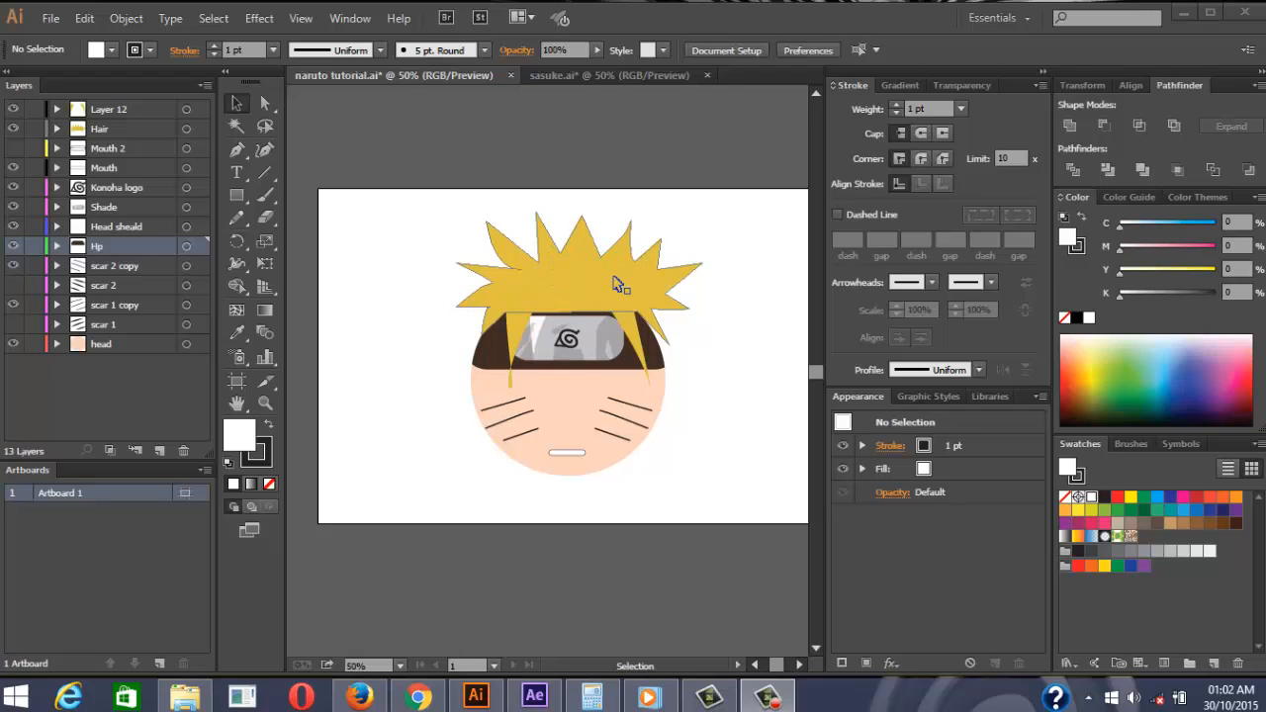
Look over sasuke.ai, then return to naruto tutorial.ai with the Illustrator window maximized
{"action": "left_click", "coordinate": [606, 75]}
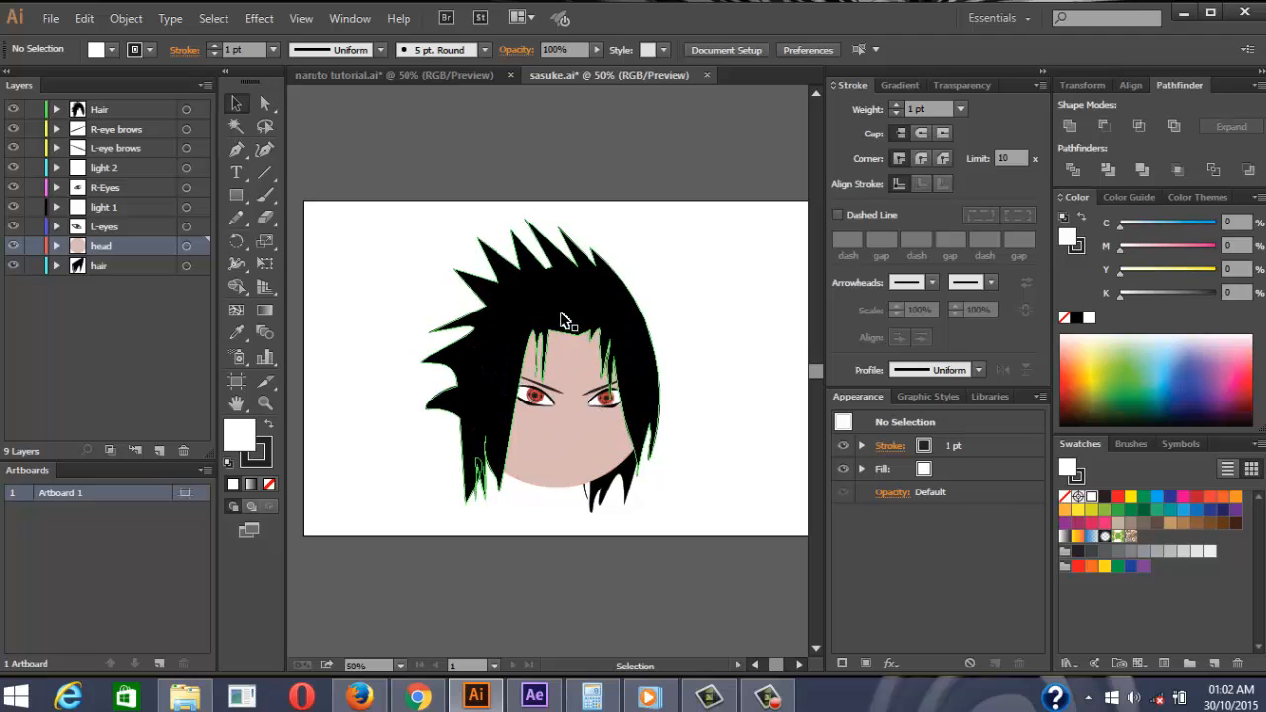
{"action": "left_click", "coordinate": [435, 73]}
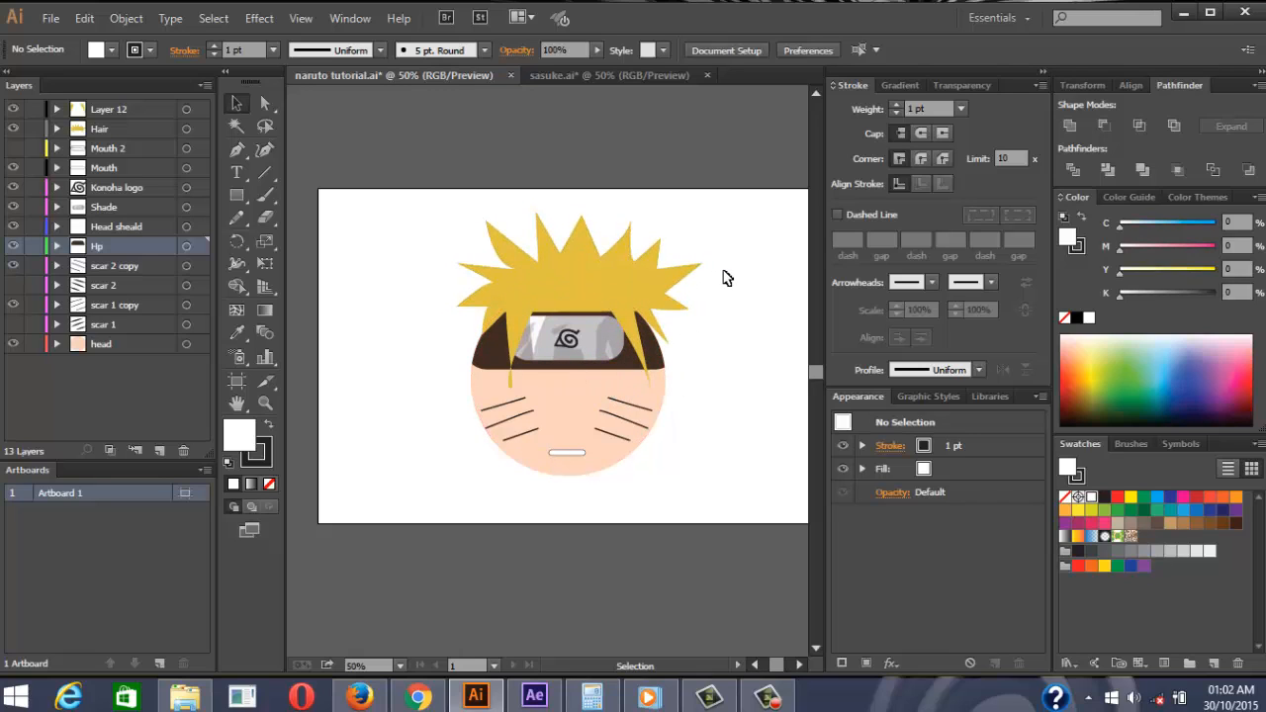
{"action": "left_click", "coordinate": [1209, 13]}
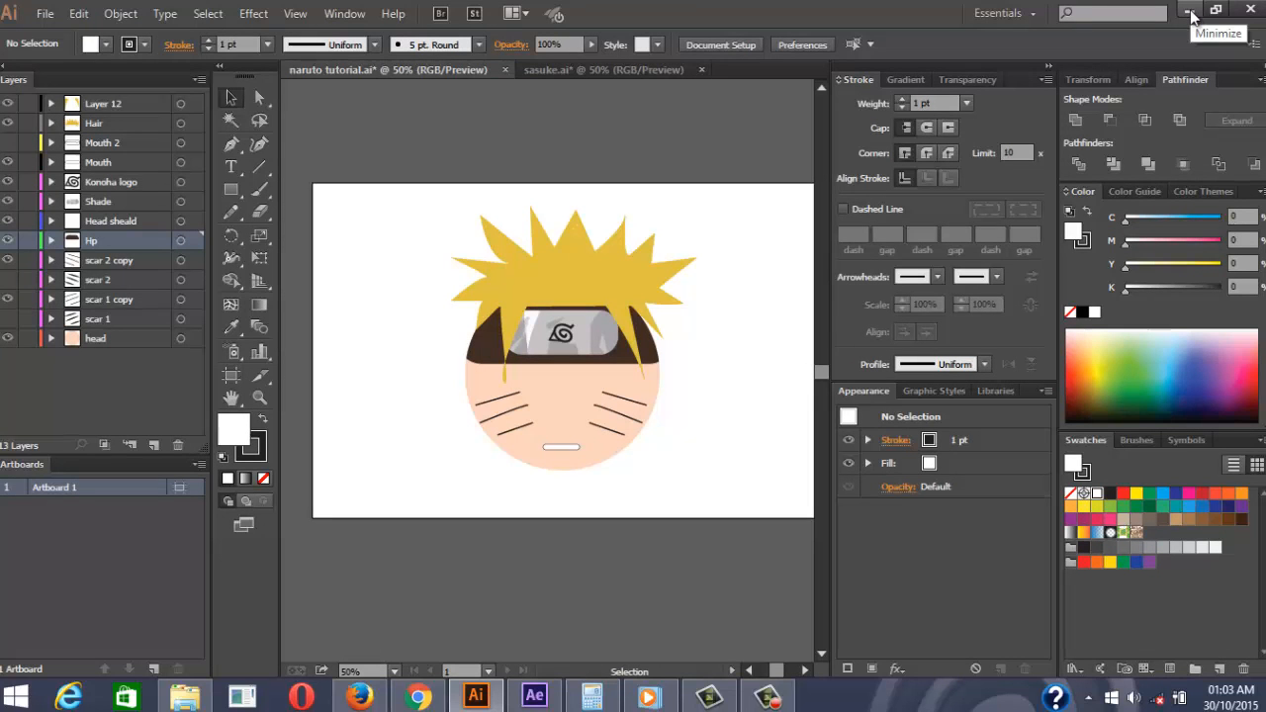
Switch to After Effects and create a new 1920×1080 composition, Comp 1
{"action": "left_click", "coordinate": [1192, 11]}
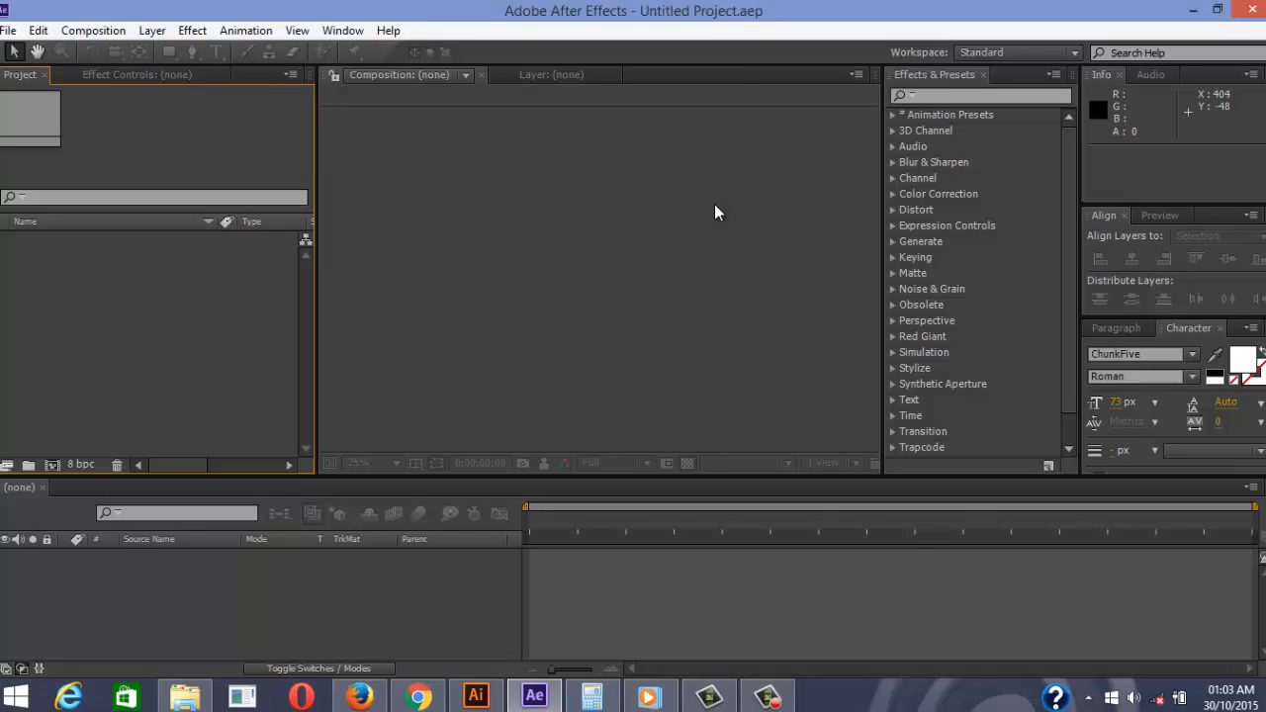
{"action": "left_click", "coordinate": [99, 31]}
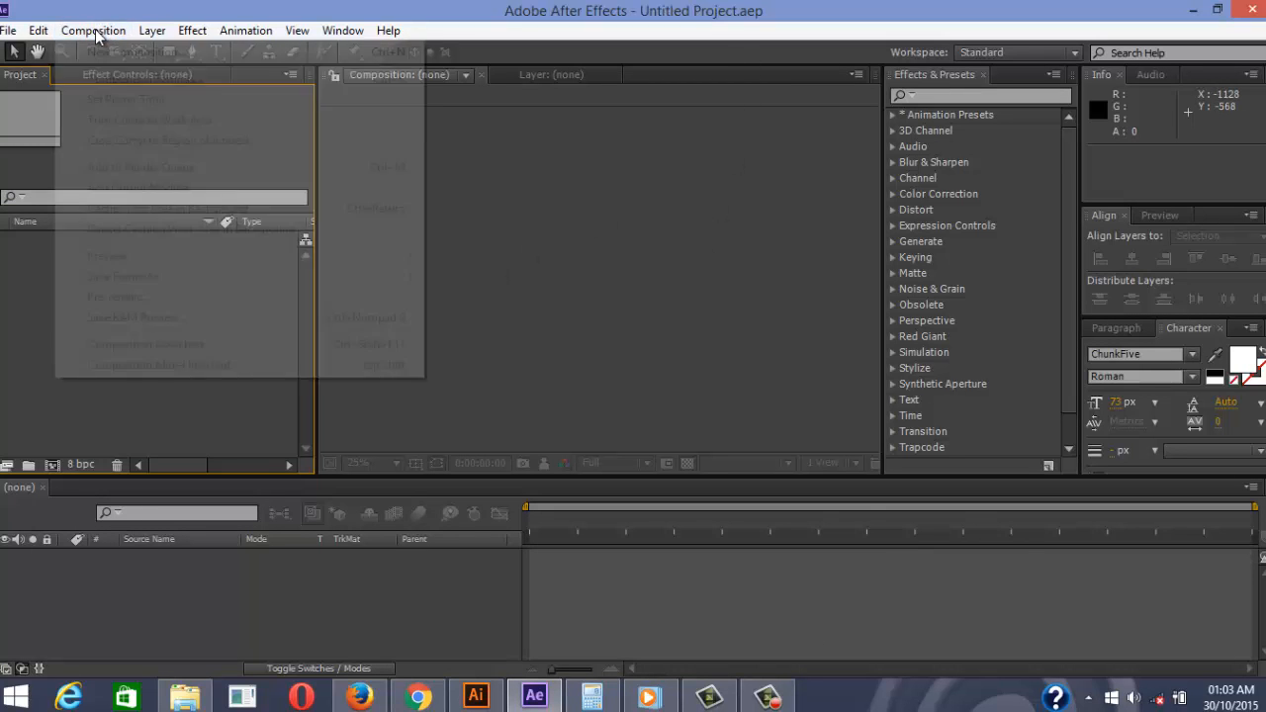
{"action": "left_click", "coordinate": [119, 54]}
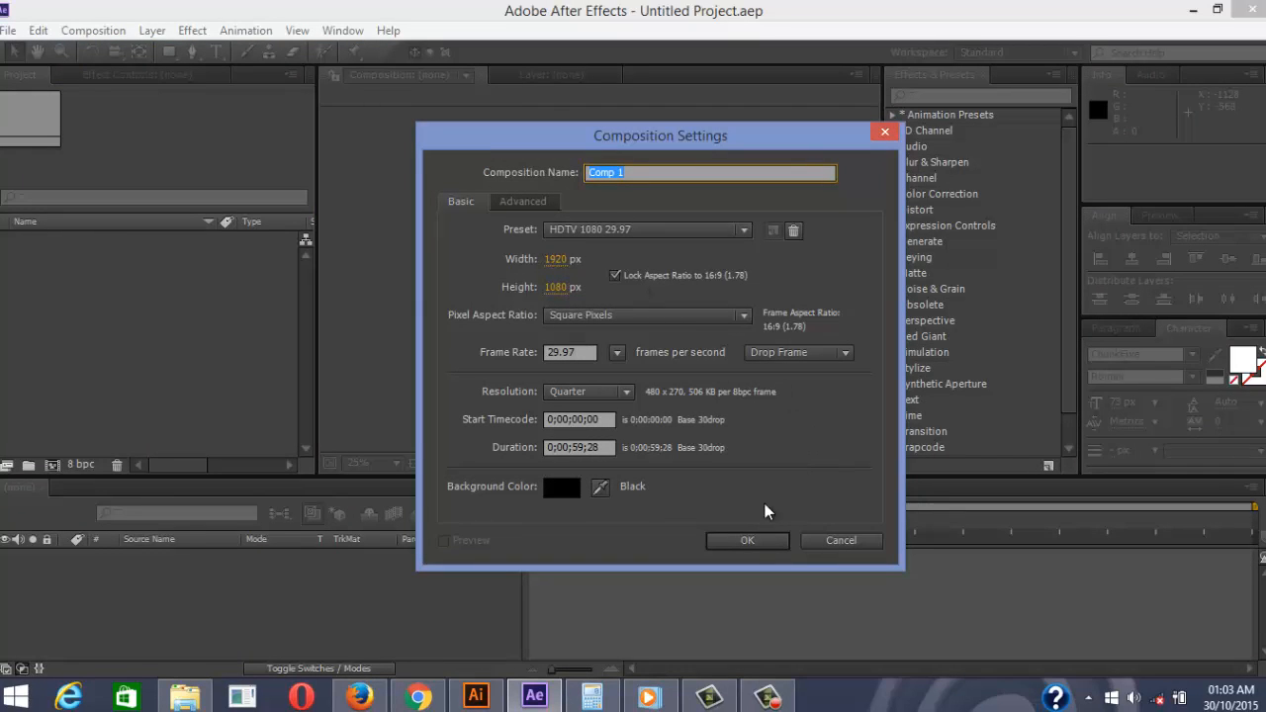
{"action": "left_click", "coordinate": [748, 542]}
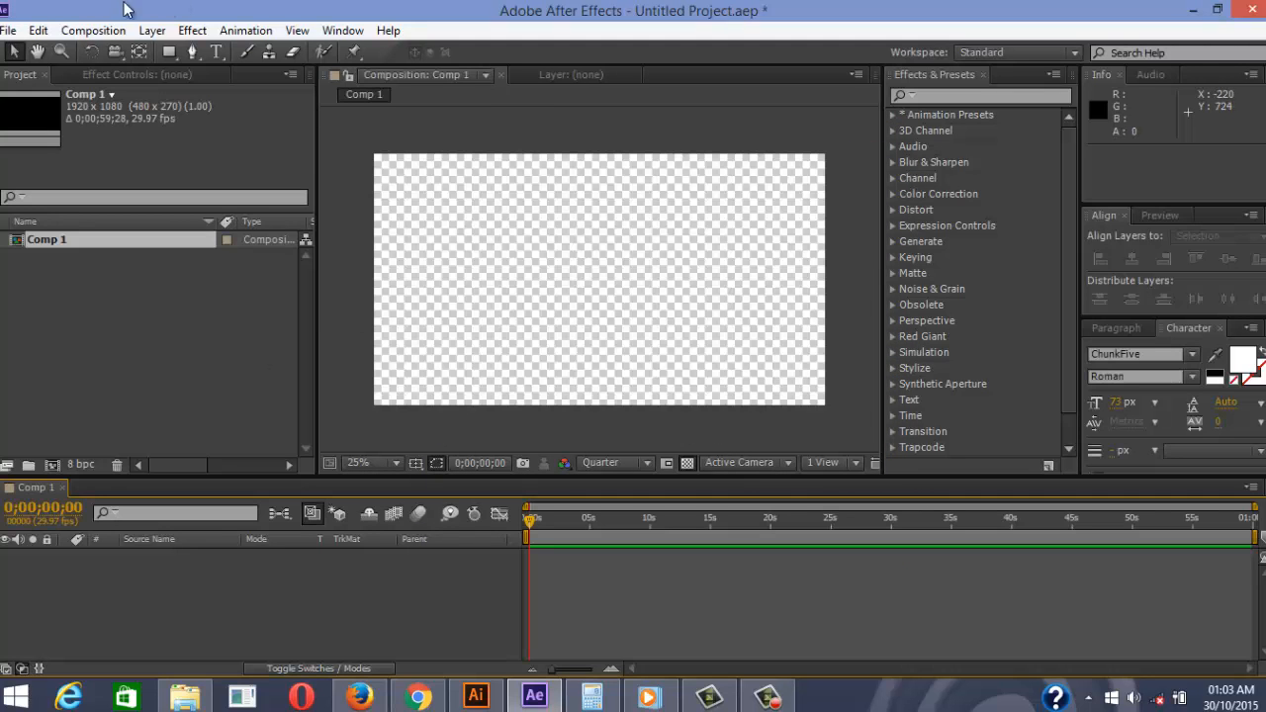
Add a full-frame solid layer, Medium Blue Solid 1, to Comp 1
{"action": "right_click", "coordinate": [140, 586]}
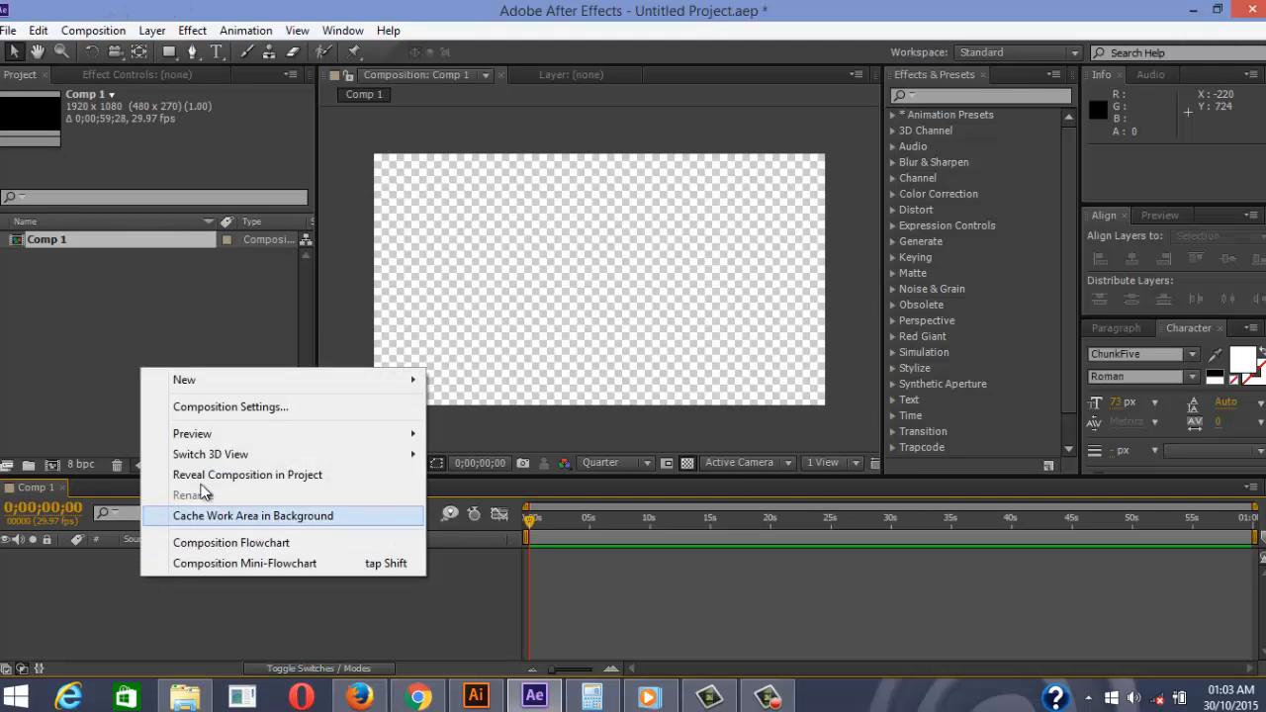
{"action": "mouse_move", "coordinate": [354, 387]}
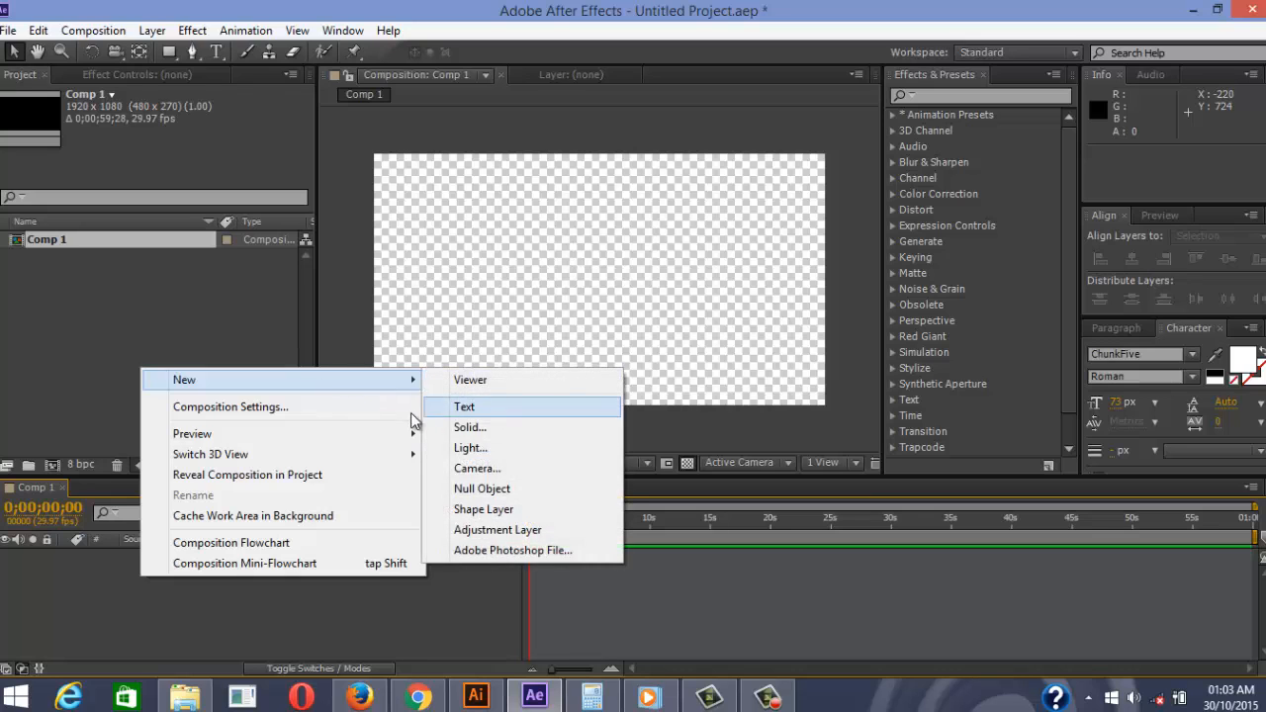
{"action": "right_click", "coordinate": [81, 585]}
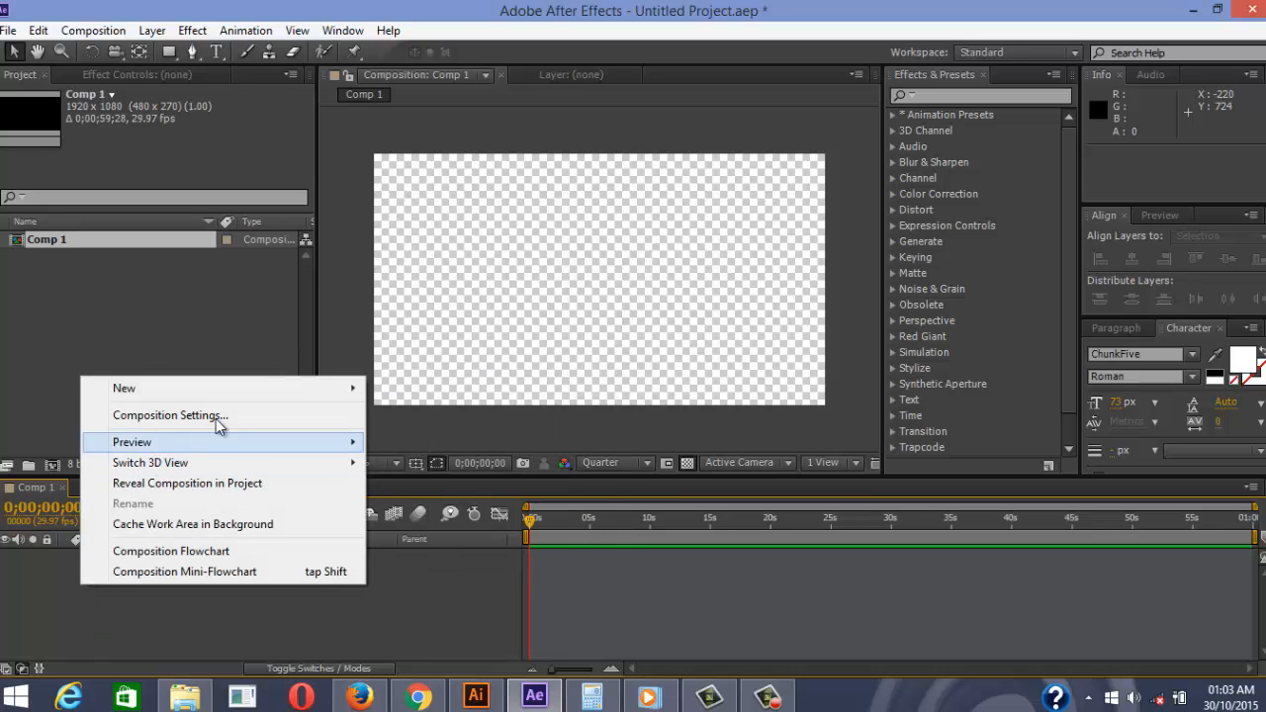
{"action": "mouse_move", "coordinate": [331, 389]}
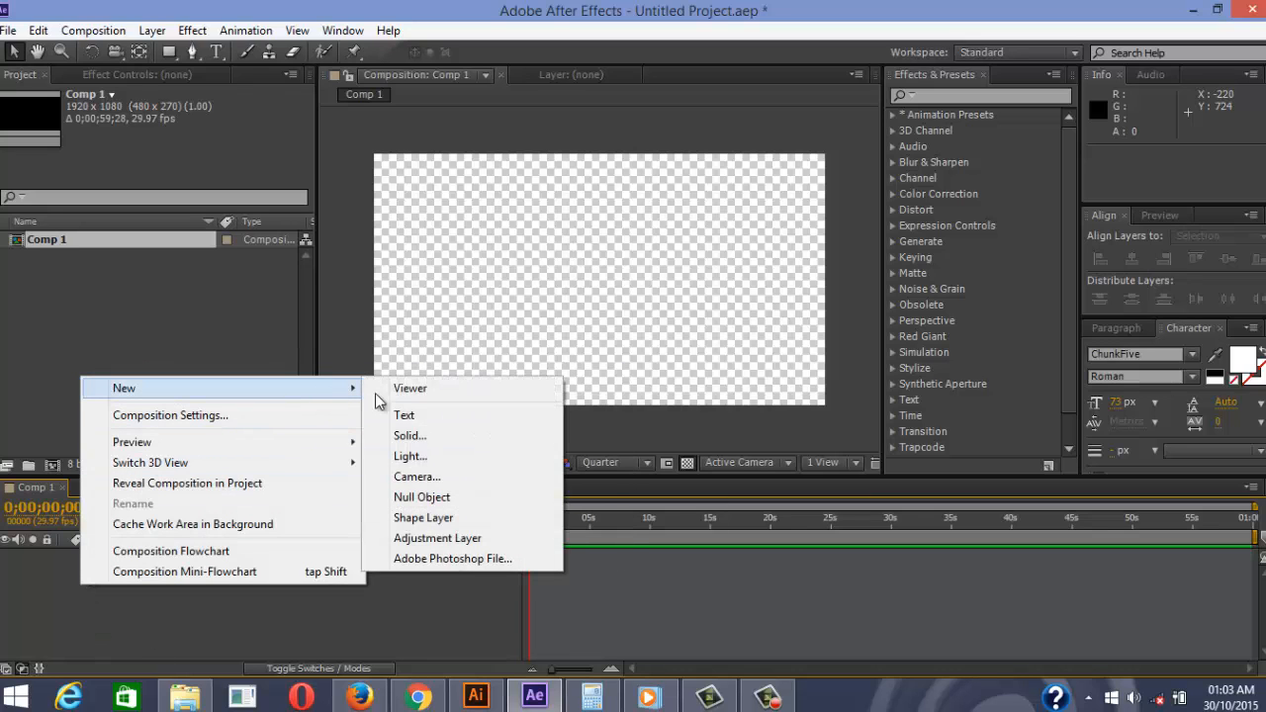
{"action": "left_click", "coordinate": [447, 436]}
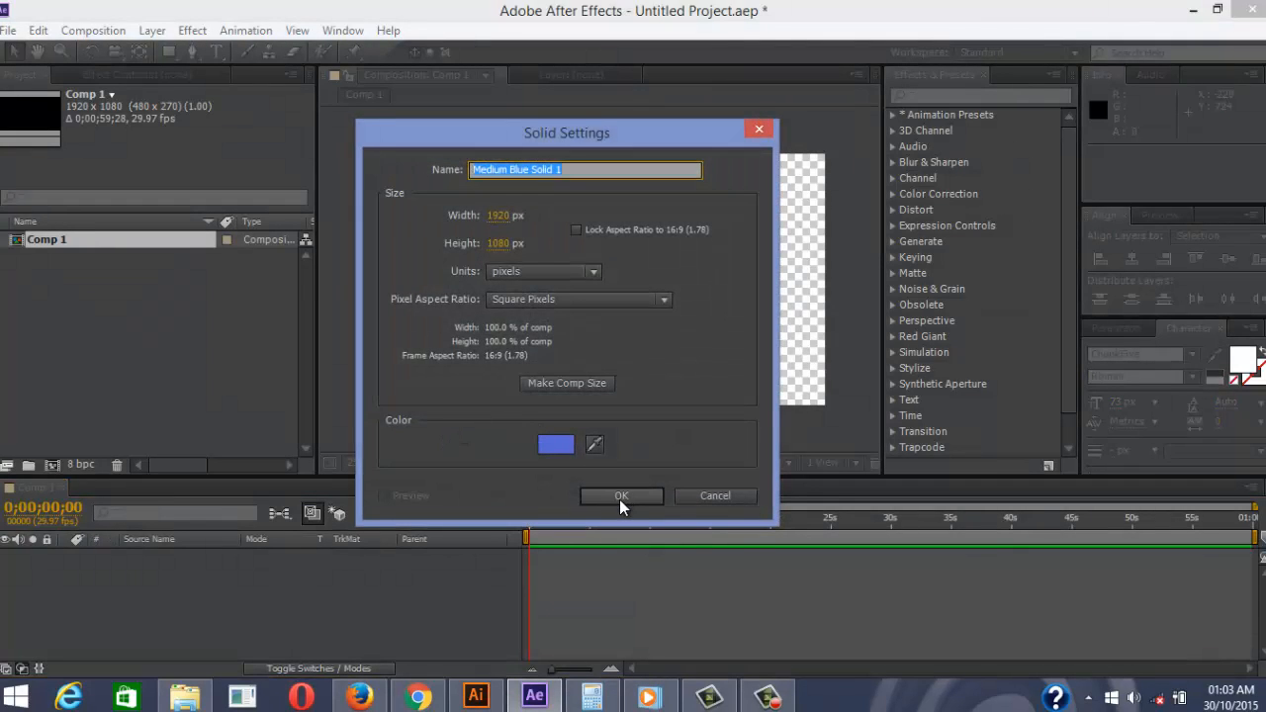
{"action": "left_click", "coordinate": [620, 496]}
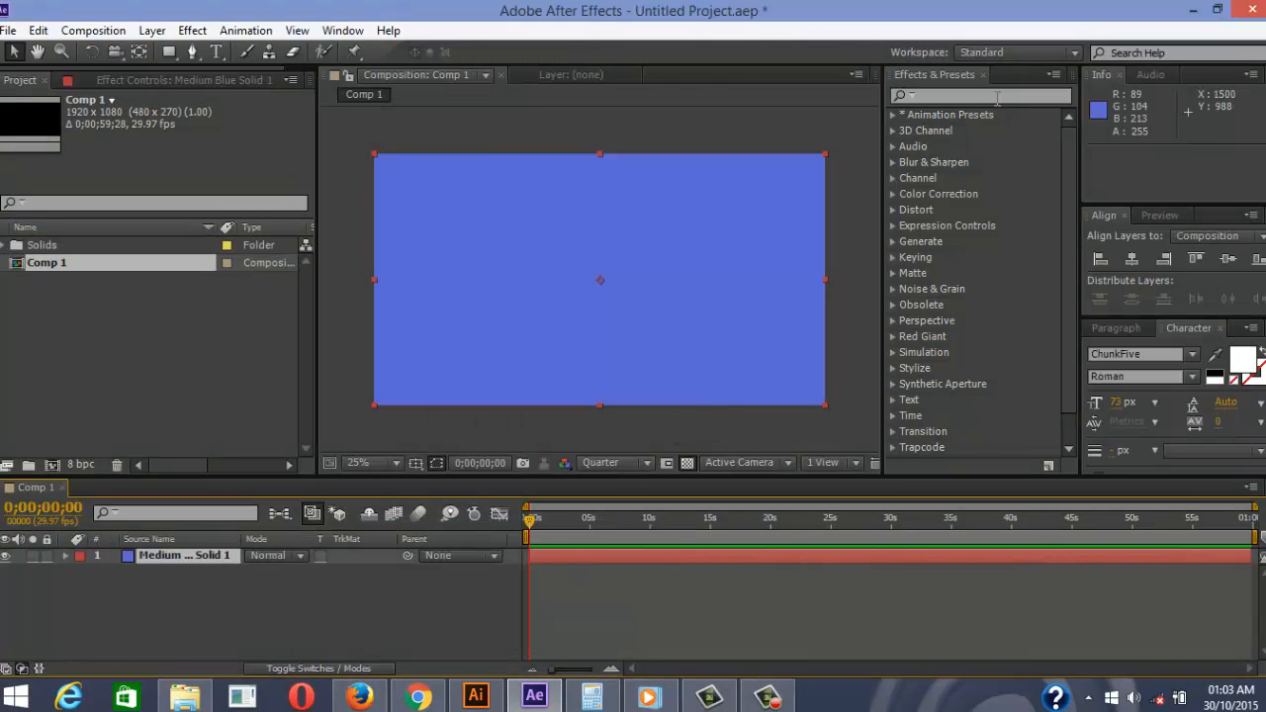
Search Effects & Presets for 'ramp' and select the Ramp effect
{"action": "left_click", "coordinate": [997, 96]}
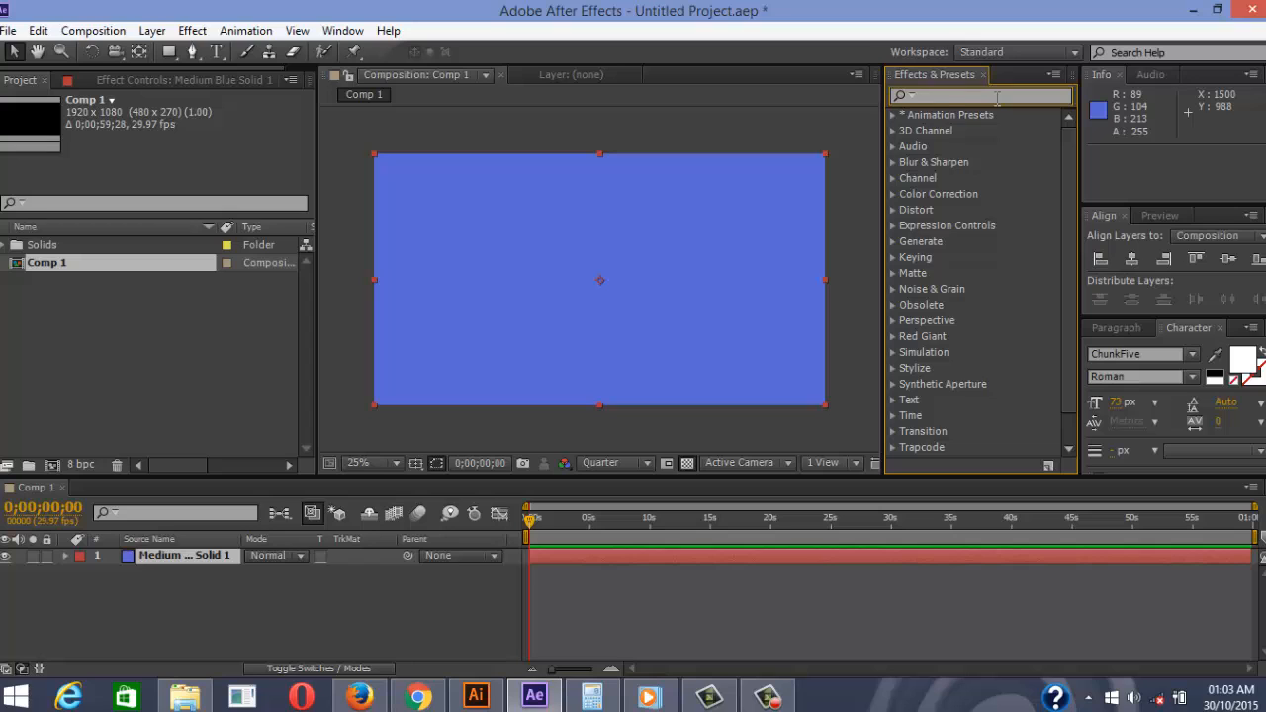
{"action": "type", "text": "ramp"}
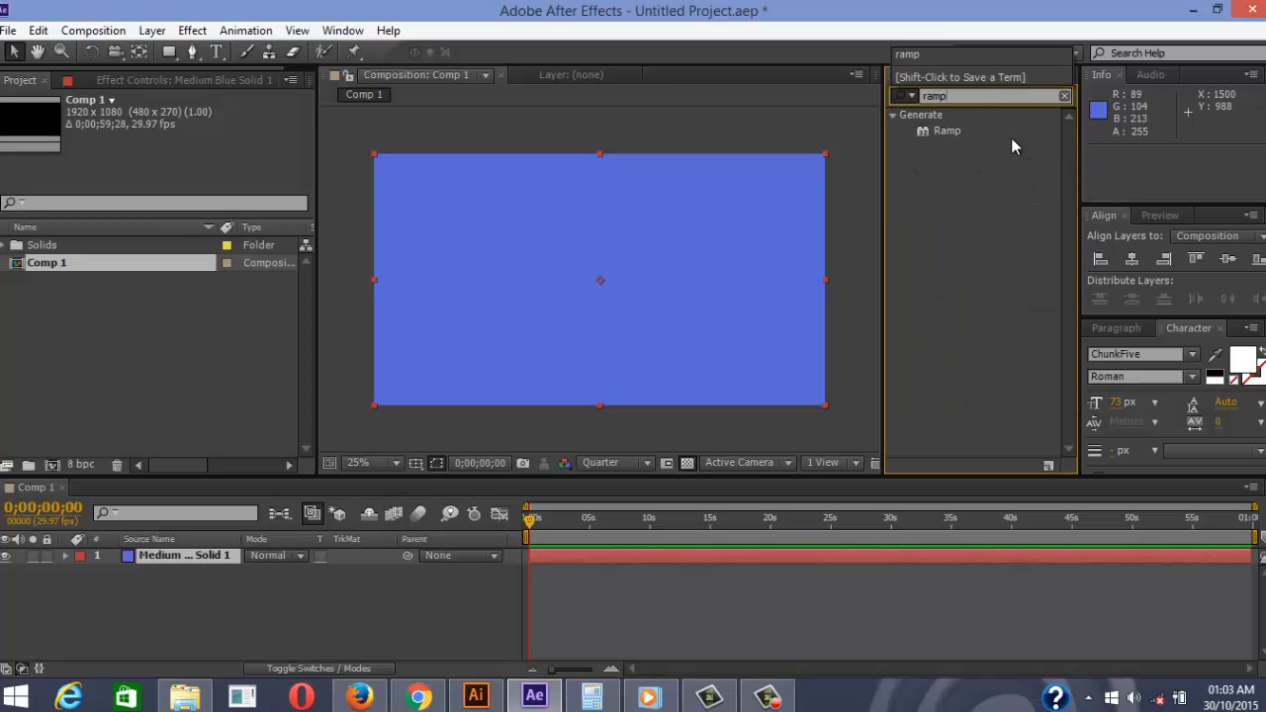
{"action": "left_click", "coordinate": [994, 131]}
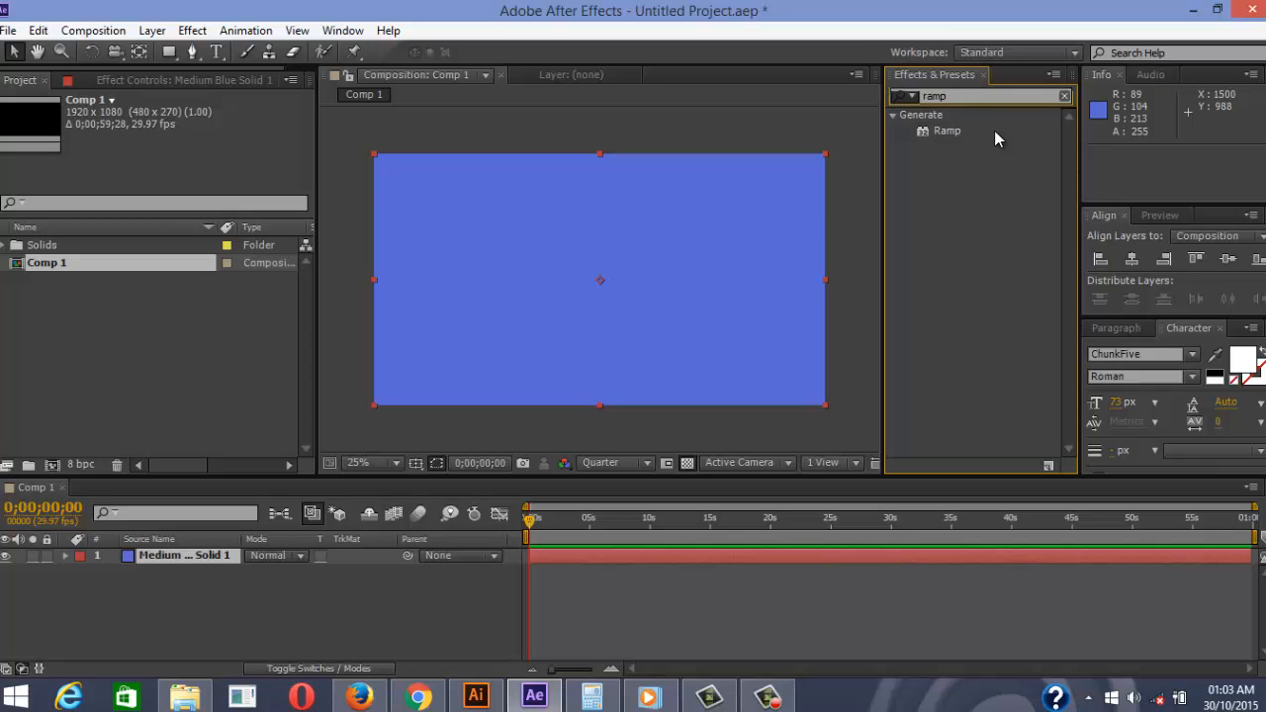
Apply Ramp to the blue solid and set its Start Color to purple B256D4
{"action": "left_click_drag", "start_coordinate": [927, 166], "coordinate": [612, 265]}
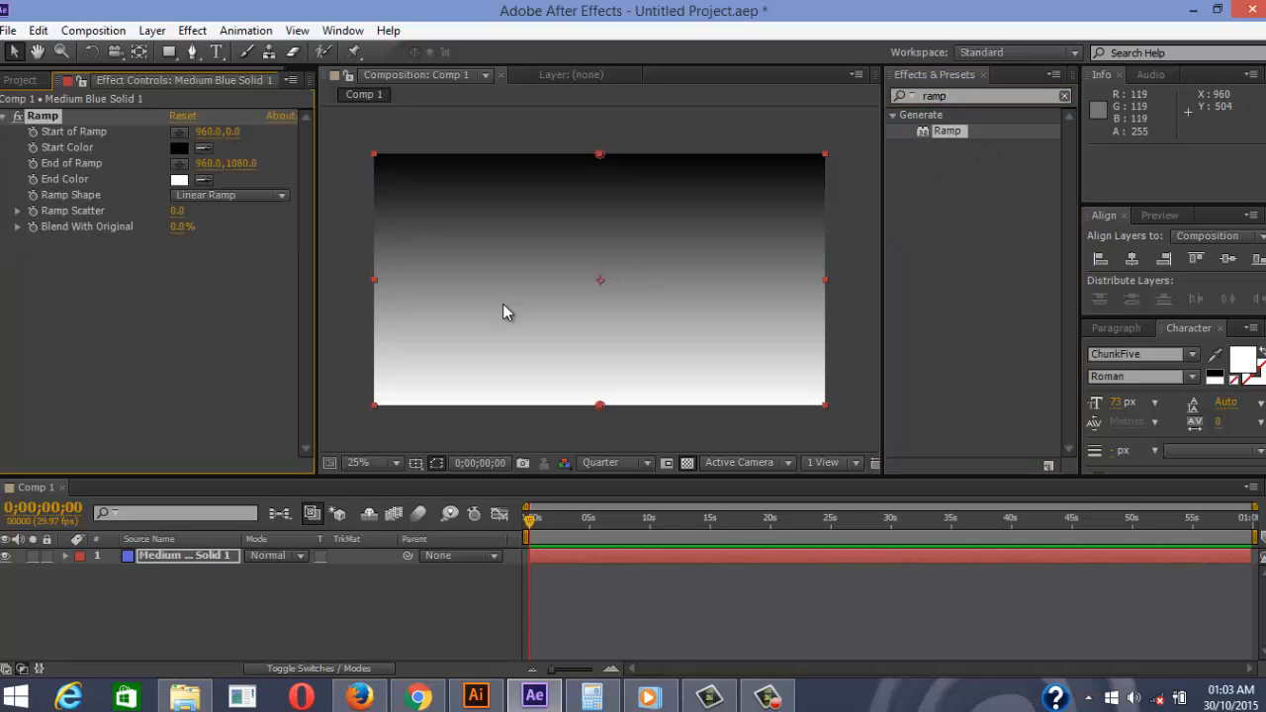
{"action": "left_click", "coordinate": [178, 148]}
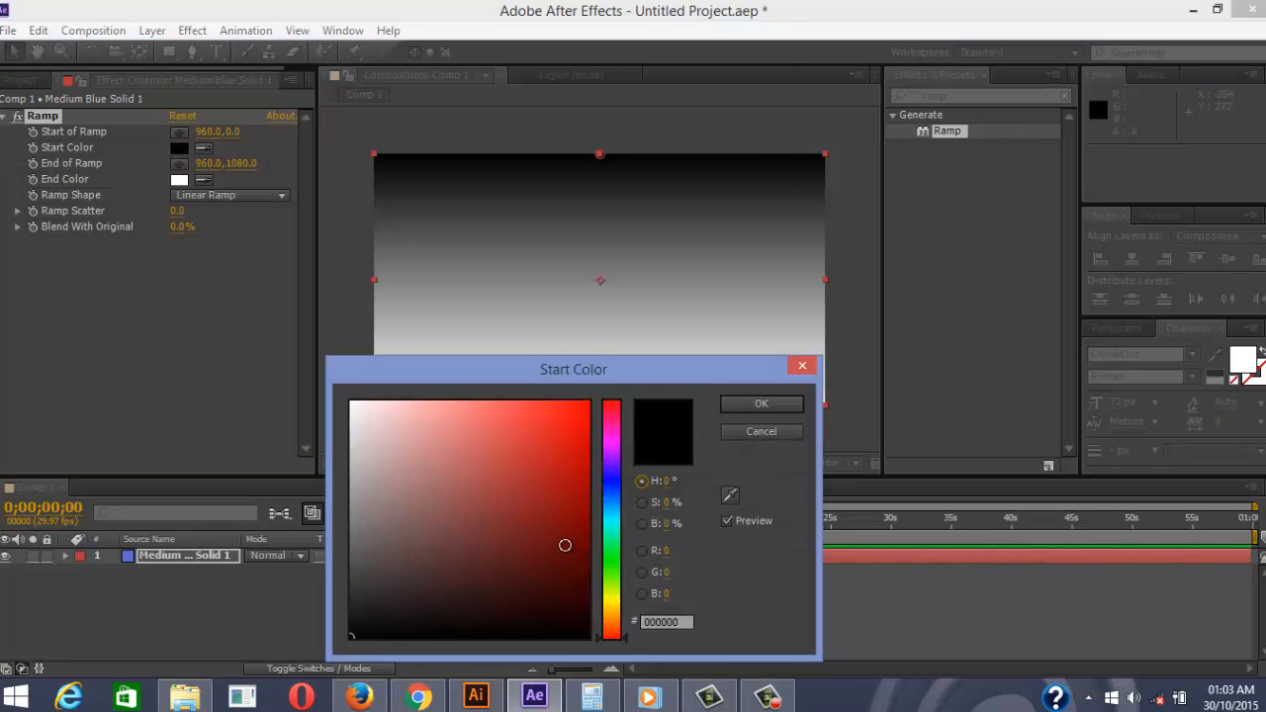
{"action": "mouse_move", "coordinate": [546, 531]}
{"action": "left_mouse_down"}
{"action": "mouse_move", "coordinate": [549, 460]}
{"action": "mouse_move", "coordinate": [490, 440]}
{"action": "left_mouse_up"}
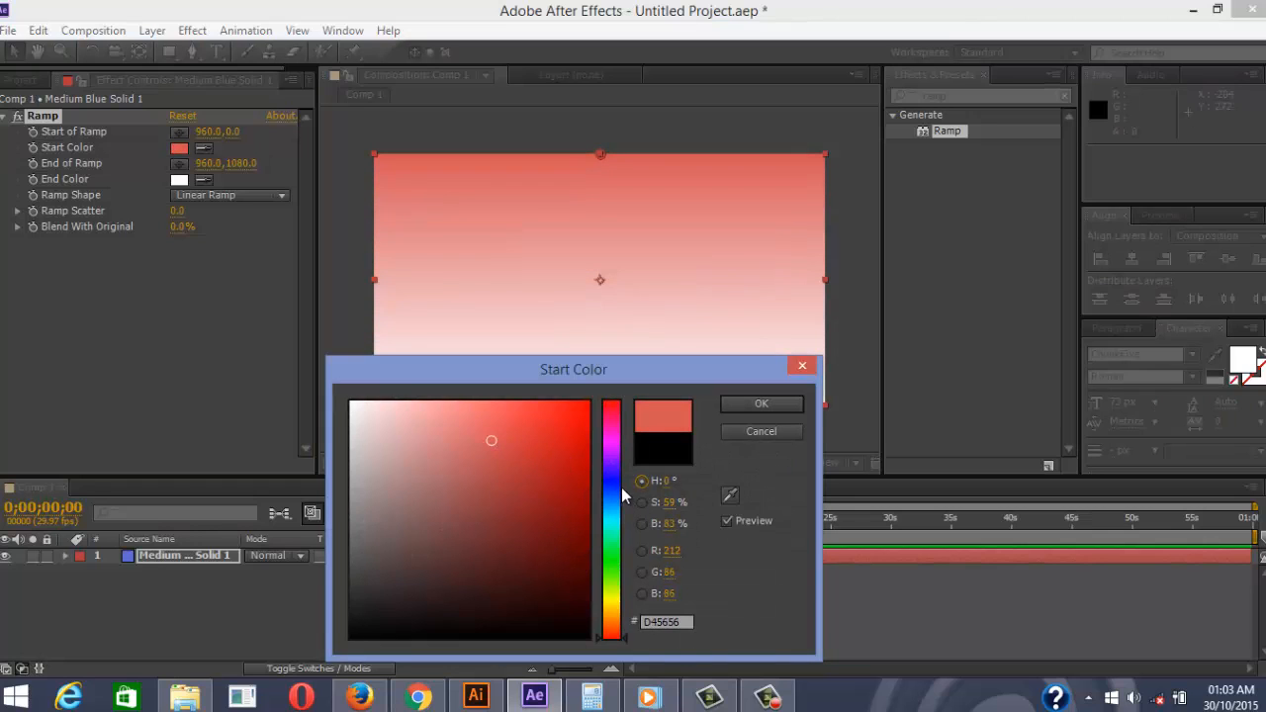
{"action": "left_click_drag", "start_coordinate": [610, 460], "coordinate": [610, 451]}
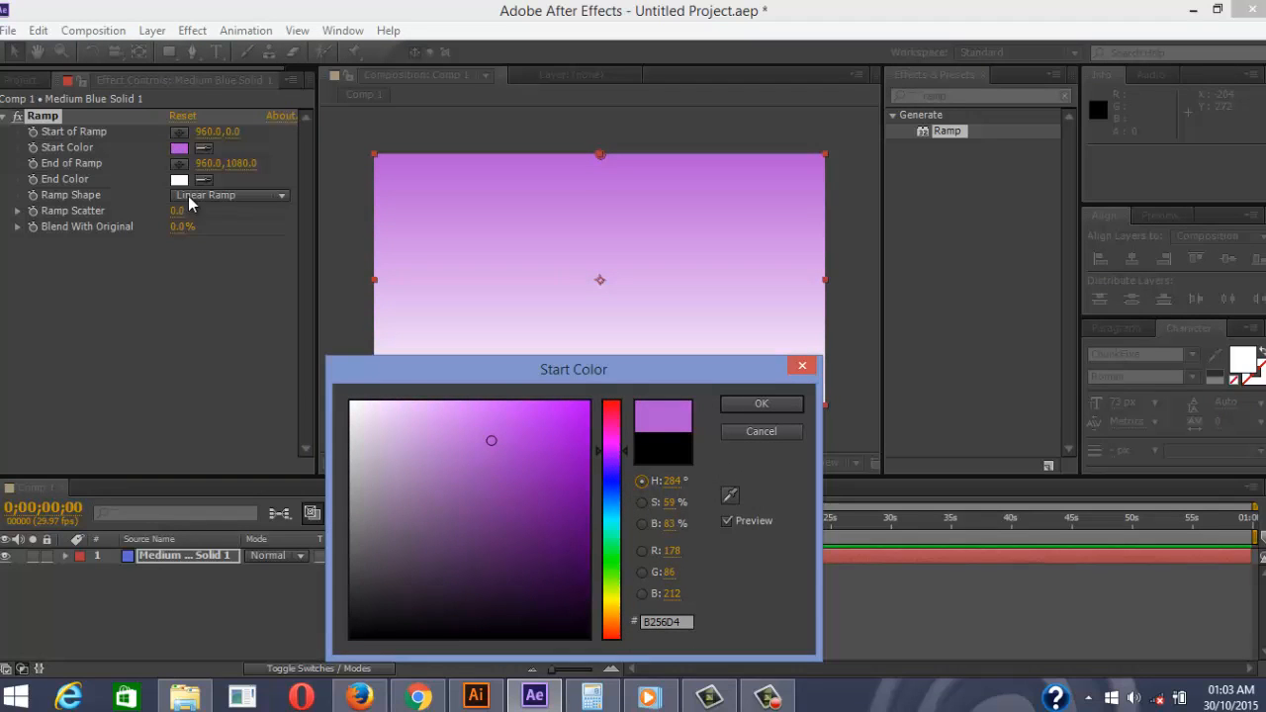
{"action": "left_click", "coordinate": [180, 184]}
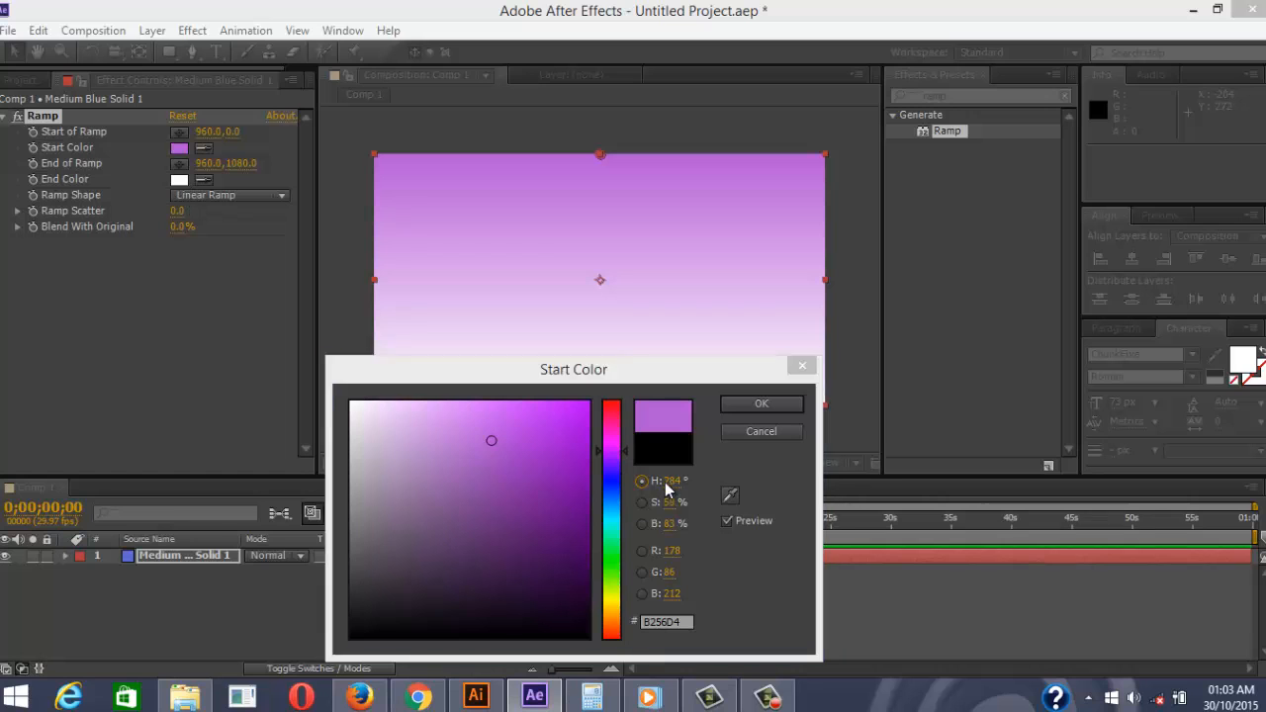
{"action": "left_click", "coordinate": [762, 403]}
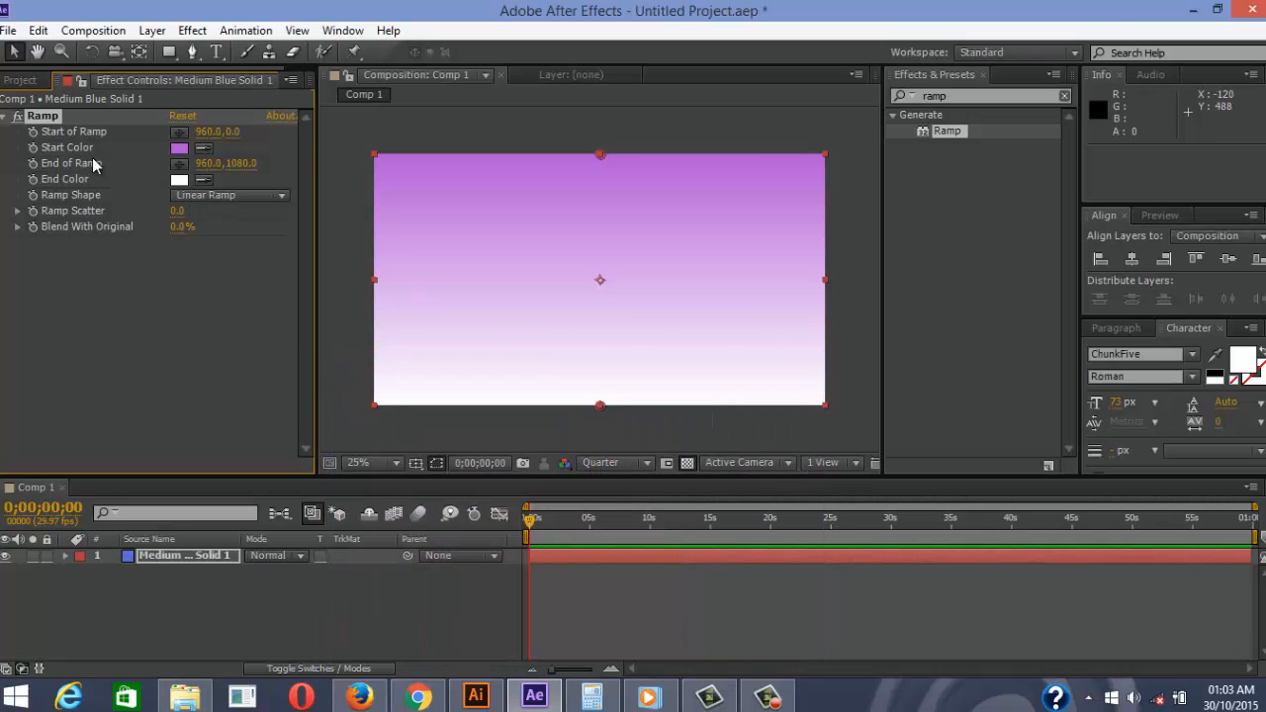
Set the Ramp End Color to greyish pink AD9994
{"action": "left_click", "coordinate": [179, 180]}
{"action": "left_click_drag", "start_coordinate": [544, 522], "coordinate": [546, 540]}
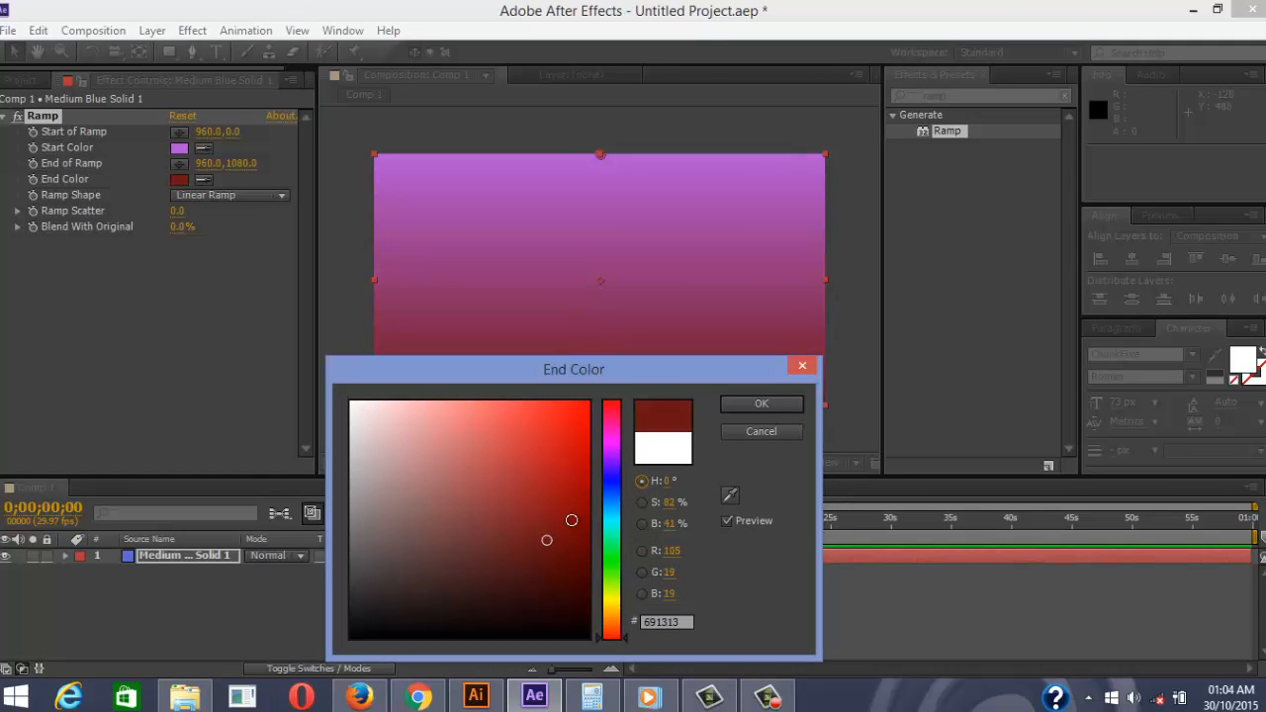
{"action": "left_click_drag", "start_coordinate": [628, 461], "coordinate": [612, 417]}
{"action": "left_click_drag", "start_coordinate": [611, 506], "coordinate": [620, 625]}
{"action": "left_click_drag", "start_coordinate": [401, 450], "coordinate": [385, 477]}
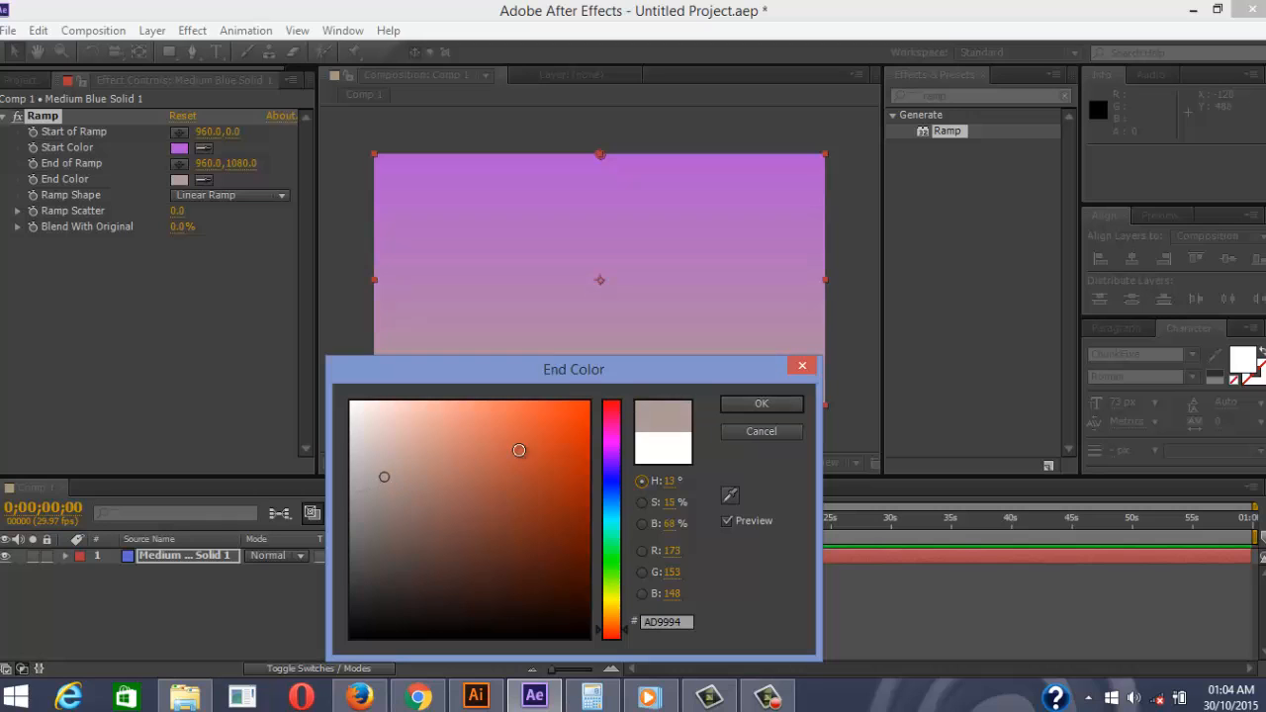
{"action": "left_click", "coordinate": [772, 411]}
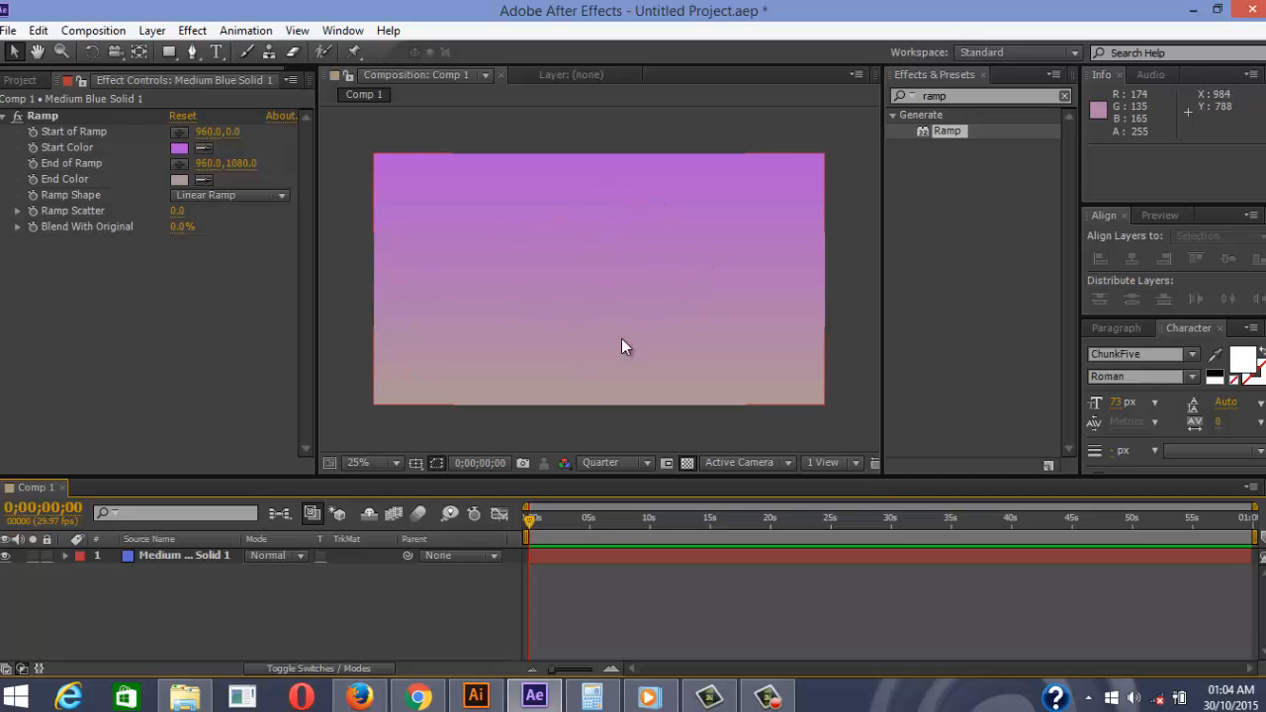
{"action": "left_click", "coordinate": [648, 698]}
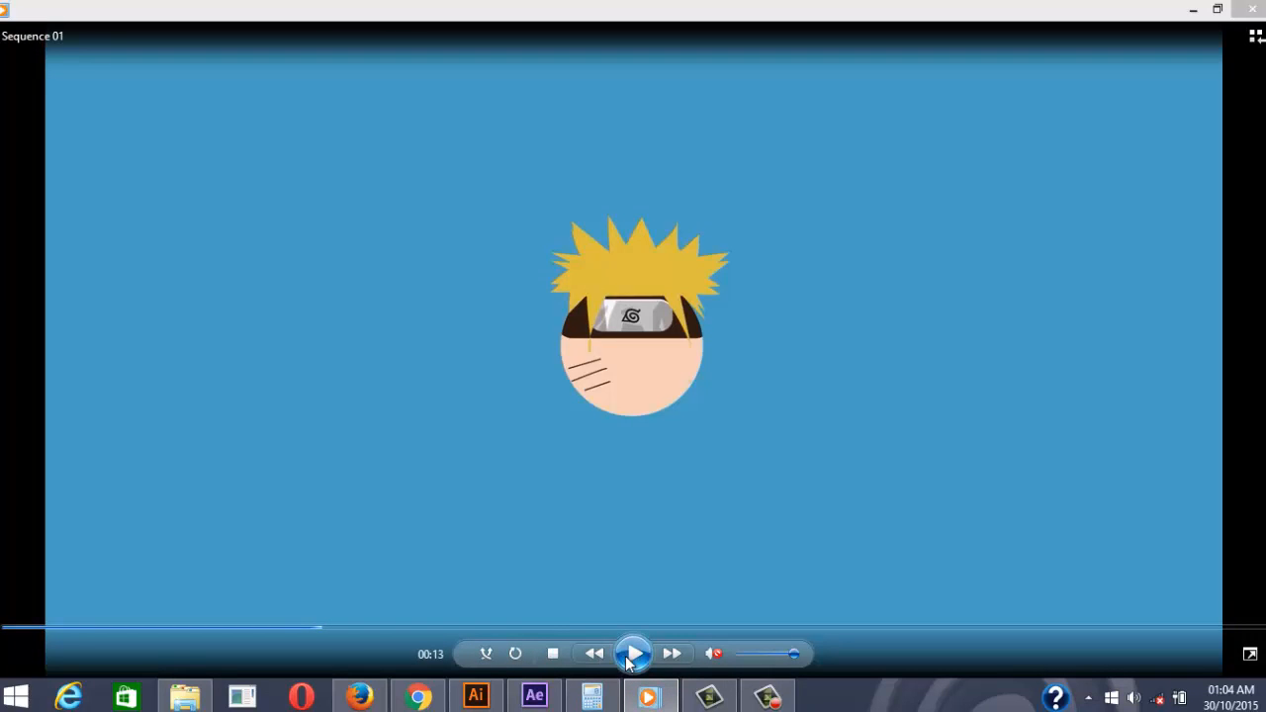
{"action": "left_click", "coordinate": [631, 655]}
{"action": "left_click", "coordinate": [279, 629]}
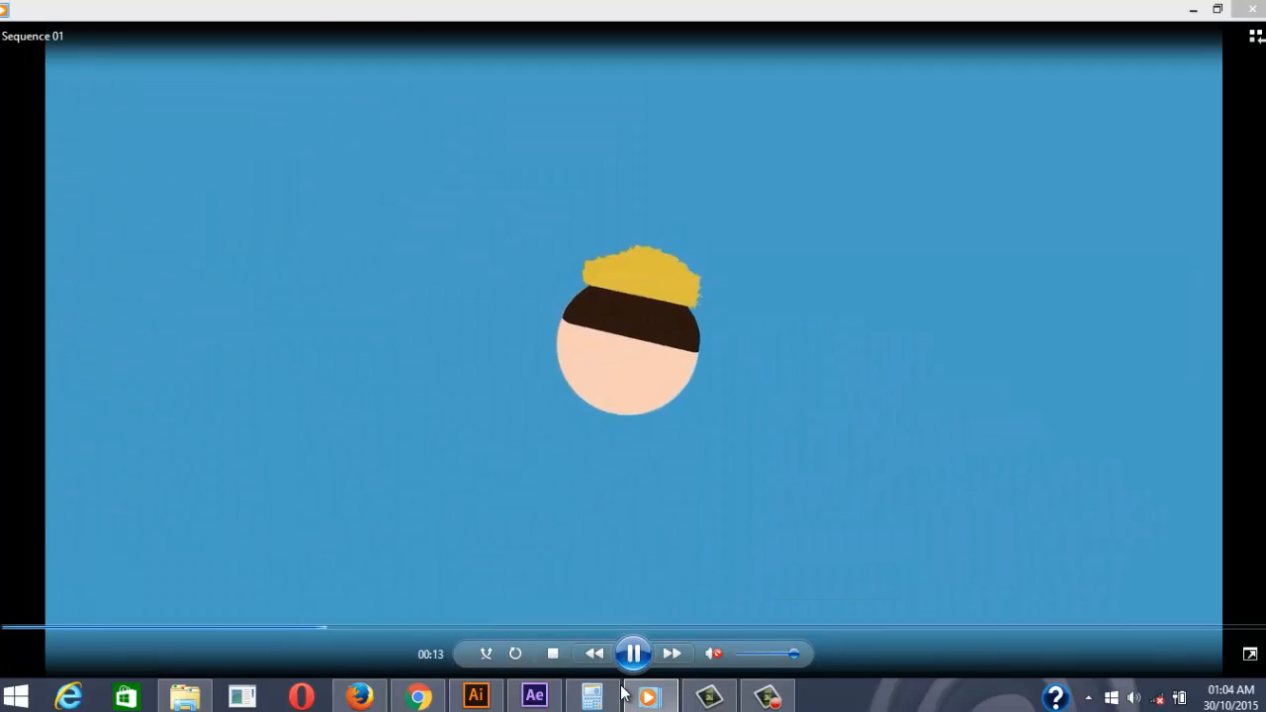
{"action": "left_click", "coordinate": [1193, 9]}
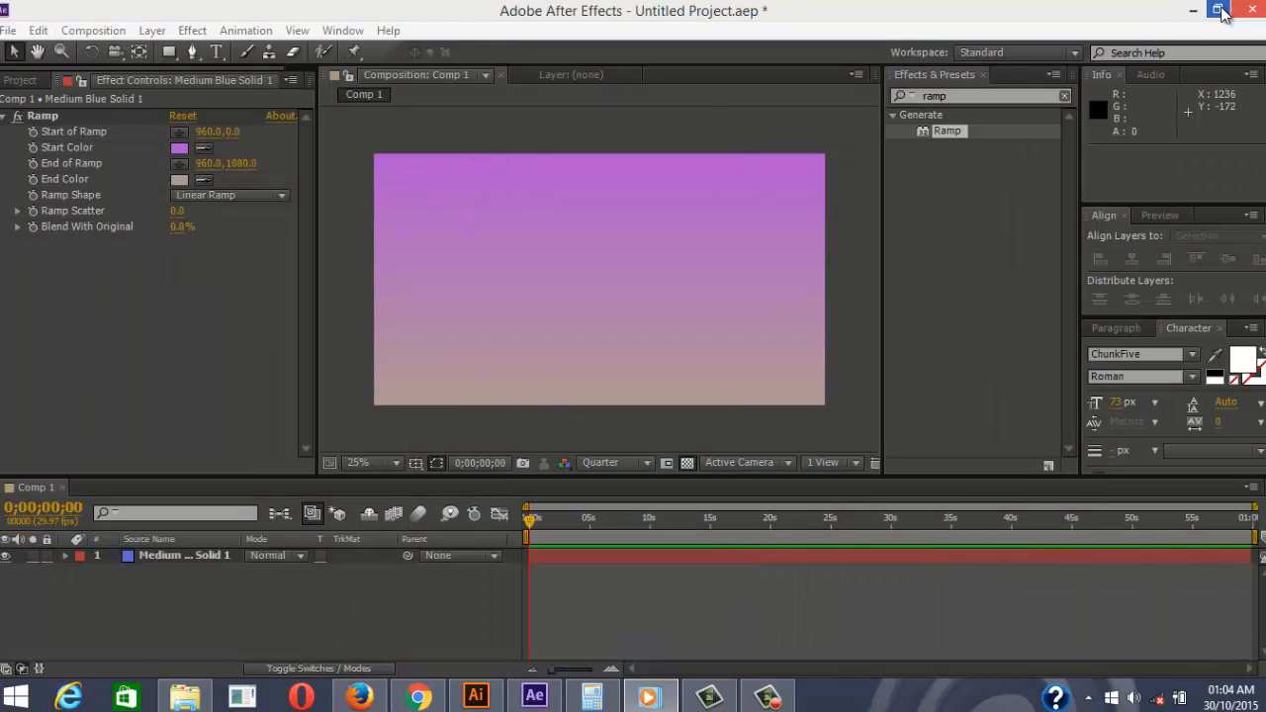
Draw a dark circle with the Ellipse Tool and center it horizontally and vertically in Comp 1
{"action": "left_click", "coordinate": [195, 279]}
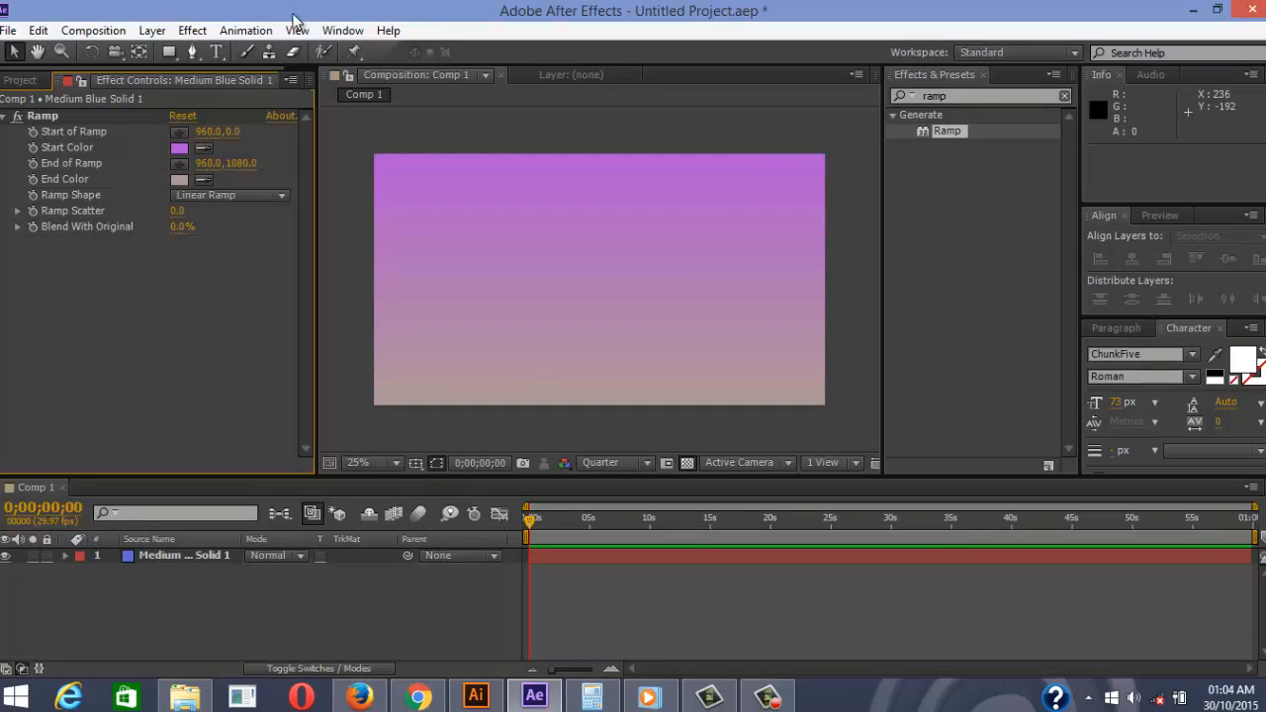
{"action": "left_click", "coordinate": [170, 54]}
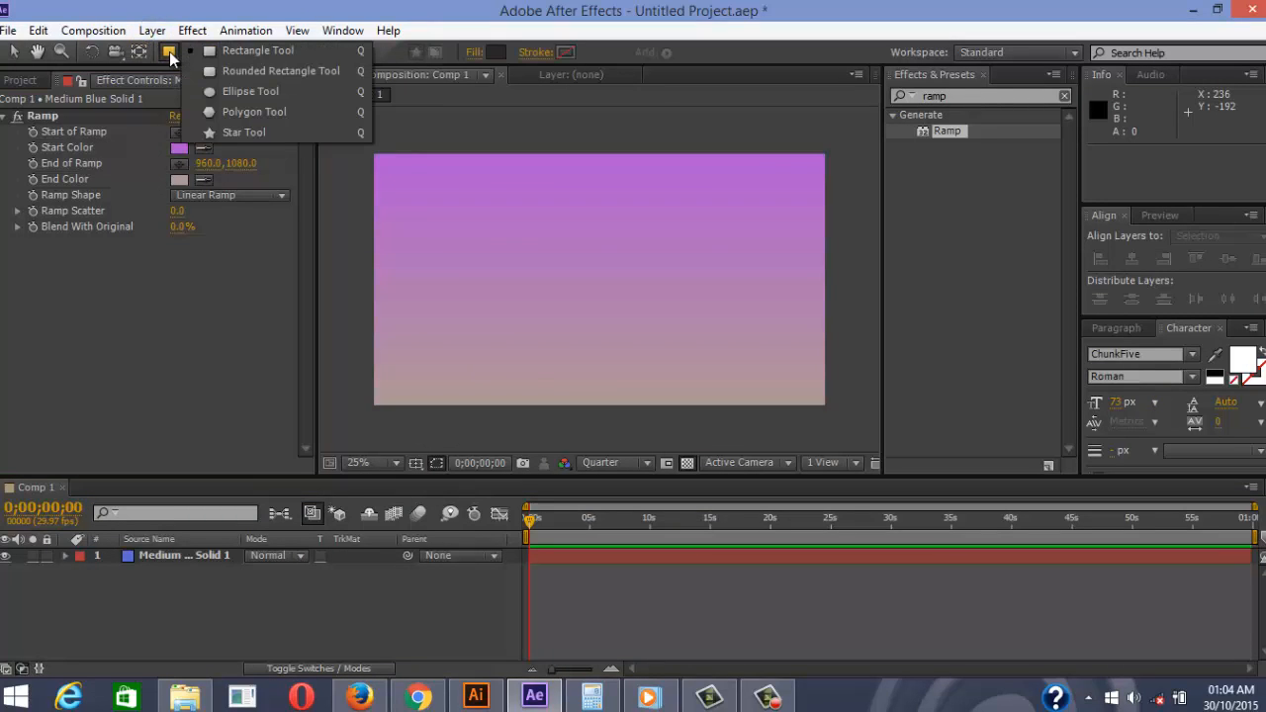
{"action": "left_click", "coordinate": [233, 92]}
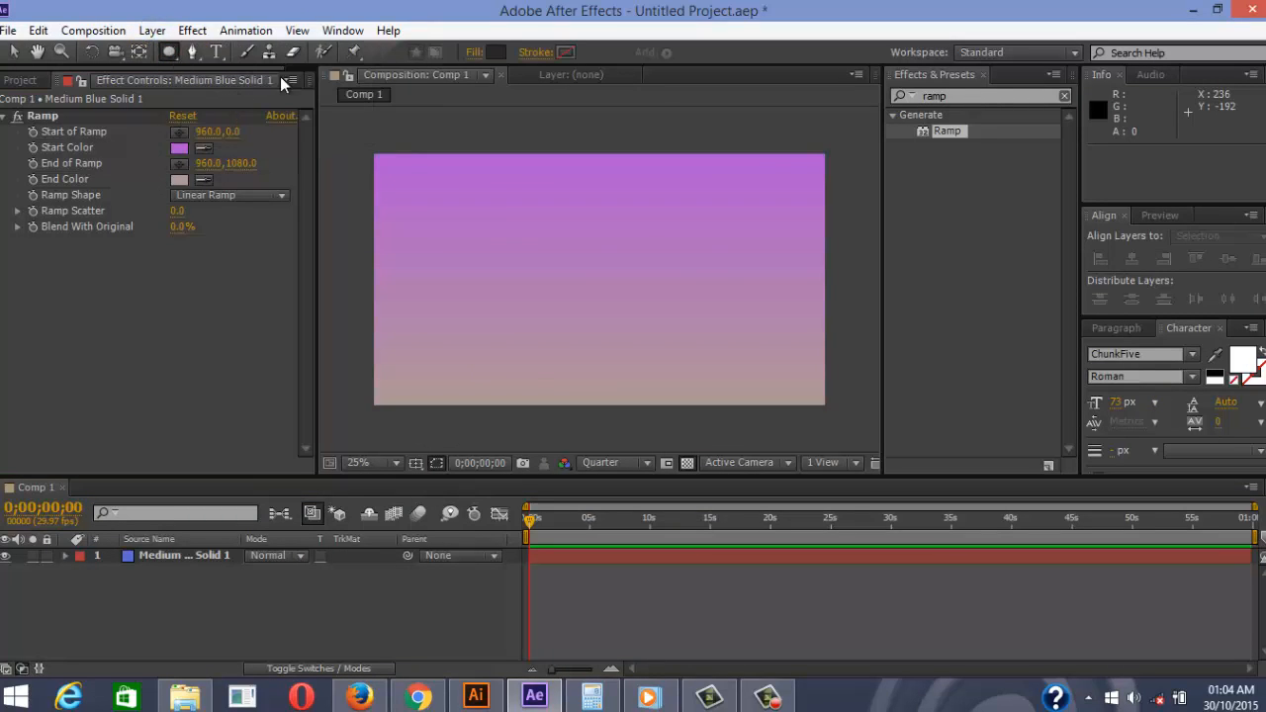
{"action": "left_click", "coordinate": [504, 190]}
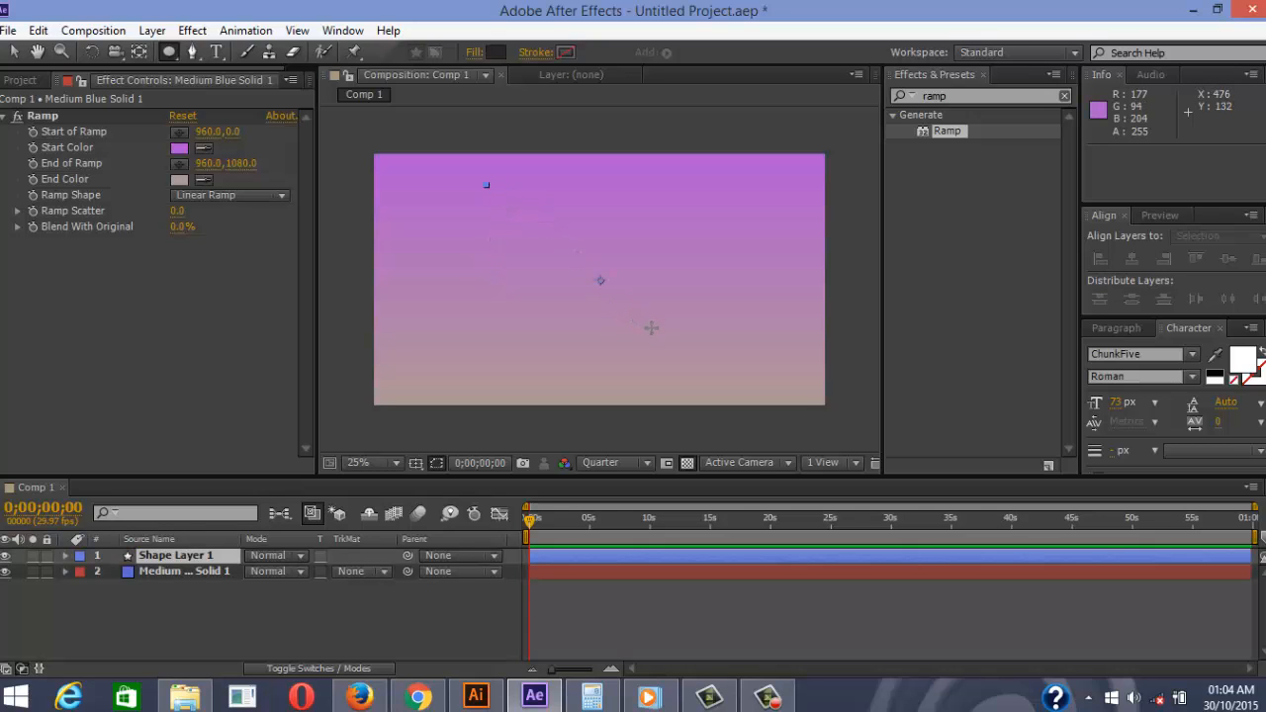
{"action": "left_click_drag", "start_coordinate": [661, 334], "coordinate": [703, 362]}
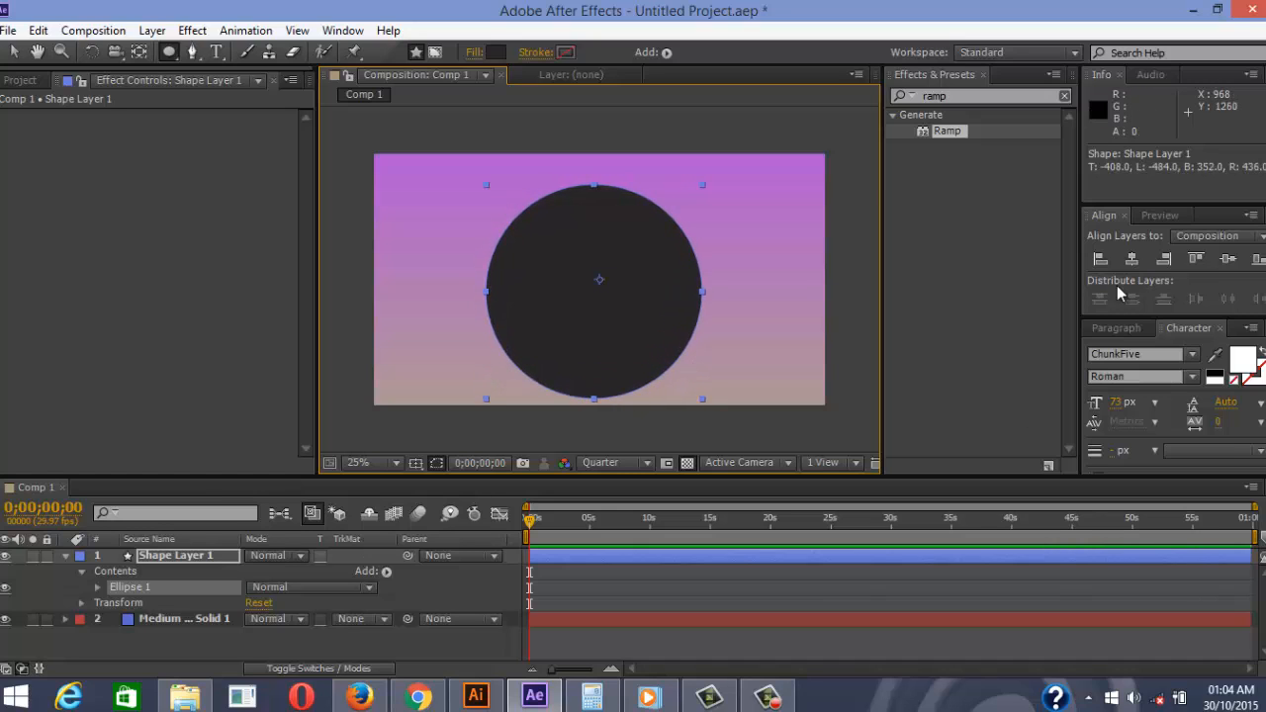
{"action": "left_click", "coordinate": [1132, 258]}
{"action": "left_click", "coordinate": [1227, 258]}
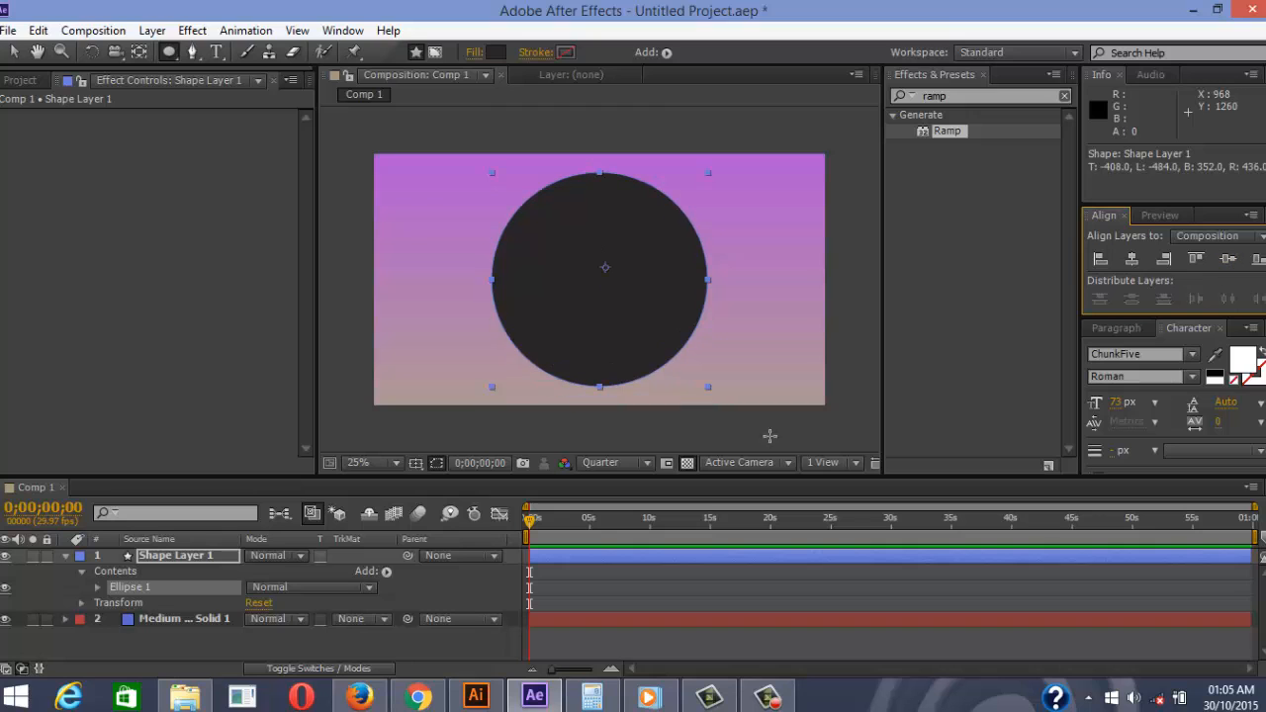
Pre-compose Shape Layer 1 into a new composition named 'pie' and open it
{"action": "right_click", "coordinate": [159, 566]}
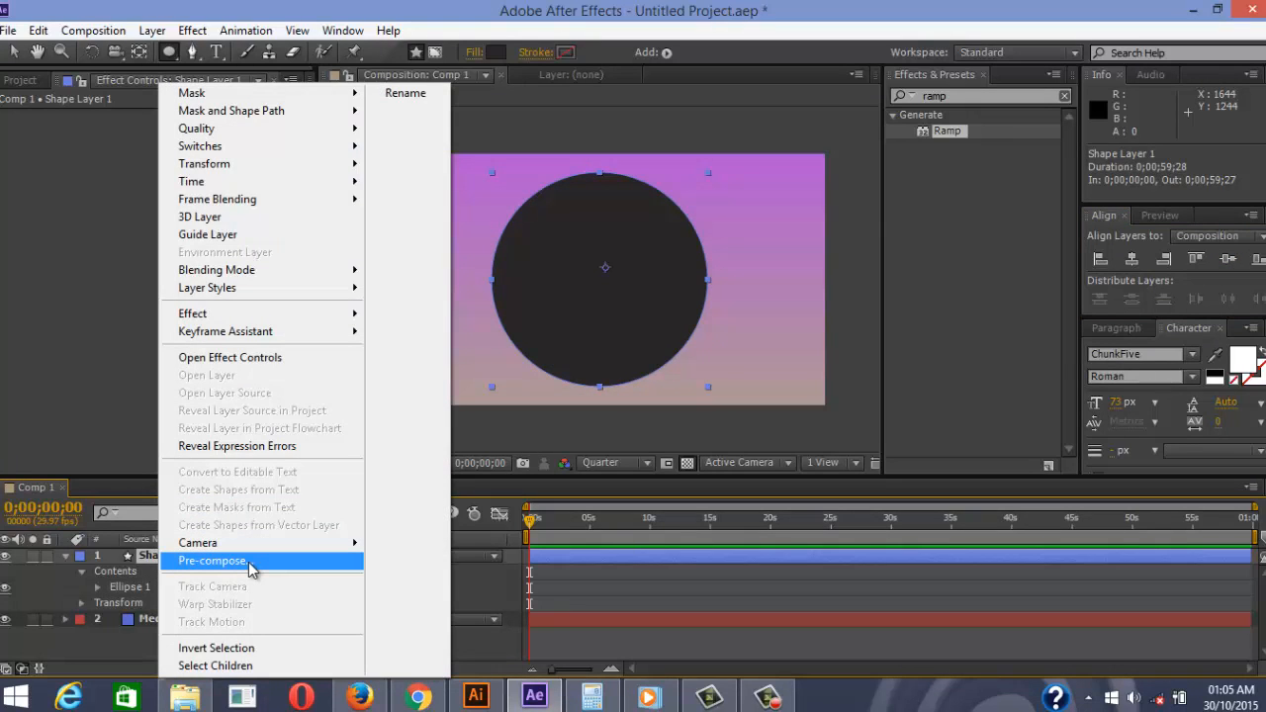
{"action": "left_click", "coordinate": [249, 563]}
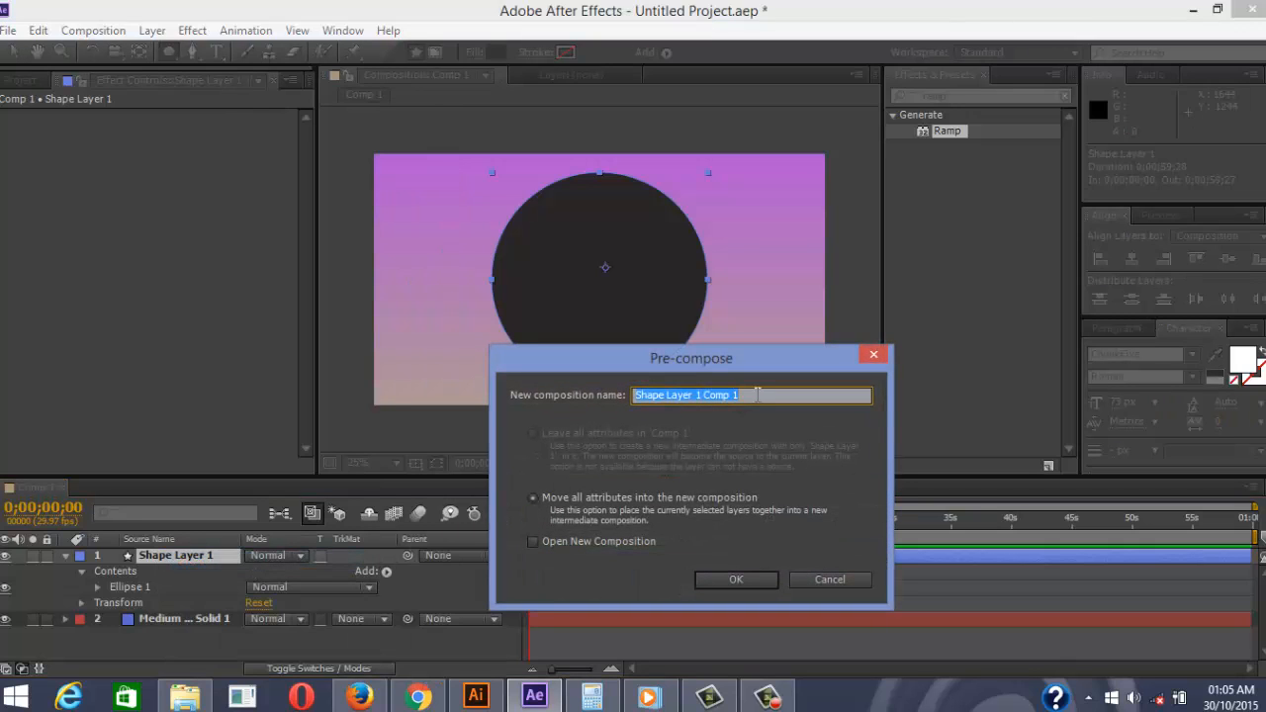
{"action": "type", "text": "pie"}
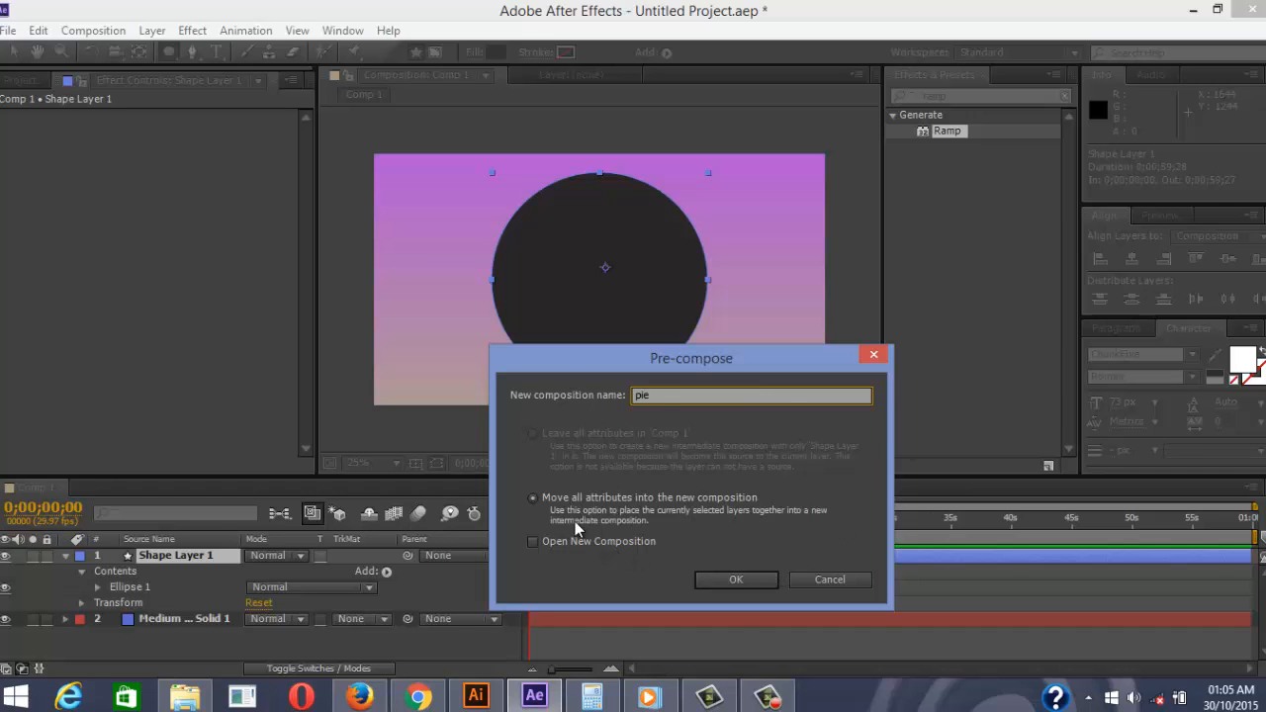
{"action": "left_click", "coordinate": [720, 583]}
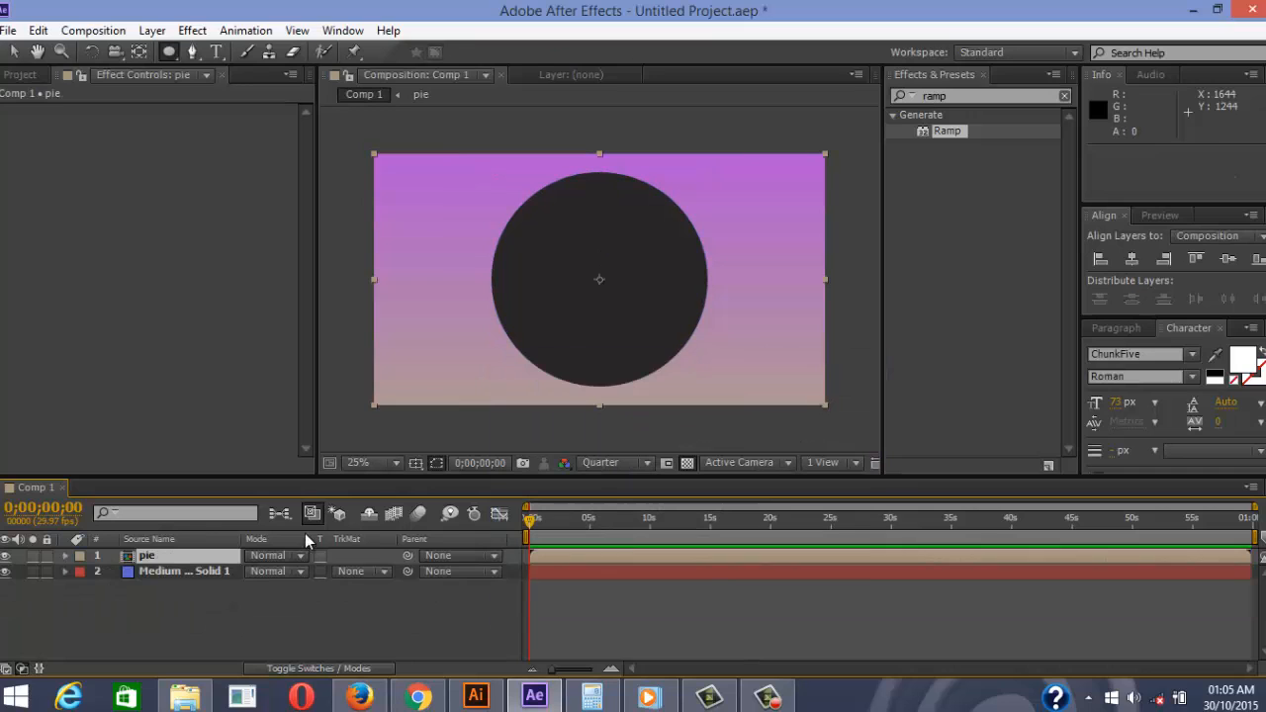
{"action": "double_click", "coordinate": [223, 557]}
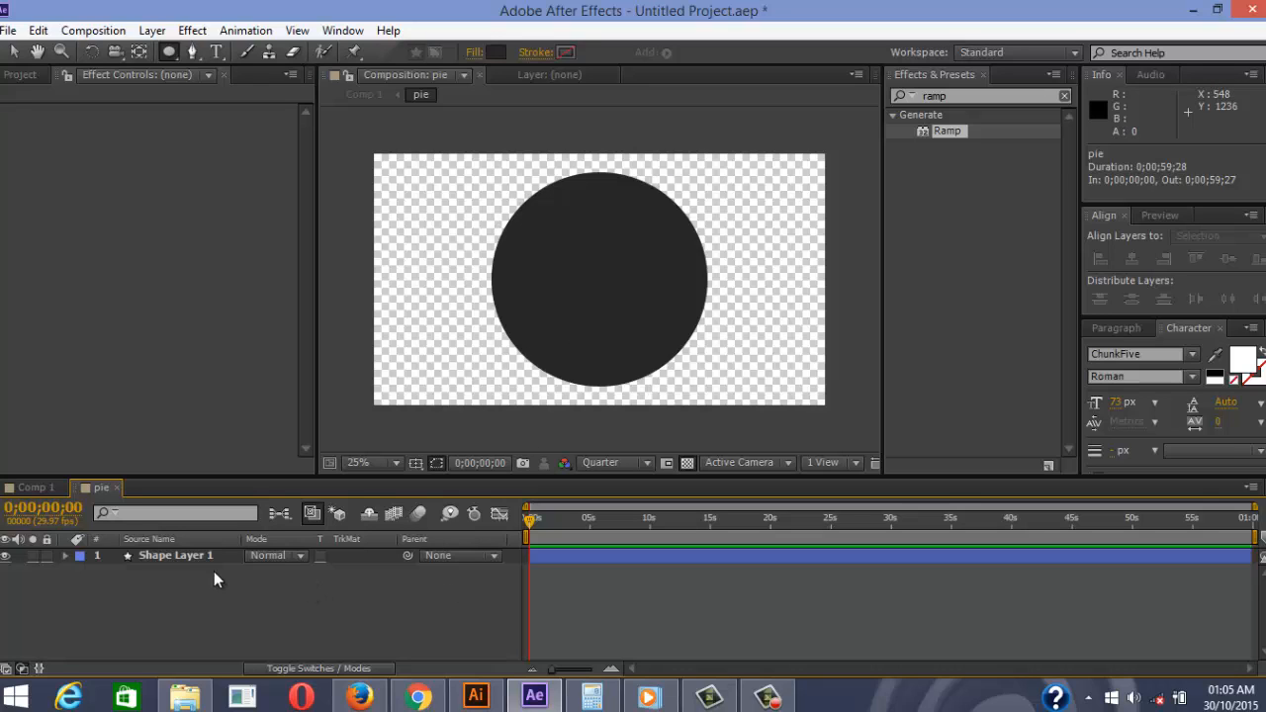
Expand Shape Layer 1 down to Contents > Ellipse 1 > Transform
{"action": "left_click", "coordinate": [176, 559]}
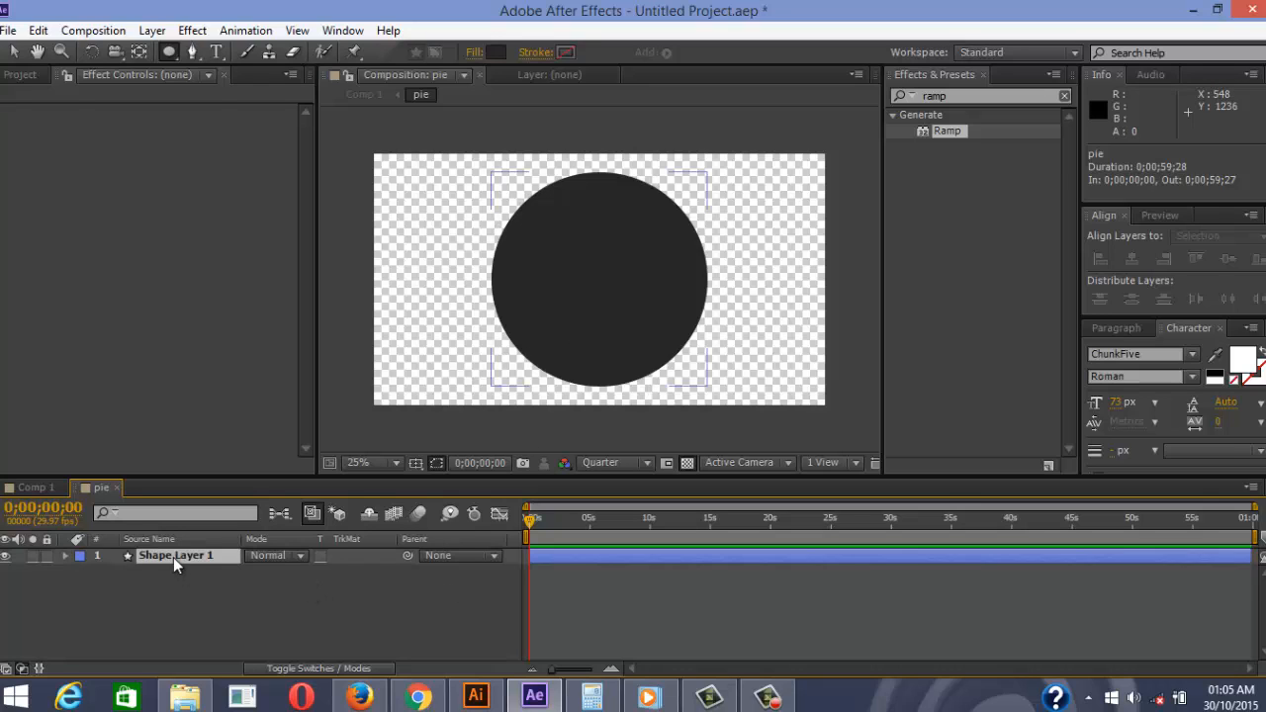
{"action": "left_click", "coordinate": [66, 557]}
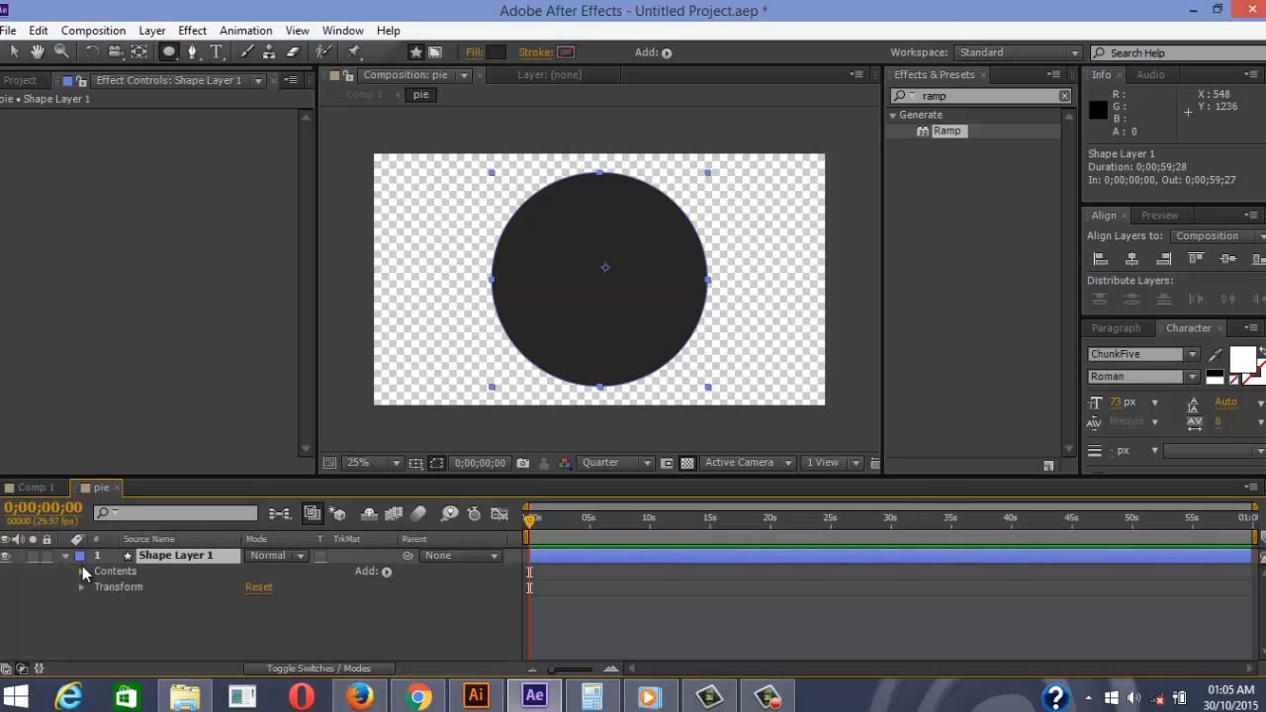
{"action": "left_click", "coordinate": [82, 572]}
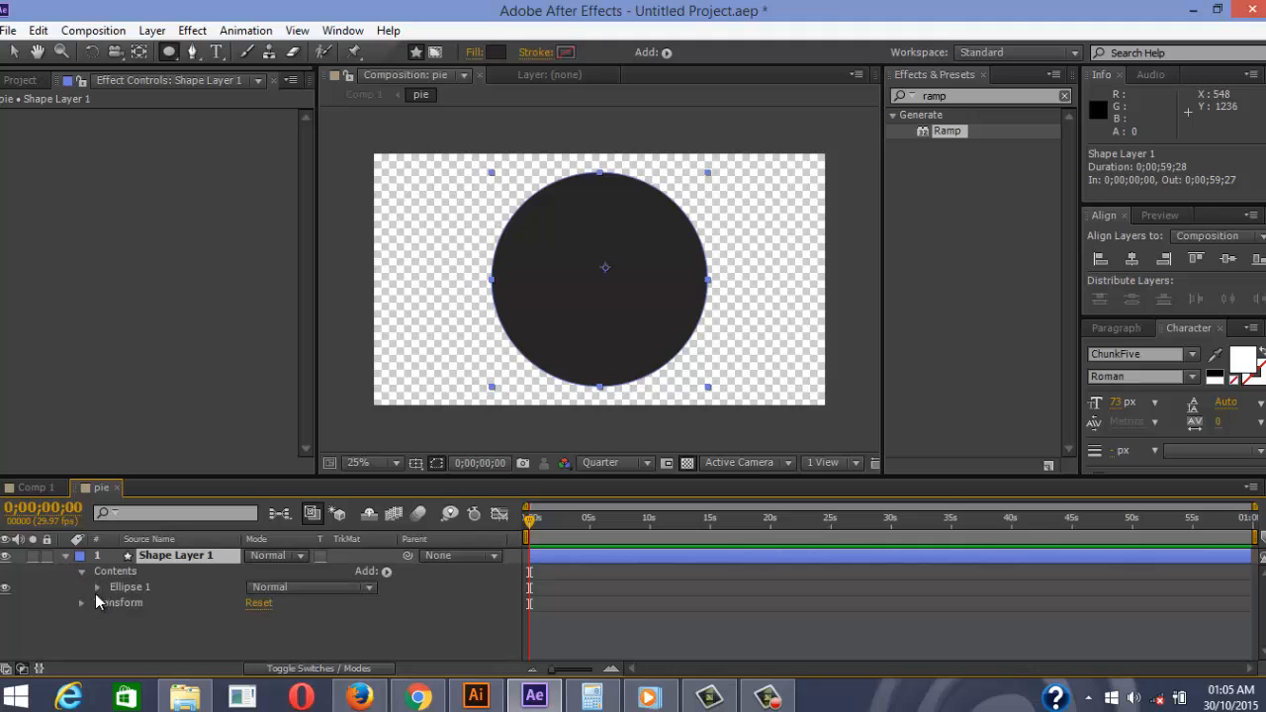
{"action": "left_click", "coordinate": [98, 589]}
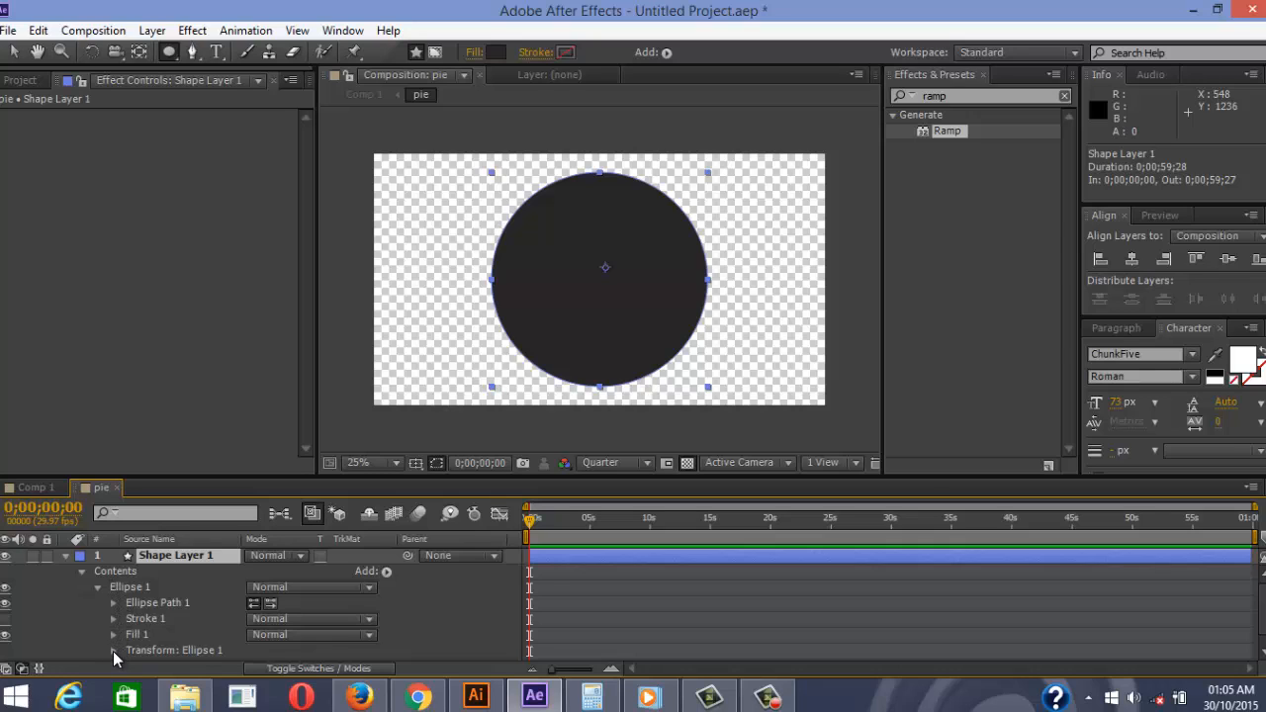
{"action": "left_click", "coordinate": [113, 652]}
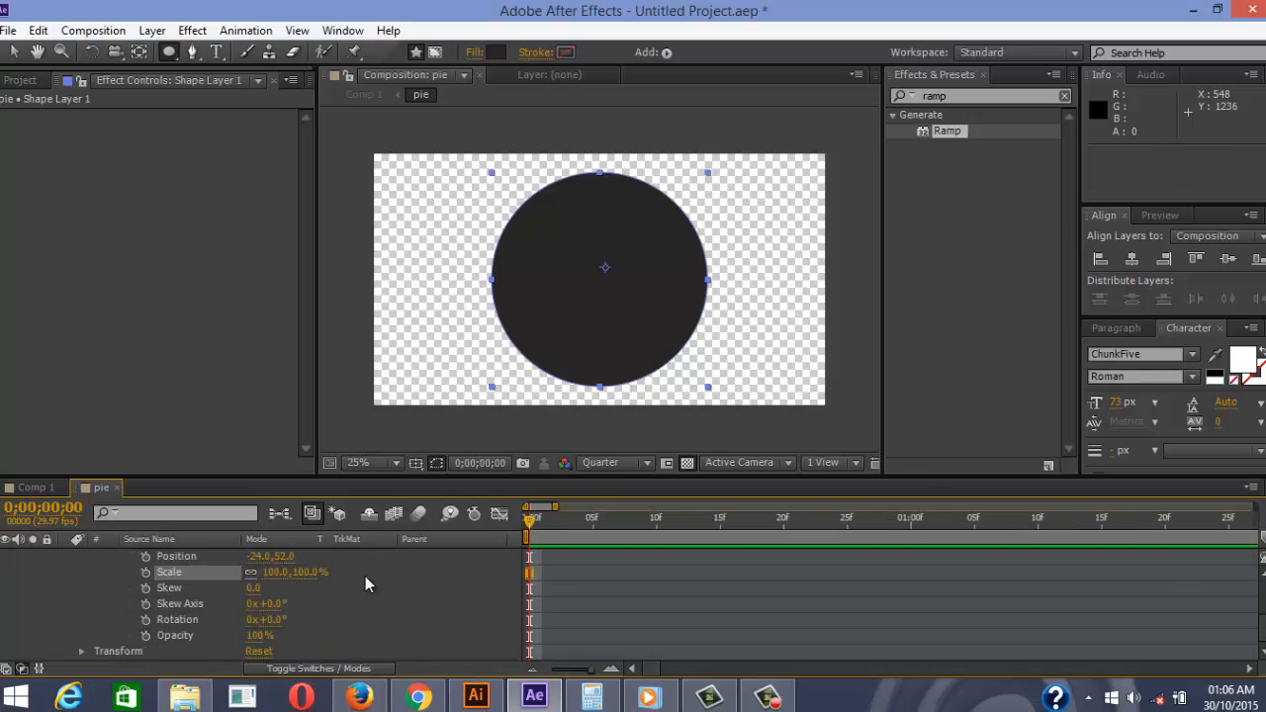
Keyframe the ellipse's Scale at 0% on frame 0 and 100% on frame 10, then preview
{"action": "left_click", "coordinate": [146, 573]}
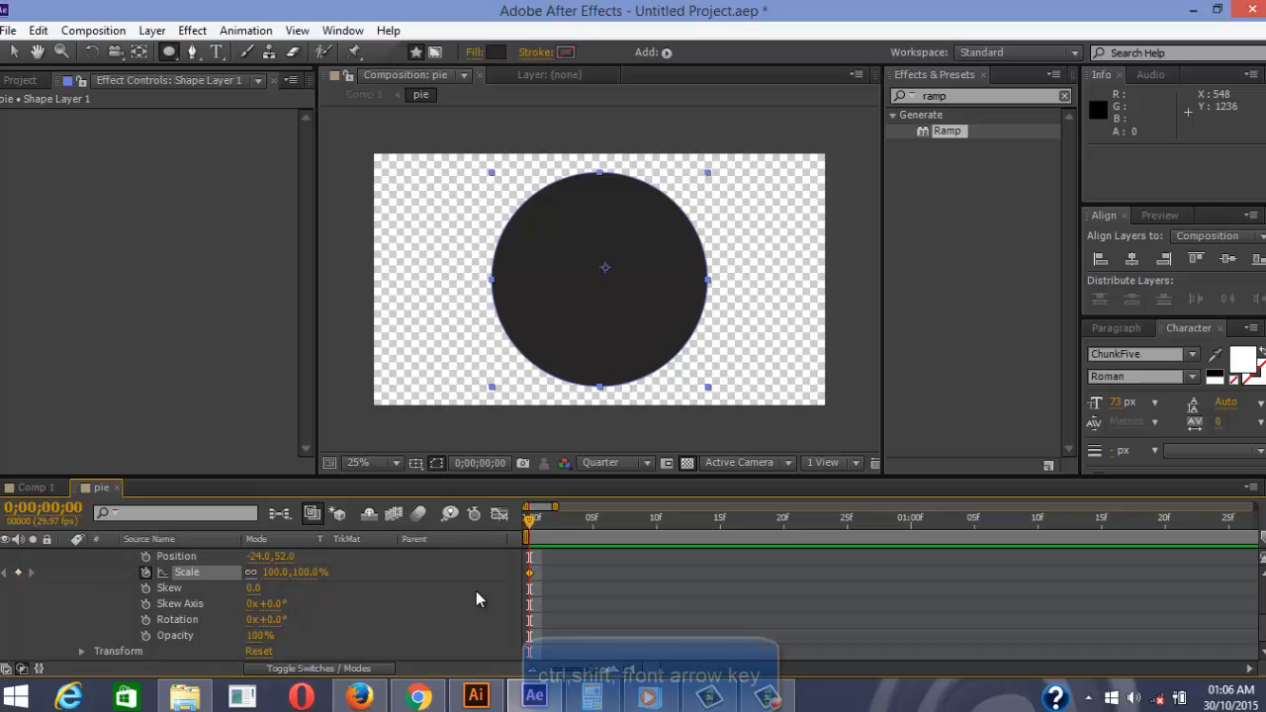
{"action": "key", "text": "ctrl+shift+Right"}
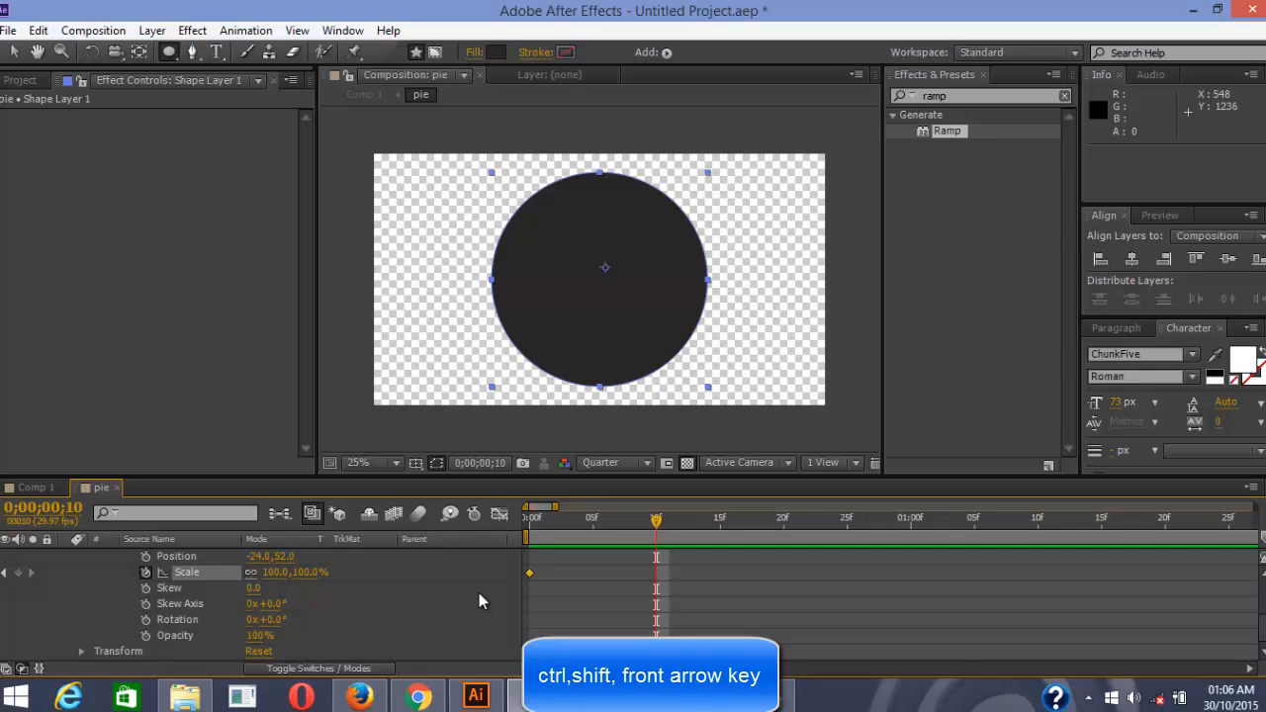
{"action": "left_click_drag", "start_coordinate": [531, 574], "coordinate": [610, 577]}
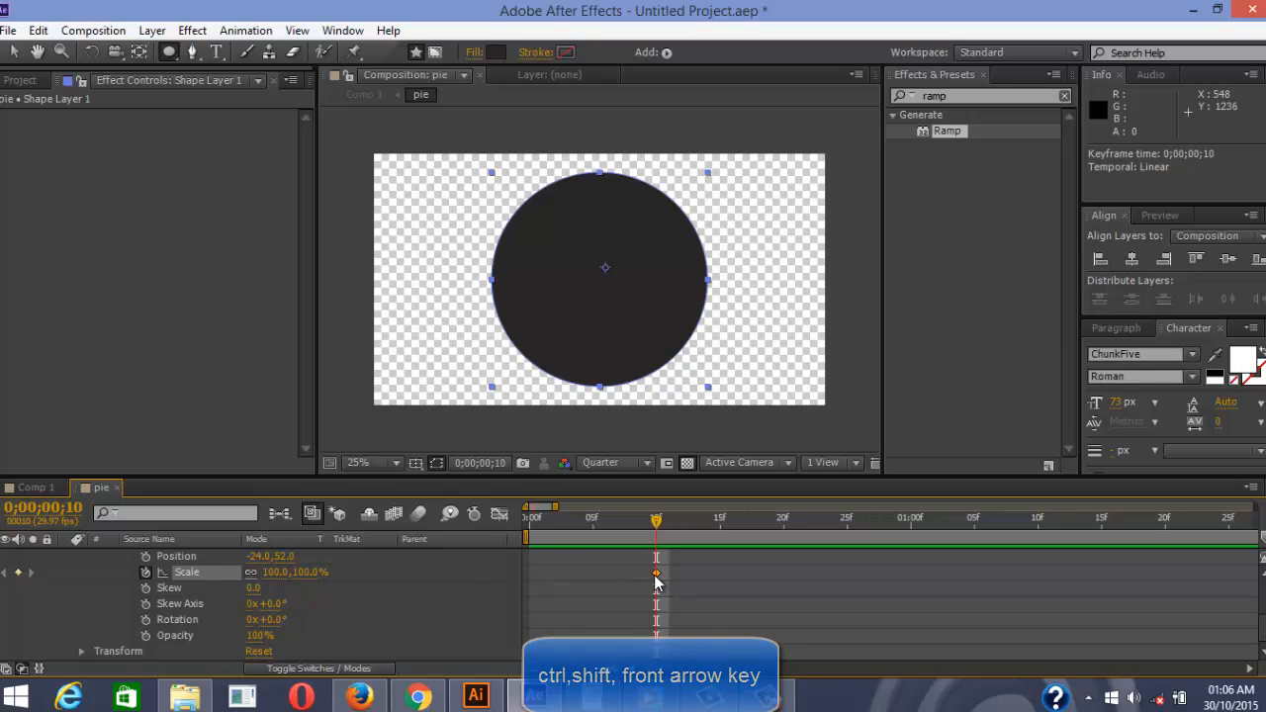
{"action": "key", "text": "ctrl+shift+Left"}
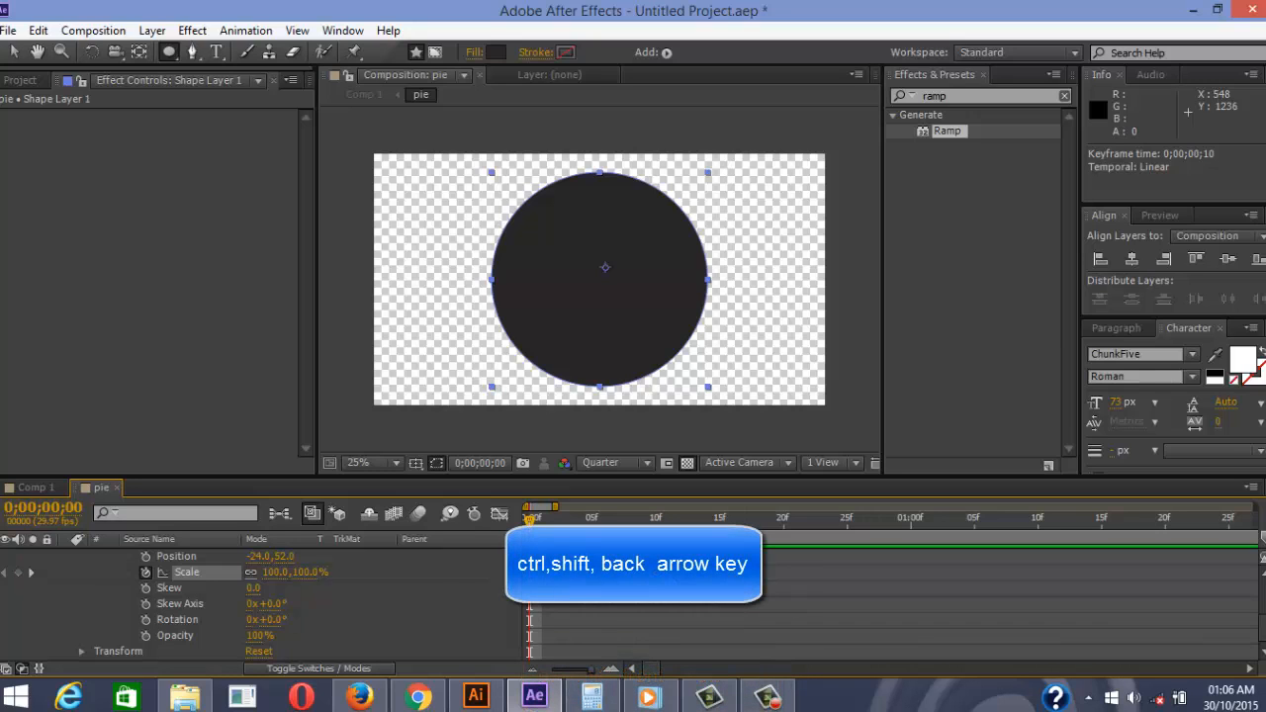
{"action": "left_click", "coordinate": [305, 571]}
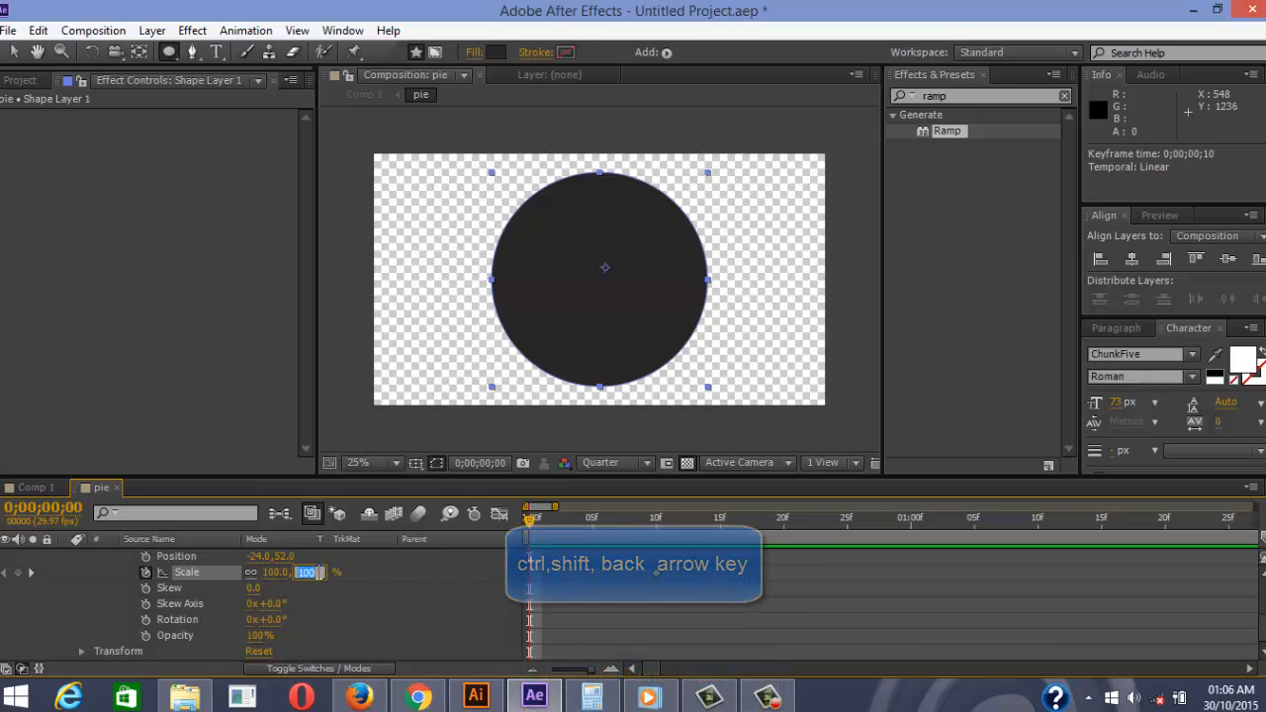
{"action": "type", "text": "0"}
{"action": "key", "text": "Return"}
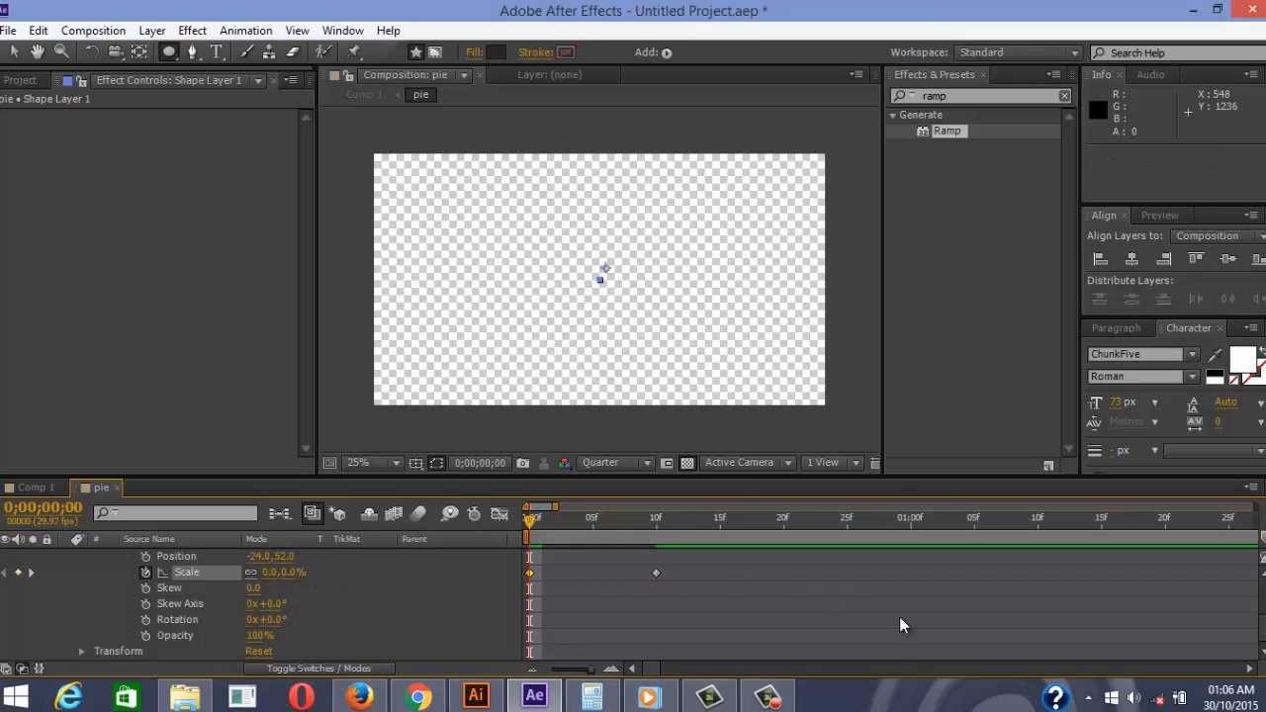
{"action": "key", "text": "space"}
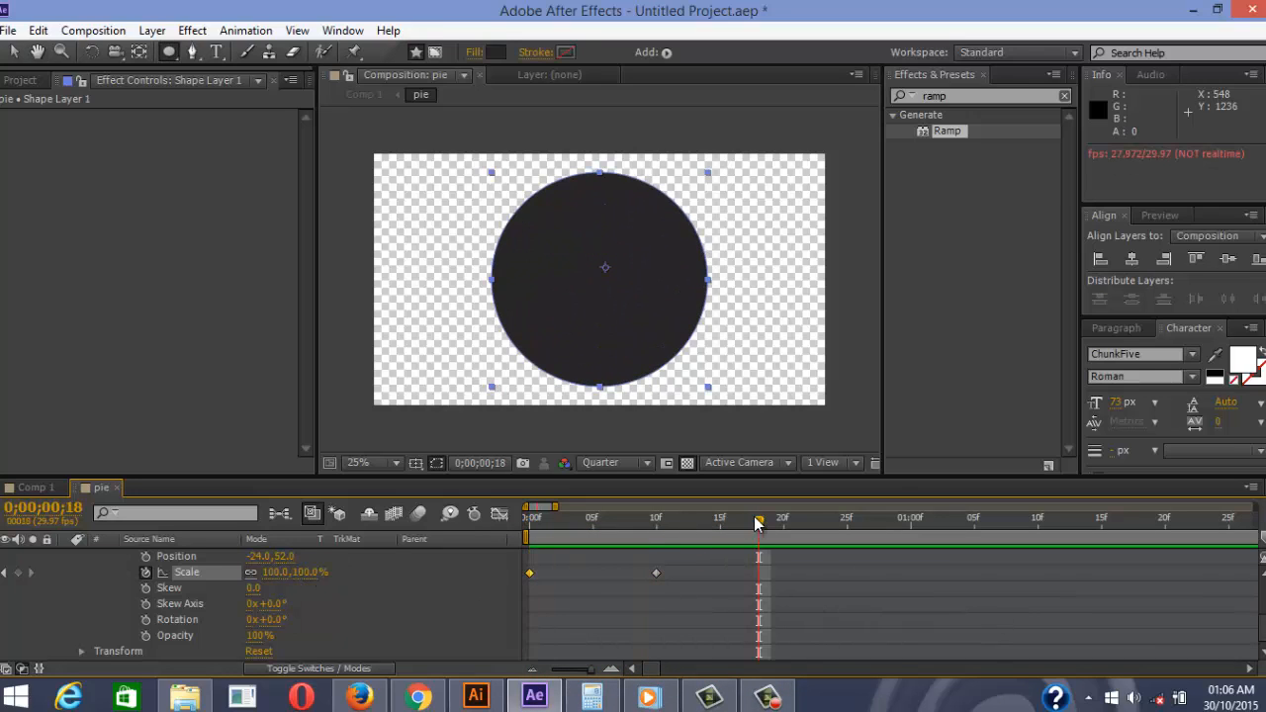
{"action": "key", "text": "space"}
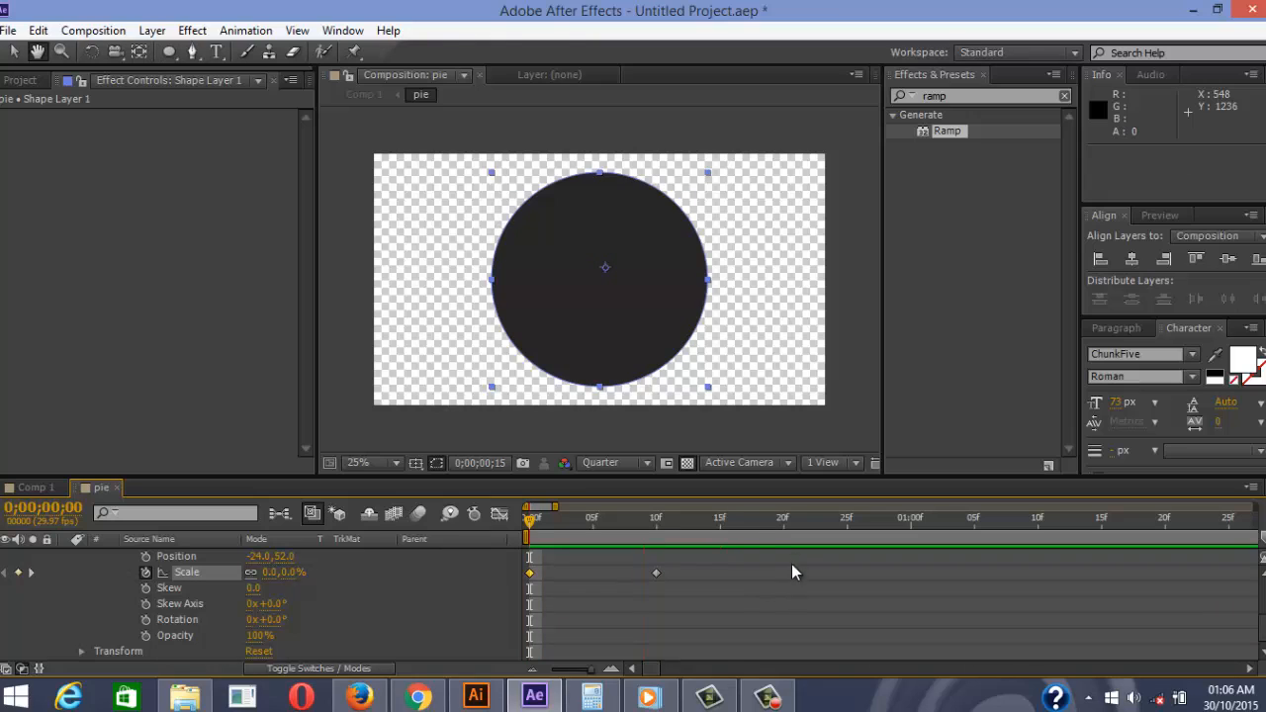
{"action": "left_click_drag", "start_coordinate": [652, 522], "coordinate": [663, 536]}
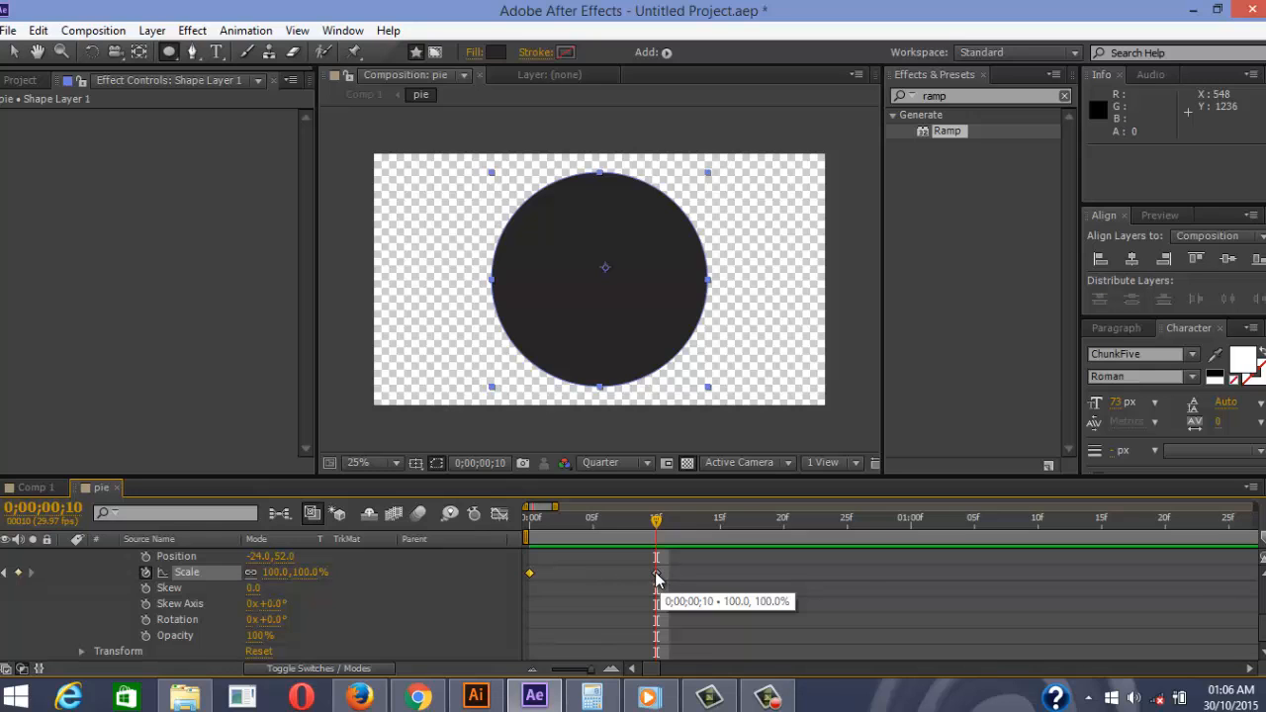
Apply Easy Ease In to the frame-10 scale keyframe with 100% influence
{"action": "right_click", "coordinate": [658, 576]}
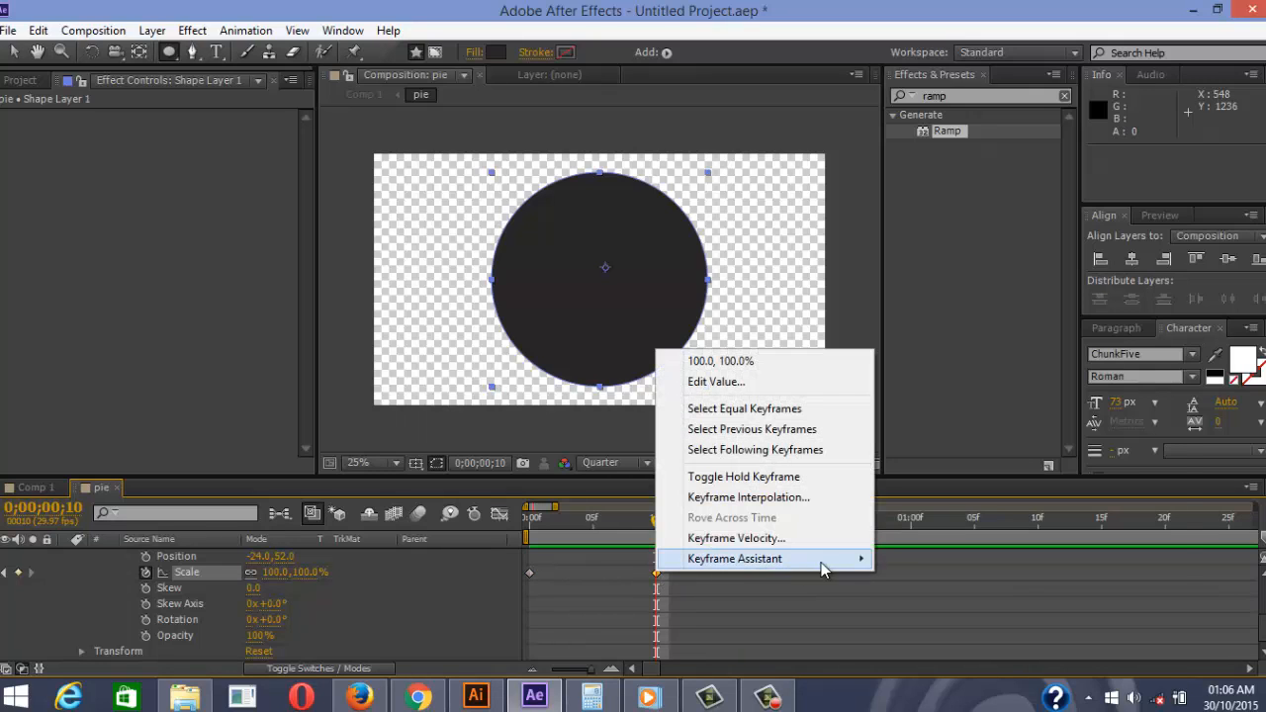
{"action": "mouse_move", "coordinate": [826, 560]}
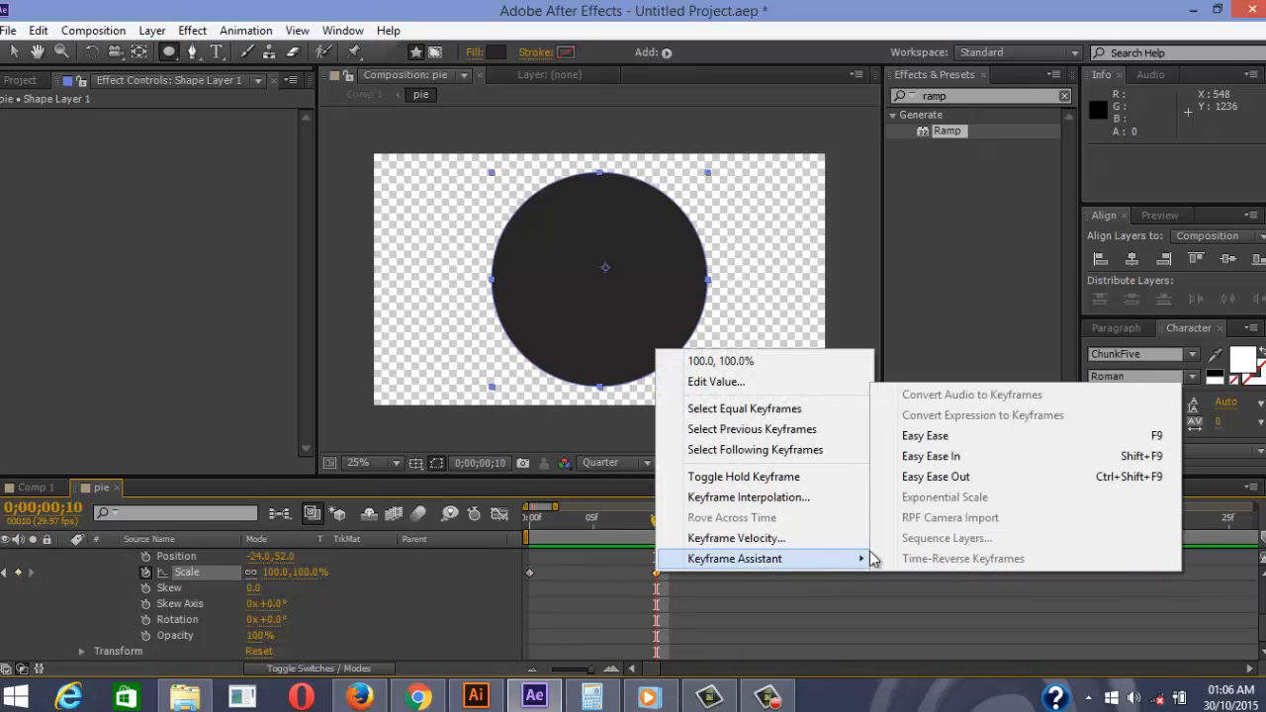
{"action": "left_click", "coordinate": [961, 458]}
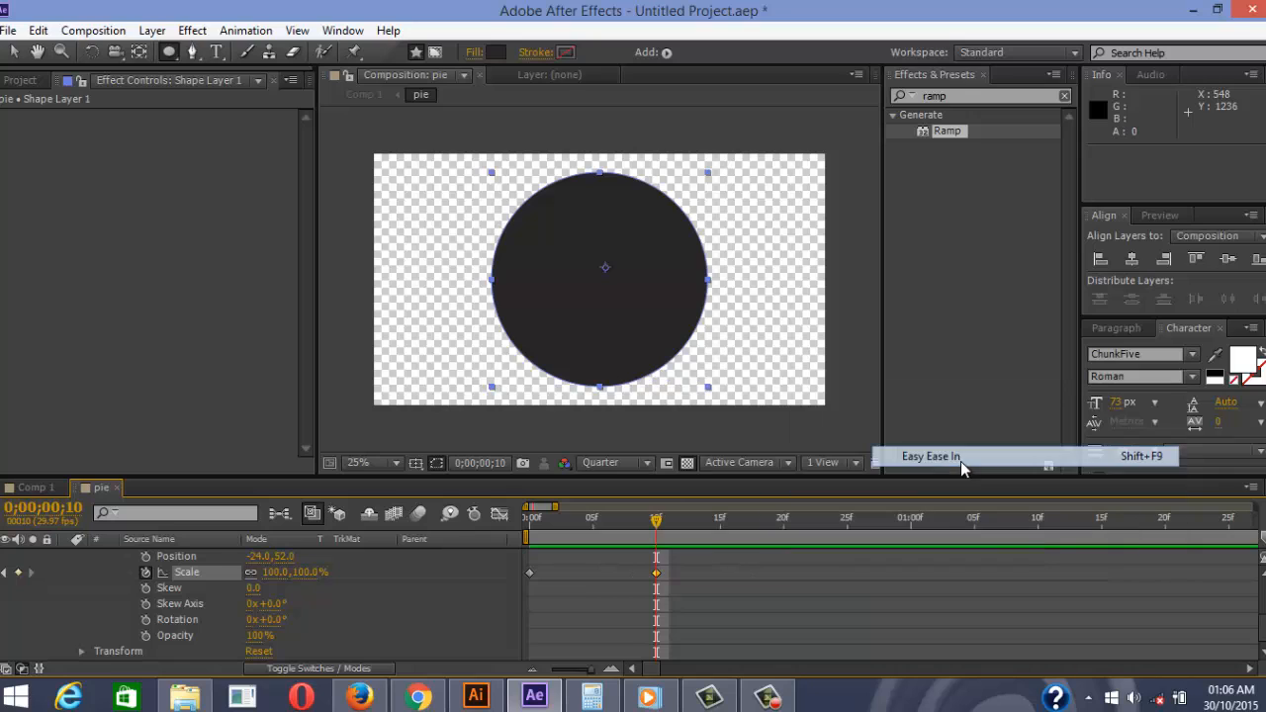
{"action": "left_click", "coordinate": [500, 515]}
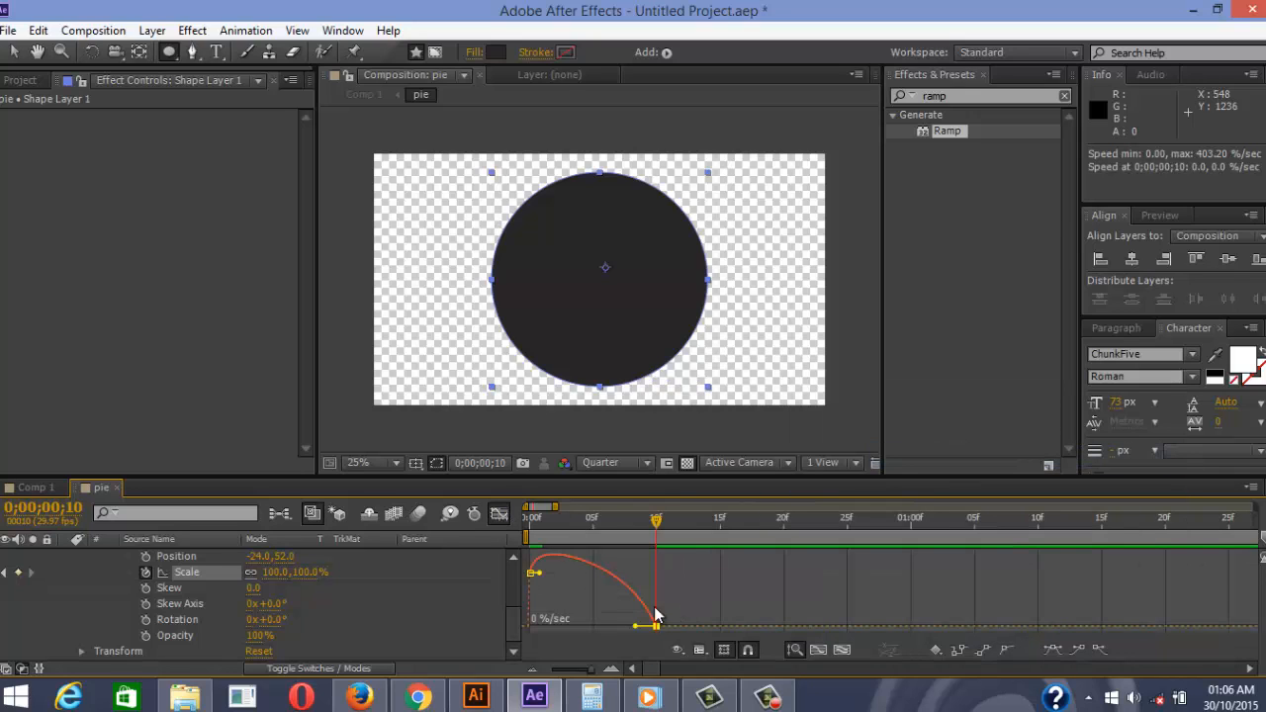
{"action": "left_click_drag", "start_coordinate": [638, 629], "coordinate": [559, 628]}
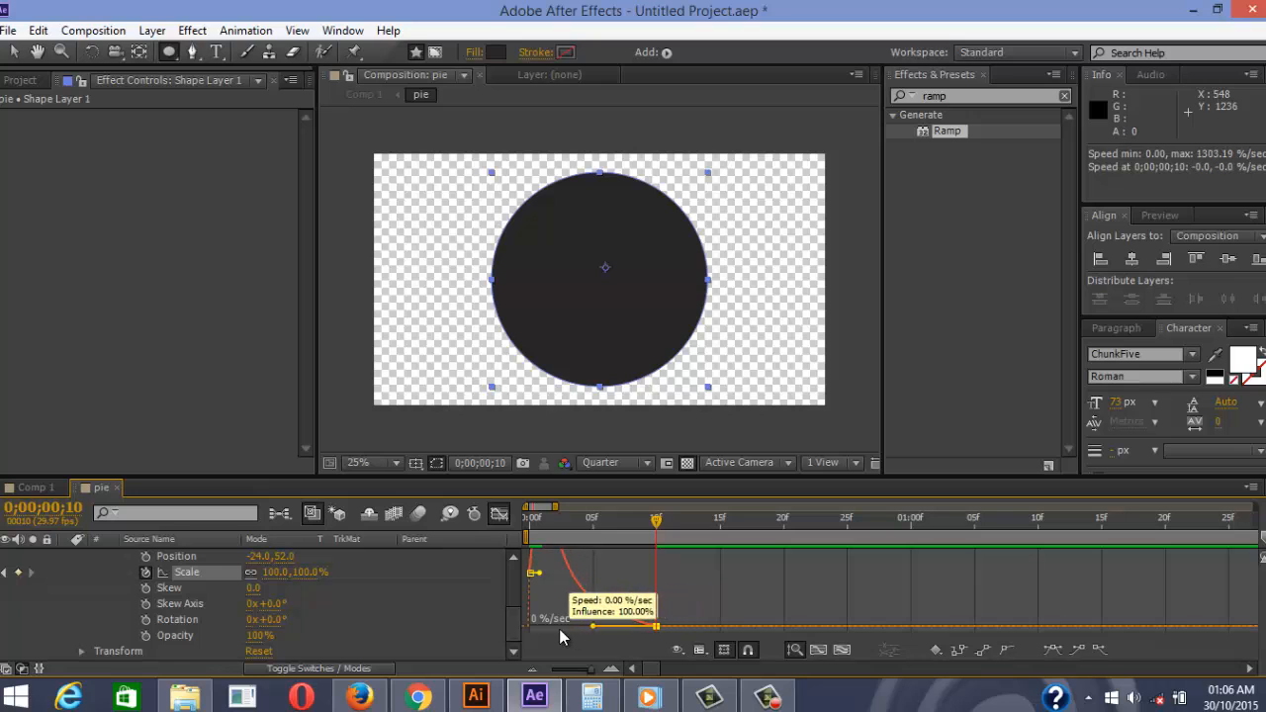
{"action": "left_click", "coordinate": [501, 519]}
Preview the eased grow-in, collapse Shape Layer 1 and return to frame 0
{"action": "key", "text": "Home"}
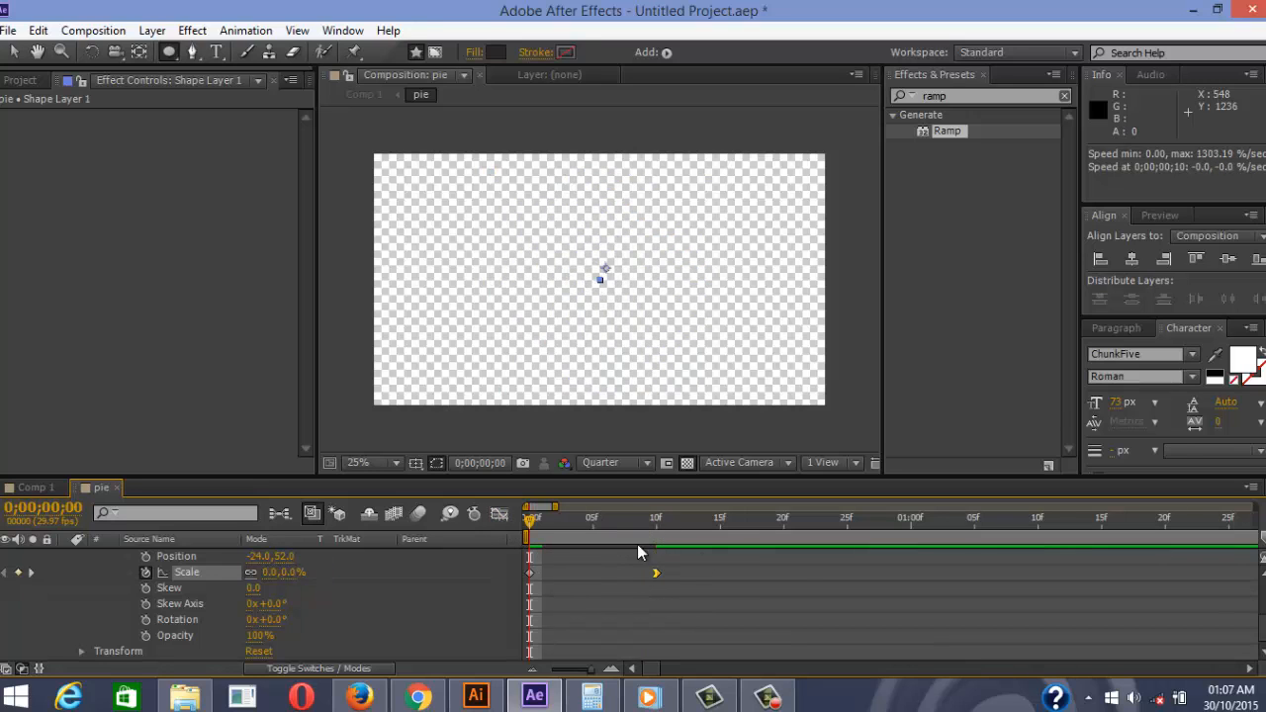
{"action": "key", "text": "space"}
{"action": "left_click", "coordinate": [754, 552]}
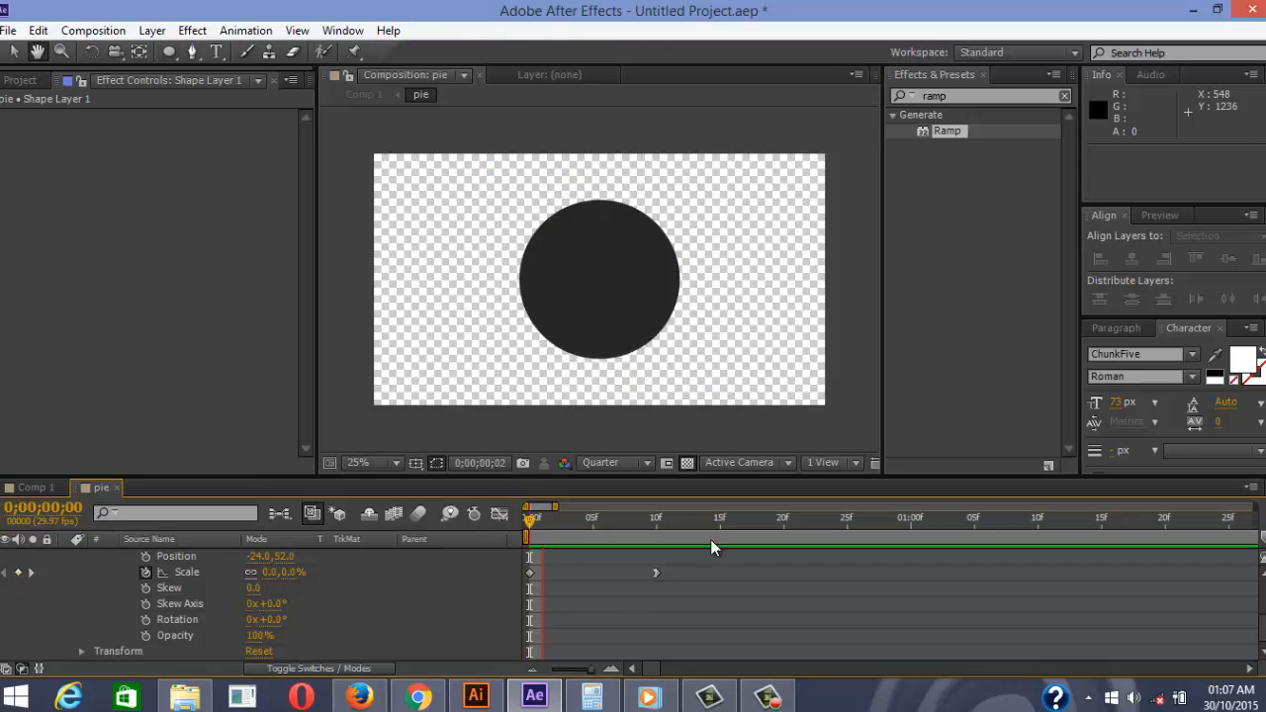
{"action": "left_click", "coordinate": [725, 572]}
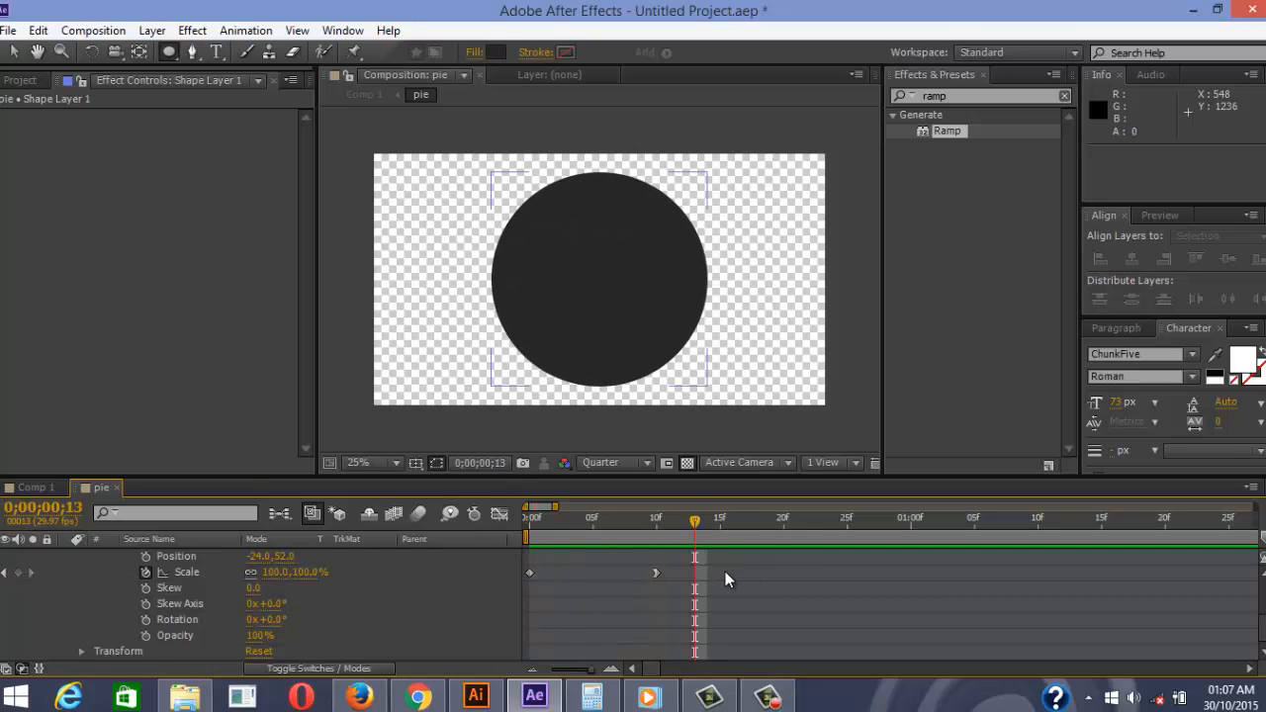
{"action": "scroll", "coordinate": [183, 574], "scroll_direction": "up", "scroll_amount": 1}
{"action": "scroll", "coordinate": [183, 572], "scroll_direction": "up", "scroll_amount": 3}
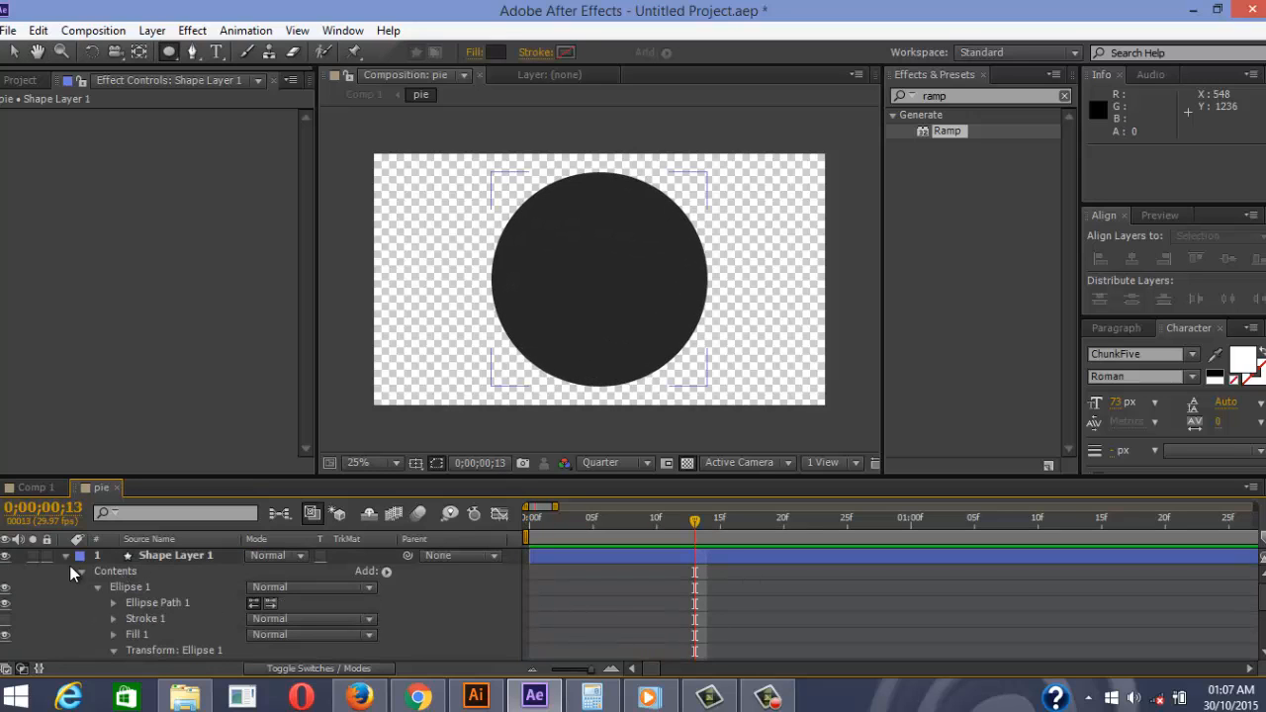
{"action": "left_click", "coordinate": [67, 555]}
{"action": "left_click", "coordinate": [151, 555]}
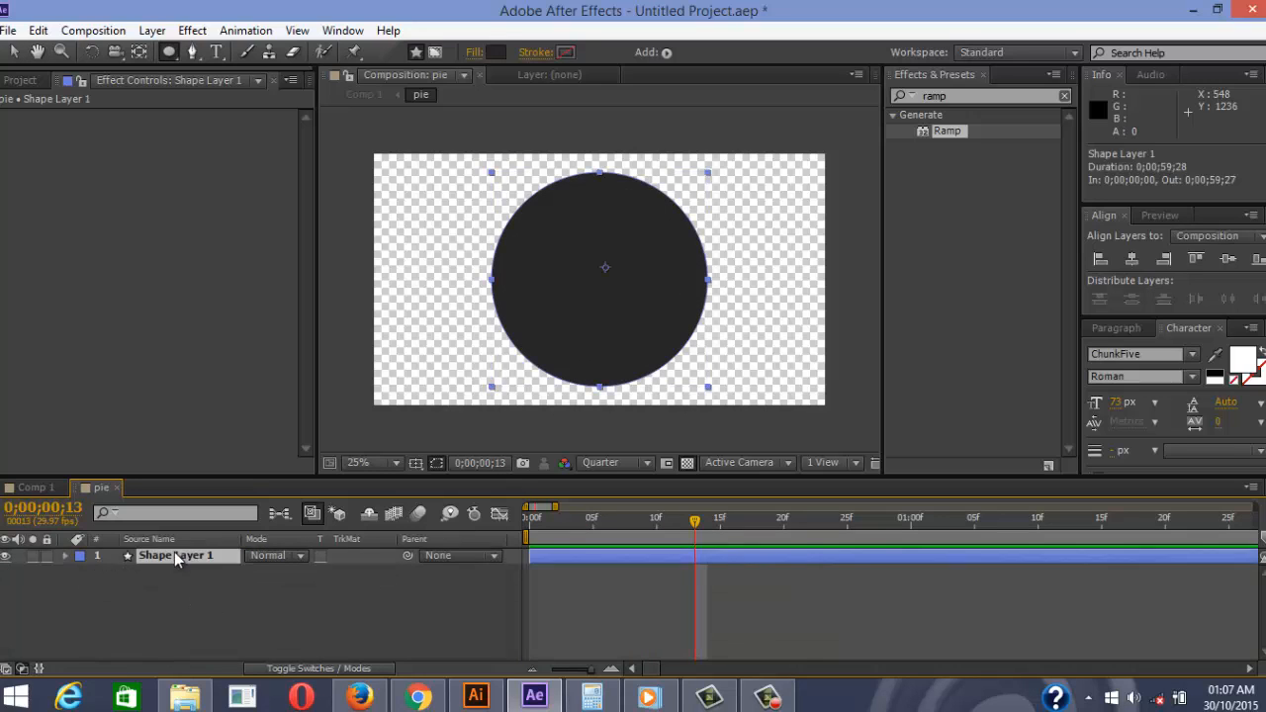
{"action": "left_click", "coordinate": [678, 529]}
{"action": "left_click_drag", "start_coordinate": [633, 534], "coordinate": [526, 523]}
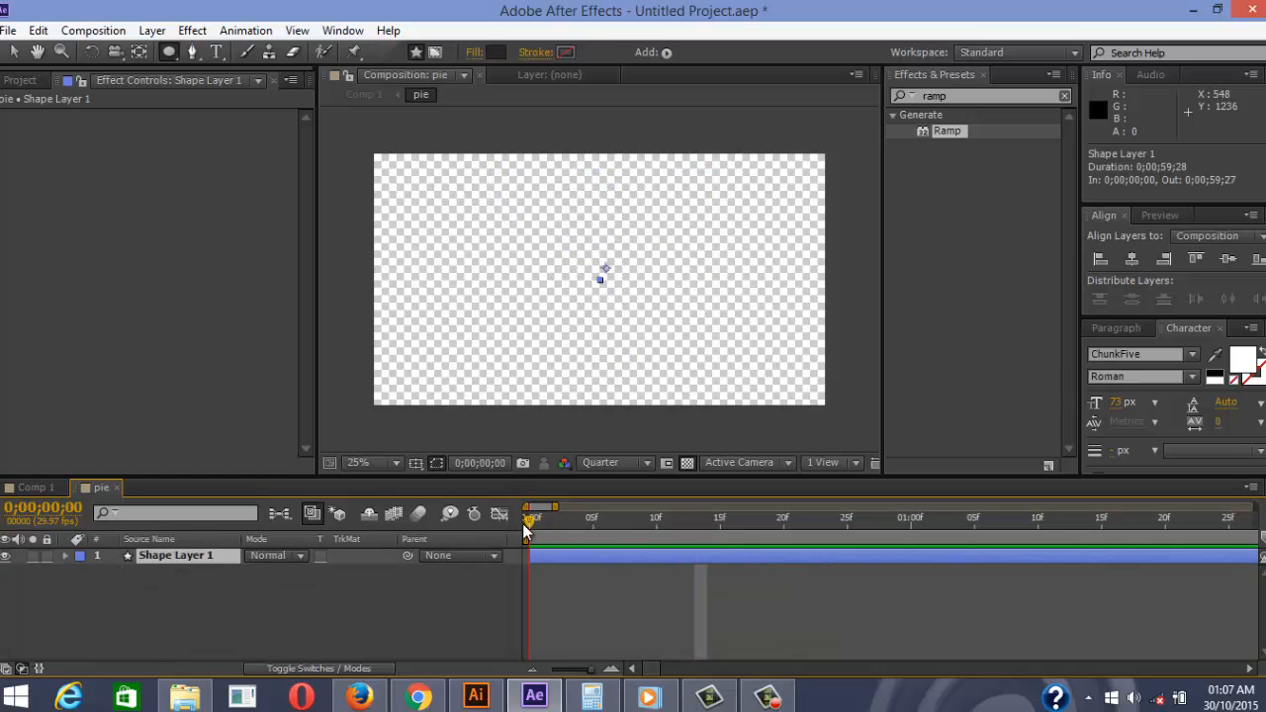
Search Effects & Presets for 'radial wipe' and apply Radial Wipe to Shape Layer 1
{"action": "left_click", "coordinate": [976, 95]}
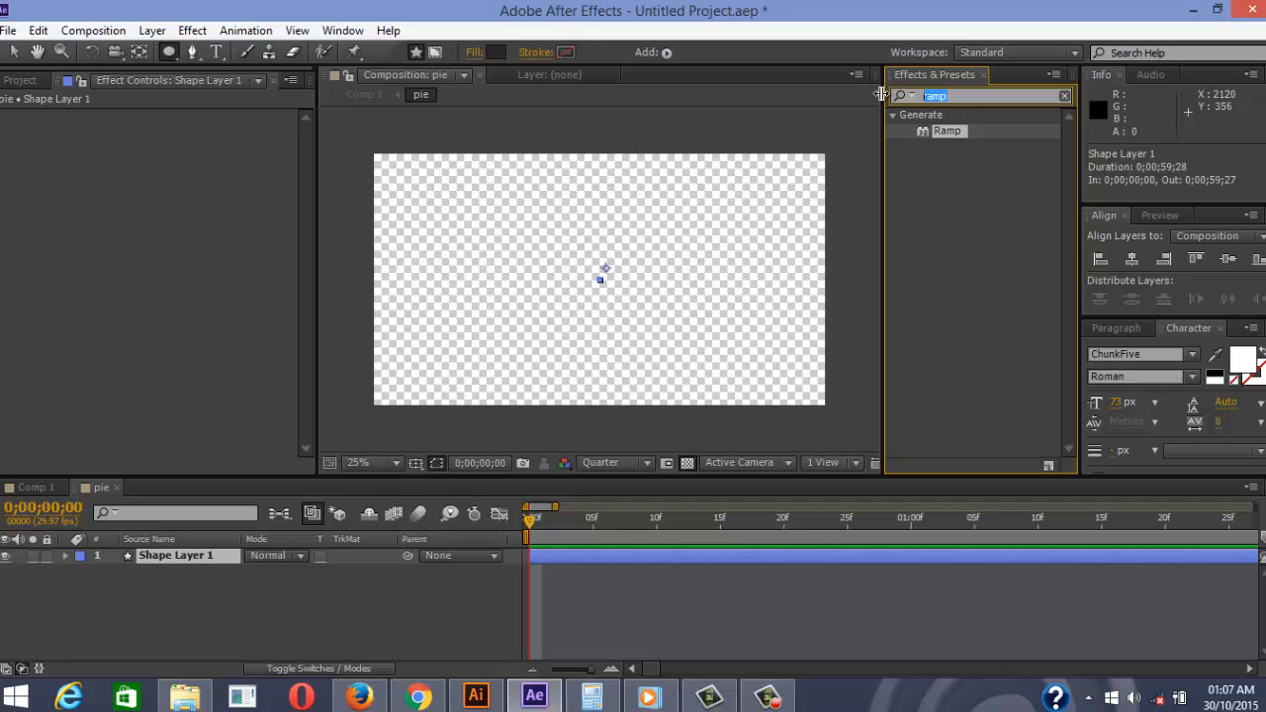
{"action": "type", "text": "radial"}
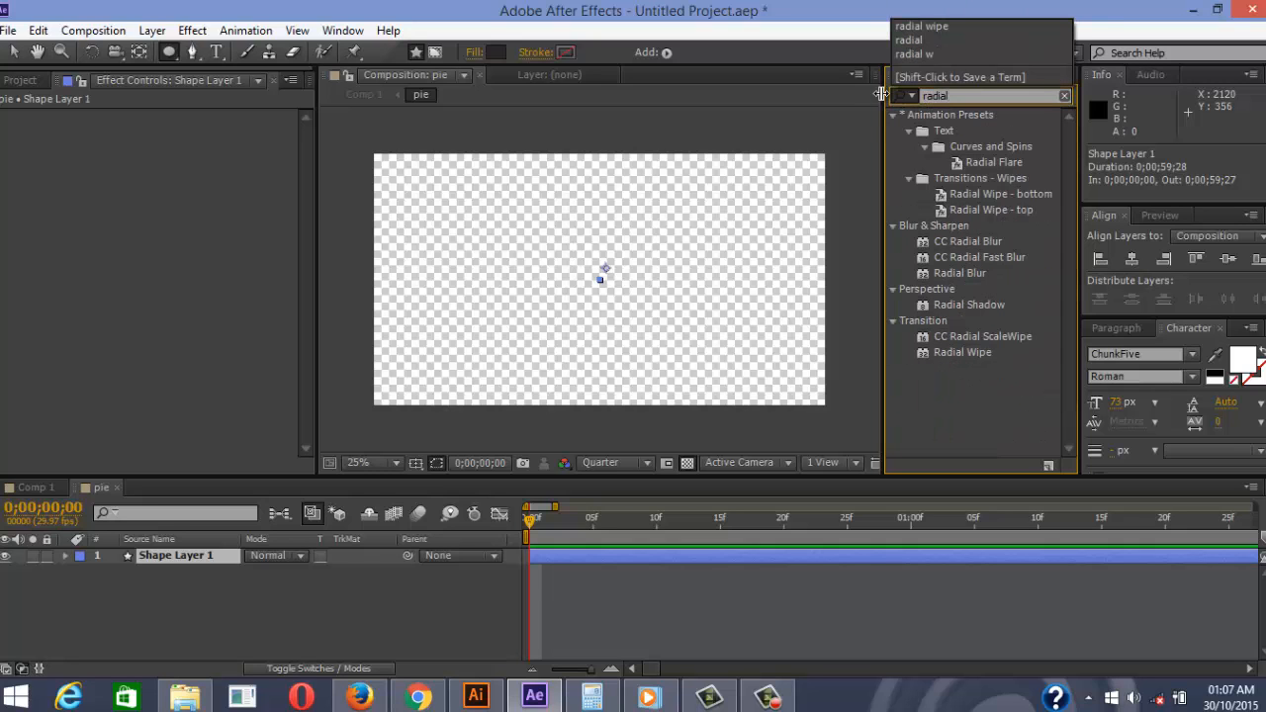
{"action": "type", "text": " wipe"}
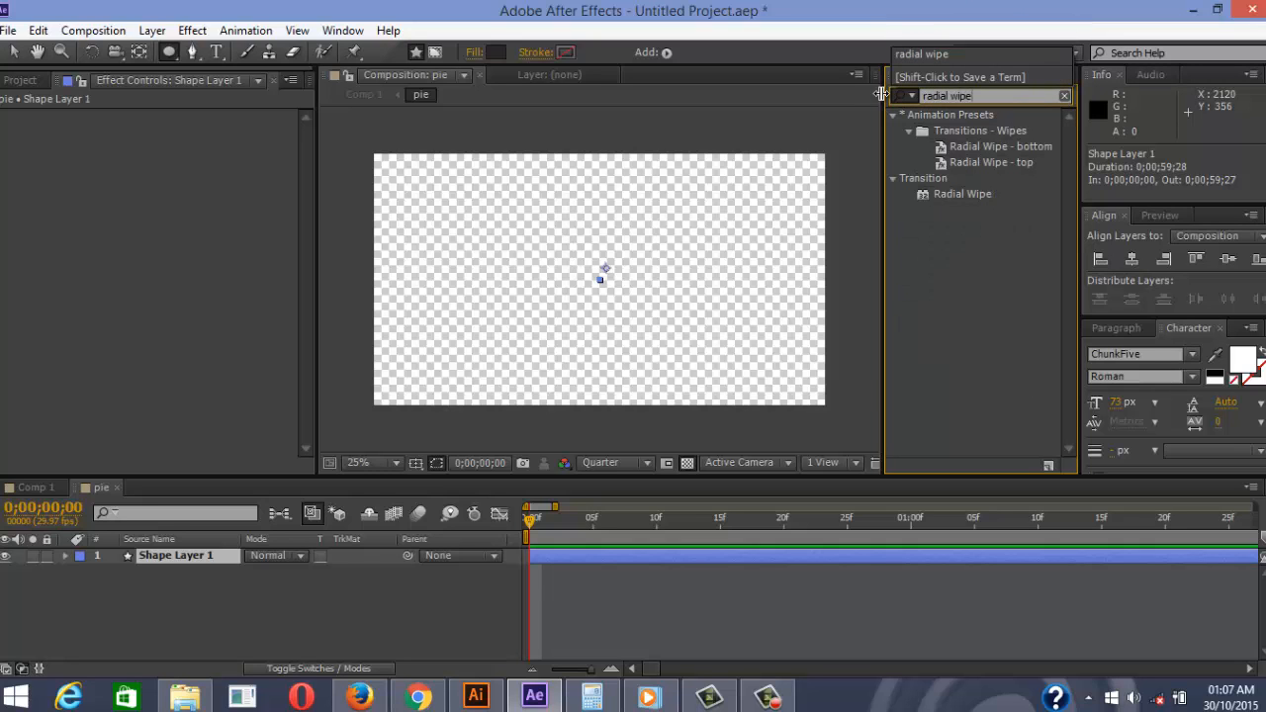
{"action": "left_click", "coordinate": [983, 194]}
{"action": "left_click_drag", "start_coordinate": [982, 194], "coordinate": [205, 556]}
{"action": "key", "text": "v"}
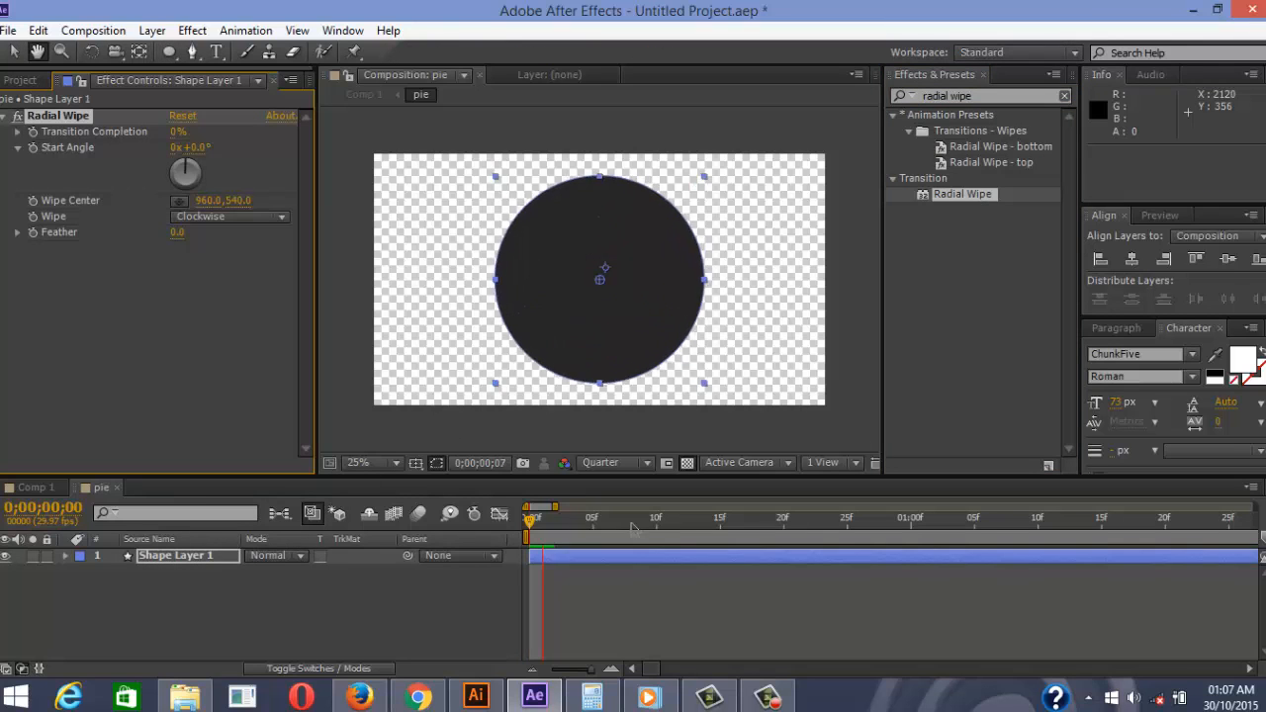
{"action": "left_click", "coordinate": [696, 518]}
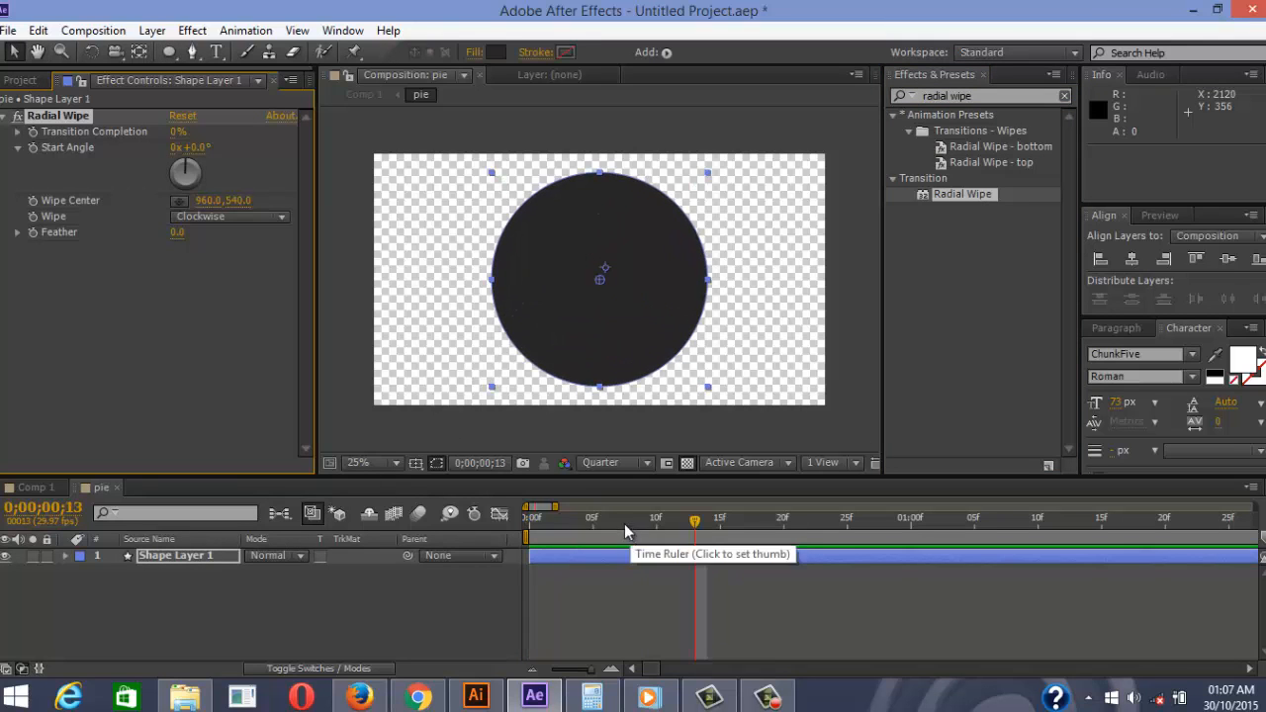
Set Radial Wipe Transition Completion to 90% and reselect Shape Layer 1
{"action": "left_click", "coordinate": [179, 140]}
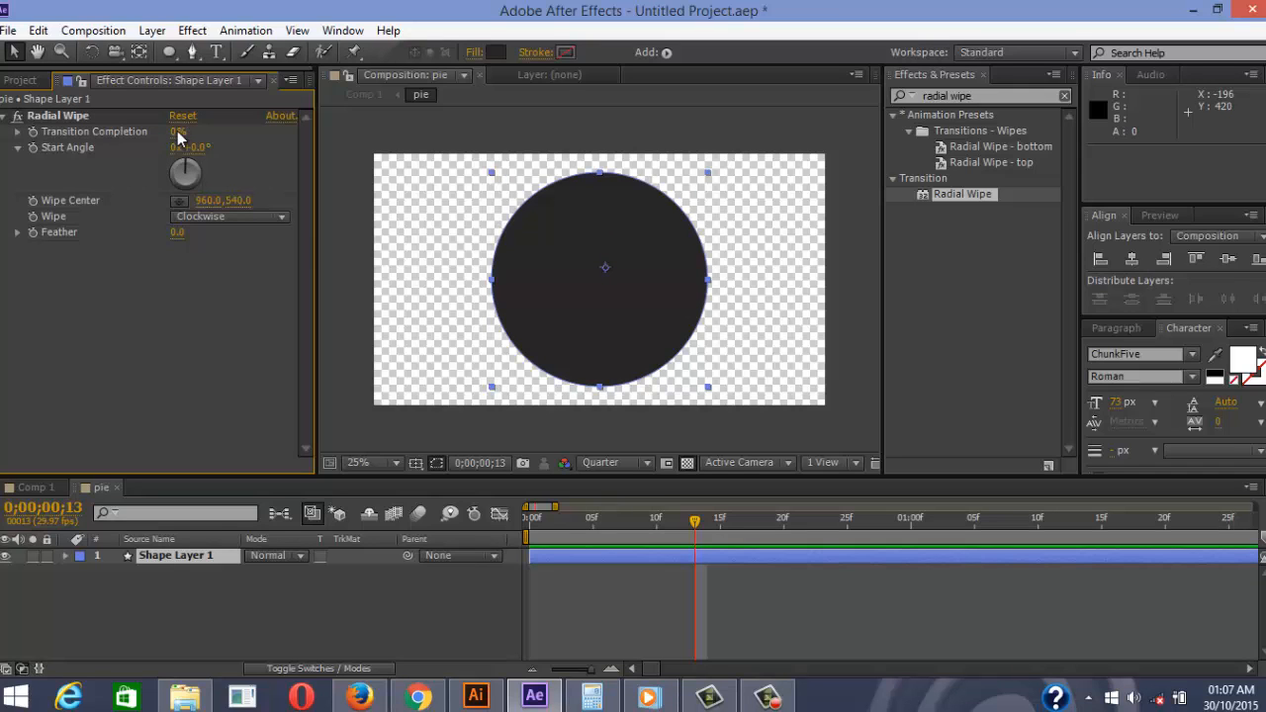
{"action": "left_click", "coordinate": [178, 133]}
{"action": "type", "text": "90"}
{"action": "key", "text": "Return"}
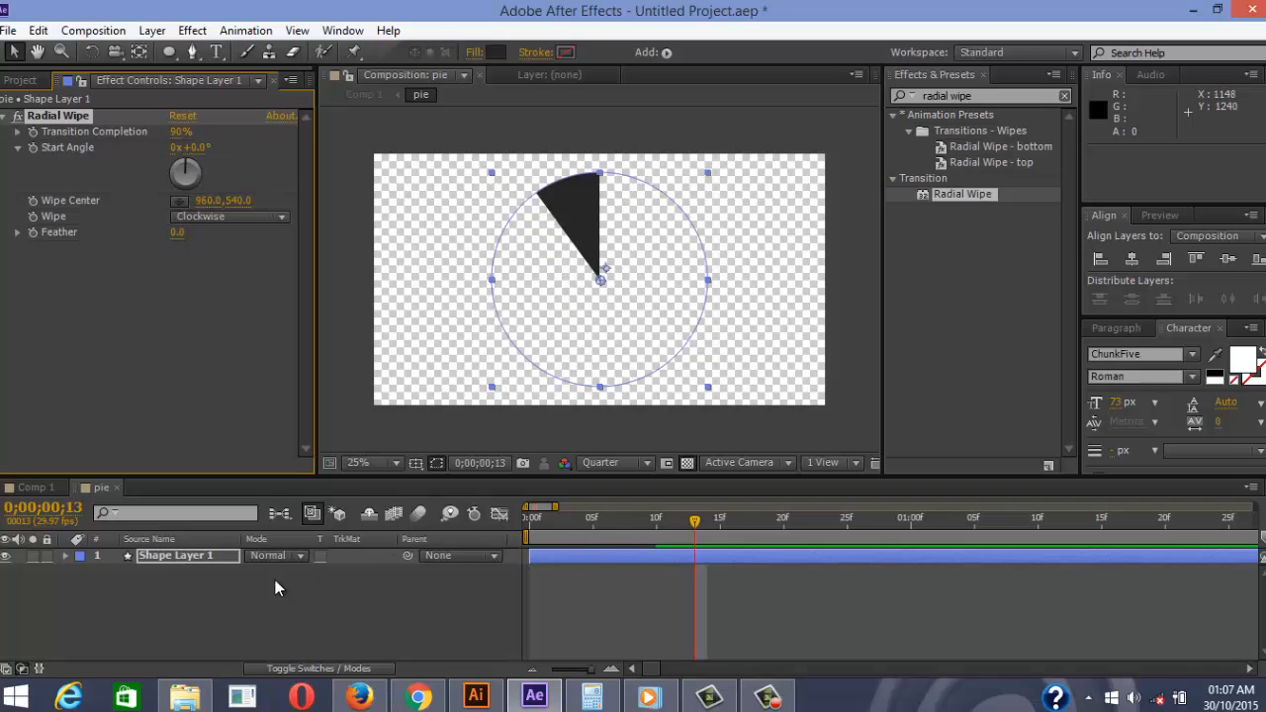
{"action": "left_click", "coordinate": [203, 555]}
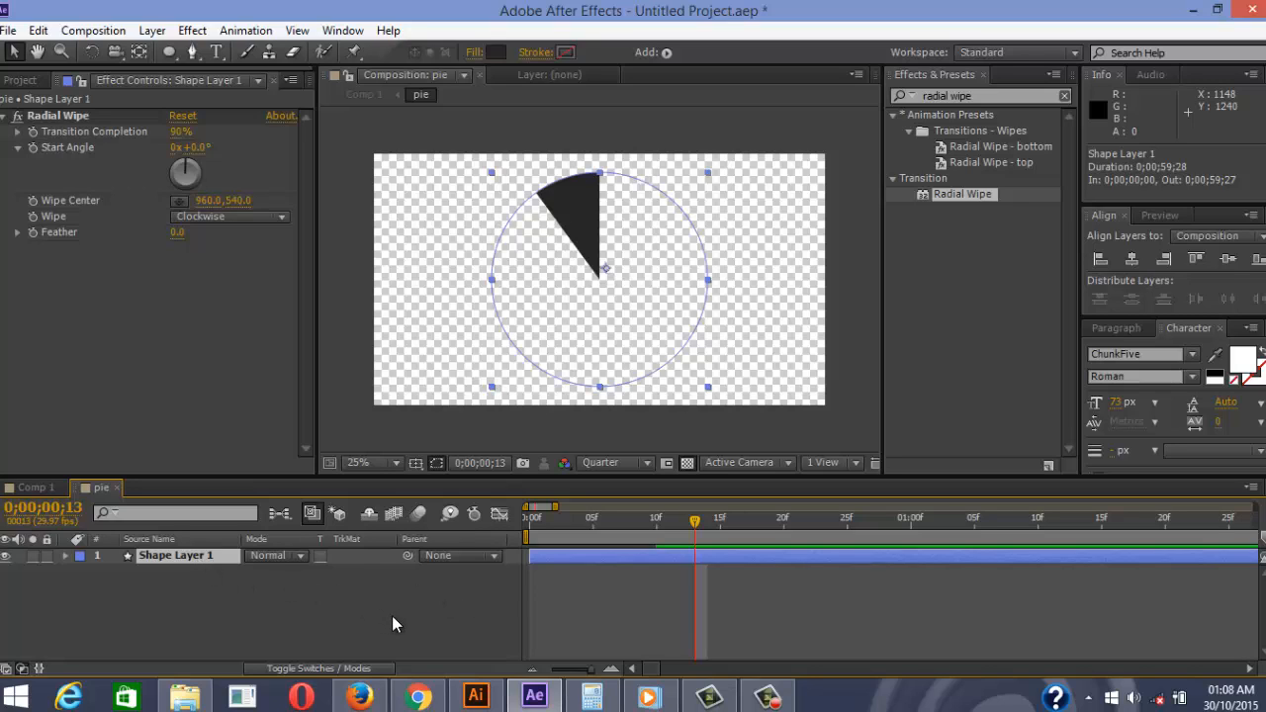
Duplicate the Radial Wipe wedge layer repeatedly with Ctrl+D
{"action": "key", "text": "ctrl+d"}
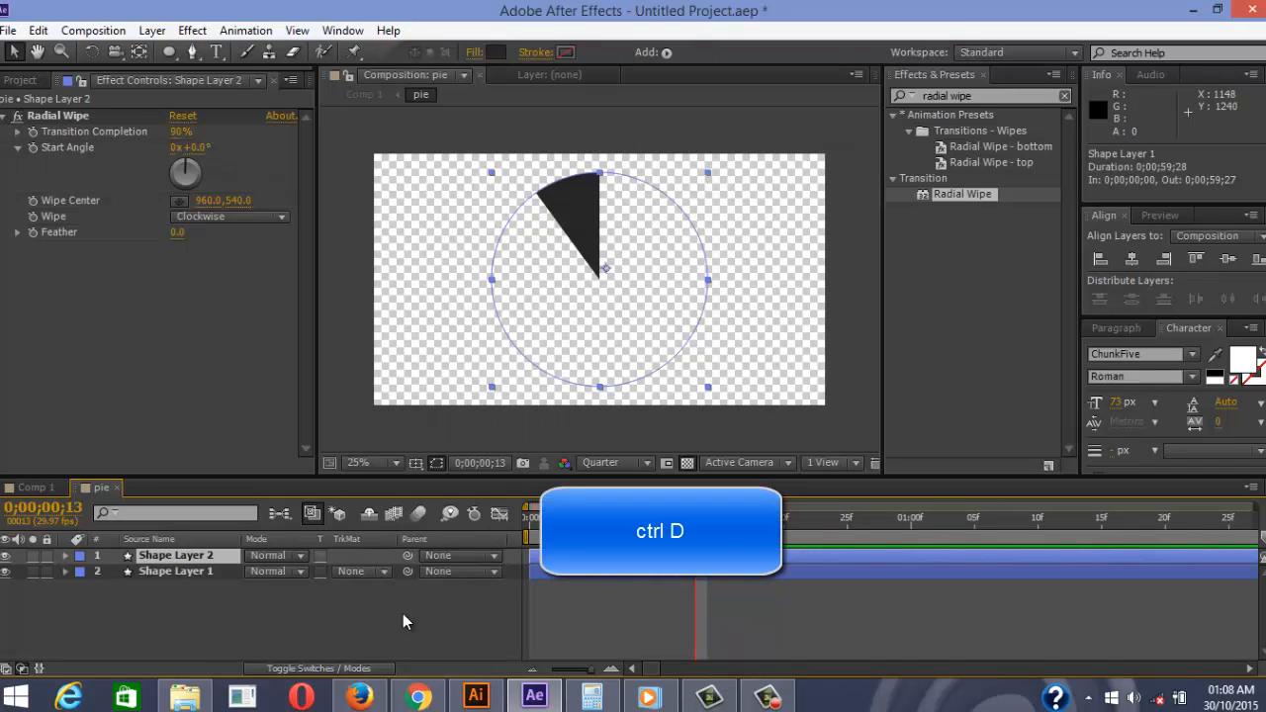
{"action": "key", "text": "ctrl+d"}
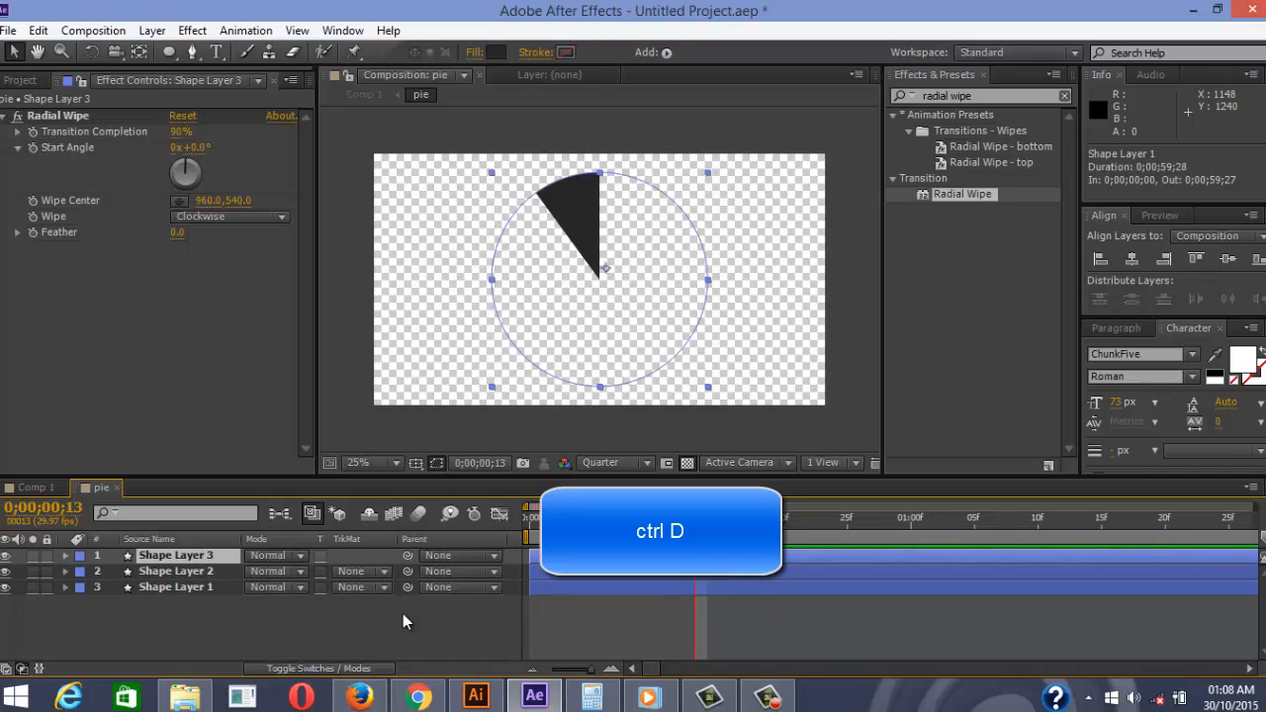
{"action": "key", "text": "ctrl+d"}
{"action": "key", "text": "ctrl+d"}
{"action": "key", "text": "ctrl+d"}
{"action": "key", "text": "ctrl+d"}
{"action": "key", "text": "ctrl+d"}
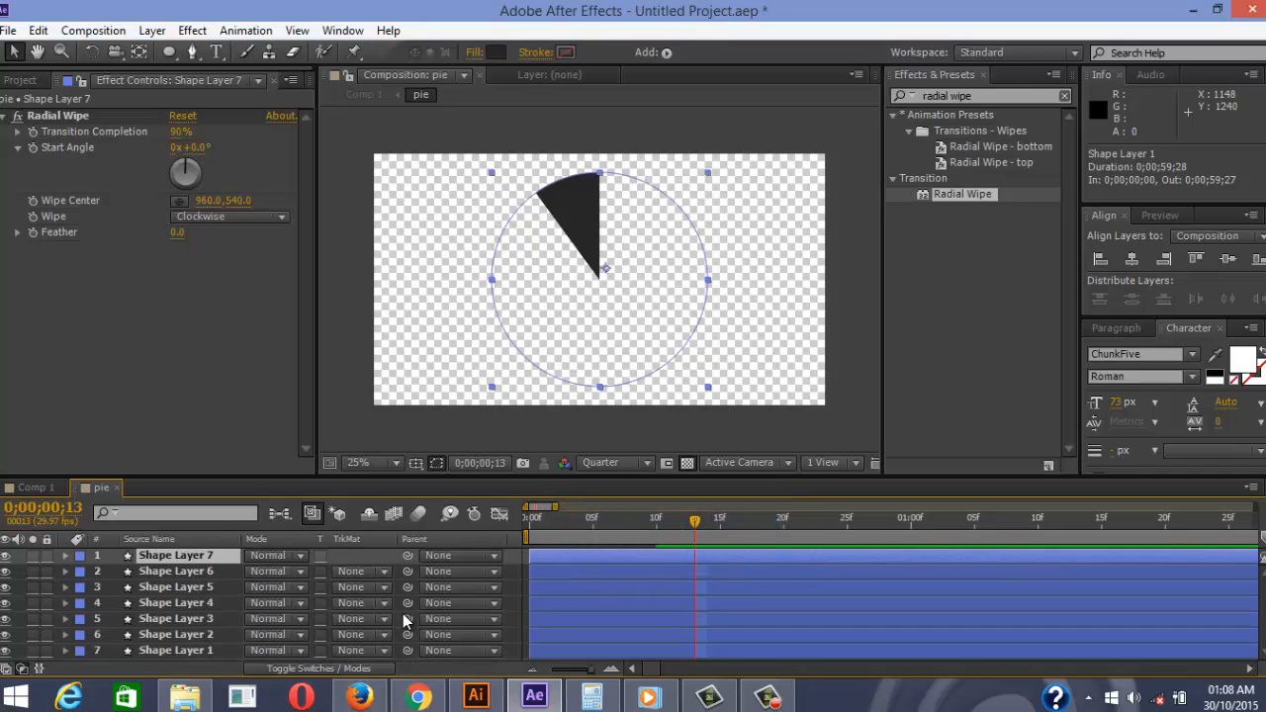
{"action": "key", "text": "ctrl+d"}
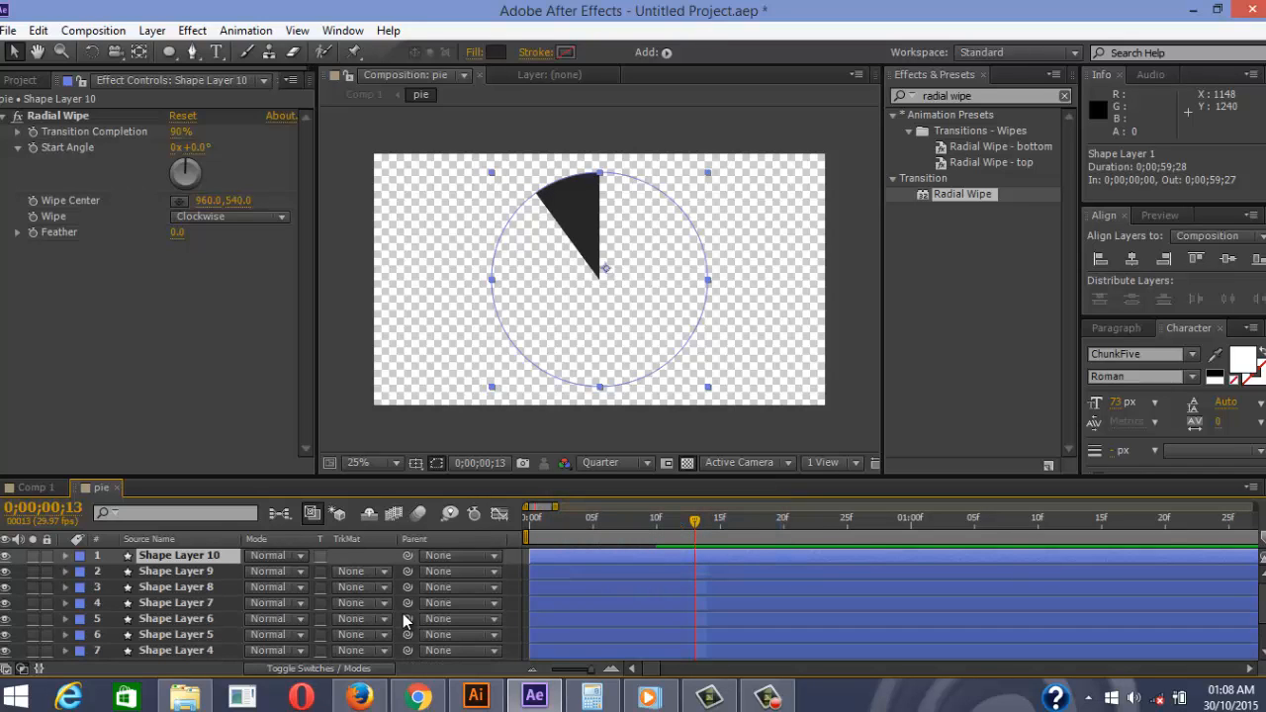
Work out the 36° wedge step by dividing 360 by 10 in Calculator
{"action": "left_click", "coordinate": [595, 700]}
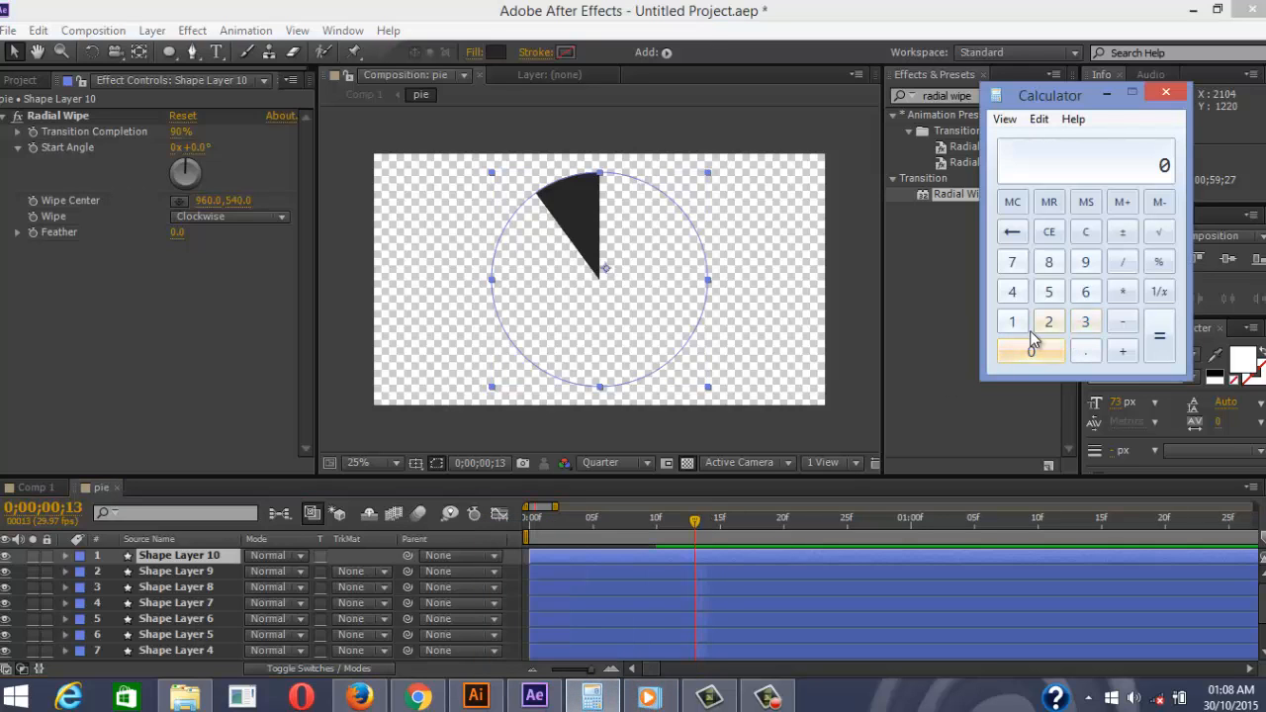
{"action": "left_click", "coordinate": [1085, 321]}
{"action": "left_click", "coordinate": [1085, 292]}
{"action": "left_click", "coordinate": [1031, 352]}
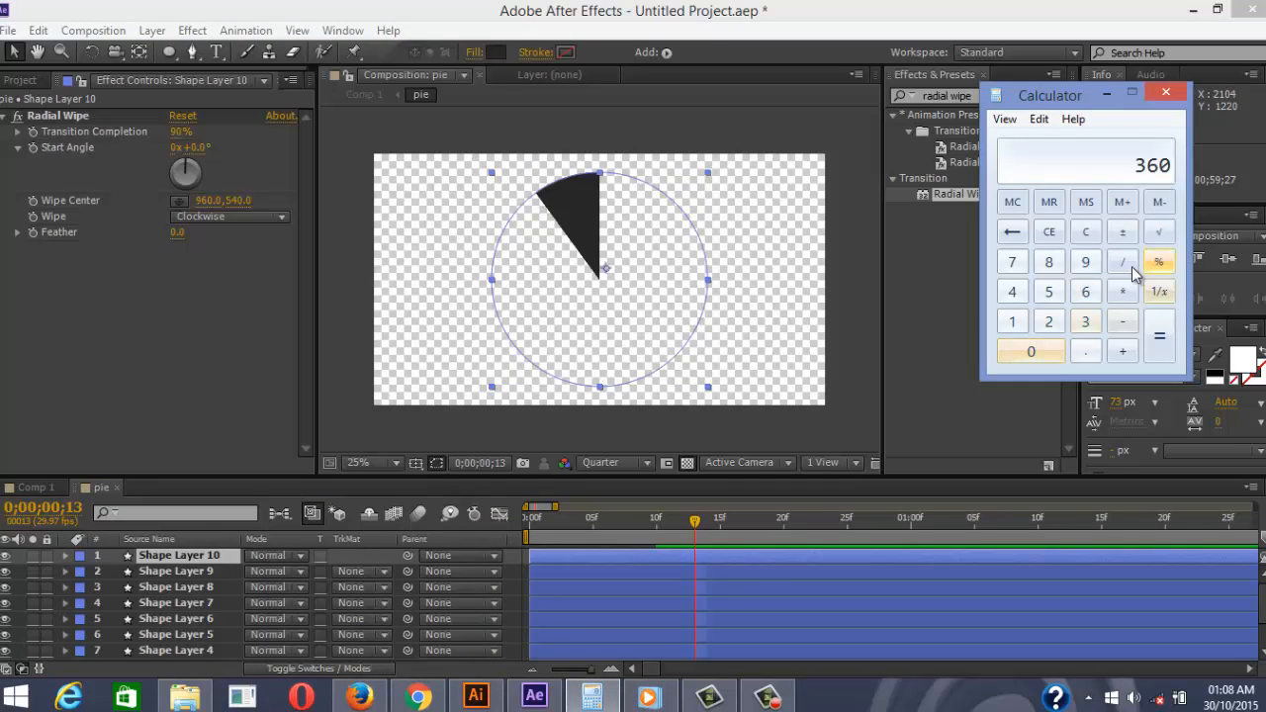
{"action": "left_click", "coordinate": [1124, 263]}
{"action": "left_click", "coordinate": [1012, 322]}
{"action": "left_click", "coordinate": [1030, 351]}
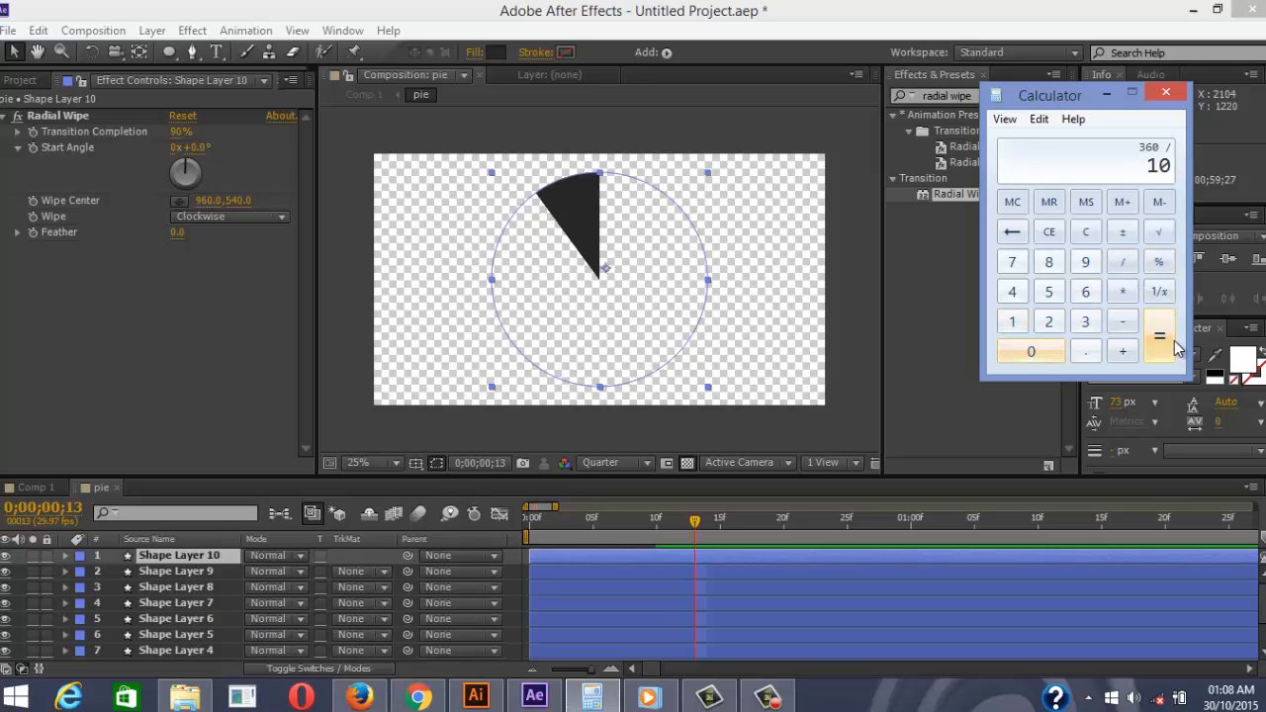
{"action": "left_click", "coordinate": [1159, 338]}
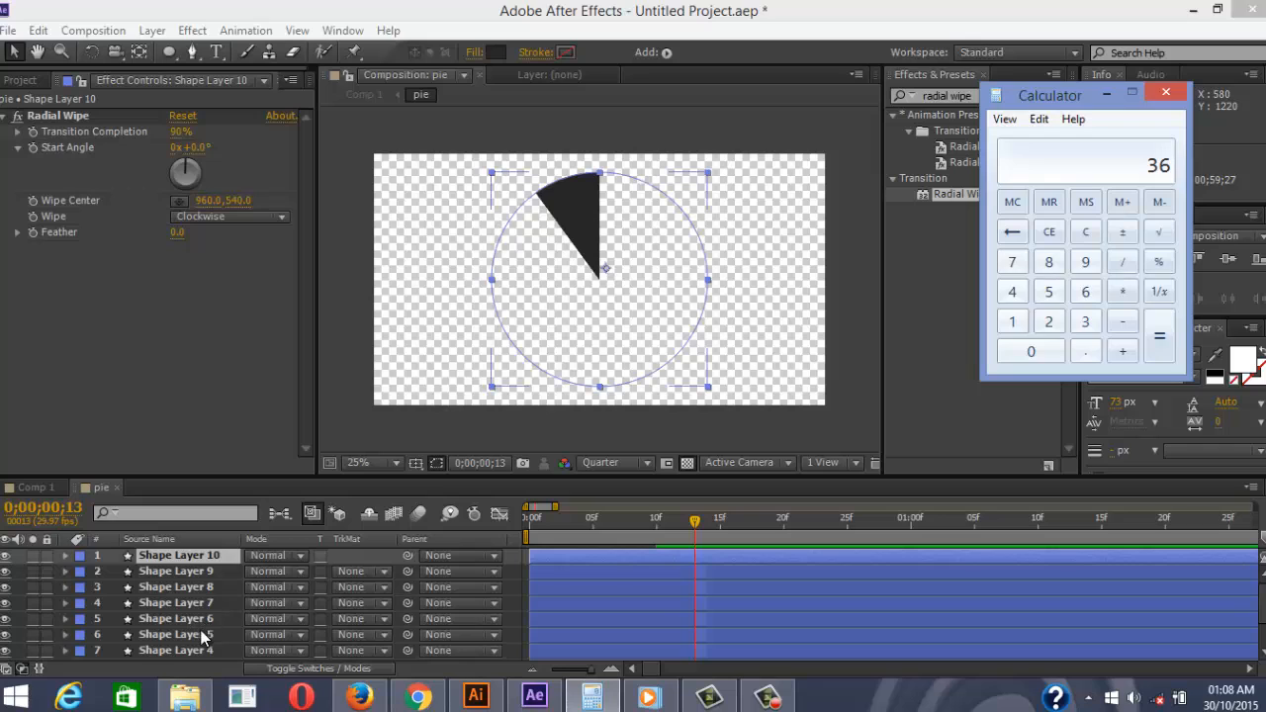
Set Shape Layer 1's Radial Wipe Start Angle to 36°
{"action": "left_click", "coordinate": [203, 636]}
{"action": "scroll", "coordinate": [205, 641], "scroll_direction": "down", "scroll_amount": 1}
{"action": "left_click", "coordinate": [206, 653]}
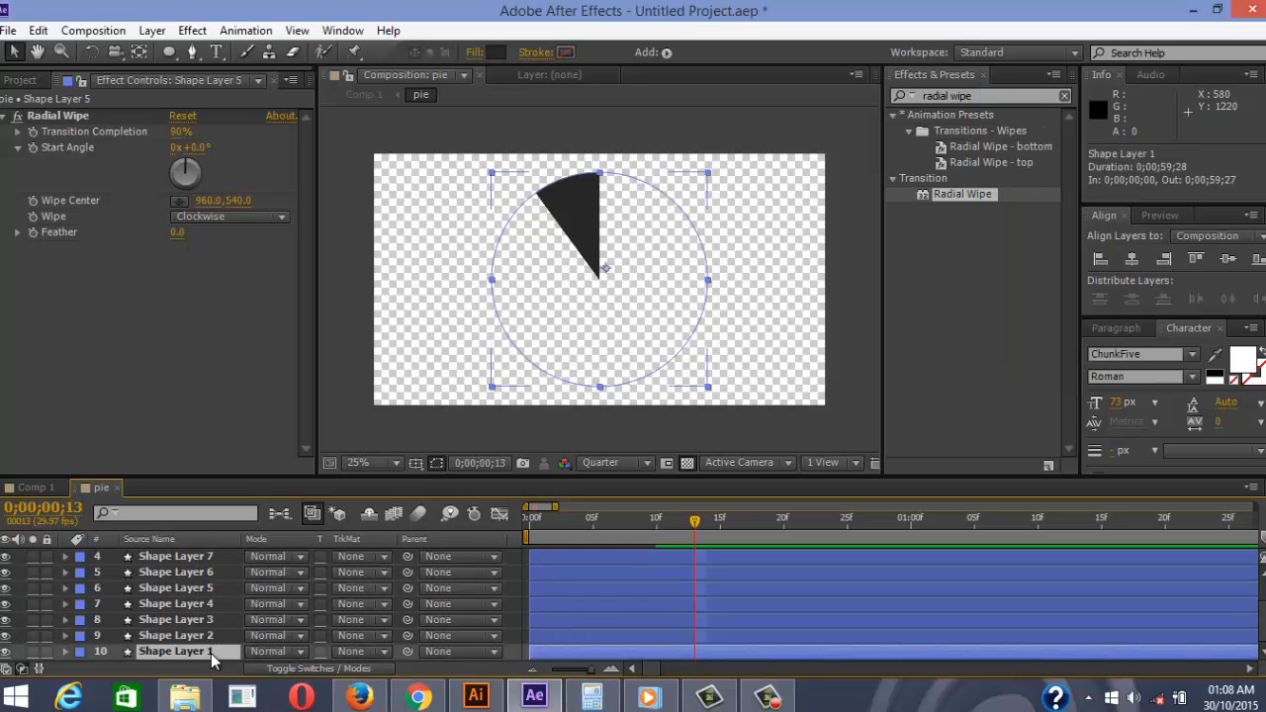
{"action": "left_click", "coordinate": [202, 147]}
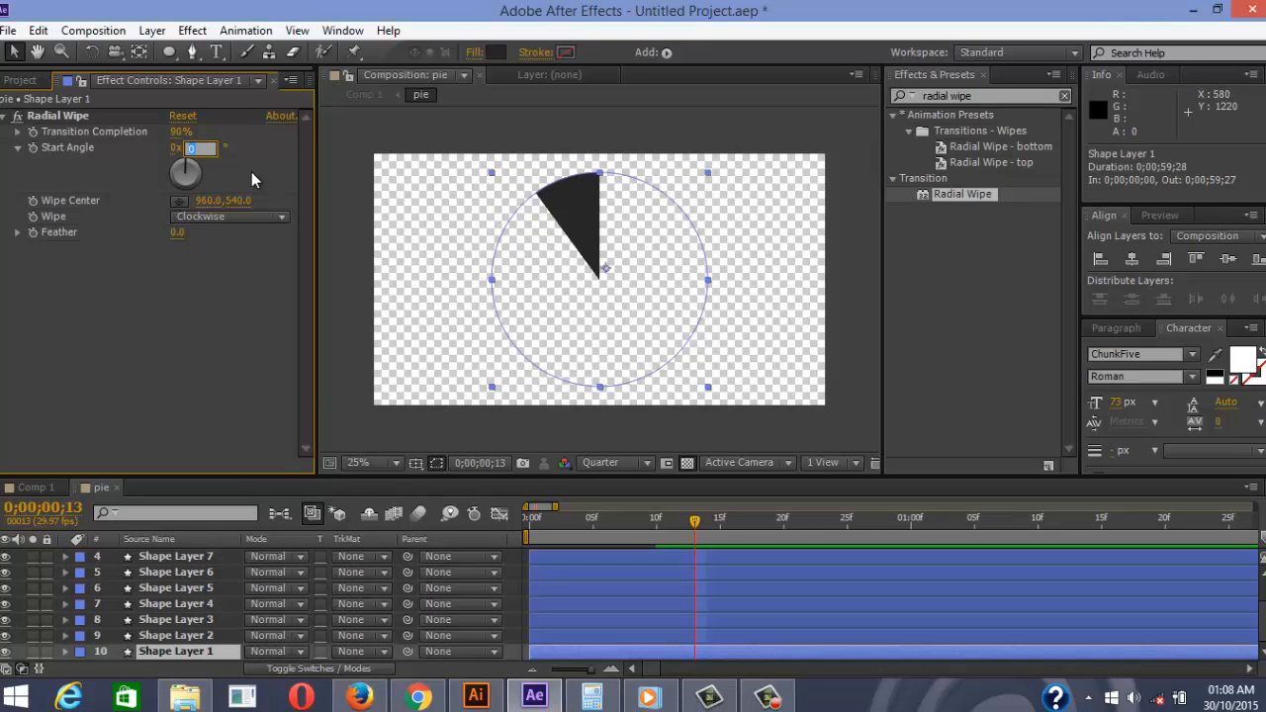
{"action": "type", "text": "36"}
{"action": "key", "text": "Return"}
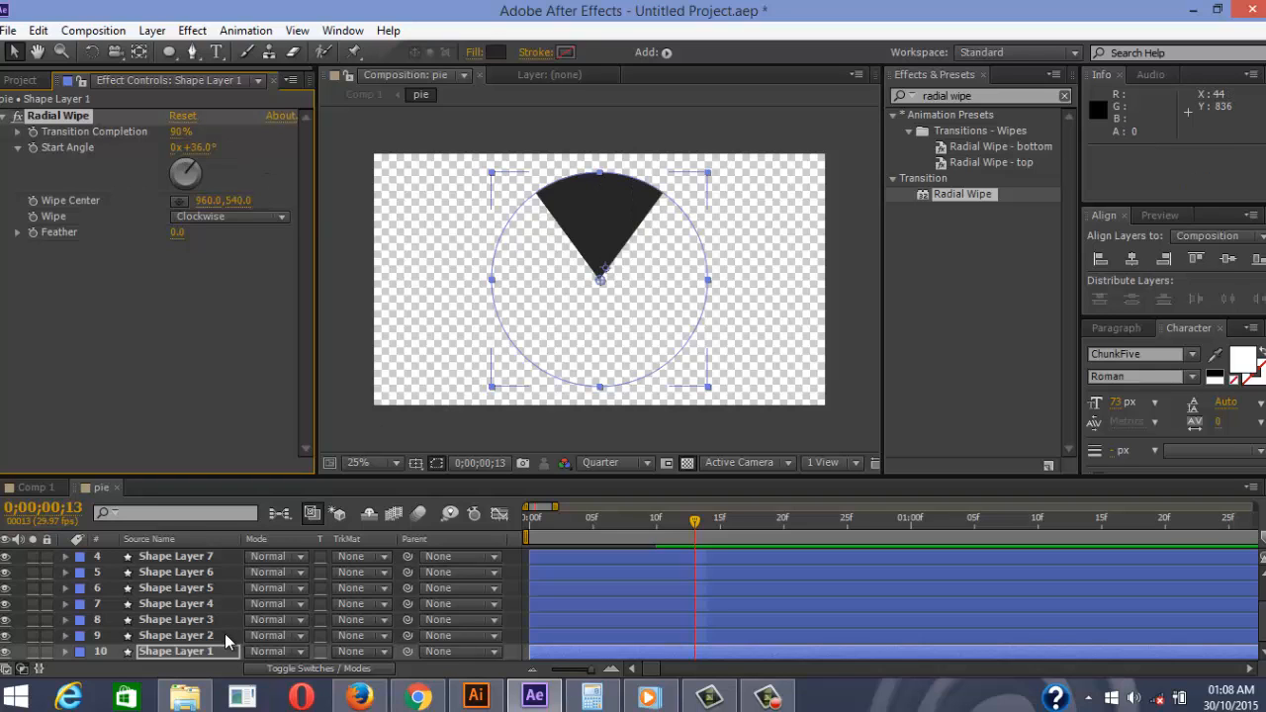
Add 36 to 36 in Calculator and set Shape Layer 2's Start Angle to 72°
{"action": "left_click", "coordinate": [224, 635]}
{"action": "left_click", "coordinate": [591, 697]}
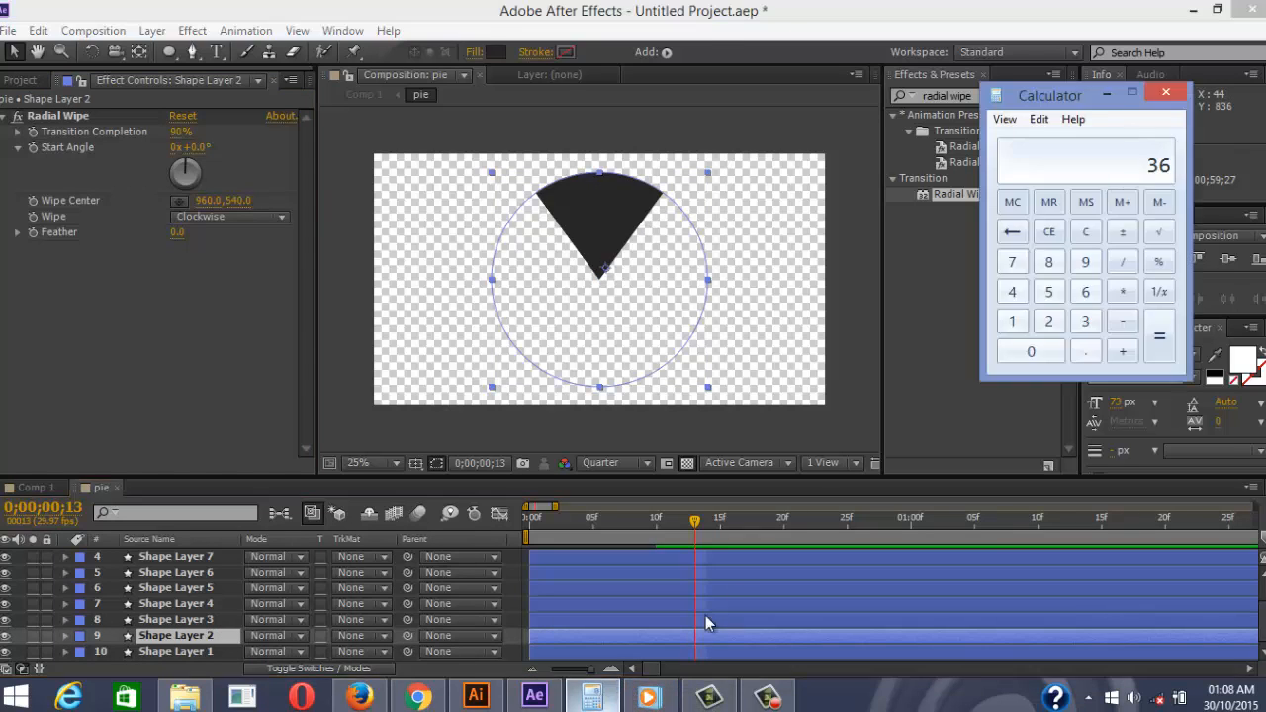
{"action": "left_click", "coordinate": [1122, 353]}
{"action": "left_click", "coordinate": [1085, 322]}
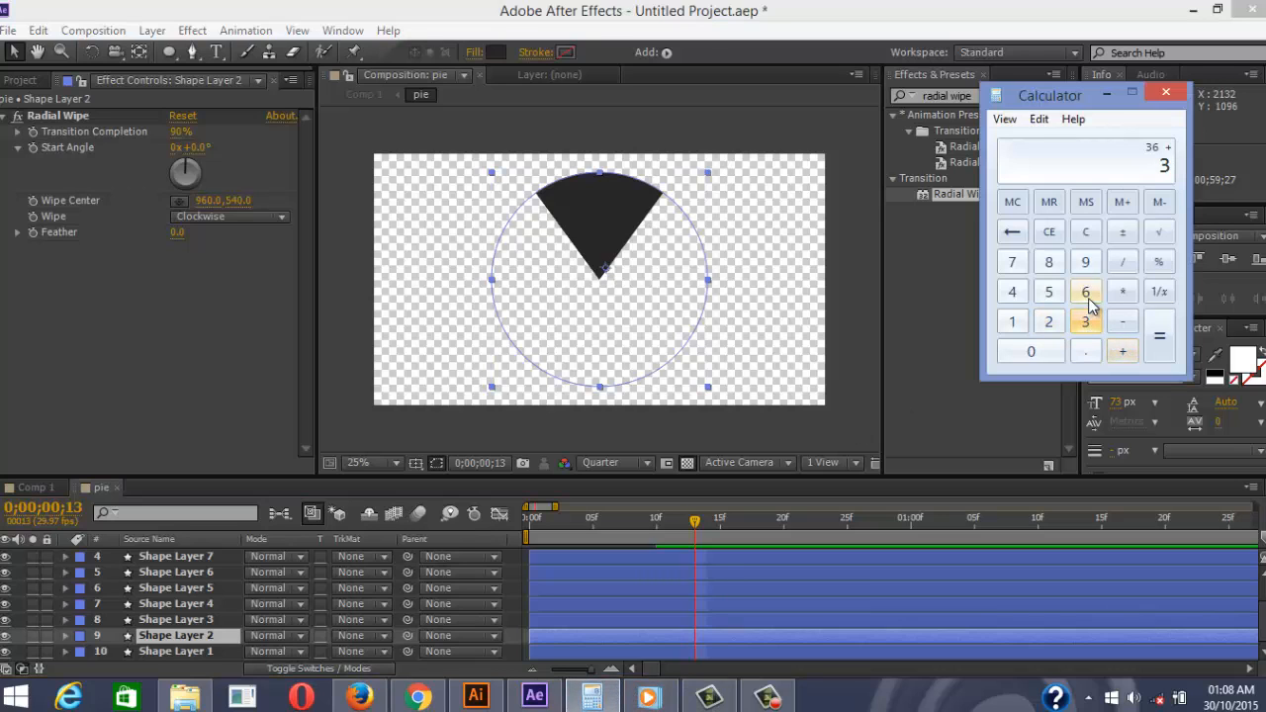
{"action": "left_click", "coordinate": [1085, 292]}
{"action": "left_click", "coordinate": [1155, 346]}
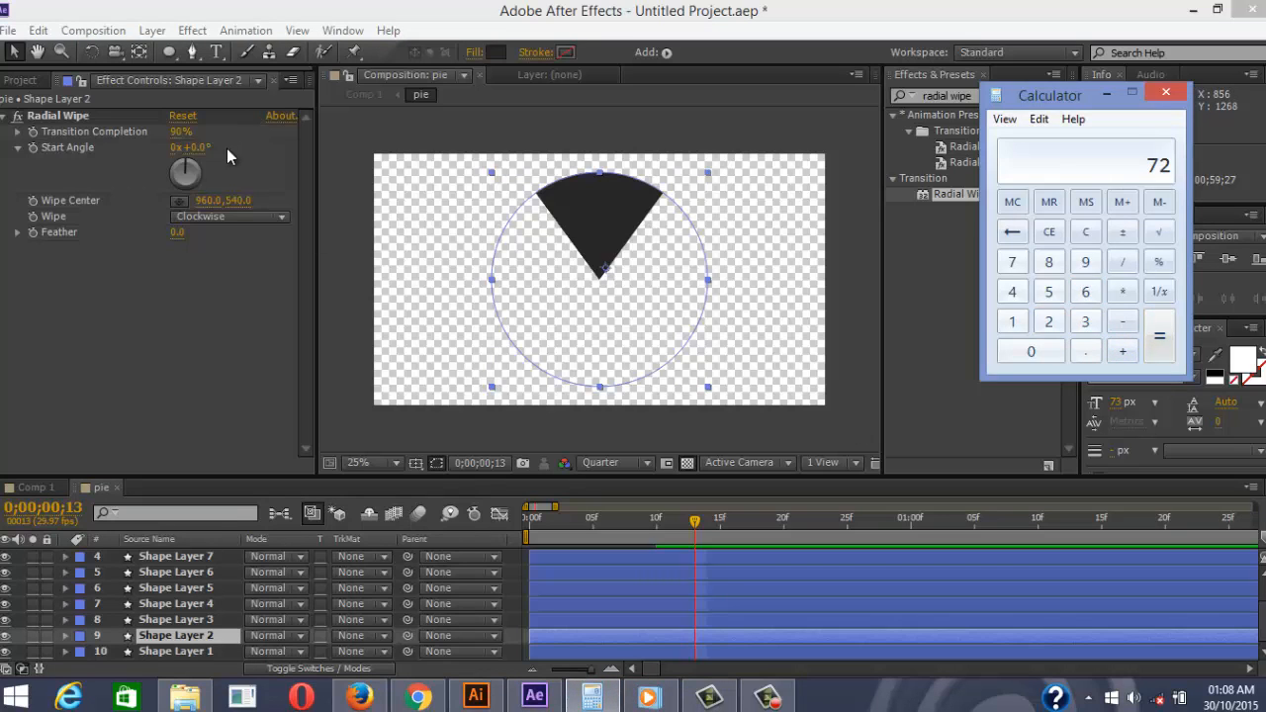
{"action": "left_click", "coordinate": [198, 147]}
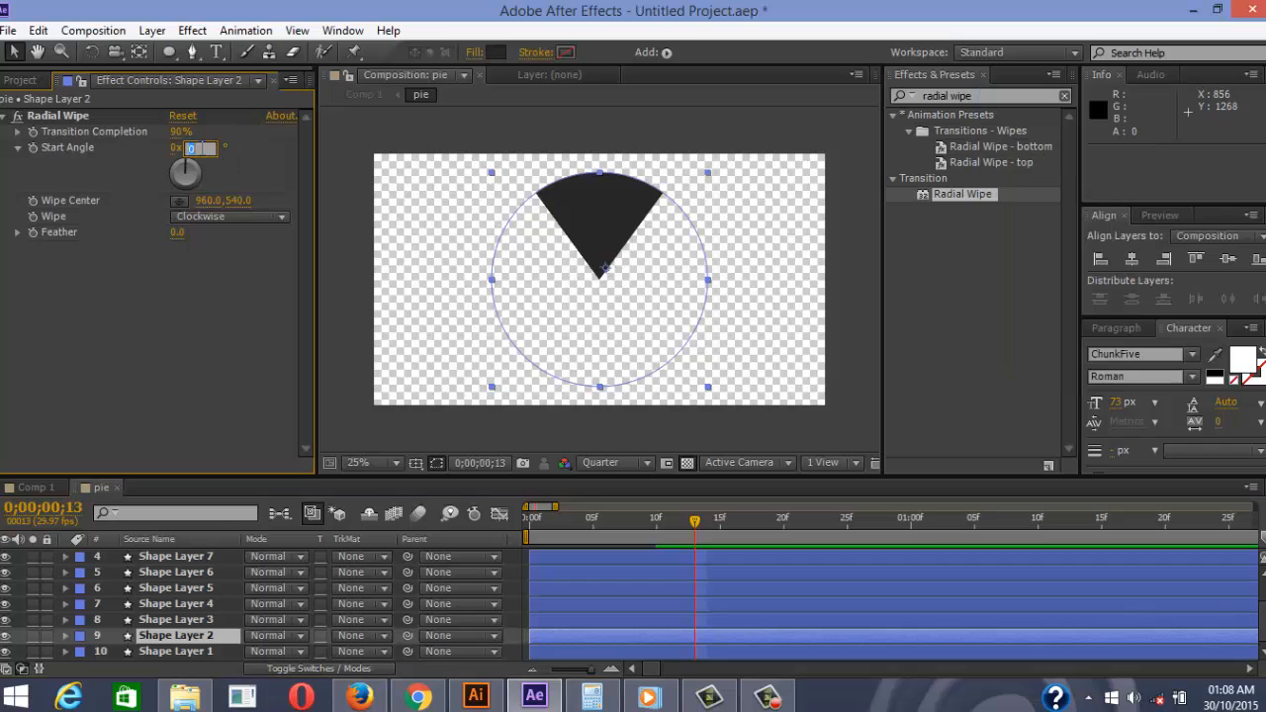
{"action": "key", "text": "Return"}
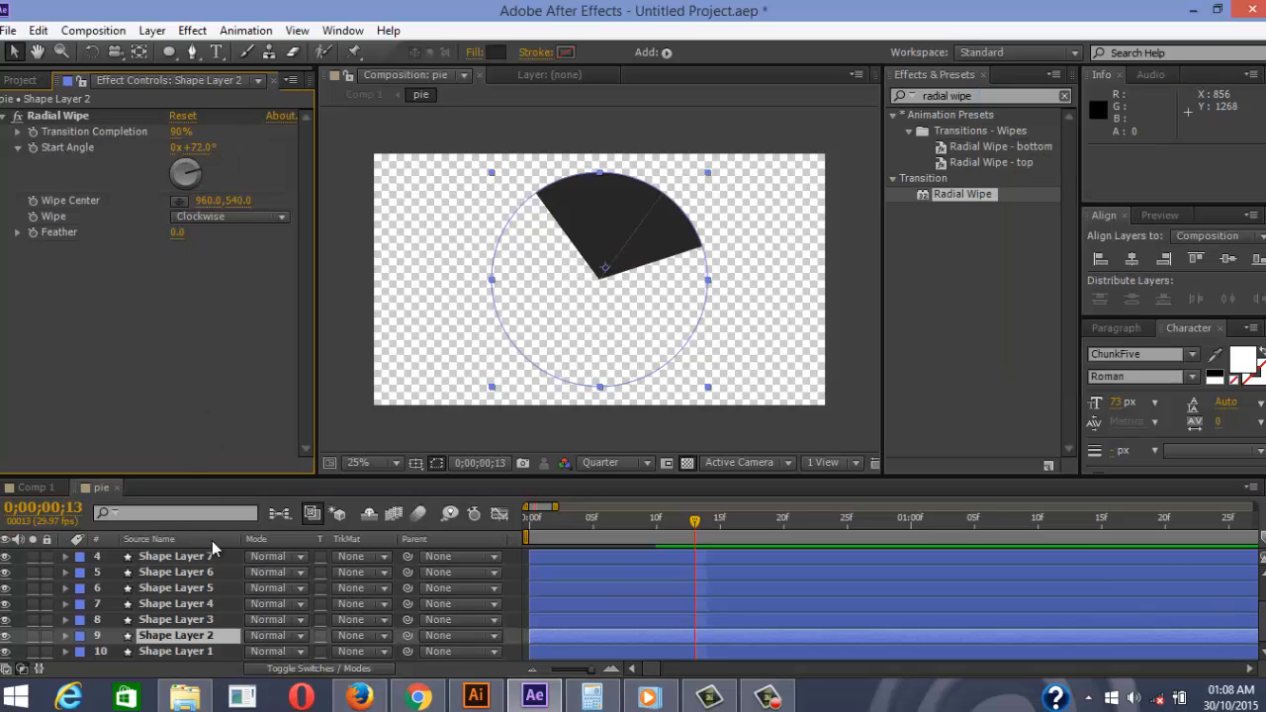
Set Shape Layer 3's Start Angle to 108°
{"action": "left_click", "coordinate": [214, 620]}
{"action": "left_click", "coordinate": [597, 697]}
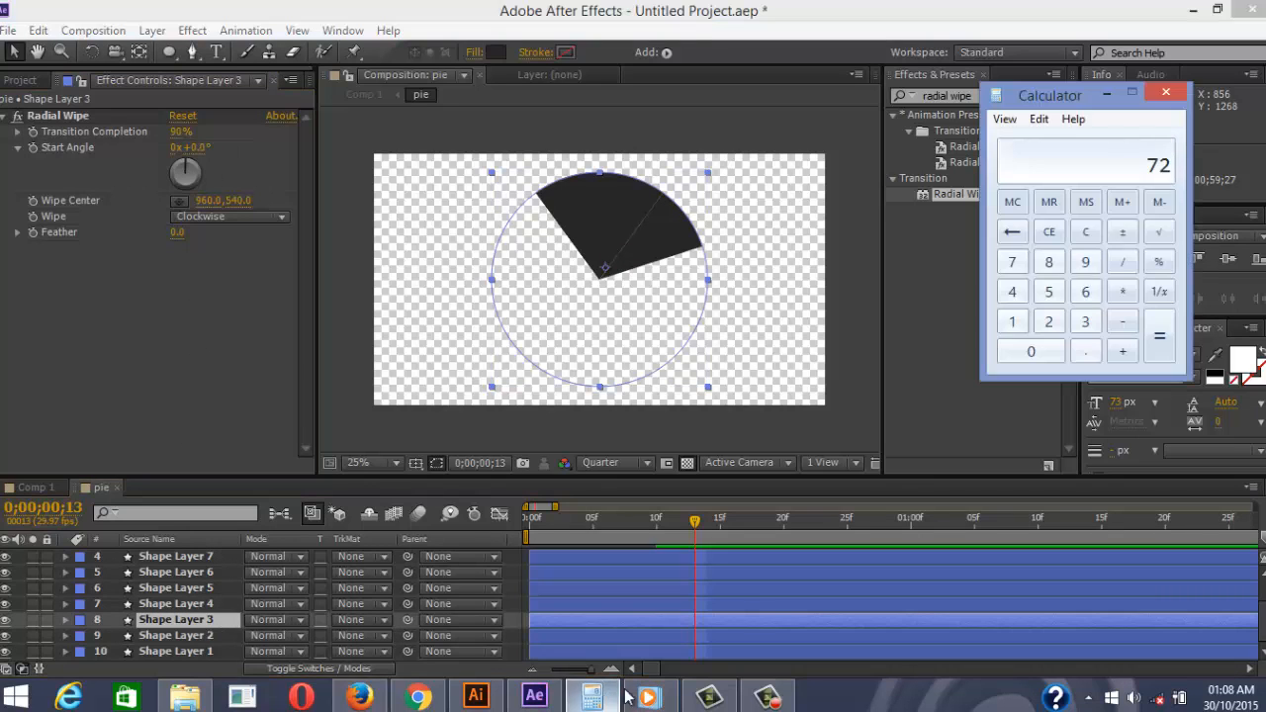
{"action": "left_click", "coordinate": [1123, 349]}
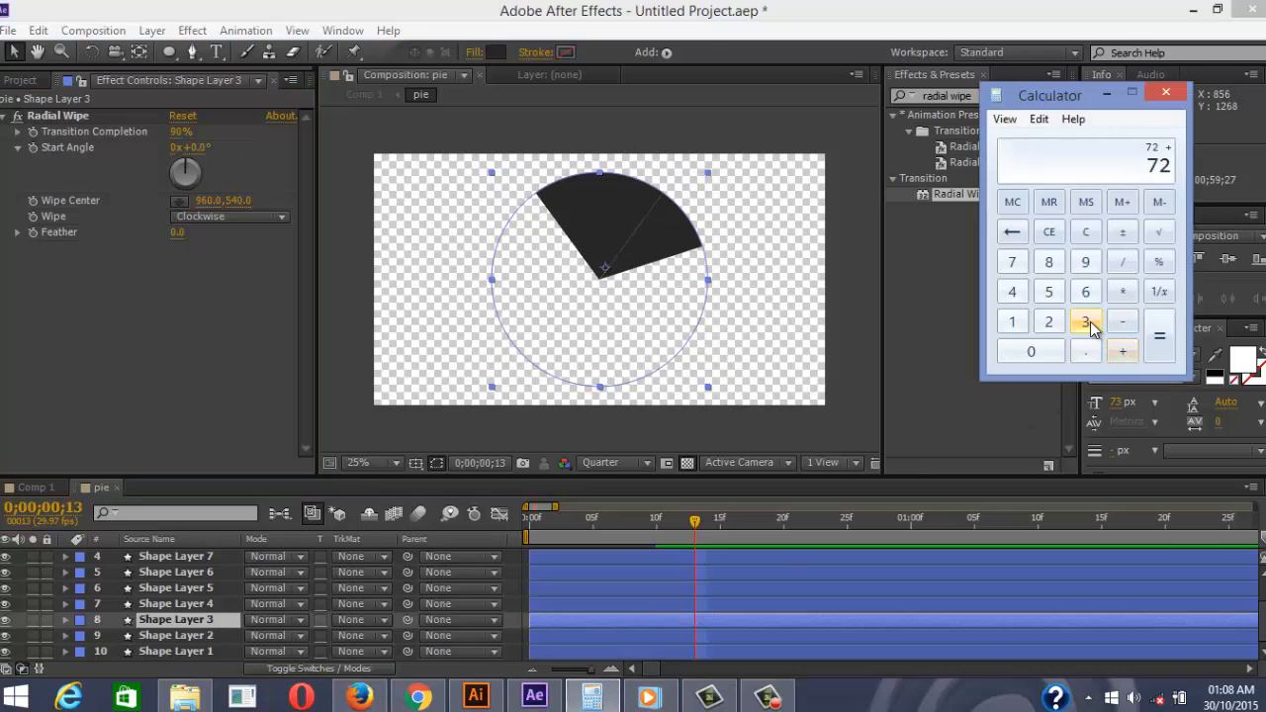
{"action": "left_click", "coordinate": [1085, 321]}
{"action": "left_click", "coordinate": [1086, 291]}
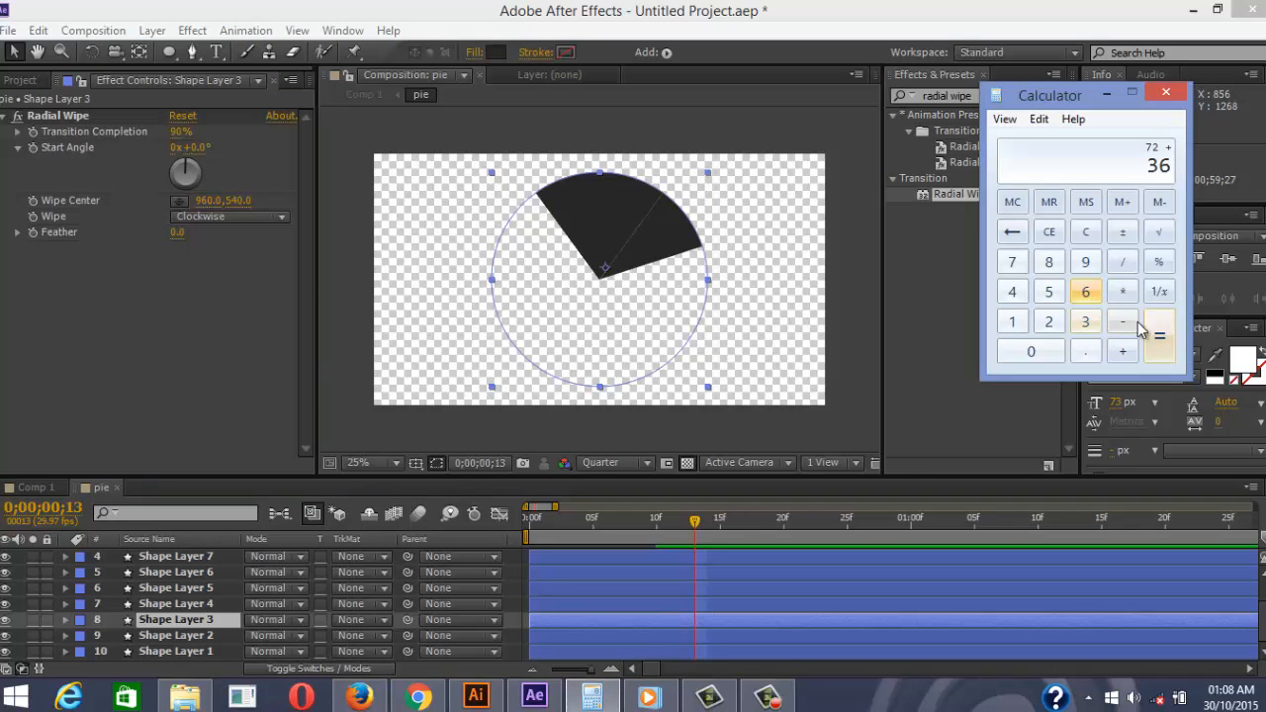
{"action": "left_click", "coordinate": [1161, 342]}
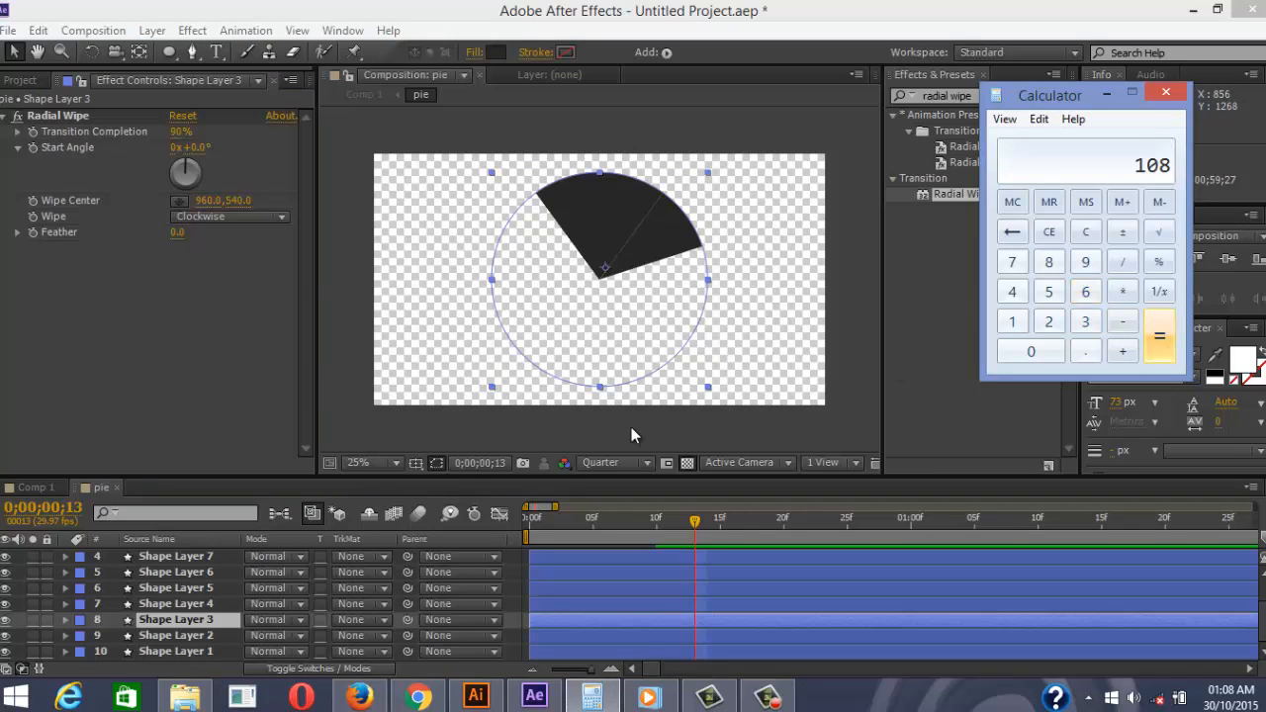
{"action": "left_click", "coordinate": [201, 148]}
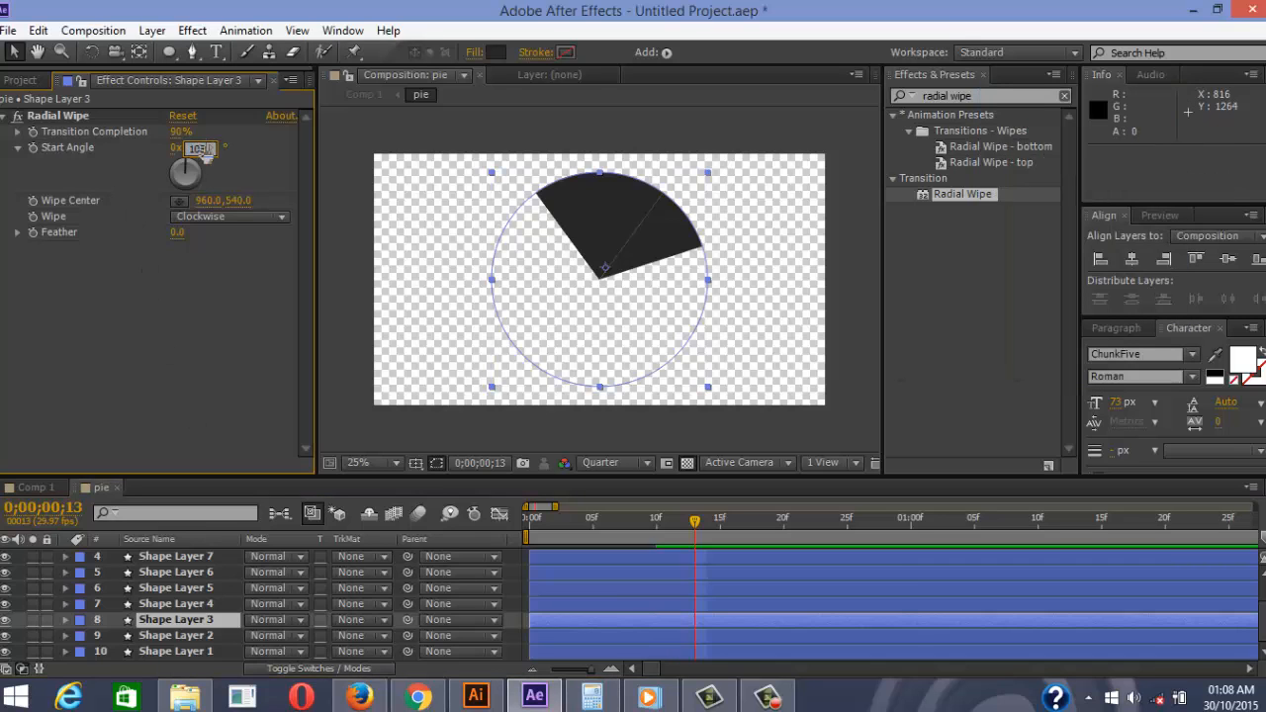
{"action": "type", "text": "108"}
{"action": "key", "text": "Return"}
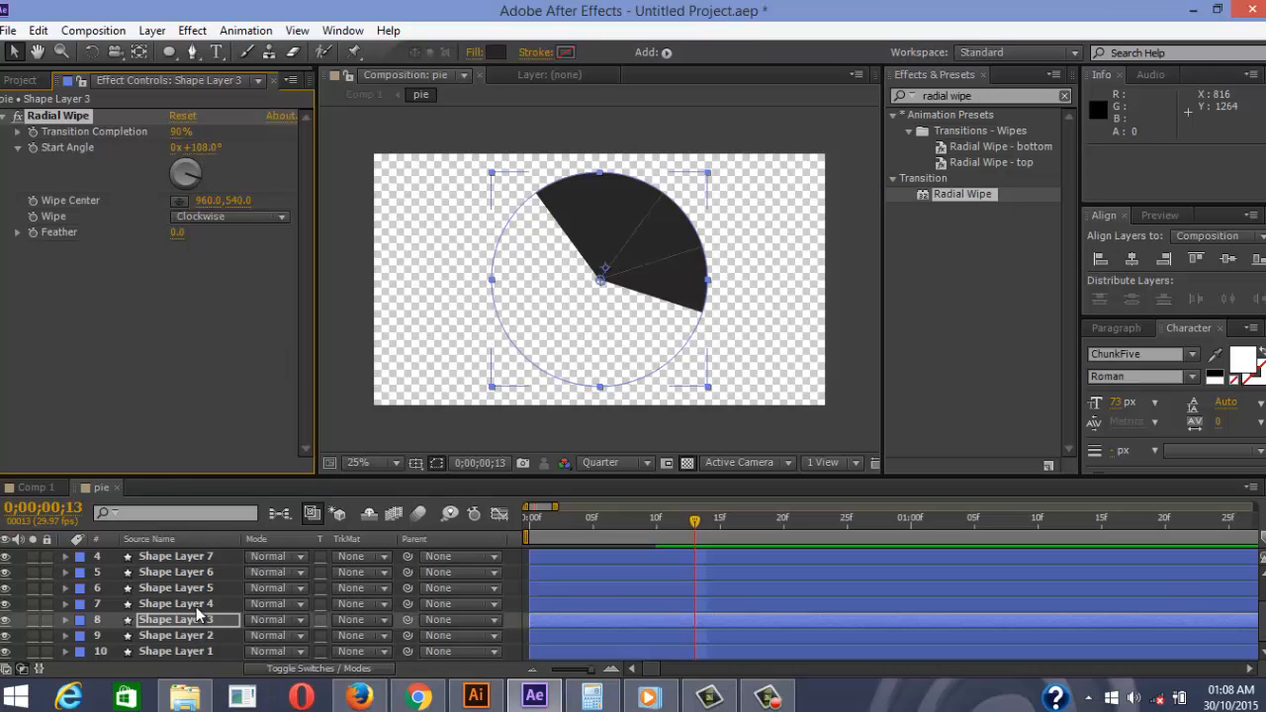
Set Shape Layer 4's Start Angle to 144°
{"action": "left_click", "coordinate": [188, 605]}
{"action": "left_click", "coordinate": [591, 698]}
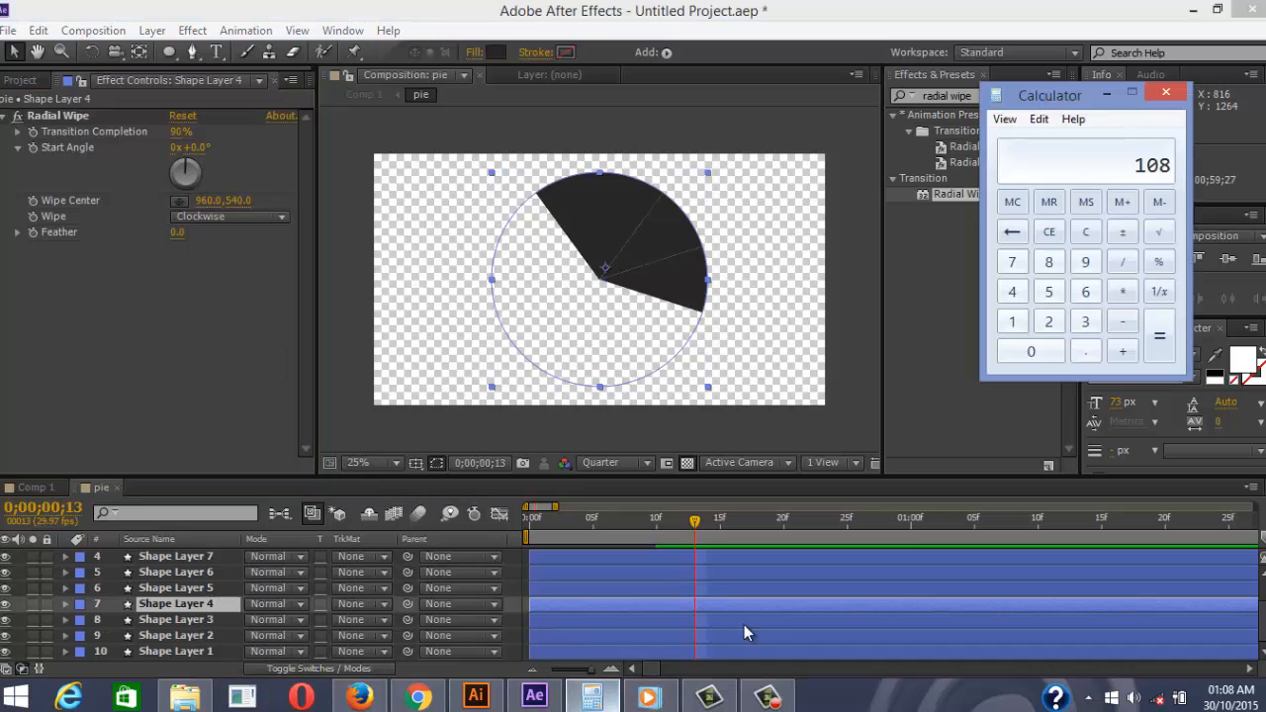
{"action": "left_click", "coordinate": [1123, 352]}
{"action": "left_click", "coordinate": [1086, 321]}
{"action": "left_click", "coordinate": [1085, 292]}
{"action": "left_click", "coordinate": [1166, 342]}
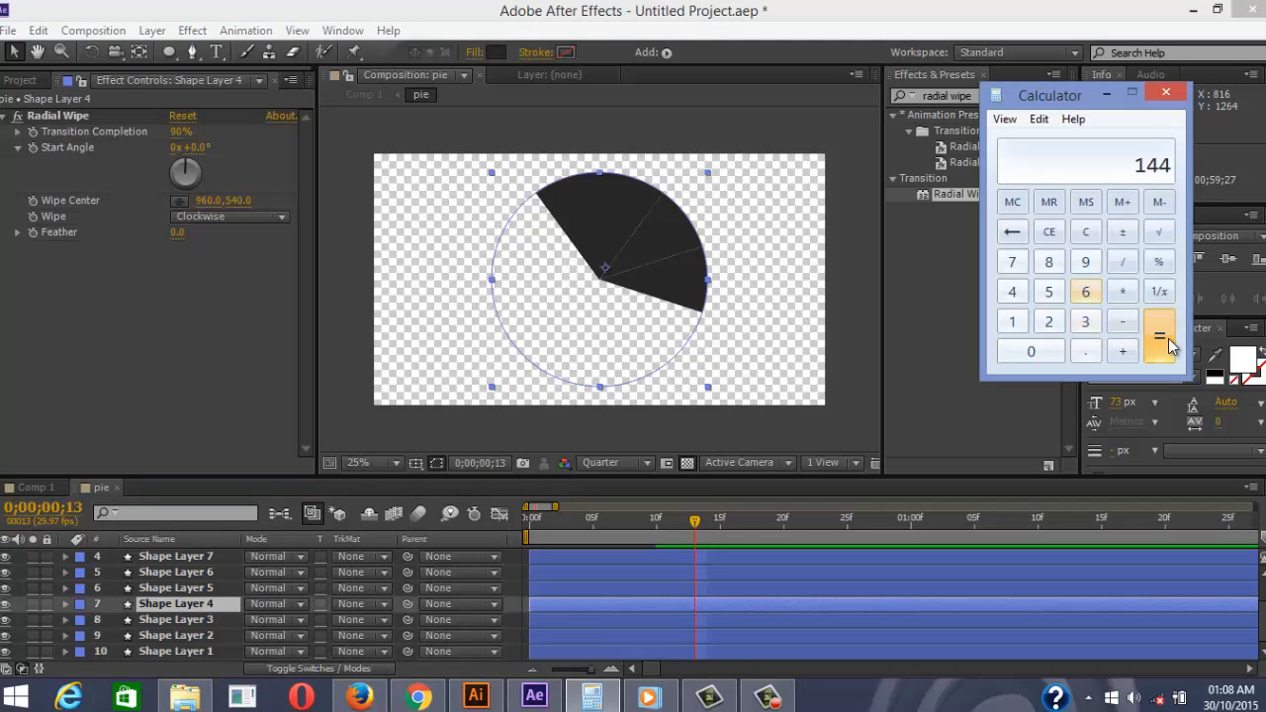
{"action": "left_click", "coordinate": [198, 148]}
{"action": "type", "text": "144"}
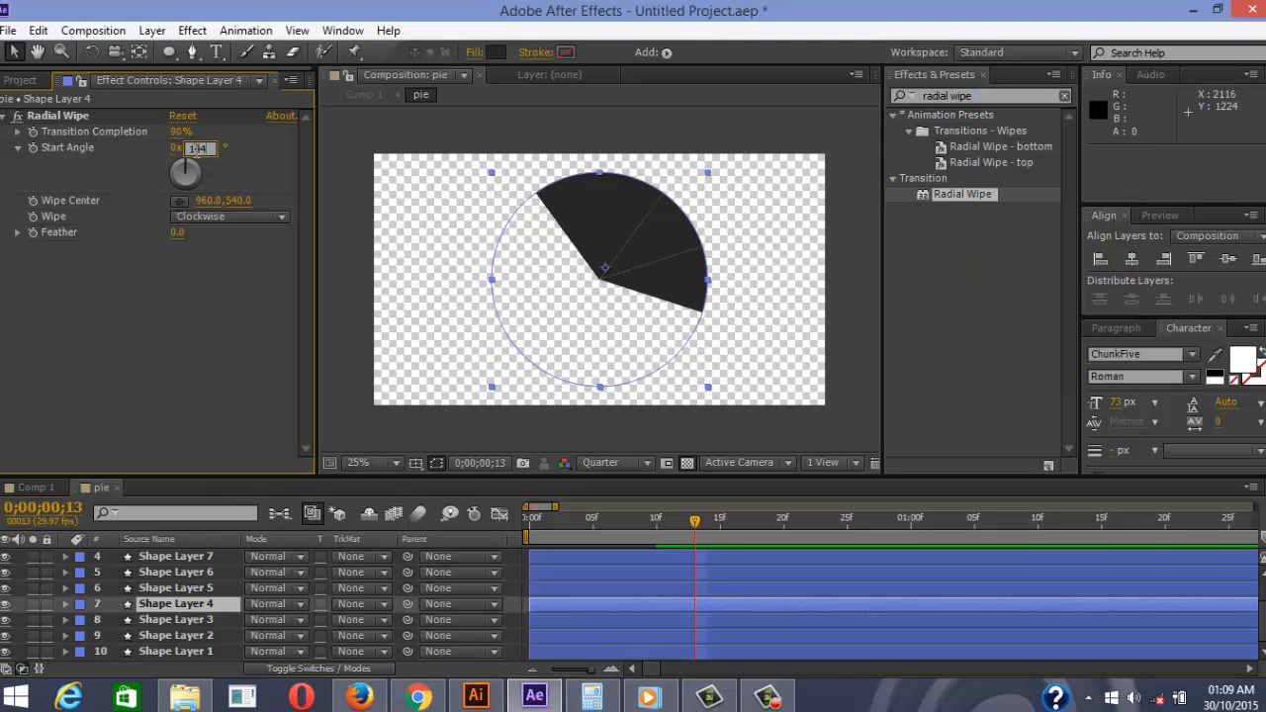
{"action": "key", "text": "Return"}
Set Shape Layer 5's Start Angle to 180°
{"action": "left_click", "coordinate": [187, 587]}
{"action": "left_click", "coordinate": [591, 697]}
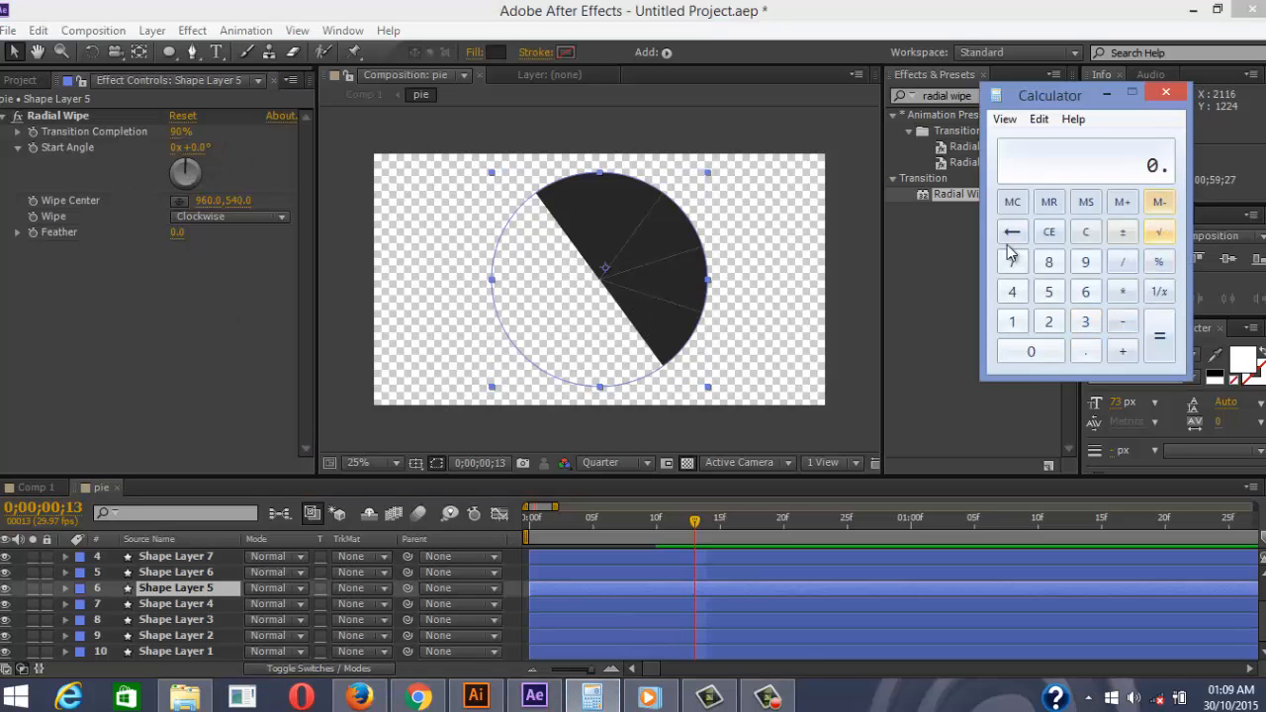
{"action": "left_click", "coordinate": [1012, 322]}
{"action": "left_click", "coordinate": [1012, 291]}
{"action": "left_click", "coordinate": [1012, 292]}
{"action": "left_click", "coordinate": [1122, 352]}
{"action": "left_click", "coordinate": [1085, 321]}
{"action": "left_click", "coordinate": [1085, 292]}
{"action": "left_click", "coordinate": [1159, 337]}
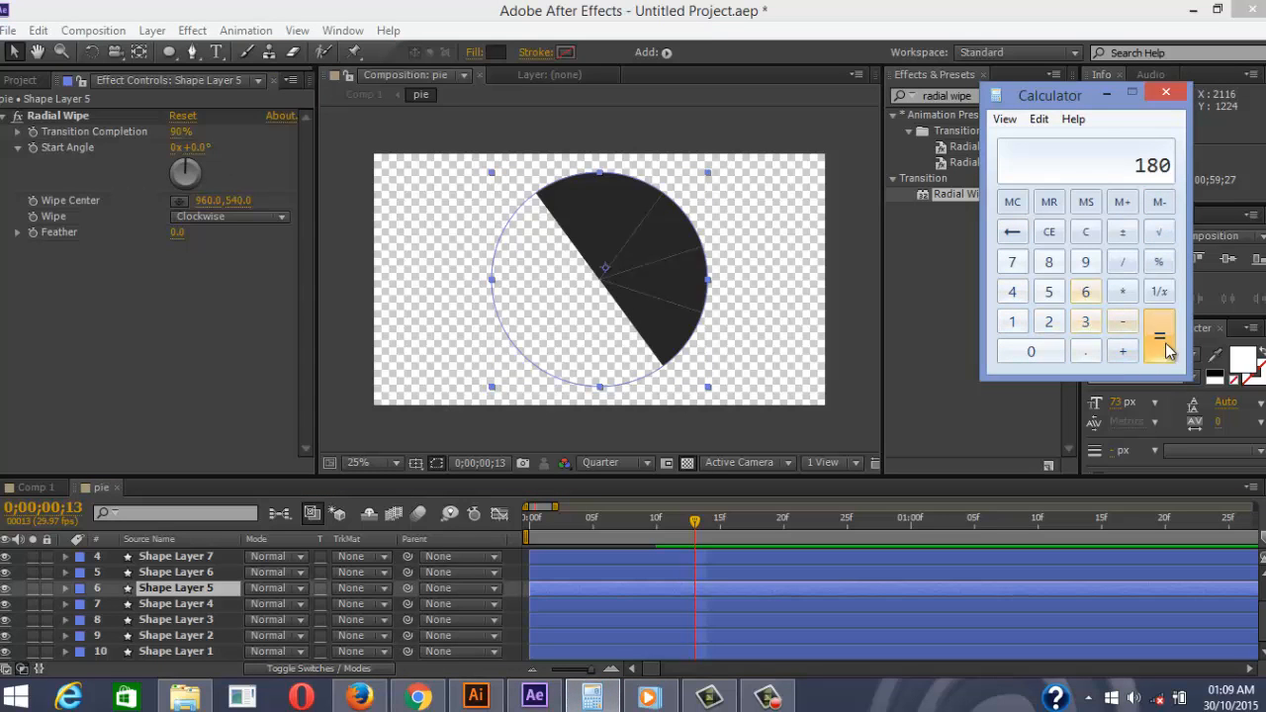
{"action": "left_click", "coordinate": [197, 147]}
{"action": "type", "text": "180"}
{"action": "key", "text": "Return"}
Set Shape Layer 6's Start Angle to 216°
{"action": "scroll", "coordinate": [213, 572], "scroll_direction": "up", "scroll_amount": 2}
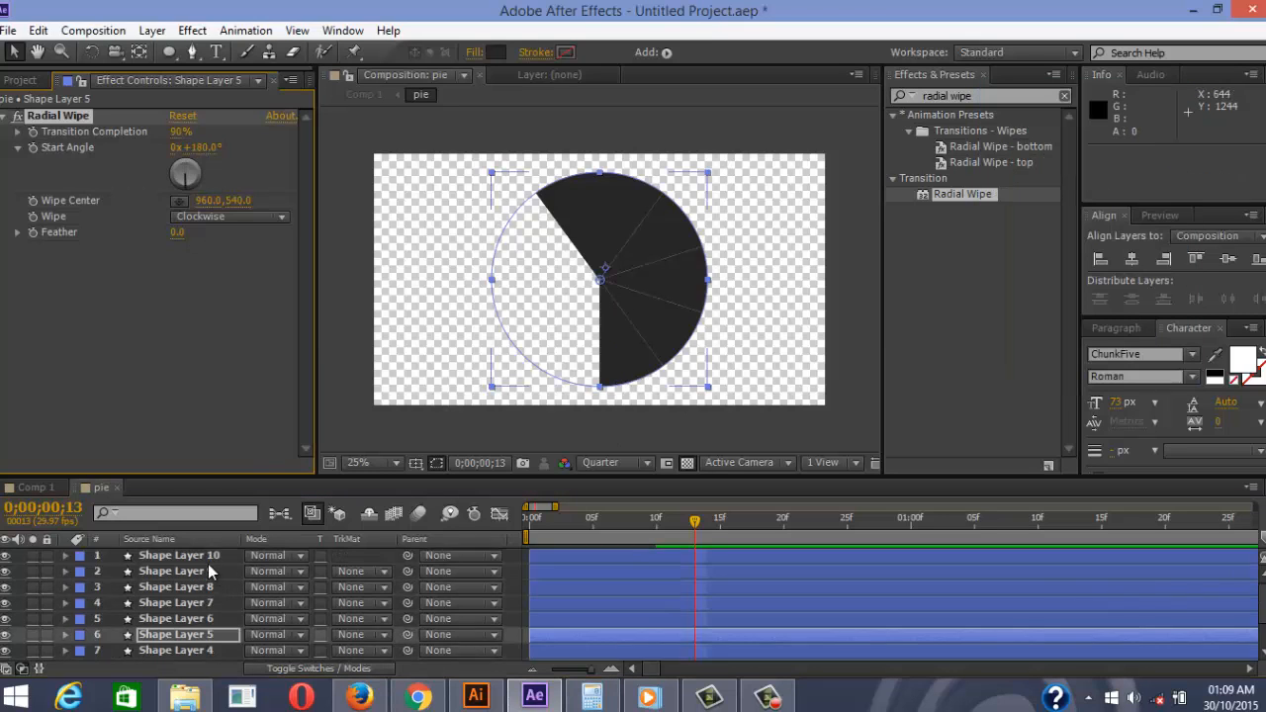
{"action": "scroll", "coordinate": [212, 582], "scroll_direction": "down", "scroll_amount": 2}
{"action": "scroll", "coordinate": [212, 593], "scroll_direction": "up", "scroll_amount": 2}
{"action": "scroll", "coordinate": [233, 611], "scroll_direction": "down", "scroll_amount": 2}
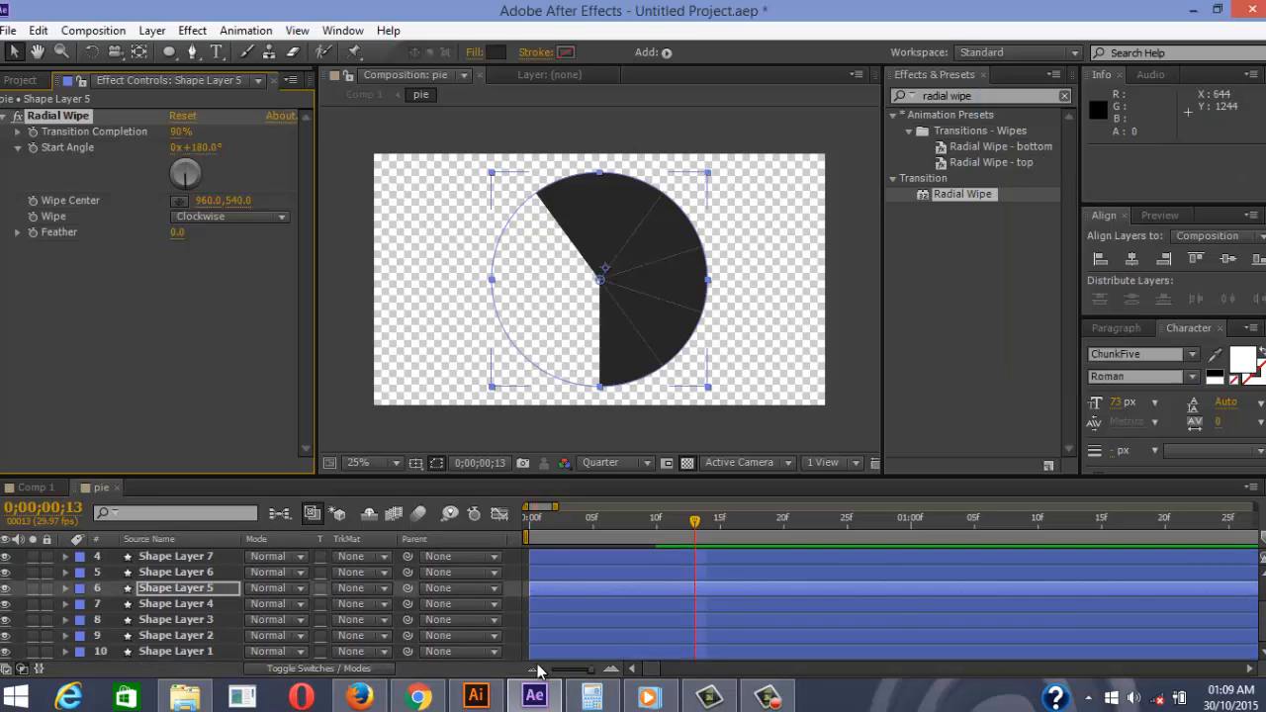
{"action": "left_click", "coordinate": [592, 698]}
{"action": "left_click", "coordinate": [1123, 352]}
{"action": "left_click", "coordinate": [1086, 322]}
{"action": "left_click", "coordinate": [1085, 292]}
{"action": "left_click", "coordinate": [1159, 336]}
{"action": "left_click", "coordinate": [203, 573]}
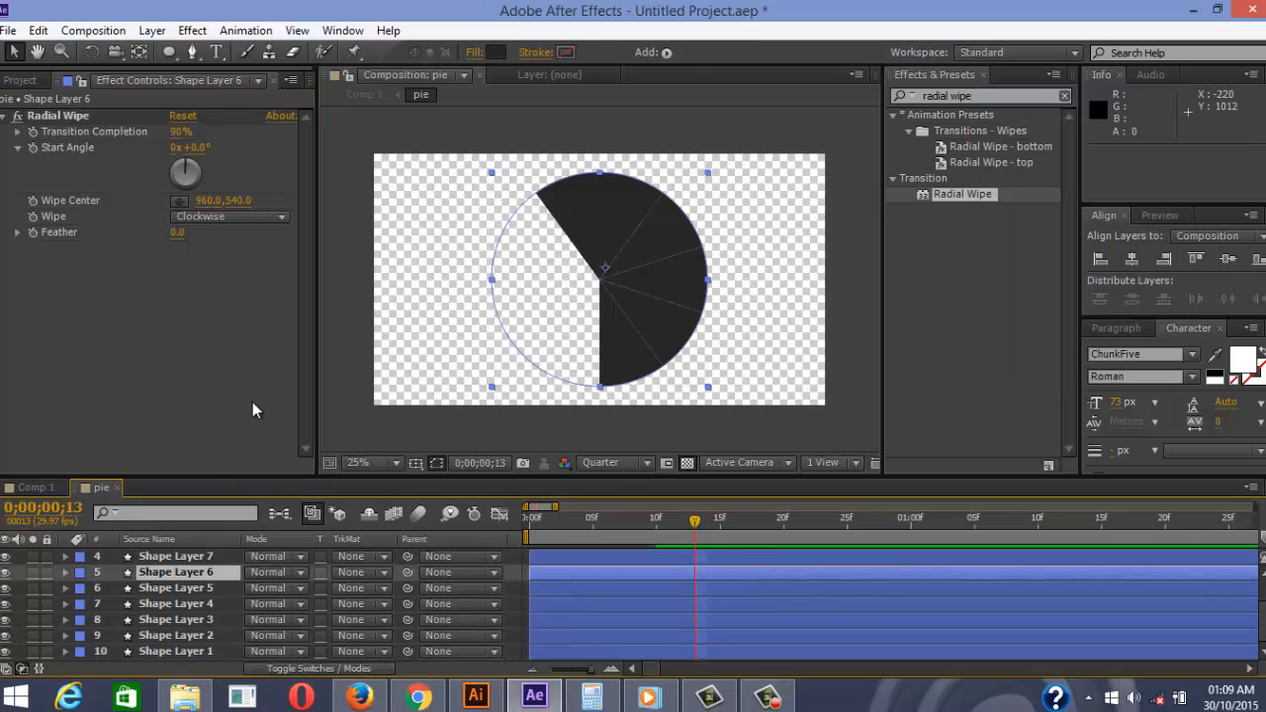
{"action": "left_click", "coordinate": [198, 148]}
{"action": "type", "text": "216"}
{"action": "key", "text": "Return"}
Set Shape Layer 7's Start Angle to 252°
{"action": "left_click", "coordinate": [220, 557]}
{"action": "left_click", "coordinate": [591, 698]}
{"action": "left_click", "coordinate": [1123, 352]}
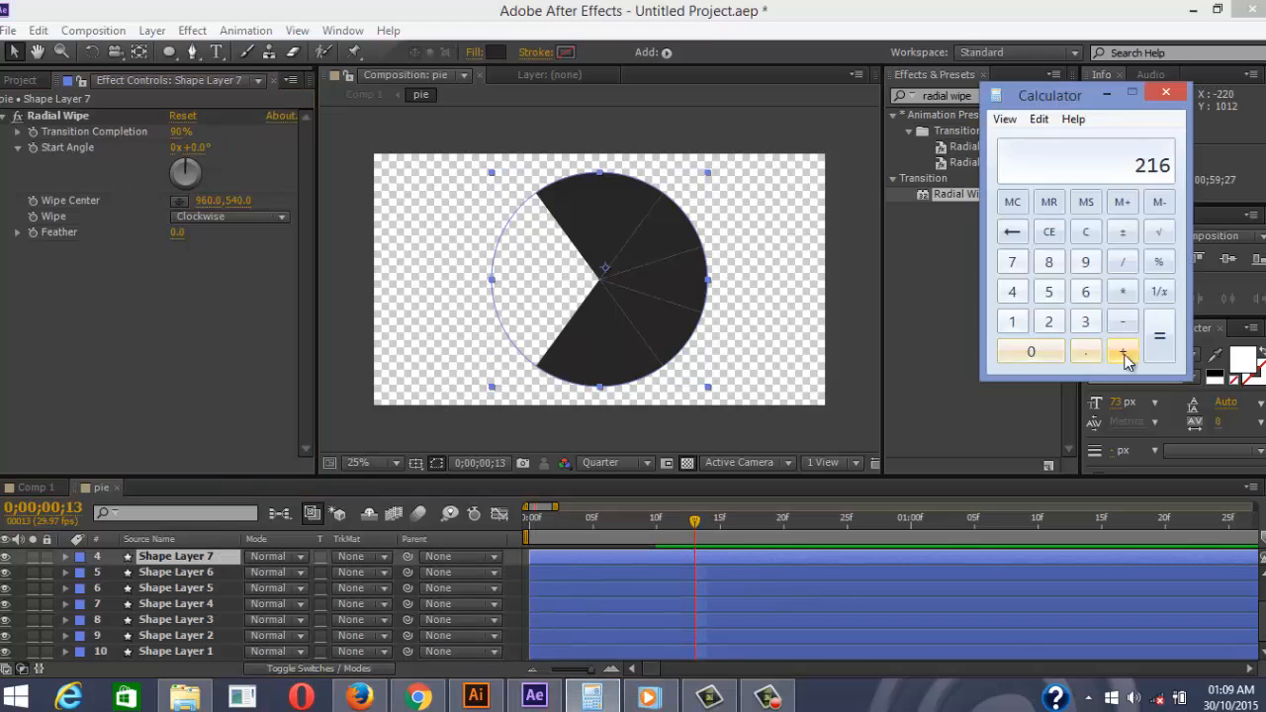
{"action": "left_click", "coordinate": [1085, 321]}
{"action": "left_click", "coordinate": [1085, 292]}
{"action": "left_click", "coordinate": [1160, 336]}
{"action": "left_click", "coordinate": [203, 149]}
{"action": "type", "text": "252"}
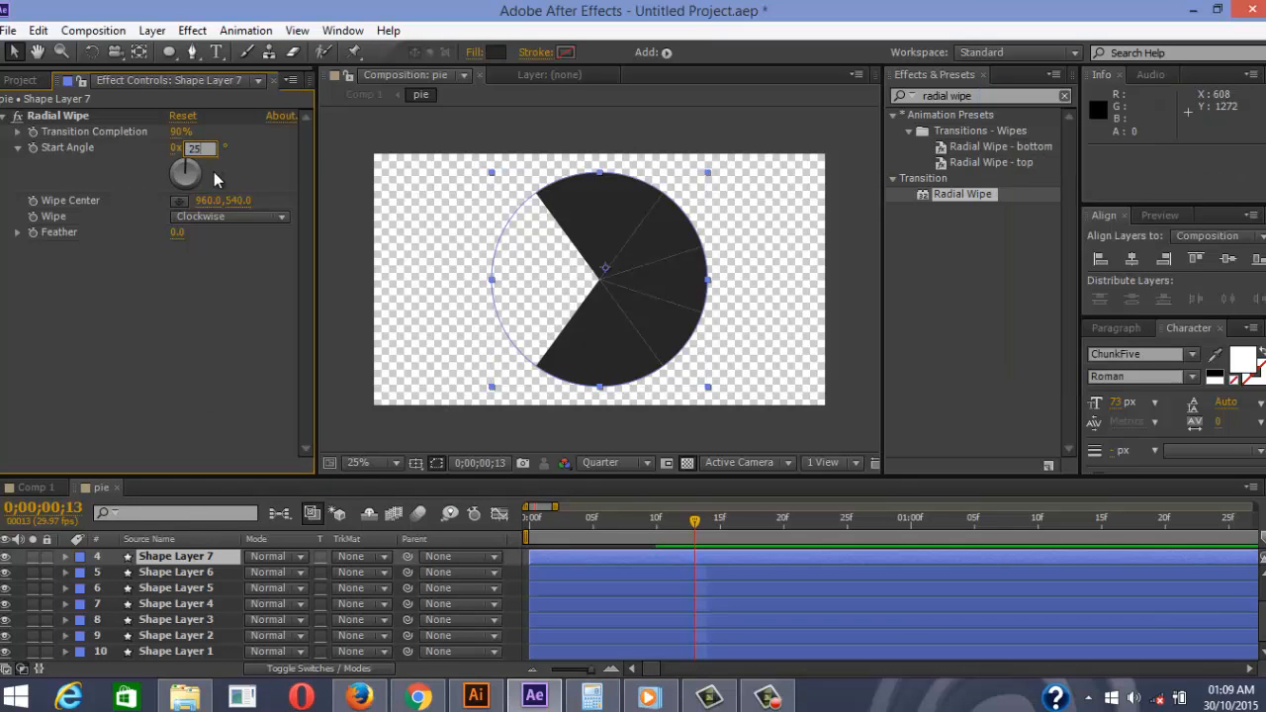
{"action": "key", "text": "Return"}
Set Shape Layer 8's Start Angle to 288°
{"action": "scroll", "coordinate": [184, 594], "scroll_direction": "up", "scroll_amount": 3}
{"action": "left_click", "coordinate": [187, 588]}
{"action": "left_click", "coordinate": [592, 697]}
{"action": "left_click", "coordinate": [1123, 352]}
{"action": "left_click", "coordinate": [1085, 321]}
{"action": "left_click", "coordinate": [1086, 291]}
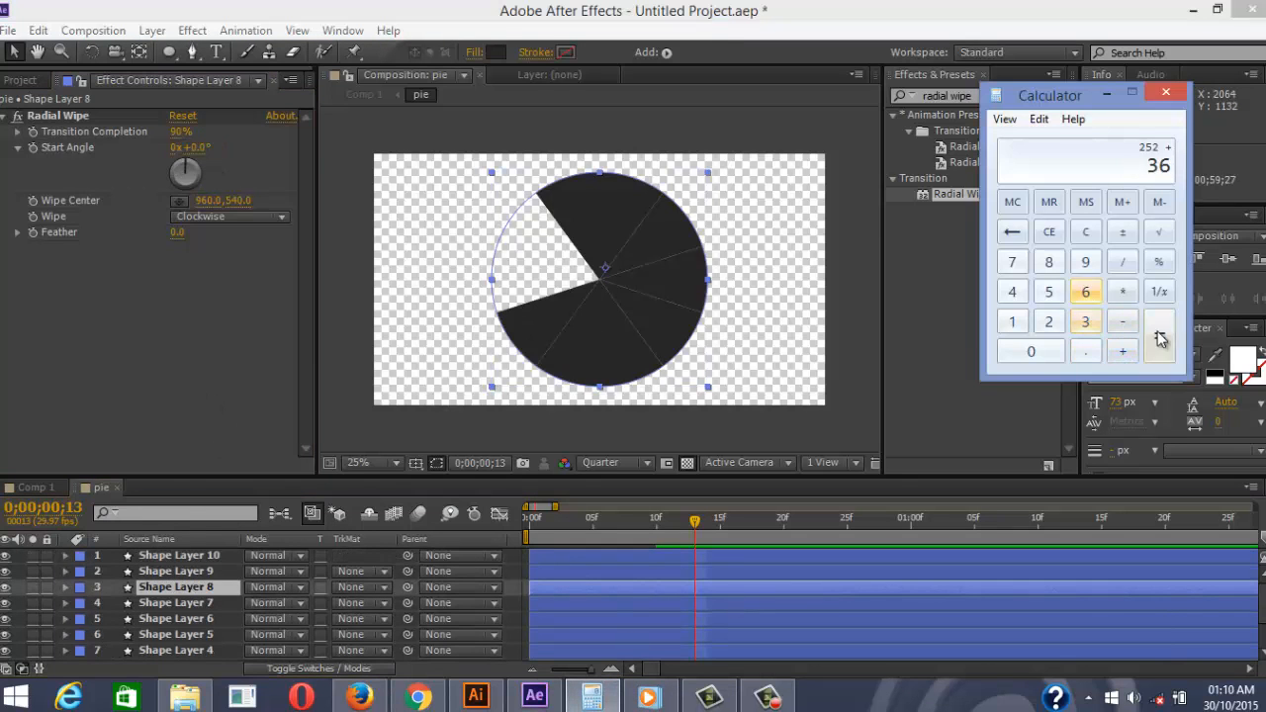
{"action": "left_click", "coordinate": [1160, 336]}
{"action": "left_click", "coordinate": [203, 544]}
{"action": "left_click", "coordinate": [206, 602]}
{"action": "left_click", "coordinate": [207, 587]}
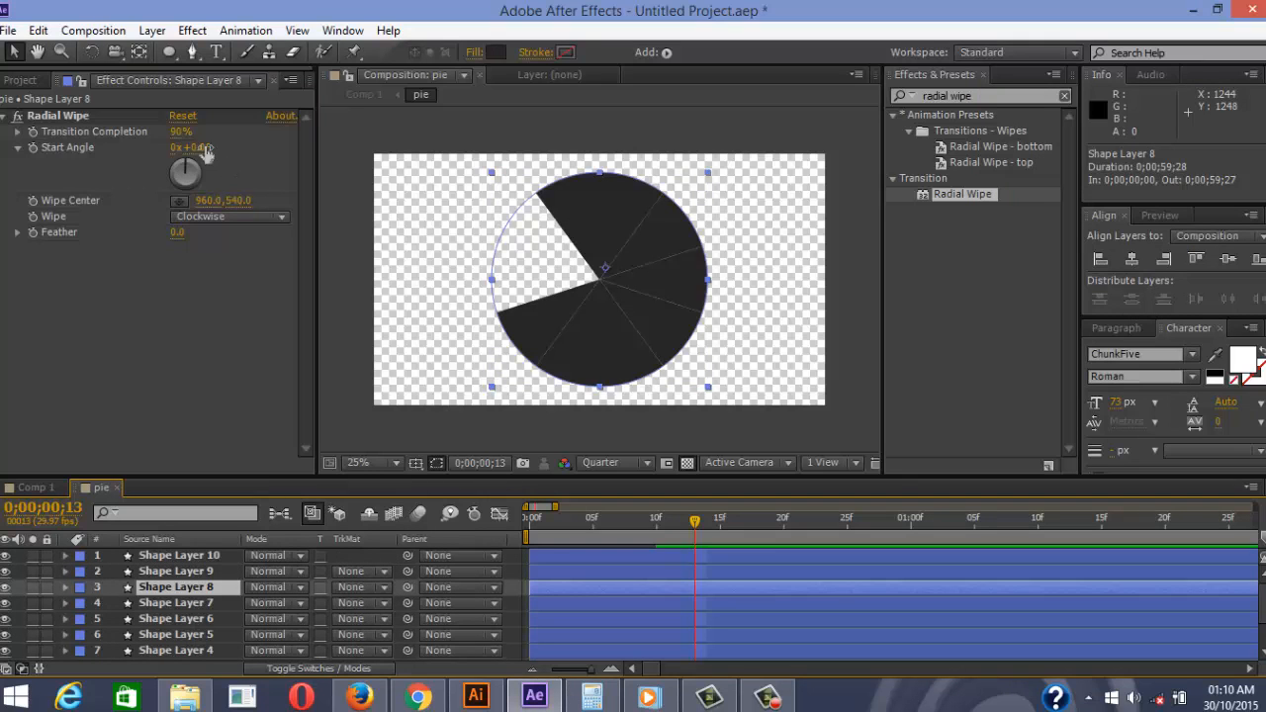
{"action": "left_click", "coordinate": [202, 149]}
{"action": "type", "text": "288"}
{"action": "key", "text": "Return"}
Set Shape Layer 9's Start Angle to 324°
{"action": "left_click", "coordinate": [198, 573]}
{"action": "left_click", "coordinate": [598, 695]}
{"action": "left_click", "coordinate": [1128, 354]}
{"action": "left_click", "coordinate": [1085, 321]}
{"action": "left_click", "coordinate": [1085, 292]}
{"action": "left_click", "coordinate": [1160, 336]}
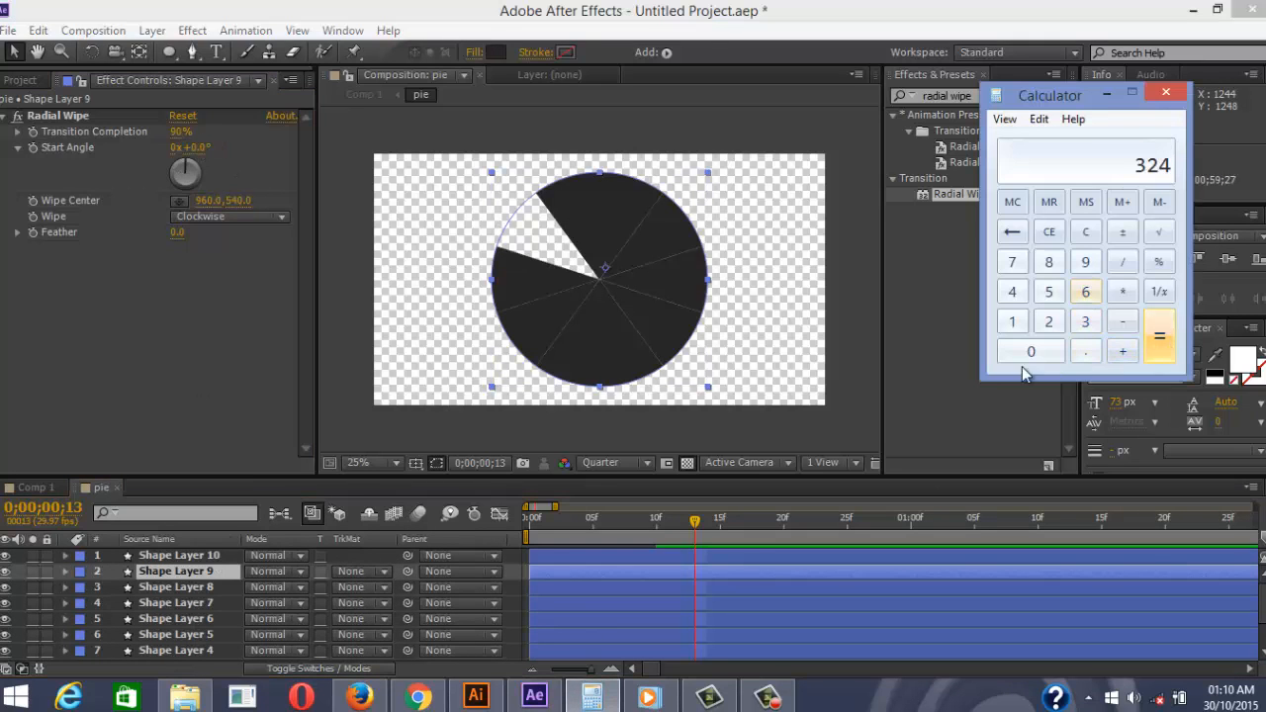
{"action": "left_click", "coordinate": [197, 149]}
{"action": "type", "text": "324"}
{"action": "key", "text": "Return"}
Calculate the final 360° angle and begin editing Shape Layer 10's Start Angle
{"action": "left_click", "coordinate": [178, 555]}
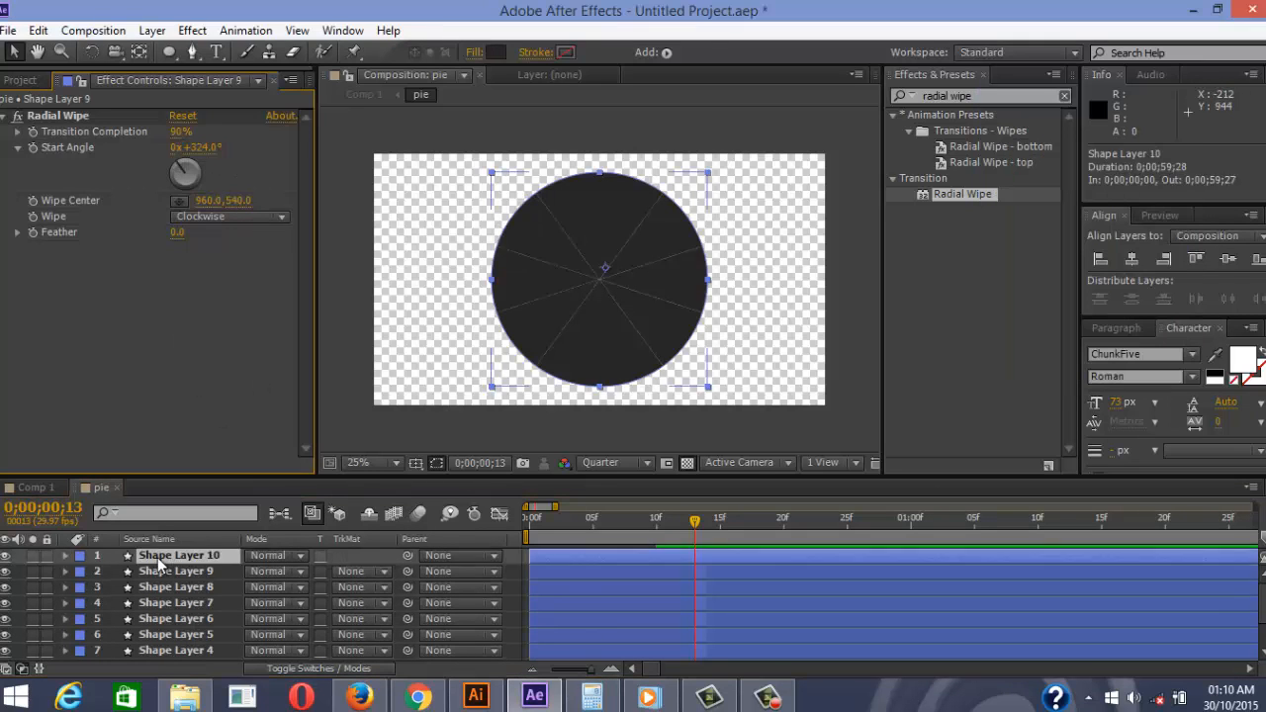
{"action": "left_click", "coordinate": [591, 695]}
{"action": "left_click", "coordinate": [1123, 352]}
{"action": "left_click", "coordinate": [1085, 322]}
{"action": "left_click", "coordinate": [1086, 292]}
{"action": "left_click", "coordinate": [1159, 337]}
{"action": "left_click", "coordinate": [198, 149]}
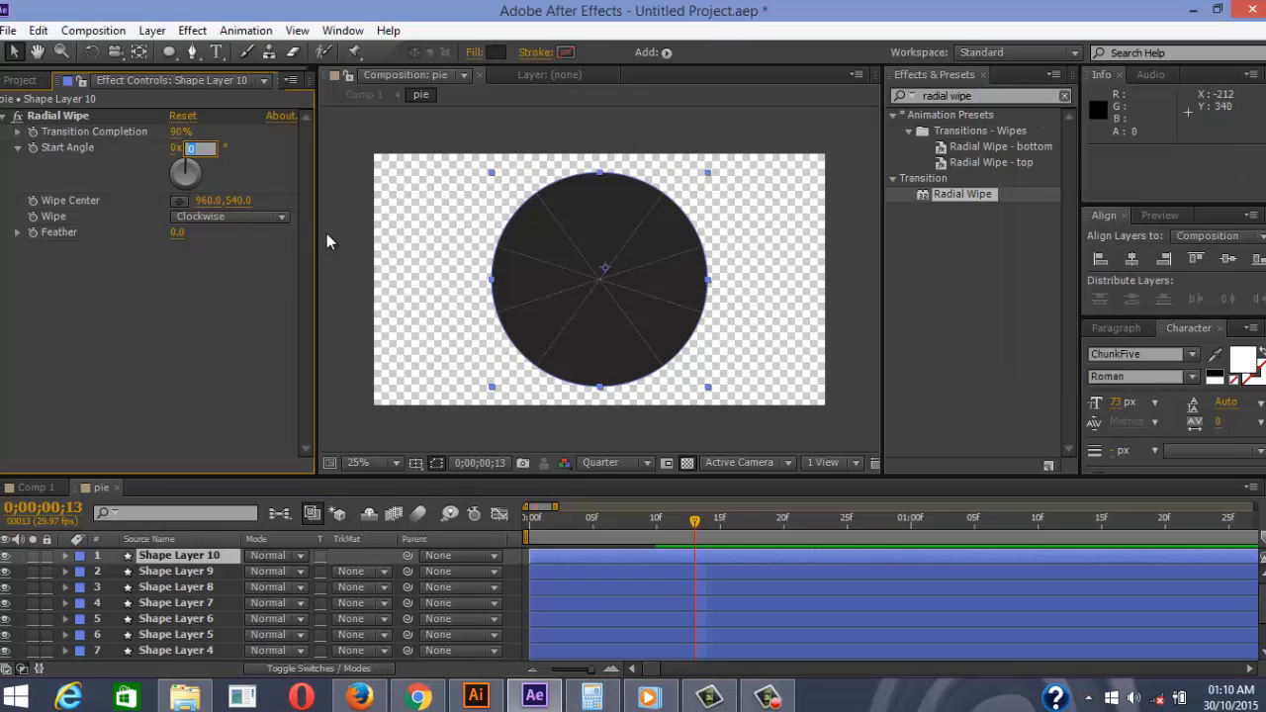
{"action": "type", "text": "360"}
{"action": "key", "text": "Return"}
{"action": "left_click_drag", "start_coordinate": [694, 520], "coordinate": [506, 519]}
{"action": "left_click", "coordinate": [953, 438]}
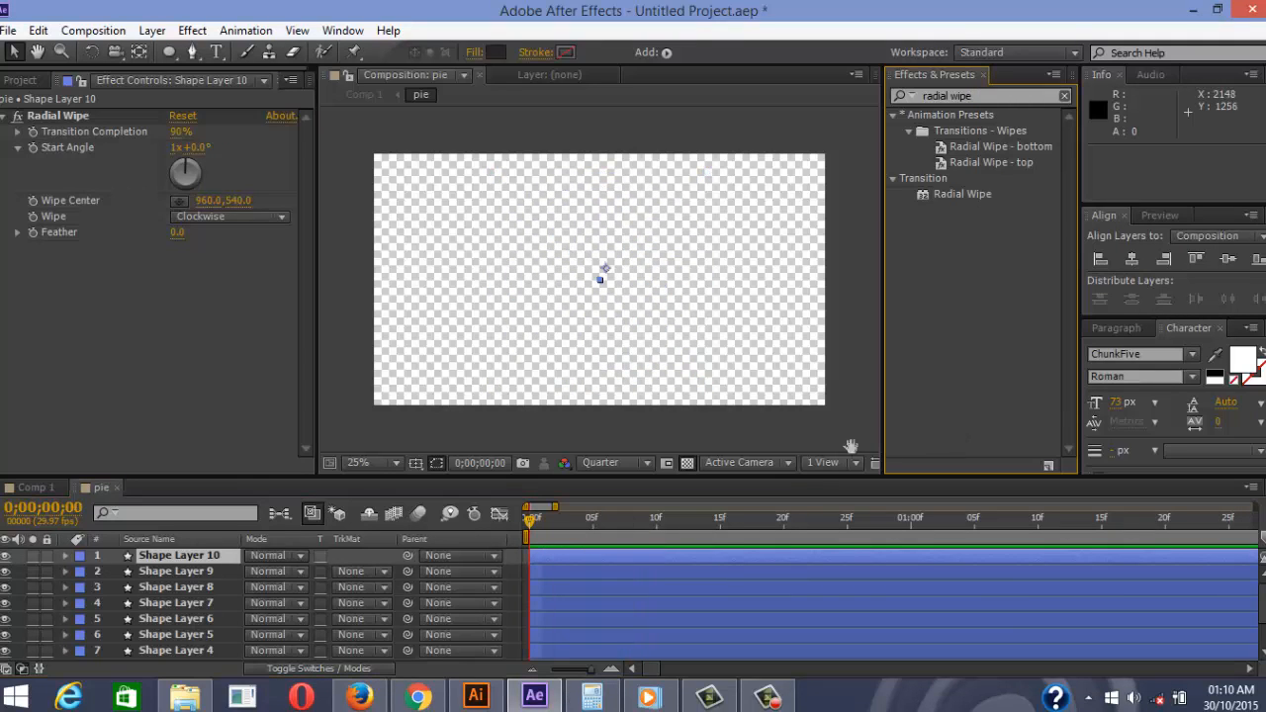
{"action": "key", "text": "space"}
{"action": "key", "text": "space"}
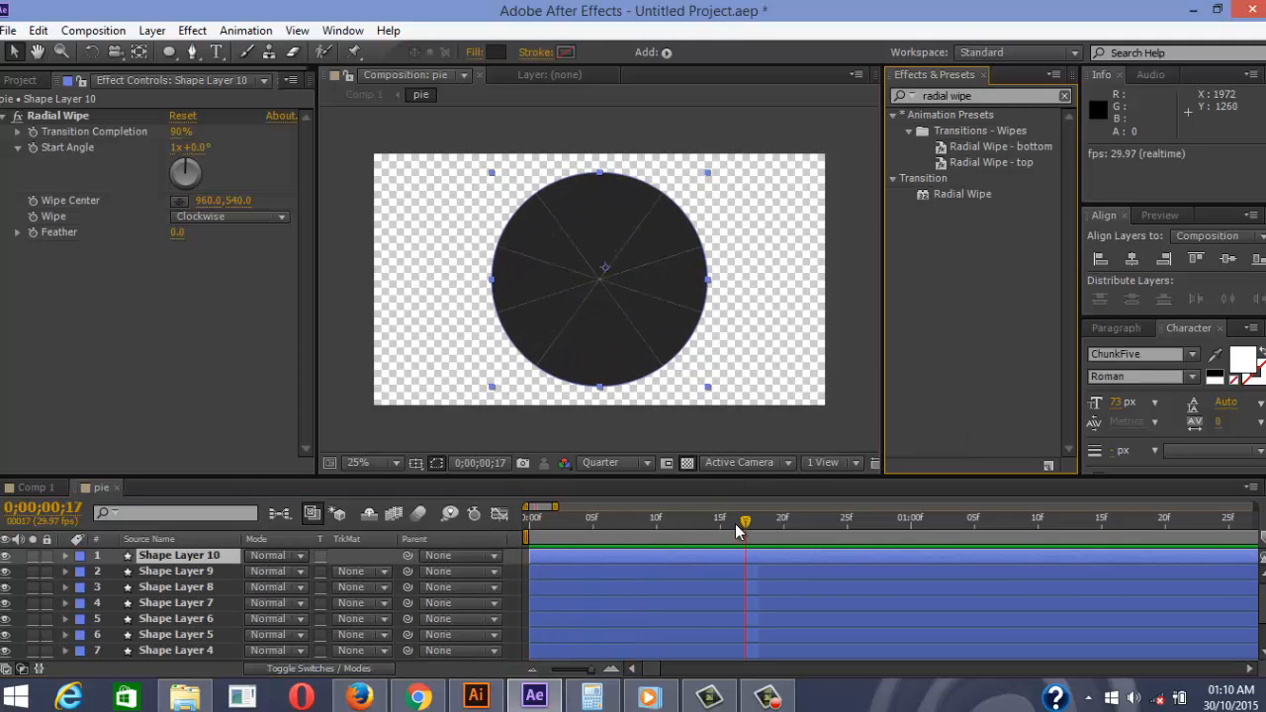
{"action": "left_click_drag", "start_coordinate": [735, 525], "coordinate": [522, 523]}
{"action": "key", "text": "space"}
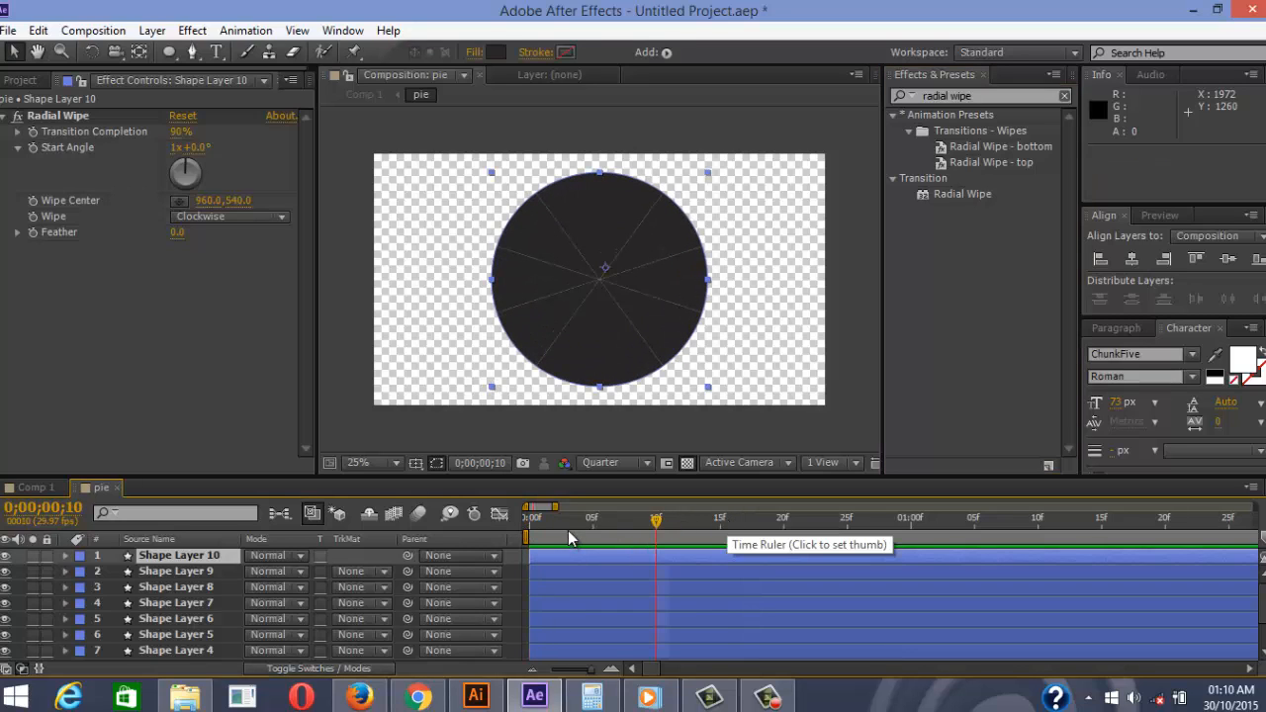
{"action": "scroll", "coordinate": [569, 529], "scroll_direction": "down", "scroll_amount": 1}
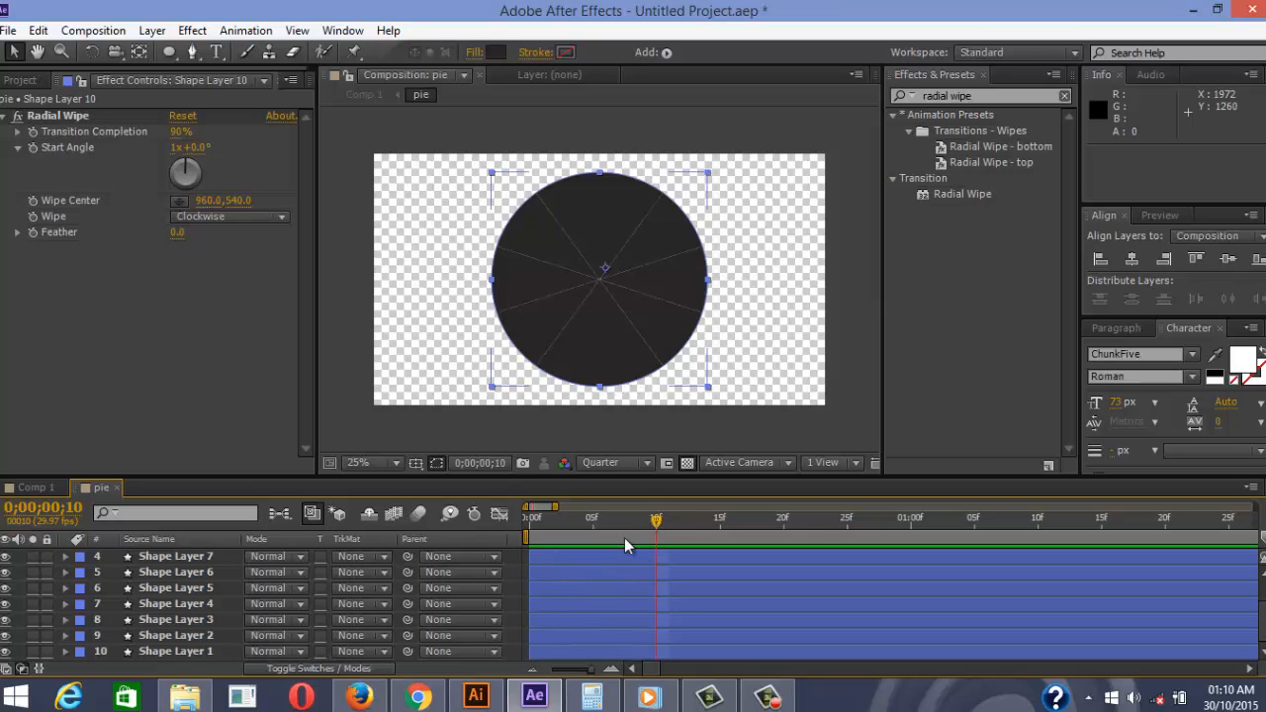
{"action": "left_click_drag", "start_coordinate": [661, 527], "coordinate": [495, 520]}
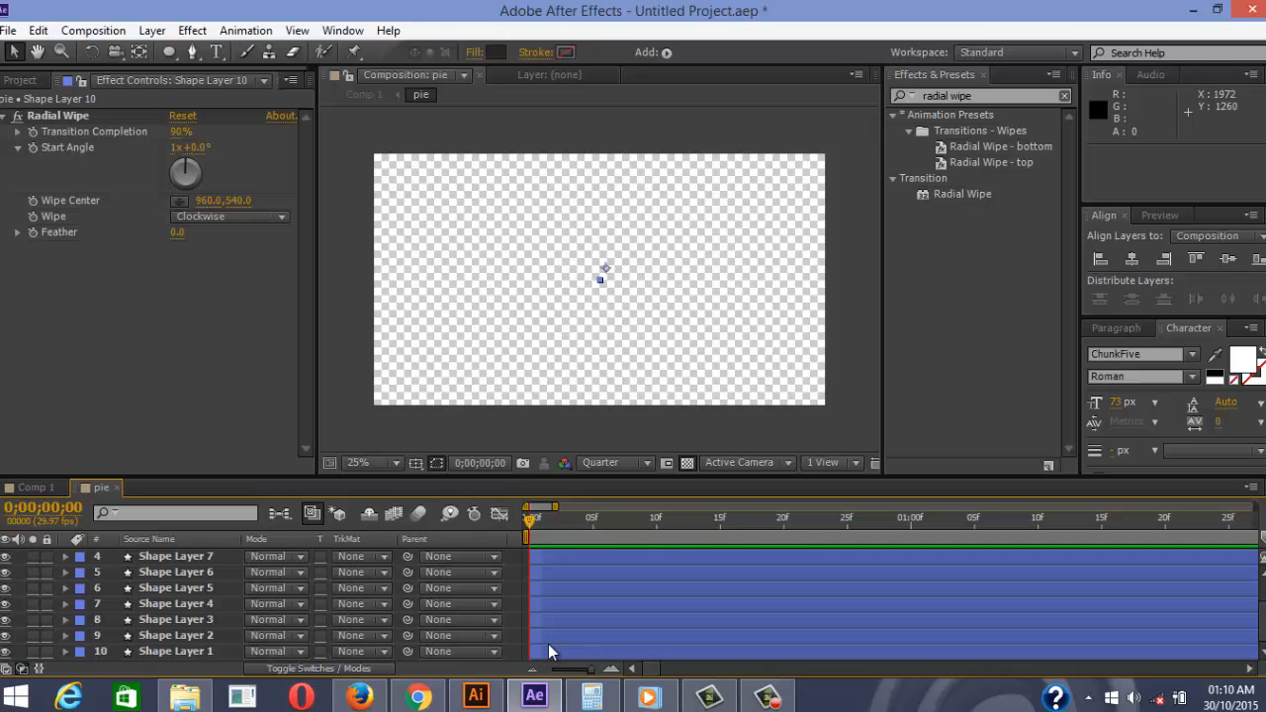
{"action": "key", "text": "shift+Page_Down"}
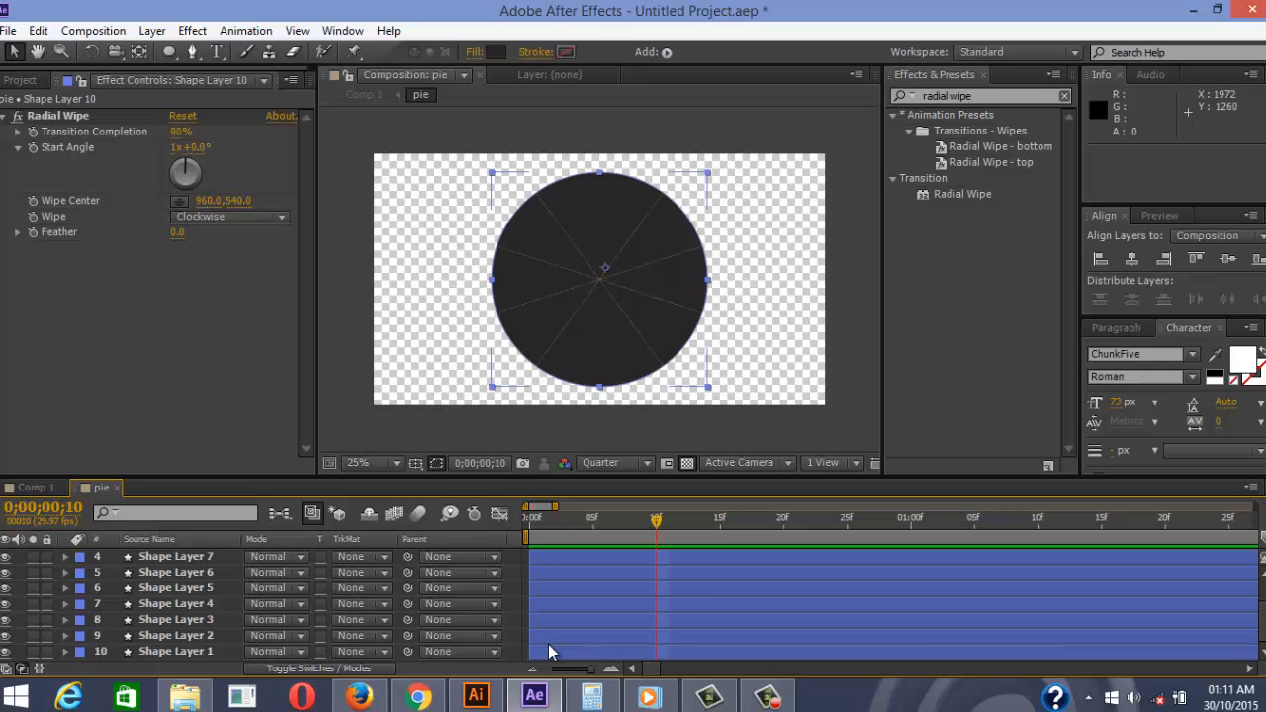
Start Shape Layers 2–6 at frame 10, frame 20, 01:00, 01;10 and 01;20
{"action": "left_click_drag", "start_coordinate": [544, 639], "coordinate": [656, 646]}
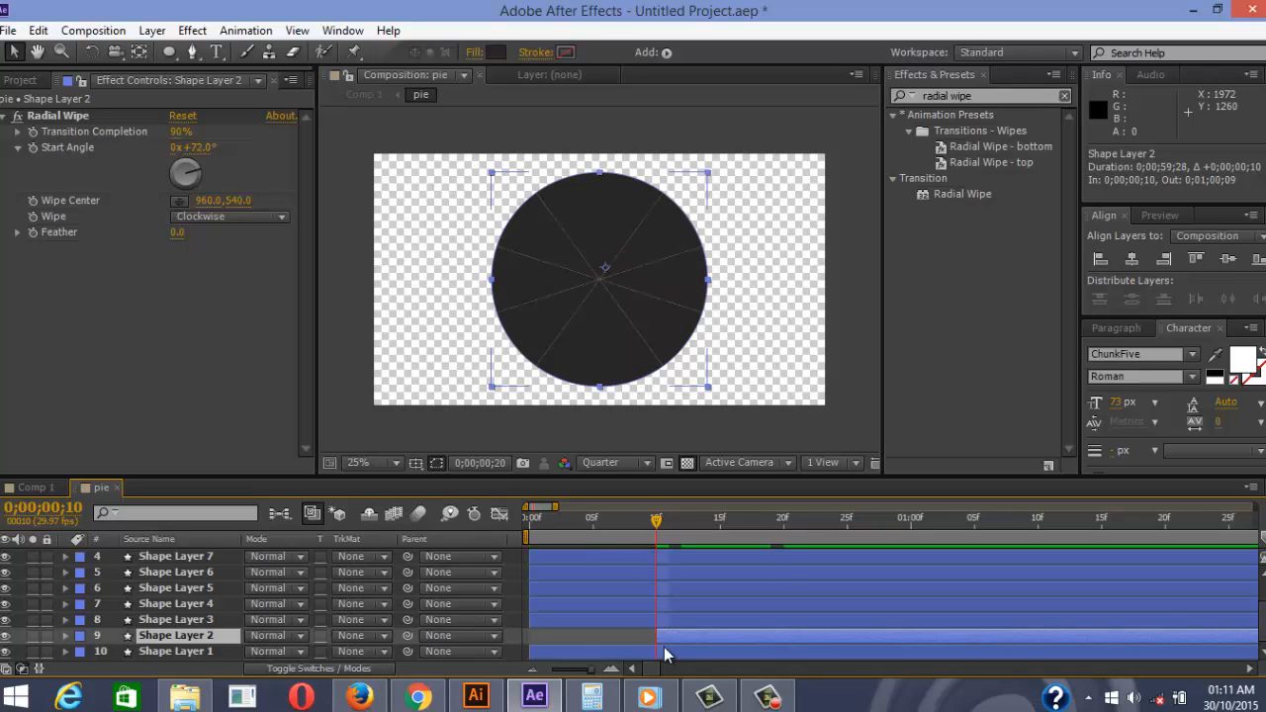
{"action": "key", "text": "shift+Page_Down"}
{"action": "left_click", "coordinate": [630, 619]}
{"action": "left_click_drag", "start_coordinate": [630, 619], "coordinate": [834, 615]}
{"action": "key", "text": "shift+Page_Down"}
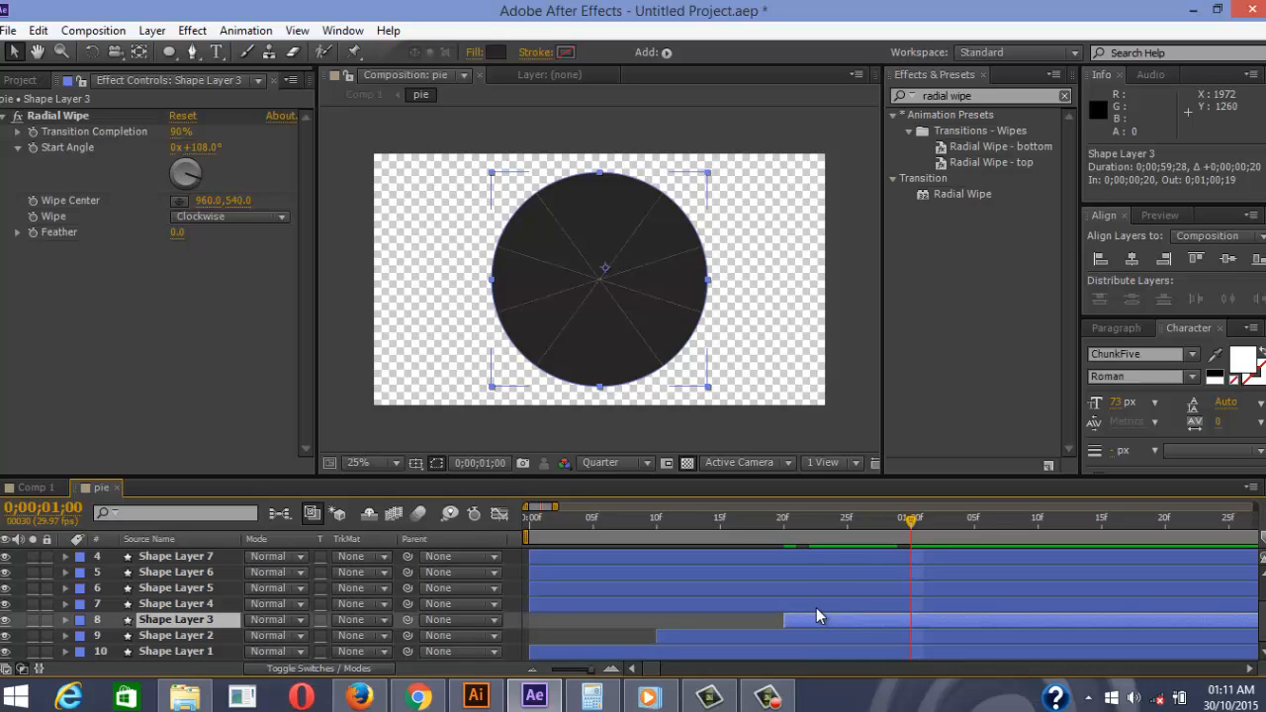
{"action": "left_click_drag", "start_coordinate": [595, 603], "coordinate": [975, 604]}
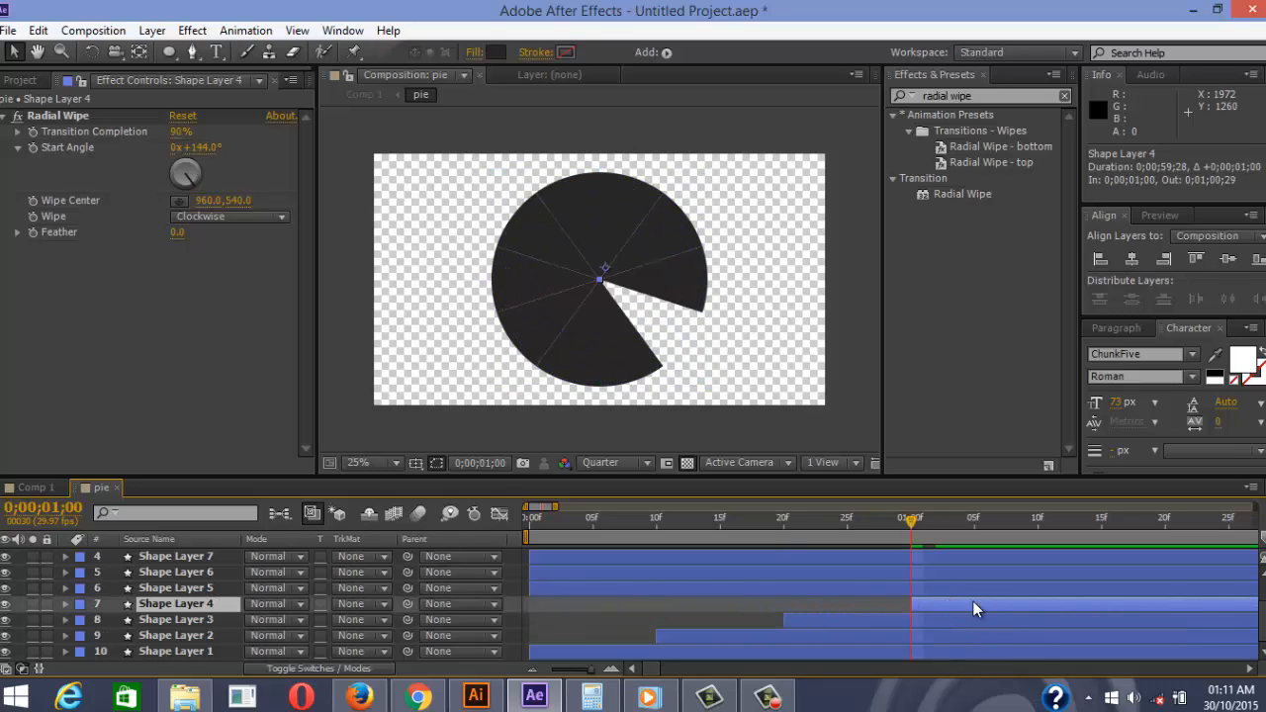
{"action": "key", "text": "shift+Page_Down"}
{"action": "left_click_drag", "start_coordinate": [714, 588], "coordinate": [1165, 574]}
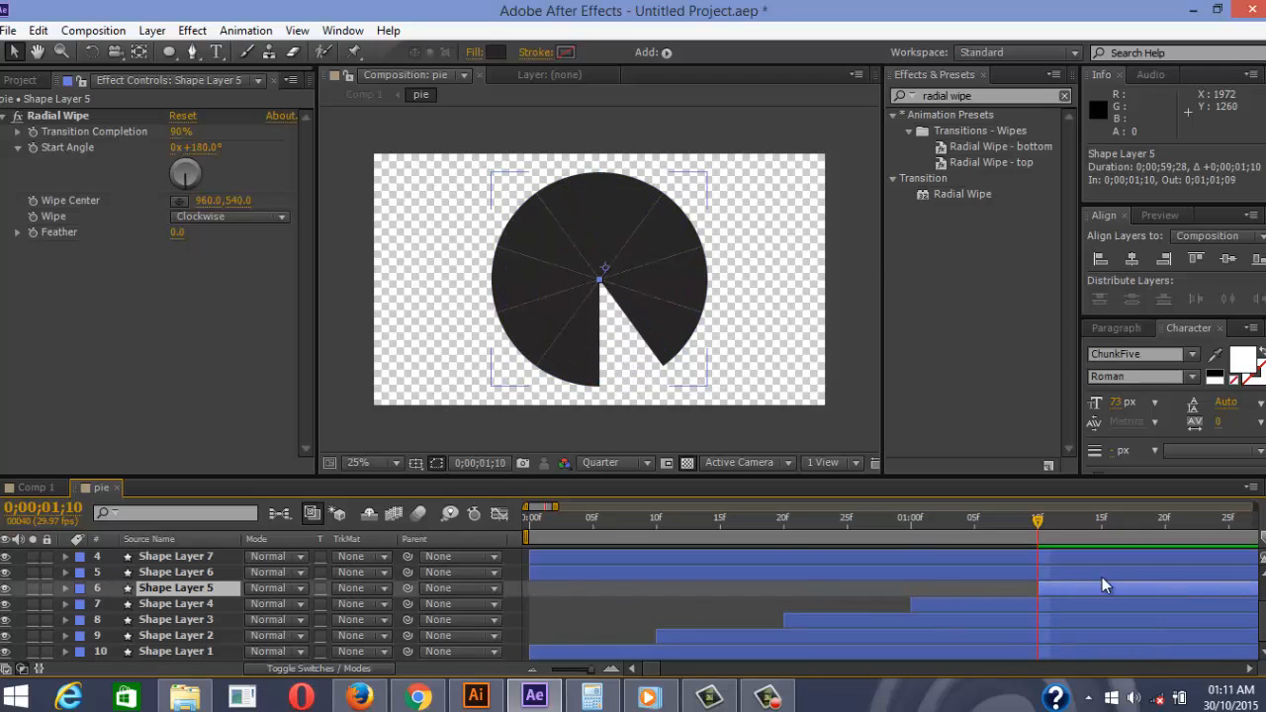
{"action": "key", "text": "shift+Page_Down"}
{"action": "left_click_drag", "start_coordinate": [566, 573], "coordinate": [1198, 567]}
Start Shape Layers 7–10 at 02;00, 02;10, 02;20 and 03;00
{"action": "key", "text": "minus"}
{"action": "key", "text": "shift+Page_Down"}
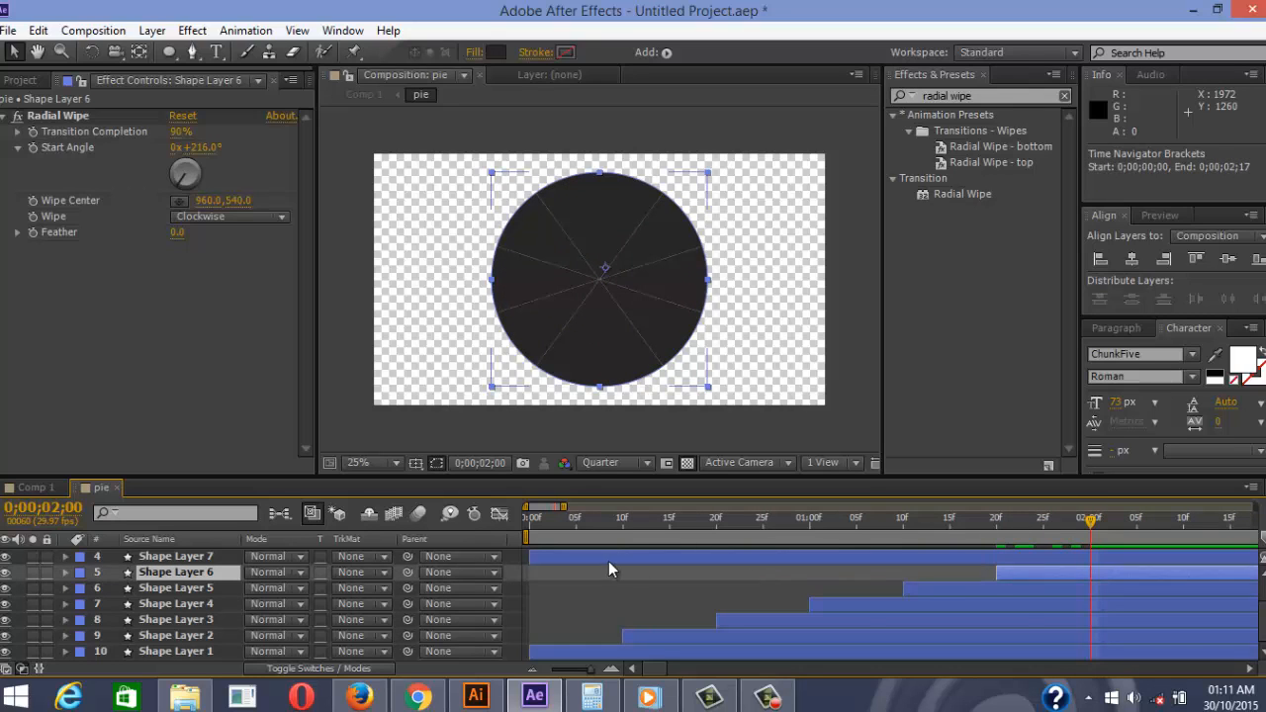
{"action": "left_click_drag", "start_coordinate": [608, 559], "coordinate": [1164, 564]}
{"action": "key", "text": "shift+Page_Down"}
{"action": "scroll", "coordinate": [1164, 566], "scroll_direction": "up", "scroll_amount": 3}
{"action": "left_click_drag", "start_coordinate": [554, 587], "coordinate": [1196, 586]}
{"action": "key", "text": "minus"}
{"action": "key", "text": "shift+Page_Down"}
{"action": "left_click_drag", "start_coordinate": [821, 571], "coordinate": [1242, 587]}
{"action": "key", "text": "shift+Page_Down"}
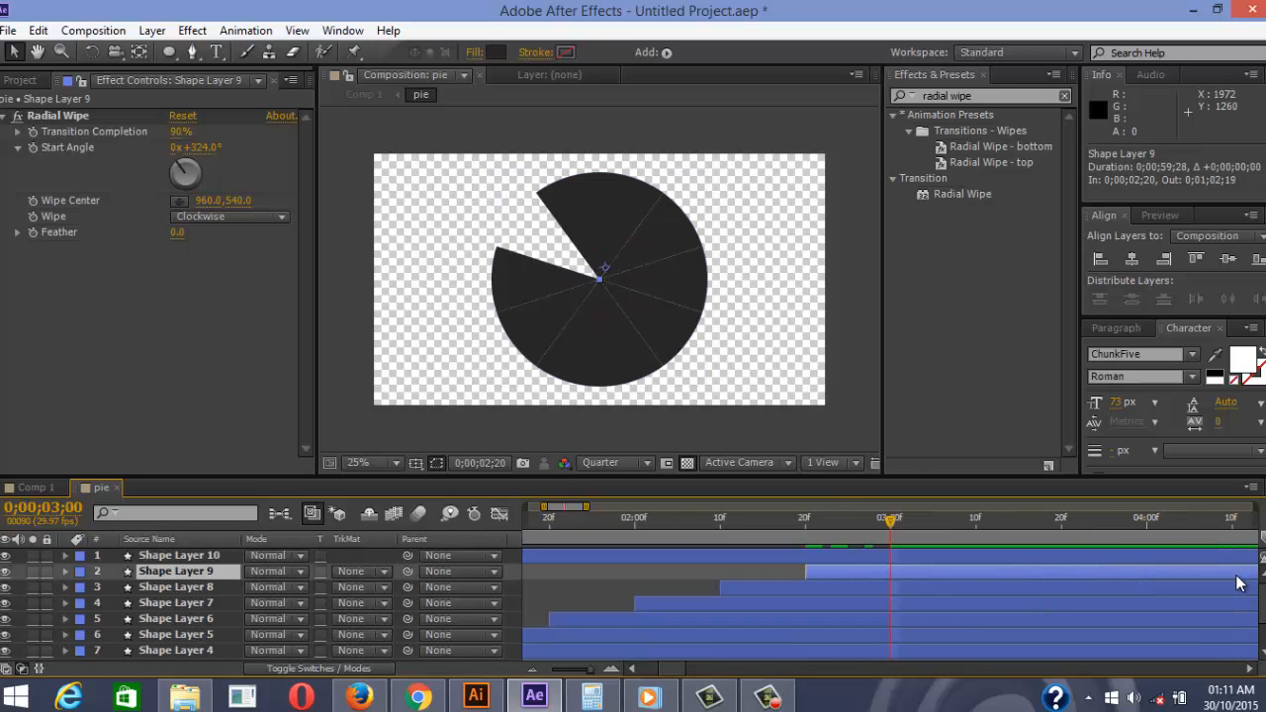
{"action": "left_click_drag", "start_coordinate": [539, 556], "coordinate": [666, 556]}
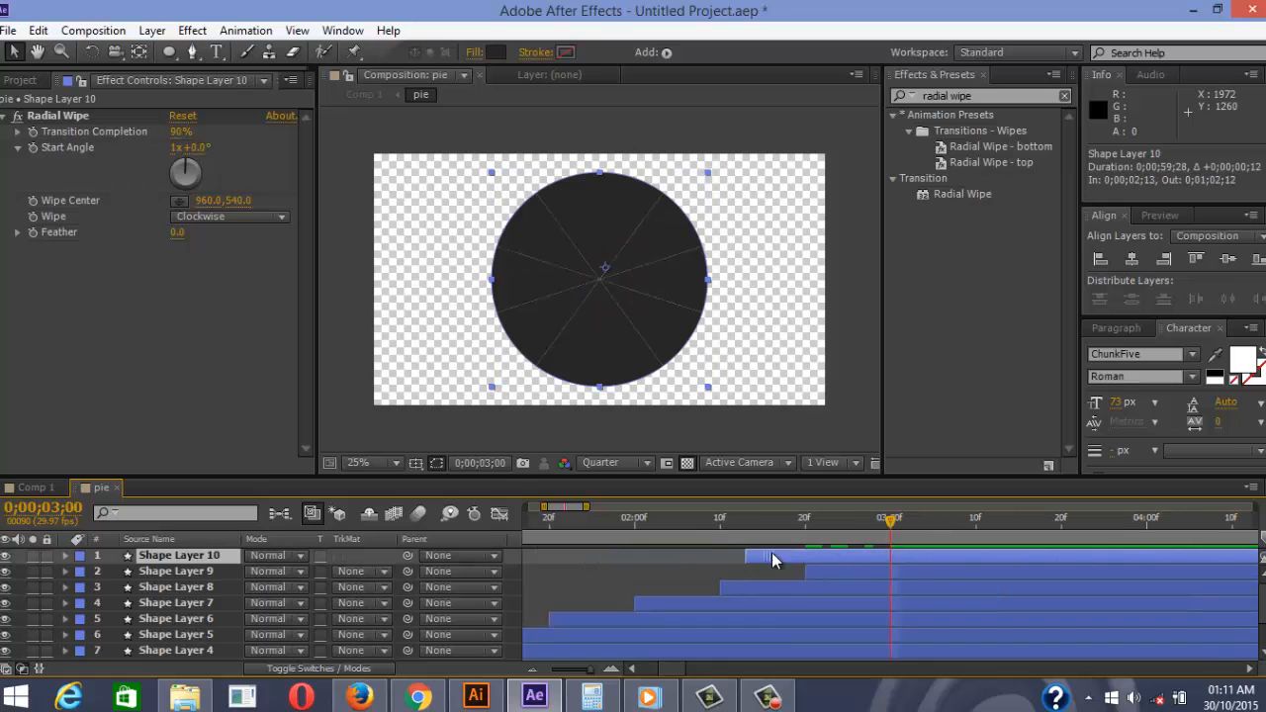
{"action": "left_click_drag", "start_coordinate": [772, 559], "coordinate": [914, 556]}
{"action": "scroll", "coordinate": [544, 584], "scroll_direction": "down", "scroll_amount": 2}
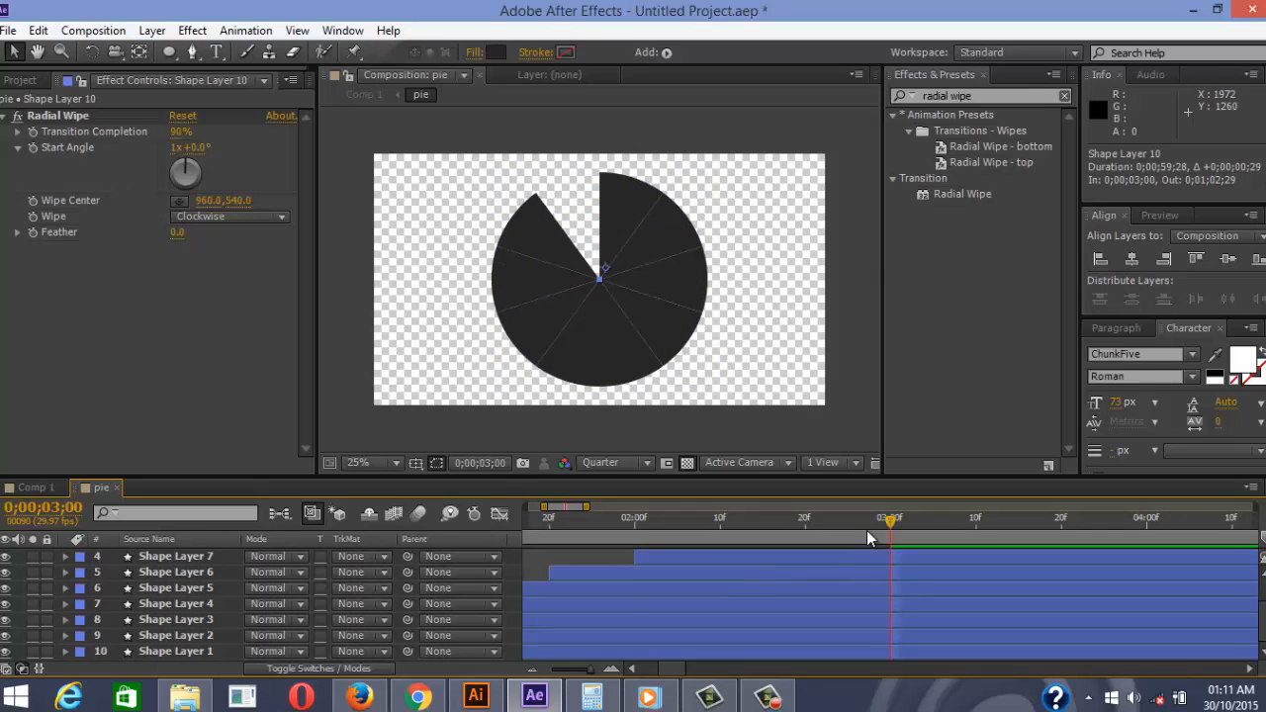
{"action": "scroll", "coordinate": [866, 538], "scroll_direction": "up", "scroll_amount": 2}
{"action": "left_click", "coordinate": [883, 524]}
Preview the pie wedge build-up from the start of the comp
{"action": "key", "text": "Home"}
{"action": "key", "text": "space"}
{"action": "key", "text": "space"}
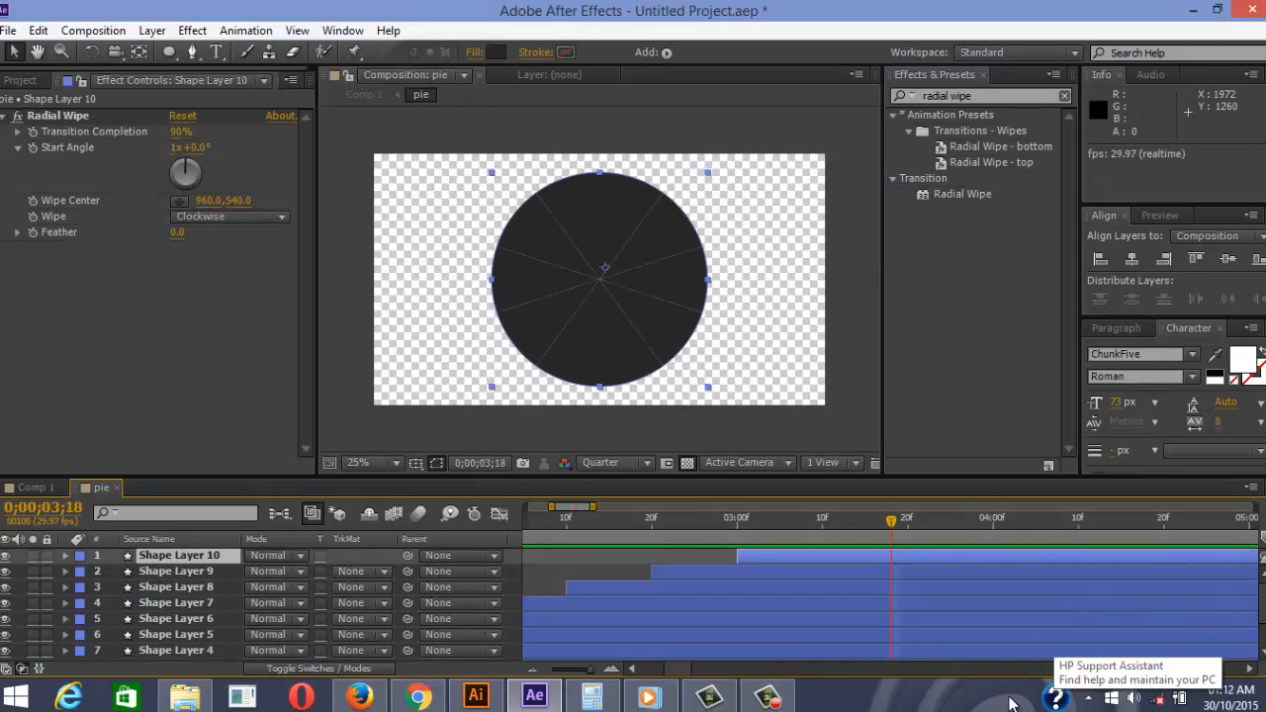
{"action": "key", "text": "Home"}
{"action": "key", "text": "space"}
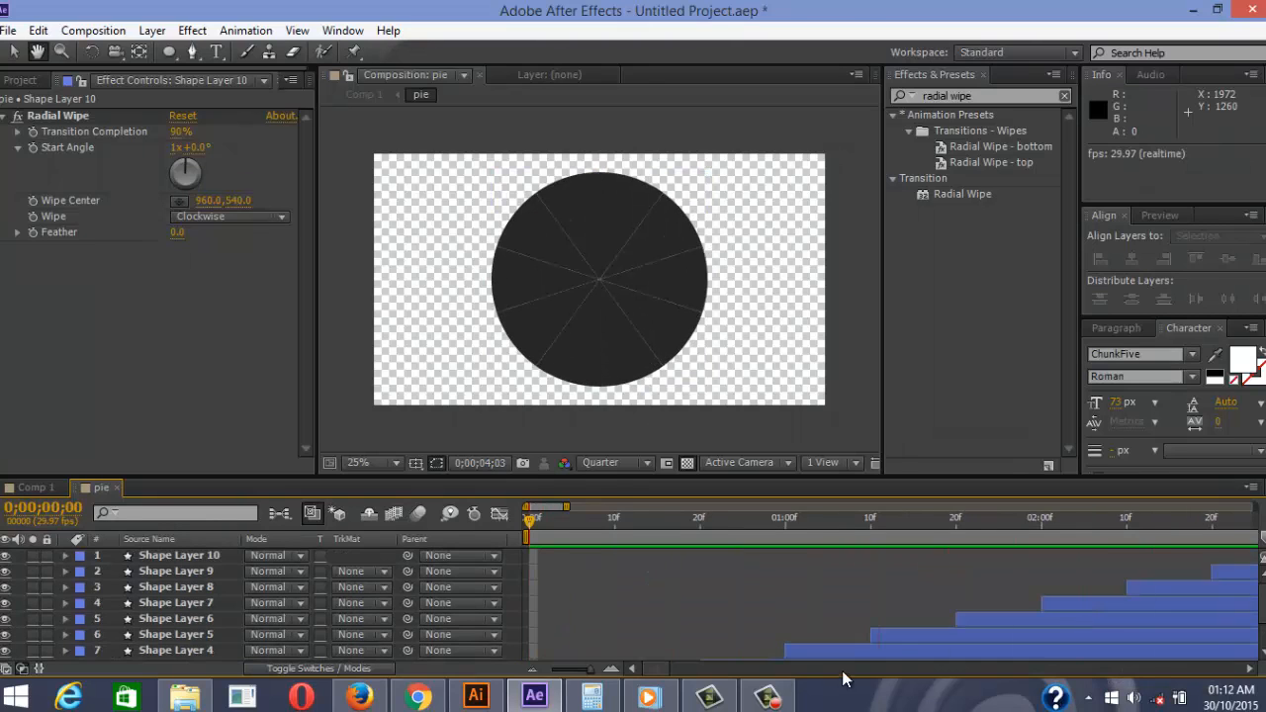
In Comp 1, duplicate the pie layer with Ctrl+D, undoing an accidental pie comp duplicate
{"action": "key", "text": "space"}
{"action": "scroll", "coordinate": [857, 661], "scroll_direction": "down", "scroll_amount": 5}
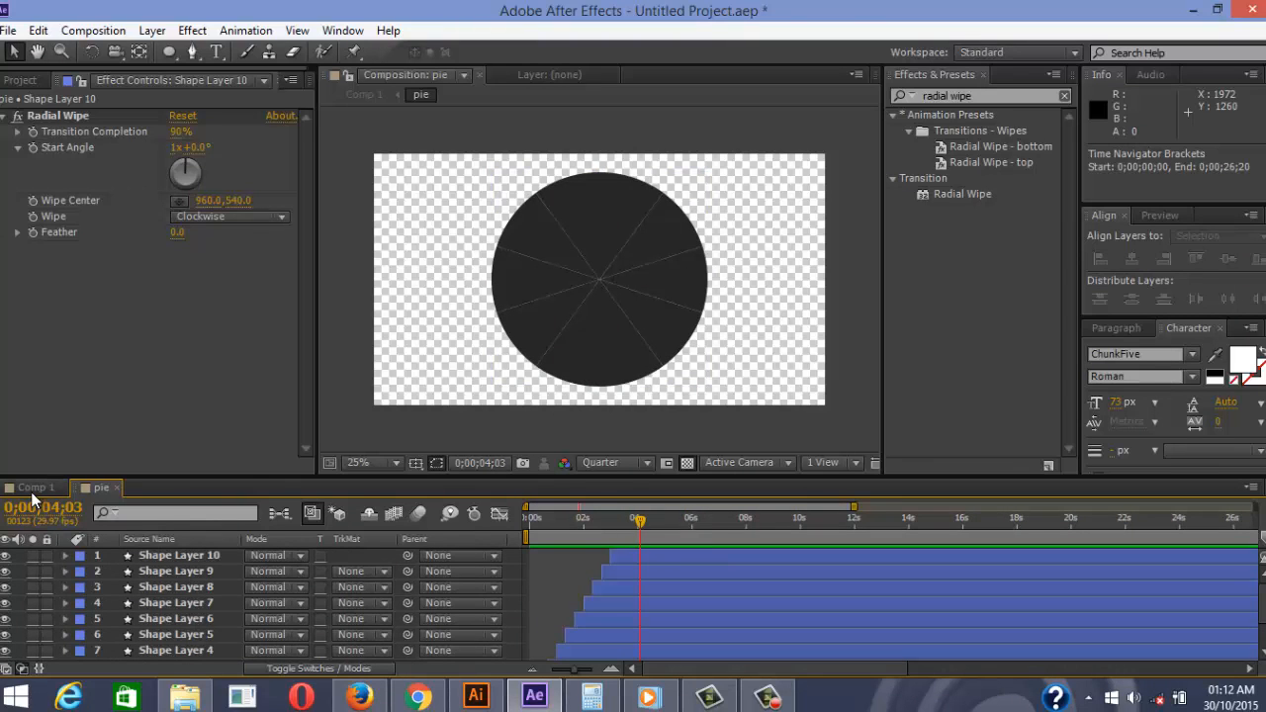
{"action": "left_click", "coordinate": [31, 489]}
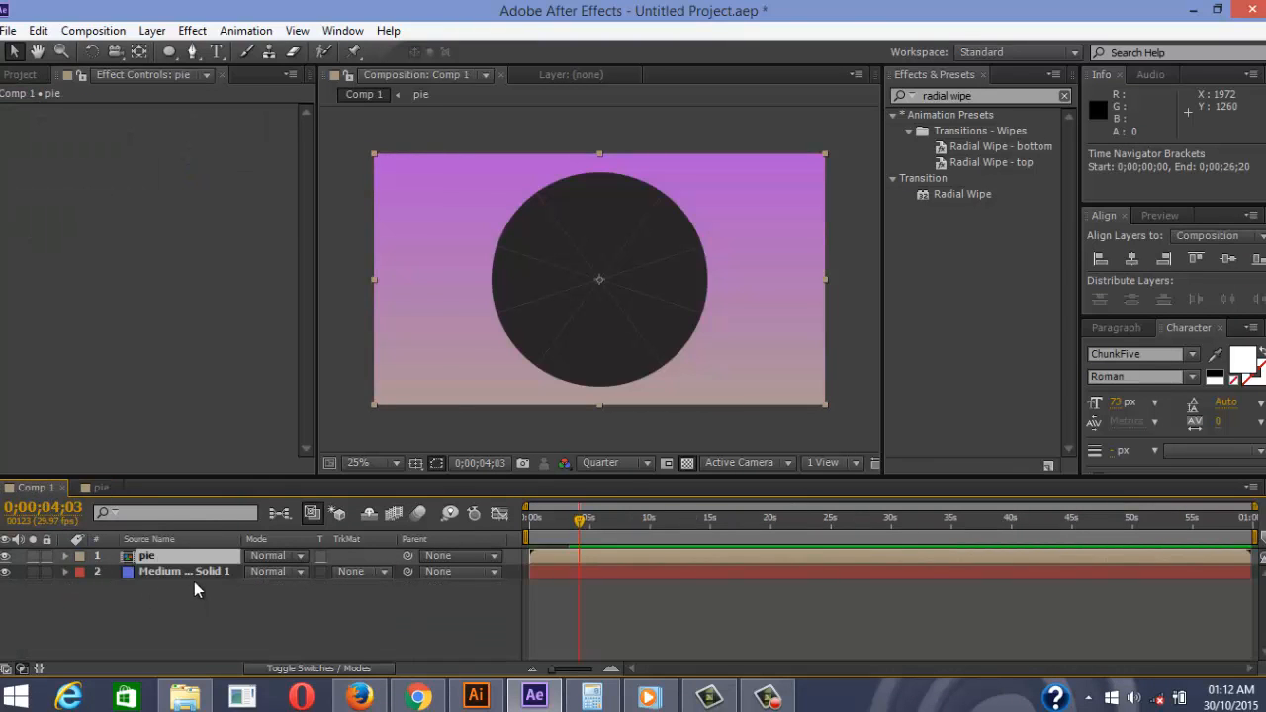
{"action": "left_click", "coordinate": [20, 74]}
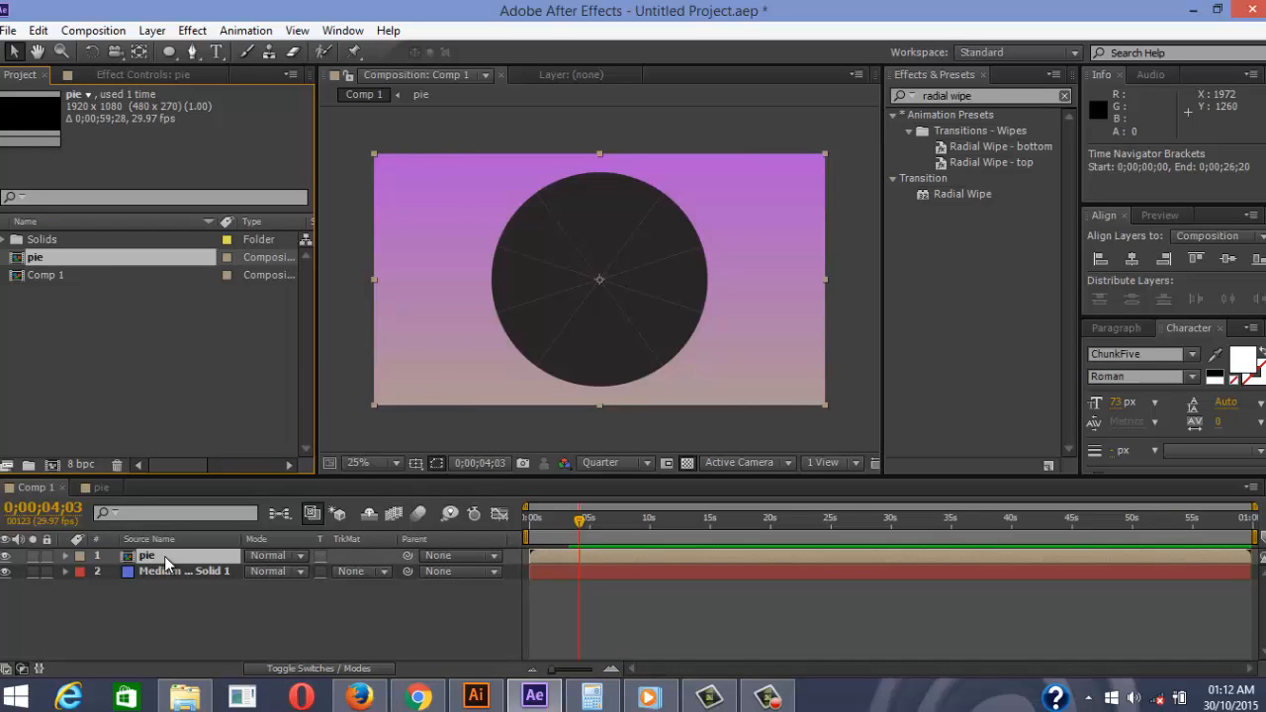
{"action": "key", "text": "ctrl+d"}
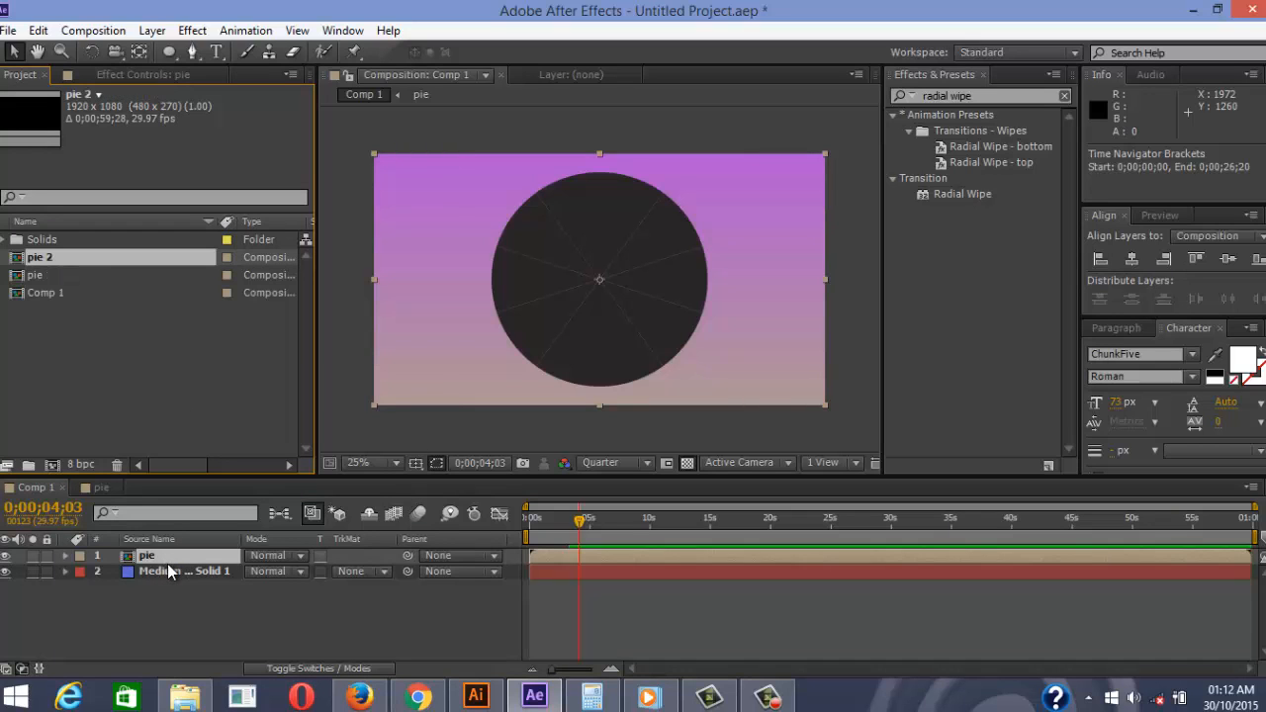
{"action": "left_click", "coordinate": [170, 557]}
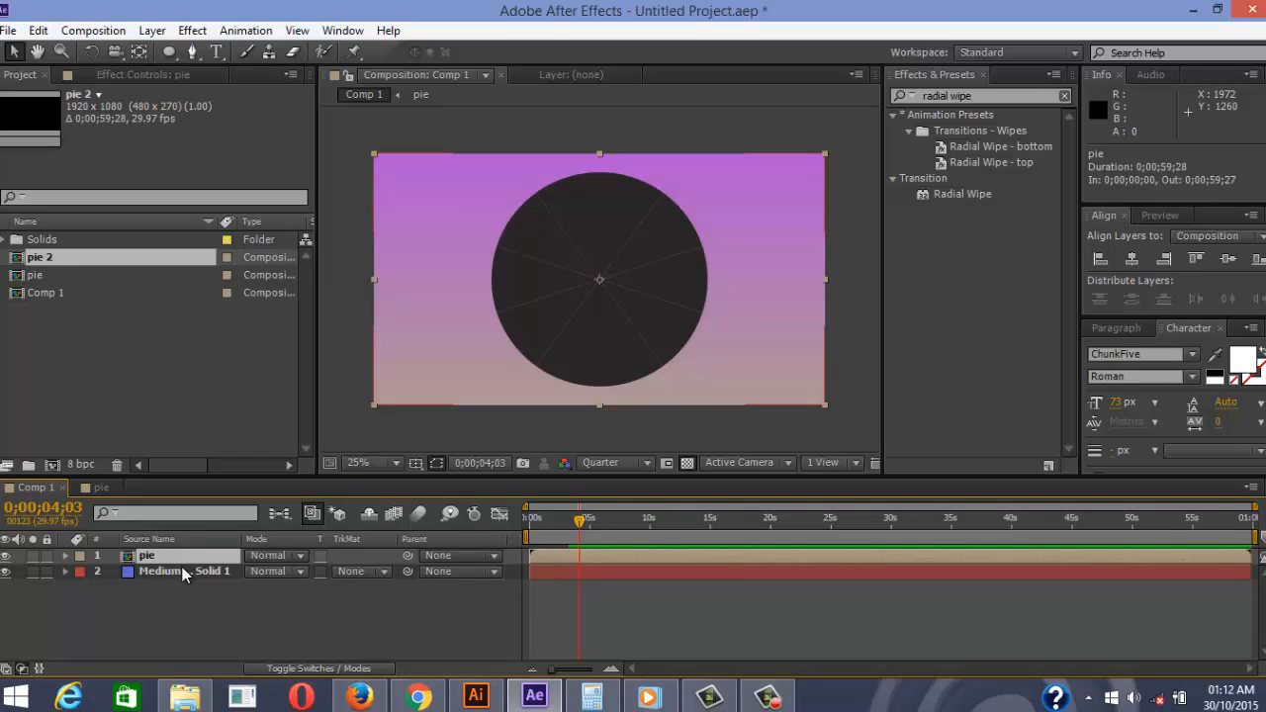
{"action": "key", "text": "ctrl+z"}
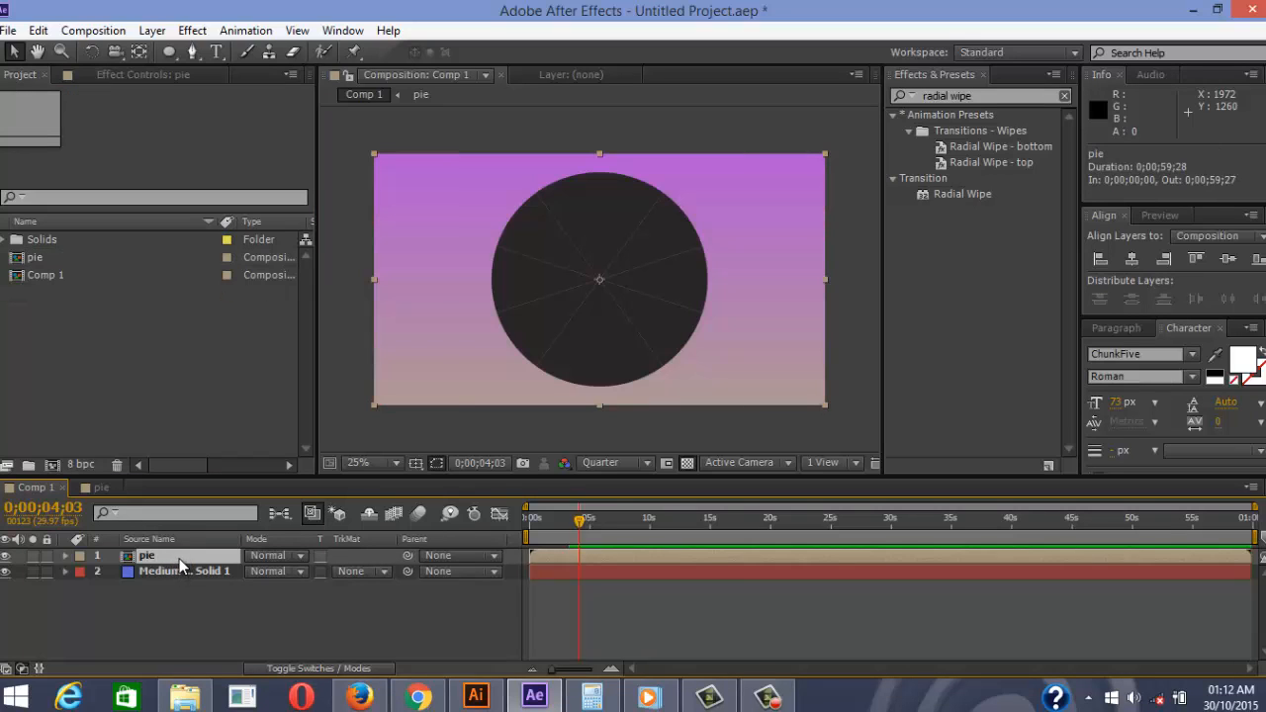
{"action": "key", "text": "ctrl+d"}
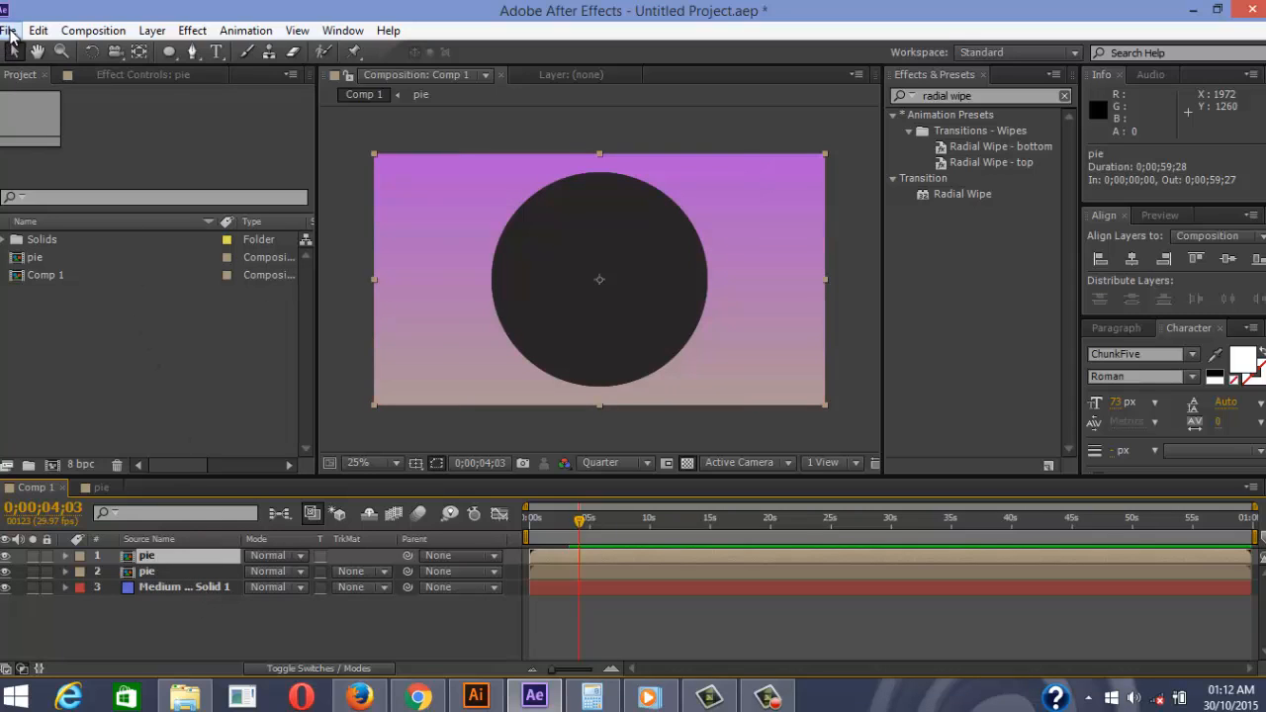
Bring naruto tutorial.ai forward in Illustrator and cancel the Save As dialog, leaving it unsaved
{"action": "left_click", "coordinate": [480, 703]}
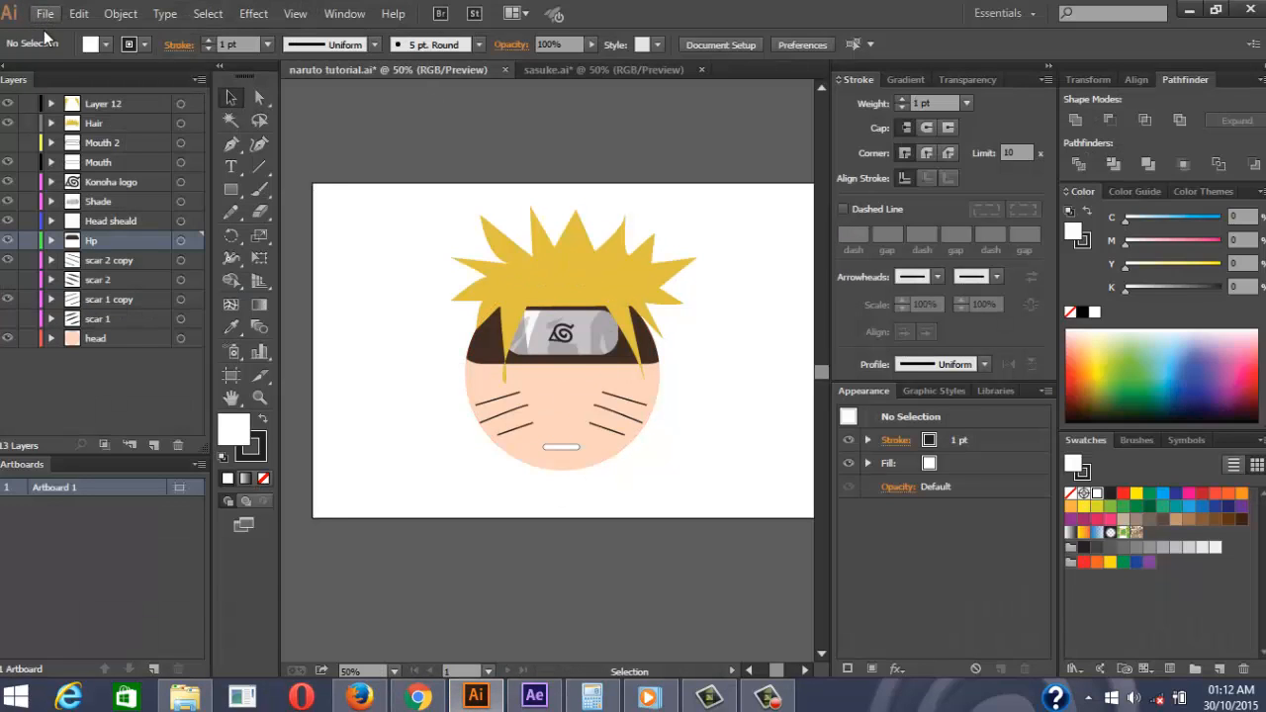
{"action": "left_click", "coordinate": [45, 13]}
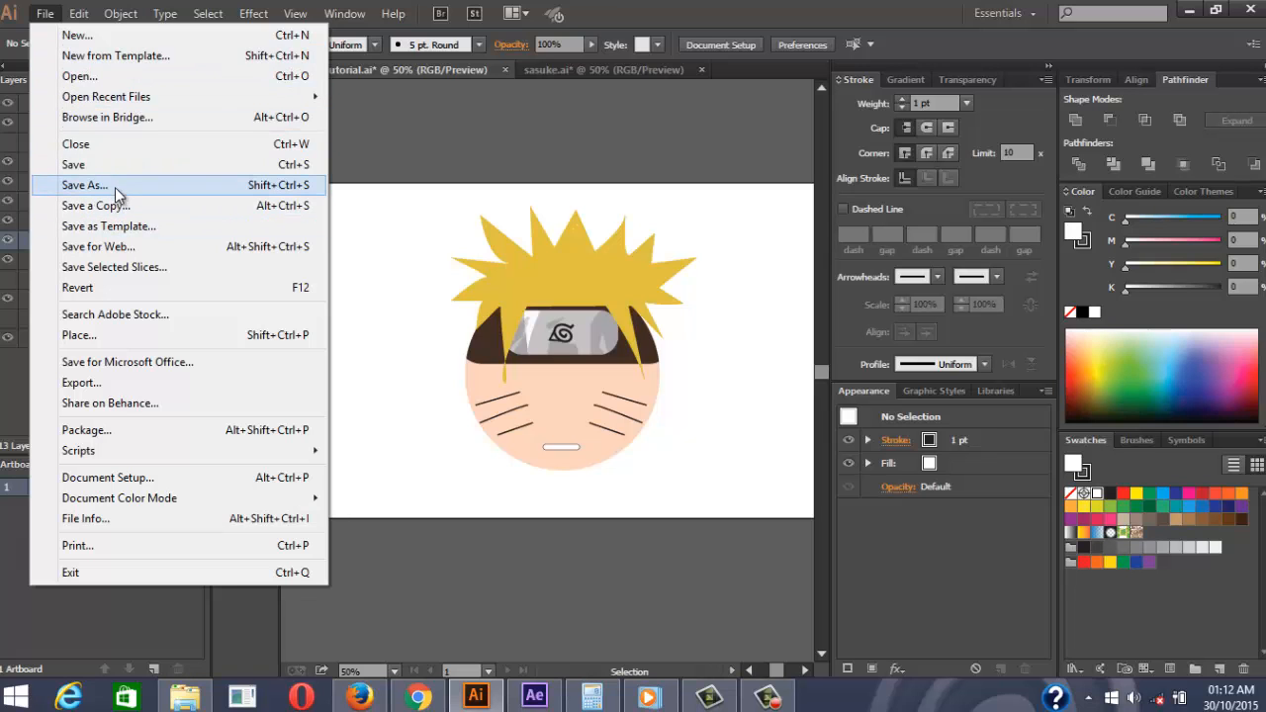
{"action": "left_click", "coordinate": [115, 185]}
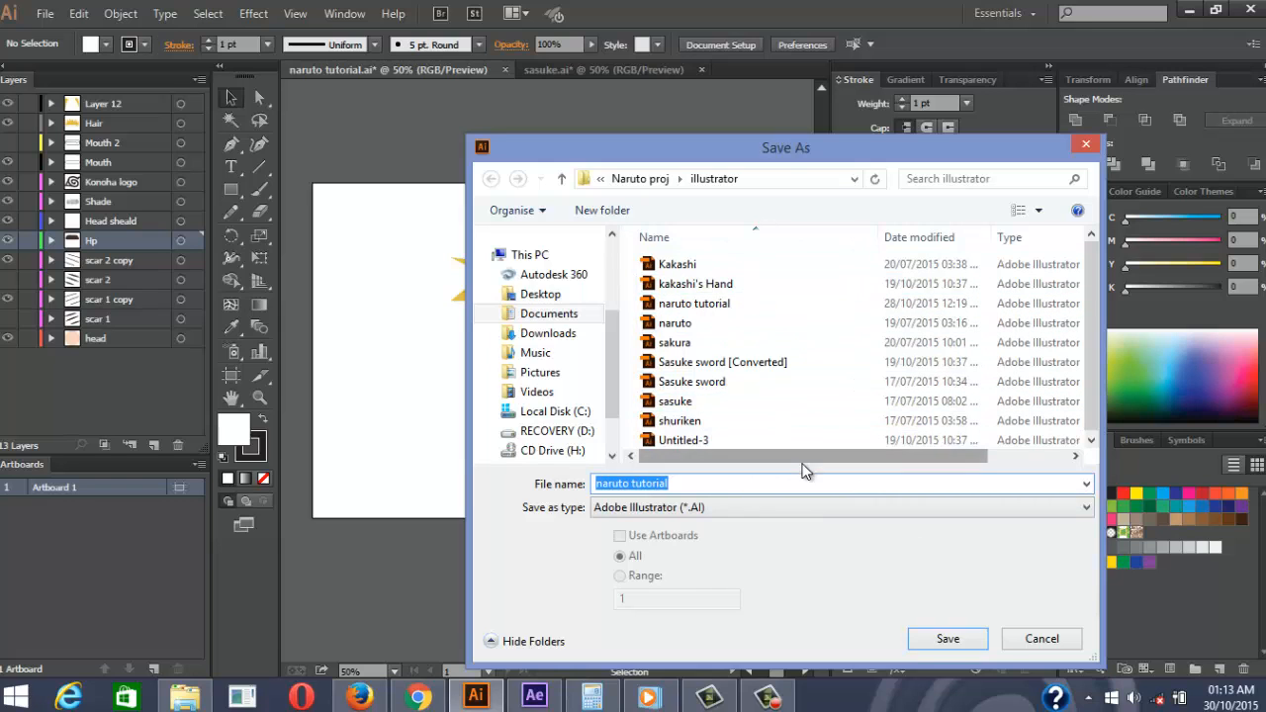
{"action": "left_click", "coordinate": [1037, 645]}
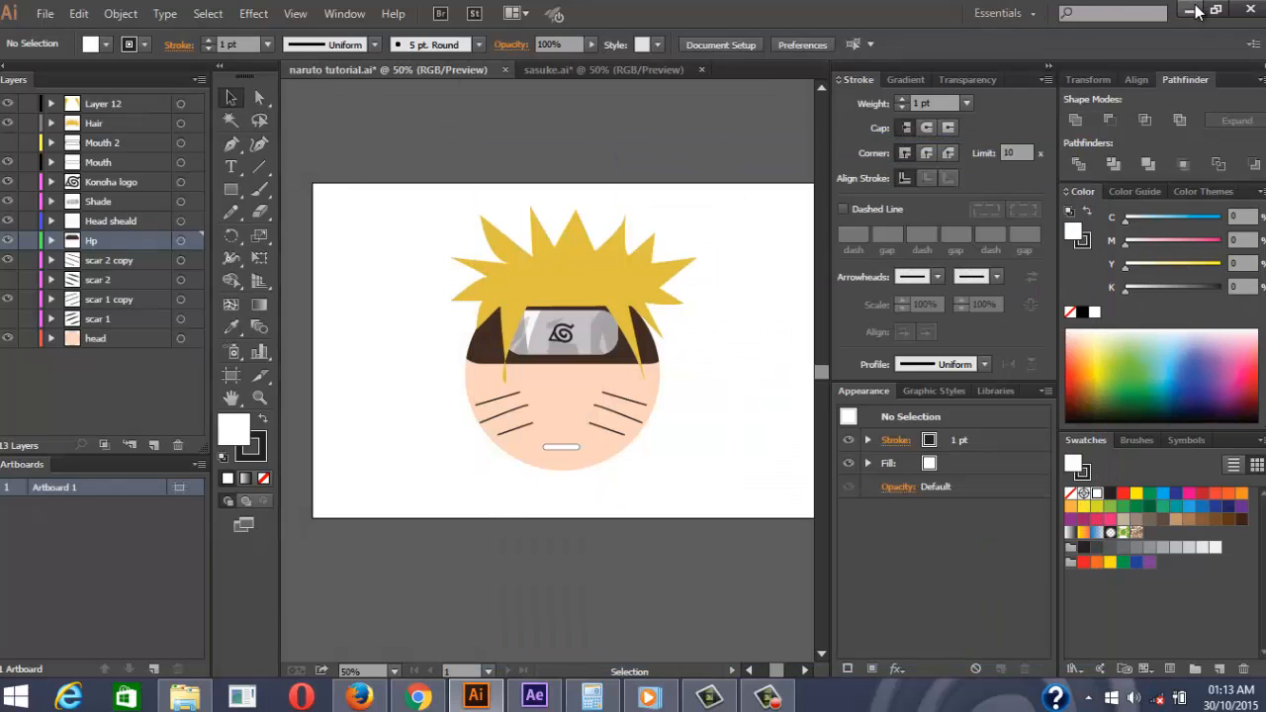
Locate naruto.ai in Naruto proj > illustrator and drag it onto After Effects
{"action": "left_click", "coordinate": [1192, 11]}
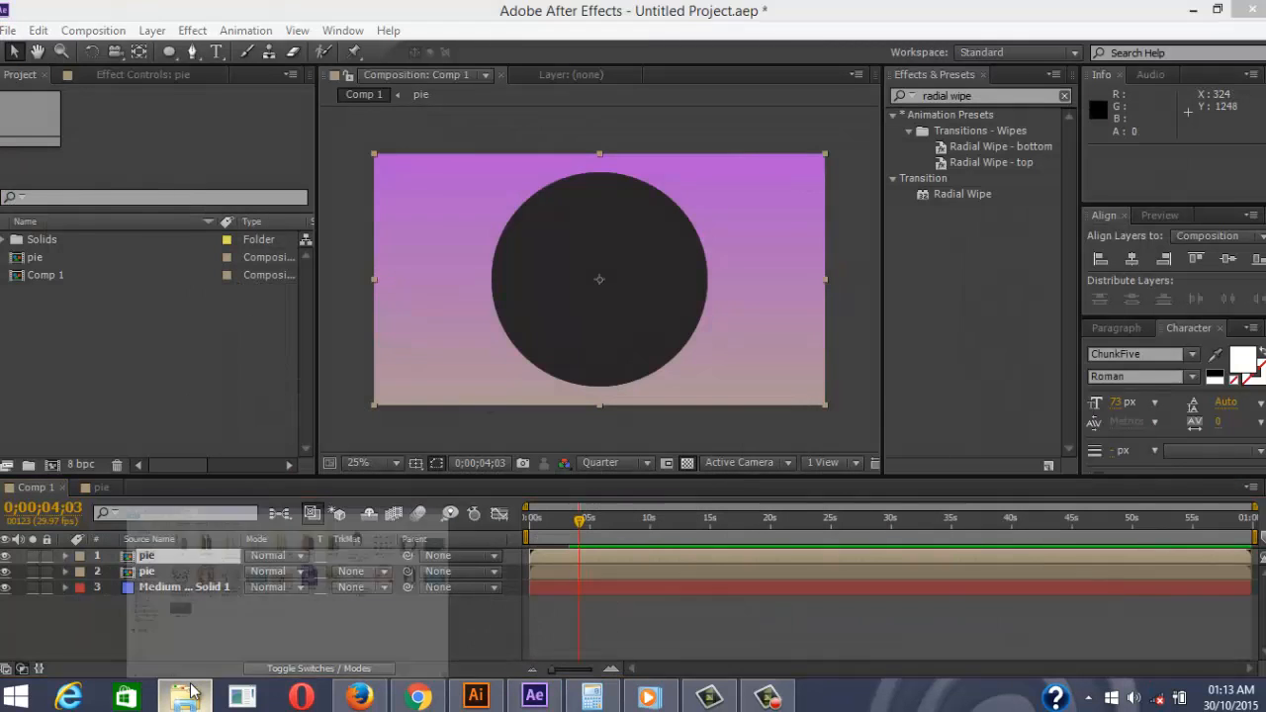
{"action": "left_click", "coordinate": [193, 693]}
{"action": "left_click", "coordinate": [329, 174]}
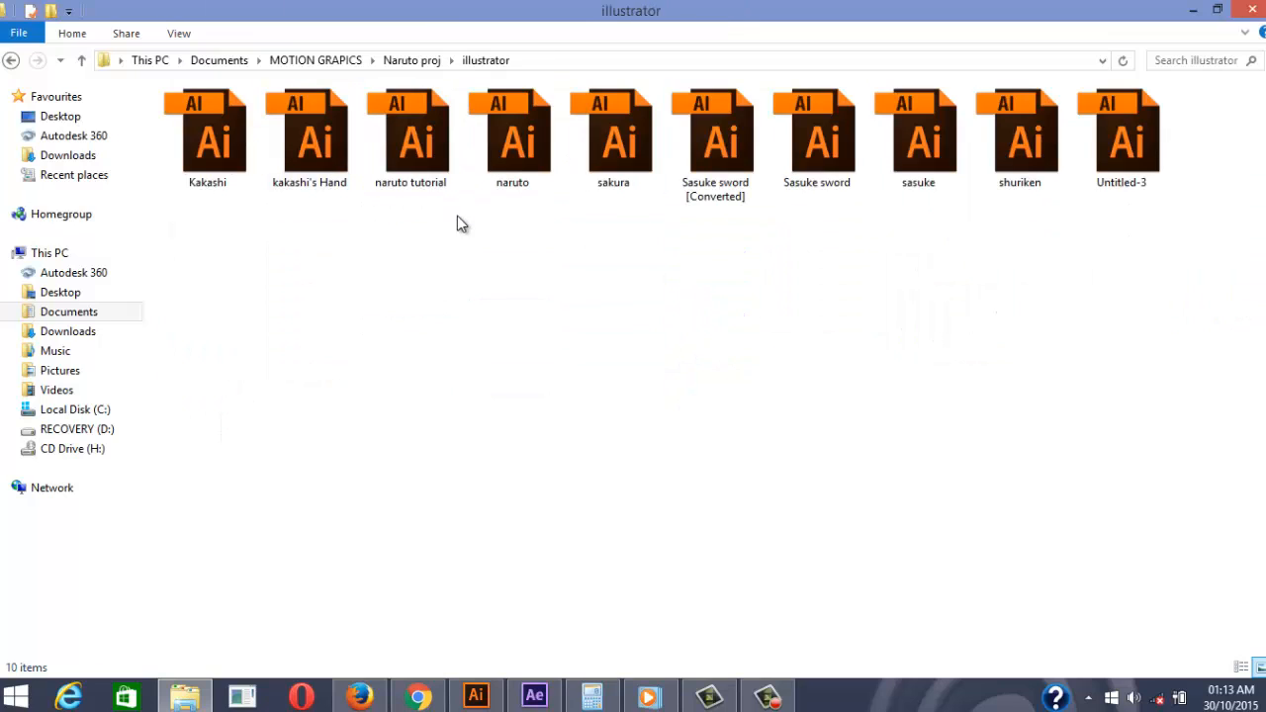
{"action": "left_click", "coordinate": [522, 144]}
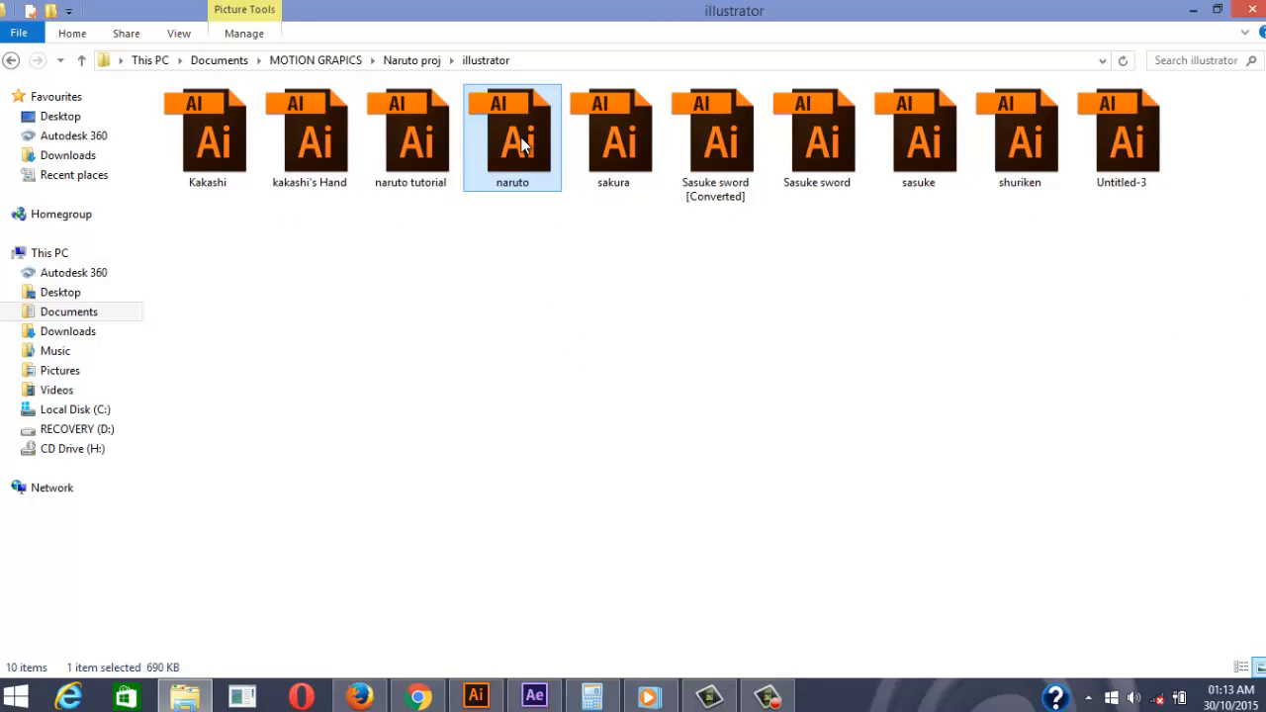
{"action": "left_click", "coordinate": [495, 698]}
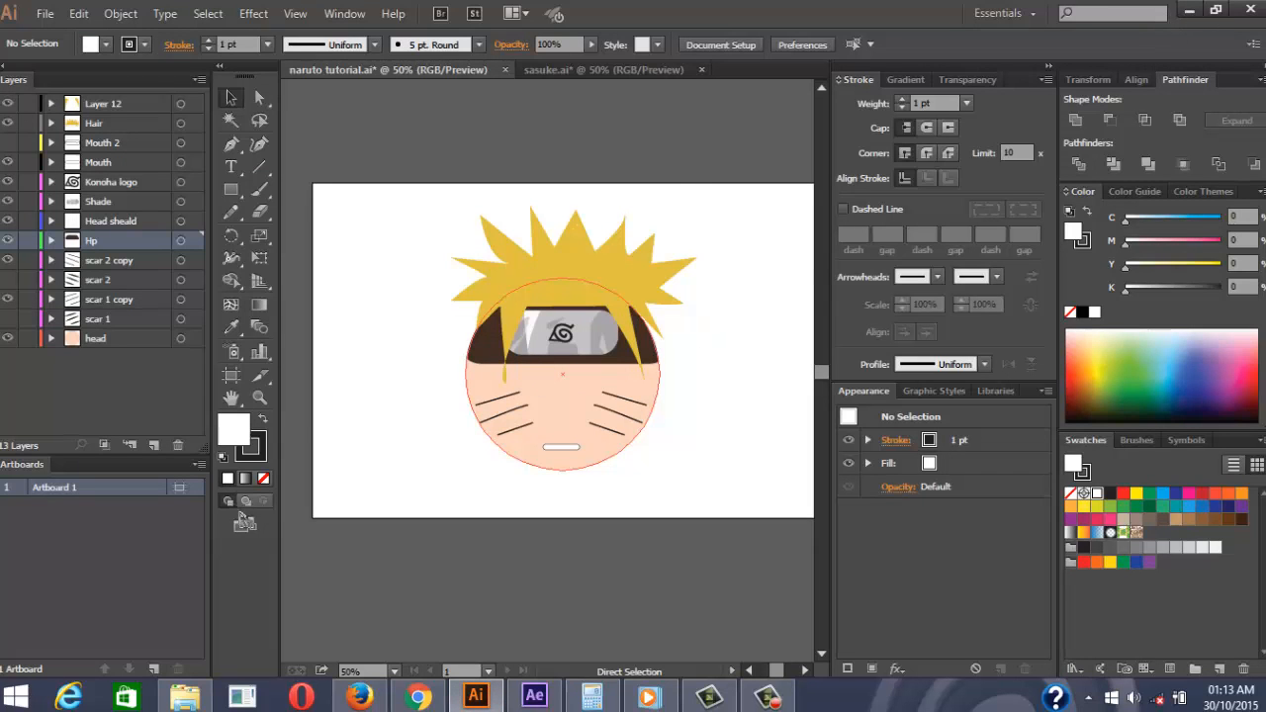
{"action": "left_click", "coordinate": [1190, 13]}
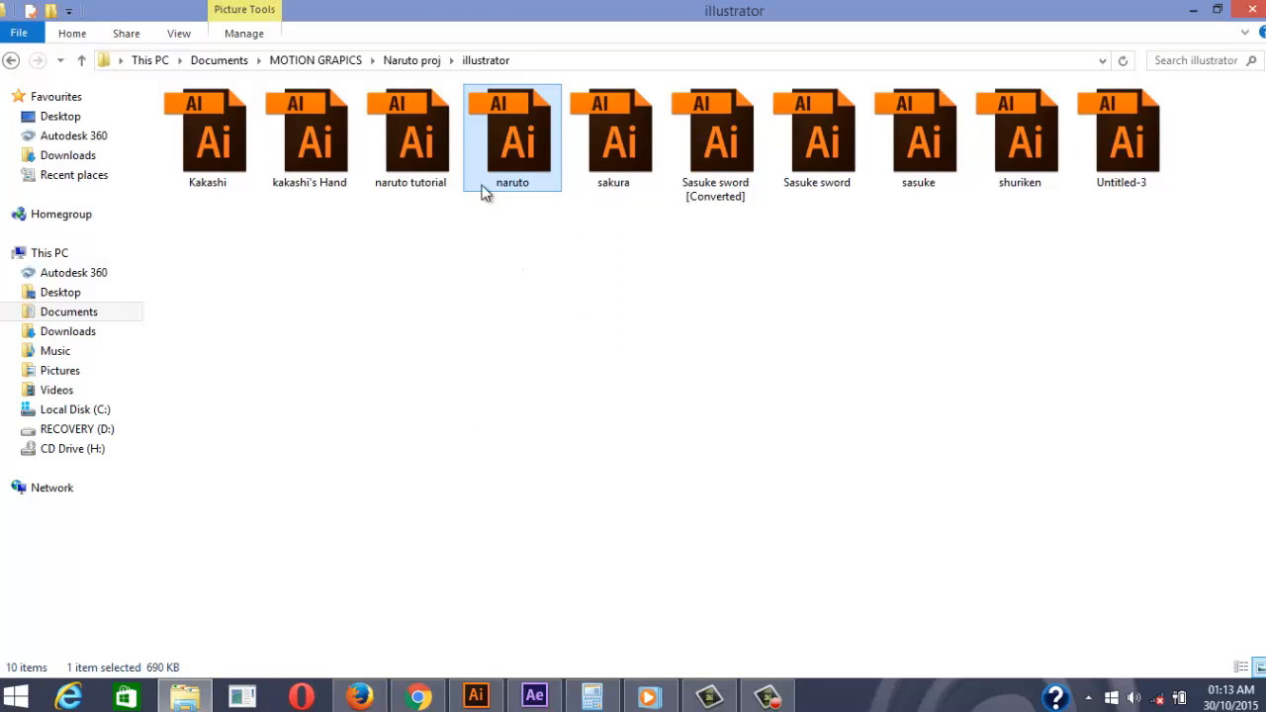
{"action": "left_click_drag", "start_coordinate": [484, 192], "coordinate": [129, 367]}
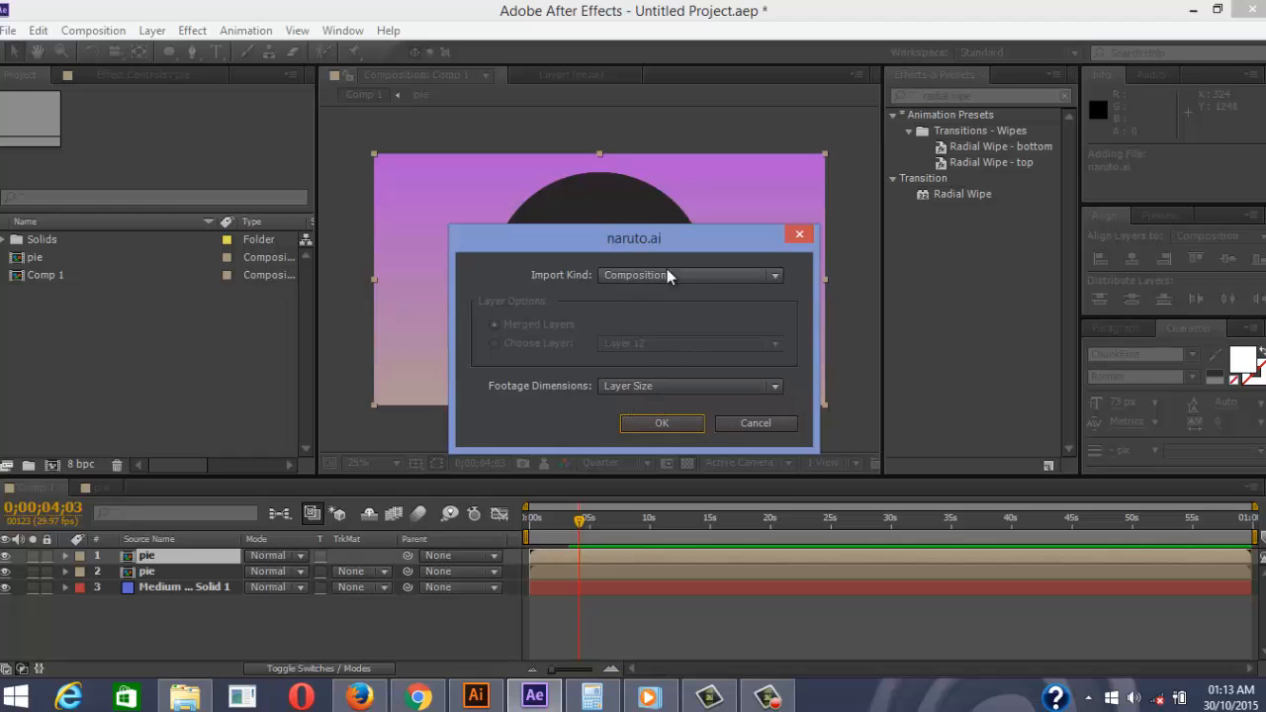
Import naruto.ai as a Composition with Layer Size footage dimensions
{"action": "left_click", "coordinate": [656, 277]}
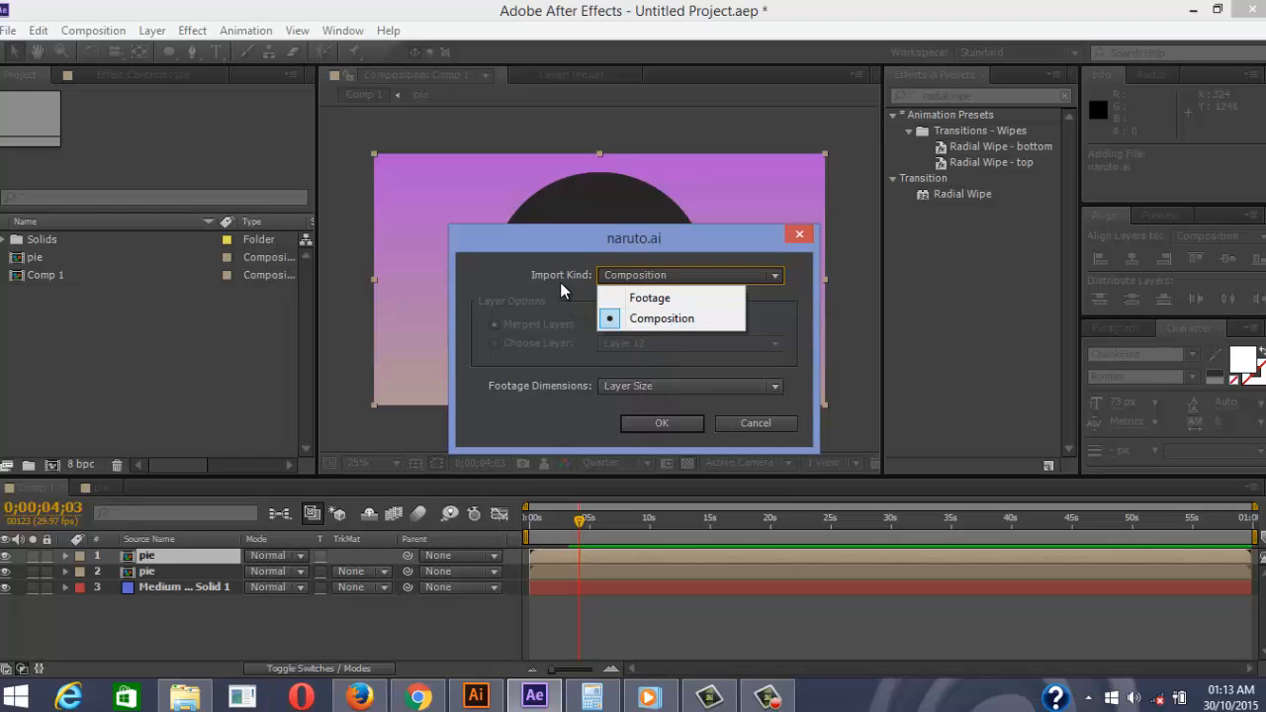
{"action": "left_click", "coordinate": [662, 319]}
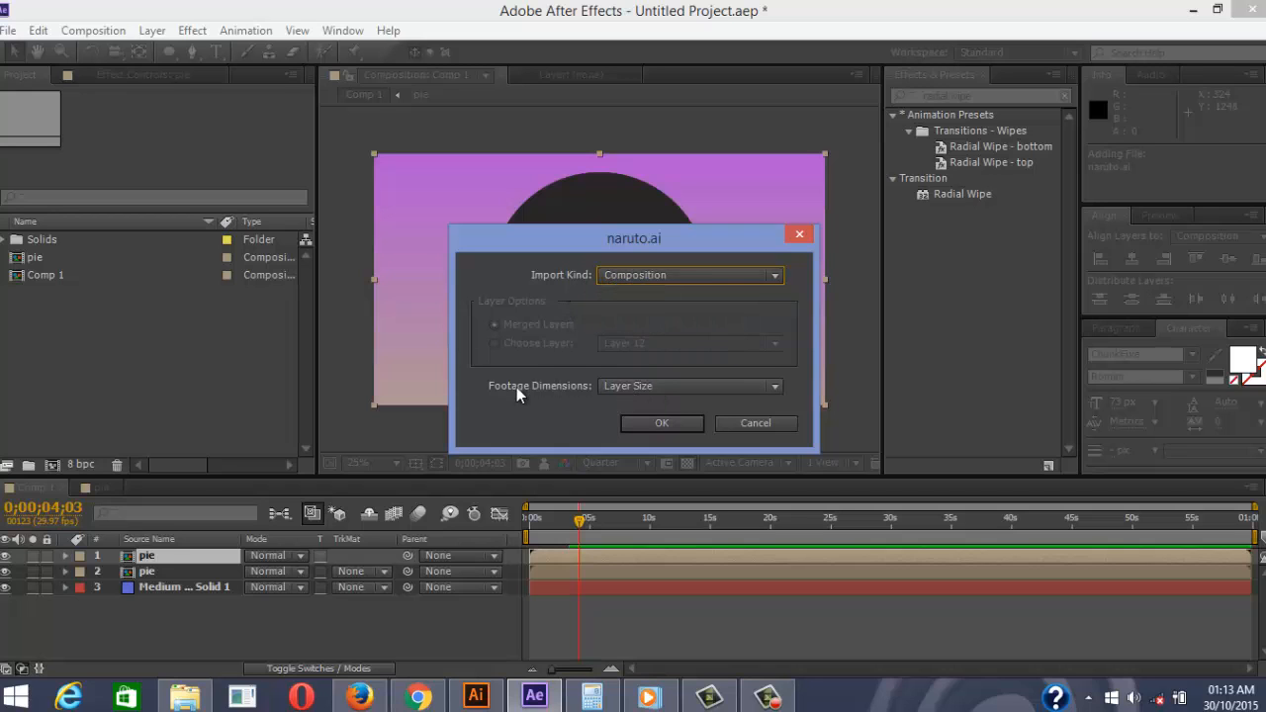
{"action": "left_click", "coordinate": [659, 388]}
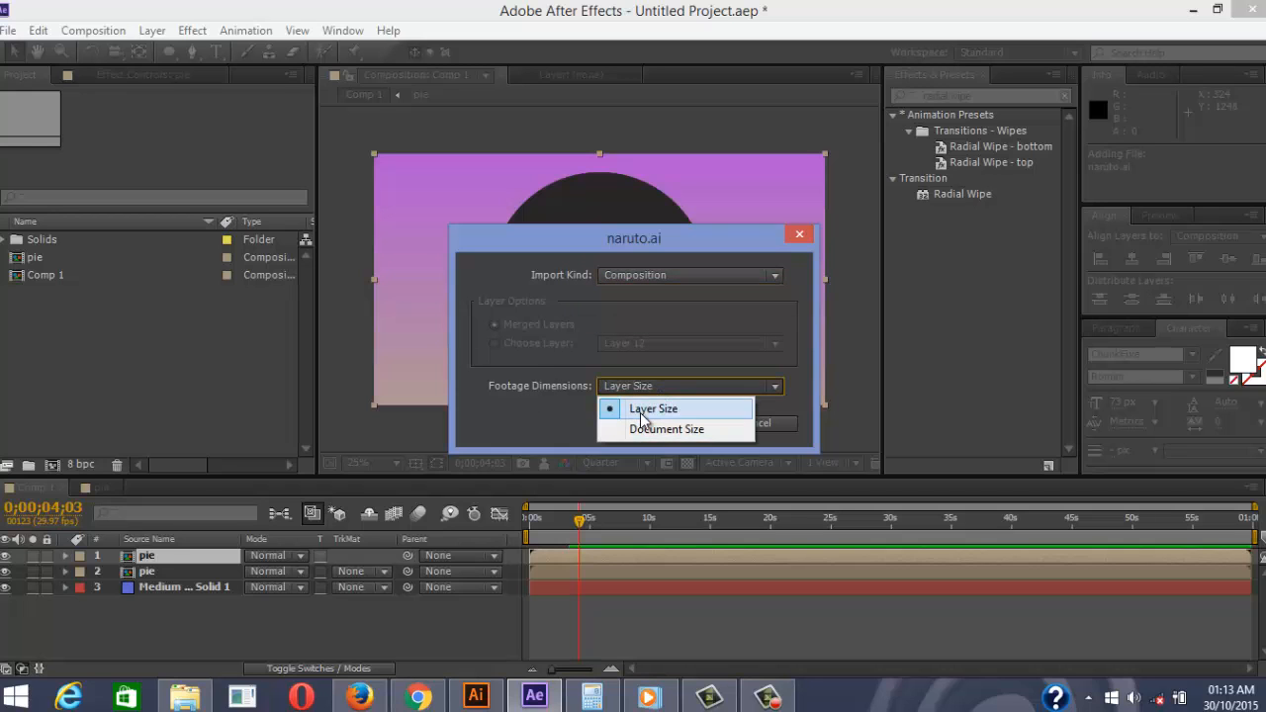
{"action": "left_click", "coordinate": [640, 413]}
{"action": "left_click", "coordinate": [661, 424]}
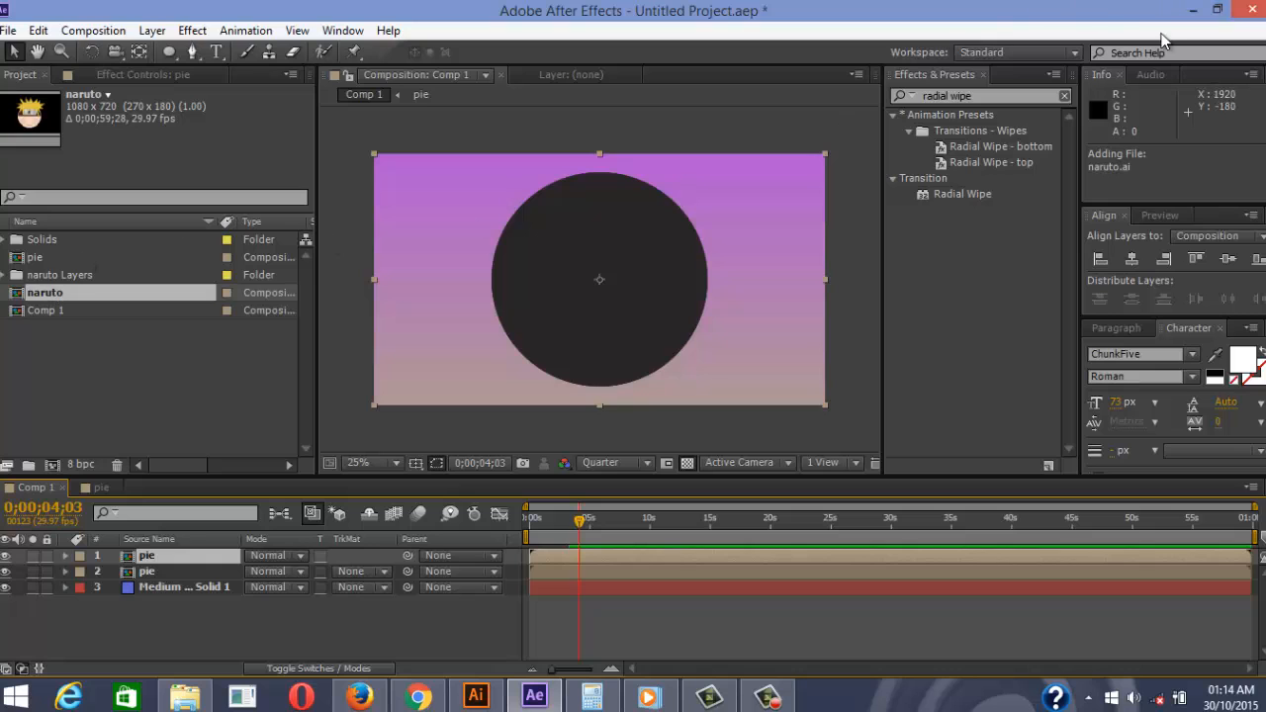
{"action": "left_click", "coordinate": [1193, 10]}
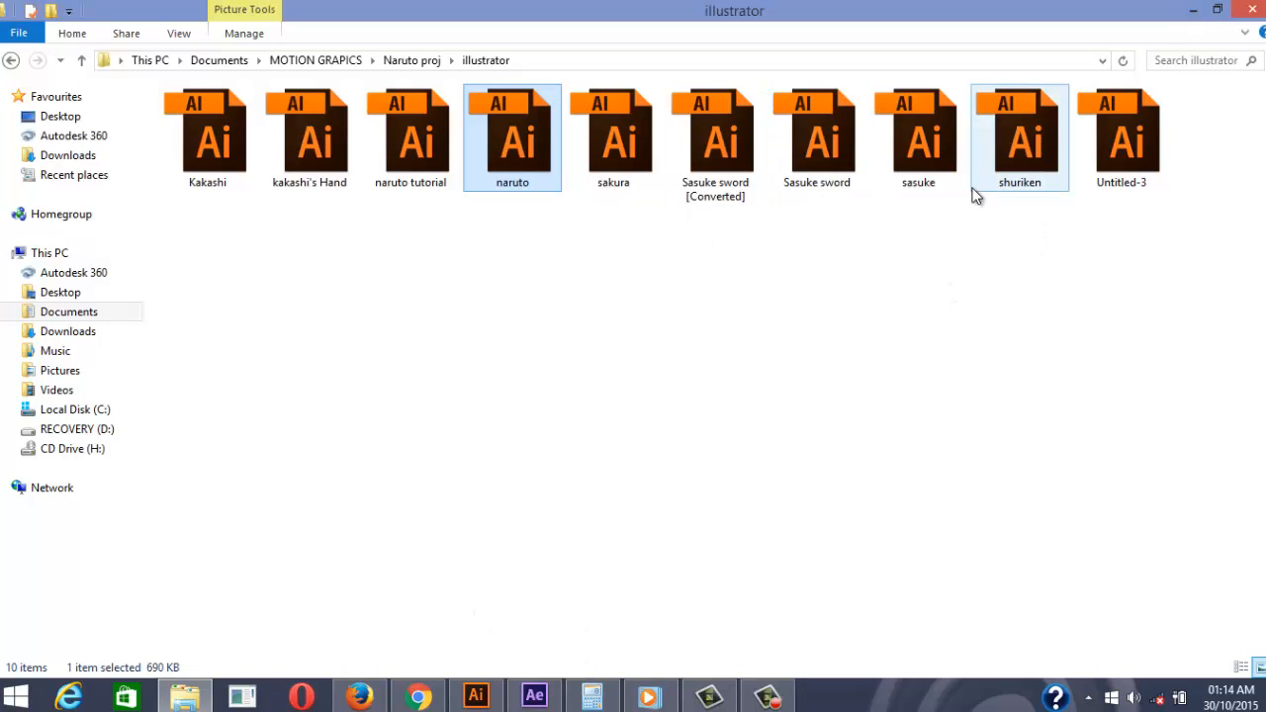
Drag sasuke.ai from the illustrator folder onto After Effects to import it
{"action": "left_click_drag", "start_coordinate": [927, 136], "coordinate": [592, 633]}
{"action": "left_click", "coordinate": [475, 696]}
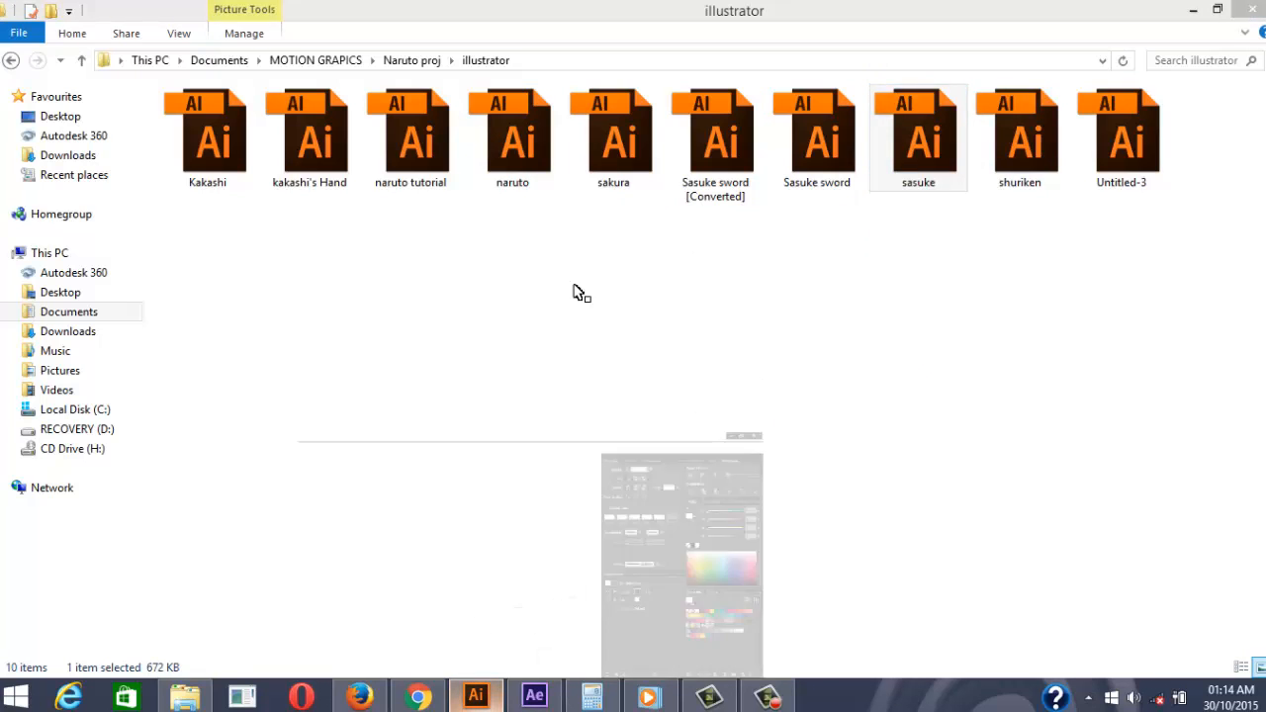
{"action": "left_click", "coordinate": [621, 68]}
{"action": "key", "text": "a"}
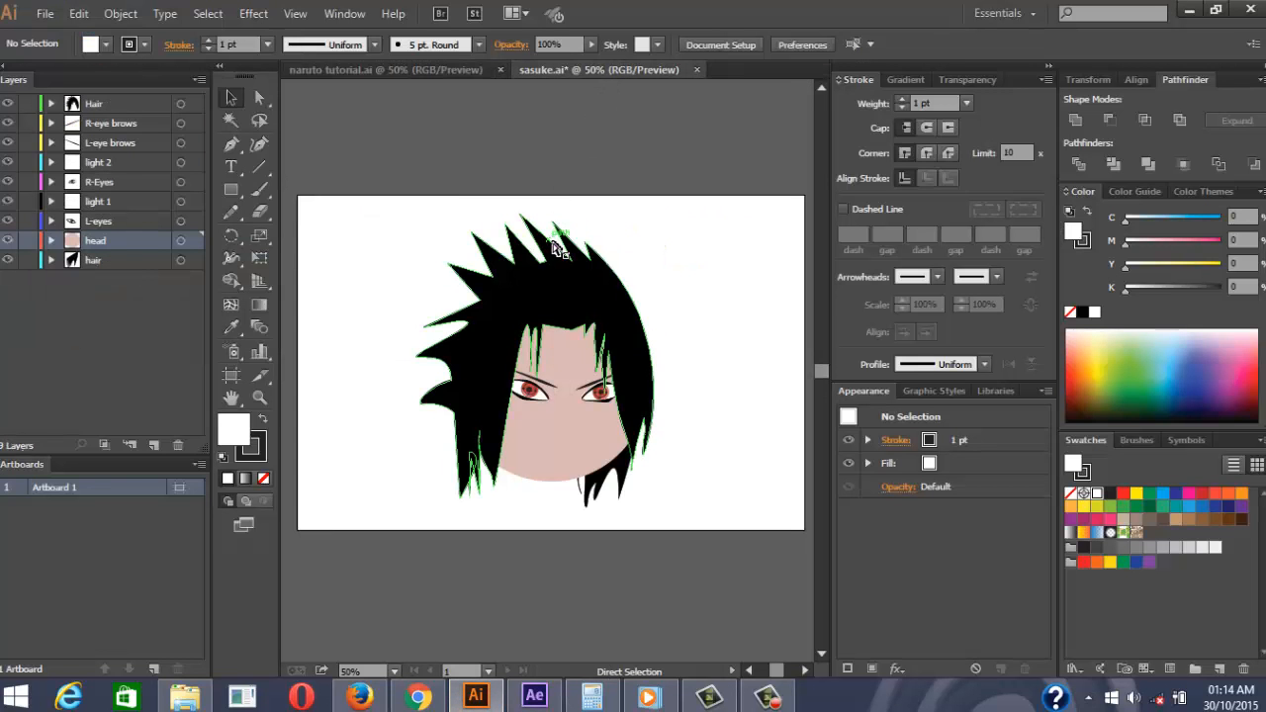
{"action": "left_click", "coordinate": [1193, 9]}
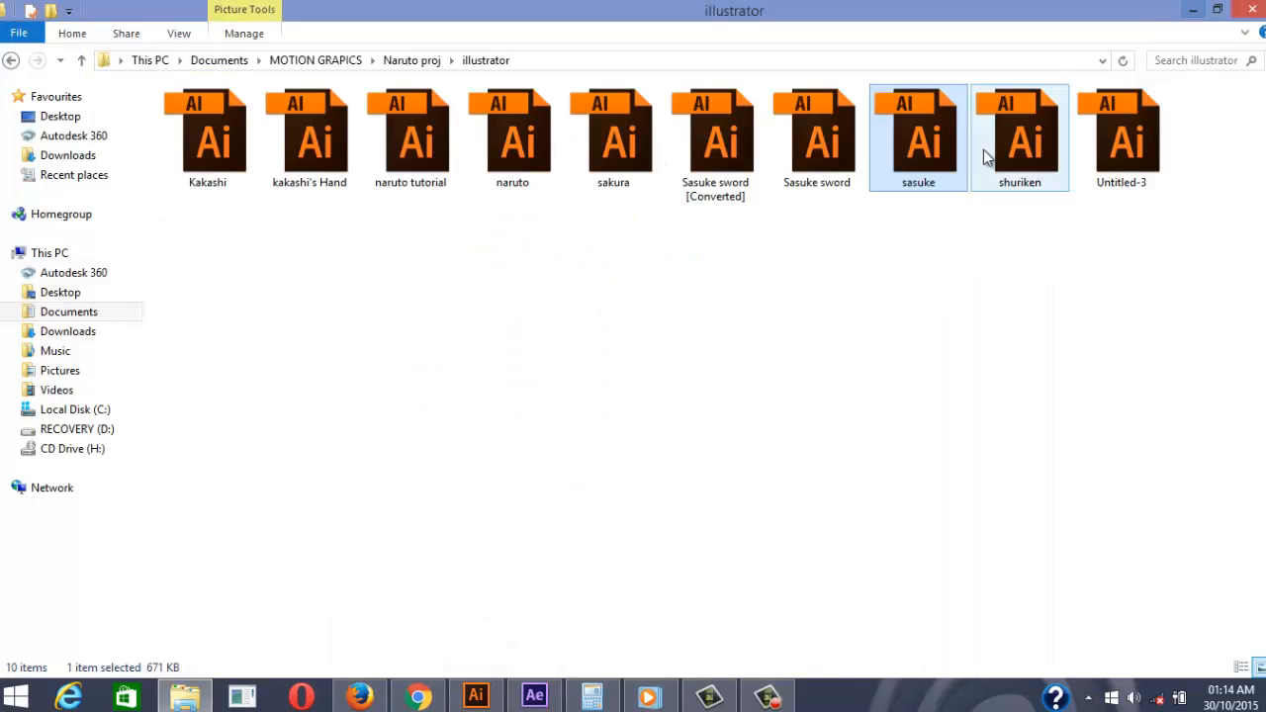
{"action": "left_click_drag", "start_coordinate": [923, 146], "coordinate": [104, 376]}
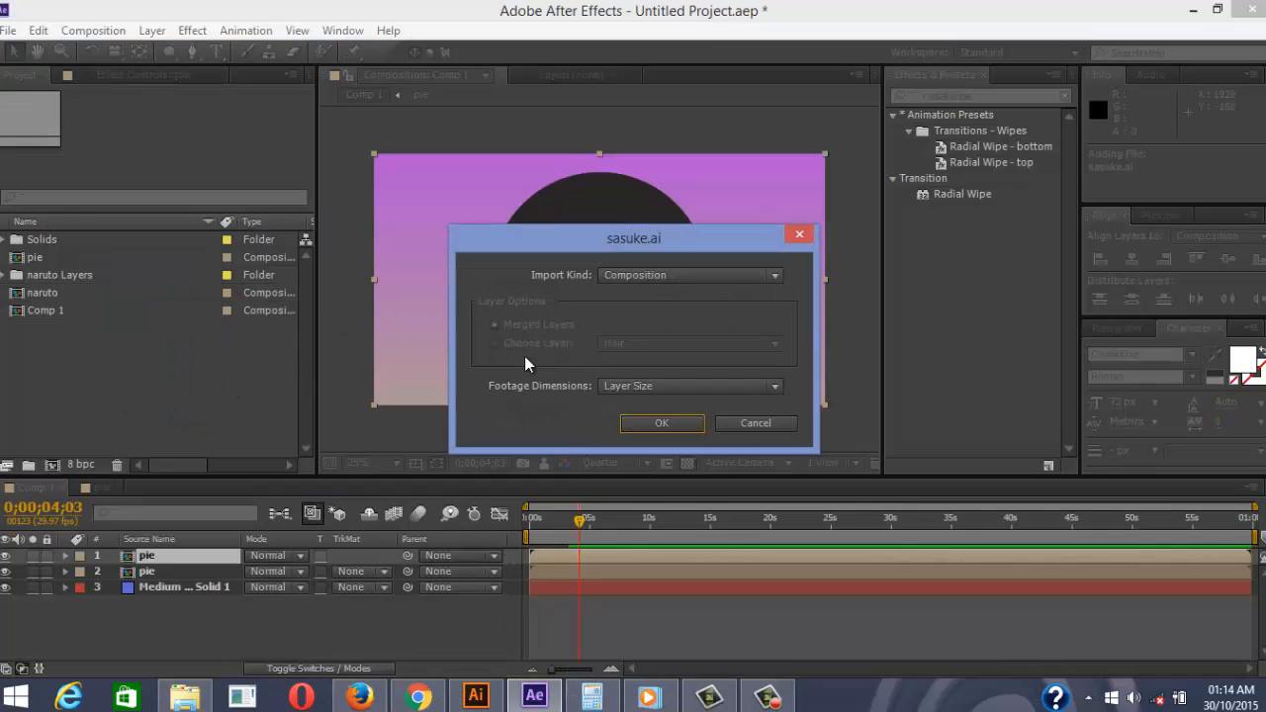
Confirm importing sasuke.ai as a composition and return to After Effects
{"action": "left_click", "coordinate": [617, 423]}
{"action": "left_click", "coordinate": [1192, 10]}
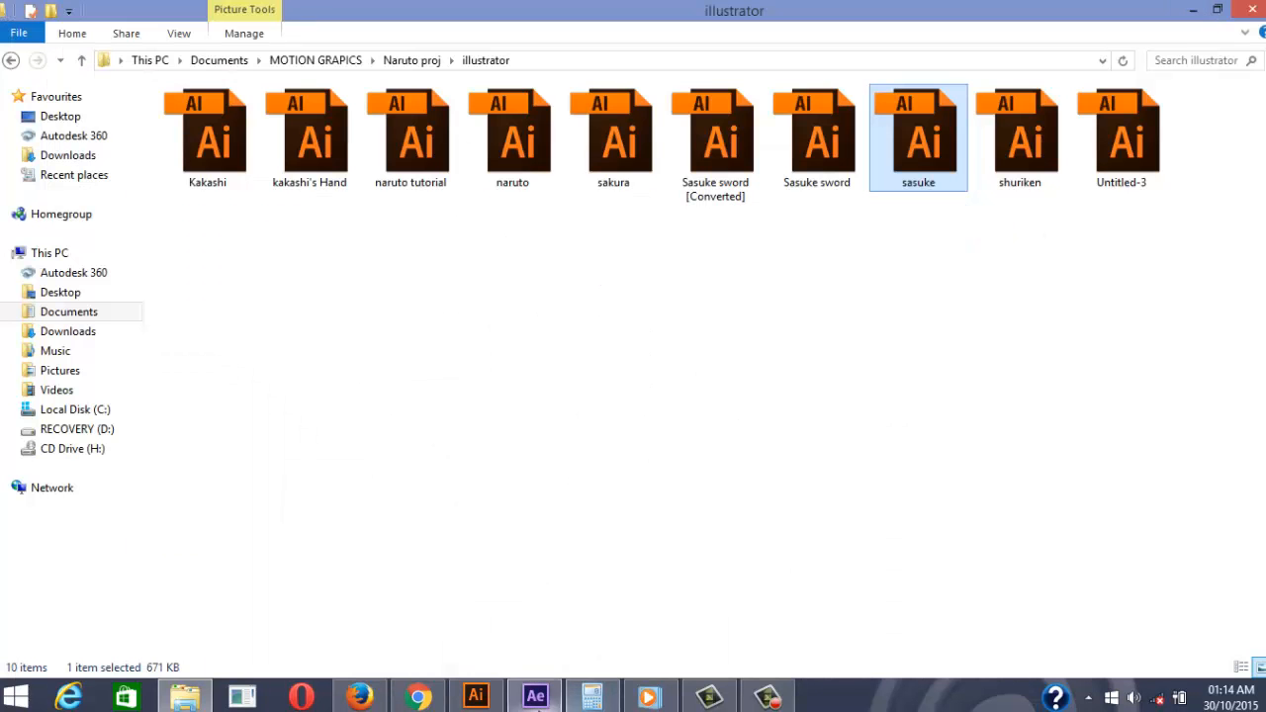
{"action": "left_click", "coordinate": [534, 696]}
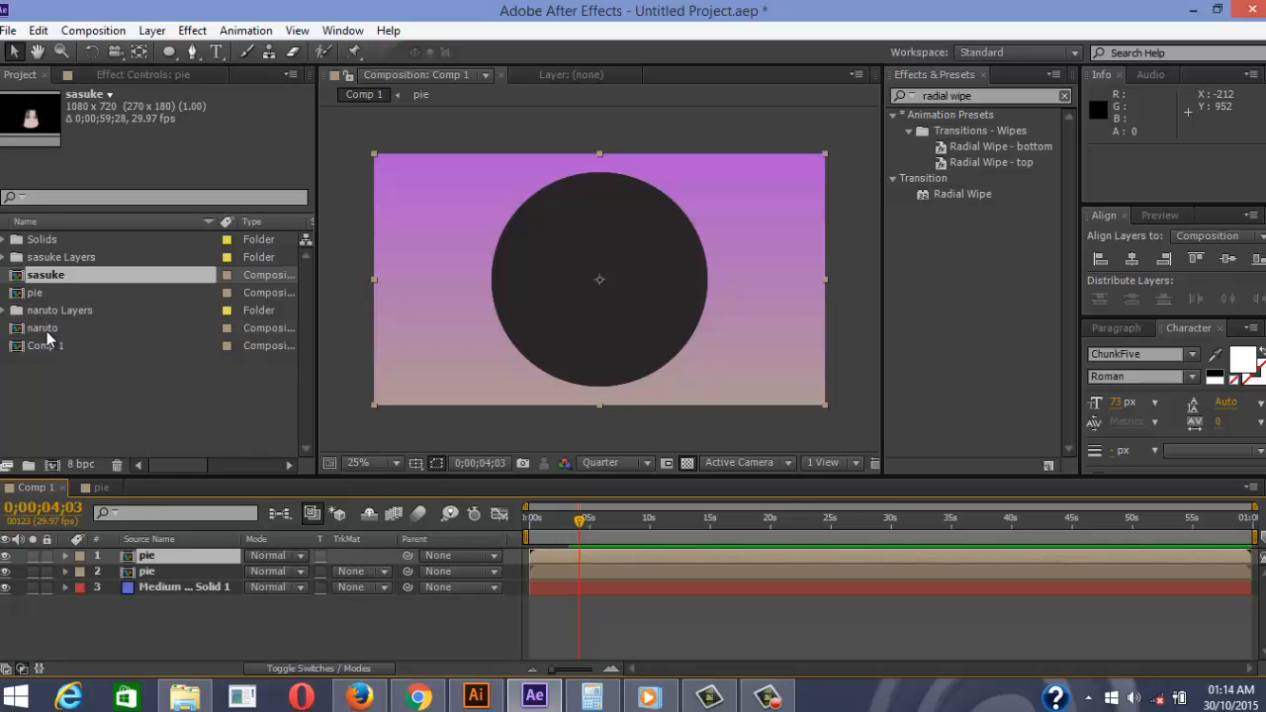
Place the naruto comp into Comp 1 above the pie layers and select both pie layers
{"action": "left_click_drag", "start_coordinate": [44, 330], "coordinate": [126, 560]}
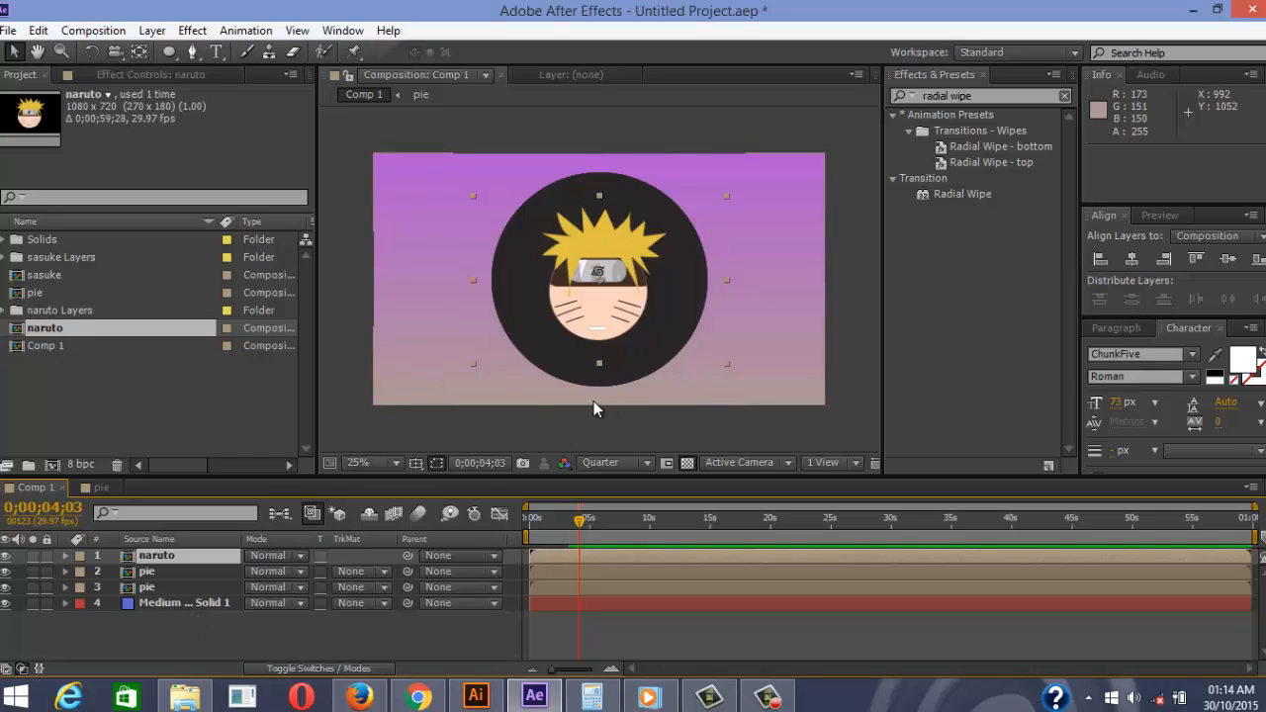
{"action": "left_click", "coordinate": [155, 584]}
{"action": "left_click", "coordinate": [151, 574], "text": "shift"}
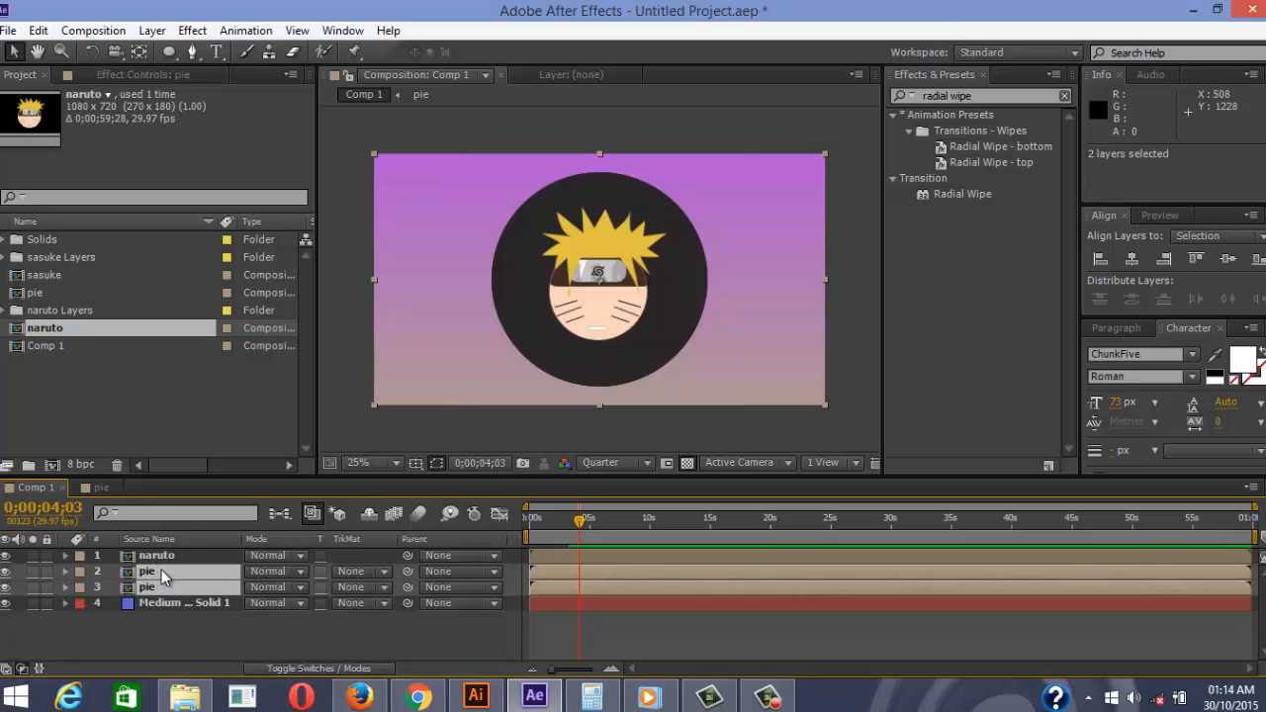
Cut both pie layers from Comp 1 and paste them above Layer 12 in the naruto comp
{"action": "key", "text": "Delete"}
{"action": "double_click", "coordinate": [160, 557]}
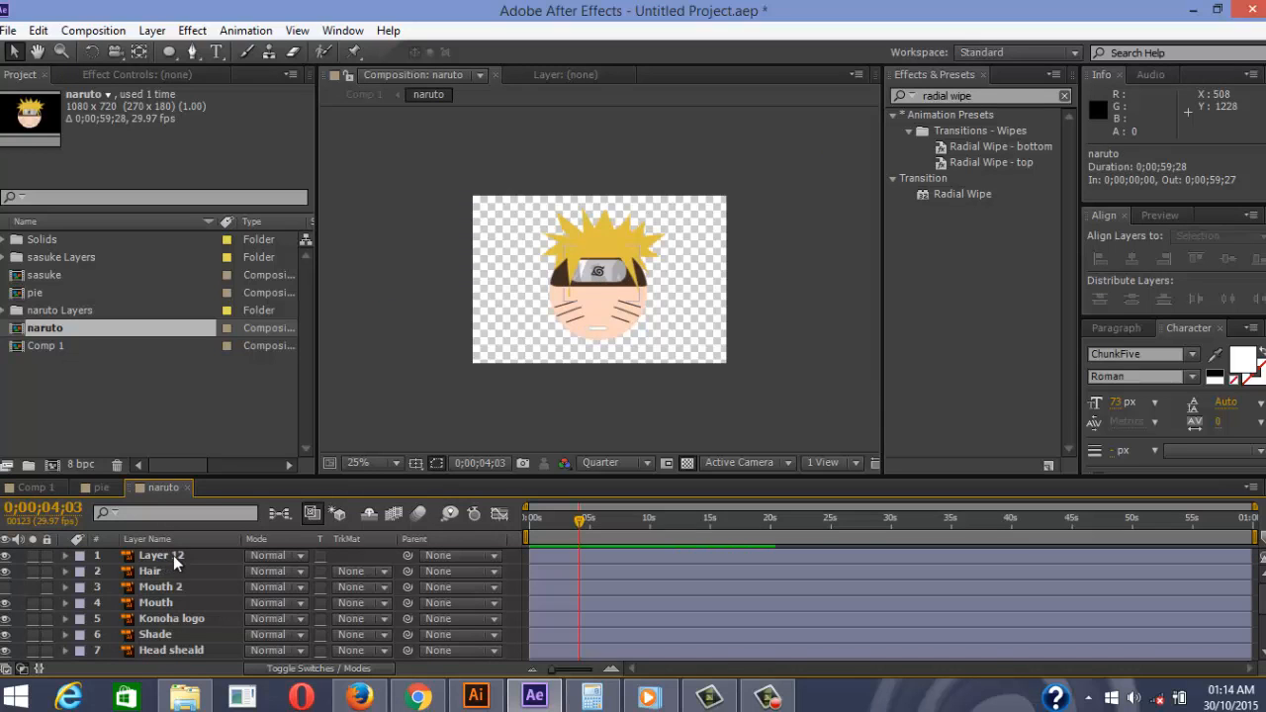
{"action": "left_click", "coordinate": [170, 556]}
{"action": "key", "text": "ctrl+v"}
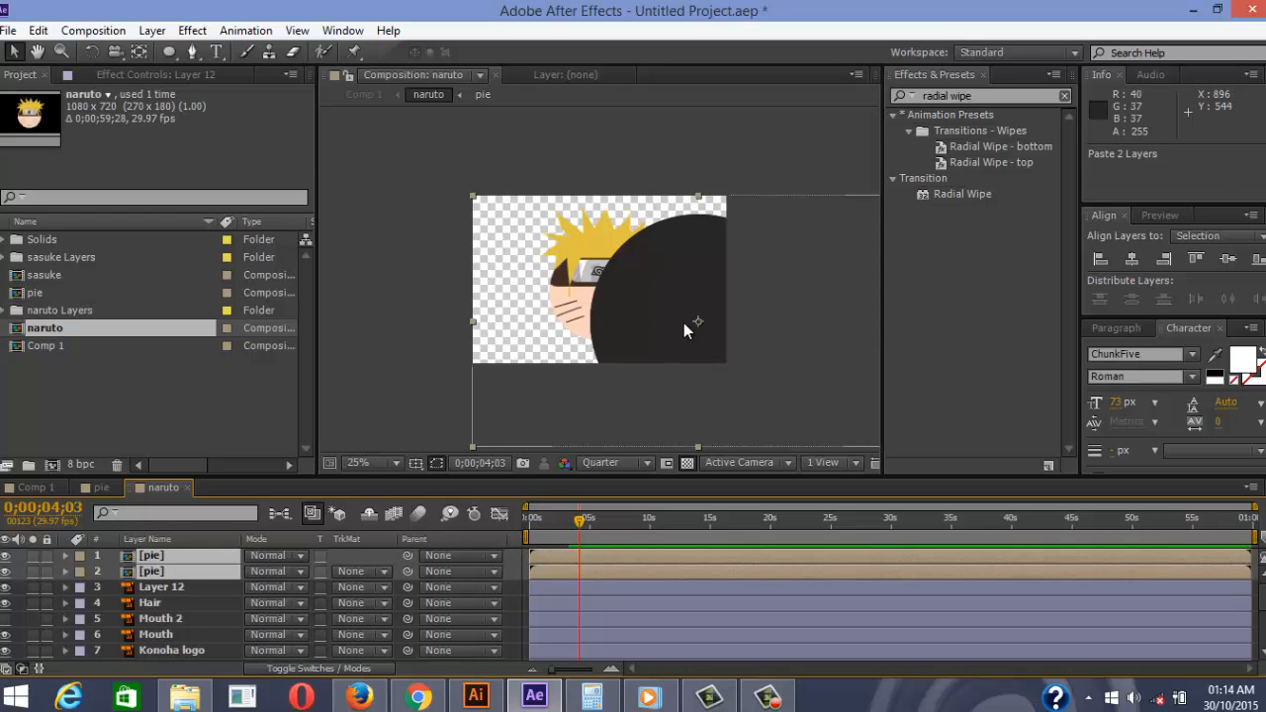
{"action": "key", "text": "minus"}
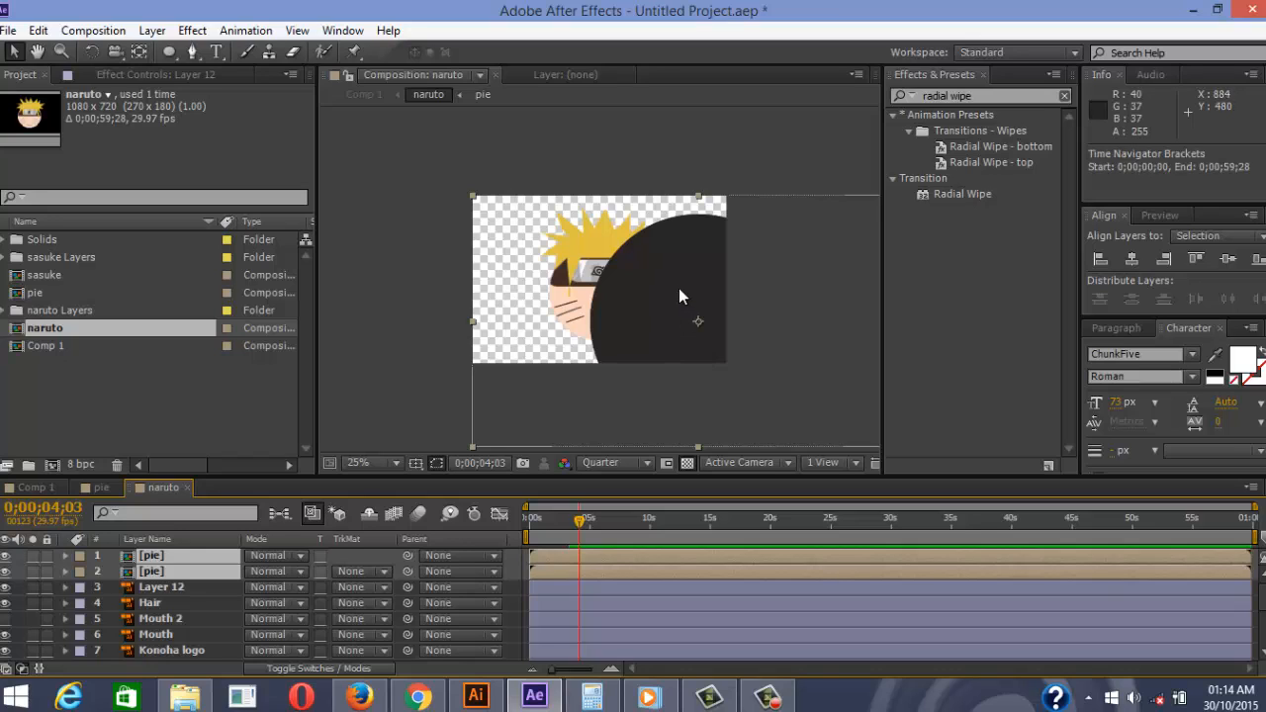
{"action": "key", "text": "comma"}
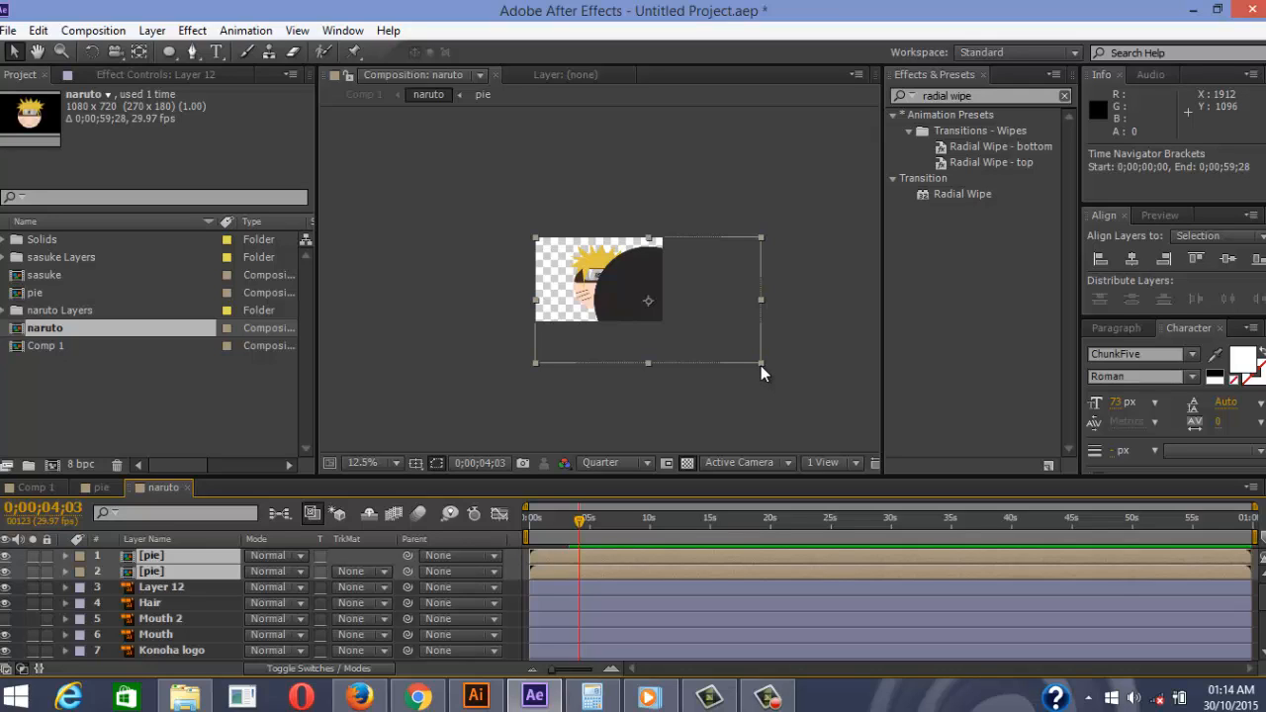
Scale and move the pie circle onto Naruto's face, nudging it into place with arrow keys
{"action": "left_click_drag", "start_coordinate": [761, 365], "coordinate": [680, 341]}
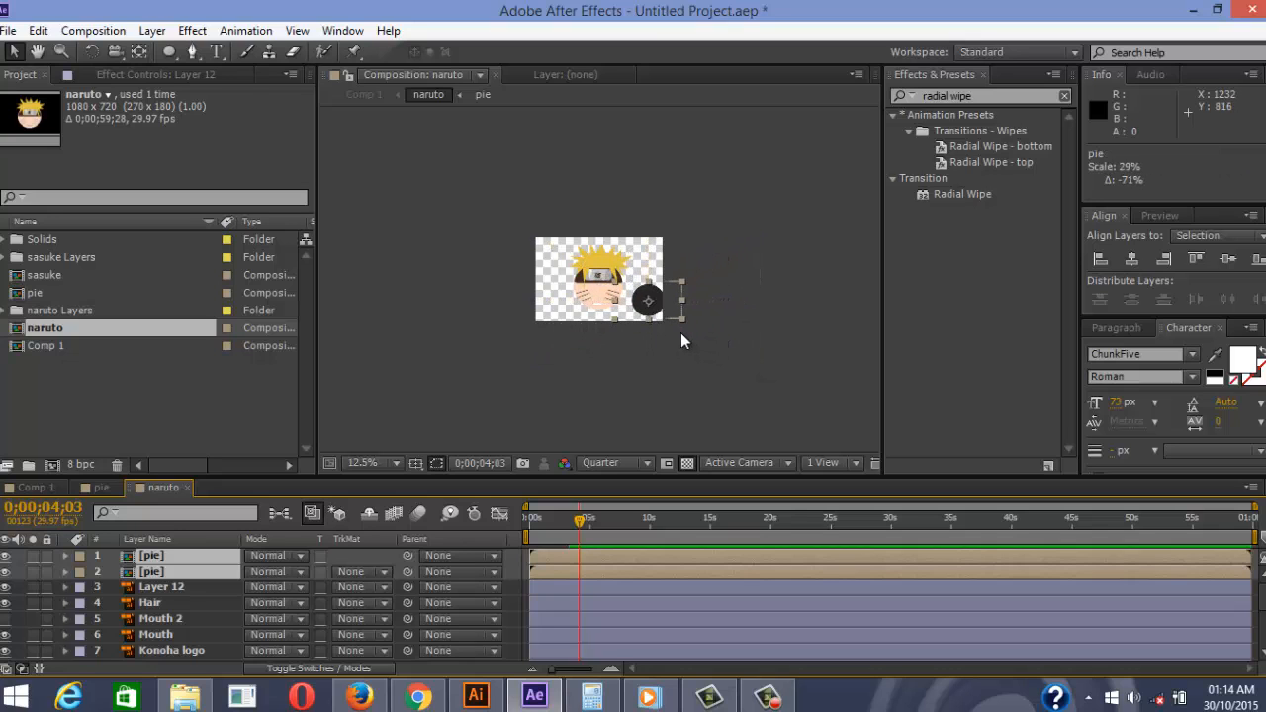
{"action": "scroll", "coordinate": [680, 332], "scroll_direction": "up", "scroll_amount": 4}
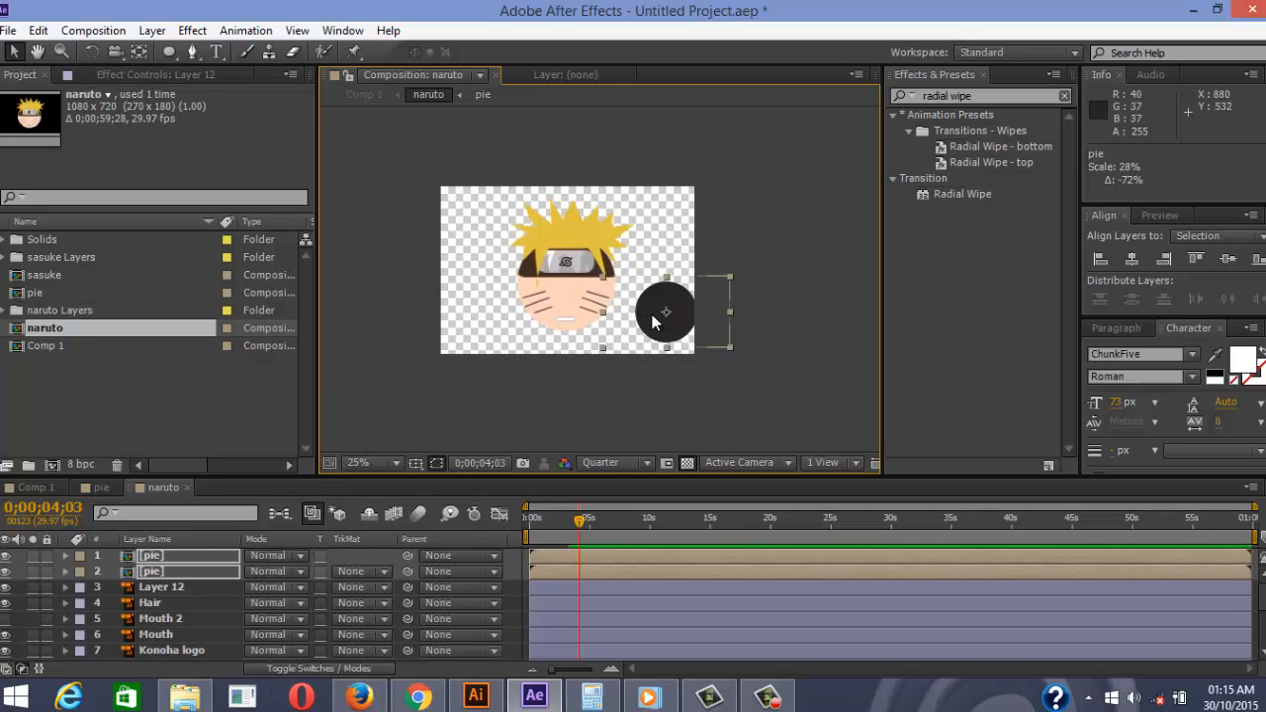
{"action": "left_click_drag", "start_coordinate": [659, 310], "coordinate": [463, 256]}
{"action": "left_click", "coordinate": [1137, 260]}
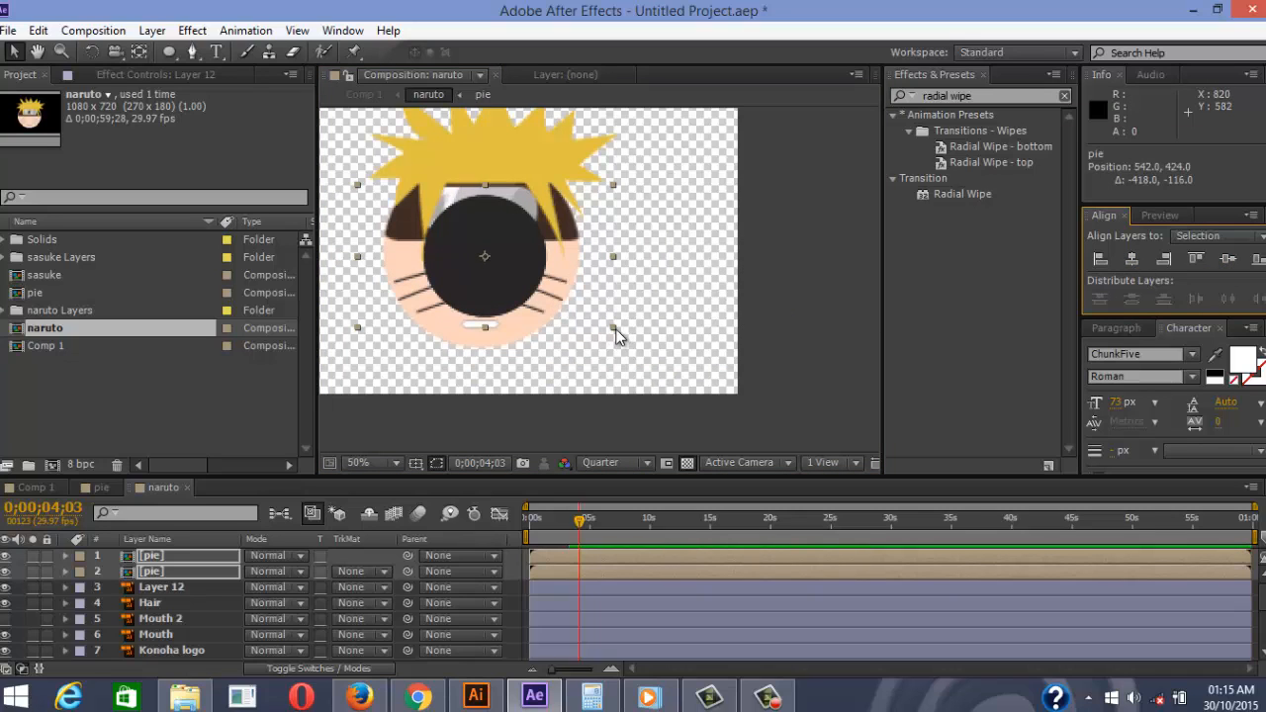
{"action": "left_click_drag", "start_coordinate": [616, 331], "coordinate": [692, 387]}
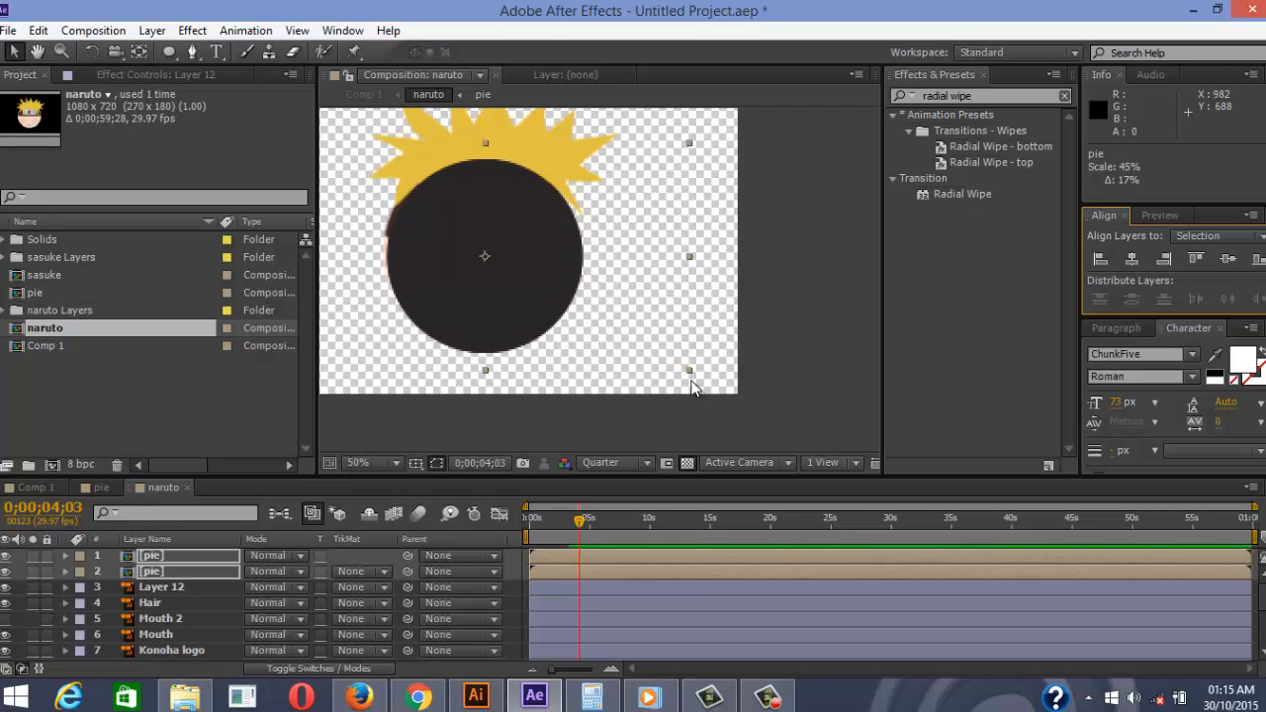
{"action": "key", "text": "shift+Left"}
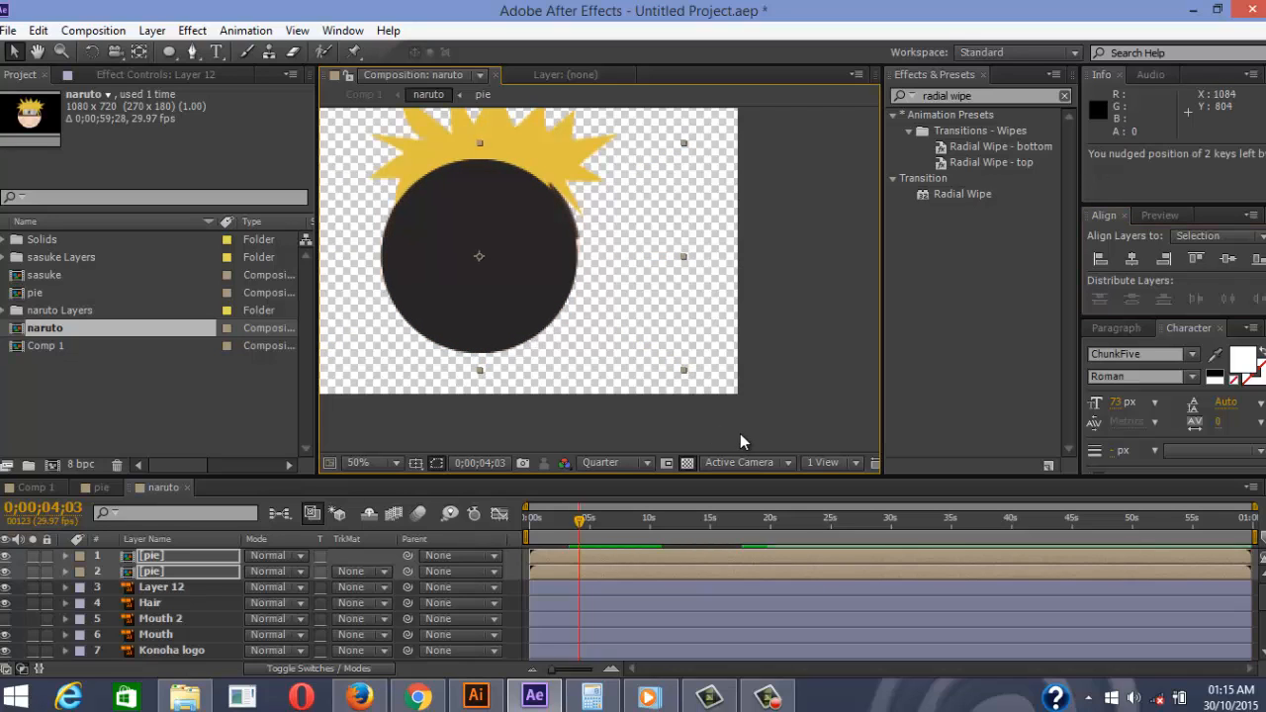
{"action": "key", "text": "Up"}
{"action": "key", "text": "Up"}
{"action": "key", "text": "Up"}
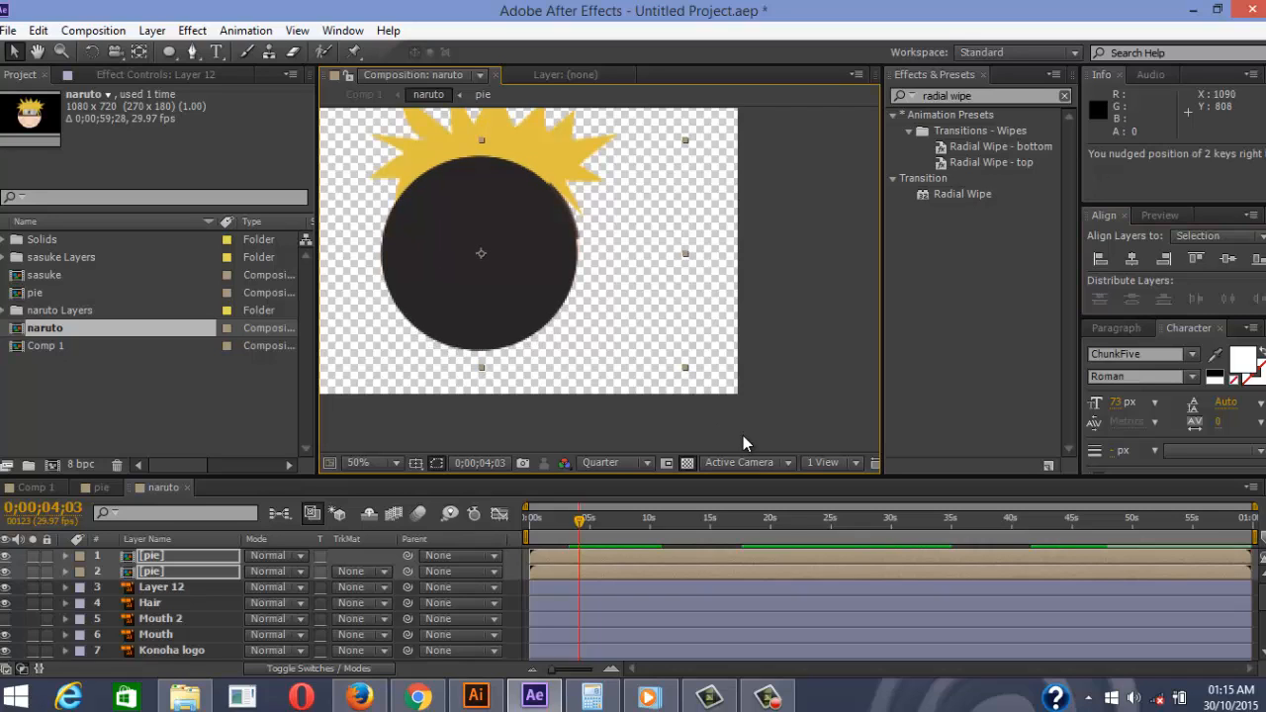
{"action": "key", "text": "Right"}
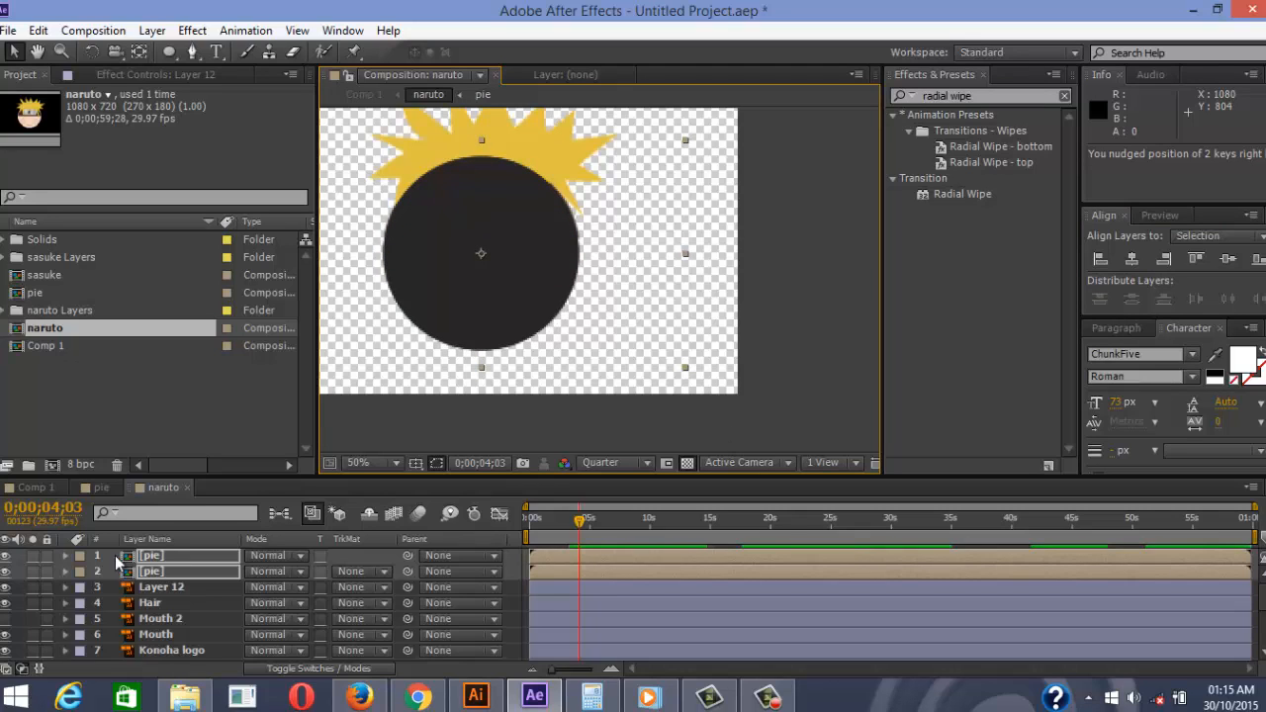
Toggle the pie layers' visibility to check the face coverage, then deselect them
{"action": "left_click_drag", "start_coordinate": [5, 555], "coordinate": [5, 576]}
{"action": "left_click", "coordinate": [7, 574]}
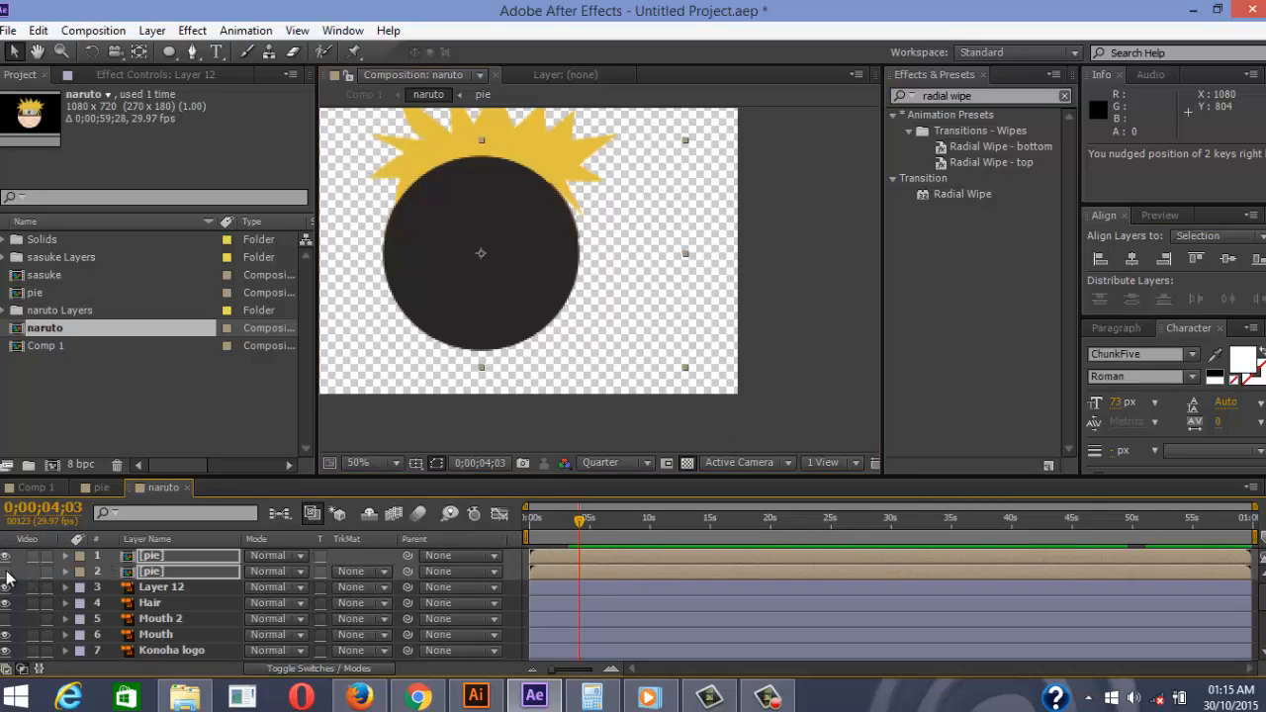
{"action": "left_click", "coordinate": [7, 574]}
{"action": "left_click", "coordinate": [7, 573]}
{"action": "left_click", "coordinate": [7, 574]}
{"action": "left_click", "coordinate": [7, 574]}
{"action": "left_click", "coordinate": [7, 573]}
{"action": "left_click", "coordinate": [7, 574]}
{"action": "left_click", "coordinate": [7, 573]}
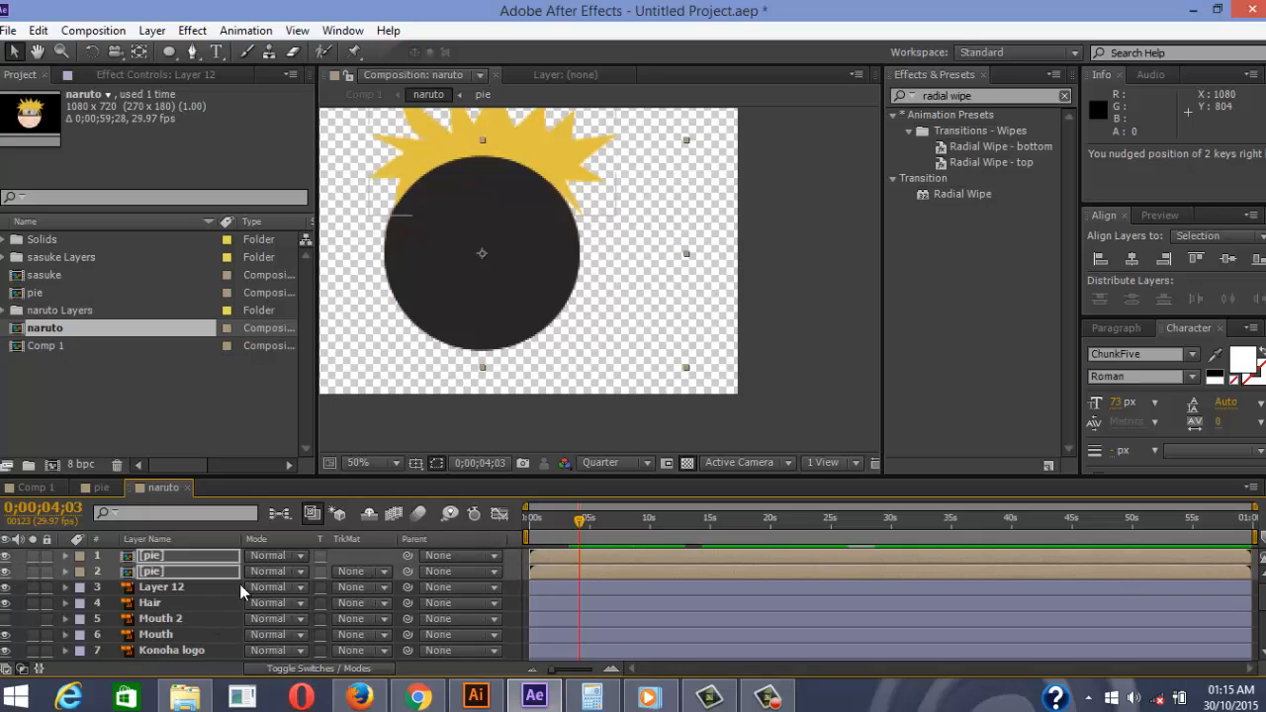
{"action": "left_click", "coordinate": [363, 561]}
{"action": "scroll", "coordinate": [504, 274], "scroll_direction": "down", "scroll_amount": 2}
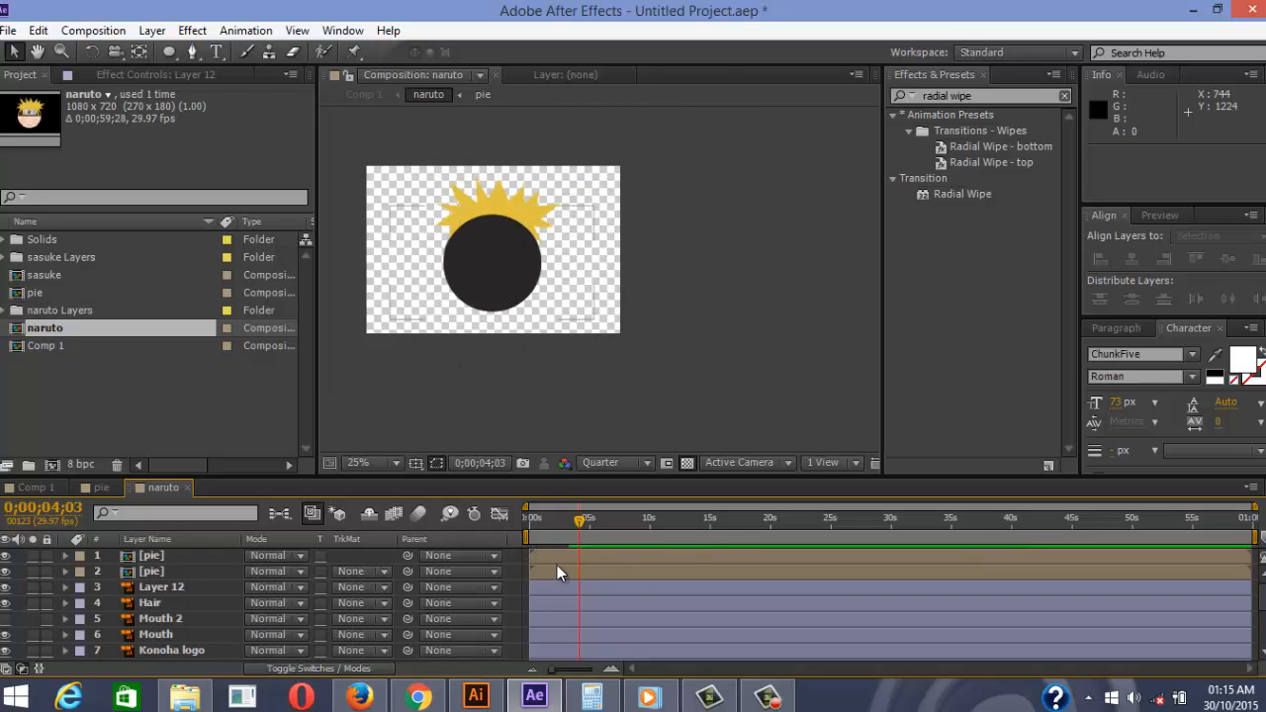
Select Layer 2 through Layer 12 and shift them to start at 0;00;06;05
{"action": "scroll", "coordinate": [554, 584], "scroll_direction": "down", "scroll_amount": 2}
{"action": "left_click_drag", "start_coordinate": [577, 522], "coordinate": [503, 519]}
{"action": "scroll", "coordinate": [438, 565], "scroll_direction": "down", "scroll_amount": 1}
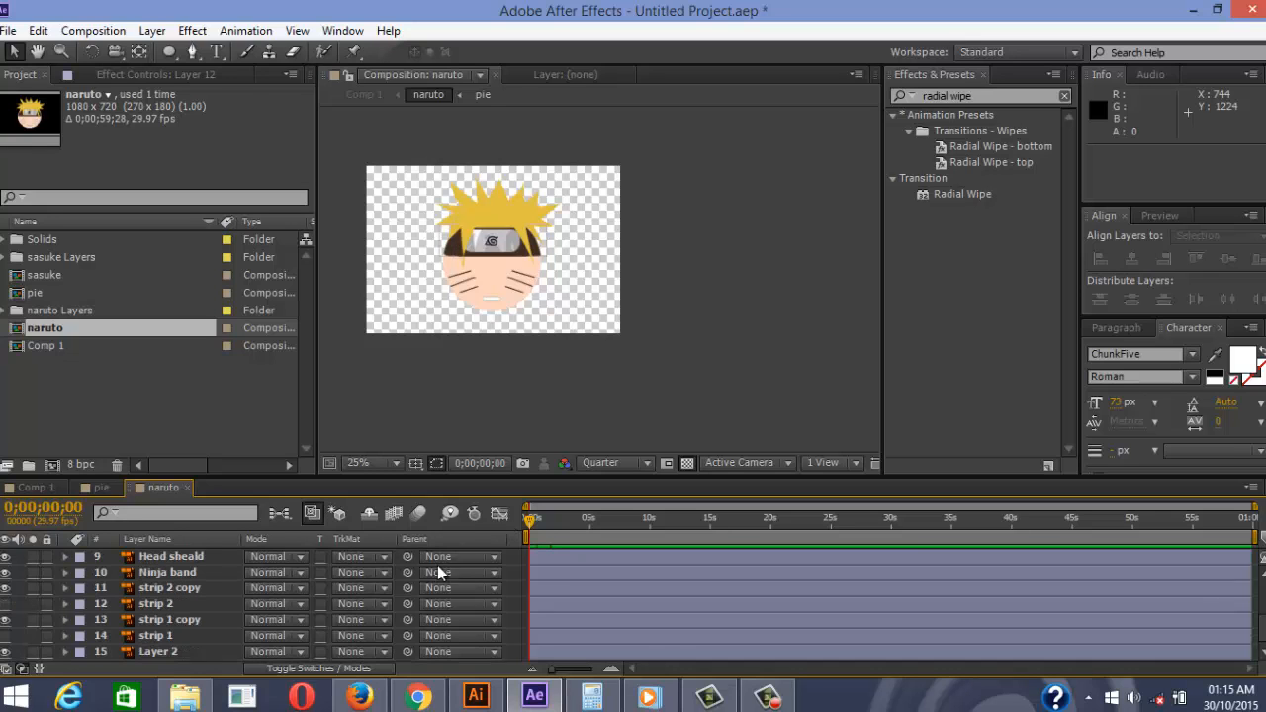
{"action": "left_click", "coordinate": [564, 651]}
{"action": "scroll", "coordinate": [569, 628], "scroll_direction": "up", "scroll_amount": 4}
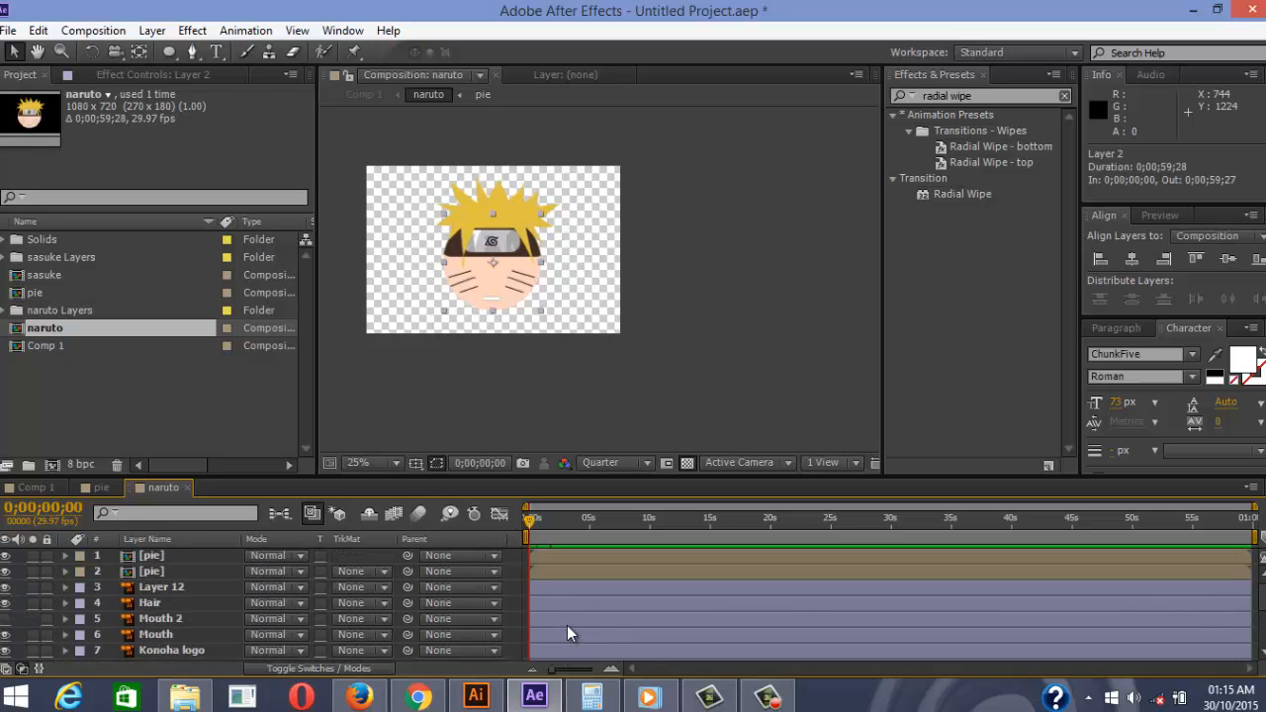
{"action": "left_click", "coordinate": [549, 586], "text": "shift"}
{"action": "left_click_drag", "start_coordinate": [549, 587], "coordinate": [620, 605]}
Scrub the timeline to check when the artwork appears, then select the strip 1 layer
{"action": "scroll", "coordinate": [145, 591], "scroll_direction": "down", "scroll_amount": 3}
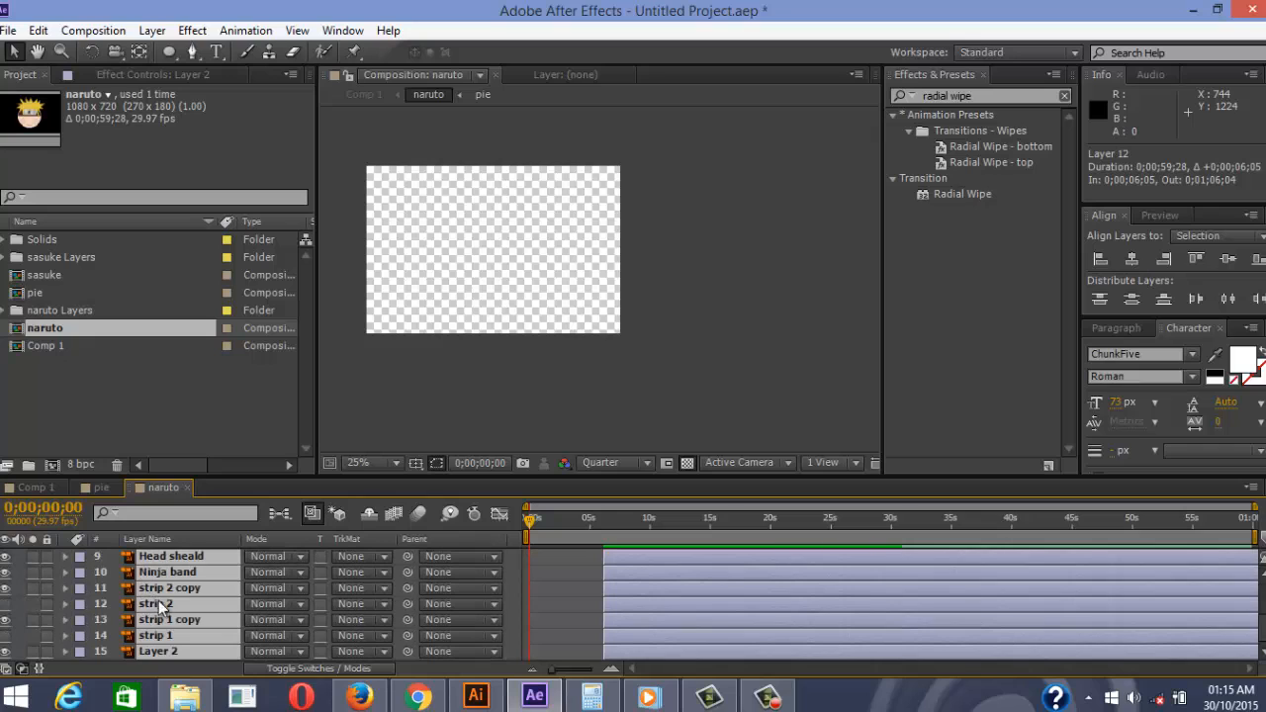
{"action": "left_click", "coordinate": [560, 629]}
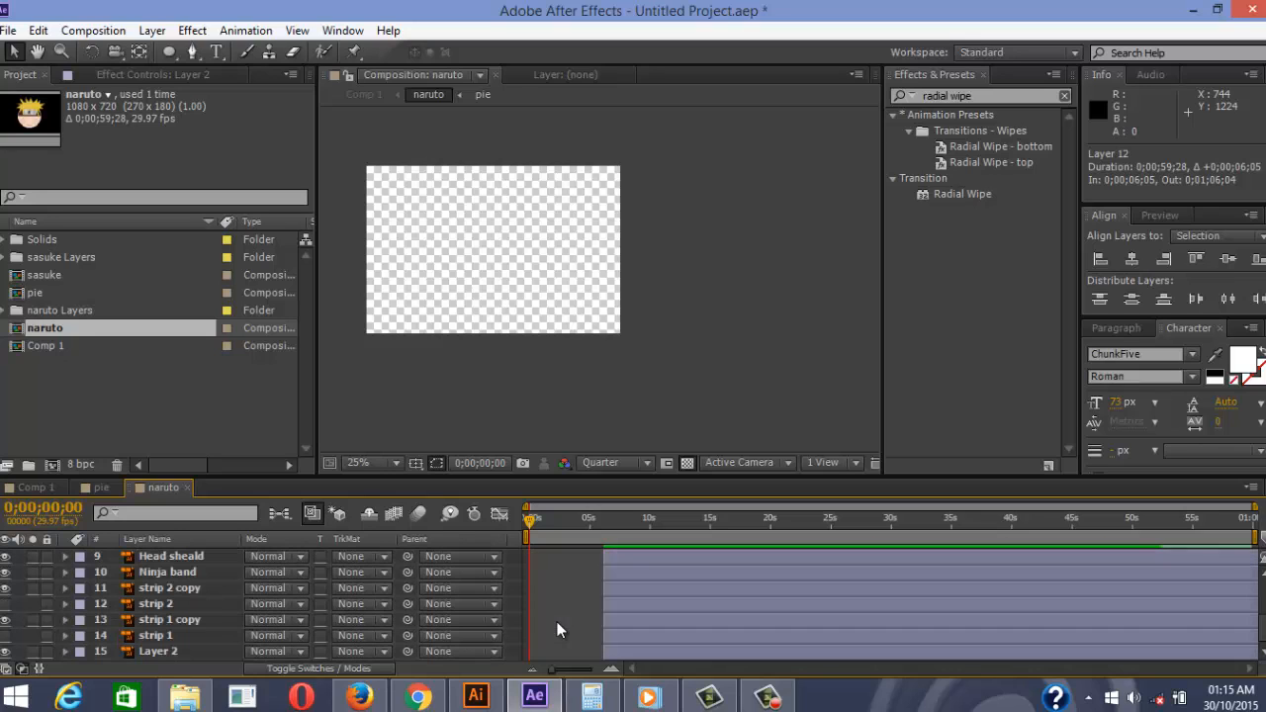
{"action": "left_click", "coordinate": [159, 652]}
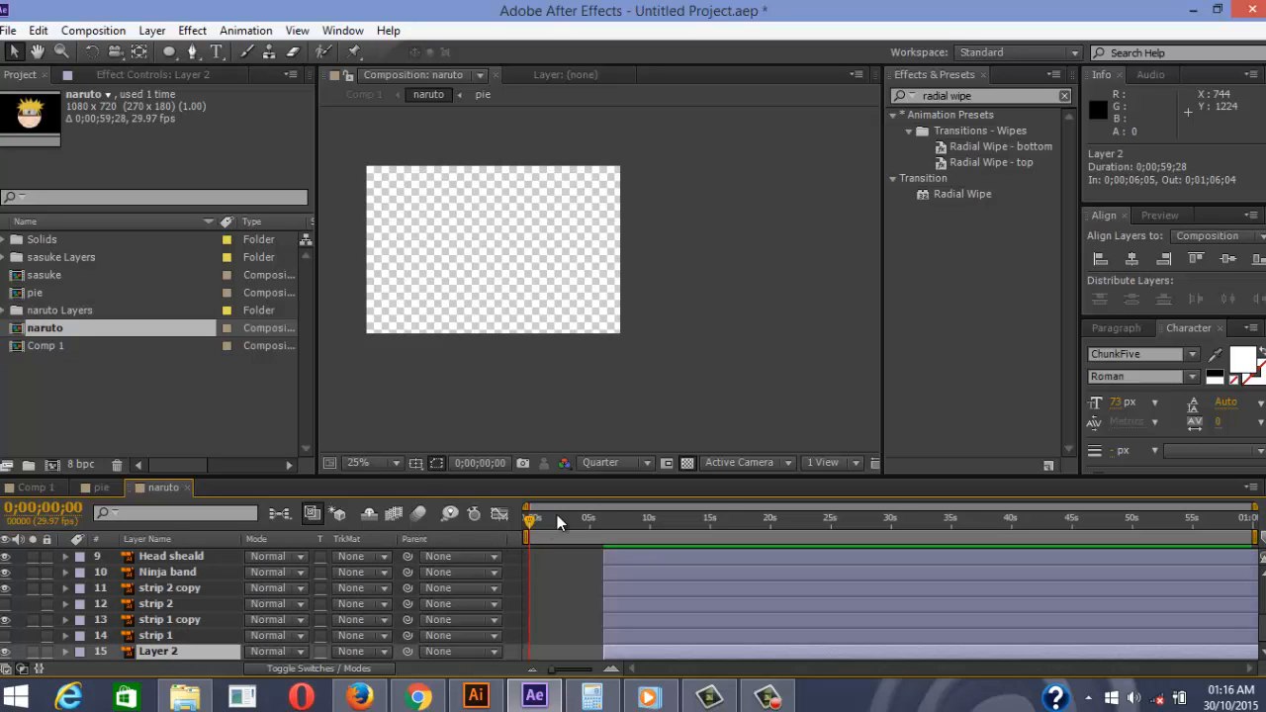
{"action": "left_click_drag", "start_coordinate": [541, 535], "coordinate": [439, 538]}
{"action": "left_click", "coordinate": [177, 638]}
Rename strip 1, strip 1 copy and strip 2 to scar 1, scar 1 copy and scar 2
{"action": "key", "text": "Return"}
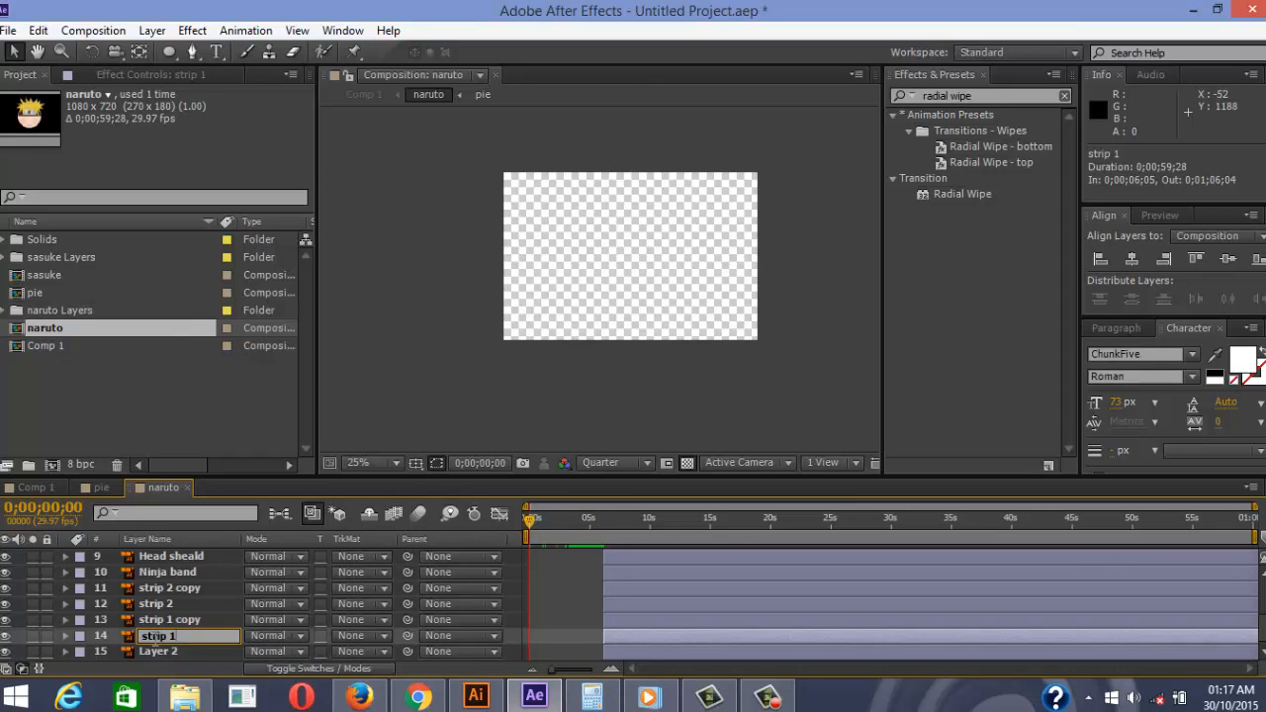
{"action": "key", "text": "BackSpace"}
{"action": "key", "text": "BackSpace"}
{"action": "key", "text": "BackSpace"}
{"action": "type", "text": "car"}
{"action": "key", "text": "Return"}
{"action": "left_click", "coordinate": [150, 621]}
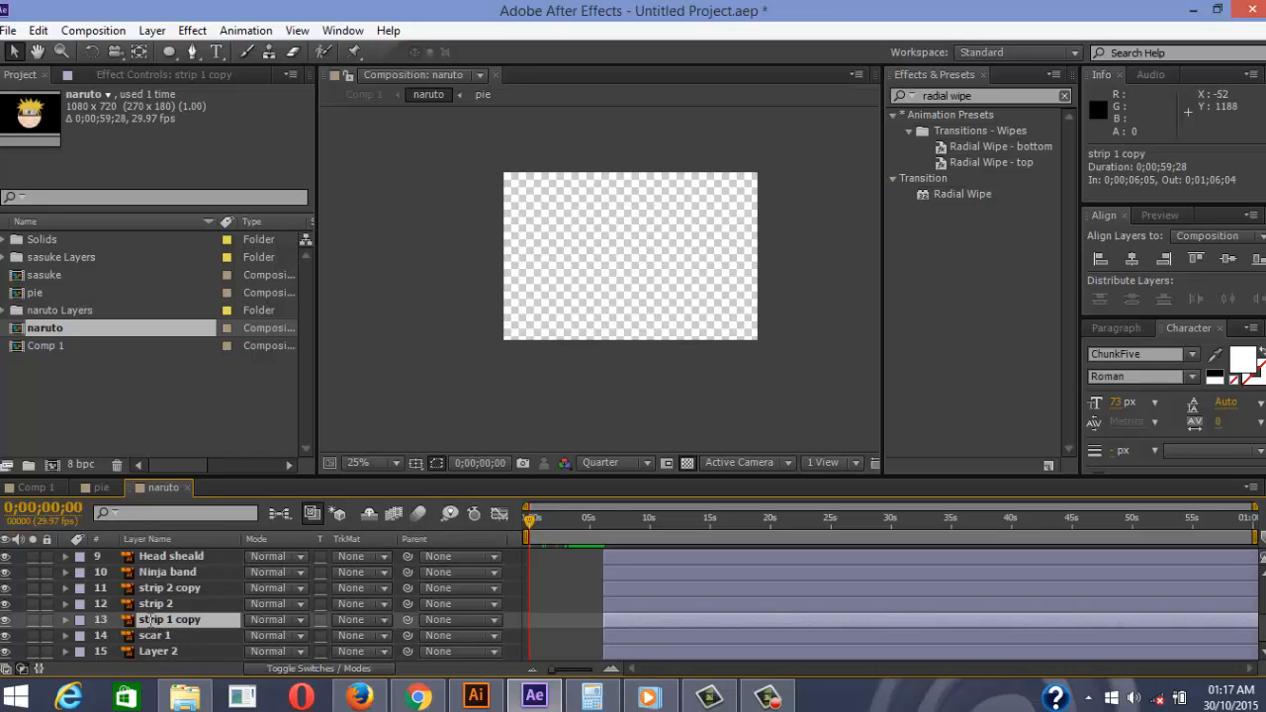
{"action": "key", "text": "Return"}
{"action": "key", "text": "Left"}
{"action": "key", "text": "Left"}
{"action": "key", "text": "Left"}
{"action": "key", "text": "Left"}
{"action": "key", "text": "Left"}
{"action": "key", "text": "Left"}
{"action": "key", "text": "Left"}
{"action": "key", "text": "BackSpace"}
{"action": "key", "text": "BackSpace"}
{"action": "key", "text": "BackSpace"}
{"action": "type", "text": "car"}
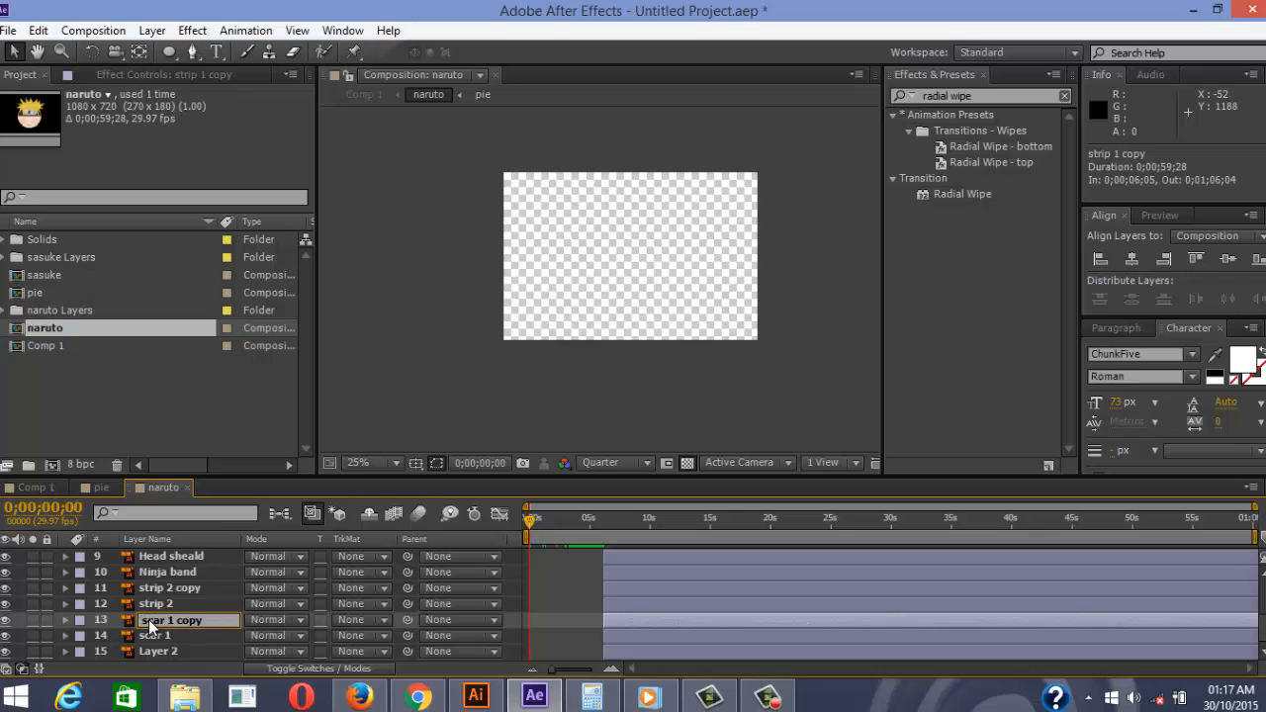
{"action": "key", "text": "Return"}
{"action": "left_click", "coordinate": [150, 604]}
{"action": "key", "text": "Return"}
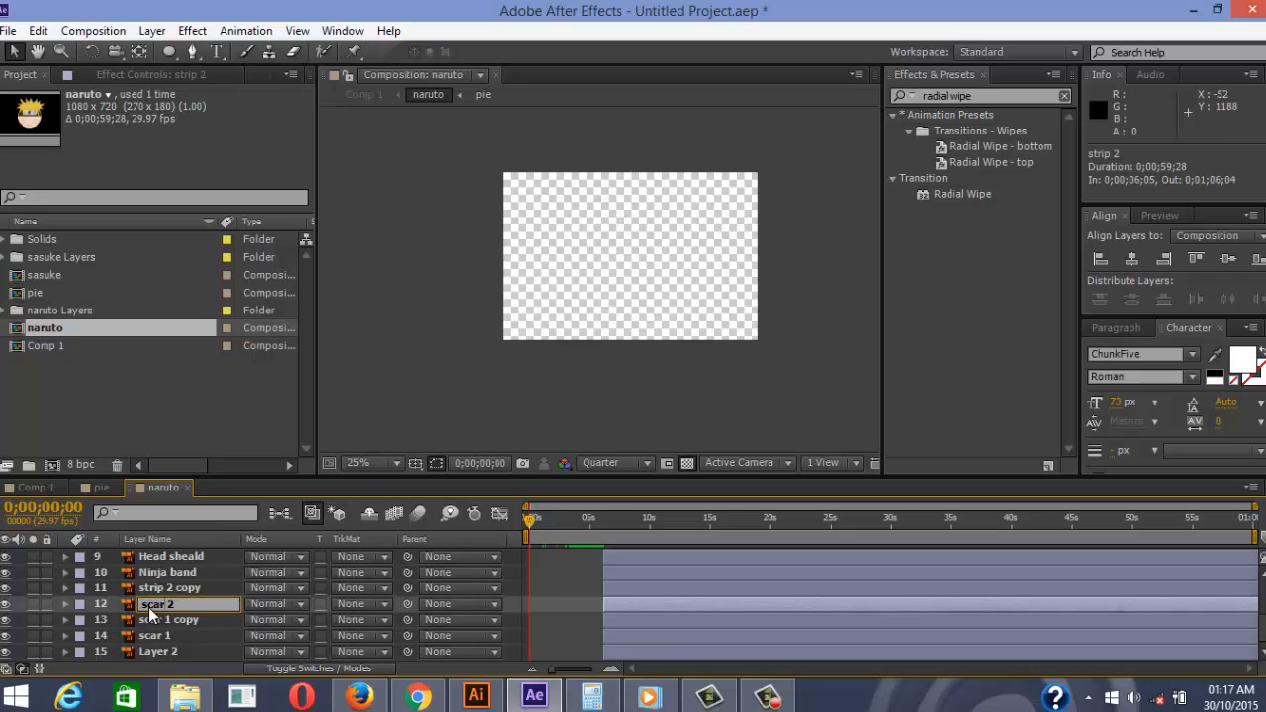
{"action": "key", "text": "Return"}
Rename strip 2 copy to scar 2 copy, Ninja band to HP, and Layer 2 to head
{"action": "left_click", "coordinate": [147, 590]}
{"action": "key", "text": "Return"}
{"action": "key", "text": "BackSpace"}
{"action": "key", "text": "BackSpace"}
{"action": "key", "text": "BackSpace"}
{"action": "key", "text": "BackSpace"}
{"action": "key", "text": "BackSpace"}
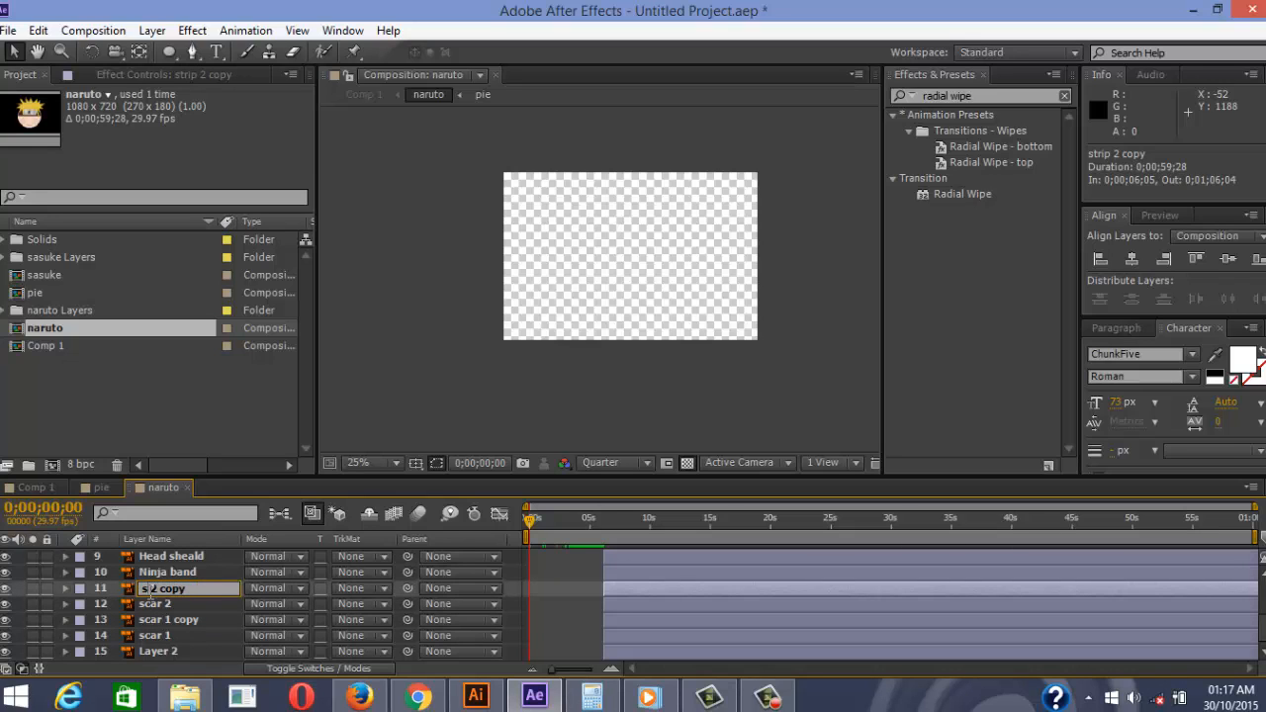
{"action": "type", "text": "scar"}
{"action": "key", "text": "Return"}
{"action": "left_click", "coordinate": [166, 572]}
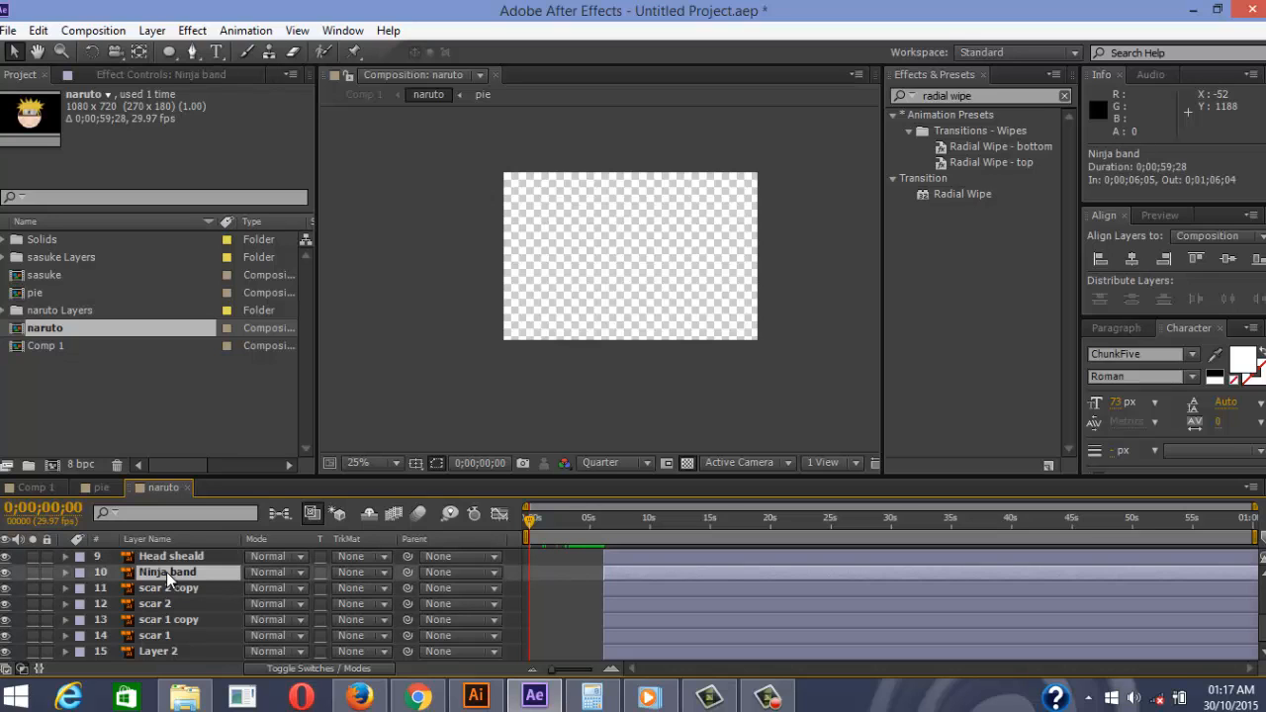
{"action": "key", "text": "Return"}
{"action": "type", "text": "HP"}
{"action": "key", "text": "Return"}
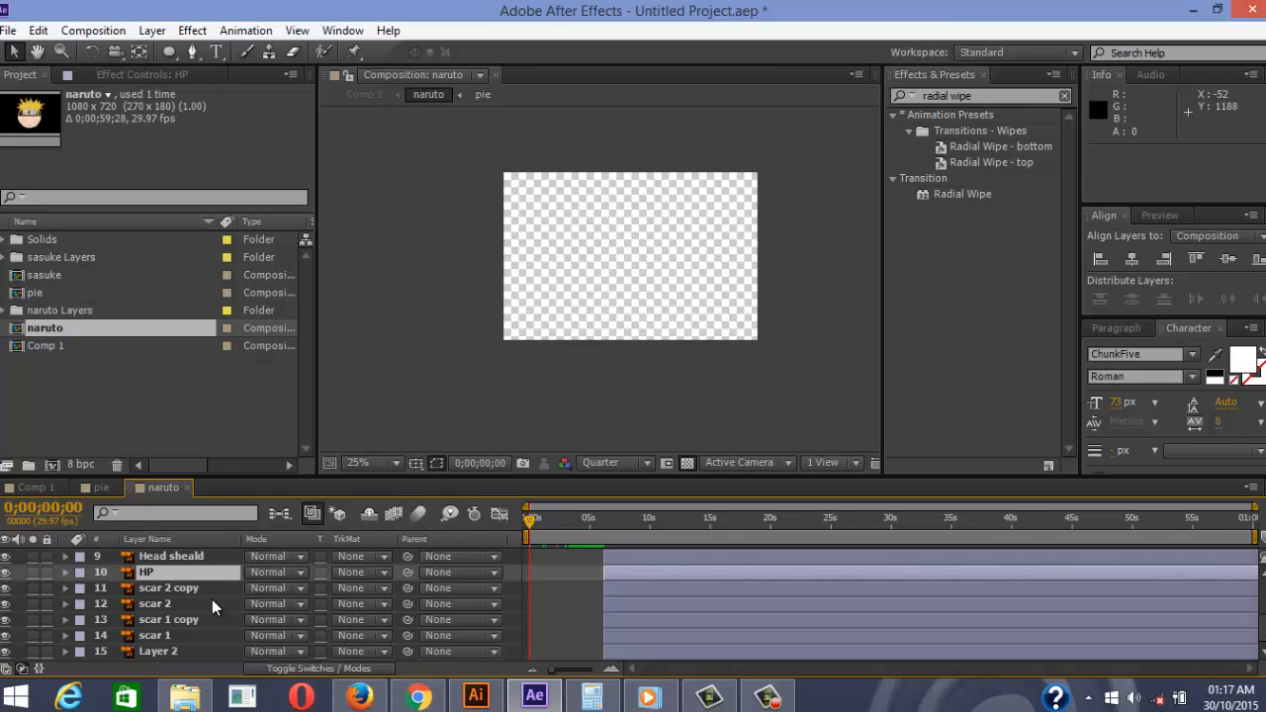
{"action": "left_click", "coordinate": [169, 653]}
{"action": "key", "text": "Return"}
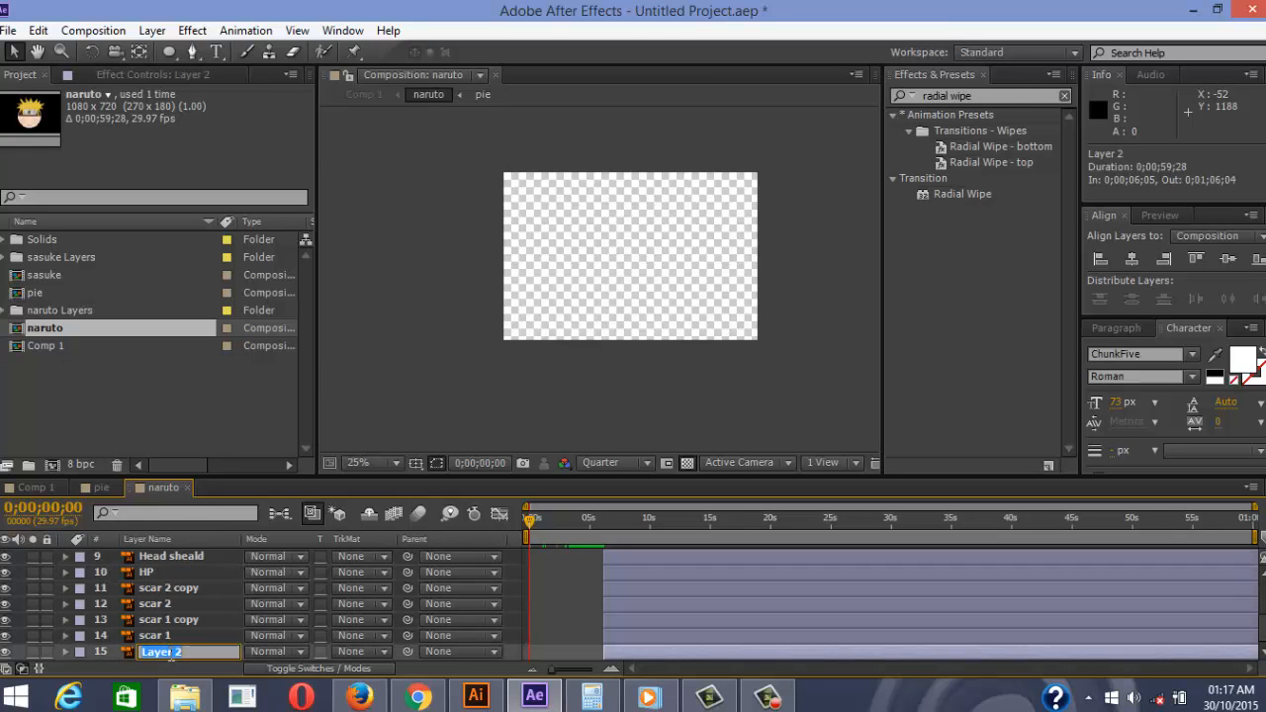
{"action": "type", "text": "head"}
{"action": "key", "text": "Return"}
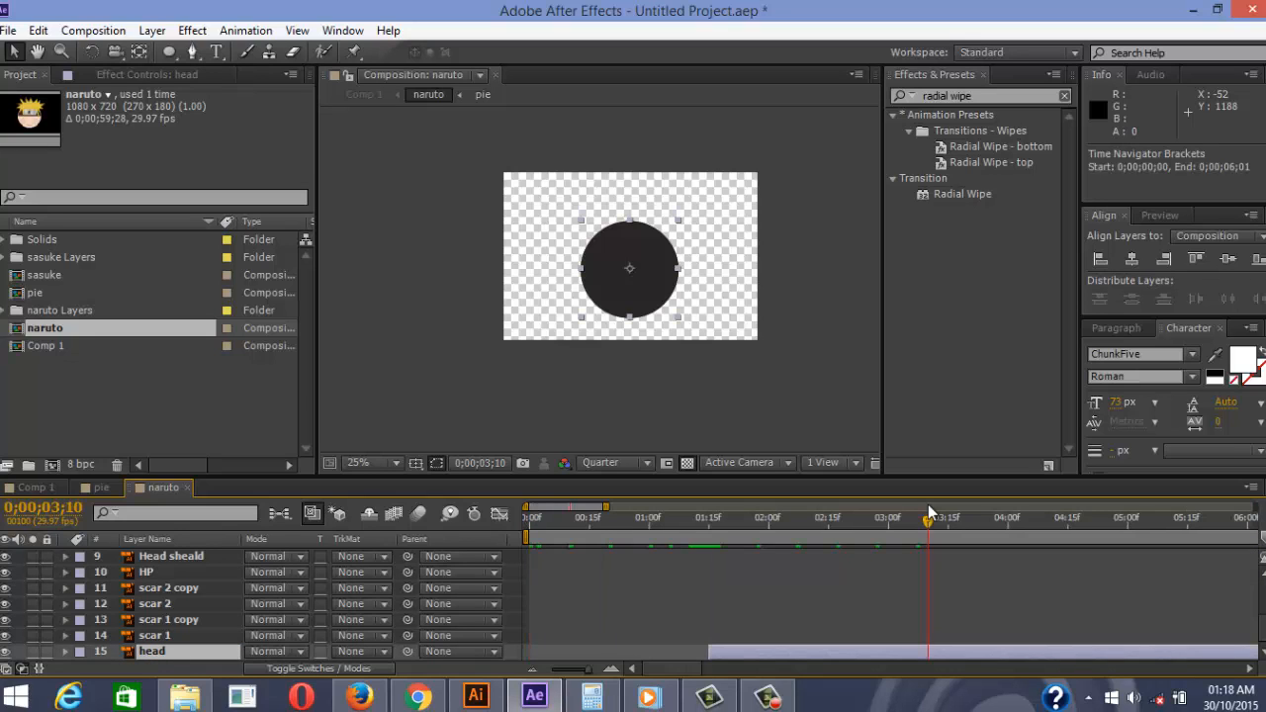
Apply a 50% Time Stretch factor to both pie layers
{"action": "scroll", "coordinate": [593, 583], "scroll_direction": "up", "scroll_amount": 4}
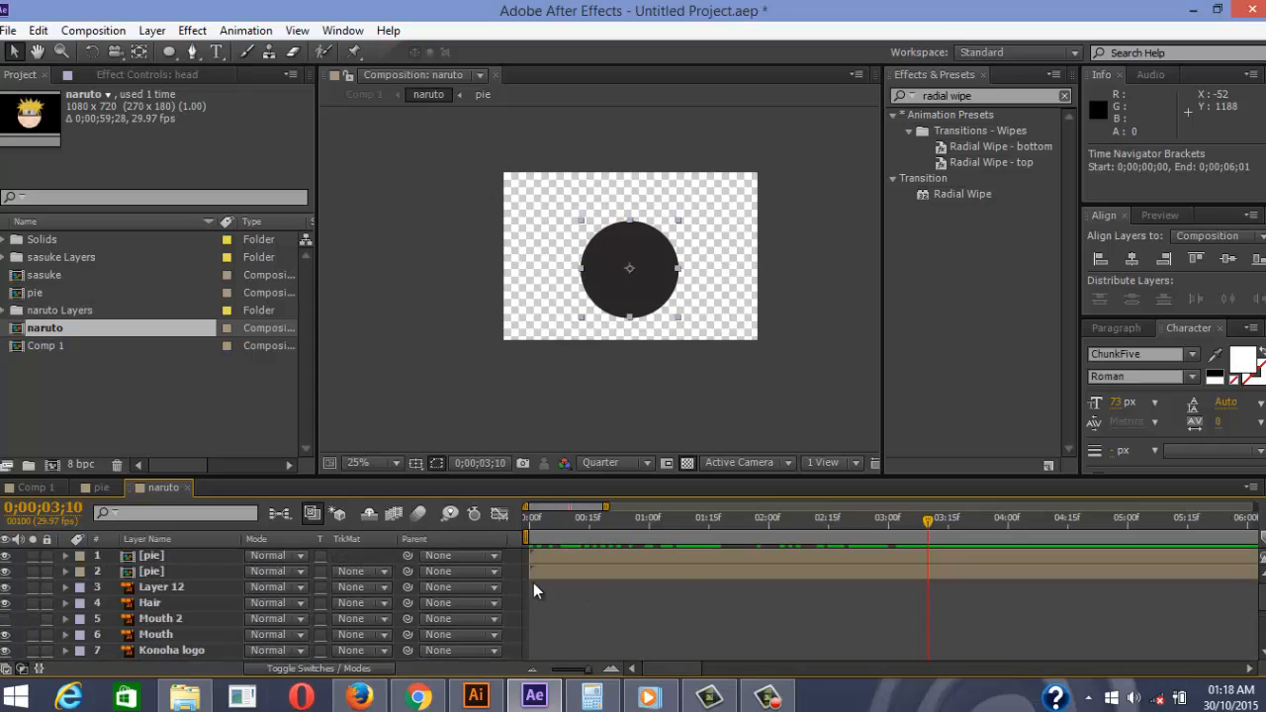
{"action": "left_click", "coordinate": [153, 571]}
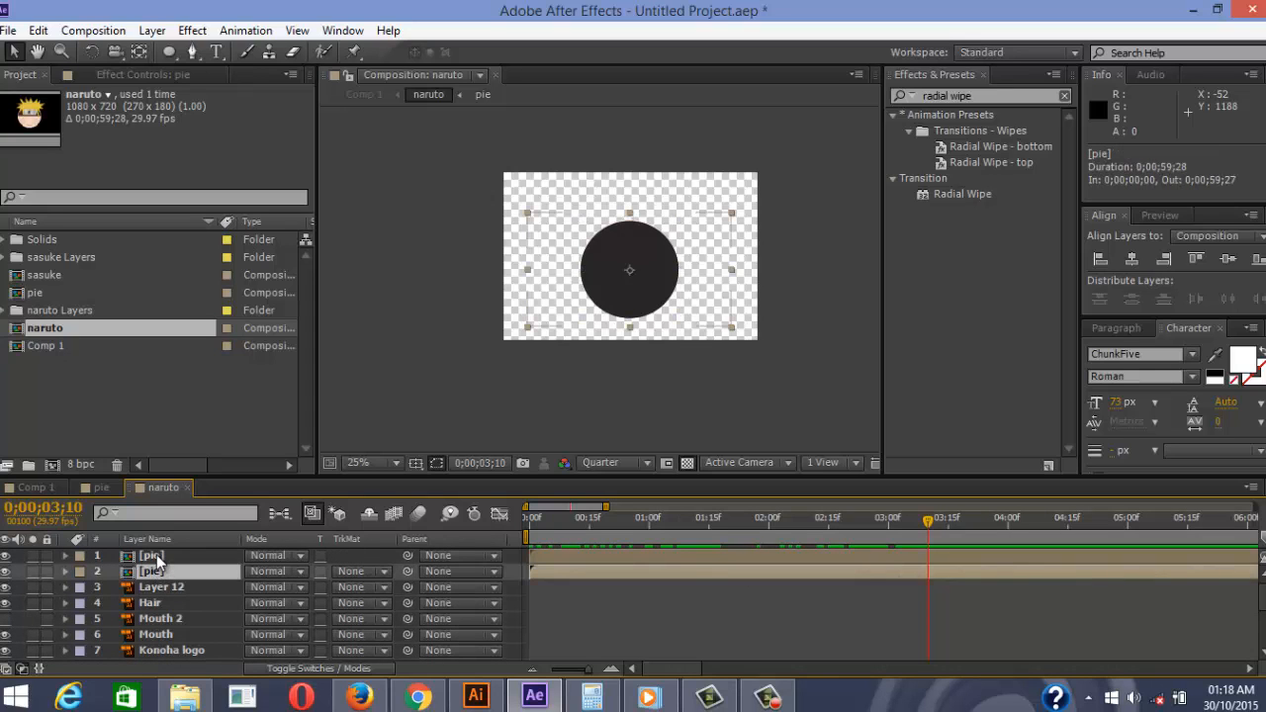
{"action": "left_click", "coordinate": [153, 557], "text": "shift"}
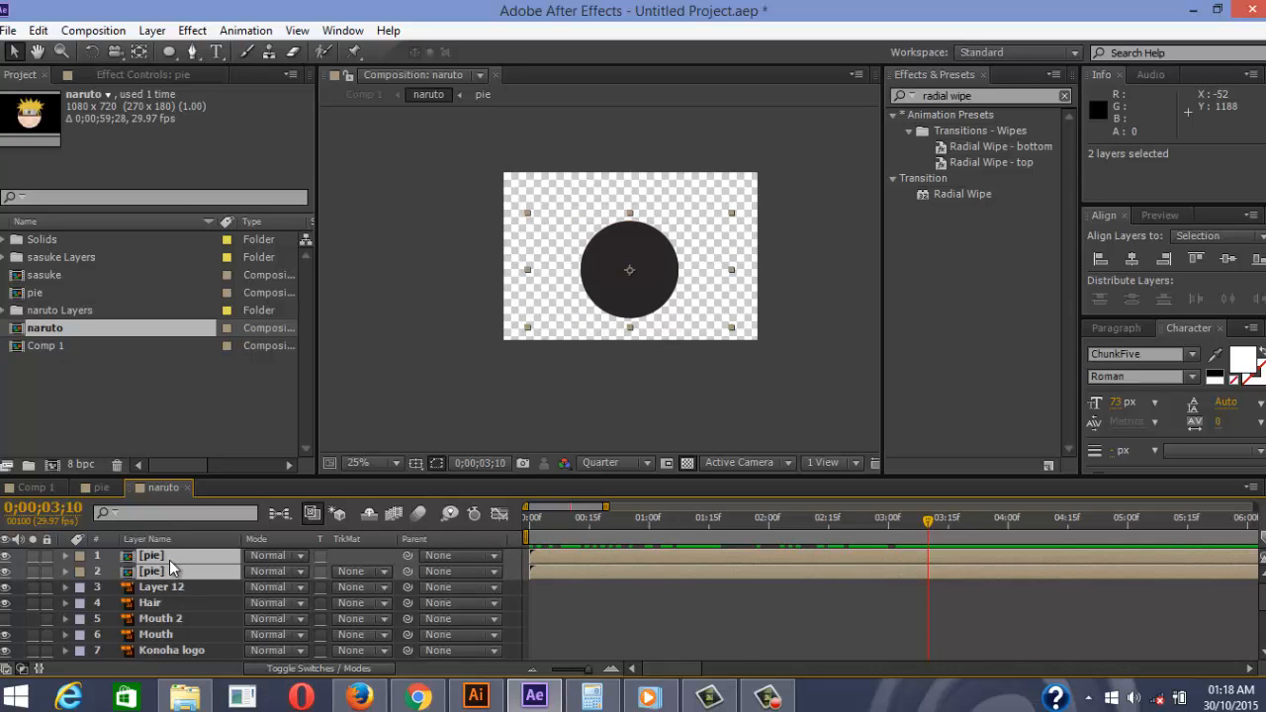
{"action": "right_click", "coordinate": [170, 561]}
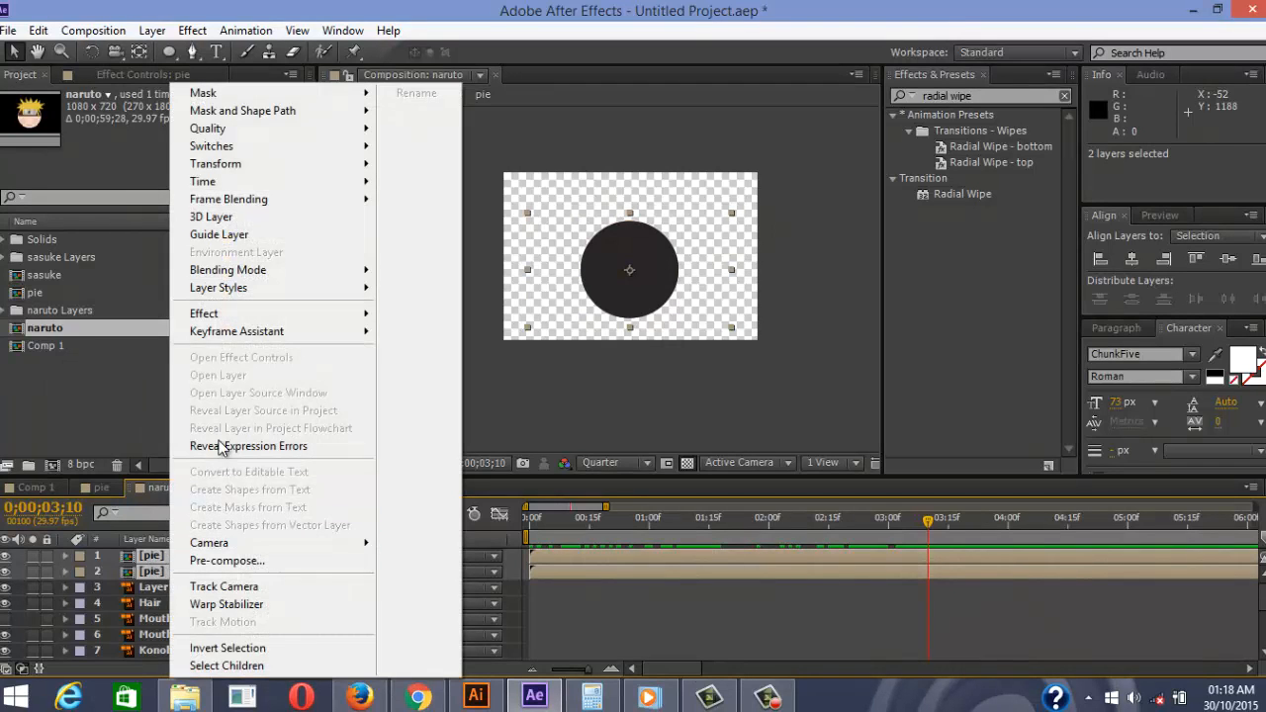
{"action": "mouse_move", "coordinate": [301, 182]}
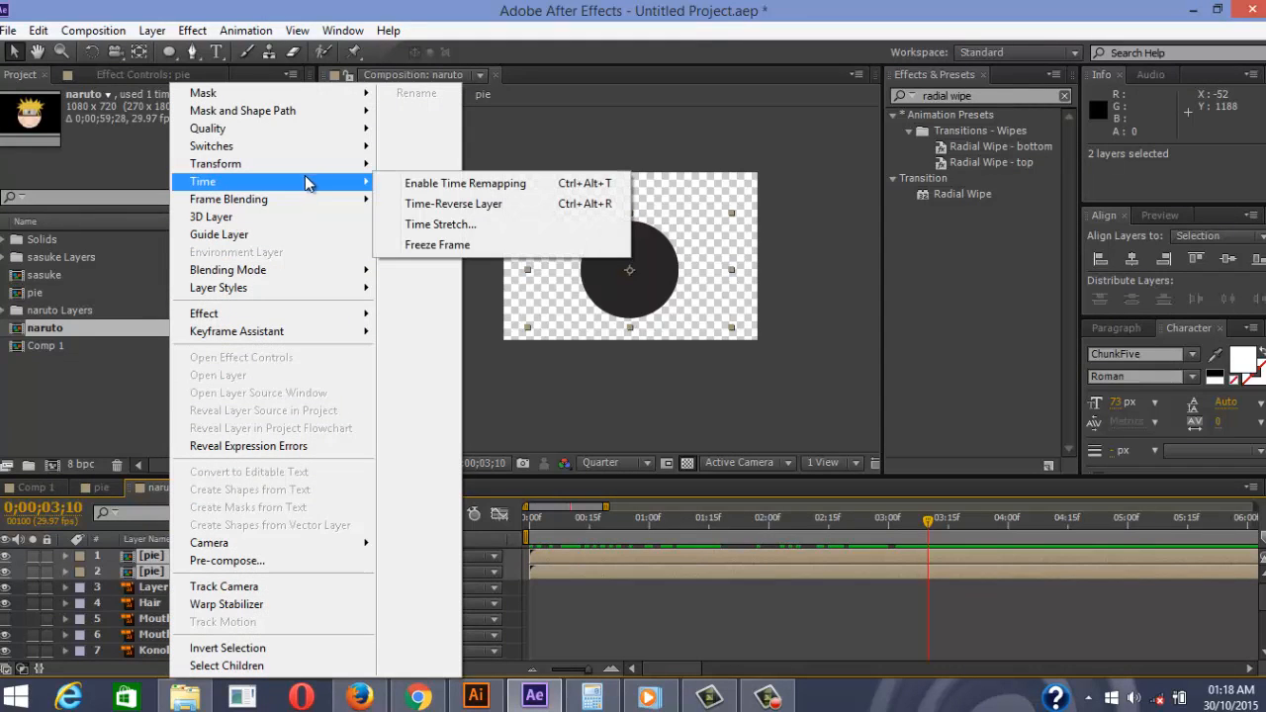
{"action": "left_click", "coordinate": [449, 225]}
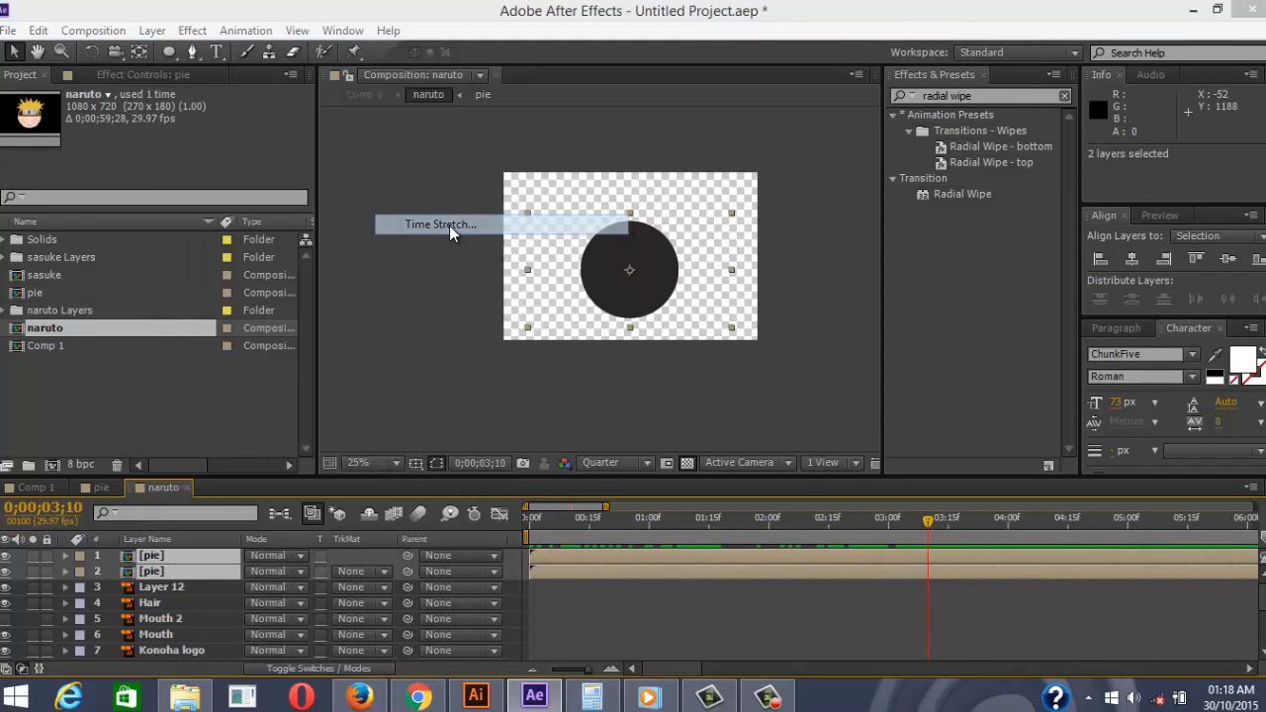
{"action": "left_click", "coordinate": [605, 308]}
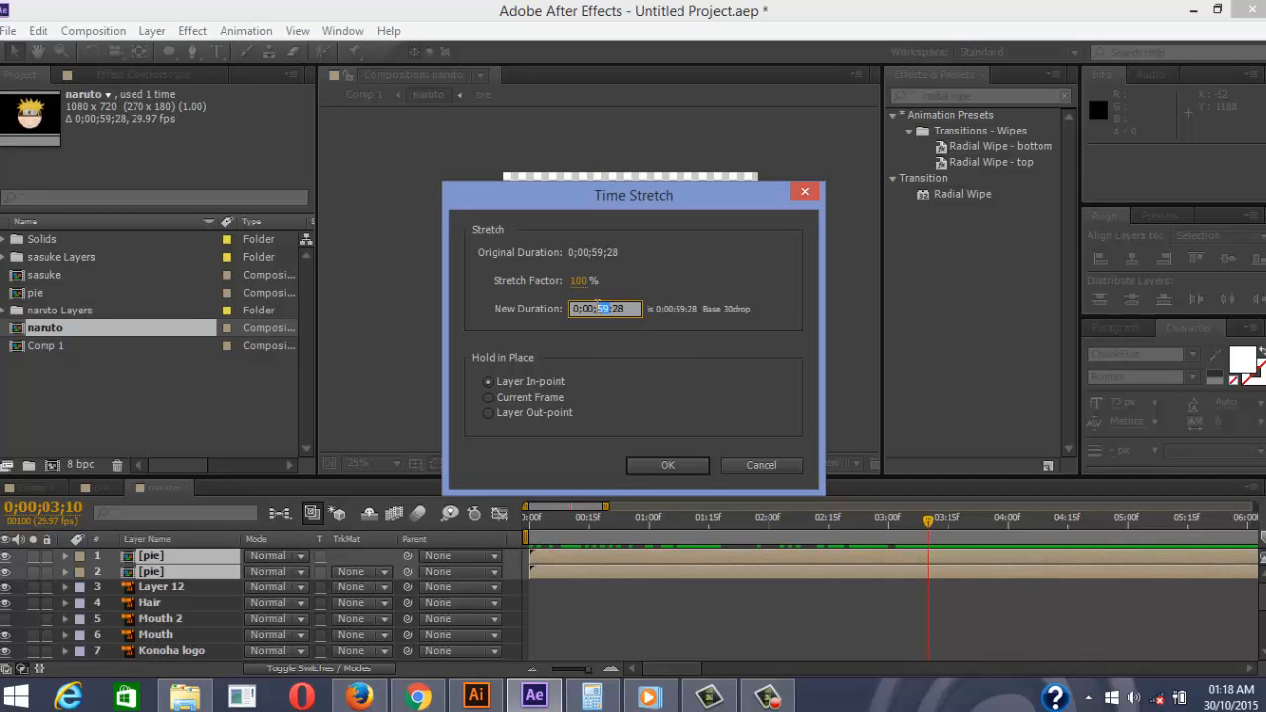
{"action": "left_click", "coordinate": [578, 281]}
{"action": "type", "text": "50"}
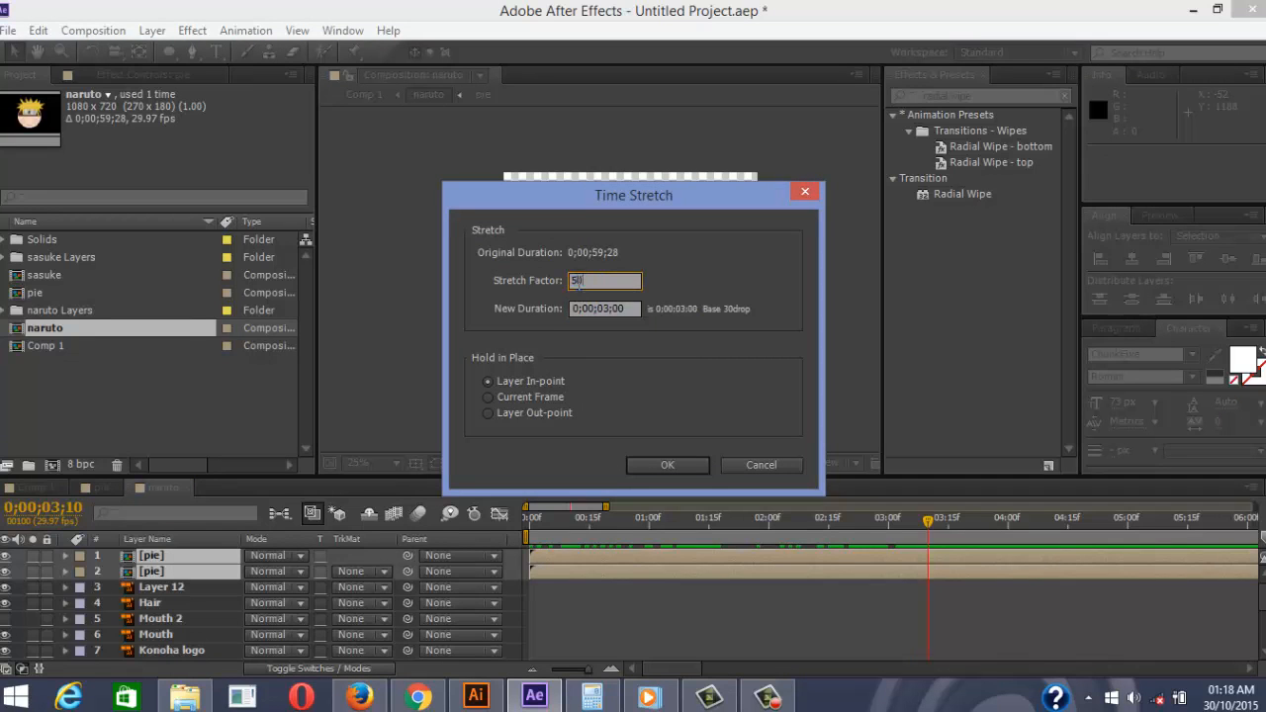
{"action": "left_click", "coordinate": [611, 340]}
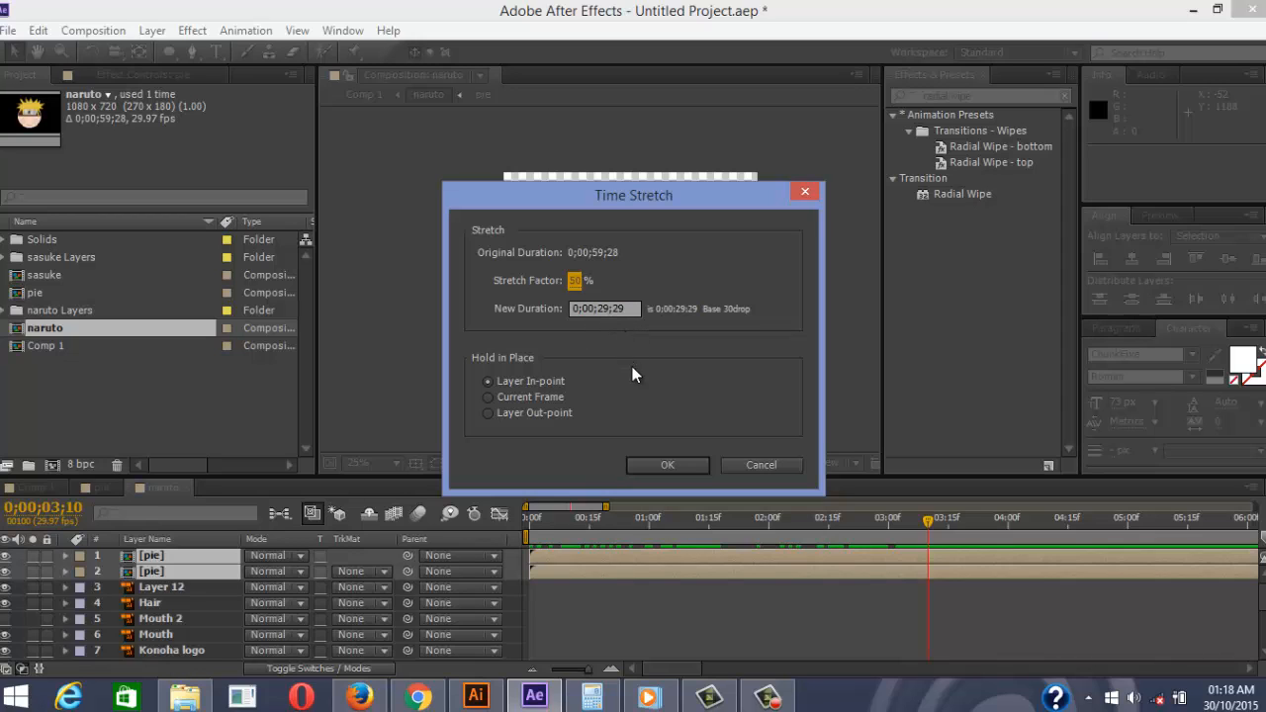
{"action": "left_click", "coordinate": [673, 465]}
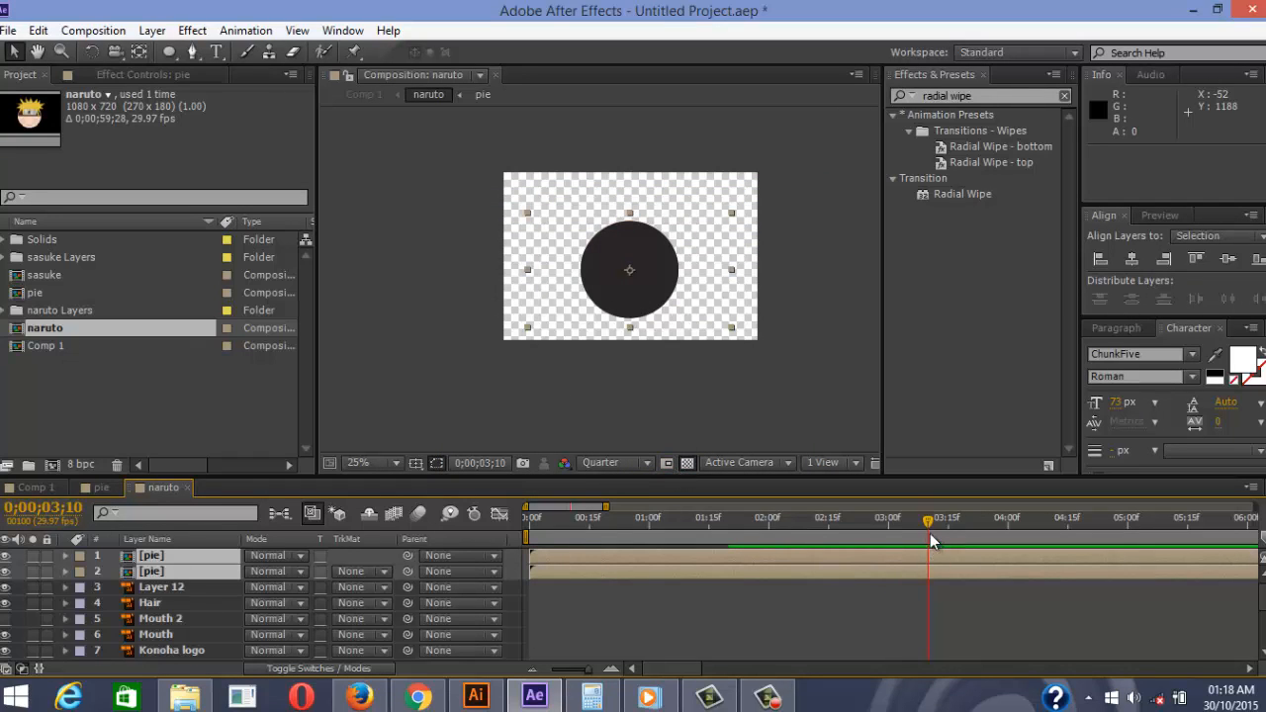
Preview the pie wipe twice and park the playhead where the pie completes, near 1;20
{"action": "left_click_drag", "start_coordinate": [930, 540], "coordinate": [530, 534]}
{"action": "key", "text": "space"}
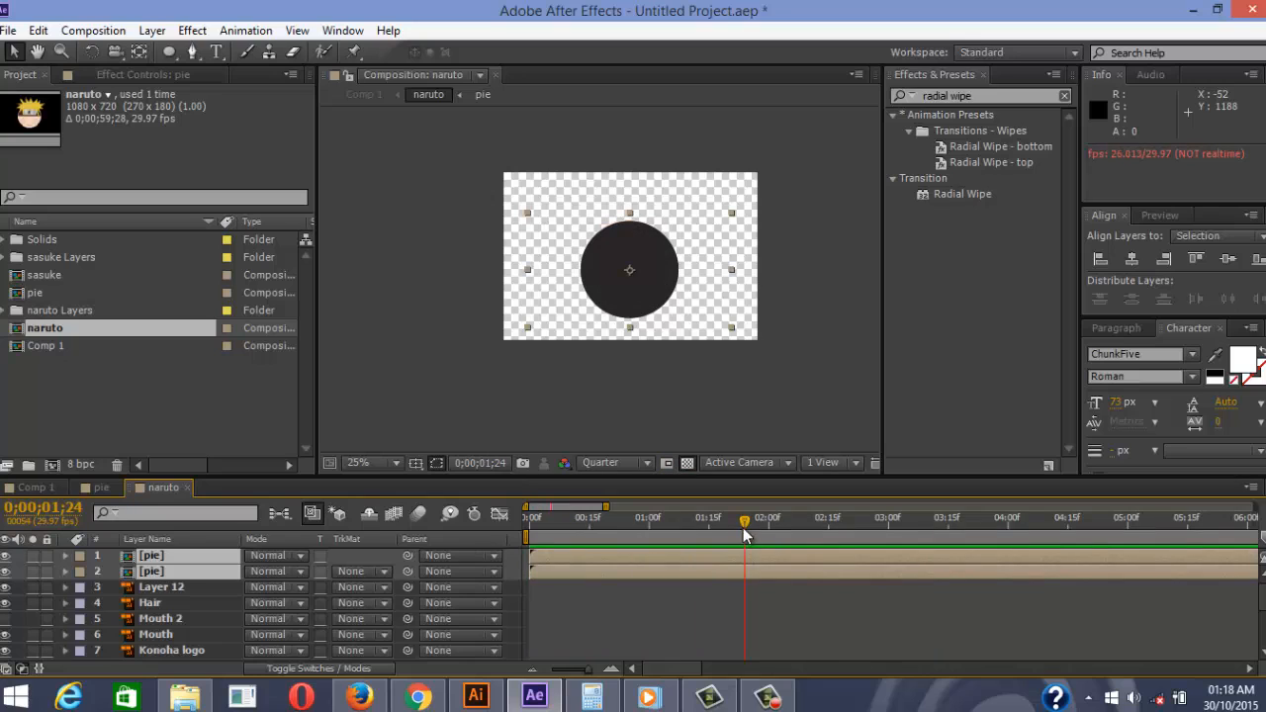
{"action": "left_click_drag", "start_coordinate": [743, 527], "coordinate": [531, 521]}
{"action": "key", "text": "space"}
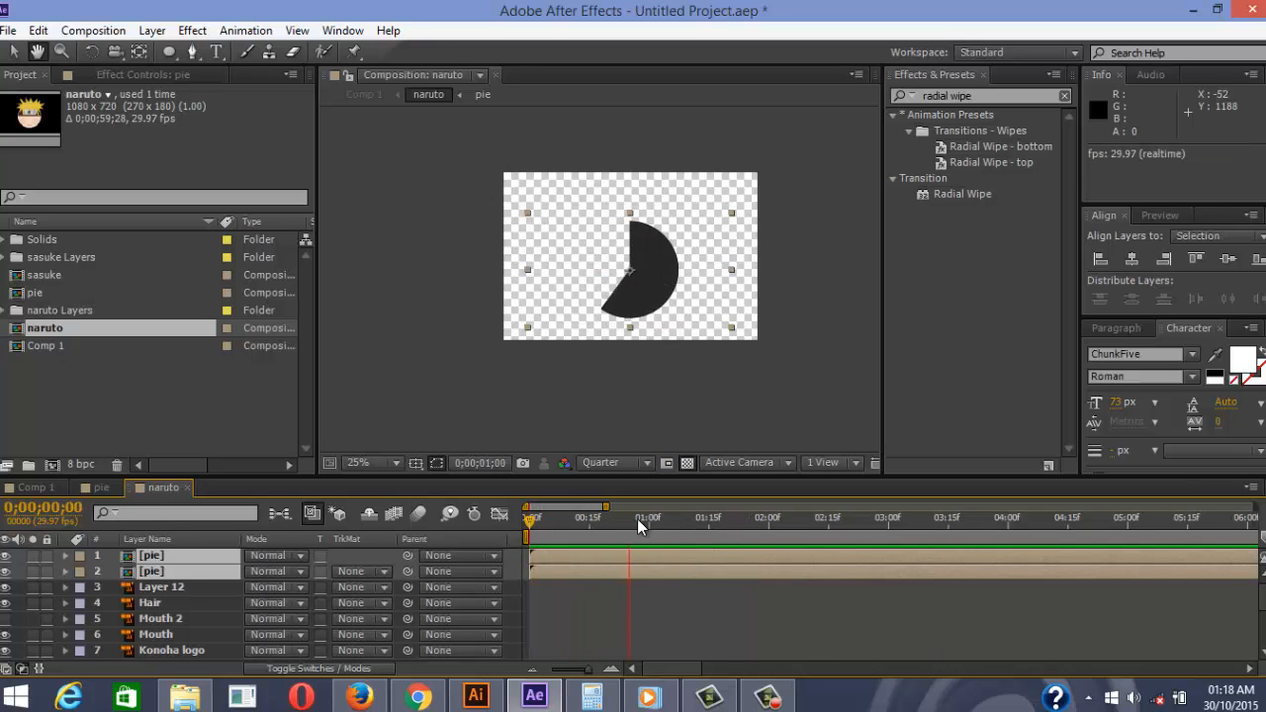
{"action": "left_click", "coordinate": [737, 520]}
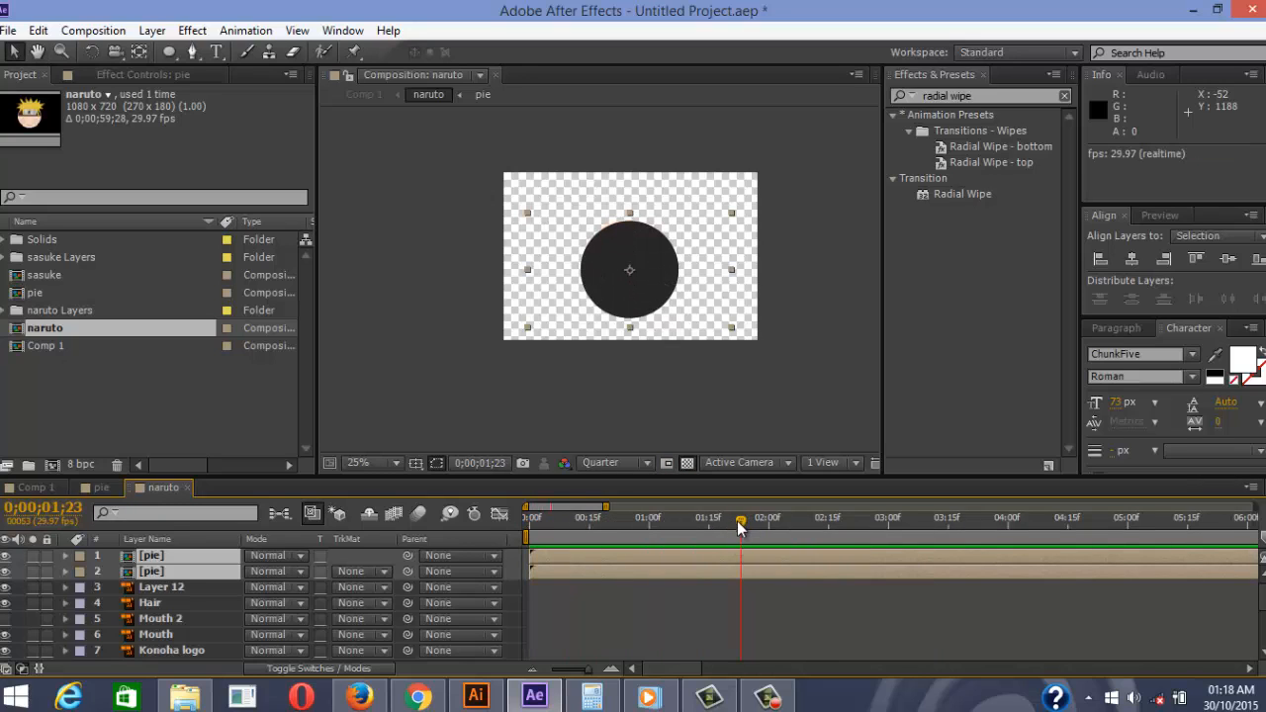
{"action": "mouse_move", "coordinate": [737, 520]}
{"action": "left_mouse_down"}
{"action": "mouse_move", "coordinate": [676, 526]}
{"action": "mouse_move", "coordinate": [724, 527]}
{"action": "left_mouse_up"}
Trim the lower pie layer to end at 1;20 and make the head layer start at 1;20
{"action": "left_click", "coordinate": [575, 579]}
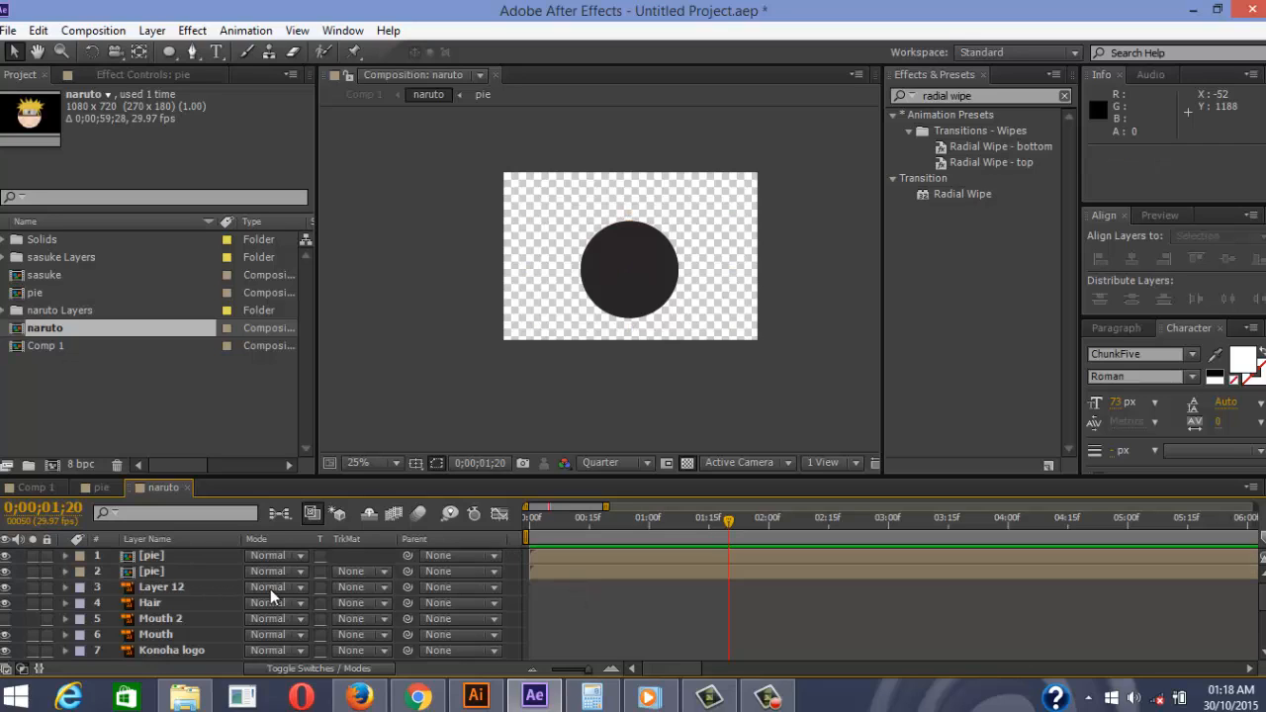
{"action": "left_click", "coordinate": [231, 578]}
{"action": "key", "text": "alt+bracketright"}
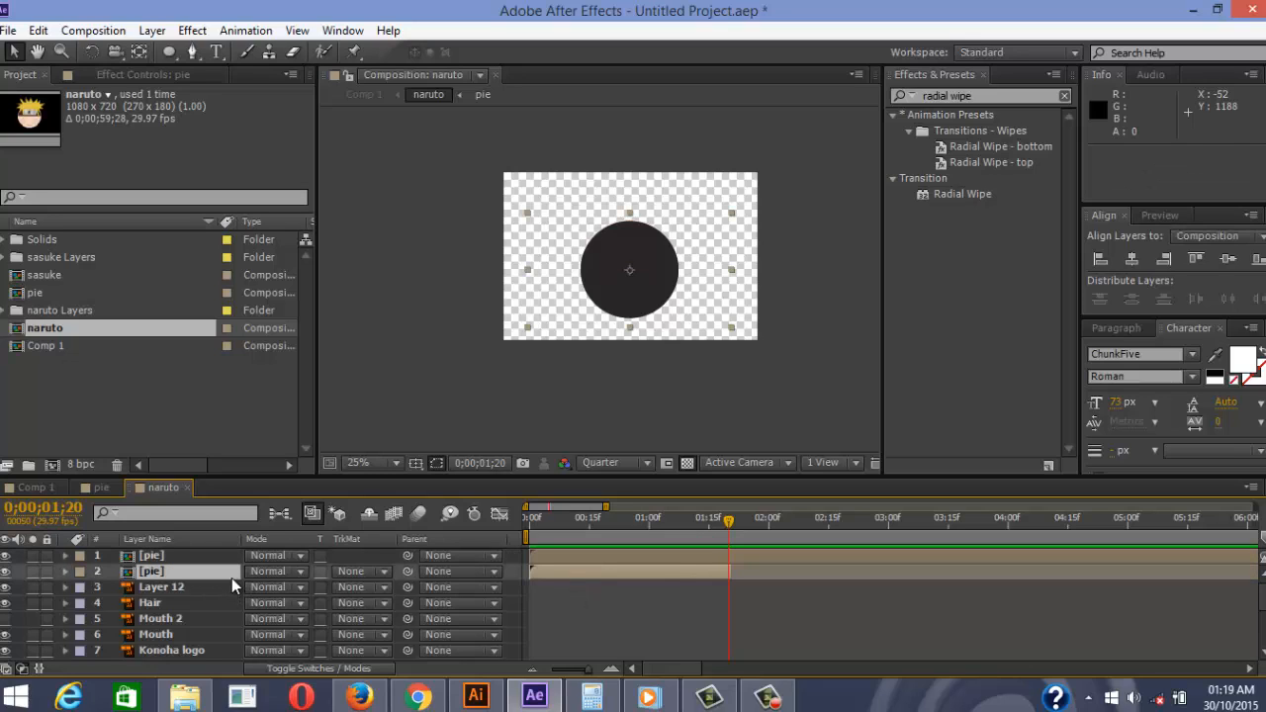
{"action": "scroll", "coordinate": [715, 551], "scroll_direction": "down", "scroll_amount": 4}
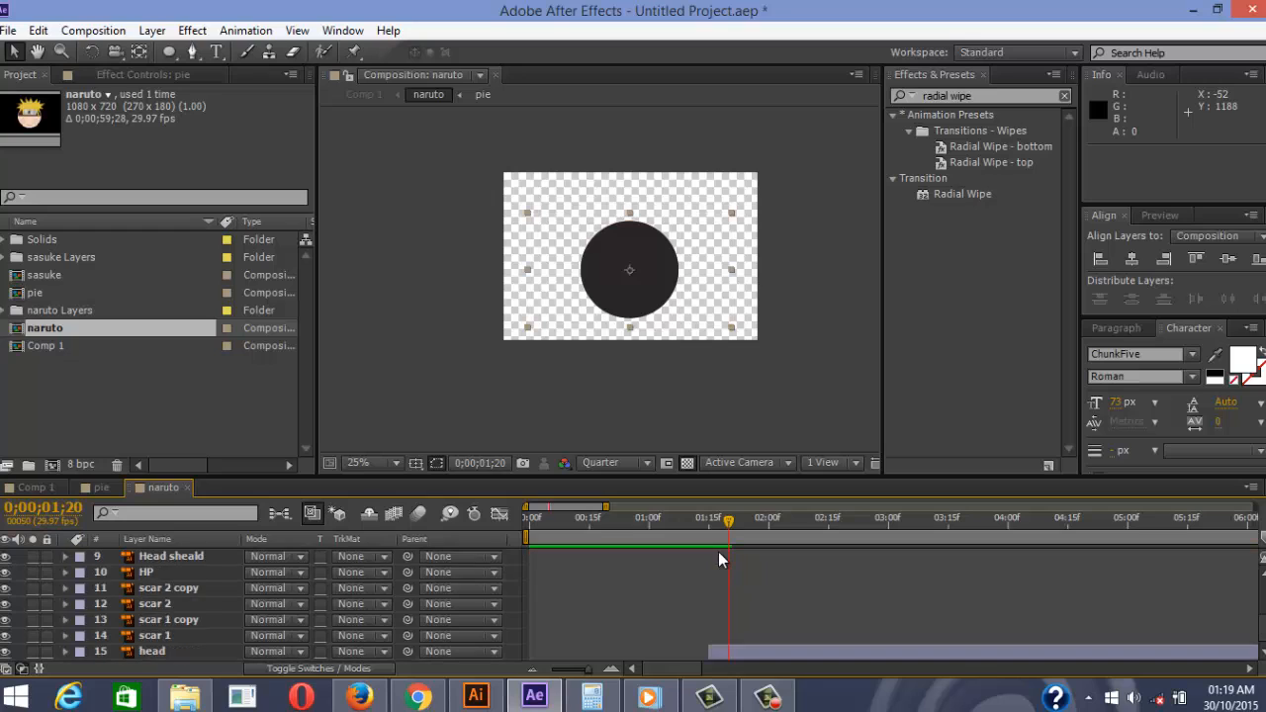
{"action": "left_click_drag", "start_coordinate": [713, 644], "coordinate": [751, 650]}
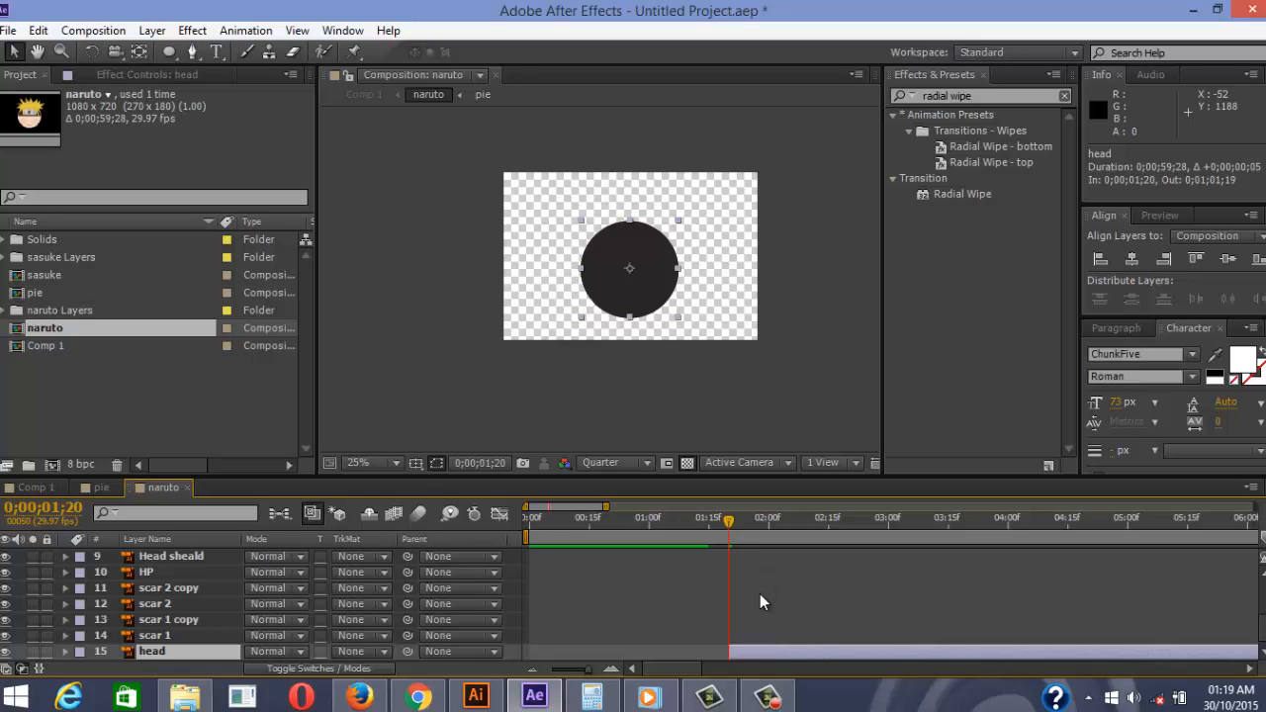
Check the wipe timing, then delay the upper pie layer to start at 0;00;01;22
{"action": "key", "text": "semicolon"}
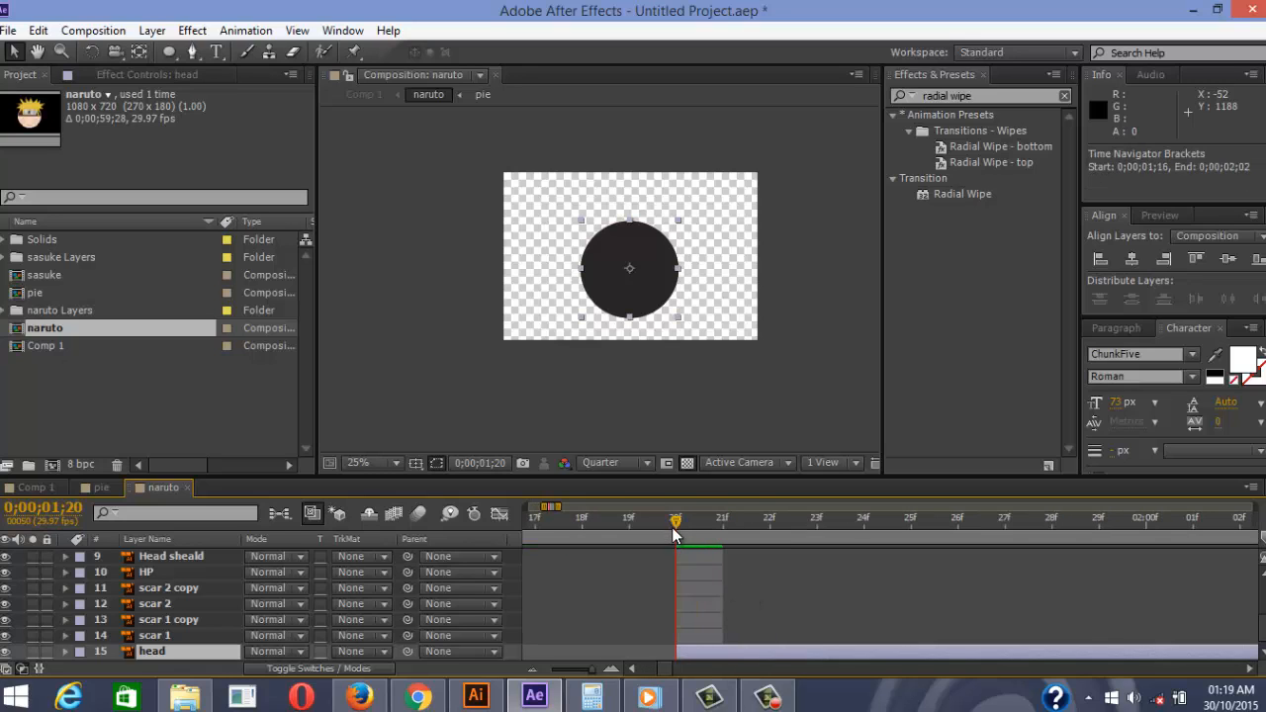
{"action": "left_click_drag", "start_coordinate": [671, 527], "coordinate": [459, 533]}
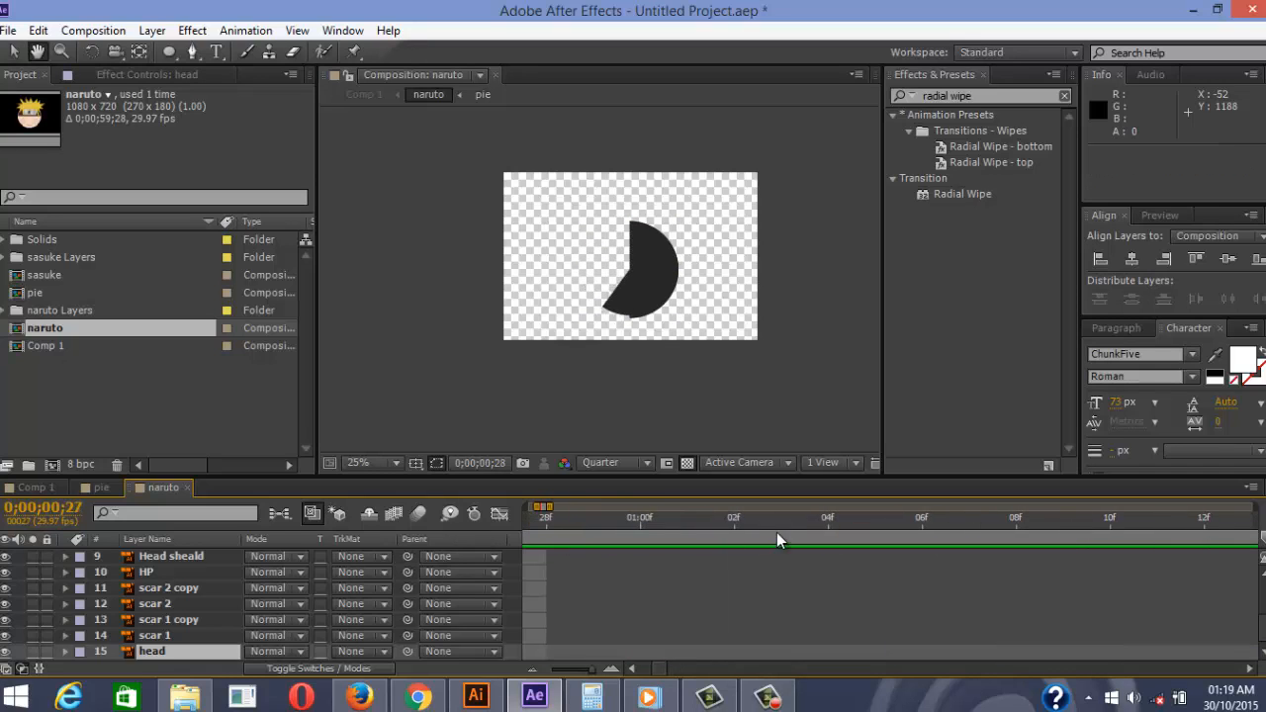
{"action": "left_click_drag", "start_coordinate": [777, 532], "coordinate": [891, 533]}
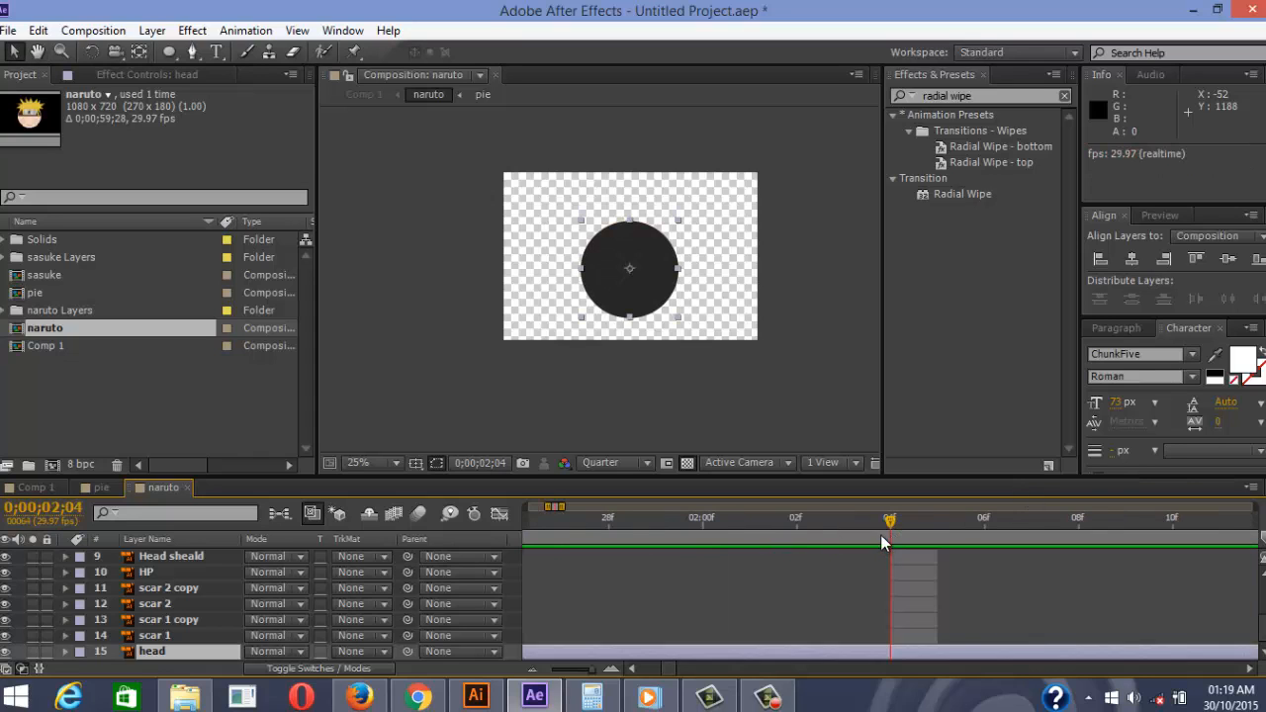
{"action": "left_click_drag", "start_coordinate": [610, 534], "coordinate": [900, 532]}
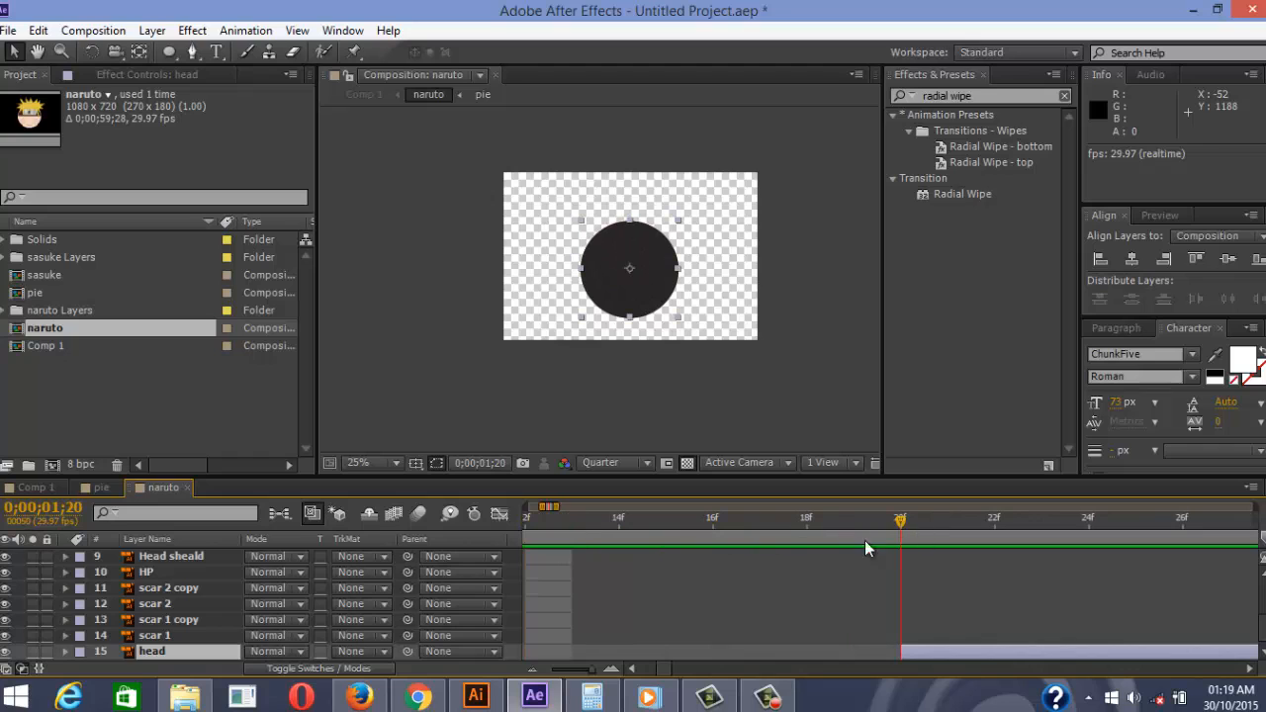
{"action": "scroll", "coordinate": [280, 553], "scroll_direction": "up", "scroll_amount": 5}
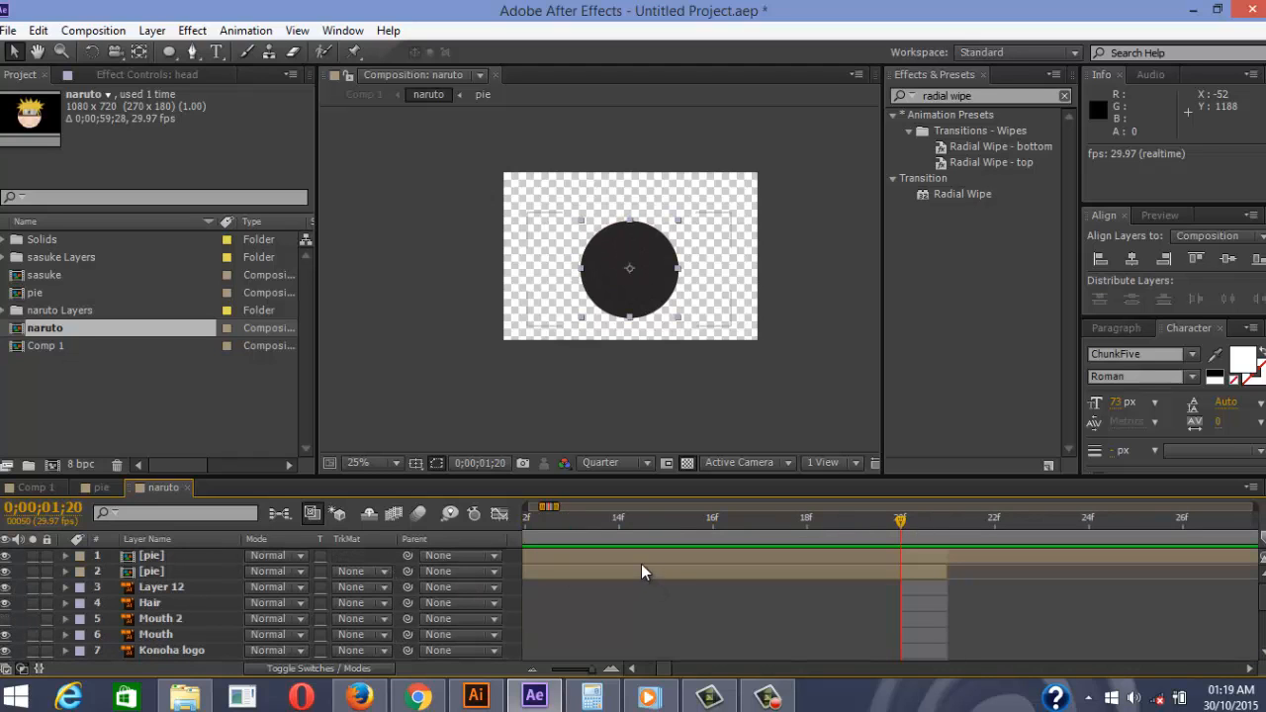
{"action": "left_click_drag", "start_coordinate": [639, 561], "coordinate": [1129, 544]}
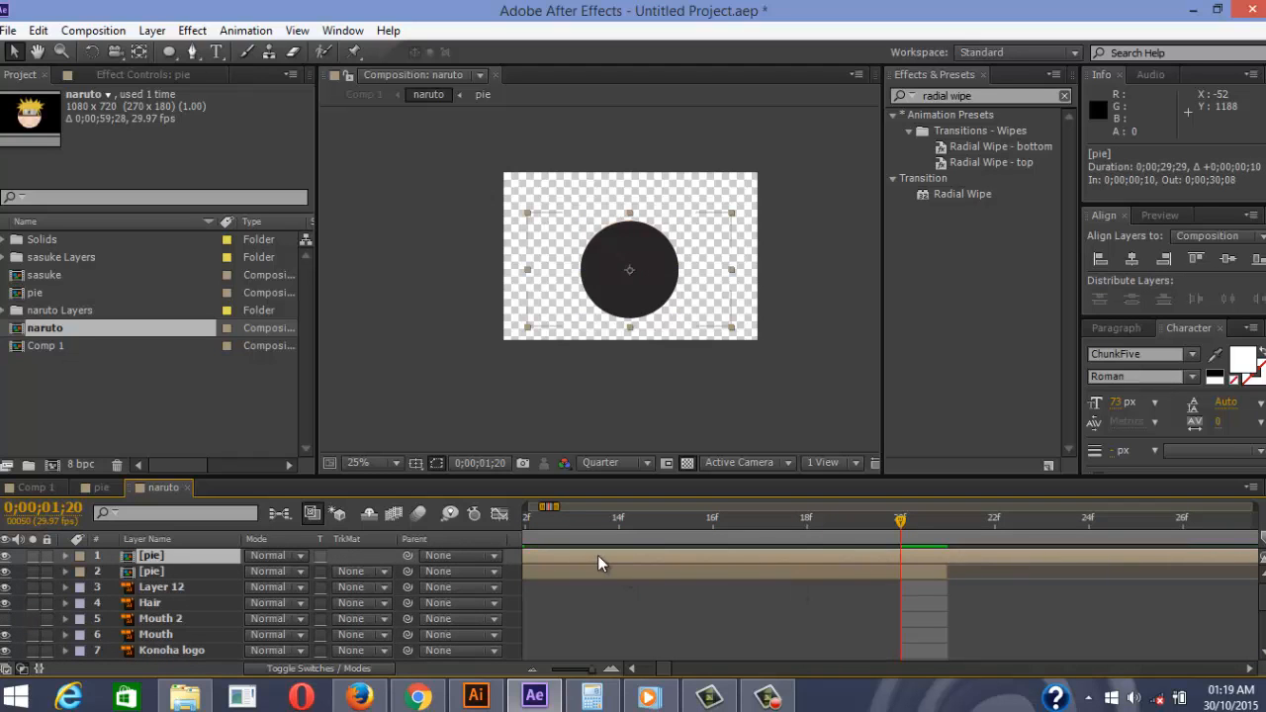
{"action": "left_click_drag", "start_coordinate": [598, 555], "coordinate": [752, 552]}
{"action": "key", "text": "minus"}
{"action": "key", "text": "minus"}
{"action": "key", "text": "minus"}
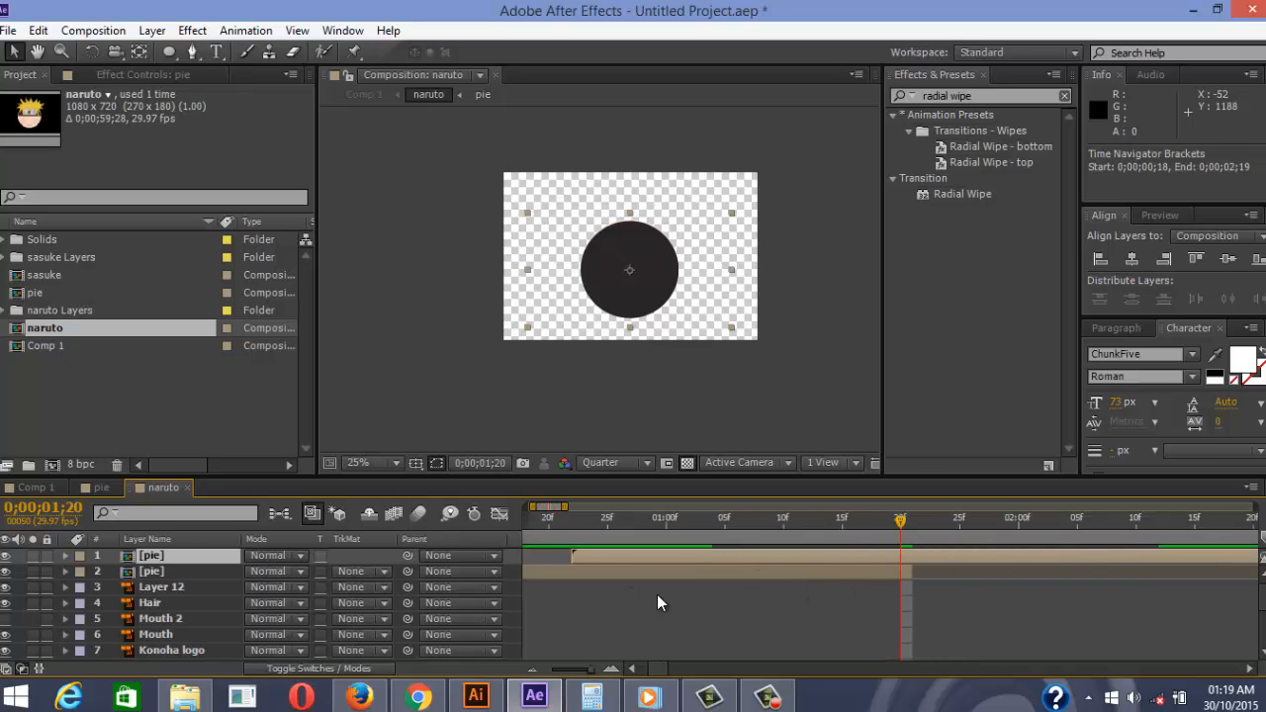
{"action": "left_click_drag", "start_coordinate": [702, 554], "coordinate": [853, 518]}
Move to 0;00;01;23 and select both pie layers
{"action": "left_click", "coordinate": [880, 521]}
{"action": "left_click", "coordinate": [156, 572]}
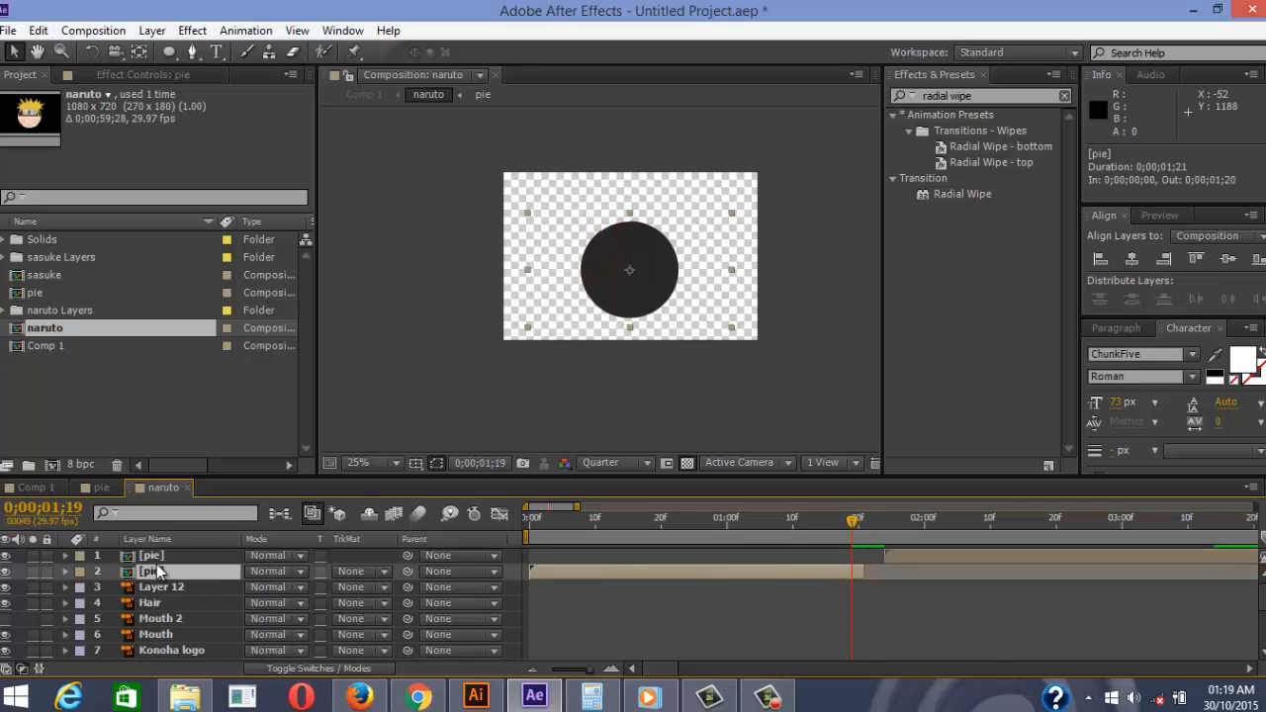
{"action": "left_click", "coordinate": [153, 556], "text": "shift"}
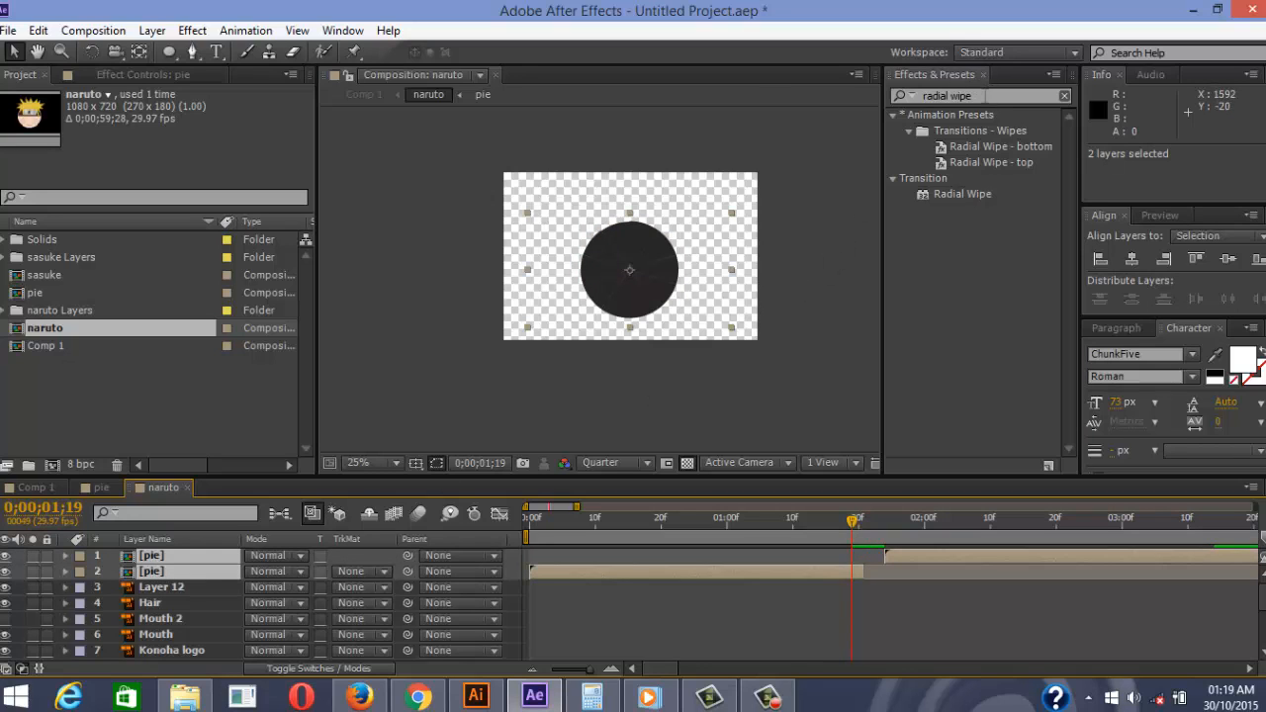
Apply the Fill effect from Effects & Presets to both pie layers, turning them red
{"action": "key", "text": "ctrl+5"}
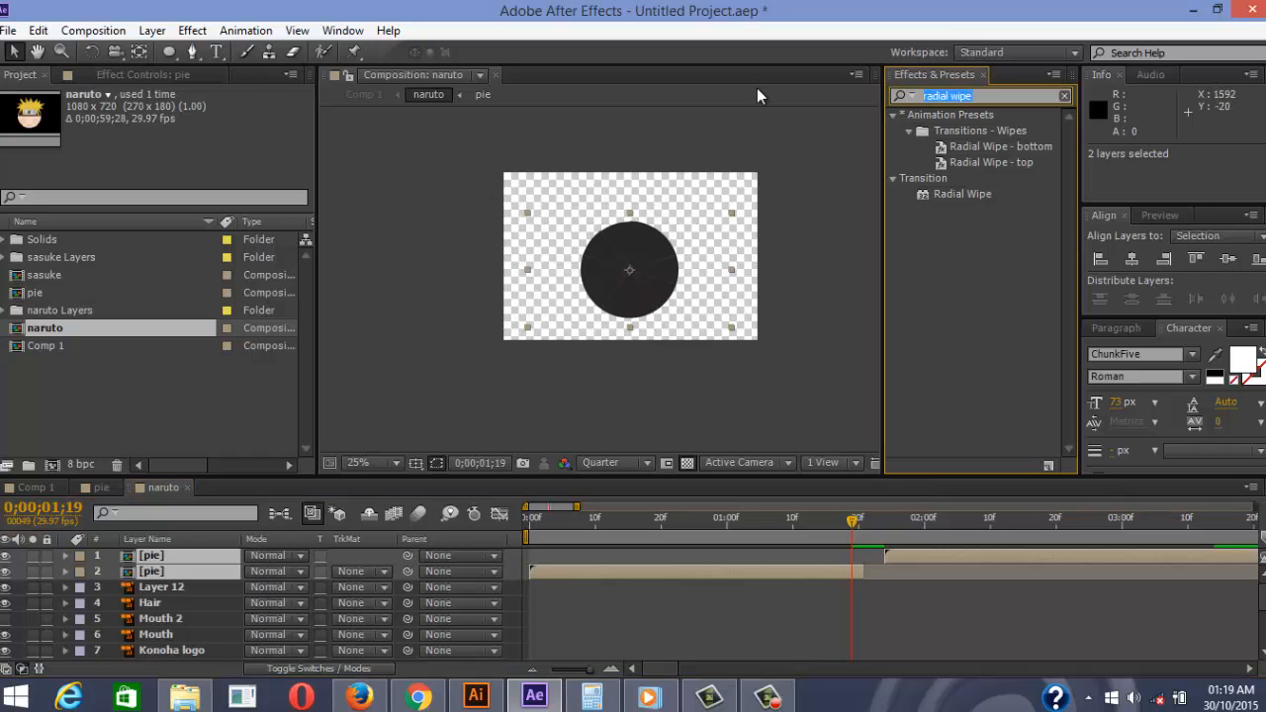
{"action": "type", "text": "fill"}
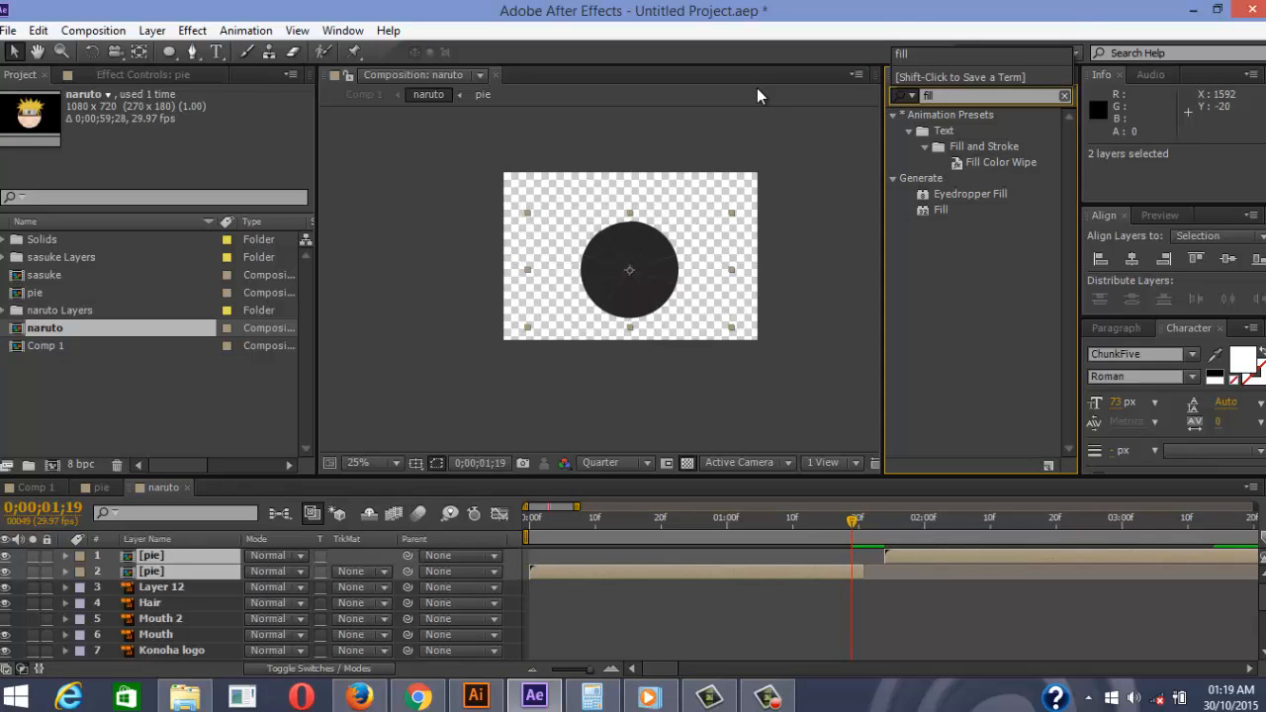
{"action": "double_click", "coordinate": [947, 209]}
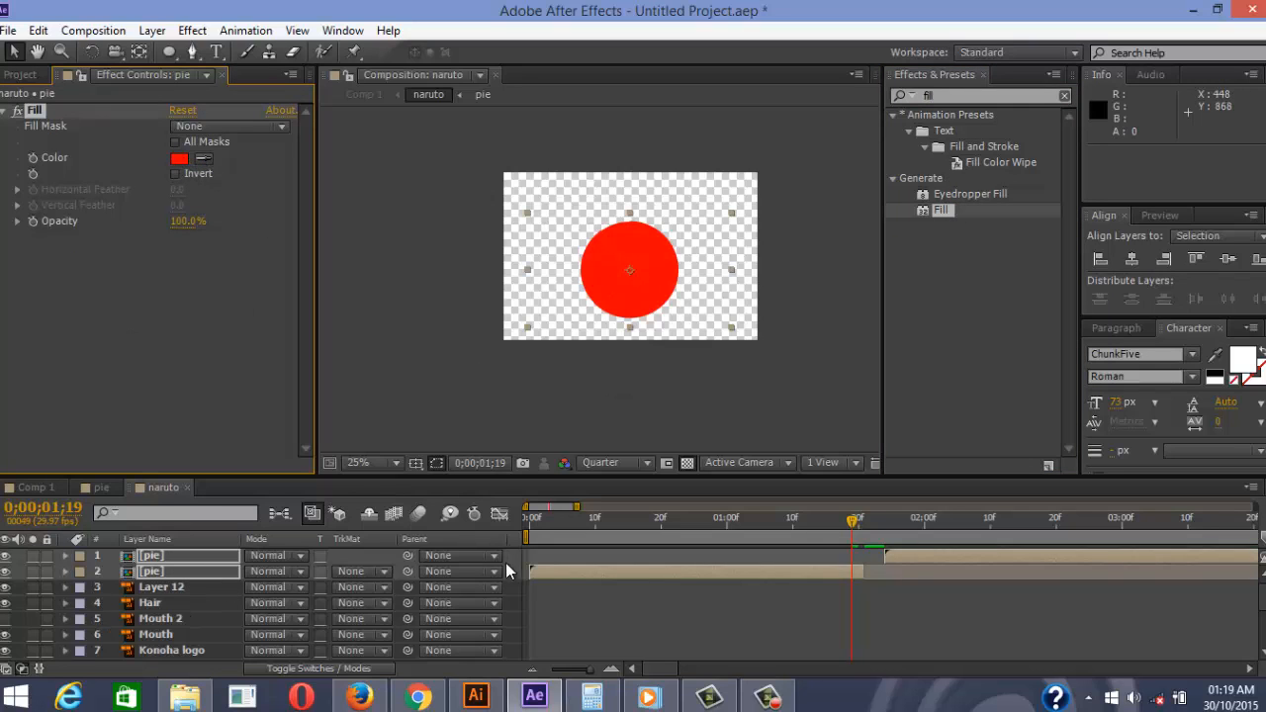
Eyedrop the peach skin tone as the second pie layer's fill colour
{"action": "left_click", "coordinate": [556, 599]}
{"action": "left_click", "coordinate": [153, 573]}
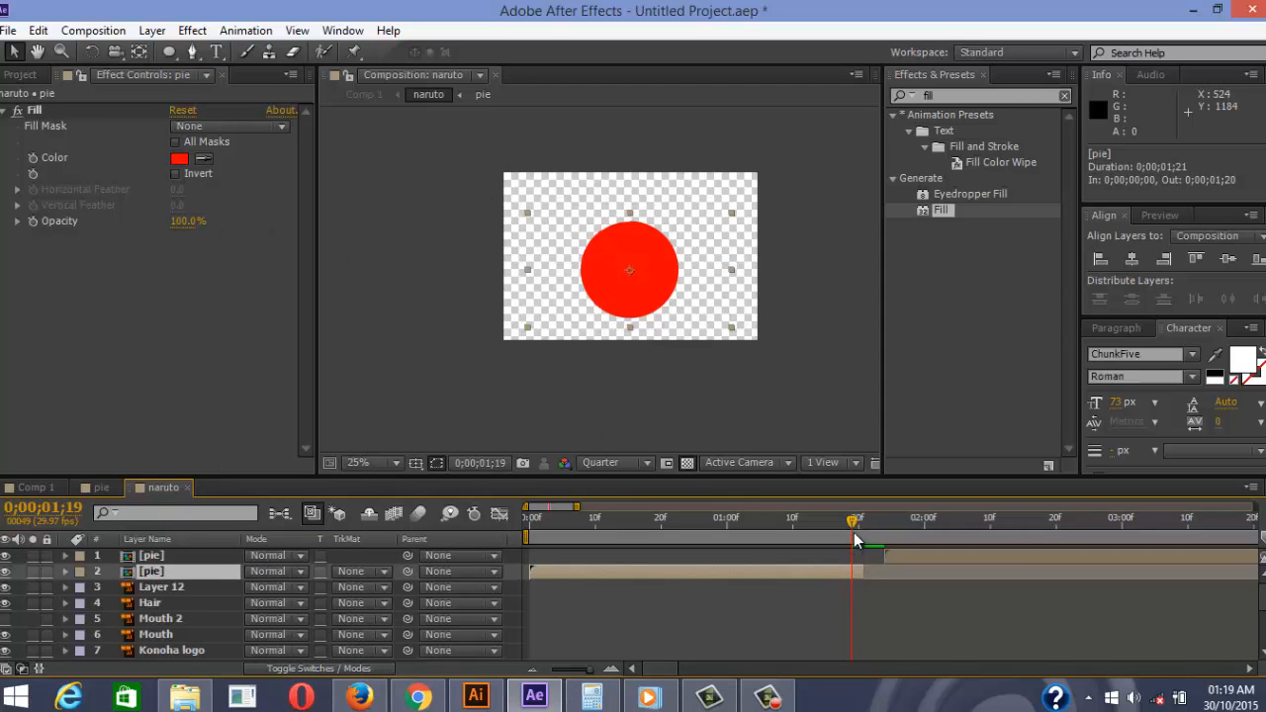
{"action": "left_click_drag", "start_coordinate": [857, 540], "coordinate": [888, 532]}
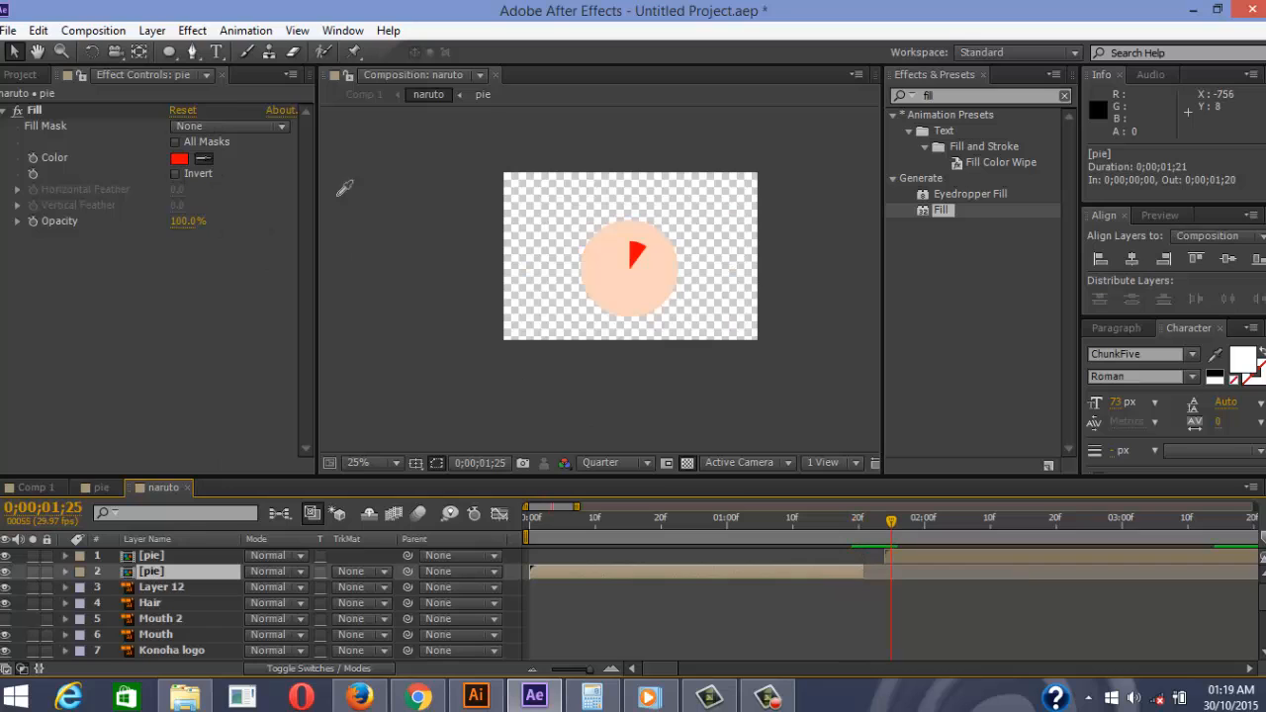
{"action": "left_click", "coordinate": [611, 268]}
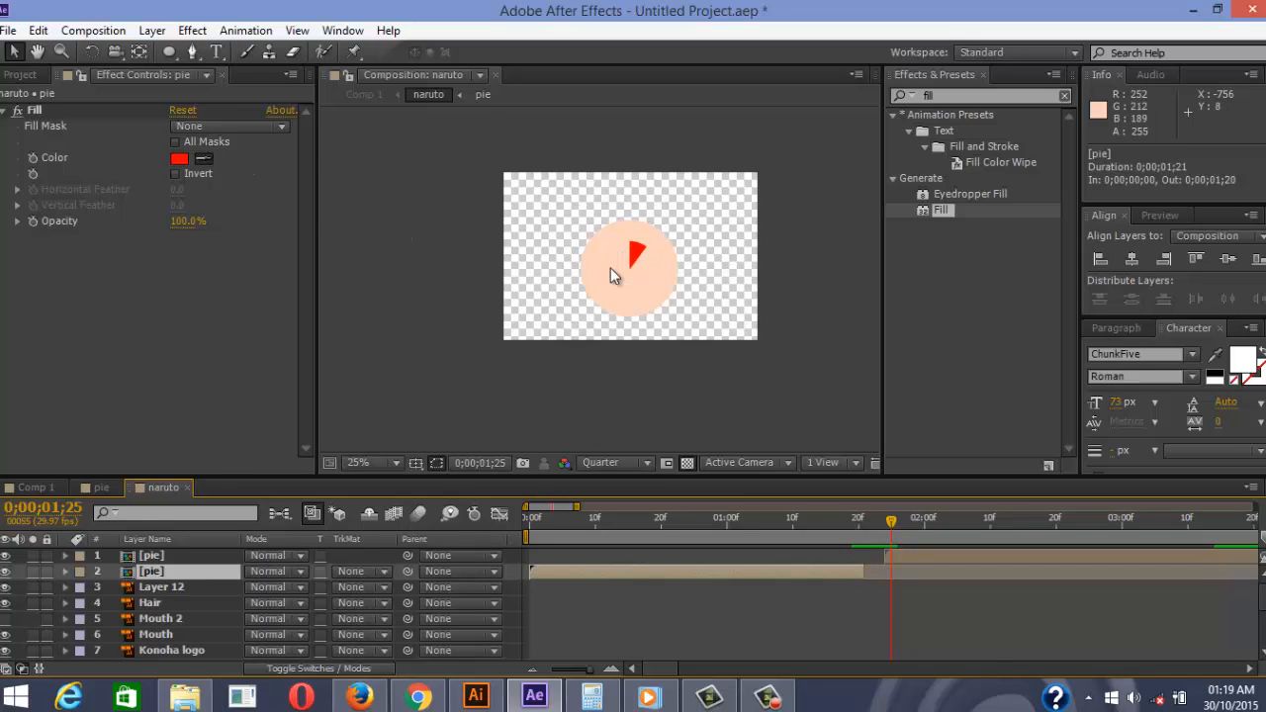
{"action": "left_click", "coordinate": [824, 531]}
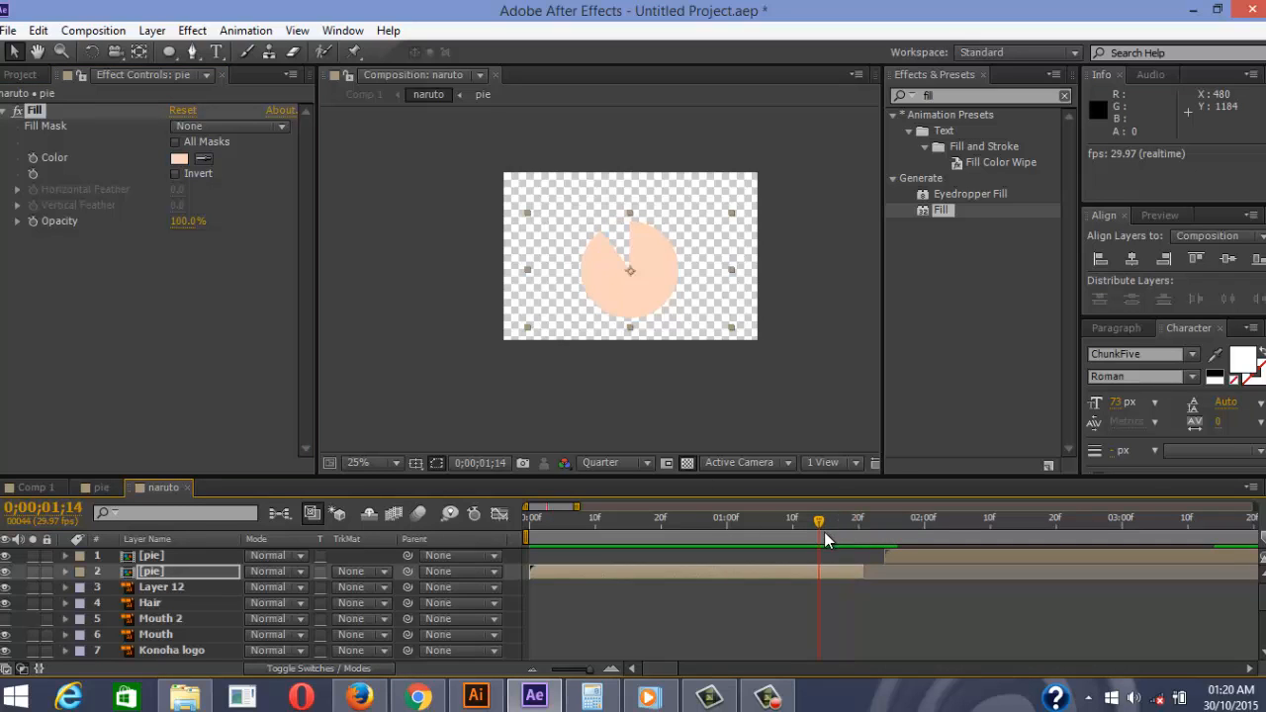
Preview the wipe and move the top pie layer to start at 0;00;00;24
{"action": "left_click_drag", "start_coordinate": [833, 537], "coordinate": [489, 545]}
{"action": "key", "text": "space"}
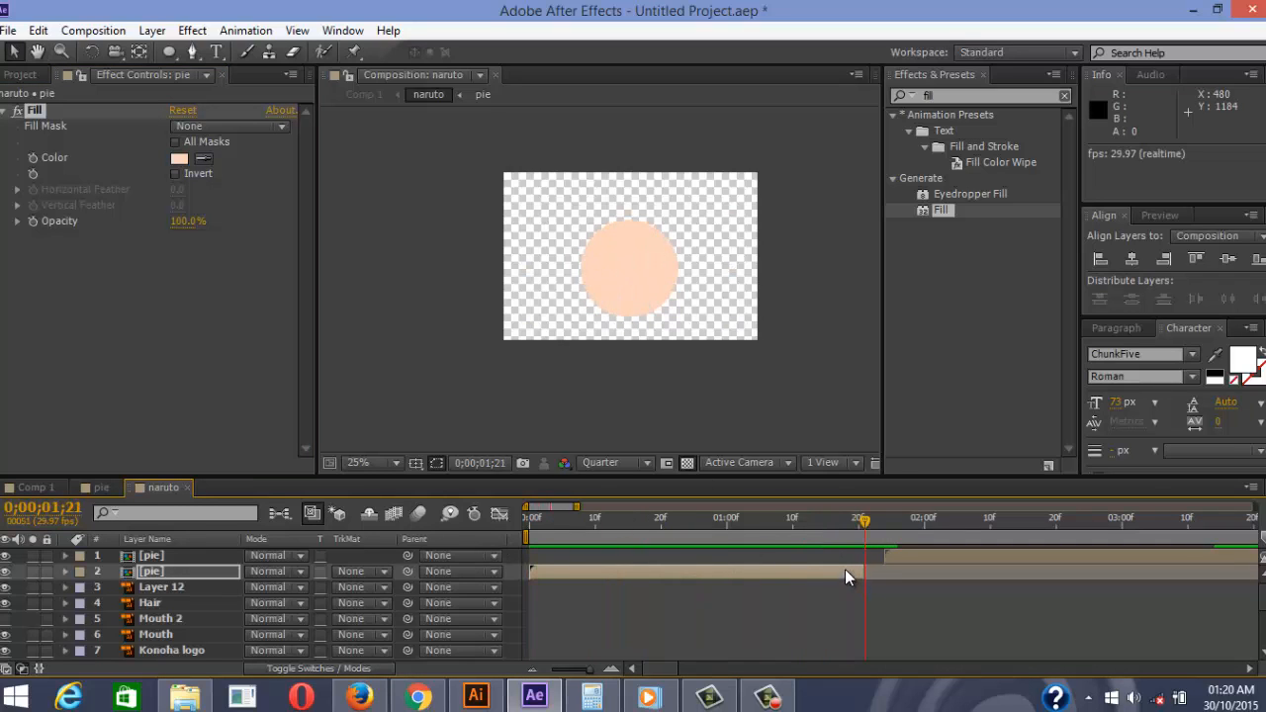
{"action": "left_click_drag", "start_coordinate": [834, 529], "coordinate": [519, 550]}
{"action": "key", "text": "space"}
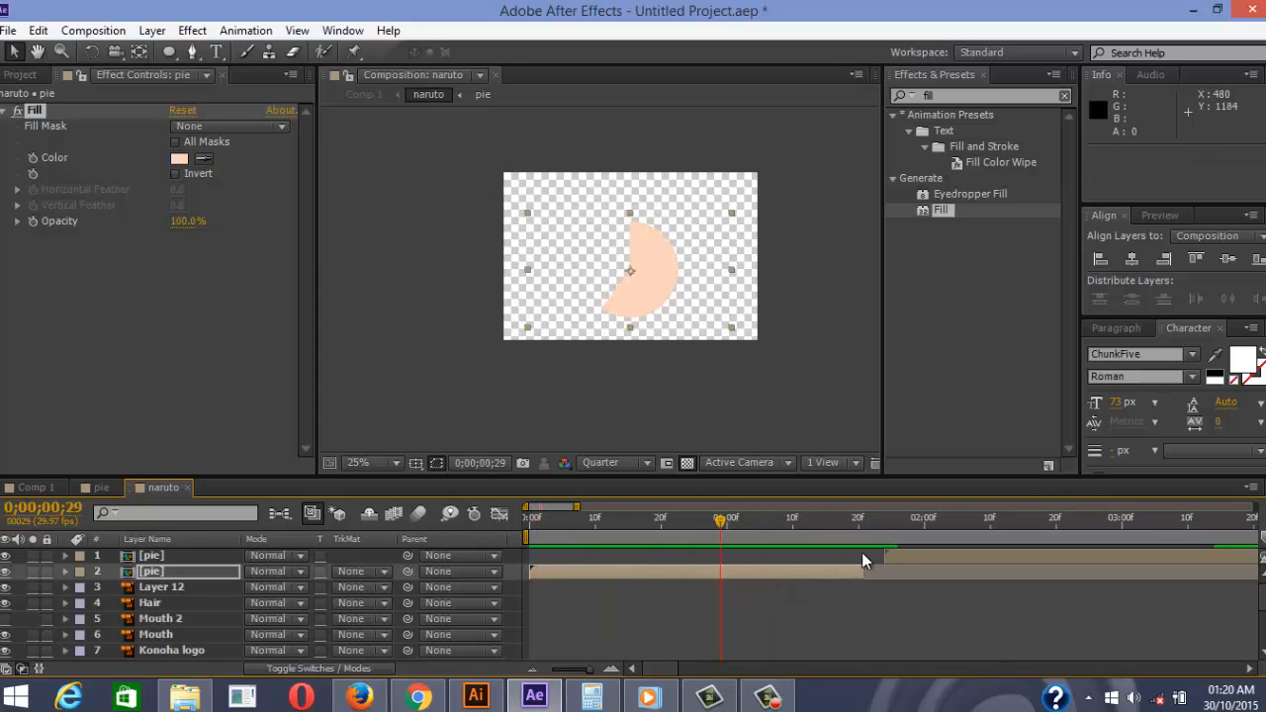
{"action": "left_click_drag", "start_coordinate": [879, 559], "coordinate": [719, 556]}
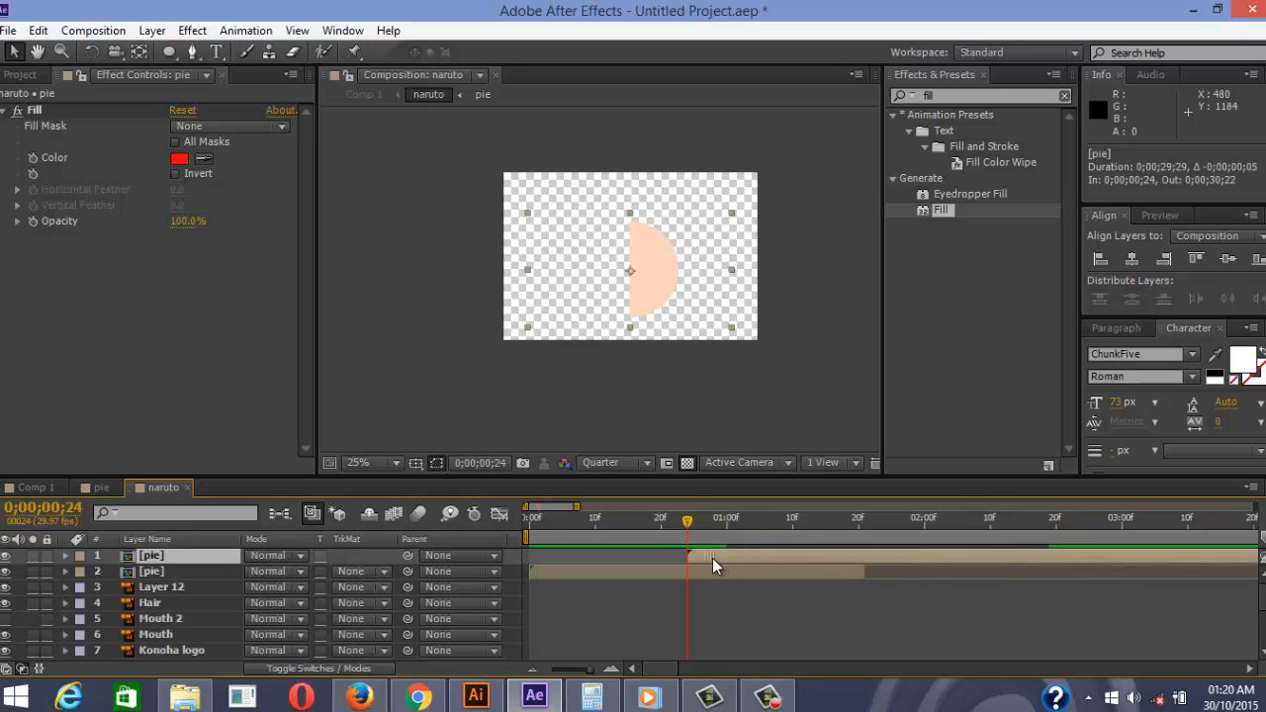
Select the HP layer and slide its bar left so it starts at 0;00;00;24
{"action": "scroll", "coordinate": [832, 581], "scroll_direction": "down", "scroll_amount": 2}
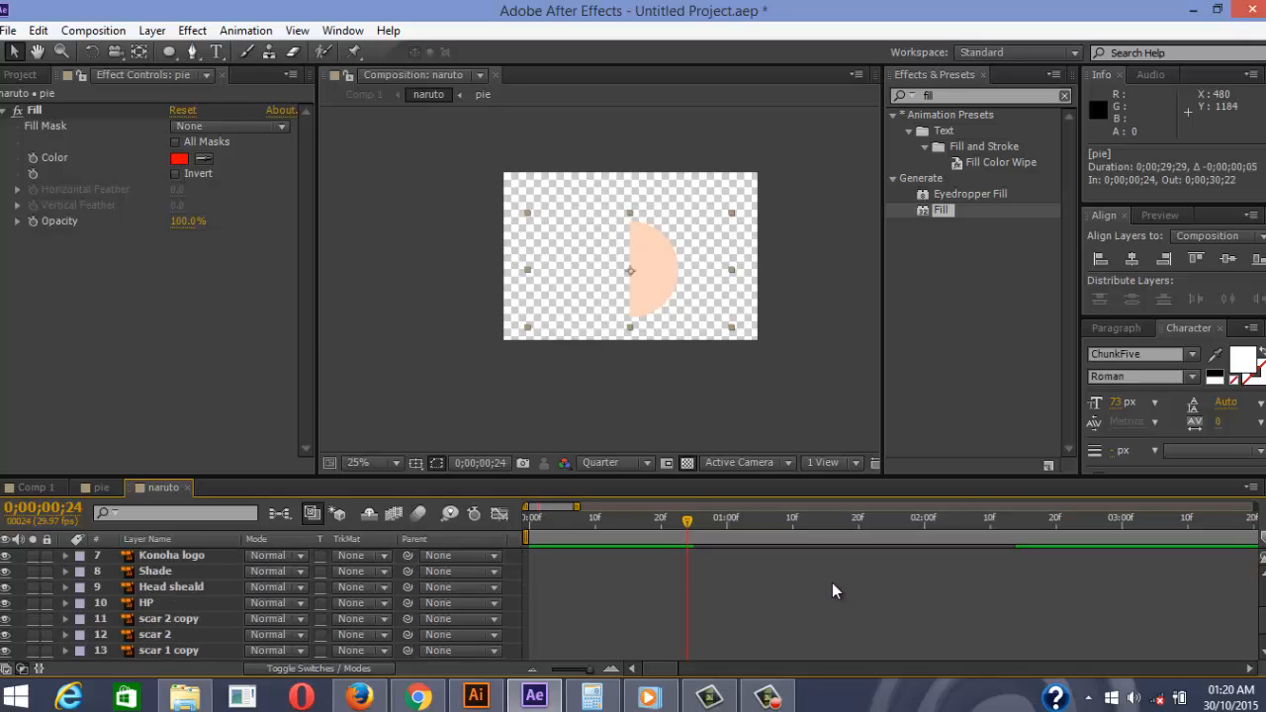
{"action": "scroll", "coordinate": [809, 593], "scroll_direction": "up", "scroll_amount": 2}
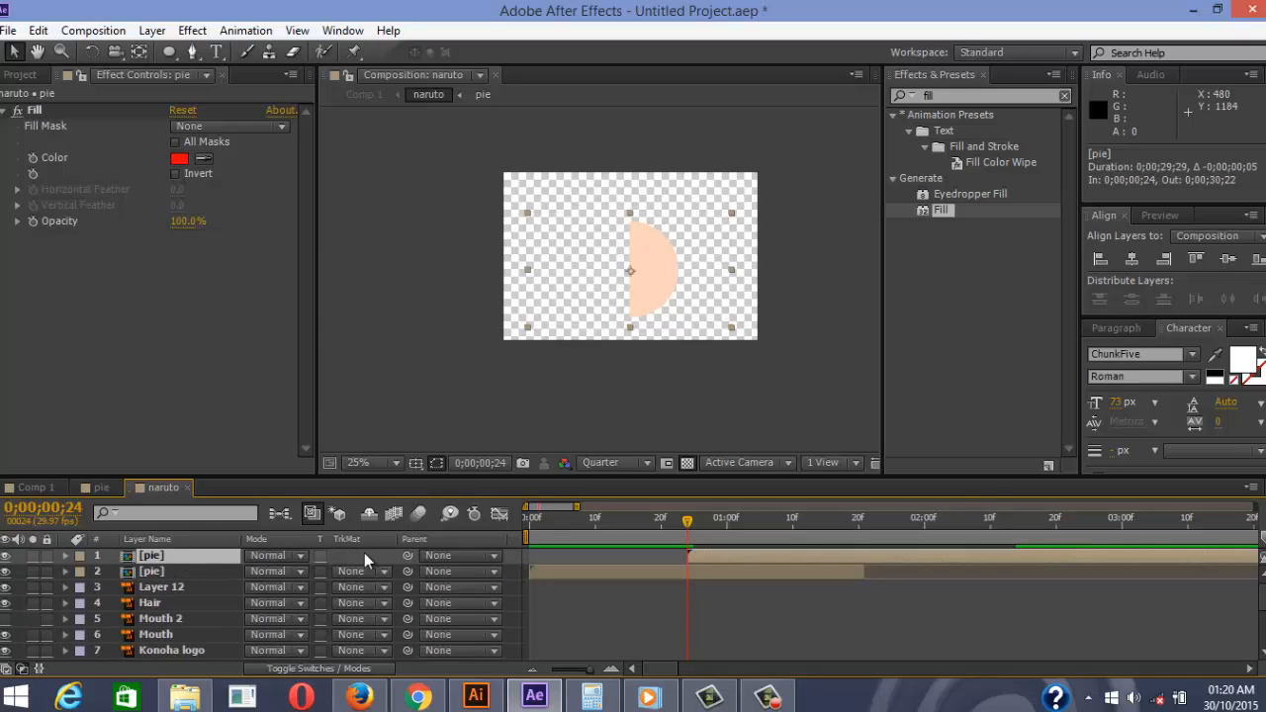
{"action": "left_click", "coordinate": [728, 590]}
{"action": "scroll", "coordinate": [215, 560], "scroll_direction": "down", "scroll_amount": 2}
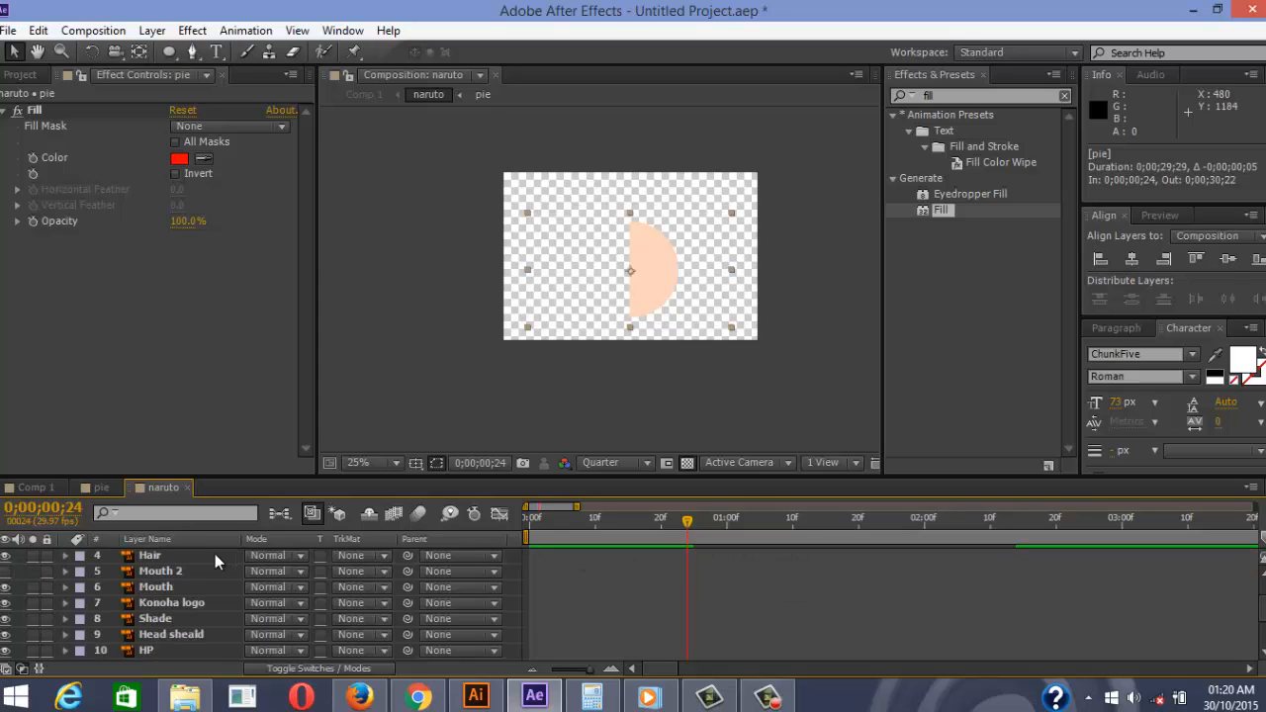
{"action": "left_click", "coordinate": [157, 599]}
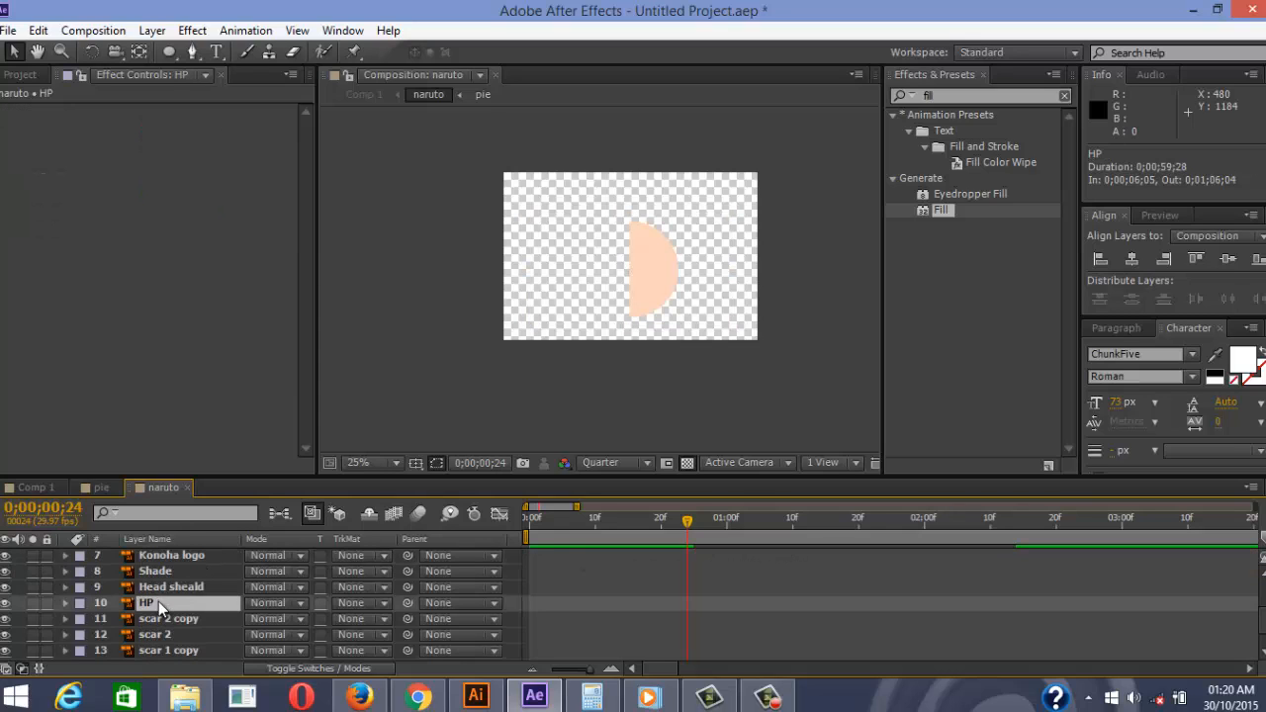
{"action": "key", "text": "minus"}
{"action": "key", "text": "minus"}
{"action": "key", "text": "minus"}
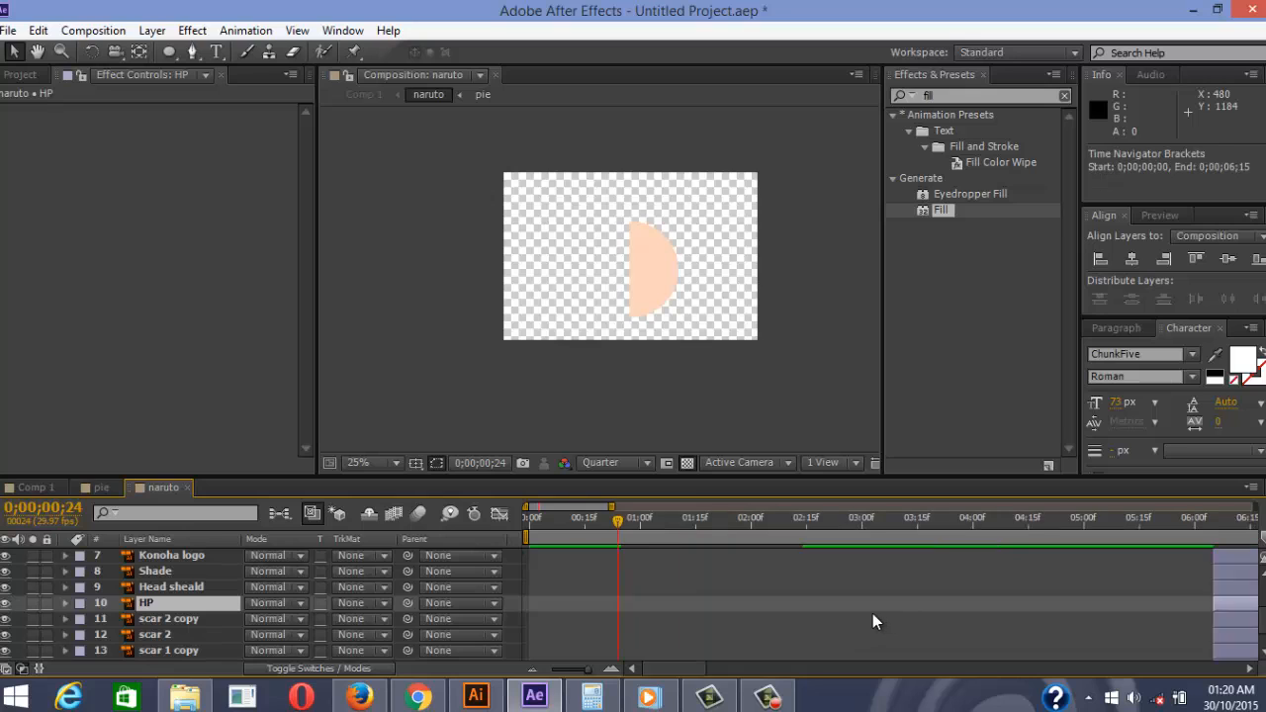
{"action": "key", "text": "equal"}
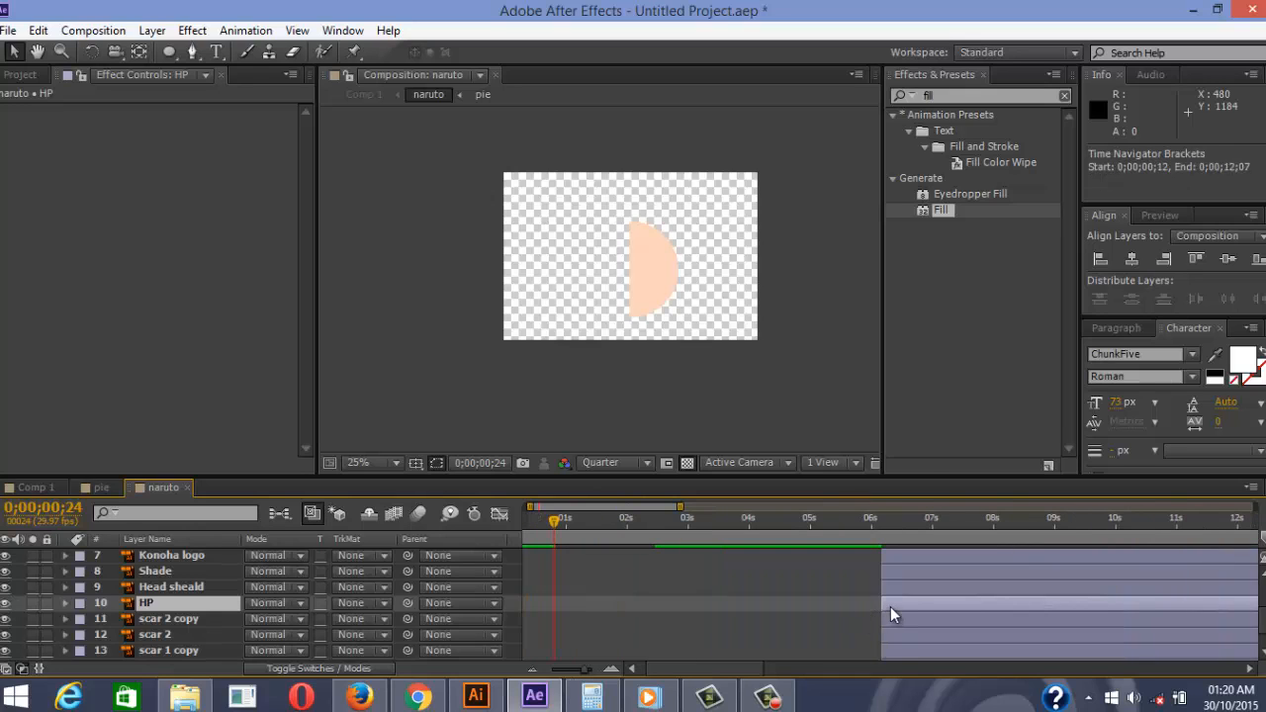
{"action": "left_click_drag", "start_coordinate": [891, 607], "coordinate": [755, 614]}
{"action": "left_click_drag", "start_coordinate": [600, 615], "coordinate": [575, 619]}
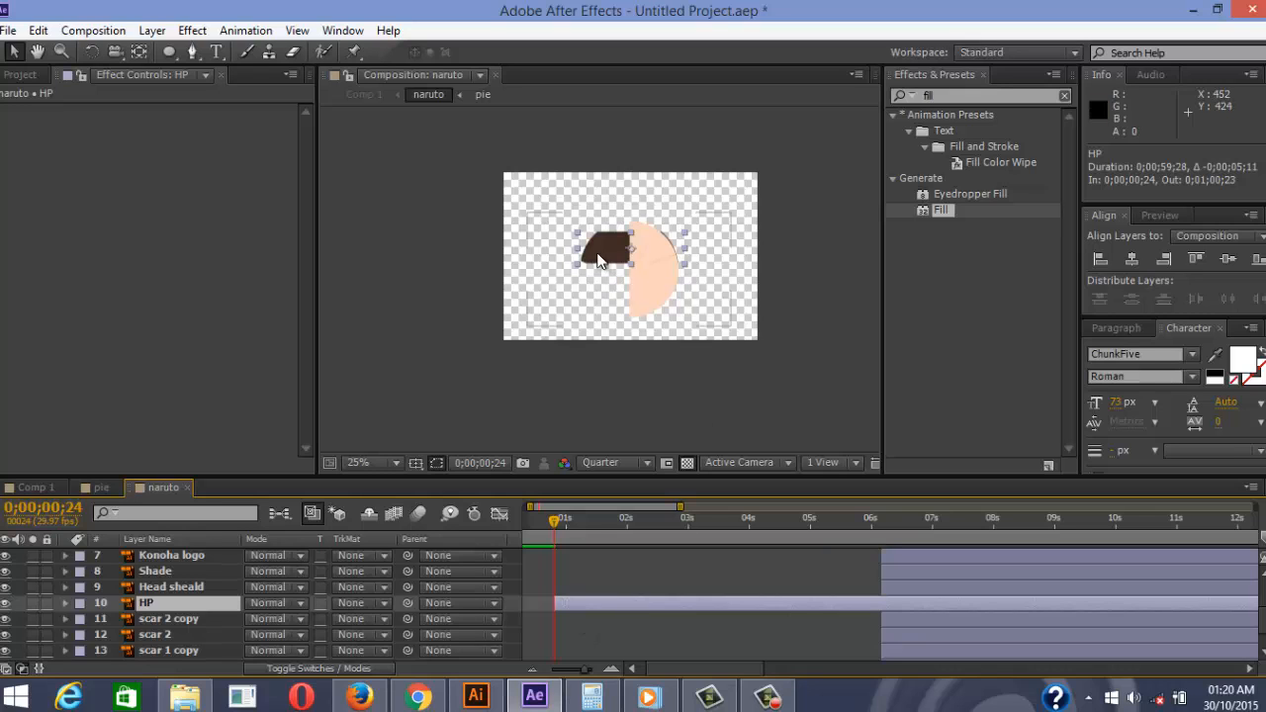
{"action": "scroll", "coordinate": [614, 244], "scroll_direction": "up", "scroll_amount": 1}
{"action": "scroll", "coordinate": [634, 274], "scroll_direction": "down", "scroll_amount": 1}
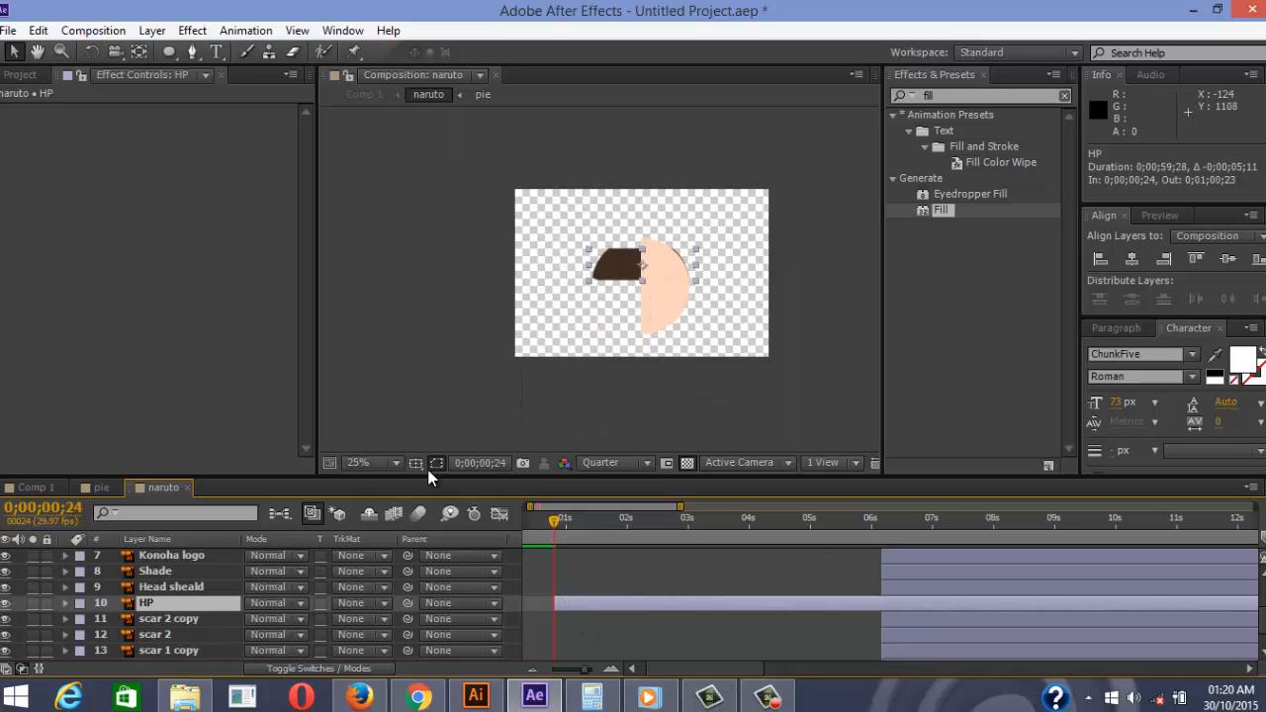
Create Shapes from Vector Layer on HP and place HP Outlines beside HP
{"action": "right_click", "coordinate": [166, 607]}
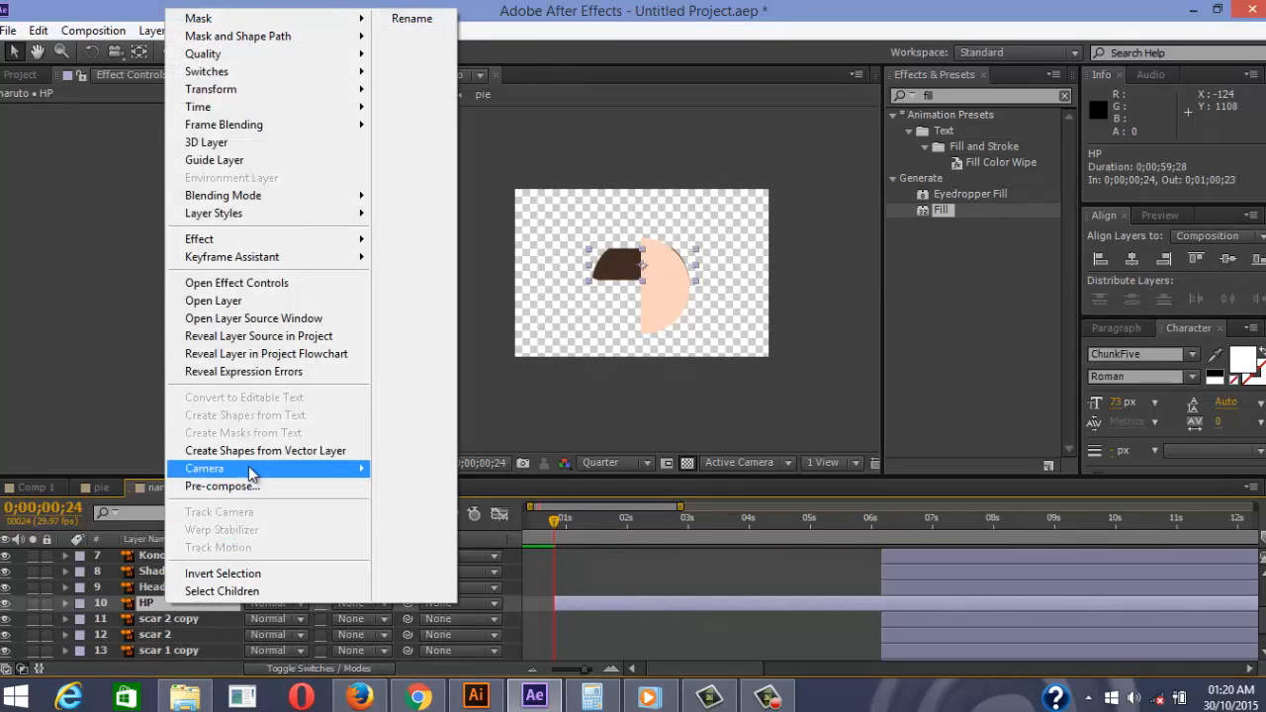
{"action": "right_click", "coordinate": [150, 608]}
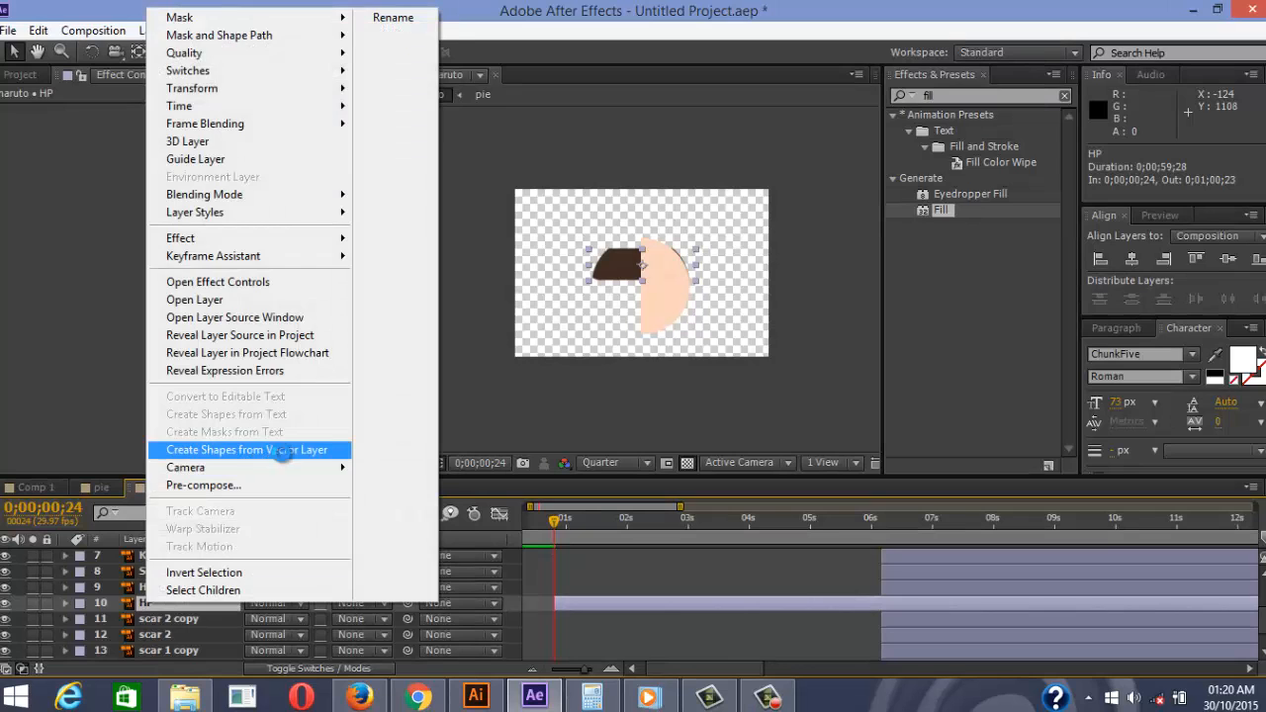
{"action": "left_click", "coordinate": [283, 451]}
{"action": "scroll", "coordinate": [178, 574], "scroll_direction": "up", "scroll_amount": 5}
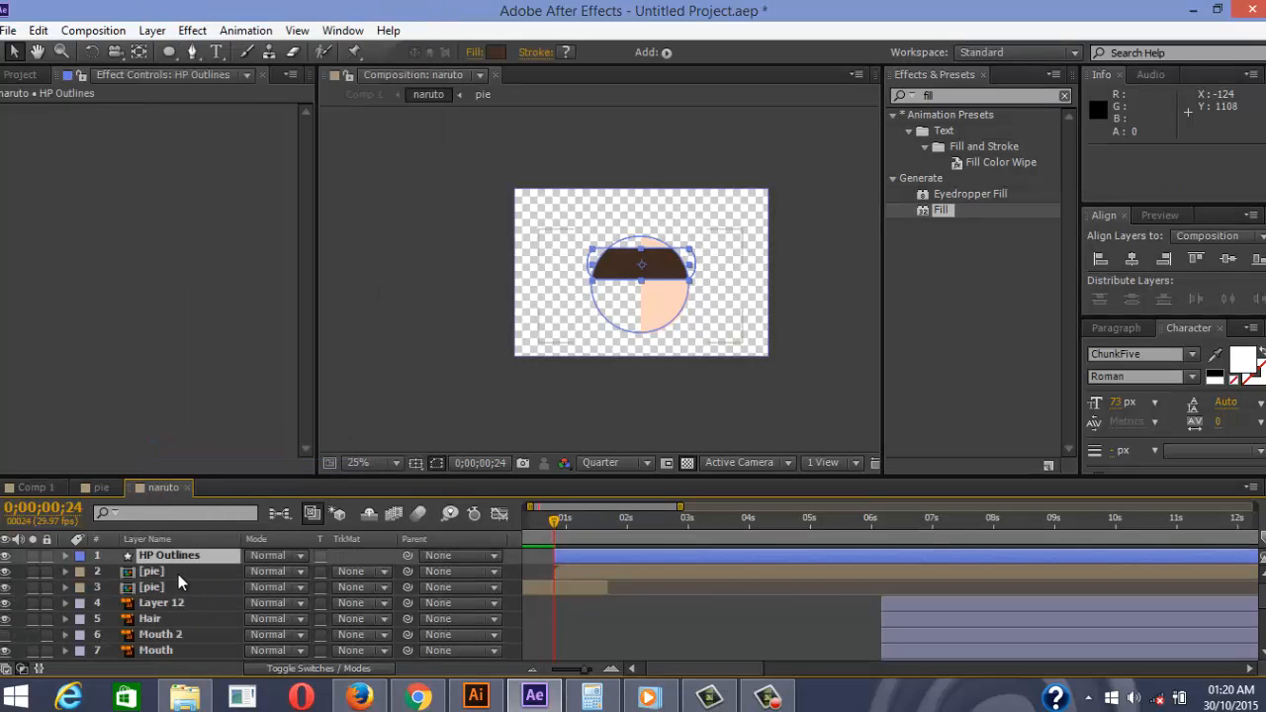
{"action": "mouse_move", "coordinate": [181, 566]}
{"action": "left_mouse_down"}
{"action": "mouse_move", "coordinate": [184, 656]}
{"action": "mouse_move", "coordinate": [190, 570]}
{"action": "left_mouse_up"}
Delete the original HP layer and preview the animation with the HP Outlines head band
{"action": "left_click", "coordinate": [170, 573]}
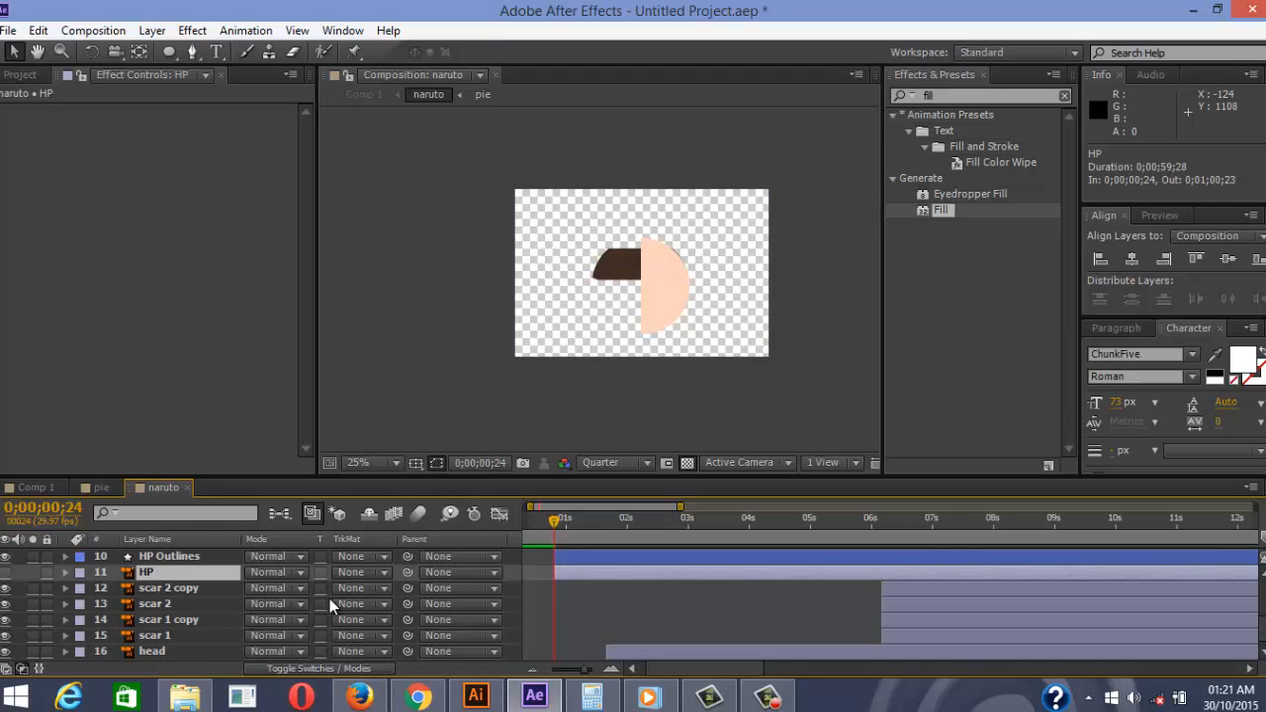
{"action": "key", "text": "Delete"}
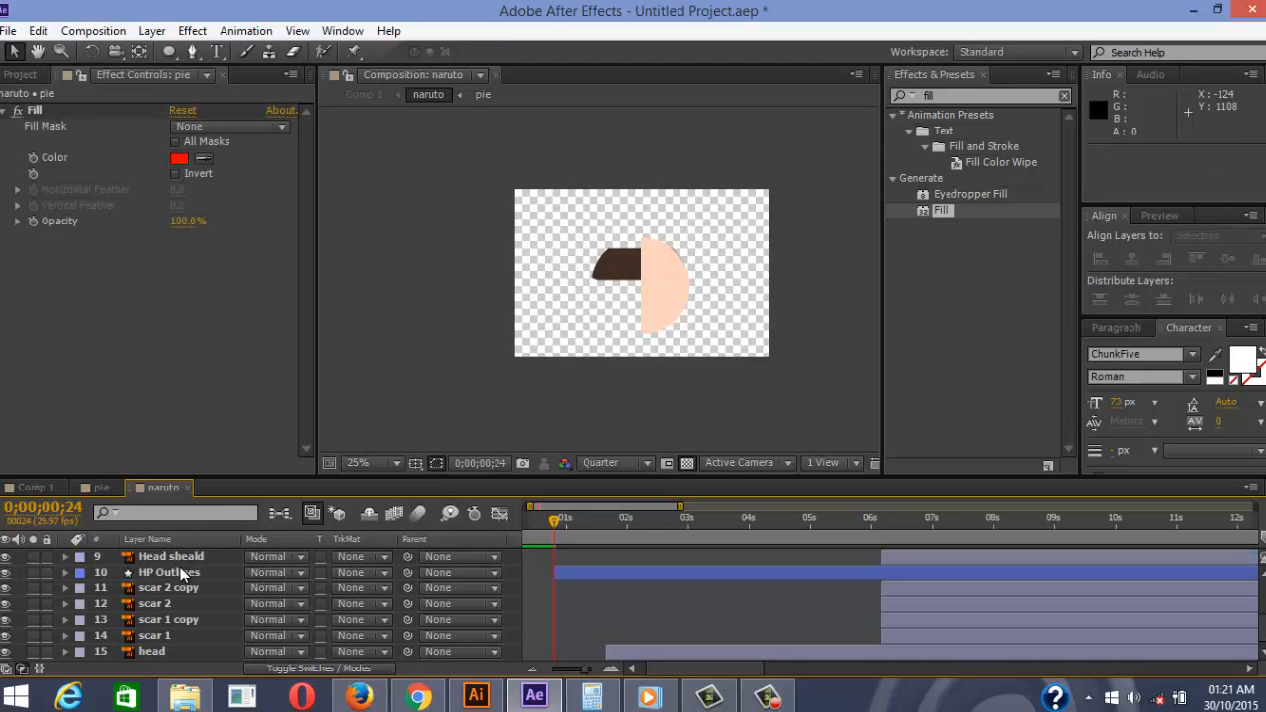
{"action": "left_click", "coordinate": [180, 571]}
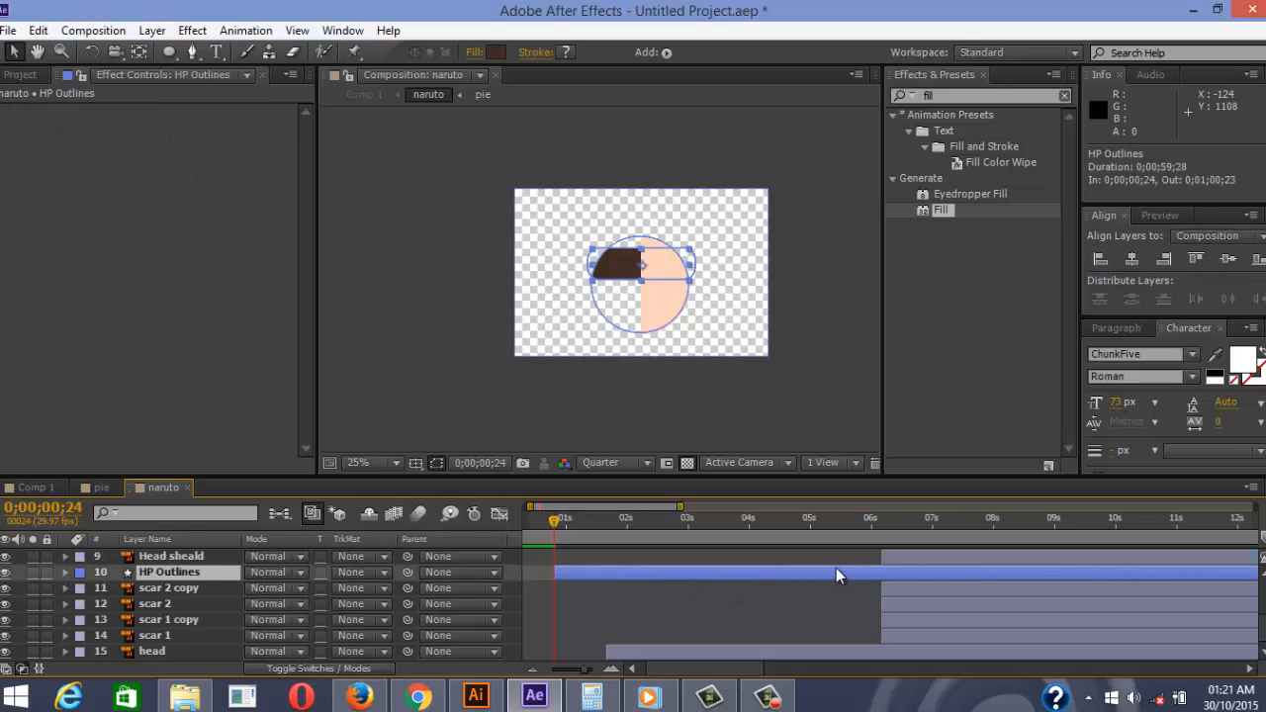
{"action": "scroll", "coordinate": [667, 585], "scroll_direction": "up", "scroll_amount": 3}
{"action": "key", "text": "equal"}
{"action": "key", "text": "equal"}
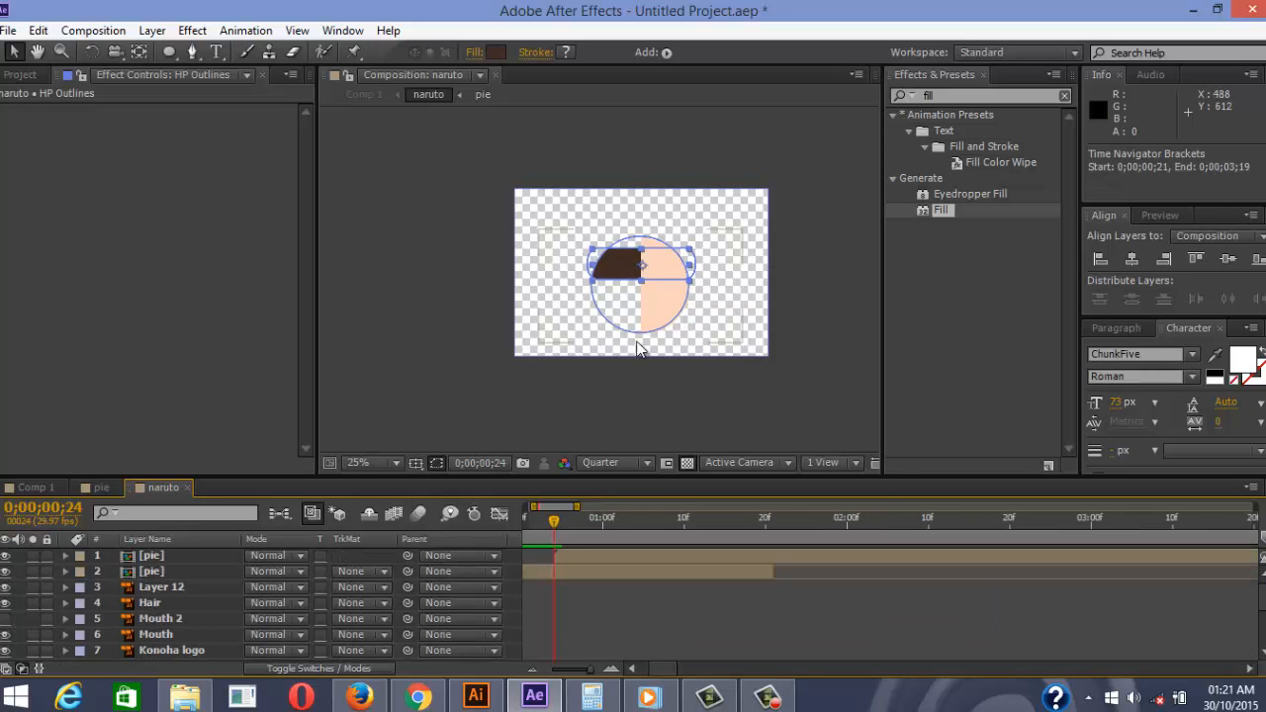
{"action": "key", "text": "space"}
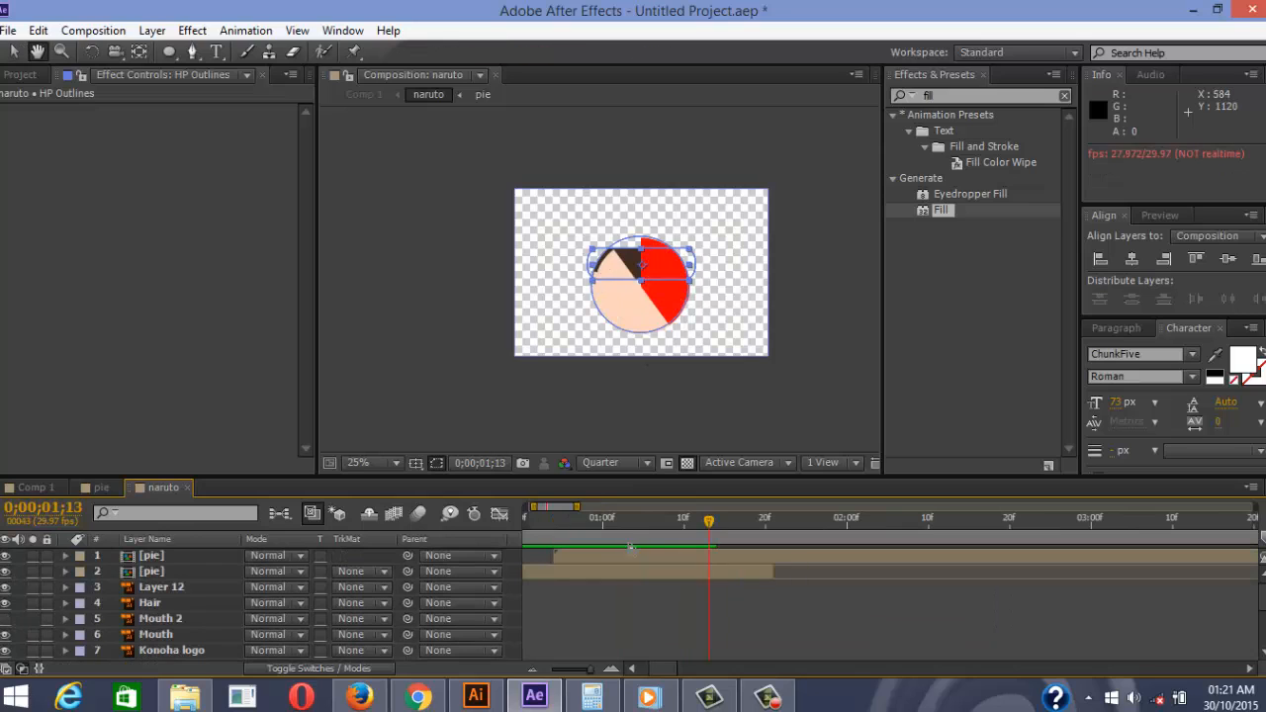
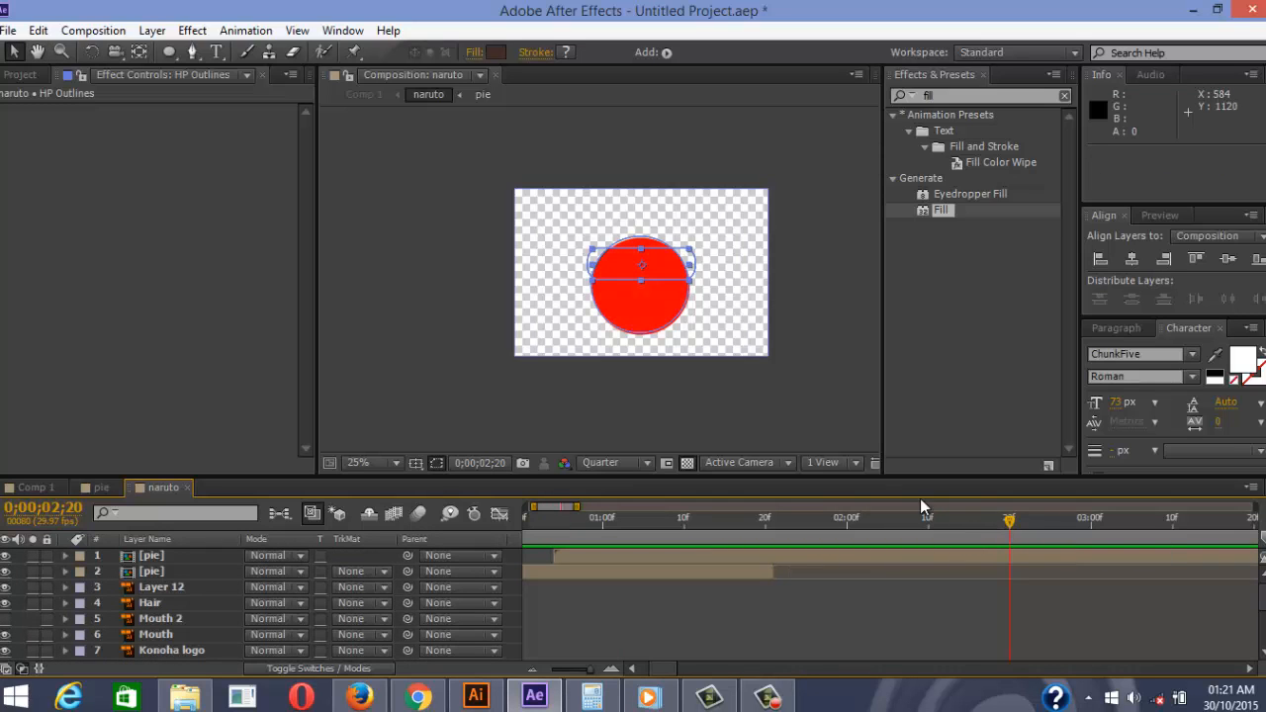
Select the HP Outlines layer and expand it to show its Contents and Transform properties
{"action": "scroll", "coordinate": [203, 604], "scroll_direction": "down", "scroll_amount": 2}
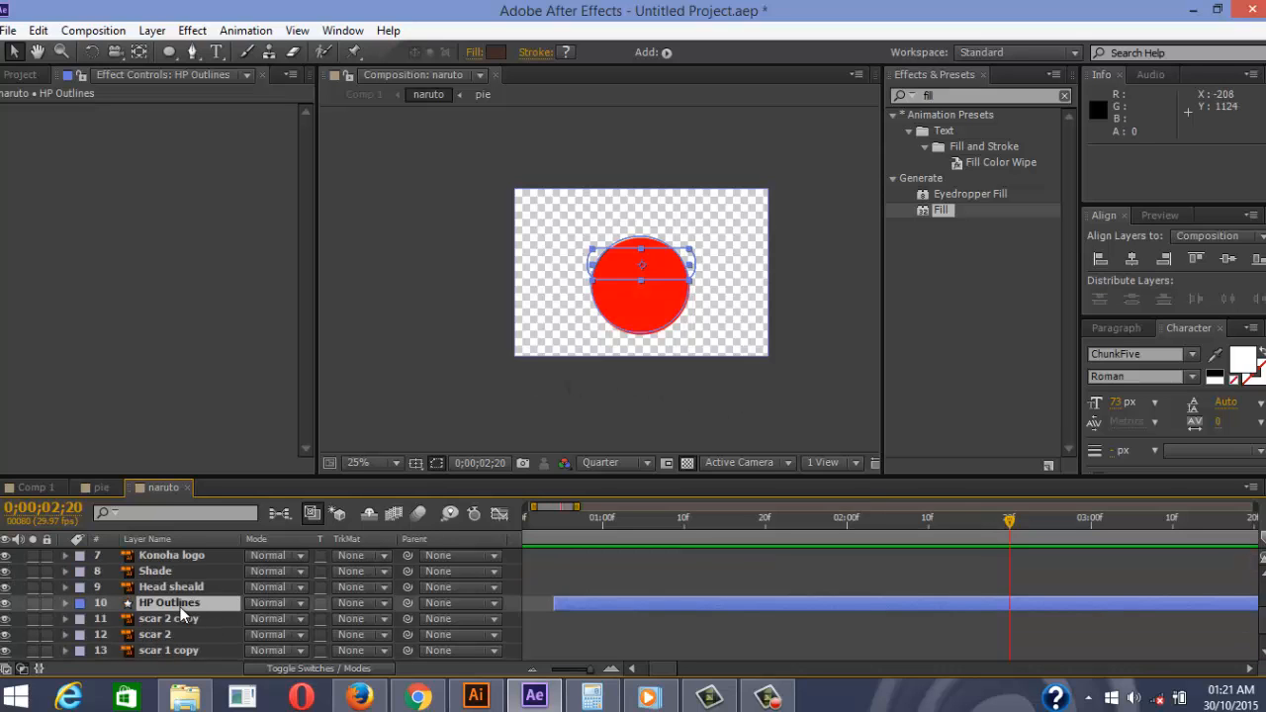
{"action": "left_click", "coordinate": [204, 605]}
{"action": "scroll", "coordinate": [648, 266], "scroll_direction": "up", "scroll_amount": 4}
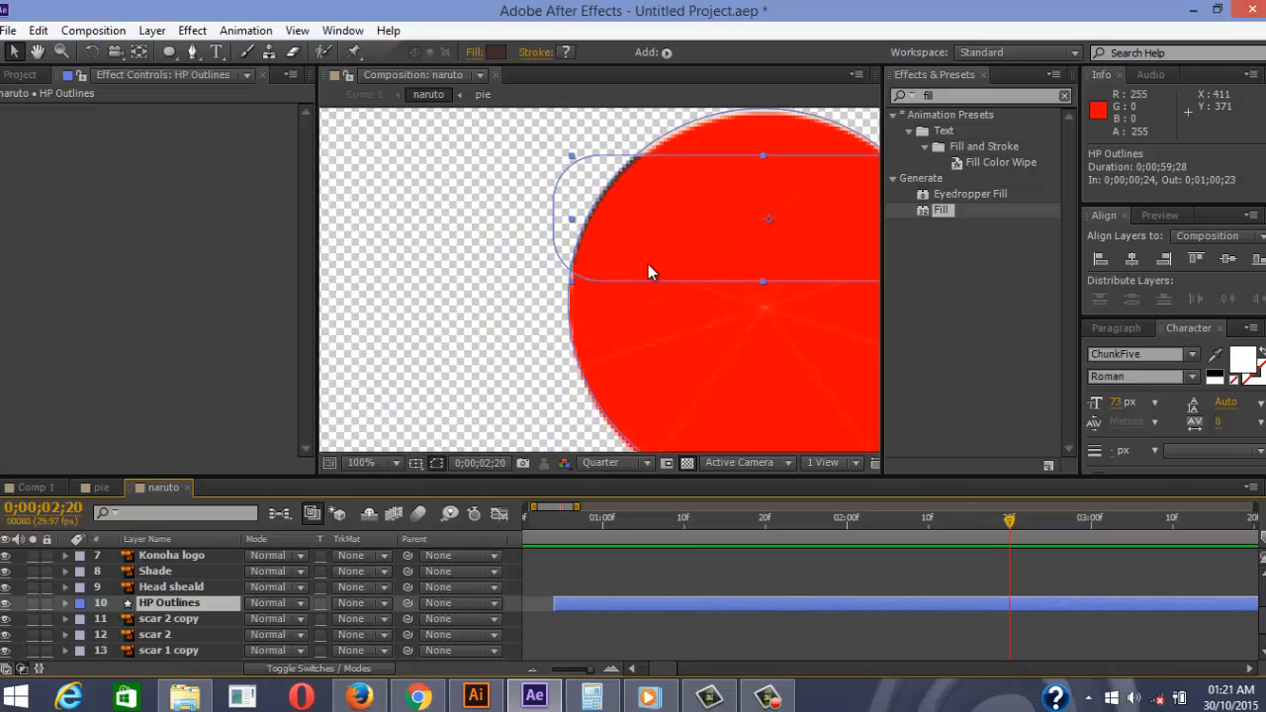
{"action": "scroll", "coordinate": [648, 265], "scroll_direction": "down", "scroll_amount": 4}
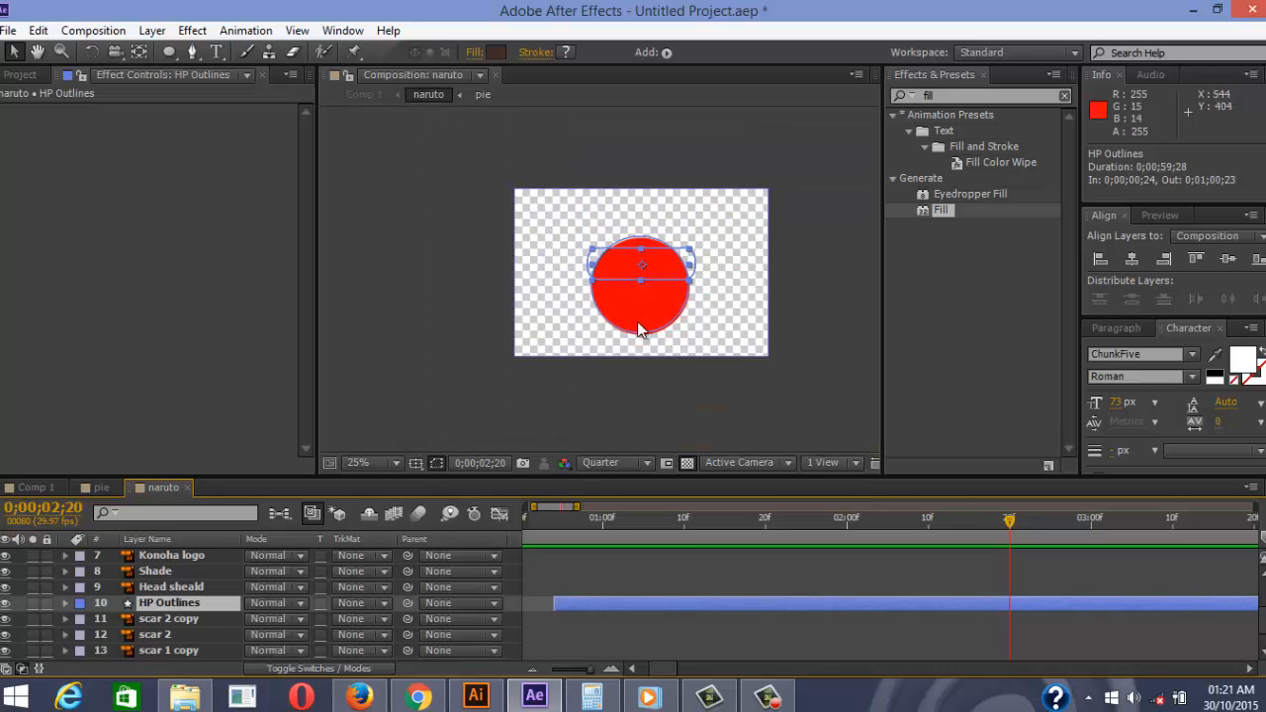
{"action": "left_click", "coordinate": [65, 604]}
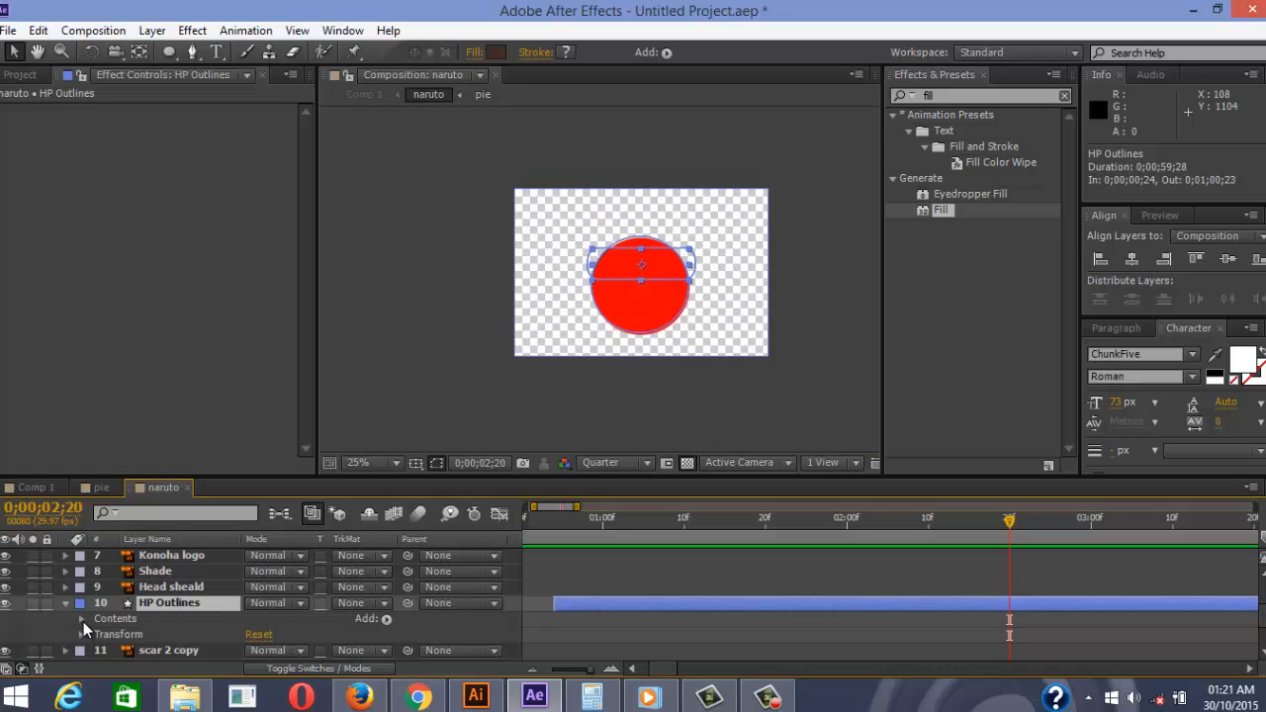
Set a Path keyframe on HP Outlines Group 1 at 2;20, then move the time to 2;13
{"action": "left_click", "coordinate": [81, 619]}
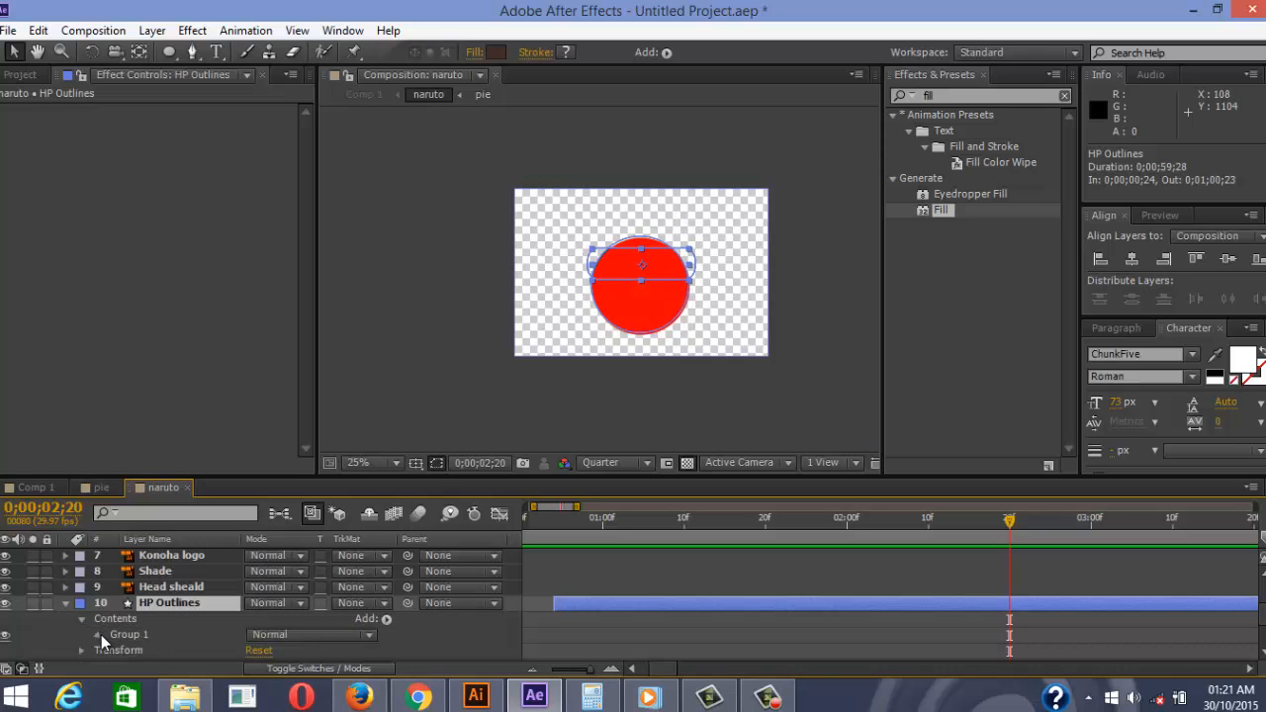
{"action": "left_click", "coordinate": [99, 635]}
{"action": "scroll", "coordinate": [115, 615], "scroll_direction": "down", "scroll_amount": 2}
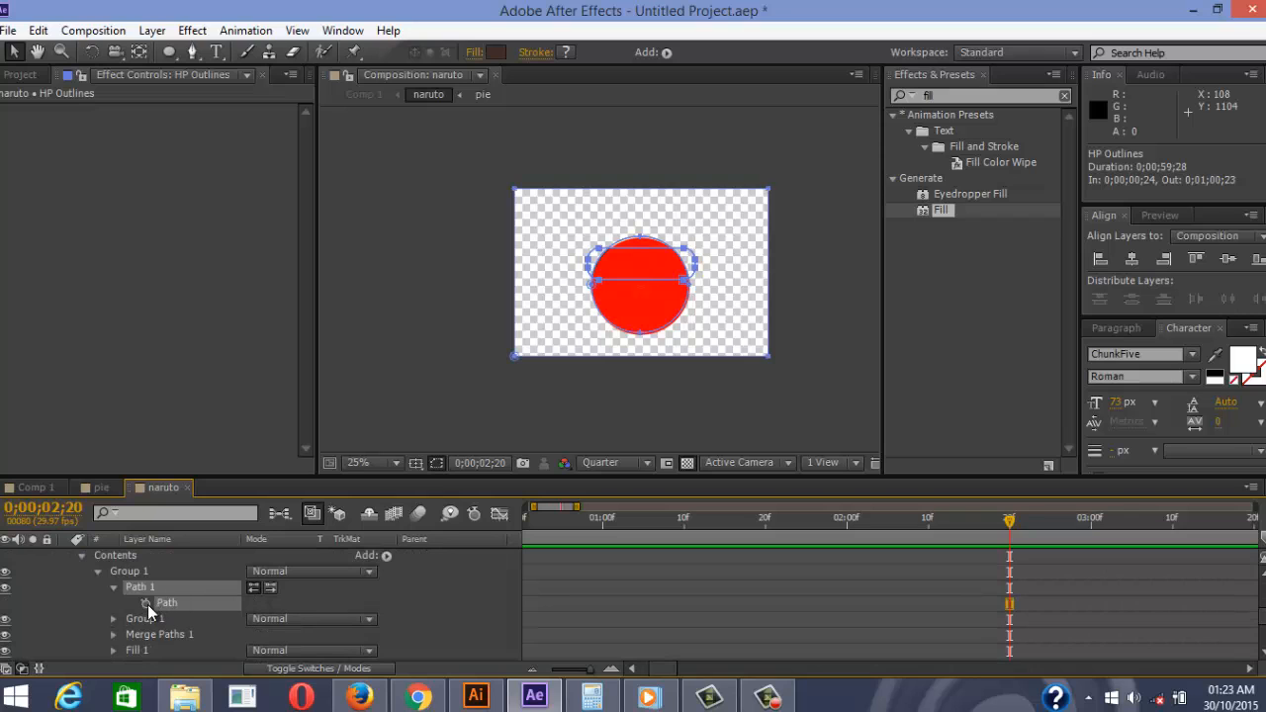
{"action": "left_click", "coordinate": [145, 605]}
{"action": "left_click_drag", "start_coordinate": [1009, 531], "coordinate": [969, 531]}
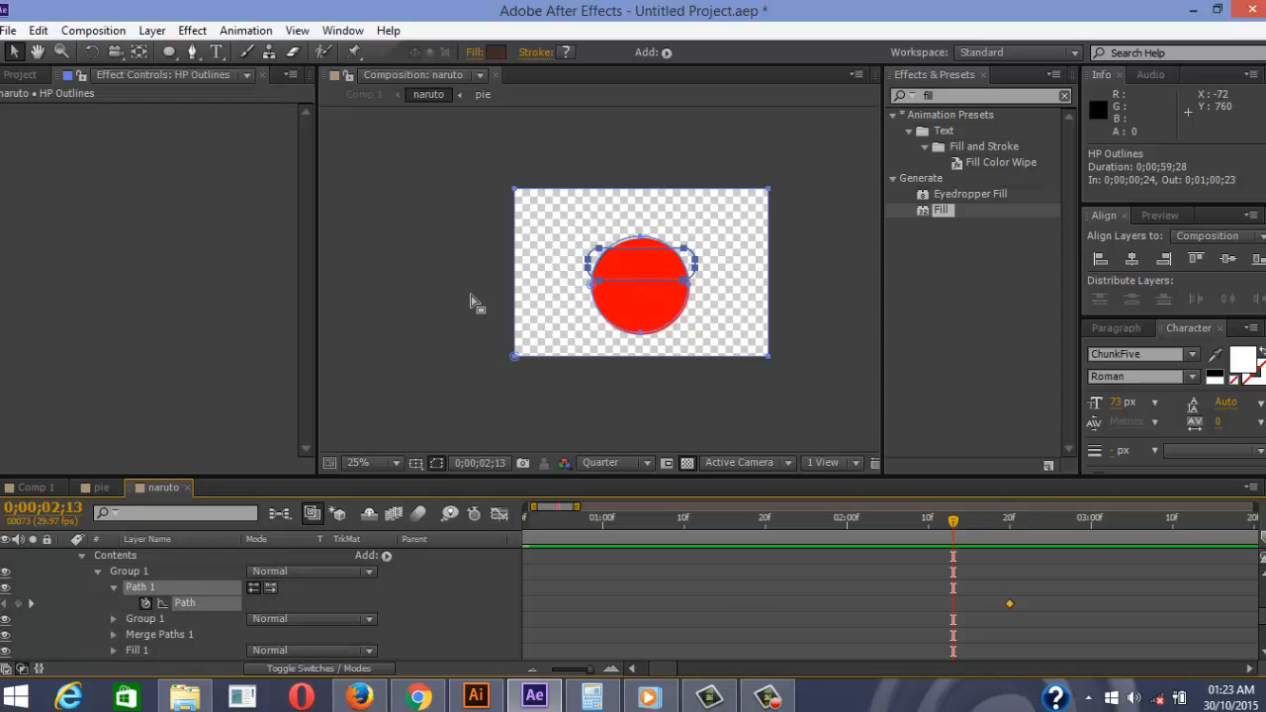
At 2;13, pull the path's right and left points down along the circle's edge
{"action": "scroll", "coordinate": [623, 287], "scroll_direction": "up", "scroll_amount": 6}
{"action": "scroll", "coordinate": [665, 302], "scroll_direction": "down", "scroll_amount": 4}
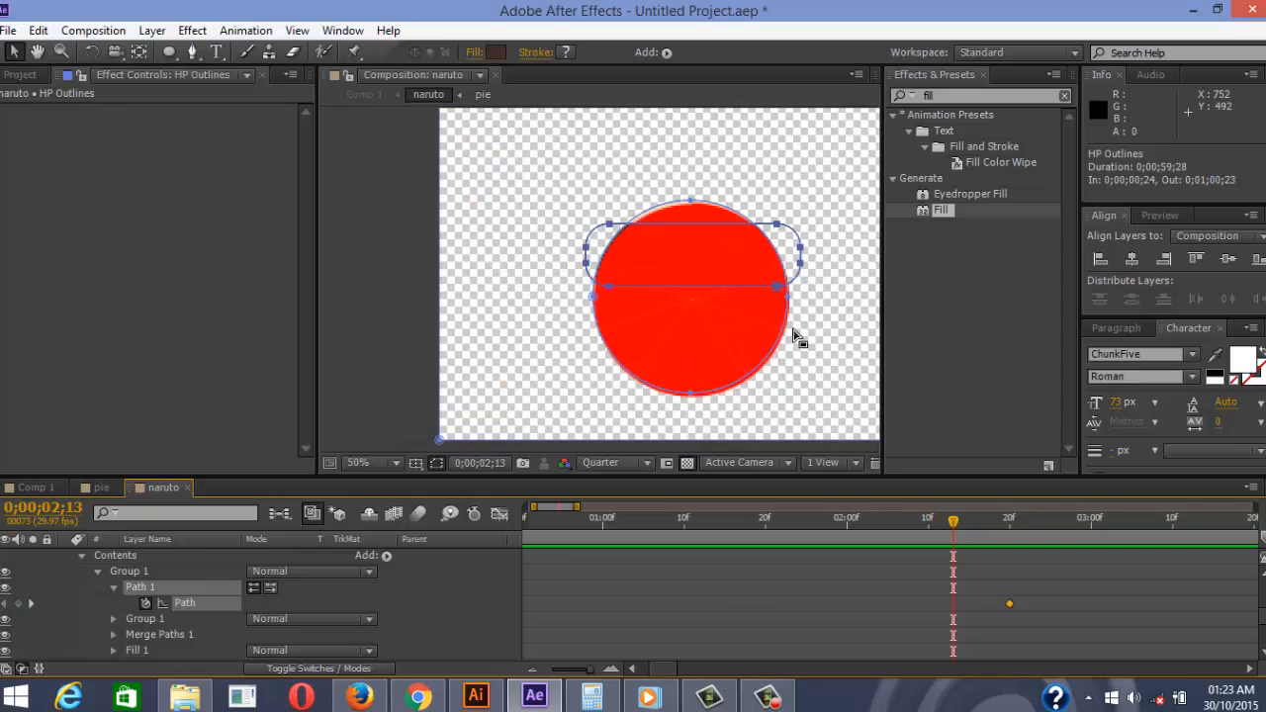
{"action": "left_click", "coordinate": [776, 286]}
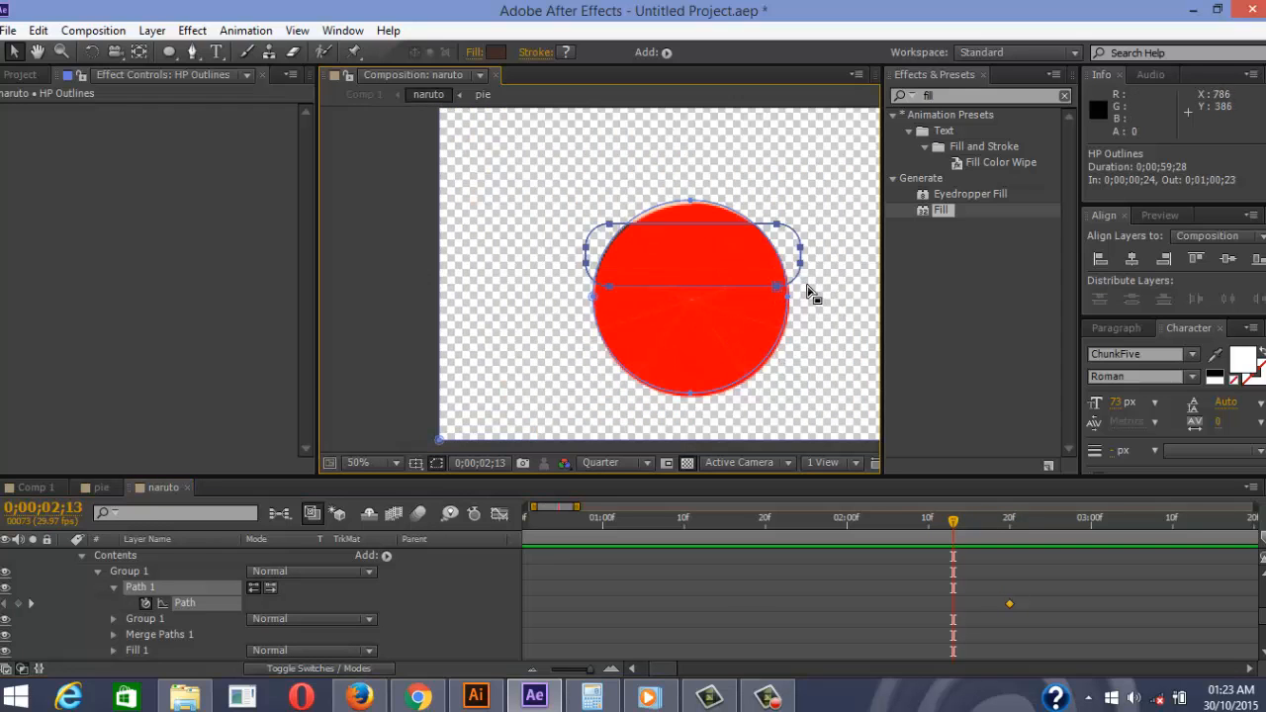
{"action": "left_click", "coordinate": [782, 308]}
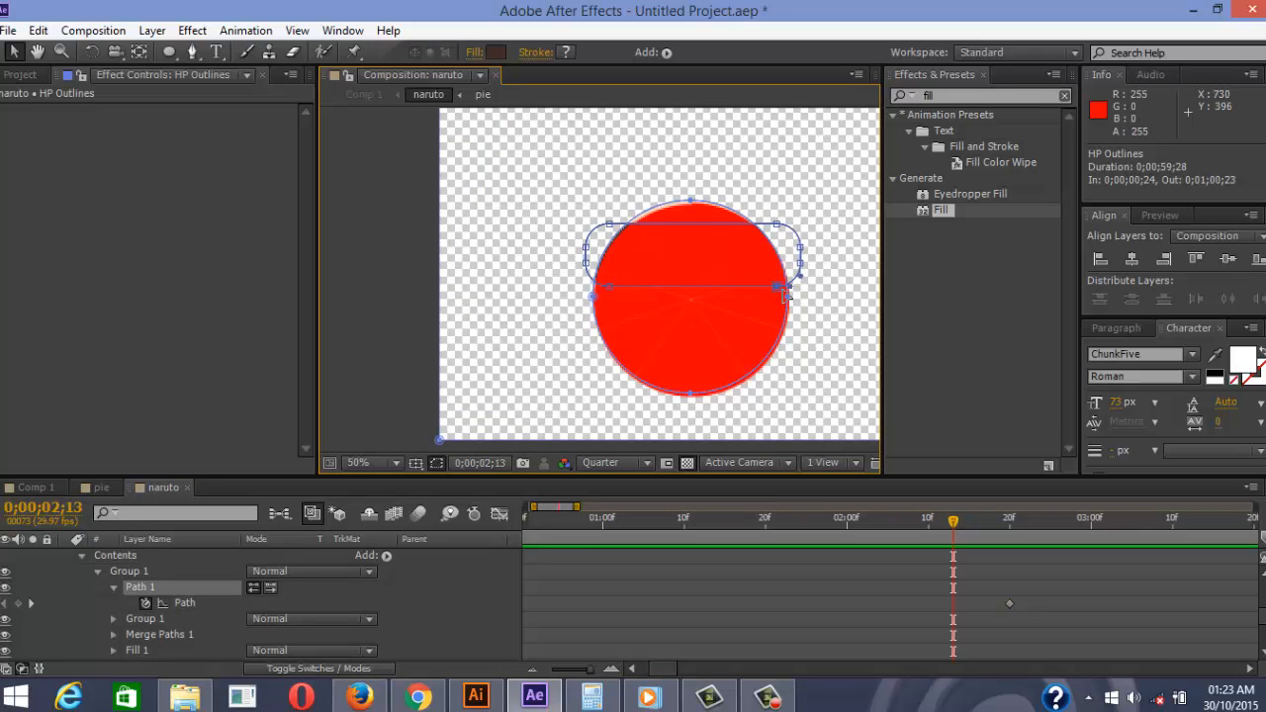
{"action": "left_click_drag", "start_coordinate": [780, 289], "coordinate": [760, 372]}
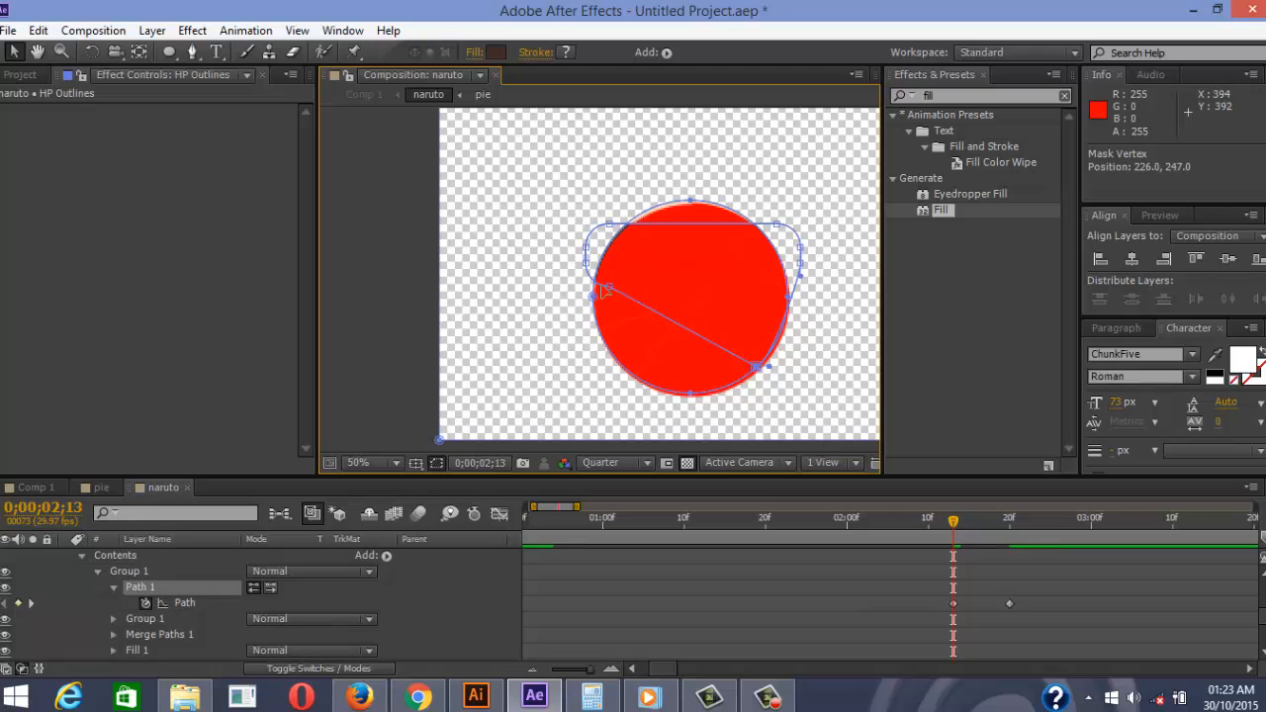
{"action": "left_click_drag", "start_coordinate": [611, 291], "coordinate": [626, 365]}
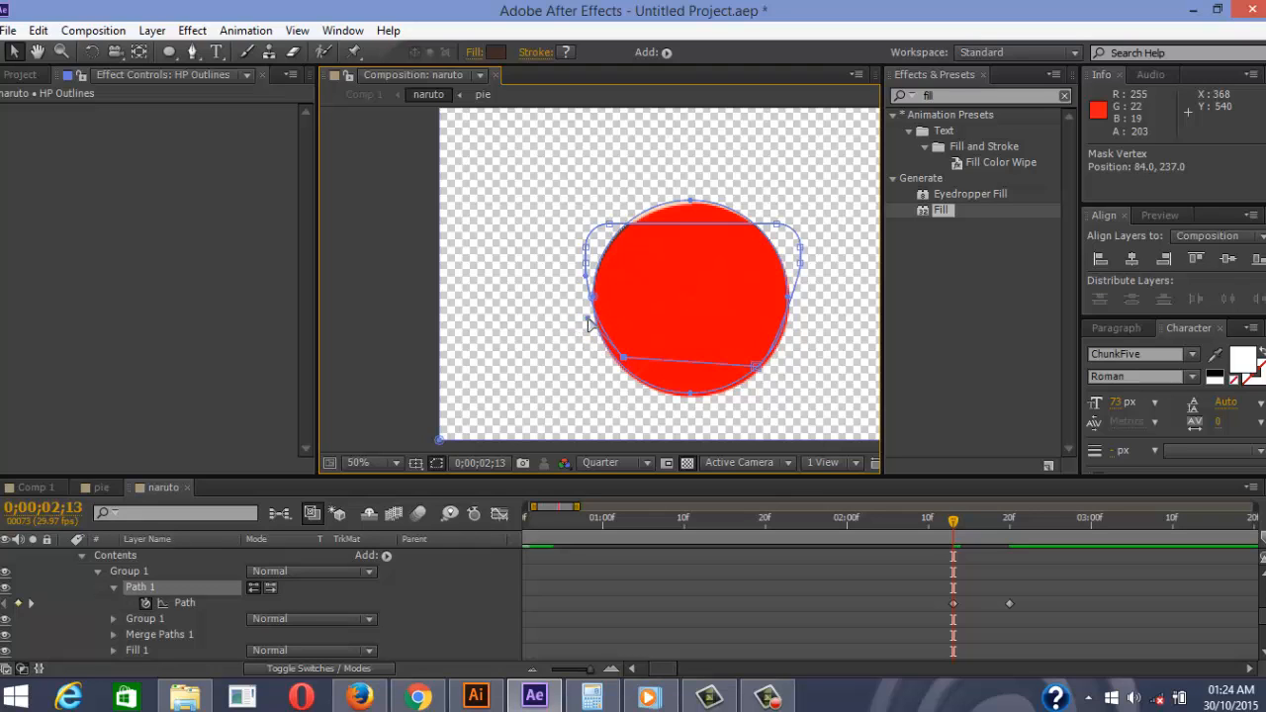
{"action": "left_click", "coordinate": [187, 54]}
Add a bottom-right vertex and fit the path's bottom points onto the circle's lower edge
{"action": "left_click", "coordinate": [680, 365]}
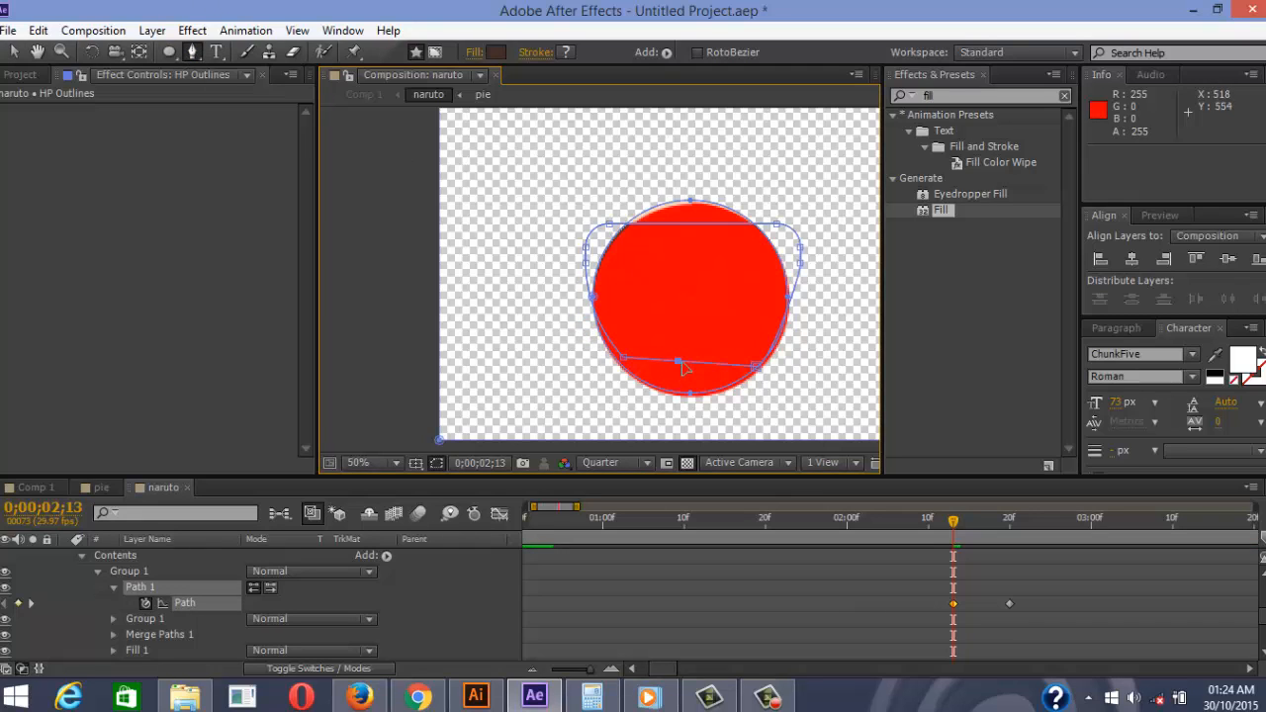
{"action": "left_click_drag", "start_coordinate": [683, 364], "coordinate": [684, 378]}
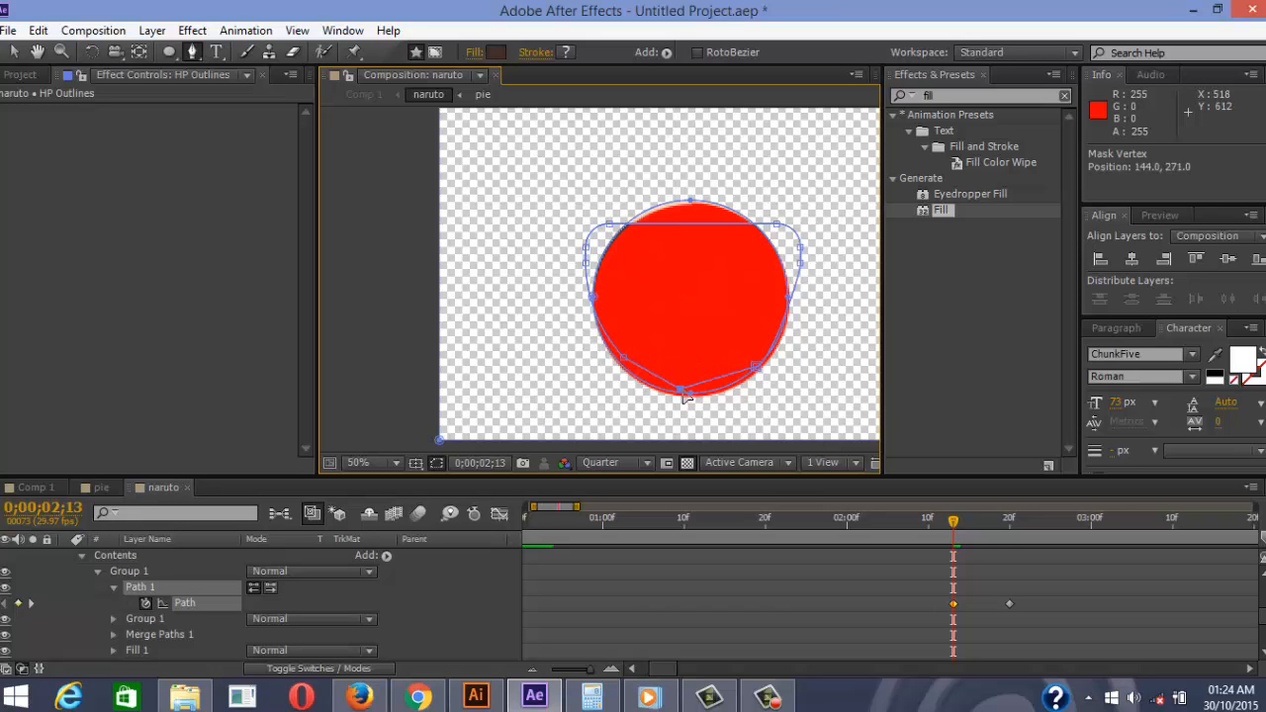
{"action": "left_click_drag", "start_coordinate": [712, 381], "coordinate": [732, 381]}
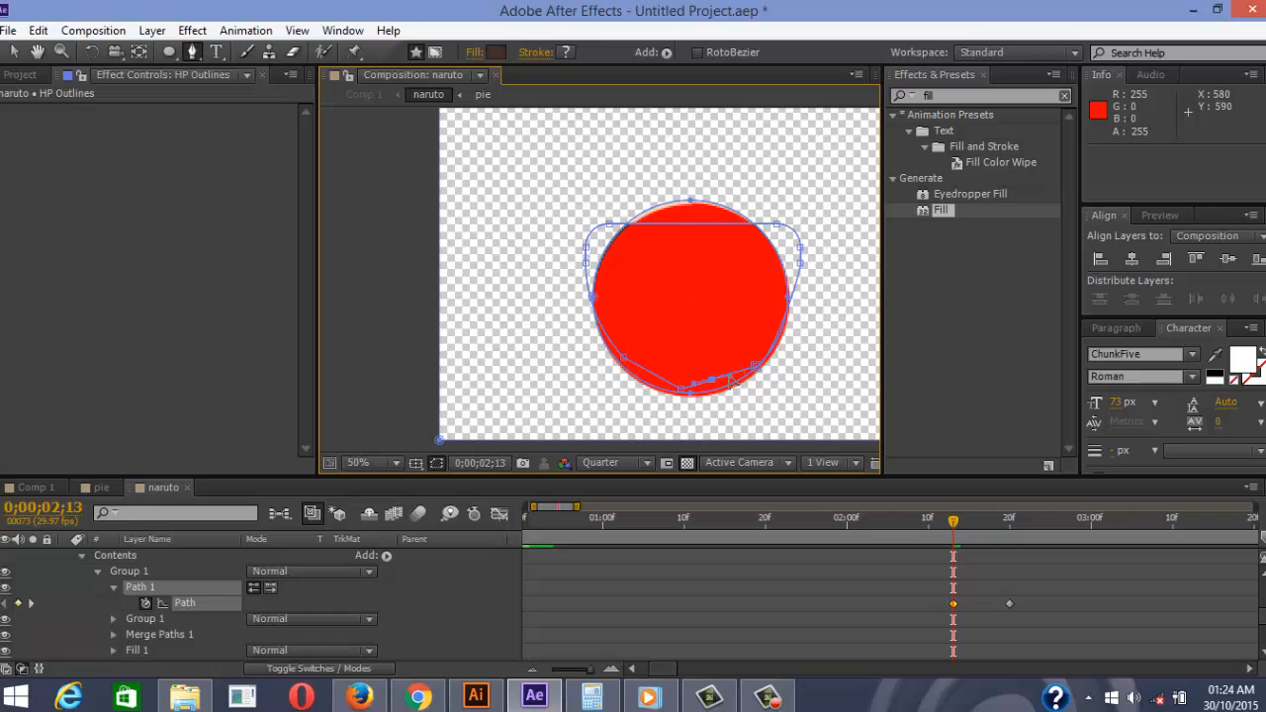
{"action": "left_click_drag", "start_coordinate": [713, 388], "coordinate": [720, 394]}
{"action": "left_click_drag", "start_coordinate": [623, 359], "coordinate": [615, 362]}
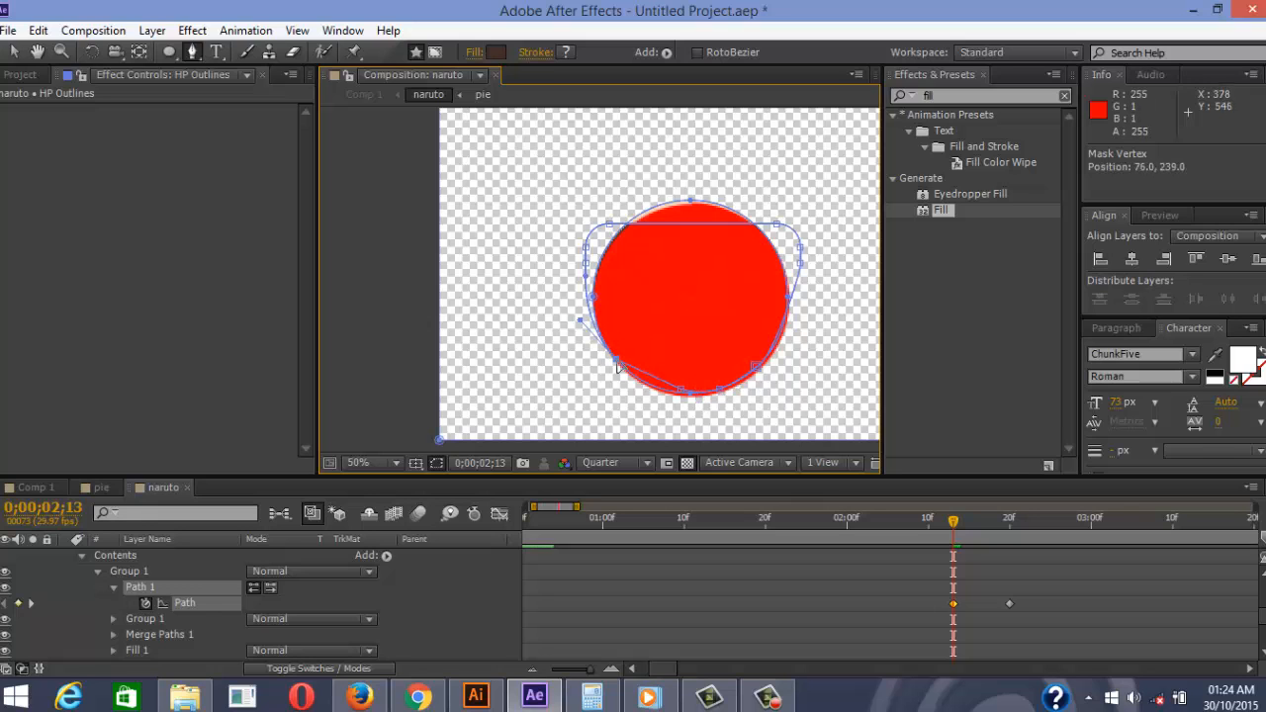
{"action": "left_click_drag", "start_coordinate": [681, 390], "coordinate": [638, 381]}
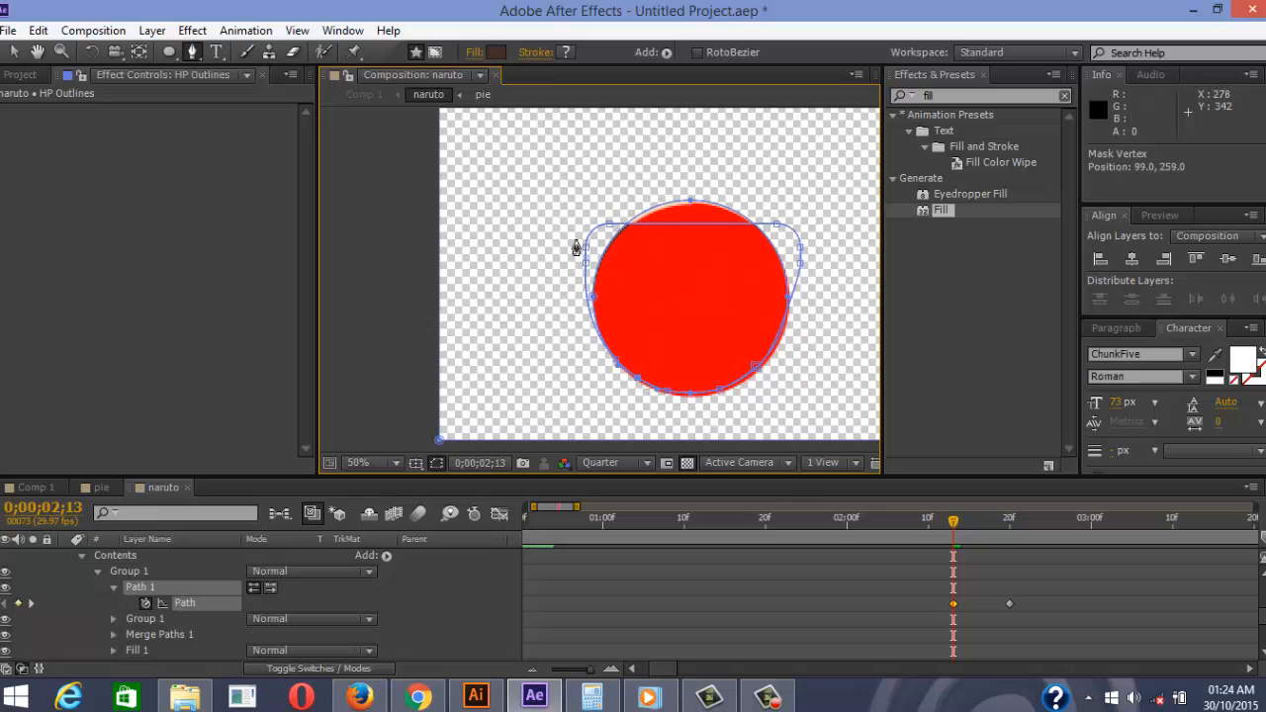
Pull the top point up and move the right-side points onto the circle's edge
{"action": "scroll", "coordinate": [691, 228], "scroll_direction": "up", "scroll_amount": 1}
{"action": "scroll", "coordinate": [691, 228], "scroll_direction": "down", "scroll_amount": 1}
{"action": "scroll", "coordinate": [750, 228], "scroll_direction": "up", "scroll_amount": 1}
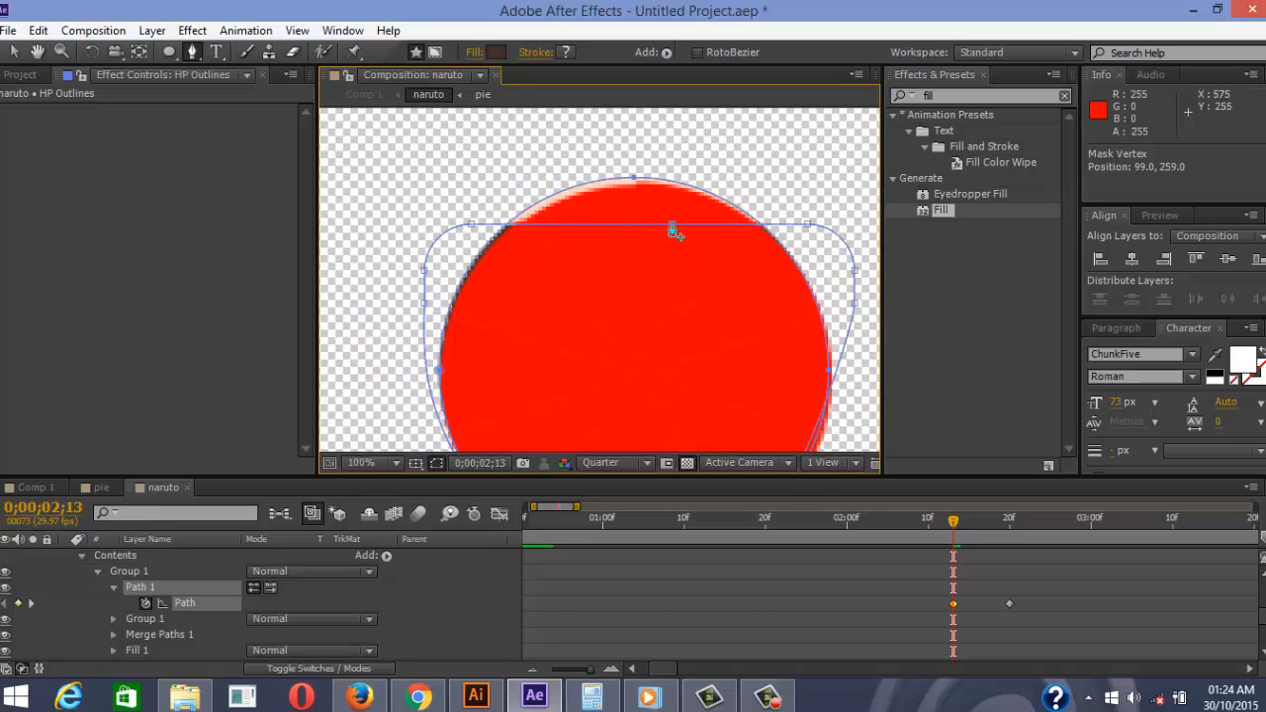
{"action": "left_click_drag", "start_coordinate": [675, 233], "coordinate": [652, 180]}
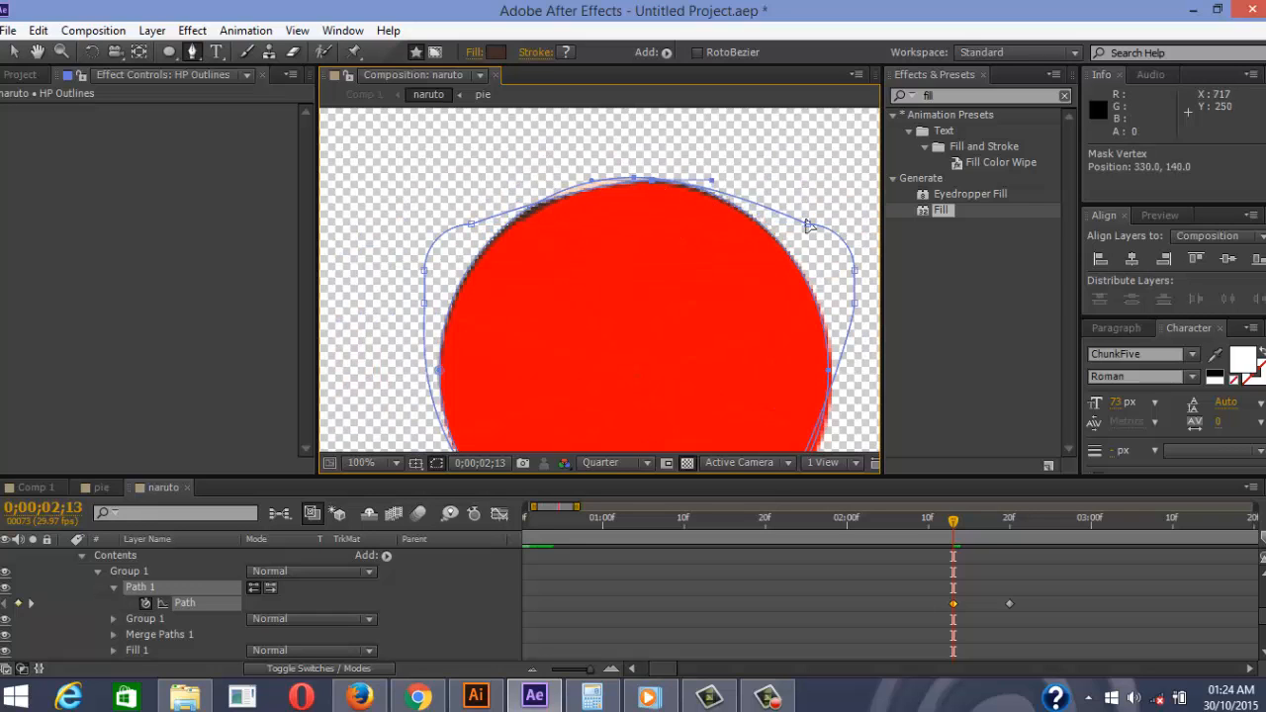
{"action": "left_click_drag", "start_coordinate": [809, 225], "coordinate": [770, 229]}
{"action": "left_click_drag", "start_coordinate": [854, 271], "coordinate": [824, 326]}
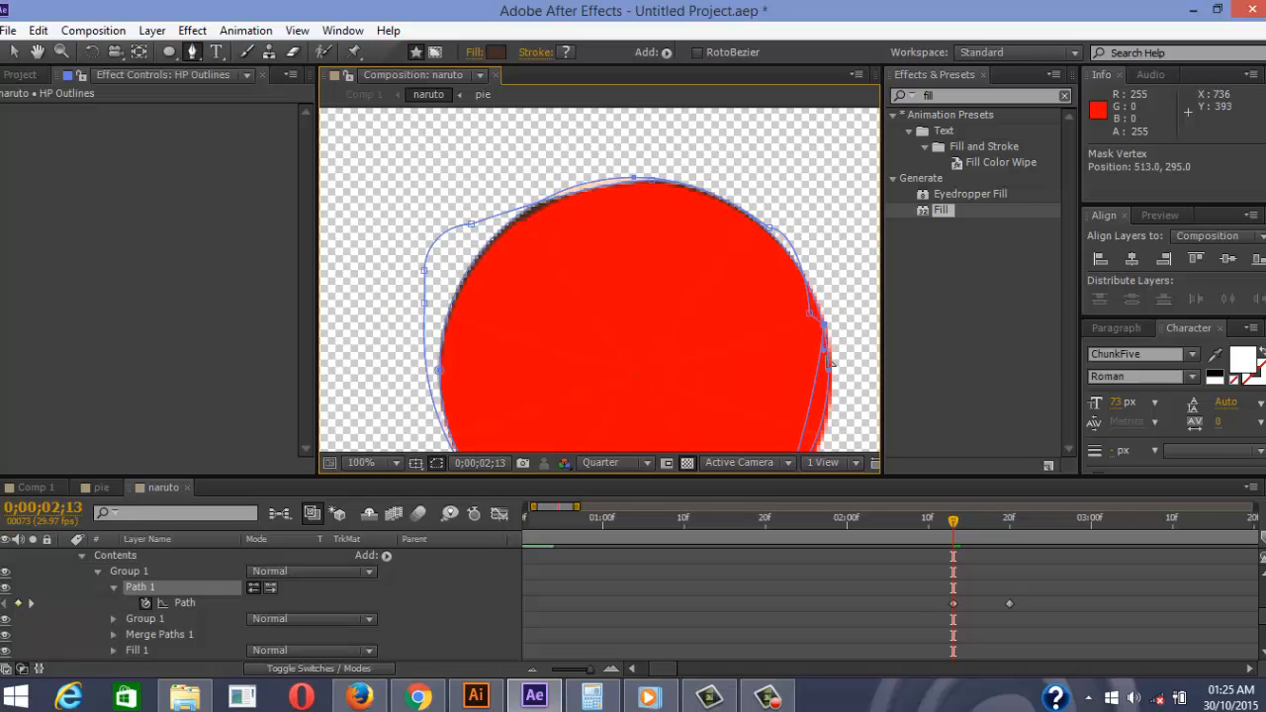
{"action": "left_click_drag", "start_coordinate": [828, 414], "coordinate": [841, 412]}
{"action": "left_click_drag", "start_coordinate": [824, 324], "coordinate": [815, 312]}
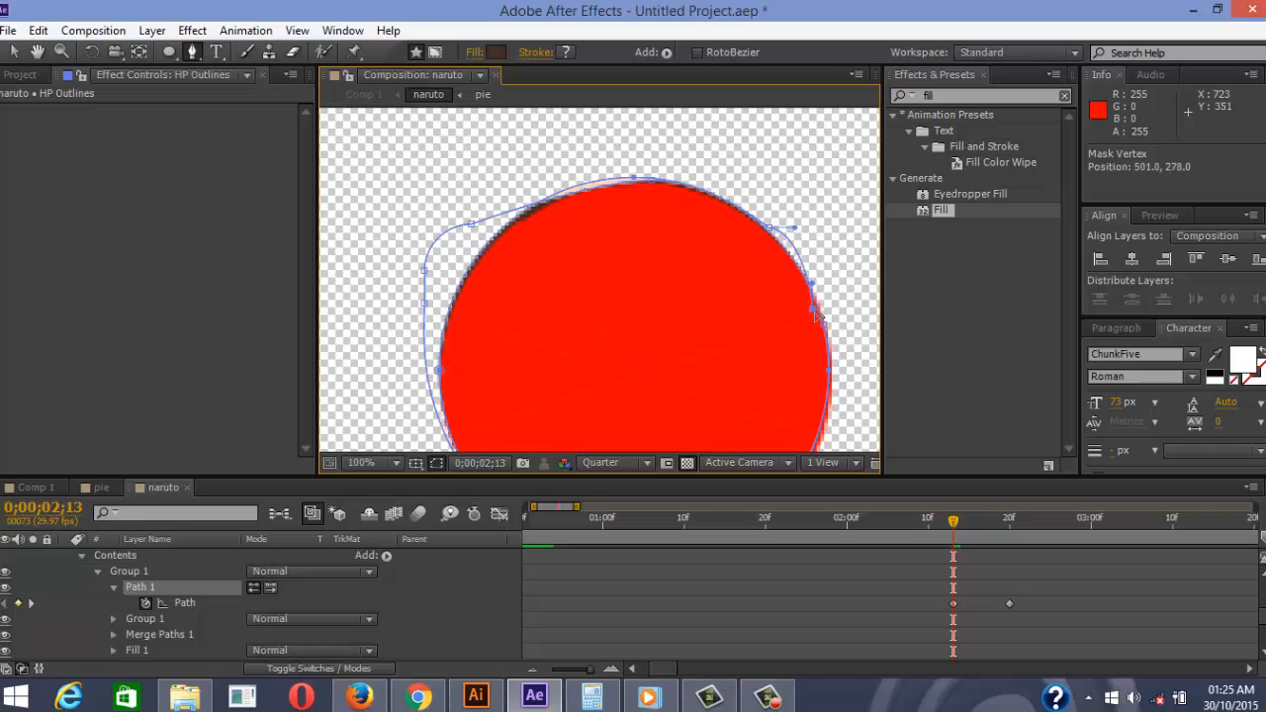
{"action": "left_click_drag", "start_coordinate": [794, 233], "coordinate": [789, 257]}
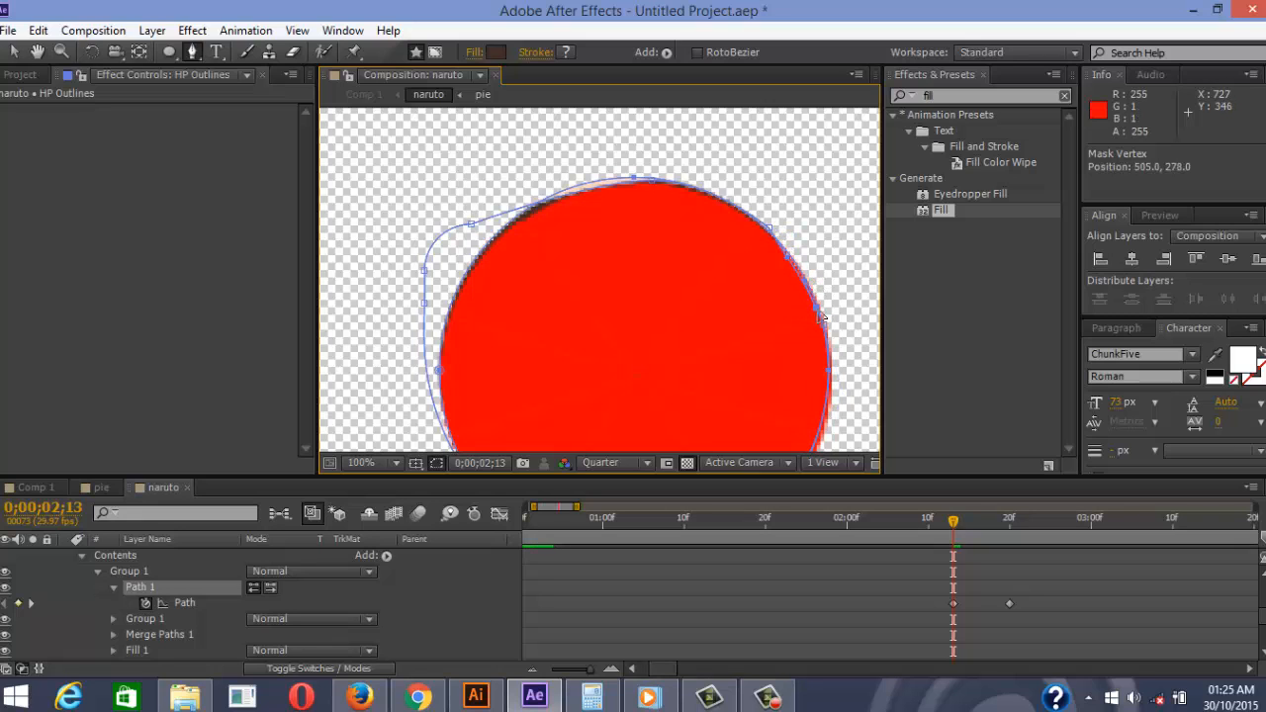
Fit the left side and lower-right curve to the circle, undoing one bad adjustment
{"action": "left_click_drag", "start_coordinate": [472, 223], "coordinate": [457, 310]}
{"action": "left_click_drag", "start_coordinate": [493, 205], "coordinate": [582, 192]}
{"action": "left_click_drag", "start_coordinate": [427, 306], "coordinate": [443, 330]}
{"action": "left_click_drag", "start_coordinate": [403, 435], "coordinate": [449, 321]}
{"action": "left_click", "coordinate": [791, 415]}
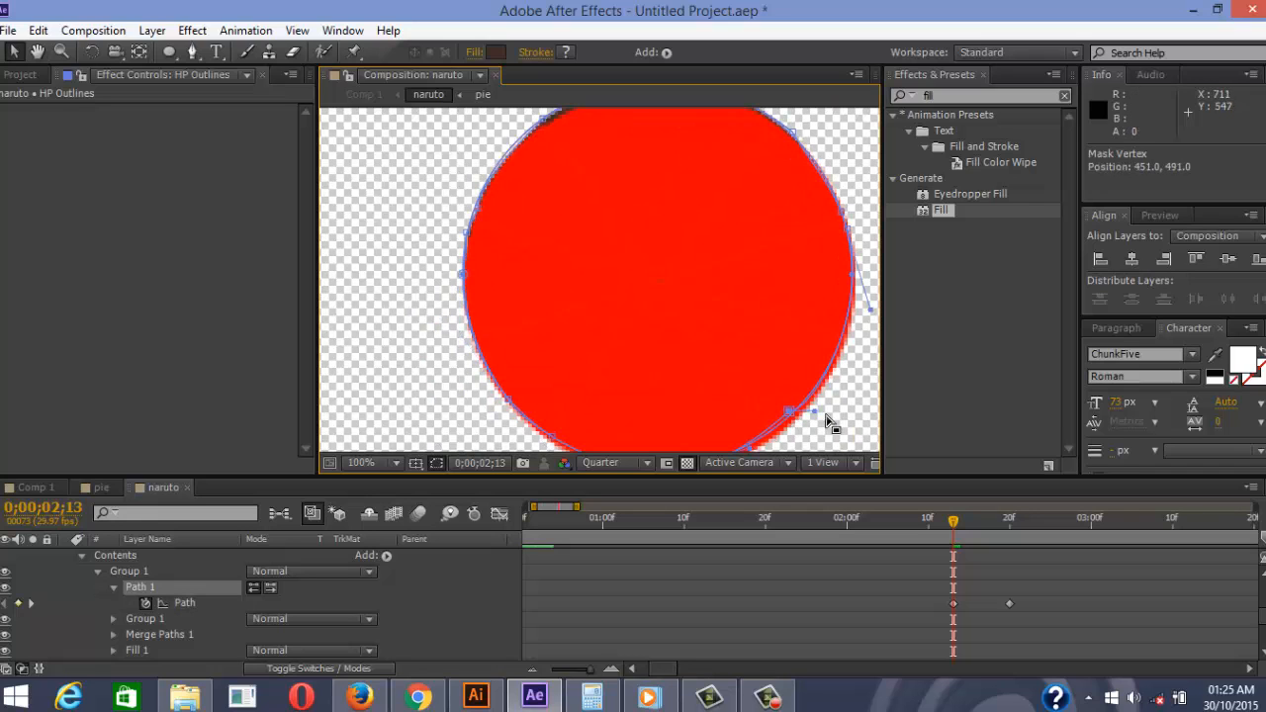
{"action": "left_click_drag", "start_coordinate": [811, 394], "coordinate": [812, 398]}
{"action": "scroll", "coordinate": [729, 310], "scroll_direction": "down", "scroll_amount": 1}
{"action": "scroll", "coordinate": [693, 346], "scroll_direction": "up", "scroll_amount": 3}
{"action": "left_click_drag", "start_coordinate": [629, 323], "coordinate": [624, 312]}
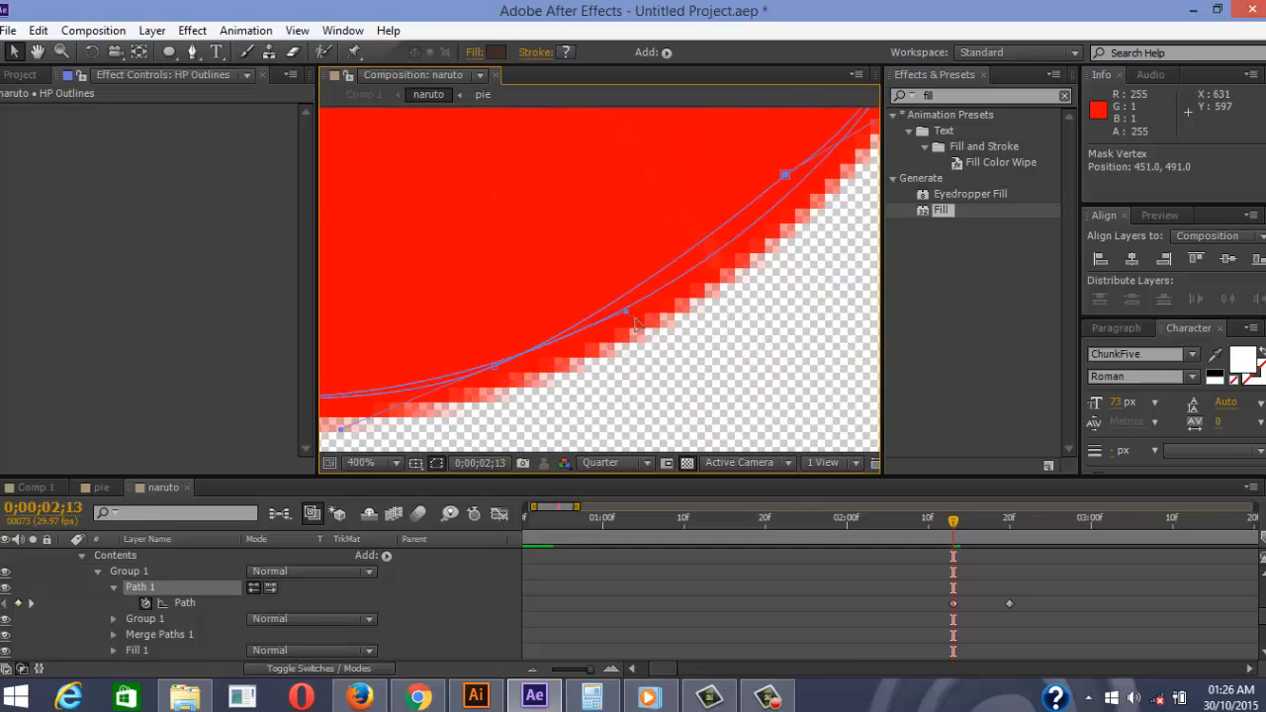
{"action": "key", "text": "ctrl+z"}
Add another vertex near the top and drag it into place on the circle's edge
{"action": "left_click", "coordinate": [192, 53]}
{"action": "left_click_drag", "start_coordinate": [698, 249], "coordinate": [709, 260]}
{"action": "left_click_drag", "start_coordinate": [785, 175], "coordinate": [567, 374]}
{"action": "scroll", "coordinate": [727, 238], "scroll_direction": "down", "scroll_amount": 5}
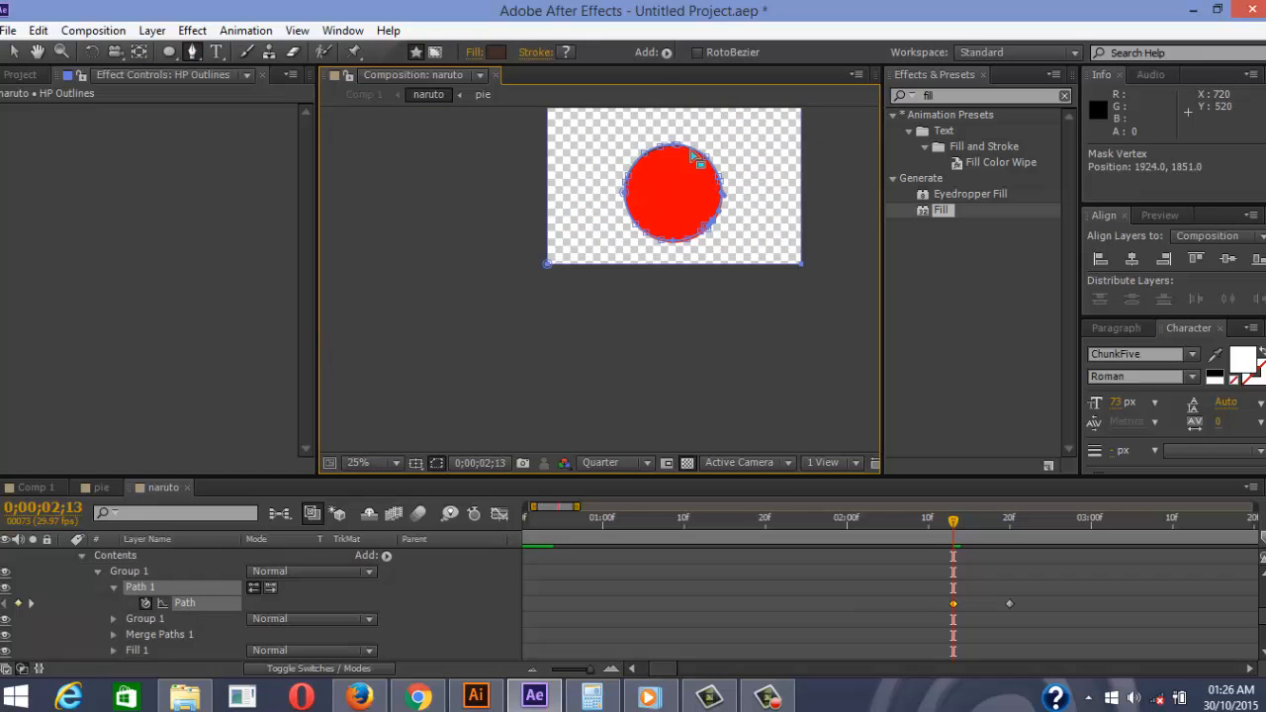
{"action": "scroll", "coordinate": [693, 203], "scroll_direction": "up", "scroll_amount": 1}
{"action": "left_click_drag", "start_coordinate": [725, 166], "coordinate": [650, 329]}
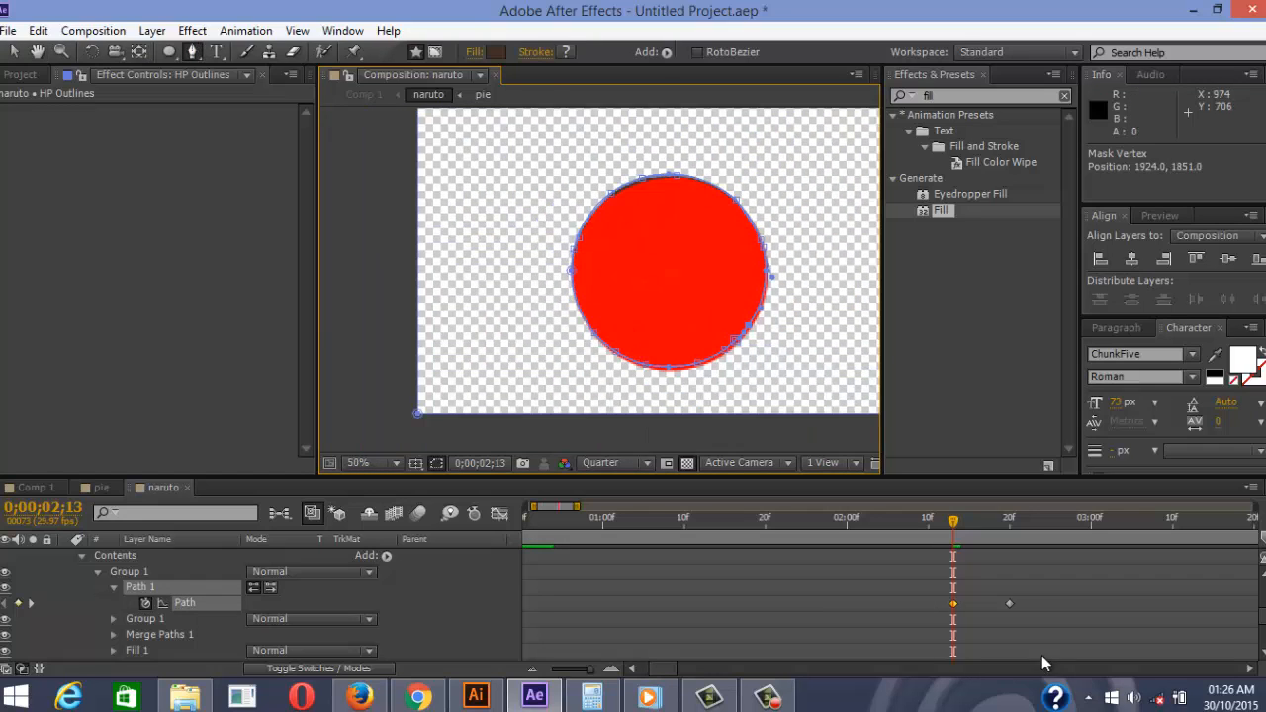
Preview the reshaped HP Outlines path over the pie wipe between about 2;10 and 2;22
{"action": "key", "text": "h"}
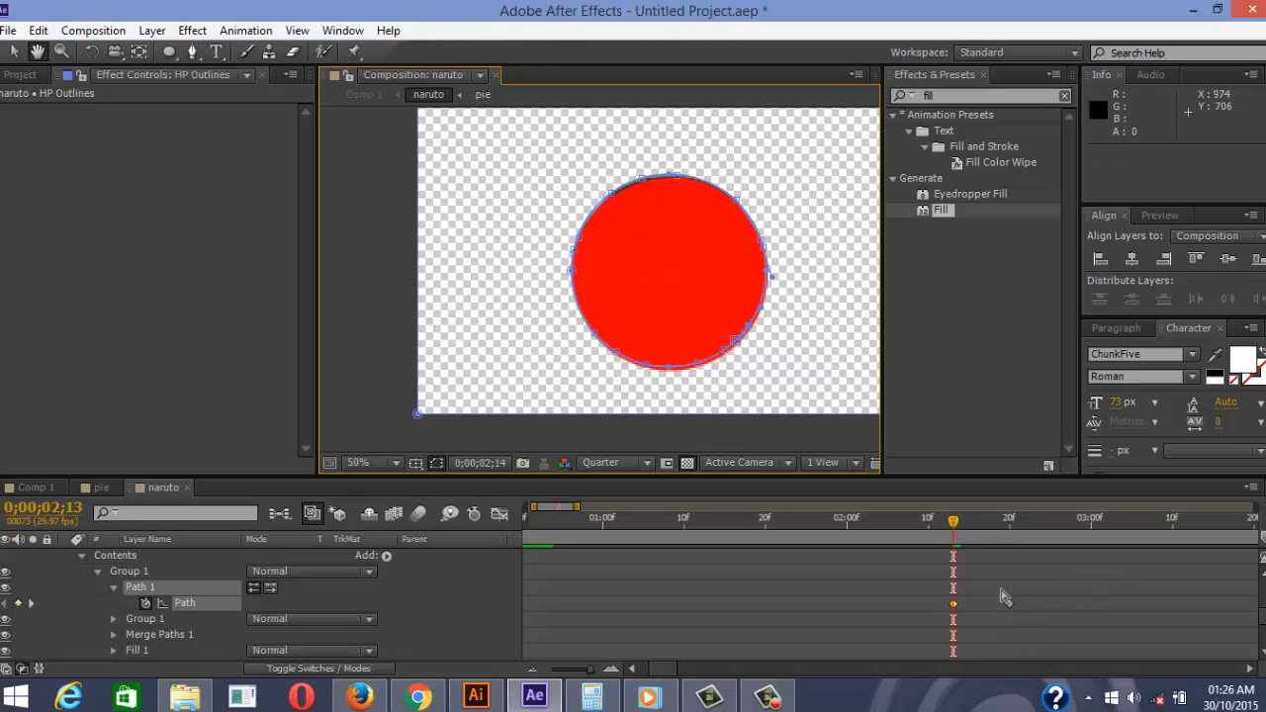
{"action": "key", "text": "space"}
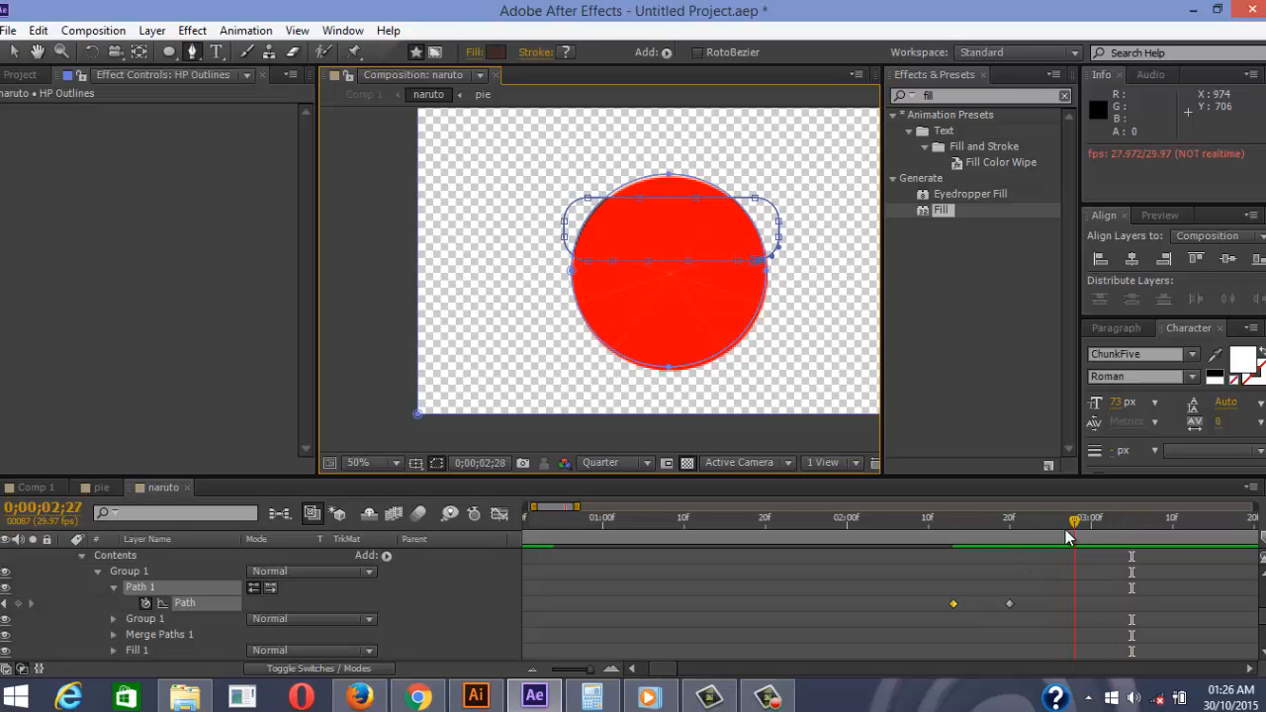
{"action": "left_click_drag", "start_coordinate": [1066, 529], "coordinate": [931, 538]}
{"action": "key", "text": "space"}
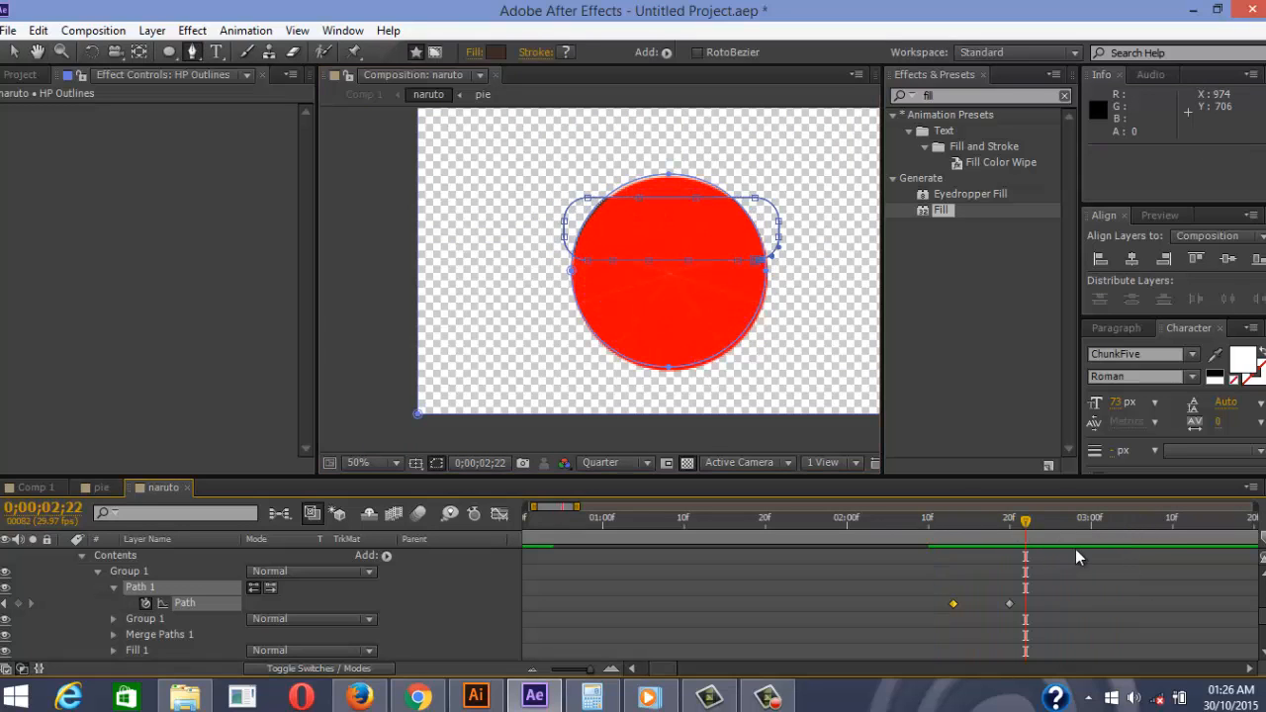
{"action": "key", "text": "space"}
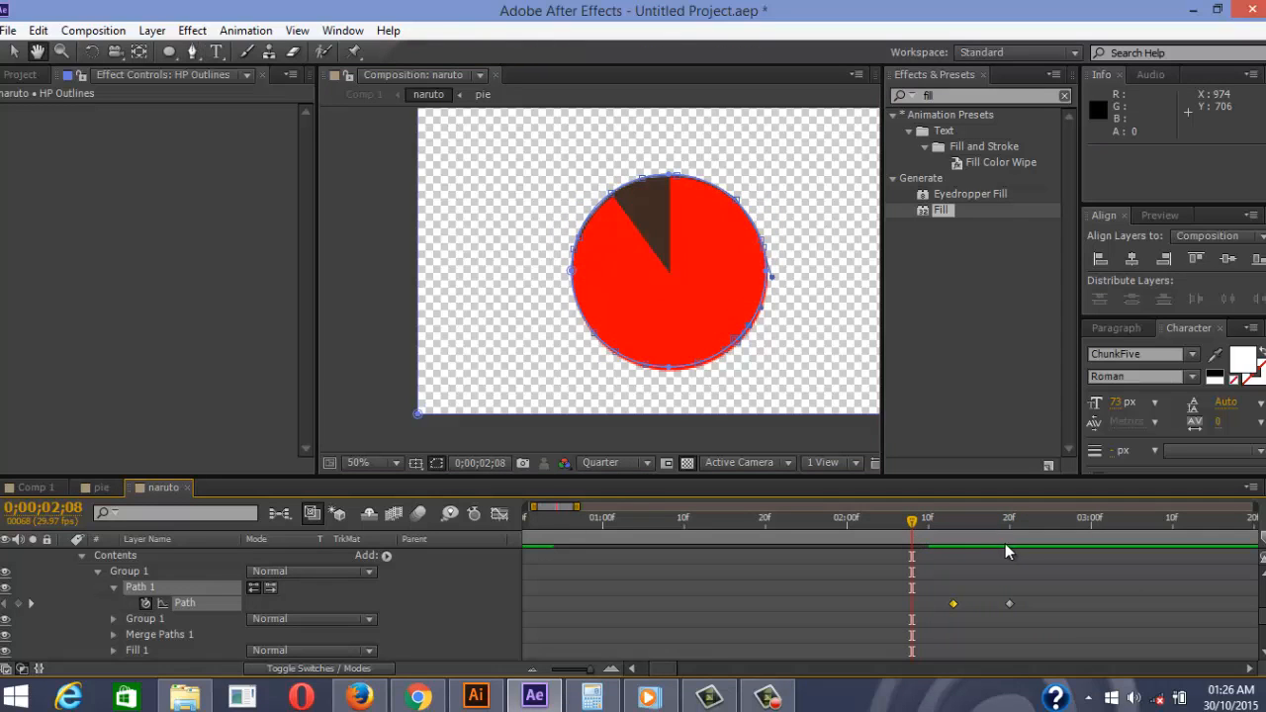
{"action": "left_click", "coordinate": [1029, 544]}
{"action": "scroll", "coordinate": [273, 609], "scroll_direction": "up", "scroll_amount": 2}
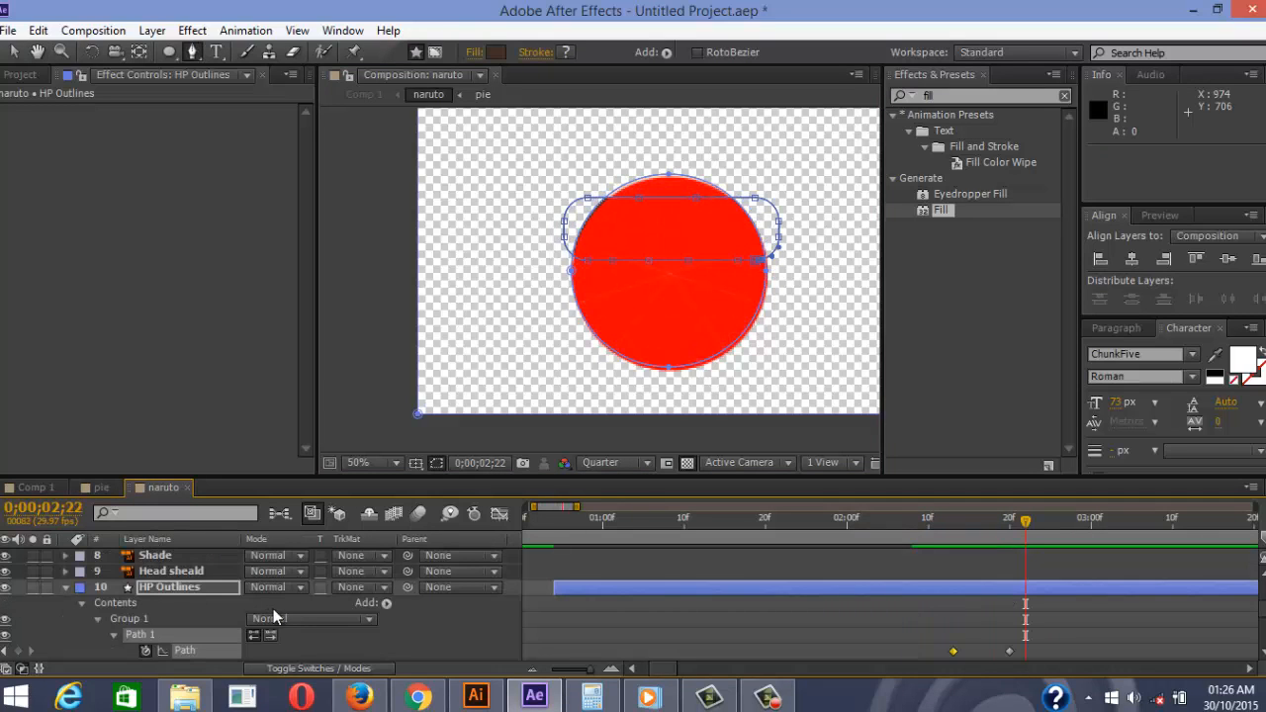
{"action": "left_click_drag", "start_coordinate": [1020, 533], "coordinate": [1147, 588]}
{"action": "left_click", "coordinate": [6, 589]}
{"action": "left_click", "coordinate": [6, 588]}
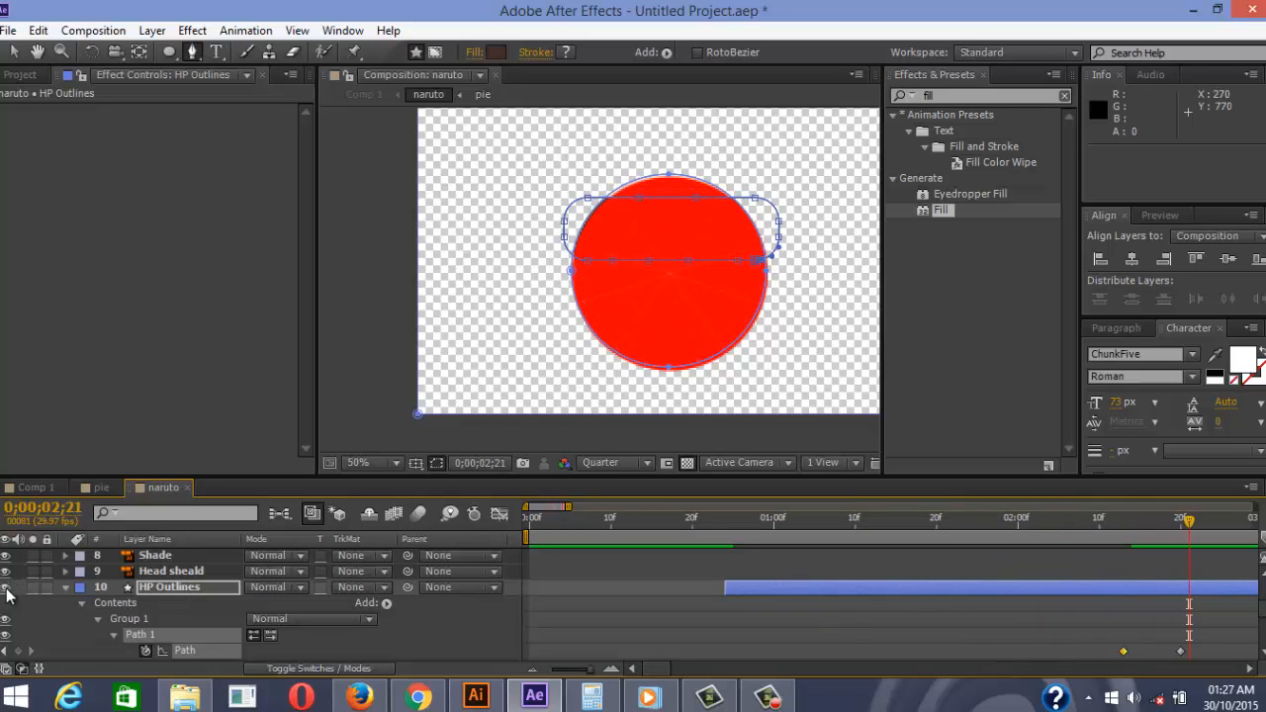
{"action": "scroll", "coordinate": [48, 593], "scroll_direction": "up", "scroll_amount": 1}
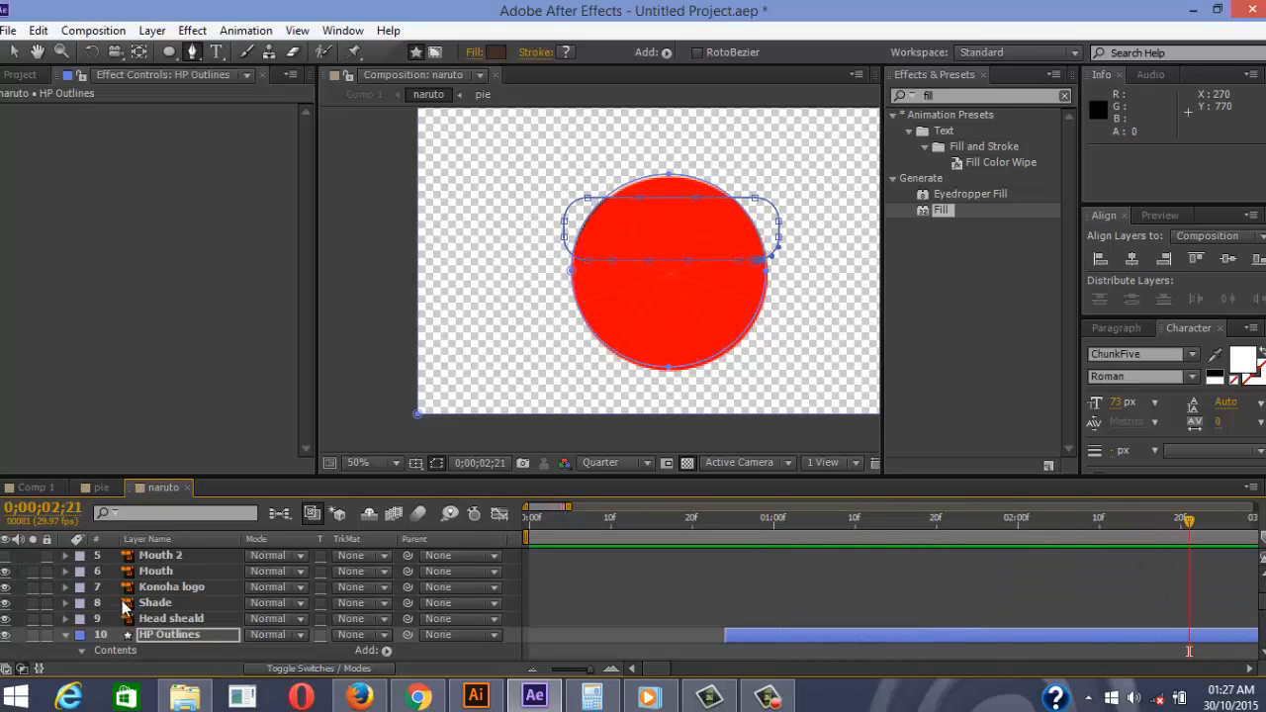
Reveal the HP Outlines Path keyframes and slide them and the layer later in time
{"action": "key", "text": "u"}
{"action": "key", "text": "space"}
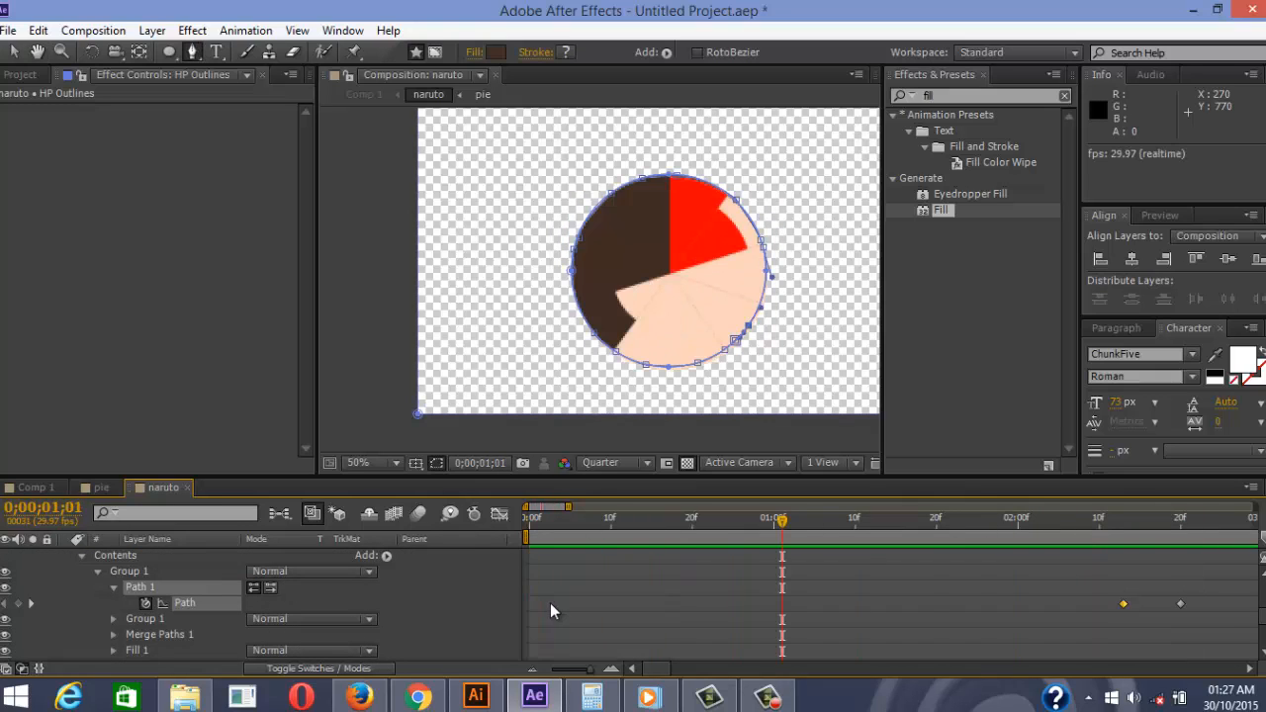
{"action": "scroll", "coordinate": [867, 590], "scroll_direction": "down", "scroll_amount": 2}
{"action": "scroll", "coordinate": [841, 591], "scroll_direction": "up", "scroll_amount": 3}
{"action": "left_click", "coordinate": [1180, 651], "text": "shift"}
{"action": "left_click_drag", "start_coordinate": [1123, 652], "coordinate": [853, 652]}
{"action": "left_click_drag", "start_coordinate": [850, 589], "coordinate": [965, 597]}
{"action": "left_click", "coordinate": [959, 653]}
{"action": "left_click_drag", "start_coordinate": [929, 651], "coordinate": [1041, 657]}
{"action": "left_click_drag", "start_coordinate": [970, 652], "coordinate": [848, 653]}
{"action": "key", "text": "space"}
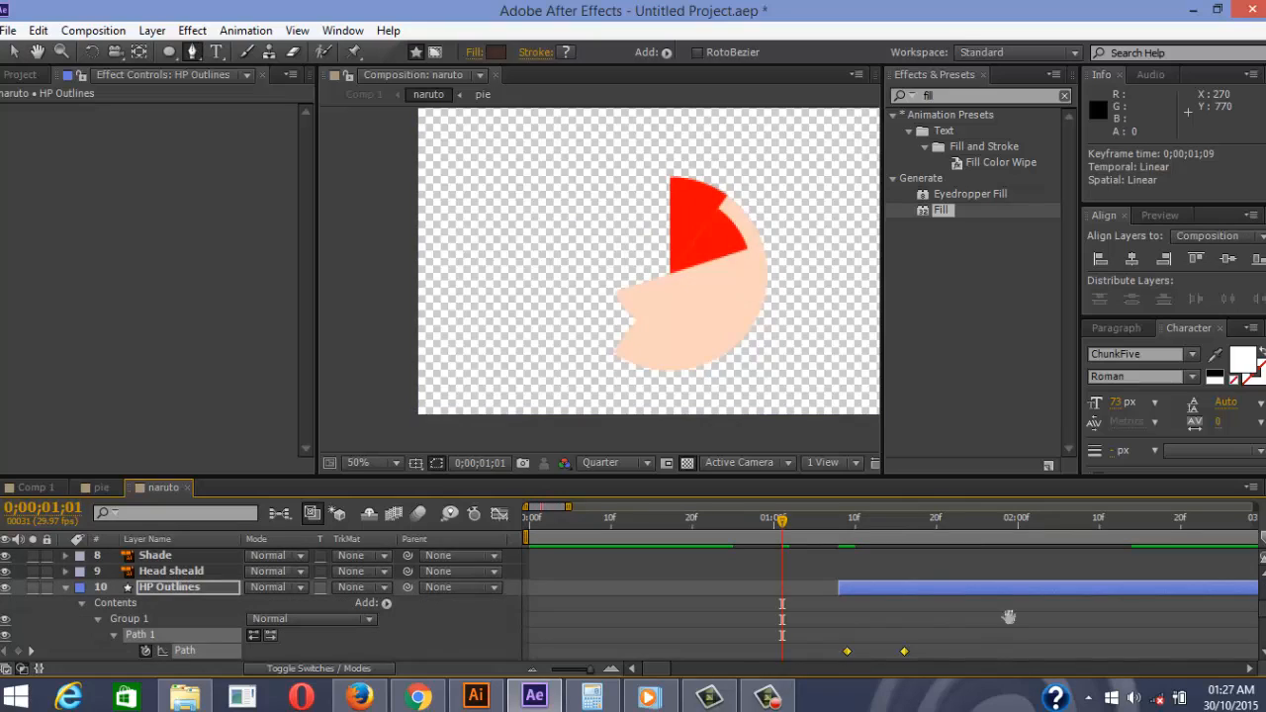
{"action": "key", "text": "space"}
{"action": "left_click_drag", "start_coordinate": [960, 594], "coordinate": [1164, 593]}
{"action": "key", "text": "space"}
{"action": "key", "text": "space"}
Make HP Outlines begin exactly at 0;00;02;17 and check the start frame by frame
{"action": "scroll", "coordinate": [1042, 604], "scroll_direction": "down", "scroll_amount": 5}
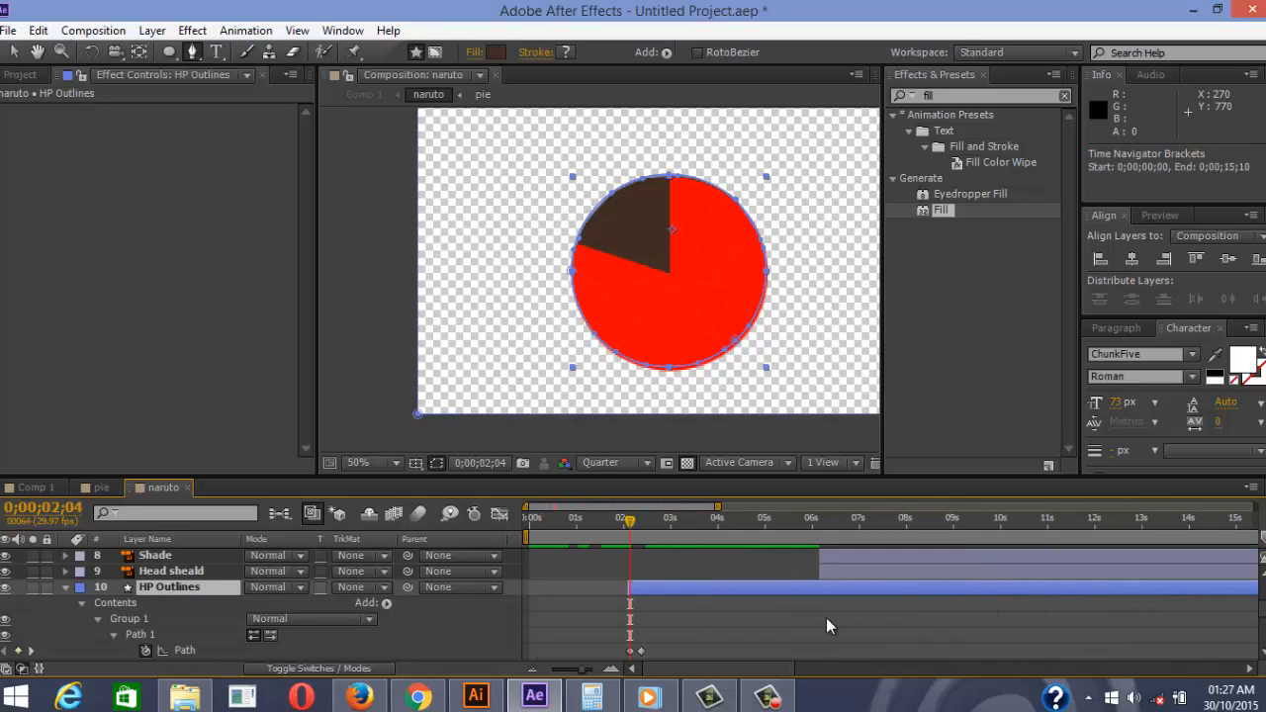
{"action": "left_click_drag", "start_coordinate": [716, 591], "coordinate": [839, 593]}
{"action": "key", "text": "space"}
{"action": "left_click_drag", "start_coordinate": [839, 593], "coordinate": [861, 594]}
{"action": "mouse_move", "coordinate": [645, 521]}
{"action": "left_mouse_down"}
{"action": "mouse_move", "coordinate": [618, 523]}
{"action": "mouse_move", "coordinate": [650, 523]}
{"action": "left_mouse_up"}
{"action": "left_click_drag", "start_coordinate": [766, 593], "coordinate": [664, 587]}
{"action": "key", "text": "equal"}
{"action": "key", "text": "equal"}
{"action": "key", "text": "equal"}
{"action": "key", "text": "equal"}
{"action": "key", "text": "equal"}
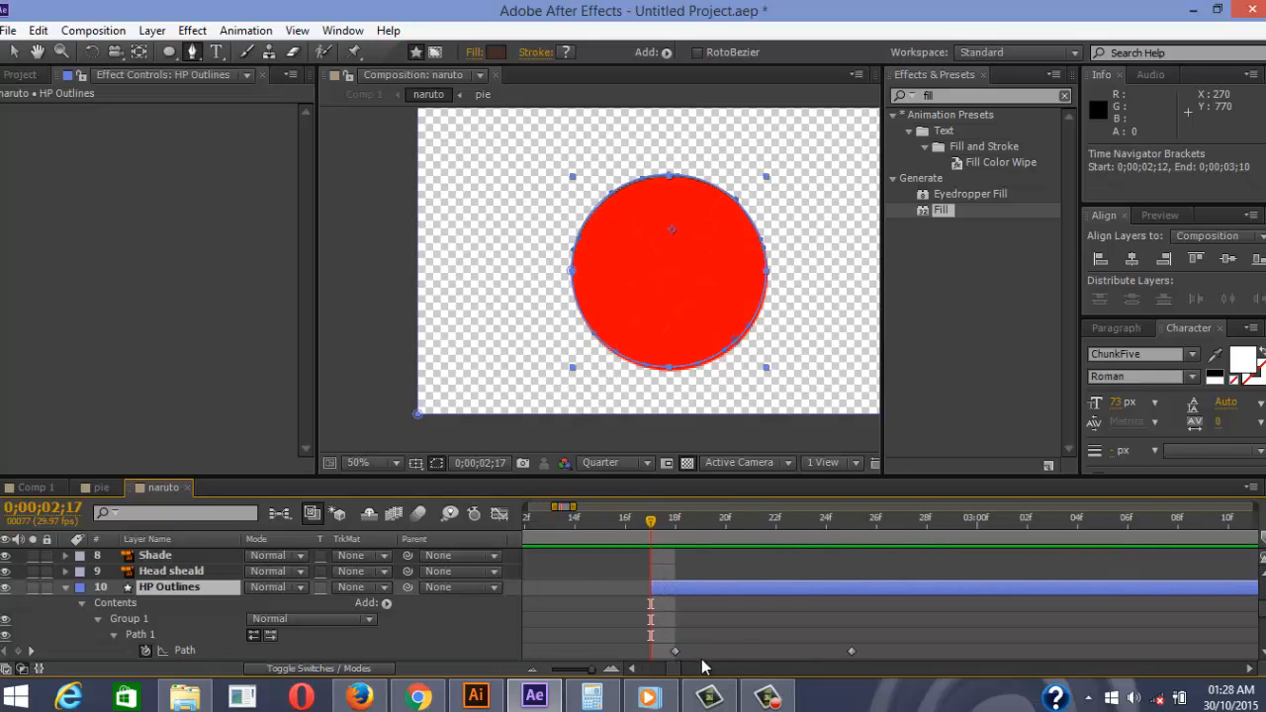
{"action": "left_click_drag", "start_coordinate": [949, 522], "coordinate": [621, 564]}
{"action": "scroll", "coordinate": [369, 564], "scroll_direction": "up", "scroll_amount": 3}
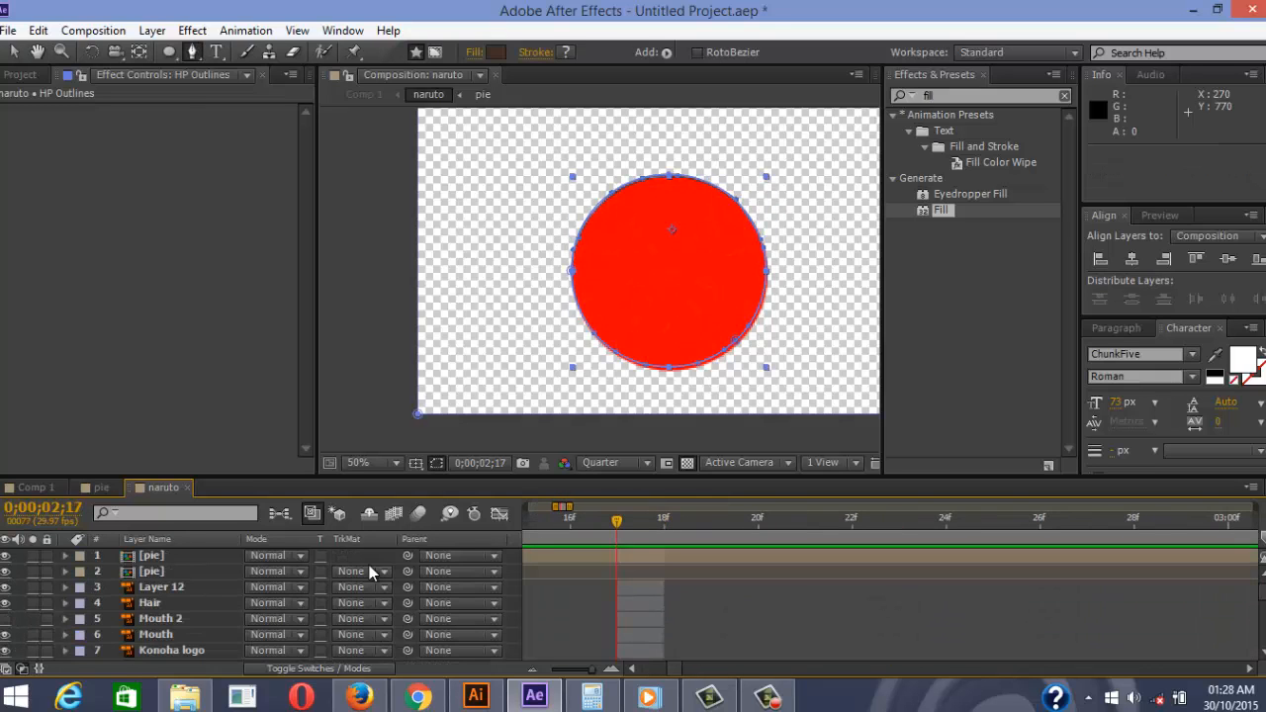
Preview the face animation from the start, pausing near 3 seconds to scrub the pie reveal
{"action": "left_click", "coordinate": [142, 557]}
{"action": "left_click", "coordinate": [740, 631]}
{"action": "key", "text": "space"}
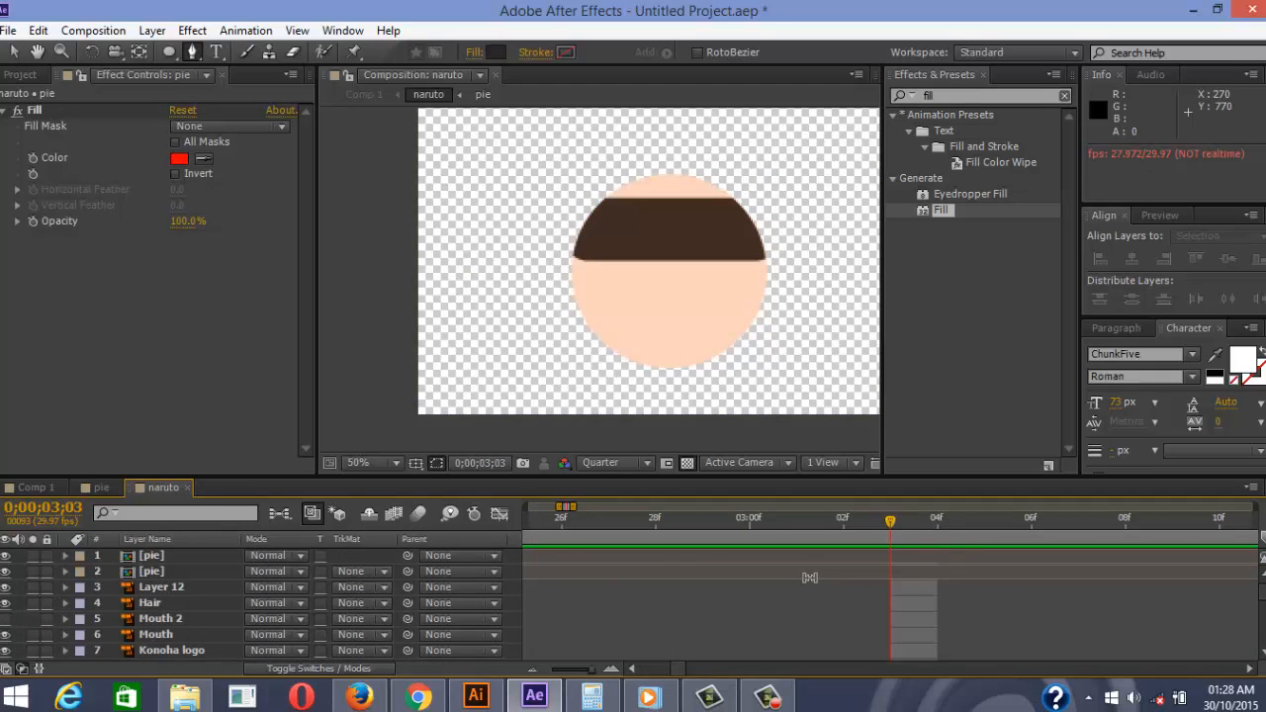
{"action": "key", "text": "minus"}
{"action": "key", "text": "minus"}
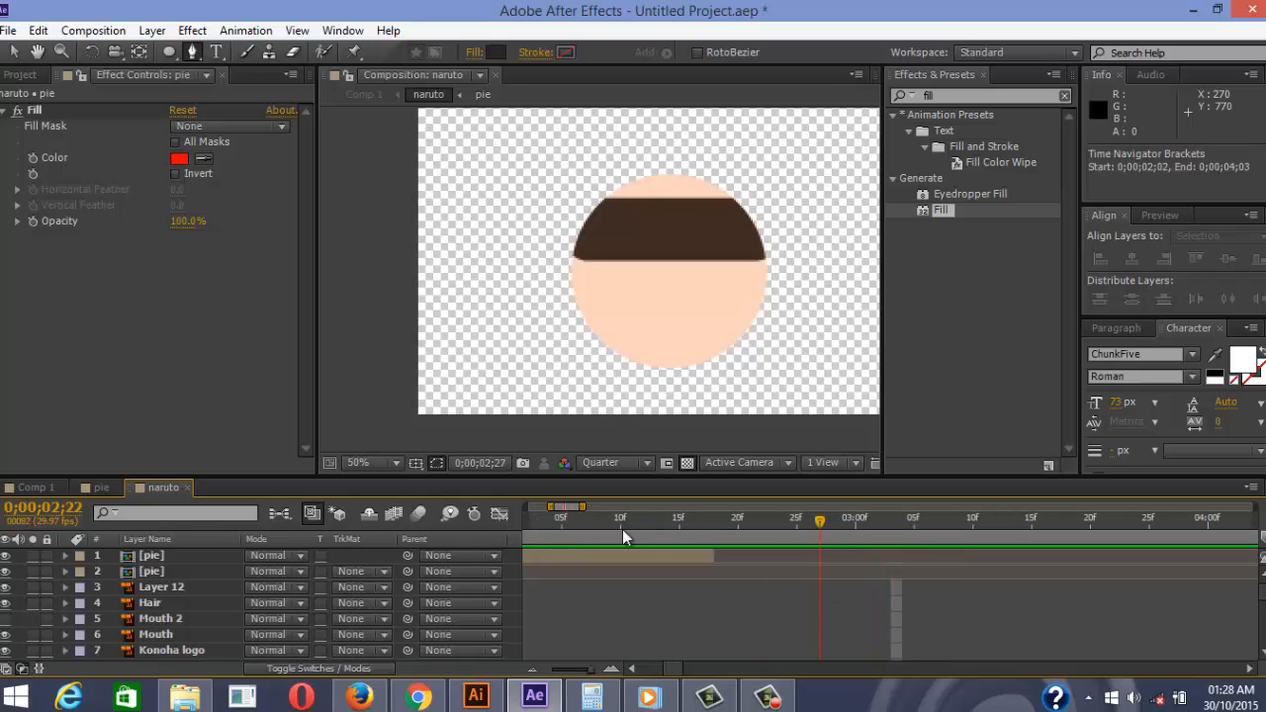
{"action": "key", "text": "Home"}
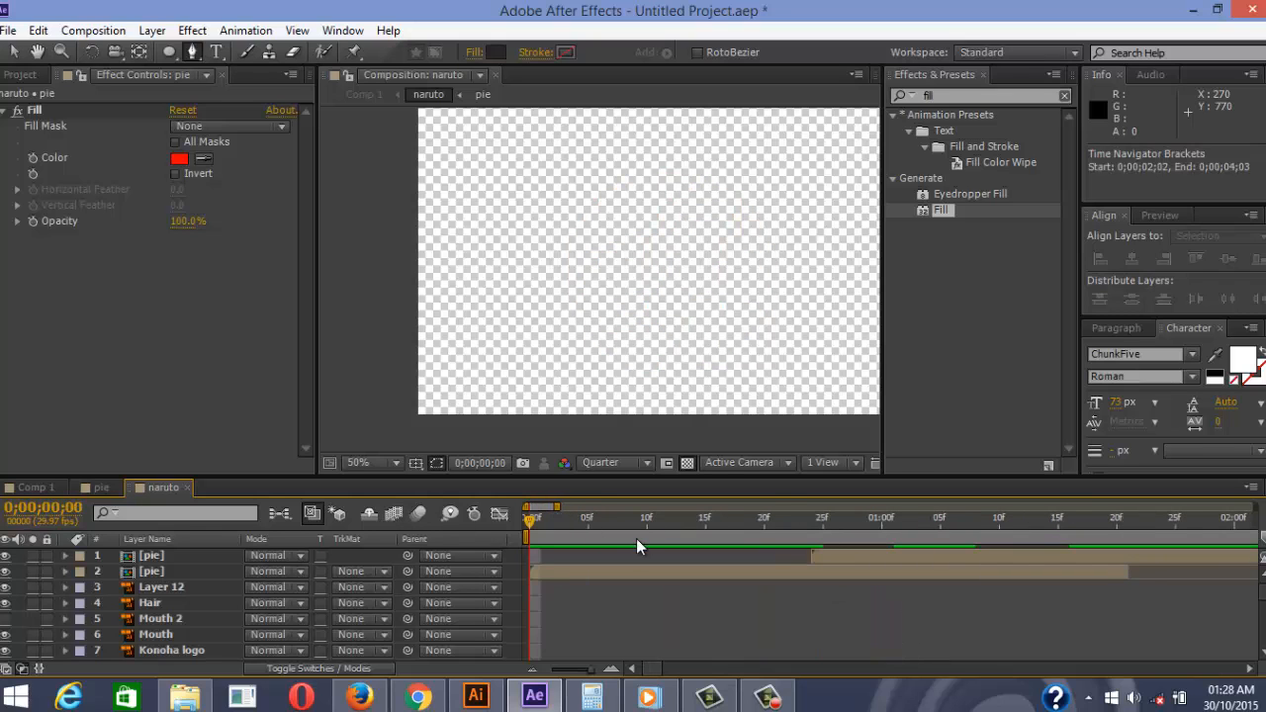
{"action": "key", "text": "minus"}
{"action": "key", "text": "minus"}
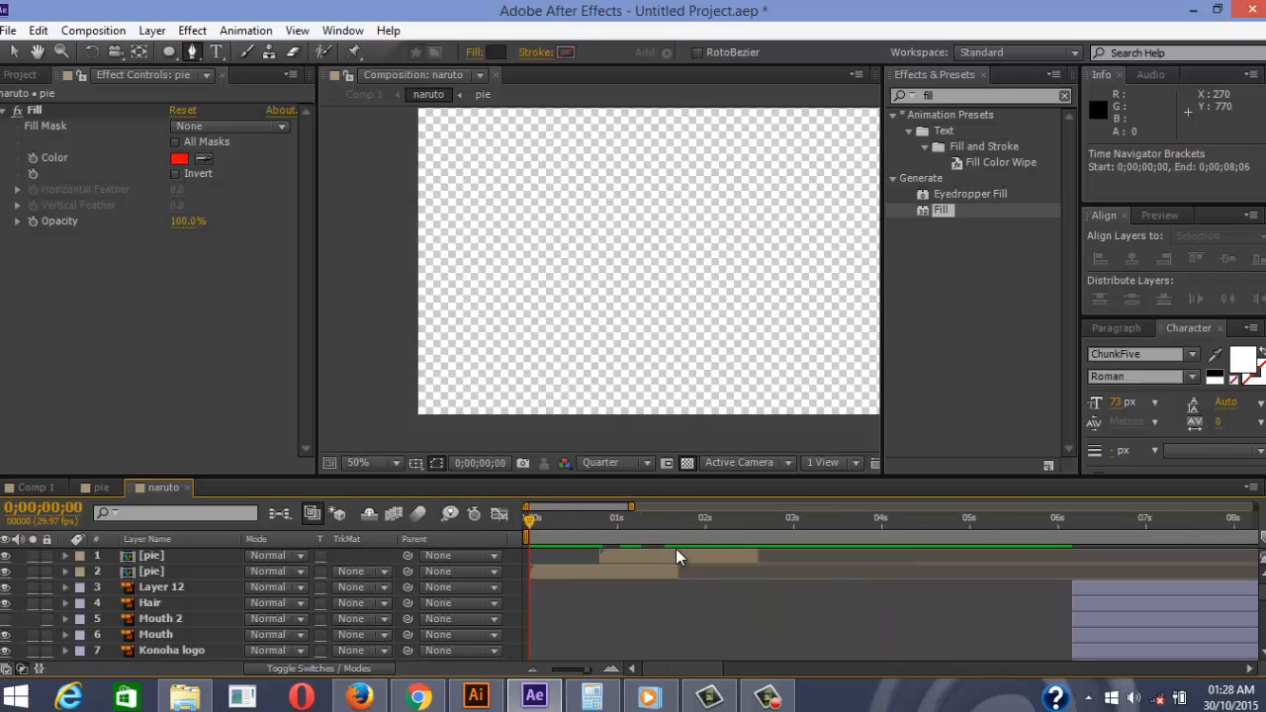
{"action": "scroll", "coordinate": [616, 390], "scroll_direction": "down", "scroll_amount": 4}
{"action": "scroll", "coordinate": [650, 403], "scroll_direction": "up", "scroll_amount": 4}
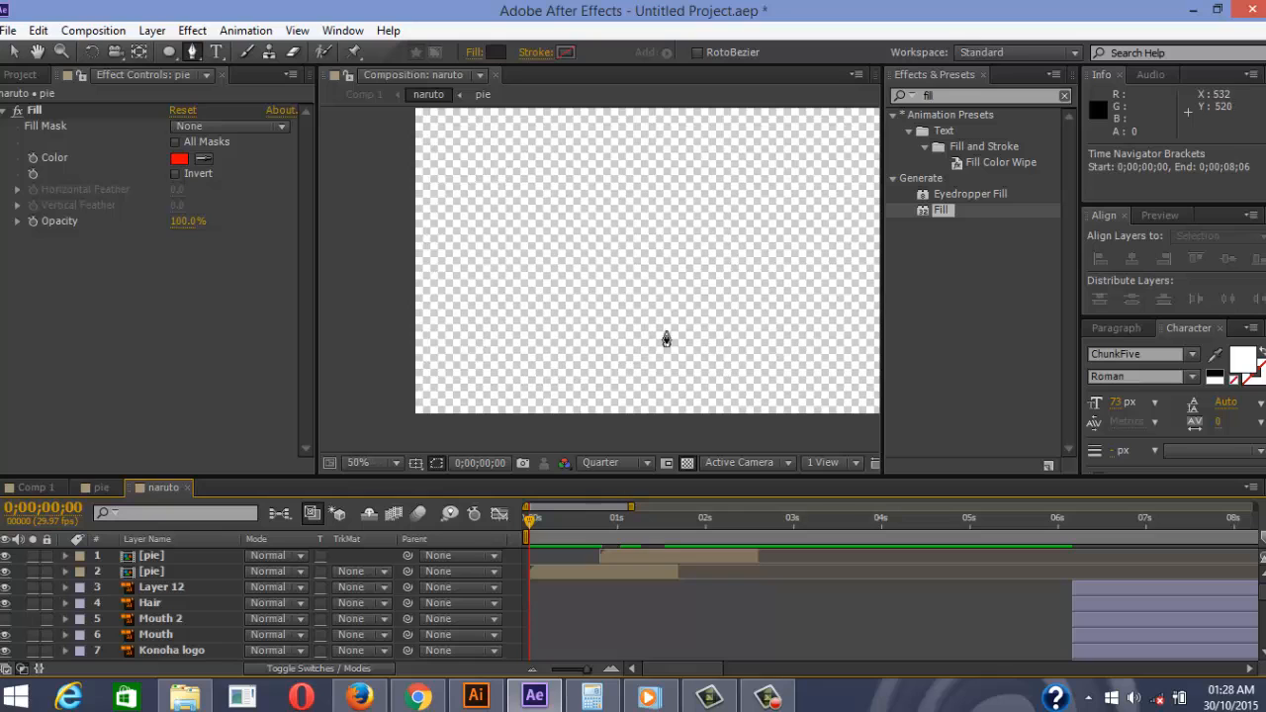
{"action": "scroll", "coordinate": [666, 340], "scroll_direction": "down", "scroll_amount": 2}
{"action": "key", "text": "space"}
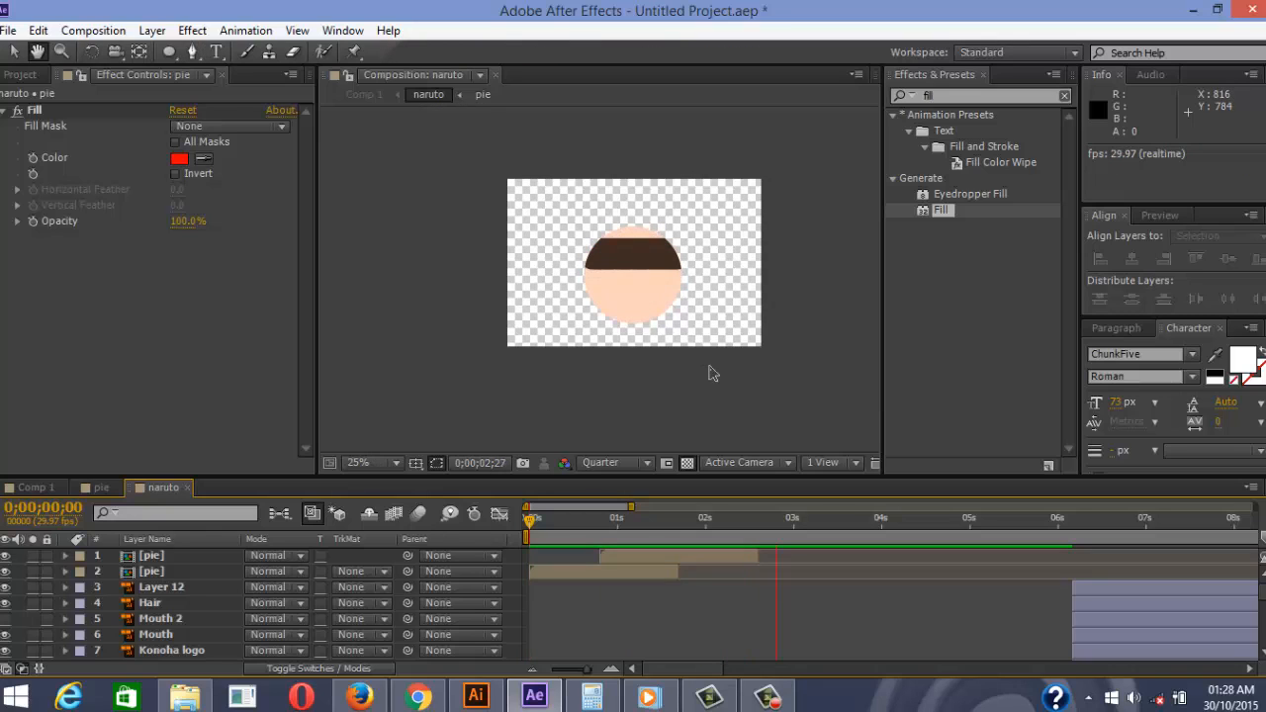
{"action": "left_click", "coordinate": [800, 519]}
{"action": "key", "text": "g"}
{"action": "mouse_move", "coordinate": [794, 535]}
{"action": "left_mouse_down"}
{"action": "mouse_move", "coordinate": [572, 535]}
{"action": "mouse_move", "coordinate": [732, 527]}
{"action": "mouse_move", "coordinate": [785, 532]}
{"action": "mouse_move", "coordinate": [695, 536]}
{"action": "mouse_move", "coordinate": [781, 544]}
{"action": "mouse_move", "coordinate": [692, 555]}
{"action": "mouse_move", "coordinate": [785, 554]}
{"action": "left_mouse_up"}
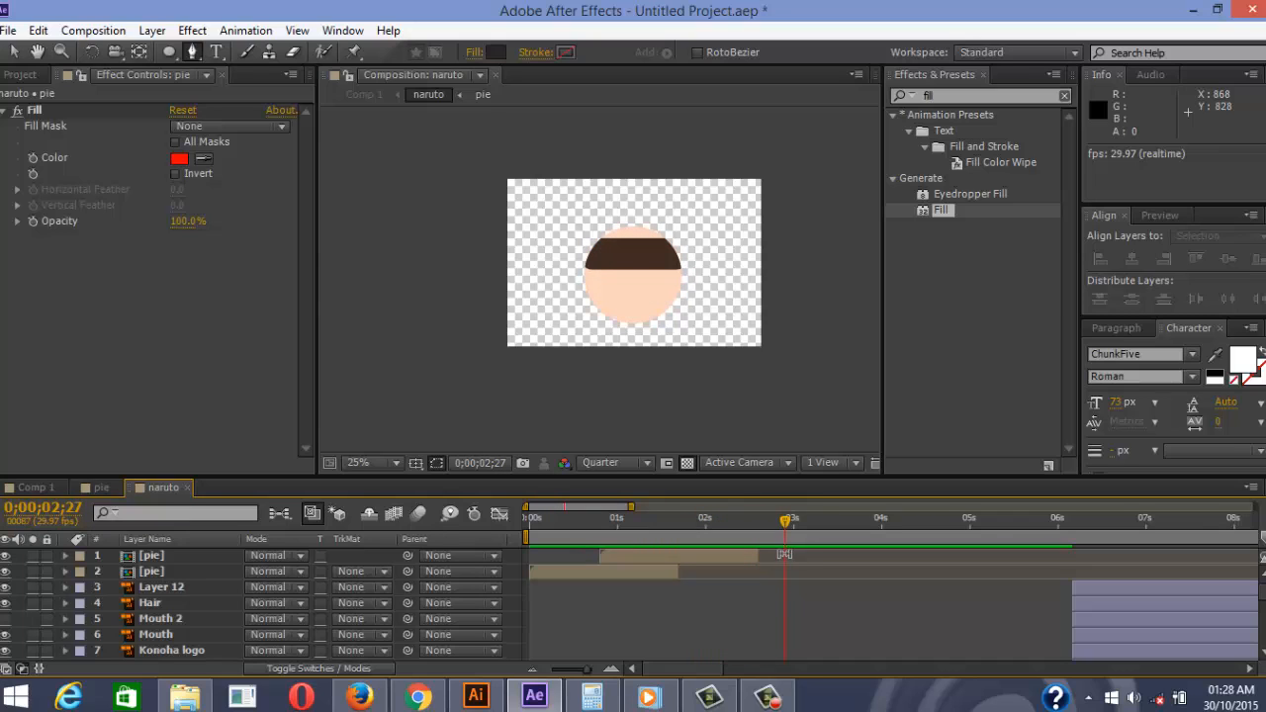
Sample the hair's dark brown as the top pie layer's Fill colour and replay from the start
{"action": "left_click", "coordinate": [182, 556]}
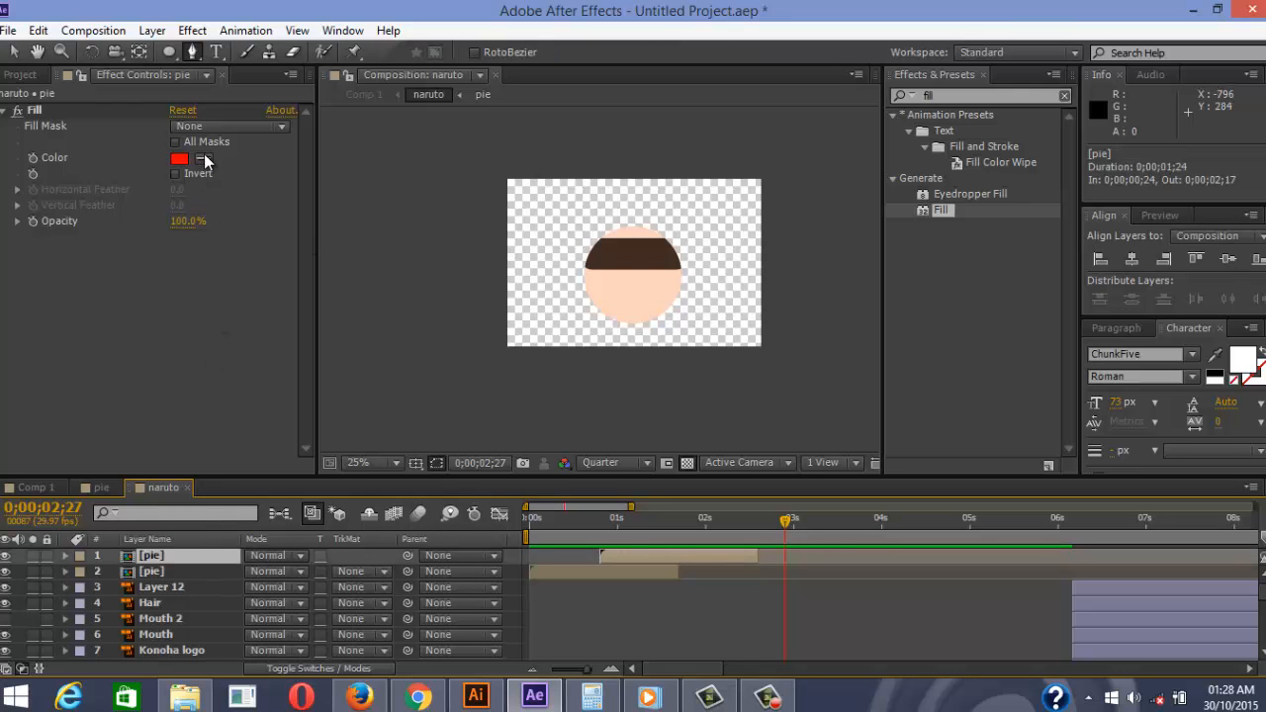
{"action": "left_click", "coordinate": [635, 265]}
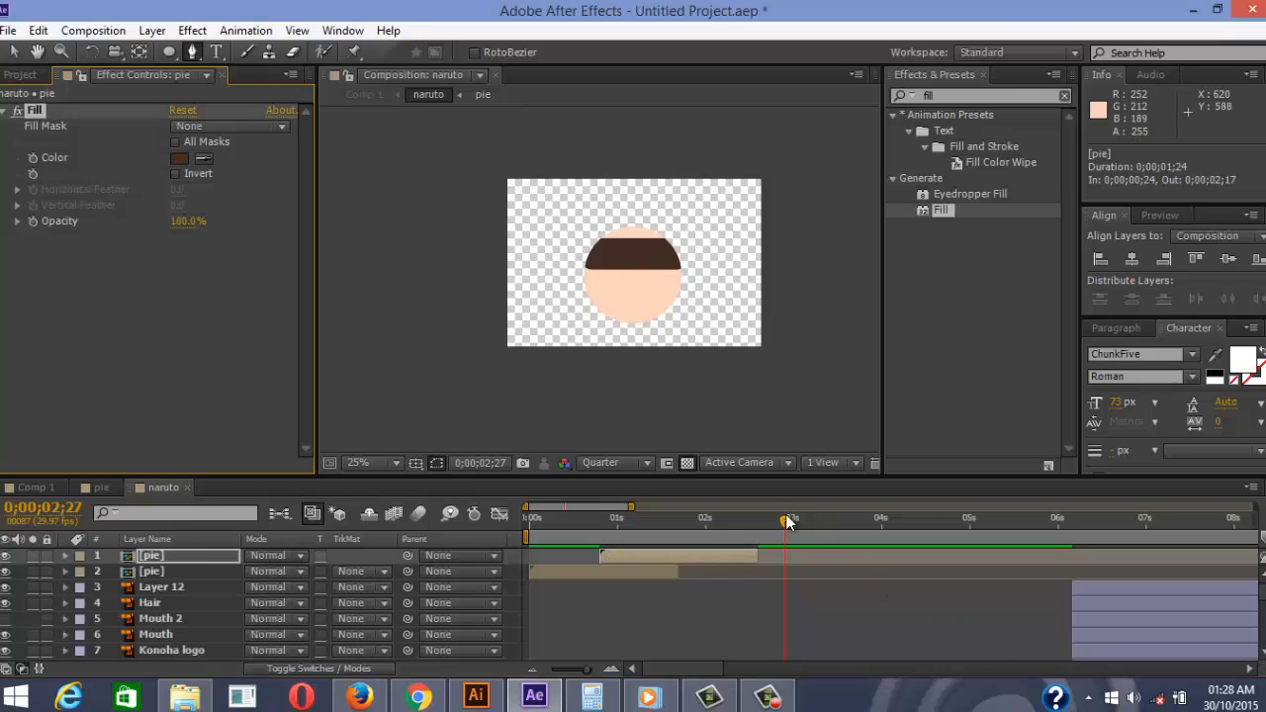
{"action": "left_click_drag", "start_coordinate": [788, 522], "coordinate": [530, 527]}
{"action": "left_click", "coordinate": [701, 643]}
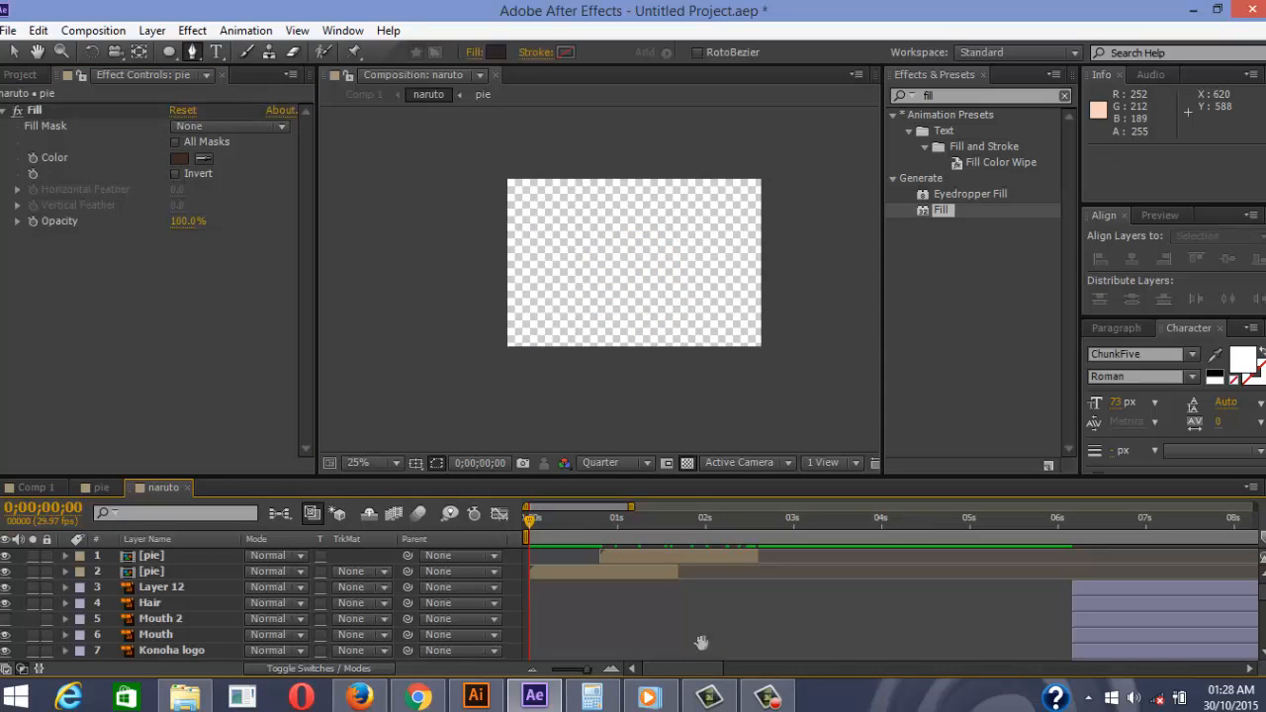
{"action": "key", "text": "space"}
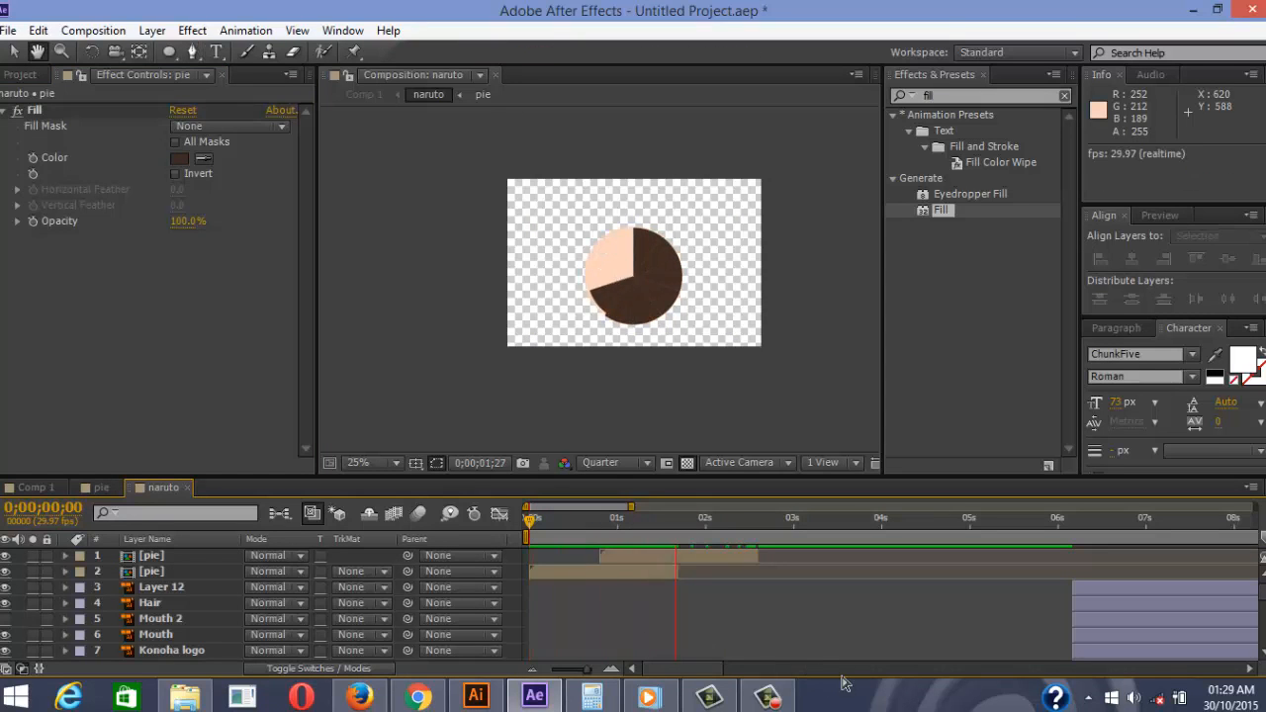
{"action": "key", "text": "g"}
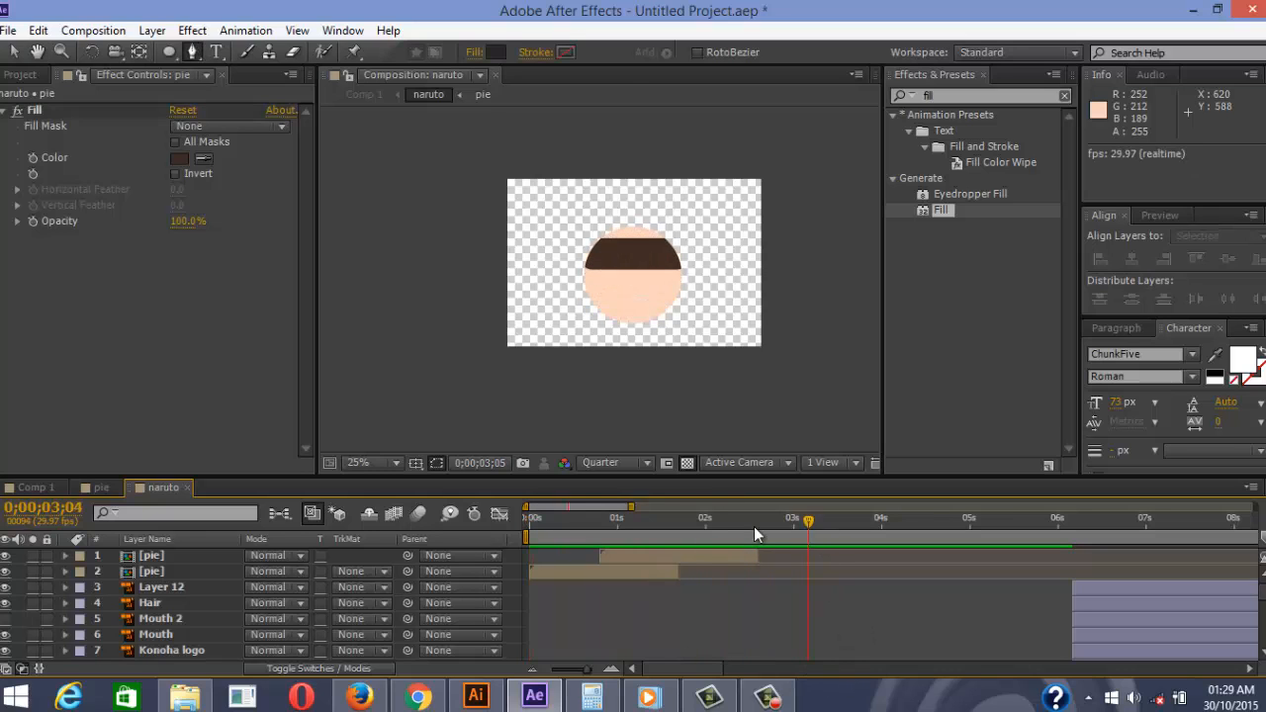
{"action": "key", "text": "h"}
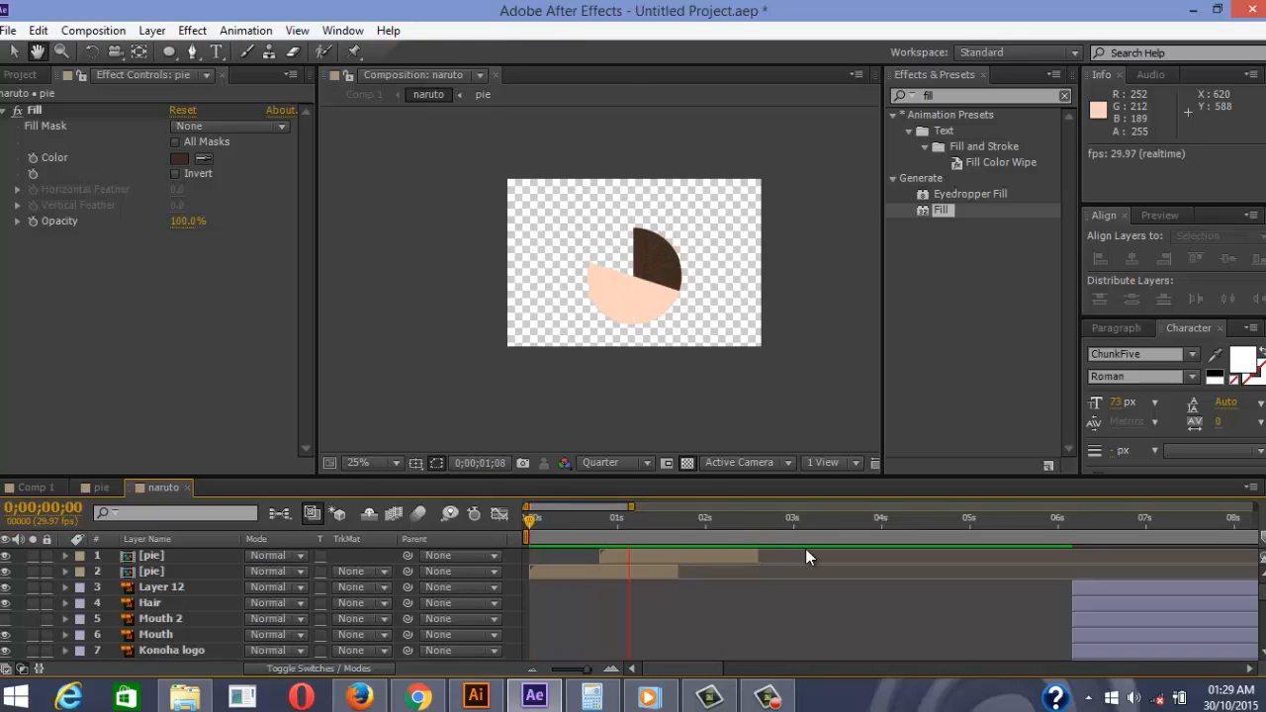
{"action": "key", "text": "g"}
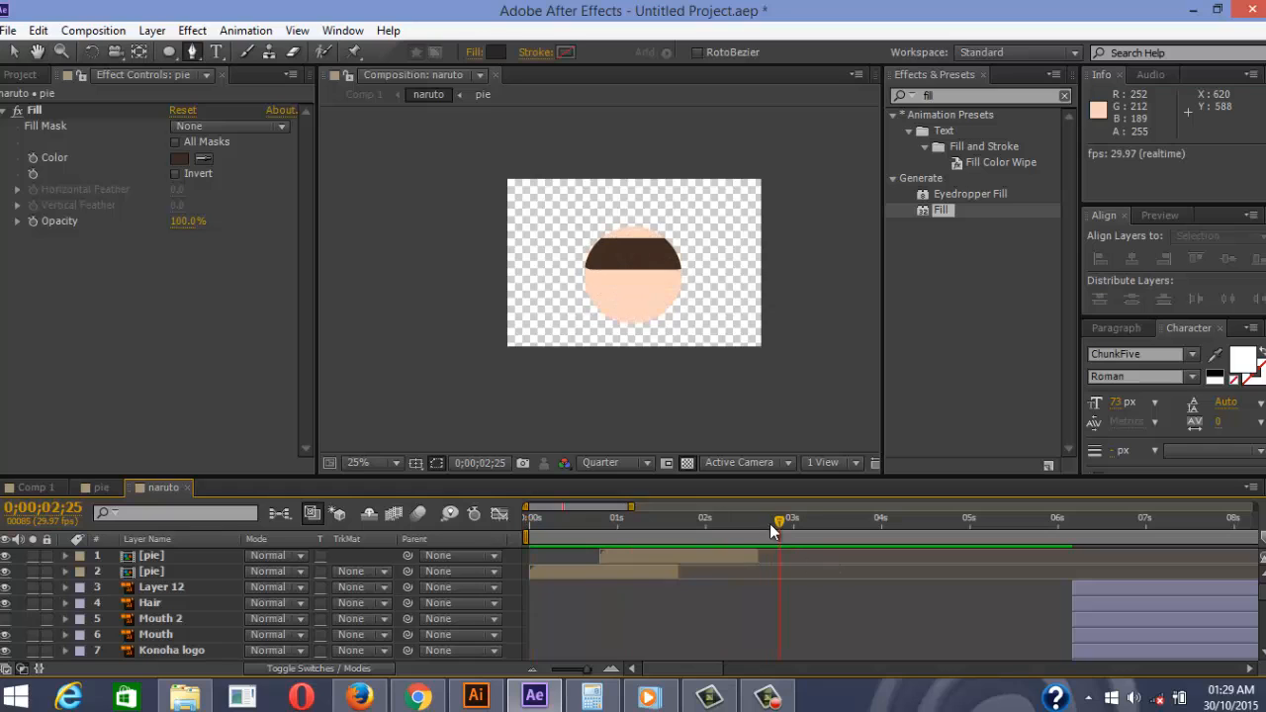
{"action": "key", "text": "h"}
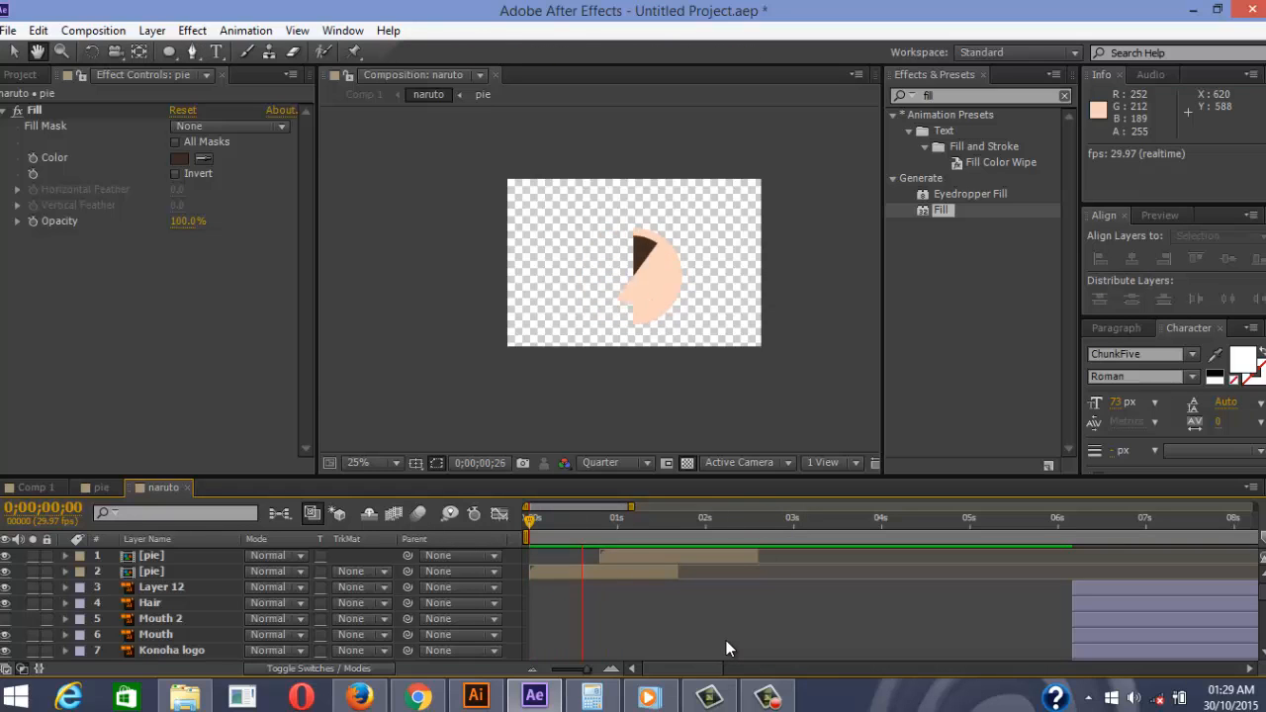
{"action": "key", "text": "g"}
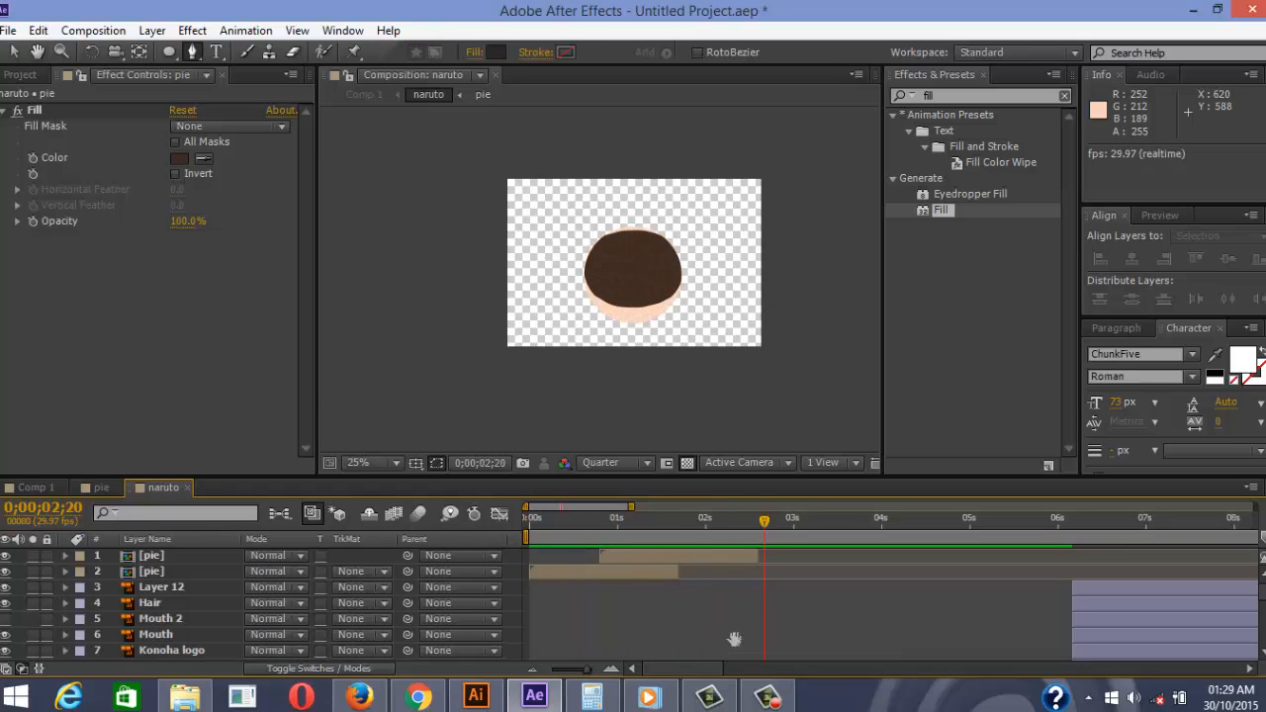
{"action": "left_click_drag", "start_coordinate": [797, 530], "coordinate": [534, 541]}
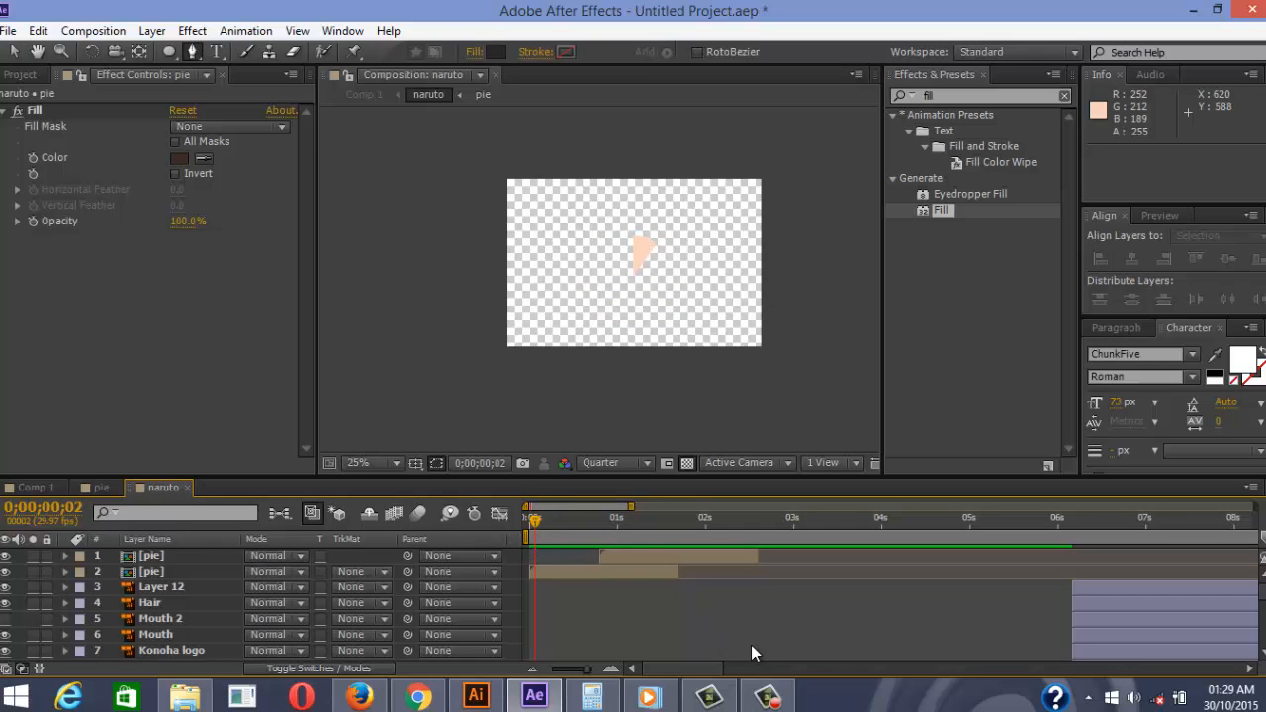
{"action": "key", "text": "space"}
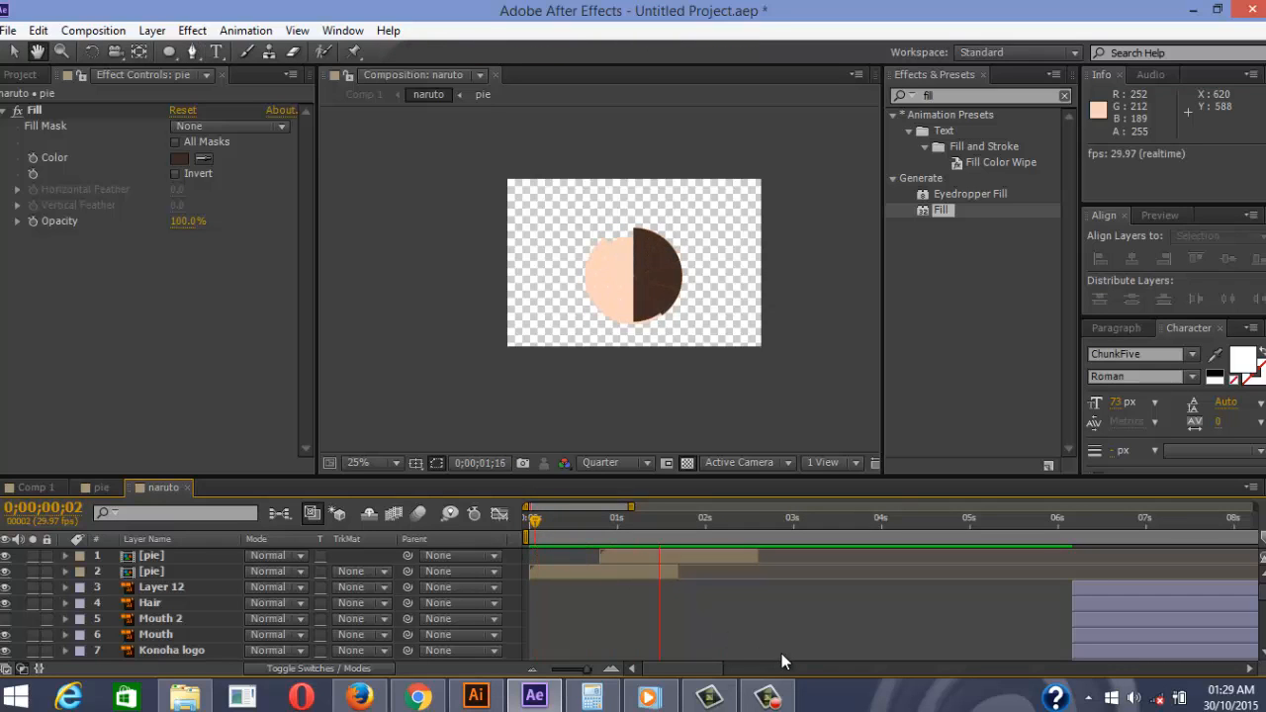
{"action": "key", "text": "g"}
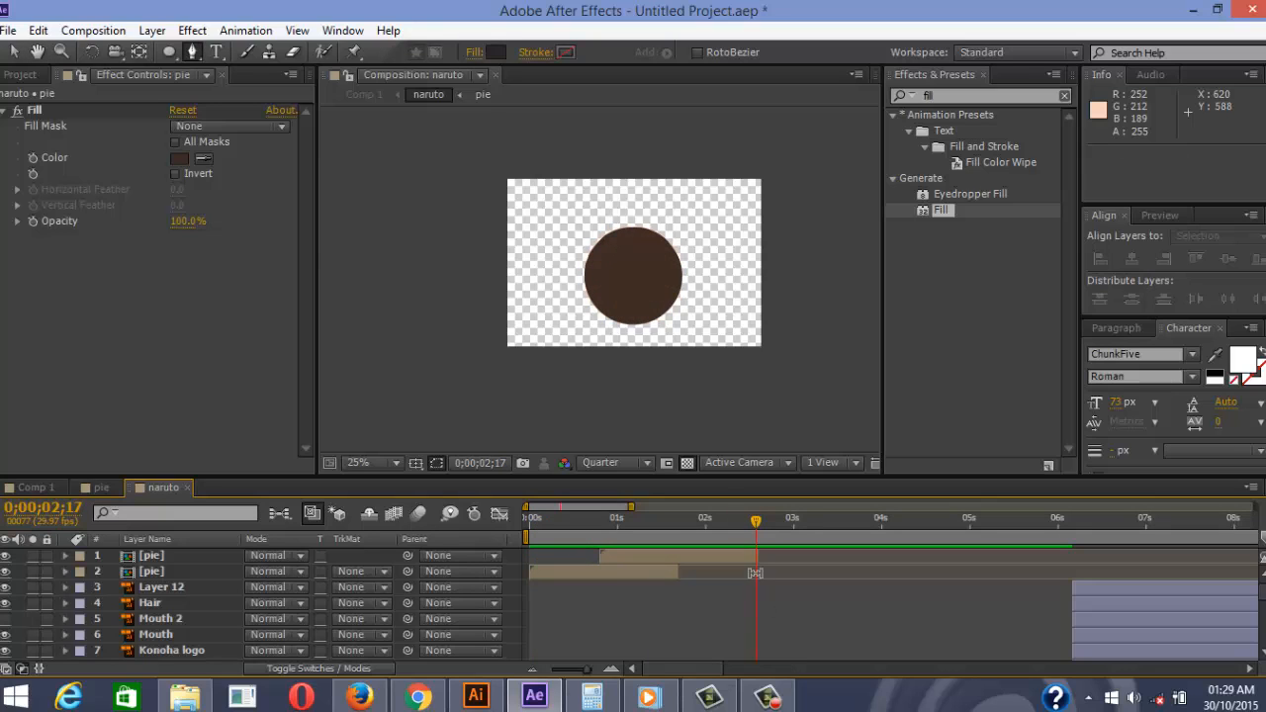
{"action": "left_click_drag", "start_coordinate": [757, 531], "coordinate": [770, 532]}
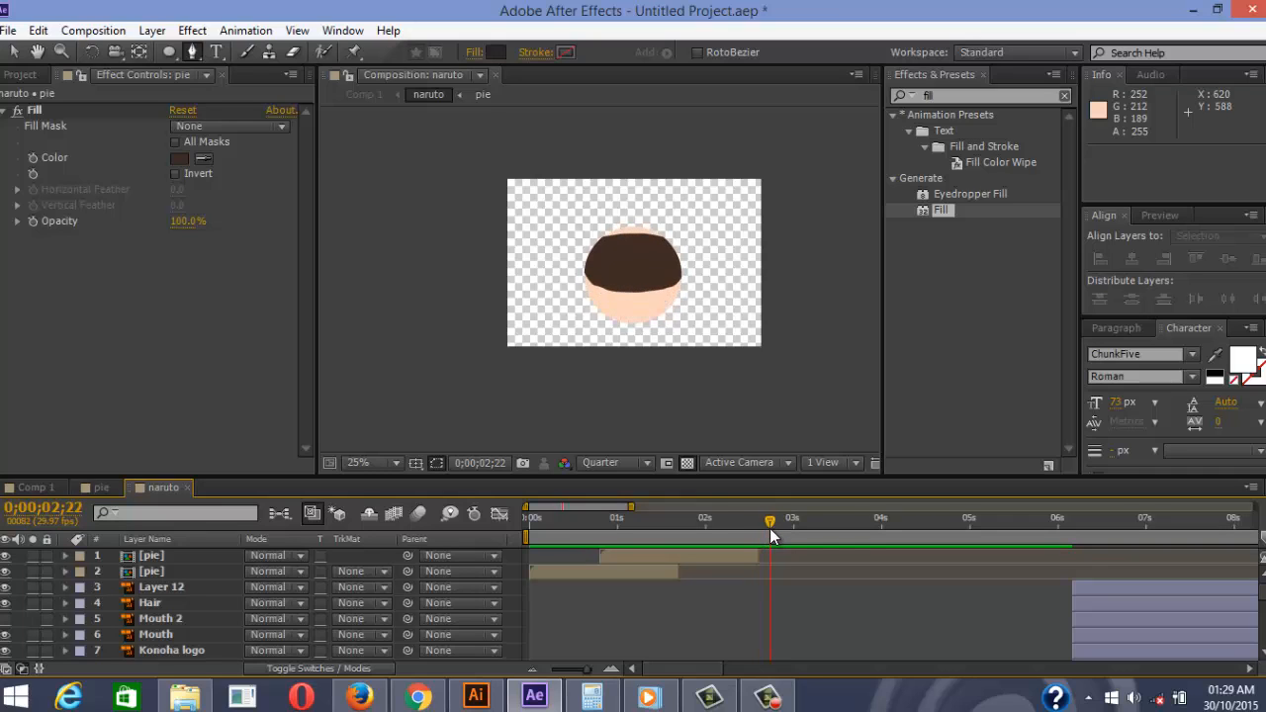
{"action": "left_click", "coordinate": [167, 603]}
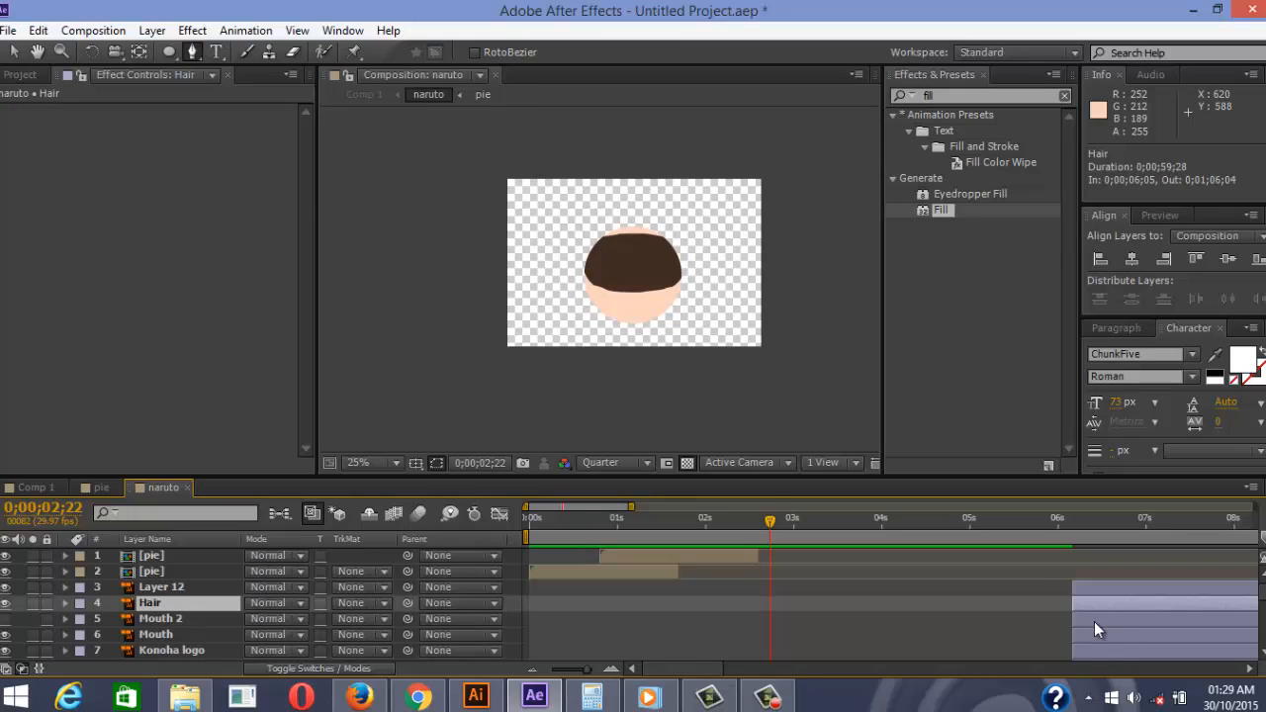
{"action": "left_click_drag", "start_coordinate": [1087, 607], "coordinate": [1016, 608]}
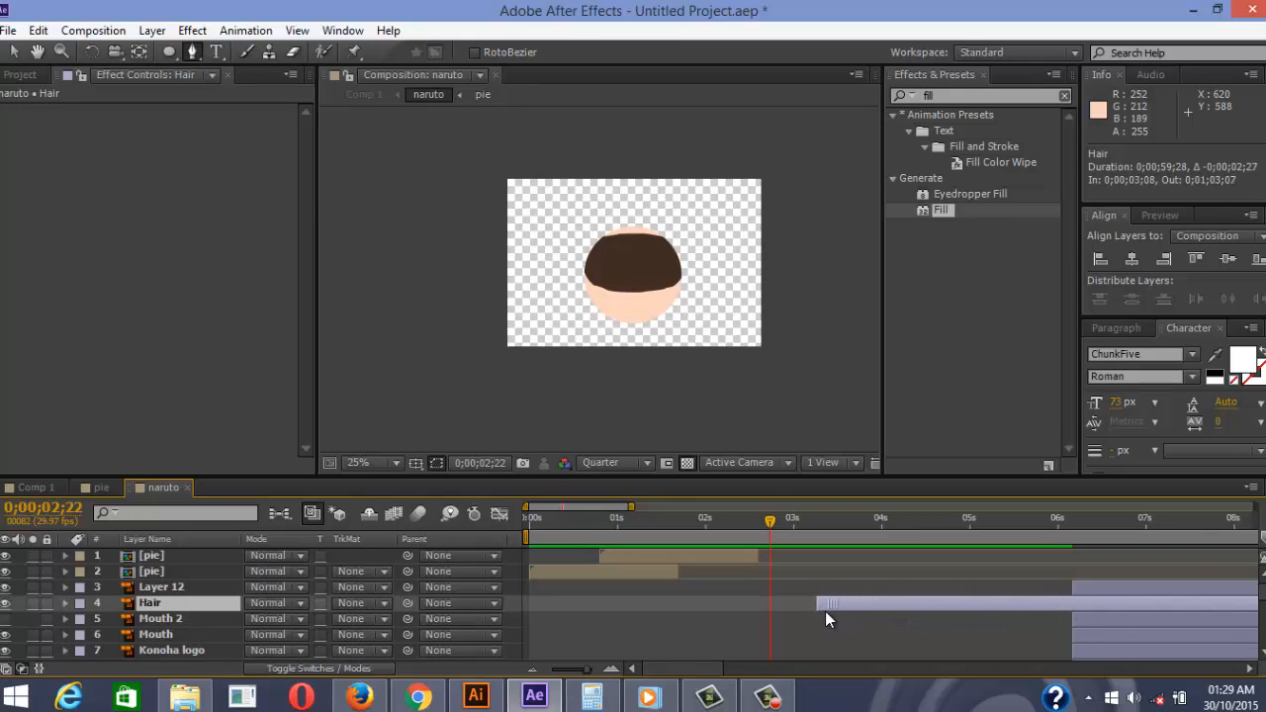
{"action": "mouse_move", "coordinate": [799, 617]}
{"action": "left_mouse_down"}
{"action": "mouse_move", "coordinate": [775, 620]}
{"action": "mouse_move", "coordinate": [797, 640]}
{"action": "mouse_move", "coordinate": [784, 629]}
{"action": "left_mouse_up"}
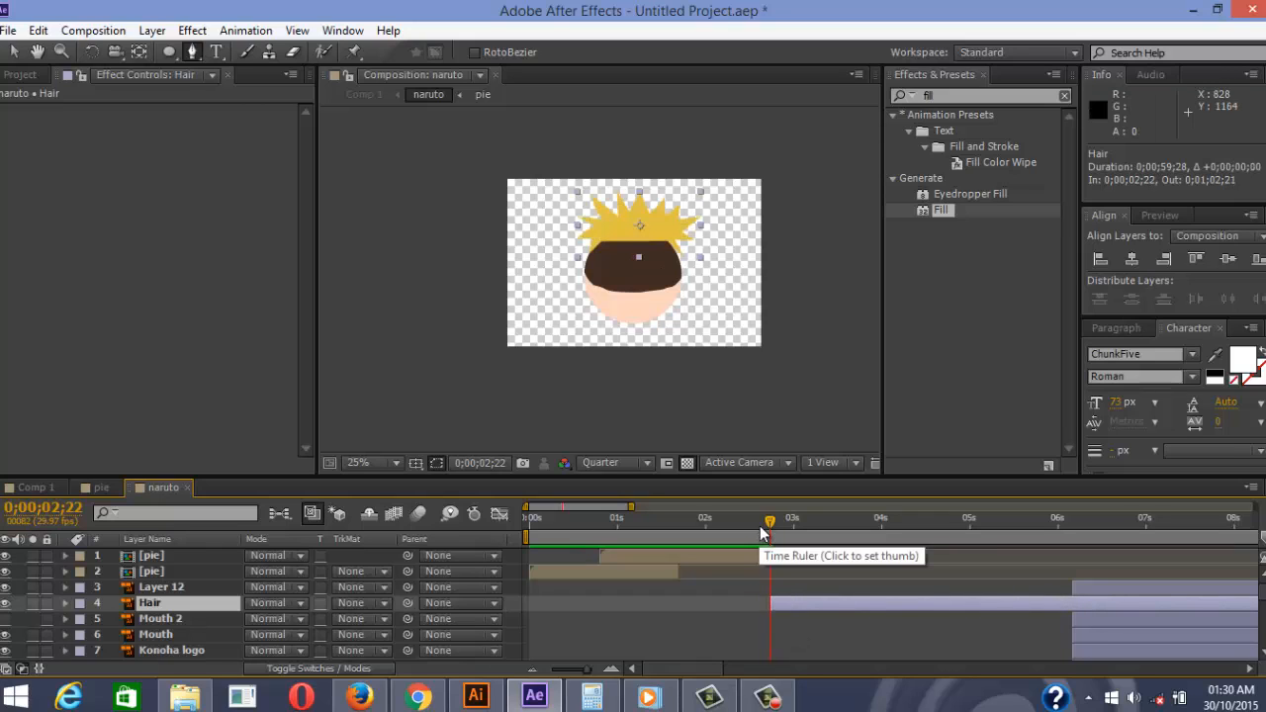
{"action": "mouse_move", "coordinate": [759, 523]}
{"action": "left_mouse_down"}
{"action": "mouse_move", "coordinate": [722, 529]}
{"action": "mouse_move", "coordinate": [765, 526]}
{"action": "left_mouse_up"}
{"action": "key", "text": "slash"}
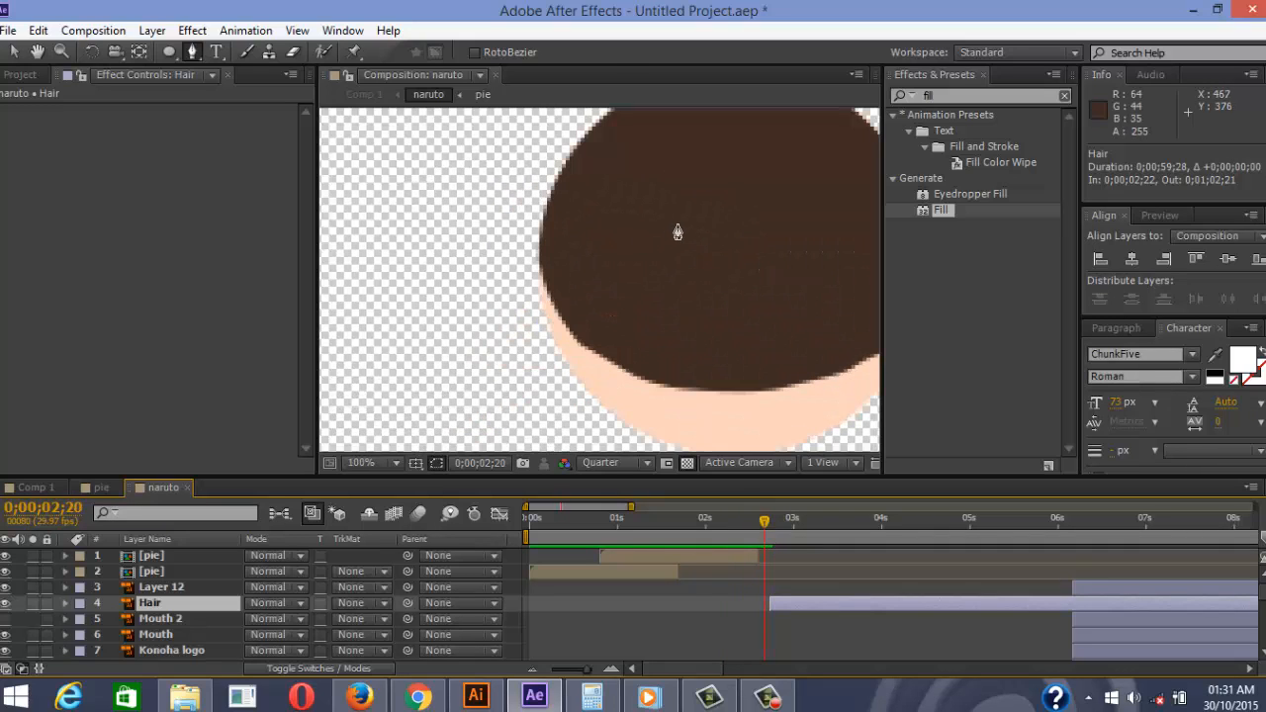
{"action": "left_click_drag", "start_coordinate": [691, 230], "coordinate": [574, 255]}
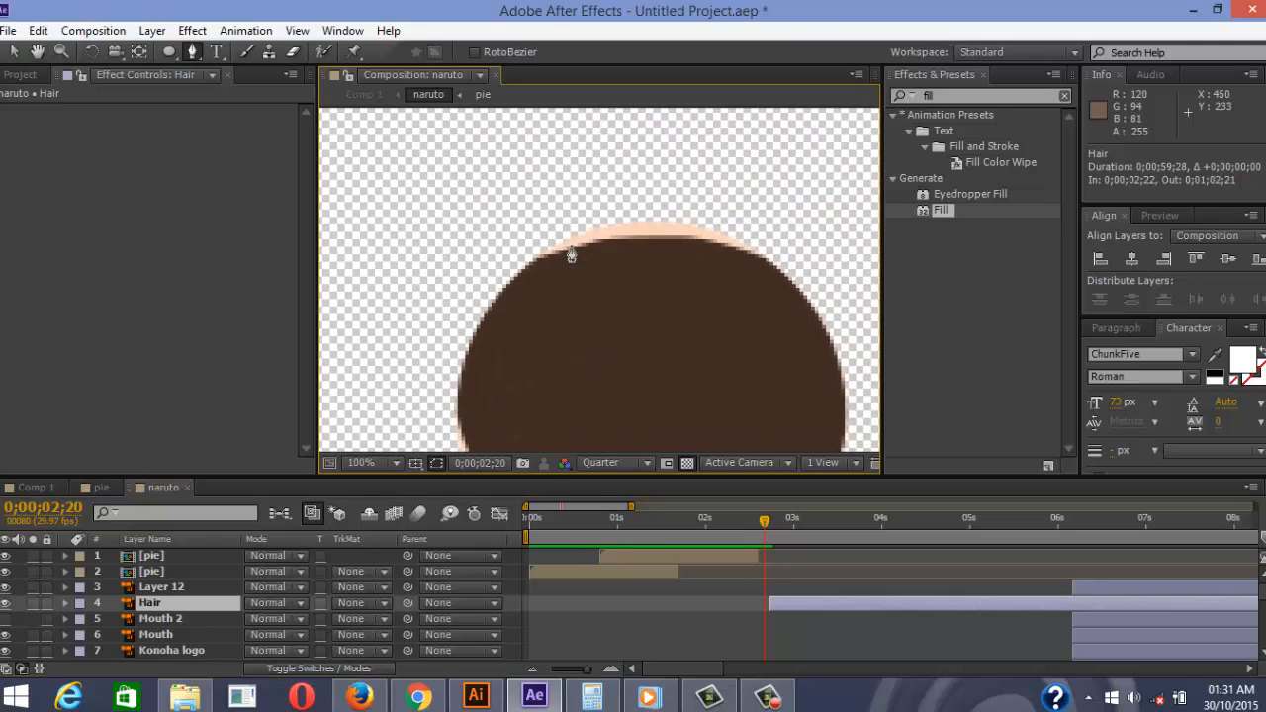
{"action": "left_click", "coordinate": [793, 541]}
{"action": "key", "text": "comma"}
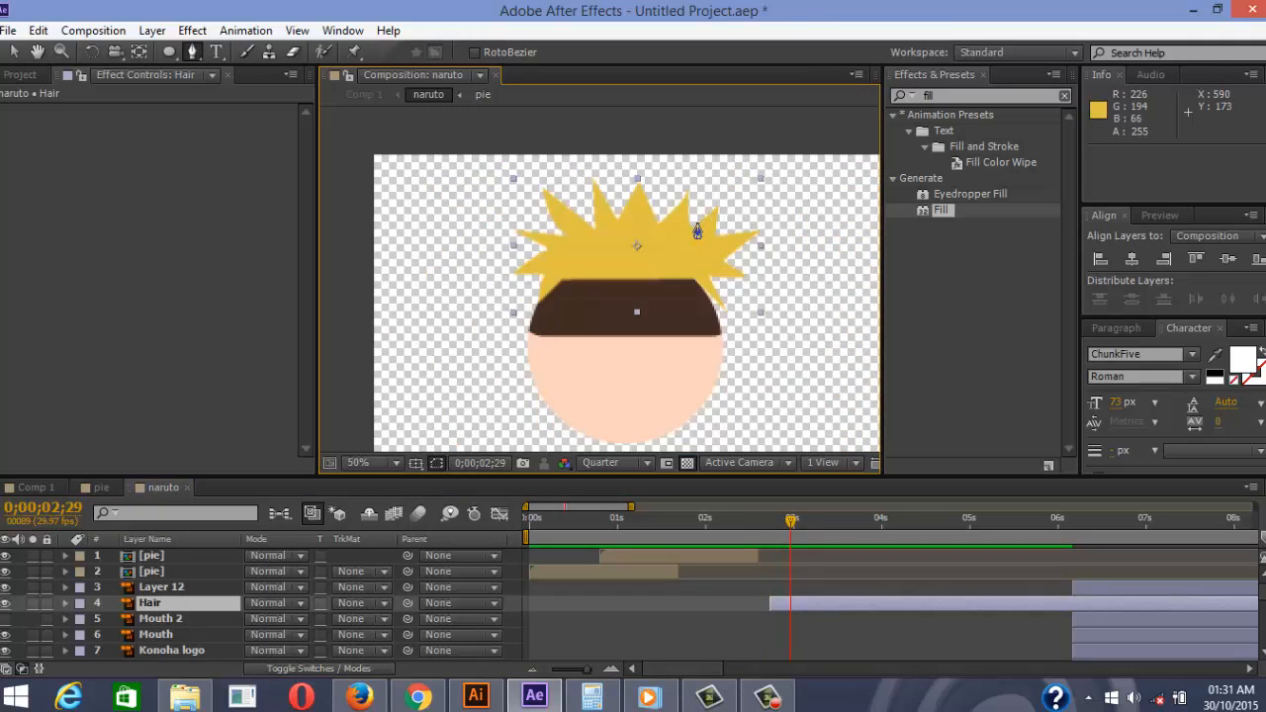
{"action": "left_click", "coordinate": [820, 520]}
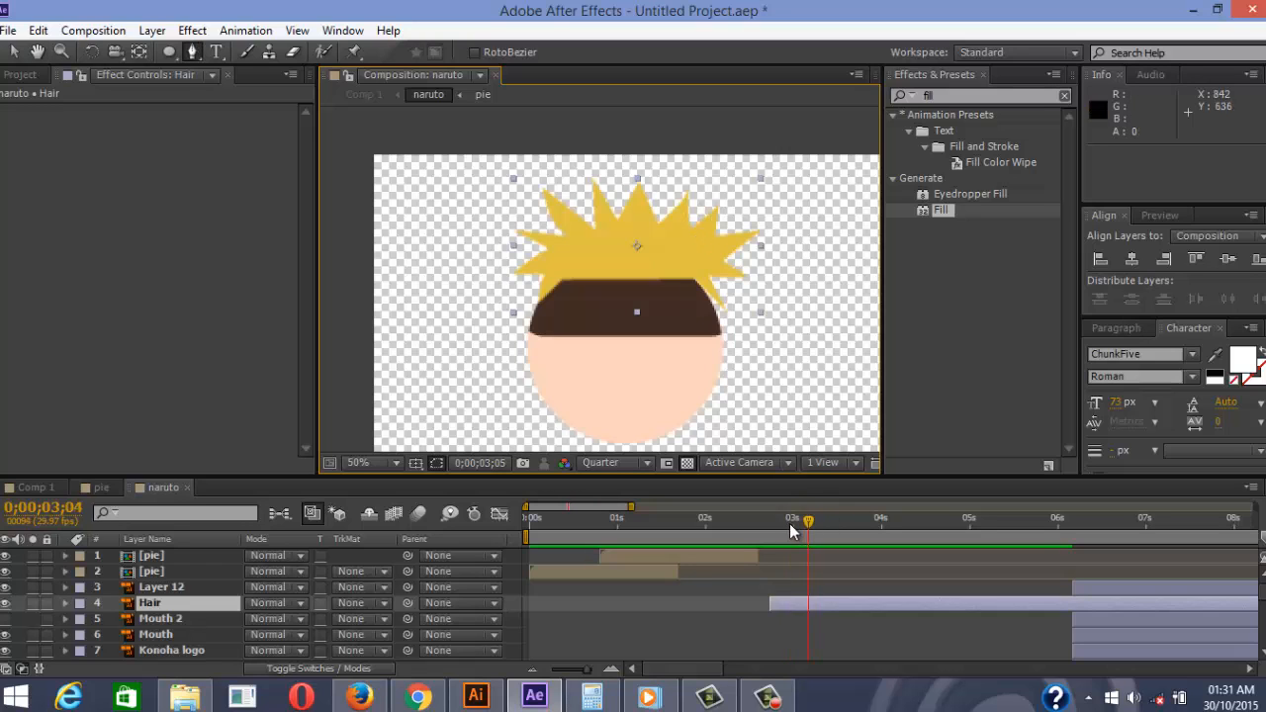
{"action": "mouse_move", "coordinate": [792, 532]}
{"action": "left_mouse_down"}
{"action": "mouse_move", "coordinate": [768, 524]}
{"action": "mouse_move", "coordinate": [784, 532]}
{"action": "left_mouse_up"}
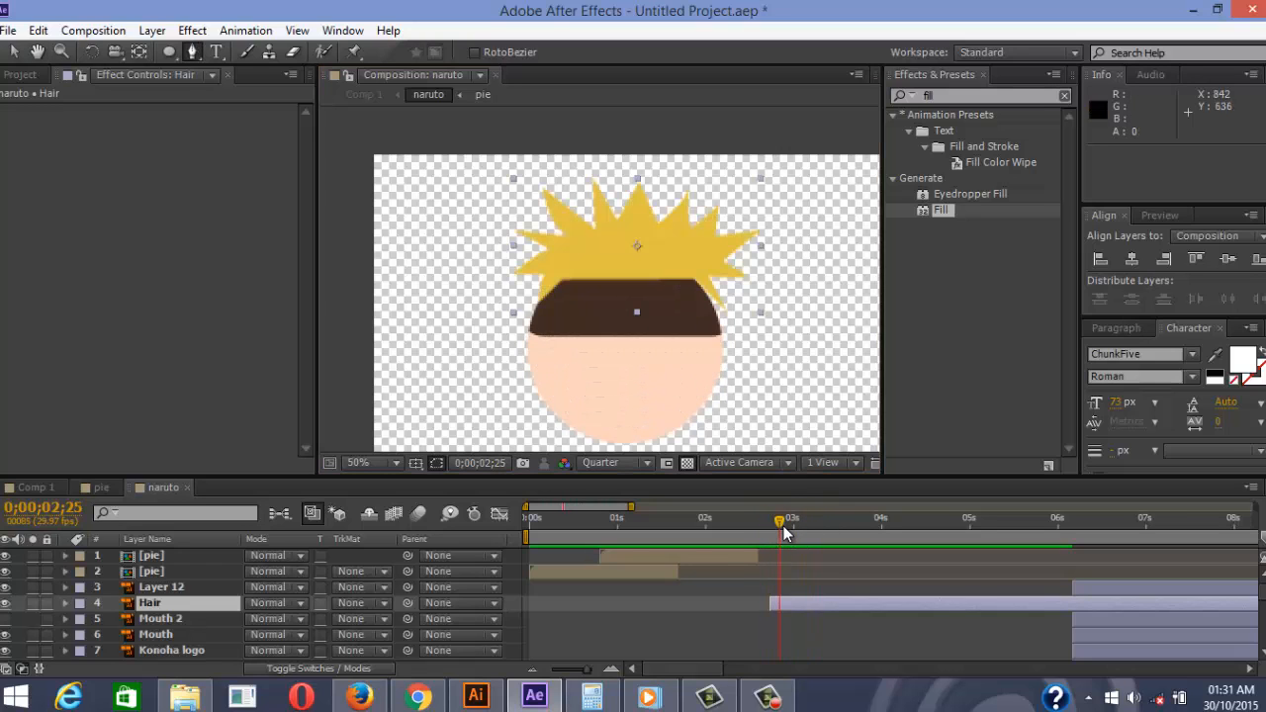
Create Hair Outlines from the Hair layer, place it in the stack, and delete the original Hair
{"action": "right_click", "coordinate": [166, 612]}
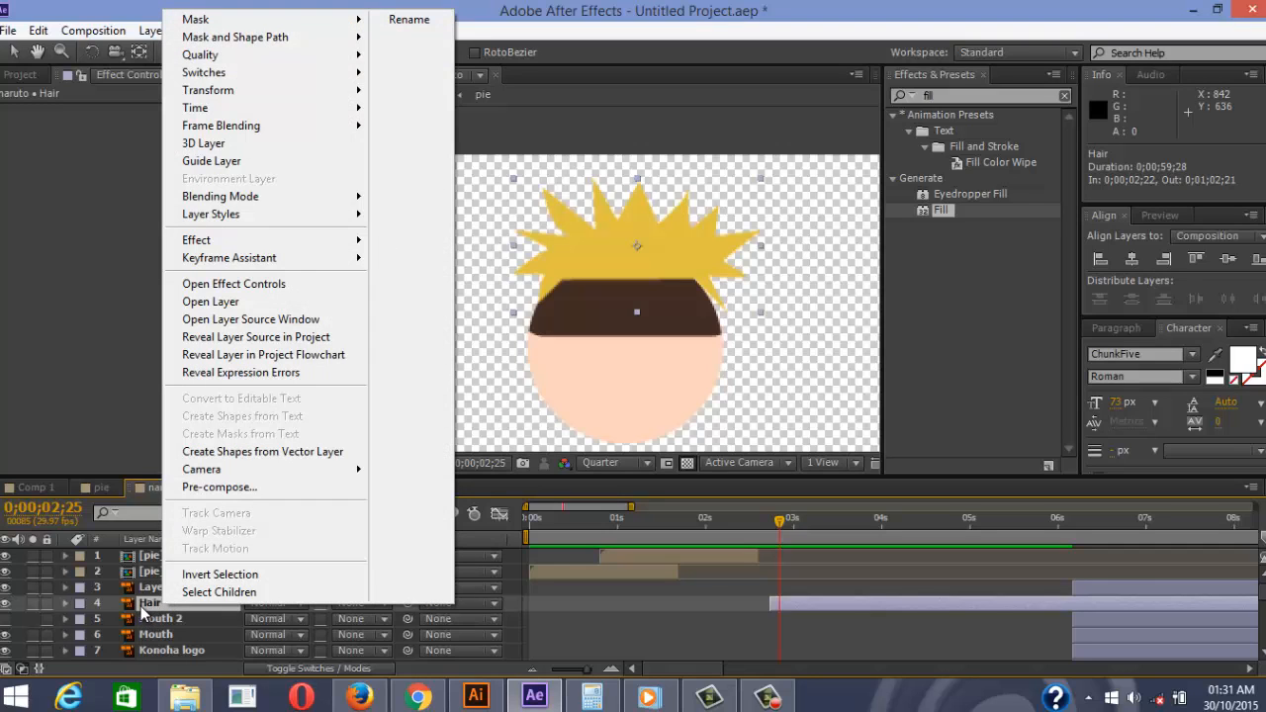
{"action": "left_click", "coordinate": [252, 452]}
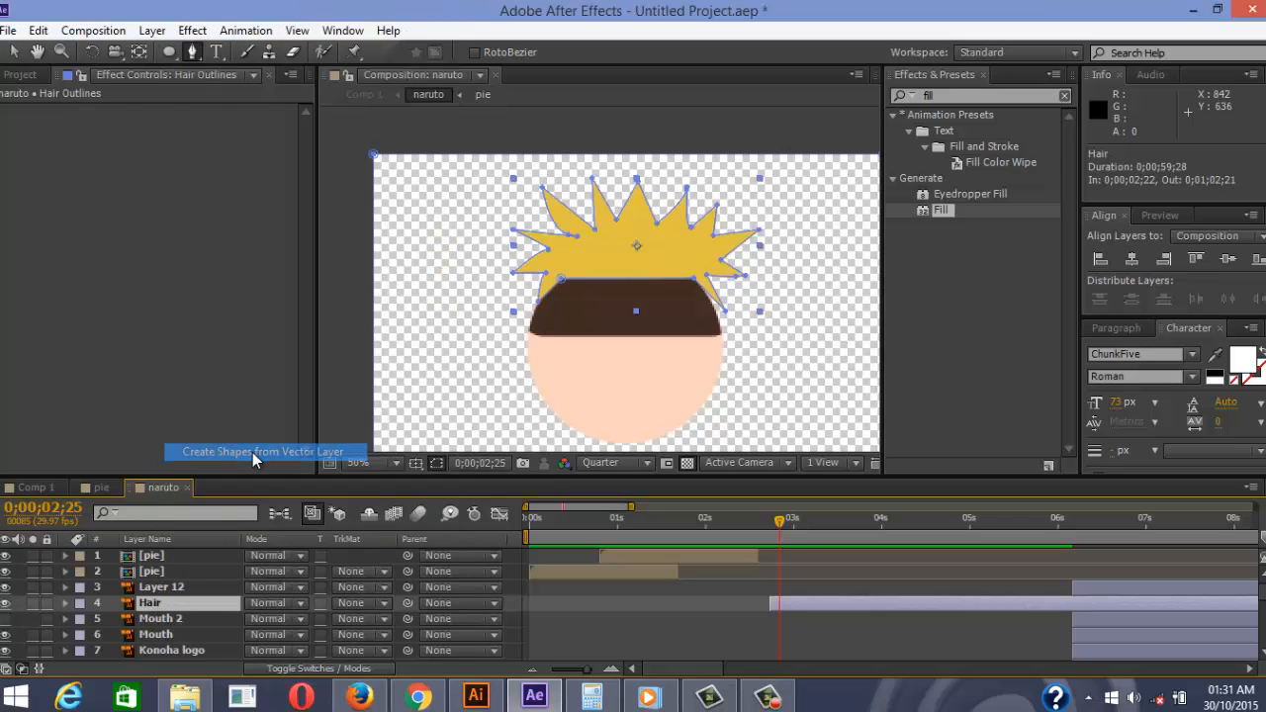
{"action": "left_click_drag", "start_coordinate": [182, 558], "coordinate": [233, 611]}
{"action": "left_click", "coordinate": [223, 619]}
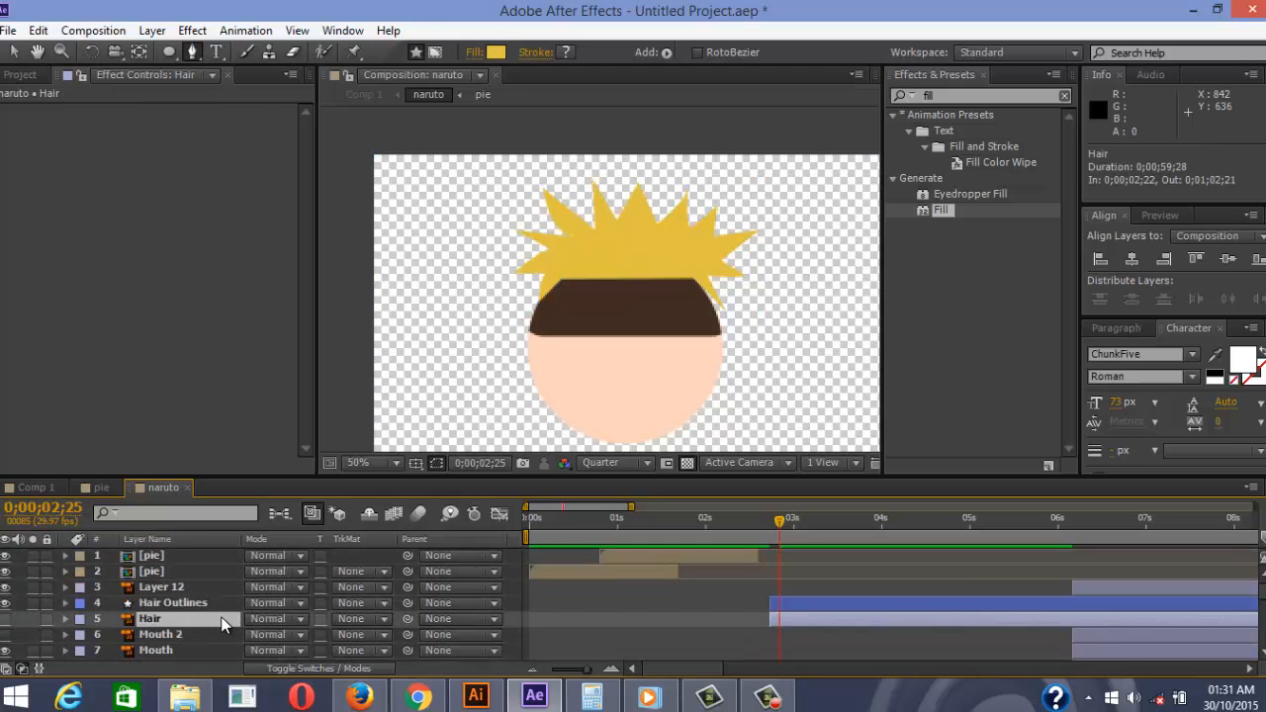
{"action": "key", "text": "Delete"}
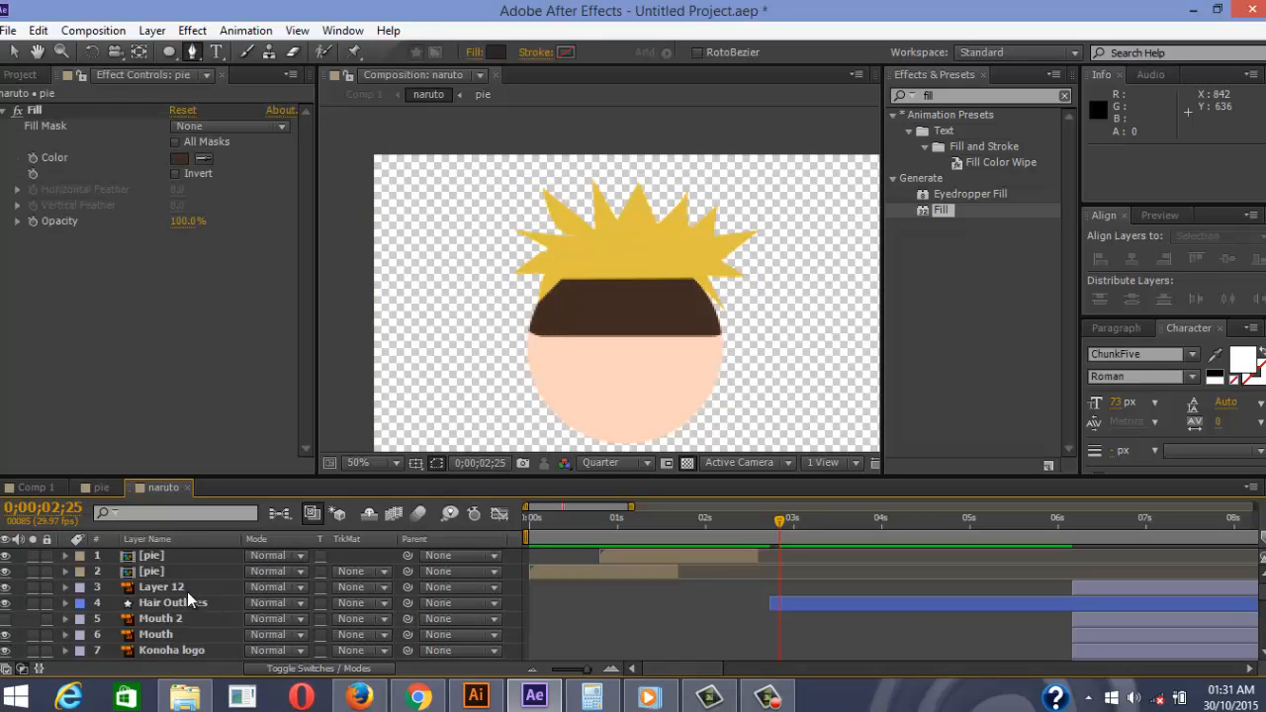
Slide the Hair Outlines bar to start slightly earlier, around 0;00;02;21
{"action": "left_click", "coordinate": [195, 602]}
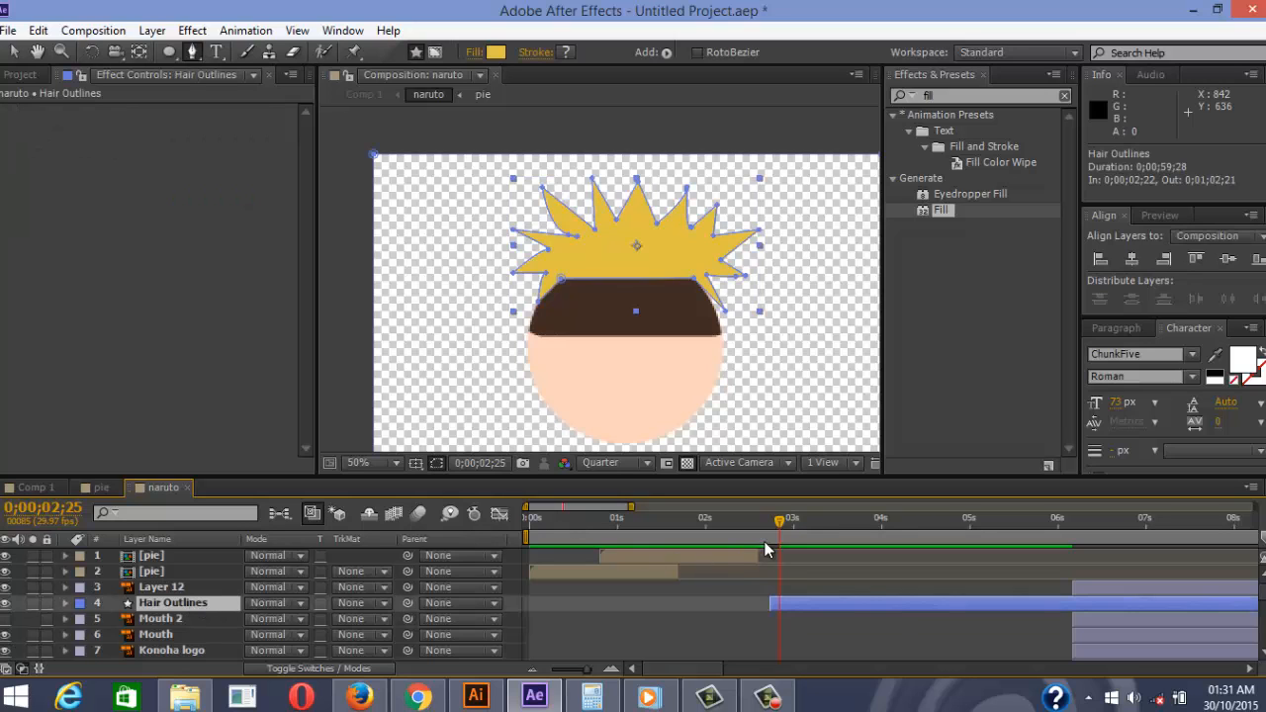
{"action": "mouse_move", "coordinate": [772, 549]}
{"action": "left_mouse_down"}
{"action": "mouse_move", "coordinate": [767, 533]}
{"action": "mouse_move", "coordinate": [706, 538]}
{"action": "mouse_move", "coordinate": [764, 527]}
{"action": "left_mouse_up"}
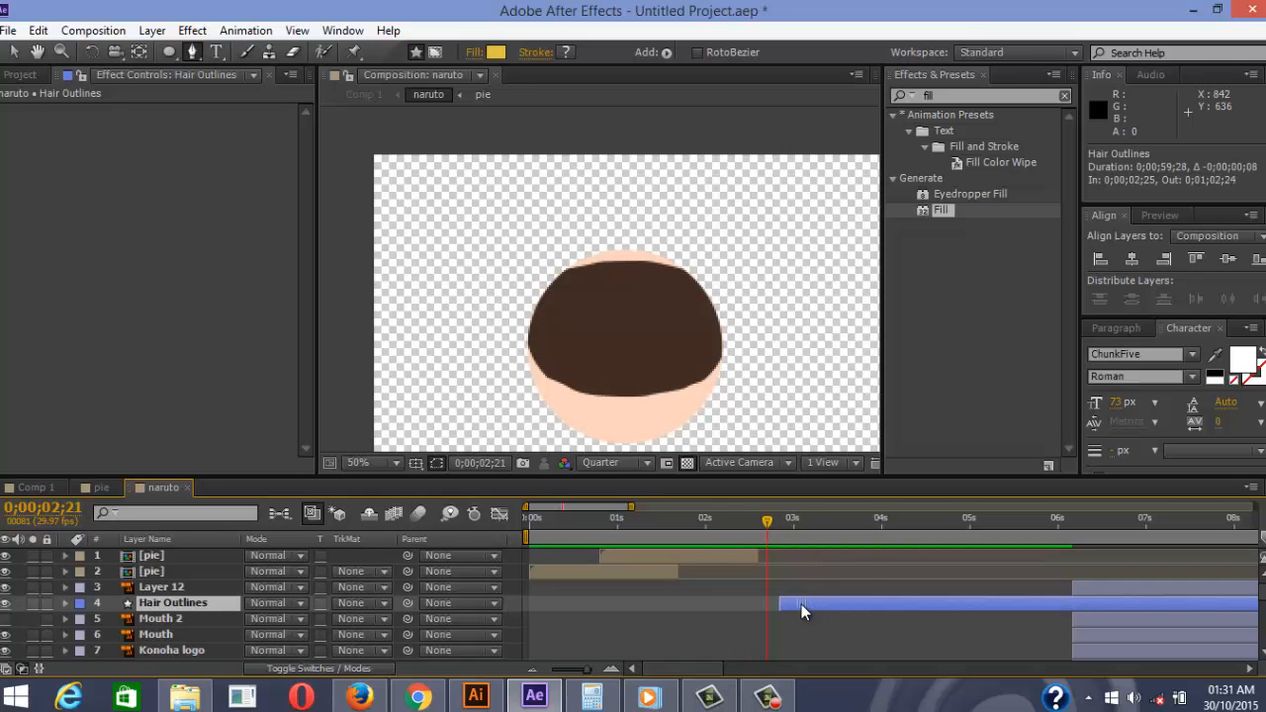
{"action": "left_click_drag", "start_coordinate": [801, 610], "coordinate": [789, 601]}
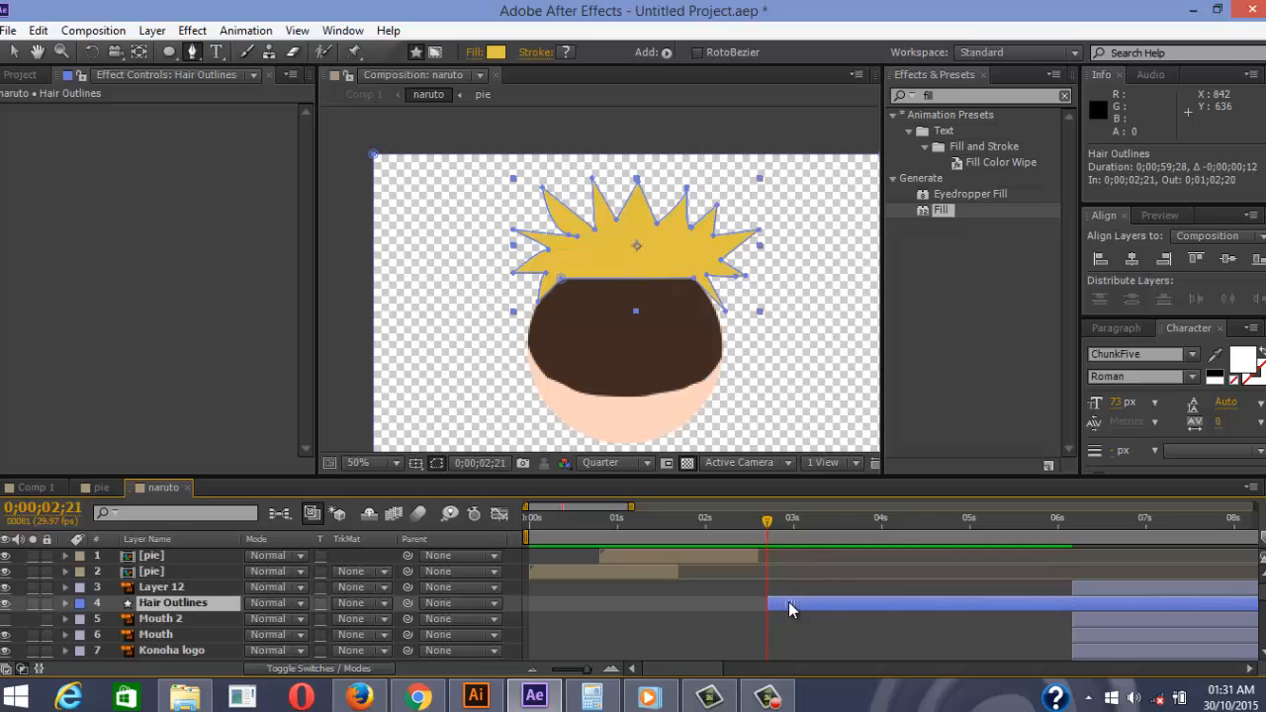
Expand Hair Outlines to Contents > Group 1 > Path 1 and set a Path keyframe
{"action": "left_click", "coordinate": [66, 602]}
{"action": "left_click", "coordinate": [83, 625]}
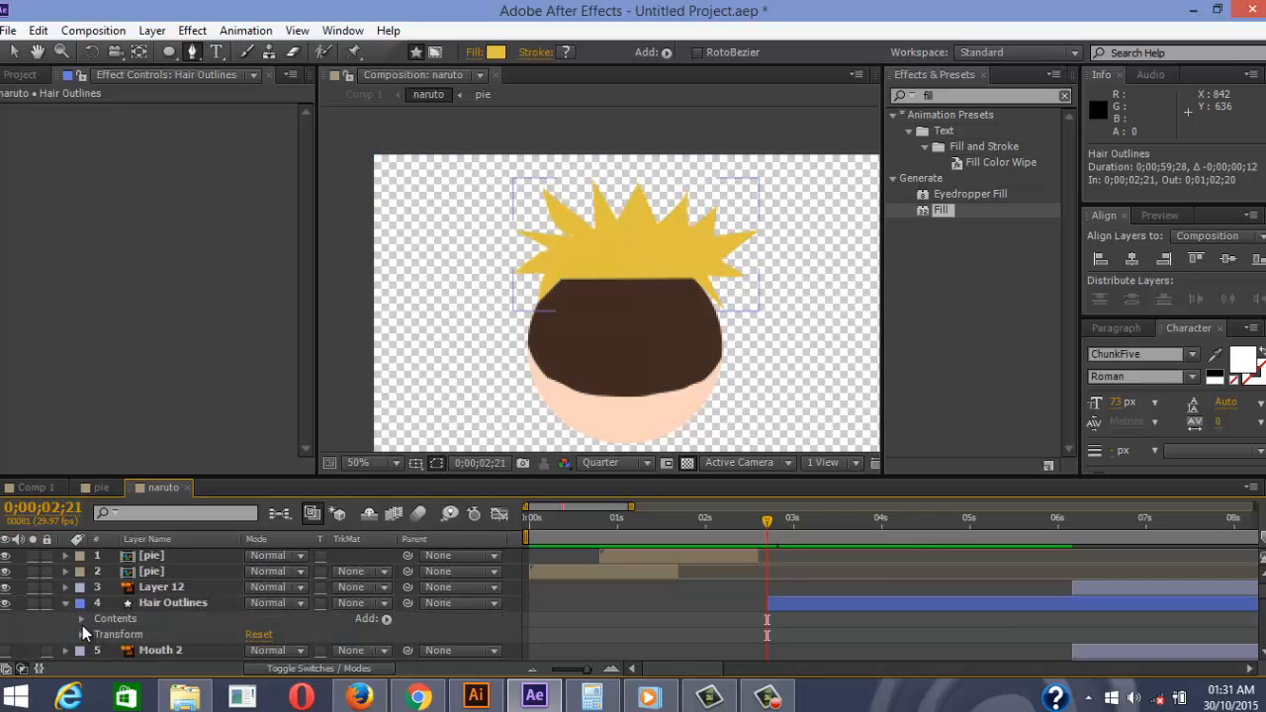
{"action": "left_click", "coordinate": [81, 618]}
{"action": "left_click", "coordinate": [116, 635]}
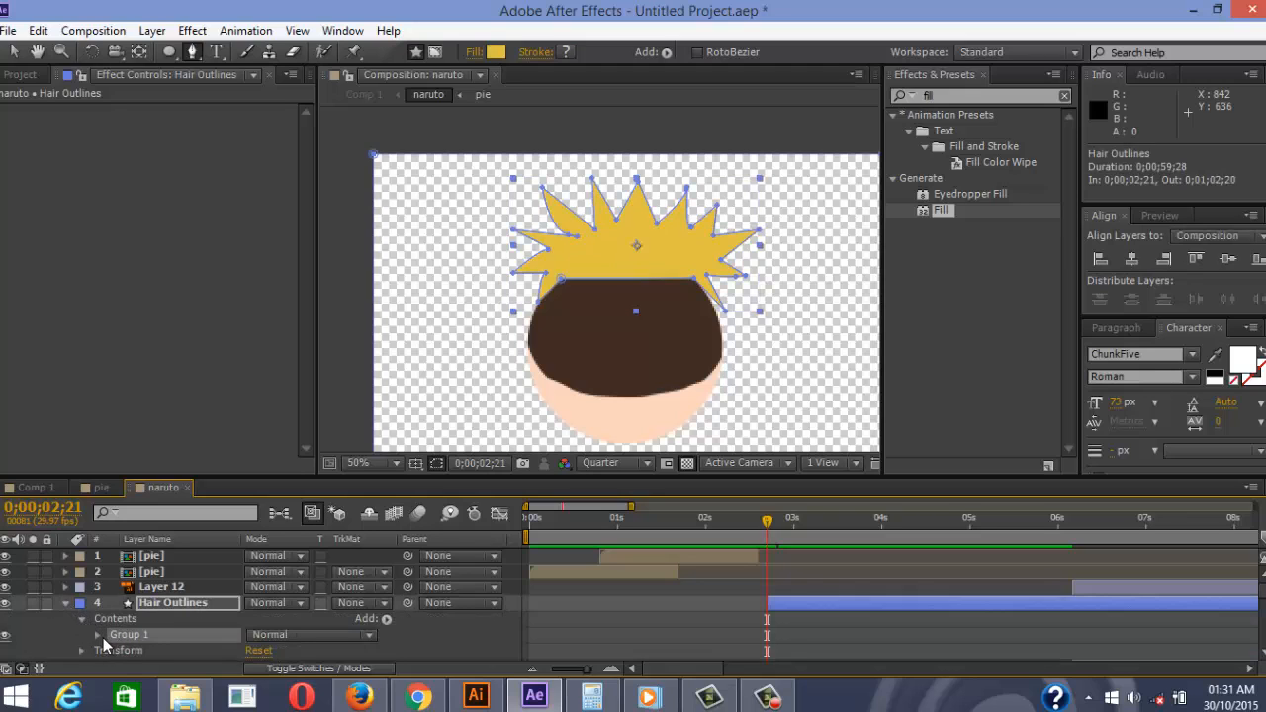
{"action": "left_click", "coordinate": [99, 635]}
{"action": "left_click", "coordinate": [117, 589]}
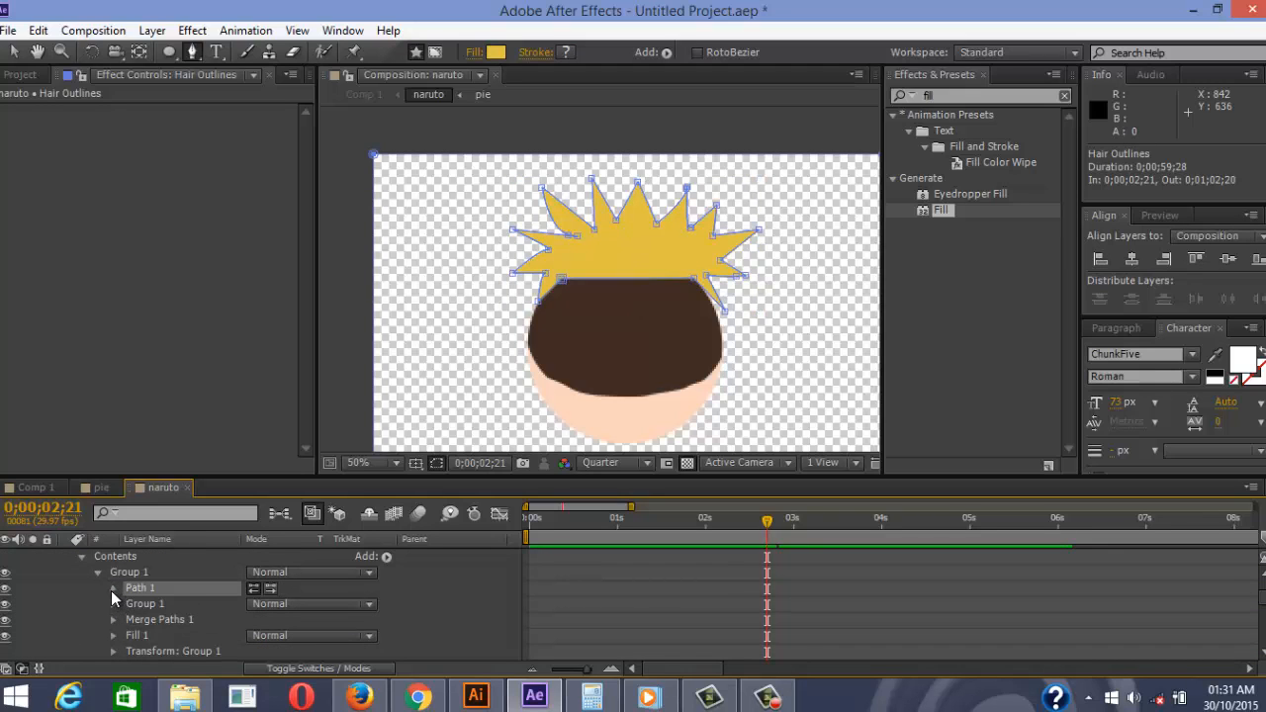
{"action": "left_click", "coordinate": [113, 589]}
{"action": "left_click", "coordinate": [148, 605]}
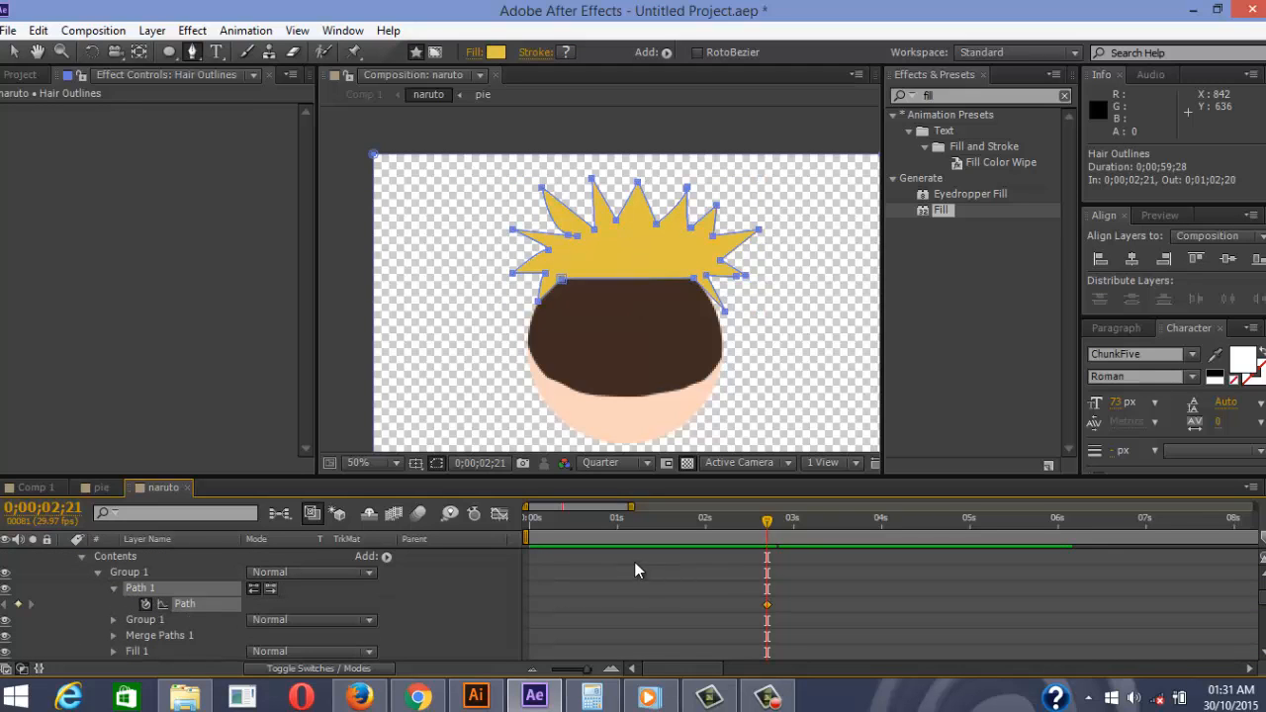
Drag the hair Path keyframe later to about 0;00;03;06
{"action": "scroll", "coordinate": [693, 574], "scroll_direction": "up", "scroll_amount": 2}
{"action": "left_click_drag", "start_coordinate": [775, 653], "coordinate": [818, 653]}
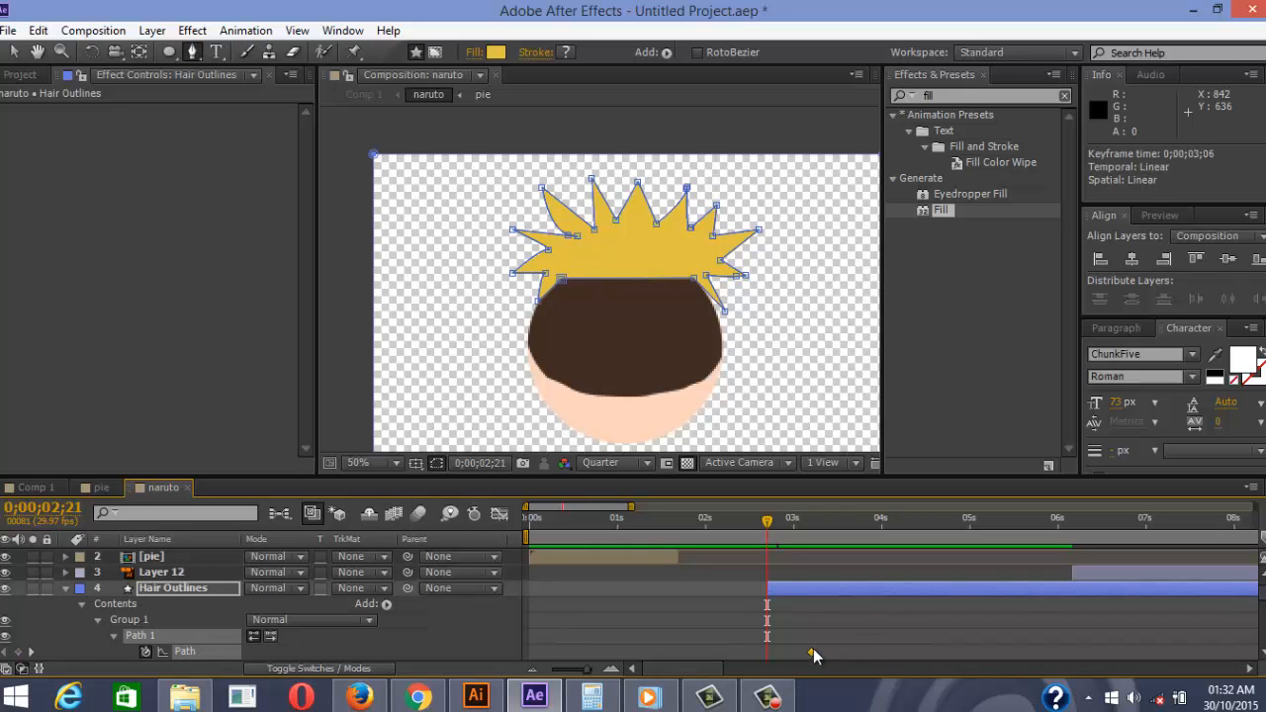
{"action": "scroll", "coordinate": [613, 330], "scroll_direction": "up", "scroll_amount": 4}
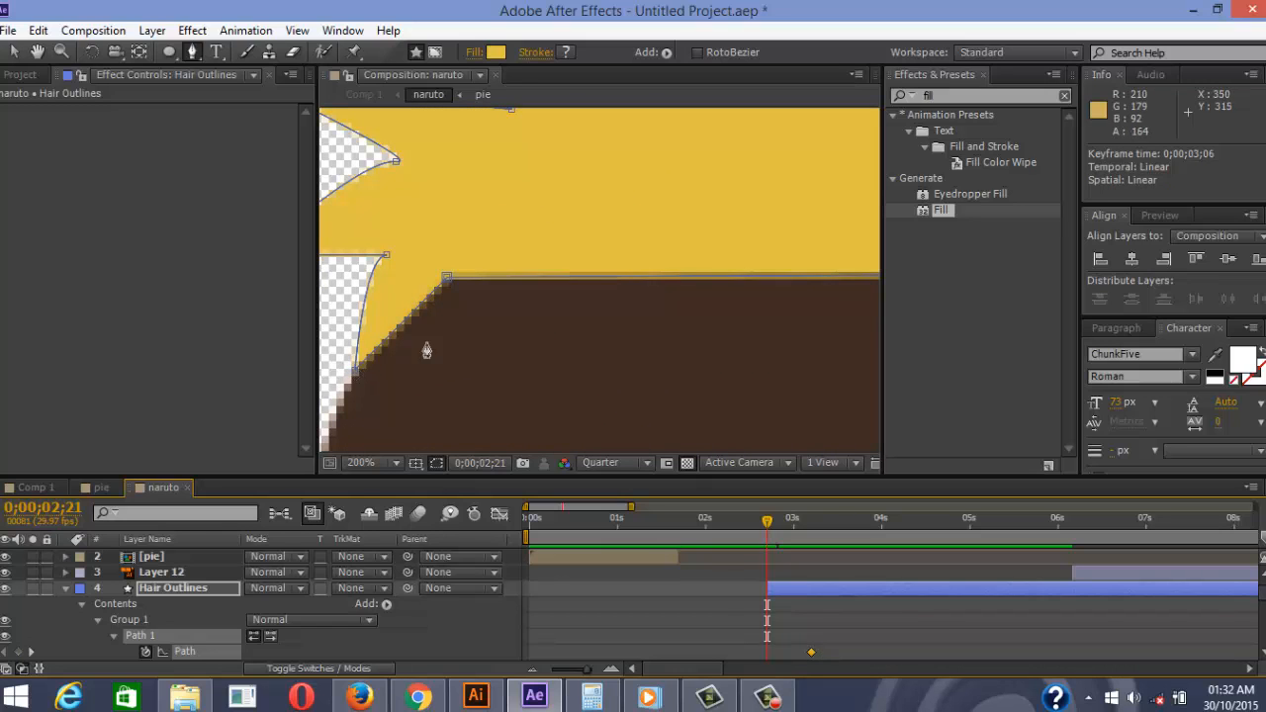
{"action": "scroll", "coordinate": [426, 351], "scroll_direction": "down", "scroll_amount": 3}
{"action": "scroll", "coordinate": [665, 321], "scroll_direction": "up", "scroll_amount": 2}
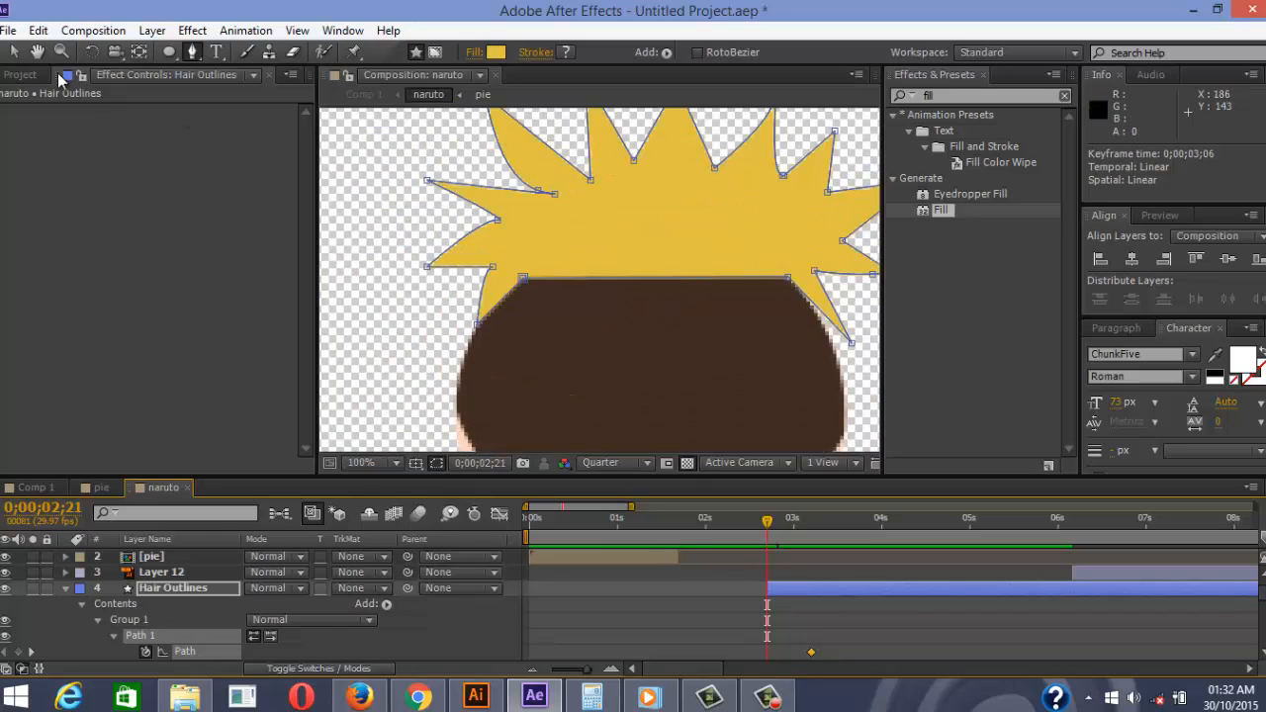
{"action": "left_click", "coordinate": [14, 52]}
Collapse the right-side Hair Outlines spikes onto the hairline at 0;00;02;21
{"action": "left_click_drag", "start_coordinate": [789, 284], "coordinate": [751, 262]}
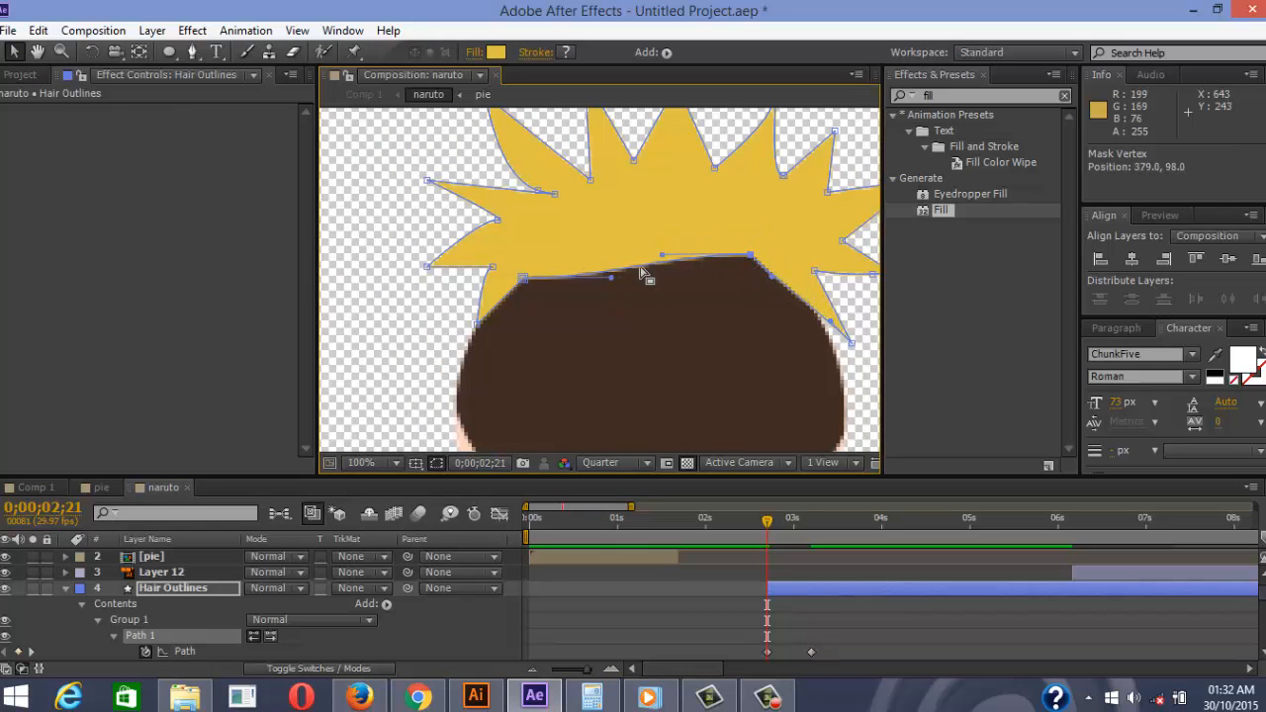
{"action": "left_click_drag", "start_coordinate": [521, 284], "coordinate": [537, 261]}
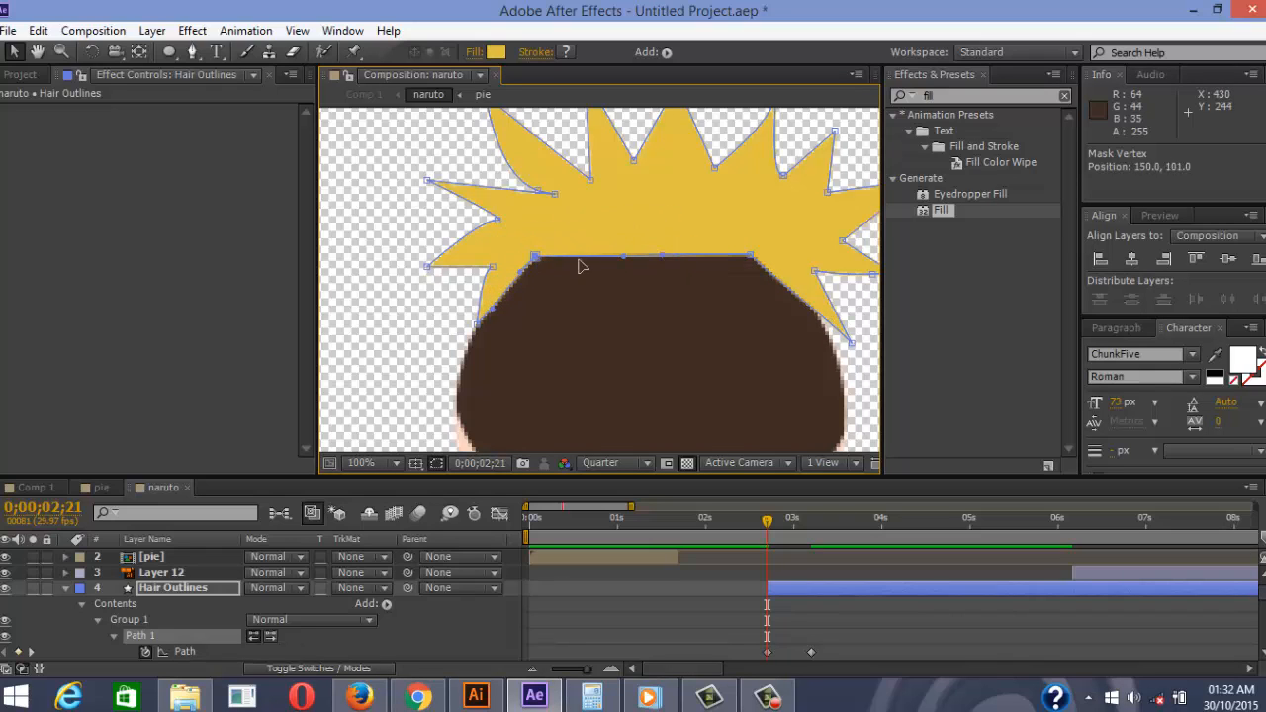
{"action": "scroll", "coordinate": [782, 273], "scroll_direction": "up", "scroll_amount": 1}
{"action": "scroll", "coordinate": [787, 245], "scroll_direction": "down", "scroll_amount": 1}
{"action": "key", "text": "space"}
{"action": "left_click_drag", "start_coordinate": [672, 278], "coordinate": [577, 290]}
{"action": "left_click_drag", "start_coordinate": [756, 356], "coordinate": [684, 287]}
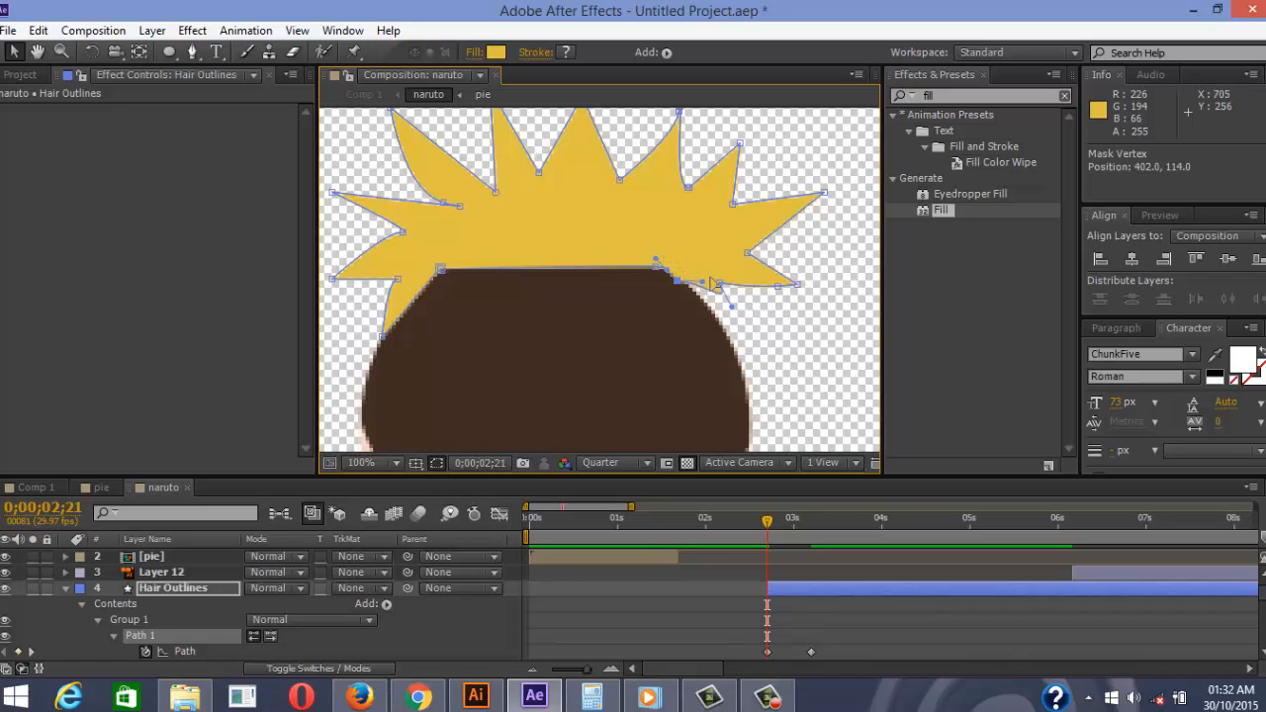
{"action": "left_click_drag", "start_coordinate": [713, 284], "coordinate": [665, 271]}
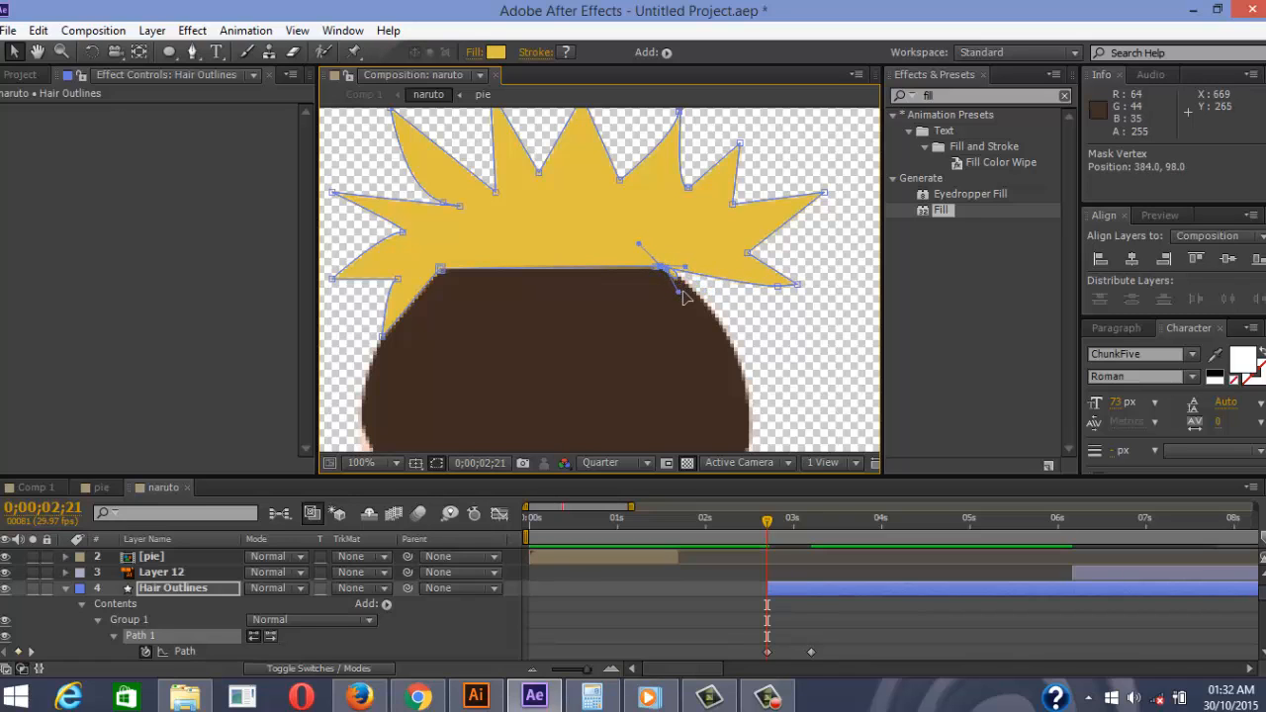
{"action": "left_click_drag", "start_coordinate": [777, 287], "coordinate": [719, 277]}
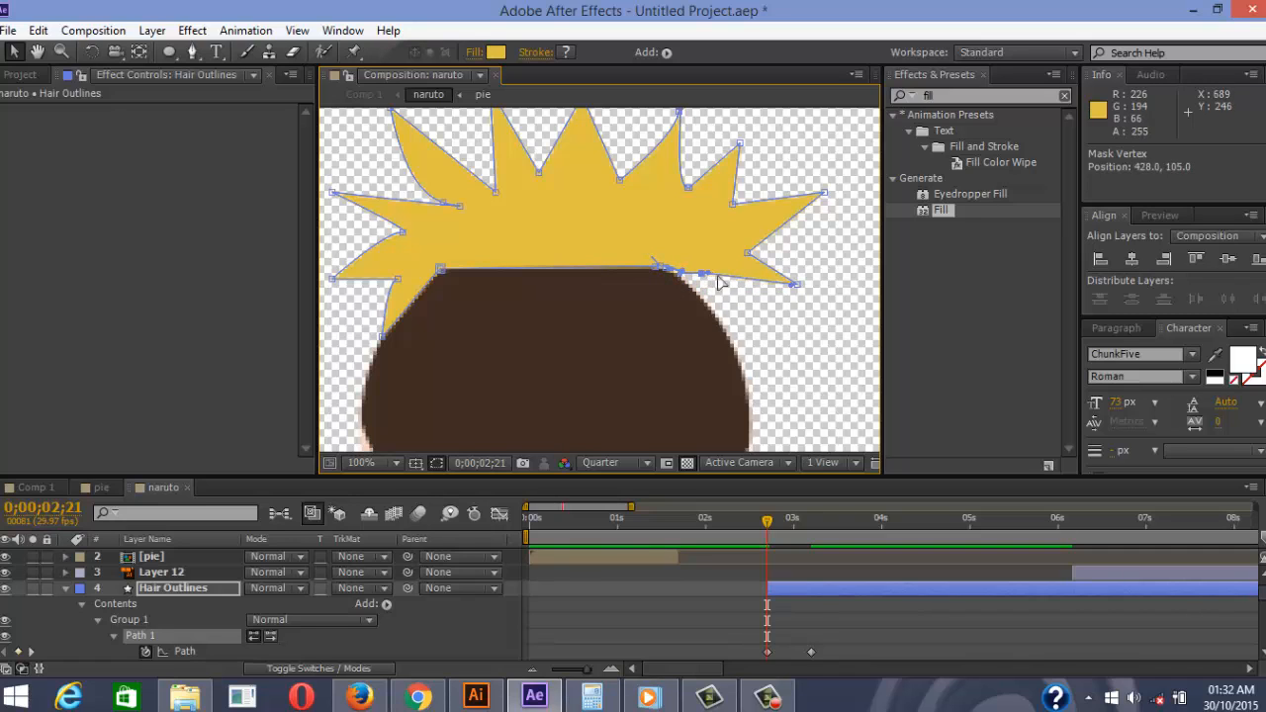
{"action": "left_click_drag", "start_coordinate": [796, 285], "coordinate": [668, 268]}
{"action": "left_click_drag", "start_coordinate": [747, 254], "coordinate": [668, 266]}
{"action": "left_click_drag", "start_coordinate": [824, 193], "coordinate": [666, 266]}
{"action": "left_click_drag", "start_coordinate": [733, 205], "coordinate": [662, 263]}
{"action": "left_click_drag", "start_coordinate": [740, 145], "coordinate": [665, 263]}
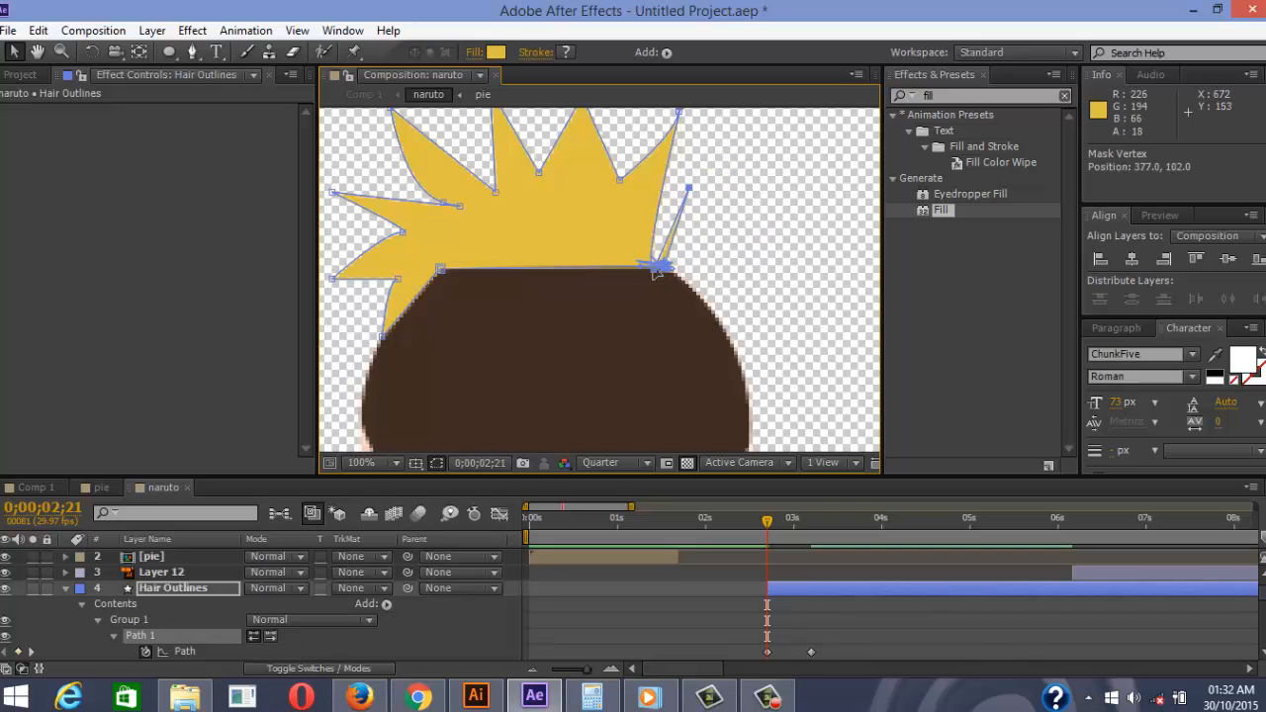
{"action": "left_click_drag", "start_coordinate": [687, 189], "coordinate": [664, 263]}
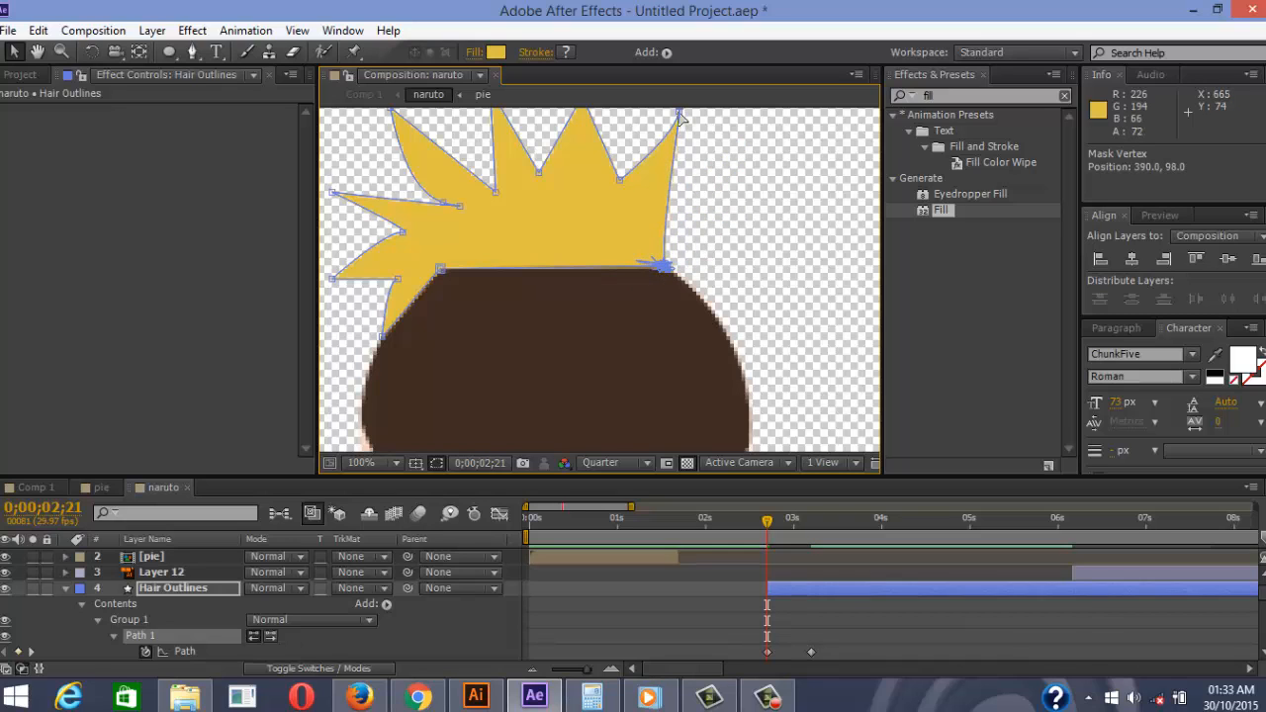
{"action": "left_click_drag", "start_coordinate": [679, 113], "coordinate": [665, 262]}
Flatten the left-side hair spikes and points down onto the hairline
{"action": "scroll", "coordinate": [687, 125], "scroll_direction": "down", "scroll_amount": 1}
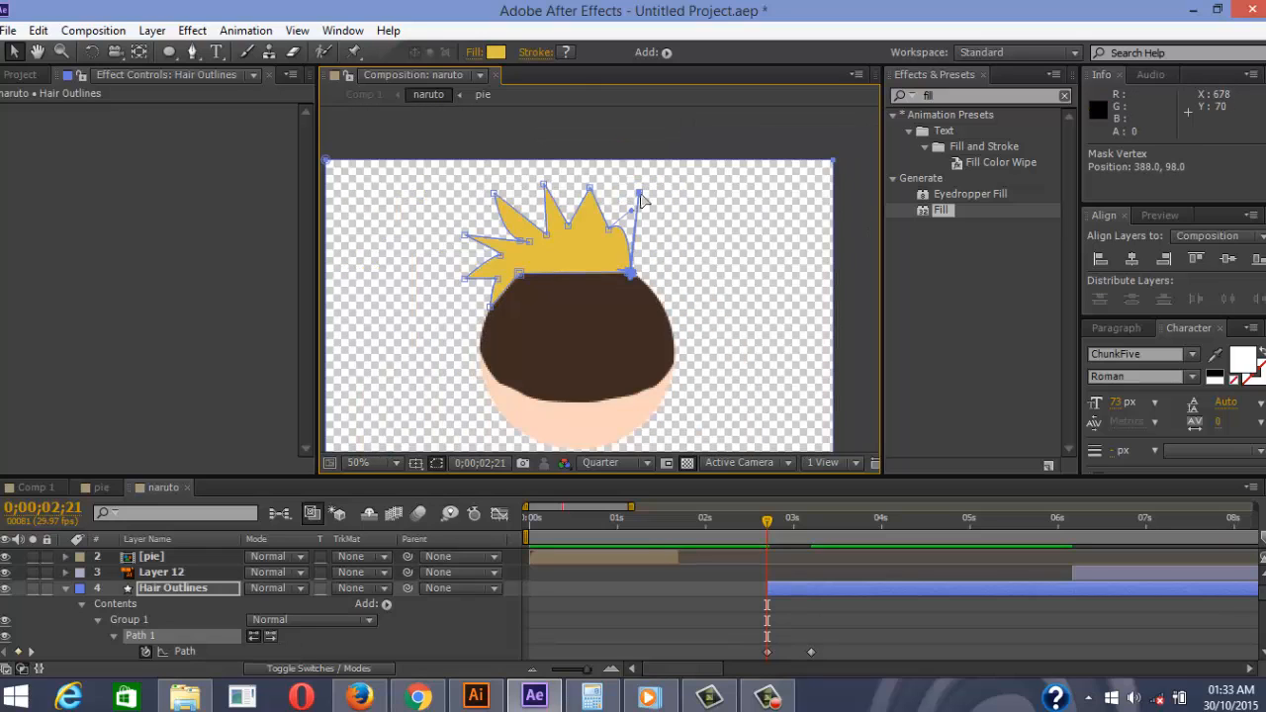
{"action": "left_click_drag", "start_coordinate": [639, 195], "coordinate": [636, 229]}
{"action": "scroll", "coordinate": [574, 254], "scroll_direction": "up", "scroll_amount": 4}
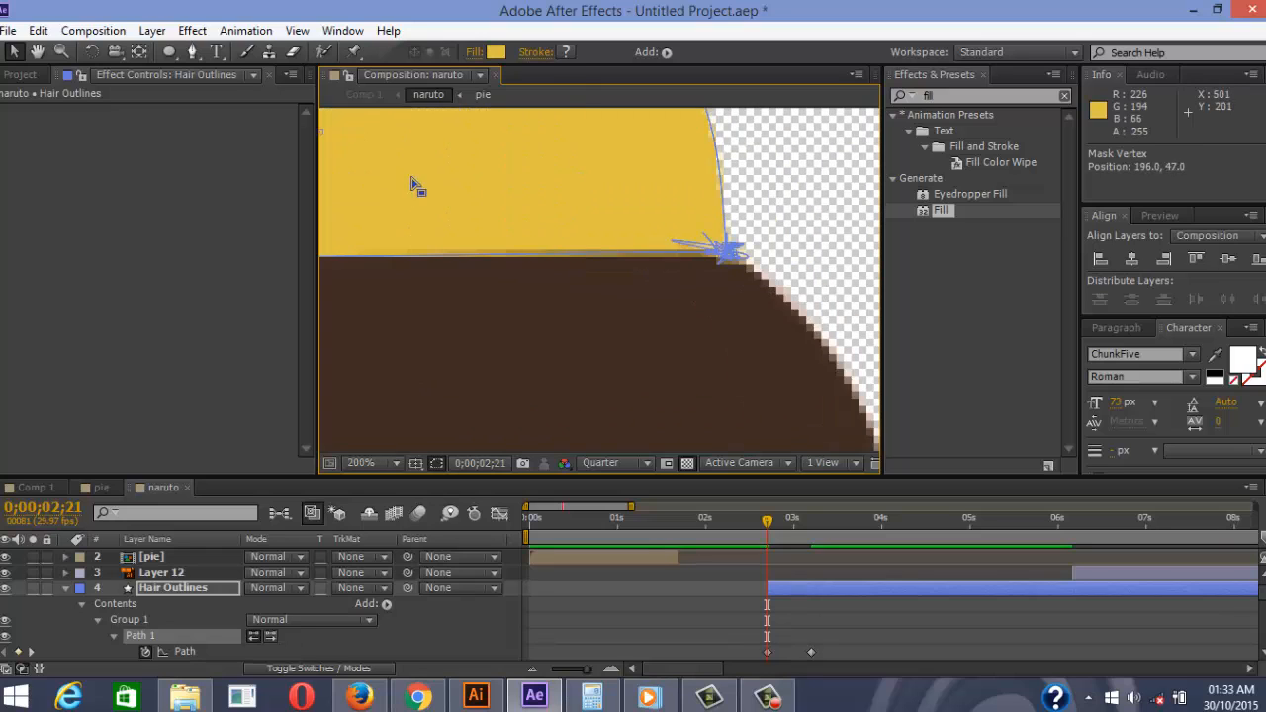
{"action": "scroll", "coordinate": [419, 184], "scroll_direction": "down", "scroll_amount": 3}
{"action": "left_click_drag", "start_coordinate": [465, 350], "coordinate": [522, 284]}
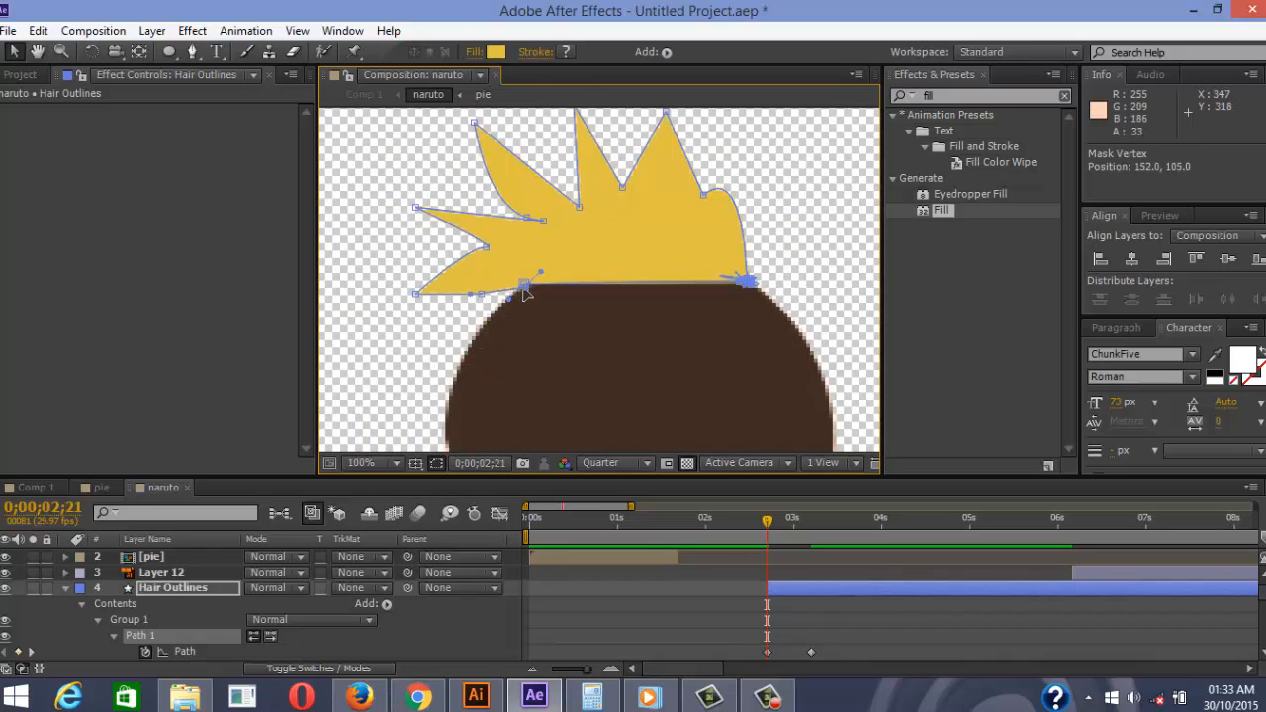
{"action": "left_click_drag", "start_coordinate": [416, 293], "coordinate": [524, 285]}
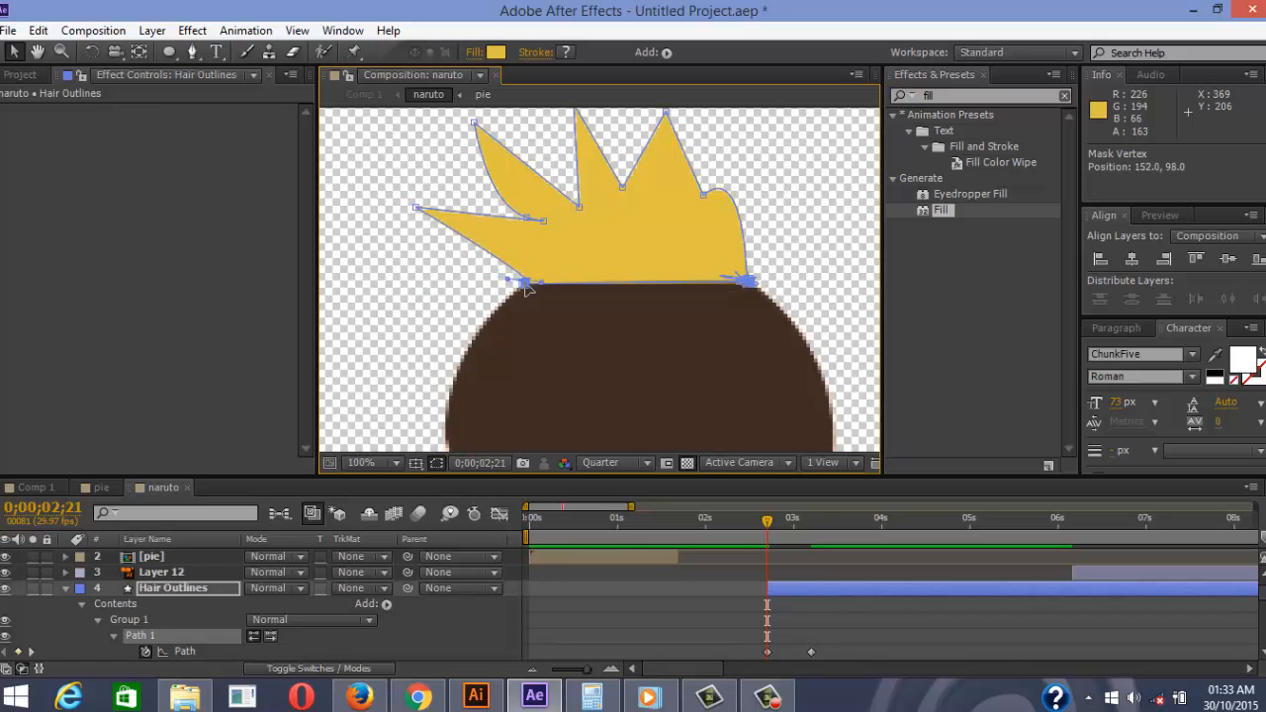
{"action": "left_click_drag", "start_coordinate": [417, 207], "coordinate": [525, 285]}
{"action": "left_click_drag", "start_coordinate": [543, 222], "coordinate": [539, 268]}
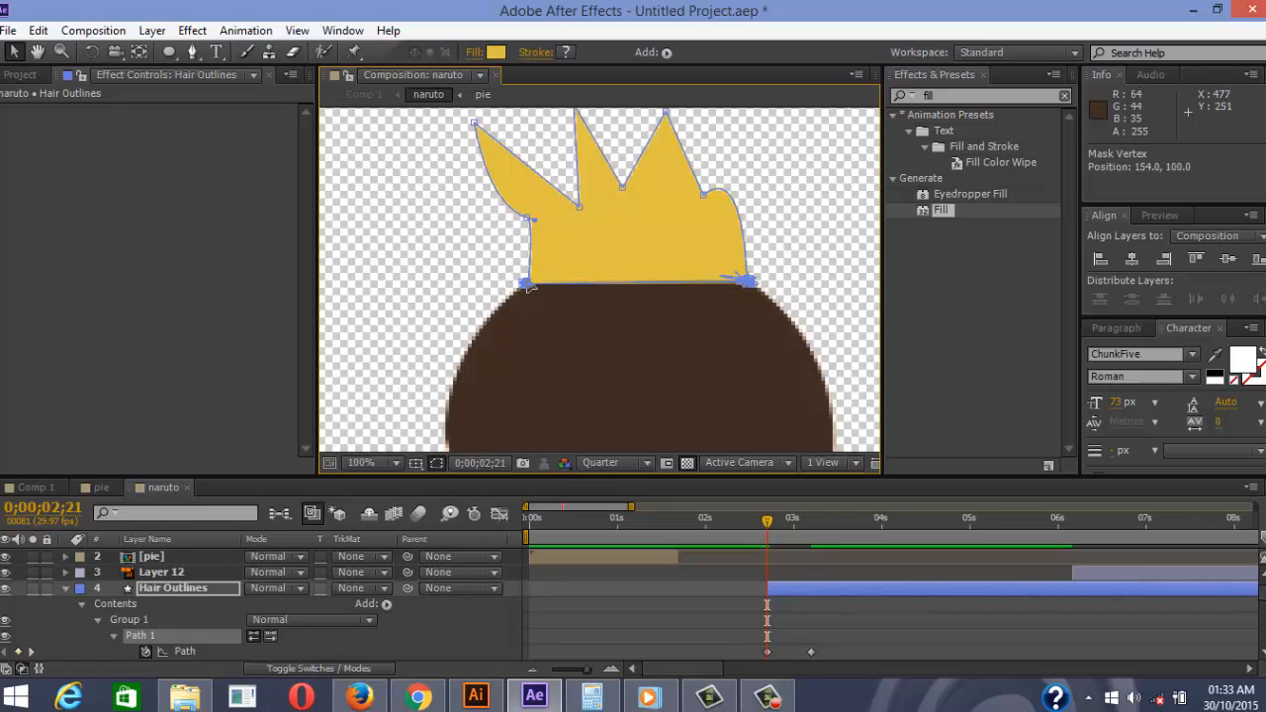
{"action": "left_click_drag", "start_coordinate": [527, 219], "coordinate": [526, 285]}
{"action": "left_click_drag", "start_coordinate": [475, 123], "coordinate": [519, 256]}
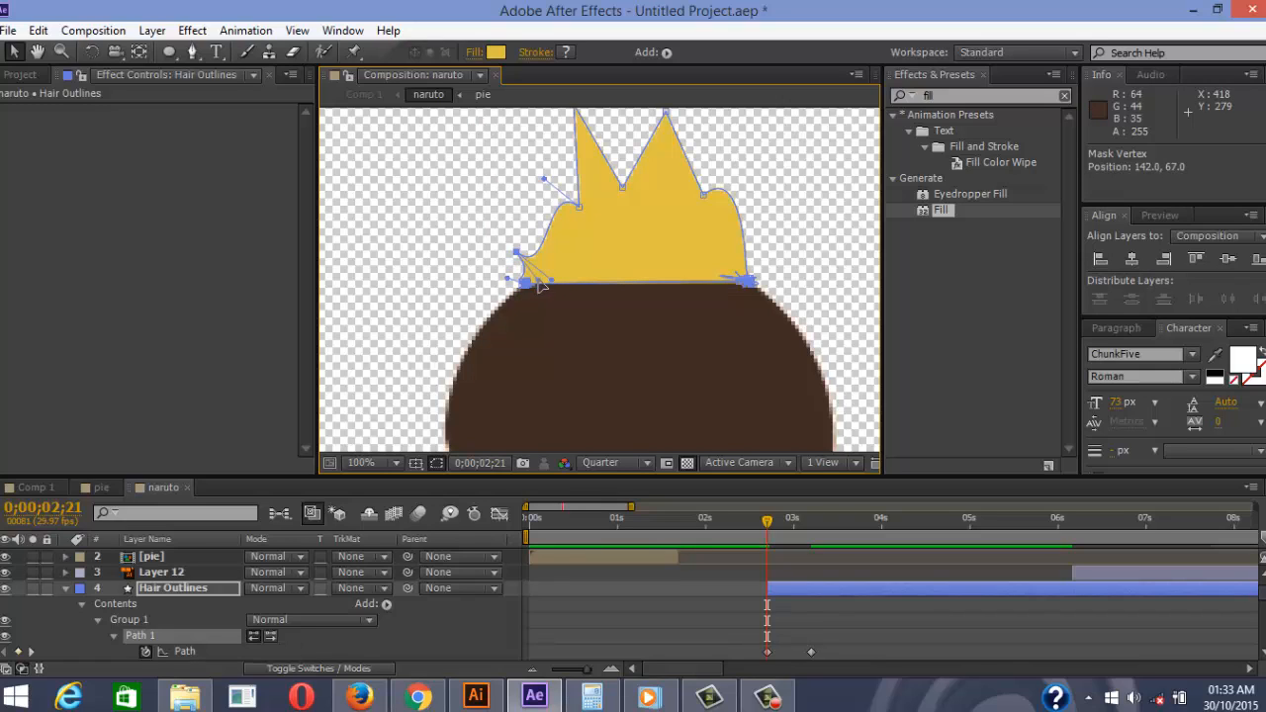
{"action": "mouse_move", "coordinate": [541, 284]}
{"action": "left_mouse_down"}
{"action": "mouse_move", "coordinate": [555, 308]}
{"action": "mouse_move", "coordinate": [544, 276]}
{"action": "left_mouse_up"}
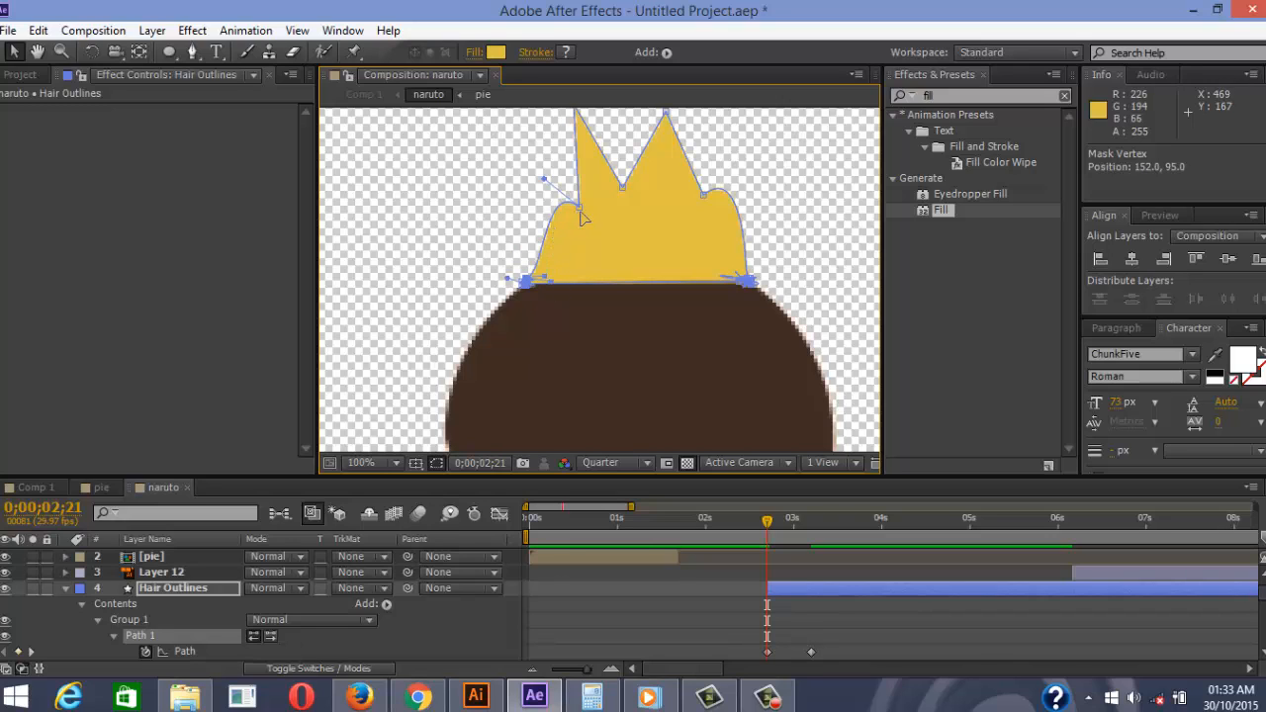
Lower the remaining middle and right spike tips into a low wavy fringe
{"action": "left_click_drag", "start_coordinate": [580, 210], "coordinate": [580, 262]}
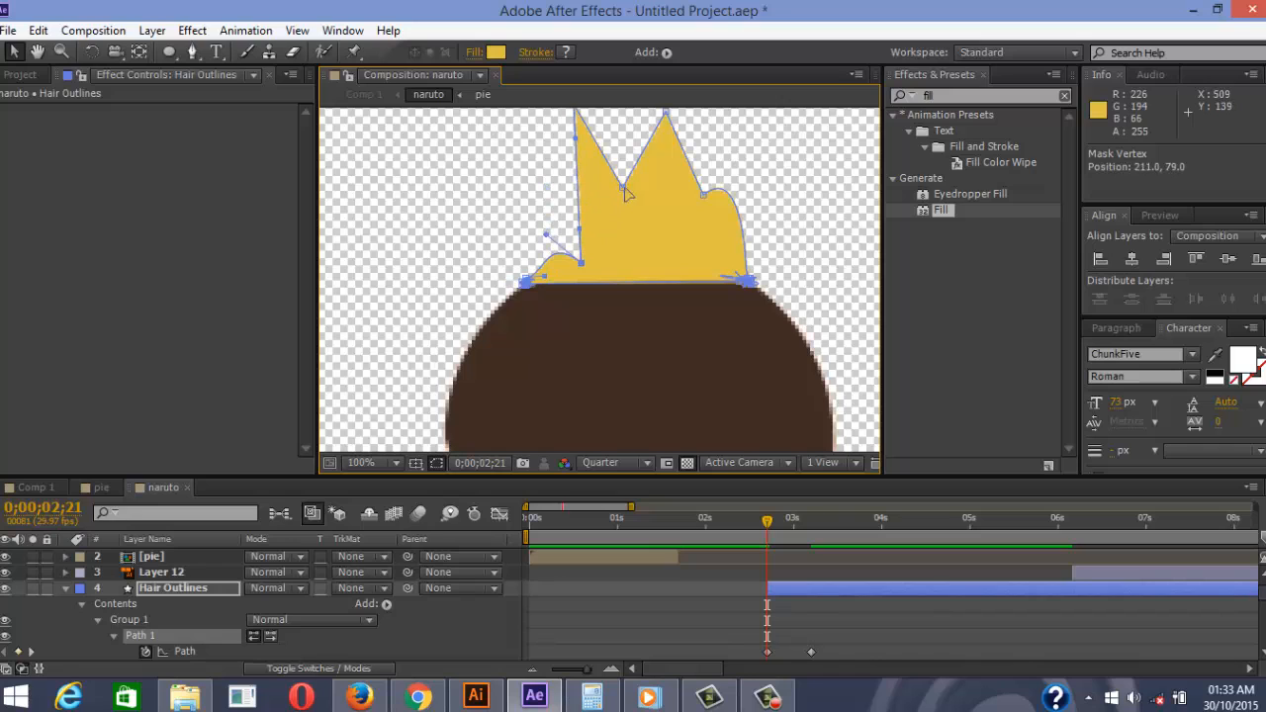
{"action": "left_click_drag", "start_coordinate": [625, 192], "coordinate": [616, 275]}
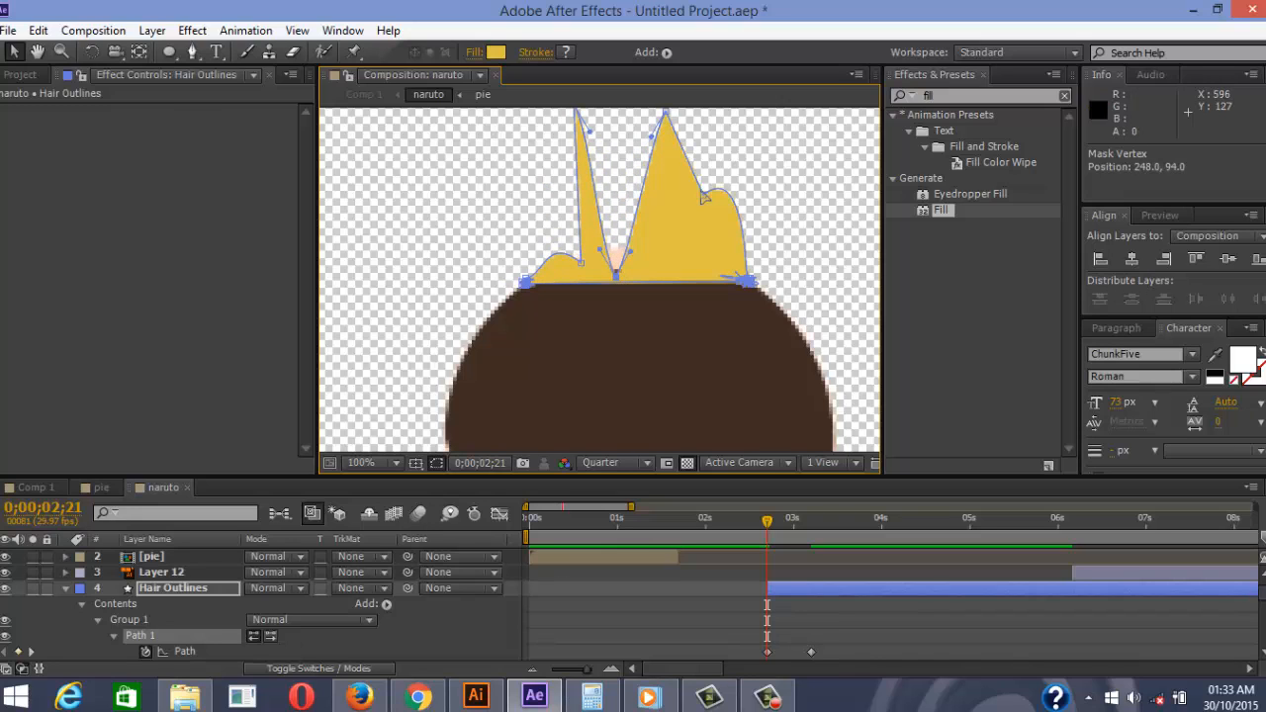
{"action": "left_click_drag", "start_coordinate": [704, 198], "coordinate": [697, 267]}
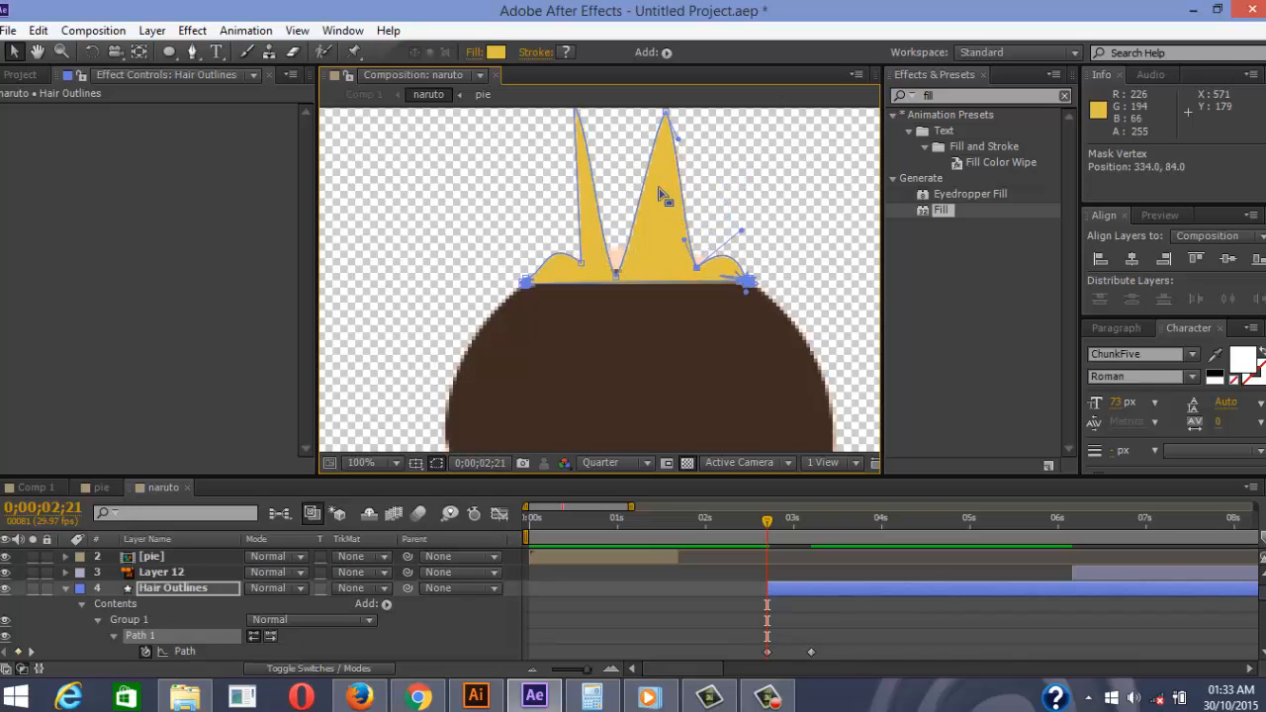
{"action": "scroll", "coordinate": [648, 161], "scroll_direction": "down", "scroll_amount": 1}
{"action": "scroll", "coordinate": [632, 196], "scroll_direction": "up", "scroll_amount": 1}
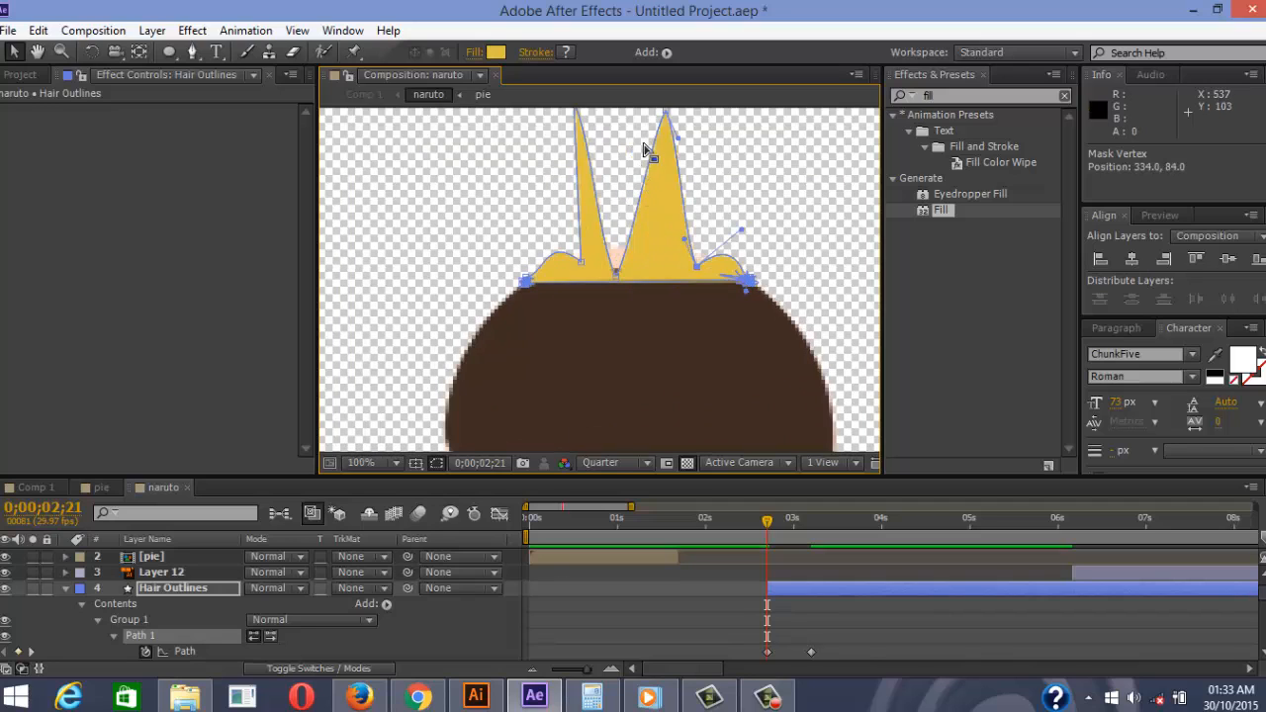
{"action": "left_click_drag", "start_coordinate": [664, 117], "coordinate": [615, 255]}
{"action": "left_click", "coordinate": [614, 276]}
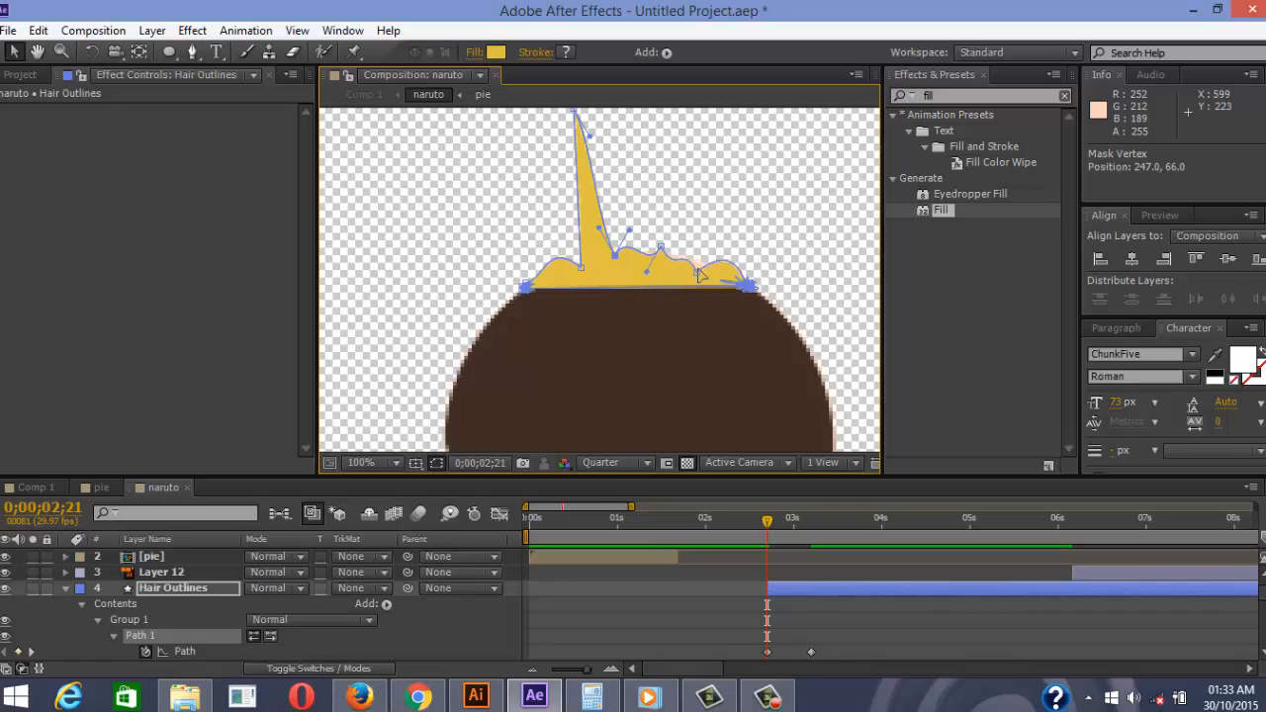
{"action": "left_click", "coordinate": [699, 270]}
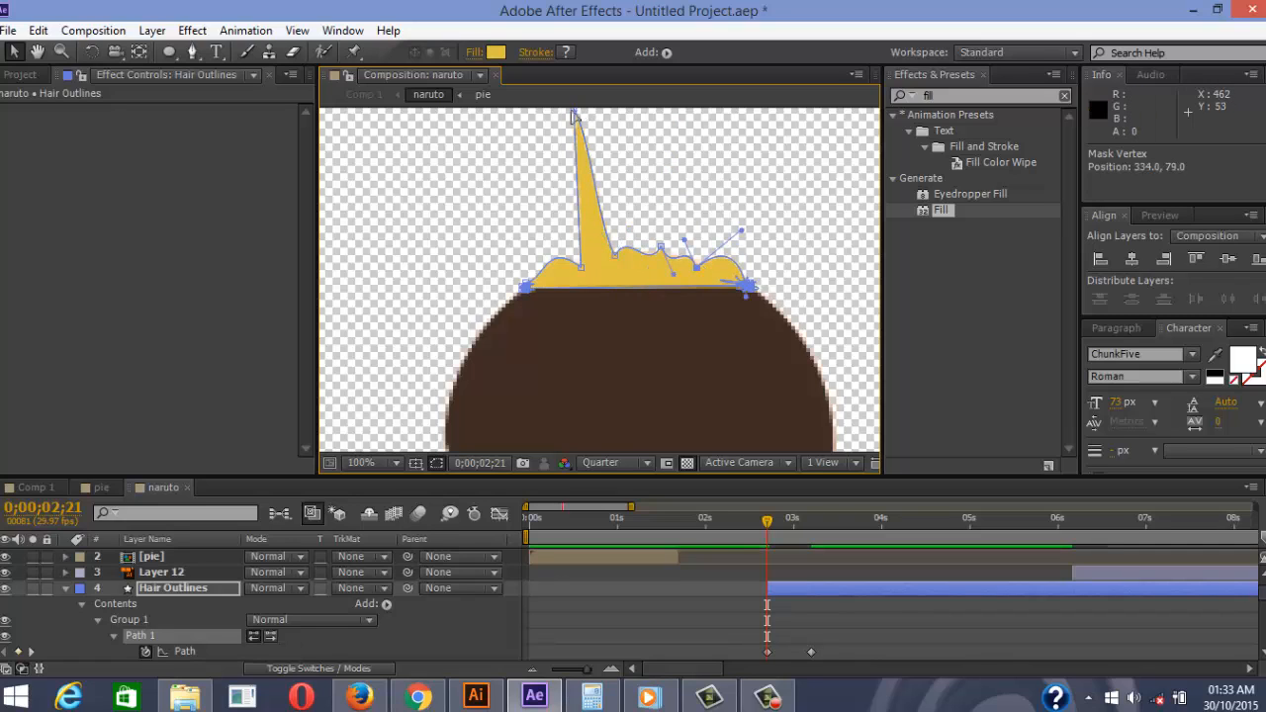
{"action": "left_click_drag", "start_coordinate": [574, 112], "coordinate": [587, 249]}
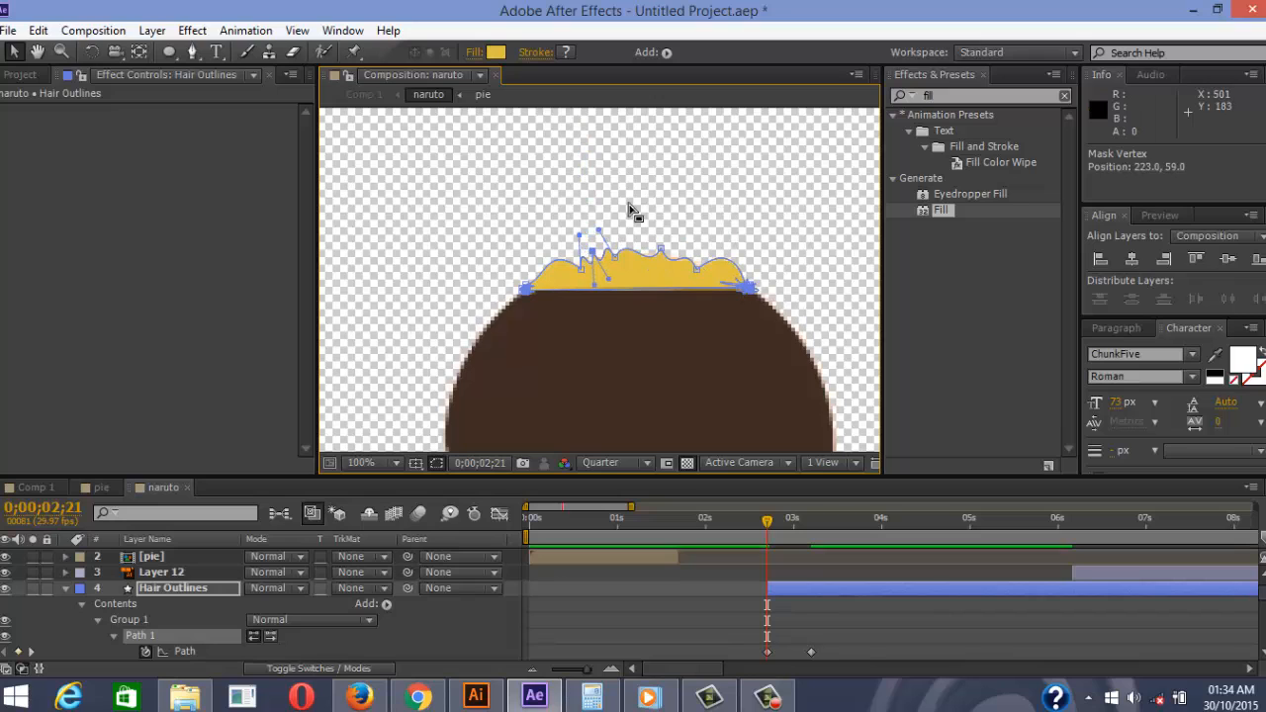
{"action": "key", "text": "comma"}
{"action": "key", "text": "comma"}
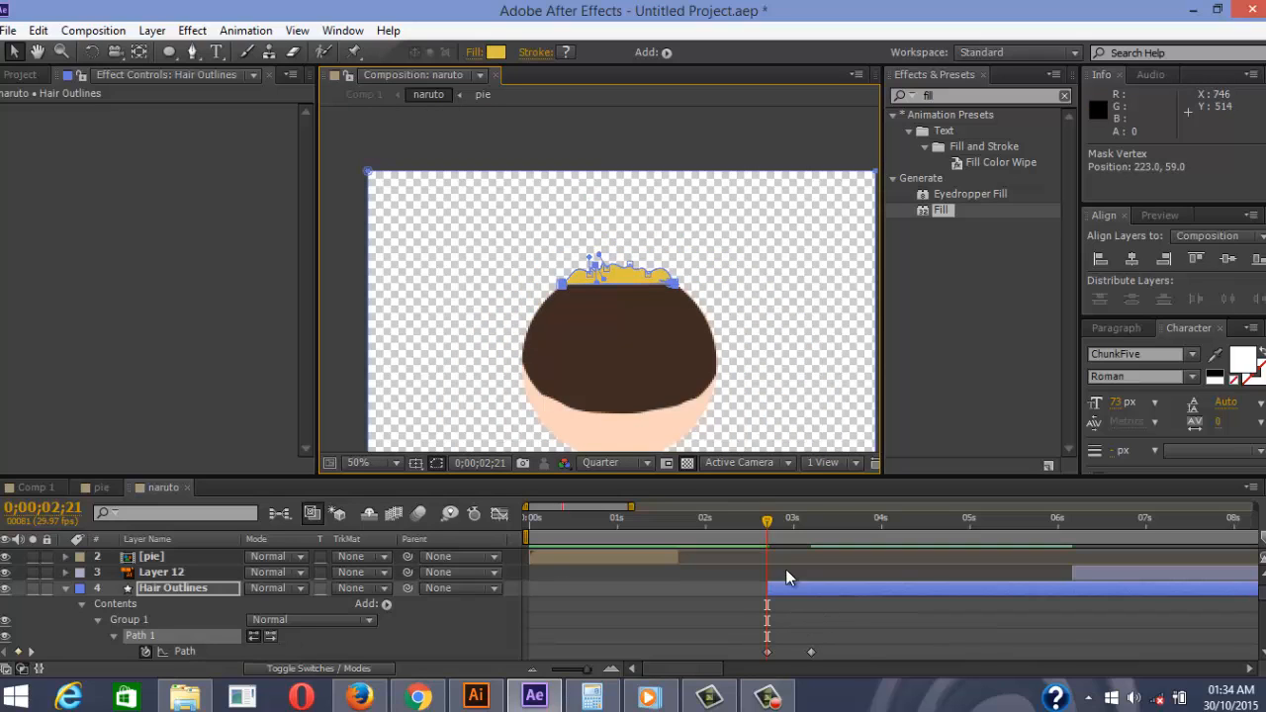
Preview the pie-to-hair animation from before the hair appears
{"action": "left_click_drag", "start_coordinate": [767, 528], "coordinate": [676, 529]}
{"action": "key", "text": "space"}
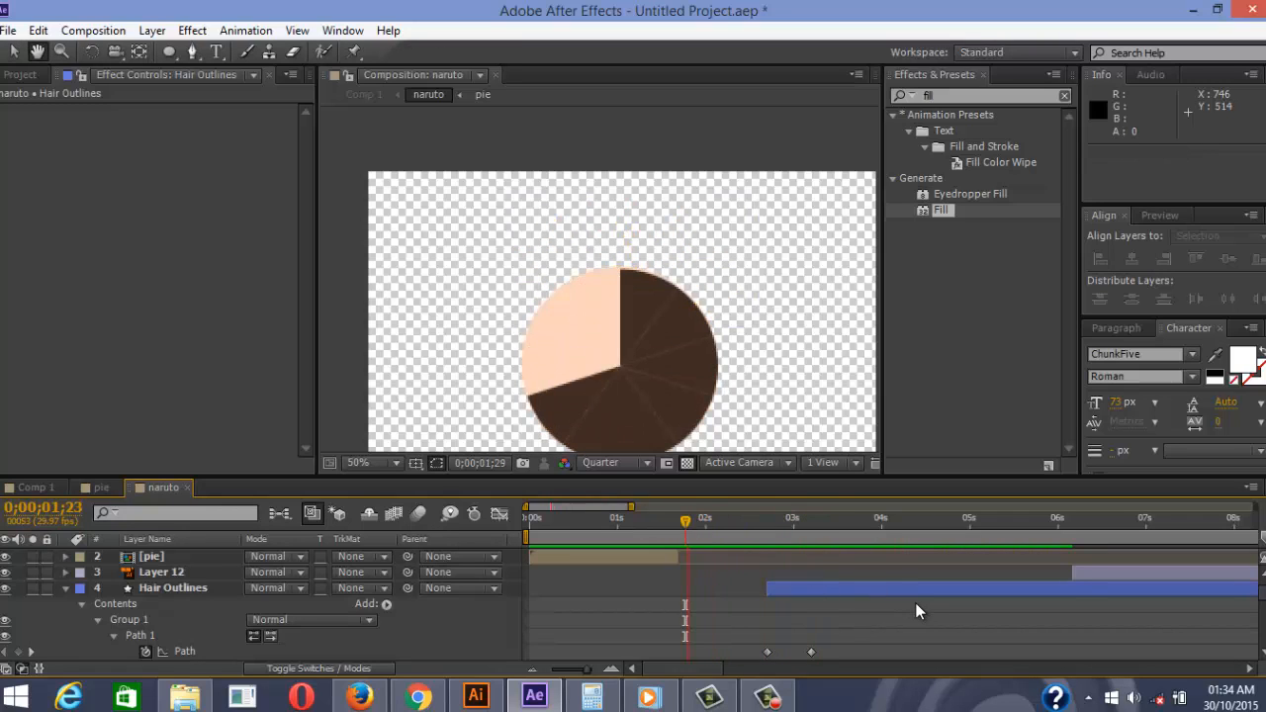
{"action": "key", "text": "space"}
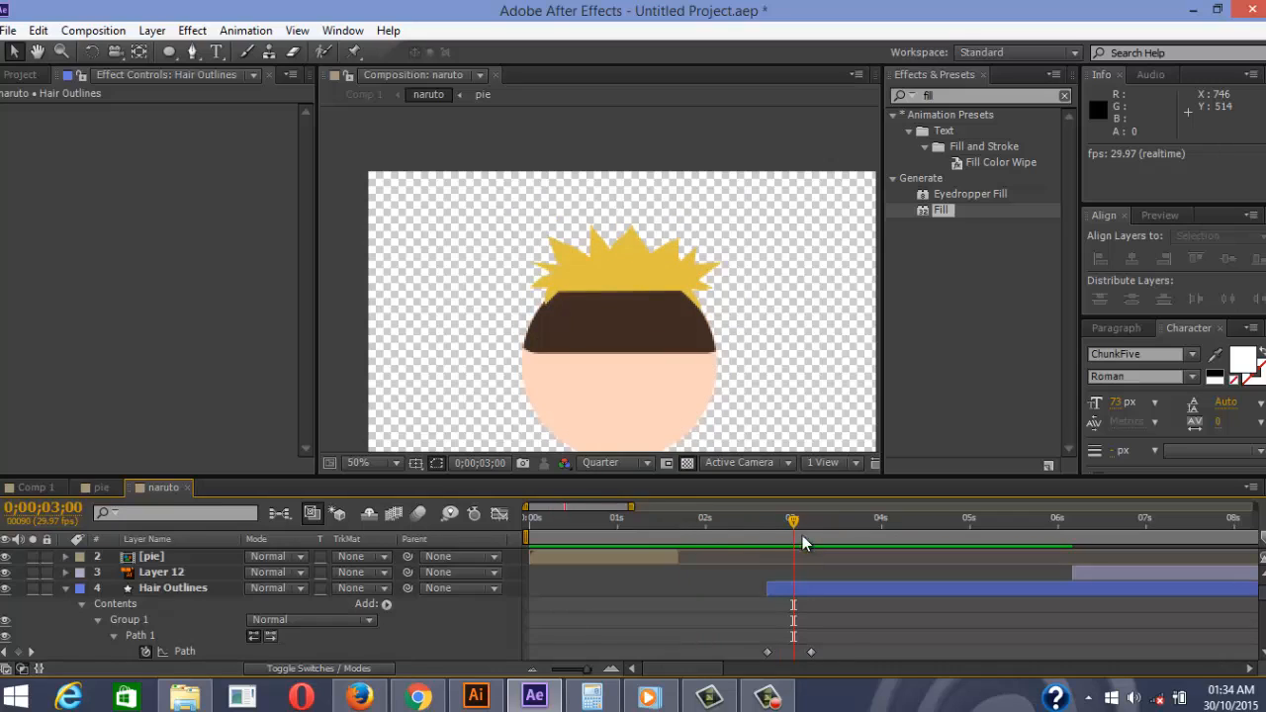
Move the full-hair Path keyframe earlier to 0;00;02;26
{"action": "left_click_drag", "start_coordinate": [797, 528], "coordinate": [769, 528]}
{"action": "key", "text": "Page_Up"}
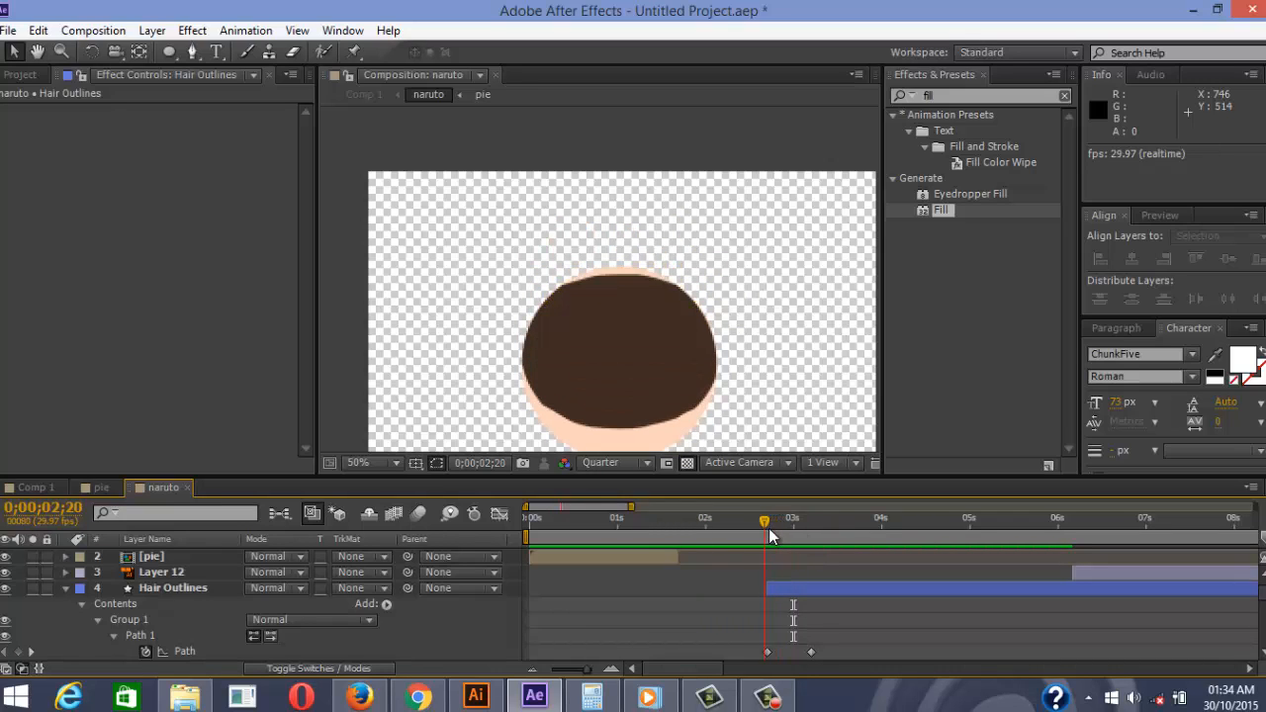
{"action": "left_click_drag", "start_coordinate": [770, 529], "coordinate": [770, 530]}
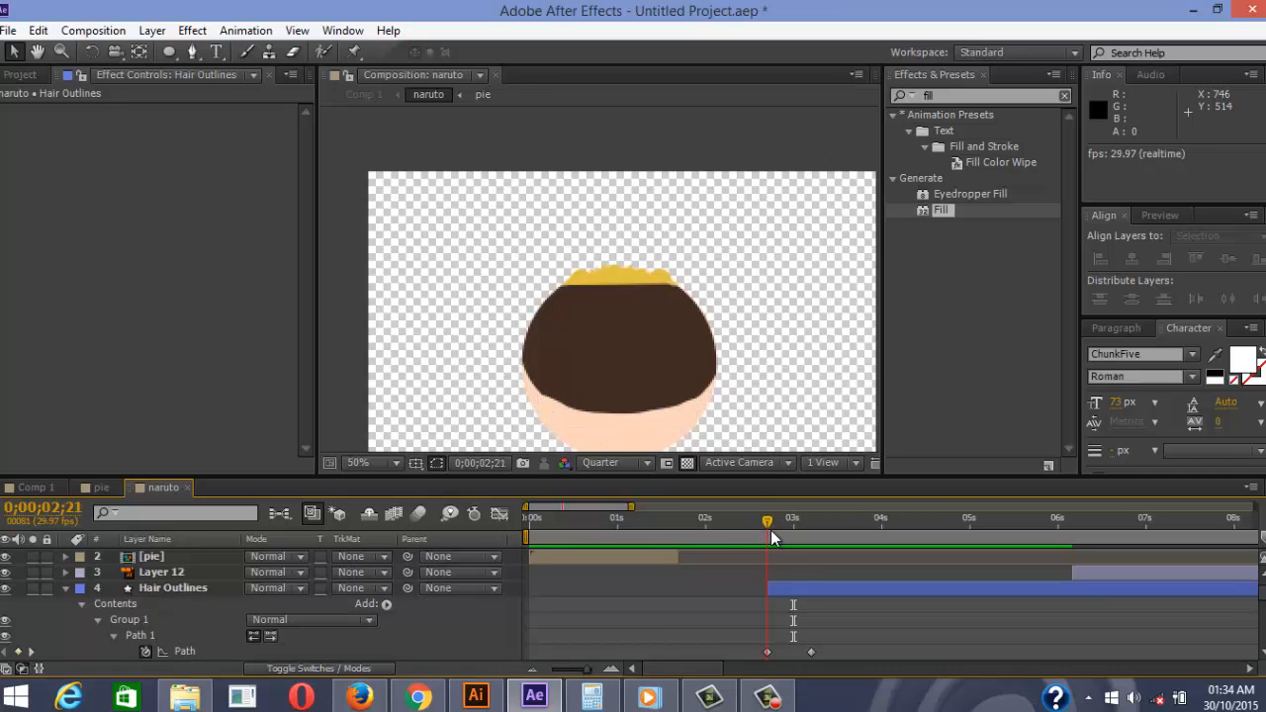
{"action": "key", "text": "Page_Down"}
{"action": "key", "text": "Page_Down"}
{"action": "key", "text": "Page_Down"}
{"action": "key", "text": "Page_Down"}
{"action": "key", "text": "Page_Down"}
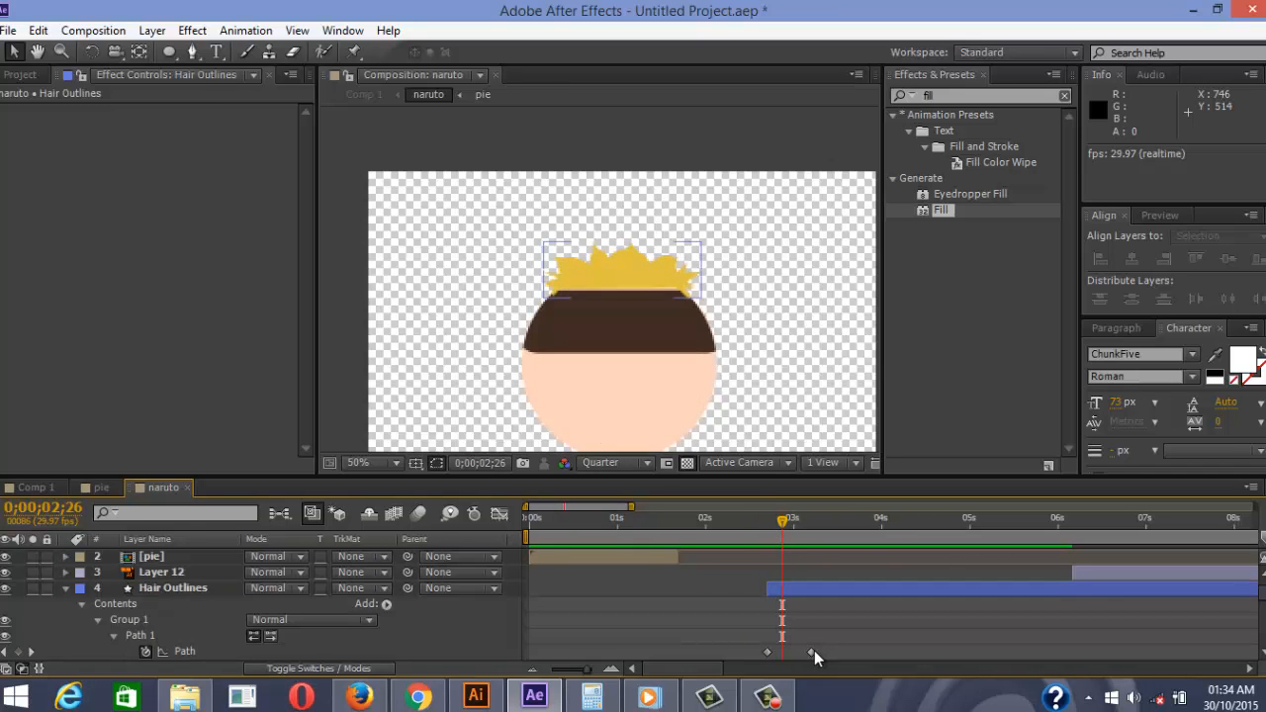
{"action": "left_click_drag", "start_coordinate": [812, 652], "coordinate": [789, 651]}
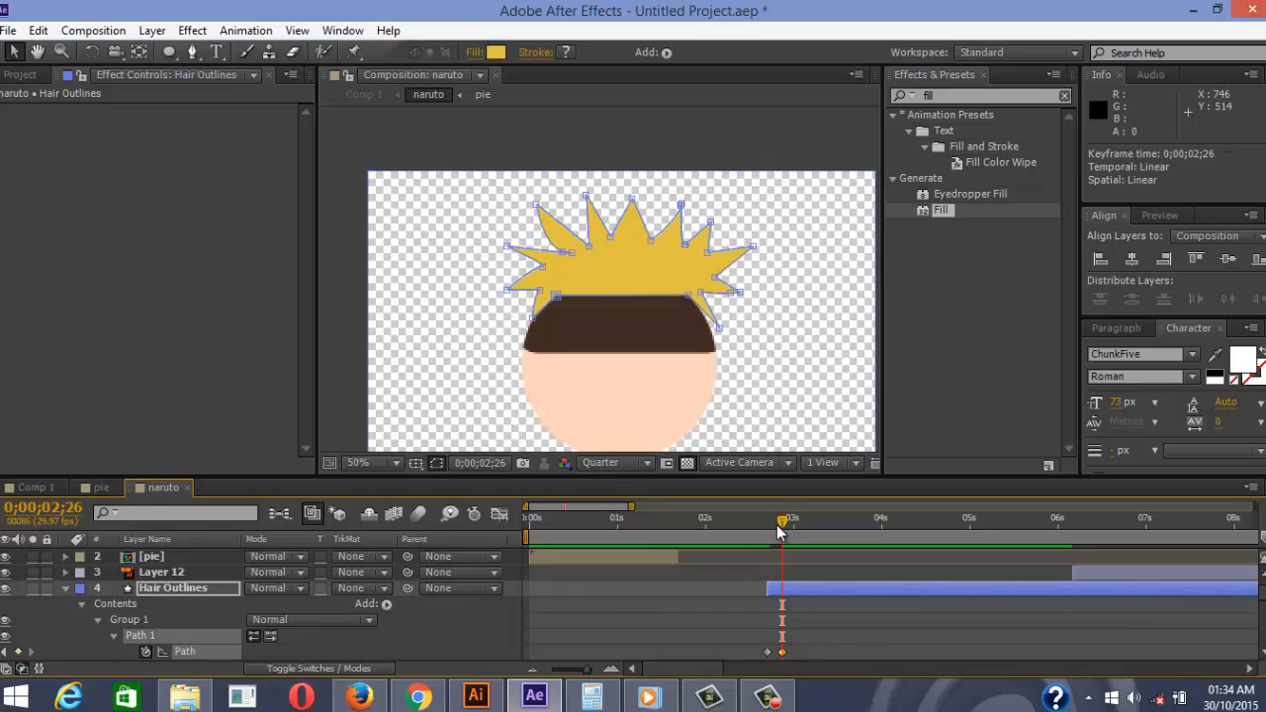
Preview the faster hair growth from around two seconds and from the start
{"action": "left_click_drag", "start_coordinate": [779, 526], "coordinate": [702, 531]}
{"action": "left_click", "coordinate": [836, 640]}
{"action": "key", "text": "space"}
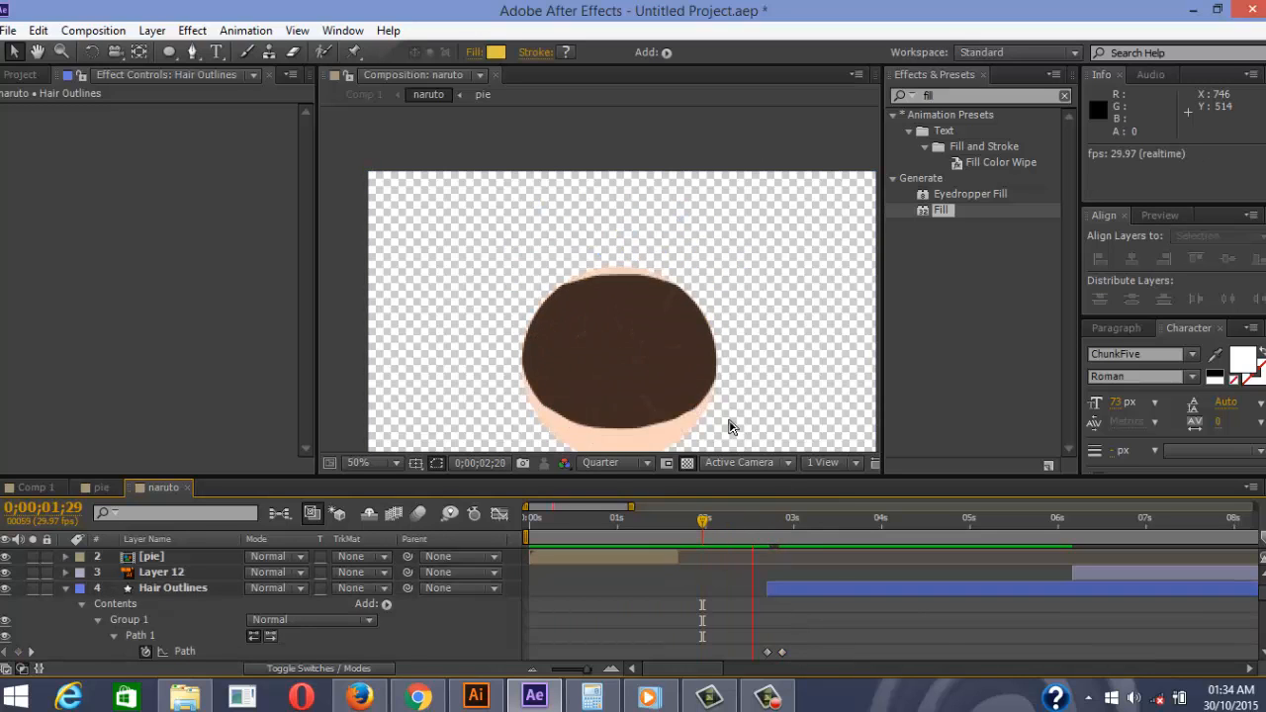
{"action": "scroll", "coordinate": [658, 336], "scroll_direction": "up", "scroll_amount": 1}
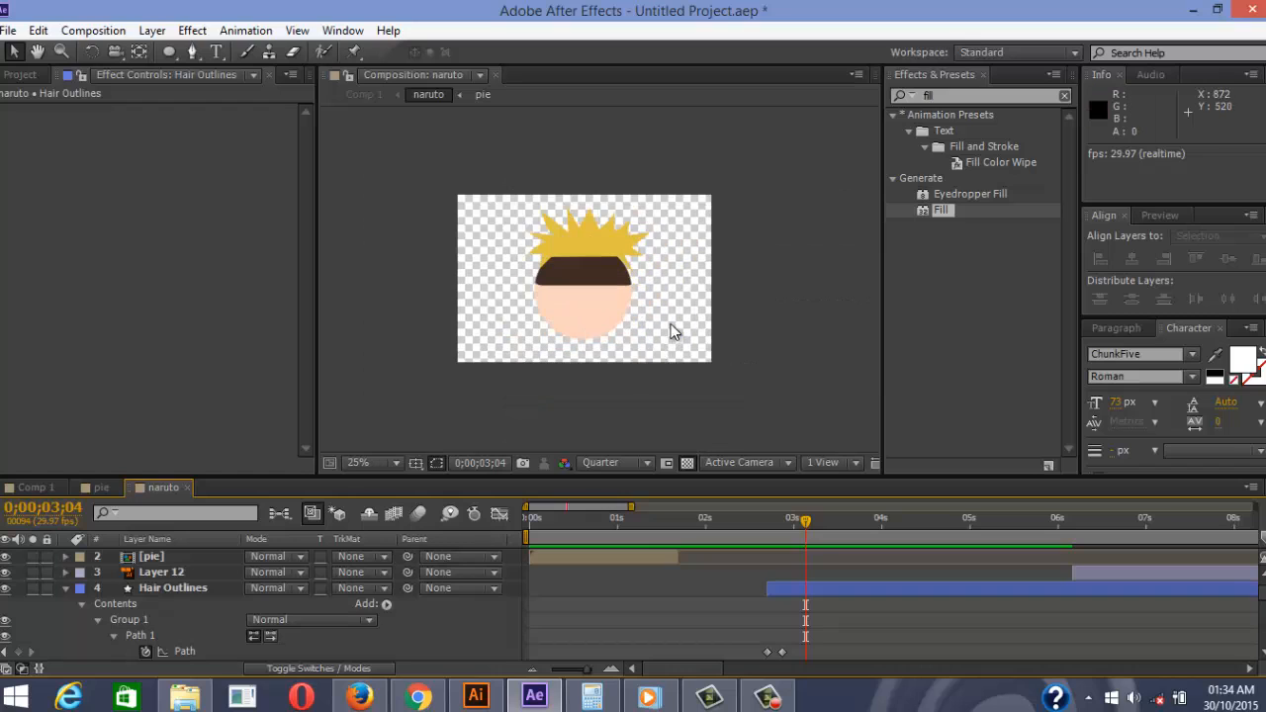
{"action": "left_click", "coordinate": [709, 521]}
{"action": "key", "text": "space"}
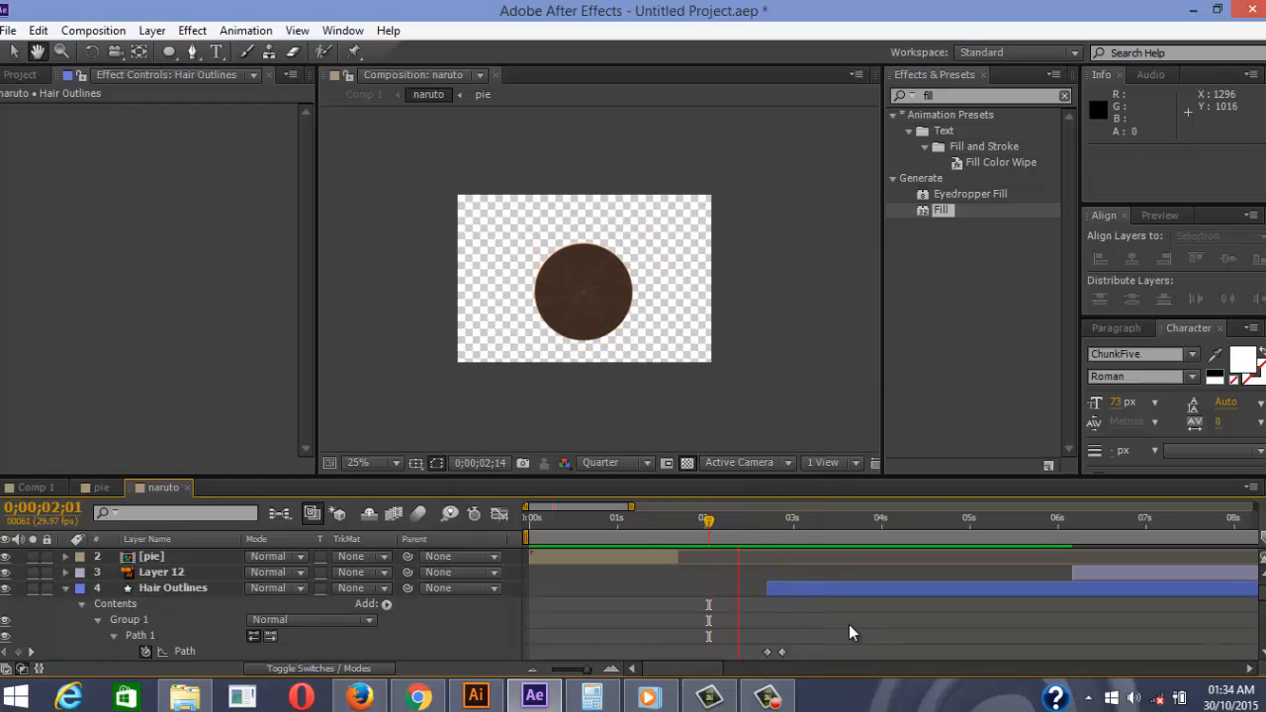
{"action": "key", "text": "space"}
{"action": "left_click_drag", "start_coordinate": [803, 522], "coordinate": [609, 526]}
{"action": "key", "text": "space"}
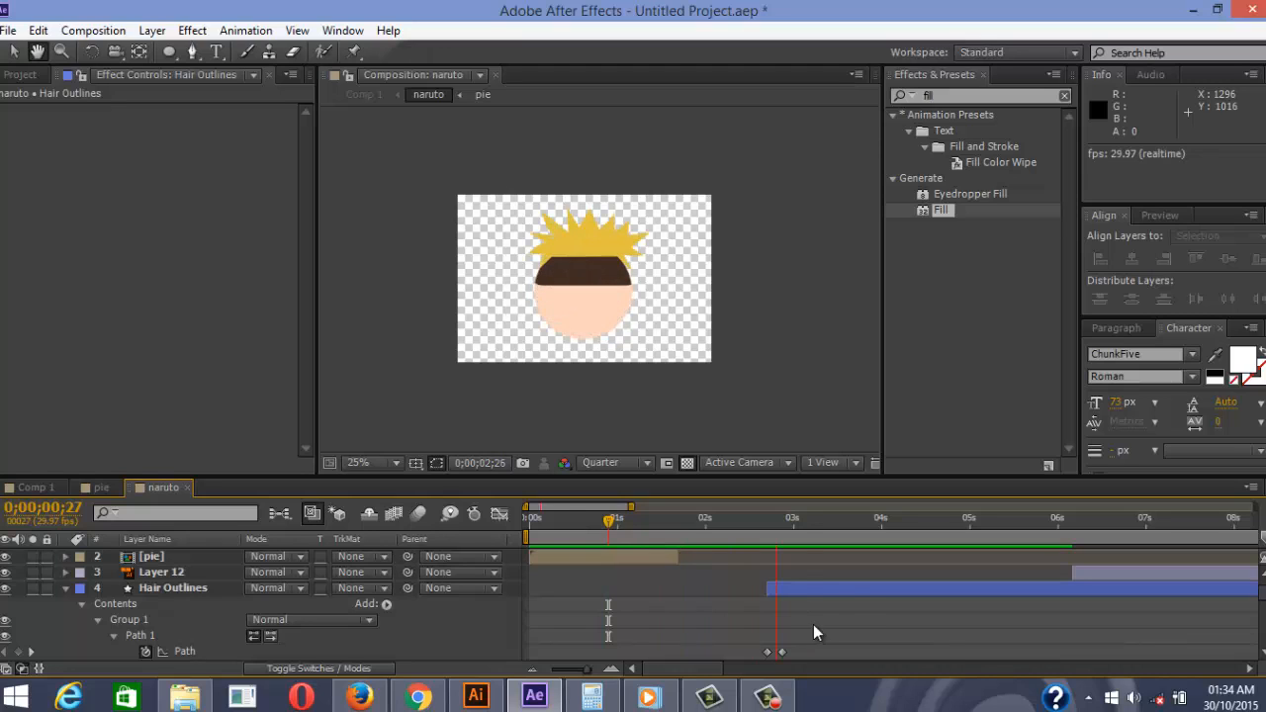
Replay the pie wipe into the hair growth to confirm the new timing
{"action": "left_click", "coordinate": [583, 513]}
{"action": "key", "text": "space"}
{"action": "key", "text": "space"}
{"action": "mouse_move", "coordinate": [803, 529]}
{"action": "left_mouse_down"}
{"action": "mouse_move", "coordinate": [696, 528]}
{"action": "mouse_move", "coordinate": [807, 531]}
{"action": "left_mouse_up"}
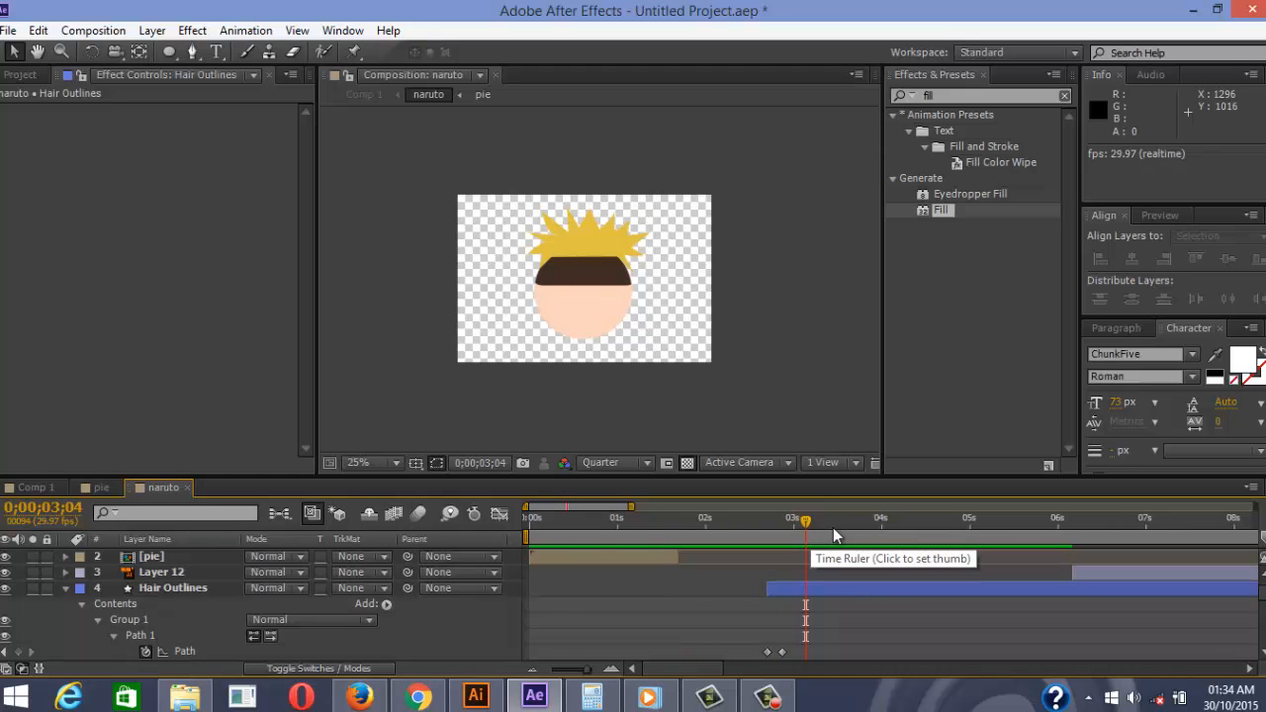
{"action": "left_click_drag", "start_coordinate": [805, 522], "coordinate": [668, 522]}
{"action": "key", "text": "space"}
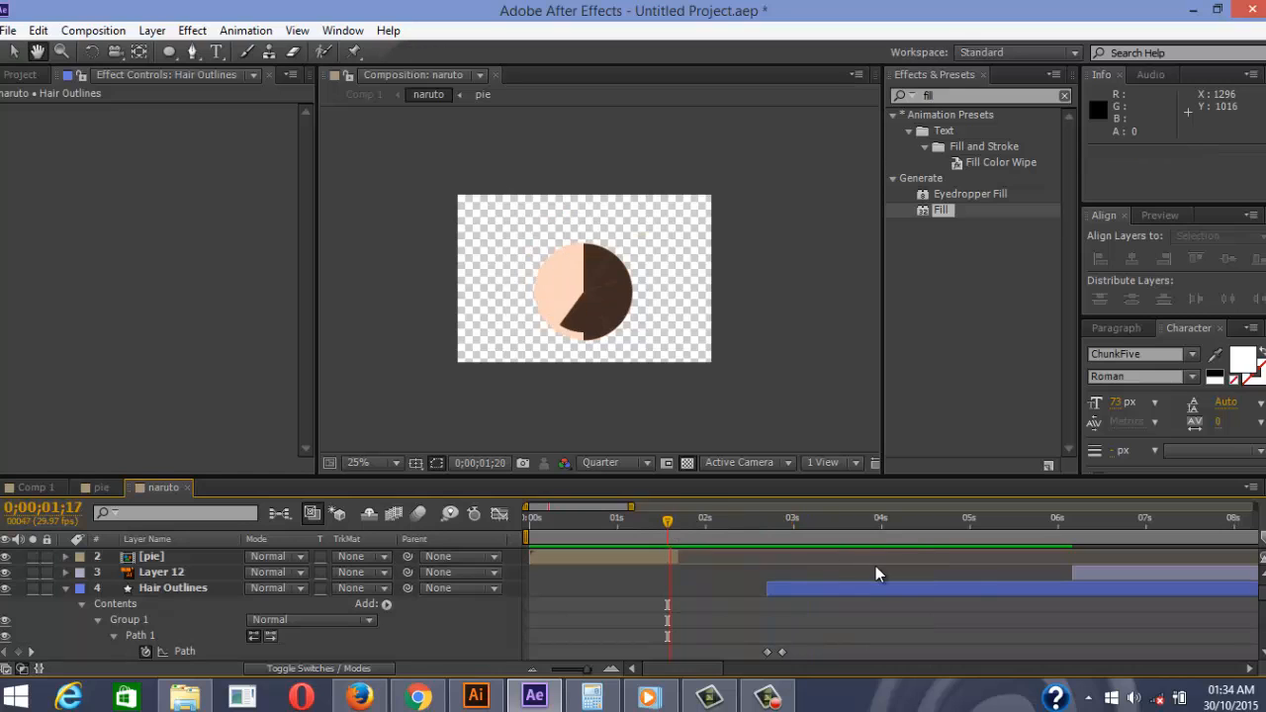
{"action": "key", "text": "space"}
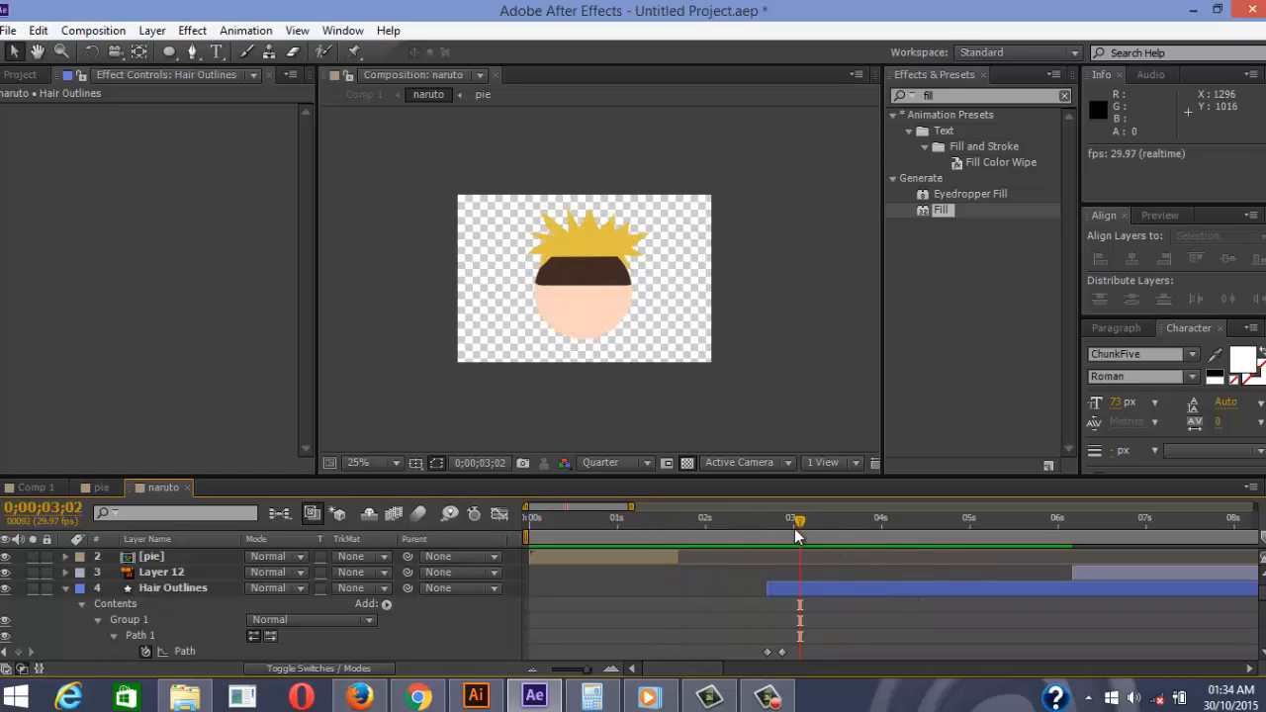
{"action": "left_click_drag", "start_coordinate": [800, 522], "coordinate": [700, 523]}
{"action": "key", "text": "space"}
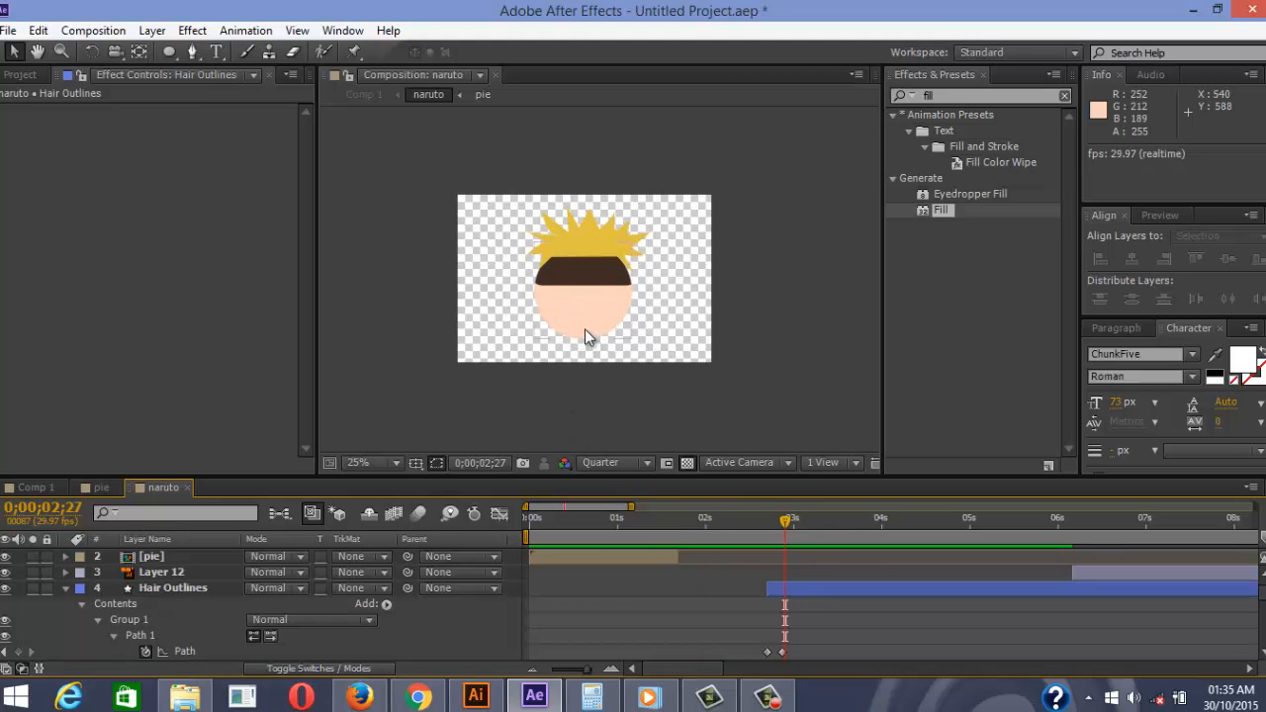
{"action": "key", "text": "period"}
{"action": "scroll", "coordinate": [157, 576], "scroll_direction": "down", "scroll_amount": 3}
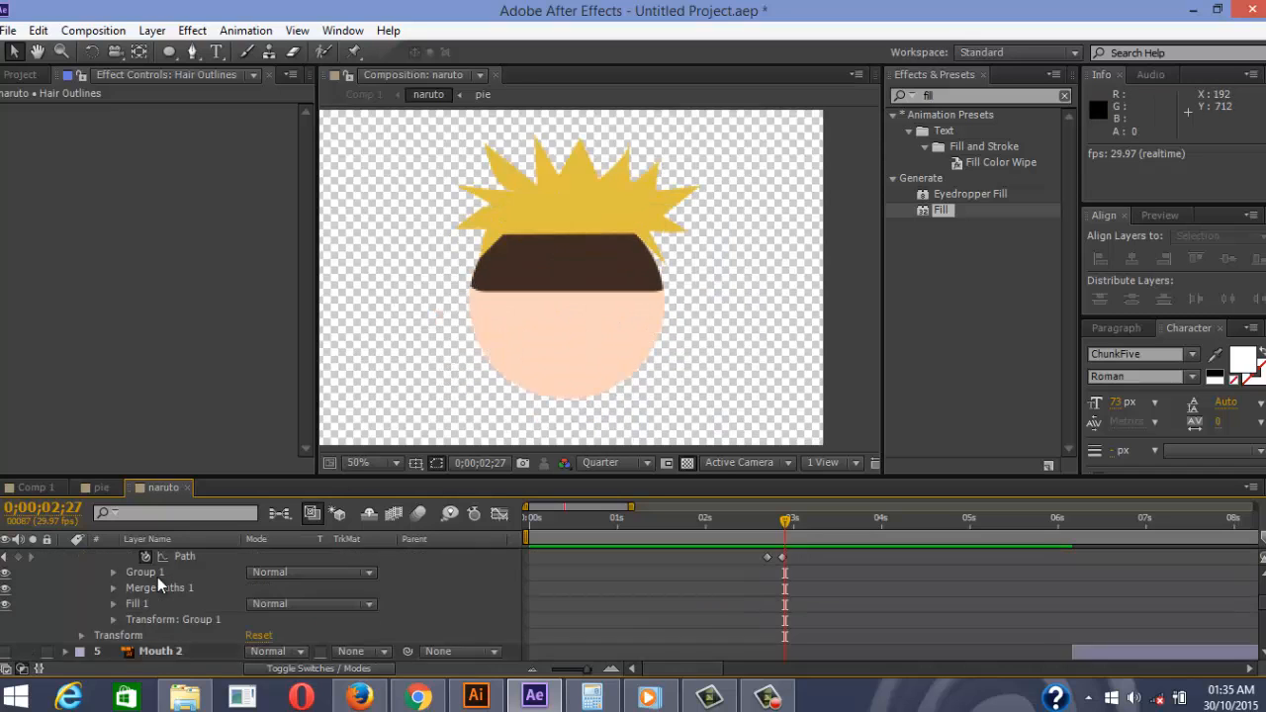
{"action": "scroll", "coordinate": [158, 577], "scroll_direction": "up", "scroll_amount": 3}
{"action": "scroll", "coordinate": [156, 599], "scroll_direction": "down", "scroll_amount": 5}
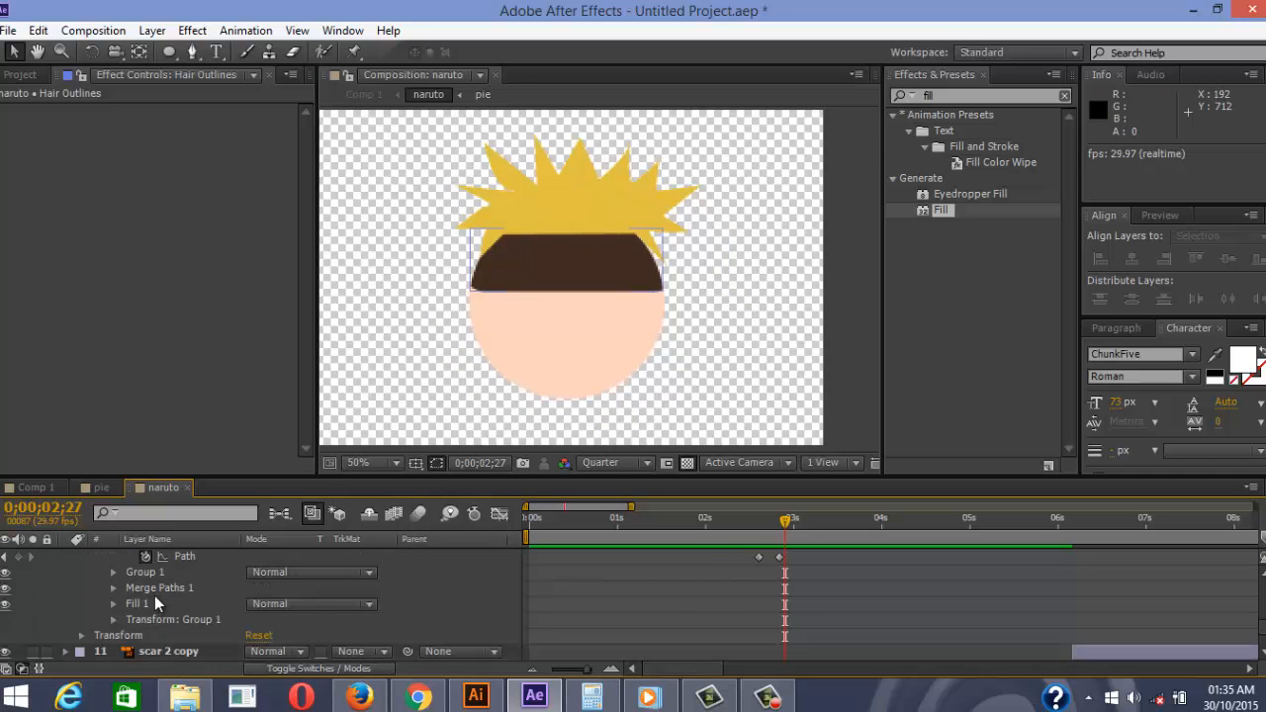
{"action": "scroll", "coordinate": [167, 619], "scroll_direction": "up", "scroll_amount": 4}
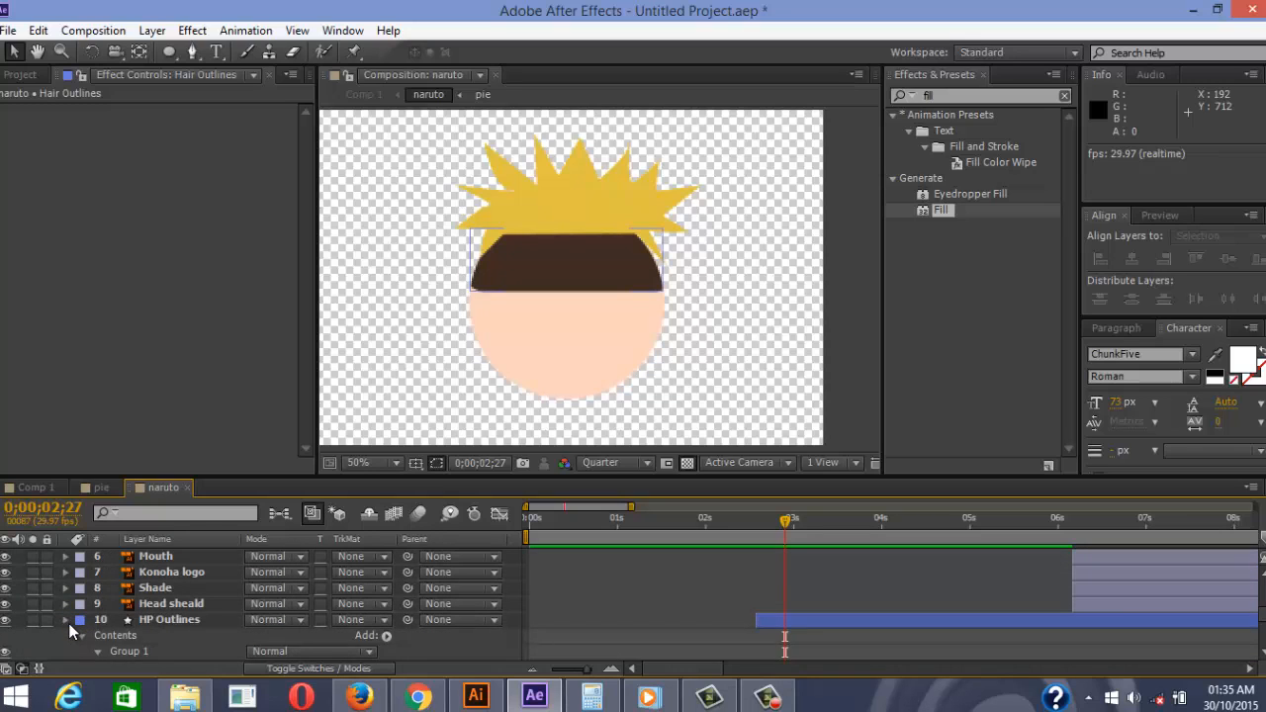
{"action": "left_click", "coordinate": [65, 620]}
{"action": "scroll", "coordinate": [151, 593], "scroll_direction": "down", "scroll_amount": 2}
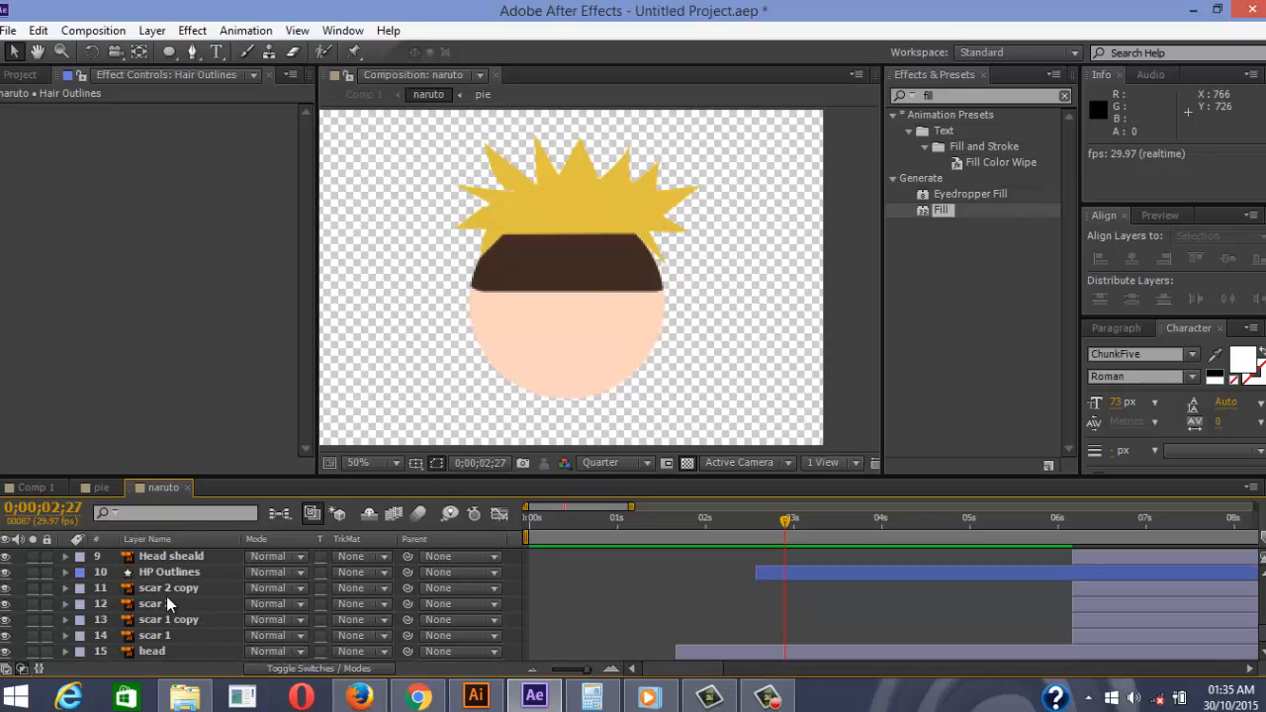
{"action": "scroll", "coordinate": [183, 635], "scroll_direction": "up", "scroll_amount": 3}
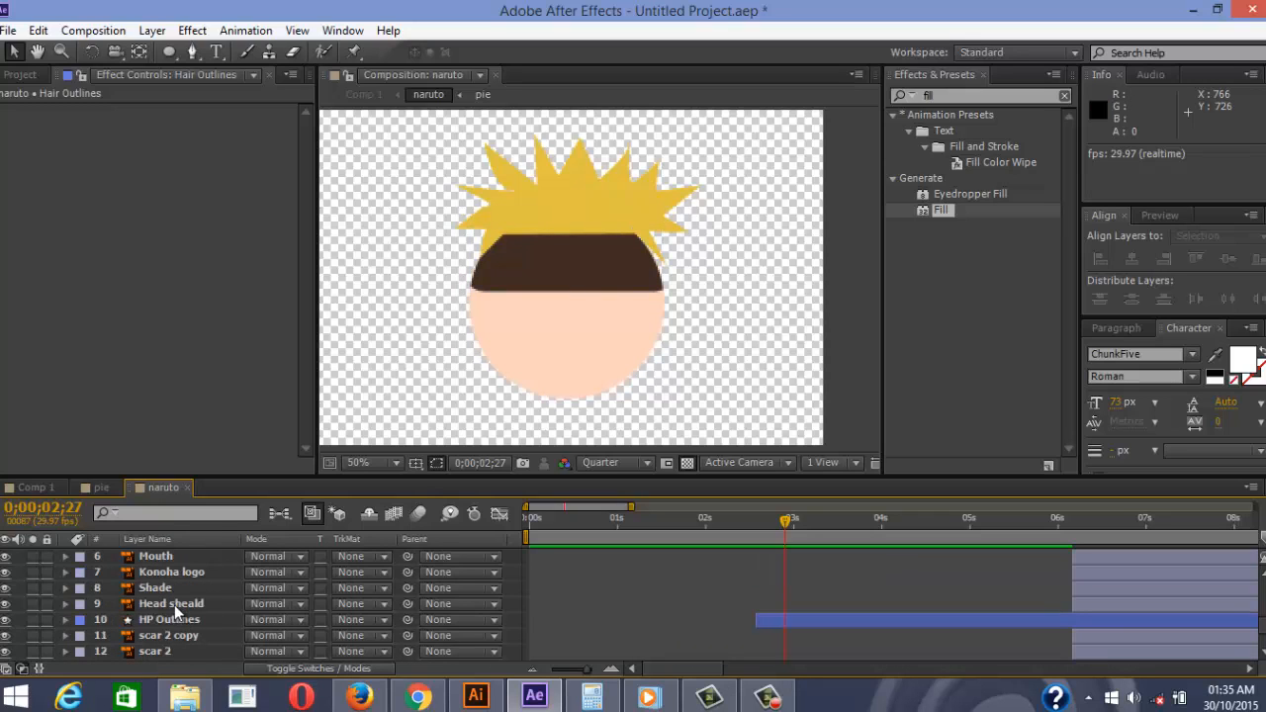
{"action": "left_click", "coordinate": [167, 588]}
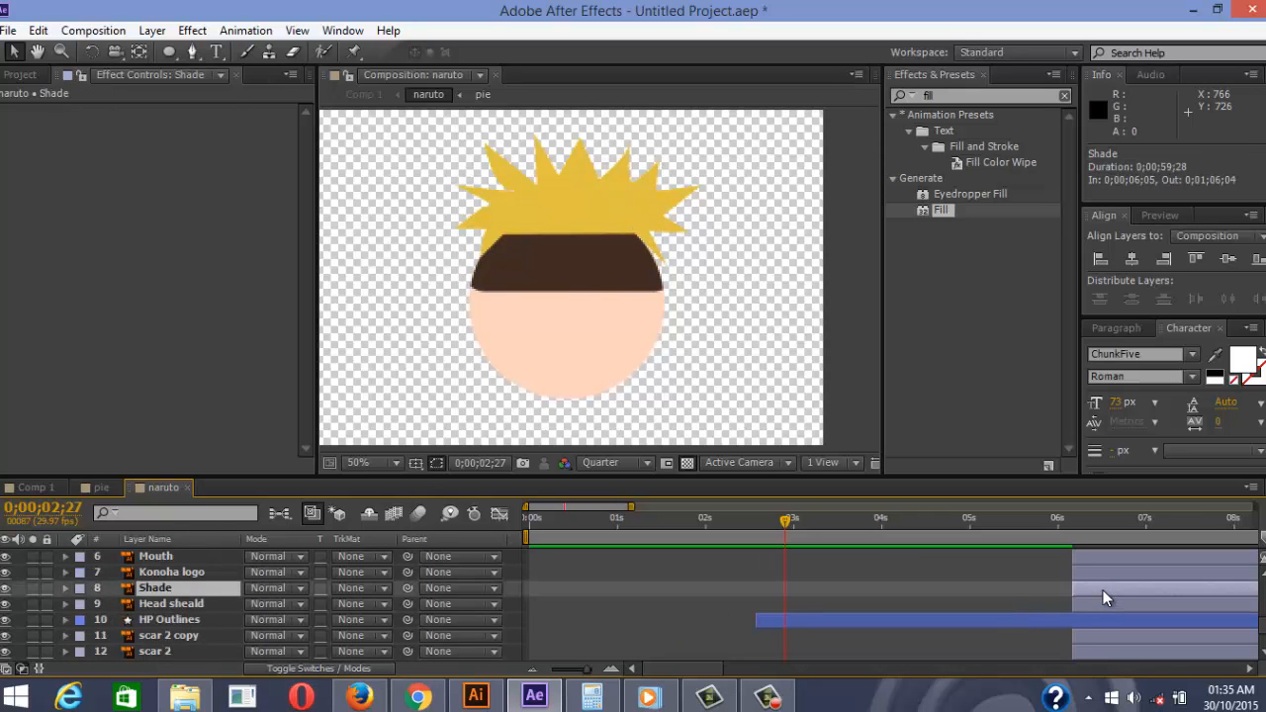
Shift the Head sheald layer to start at 0;00;02;24
{"action": "left_click_drag", "start_coordinate": [1103, 590], "coordinate": [815, 599]}
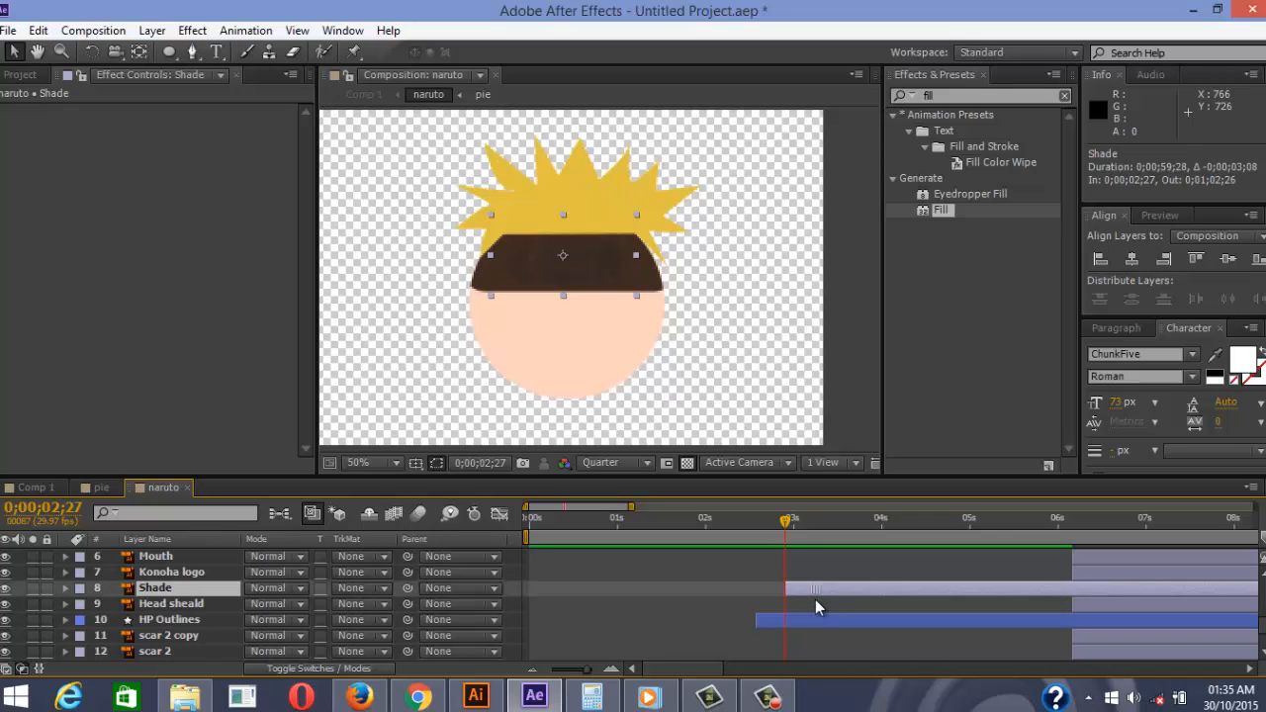
{"action": "key", "text": "ctrl+z"}
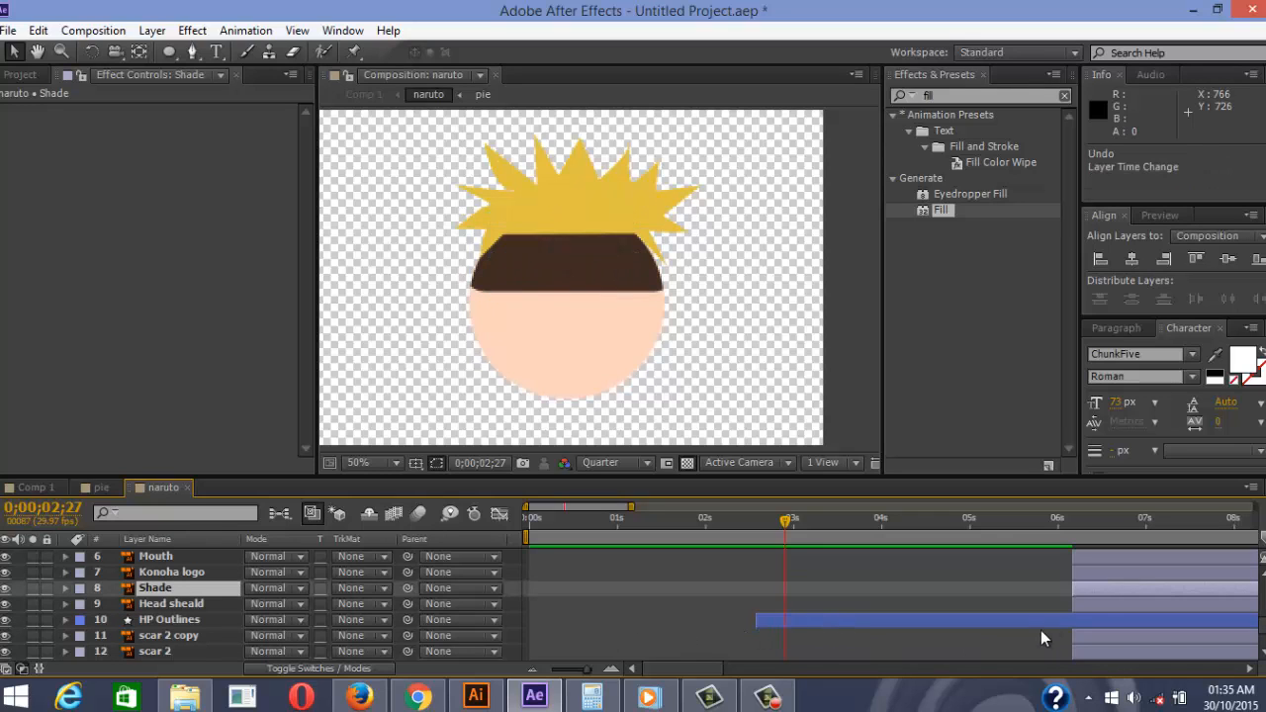
{"action": "left_click_drag", "start_coordinate": [1094, 607], "coordinate": [921, 611]}
{"action": "left_click_drag", "start_coordinate": [818, 610], "coordinate": [804, 615]}
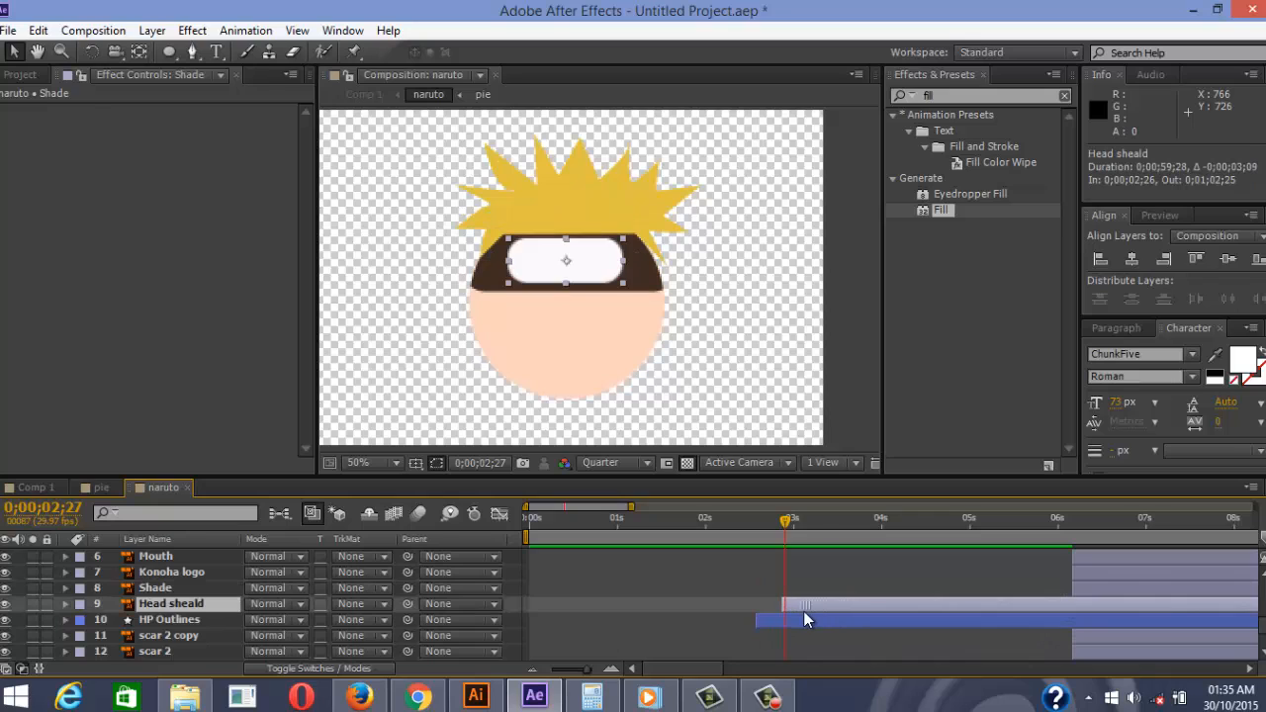
Delay the Shade layer to begin at 0;00;03;09, after the headband appears
{"action": "left_click_drag", "start_coordinate": [1073, 583], "coordinate": [787, 605]}
{"action": "left_click", "coordinate": [793, 601]}
{"action": "left_click_drag", "start_coordinate": [802, 530], "coordinate": [777, 529]}
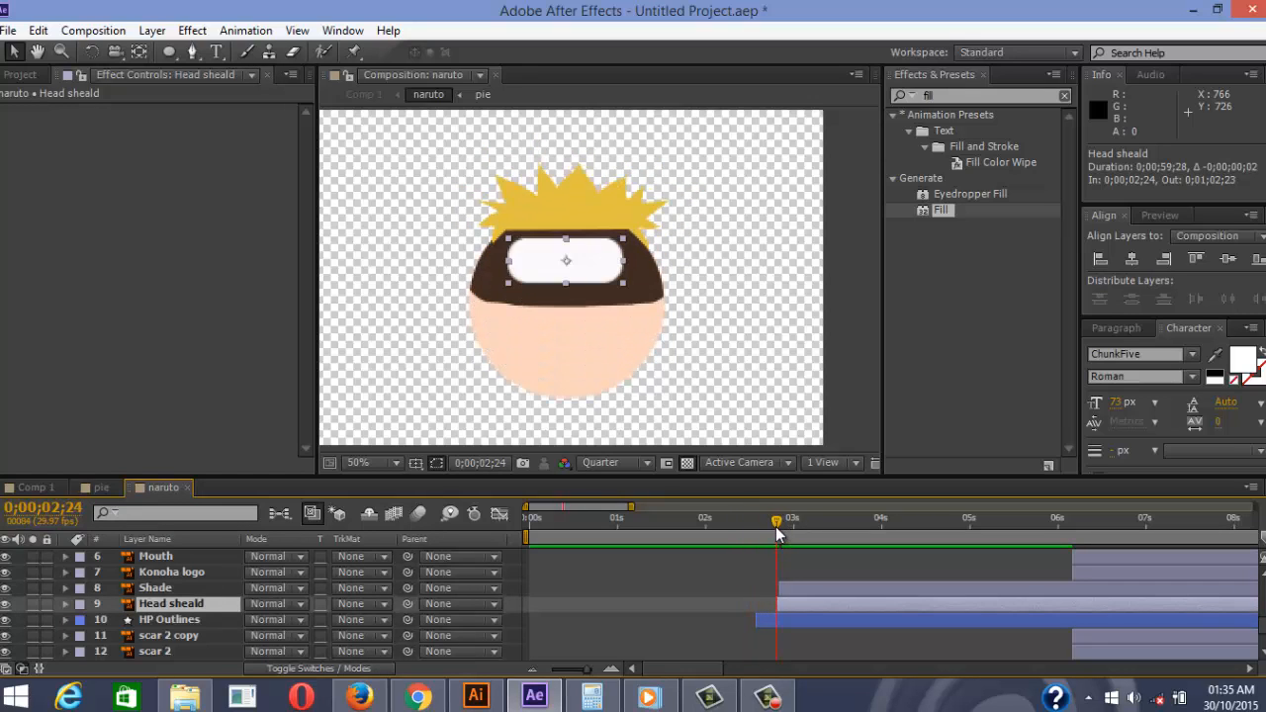
{"action": "left_click_drag", "start_coordinate": [802, 589], "coordinate": [828, 587]}
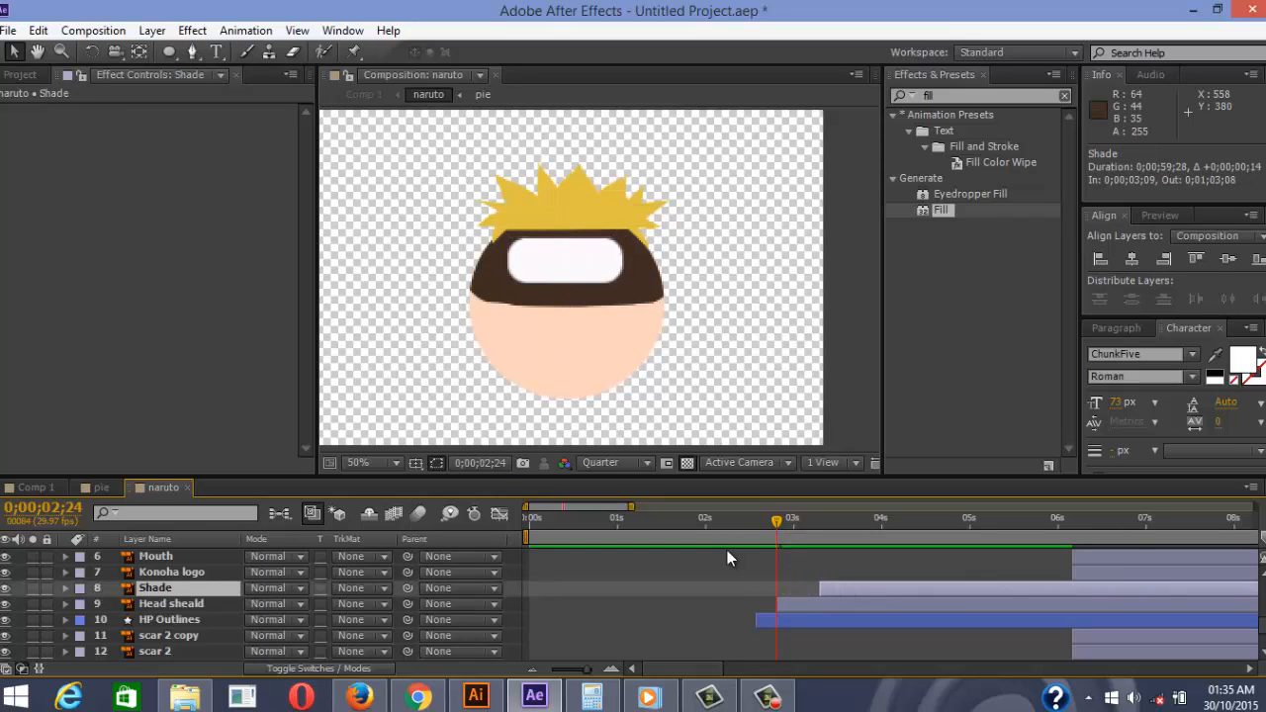
{"action": "left_click", "coordinate": [797, 604]}
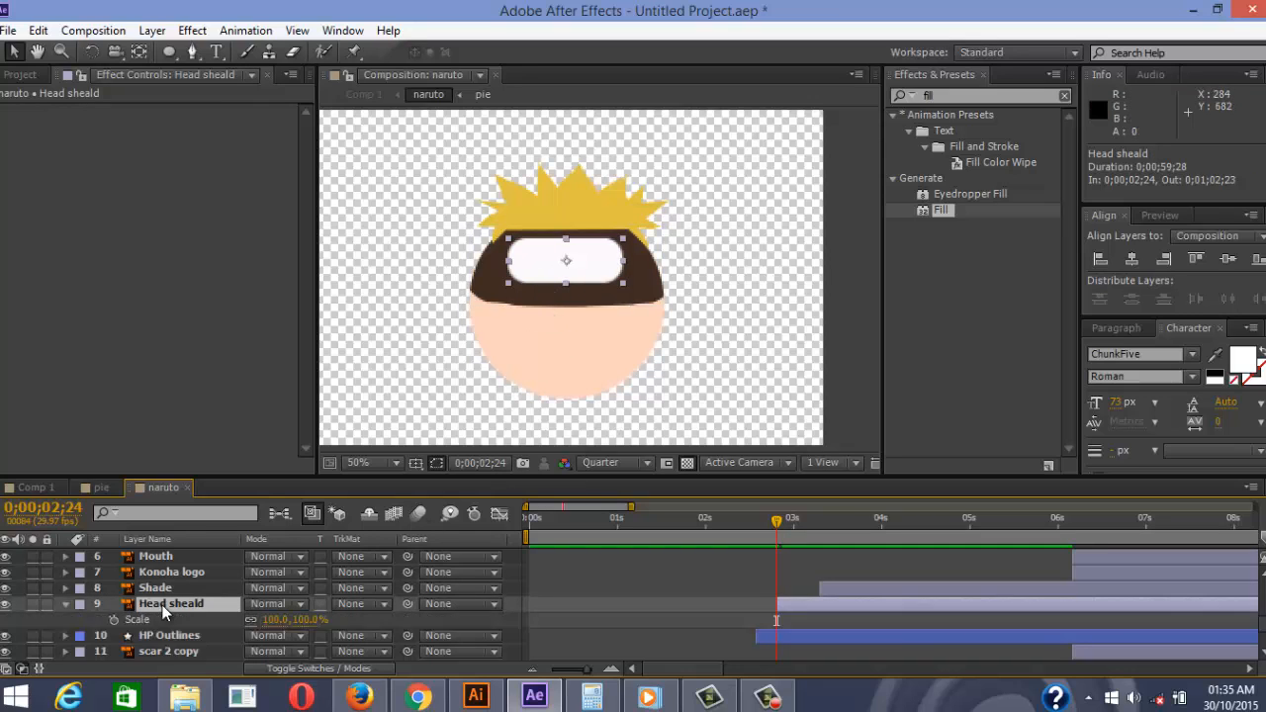
Set a full-size Scale keyframe on Head sheald at 0;00;02;29
{"action": "key", "text": "s"}
{"action": "key", "text": "Page_Down"}
{"action": "key", "text": "Page_Down"}
{"action": "key", "text": "Page_Down"}
{"action": "key", "text": "Page_Down"}
{"action": "key", "text": "Page_Down"}
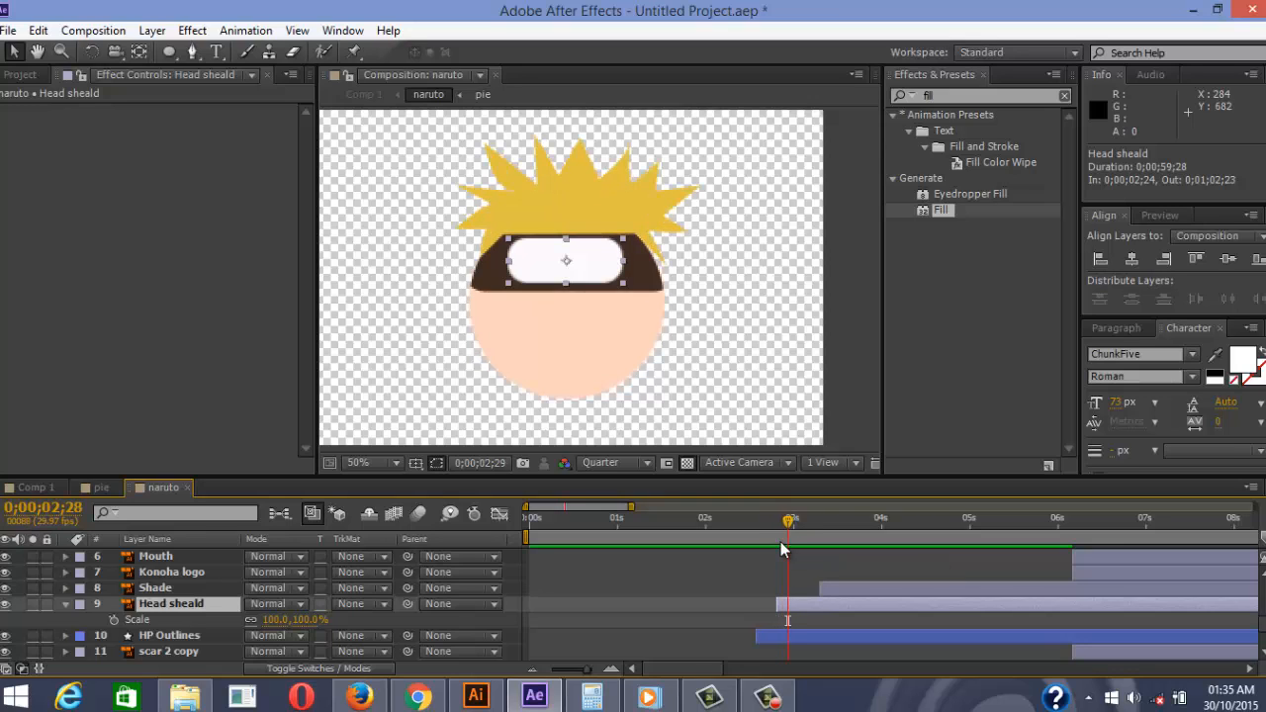
{"action": "left_click", "coordinate": [113, 614]}
Set the headband plate's horizontal scale to 0% at 0;00;02;24
{"action": "key", "text": "Page_Up"}
{"action": "key", "text": "Page_Up"}
{"action": "key", "text": "Page_Up"}
{"action": "key", "text": "Page_Up"}
{"action": "key", "text": "Page_Up"}
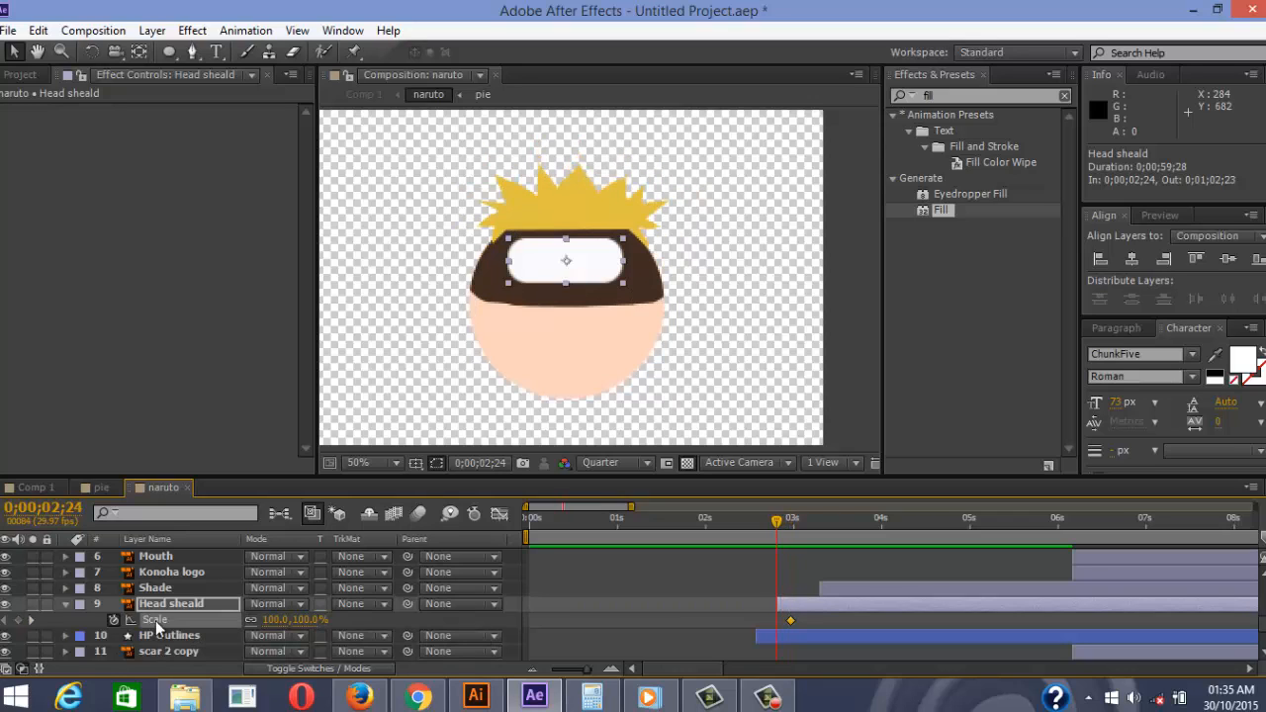
{"action": "mouse_move", "coordinate": [289, 620]}
{"action": "left_mouse_down"}
{"action": "mouse_move", "coordinate": [260, 619]}
{"action": "mouse_move", "coordinate": [273, 621]}
{"action": "left_mouse_up"}
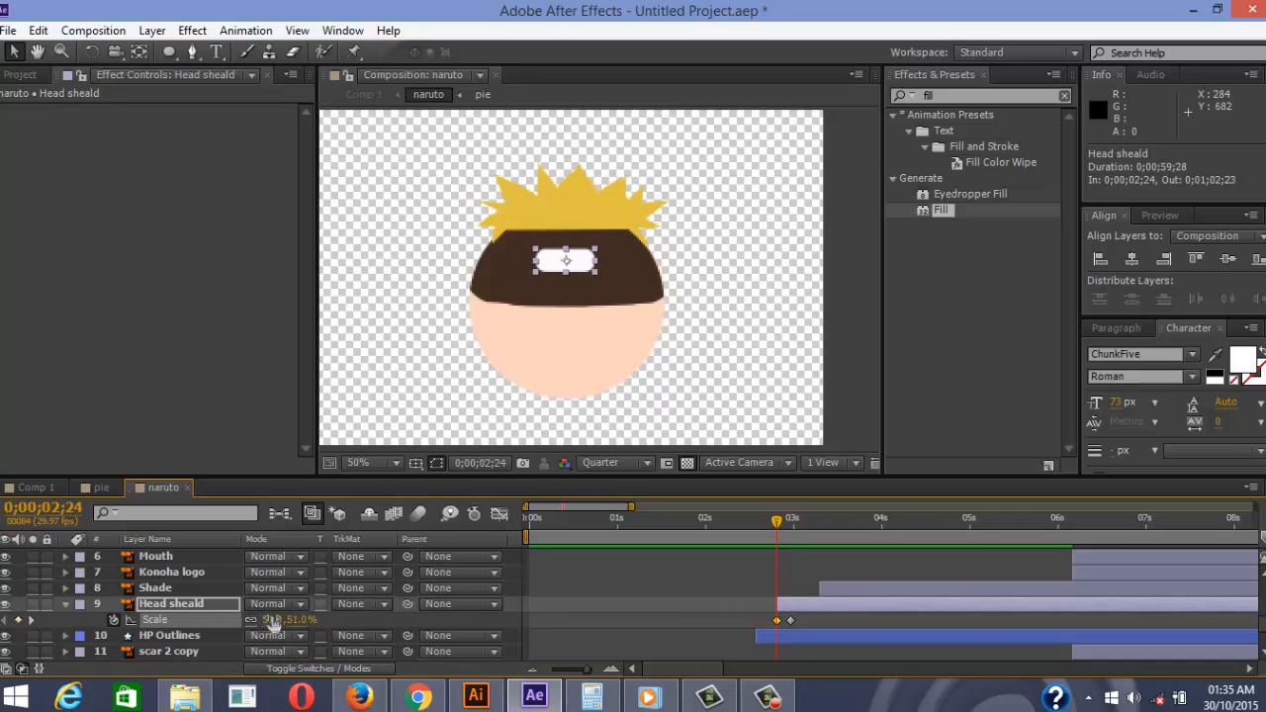
{"action": "key", "text": "ctrl+z"}
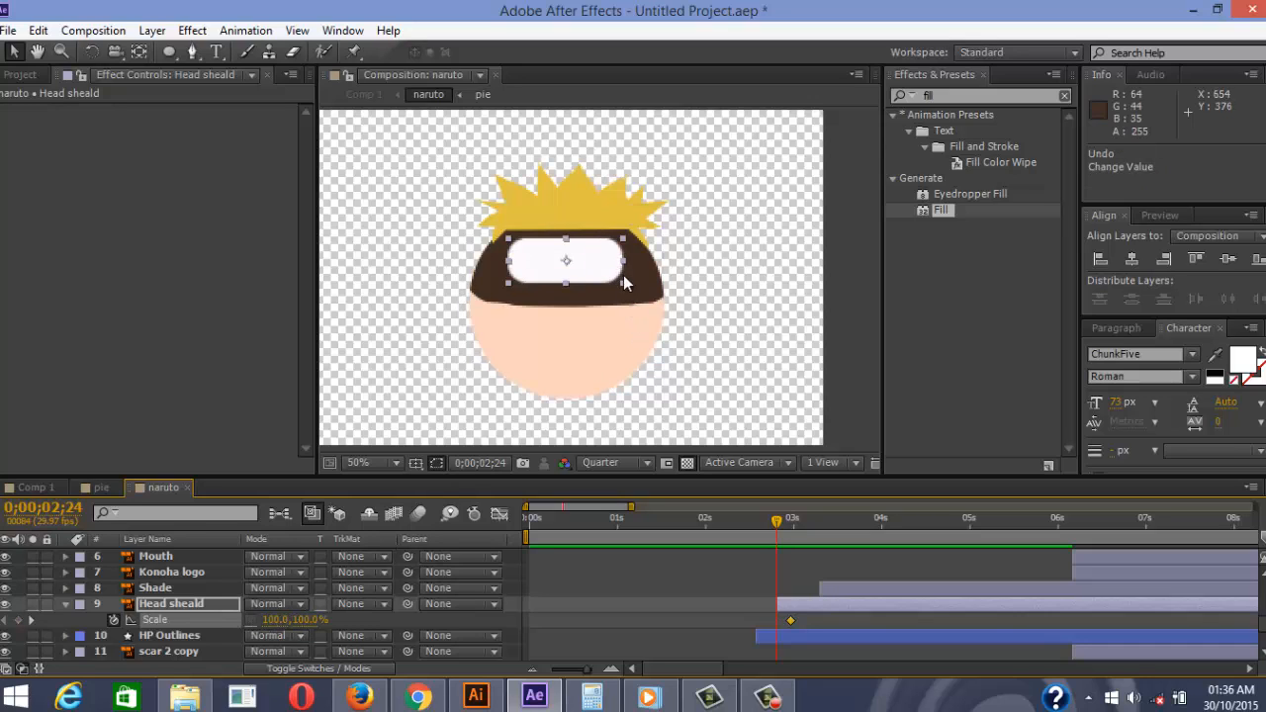
{"action": "left_click_drag", "start_coordinate": [623, 262], "coordinate": [584, 274]}
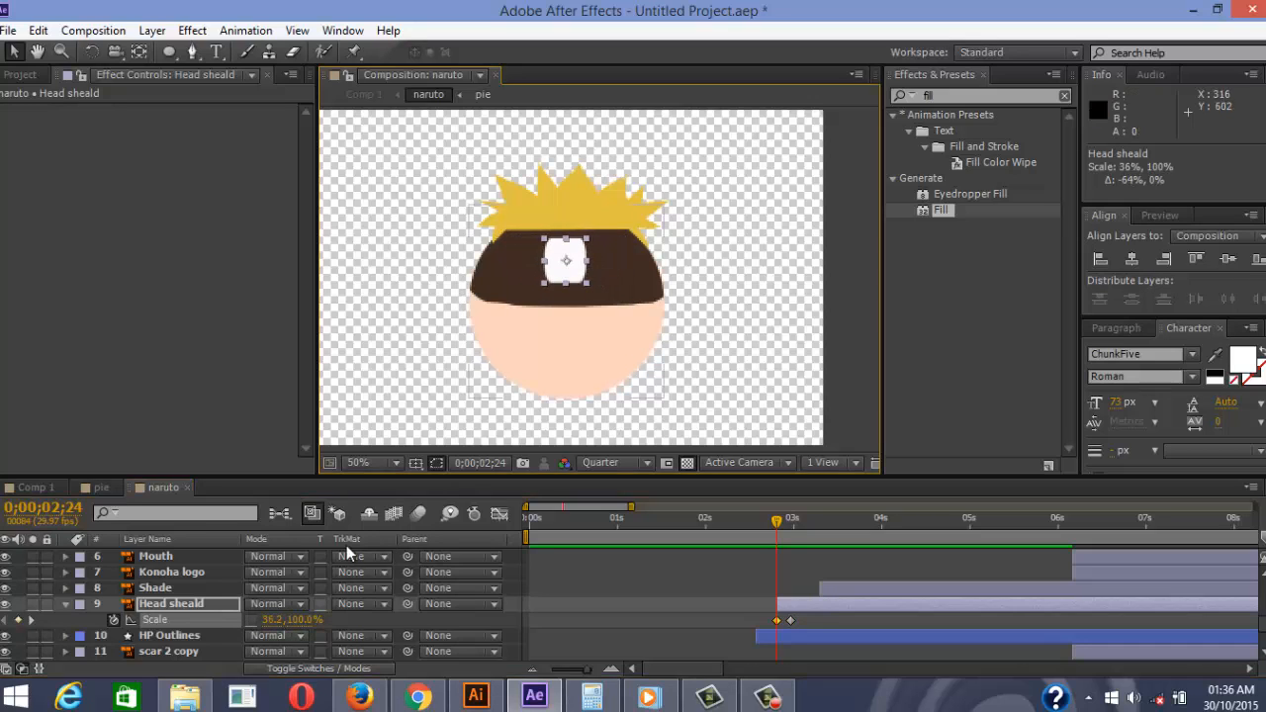
{"action": "left_click", "coordinate": [269, 619]}
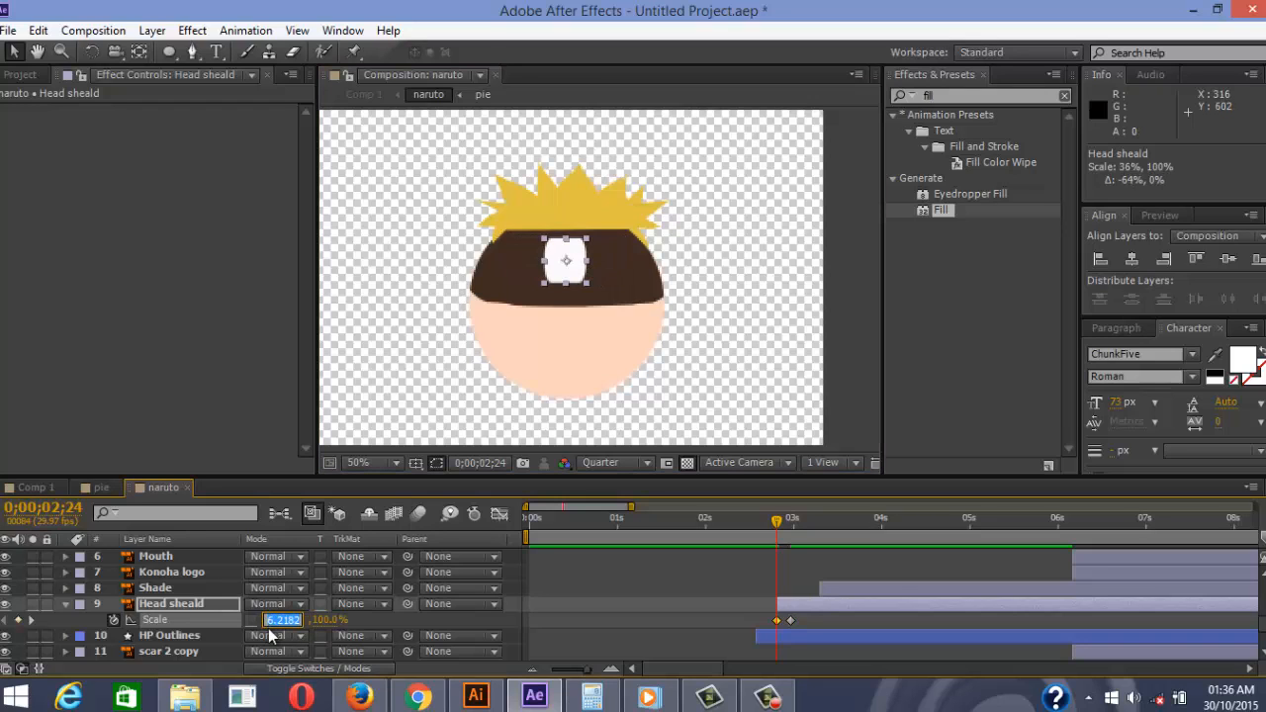
{"action": "type", "text": "0"}
{"action": "key", "text": "Return"}
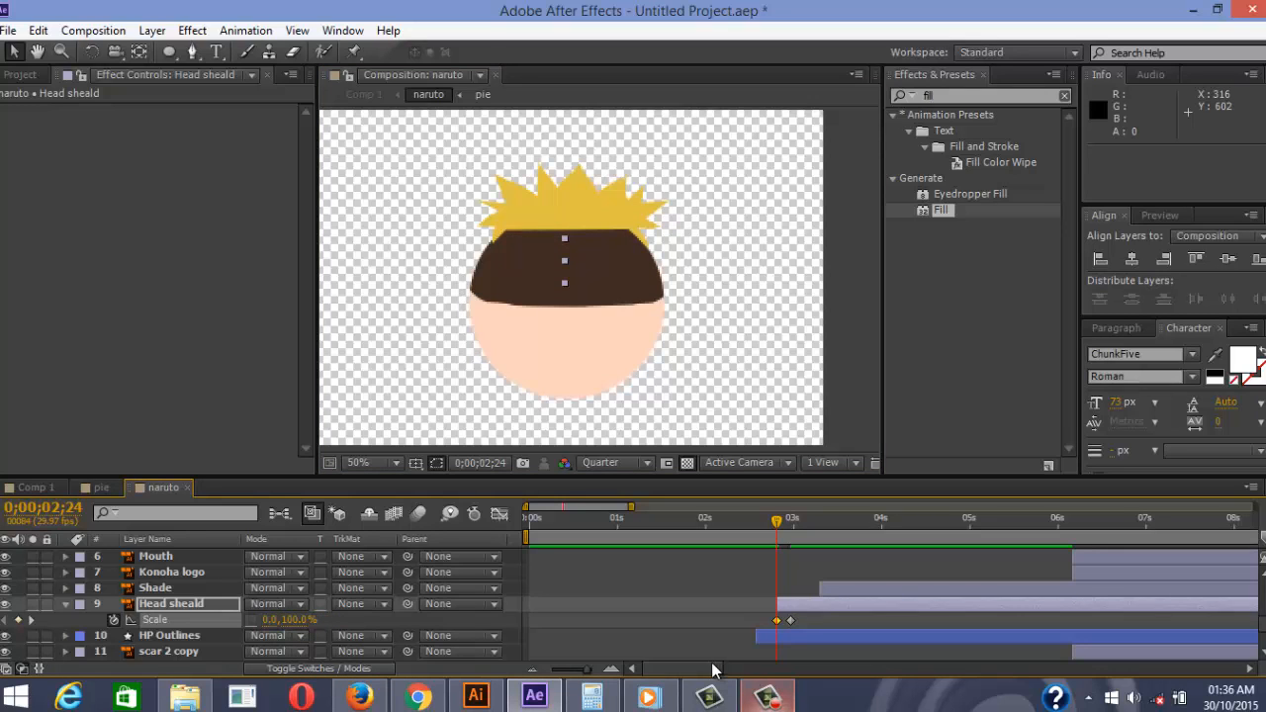
Preview the headband widening and make Shade start at 0;00;02;24 alongside it
{"action": "left_click", "coordinate": [802, 592]}
{"action": "key", "text": "space"}
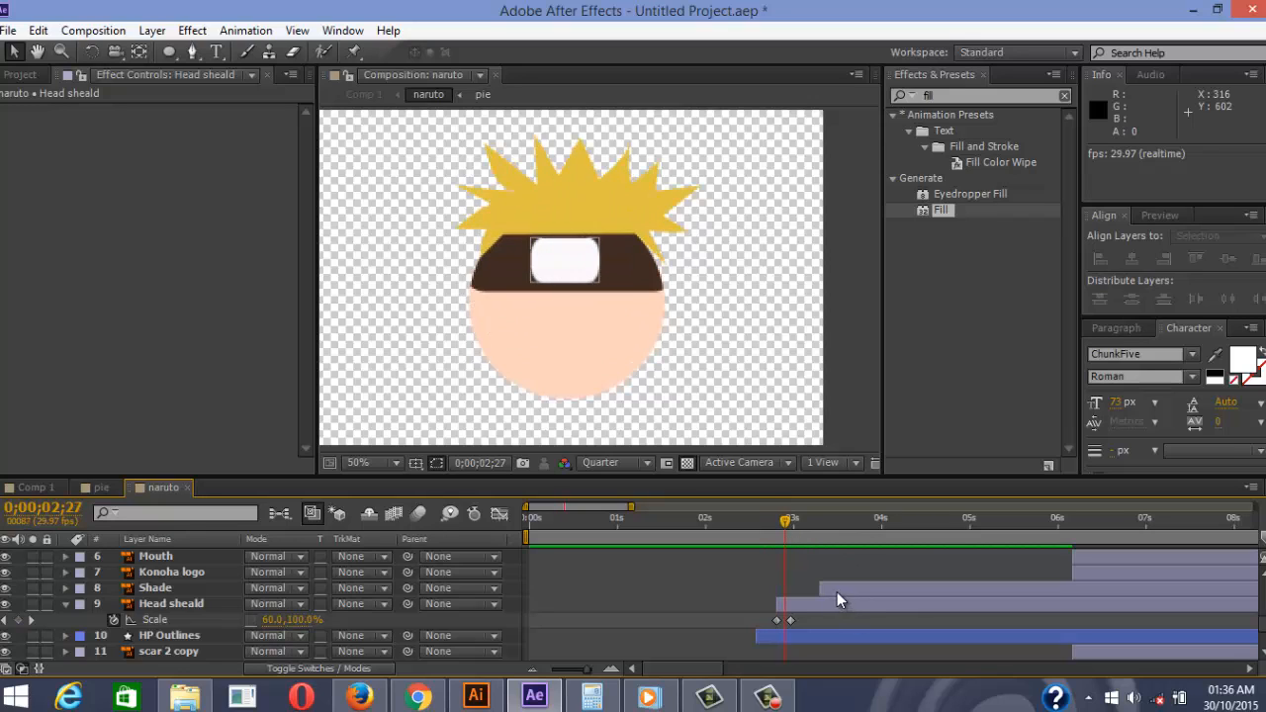
{"action": "left_click_drag", "start_coordinate": [837, 592], "coordinate": [788, 594]}
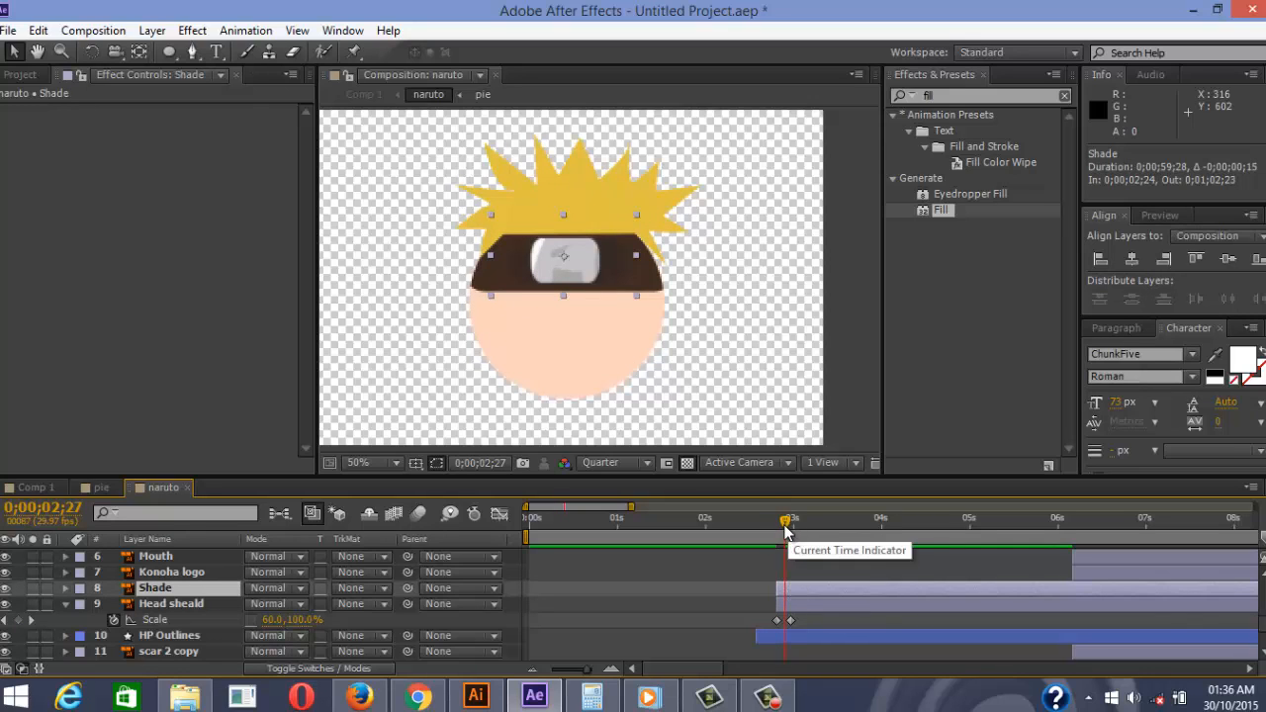
{"action": "left_click", "coordinate": [213, 599]}
{"action": "scroll", "coordinate": [634, 218], "scroll_direction": "up", "scroll_amount": 2}
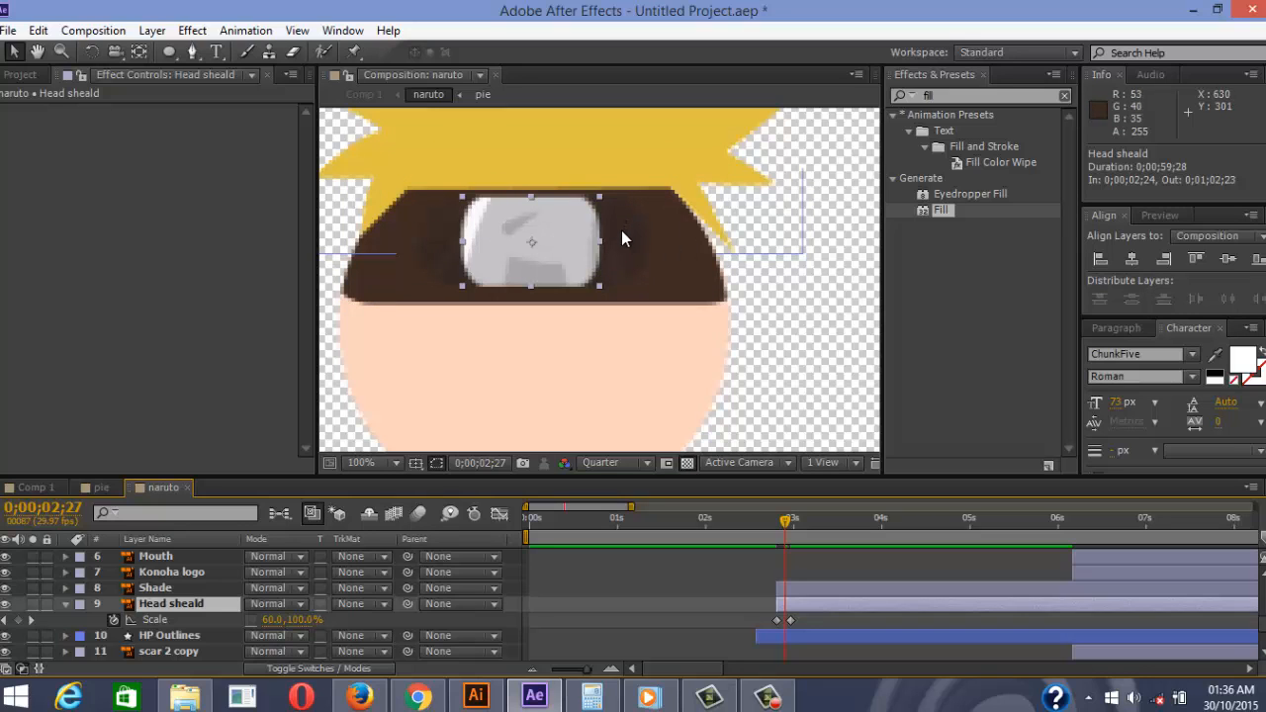
{"action": "left_click", "coordinate": [627, 260]}
{"action": "left_click", "coordinate": [788, 528]}
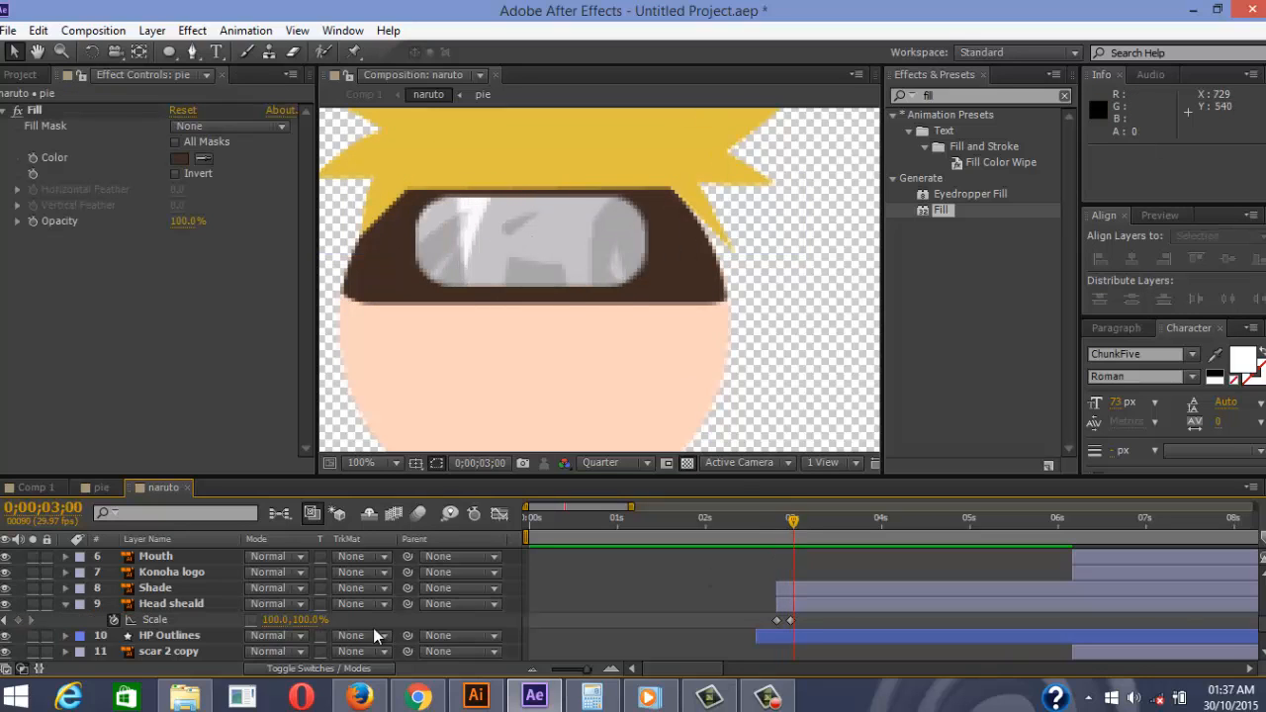
{"action": "left_click", "coordinate": [186, 607]}
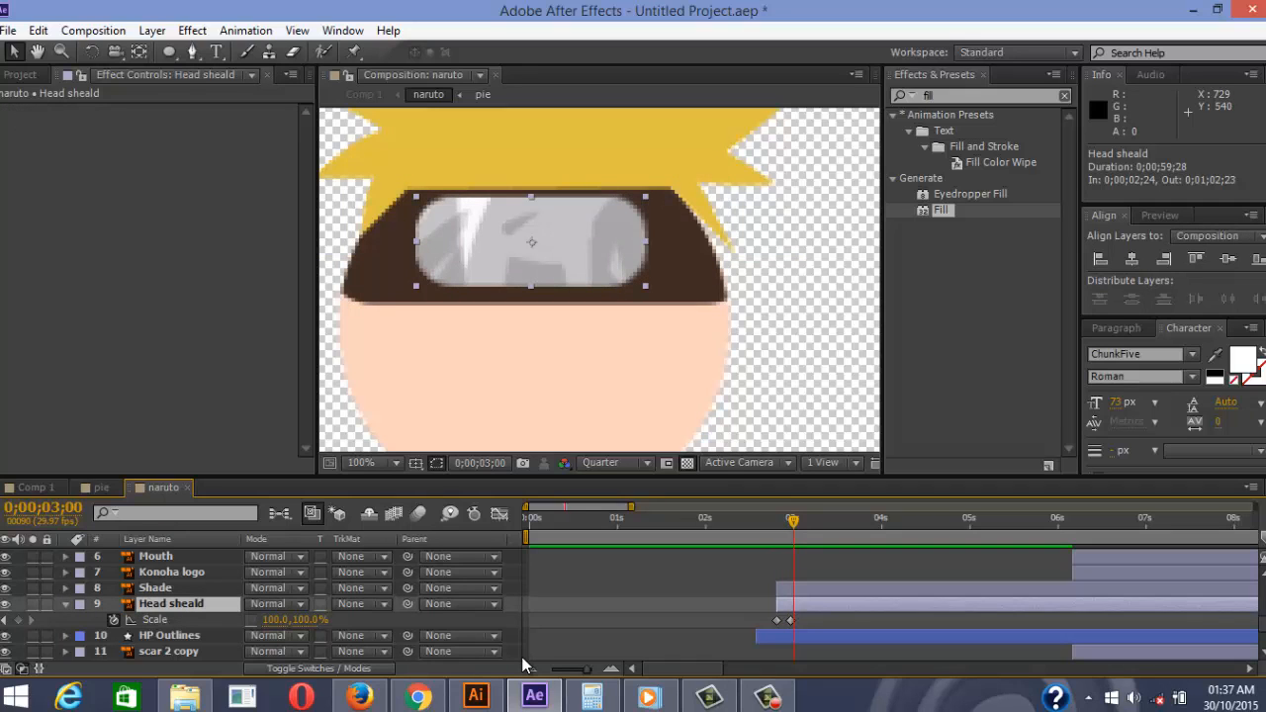
Duplicate Head sheald and place the copy, Head sheald 2, above Shade
{"action": "key", "text": "ctrl+d"}
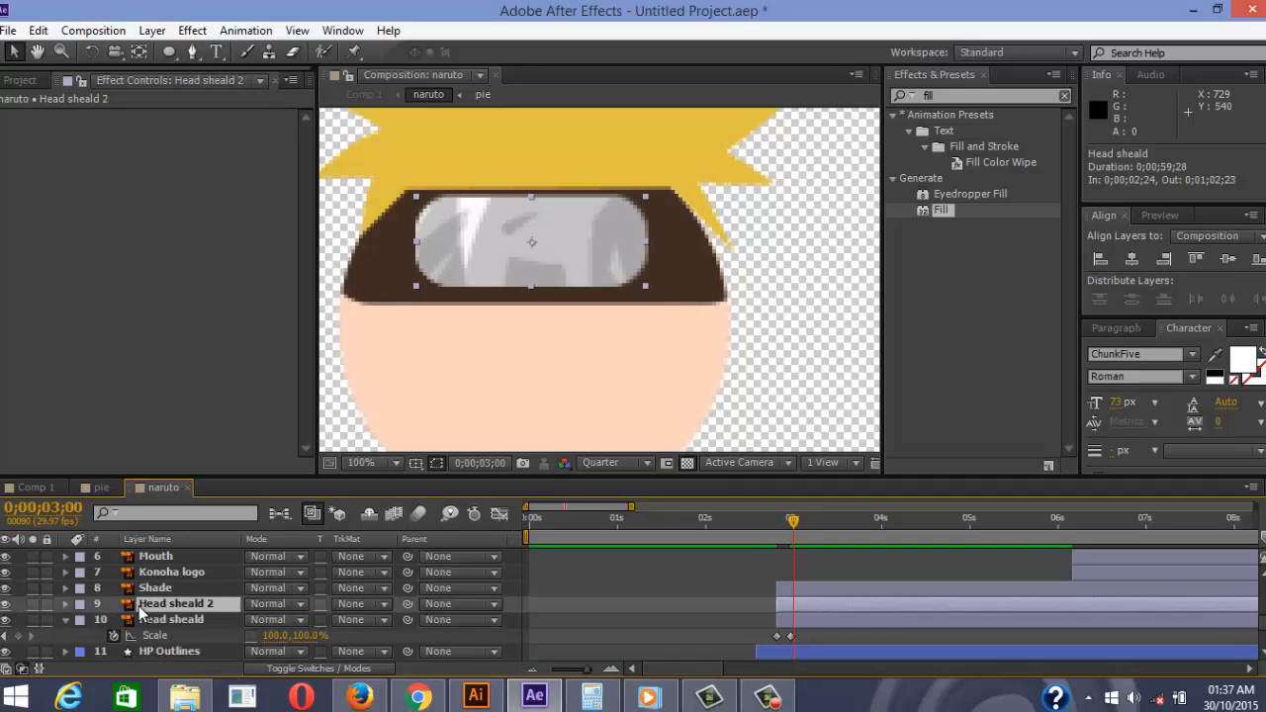
{"action": "left_click_drag", "start_coordinate": [164, 616], "coordinate": [164, 596]}
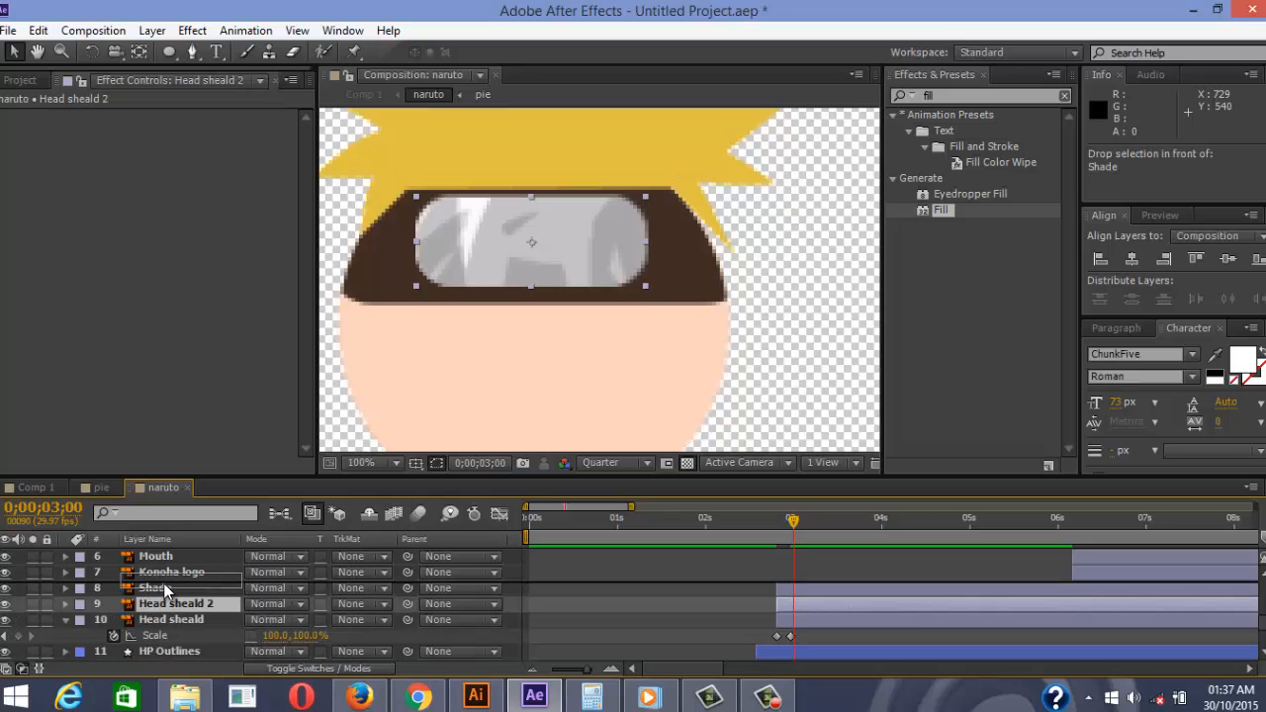
{"action": "left_click", "coordinate": [163, 605]}
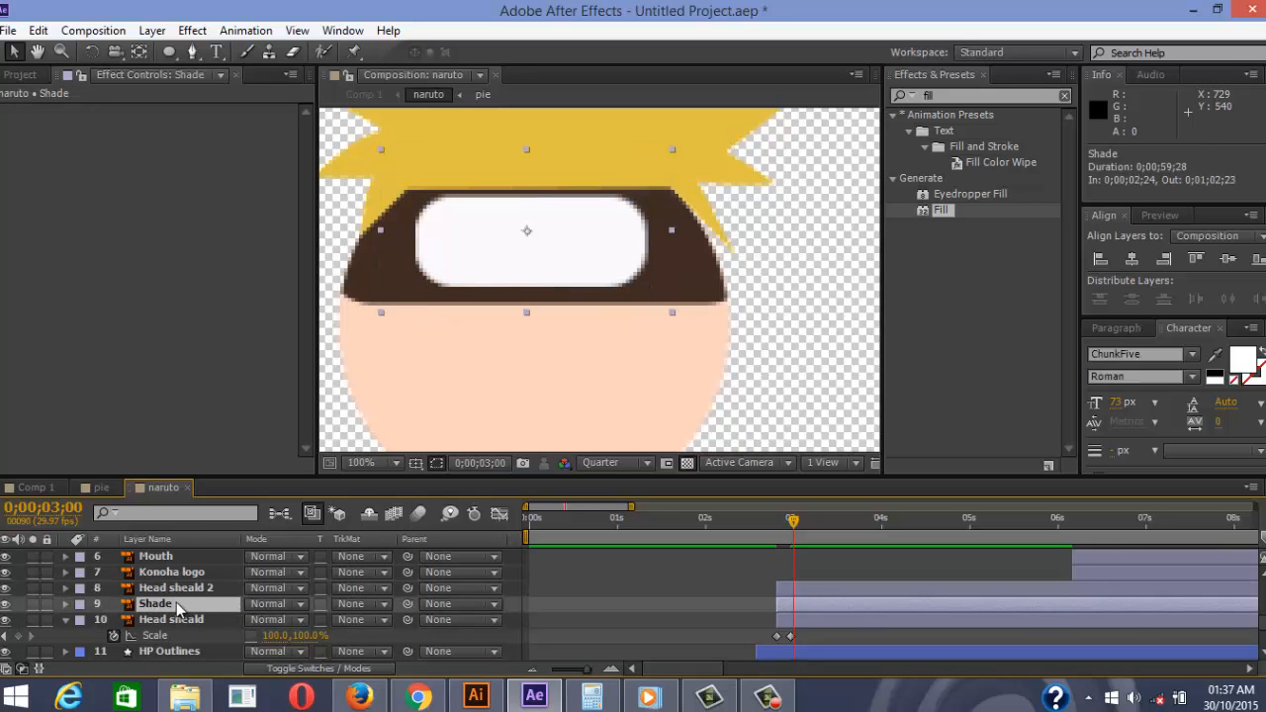
Set Shade's track matte to Alpha Matte 'Head sheald 2'
{"action": "left_click", "coordinate": [353, 602]}
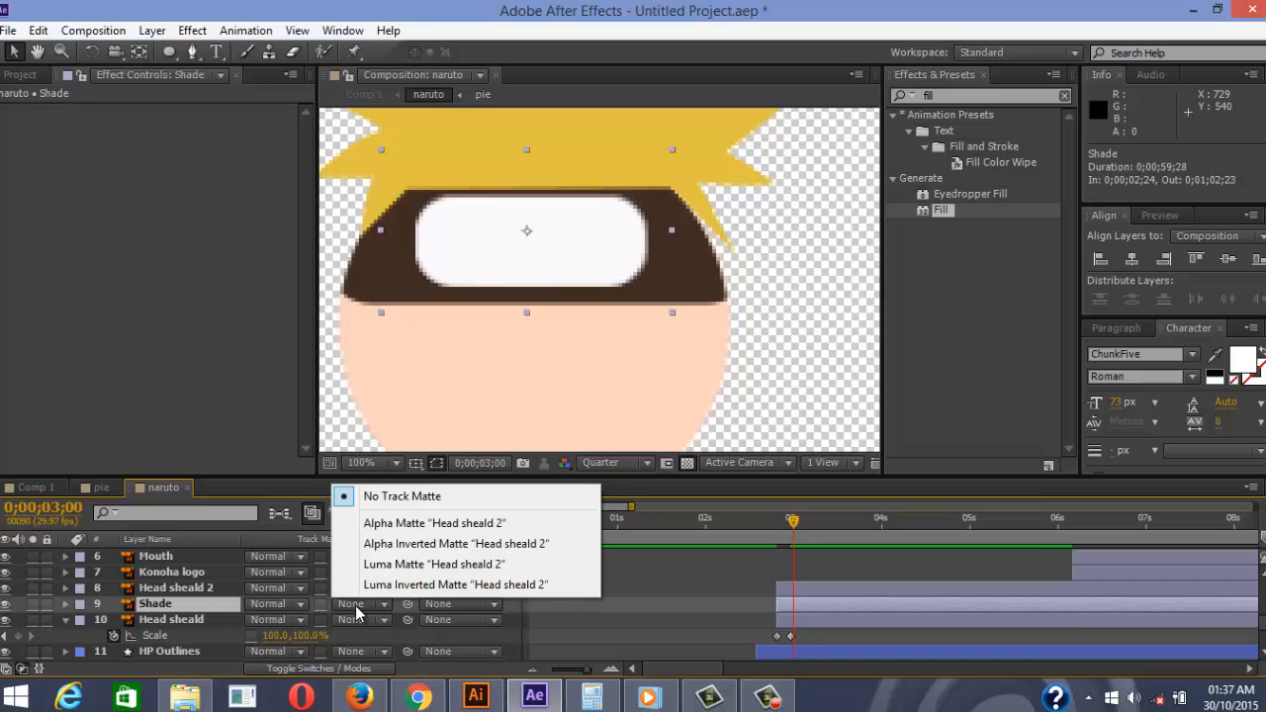
{"action": "left_click", "coordinate": [357, 612]}
{"action": "left_click", "coordinate": [357, 607]}
{"action": "left_click", "coordinate": [357, 607]}
{"action": "left_click", "coordinate": [357, 606]}
{"action": "left_click", "coordinate": [259, 603]}
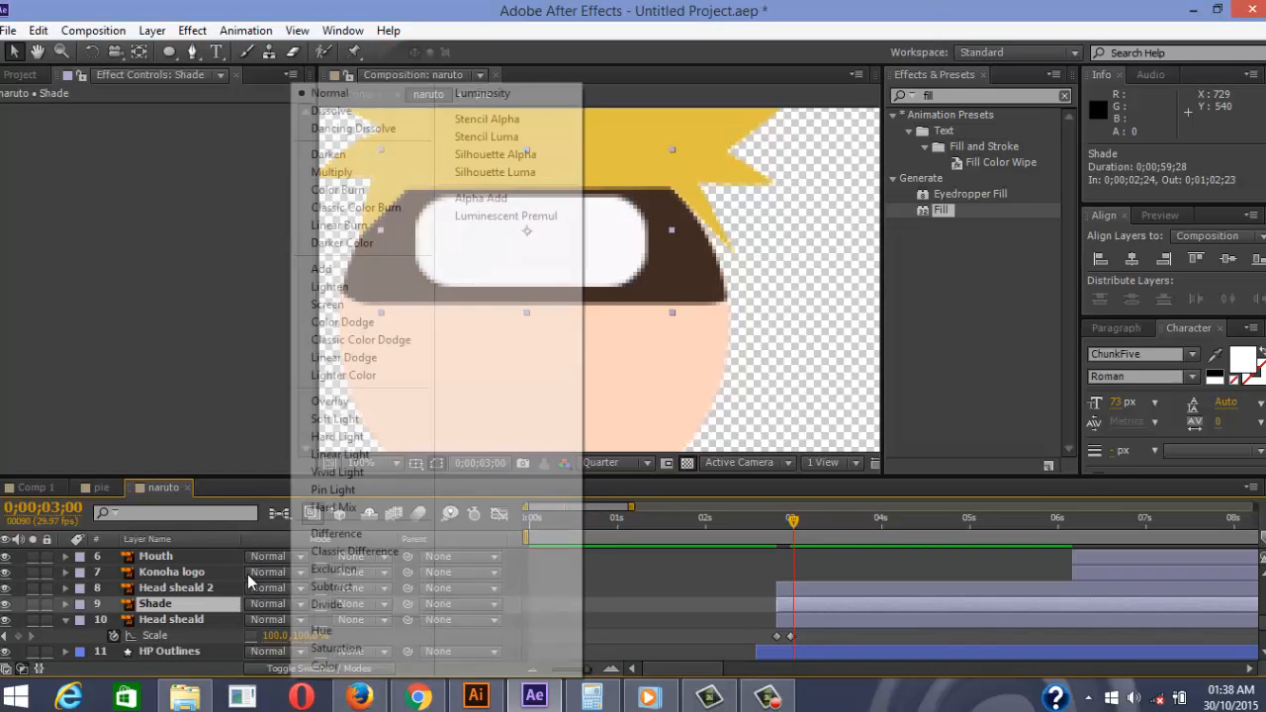
{"action": "left_click", "coordinate": [209, 603]}
{"action": "left_click", "coordinate": [198, 588]}
{"action": "left_click", "coordinate": [203, 603]}
{"action": "left_click", "coordinate": [202, 619]}
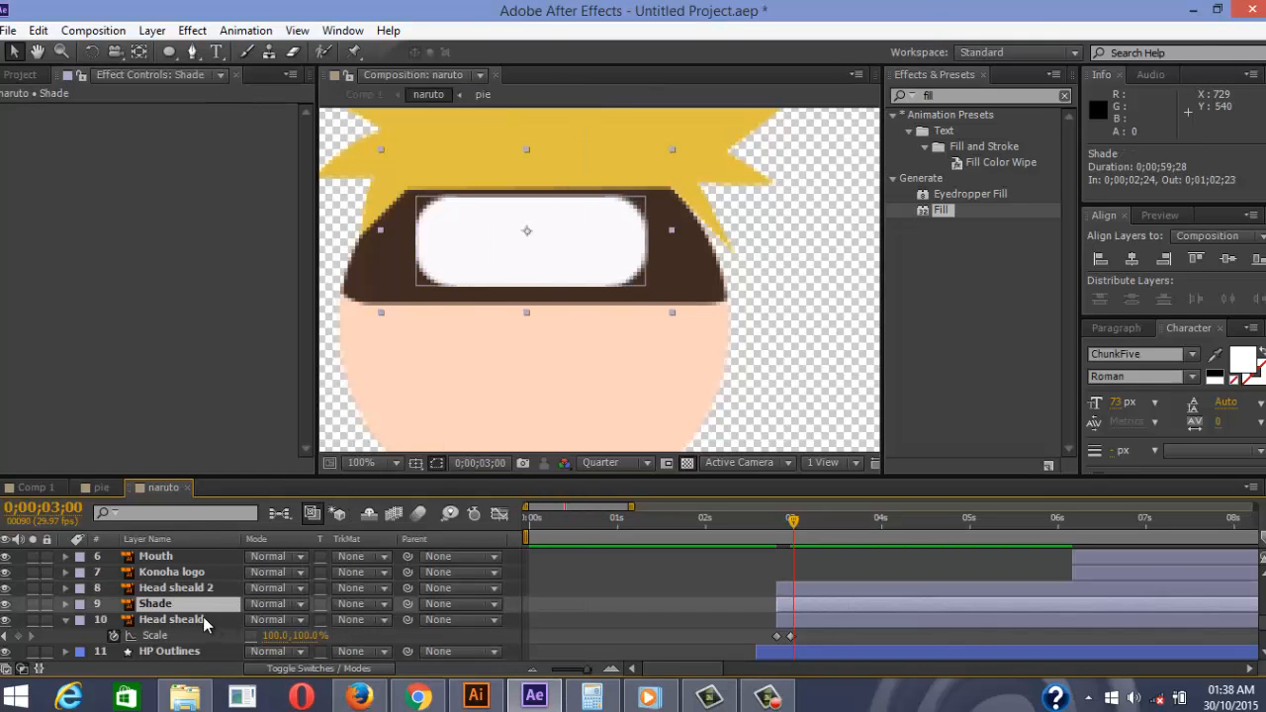
{"action": "left_click", "coordinate": [203, 603]}
{"action": "left_click", "coordinate": [358, 604]}
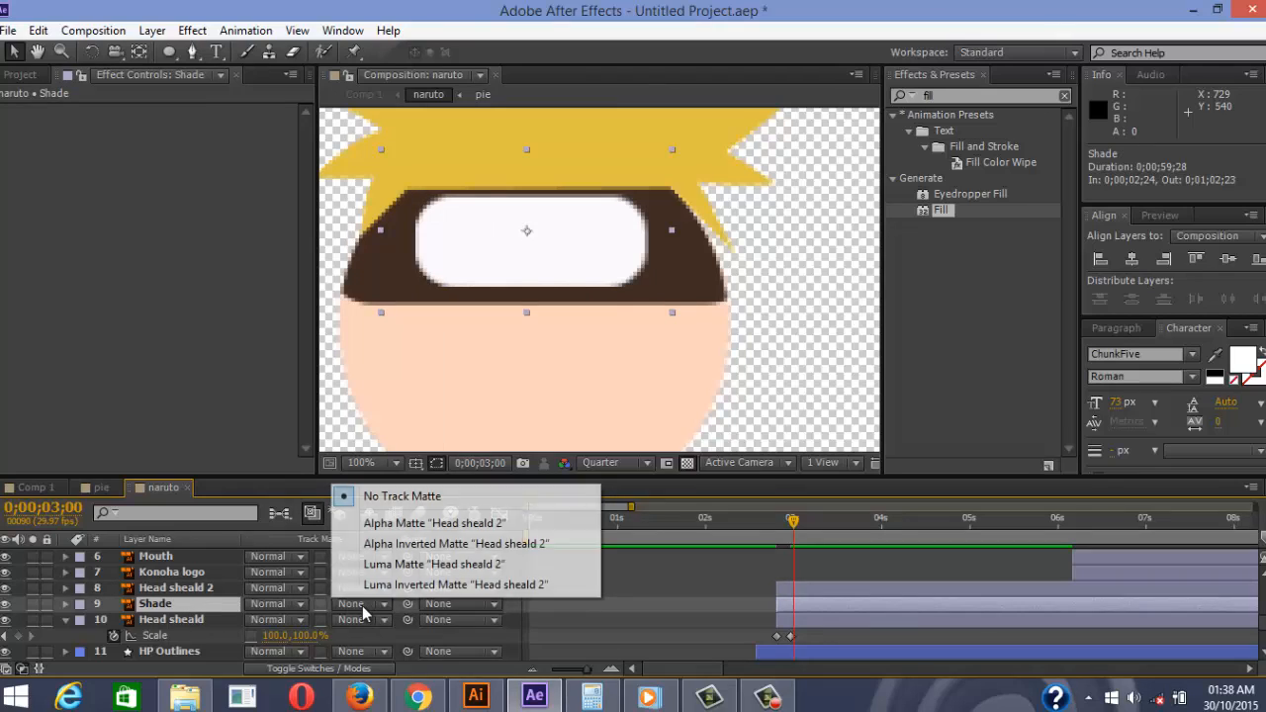
{"action": "left_click", "coordinate": [414, 526]}
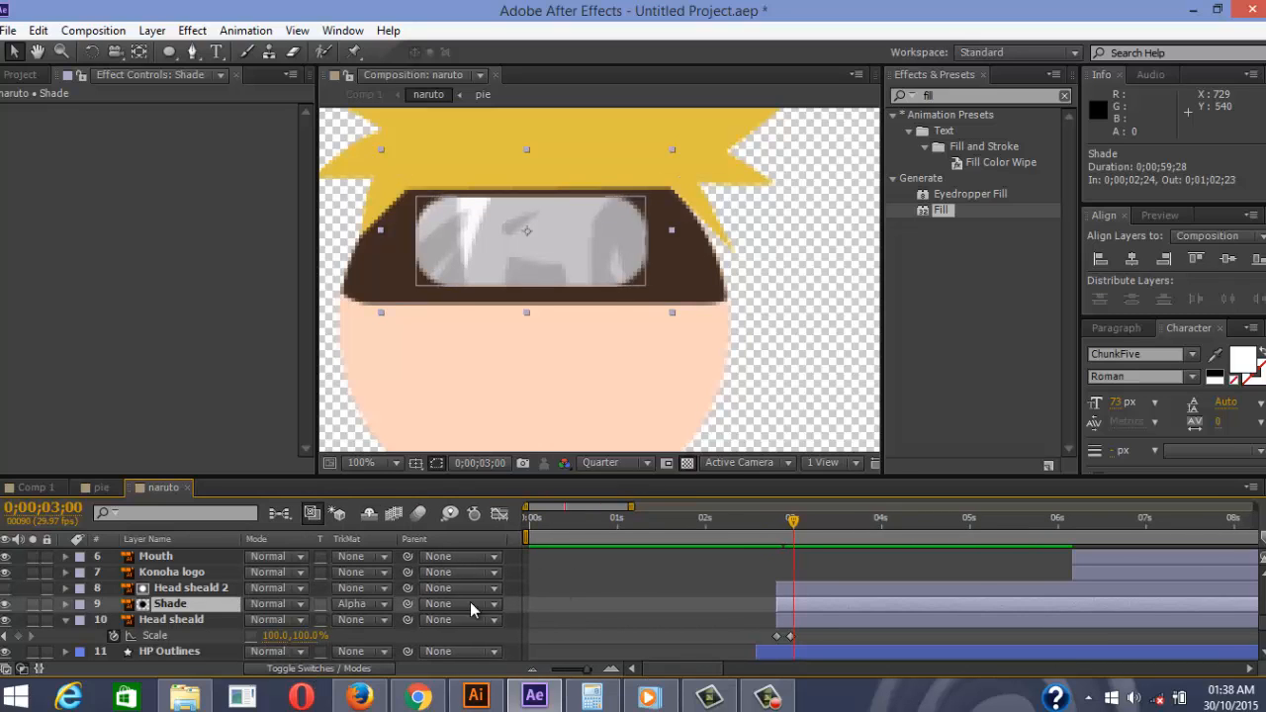
Reveal Shade's Position property and enable its stopwatch to start the shine animation
{"action": "mouse_move", "coordinate": [792, 529]}
{"action": "left_mouse_down"}
{"action": "mouse_move", "coordinate": [751, 518]}
{"action": "mouse_move", "coordinate": [800, 540]}
{"action": "left_mouse_up"}
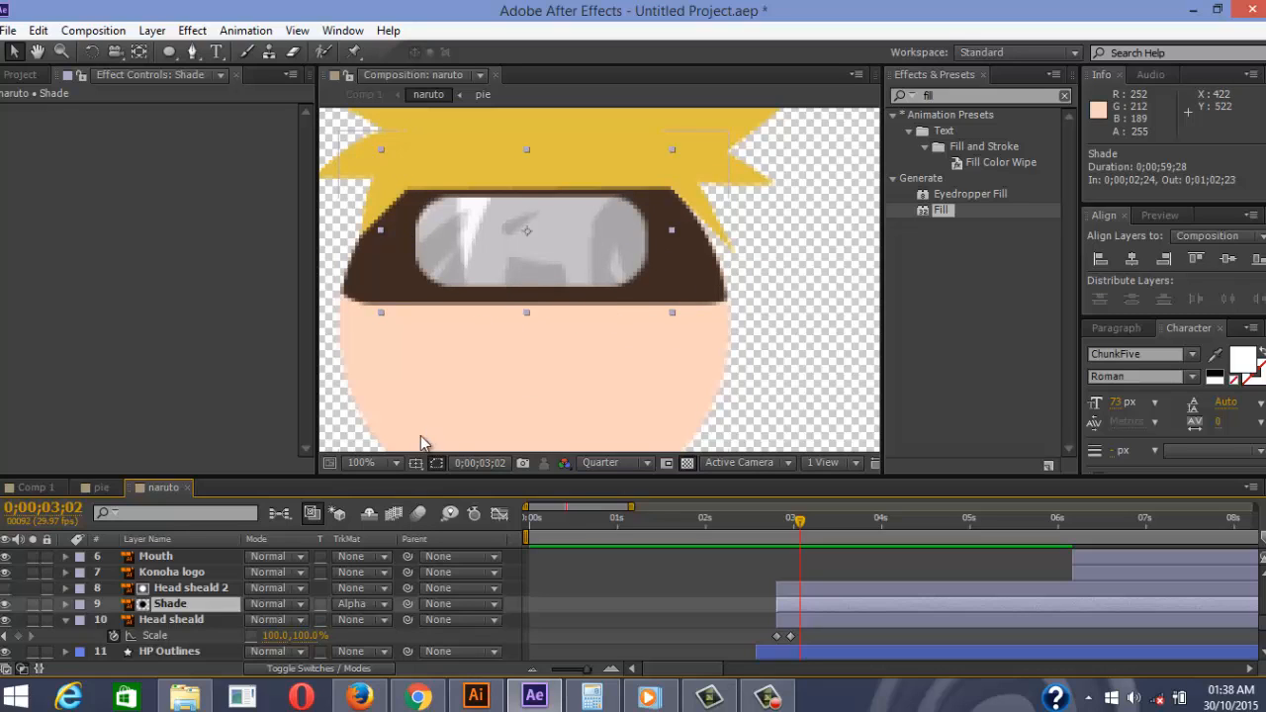
{"action": "left_click", "coordinate": [66, 604]}
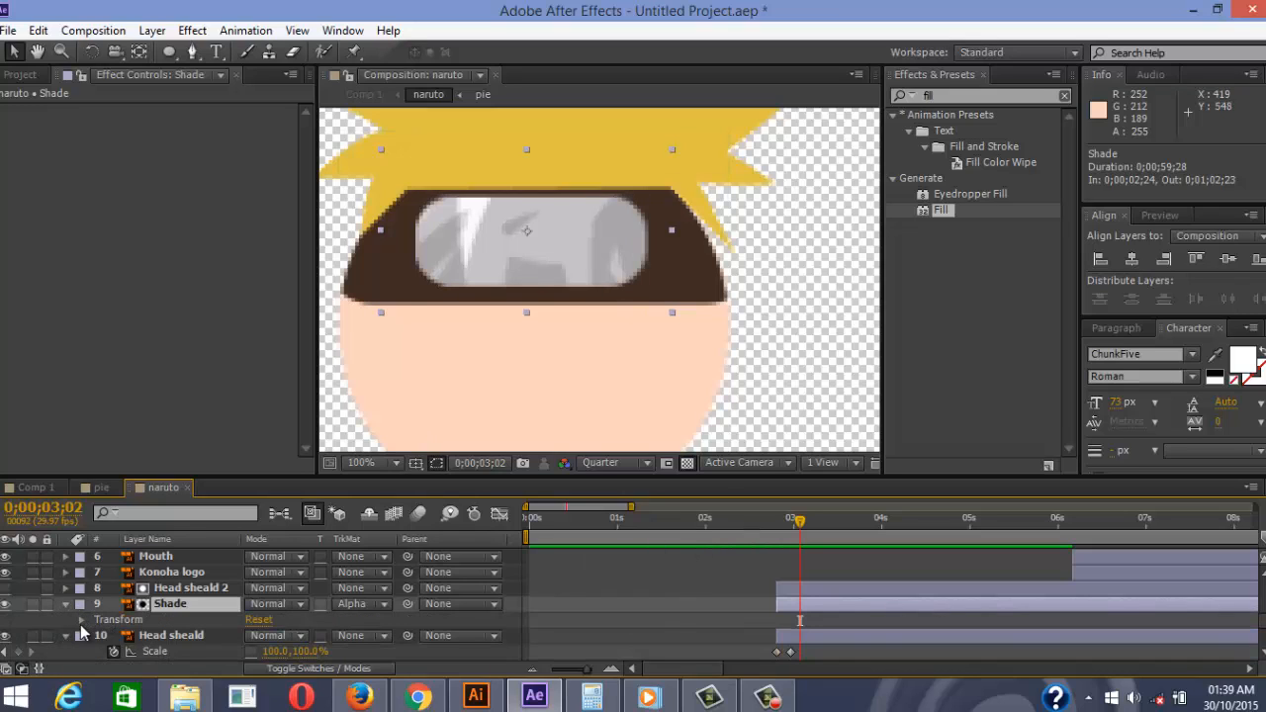
{"action": "key", "text": "p"}
{"action": "left_click_drag", "start_coordinate": [797, 528], "coordinate": [783, 535]}
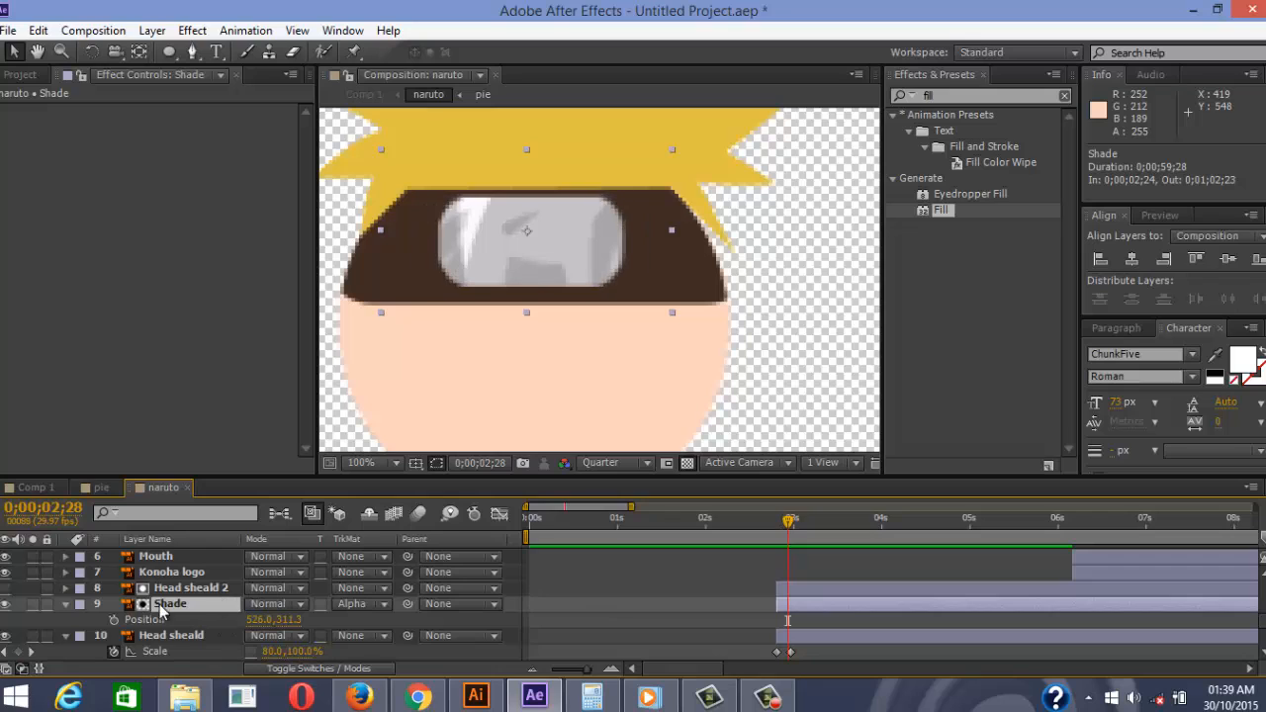
{"action": "left_click", "coordinate": [114, 621]}
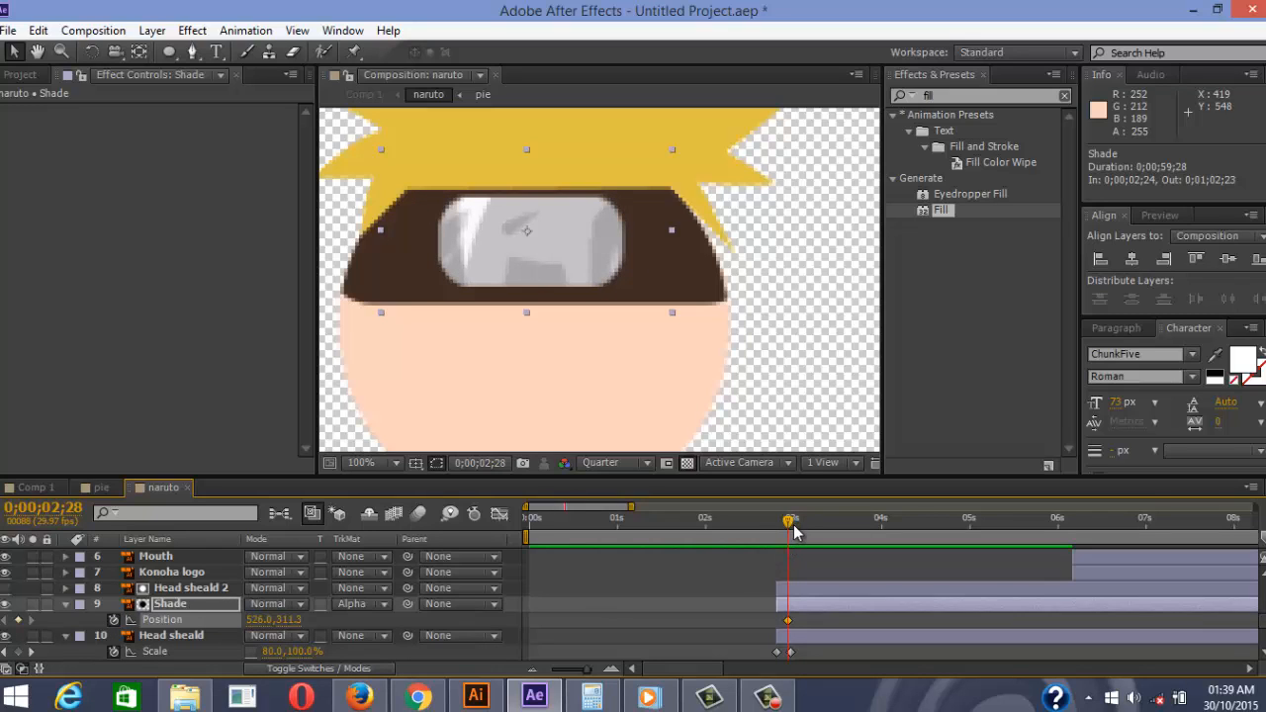
Shift a shine keyframe to 3;03, then key Position at 2;27 and 2;29 (X 523.0)
{"action": "left_click_drag", "start_coordinate": [794, 532], "coordinate": [804, 535]}
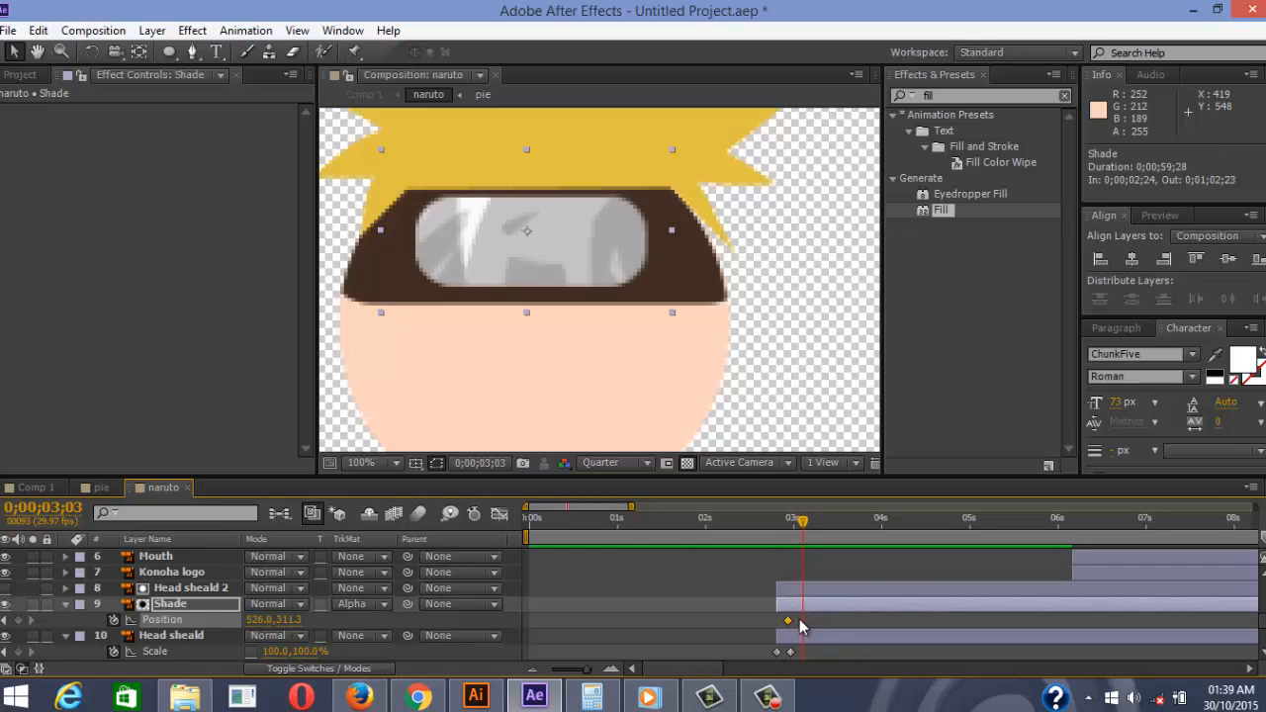
{"action": "left_click_drag", "start_coordinate": [799, 621], "coordinate": [802, 621]}
{"action": "left_click_drag", "start_coordinate": [802, 527], "coordinate": [783, 525]}
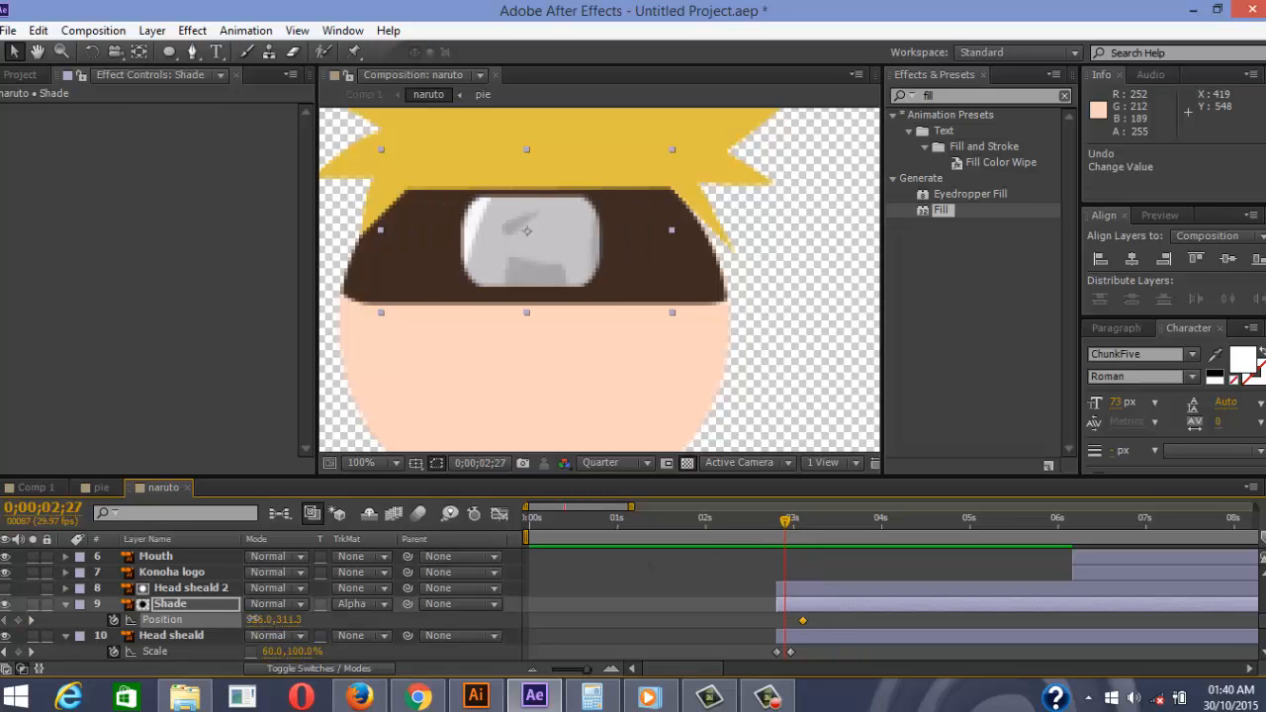
{"action": "left_click_drag", "start_coordinate": [252, 619], "coordinate": [277, 618]}
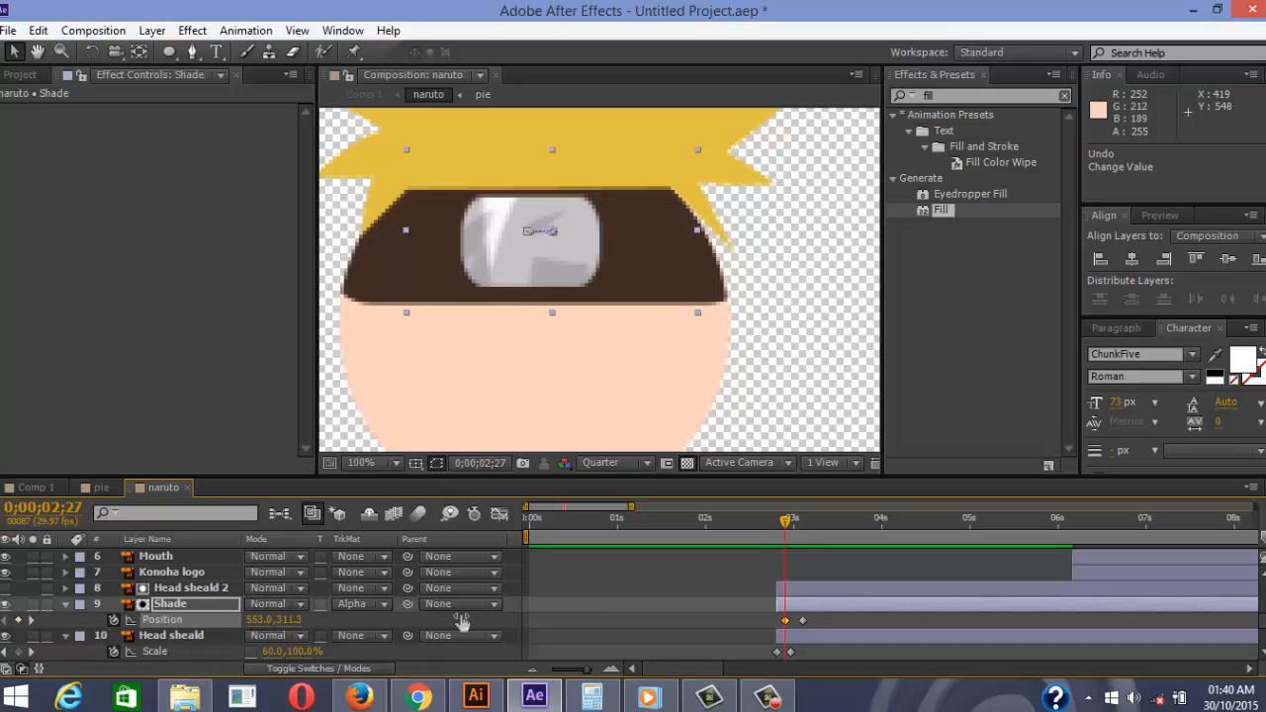
{"action": "mouse_move", "coordinate": [781, 528]}
{"action": "left_mouse_down"}
{"action": "mouse_move", "coordinate": [793, 532]}
{"action": "mouse_move", "coordinate": [770, 537]}
{"action": "left_mouse_up"}
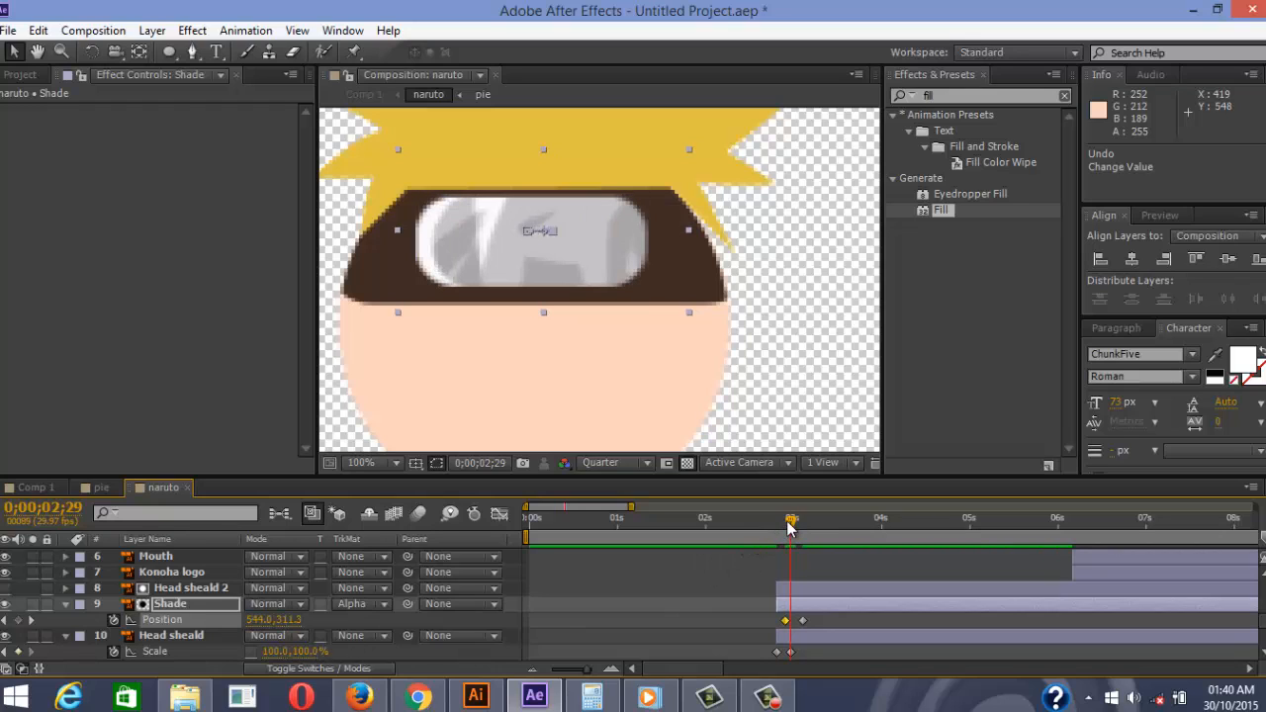
{"action": "left_click_drag", "start_coordinate": [255, 620], "coordinate": [240, 620]}
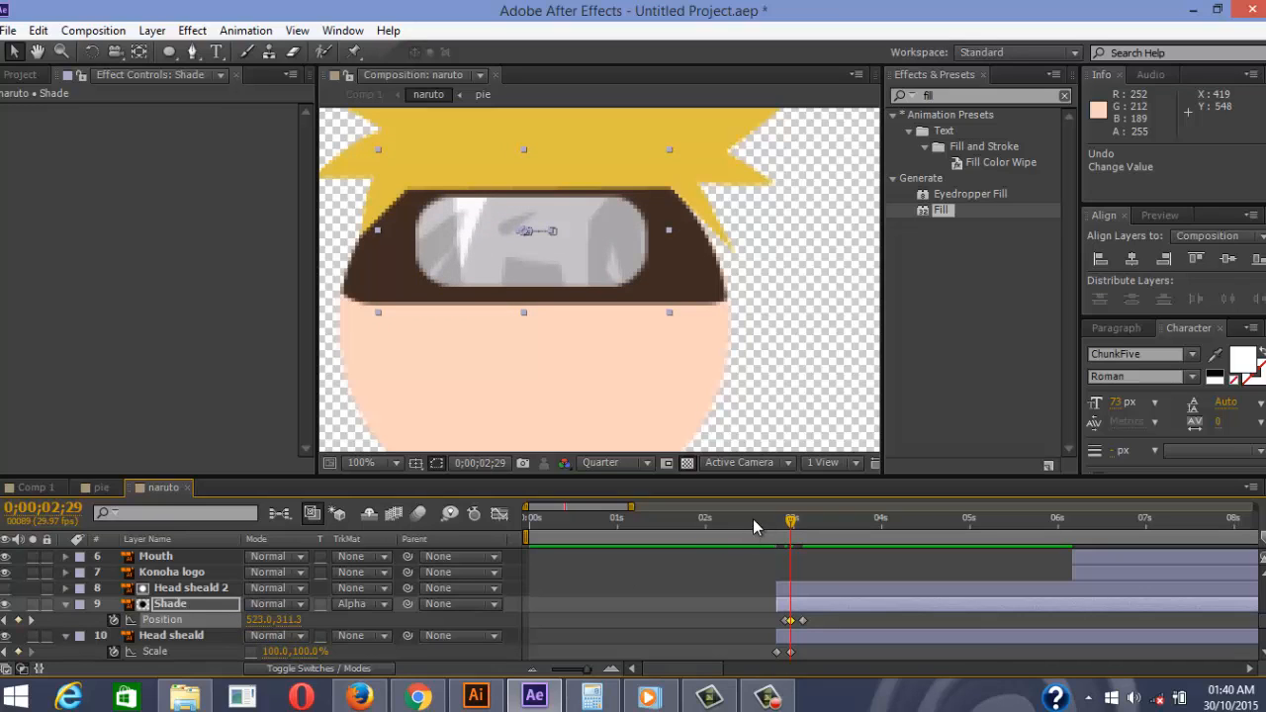
Add a vertical Position keyframe at 3;01 and marquee-select the shine and headband keyframes
{"action": "left_click_drag", "start_coordinate": [792, 524], "coordinate": [799, 524]}
{"action": "left_click_drag", "start_coordinate": [285, 620], "coordinate": [288, 624]}
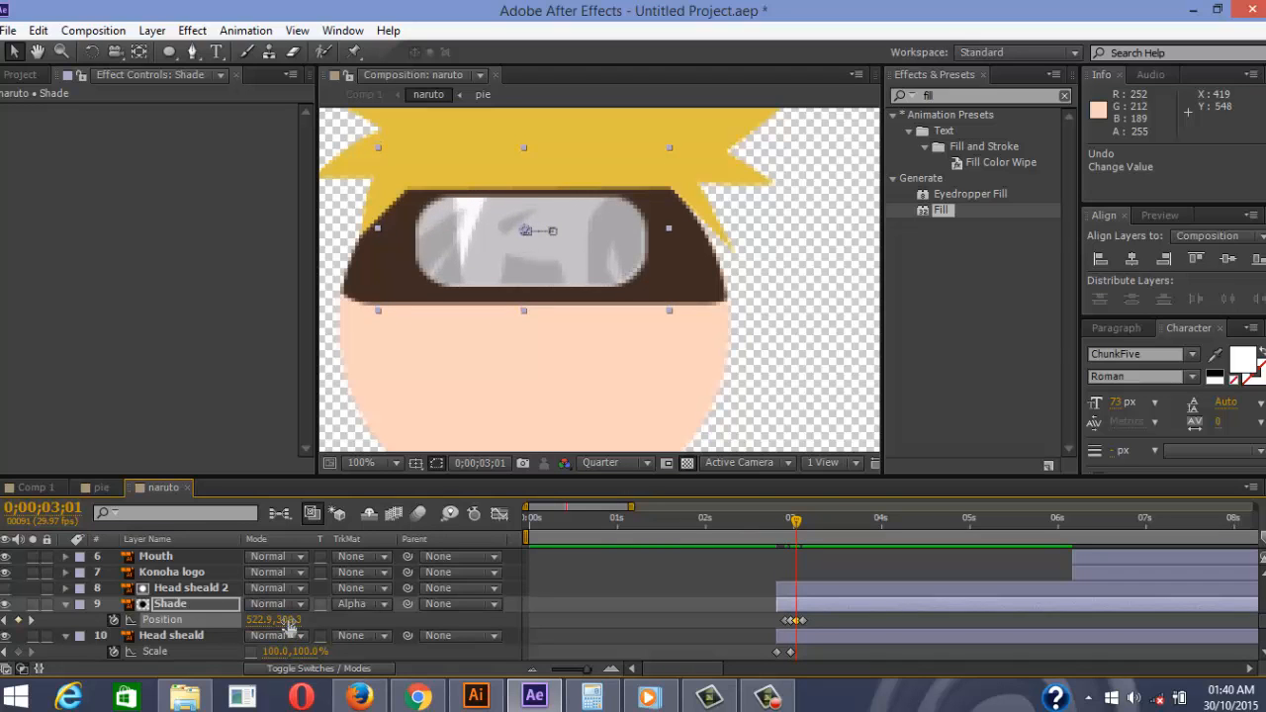
{"action": "key", "text": "Page_Down"}
{"action": "left_click_drag", "start_coordinate": [848, 614], "coordinate": [746, 657]}
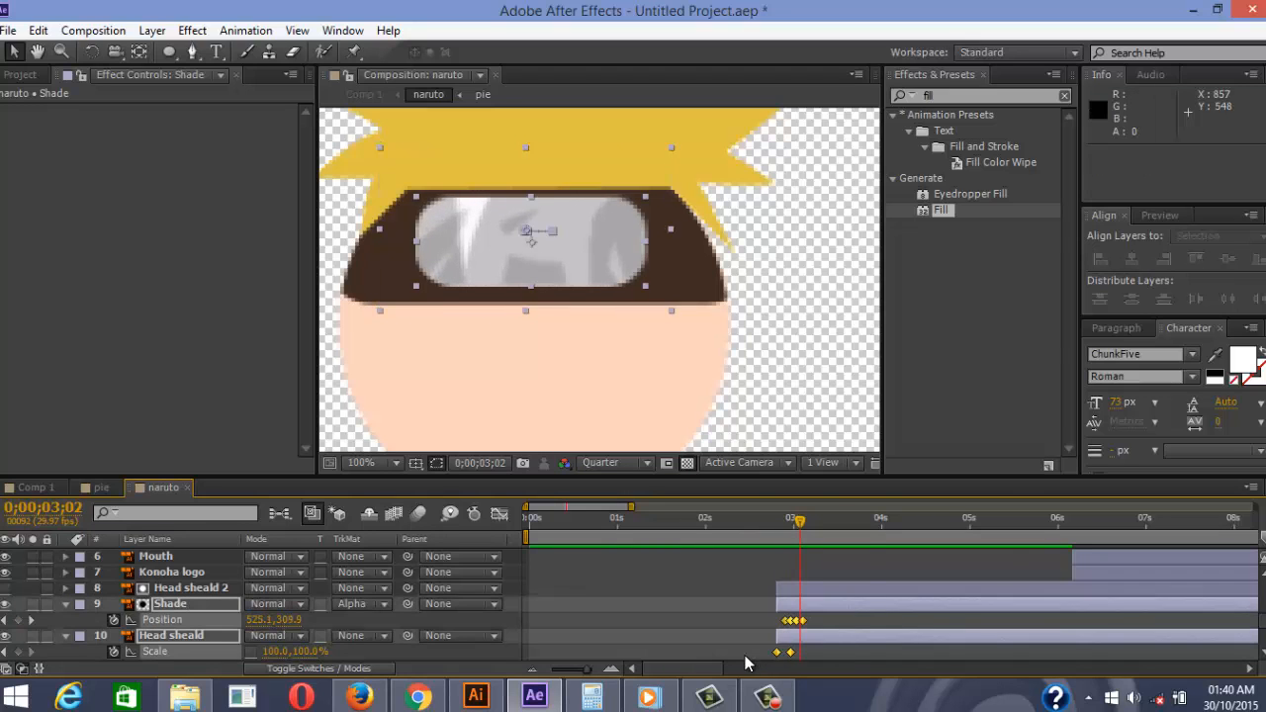
Apply Easy Ease In to the selected shine and headband scale keyframes and scrub to check
{"action": "right_click", "coordinate": [801, 625]}
{"action": "mouse_move", "coordinate": [936, 607]}
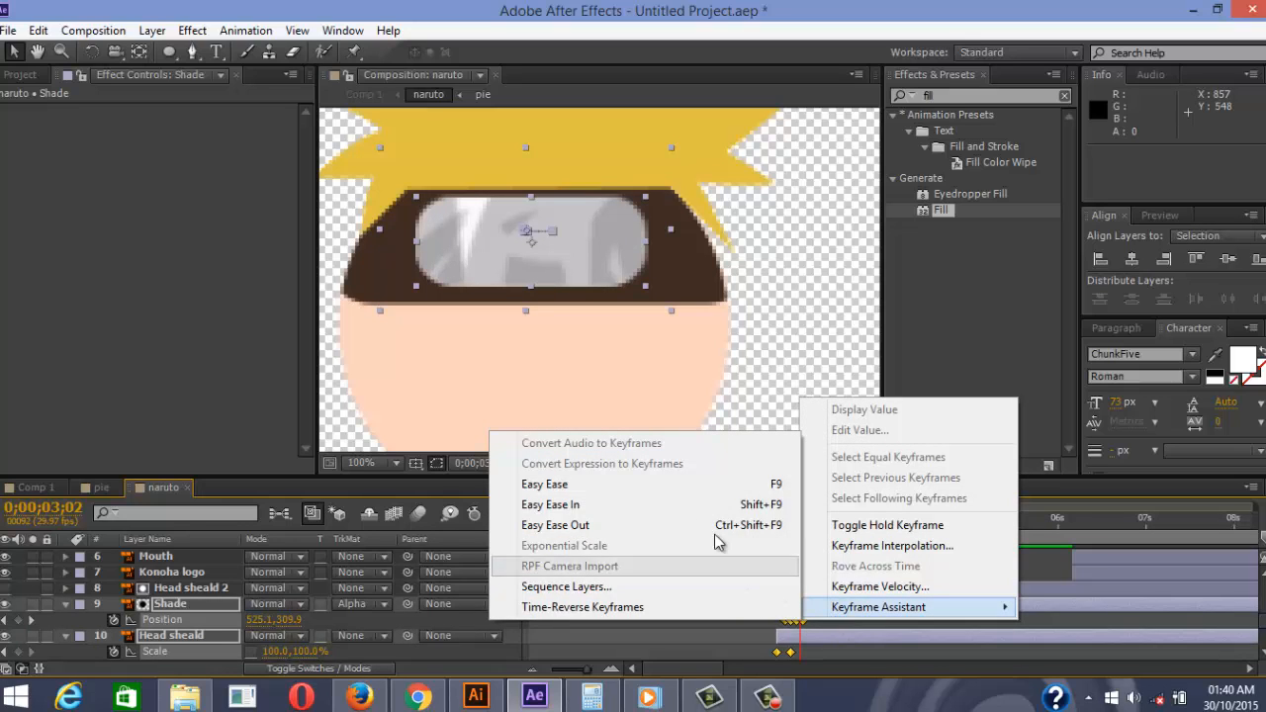
{"action": "left_click", "coordinate": [638, 503]}
{"action": "left_click", "coordinate": [770, 534]}
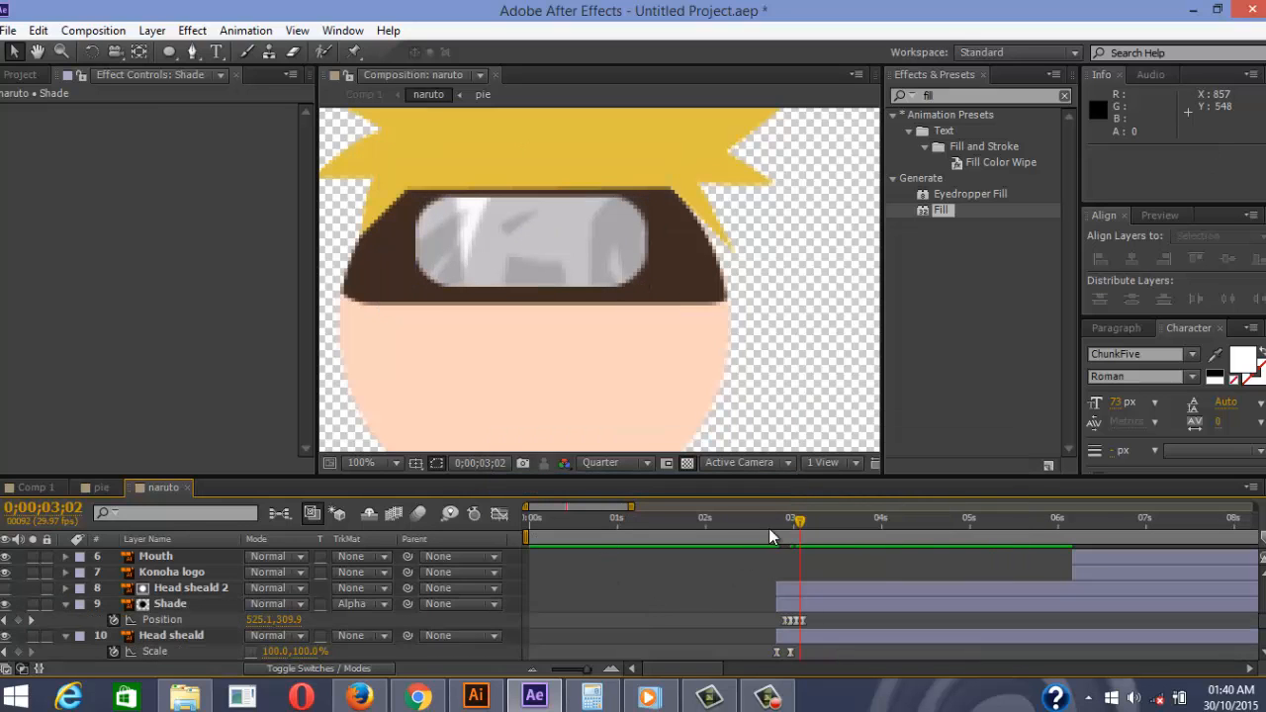
{"action": "mouse_move", "coordinate": [778, 534]}
{"action": "left_mouse_down"}
{"action": "mouse_move", "coordinate": [719, 536]}
{"action": "mouse_move", "coordinate": [829, 534]}
{"action": "mouse_move", "coordinate": [746, 533]}
{"action": "mouse_move", "coordinate": [794, 535]}
{"action": "left_mouse_up"}
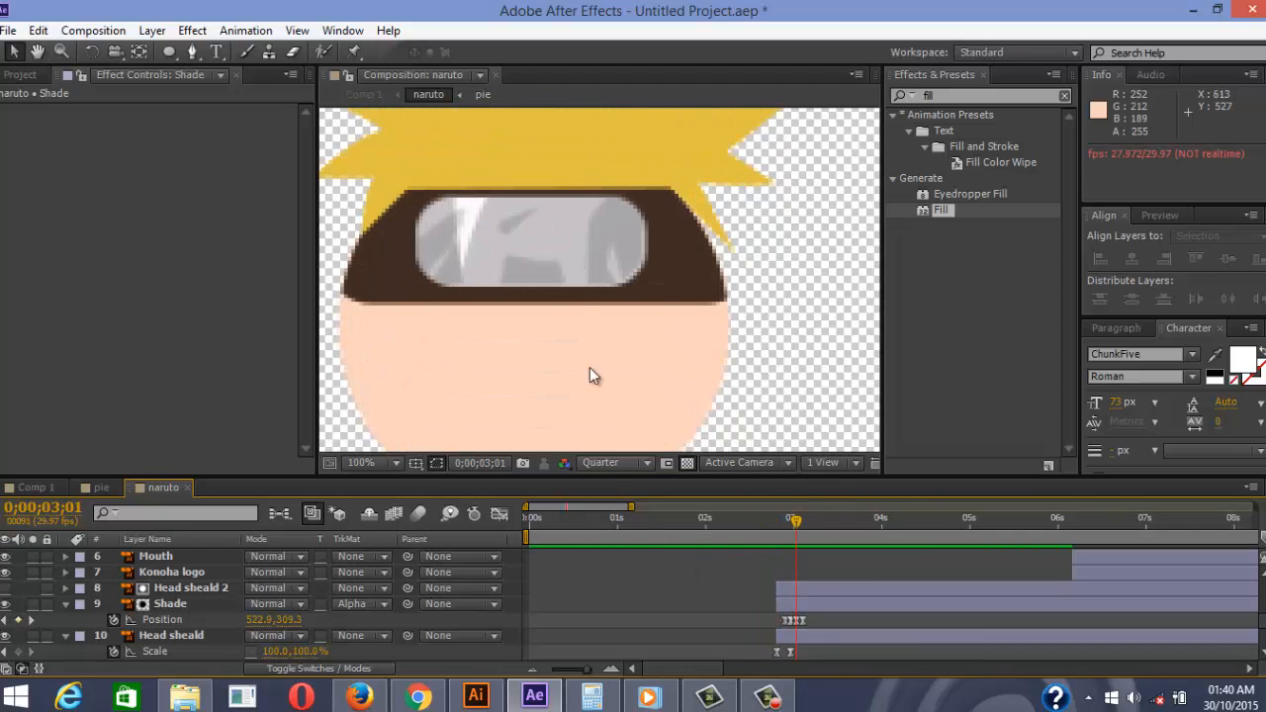
Apply Easy Ease to the hair Path keyframe
{"action": "scroll", "coordinate": [582, 302], "scroll_direction": "down", "scroll_amount": 4}
{"action": "scroll", "coordinate": [712, 606], "scroll_direction": "down", "scroll_amount": 3}
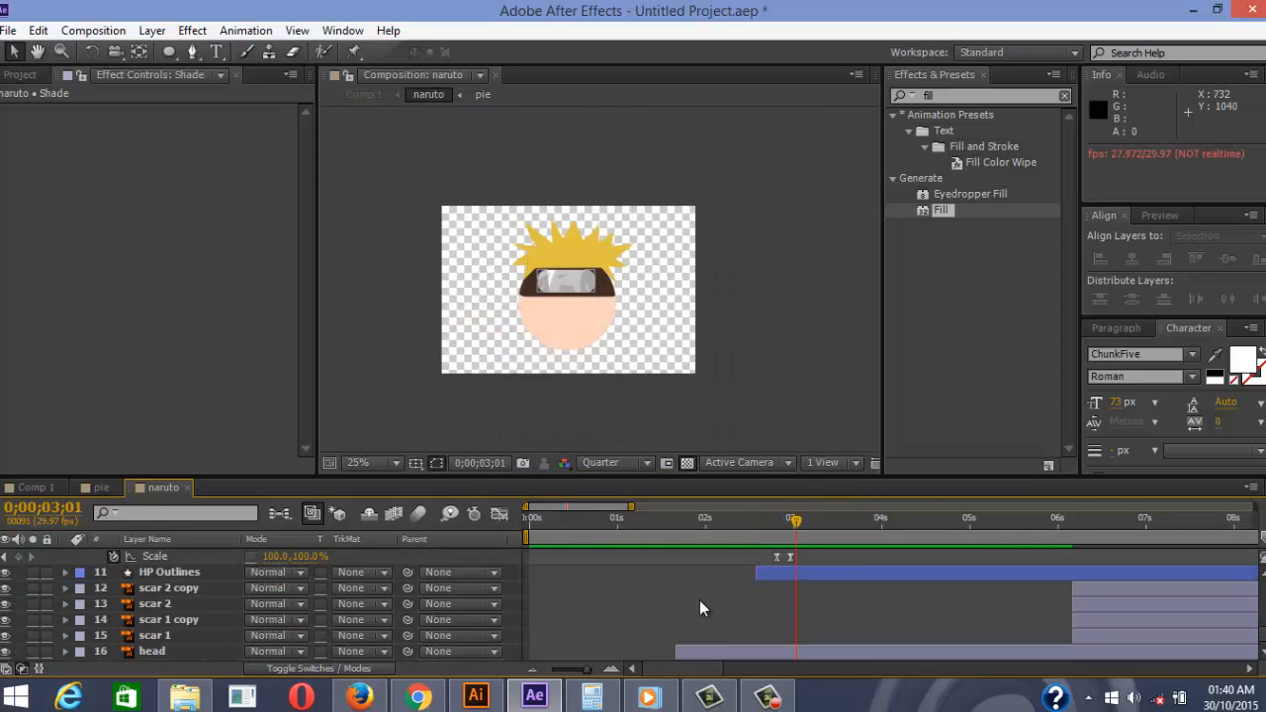
{"action": "scroll", "coordinate": [238, 593], "scroll_direction": "up", "scroll_amount": 3}
{"action": "scroll", "coordinate": [172, 608], "scroll_direction": "down", "scroll_amount": 1}
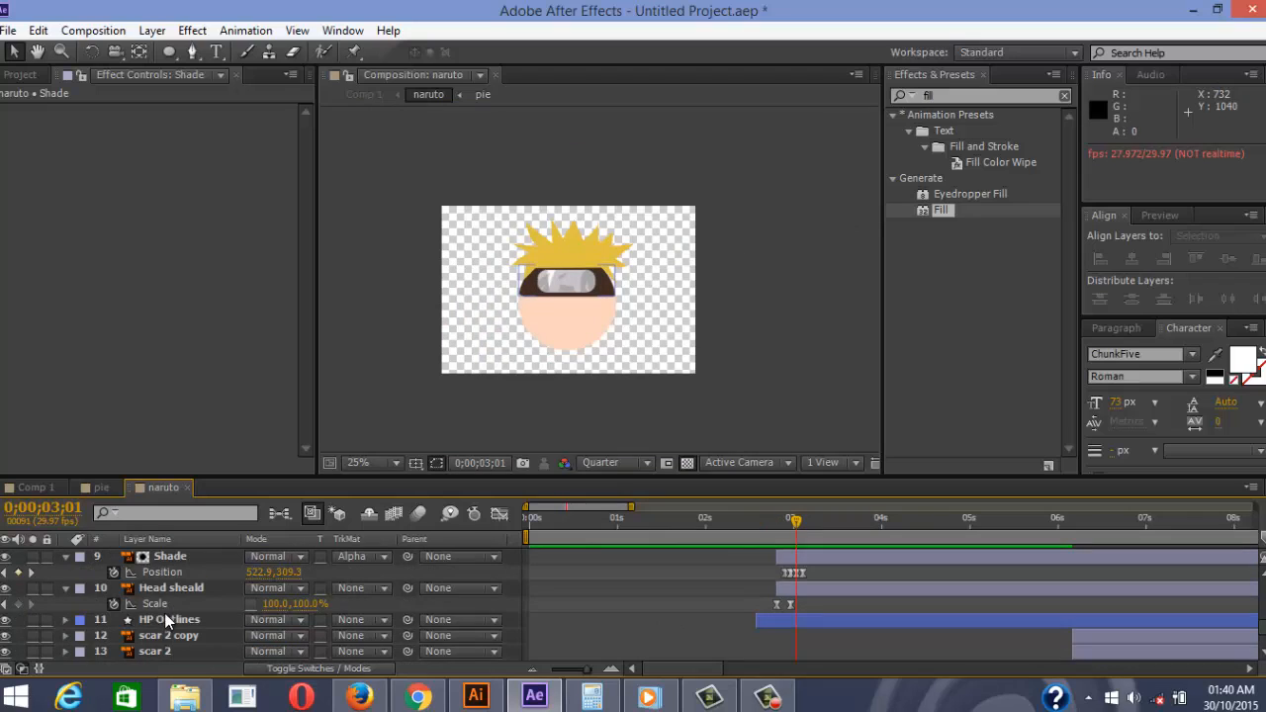
{"action": "scroll", "coordinate": [591, 617], "scroll_direction": "down", "scroll_amount": 3}
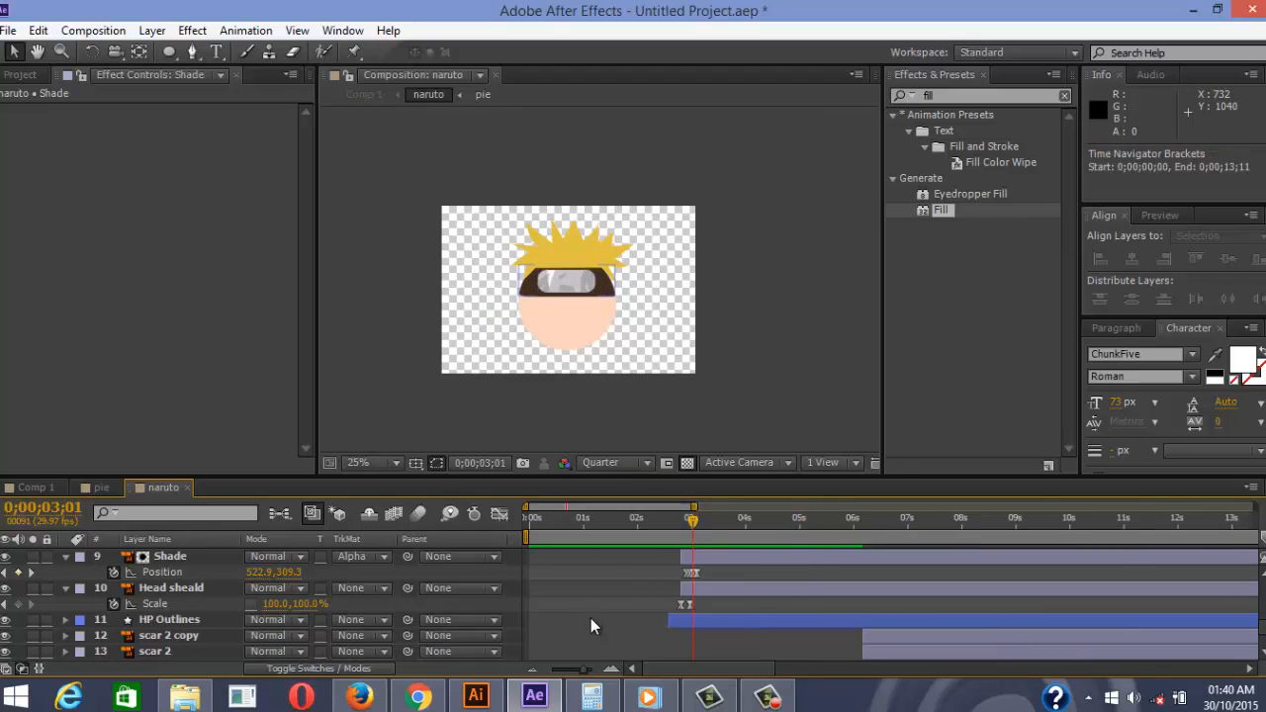
{"action": "scroll", "coordinate": [594, 598], "scroll_direction": "up", "scroll_amount": 5}
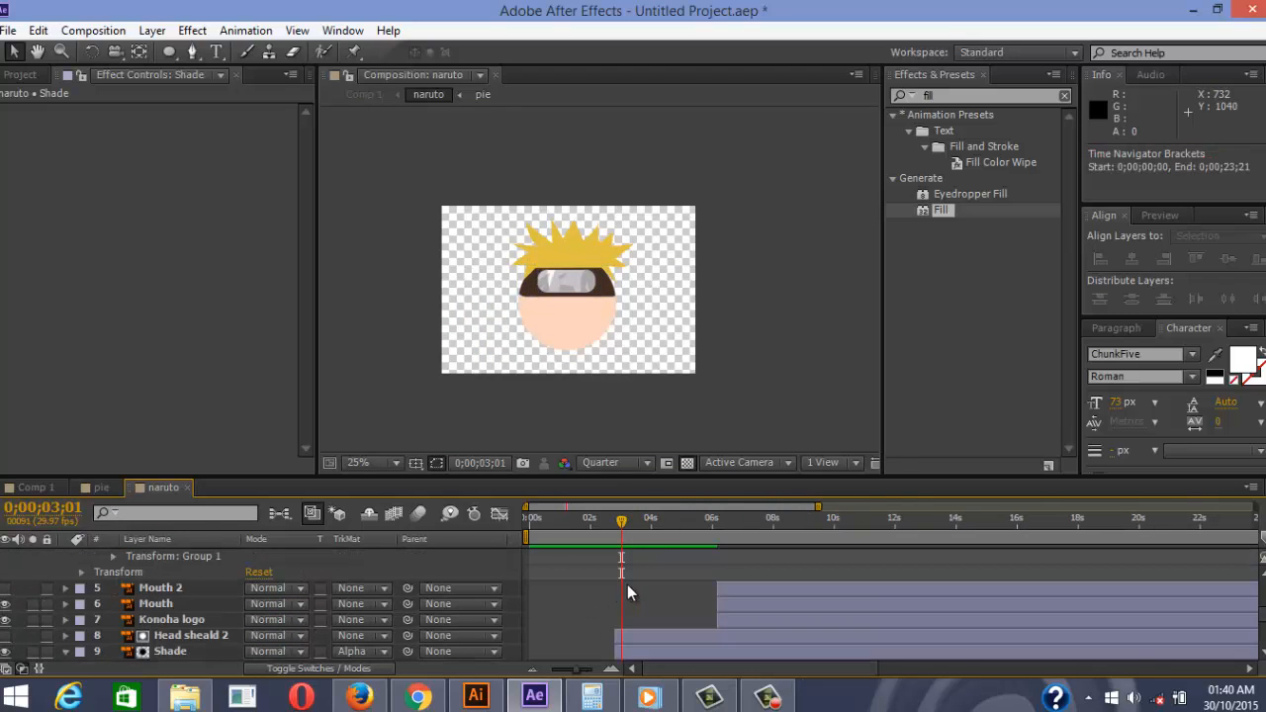
{"action": "scroll", "coordinate": [643, 569], "scroll_direction": "down", "scroll_amount": 1}
{"action": "scroll", "coordinate": [642, 568], "scroll_direction": "up", "scroll_amount": 1}
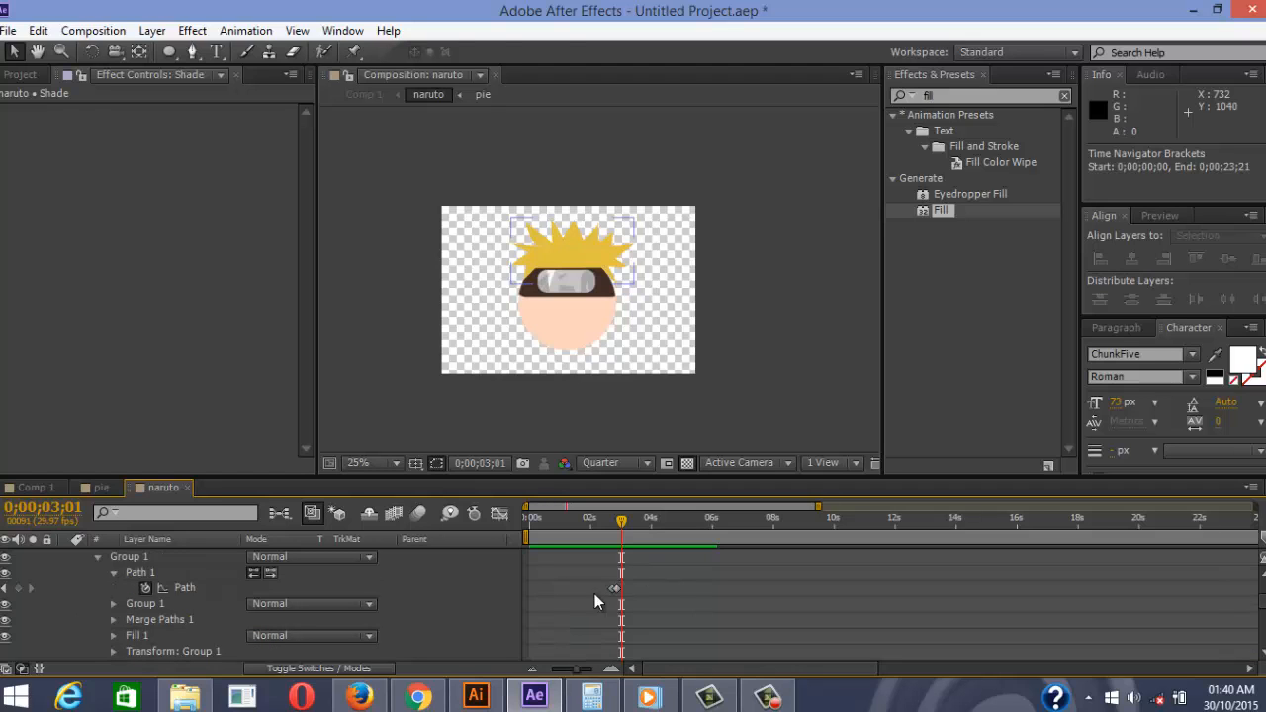
{"action": "left_click", "coordinate": [615, 589]}
{"action": "right_click", "coordinate": [616, 591]}
{"action": "mouse_move", "coordinate": [803, 579]}
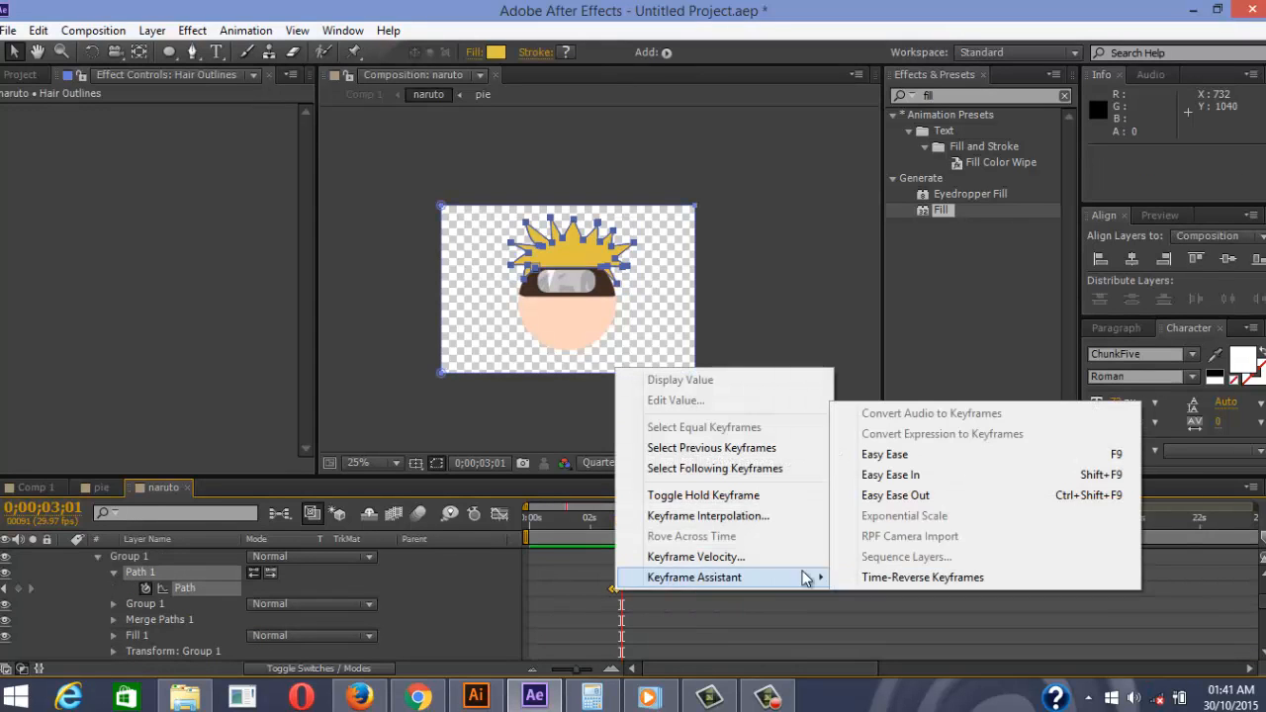
{"action": "left_click", "coordinate": [891, 454]}
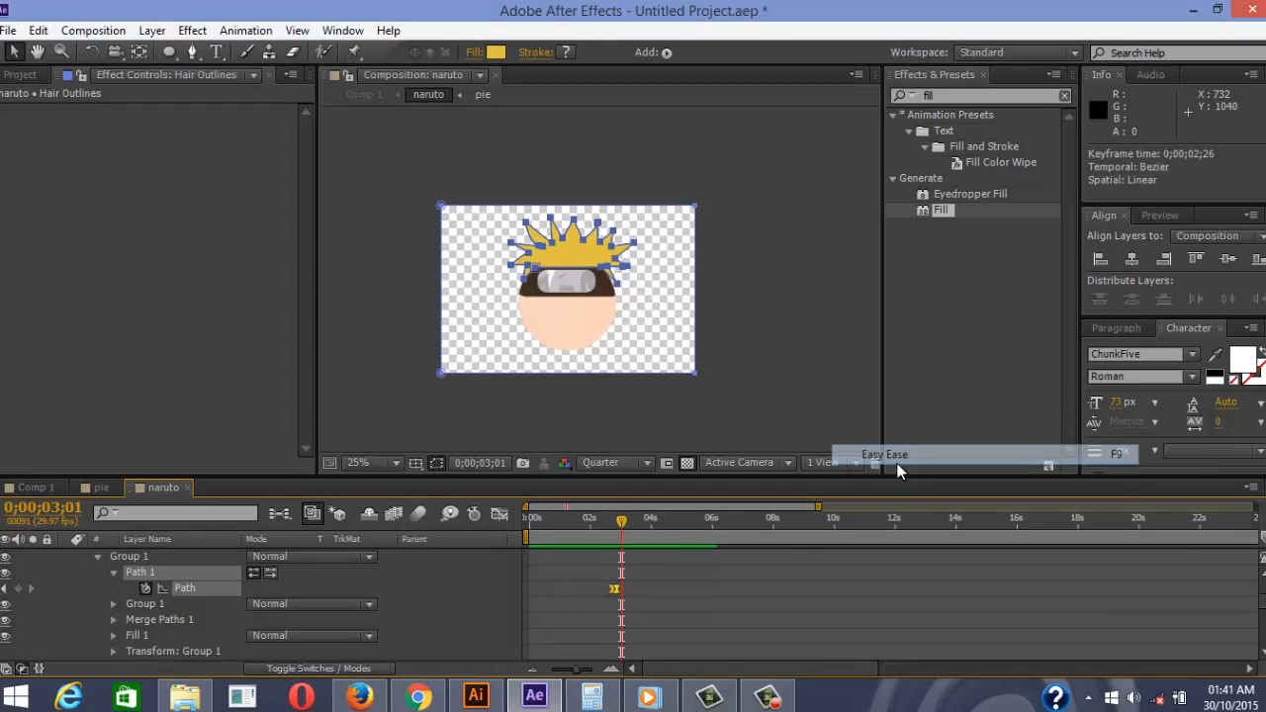
Preview the animation from around 1;13
{"action": "left_click_drag", "start_coordinate": [619, 527], "coordinate": [571, 522]}
{"action": "key", "text": "space"}
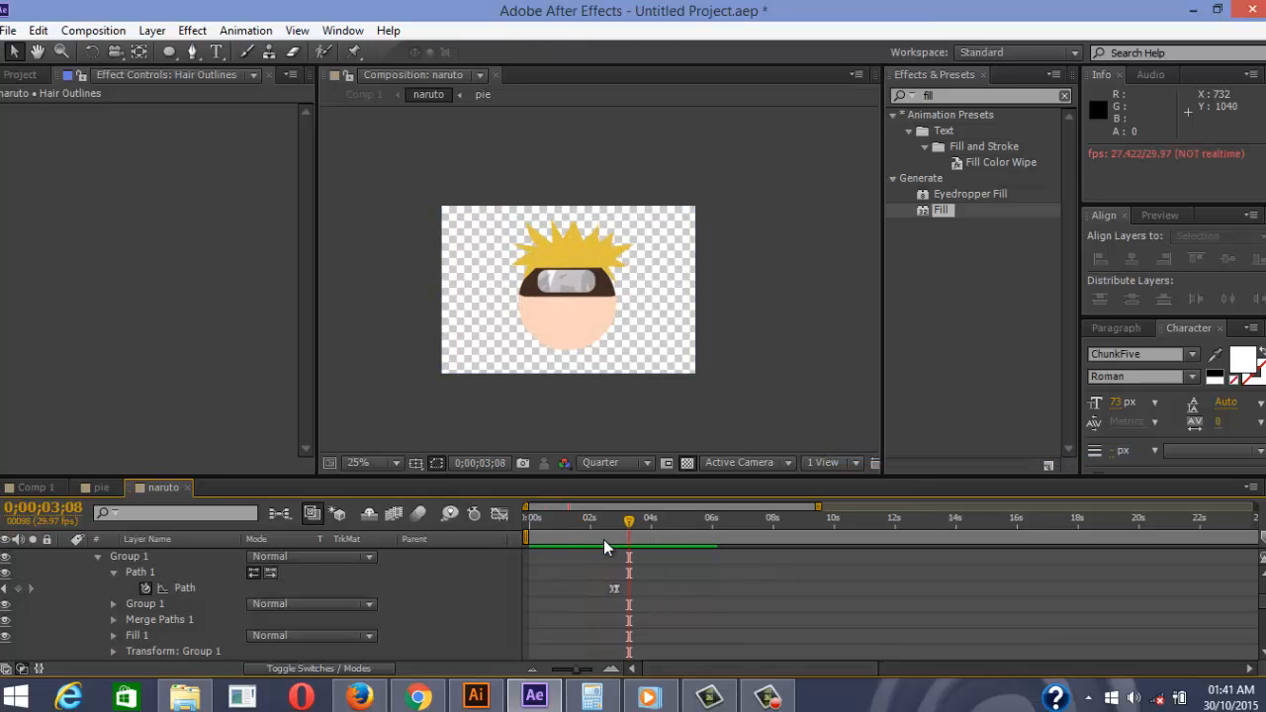
{"action": "scroll", "coordinate": [198, 596], "scroll_direction": "up", "scroll_amount": 3}
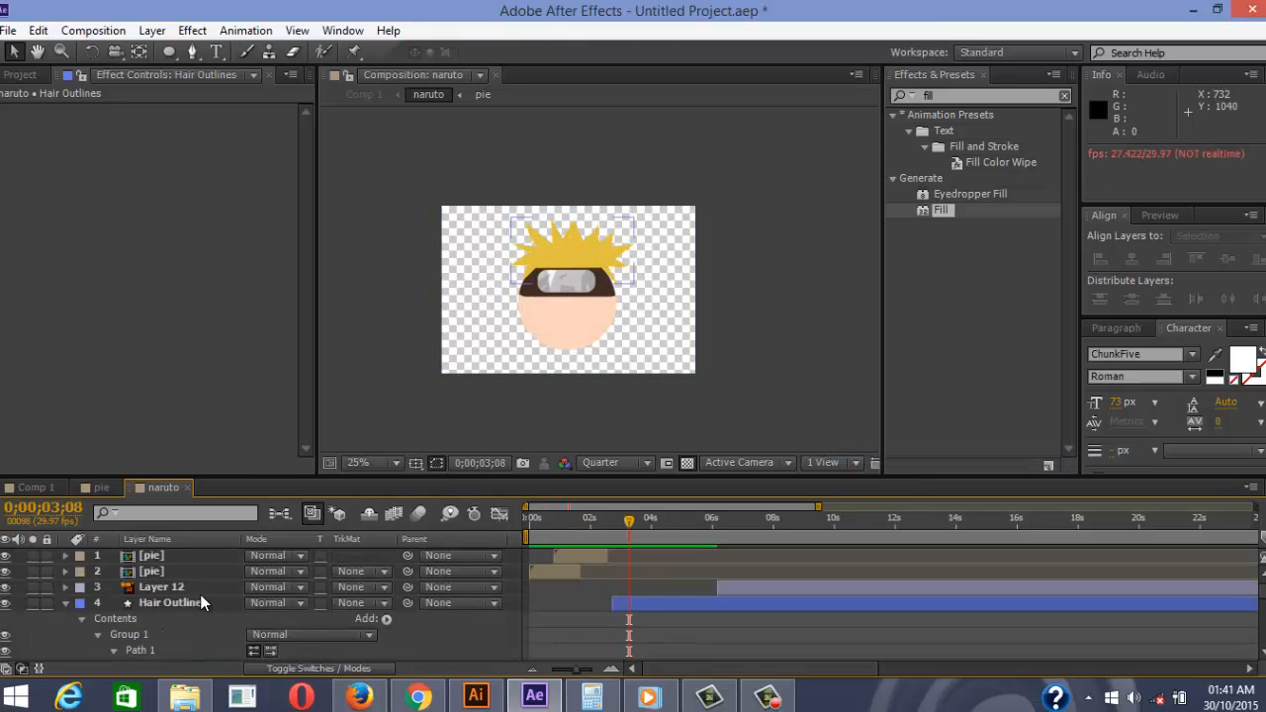
Collapse the Hair Outlines, Shade and Head sheald layers and select the scar 1 layer
{"action": "left_click", "coordinate": [66, 606]}
{"action": "scroll", "coordinate": [297, 609], "scroll_direction": "down", "scroll_amount": 4}
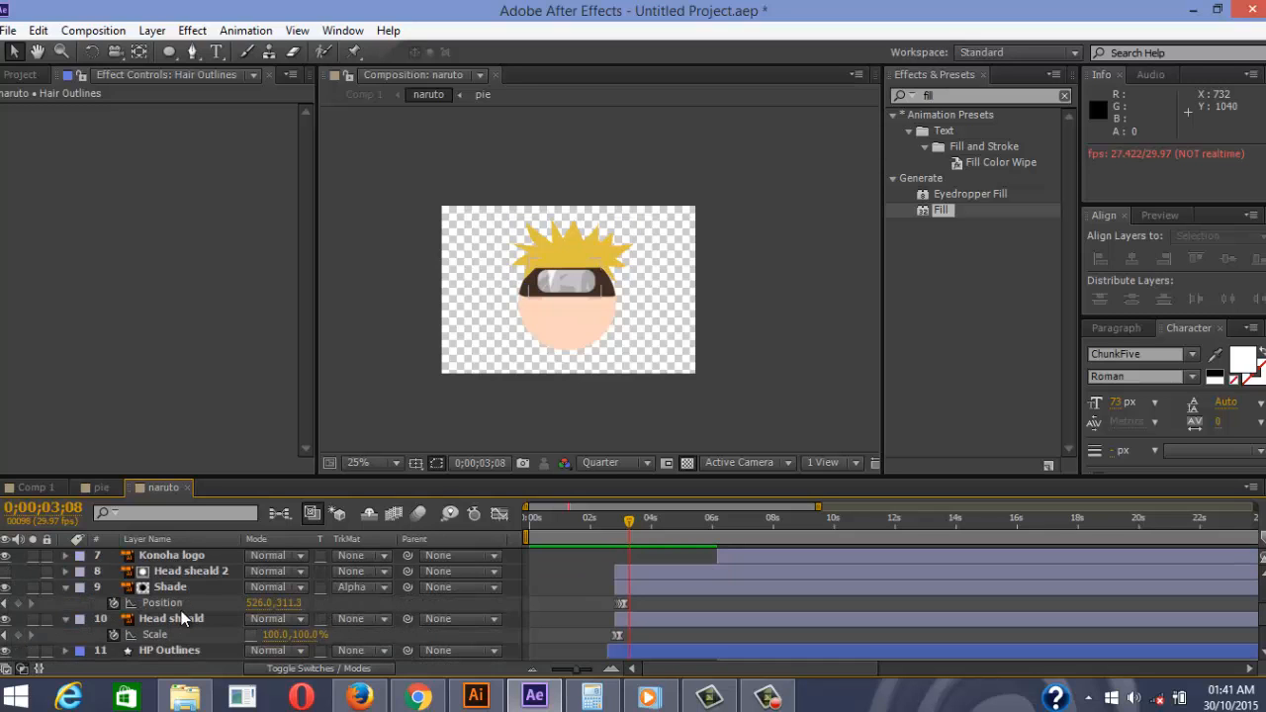
{"action": "scroll", "coordinate": [181, 610], "scroll_direction": "down", "scroll_amount": 1}
{"action": "scroll", "coordinate": [107, 595], "scroll_direction": "up", "scroll_amount": 1}
{"action": "left_click", "coordinate": [65, 588]}
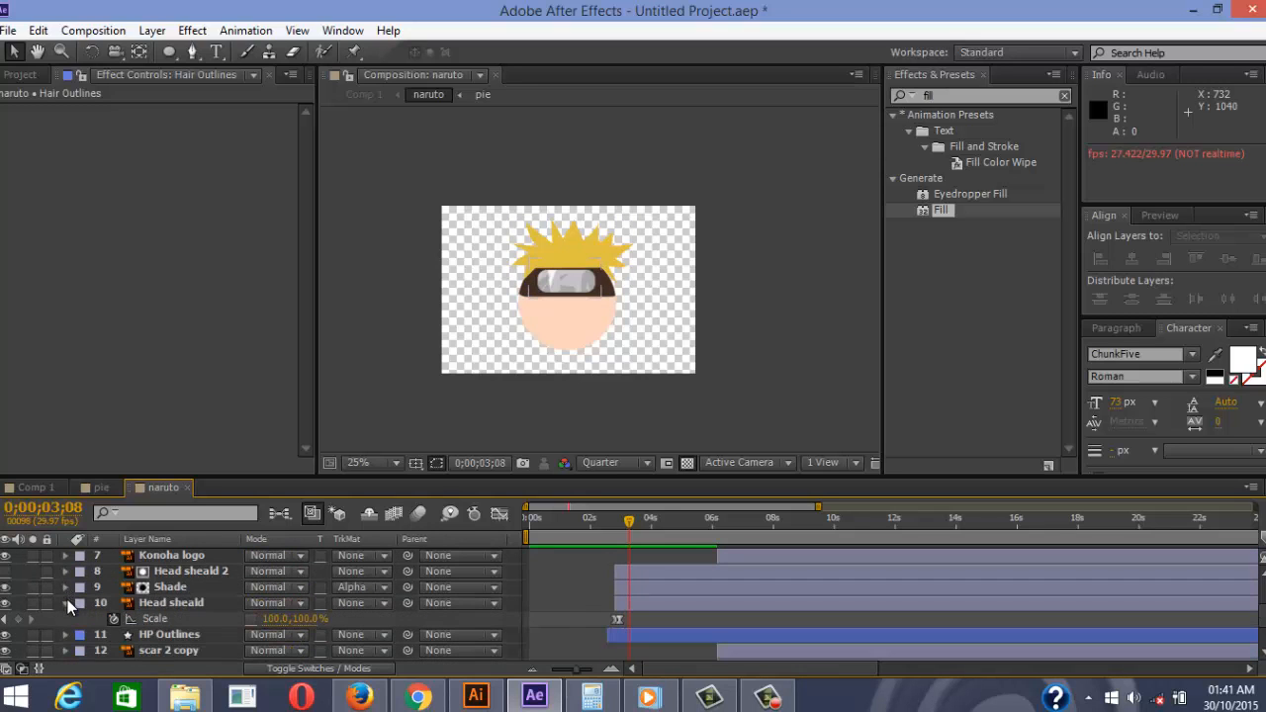
{"action": "left_click", "coordinate": [65, 603]}
{"action": "scroll", "coordinate": [151, 642], "scroll_direction": "down", "scroll_amount": 1}
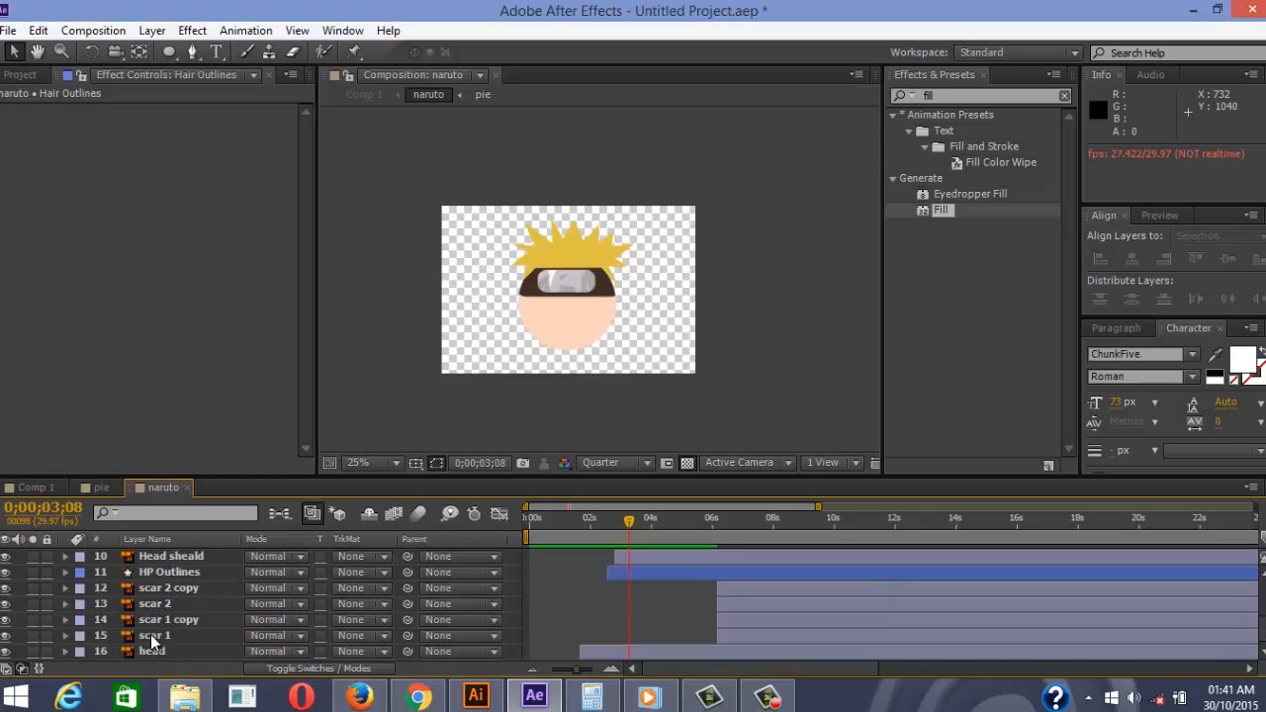
{"action": "left_click", "coordinate": [157, 639]}
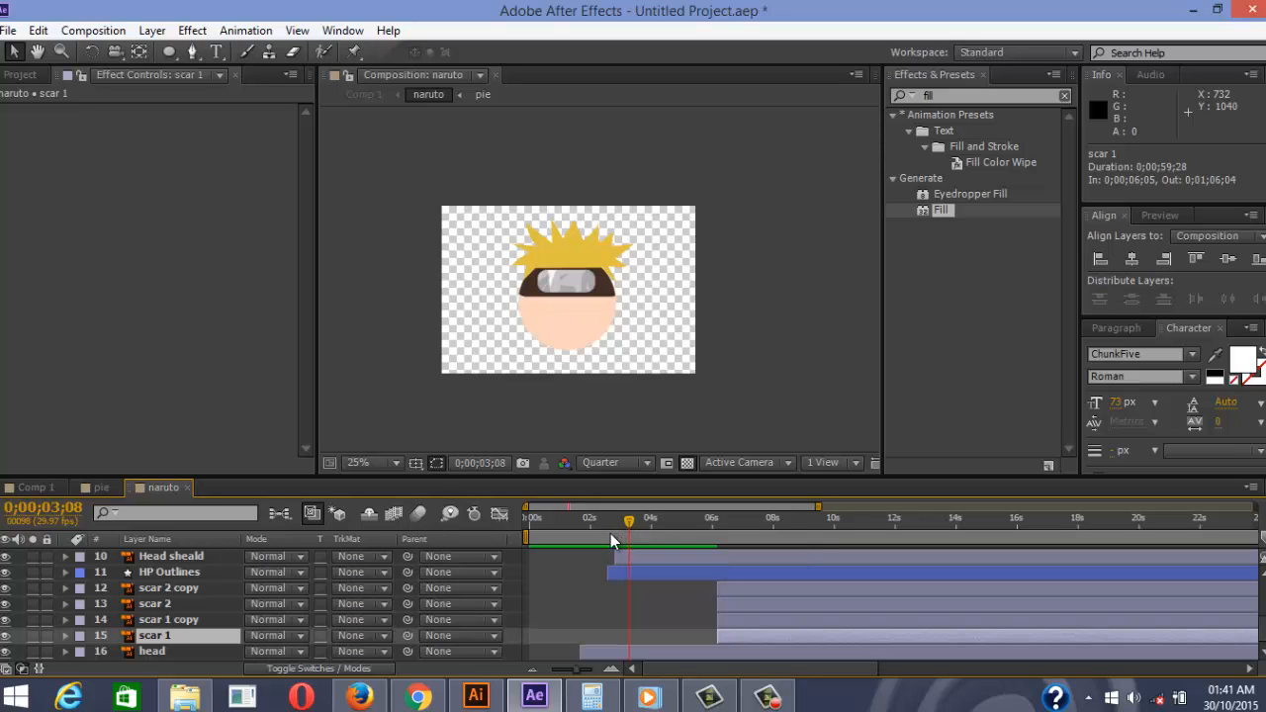
{"action": "left_click", "coordinate": [649, 698]}
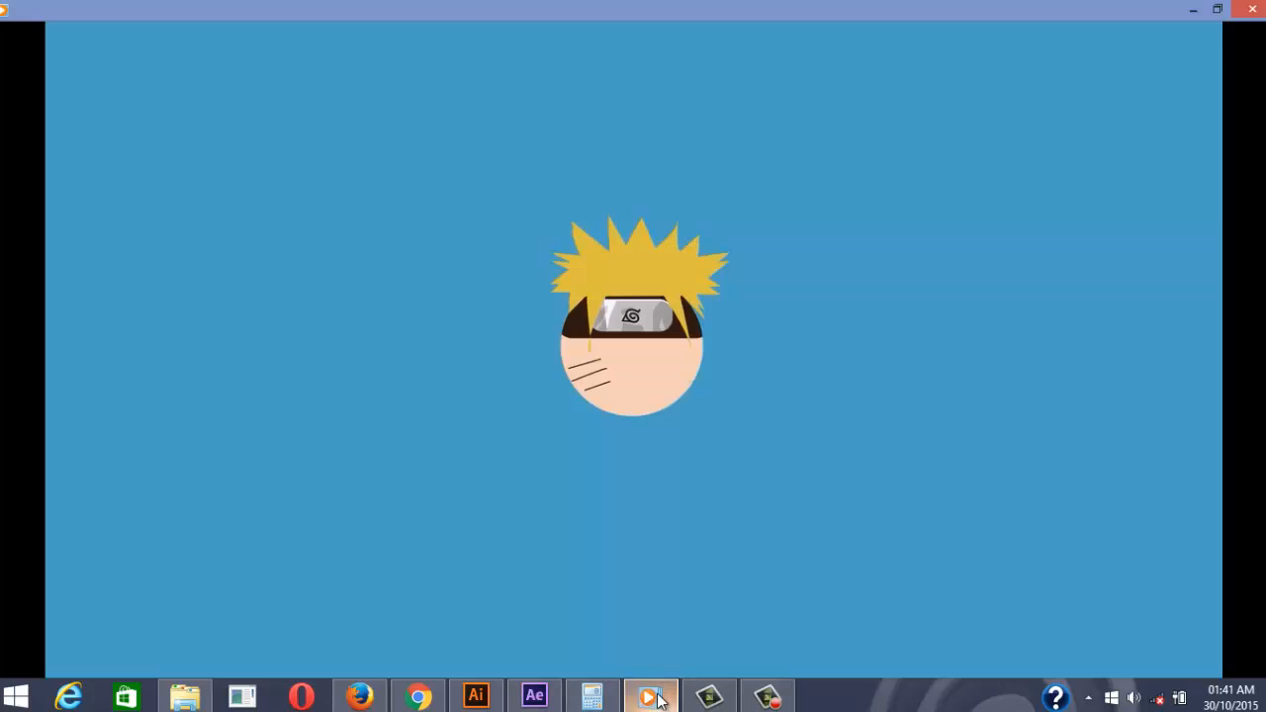
{"action": "left_click", "coordinate": [635, 654]}
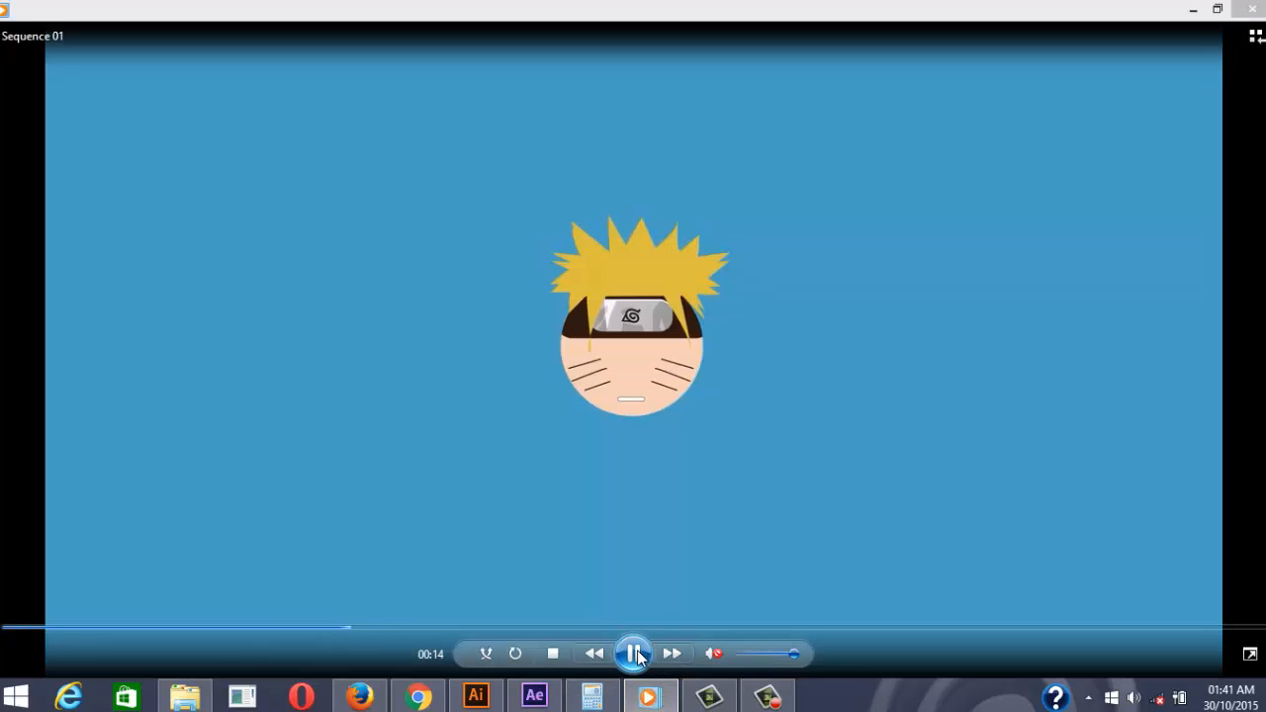
{"action": "left_click", "coordinate": [635, 654]}
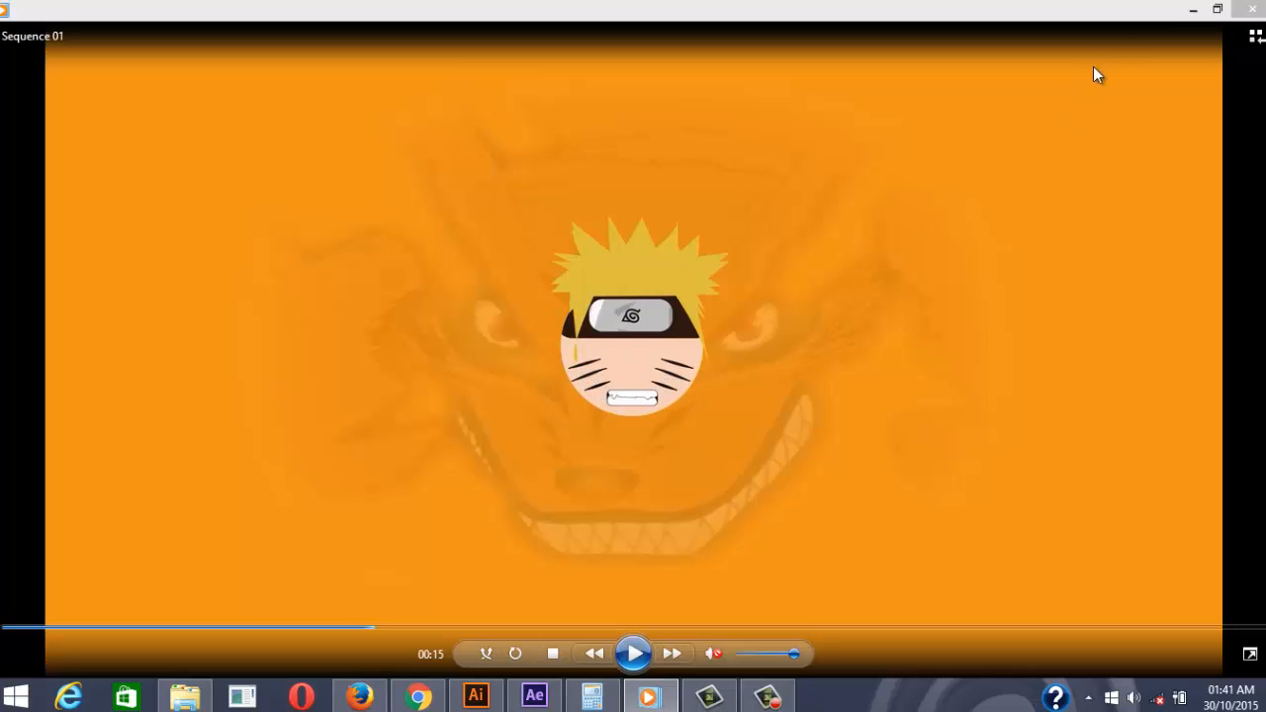
{"action": "left_click", "coordinate": [1194, 10]}
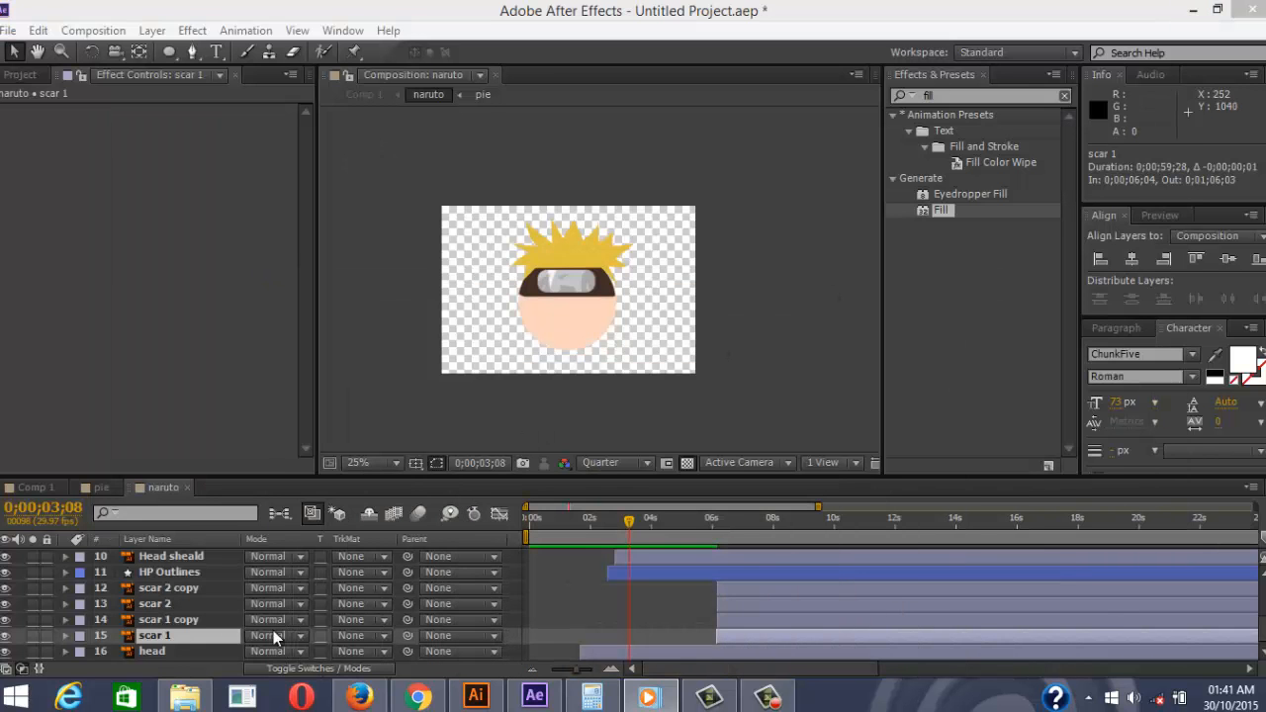
Hide scar 1 copy at about 7 seconds and toggle scar 1 to see which whiskers it holds
{"action": "left_click", "coordinate": [168, 619]}
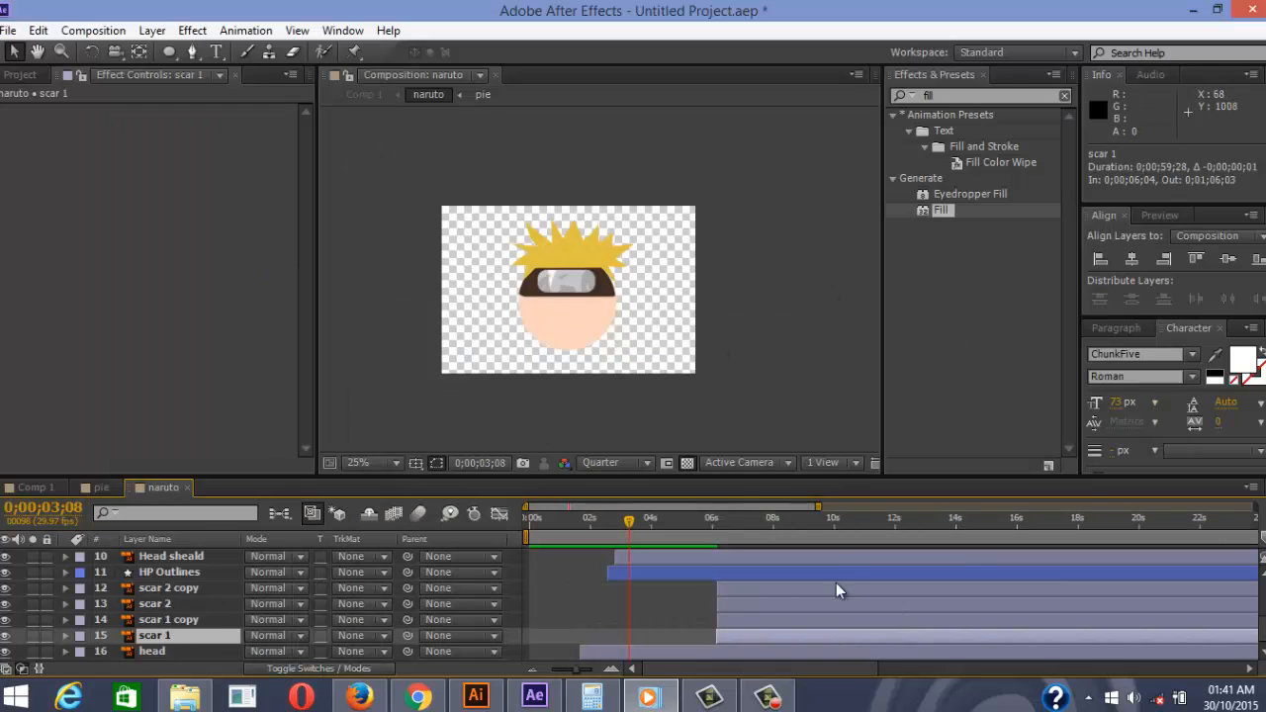
{"action": "left_click_drag", "start_coordinate": [729, 525], "coordinate": [768, 526]}
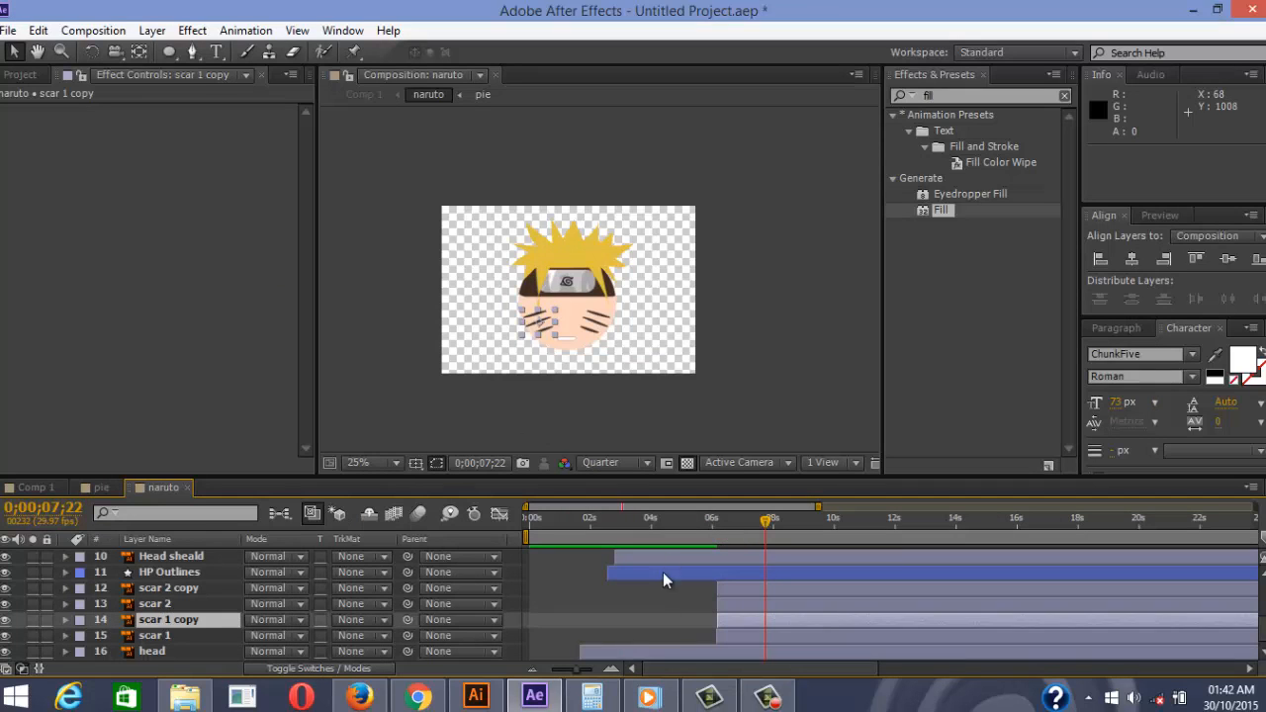
{"action": "left_click", "coordinate": [631, 641]}
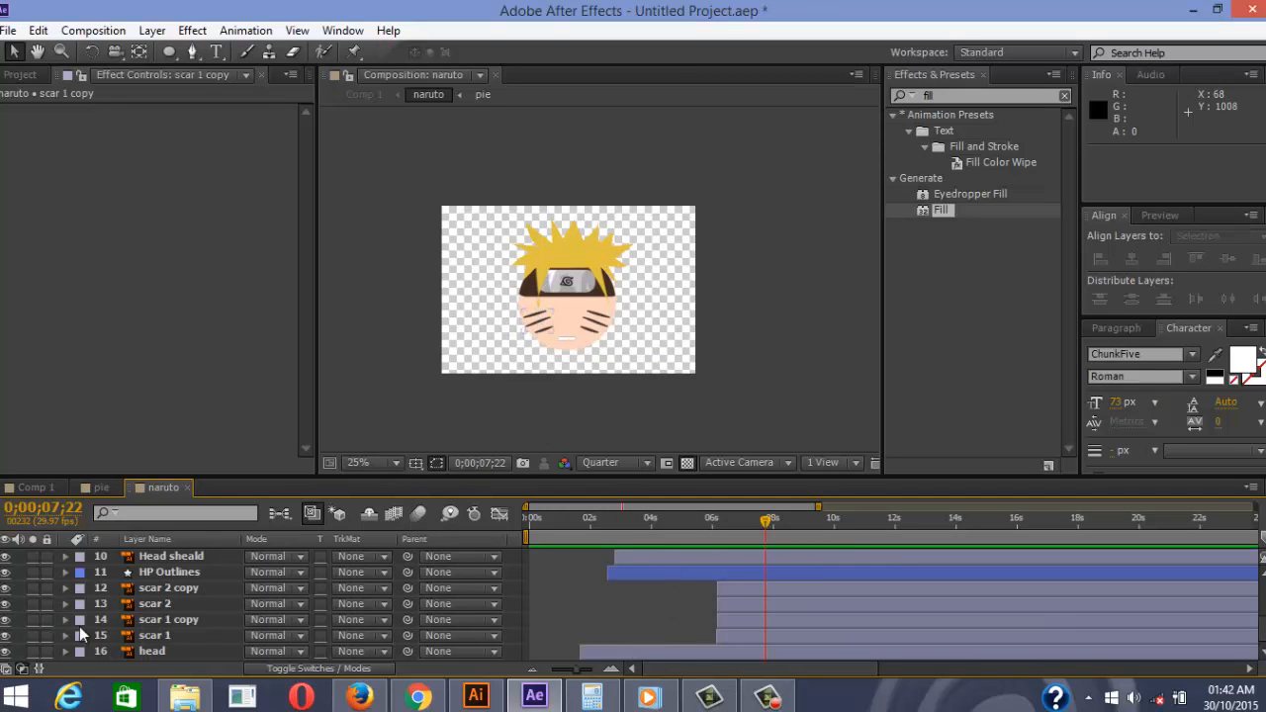
{"action": "left_click", "coordinate": [5, 620]}
{"action": "left_click", "coordinate": [5, 636]}
{"action": "left_click", "coordinate": [5, 636]}
{"action": "left_click", "coordinate": [5, 636]}
{"action": "left_click", "coordinate": [5, 636]}
{"action": "left_click", "coordinate": [5, 636]}
{"action": "left_click", "coordinate": [5, 636]}
{"action": "left_click", "coordinate": [5, 636]}
Identify the right-cheek scar layer by toggling its visibility, preview, then show scar 2 copy again
{"action": "left_click", "coordinate": [4, 607]}
{"action": "left_click", "coordinate": [4, 607]}
{"action": "left_click", "coordinate": [3, 607]}
{"action": "left_click", "coordinate": [4, 607]}
{"action": "left_click", "coordinate": [4, 607]}
{"action": "left_click", "coordinate": [4, 607]}
{"action": "left_click", "coordinate": [4, 609]}
{"action": "key", "text": "space"}
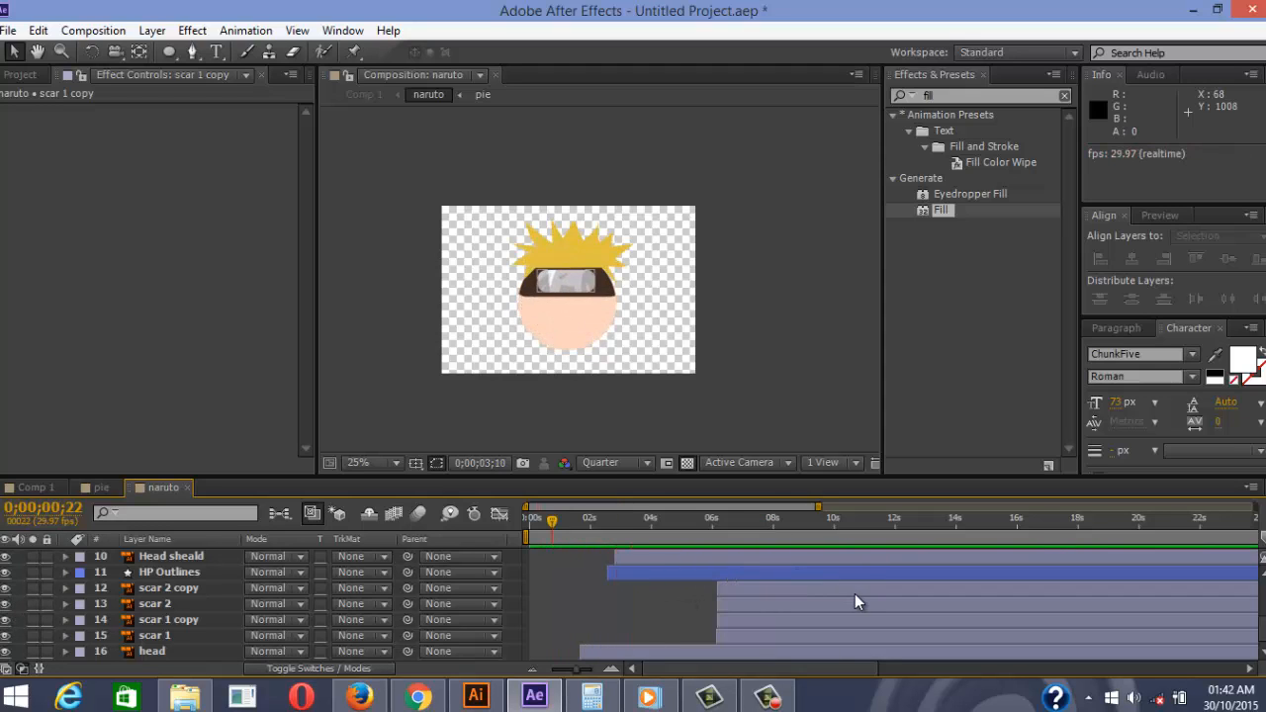
{"action": "left_click", "coordinate": [766, 535]}
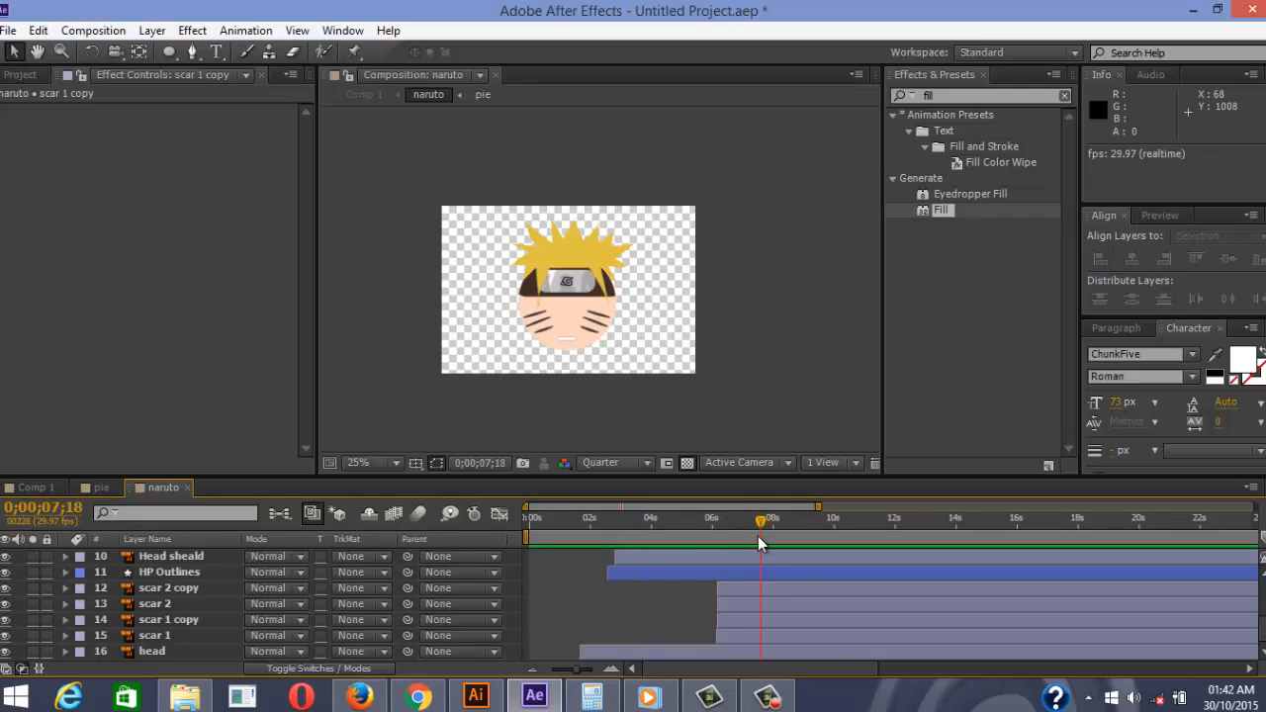
{"action": "left_click", "coordinate": [5, 612]}
{"action": "left_click", "coordinate": [5, 590]}
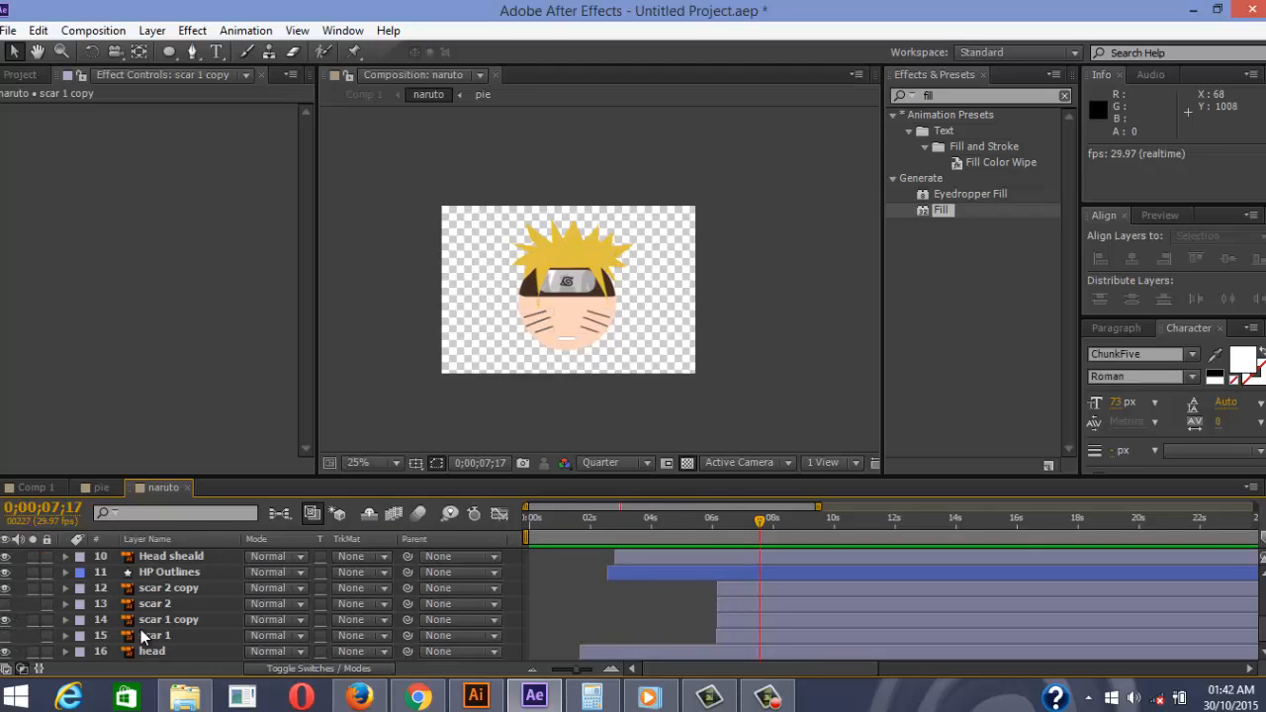
Drag the scar 2 copy and scar 1 copy layer bars to start earlier
{"action": "left_click", "coordinate": [173, 621]}
{"action": "left_click", "coordinate": [150, 590], "text": "shift"}
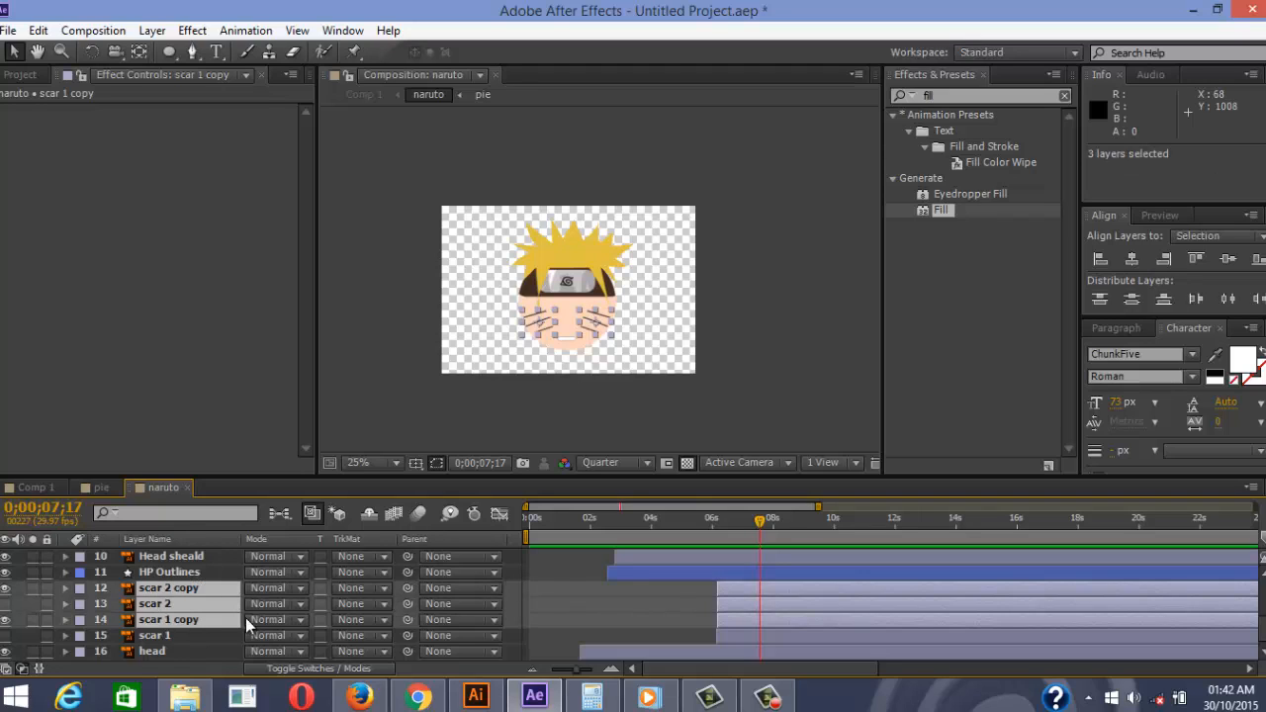
{"action": "left_click", "coordinate": [204, 604], "text": "ctrl"}
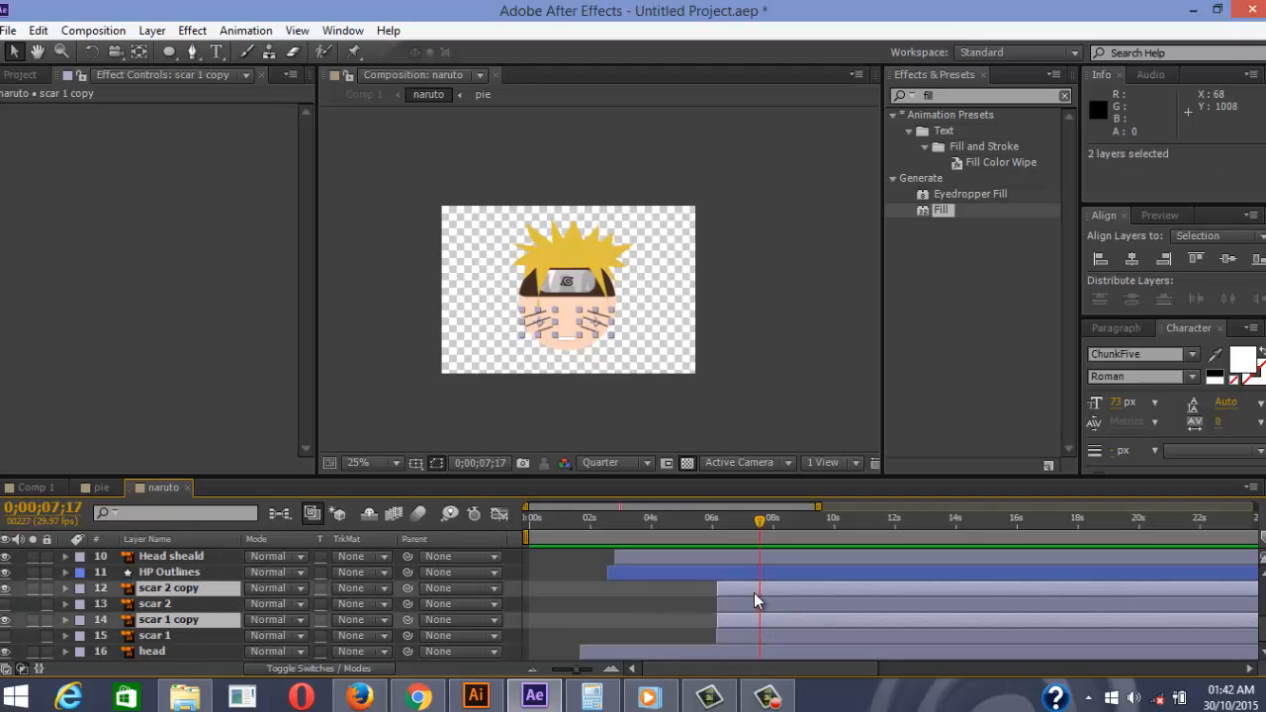
{"action": "left_click_drag", "start_coordinate": [754, 594], "coordinate": [707, 603]}
{"action": "left_click_drag", "start_coordinate": [774, 532], "coordinate": [615, 533]}
{"action": "left_click", "coordinate": [546, 621]}
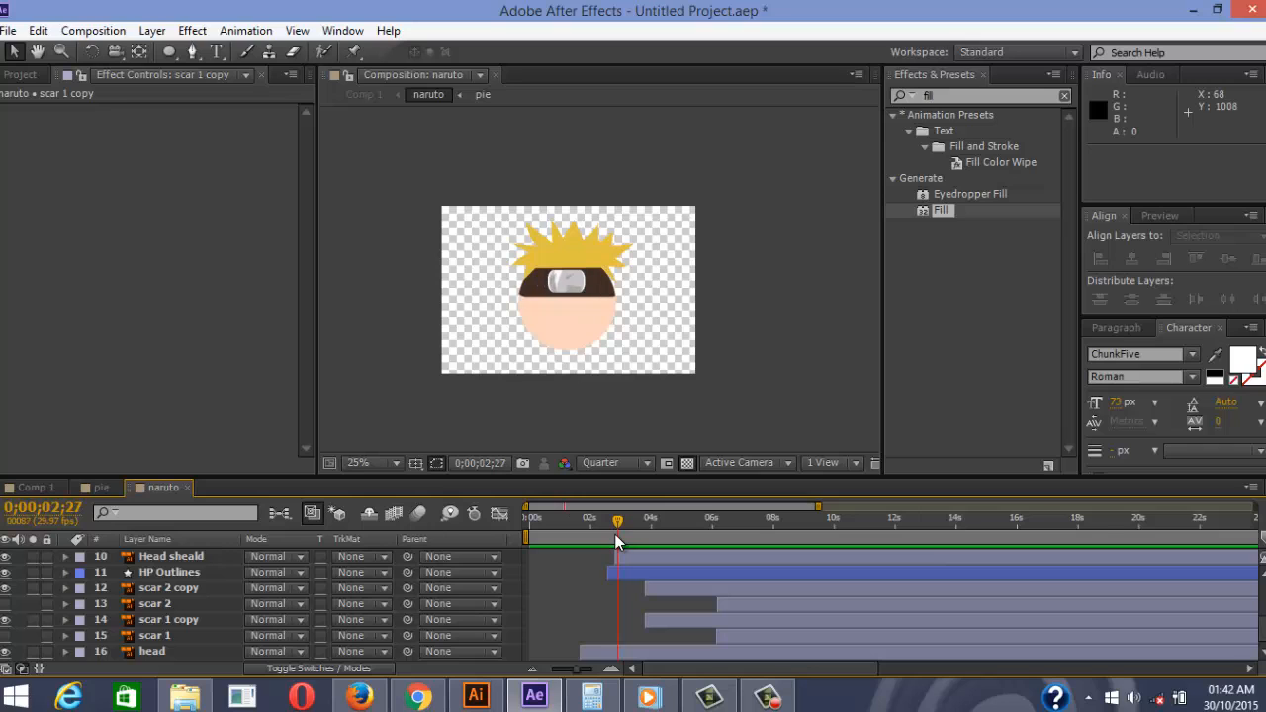
Reselect scar 2 copy and scar 1 copy and shift them slightly earlier still
{"action": "left_click", "coordinate": [664, 624]}
{"action": "left_click", "coordinate": [672, 590], "text": "shift"}
{"action": "double_click", "coordinate": [671, 589]}
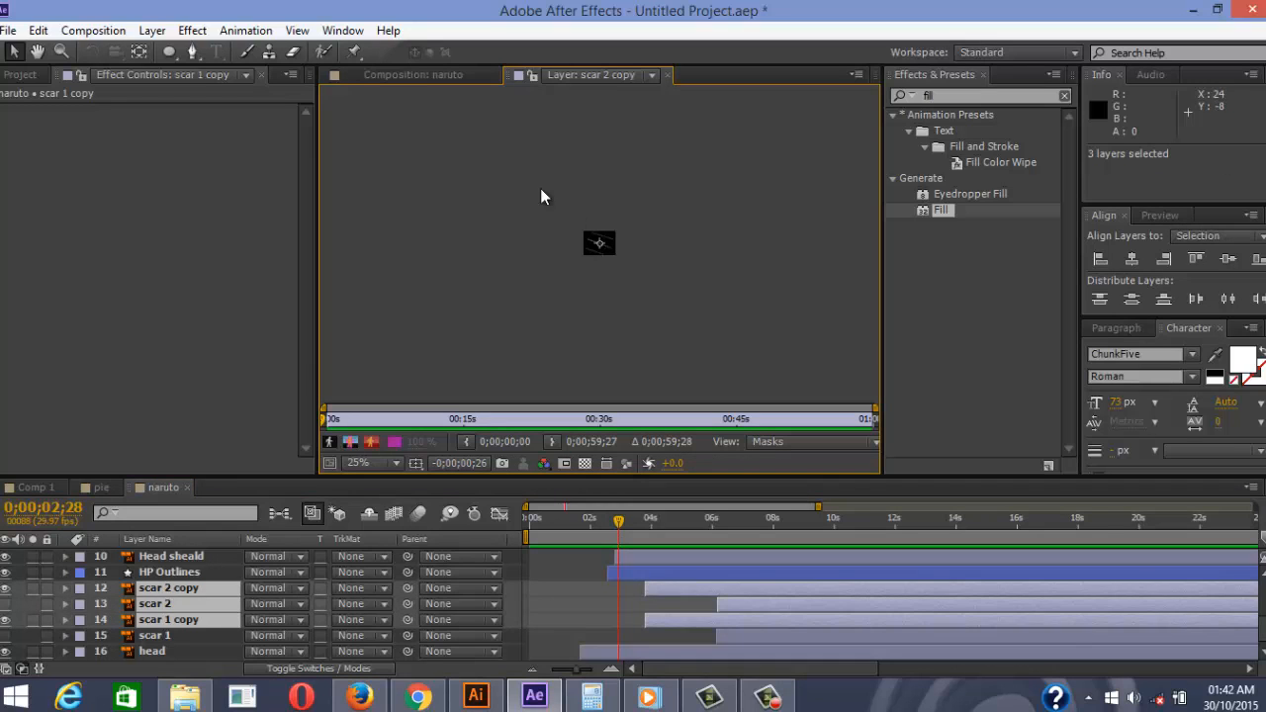
{"action": "left_click", "coordinate": [420, 78]}
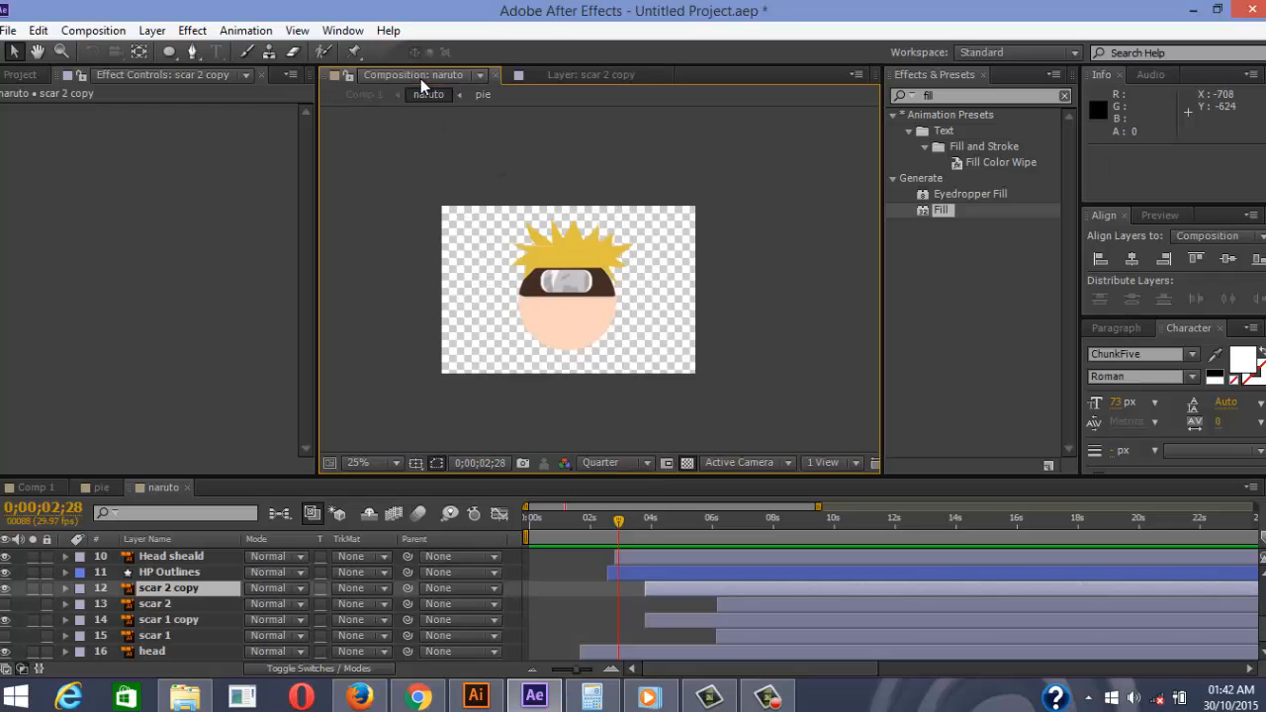
{"action": "left_click", "coordinate": [660, 623]}
{"action": "left_click", "coordinate": [650, 590], "text": "shift"}
{"action": "left_click", "coordinate": [591, 75]}
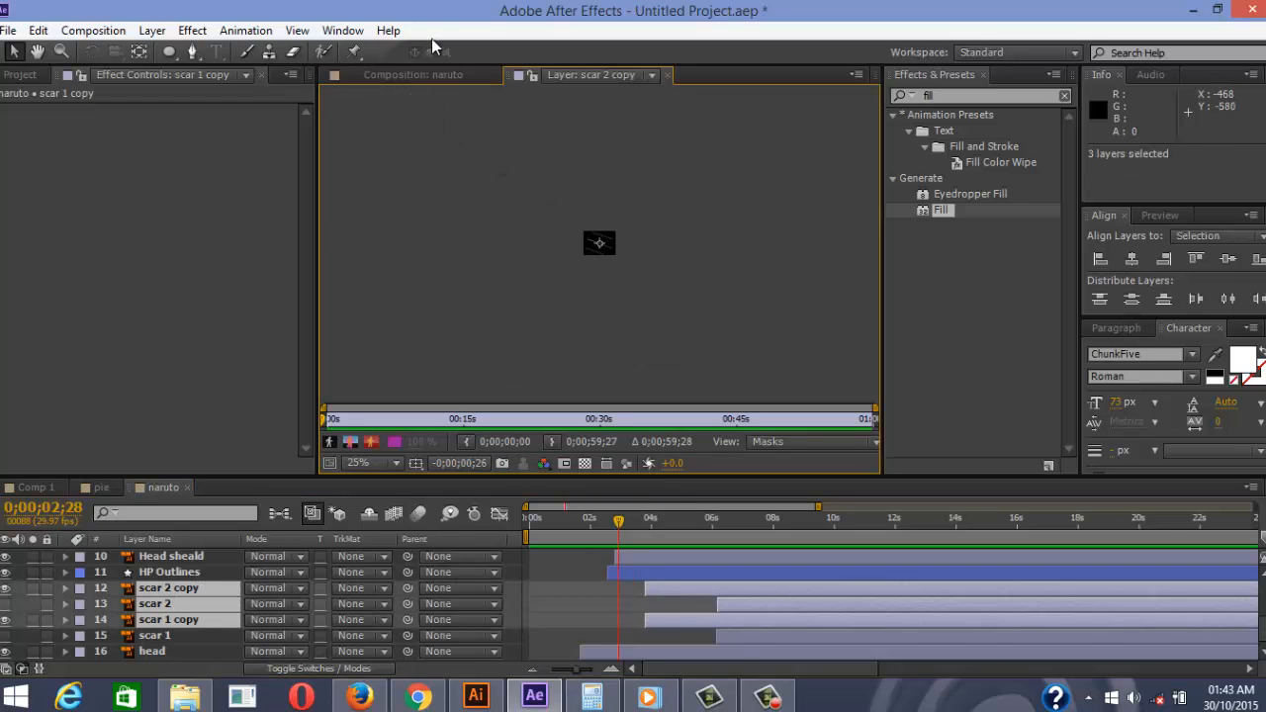
{"action": "left_click", "coordinate": [420, 76]}
{"action": "left_click_drag", "start_coordinate": [662, 591], "coordinate": [636, 590]}
Preview the scar reveal starting from 0;00;02;12
{"action": "left_click", "coordinate": [639, 572]}
{"action": "left_click", "coordinate": [608, 518]}
{"action": "left_click_drag", "start_coordinate": [597, 535], "coordinate": [602, 537]}
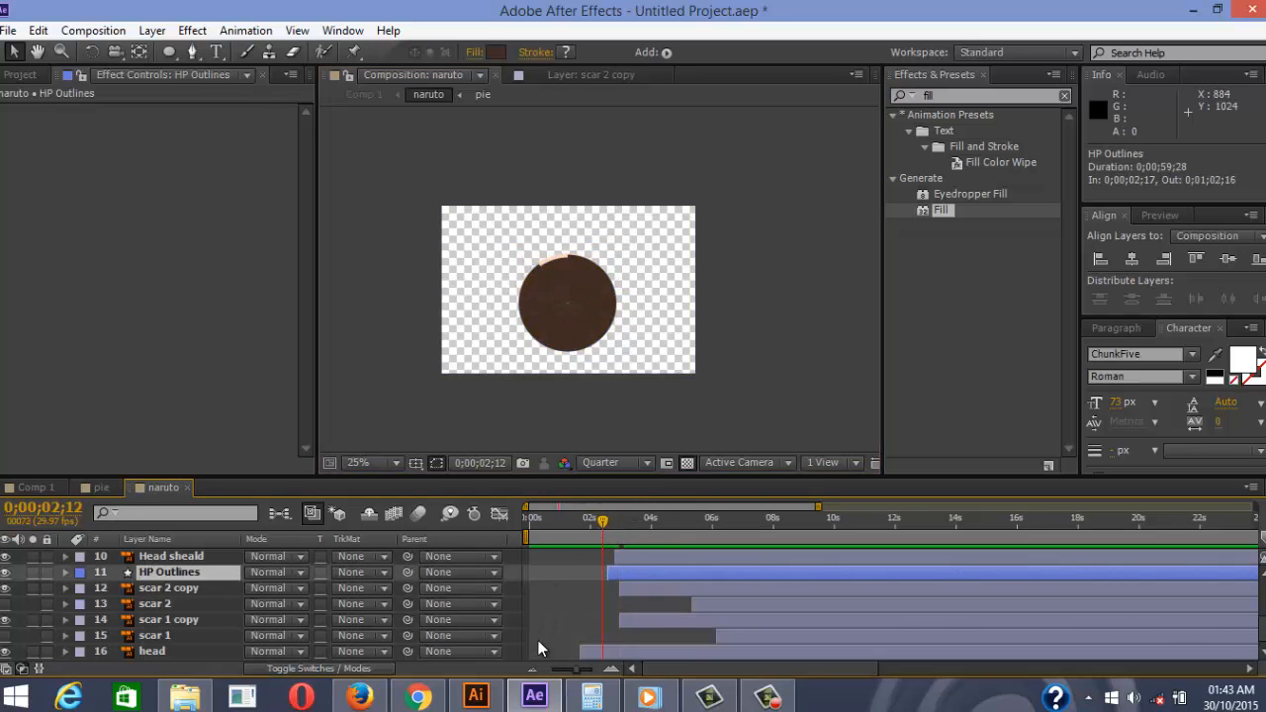
{"action": "left_click", "coordinate": [538, 640]}
{"action": "key", "text": "space"}
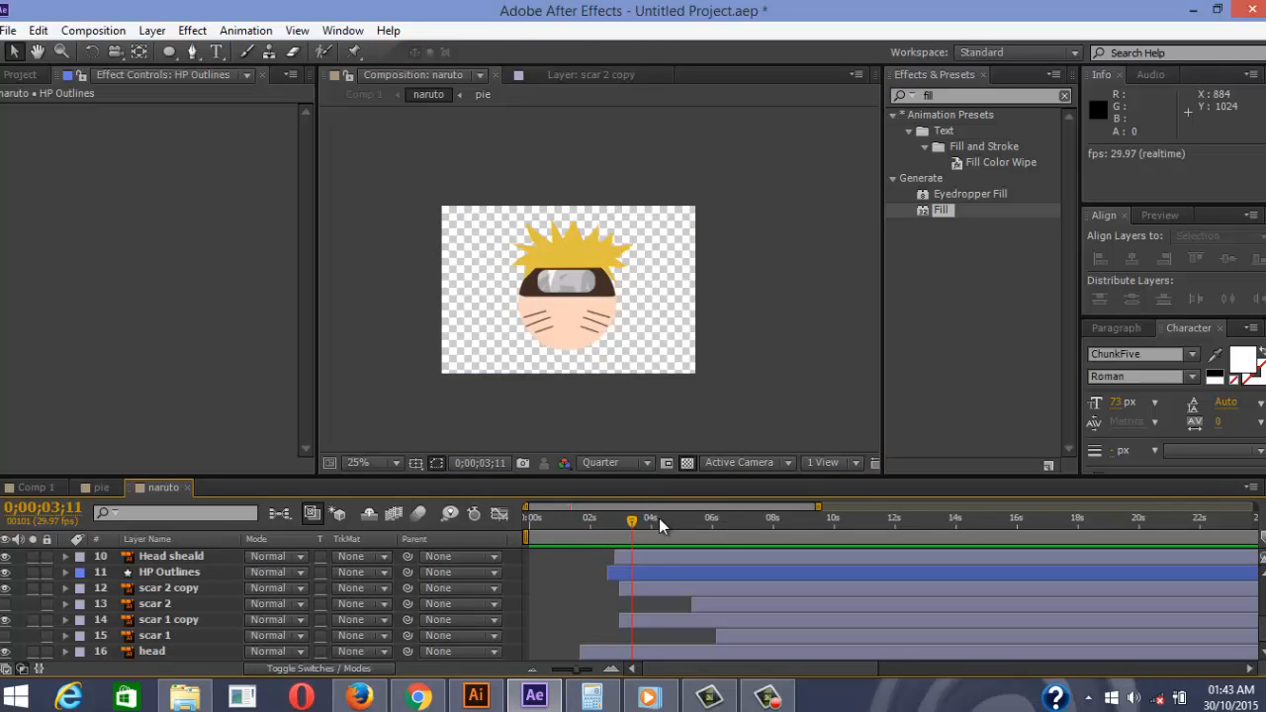
{"action": "left_click", "coordinate": [609, 523]}
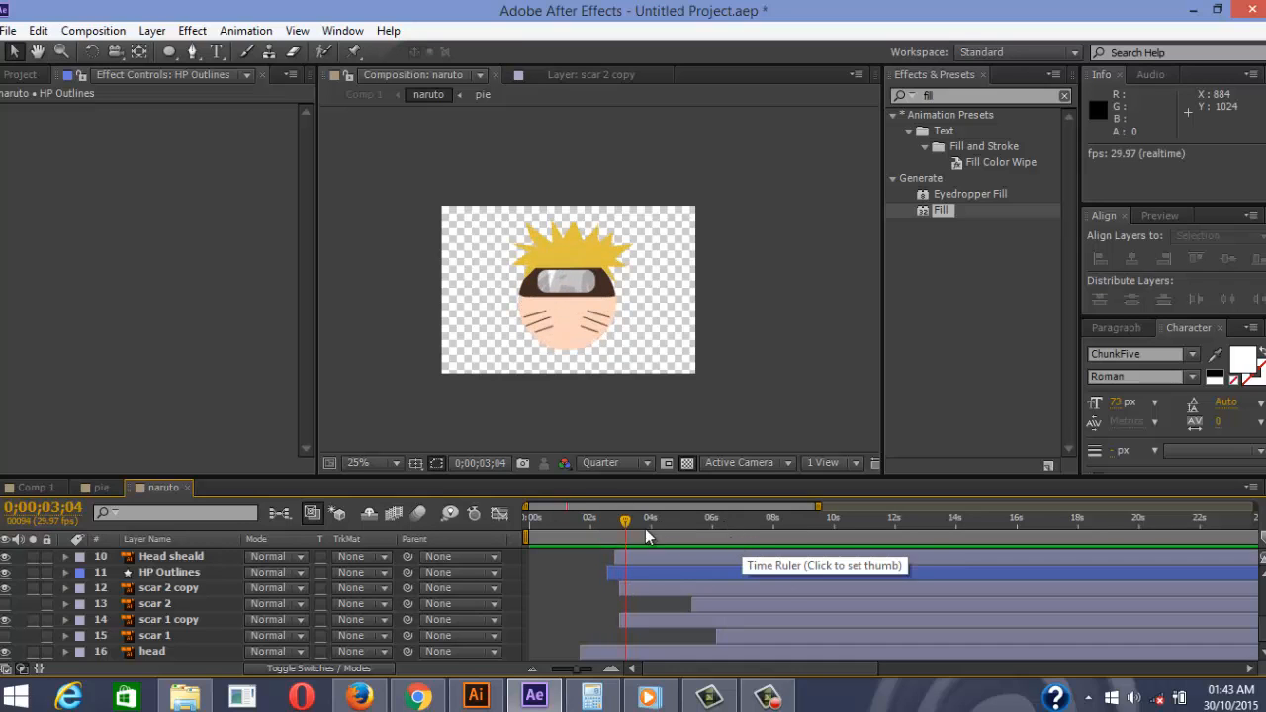
{"action": "left_click", "coordinate": [603, 523]}
{"action": "key", "text": "space"}
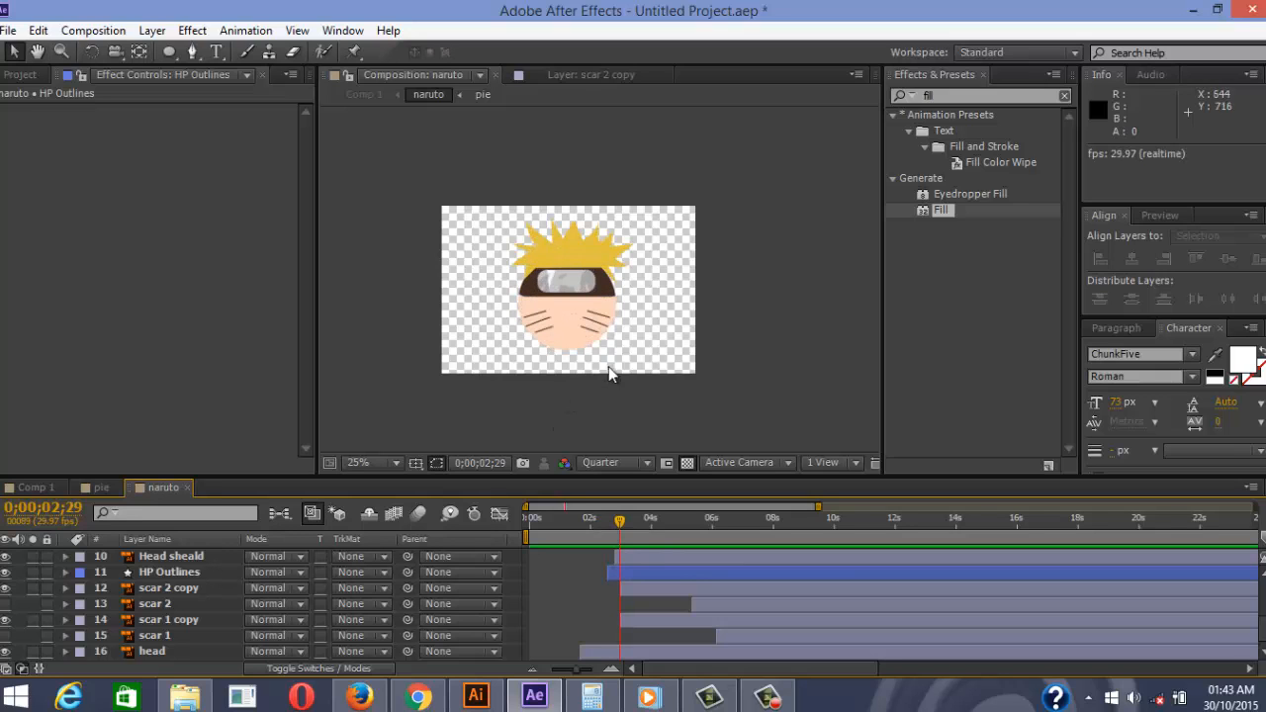
Zoom the composition viewer to 100% and centre the Naruto face
{"action": "key", "text": "period"}
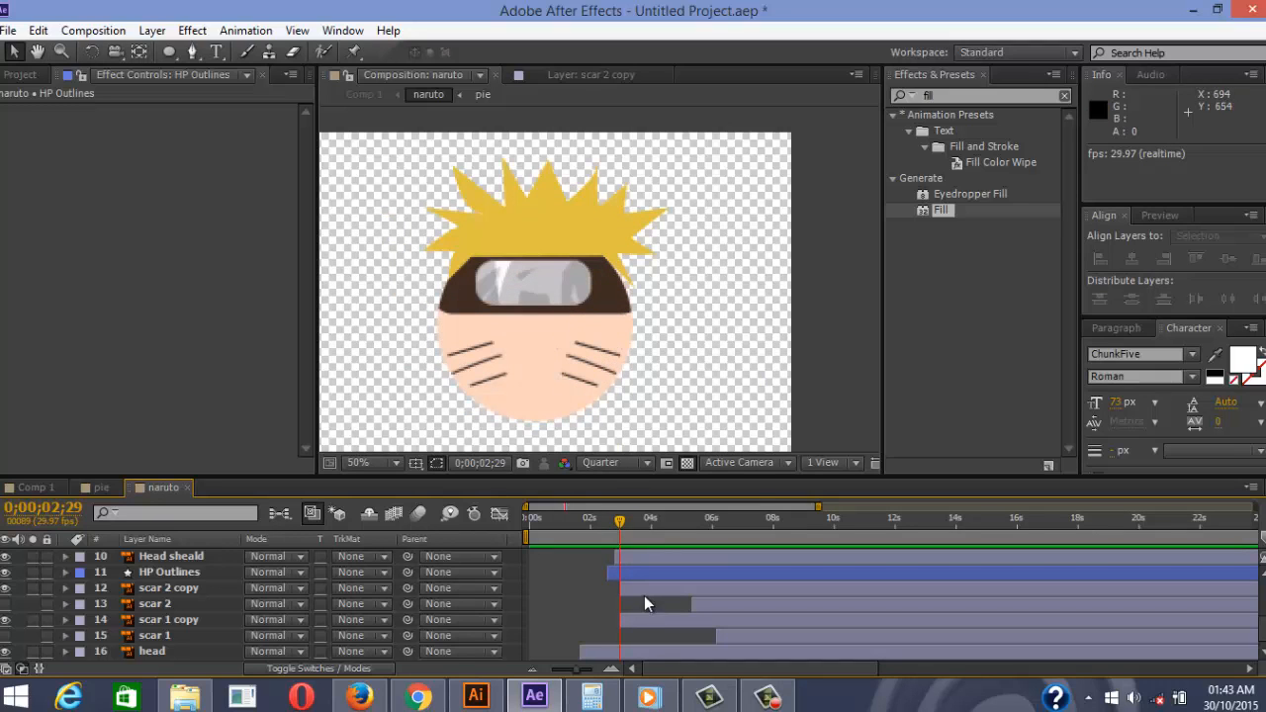
{"action": "key", "text": "space"}
{"action": "left_click_drag", "start_coordinate": [619, 340], "coordinate": [644, 260]}
{"action": "scroll", "coordinate": [525, 342], "scroll_direction": "up", "scroll_amount": 1}
{"action": "key", "text": "space"}
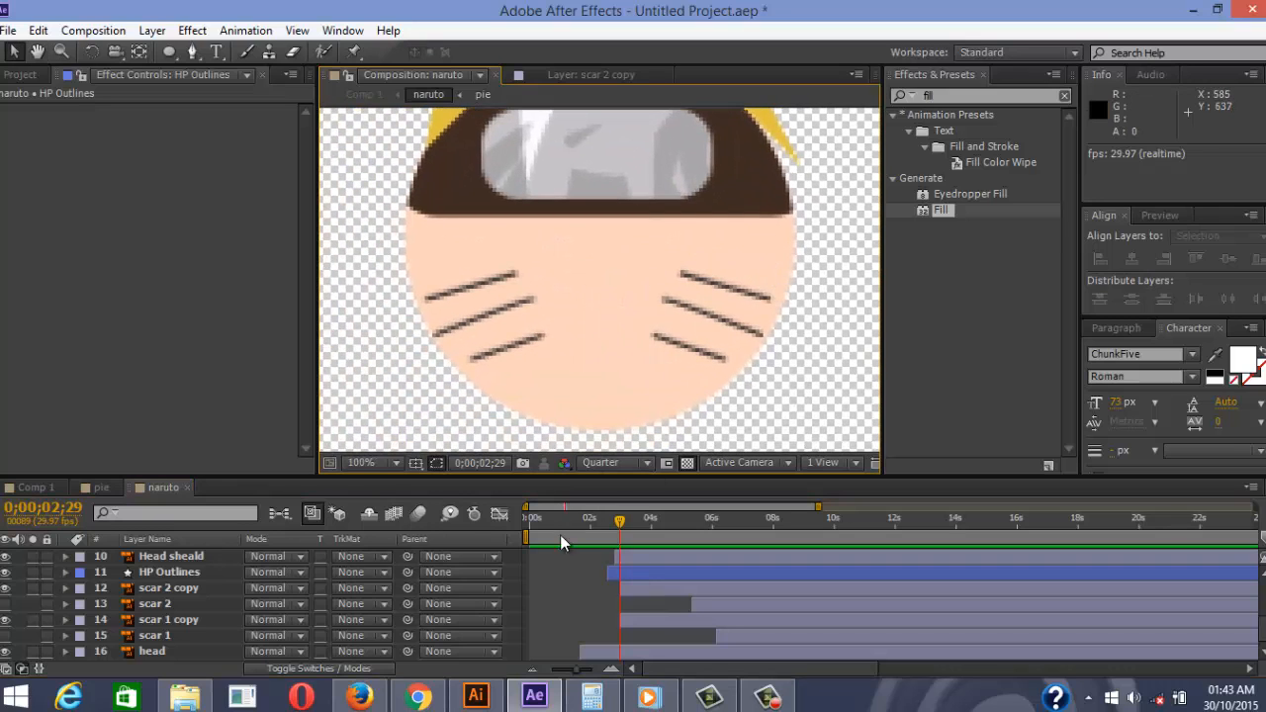
Select scar 2 copy and scar 1 copy and display their Scale properties
{"action": "left_click", "coordinate": [634, 594]}
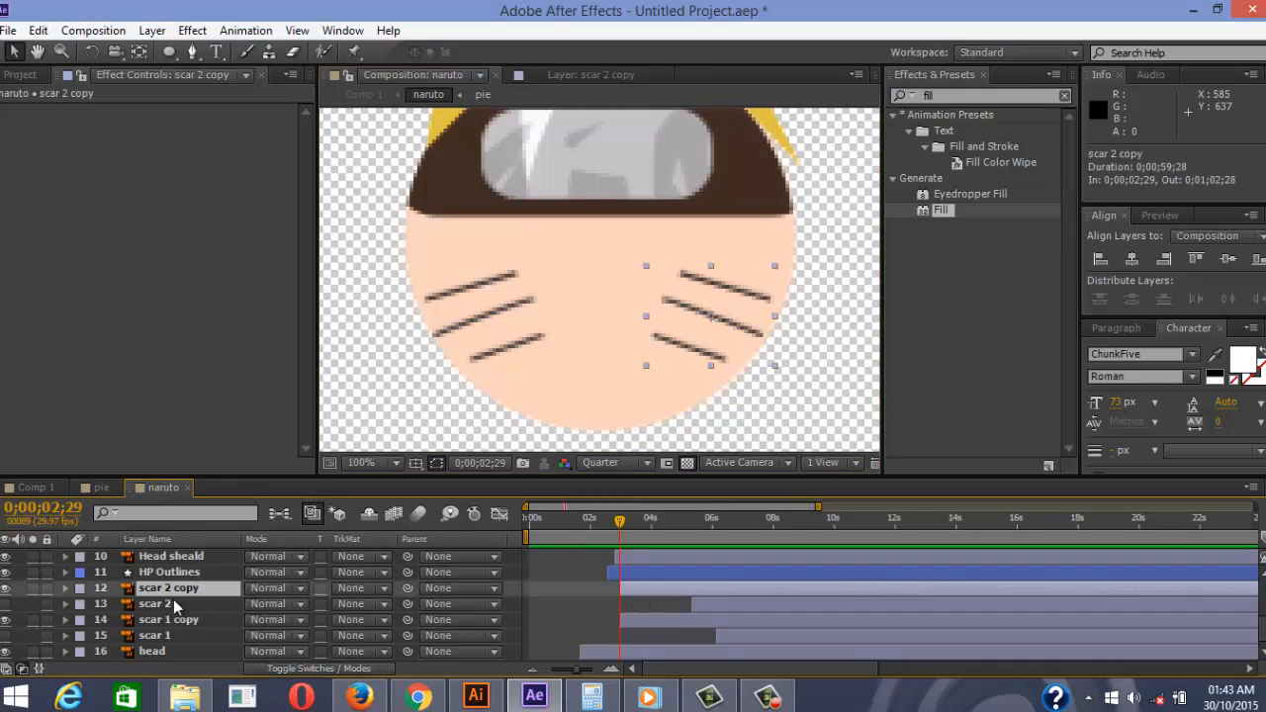
{"action": "left_click", "coordinate": [646, 623], "text": "shift"}
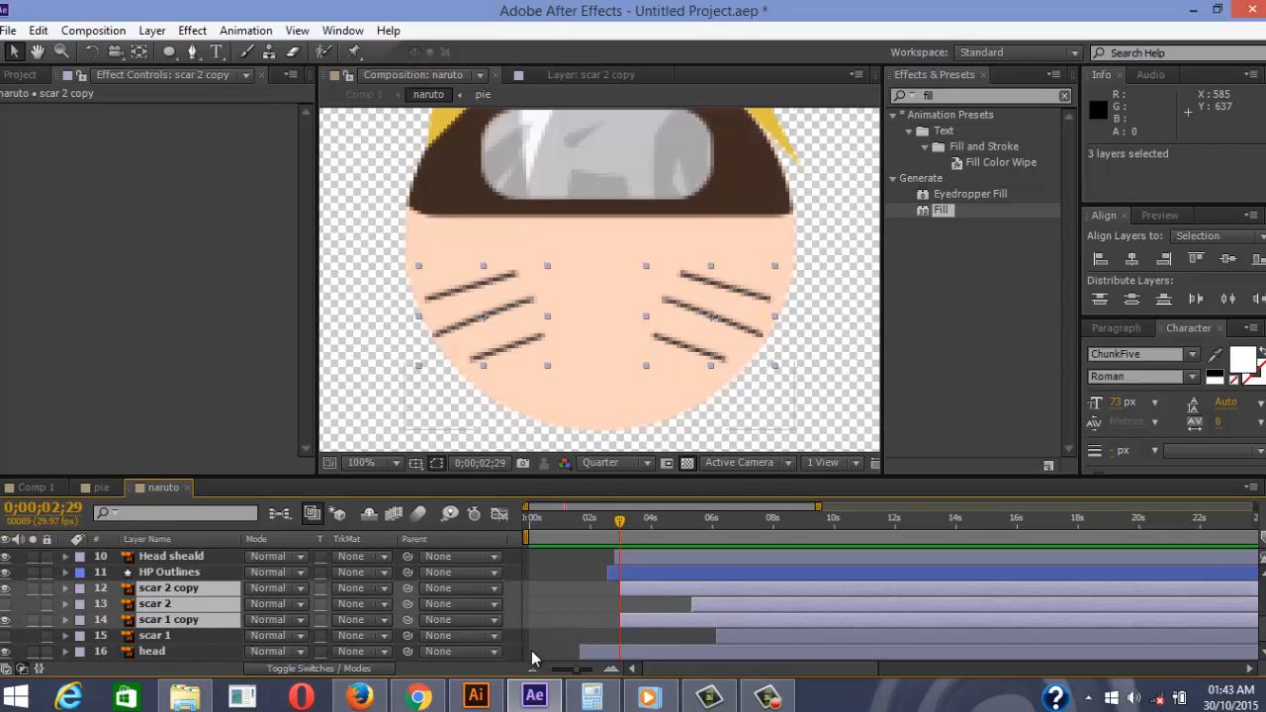
{"action": "key", "text": "p"}
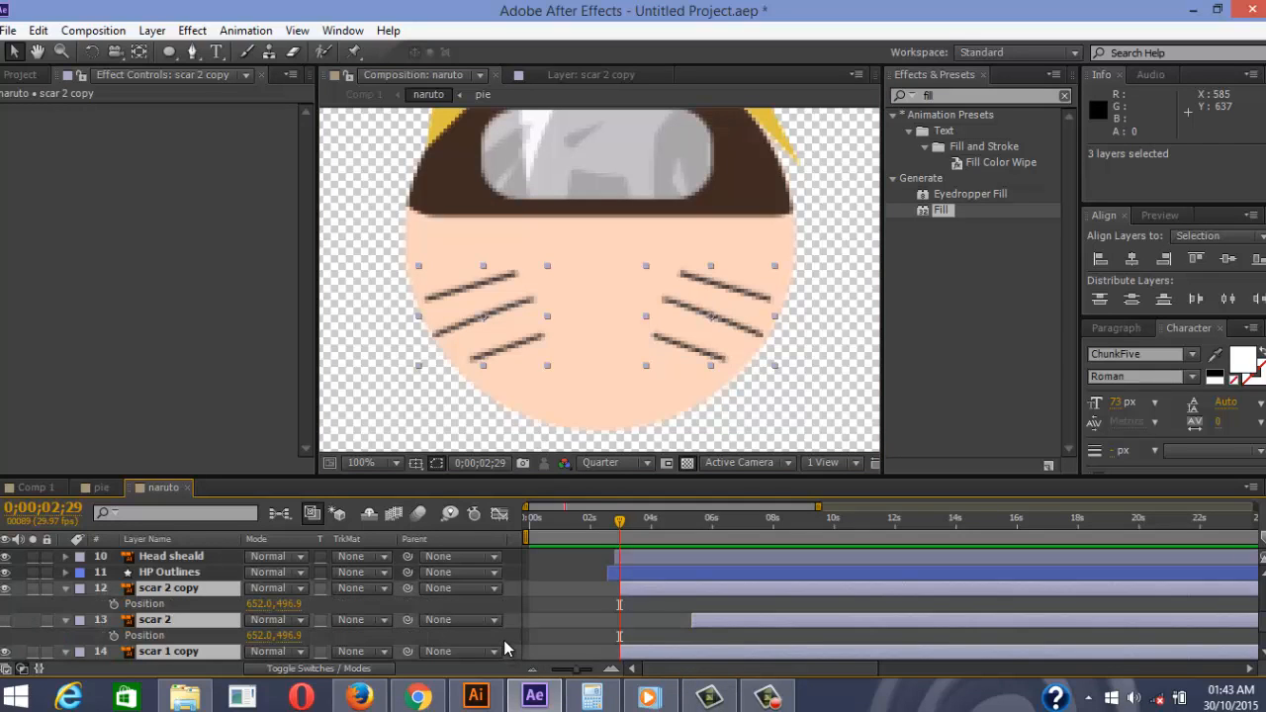
{"action": "key", "text": "s"}
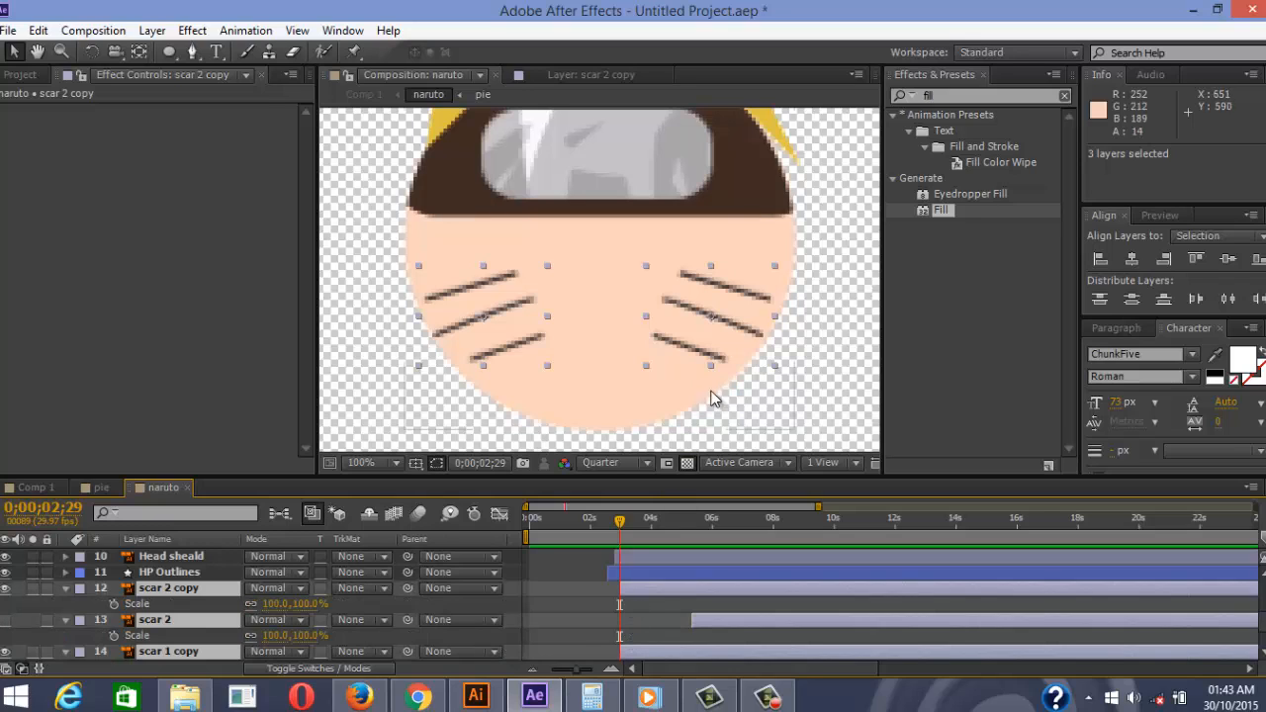
With the Pan Behind tool, drag scar 2 copy's anchor point onto the right-cheek scars
{"action": "left_click", "coordinate": [140, 53]}
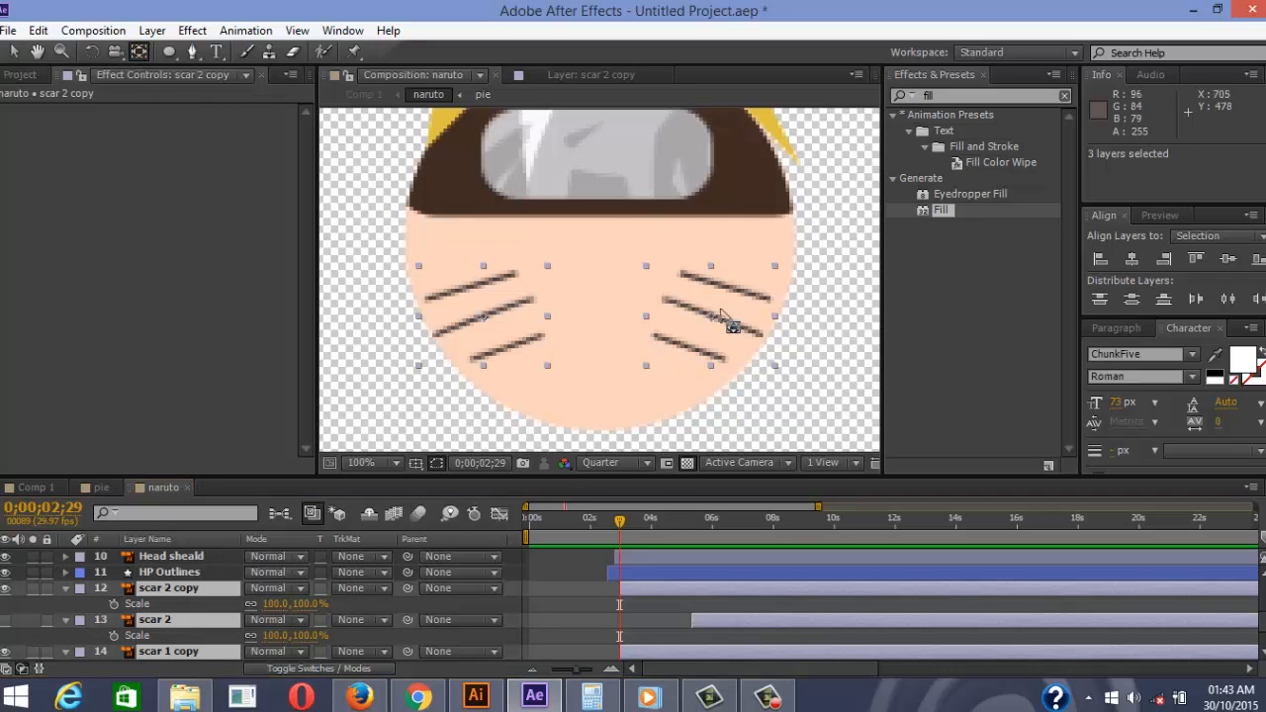
{"action": "left_click", "coordinate": [711, 319]}
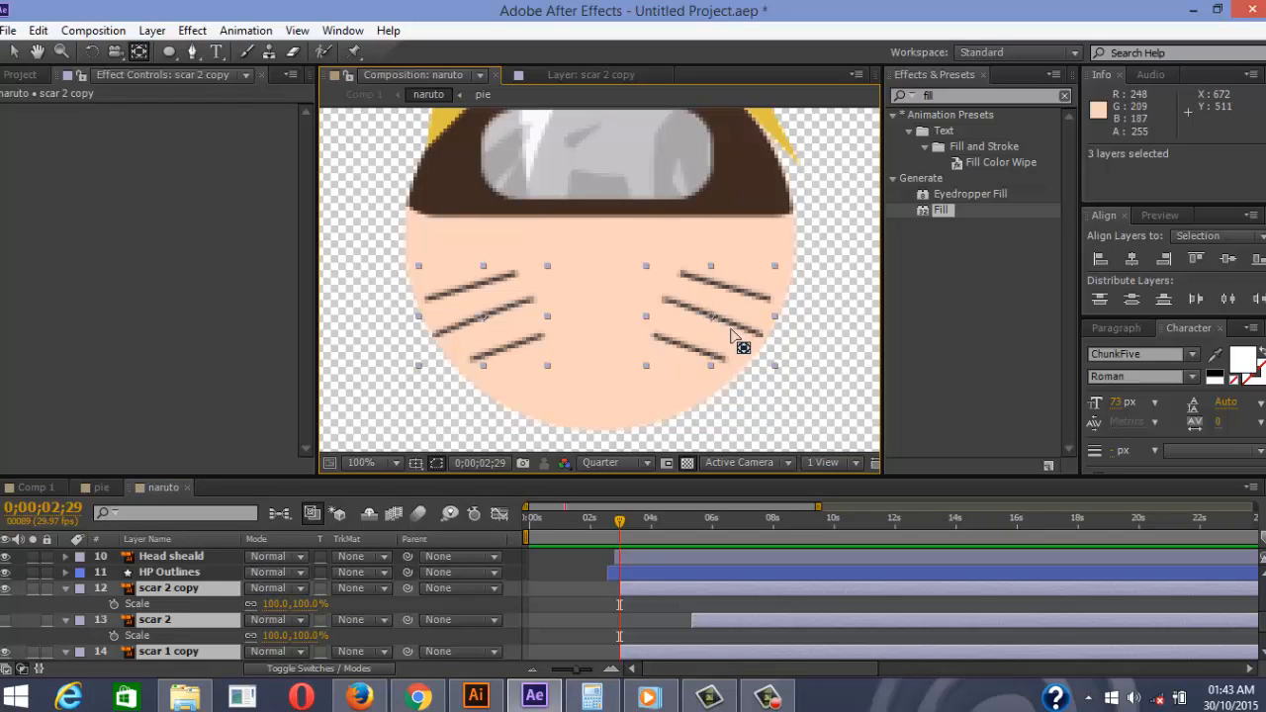
{"action": "left_click", "coordinate": [574, 597]}
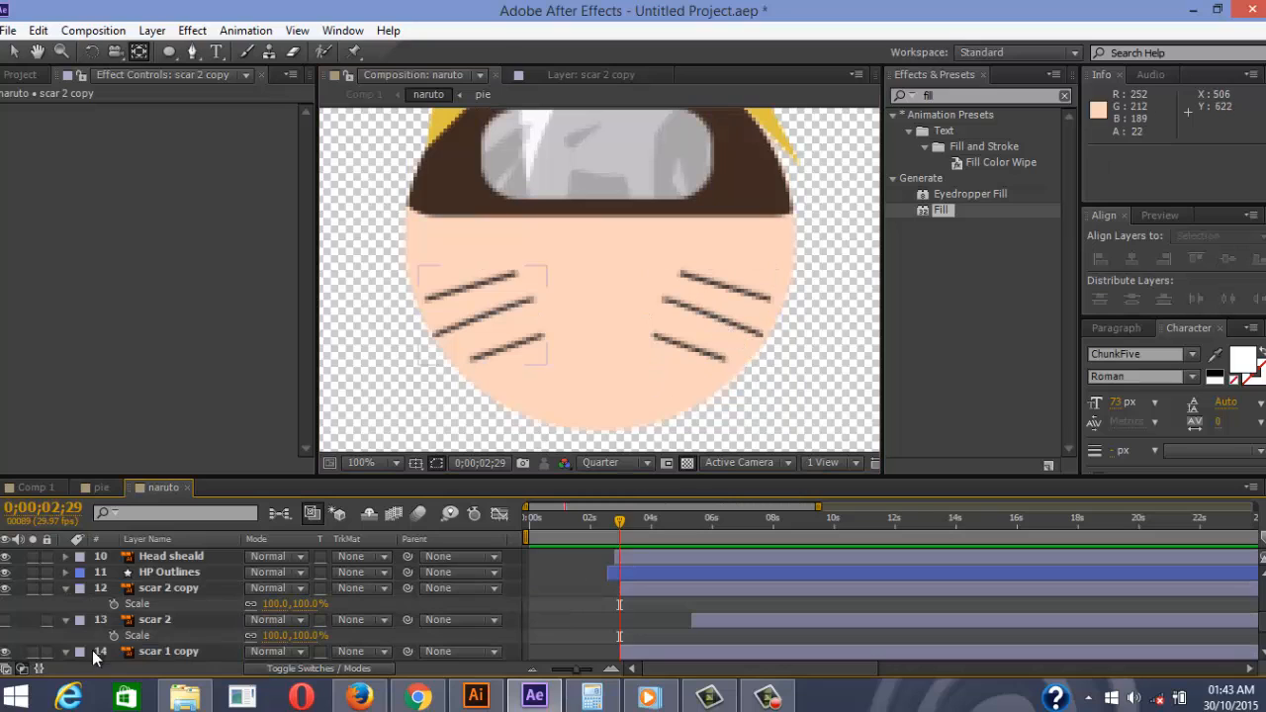
{"action": "left_click", "coordinate": [158, 588]}
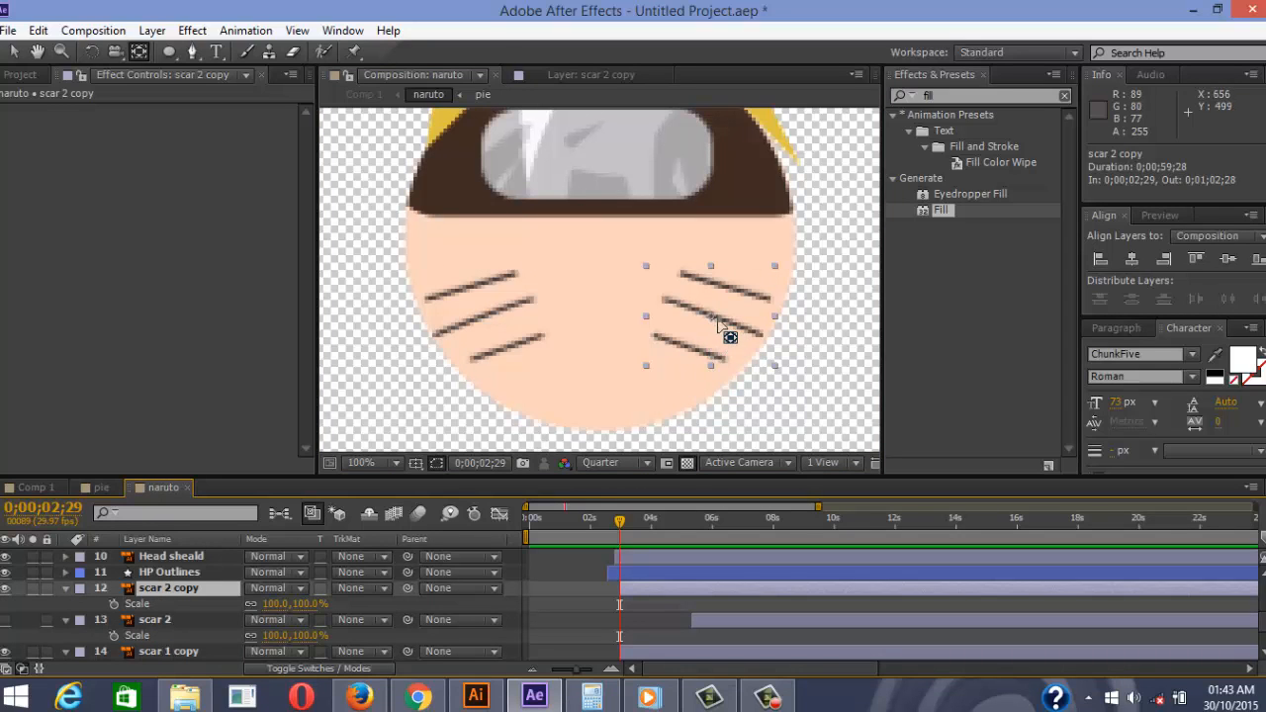
{"action": "left_click_drag", "start_coordinate": [714, 322], "coordinate": [765, 342]}
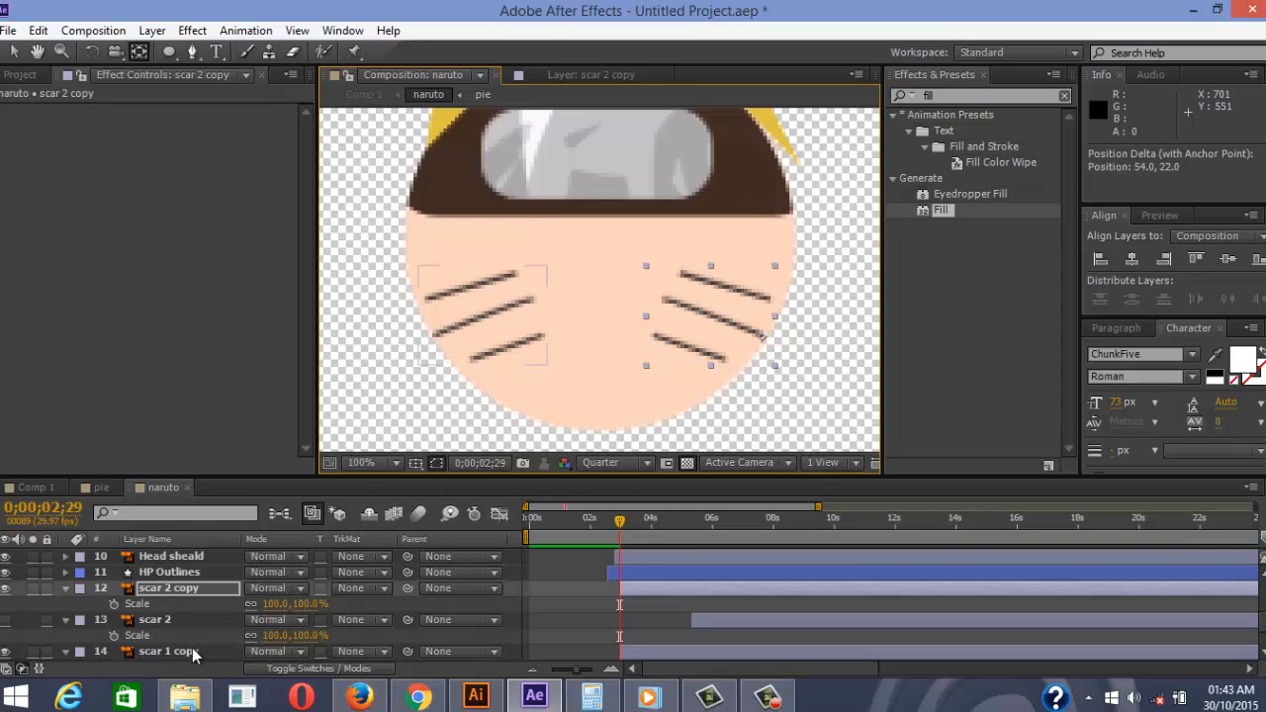
{"action": "left_click", "coordinate": [194, 655]}
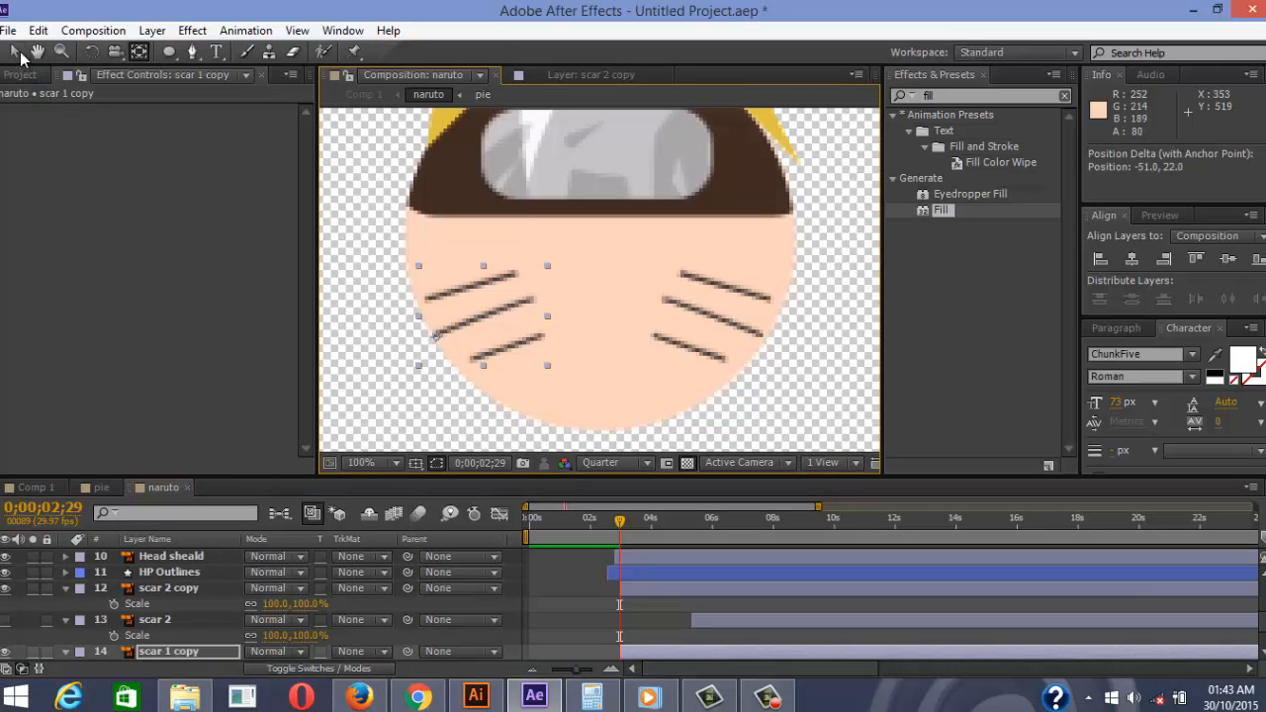
{"action": "left_click", "coordinate": [15, 54]}
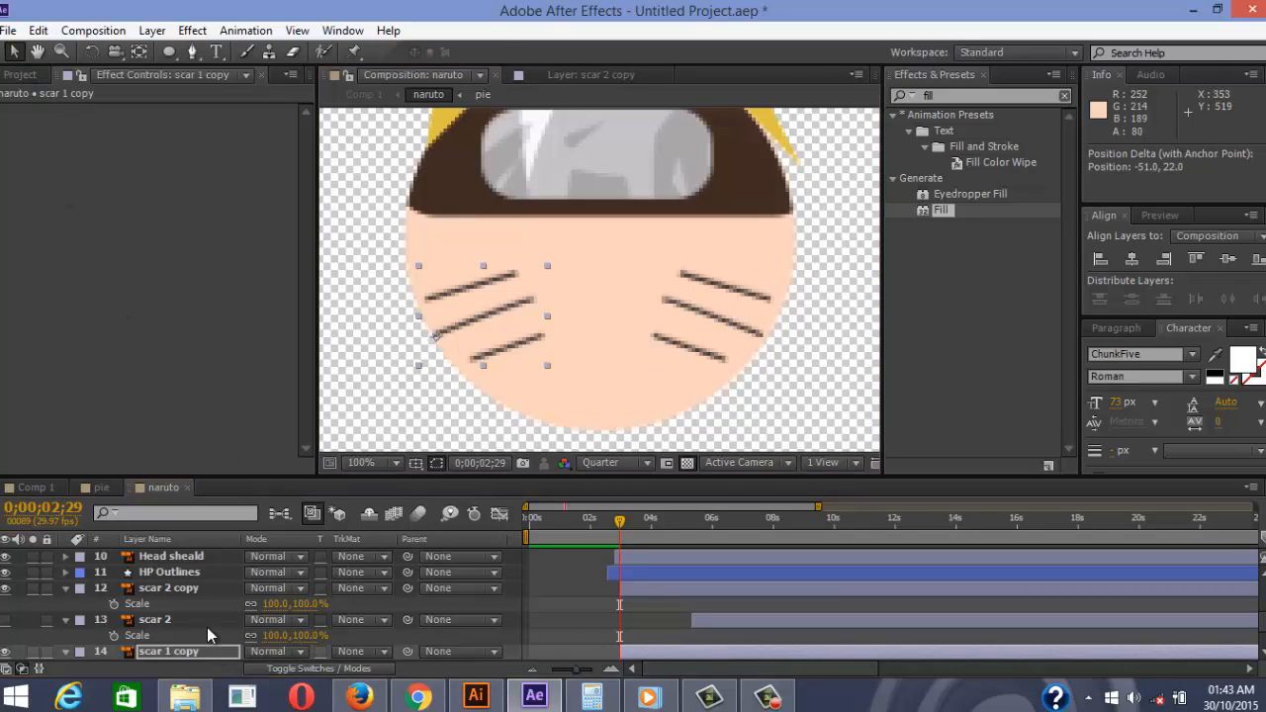
{"action": "scroll", "coordinate": [207, 627], "scroll_direction": "down", "scroll_amount": 1}
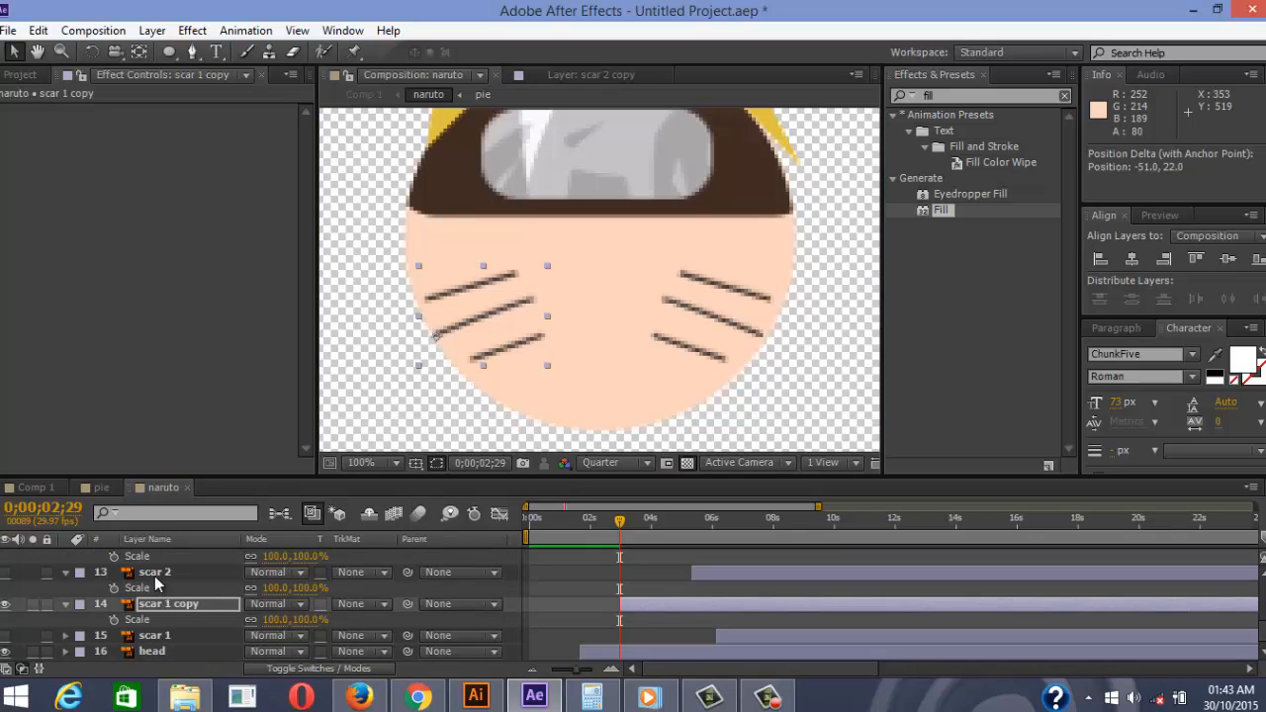
At 0;00;03;12, enable Scale keyframing on scar 1 copy and scar 2 copy
{"action": "left_click", "coordinate": [68, 572]}
{"action": "left_click", "coordinate": [172, 607]}
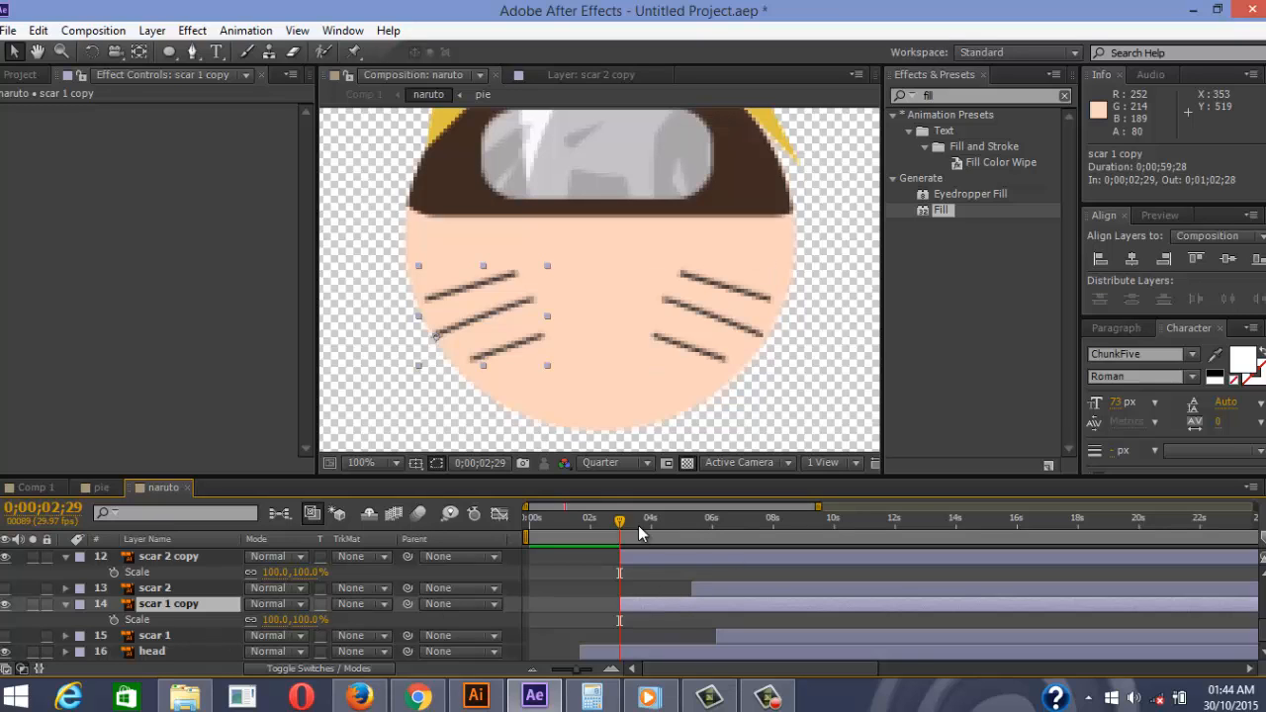
{"action": "left_click_drag", "start_coordinate": [620, 522], "coordinate": [642, 529]}
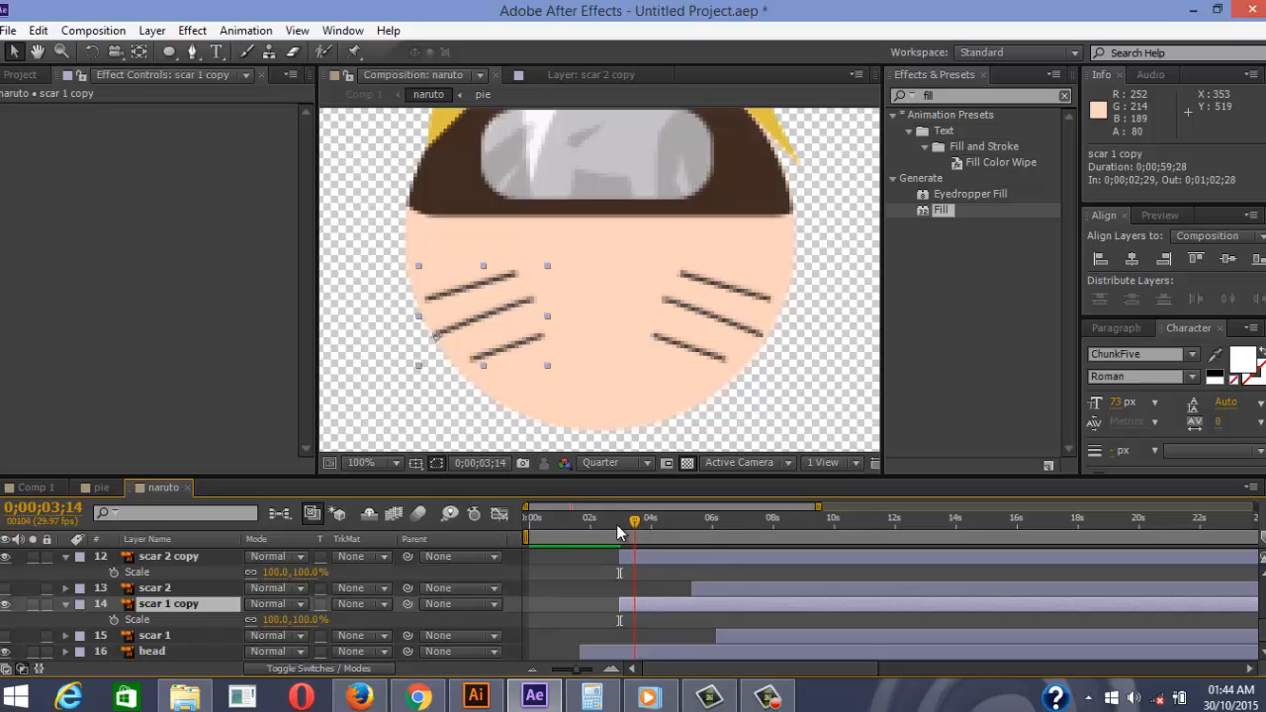
{"action": "left_click", "coordinate": [117, 618]}
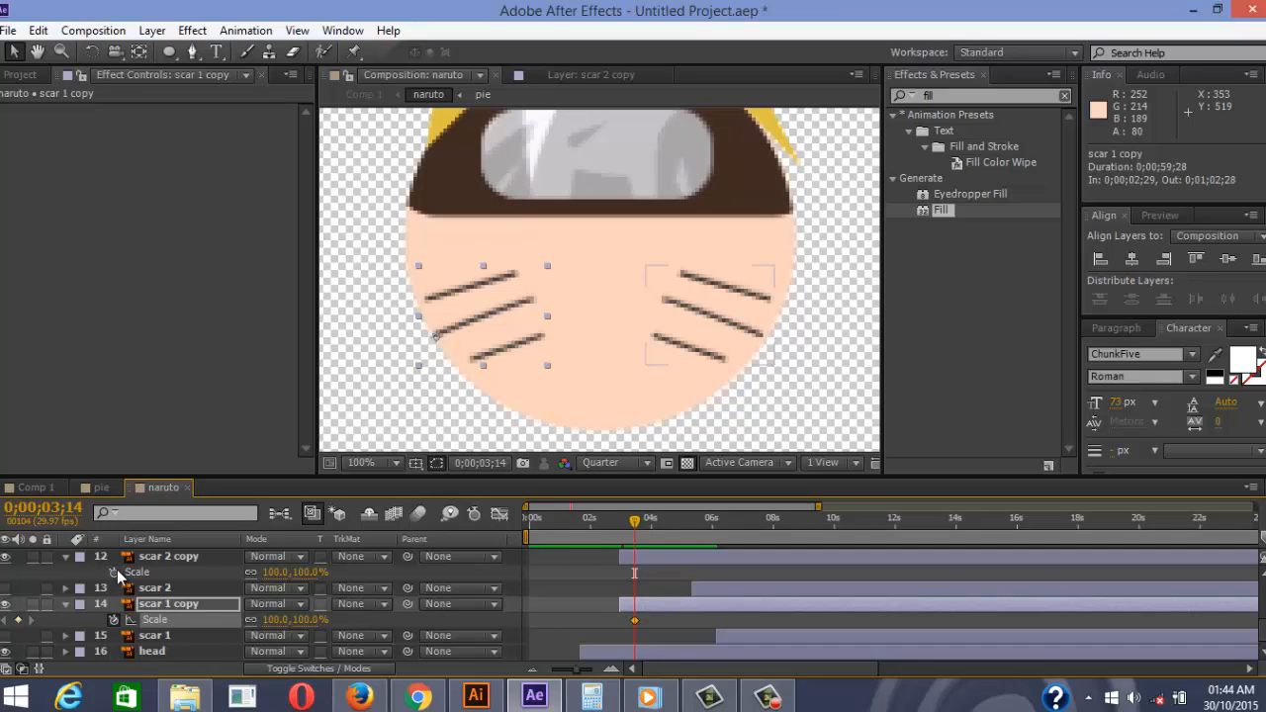
{"action": "left_click", "coordinate": [114, 572]}
At 3;01, set both scar copies' Scale height to 0%, undoing the trial scale changes
{"action": "left_click_drag", "start_coordinate": [633, 529], "coordinate": [622, 530]}
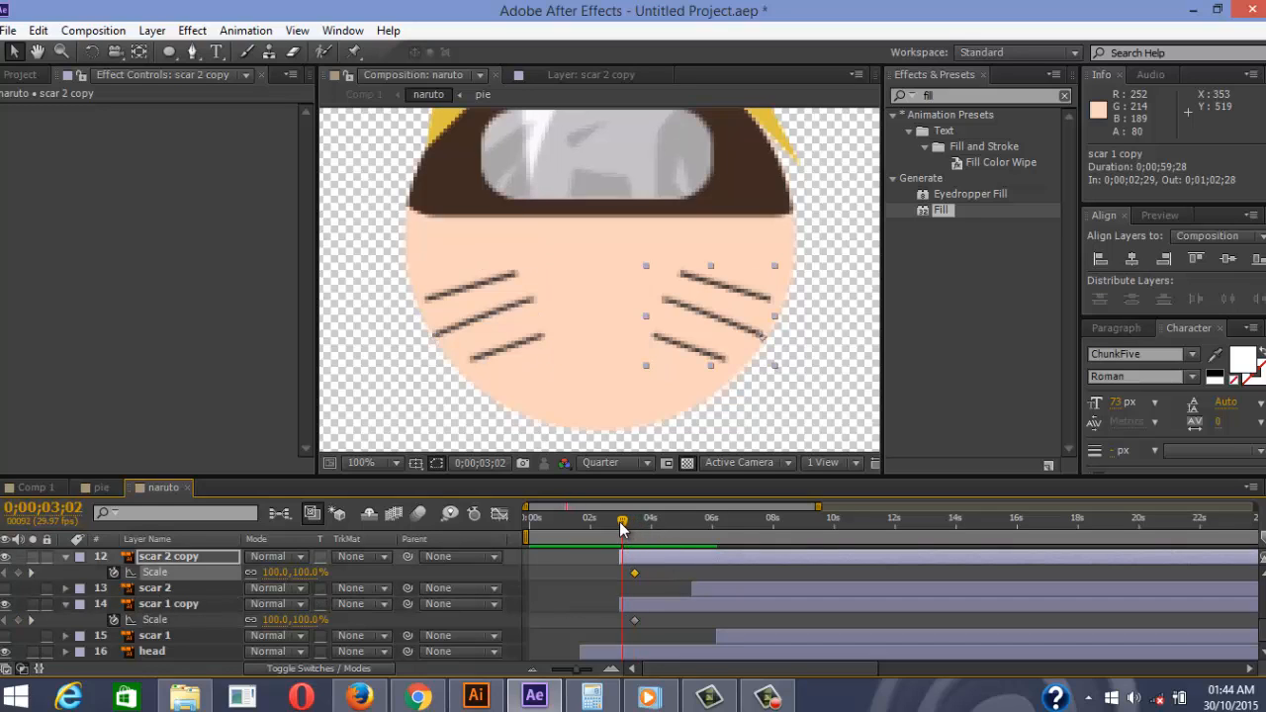
{"action": "left_click", "coordinate": [164, 609], "text": "shift"}
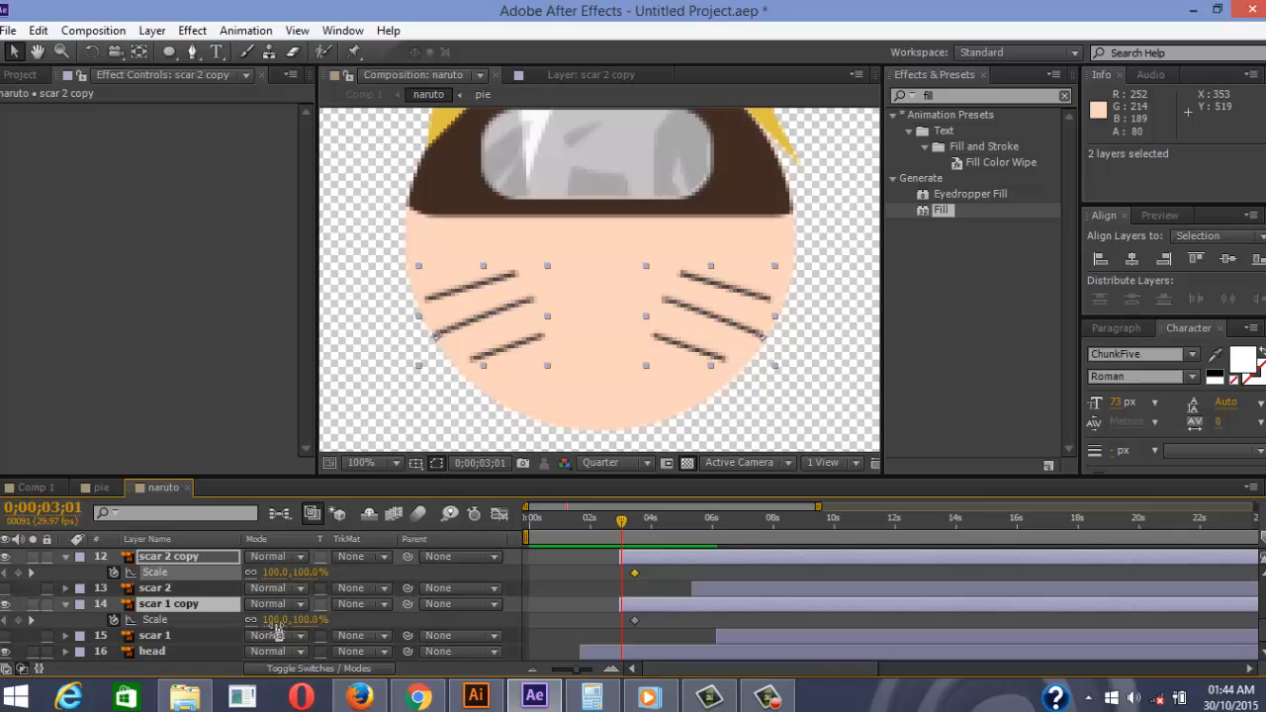
{"action": "mouse_move", "coordinate": [275, 621]}
{"action": "left_mouse_down"}
{"action": "mouse_move", "coordinate": [248, 613]}
{"action": "mouse_move", "coordinate": [259, 616]}
{"action": "left_mouse_up"}
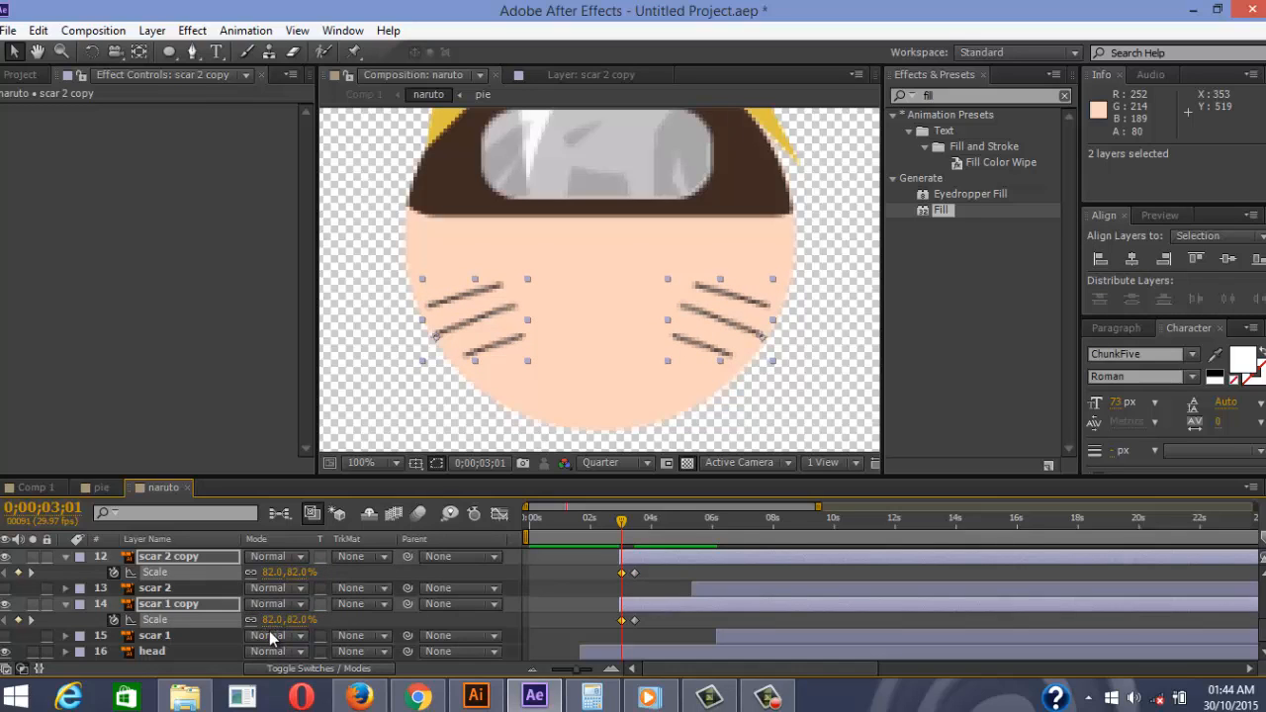
{"action": "key", "text": "ctrl+x"}
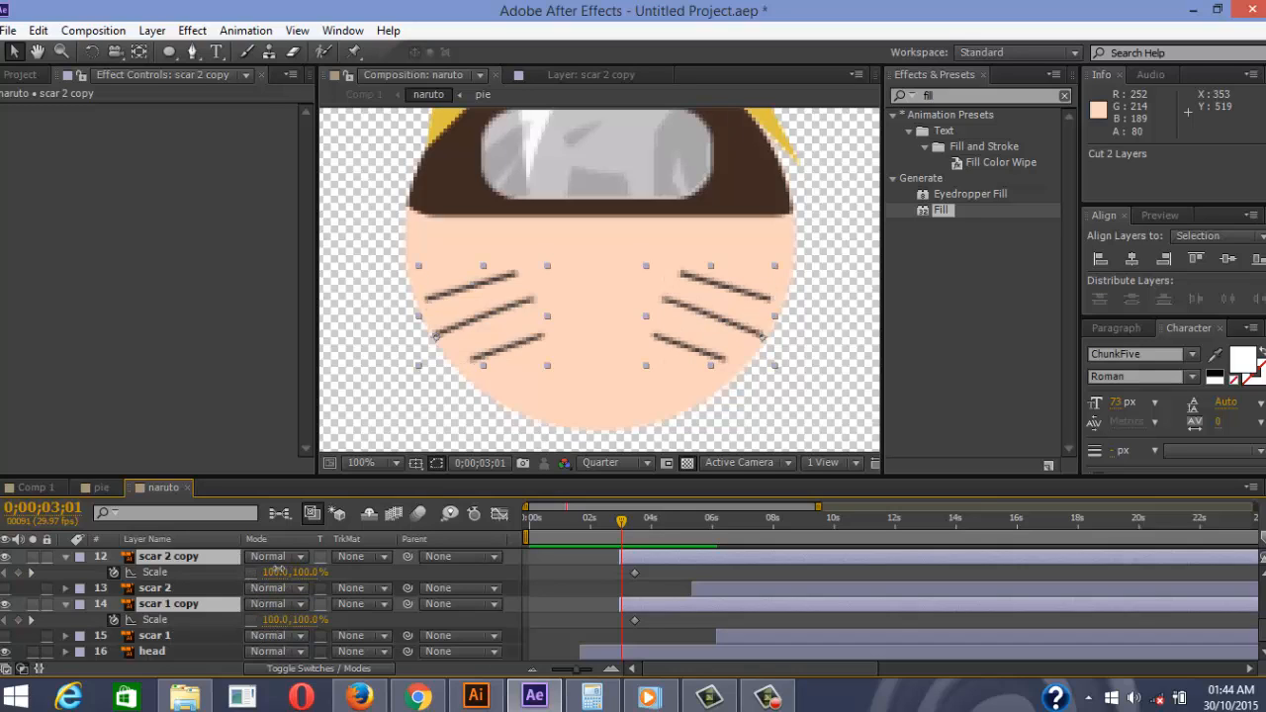
{"action": "left_click_drag", "start_coordinate": [278, 574], "coordinate": [213, 573]}
{"action": "key", "text": "ctrl+z"}
{"action": "key", "text": "ctrl+z"}
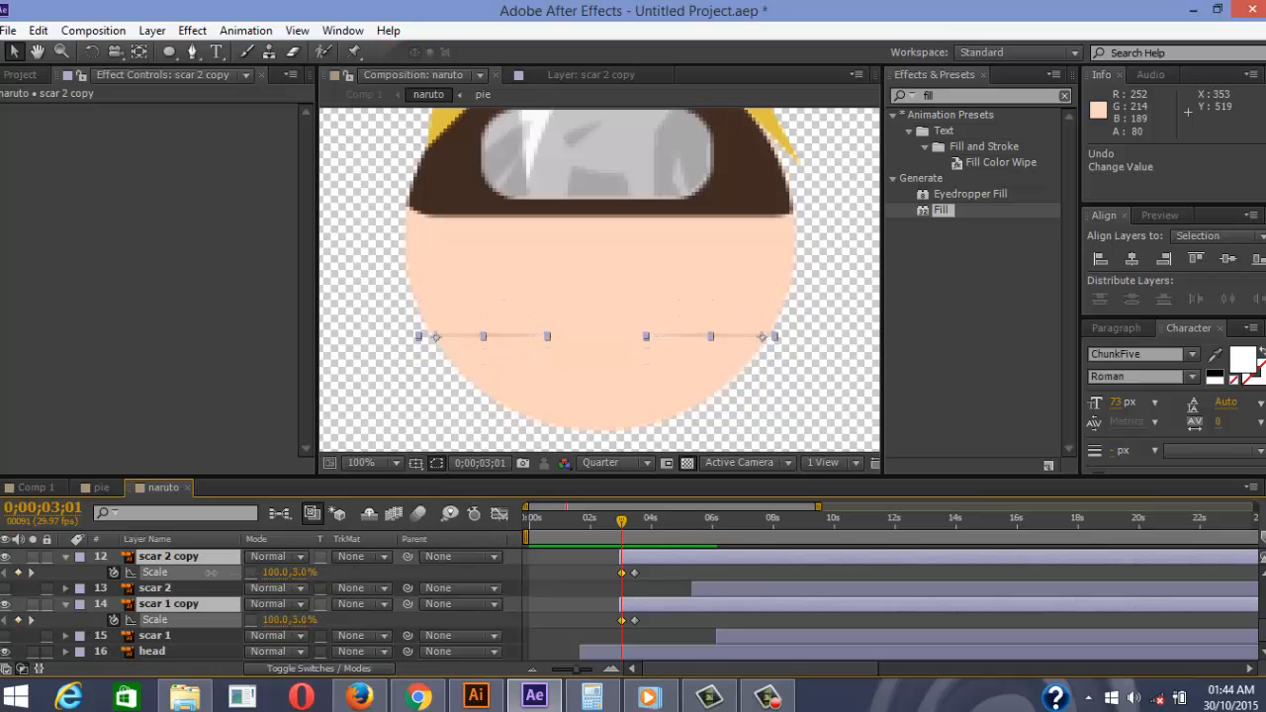
{"action": "left_click", "coordinate": [303, 573]}
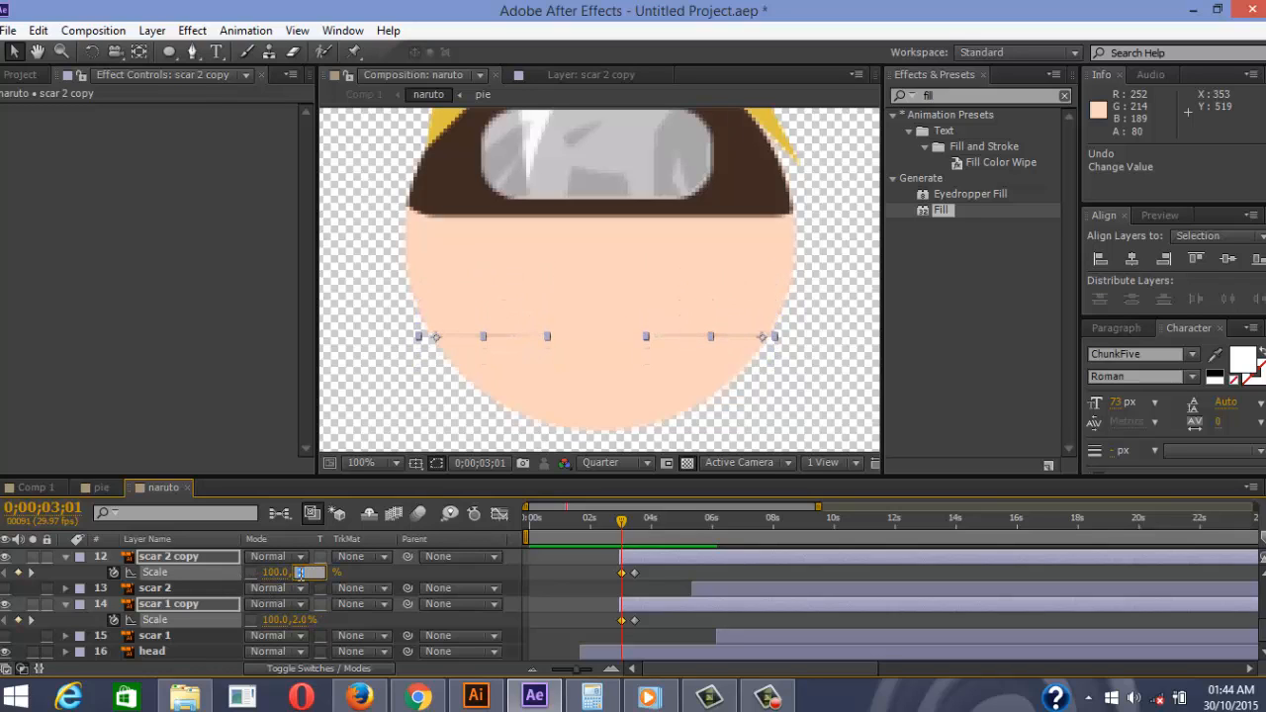
{"action": "type", "text": "0"}
{"action": "key", "text": "Return"}
{"action": "left_click", "coordinate": [576, 590]}
Preview the whiskers growing in, starting from 1;16
{"action": "key", "text": "space"}
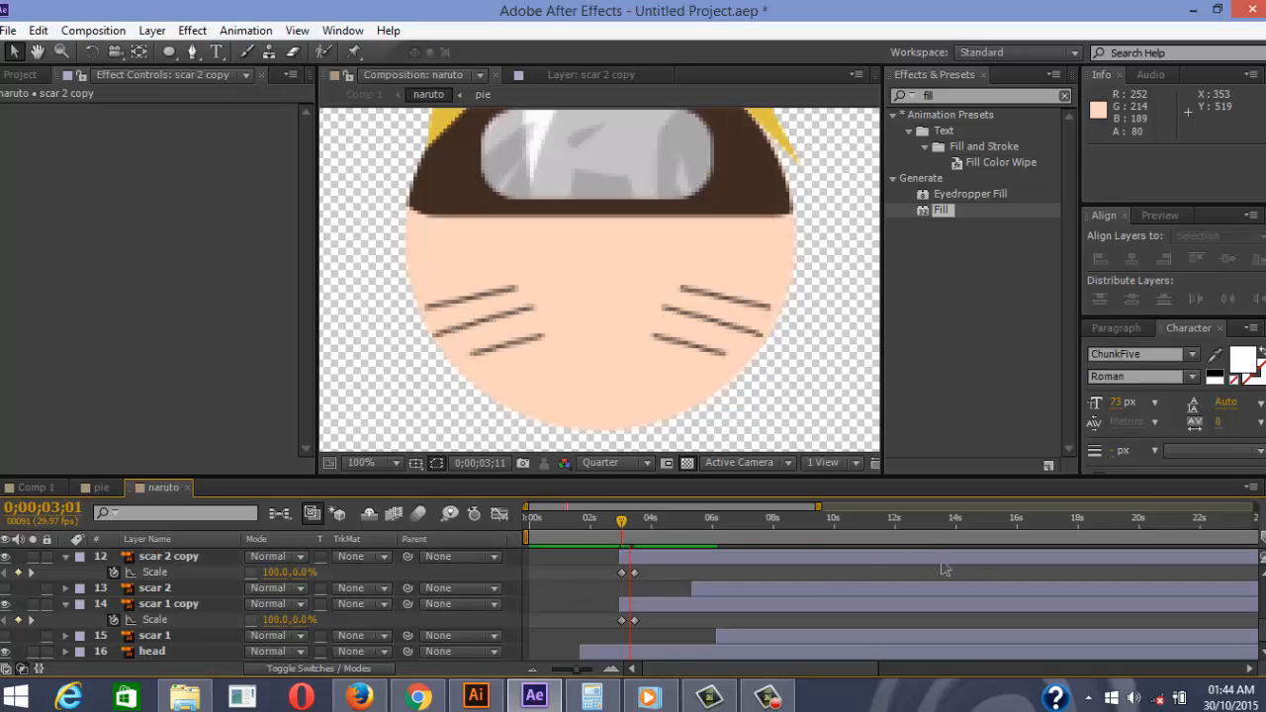
{"action": "key", "text": "space"}
{"action": "left_click_drag", "start_coordinate": [645, 522], "coordinate": [577, 530]}
{"action": "key", "text": "space"}
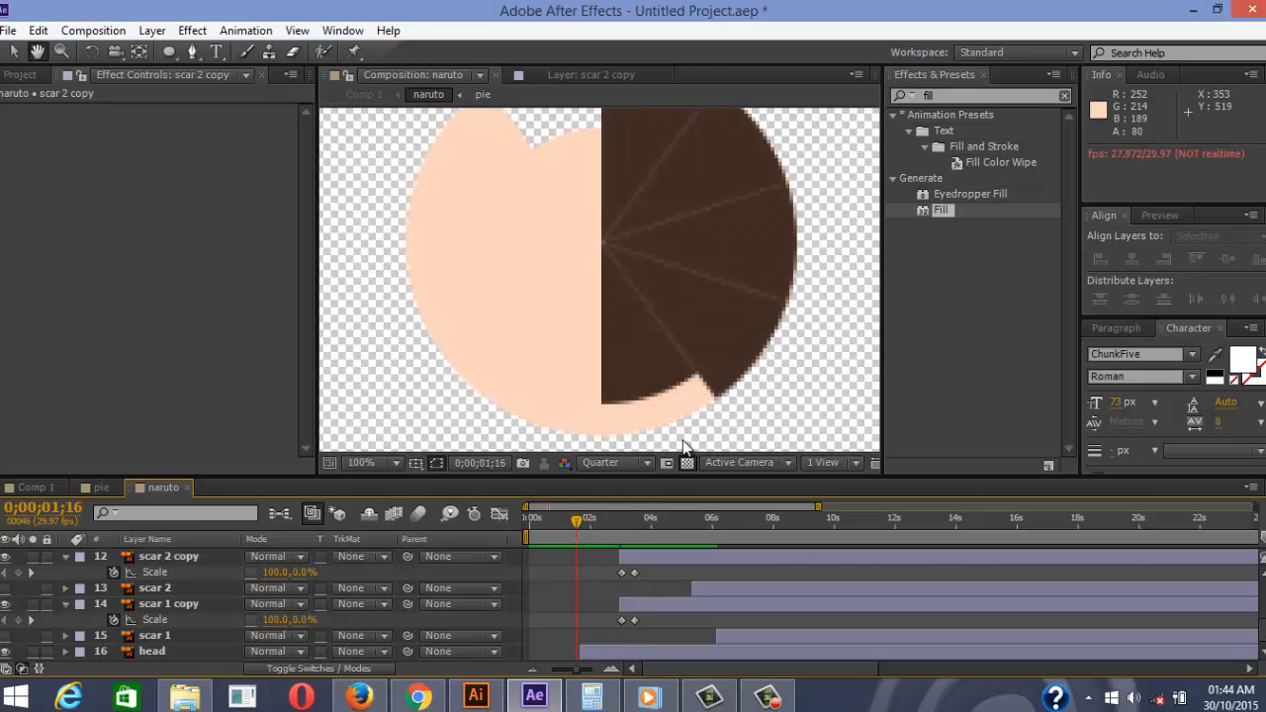
Delay the scar 2 copy layer by about four frames and preview the result
{"action": "key", "text": "space"}
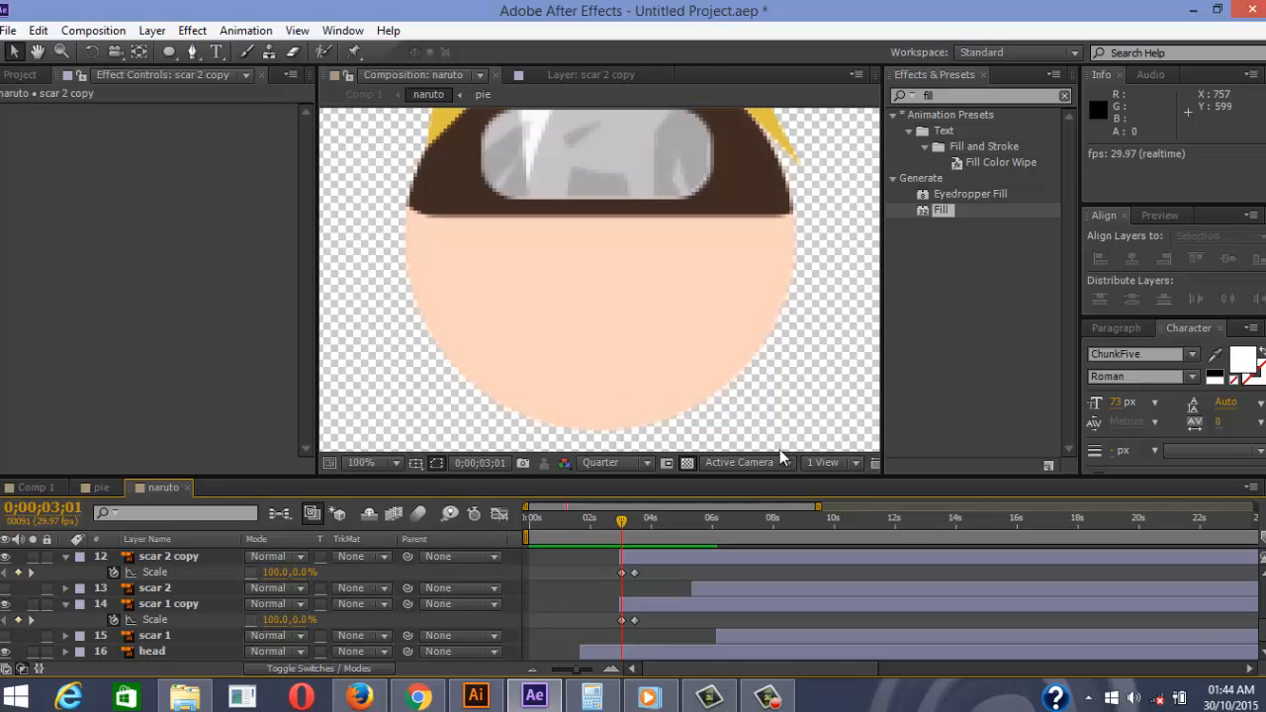
{"action": "key", "text": "space"}
{"action": "key", "text": "space"}
{"action": "scroll", "coordinate": [615, 367], "scroll_direction": "down", "scroll_amount": 1}
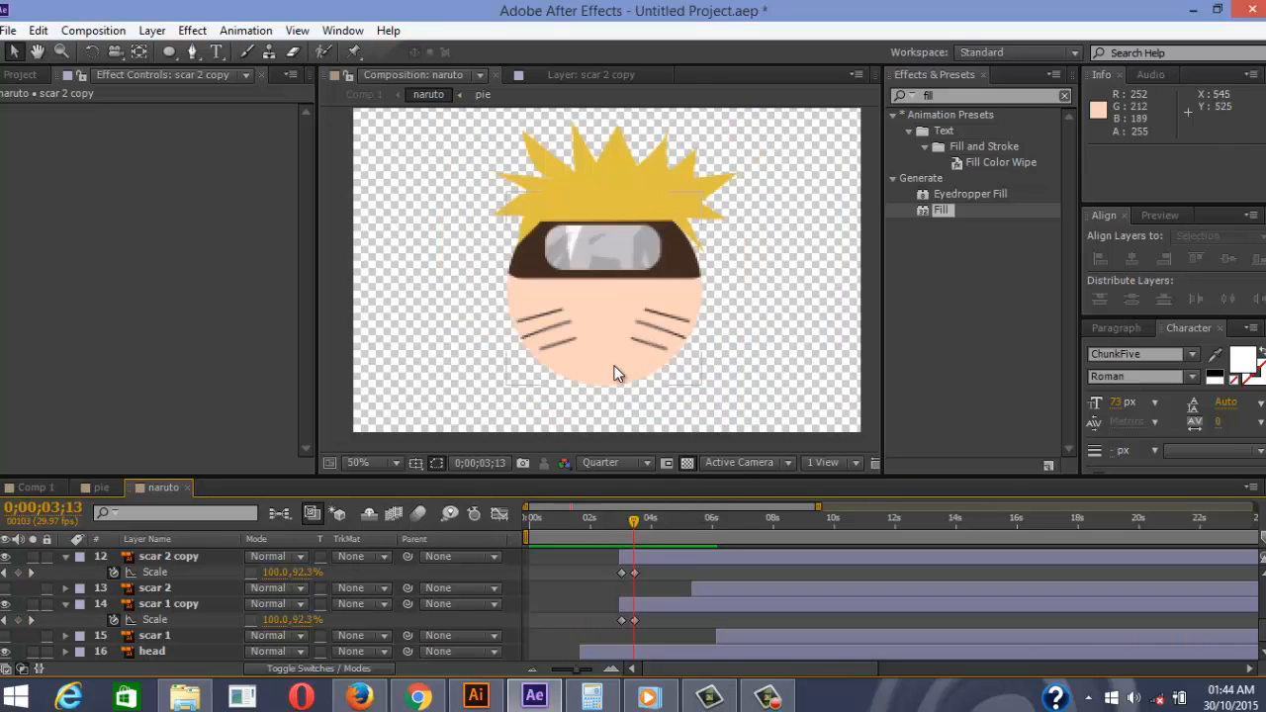
{"action": "left_click_drag", "start_coordinate": [647, 560], "coordinate": [651, 562]}
{"action": "left_click", "coordinate": [606, 527]}
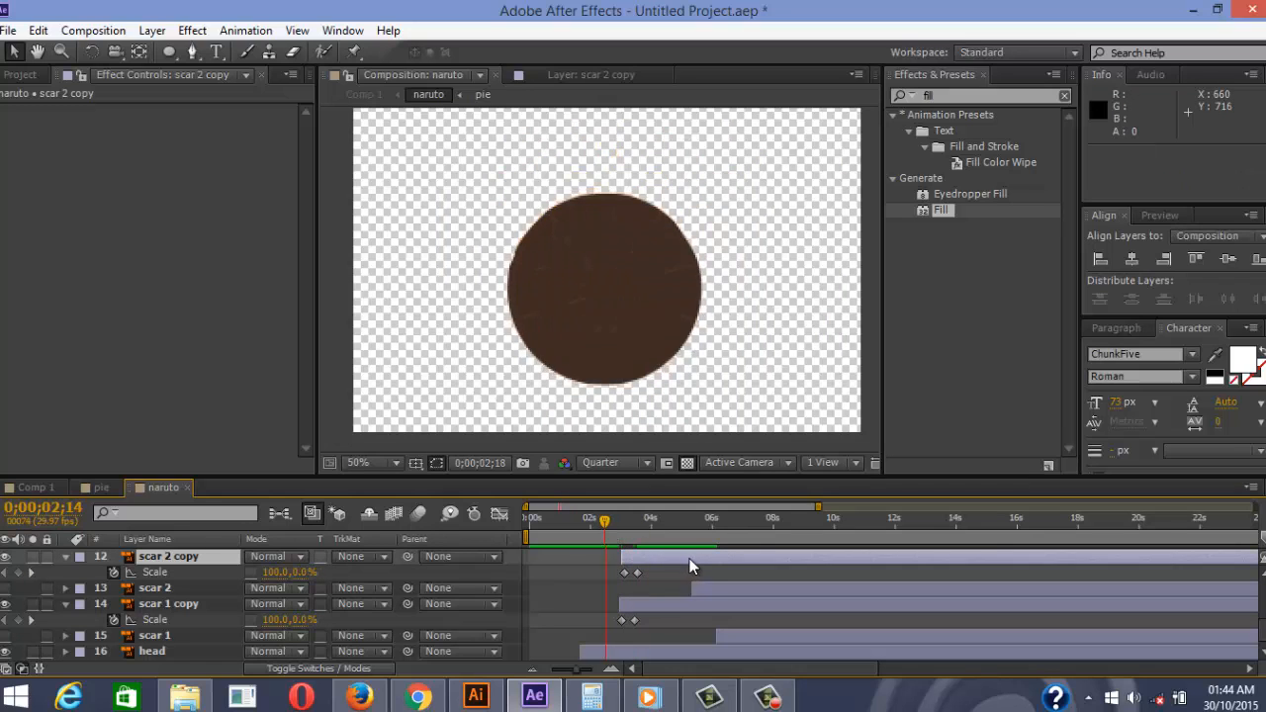
{"action": "key", "text": "space"}
{"action": "key", "text": "space"}
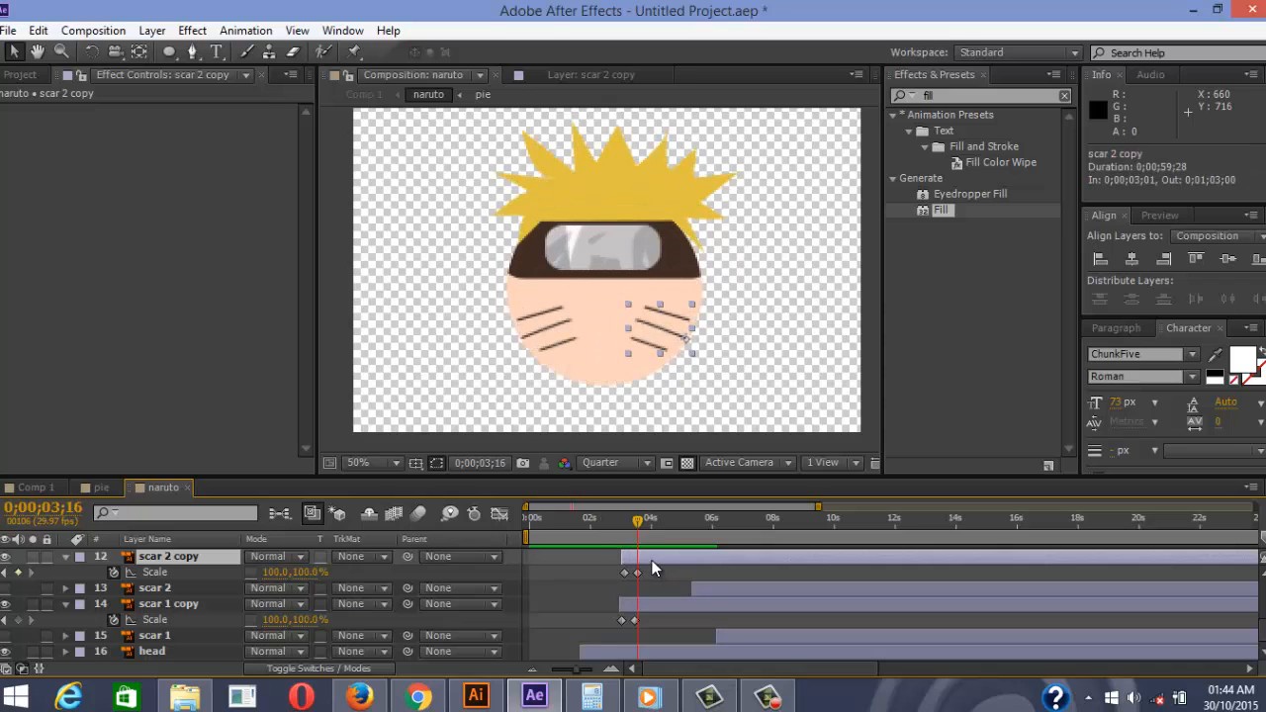
{"action": "left_click_drag", "start_coordinate": [654, 562], "coordinate": [656, 563]}
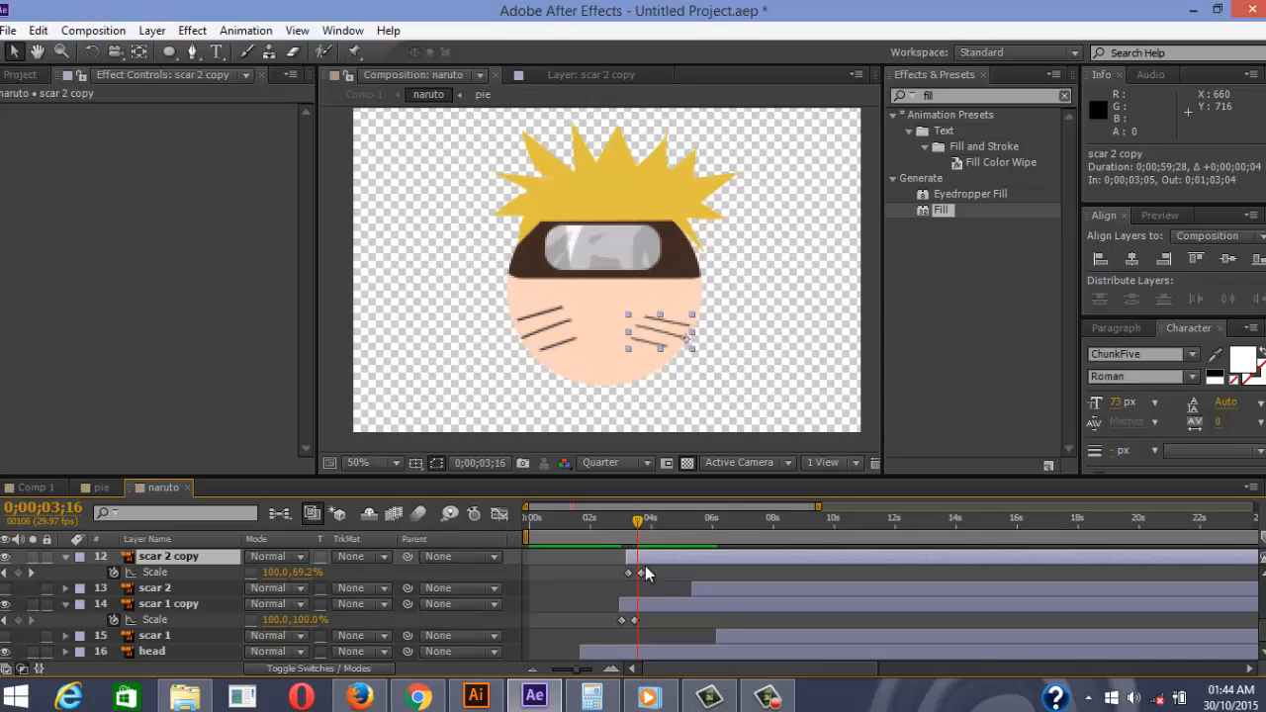
{"action": "left_click", "coordinate": [622, 515]}
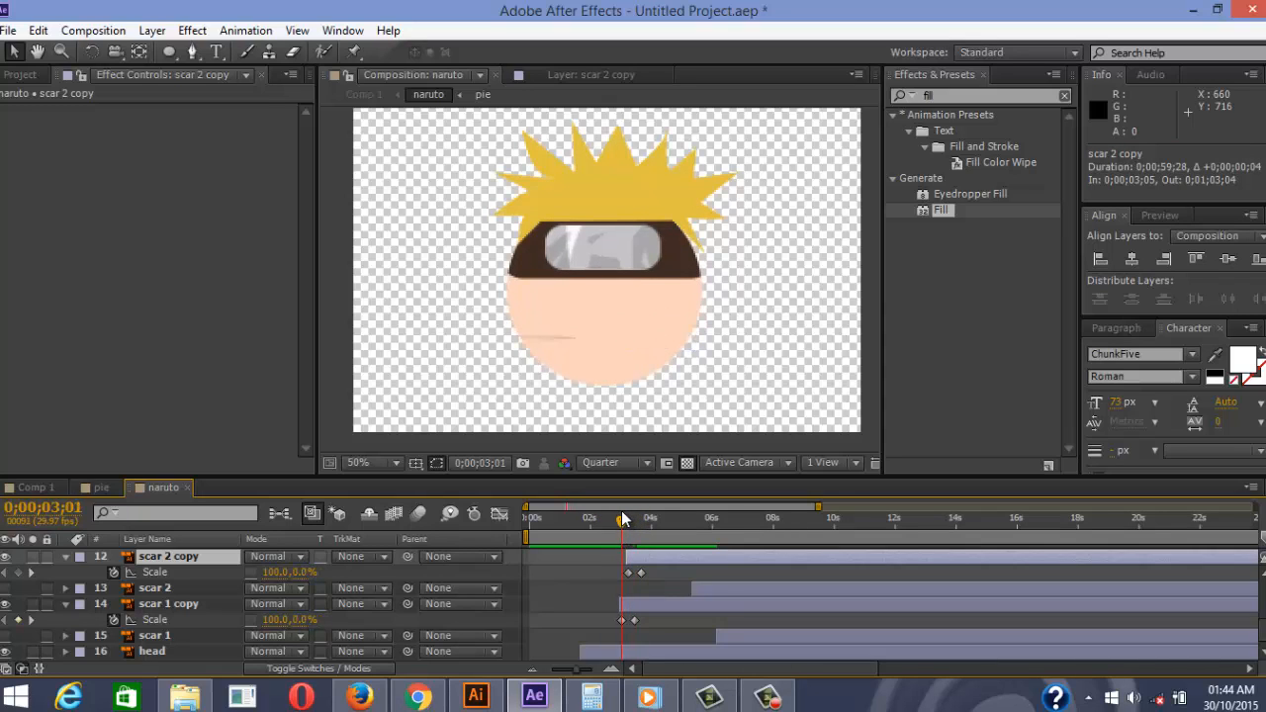
Retime the end Scale keyframes: scar 1 copy at 3;06, scar 2 copy around 3;09
{"action": "key", "text": "Page_Down"}
{"action": "key", "text": "Page_Down"}
{"action": "key", "text": "Page_Down"}
{"action": "key", "text": "Page_Down"}
{"action": "key", "text": "Page_Down"}
{"action": "key", "text": "equal"}
{"action": "key", "text": "equal"}
{"action": "key", "text": "equal"}
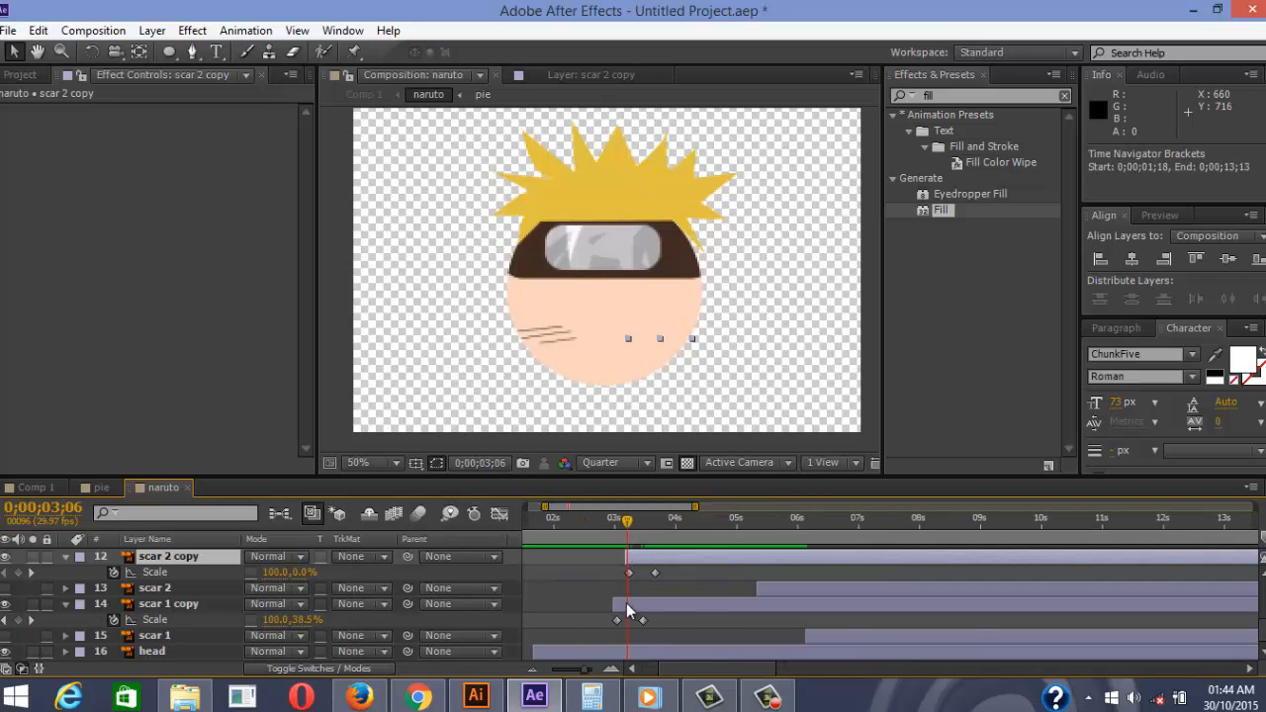
{"action": "left_click_drag", "start_coordinate": [691, 620], "coordinate": [619, 620]}
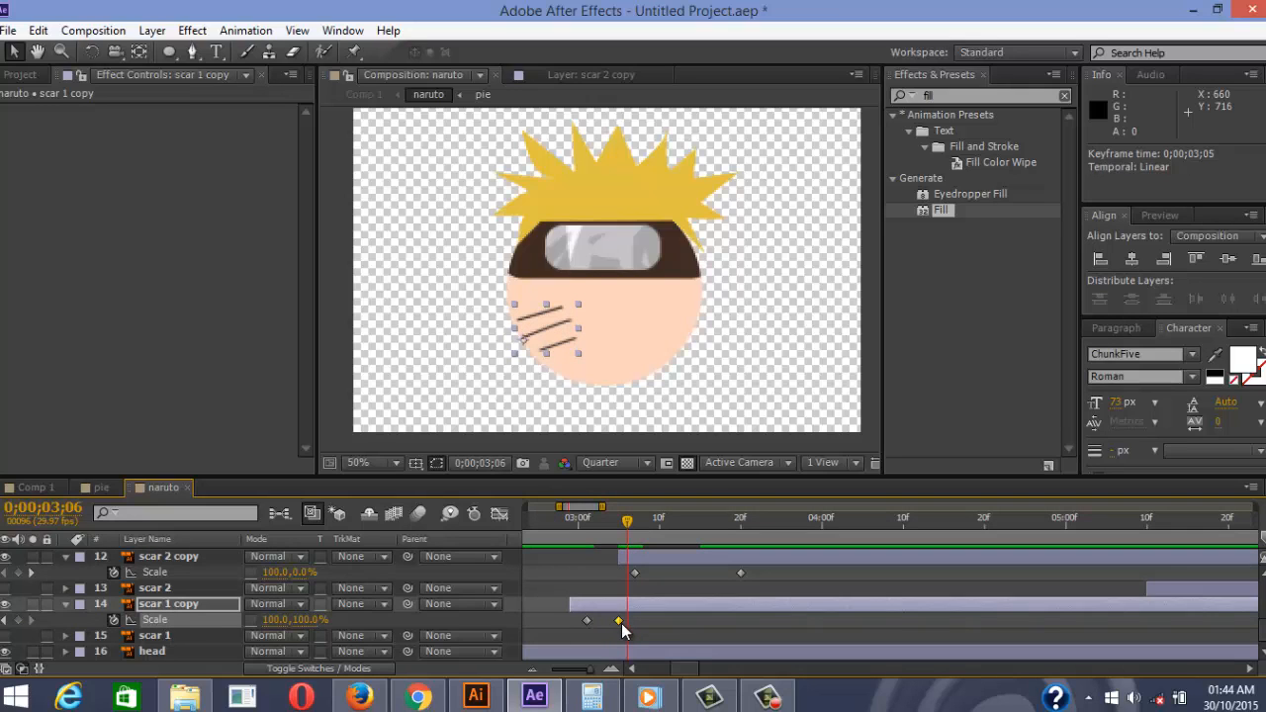
{"action": "left_click_drag", "start_coordinate": [620, 620], "coordinate": [628, 620]}
{"action": "left_click_drag", "start_coordinate": [631, 562], "coordinate": [609, 564]}
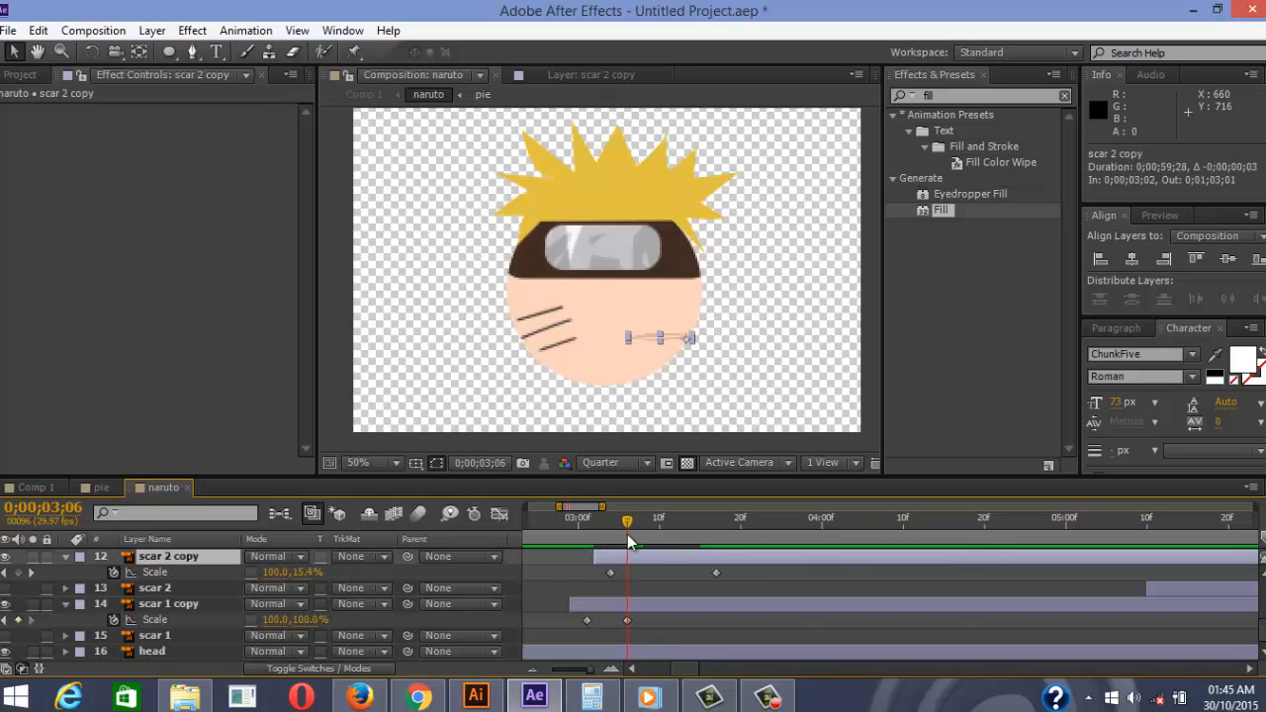
{"action": "left_click", "coordinate": [615, 534]}
{"action": "key", "text": "Page_Up"}
{"action": "key", "text": "Page_Down"}
{"action": "key", "text": "Page_Down"}
{"action": "key", "text": "Page_Down"}
{"action": "key", "text": "Page_Down"}
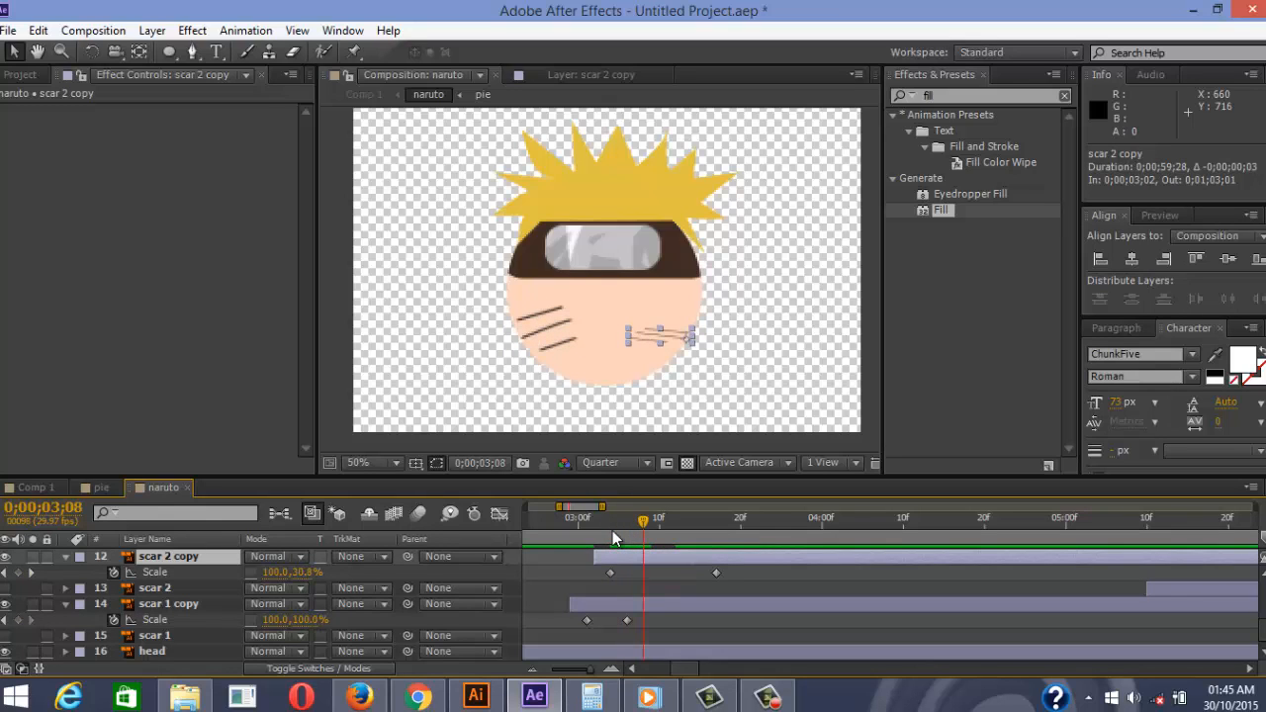
{"action": "key", "text": "Page_Down"}
{"action": "left_click_drag", "start_coordinate": [717, 574], "coordinate": [579, 622]}
Apply Easy Ease to the four selected whisker Scale keyframes
{"action": "right_click", "coordinate": [584, 623]}
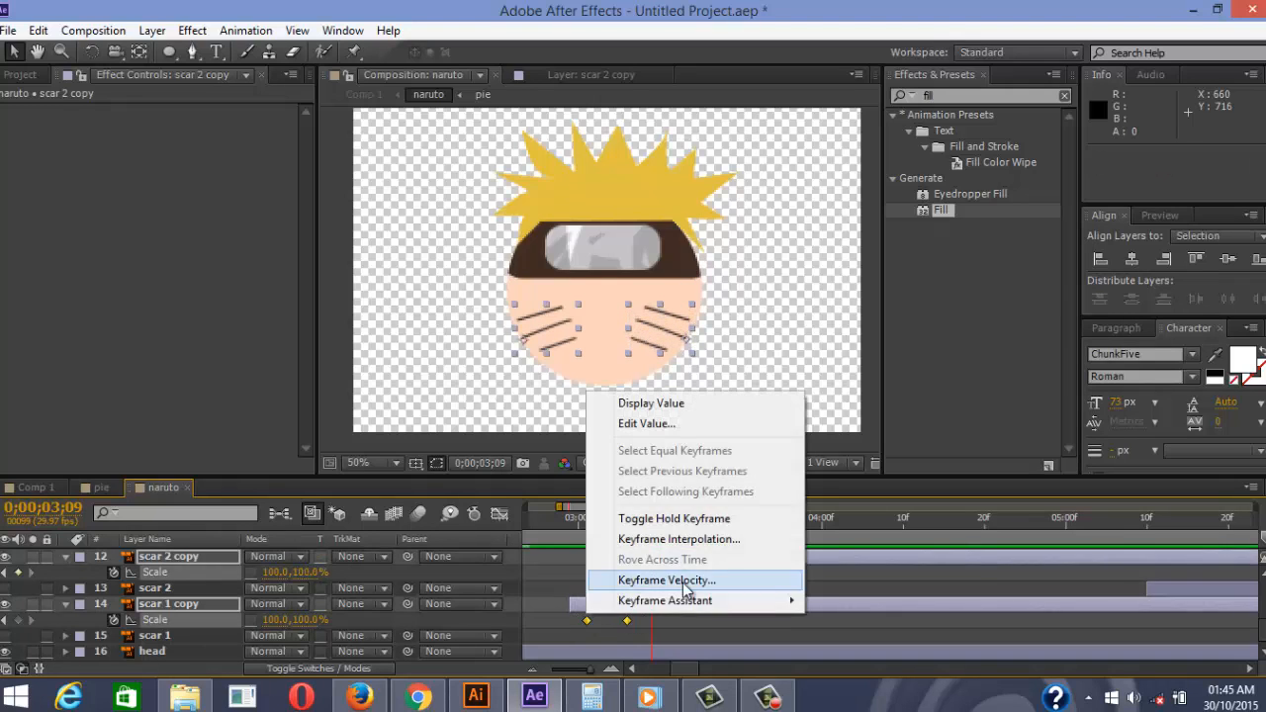
{"action": "mouse_move", "coordinate": [752, 601]}
{"action": "left_click", "coordinate": [875, 477]}
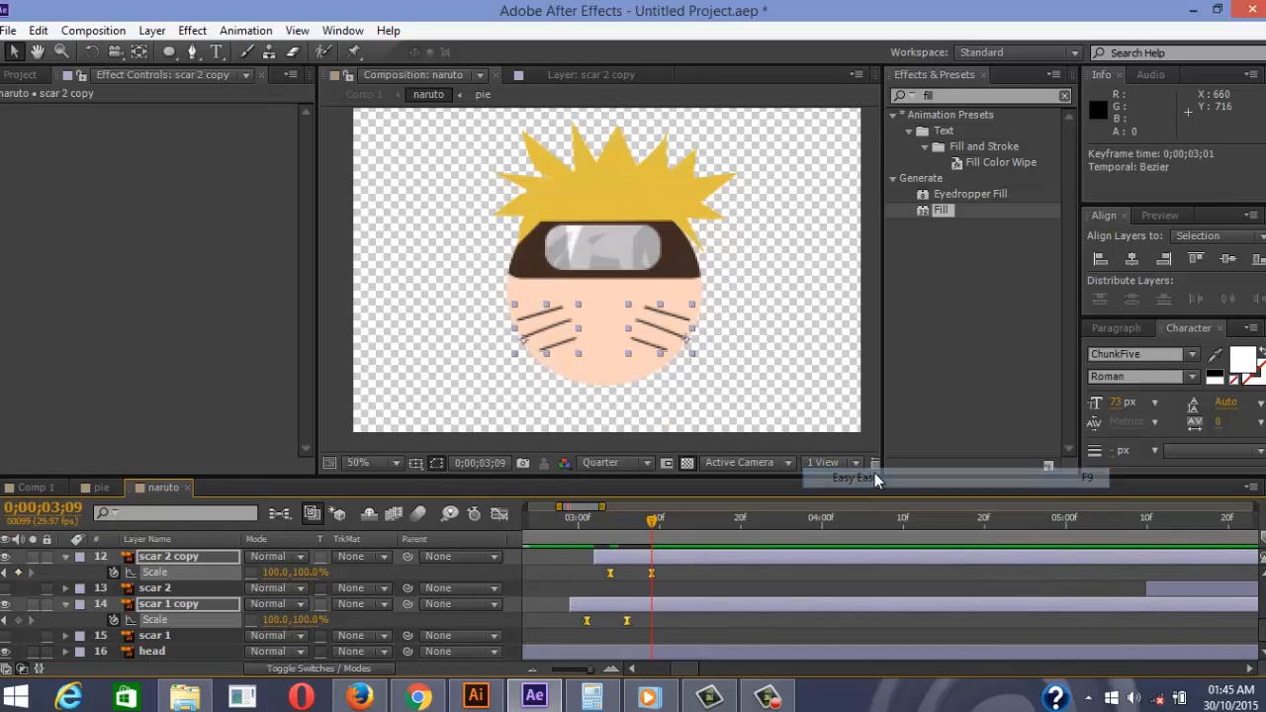
Zoom the timeline out, preview the full animation, and return to 1;17
{"action": "key", "text": "minus"}
{"action": "key", "text": "minus"}
{"action": "key", "text": "minus"}
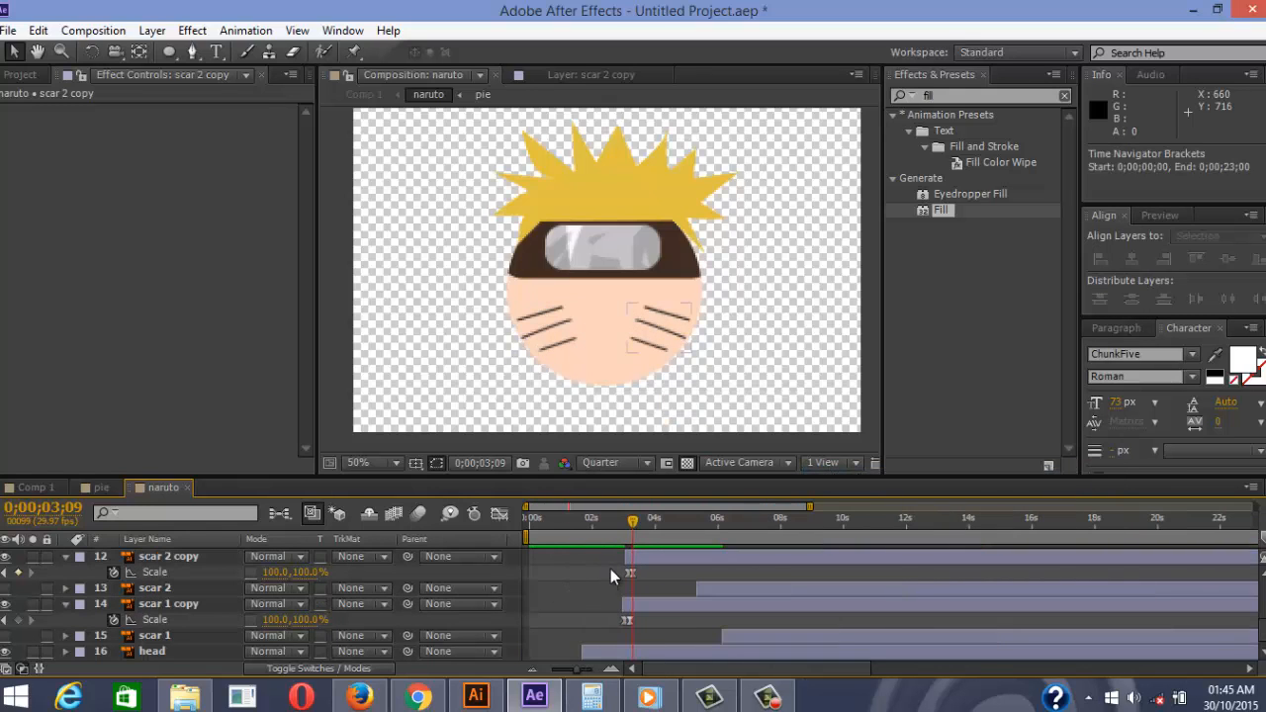
{"action": "key", "text": "KP_0"}
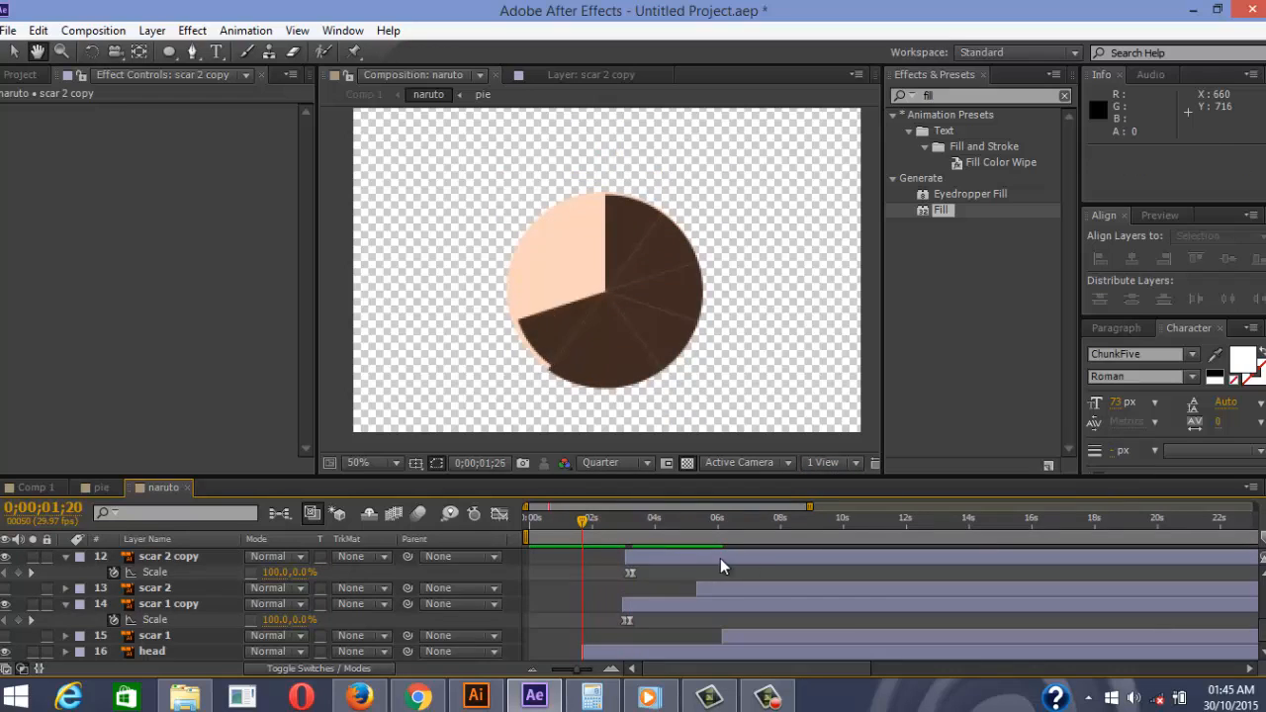
{"action": "key", "text": "space"}
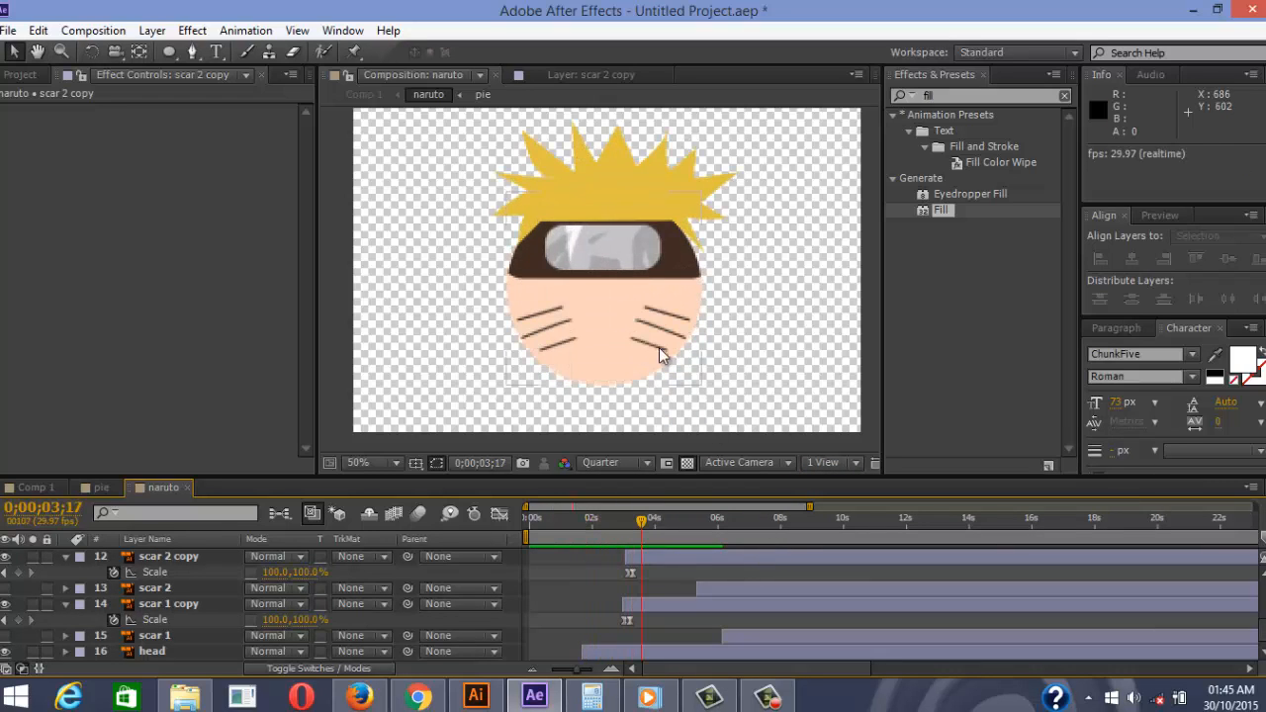
{"action": "scroll", "coordinate": [619, 279], "scroll_direction": "down", "scroll_amount": 2}
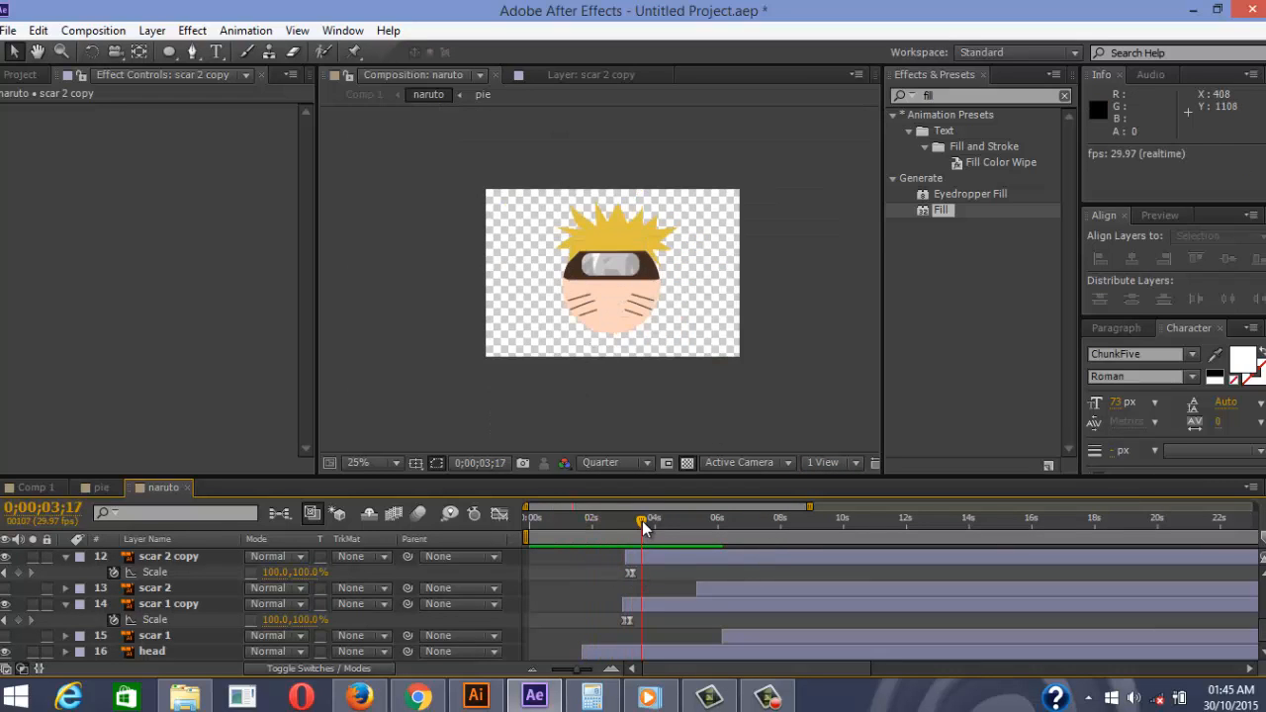
{"action": "left_click_drag", "start_coordinate": [642, 520], "coordinate": [581, 510]}
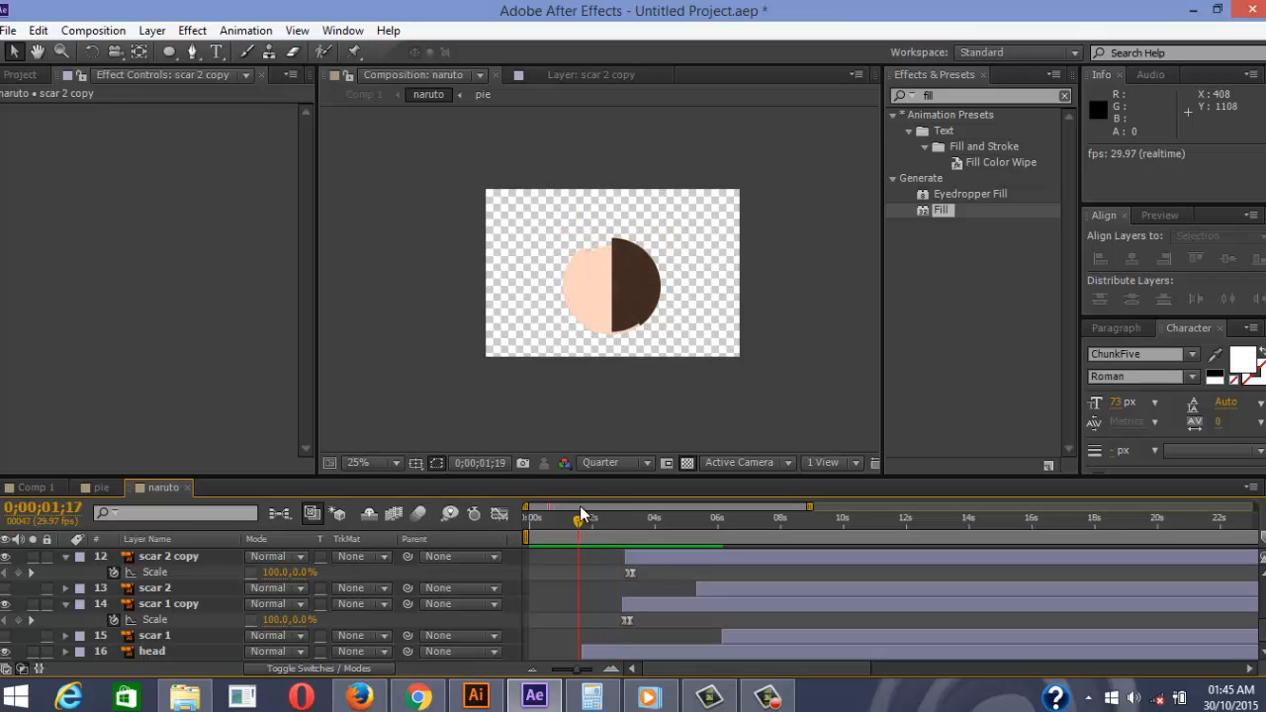
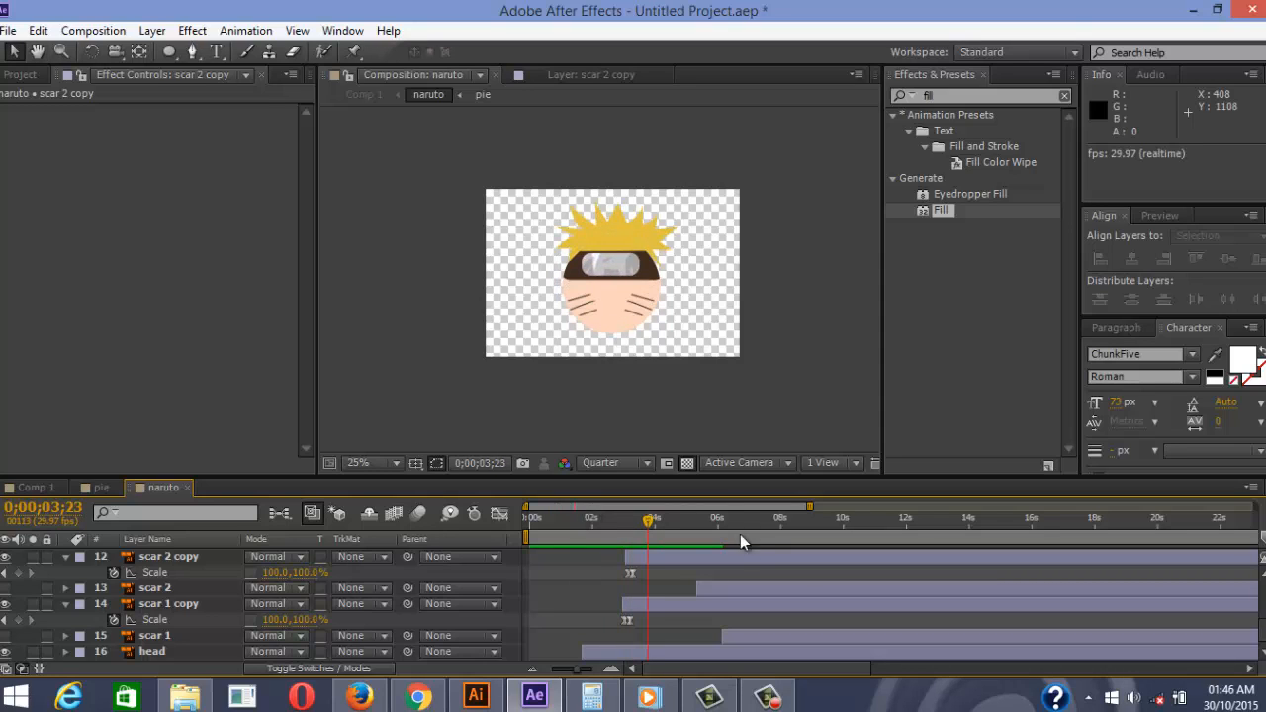
Preview the naruto animation from 1;23, then step back to 3;02 to check the scars
{"action": "left_click", "coordinate": [591, 522]}
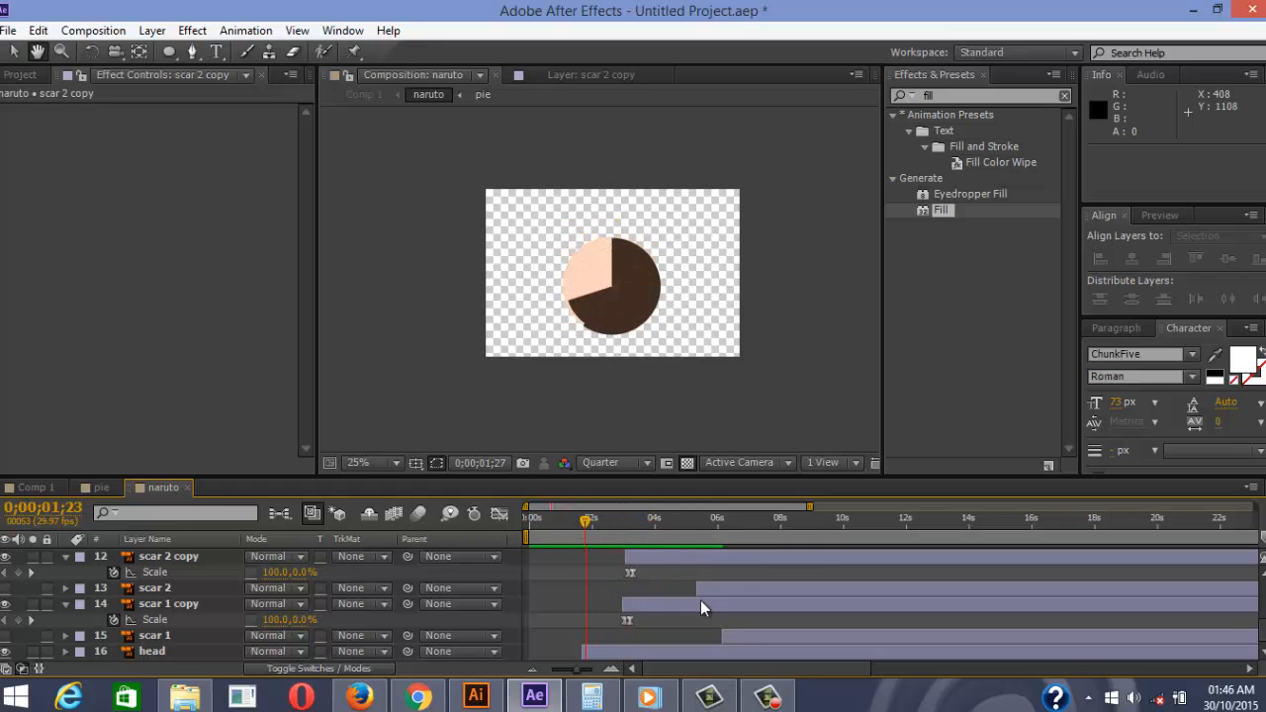
{"action": "key", "text": "space"}
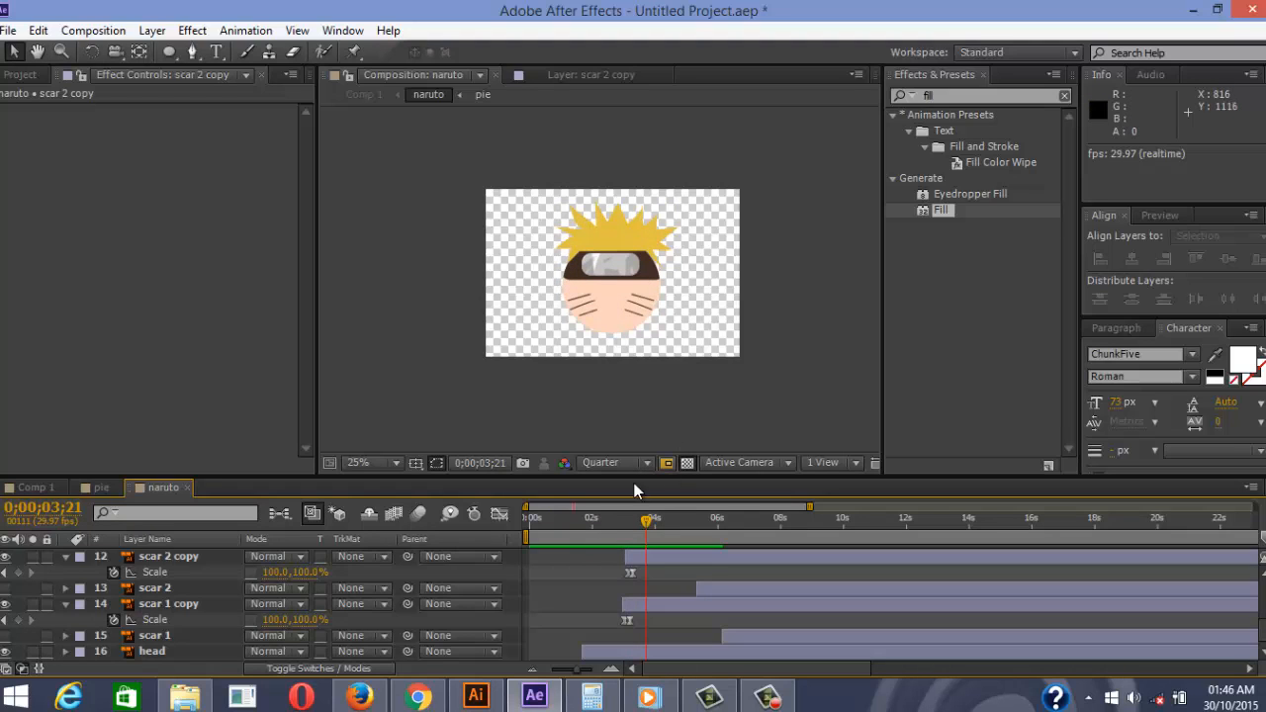
{"action": "mouse_move", "coordinate": [648, 520]}
{"action": "left_mouse_down"}
{"action": "mouse_move", "coordinate": [632, 521]}
{"action": "mouse_move", "coordinate": [646, 520]}
{"action": "left_mouse_up"}
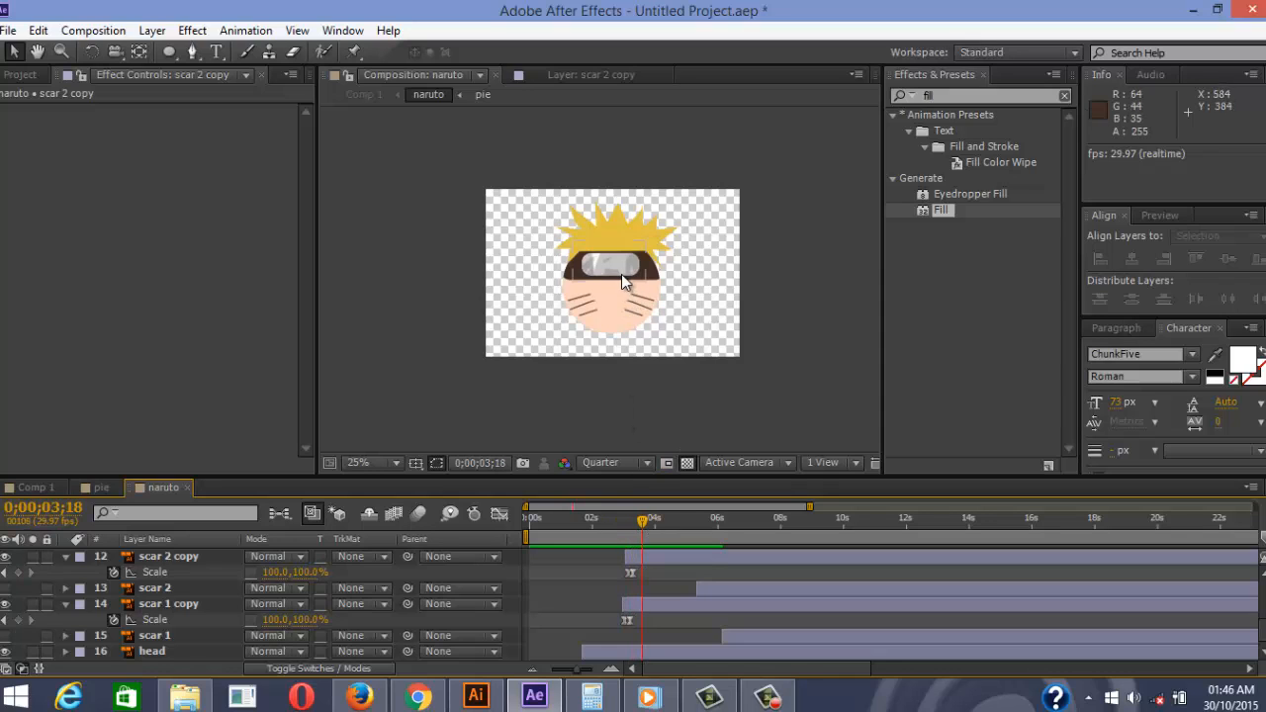
Make the Konoha logo layer start at 3;12
{"action": "scroll", "coordinate": [190, 591], "scroll_direction": "up", "scroll_amount": 1}
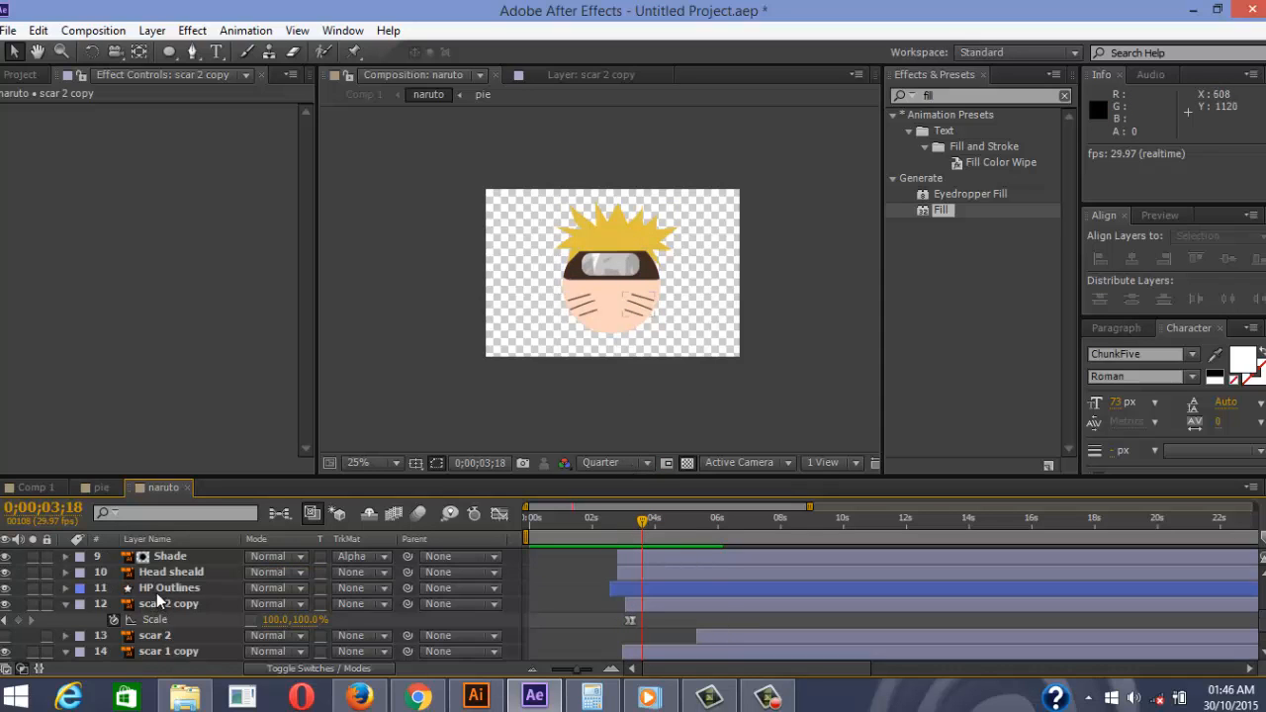
{"action": "scroll", "coordinate": [158, 590], "scroll_direction": "up", "scroll_amount": 3}
{"action": "left_click", "coordinate": [158, 600]}
{"action": "scroll", "coordinate": [158, 602], "scroll_direction": "down", "scroll_amount": 1}
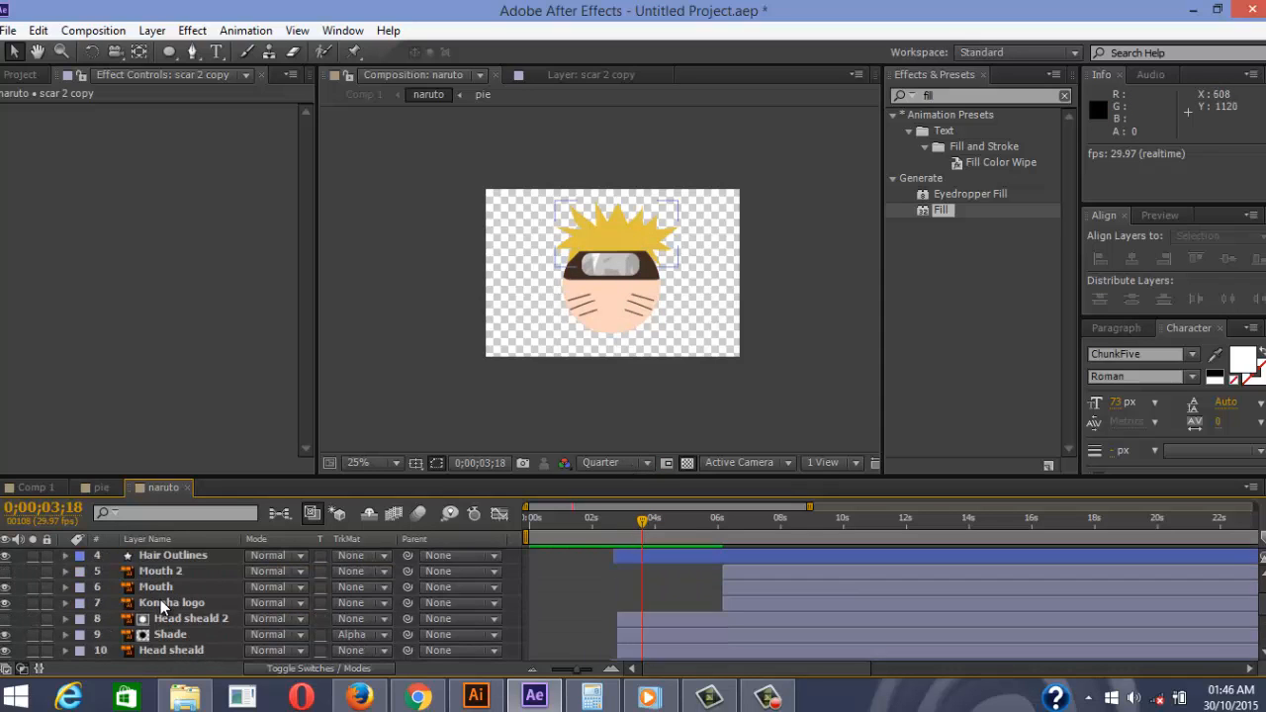
{"action": "left_click", "coordinate": [176, 606]}
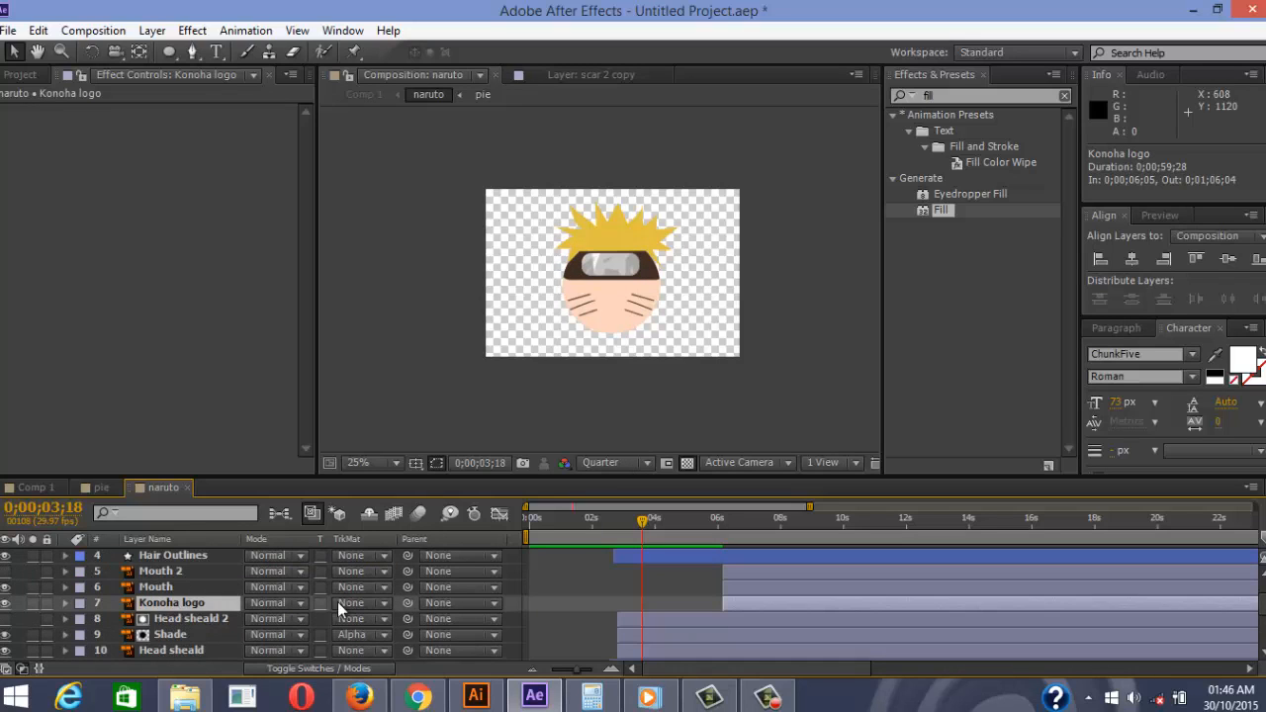
{"action": "left_click_drag", "start_coordinate": [718, 603], "coordinate": [640, 603]}
Preview the naruto comp from 2;20, then rewind to 0;23 where the pie shapes show
{"action": "left_click_drag", "start_coordinate": [637, 524], "coordinate": [612, 529]}
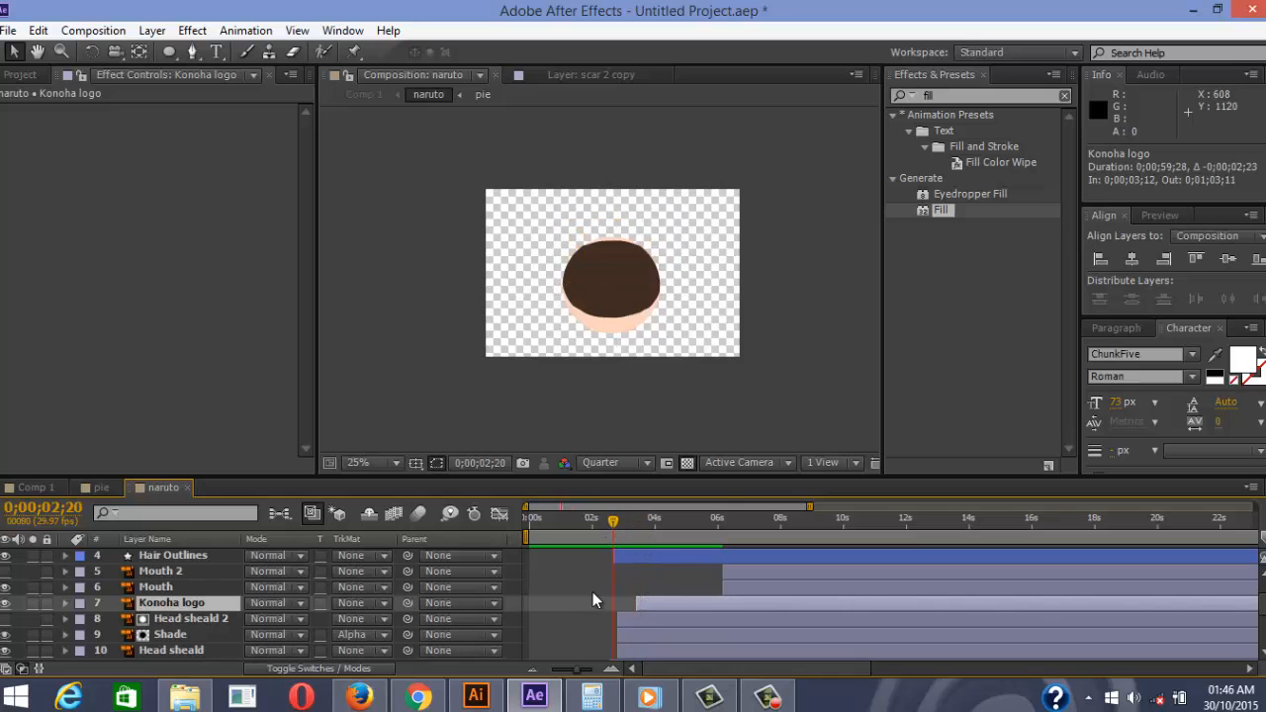
{"action": "left_click", "coordinate": [597, 592]}
{"action": "key", "text": "space"}
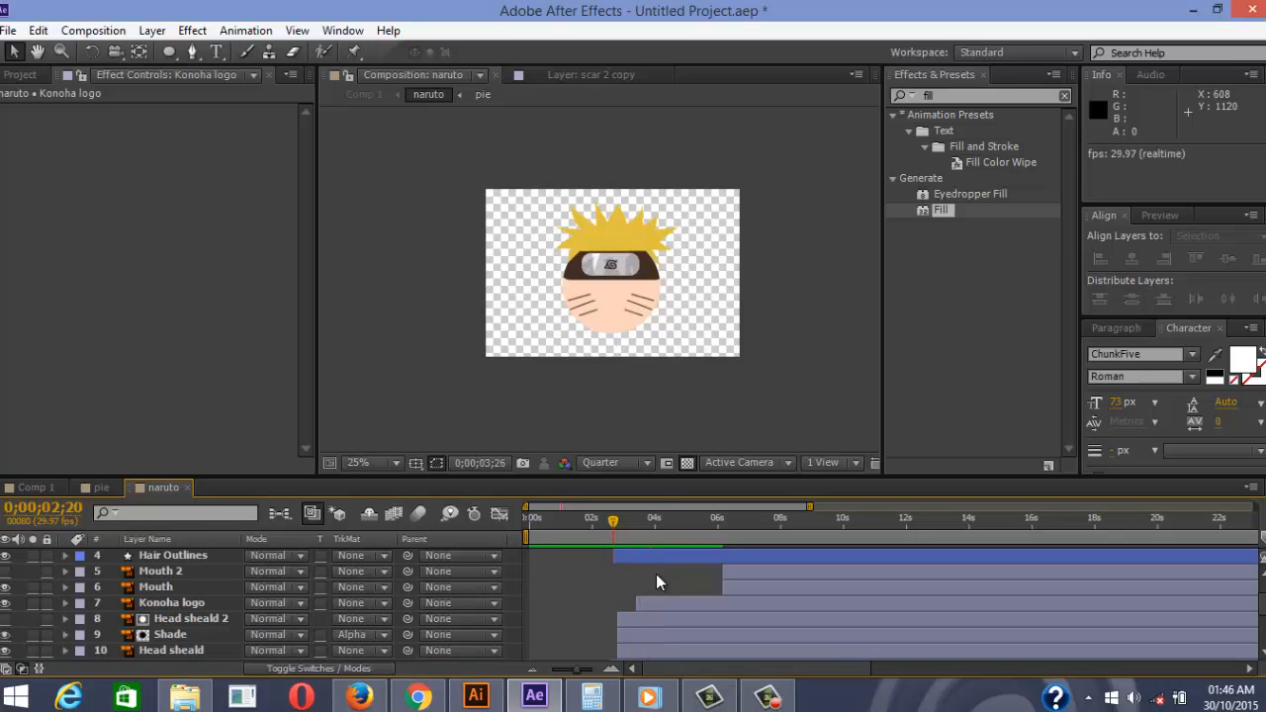
{"action": "scroll", "coordinate": [659, 573], "scroll_direction": "down", "scroll_amount": 3}
{"action": "left_click_drag", "start_coordinate": [669, 523], "coordinate": [450, 532]}
Preview Comp 1 from the beginning several times, stopping at 4;05
{"action": "left_click", "coordinate": [28, 487]}
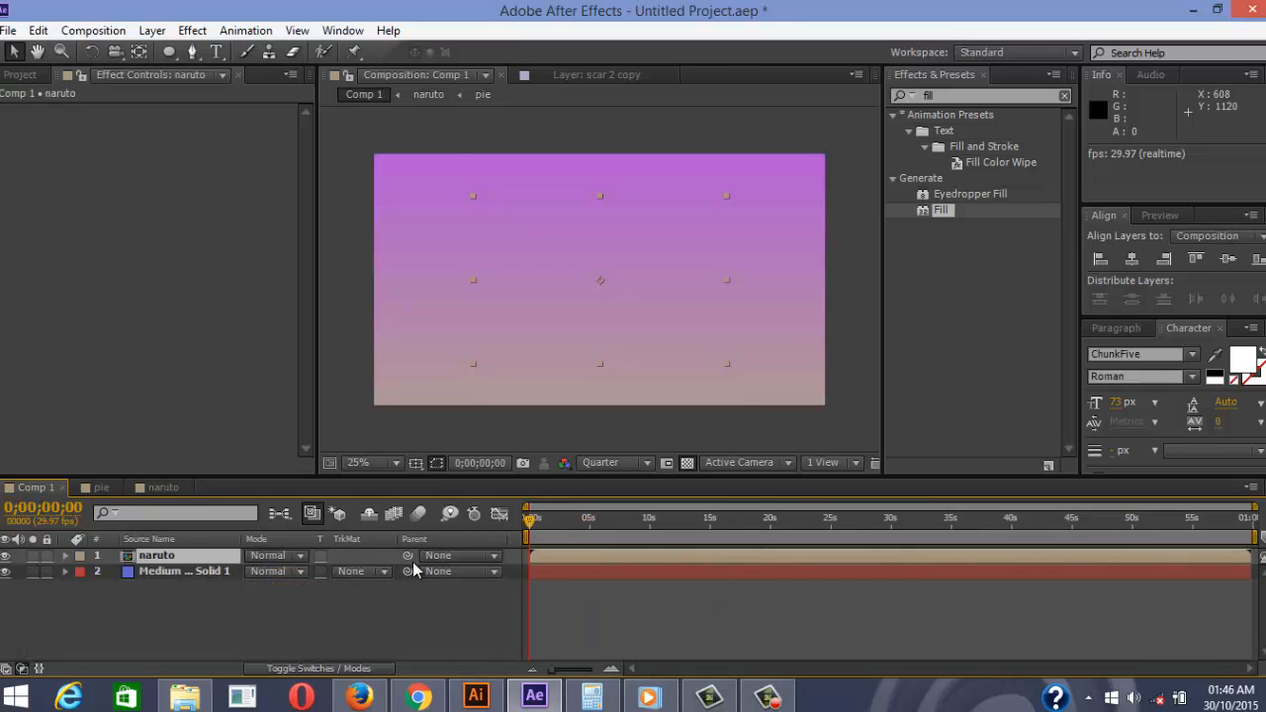
{"action": "left_click", "coordinate": [553, 590]}
{"action": "key", "text": "space"}
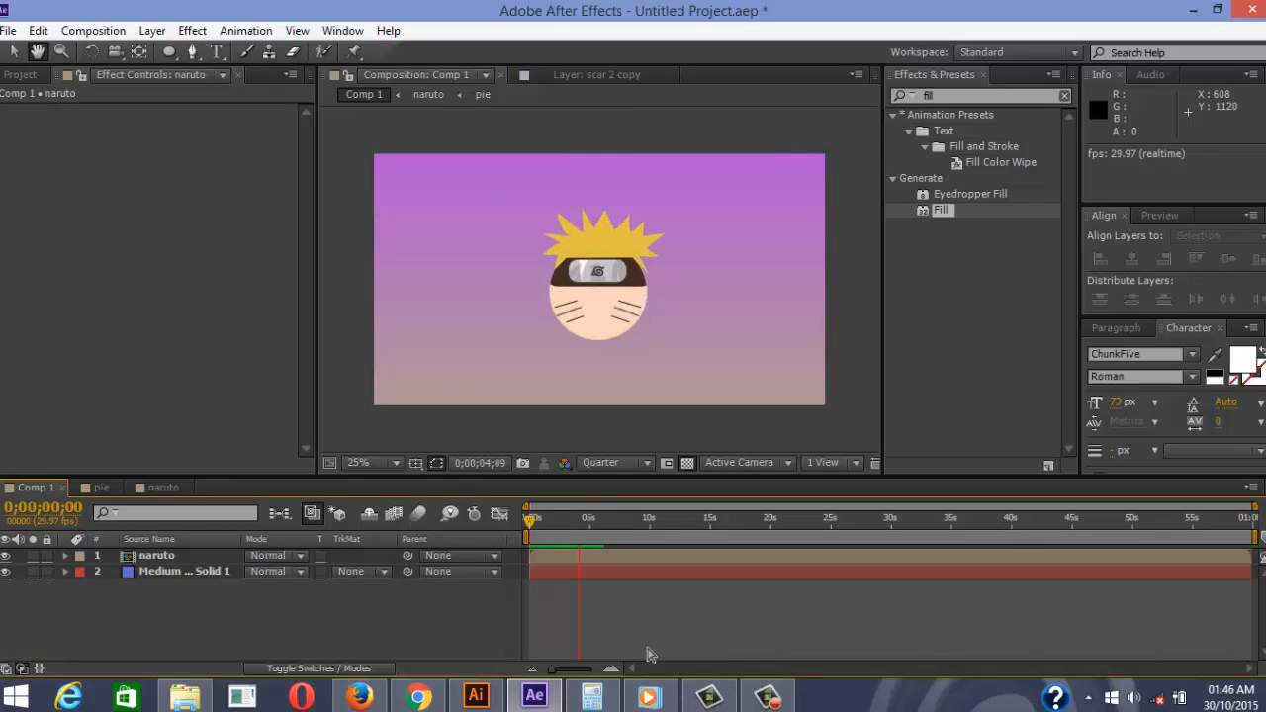
{"action": "key", "text": "space"}
{"action": "left_click_drag", "start_coordinate": [585, 519], "coordinate": [485, 518]}
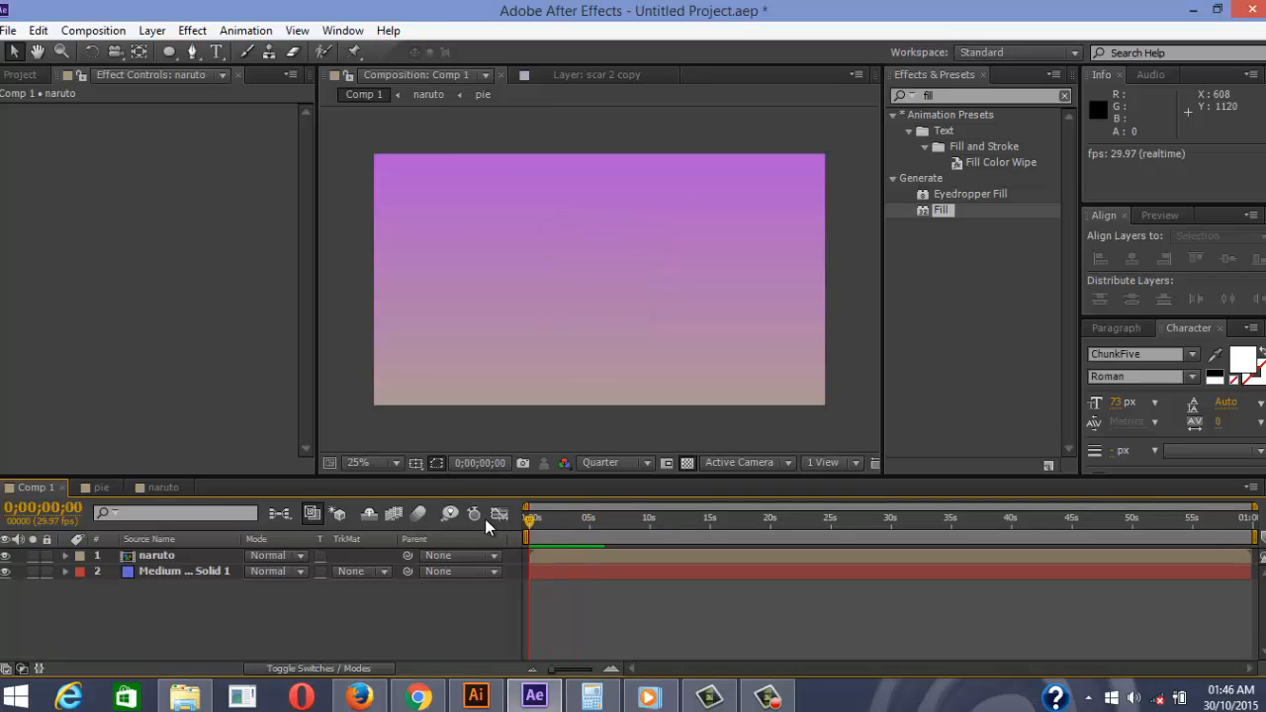
{"action": "key", "text": "space"}
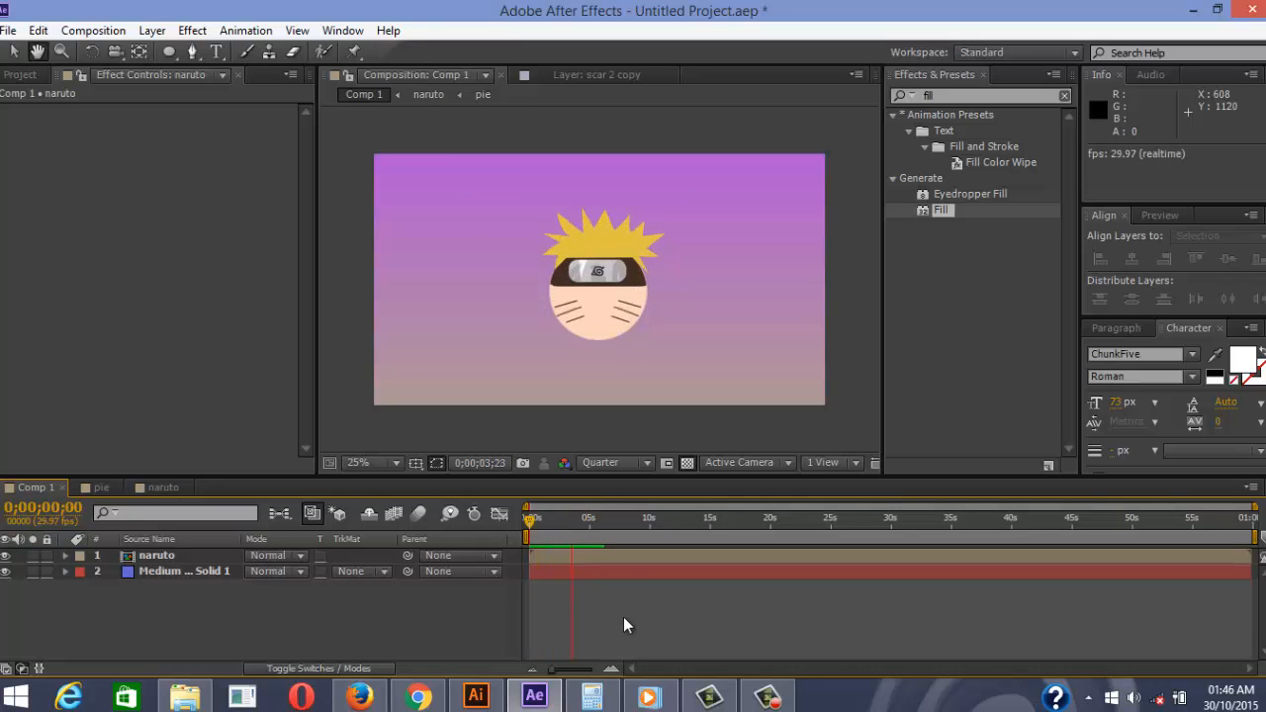
{"action": "key", "text": "space"}
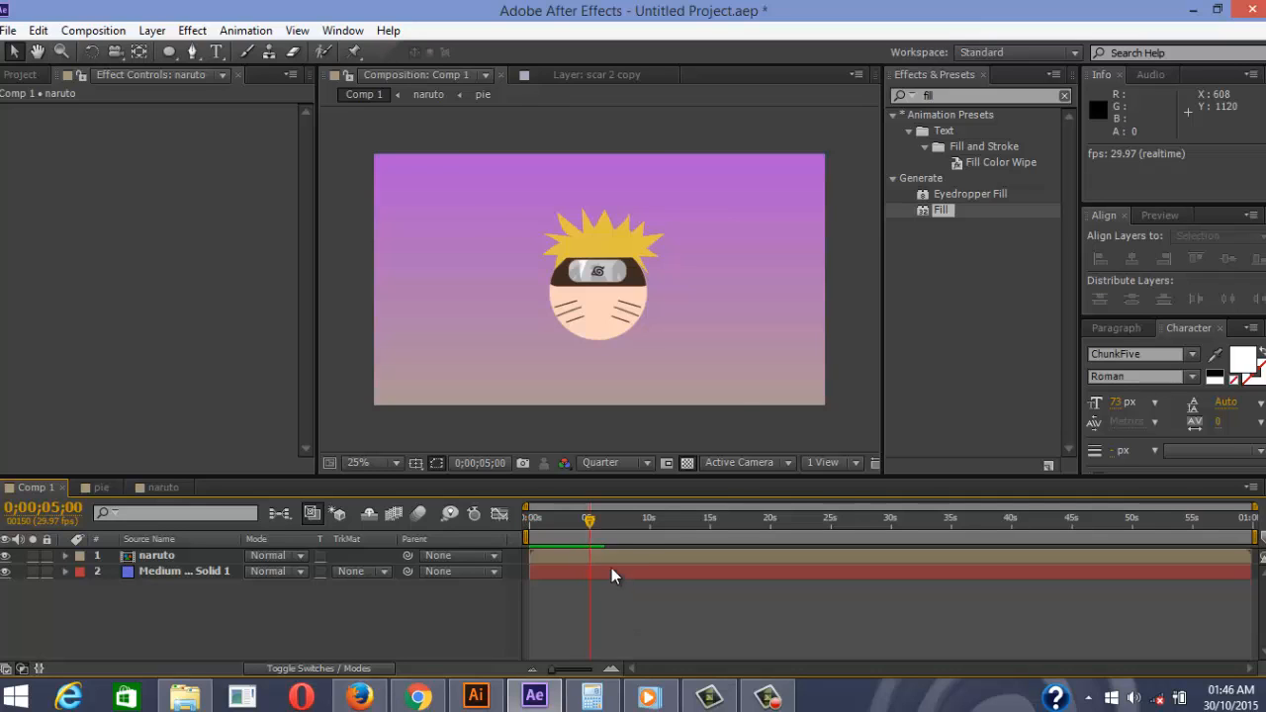
{"action": "left_click_drag", "start_coordinate": [590, 524], "coordinate": [539, 518]}
{"action": "key", "text": "space"}
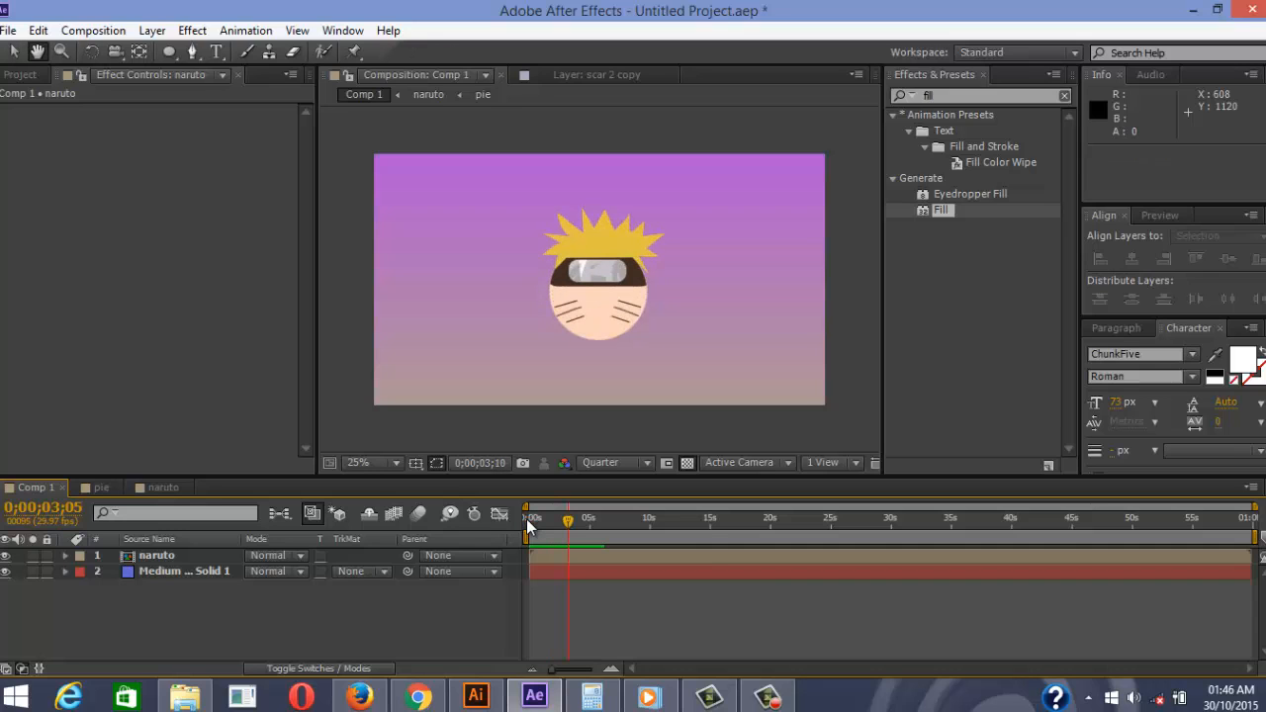
{"action": "key", "text": "space"}
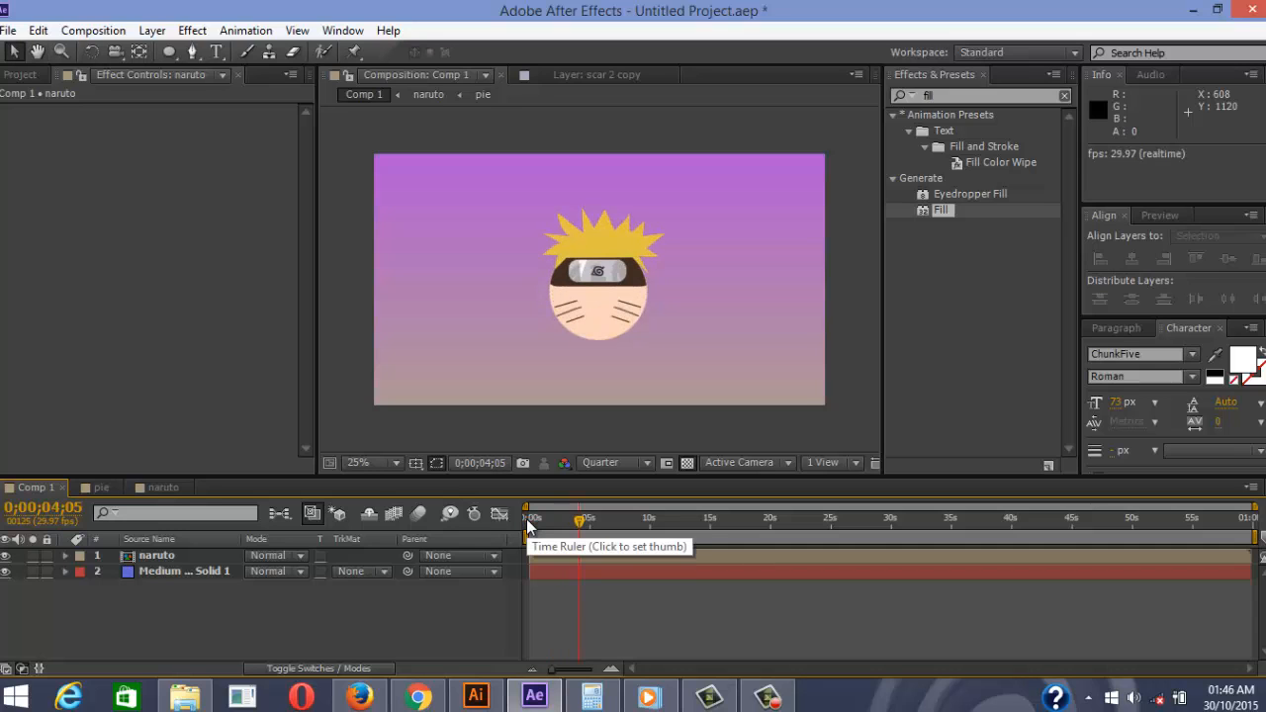
Check the pie and naruto comps, then return to Comp 1 with the Project item list shown
{"action": "left_click", "coordinate": [99, 488]}
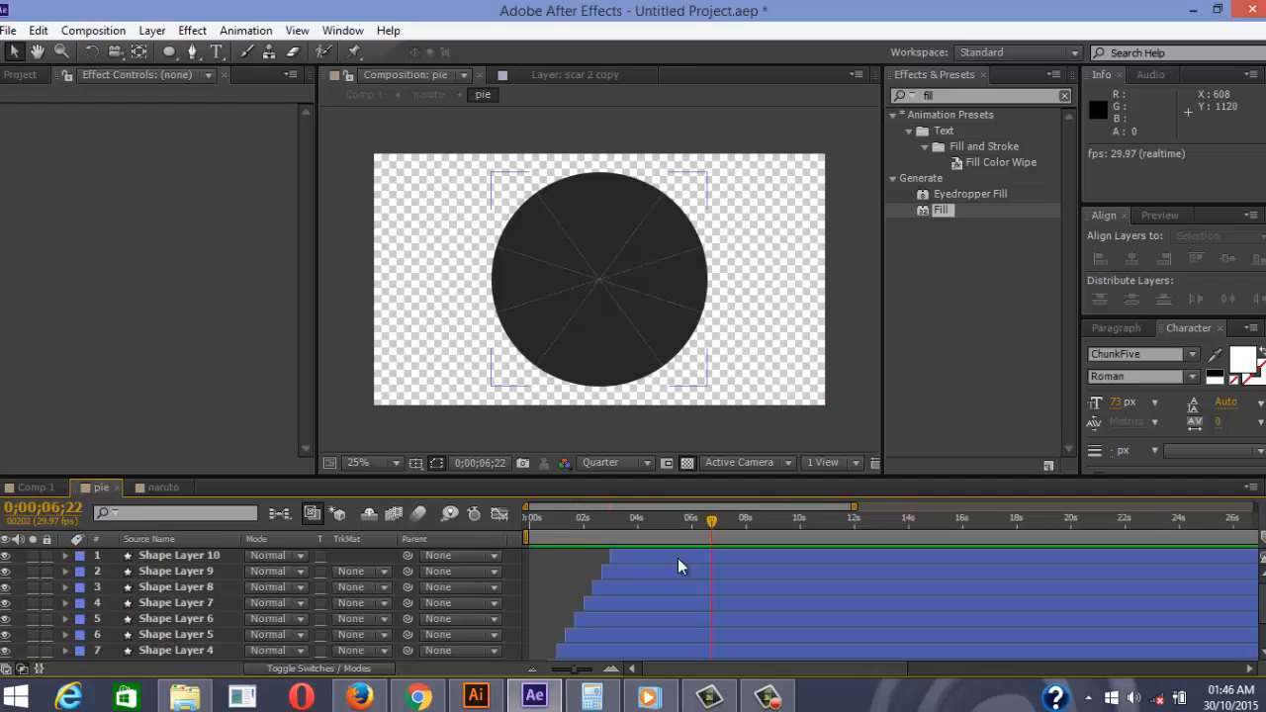
{"action": "left_click", "coordinate": [167, 486]}
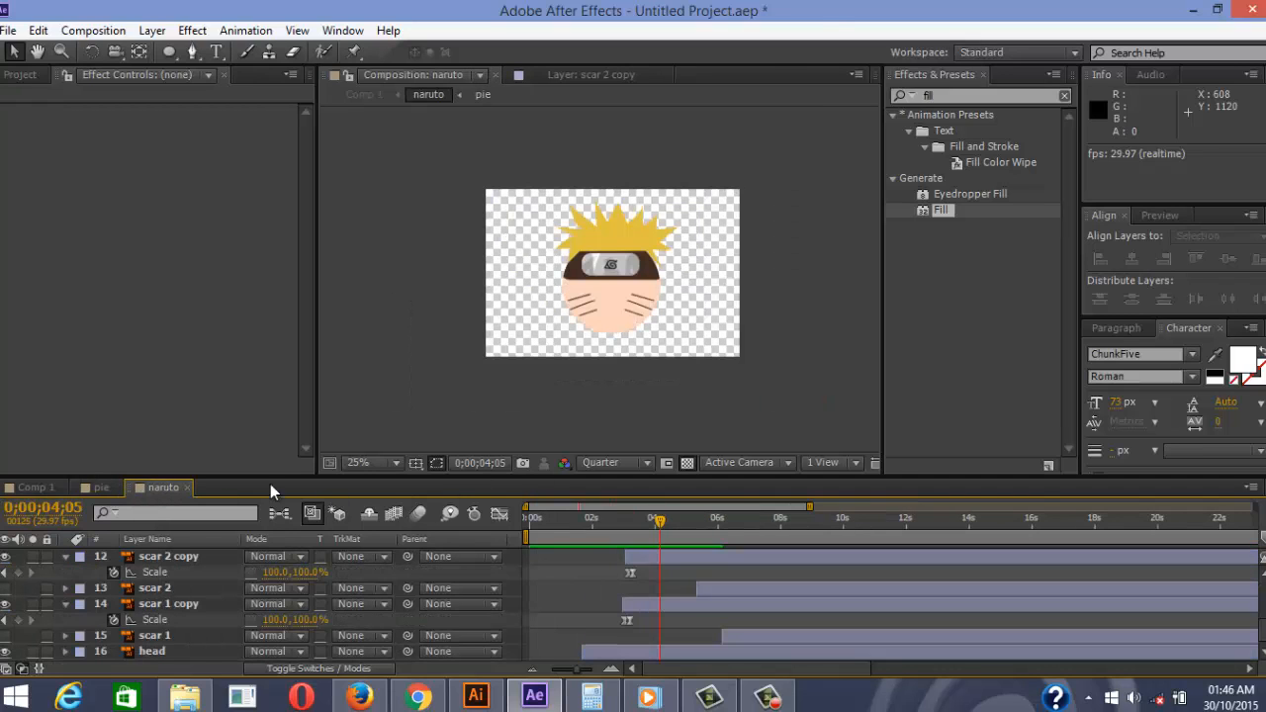
{"action": "scroll", "coordinate": [138, 591], "scroll_direction": "up", "scroll_amount": 5}
{"action": "scroll", "coordinate": [148, 598], "scroll_direction": "down", "scroll_amount": 2}
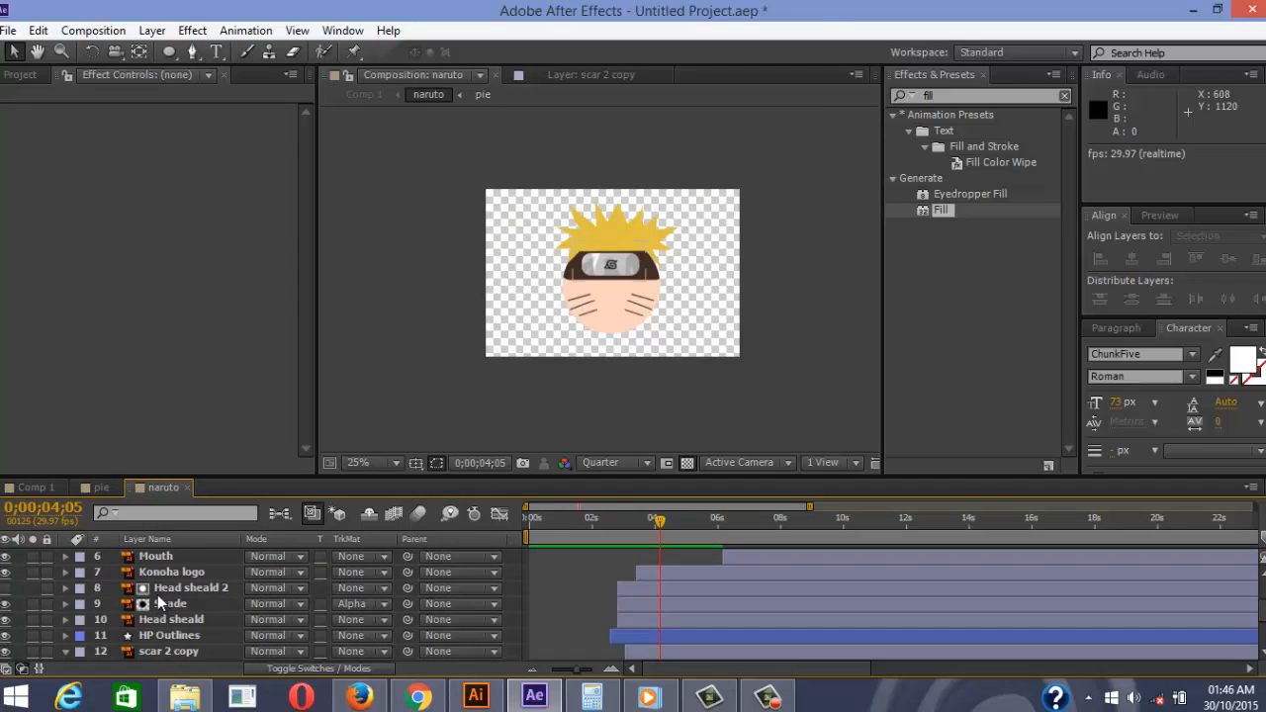
{"action": "scroll", "coordinate": [166, 594], "scroll_direction": "down", "scroll_amount": 2}
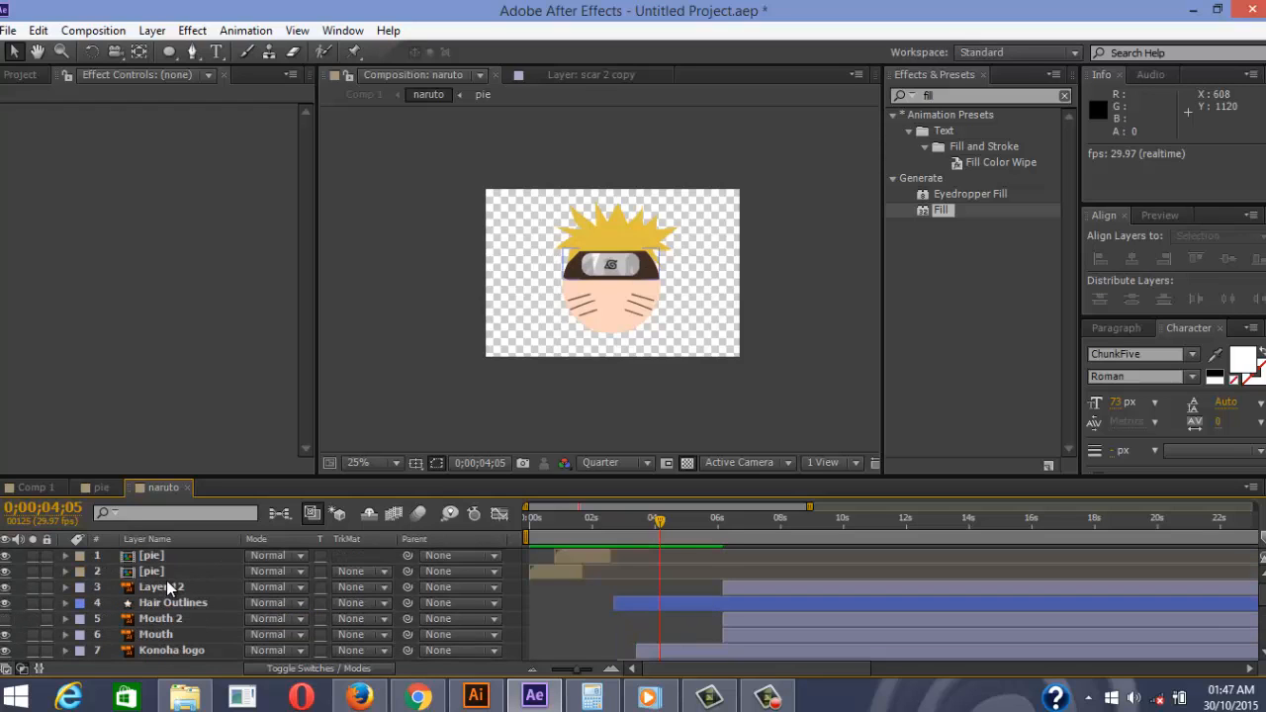
{"action": "scroll", "coordinate": [168, 586], "scroll_direction": "up", "scroll_amount": 4}
{"action": "left_click", "coordinate": [49, 486]}
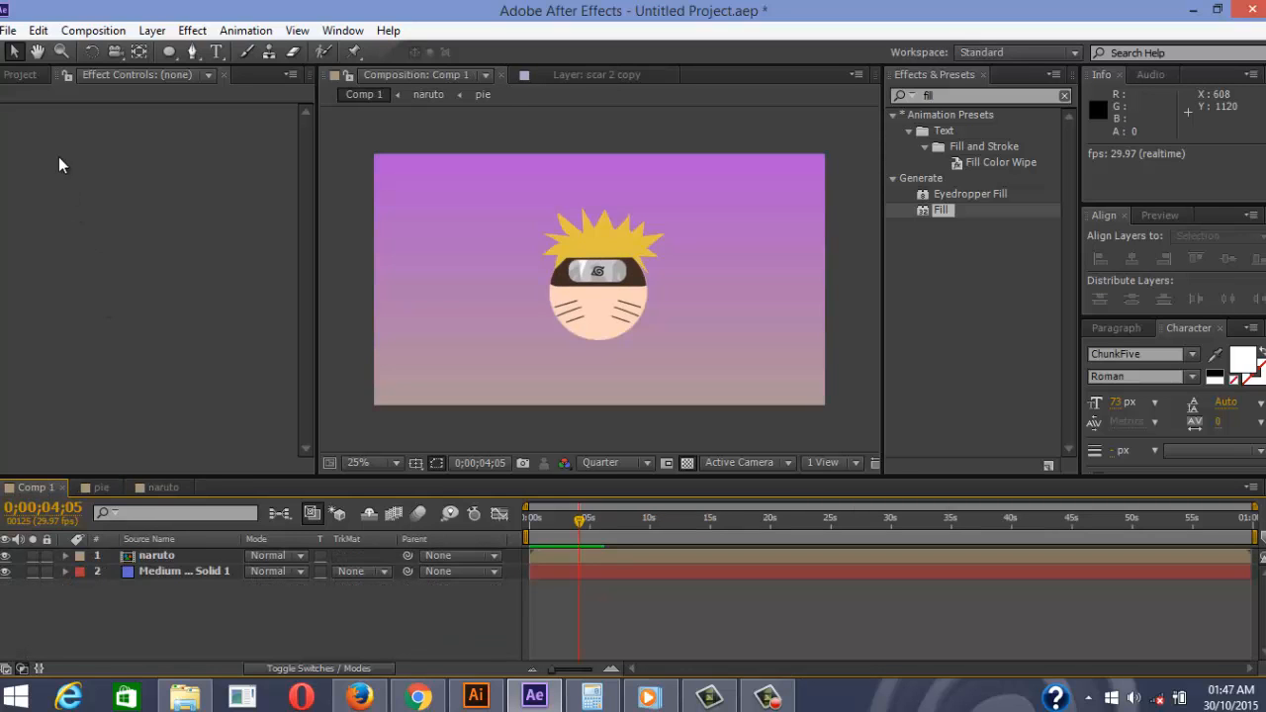
{"action": "left_click", "coordinate": [22, 75]}
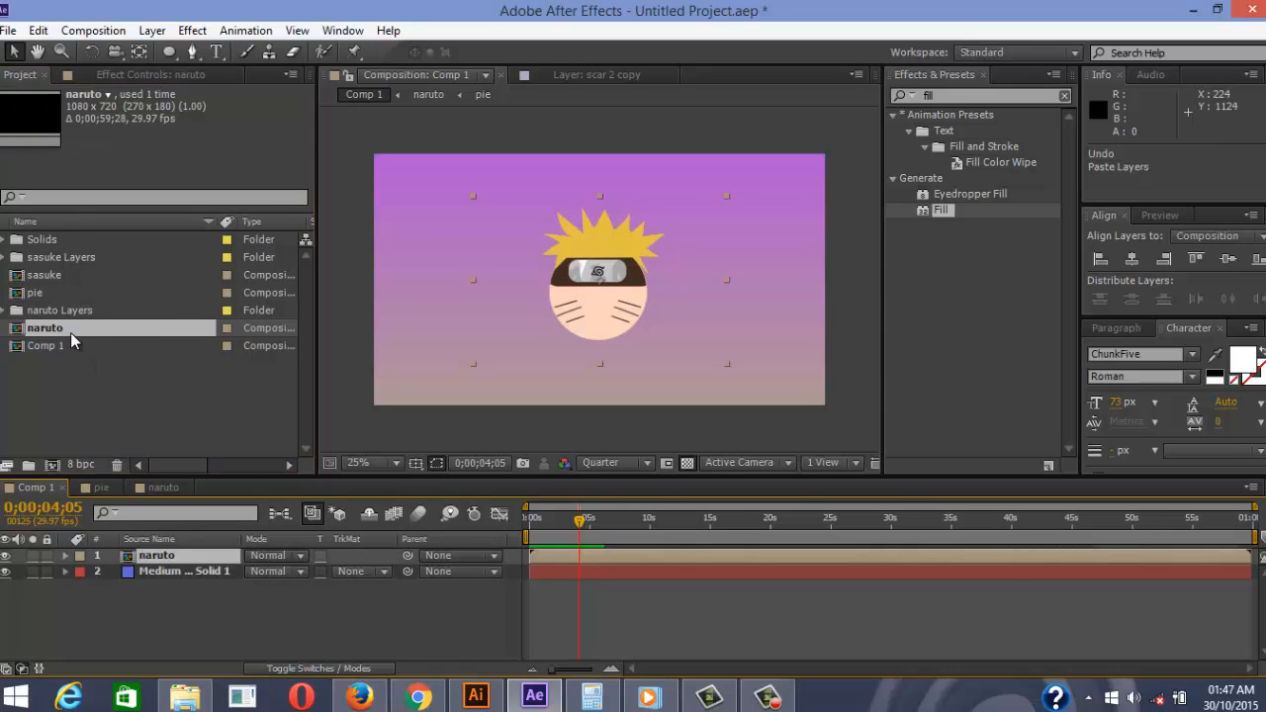
Add the sasuke comp to Comp 1, open it, and copy all nine of its layers
{"action": "left_click_drag", "start_coordinate": [56, 276], "coordinate": [157, 555]}
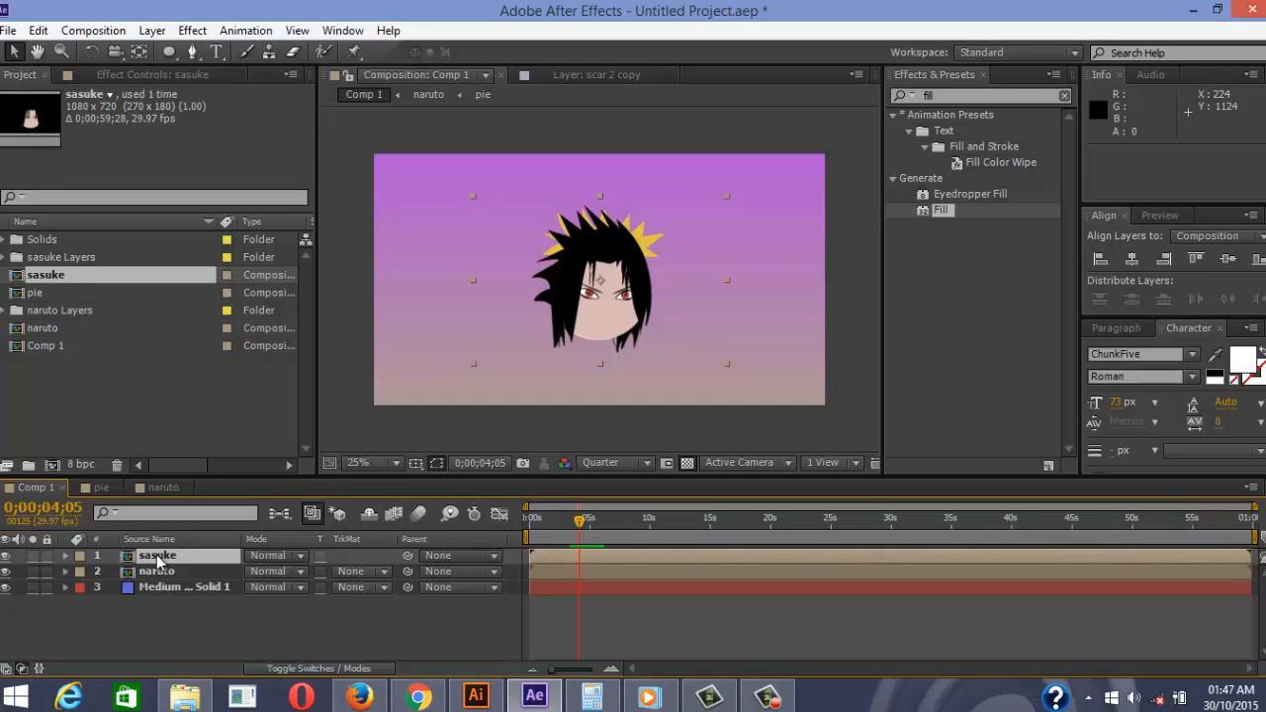
{"action": "double_click", "coordinate": [156, 555]}
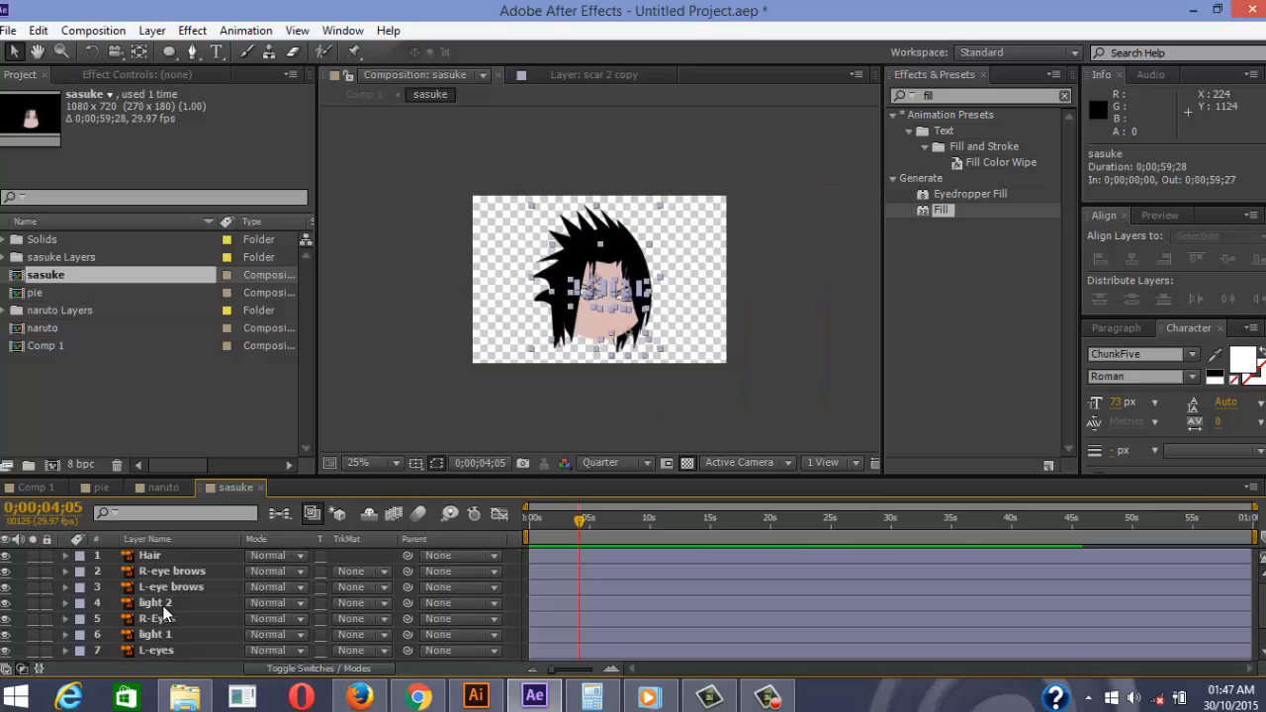
{"action": "key", "text": "ctrl+a"}
{"action": "key", "text": "ctrl+x"}
{"action": "key", "text": "ctrl+z"}
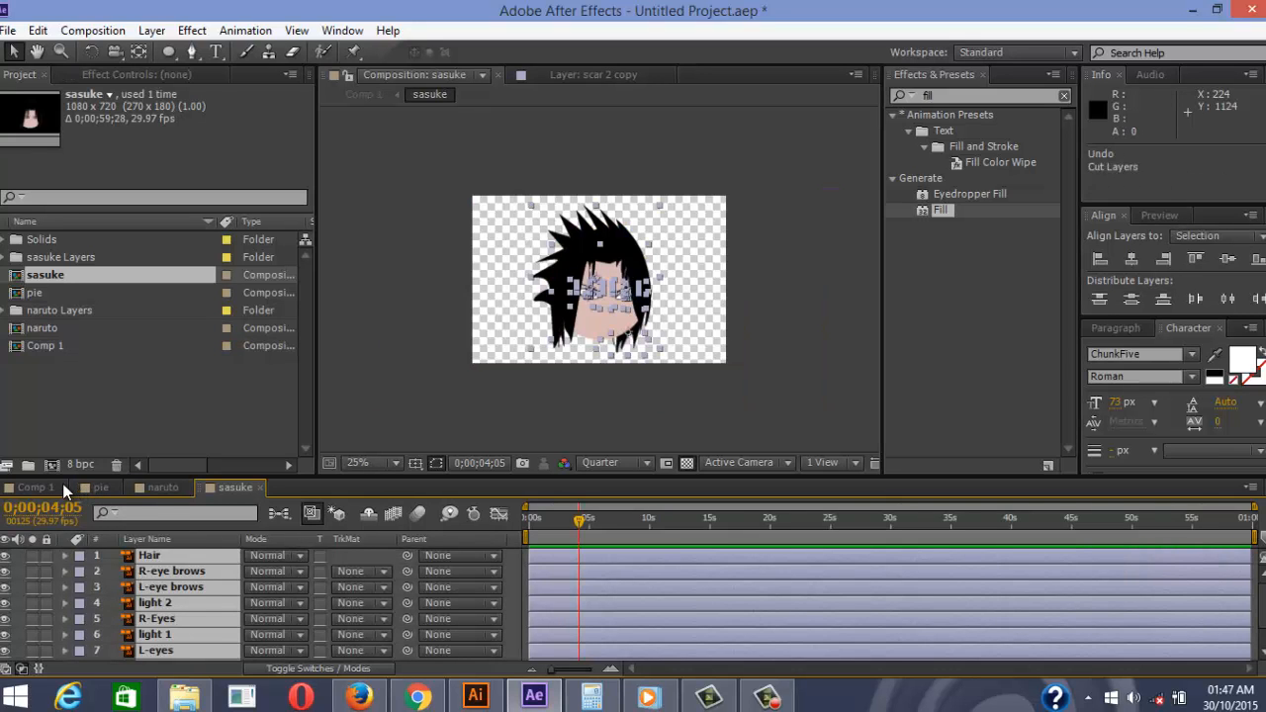
{"action": "key", "text": "ctrl+c"}
Paste the nine sasuke layers into the naruto comp
{"action": "left_click", "coordinate": [162, 488]}
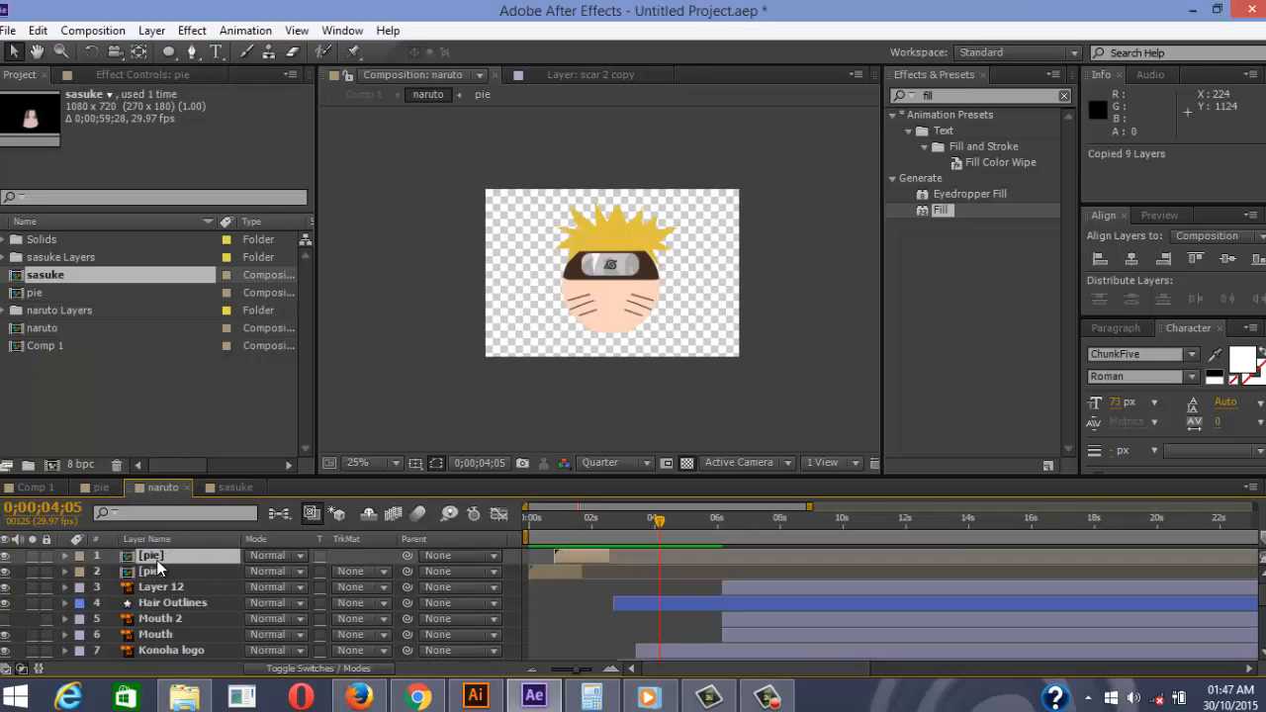
{"action": "left_click", "coordinate": [154, 557], "text": "ctrl"}
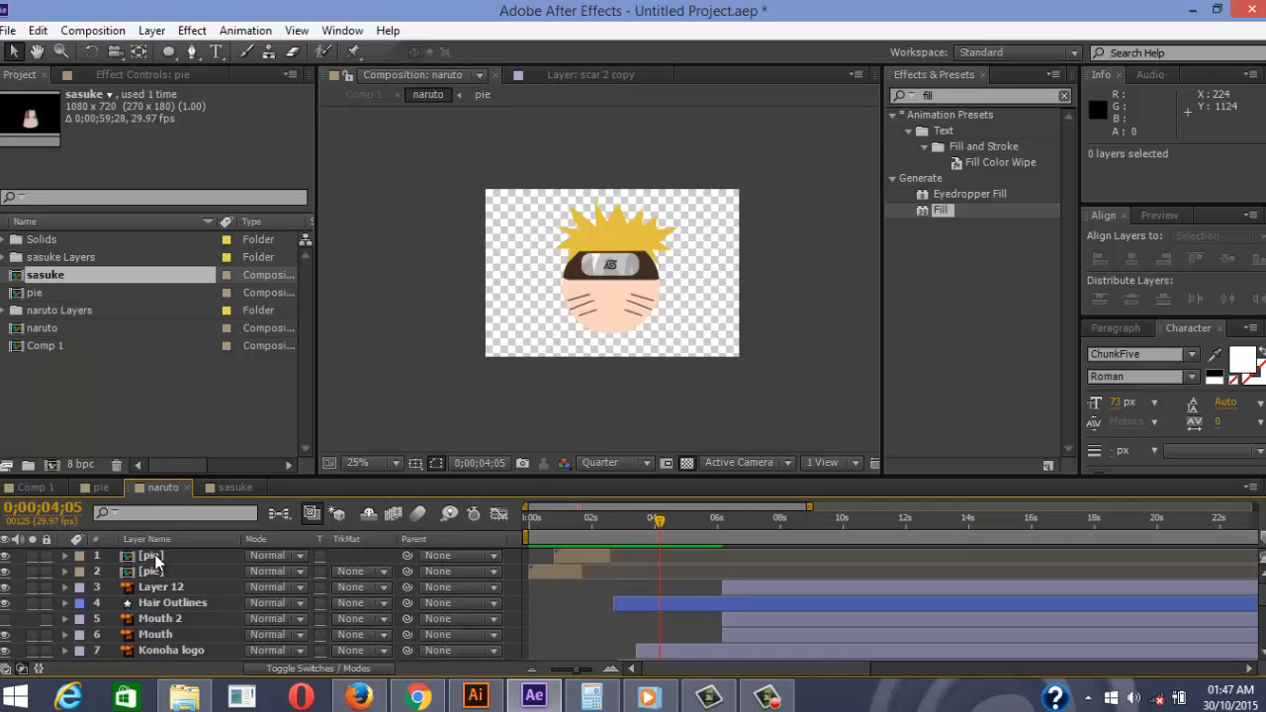
{"action": "key", "text": "ctrl+v"}
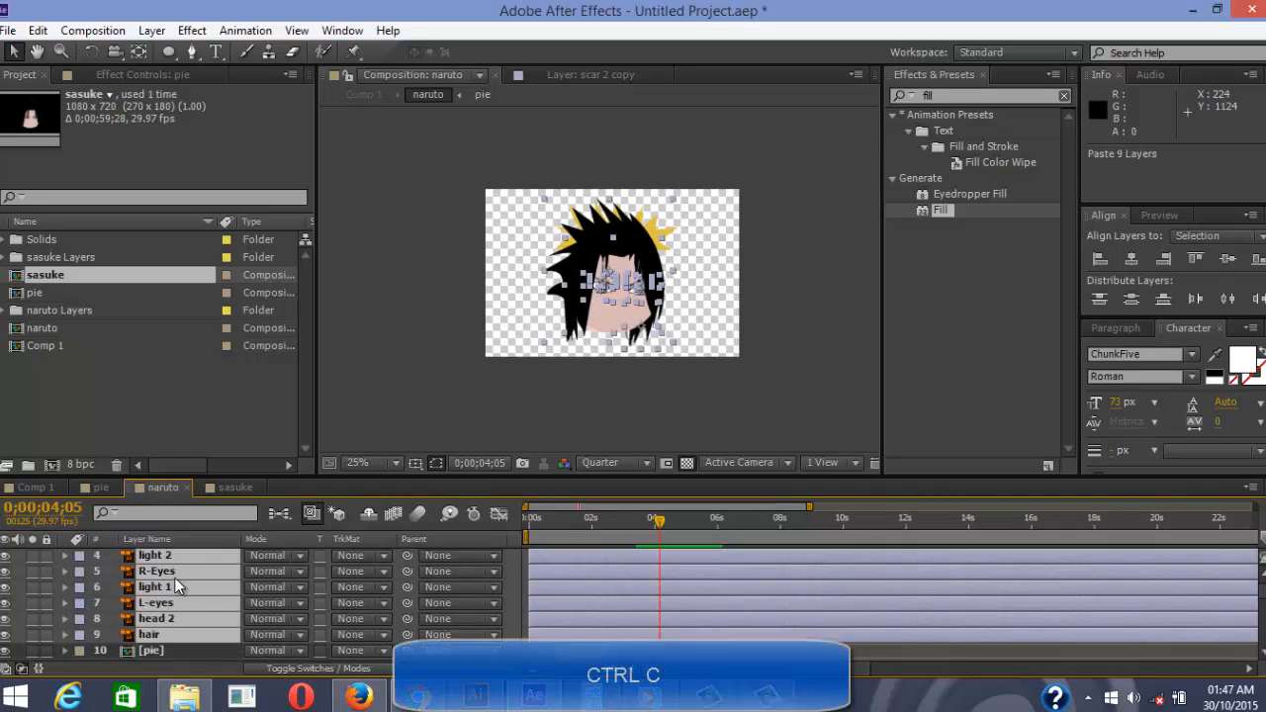
{"action": "scroll", "coordinate": [174, 588], "scroll_direction": "down", "scroll_amount": 3}
{"action": "scroll", "coordinate": [174, 587], "scroll_direction": "up", "scroll_amount": 3}
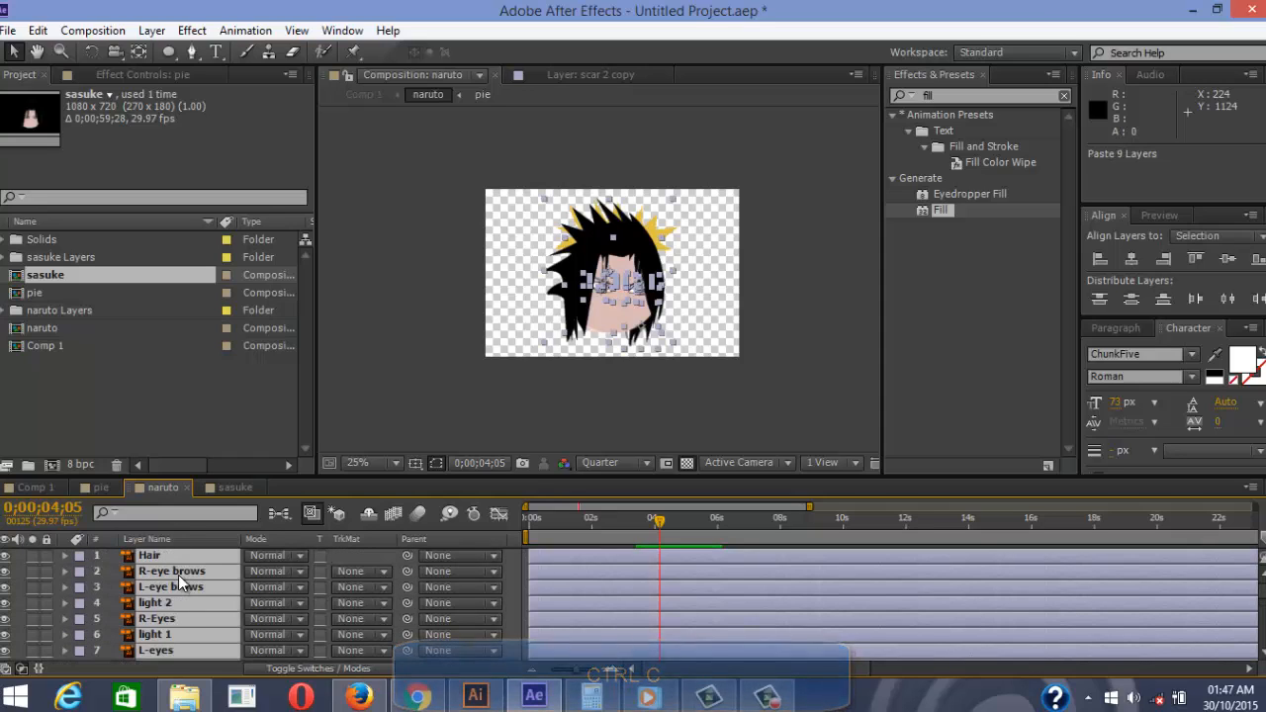
Close the sasuke timeline, delete the sasuke layer from Comp 1, and open the naruto precomp
{"action": "left_click", "coordinate": [249, 487]}
{"action": "key", "text": "ctrl+v"}
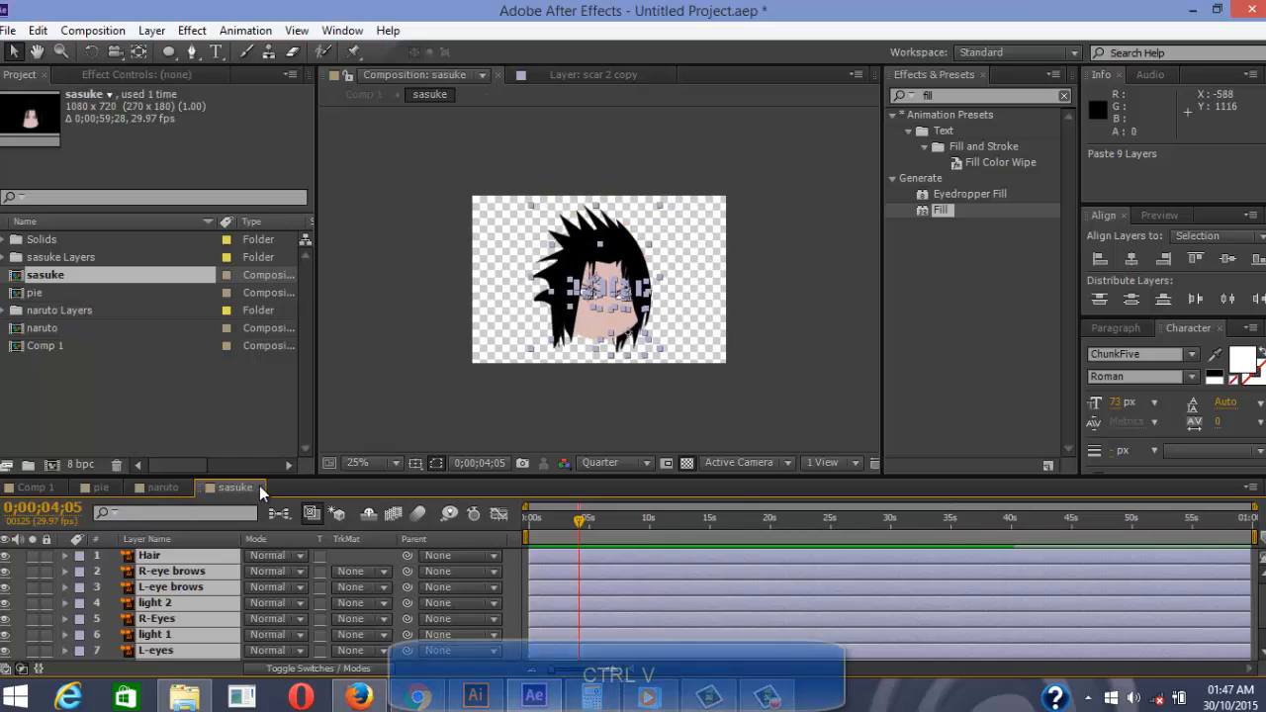
{"action": "left_click", "coordinate": [40, 489]}
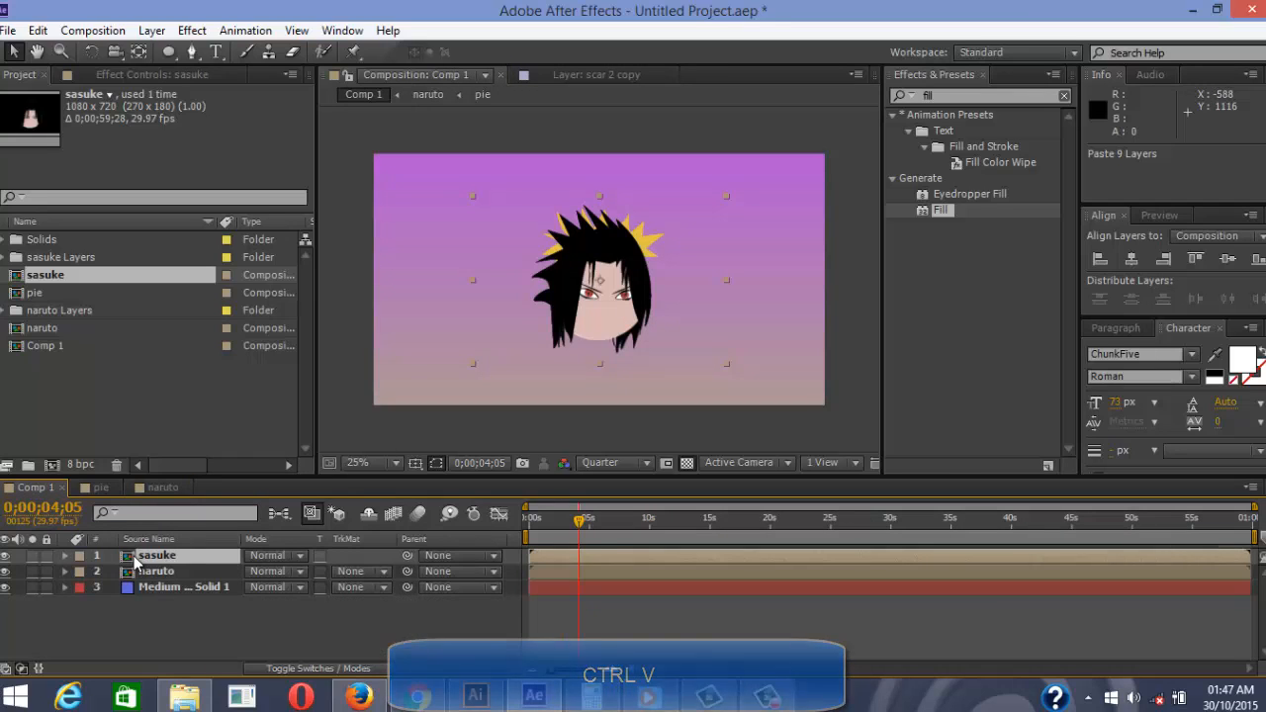
{"action": "key", "text": "Delete"}
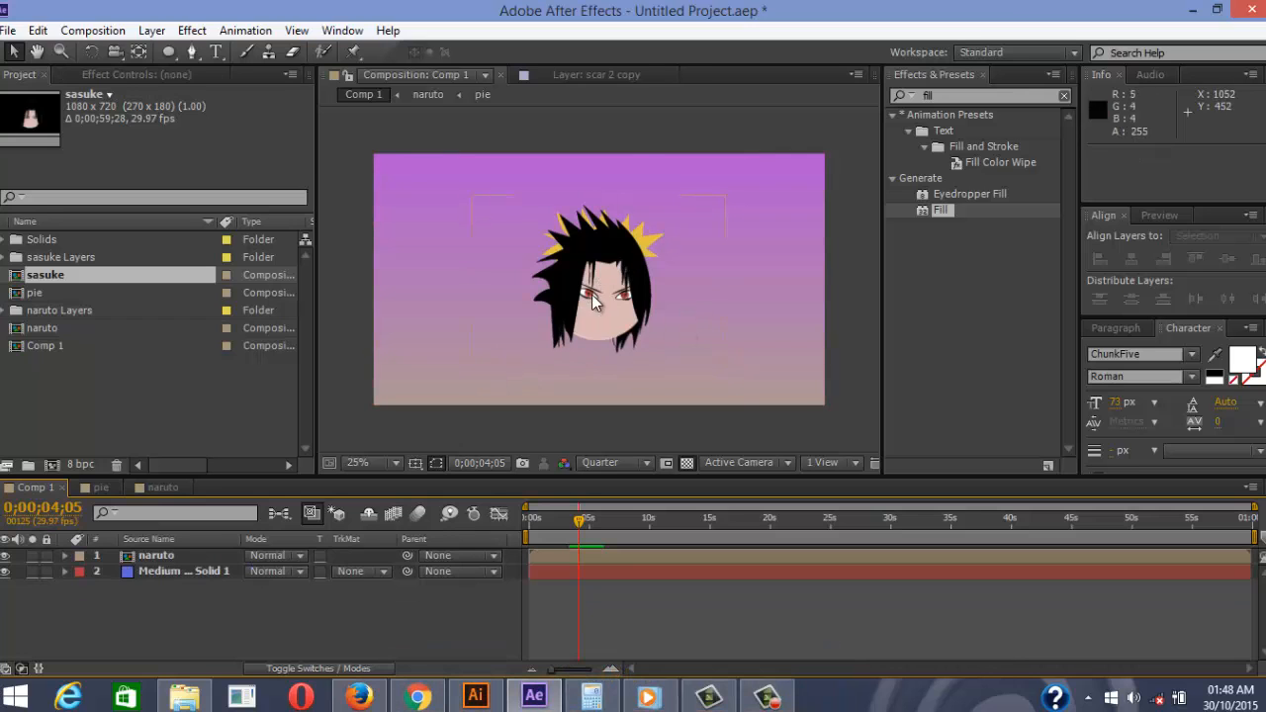
{"action": "scroll", "coordinate": [594, 319], "scroll_direction": "up", "scroll_amount": 3}
{"action": "scroll", "coordinate": [593, 325], "scroll_direction": "down", "scroll_amount": 1}
{"action": "double_click", "coordinate": [228, 554]}
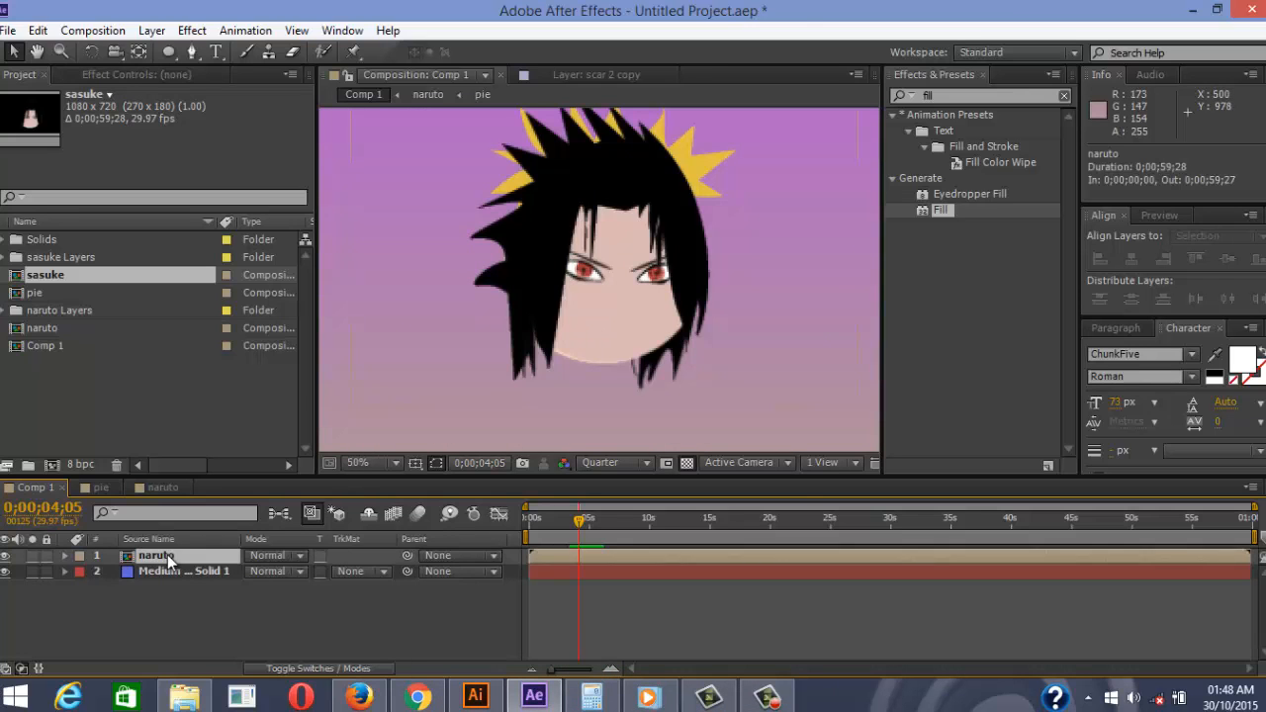
Clear the selection in the naruto comp and select the hair layer
{"action": "left_click", "coordinate": [611, 402]}
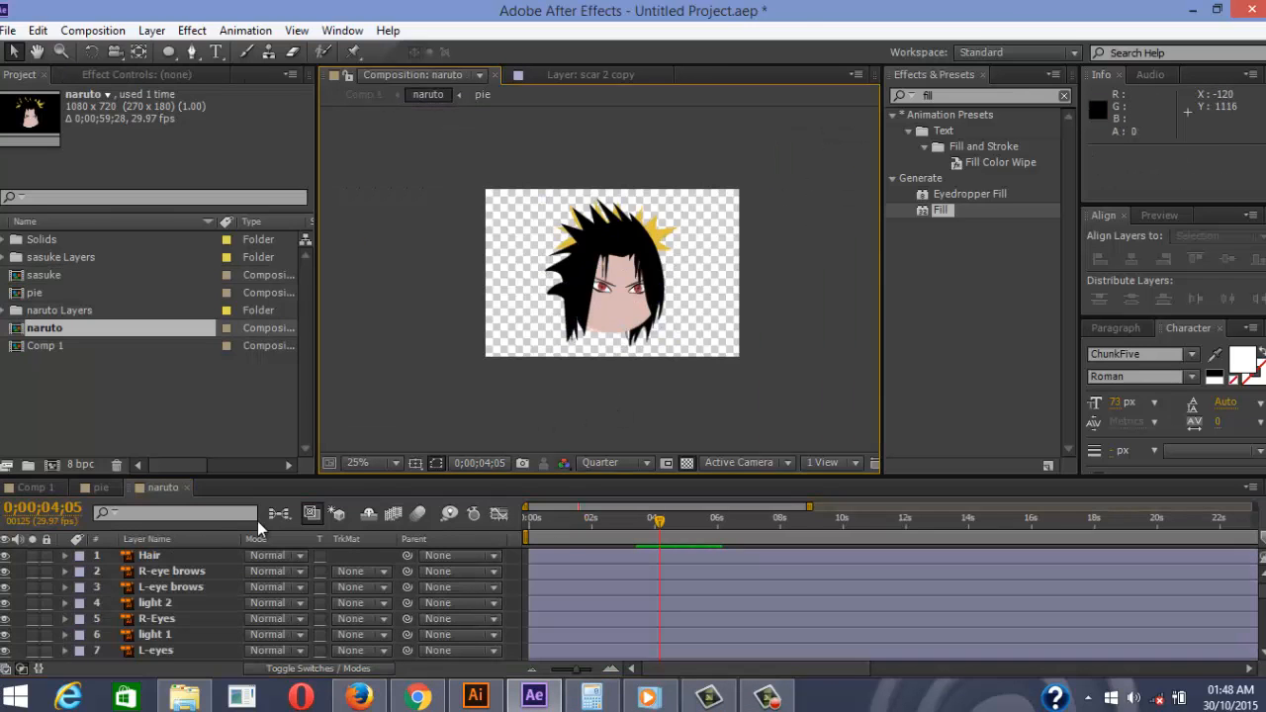
{"action": "scroll", "coordinate": [151, 585], "scroll_direction": "down", "scroll_amount": 2}
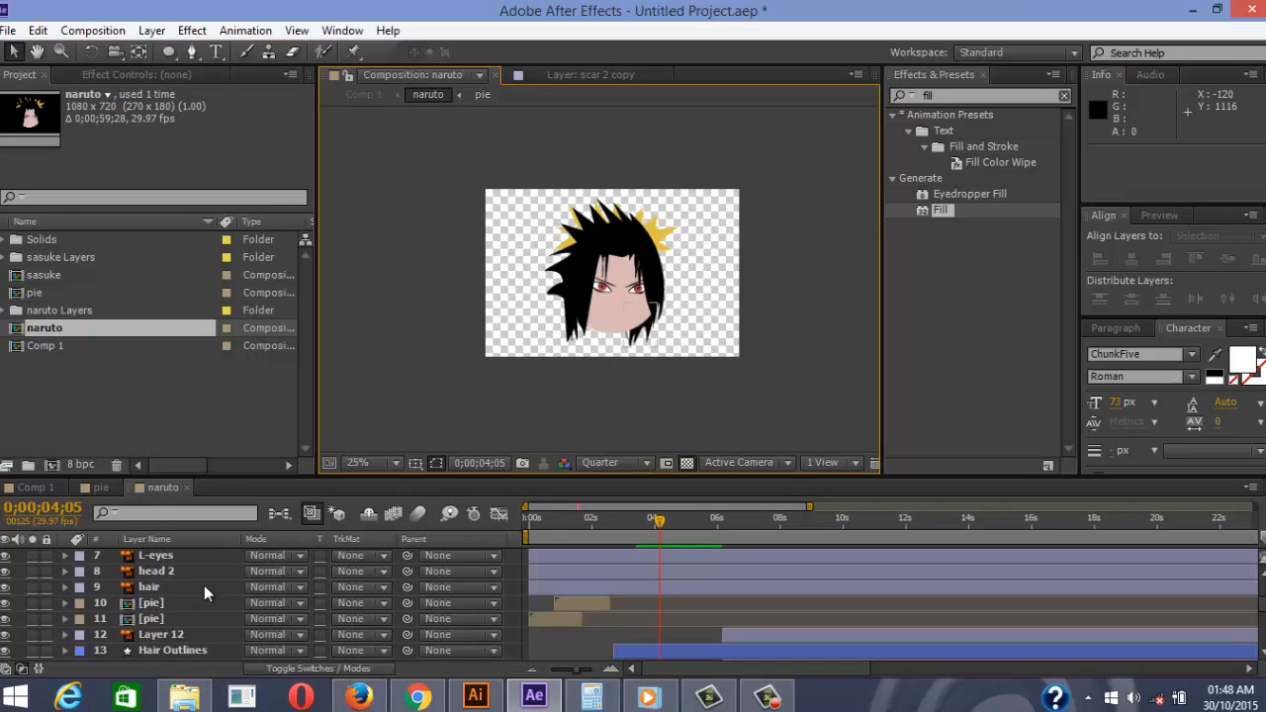
{"action": "scroll", "coordinate": [610, 301], "scroll_direction": "up", "scroll_amount": 2}
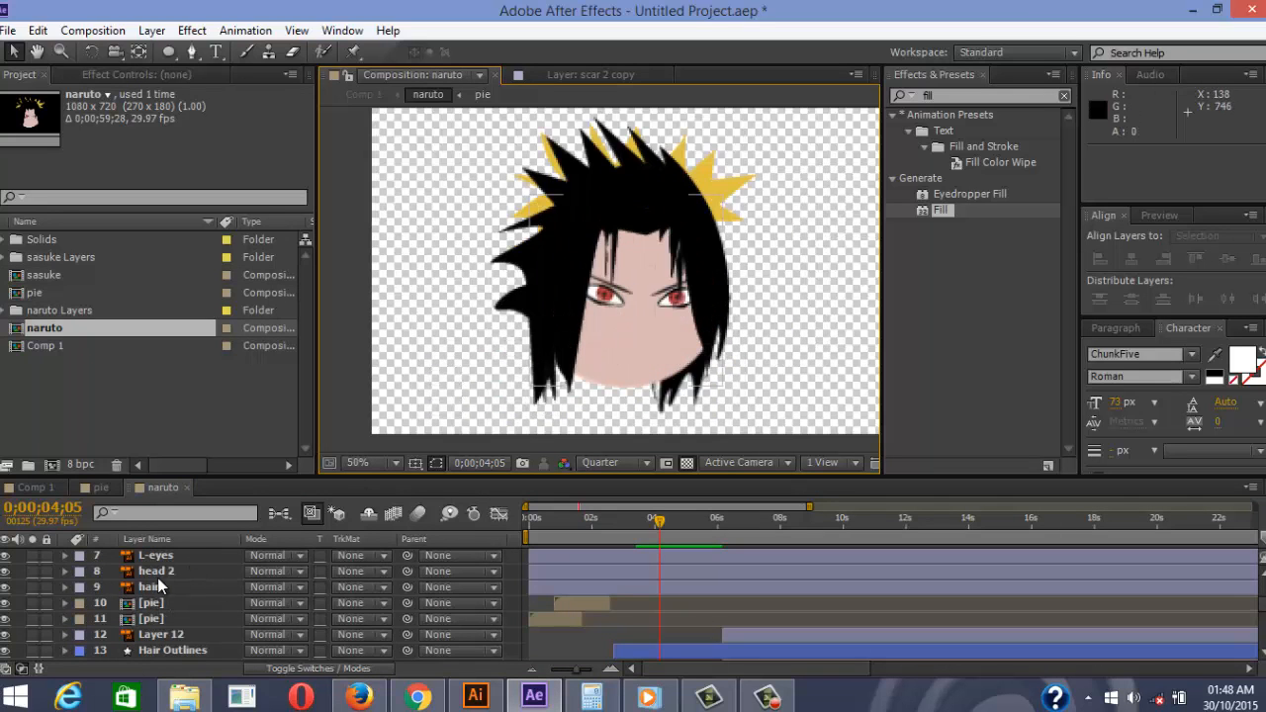
{"action": "scroll", "coordinate": [156, 578], "scroll_direction": "up", "scroll_amount": 2}
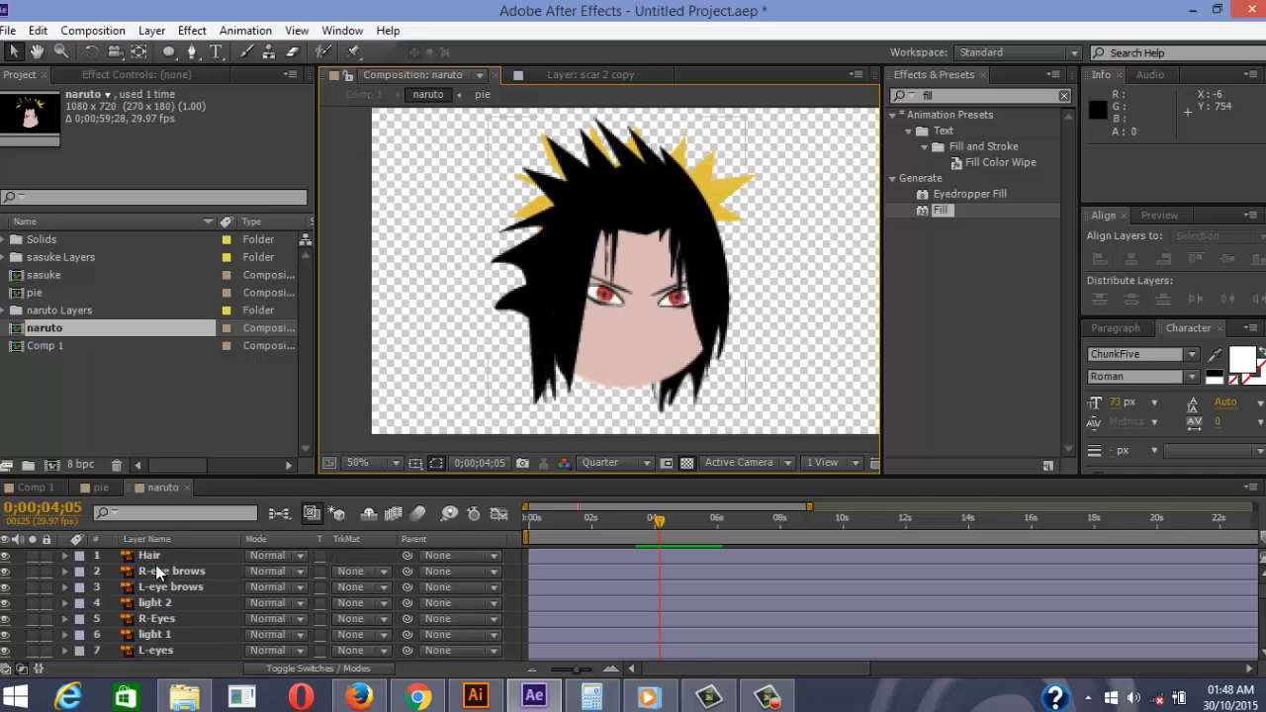
{"action": "scroll", "coordinate": [148, 568], "scroll_direction": "down", "scroll_amount": 2}
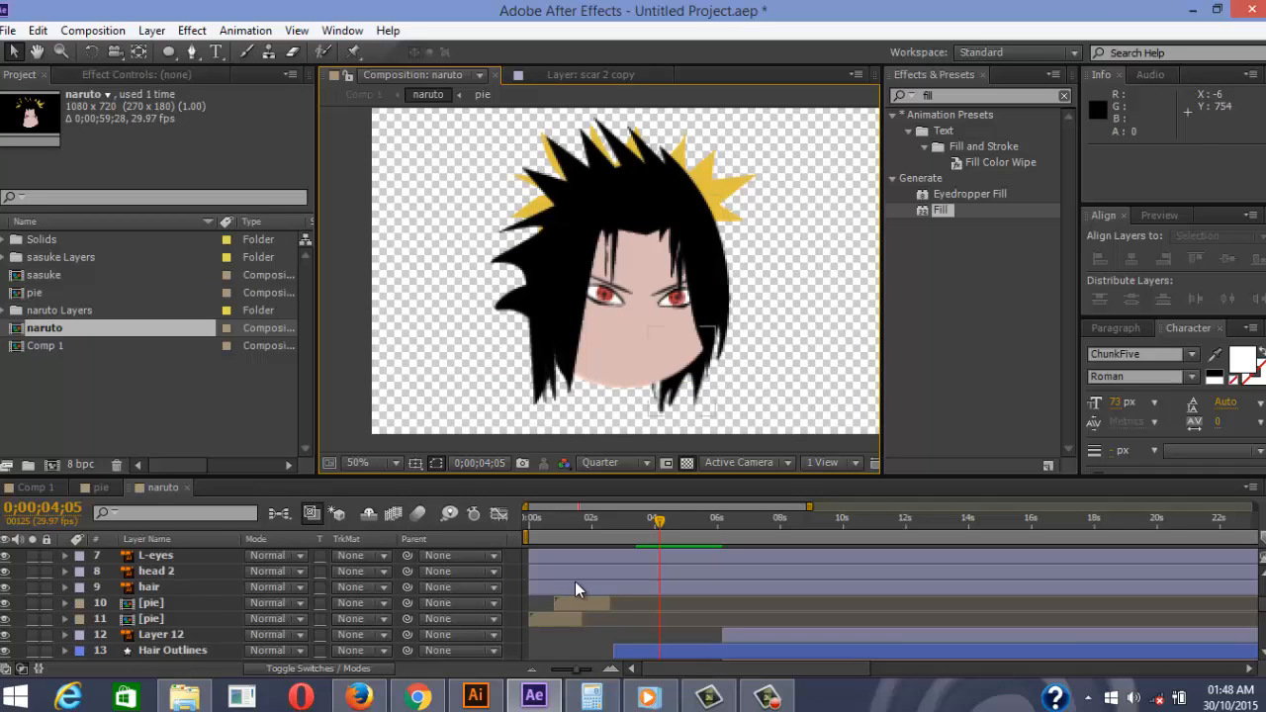
{"action": "scroll", "coordinate": [575, 578], "scroll_direction": "down", "scroll_amount": 2}
{"action": "left_click", "coordinate": [545, 585]}
{"action": "scroll", "coordinate": [545, 582], "scroll_direction": "up", "scroll_amount": 2}
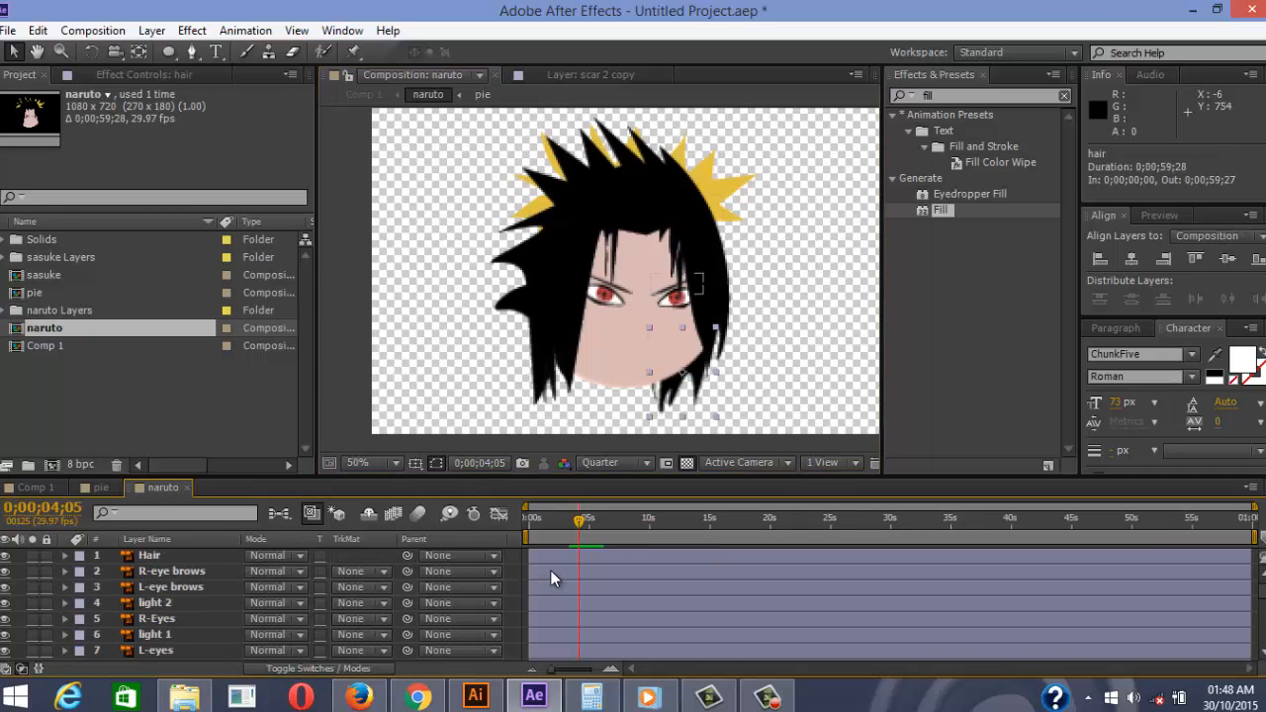
Shift all nine Sasuke layers later in time, then bring up the reference video player
{"action": "left_click", "coordinate": [551, 553], "text": "shift"}
{"action": "double_click", "coordinate": [601, 562]}
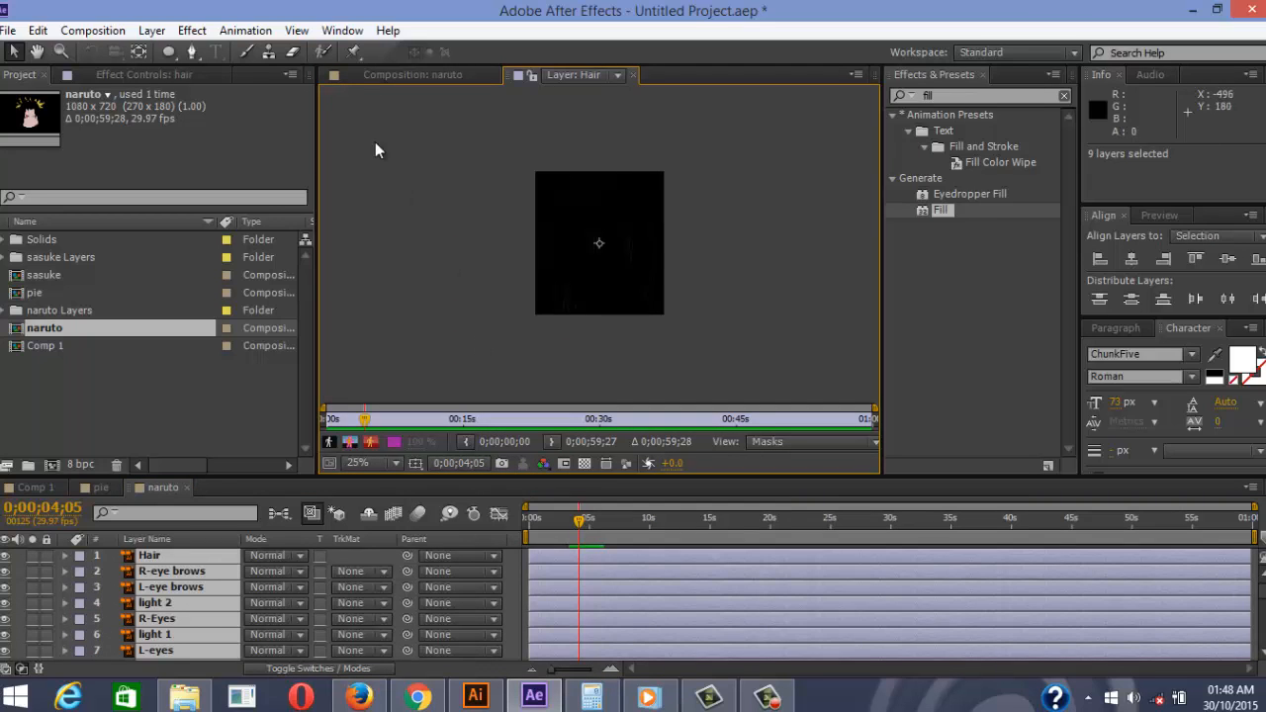
{"action": "left_click", "coordinate": [391, 77]}
{"action": "left_click_drag", "start_coordinate": [551, 559], "coordinate": [615, 563]}
{"action": "left_click", "coordinate": [539, 567]}
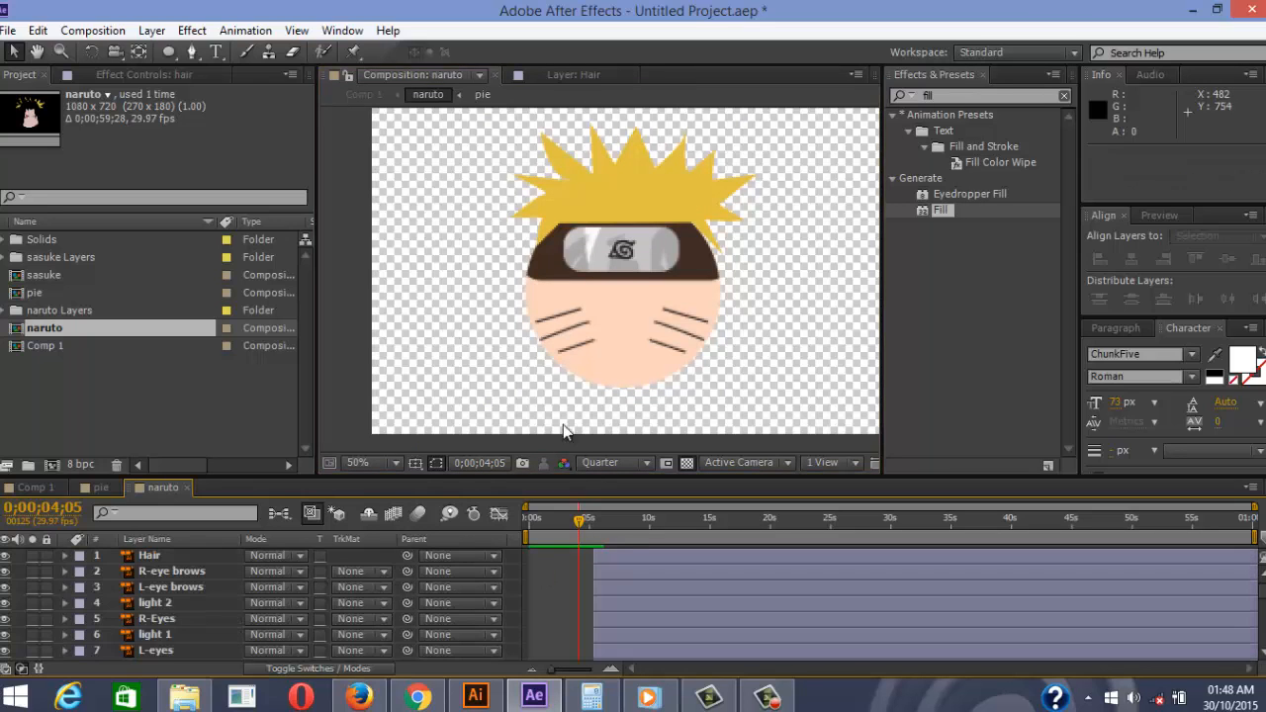
{"action": "scroll", "coordinate": [600, 274], "scroll_direction": "down", "scroll_amount": 2}
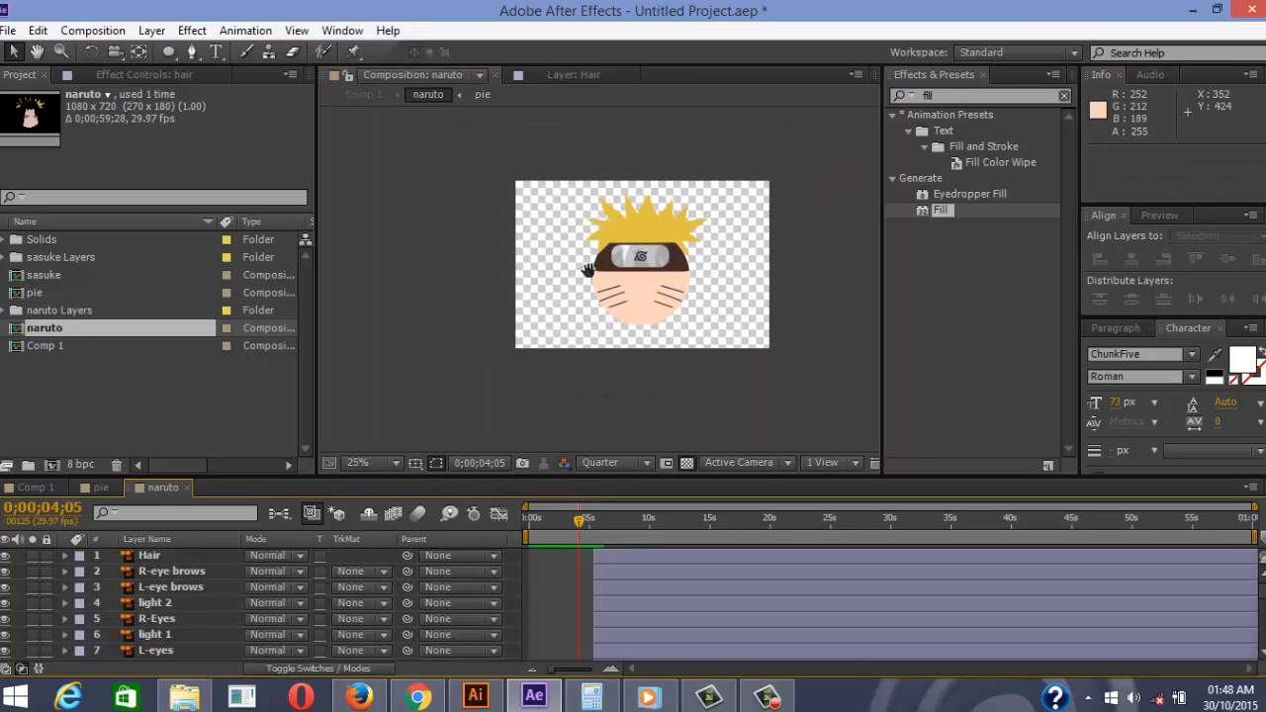
{"action": "left_click", "coordinate": [645, 693]}
{"action": "mouse_move", "coordinate": [635, 660]}
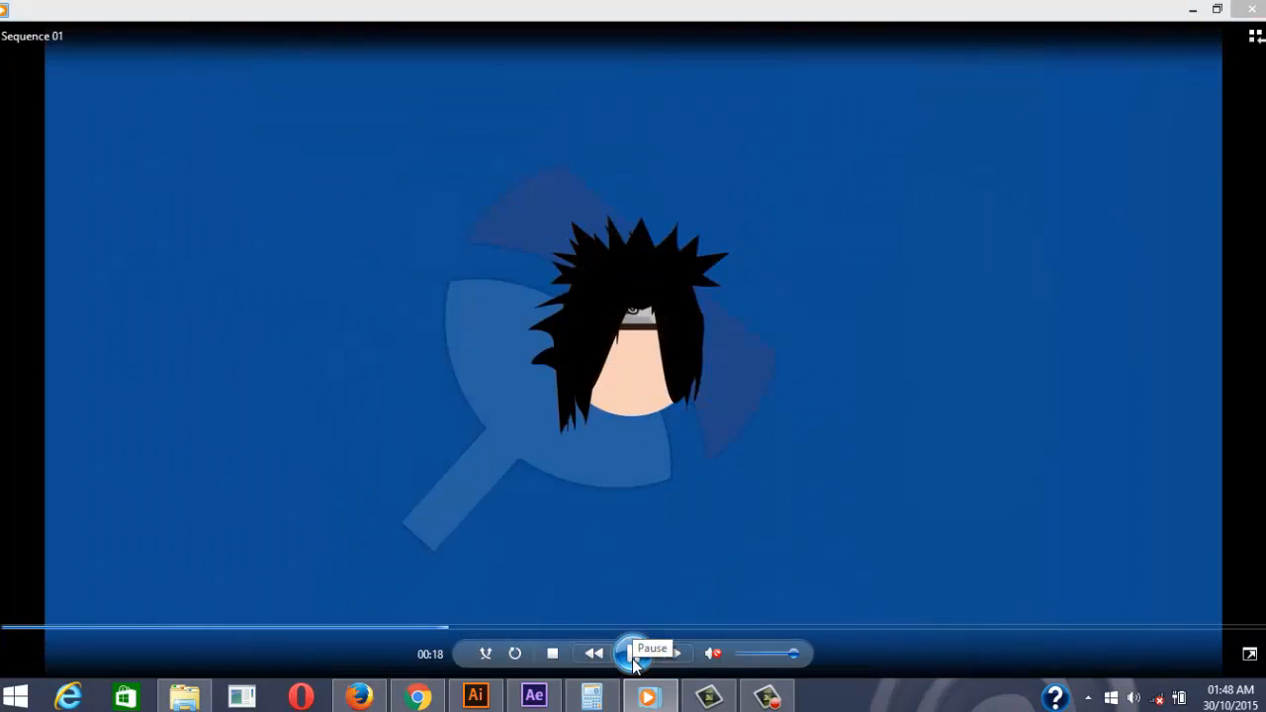
Pause on the Sasuke scene, replay the hair transition, pause on the red scene, then minimise the player
{"action": "left_click", "coordinate": [634, 661]}
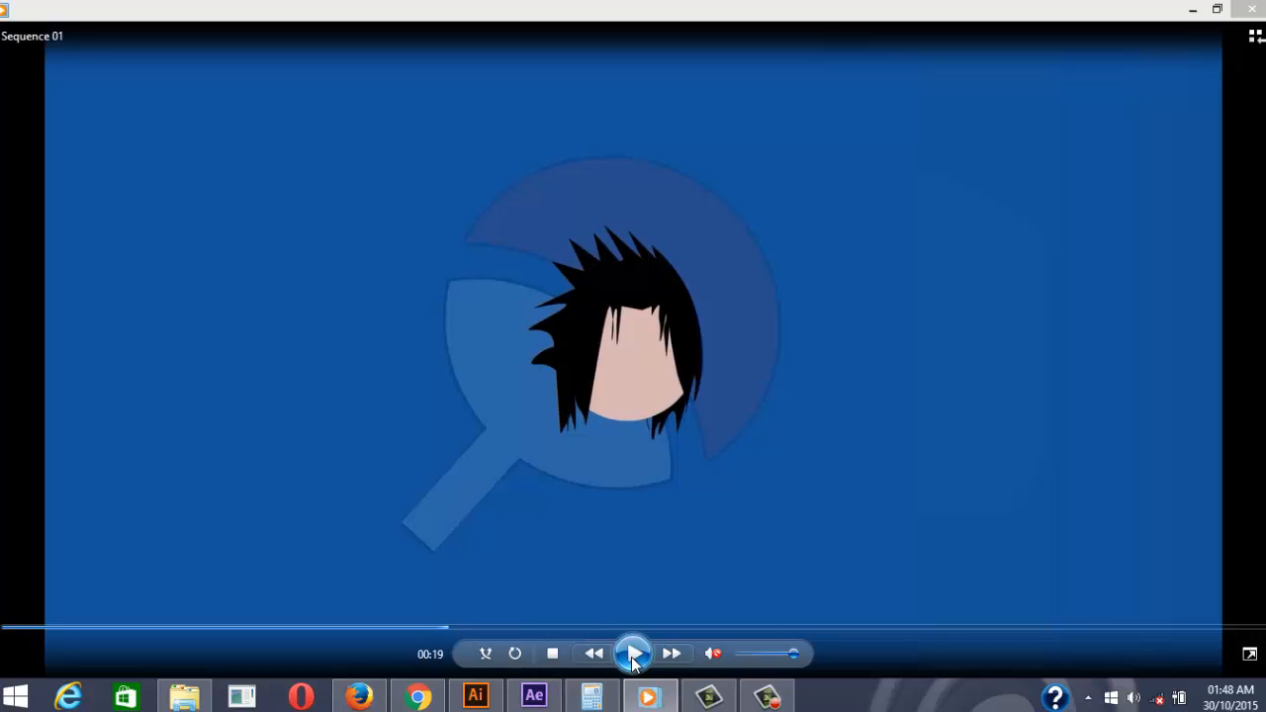
{"action": "key", "text": "space"}
{"action": "key", "text": "space"}
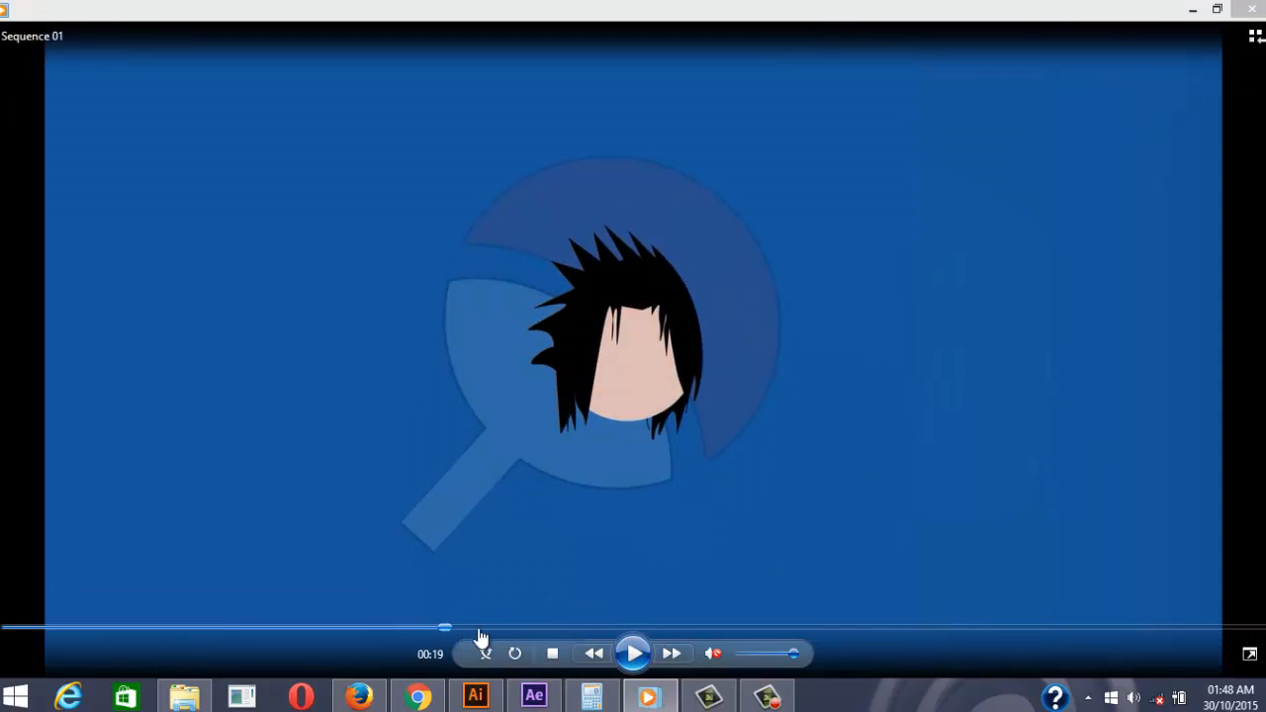
{"action": "left_click", "coordinate": [649, 653]}
{"action": "left_click", "coordinate": [649, 653]}
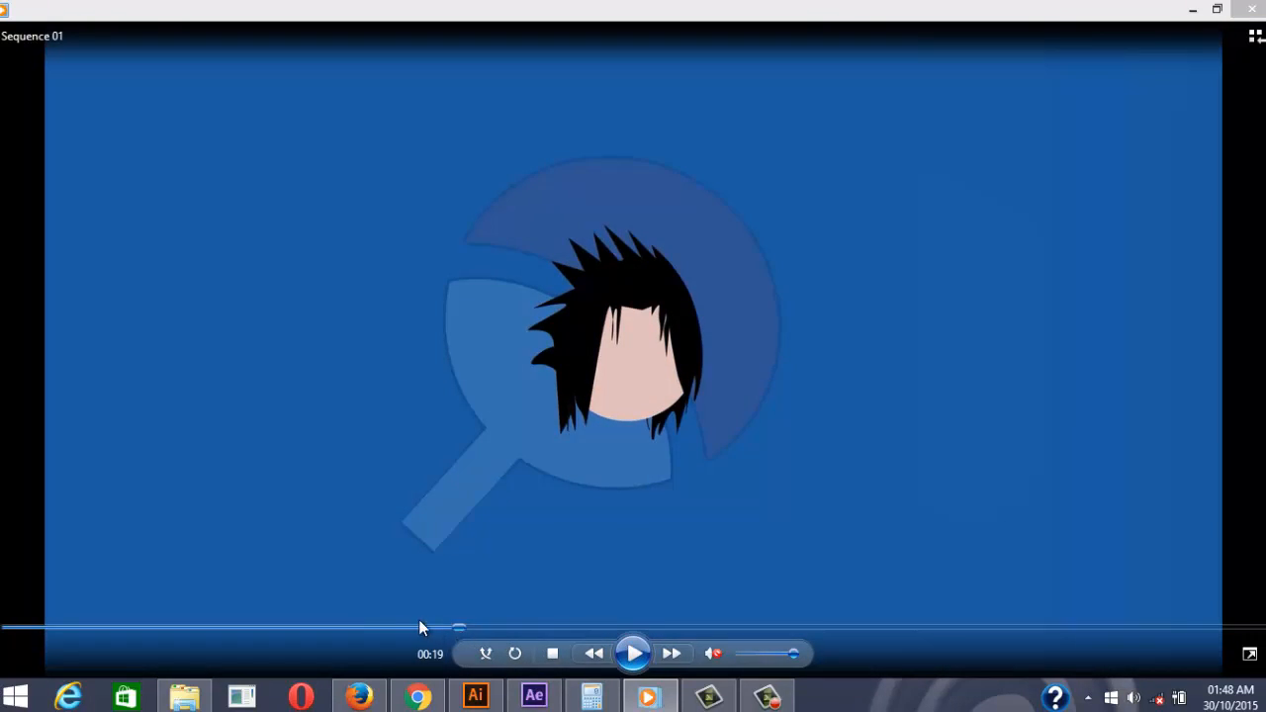
{"action": "left_click", "coordinate": [407, 629]}
{"action": "left_click", "coordinate": [633, 653]}
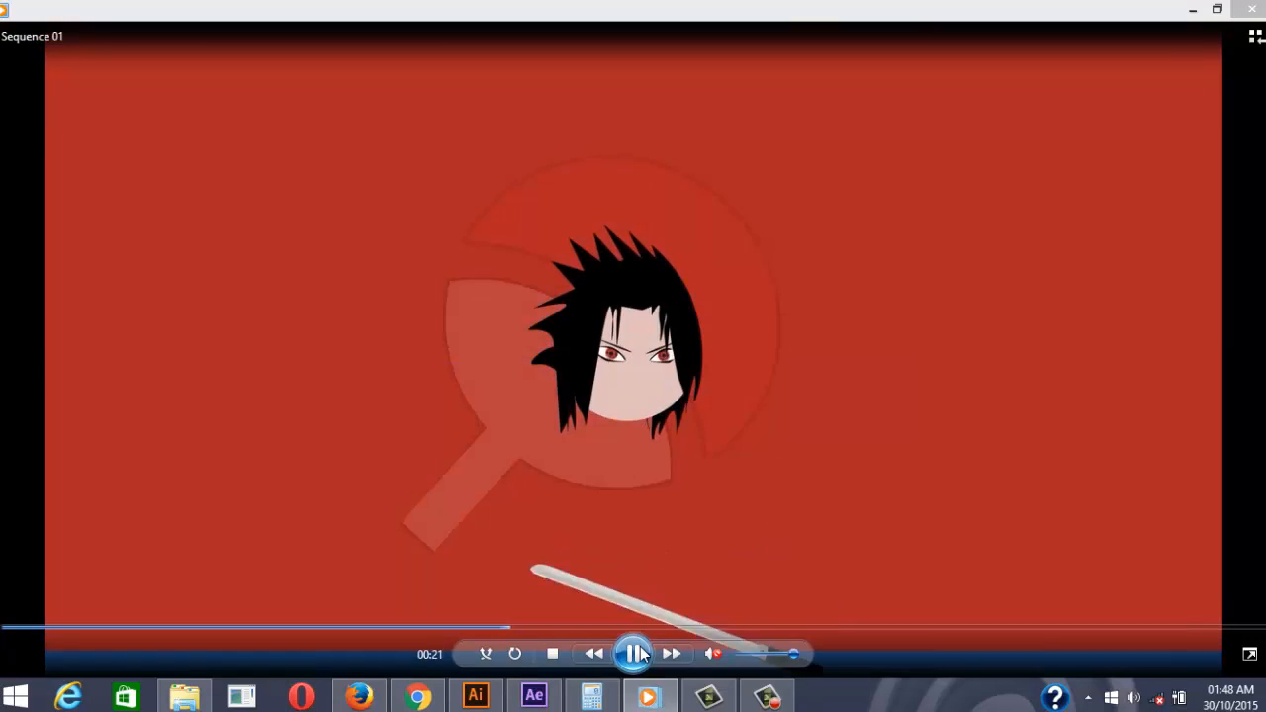
{"action": "left_click", "coordinate": [641, 653]}
{"action": "left_click", "coordinate": [1192, 9]}
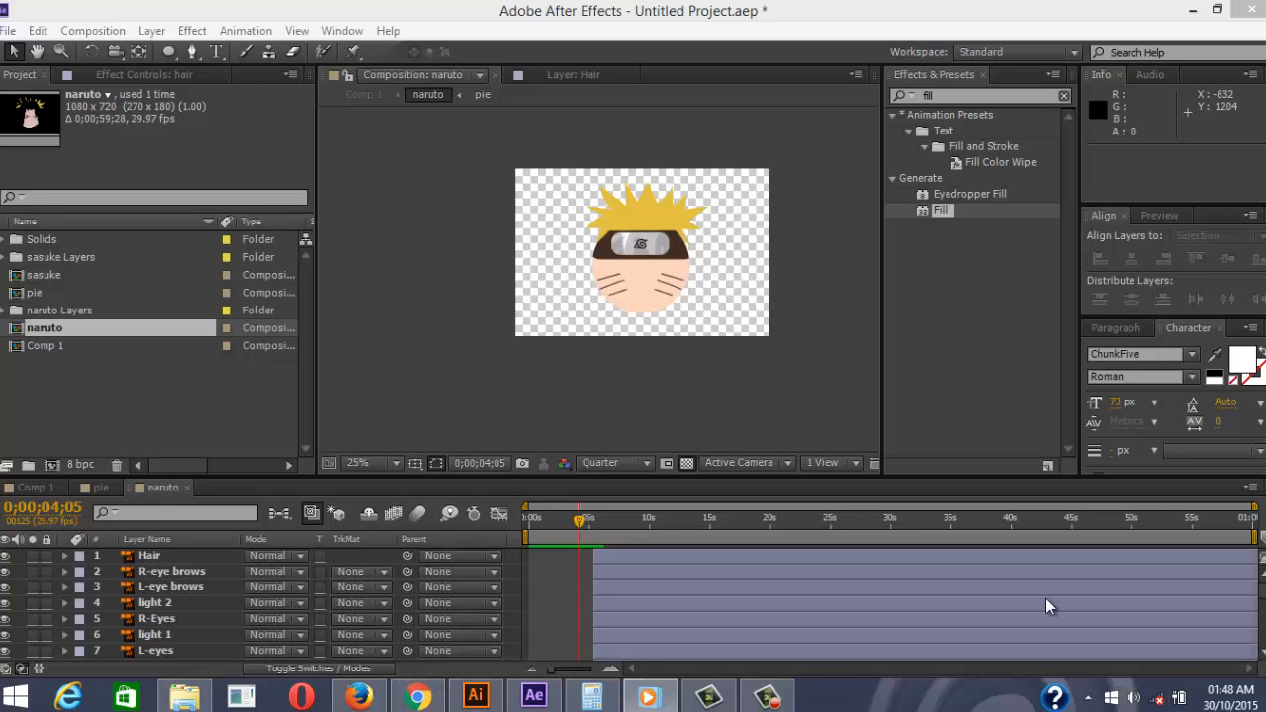
Shift Sasuke's top Hair layer to start at 4;04, undoing an accidental move of layer 9
{"action": "scroll", "coordinate": [1252, 591], "scroll_direction": "down", "scroll_amount": 5}
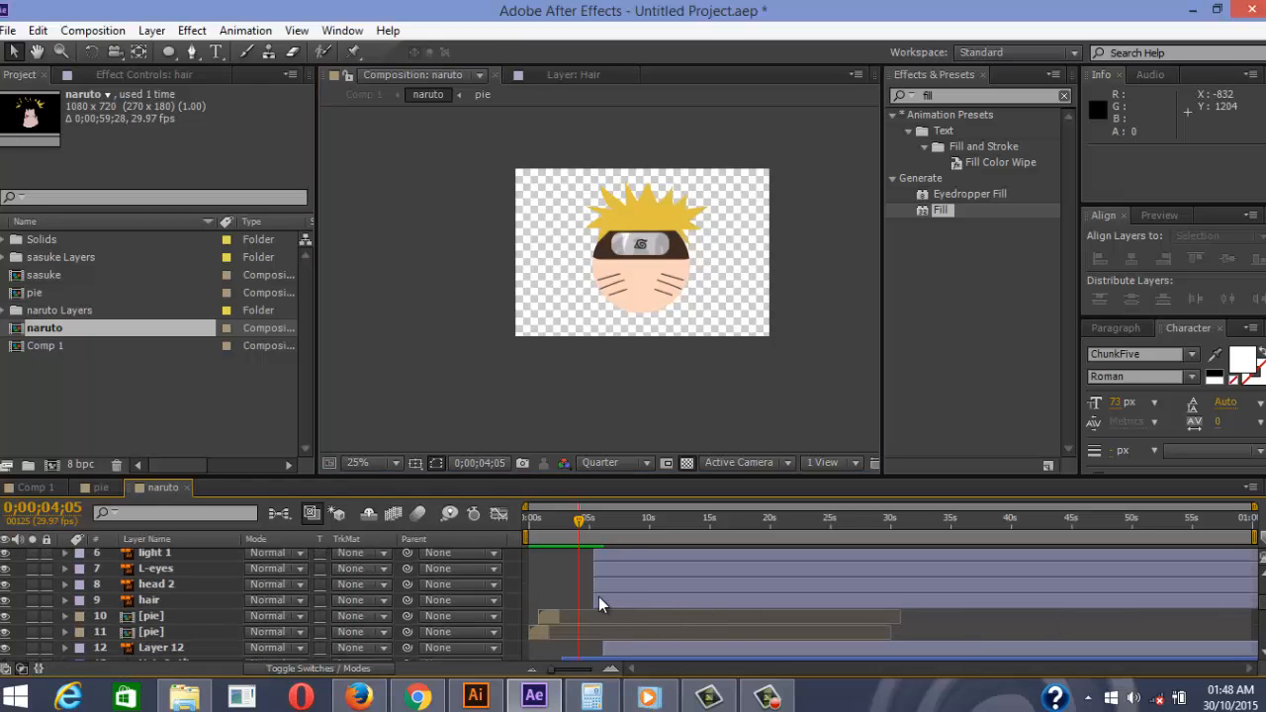
{"action": "left_click", "coordinate": [148, 602]}
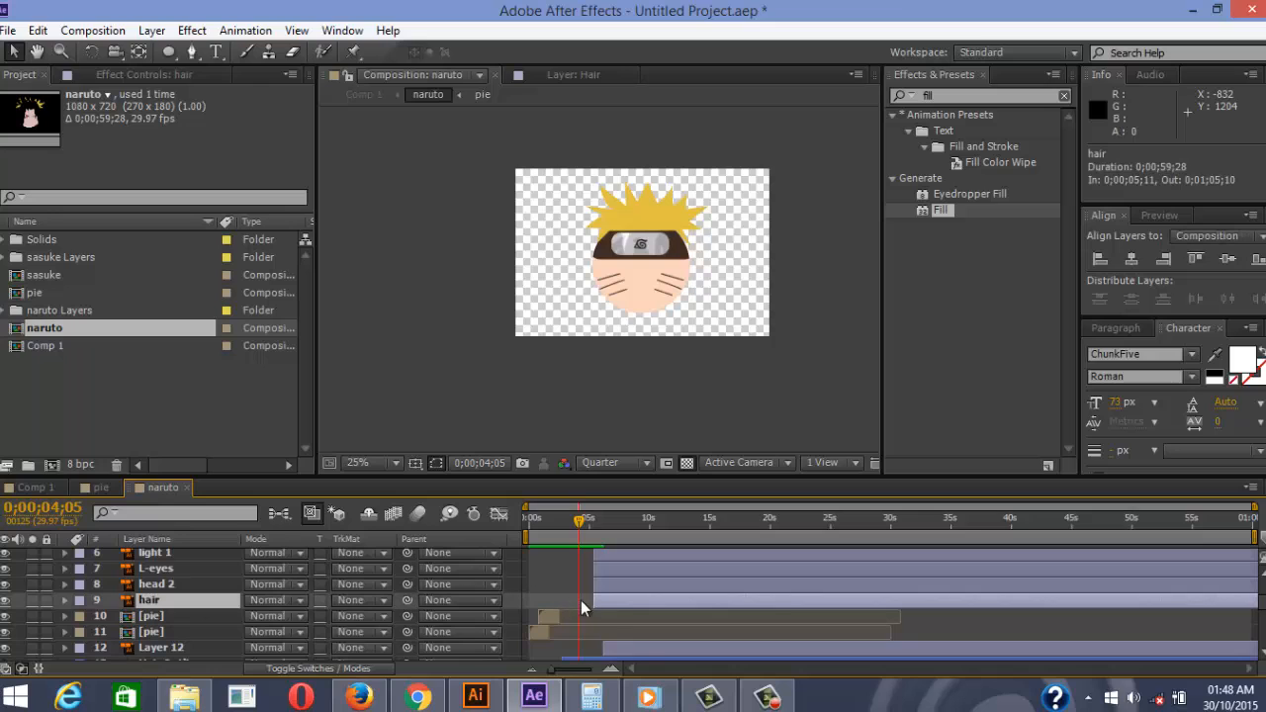
{"action": "left_click_drag", "start_coordinate": [592, 604], "coordinate": [587, 614]}
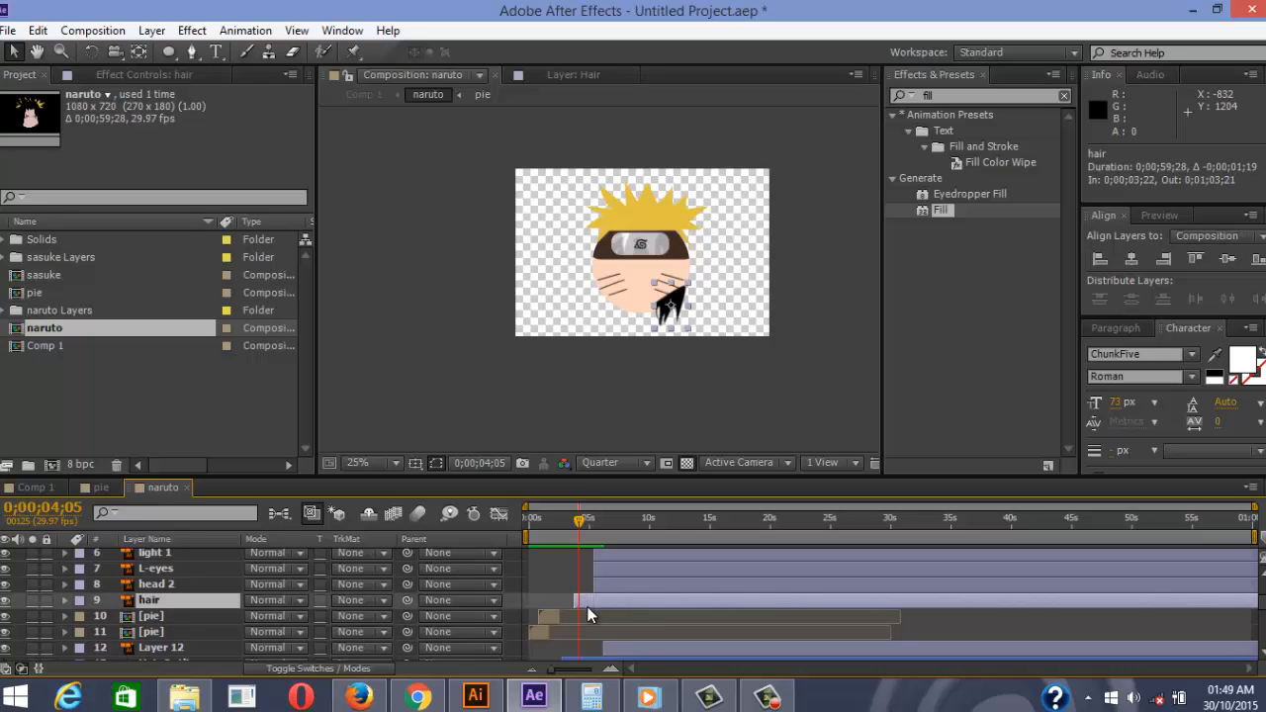
{"action": "key", "text": "ctrl+z"}
{"action": "scroll", "coordinate": [160, 583], "scroll_direction": "up", "scroll_amount": 3}
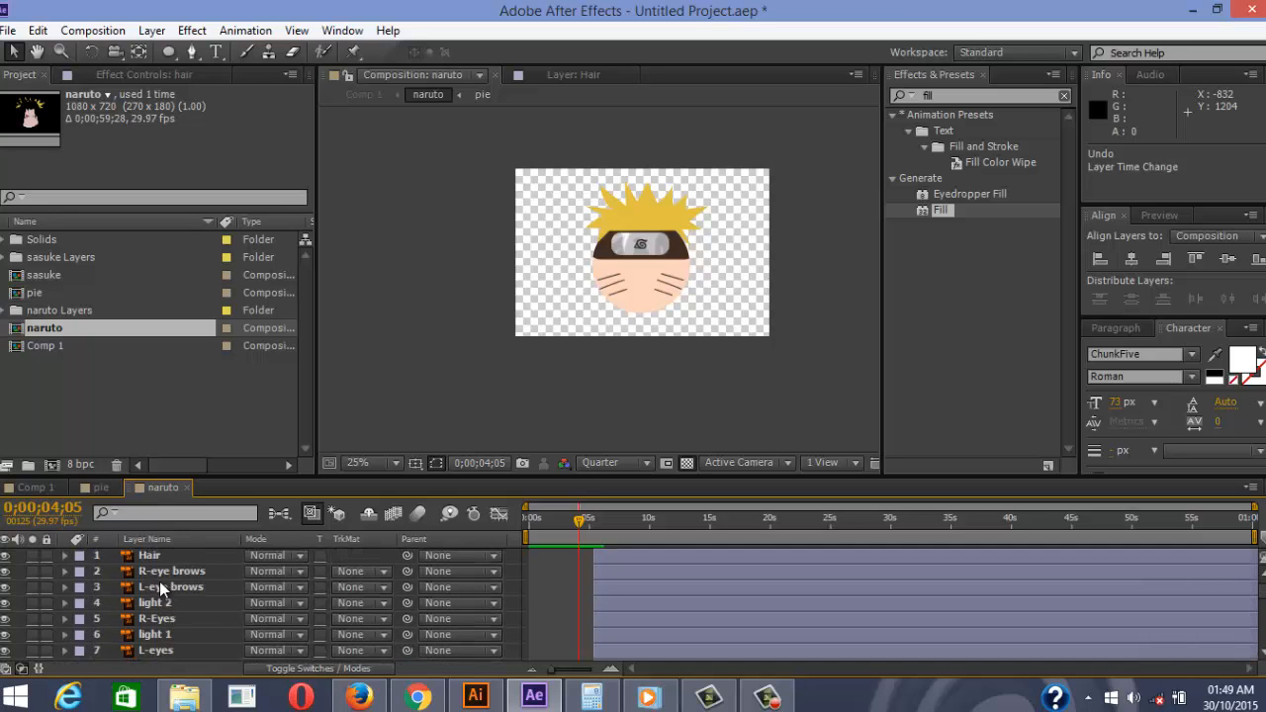
{"action": "left_click", "coordinate": [160, 558]}
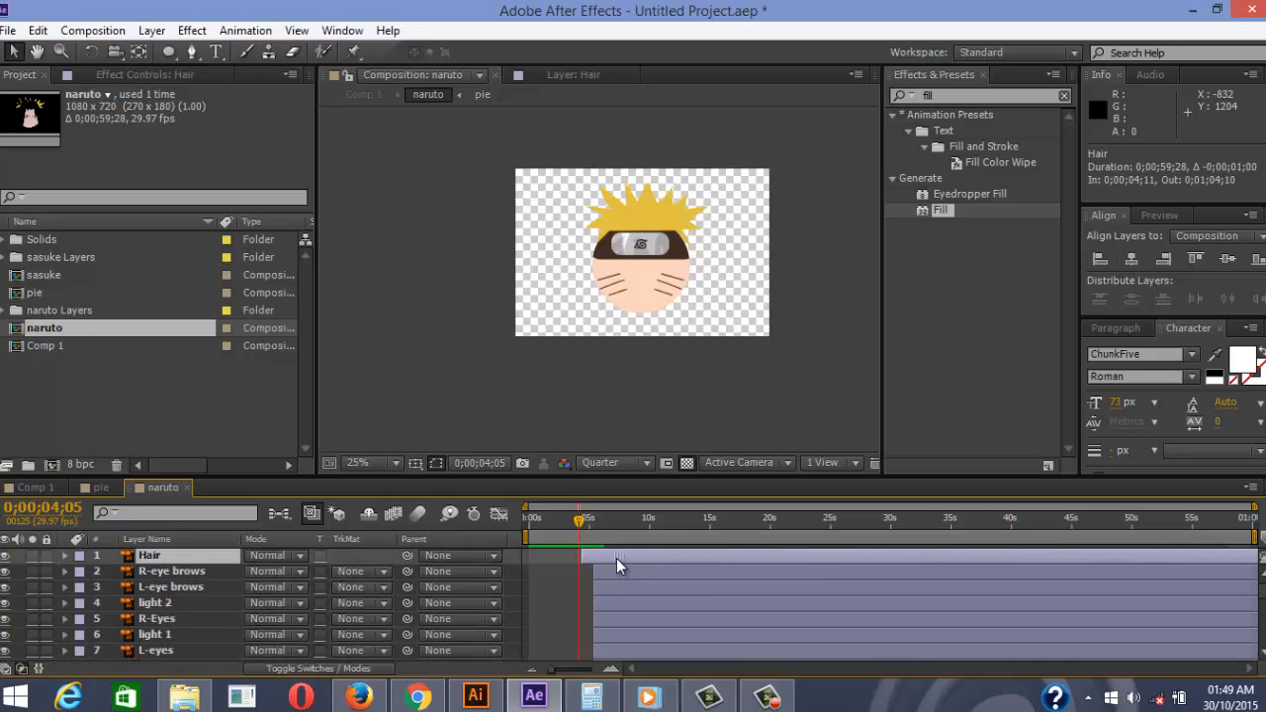
{"action": "left_click_drag", "start_coordinate": [617, 558], "coordinate": [613, 561]}
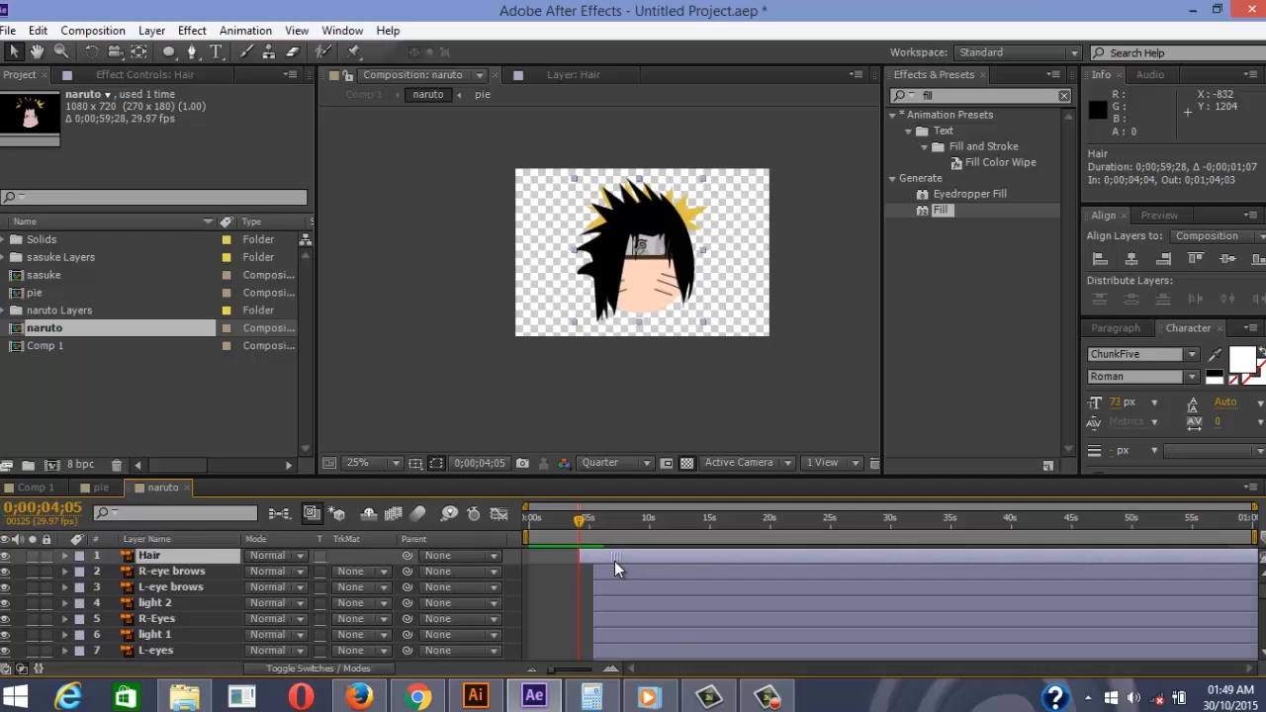
{"action": "scroll", "coordinate": [672, 243], "scroll_direction": "up", "scroll_amount": 4}
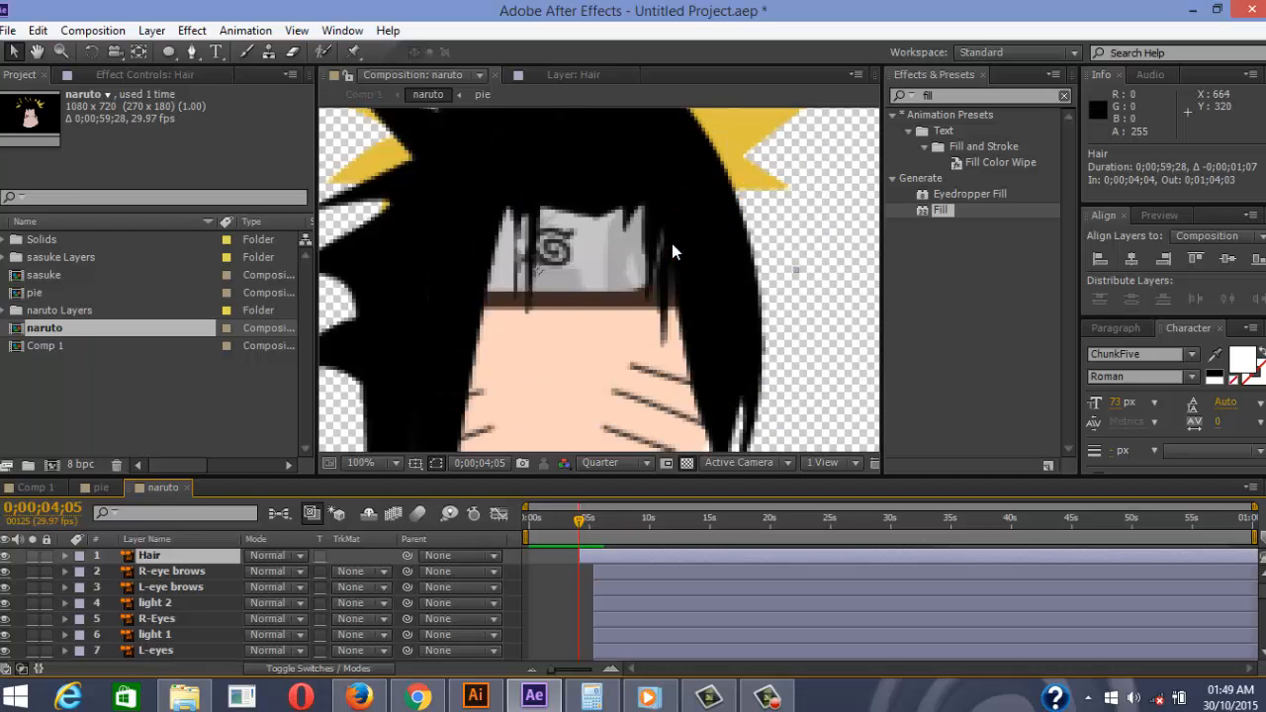
{"action": "scroll", "coordinate": [671, 243], "scroll_direction": "down", "scroll_amount": 2}
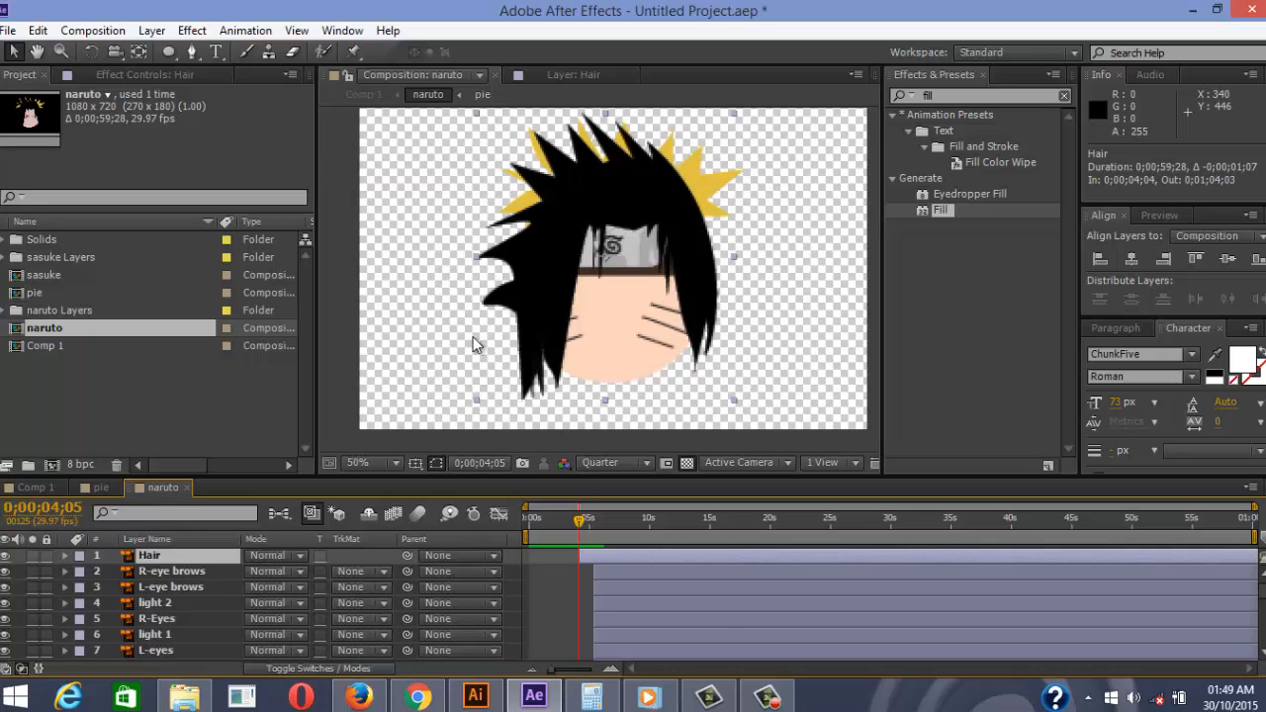
{"action": "scroll", "coordinate": [193, 589], "scroll_direction": "down", "scroll_amount": 4}
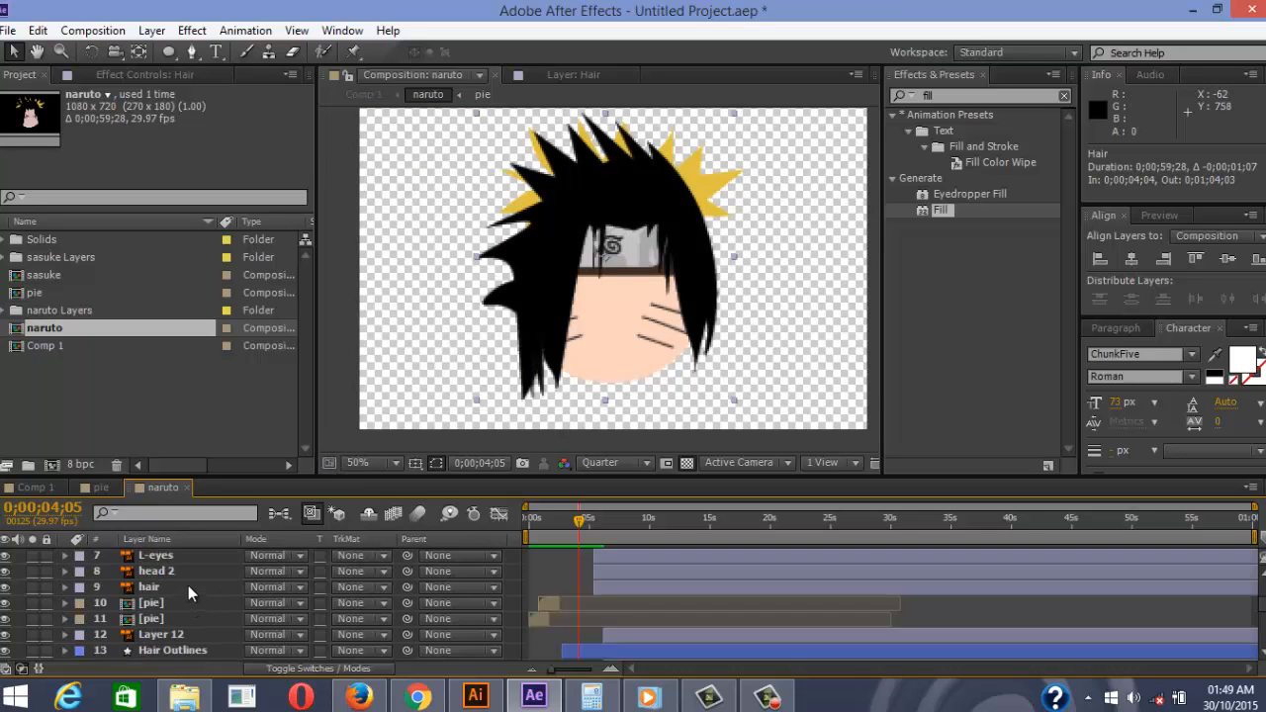
Add a Path keyframe at 4;05 on Hair Outlines, zoom the timeline, and select a hair vertex
{"action": "left_click", "coordinate": [165, 558]}
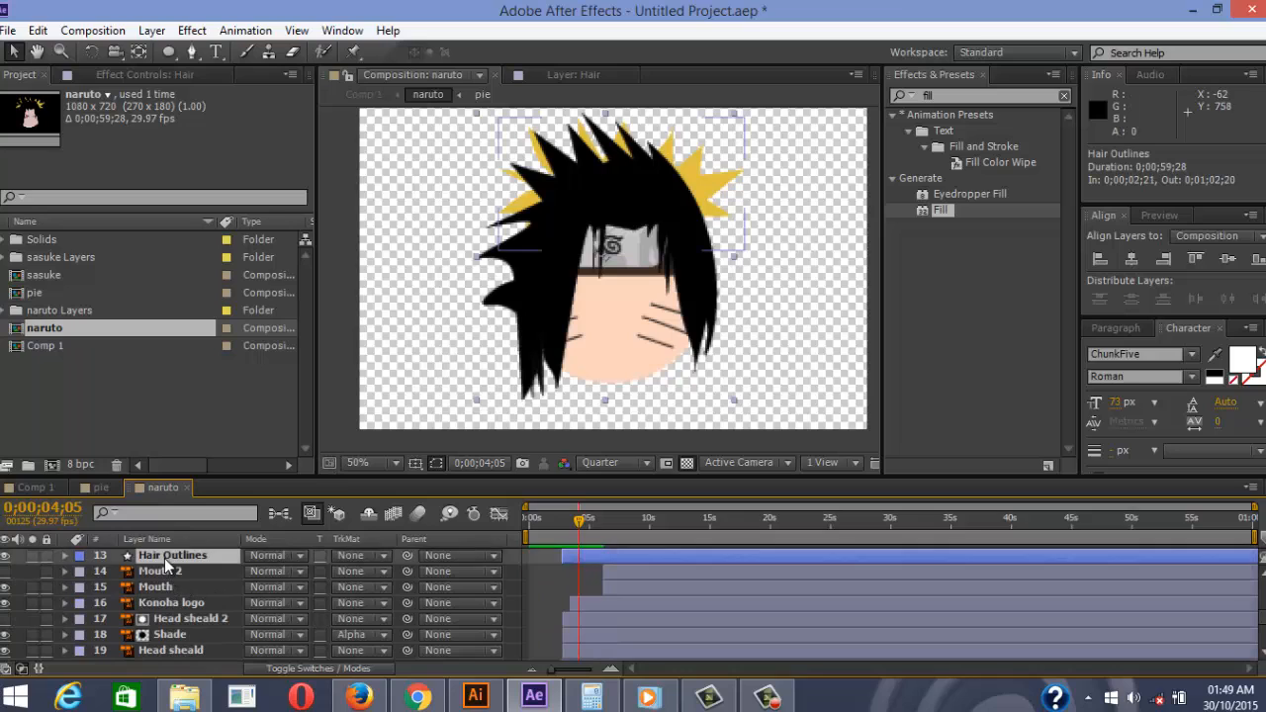
{"action": "left_click", "coordinate": [66, 558]}
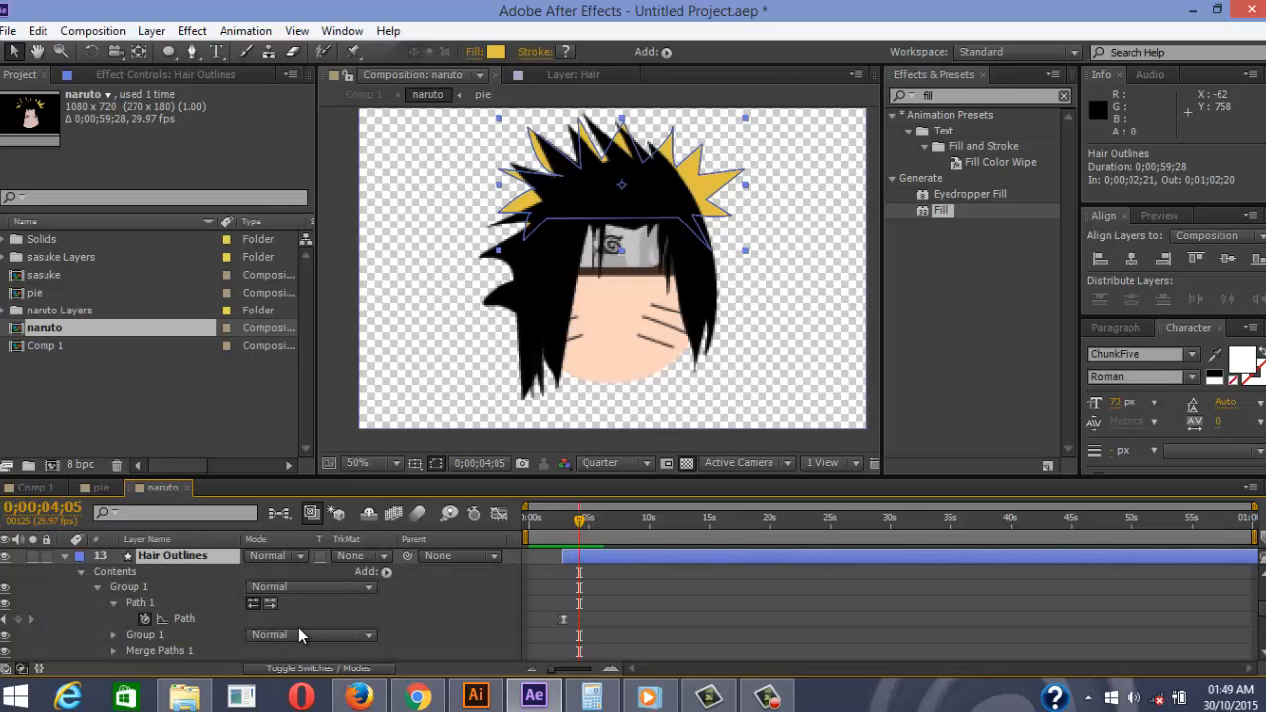
{"action": "left_click", "coordinate": [17, 620]}
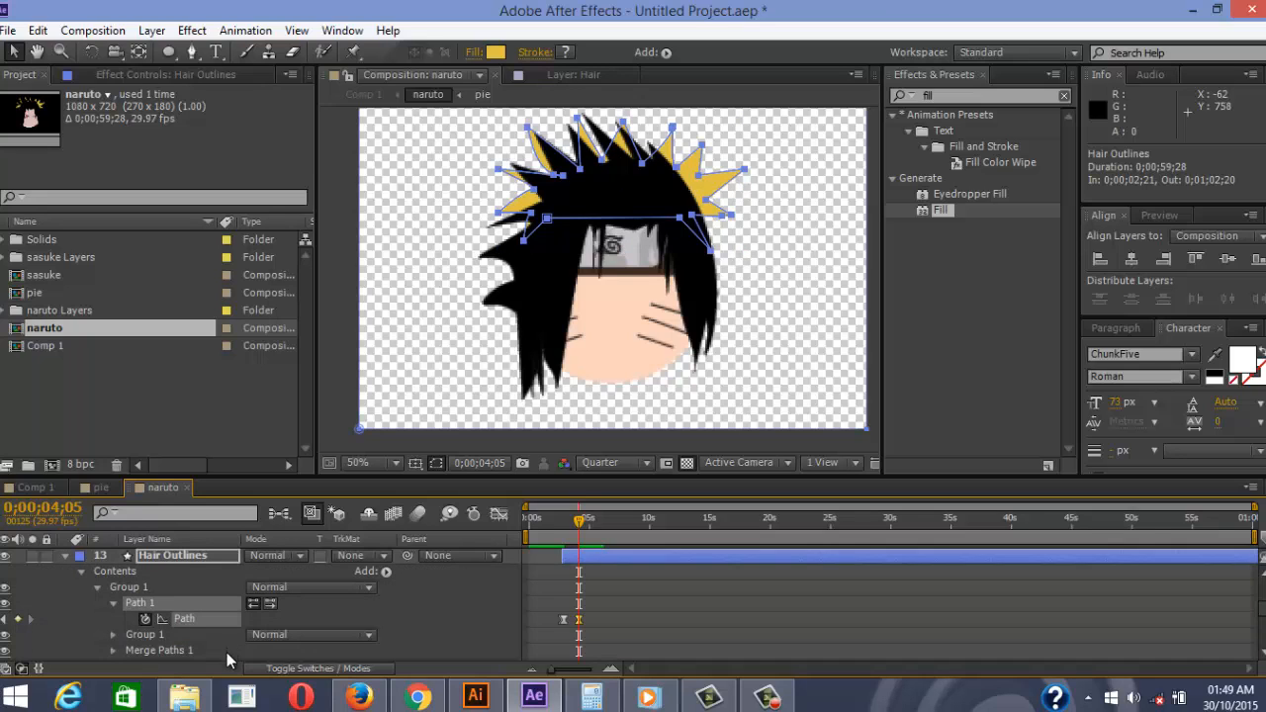
{"action": "key", "text": "equal"}
{"action": "key", "text": "equal"}
{"action": "key", "text": "equal"}
{"action": "key", "text": "equal"}
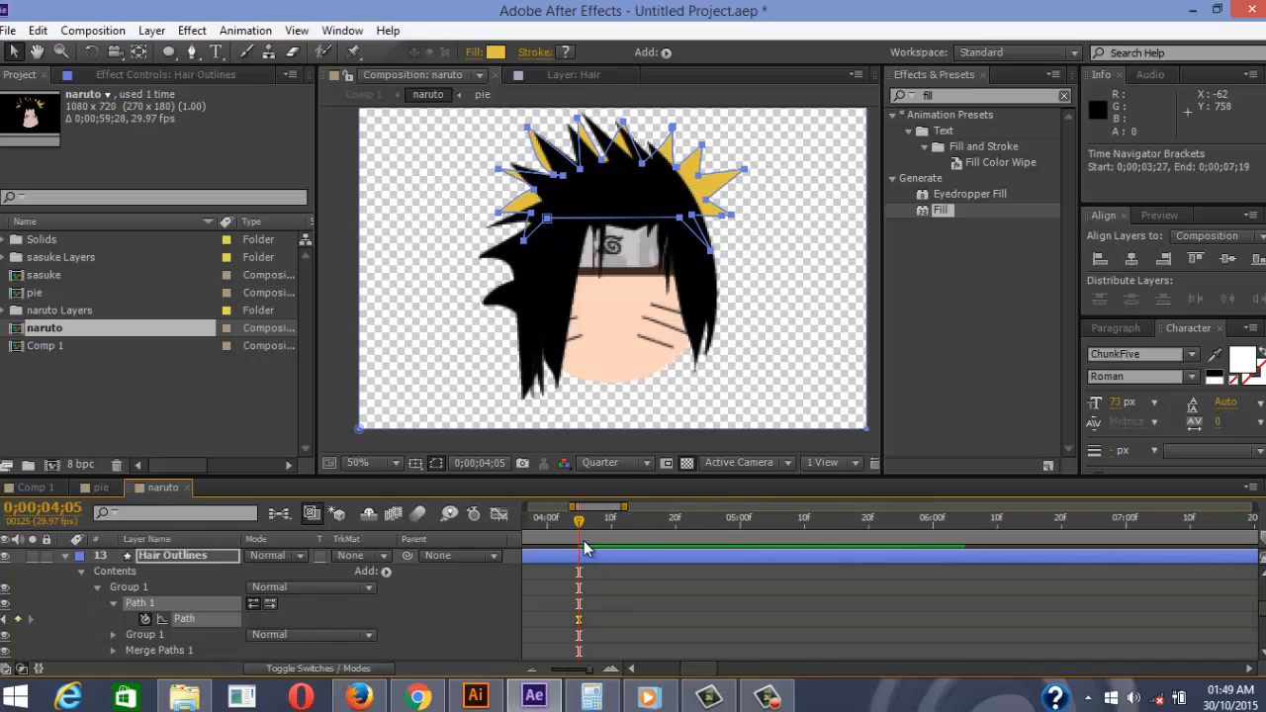
{"action": "left_click_drag", "start_coordinate": [578, 523], "coordinate": [968, 562]}
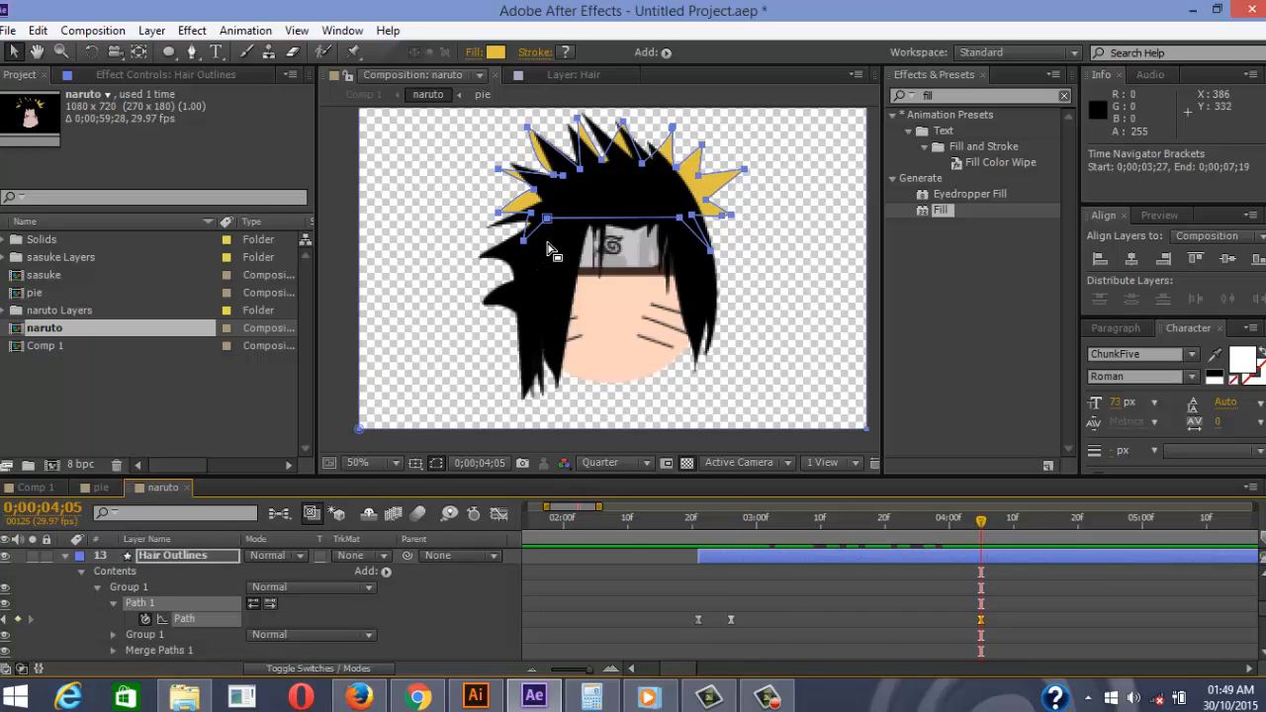
{"action": "left_click_drag", "start_coordinate": [558, 219], "coordinate": [560, 386]}
{"action": "scroll", "coordinate": [583, 354], "scroll_direction": "up", "scroll_amount": 2}
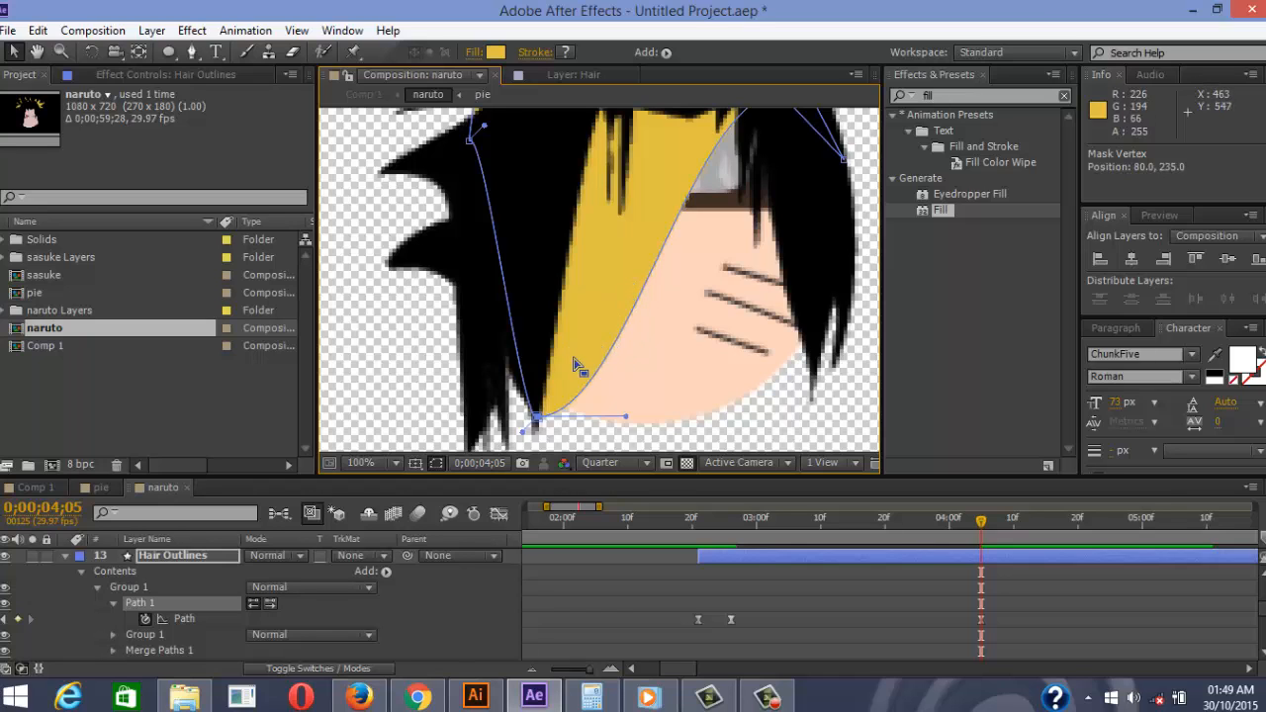
Pull the upper-left hair vertices down and set the bottom-left vertex on the black strand tip
{"action": "left_click_drag", "start_coordinate": [473, 143], "coordinate": [511, 421]}
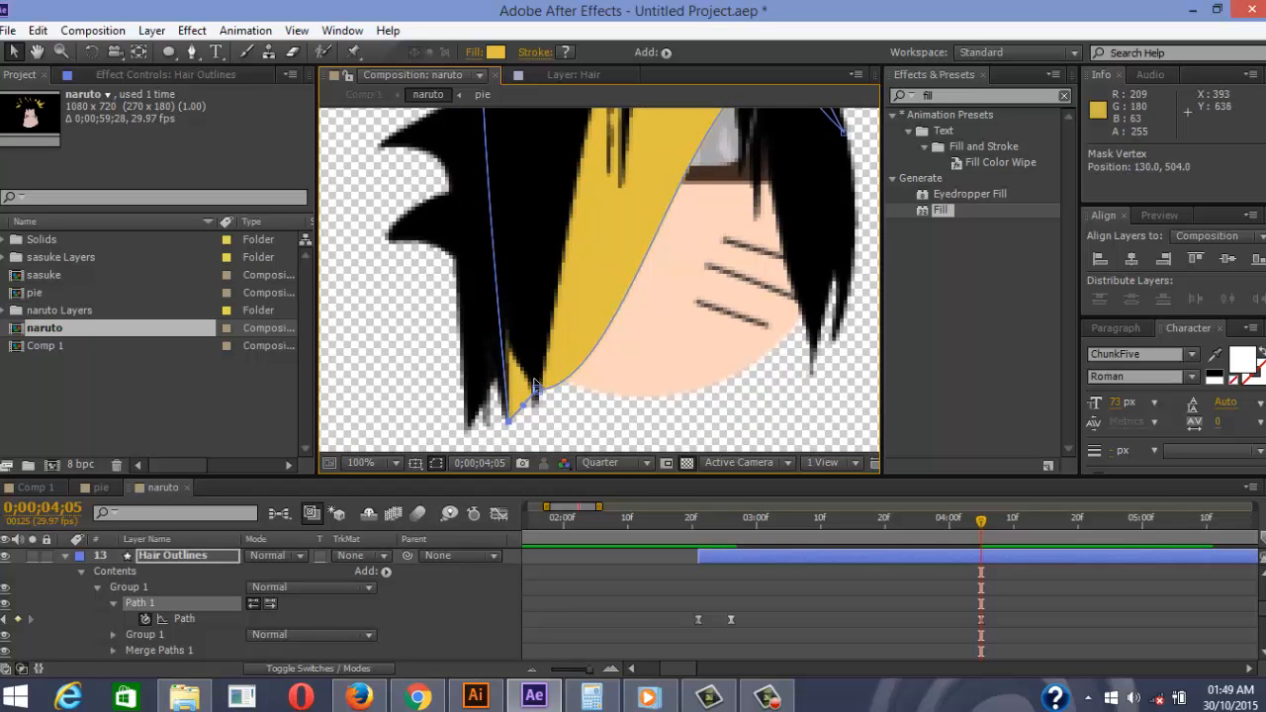
{"action": "scroll", "coordinate": [551, 269], "scroll_direction": "down", "scroll_amount": 1}
{"action": "left_click_drag", "start_coordinate": [521, 168], "coordinate": [512, 202]}
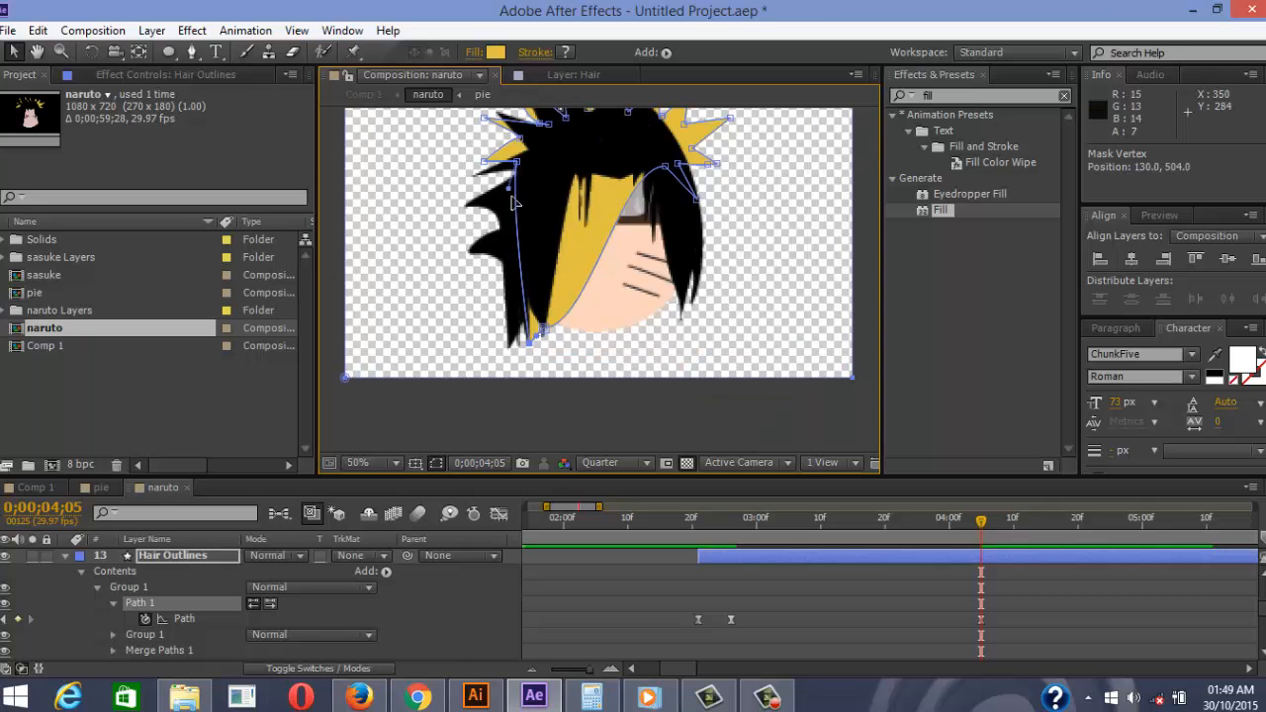
{"action": "left_click_drag", "start_coordinate": [522, 247], "coordinate": [518, 334]}
{"action": "key", "text": "ctrl+z"}
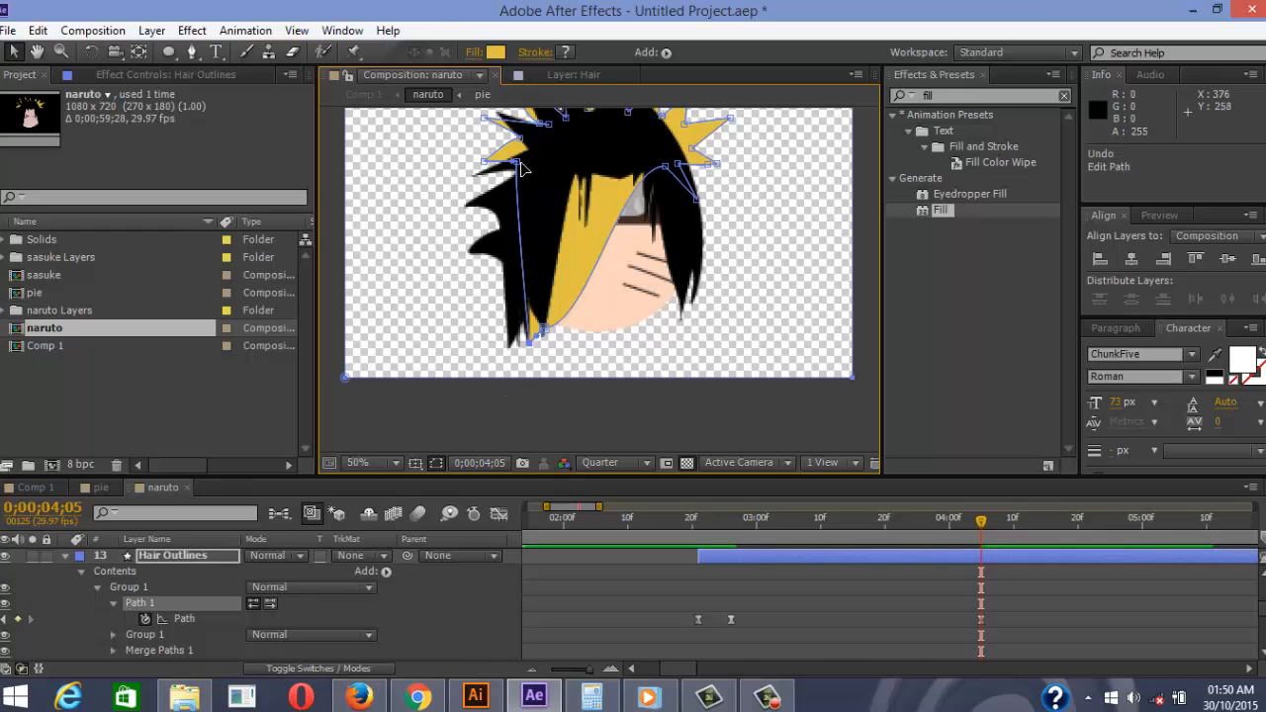
{"action": "left_click_drag", "start_coordinate": [516, 162], "coordinate": [465, 170]}
{"action": "scroll", "coordinate": [550, 354], "scroll_direction": "up", "scroll_amount": 3}
{"action": "left_click_drag", "start_coordinate": [400, 336], "coordinate": [479, 335]}
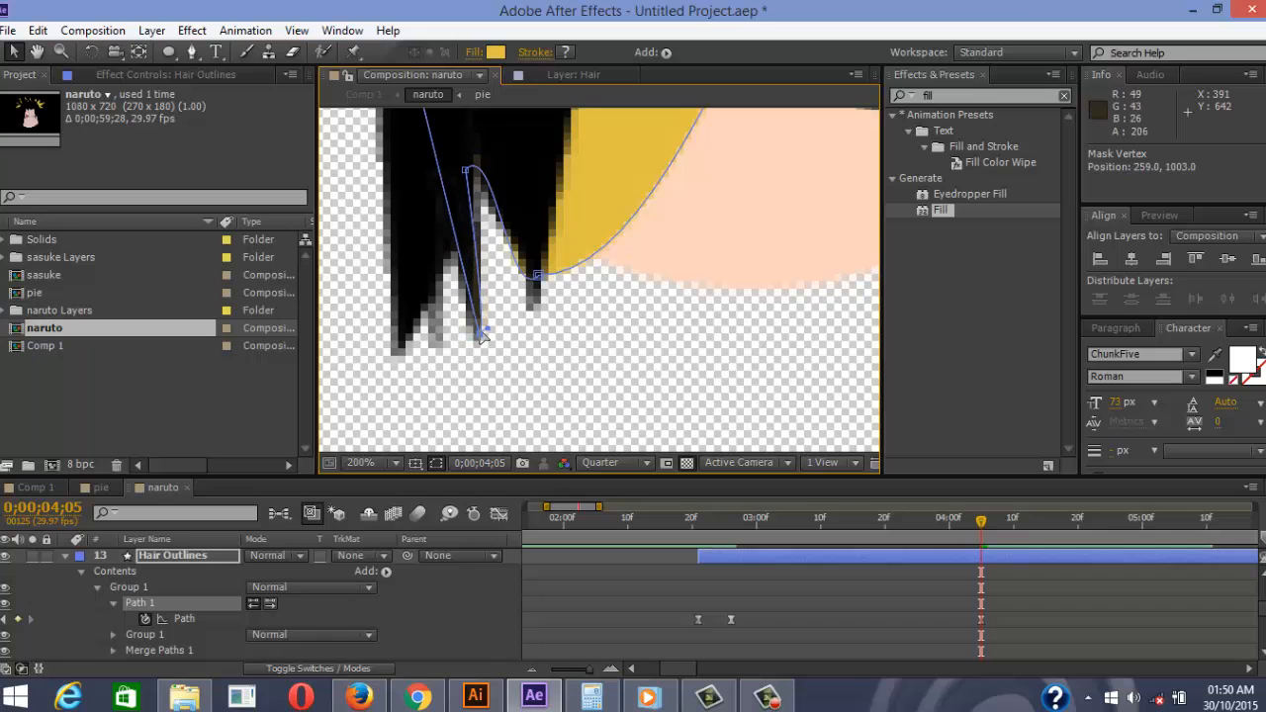
Drag the vertices along the hair's left edge down to the black strand tips
{"action": "scroll", "coordinate": [524, 261], "scroll_direction": "down", "scroll_amount": 1}
{"action": "left_click_drag", "start_coordinate": [570, 172], "coordinate": [686, 353]}
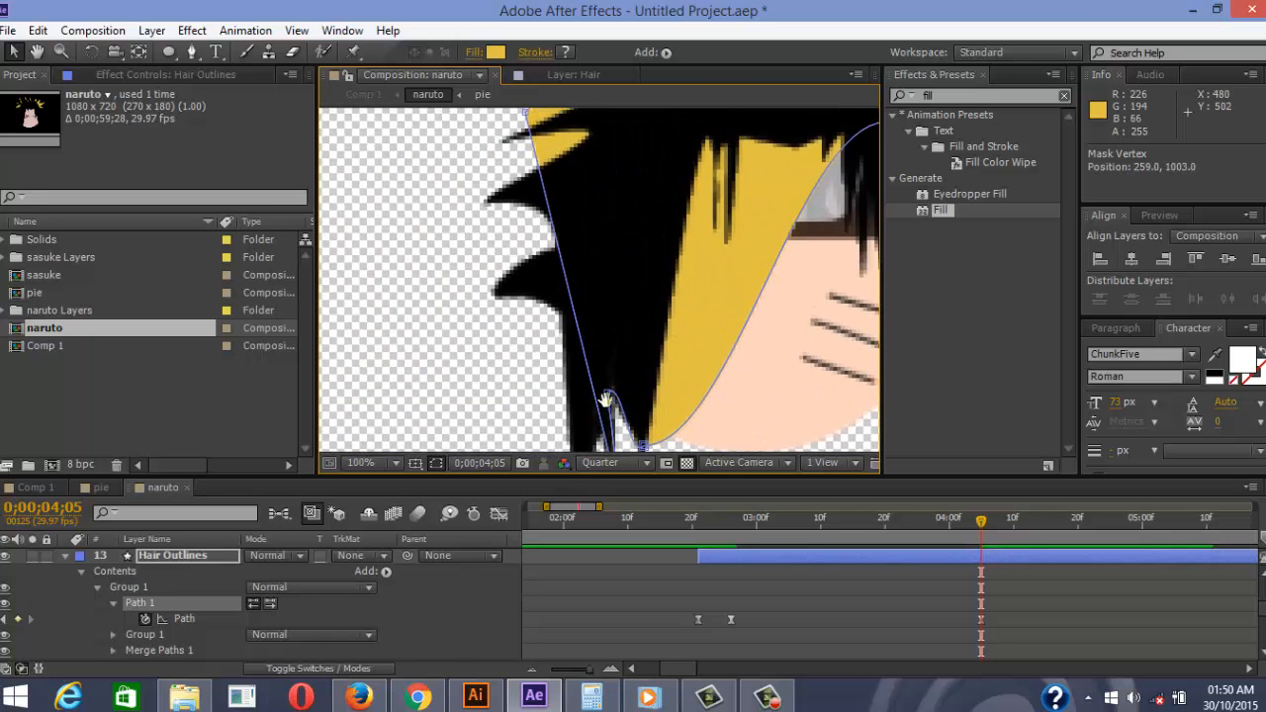
{"action": "left_click_drag", "start_coordinate": [645, 156], "coordinate": [573, 251]}
{"action": "scroll", "coordinate": [562, 248], "scroll_direction": "down", "scroll_amount": 3}
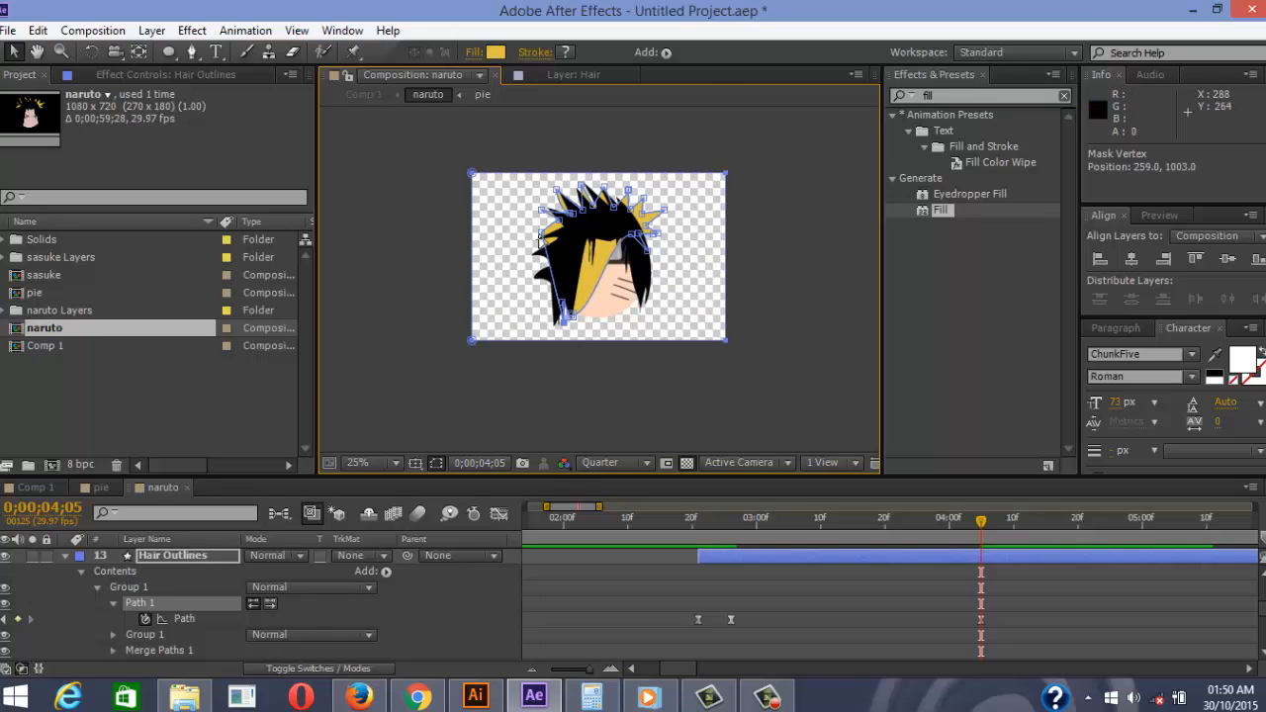
{"action": "scroll", "coordinate": [564, 336], "scroll_direction": "up", "scroll_amount": 5}
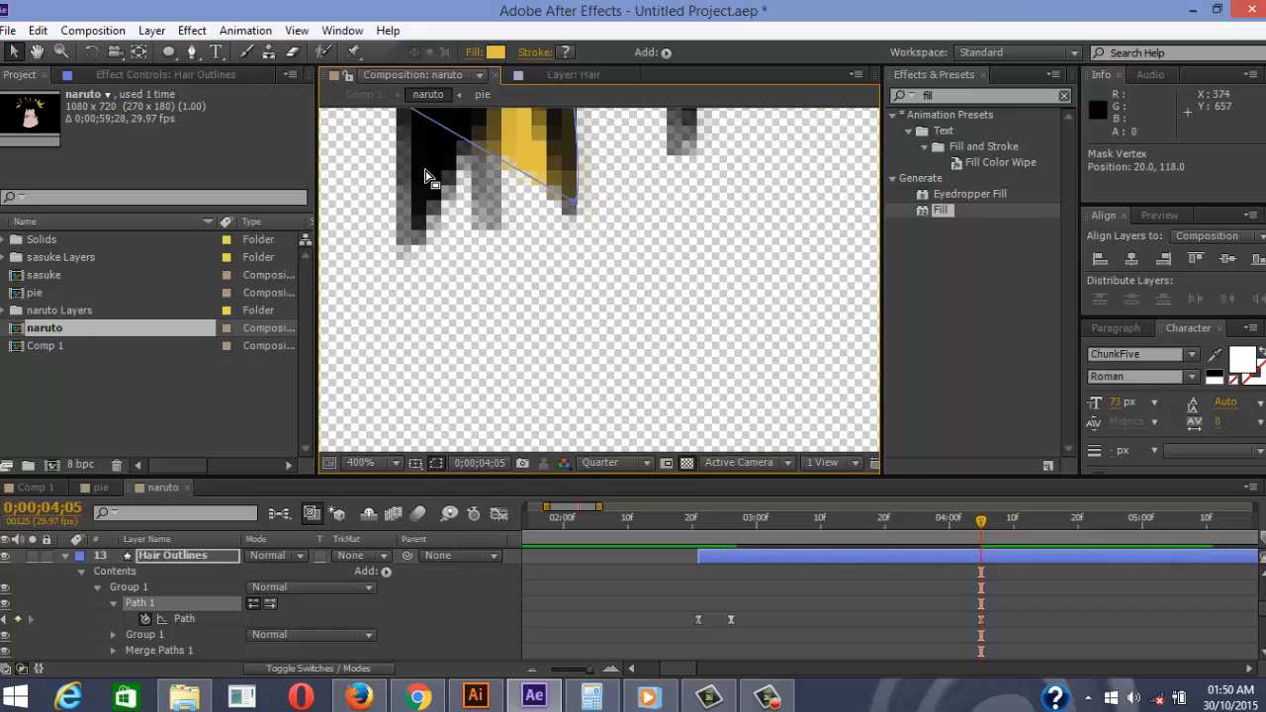
{"action": "scroll", "coordinate": [502, 206], "scroll_direction": "down", "scroll_amount": 4}
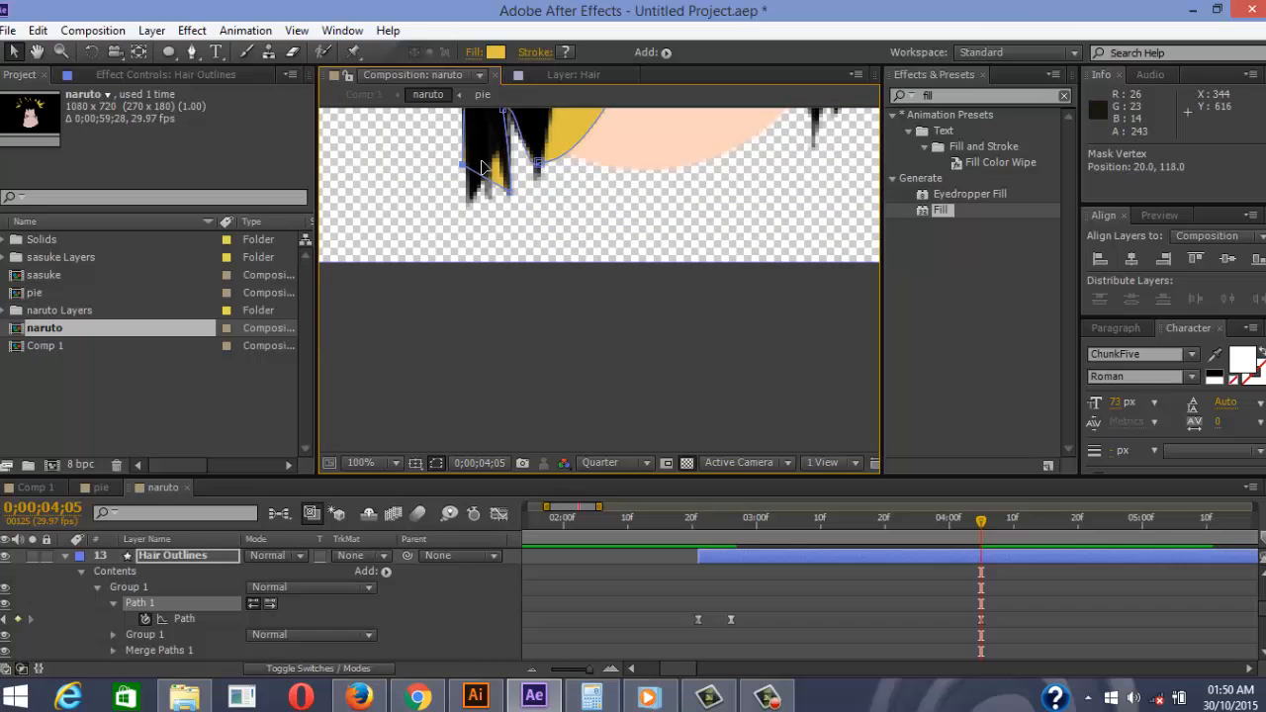
{"action": "scroll", "coordinate": [524, 158], "scroll_direction": "down", "scroll_amount": 5}
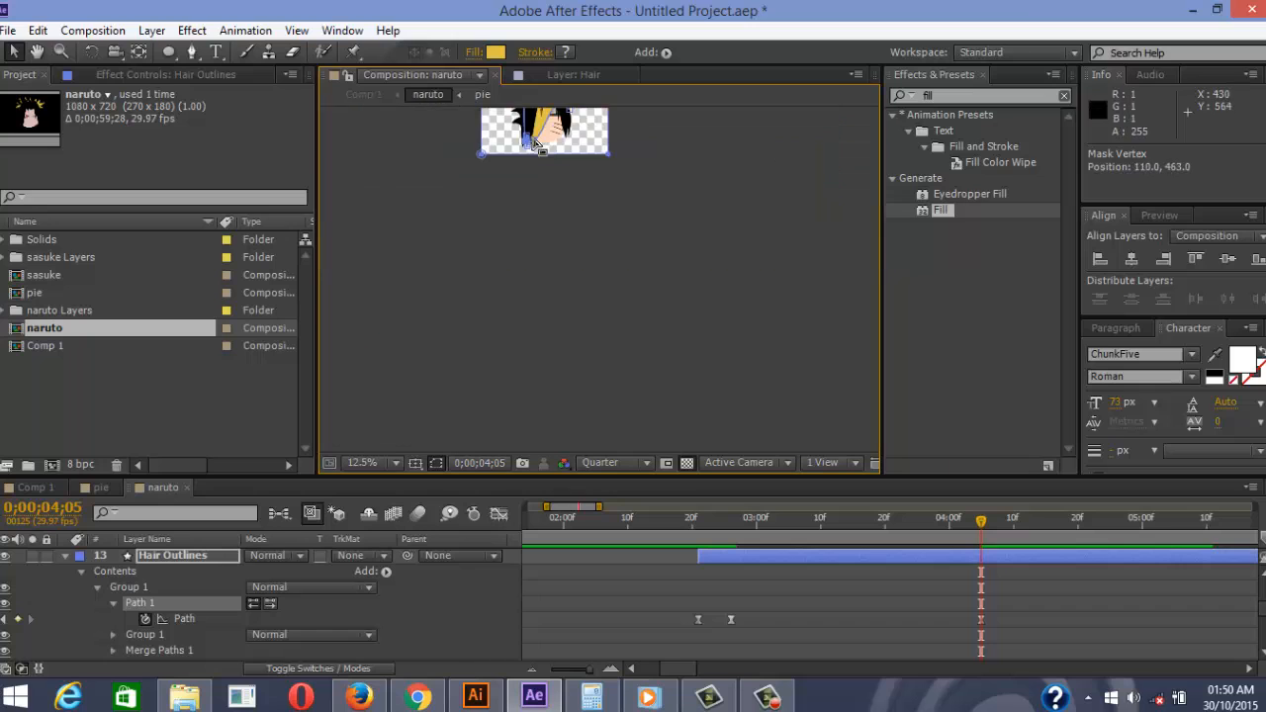
{"action": "scroll", "coordinate": [584, 160], "scroll_direction": "up", "scroll_amount": 6}
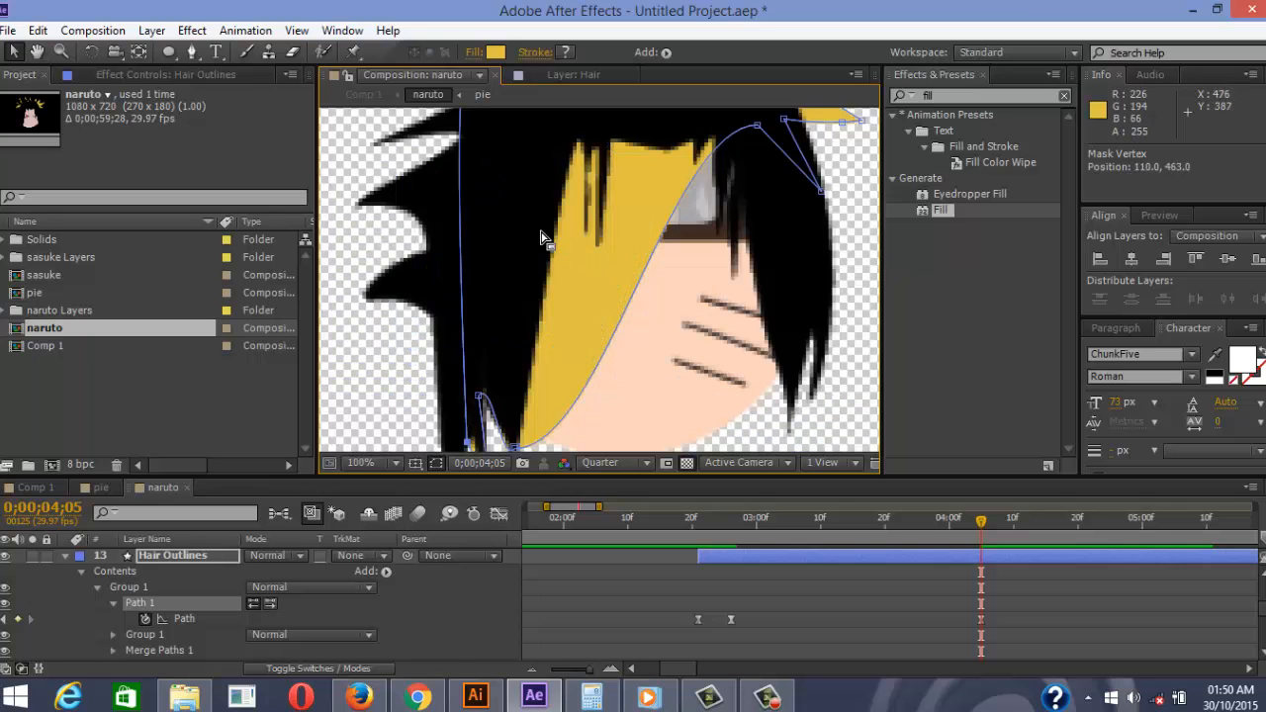
{"action": "scroll", "coordinate": [550, 218], "scroll_direction": "down", "scroll_amount": 1}
{"action": "left_click_drag", "start_coordinate": [532, 174], "coordinate": [522, 380]}
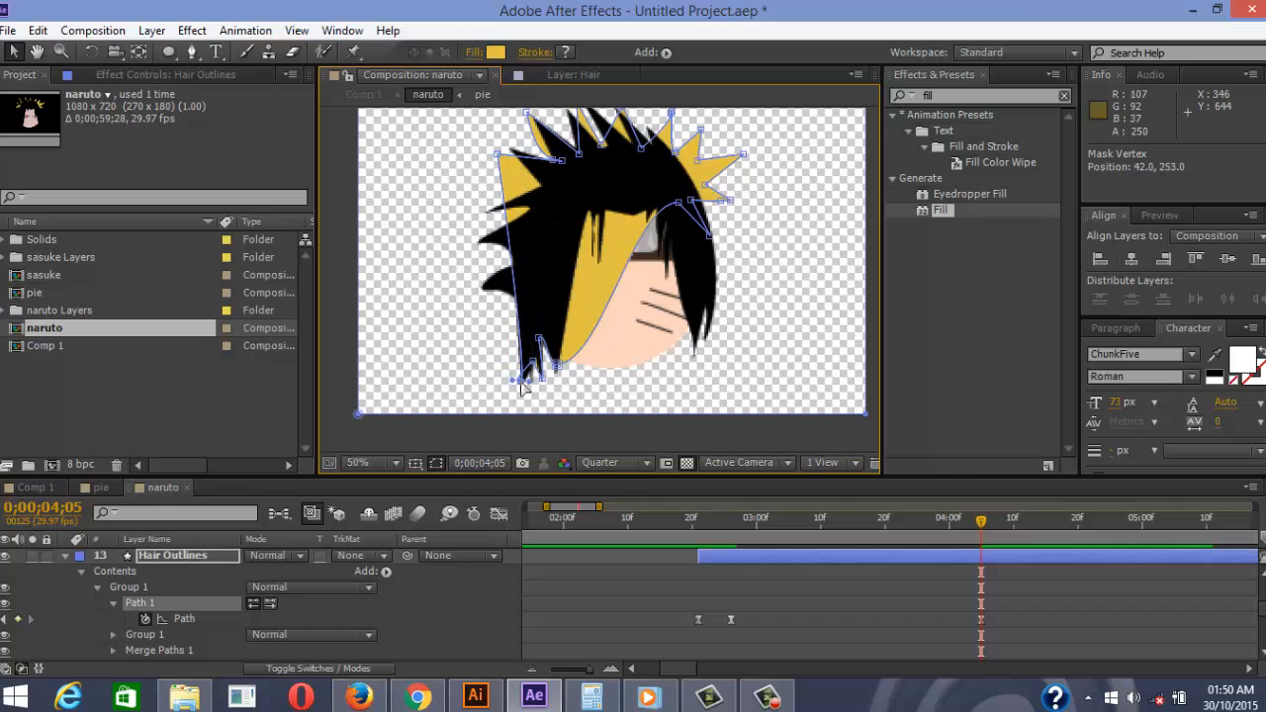
{"action": "scroll", "coordinate": [525, 388], "scroll_direction": "up", "scroll_amount": 4}
{"action": "left_click_drag", "start_coordinate": [524, 362], "coordinate": [521, 389]}
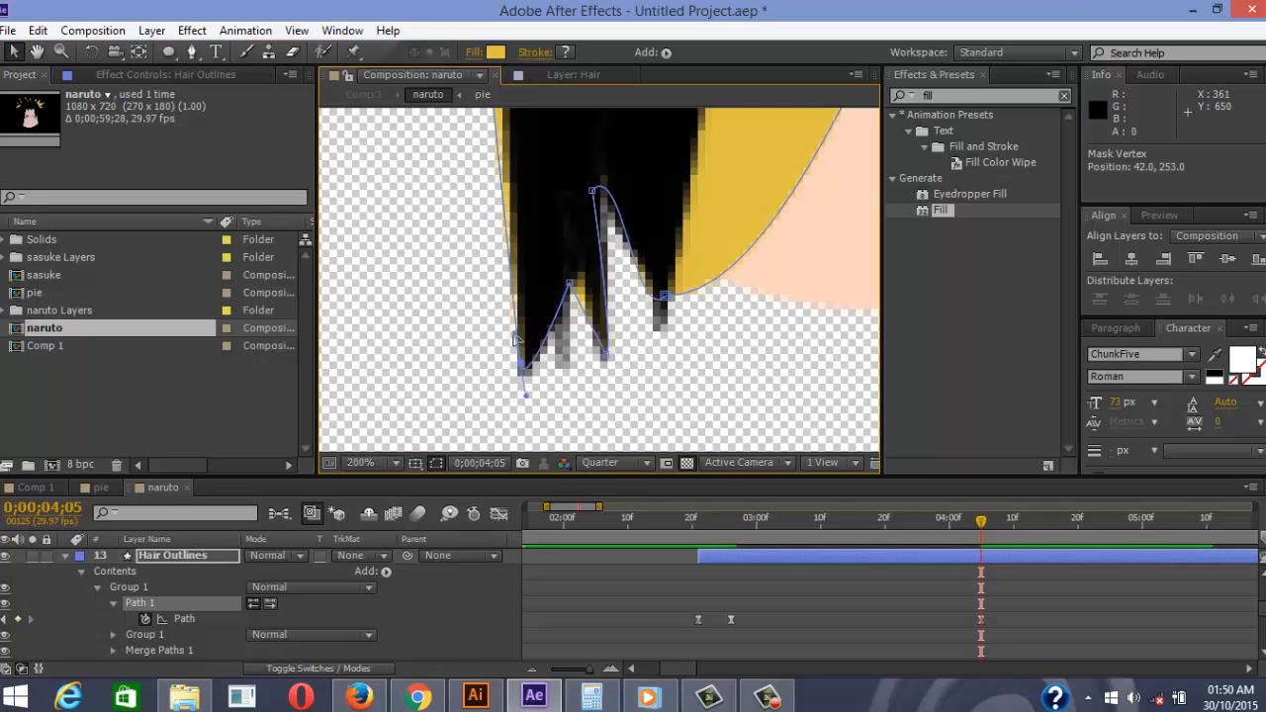
{"action": "scroll", "coordinate": [597, 227], "scroll_direction": "down", "scroll_amount": 3}
{"action": "left_click_drag", "start_coordinate": [584, 179], "coordinate": [523, 240]}
{"action": "scroll", "coordinate": [611, 247], "scroll_direction": "up", "scroll_amount": 3}
Add vertices with the Pen tool at the left hair edge and pull them onto the spike
{"action": "key", "text": "g"}
{"action": "left_click_drag", "start_coordinate": [507, 319], "coordinate": [541, 281]}
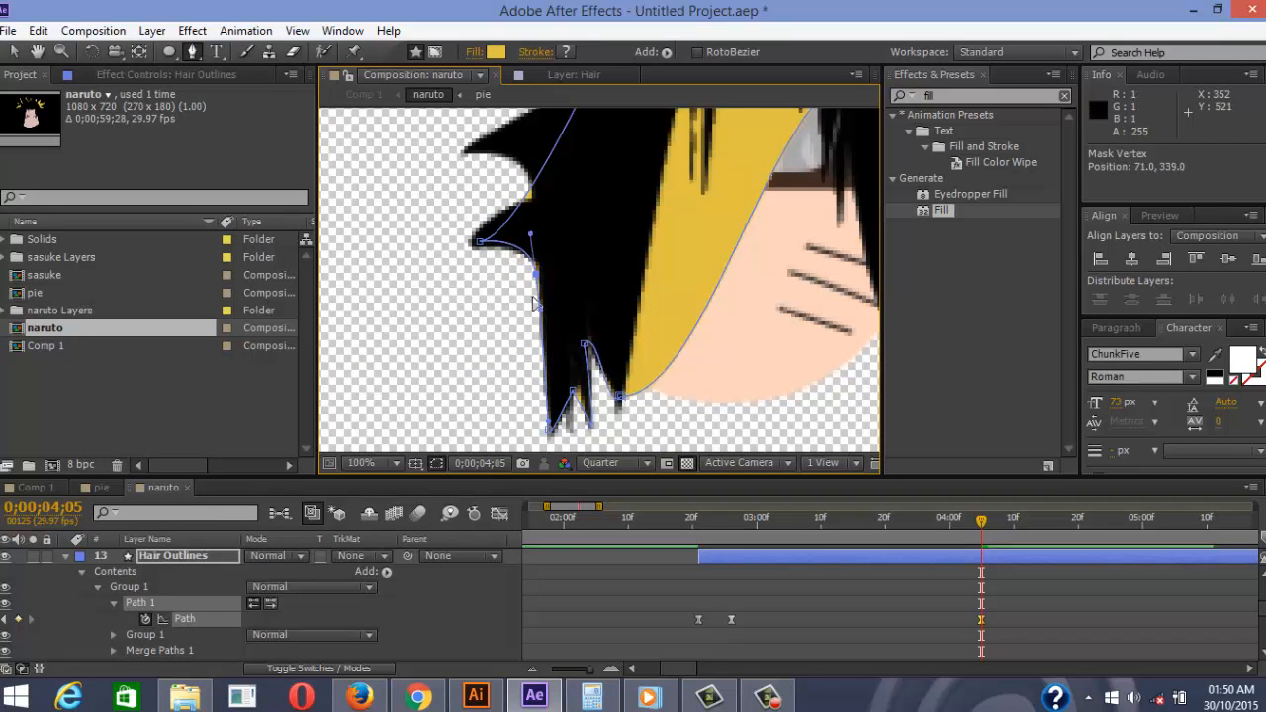
{"action": "scroll", "coordinate": [598, 225], "scroll_direction": "down", "scroll_amount": 1}
{"action": "left_click_drag", "start_coordinate": [601, 221], "coordinate": [605, 370]}
{"action": "left_click", "coordinate": [566, 334]}
{"action": "scroll", "coordinate": [559, 368], "scroll_direction": "up", "scroll_amount": 3}
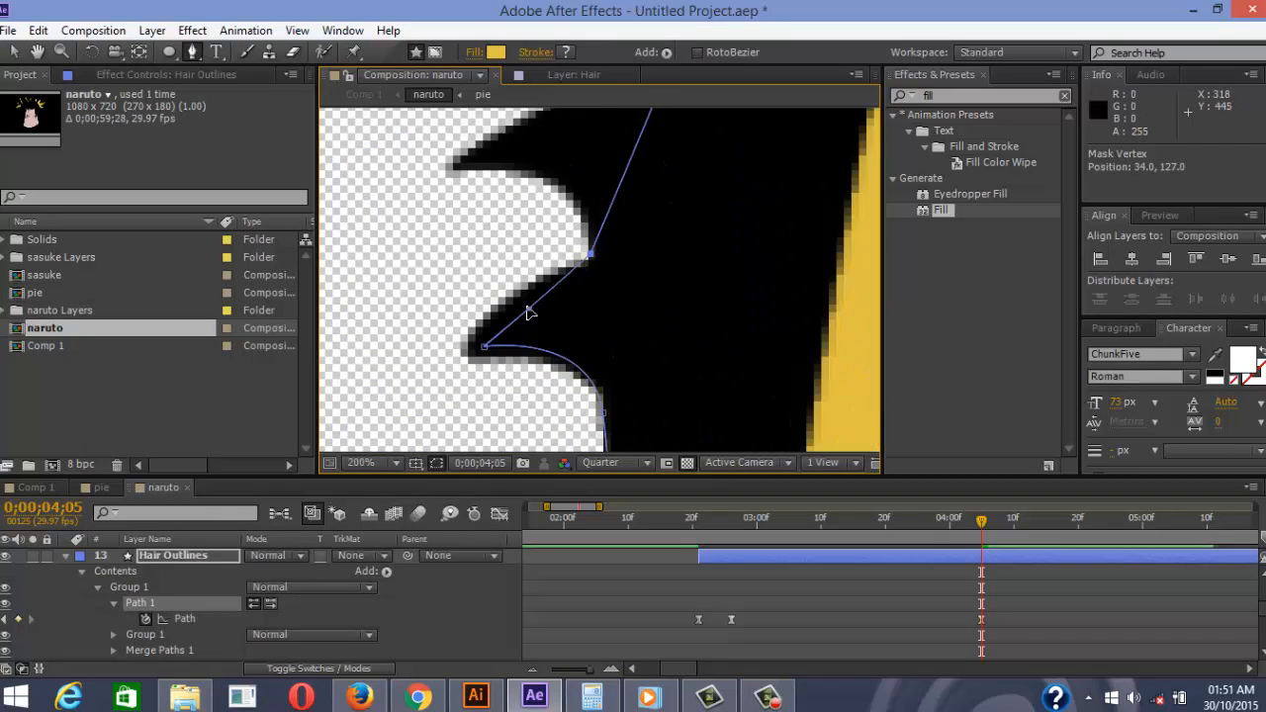
{"action": "left_click_drag", "start_coordinate": [524, 333], "coordinate": [563, 315]}
{"action": "scroll", "coordinate": [594, 261], "scroll_direction": "down", "scroll_amount": 3}
{"action": "scroll", "coordinate": [588, 314], "scroll_direction": "up", "scroll_amount": 2}
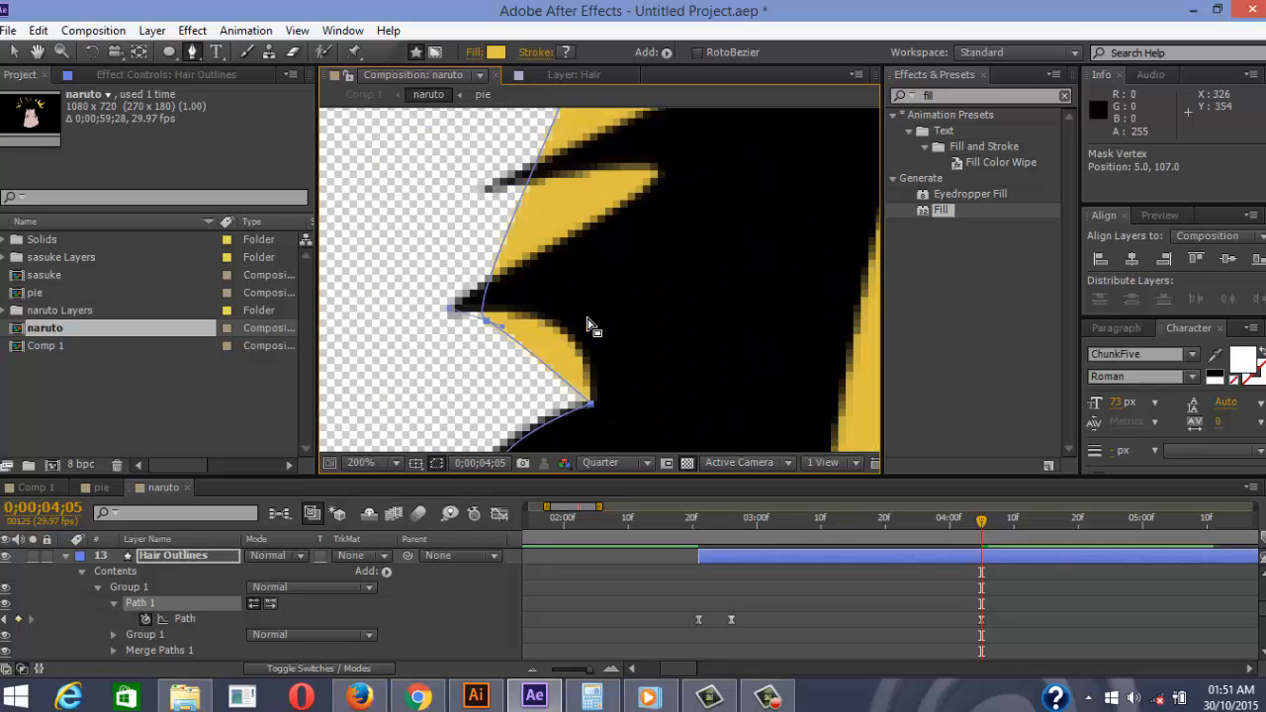
{"action": "left_click_drag", "start_coordinate": [453, 306], "coordinate": [484, 353]}
{"action": "left_click", "coordinate": [465, 322]}
{"action": "key", "text": "ctrl+z"}
Reshape the lower-left spike curves, moving vertices onto spike tips and valleys, and add another vertex
{"action": "left_click", "coordinate": [14, 52]}
{"action": "left_click_drag", "start_coordinate": [620, 404], "coordinate": [641, 372]}
{"action": "key", "text": "ctrl+z"}
{"action": "key", "text": "ctrl+z"}
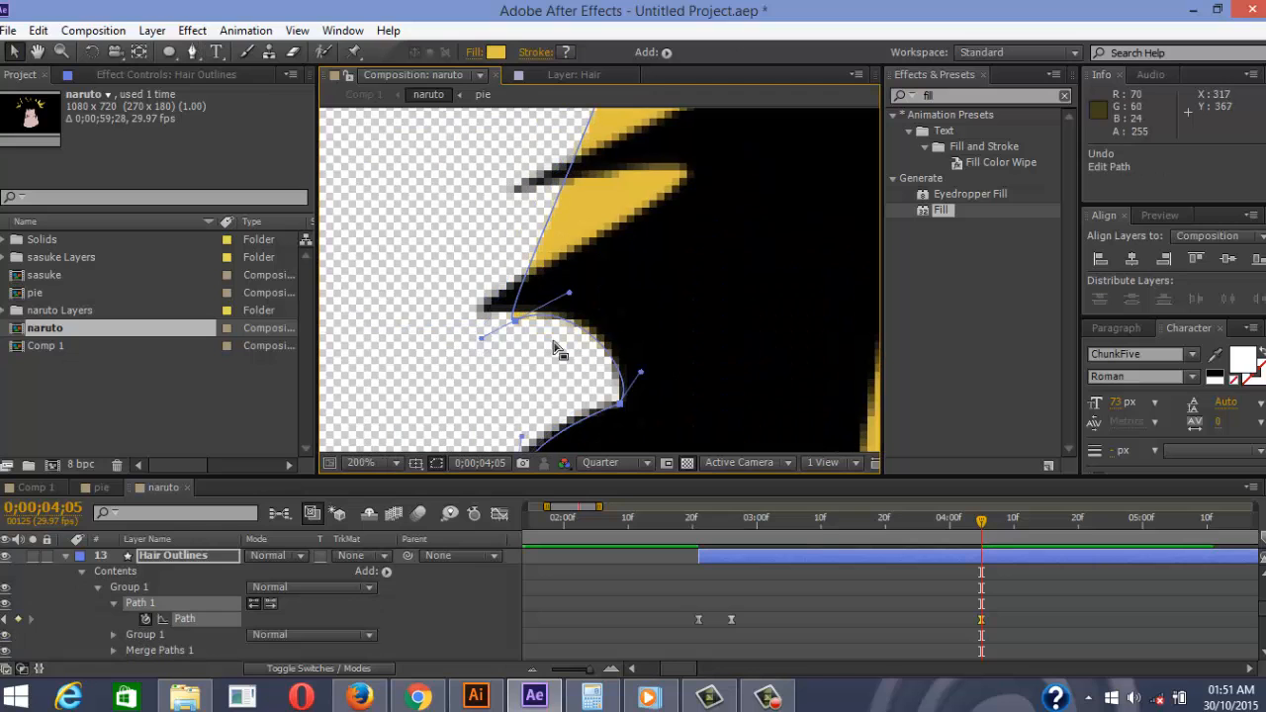
{"action": "left_click_drag", "start_coordinate": [515, 320], "coordinate": [484, 308]}
{"action": "scroll", "coordinate": [592, 312], "scroll_direction": "down", "scroll_amount": 2}
{"action": "left_click_drag", "start_coordinate": [598, 260], "coordinate": [619, 280]}
{"action": "scroll", "coordinate": [623, 282], "scroll_direction": "up", "scroll_amount": 5}
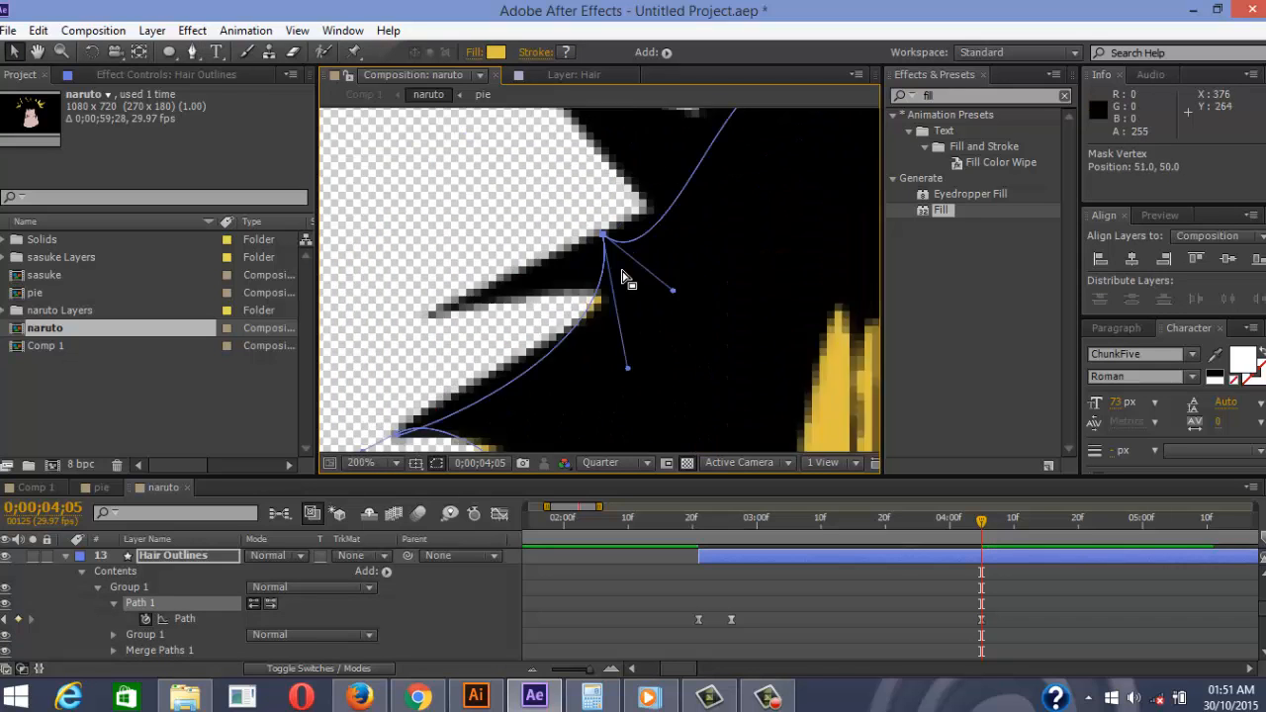
{"action": "scroll", "coordinate": [594, 292], "scroll_direction": "down", "scroll_amount": 5}
{"action": "mouse_move", "coordinate": [514, 301]}
{"action": "left_mouse_down"}
{"action": "mouse_move", "coordinate": [498, 304]}
{"action": "mouse_move", "coordinate": [508, 300]}
{"action": "left_mouse_up"}
{"action": "left_click_drag", "start_coordinate": [487, 362], "coordinate": [542, 339]}
{"action": "scroll", "coordinate": [615, 278], "scroll_direction": "up", "scroll_amount": 1}
{"action": "left_click_drag", "start_coordinate": [737, 317], "coordinate": [748, 309]}
{"action": "scroll", "coordinate": [755, 329], "scroll_direction": "down", "scroll_amount": 1}
{"action": "left_click_drag", "start_coordinate": [738, 240], "coordinate": [661, 303]}
{"action": "scroll", "coordinate": [733, 268], "scroll_direction": "up", "scroll_amount": 1}
{"action": "left_click", "coordinate": [192, 52]}
{"action": "left_click", "coordinate": [626, 243]}
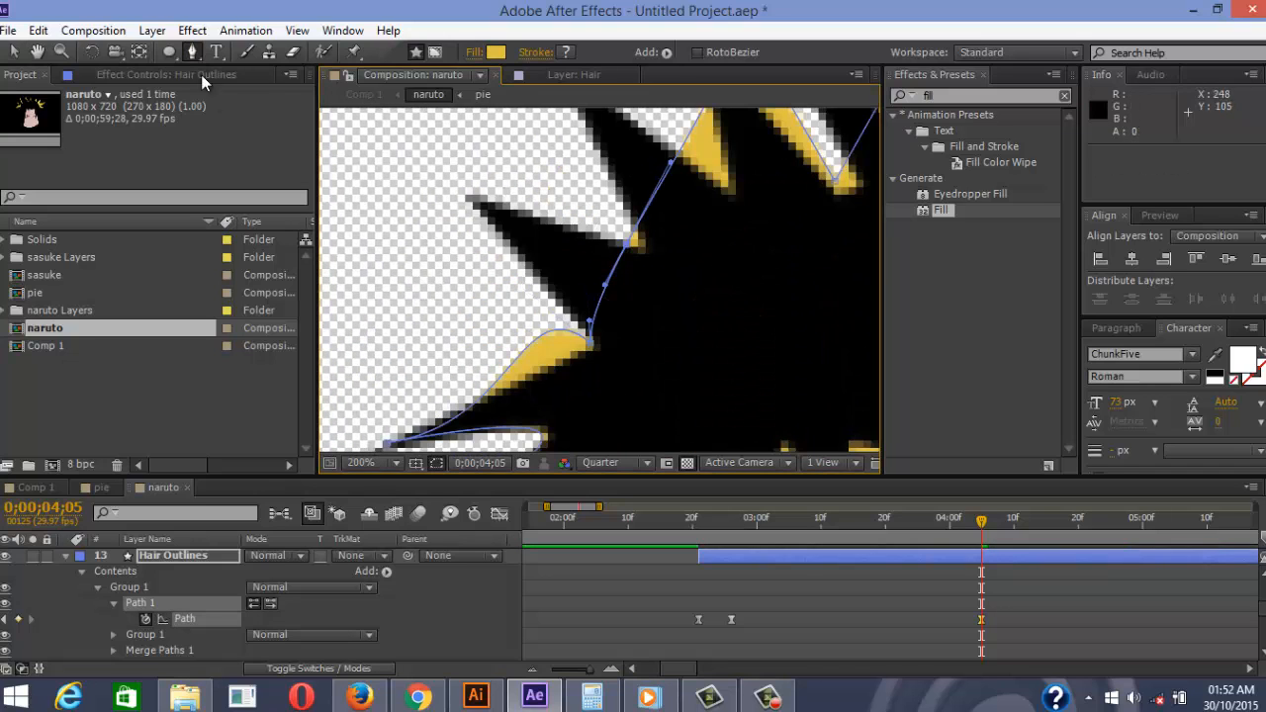
Add vertices on the upper hair path and place them on the first spike tip and valley
{"action": "left_click_drag", "start_coordinate": [614, 267], "coordinate": [478, 200]}
{"action": "scroll", "coordinate": [586, 294], "scroll_direction": "down", "scroll_amount": 1}
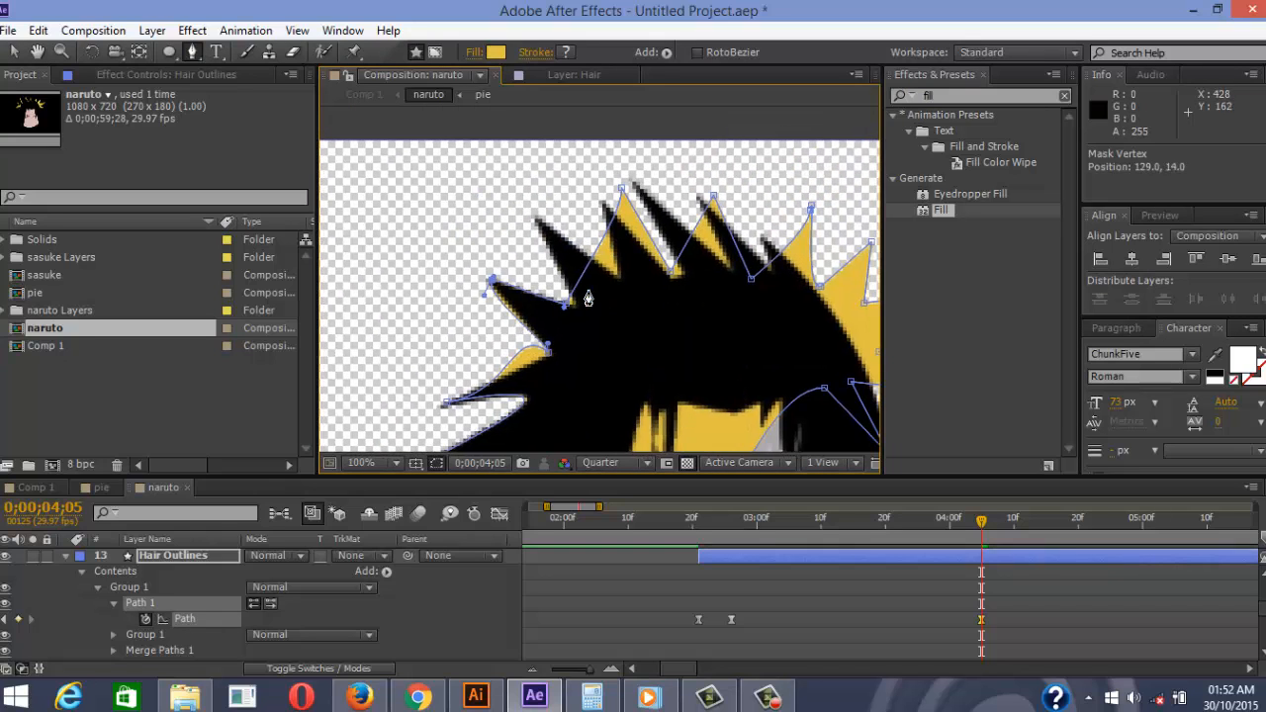
{"action": "left_click", "coordinate": [589, 264]}
{"action": "key", "text": "v"}
{"action": "left_click", "coordinate": [190, 605]}
{"action": "left_click_drag", "start_coordinate": [589, 264], "coordinate": [540, 219]}
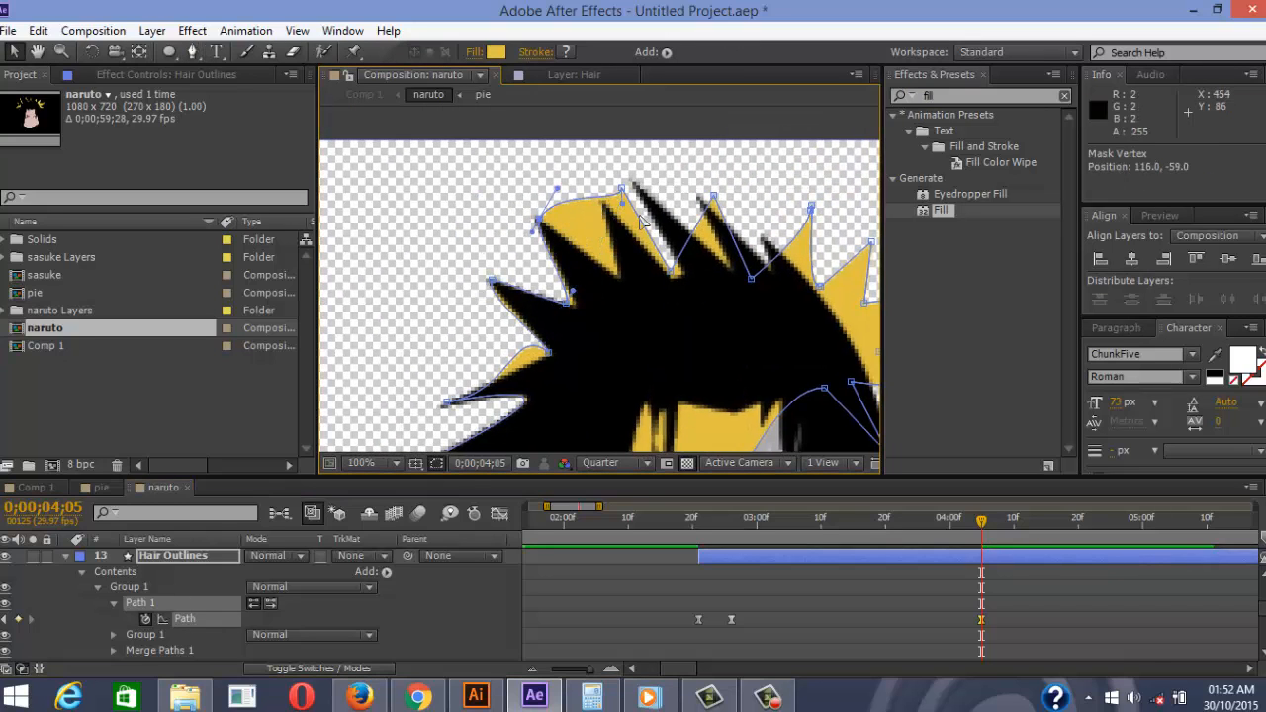
{"action": "scroll", "coordinate": [623, 213], "scroll_direction": "up", "scroll_amount": 1}
{"action": "left_click_drag", "start_coordinate": [603, 159], "coordinate": [592, 332]}
{"action": "left_click_drag", "start_coordinate": [475, 162], "coordinate": [492, 221]}
Add a vertex and snap vertices onto the second, third, middle and short spike tips
{"action": "key", "text": "g"}
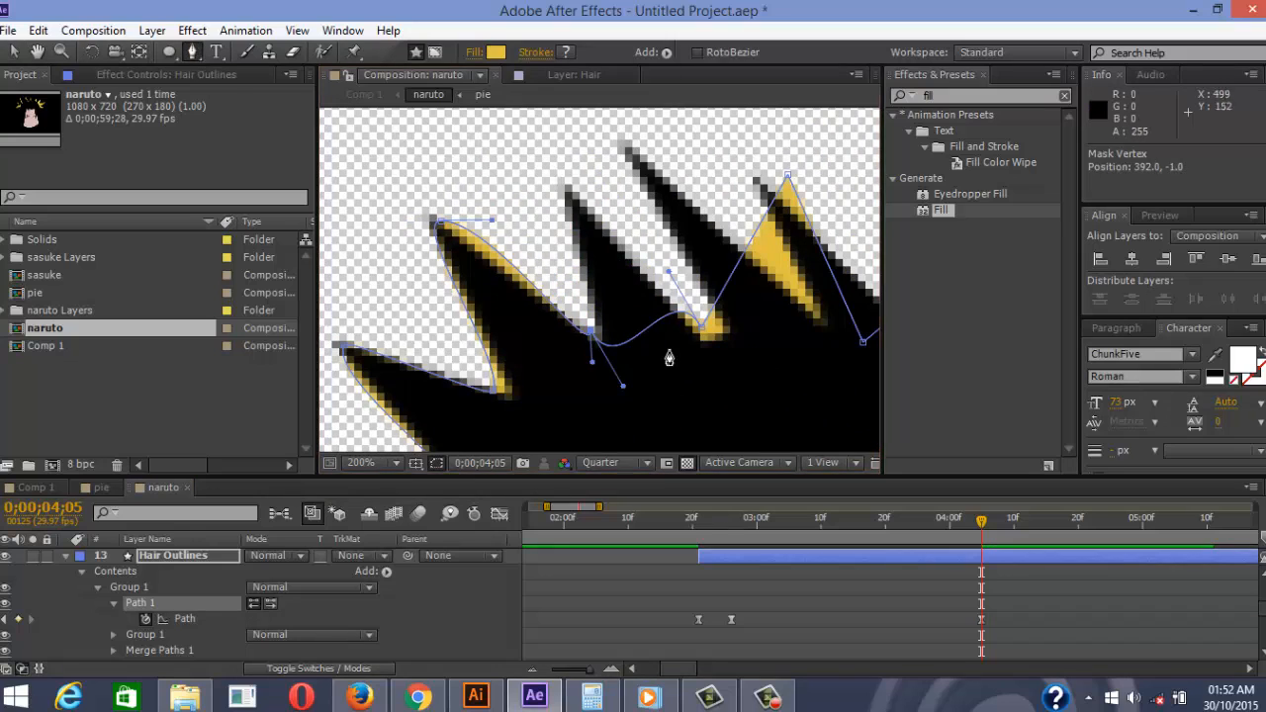
{"action": "left_click", "coordinate": [645, 330]}
{"action": "key", "text": "v"}
{"action": "left_click_drag", "start_coordinate": [647, 330], "coordinate": [572, 195]}
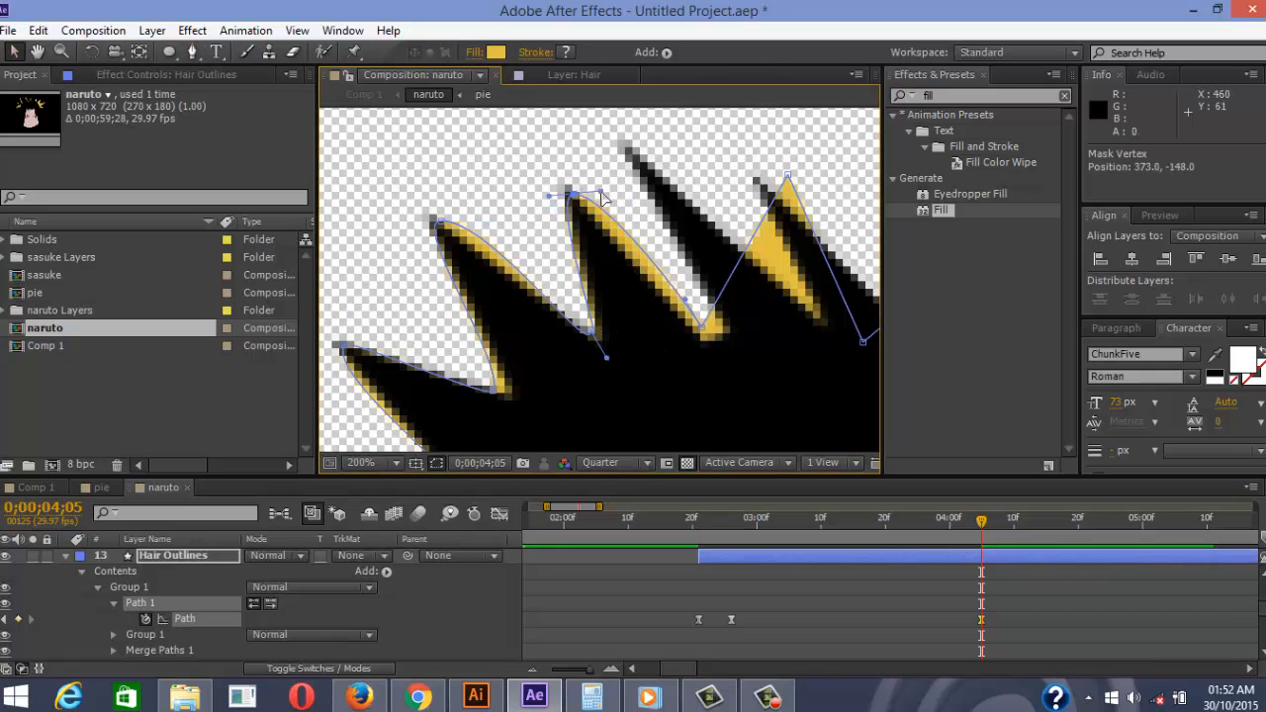
{"action": "left_click_drag", "start_coordinate": [787, 176], "coordinate": [640, 147]}
{"action": "left_click_drag", "start_coordinate": [864, 343], "coordinate": [608, 345]}
{"action": "left_click_drag", "start_coordinate": [728, 206], "coordinate": [503, 179]}
{"action": "left_click_drag", "start_coordinate": [698, 269], "coordinate": [568, 257]}
{"action": "left_click_drag", "start_coordinate": [746, 217], "coordinate": [650, 321]}
{"action": "left_click", "coordinate": [758, 705]}
{"action": "mouse_move", "coordinate": [744, 359]}
{"action": "left_mouse_down"}
{"action": "mouse_move", "coordinate": [636, 260]}
{"action": "mouse_move", "coordinate": [739, 366]}
{"action": "left_mouse_up"}
{"action": "left_click", "coordinate": [1231, 558]}
Move a vertex to the headband's left corner and adjust the lower hair vertices and curve handles
{"action": "scroll", "coordinate": [737, 368], "scroll_direction": "down", "scroll_amount": 3}
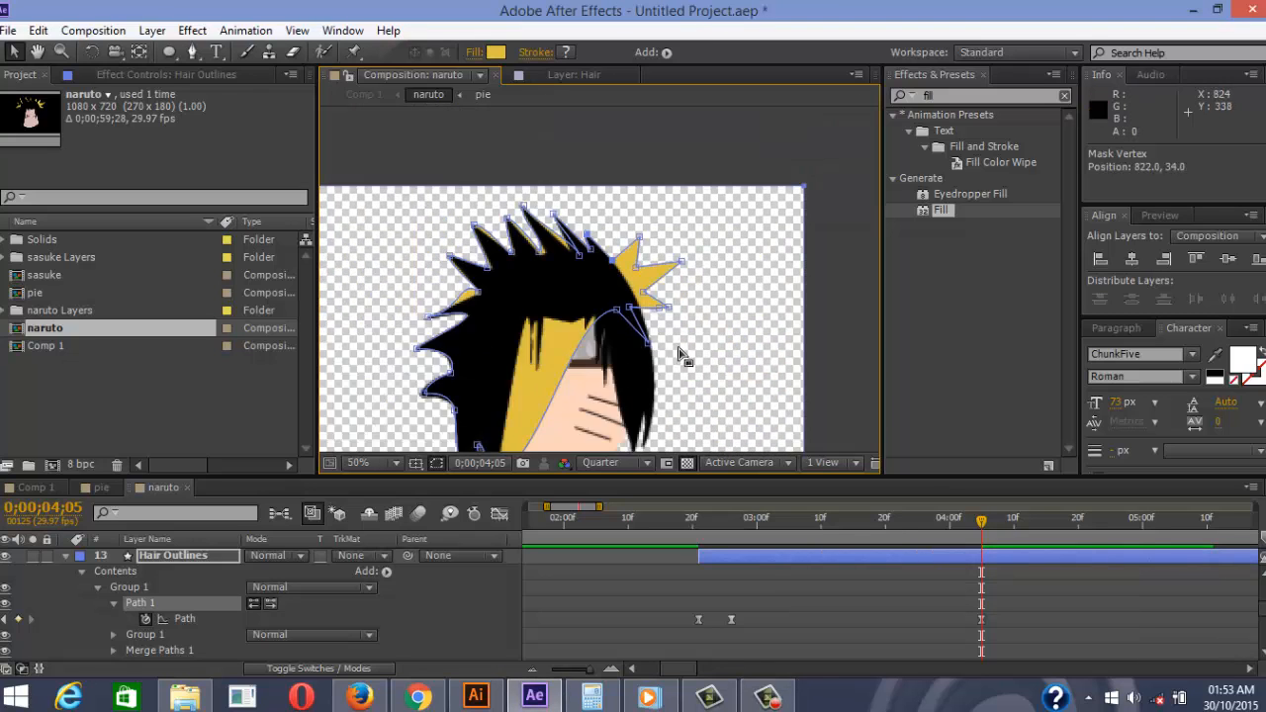
{"action": "scroll", "coordinate": [628, 343], "scroll_direction": "up", "scroll_amount": 2}
{"action": "left_click_drag", "start_coordinate": [616, 269], "coordinate": [452, 280]}
{"action": "left_click_drag", "start_coordinate": [454, 349], "coordinate": [669, 173]}
{"action": "left_click_drag", "start_coordinate": [681, 321], "coordinate": [630, 360]}
{"action": "left_click_drag", "start_coordinate": [643, 113], "coordinate": [630, 170]}
{"action": "left_click_drag", "start_coordinate": [621, 237], "coordinate": [451, 297]}
{"action": "left_click_drag", "start_coordinate": [708, 277], "coordinate": [599, 232]}
{"action": "left_click_drag", "start_coordinate": [674, 207], "coordinate": [675, 399]}
{"action": "scroll", "coordinate": [667, 325], "scroll_direction": "down", "scroll_amount": 1}
{"action": "scroll", "coordinate": [641, 345], "scroll_direction": "up", "scroll_amount": 1}
{"action": "left_click_drag", "start_coordinate": [641, 326], "coordinate": [651, 415]}
{"action": "left_click_drag", "start_coordinate": [698, 123], "coordinate": [666, 333]}
{"action": "left_click_drag", "start_coordinate": [717, 120], "coordinate": [688, 381]}
{"action": "scroll", "coordinate": [748, 297], "scroll_direction": "up", "scroll_amount": 5}
Pull the right-hand spike vertices in against the head, then deselect the outline points
{"action": "left_click_drag", "start_coordinate": [755, 240], "coordinate": [677, 327]}
{"action": "left_click_drag", "start_coordinate": [662, 251], "coordinate": [650, 290]}
{"action": "left_click_drag", "start_coordinate": [670, 191], "coordinate": [636, 257]}
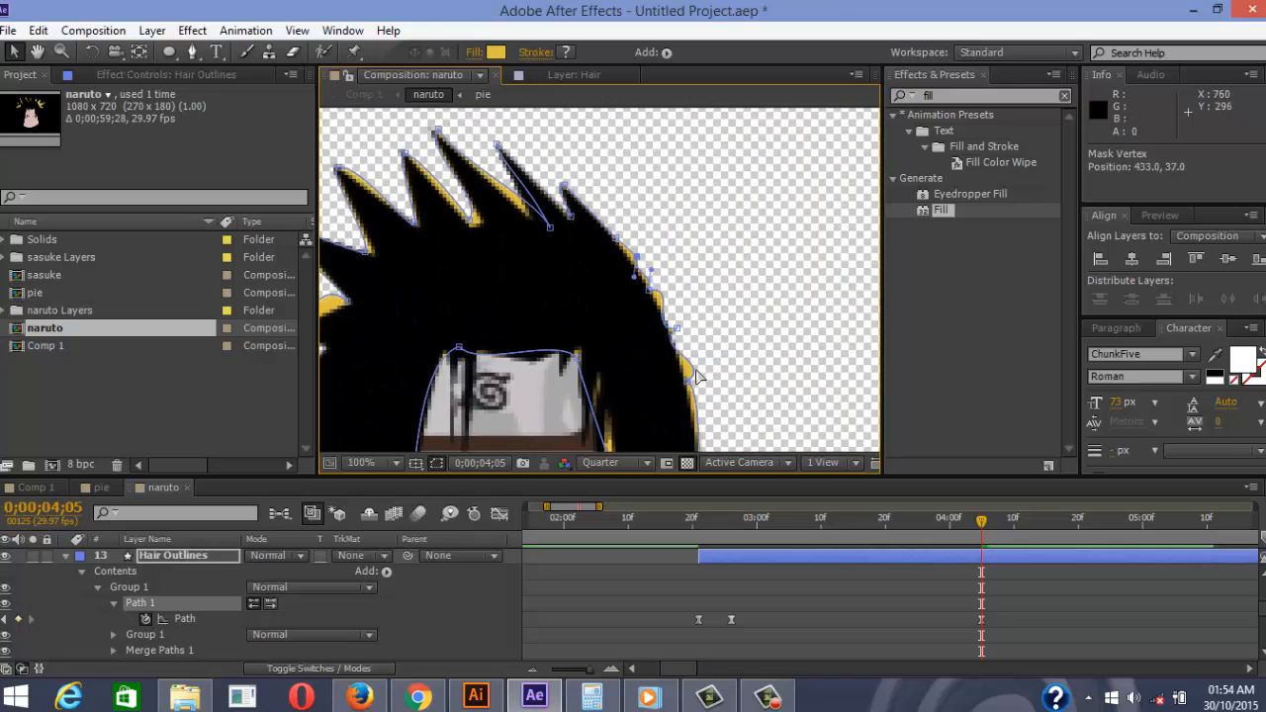
{"action": "left_click", "coordinate": [676, 328]}
{"action": "scroll", "coordinate": [754, 262], "scroll_direction": "down", "scroll_amount": 3}
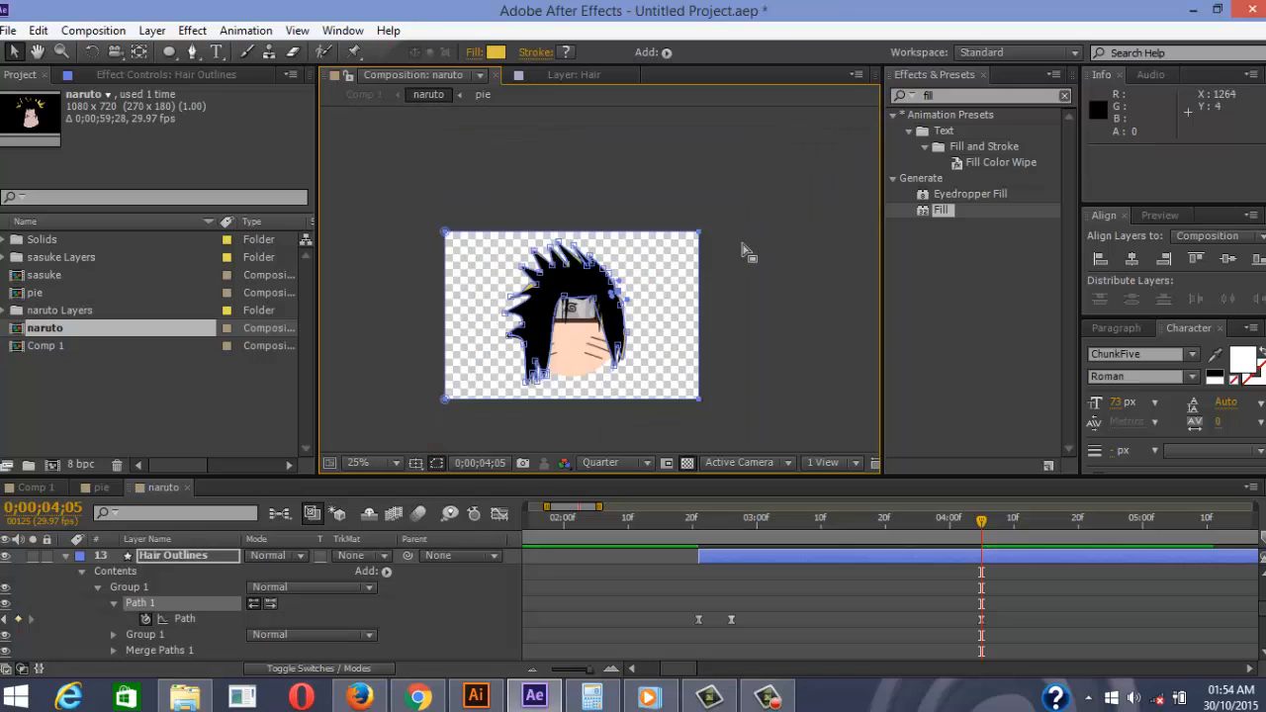
{"action": "scroll", "coordinate": [658, 351], "scroll_direction": "up", "scroll_amount": 2}
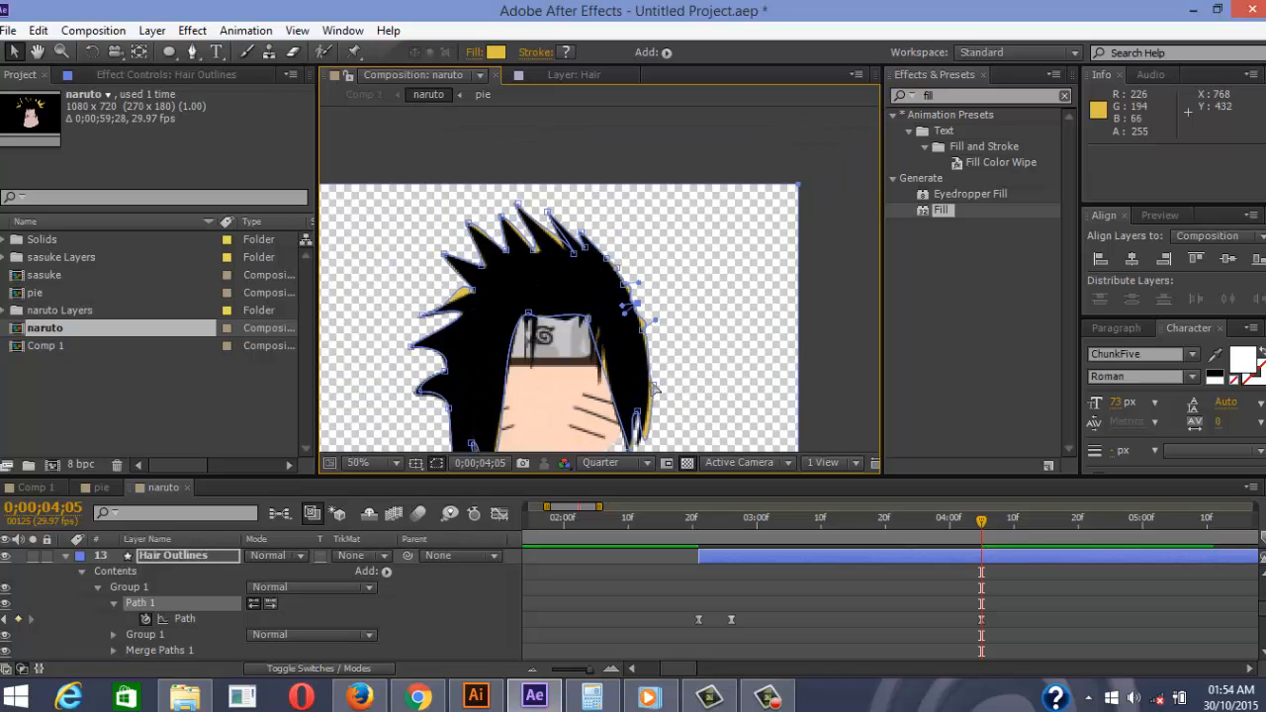
{"action": "left_click", "coordinate": [651, 383]}
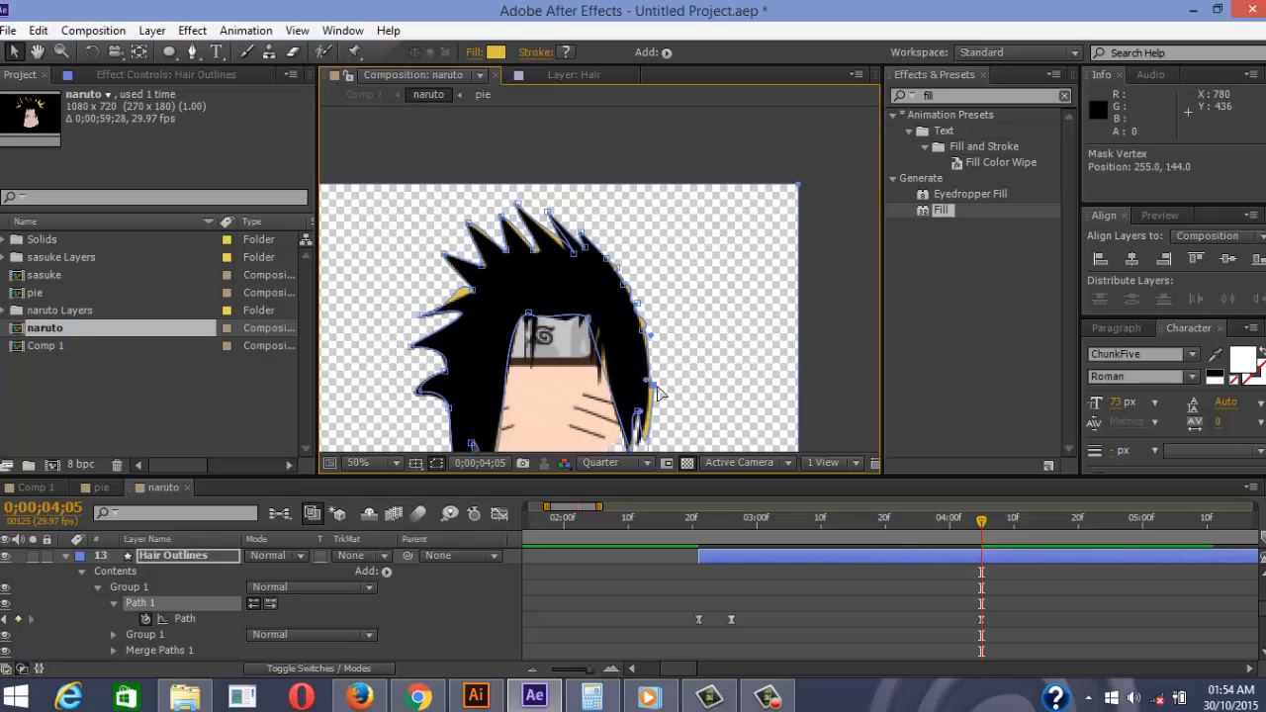
{"action": "left_click", "coordinate": [731, 307]}
{"action": "scroll", "coordinate": [710, 276], "scroll_direction": "down", "scroll_amount": 3}
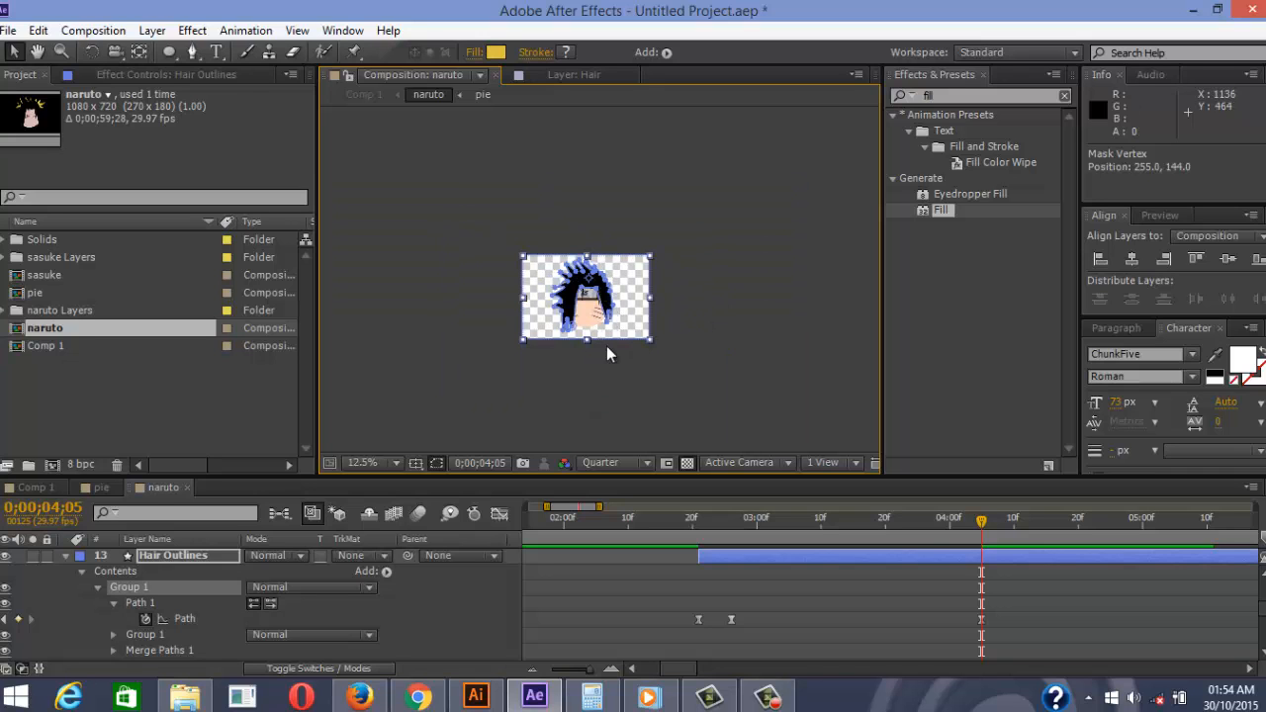
Hide and reshow the black Hair layer to compare it with the yellow hair outline
{"action": "scroll", "coordinate": [606, 353], "scroll_direction": "up", "scroll_amount": 5}
{"action": "scroll", "coordinate": [621, 269], "scroll_direction": "down", "scroll_amount": 1}
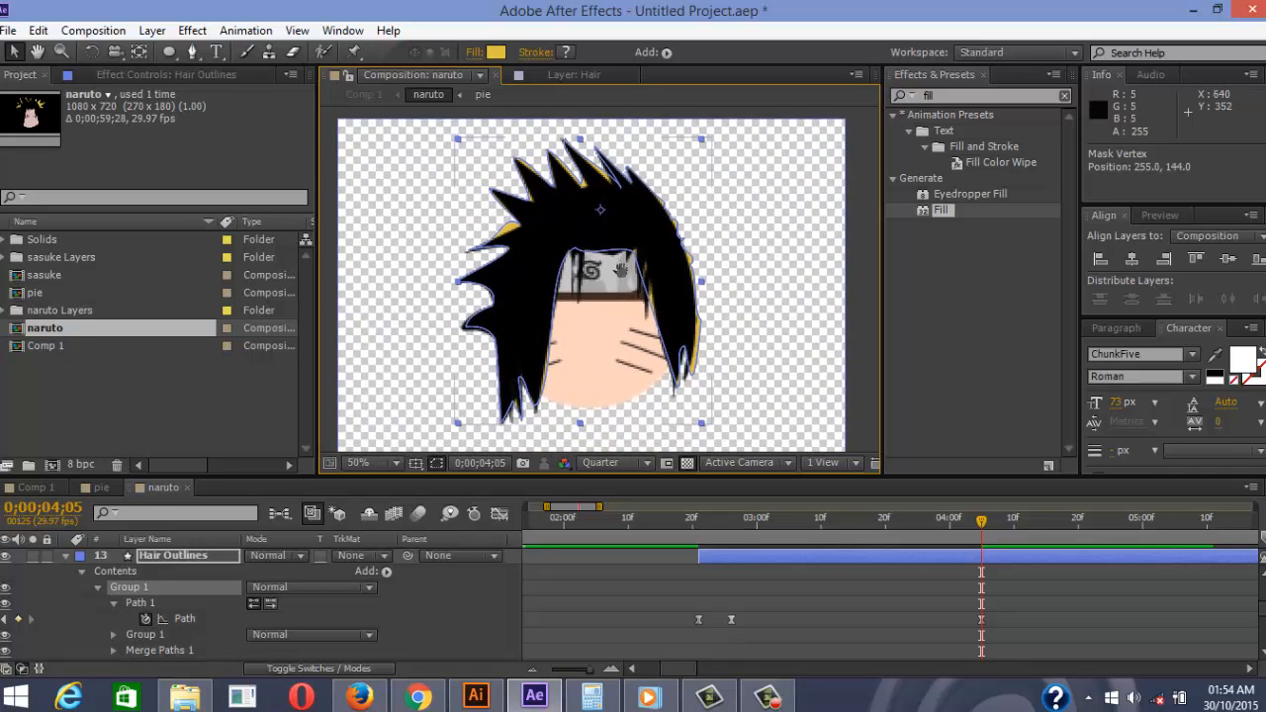
{"action": "left_click", "coordinate": [805, 614]}
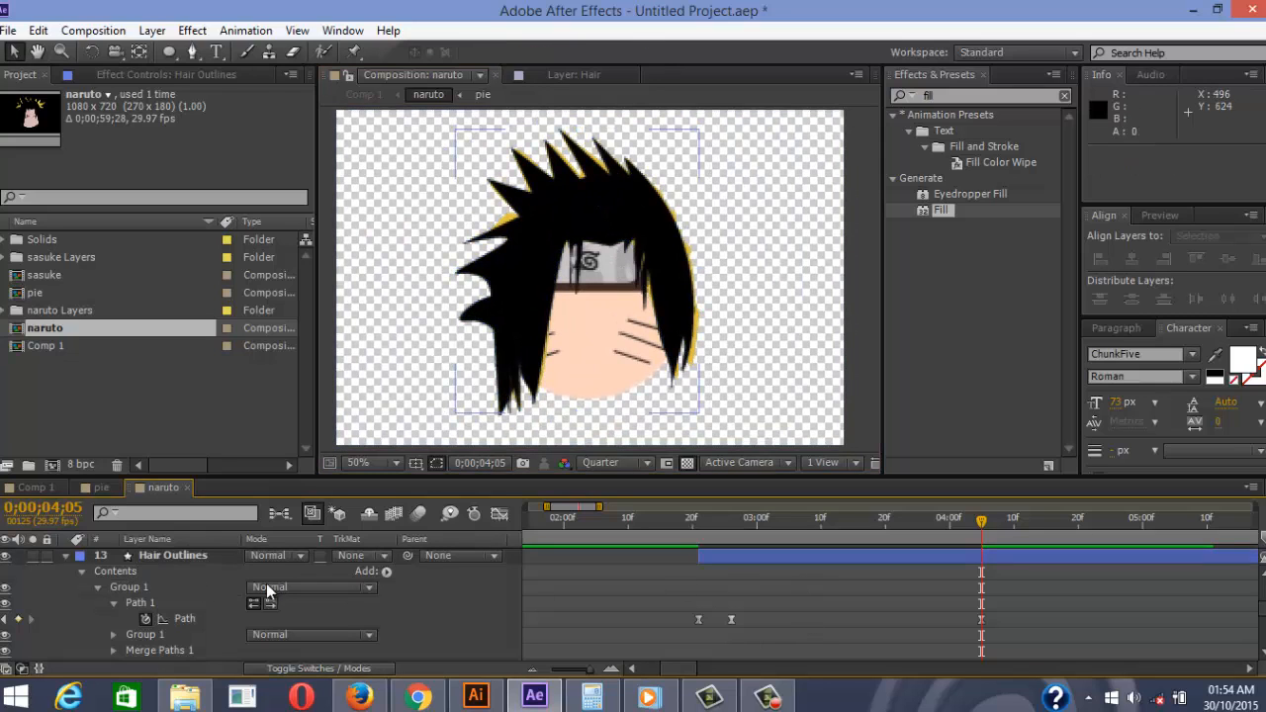
{"action": "scroll", "coordinate": [19, 564], "scroll_direction": "up", "scroll_amount": 4}
{"action": "left_click", "coordinate": [6, 556]}
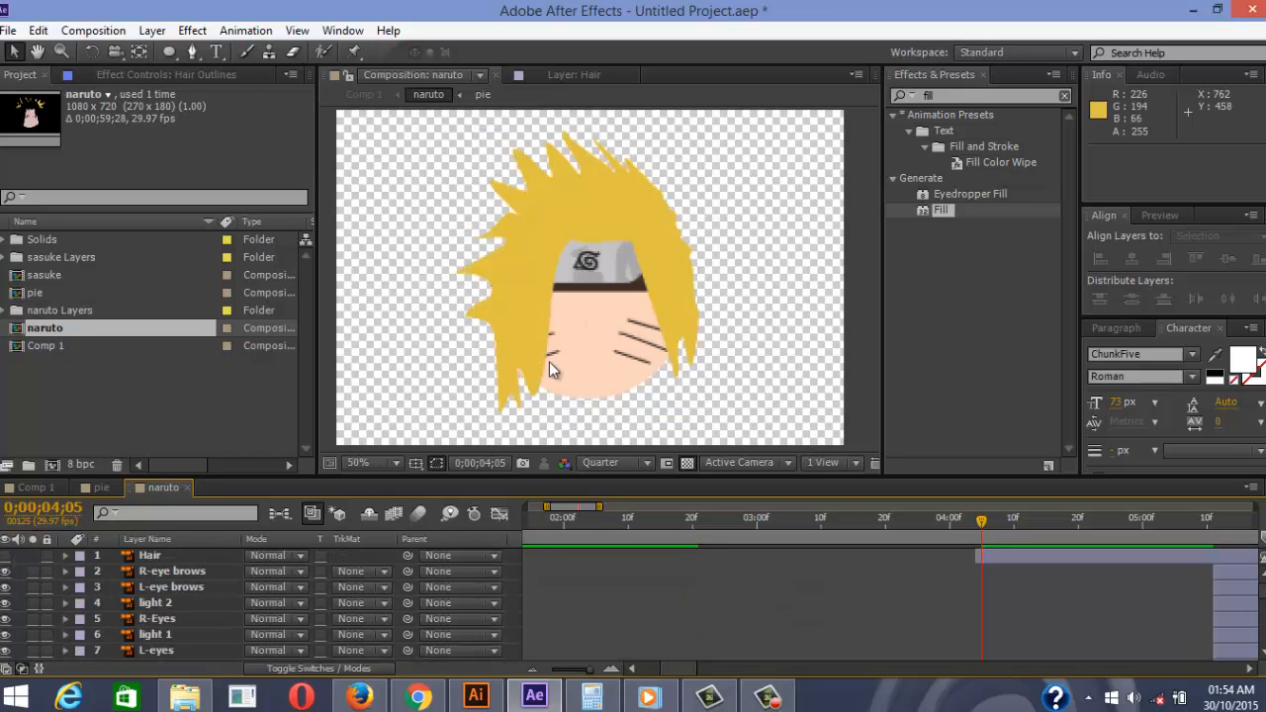
{"action": "left_click", "coordinate": [549, 361]}
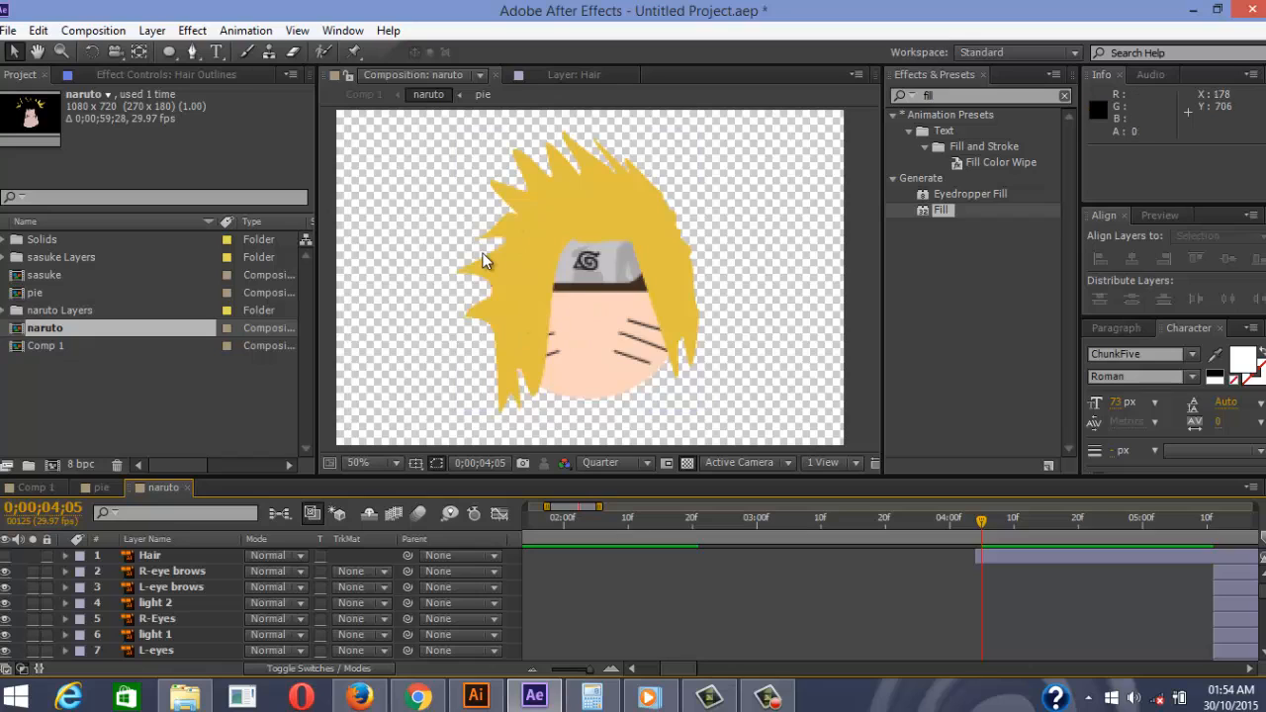
{"action": "left_click", "coordinate": [11, 556]}
Widen the timeline view and select the Hair Outlines Path keyframe at 0;00;02;26
{"action": "scroll", "coordinate": [14, 559], "scroll_direction": "down", "scroll_amount": 4}
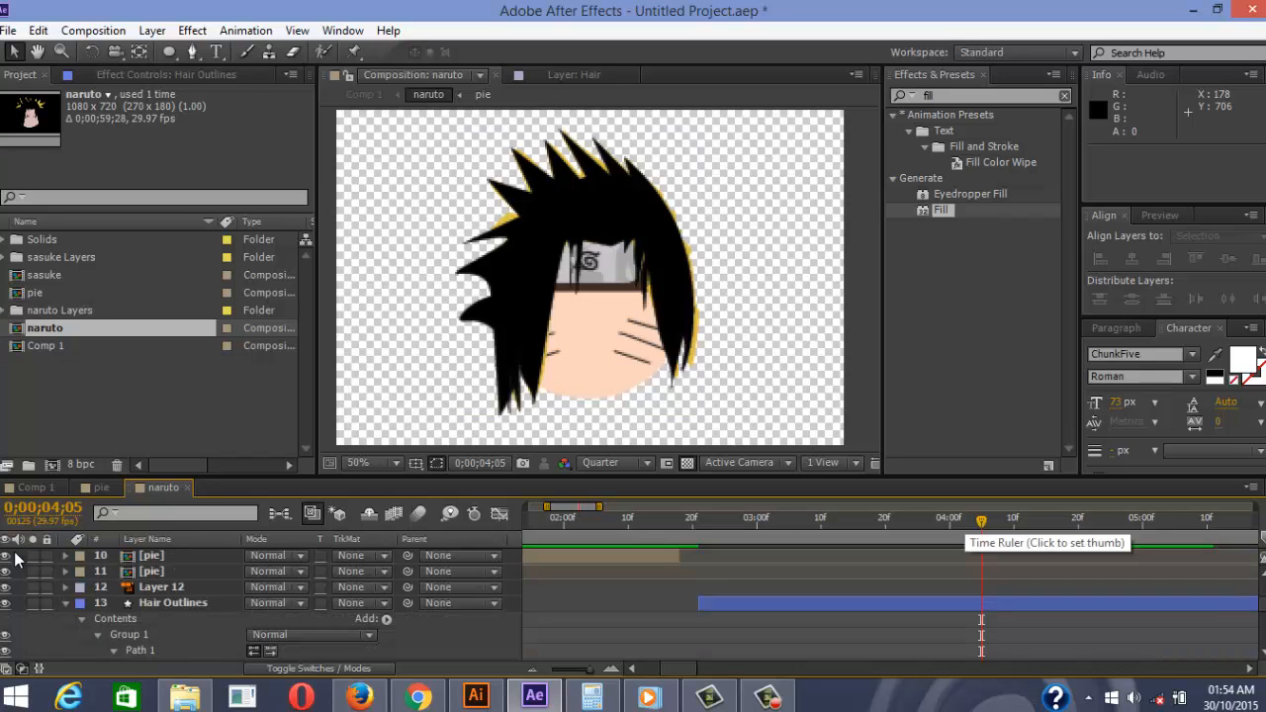
{"action": "scroll", "coordinate": [14, 558], "scroll_direction": "down", "scroll_amount": 5}
{"action": "left_click_drag", "start_coordinate": [600, 507], "coordinate": [605, 506]}
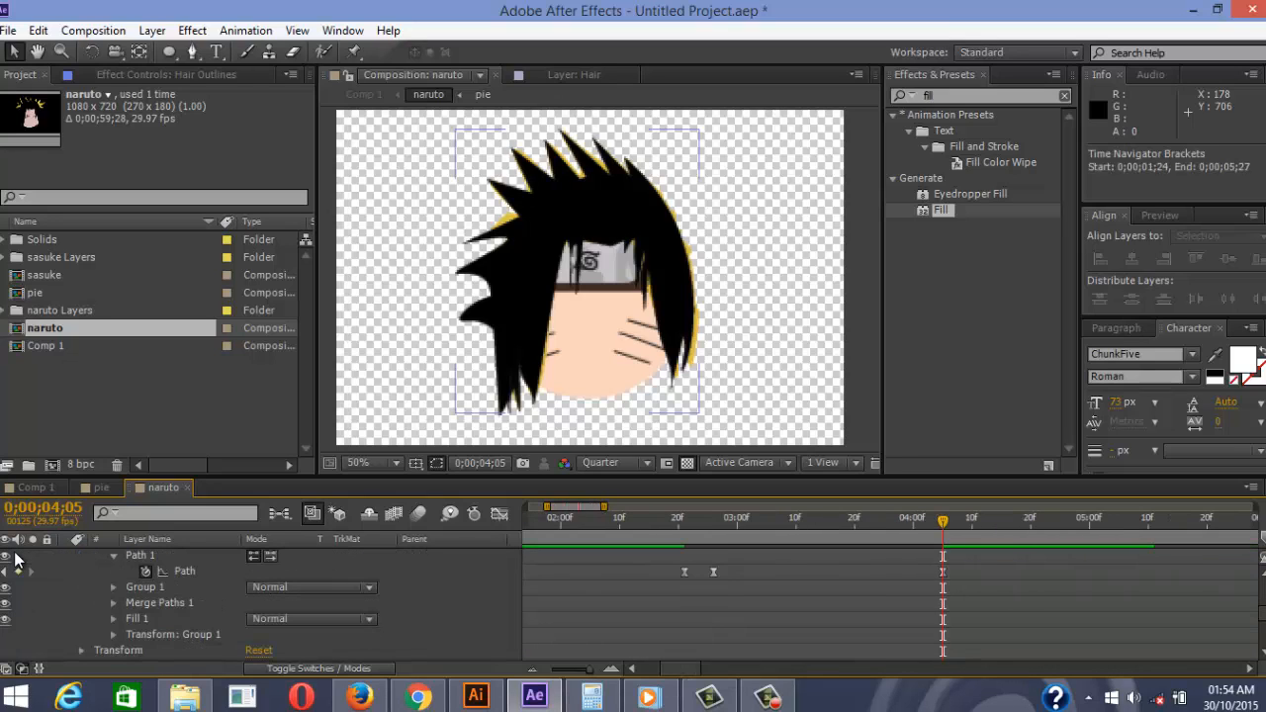
{"action": "left_click", "coordinate": [713, 573]}
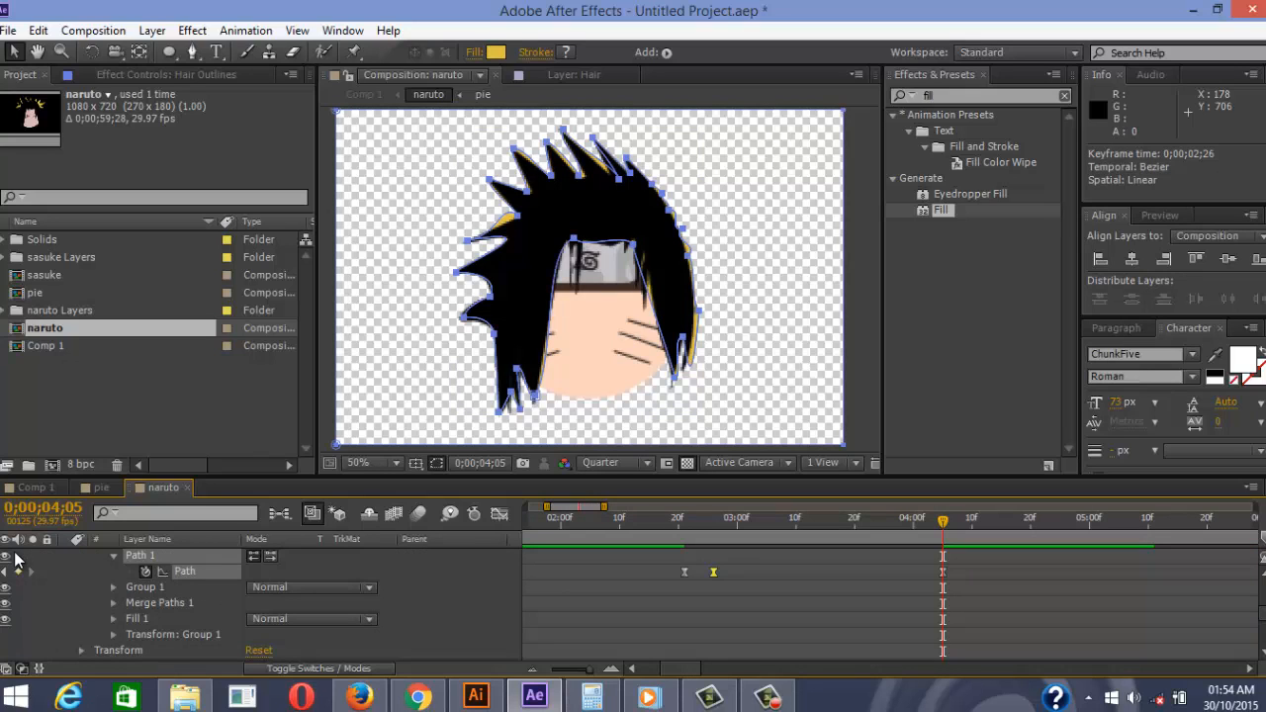
Paste the Naruto hair keyframe at 0;00;04;03 and push the Sasuke keyframe to 0;00;04;08
{"action": "key", "text": "ctrl+c"}
{"action": "key", "text": "Page_Up"}
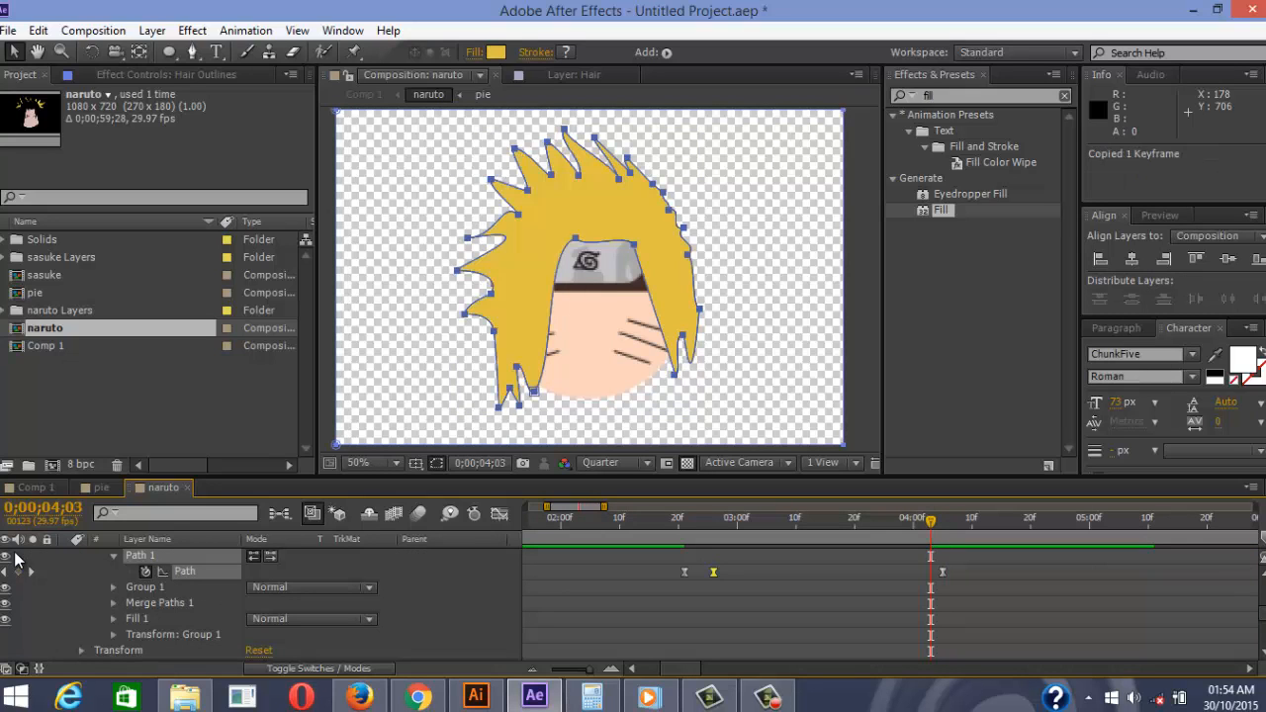
{"action": "key", "text": "ctrl+v"}
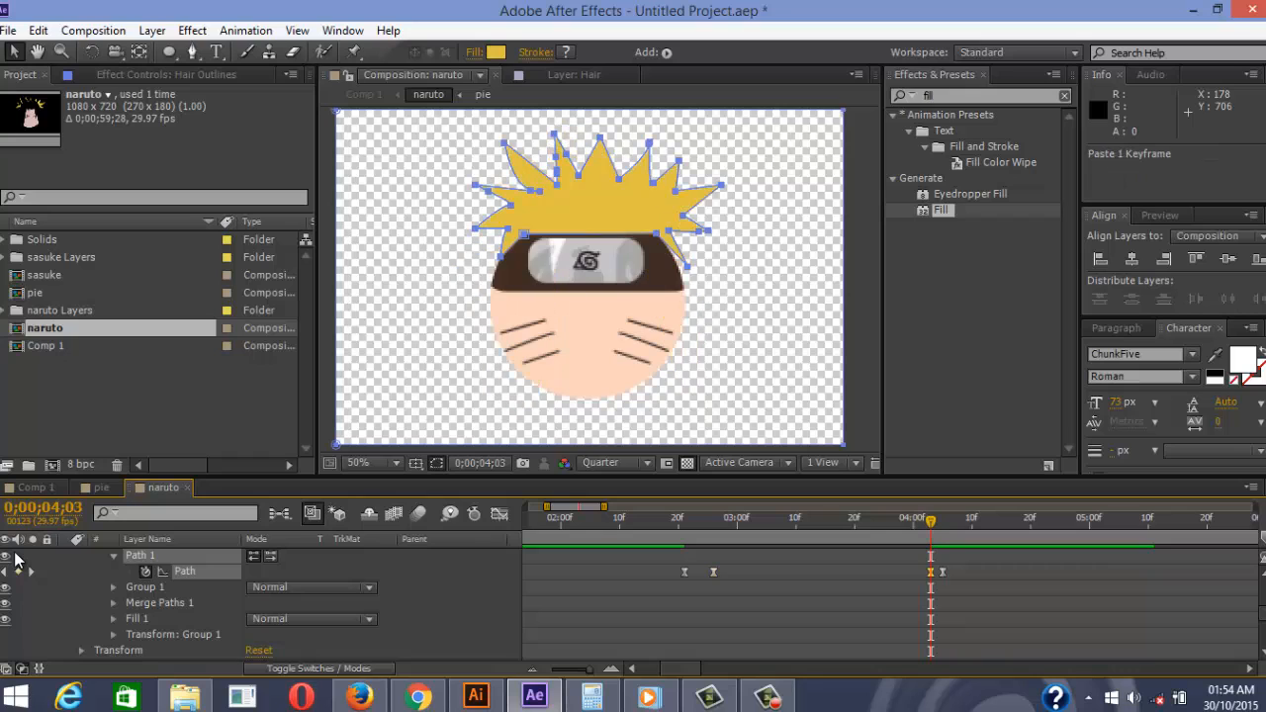
{"action": "key", "text": "Page_Down"}
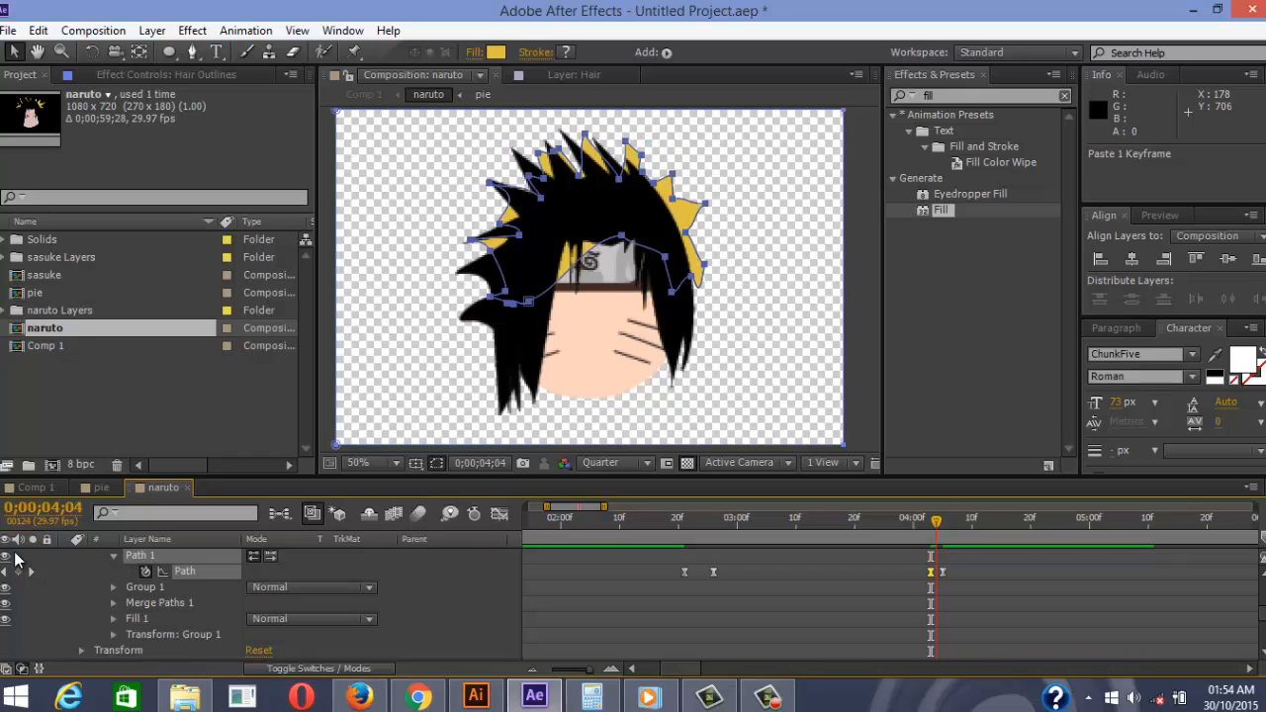
{"action": "key", "text": "Page_Up"}
{"action": "key", "text": "alt+Right"}
{"action": "key", "text": "alt+Right"}
{"action": "key", "text": "alt+Right"}
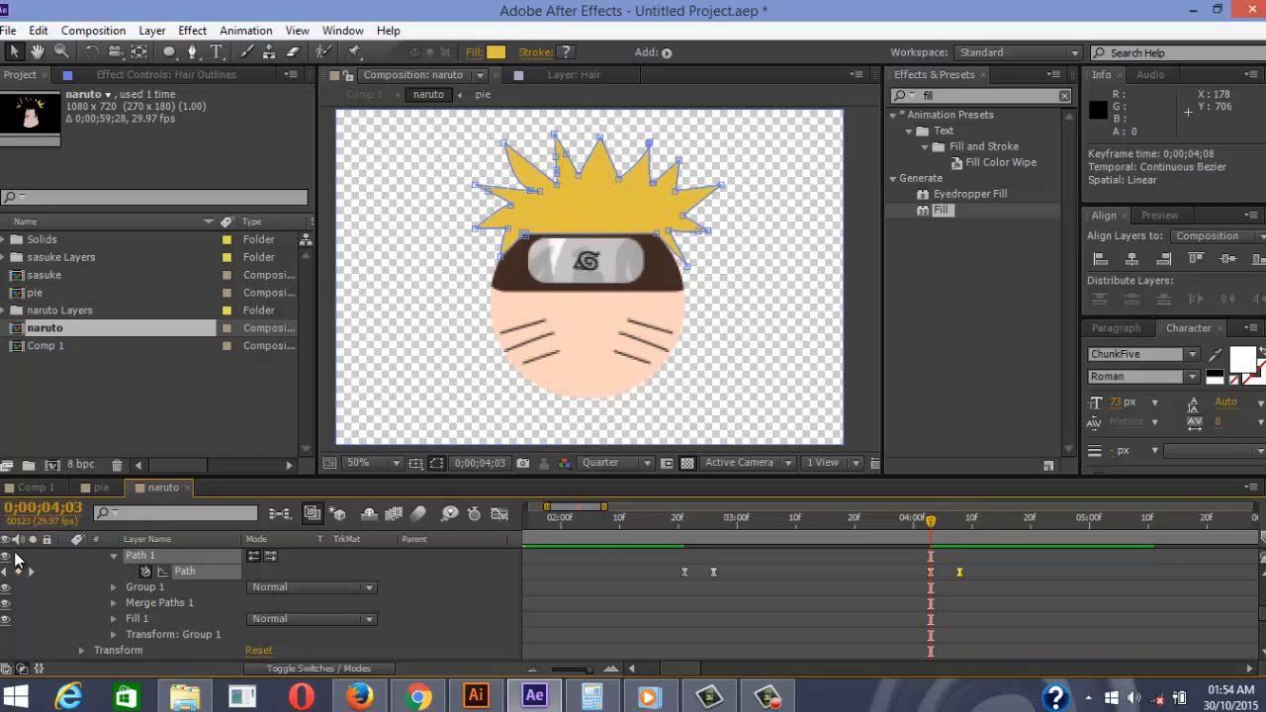
Preview the yellow-to-black hair morph playback
{"action": "key", "text": "space"}
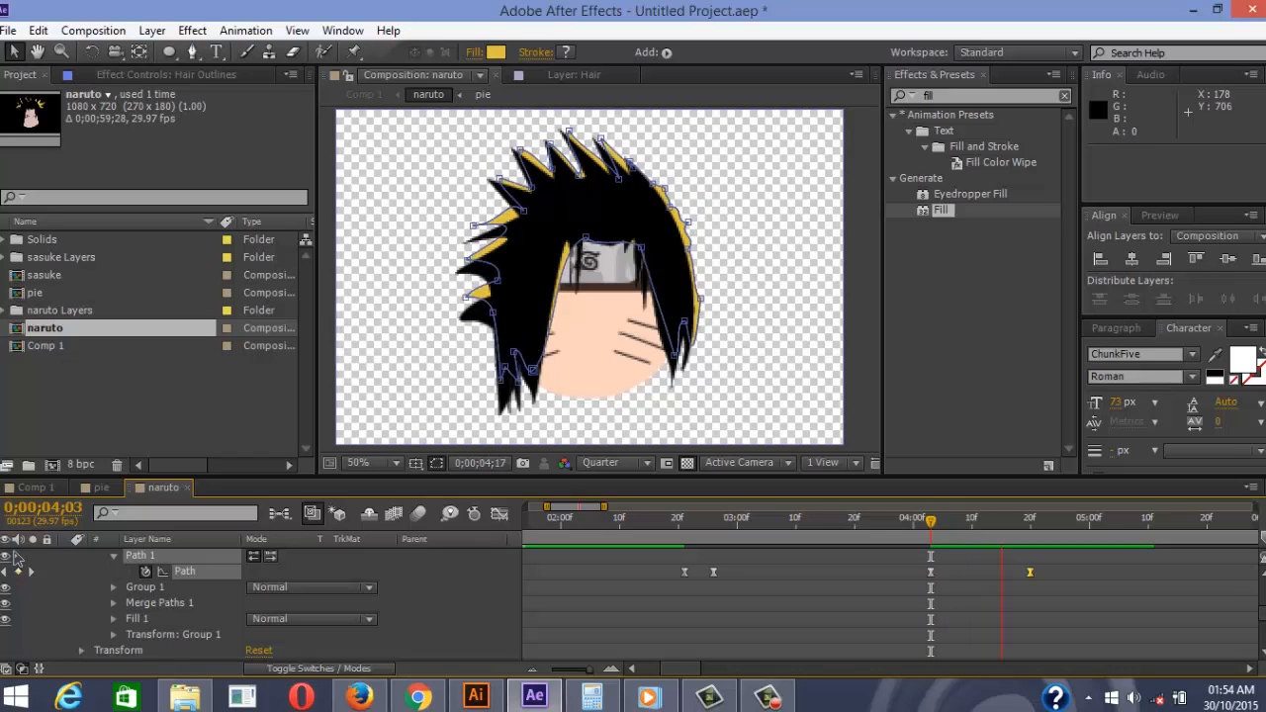
{"action": "key", "text": "space"}
{"action": "left_click", "coordinate": [14, 555]}
{"action": "key", "text": "space"}
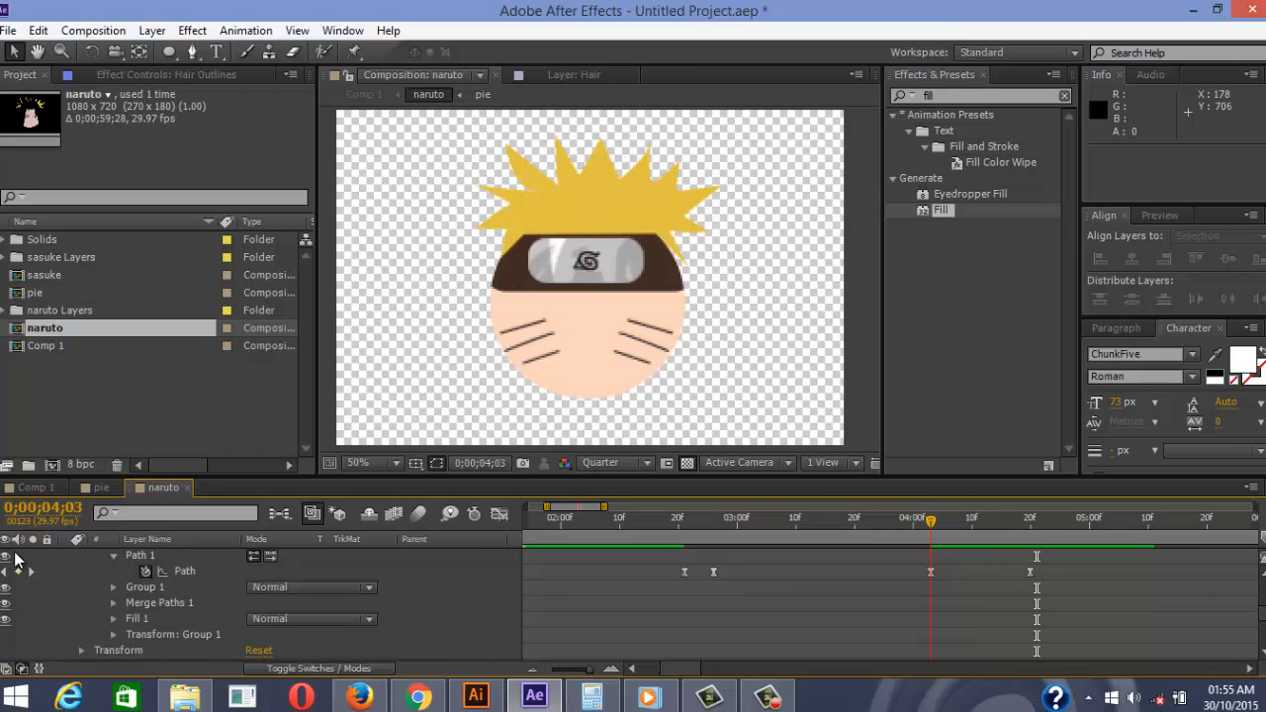
{"action": "scroll", "coordinate": [15, 560], "scroll_direction": "up", "scroll_amount": 5}
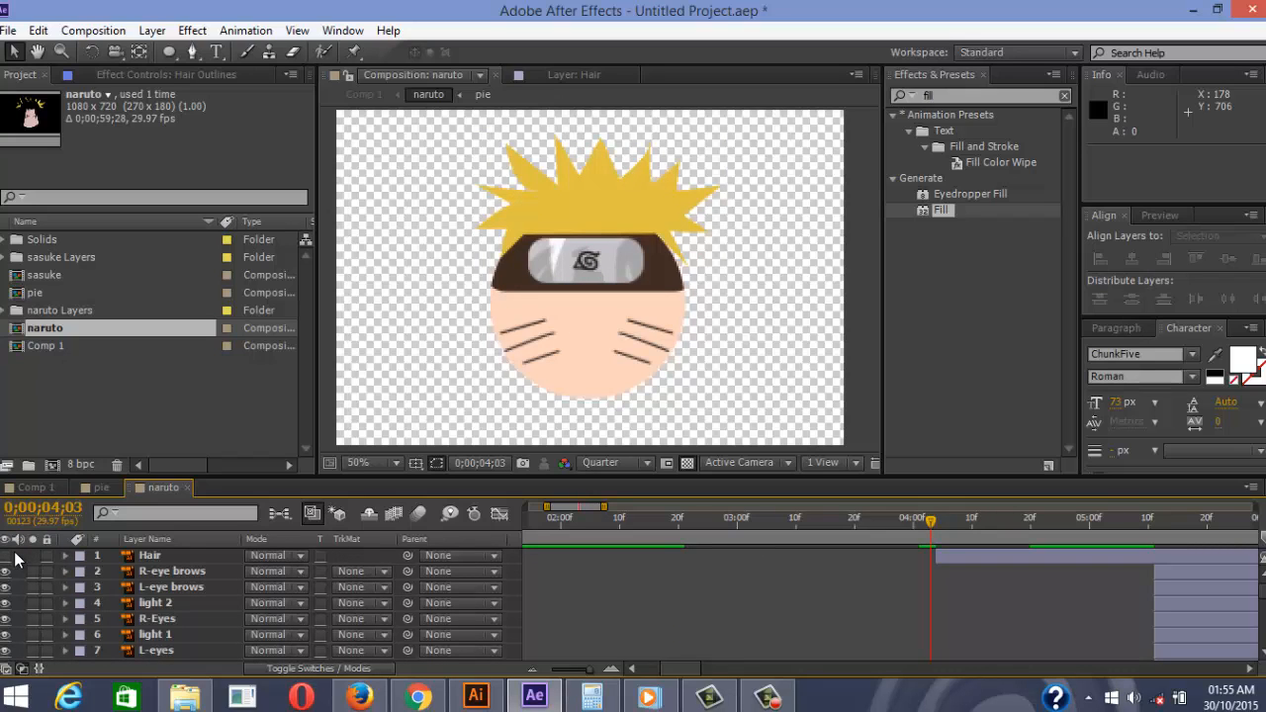
{"action": "scroll", "coordinate": [15, 560], "scroll_direction": "down", "scroll_amount": 5}
{"action": "key", "text": "space"}
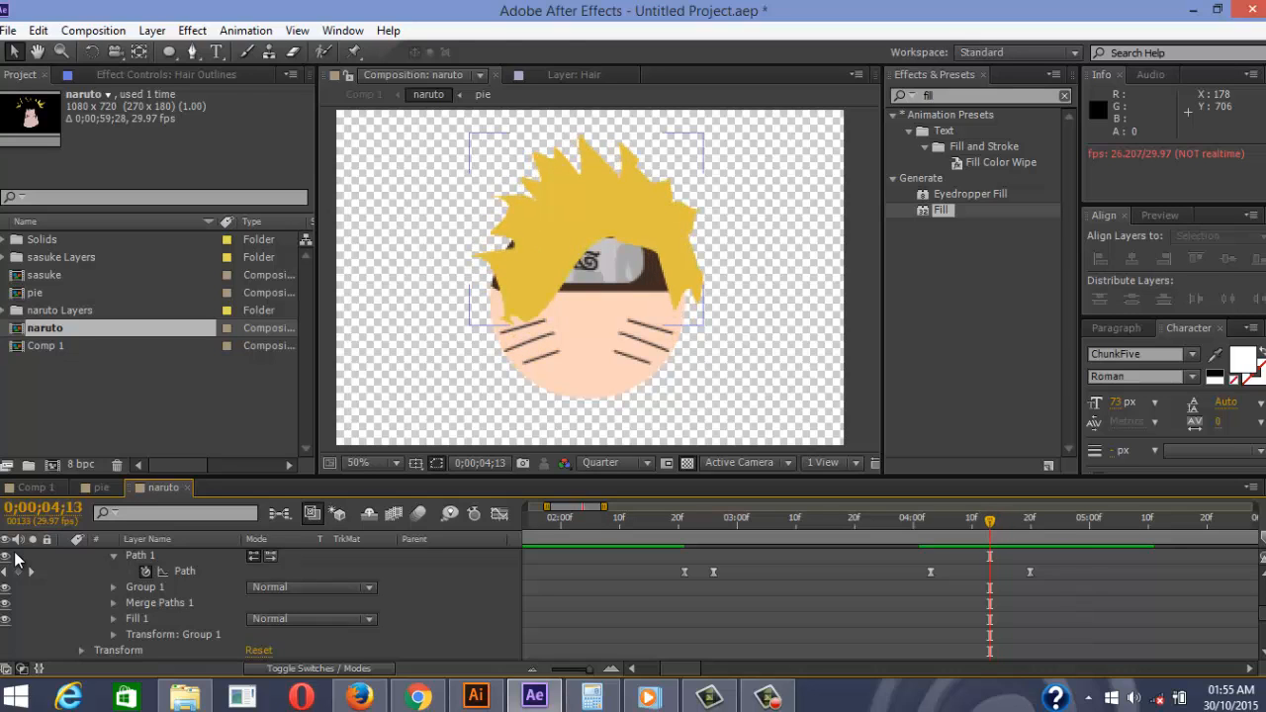
Drag the left and lower-left hair points to create an in-between Path keyframe at 0;00;04;13
{"action": "left_click", "coordinate": [15, 556]}
{"action": "scroll", "coordinate": [516, 253], "scroll_direction": "up", "scroll_amount": 1}
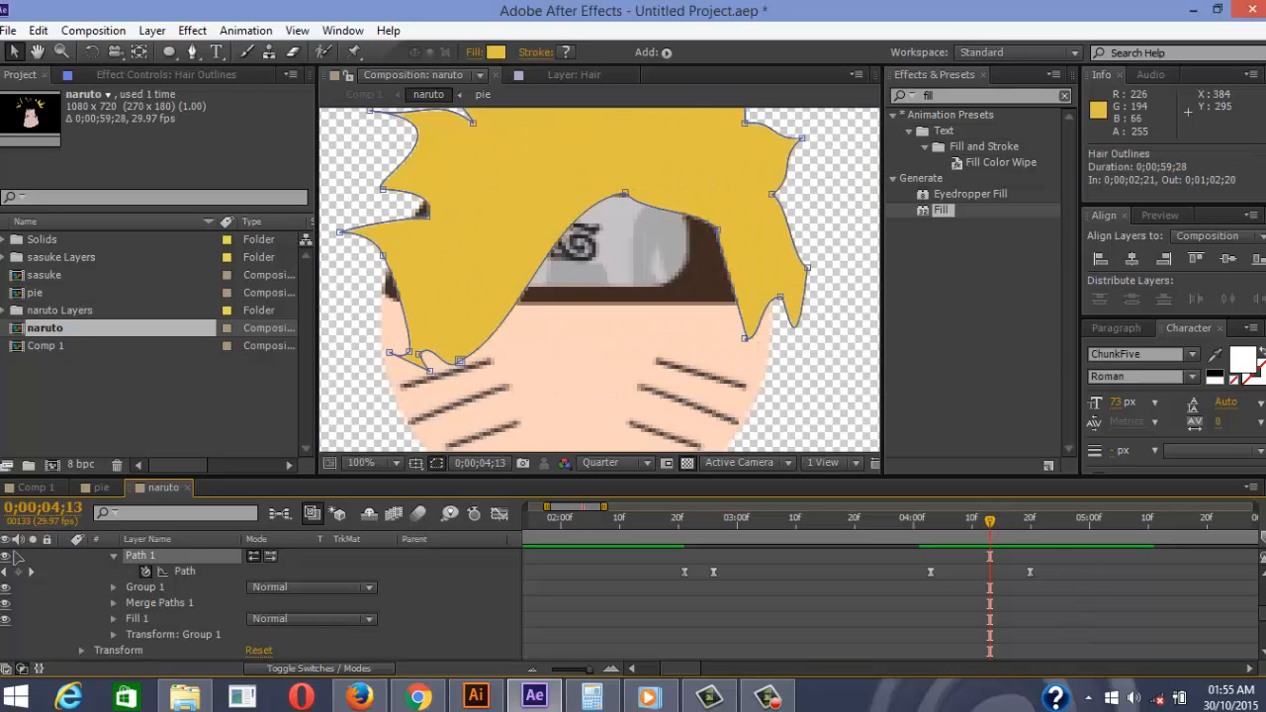
{"action": "left_click_drag", "start_coordinate": [427, 216], "coordinate": [407, 215]}
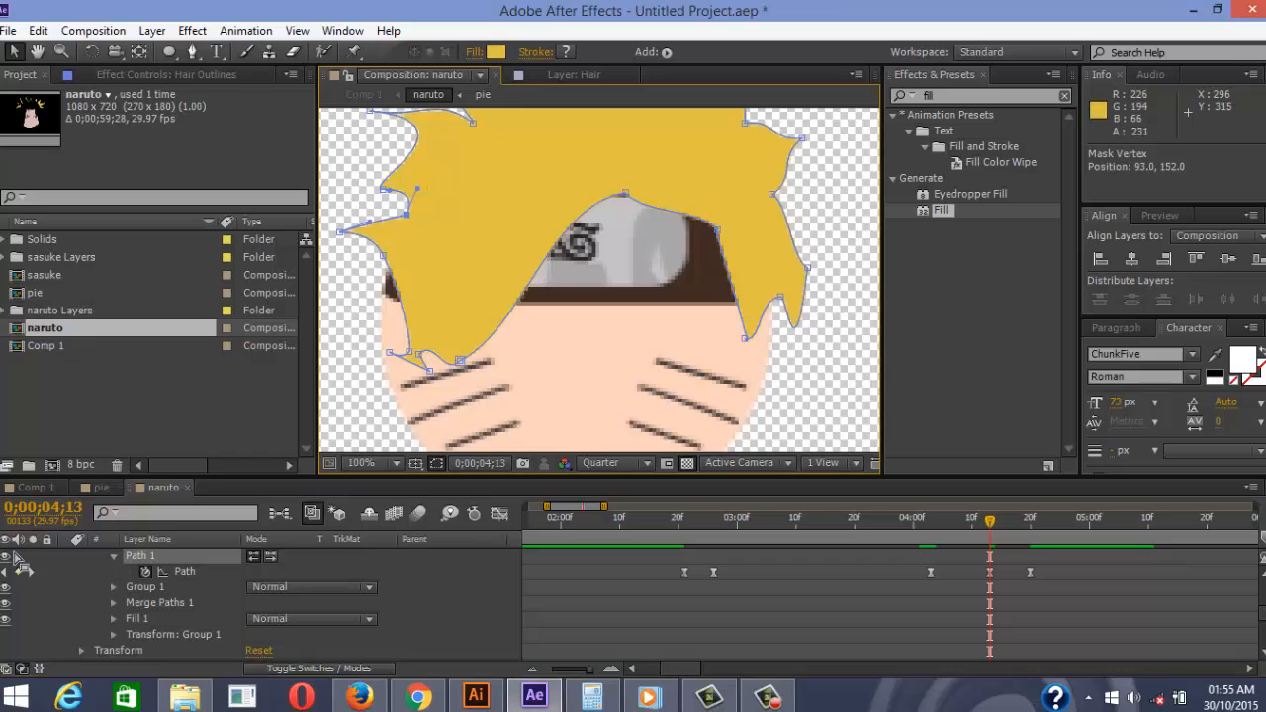
{"action": "left_click_drag", "start_coordinate": [409, 352], "coordinate": [375, 334]}
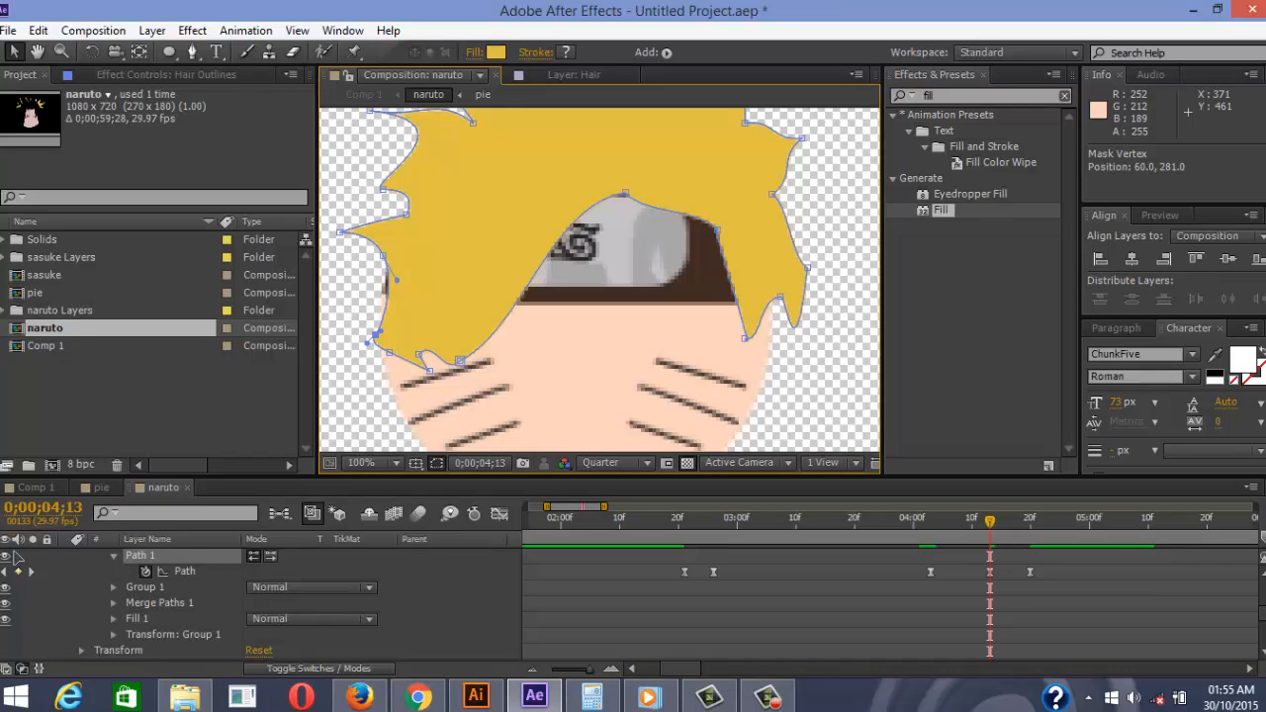
{"action": "left_click_drag", "start_coordinate": [429, 371], "coordinate": [405, 390]}
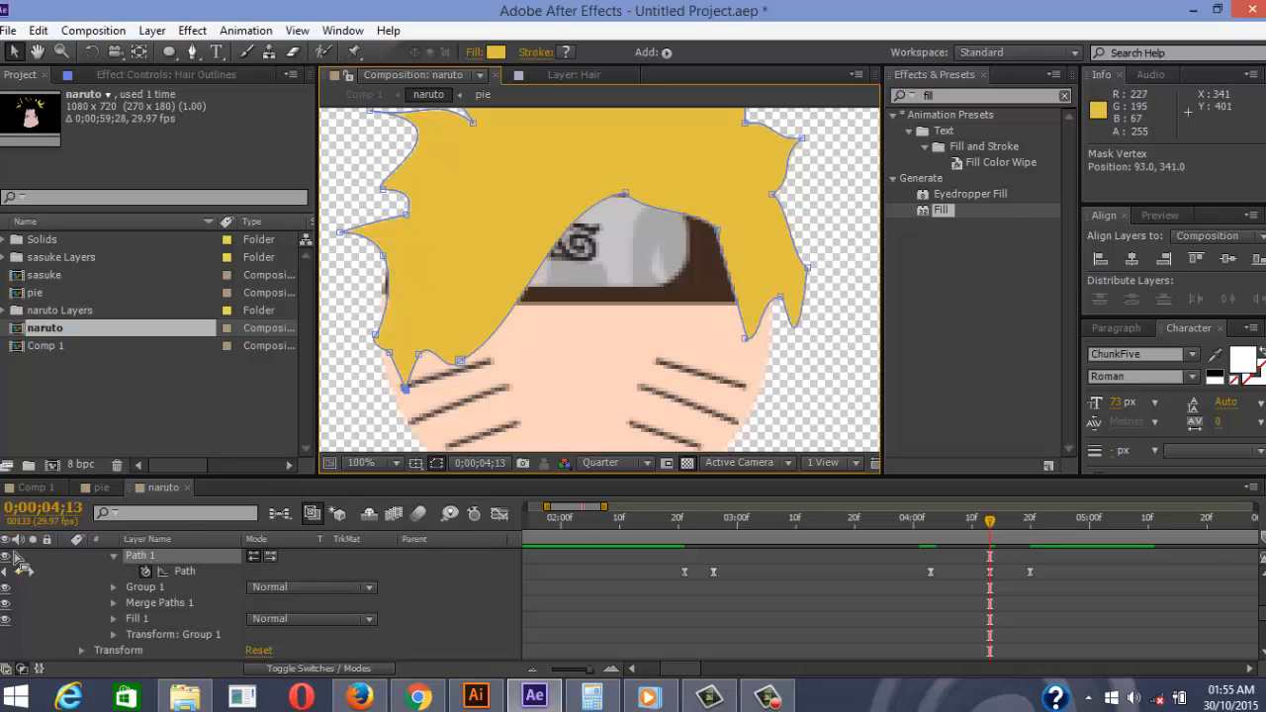
{"action": "left_click_drag", "start_coordinate": [384, 256], "coordinate": [376, 258]}
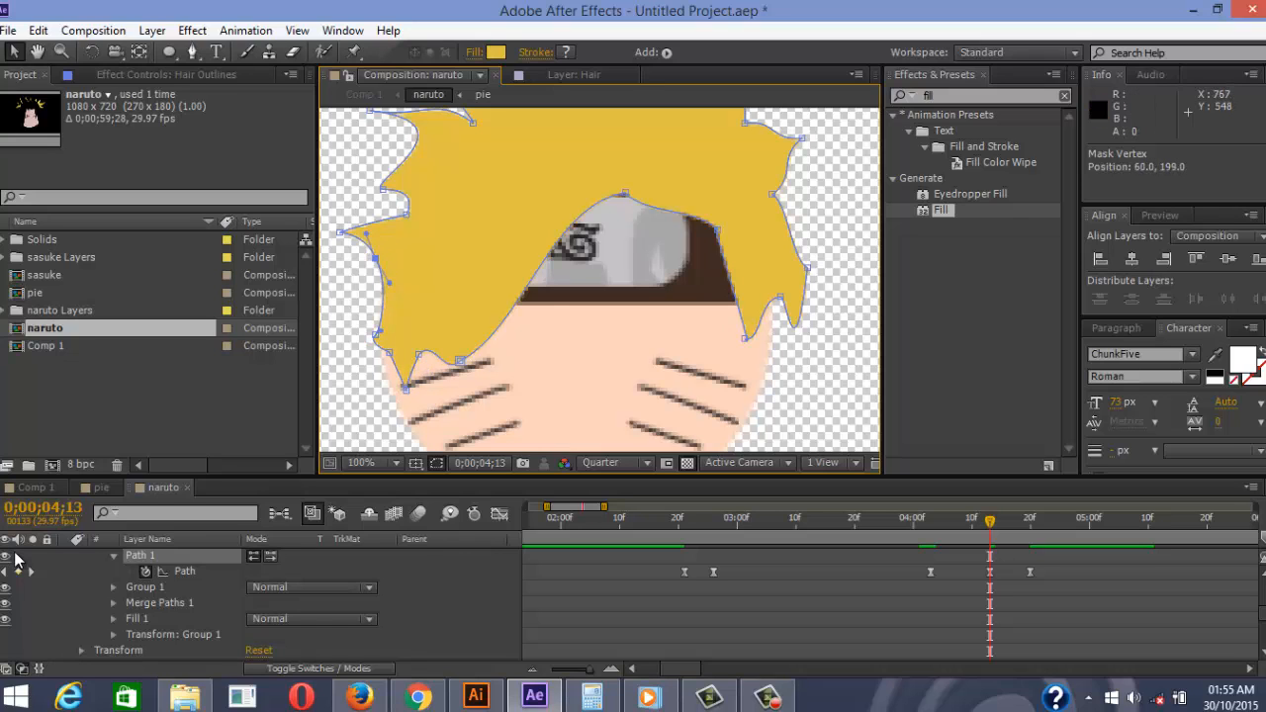
Zoom out to the whole head and preview the reshaped hair morph
{"action": "scroll", "coordinate": [15, 559], "scroll_direction": "down", "scroll_amount": 2}
{"action": "key", "text": "comma"}
{"action": "scroll", "coordinate": [15, 559], "scroll_direction": "up", "scroll_amount": 2}
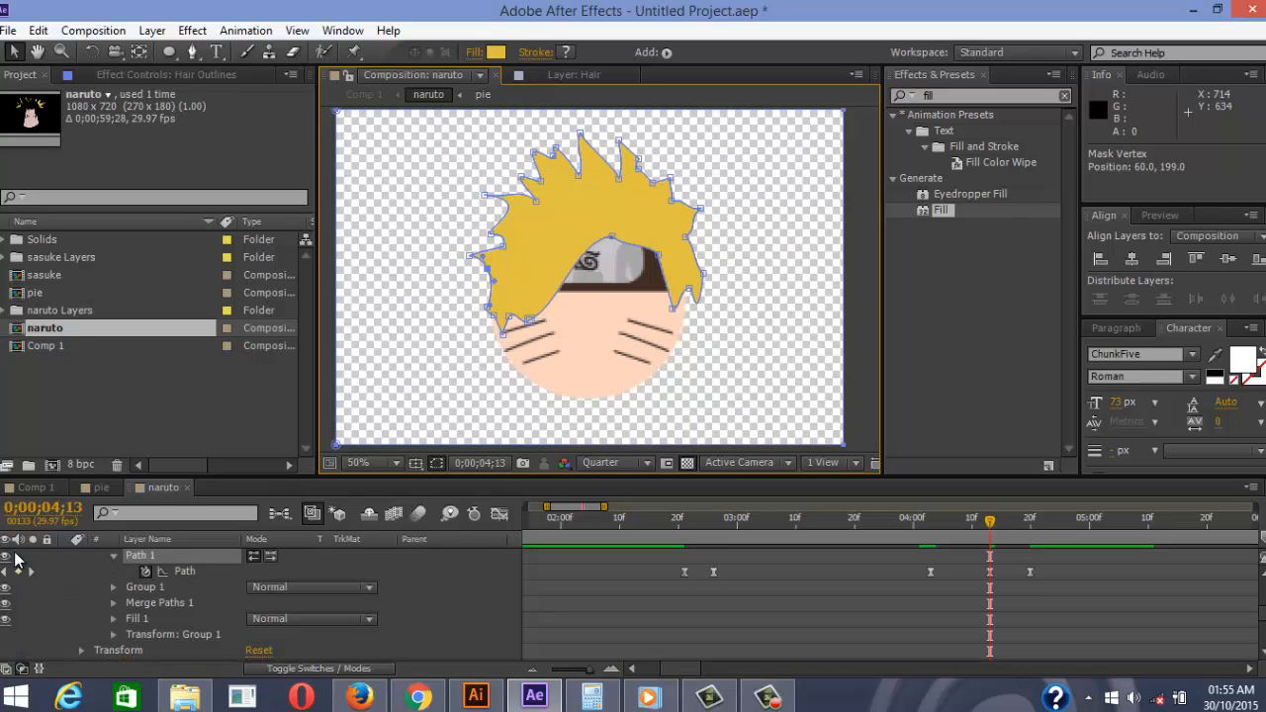
{"action": "key", "text": "space"}
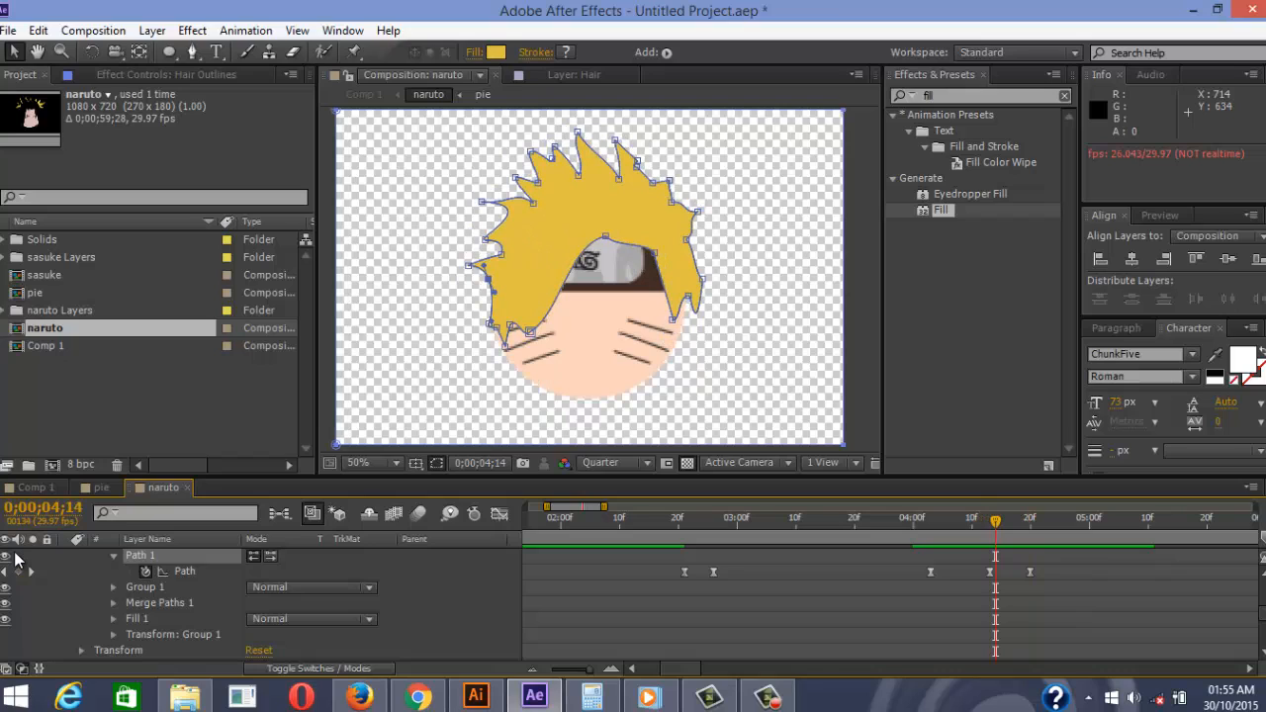
{"action": "scroll", "coordinate": [15, 559], "scroll_direction": "up", "scroll_amount": 1}
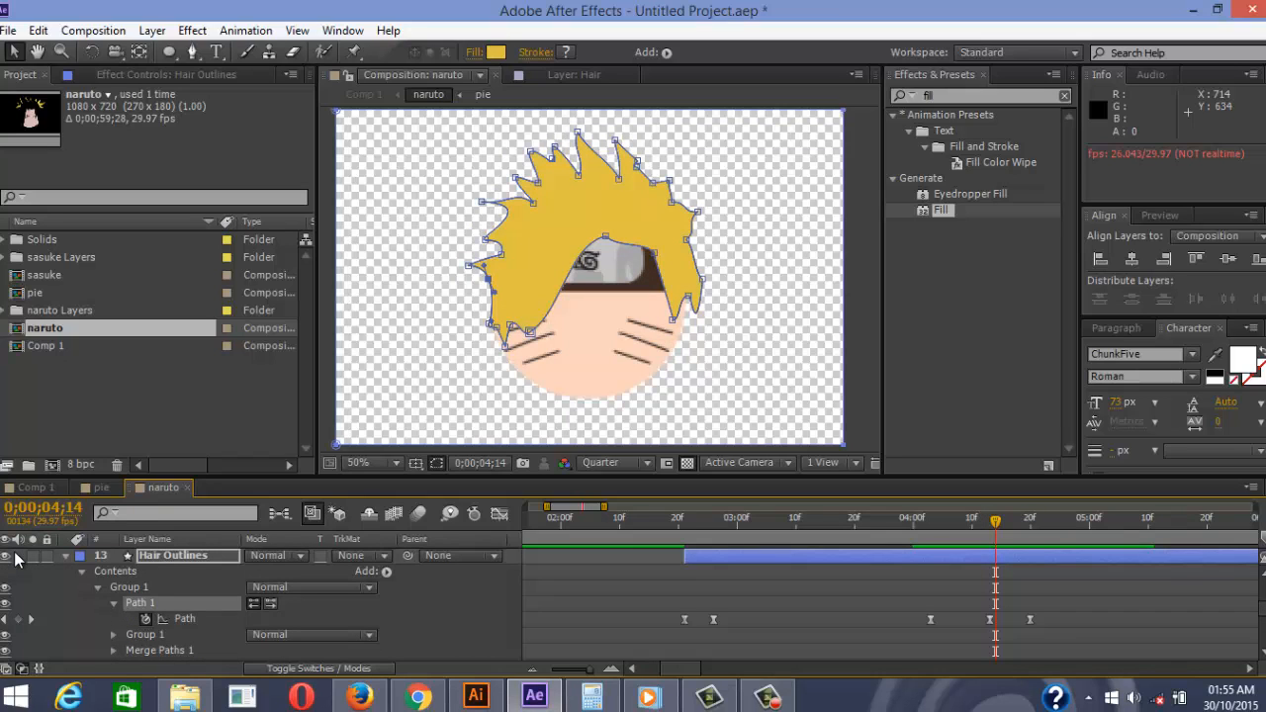
Expand the hair's Fill 1 settings and keyframe its yellow colour at 0;00;04;13
{"action": "key", "text": "comma"}
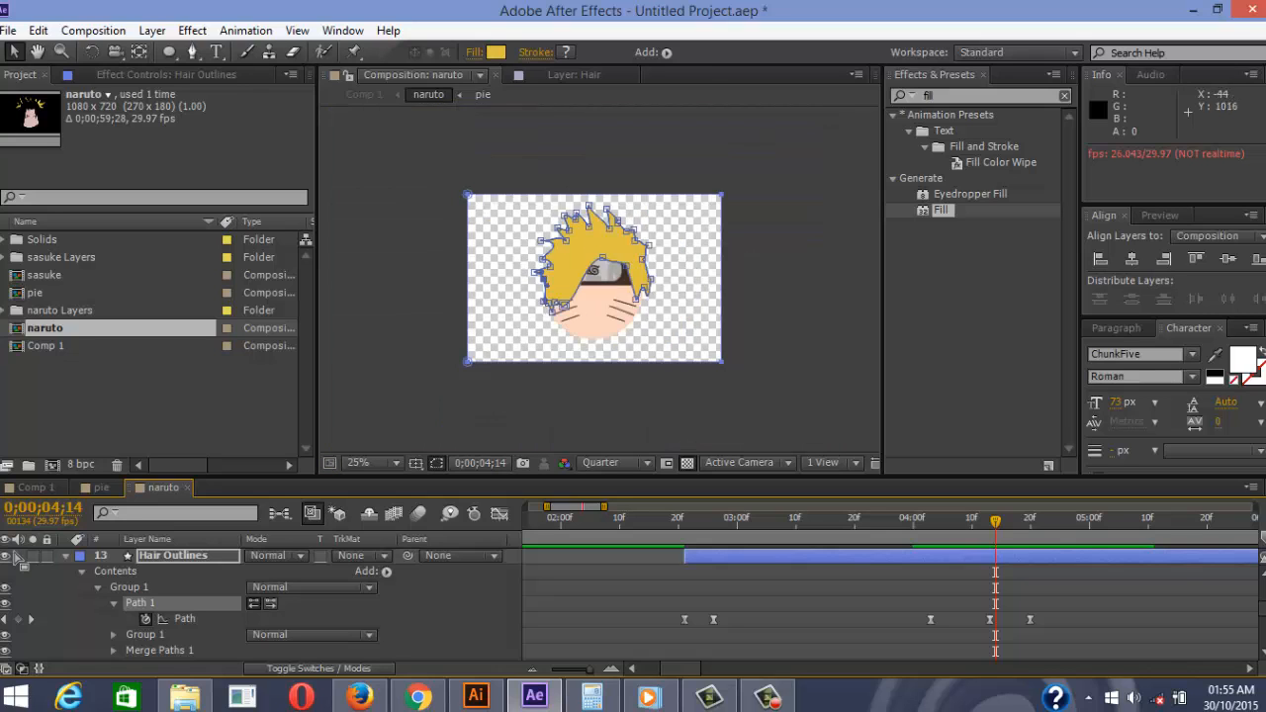
{"action": "key", "text": "slash"}
{"action": "scroll", "coordinate": [15, 558], "scroll_direction": "down", "scroll_amount": 1}
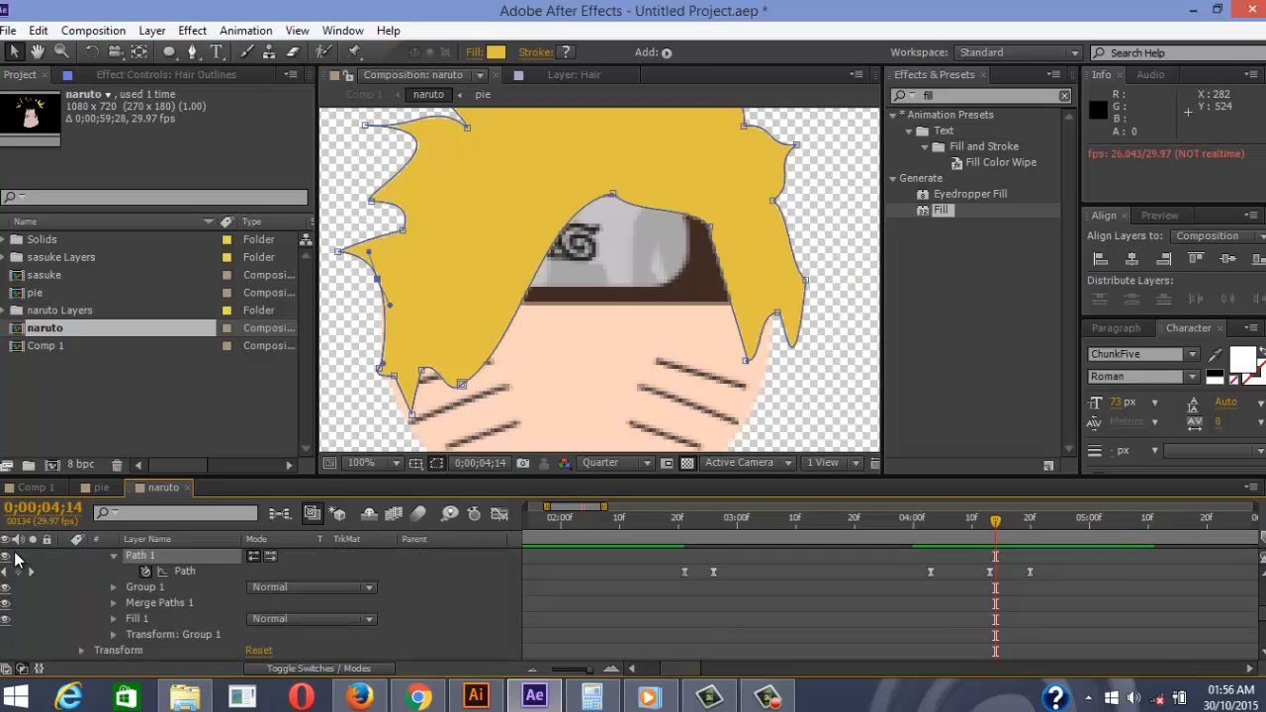
{"action": "left_click", "coordinate": [113, 619]}
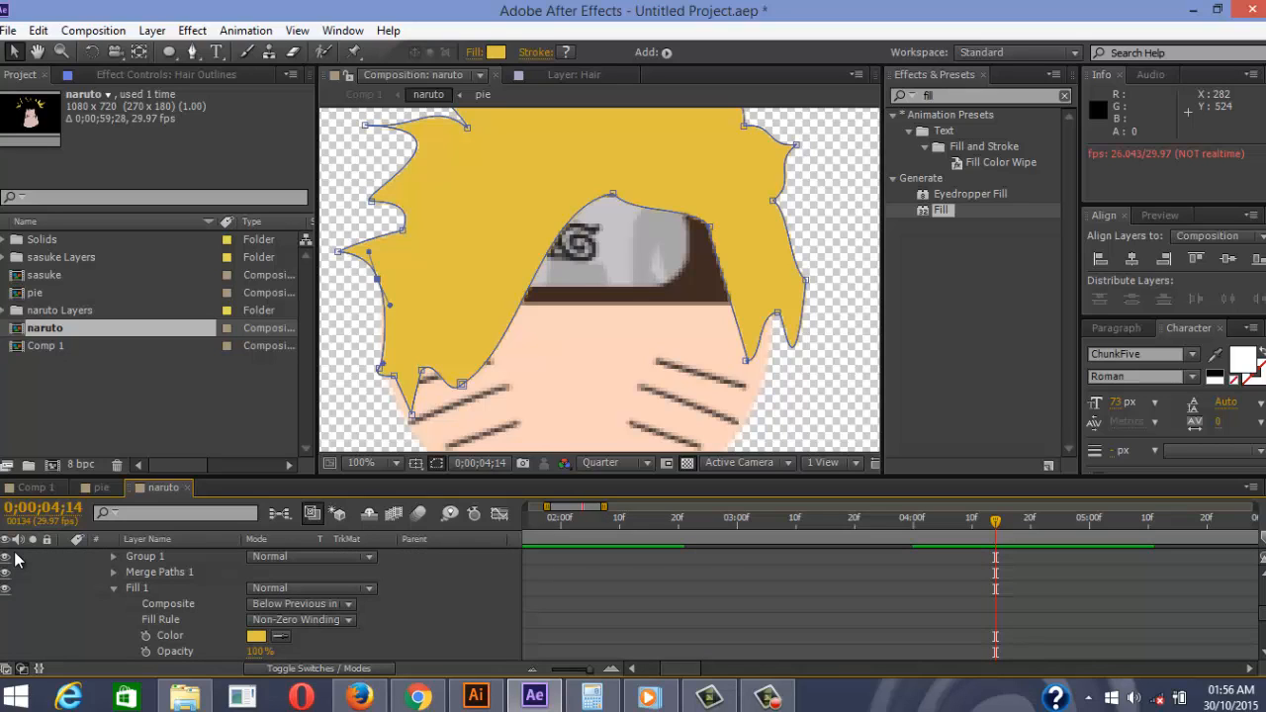
{"action": "scroll", "coordinate": [15, 559], "scroll_direction": "up", "scroll_amount": 1}
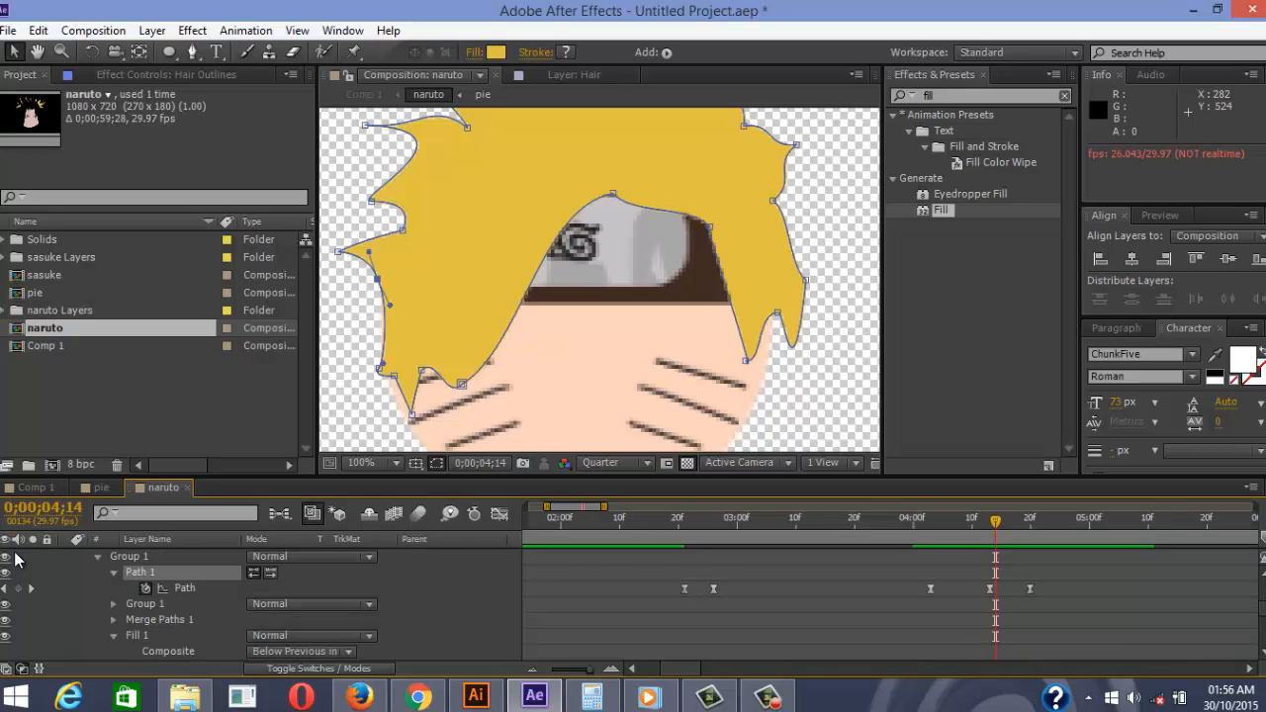
{"action": "key", "text": "Page_Up"}
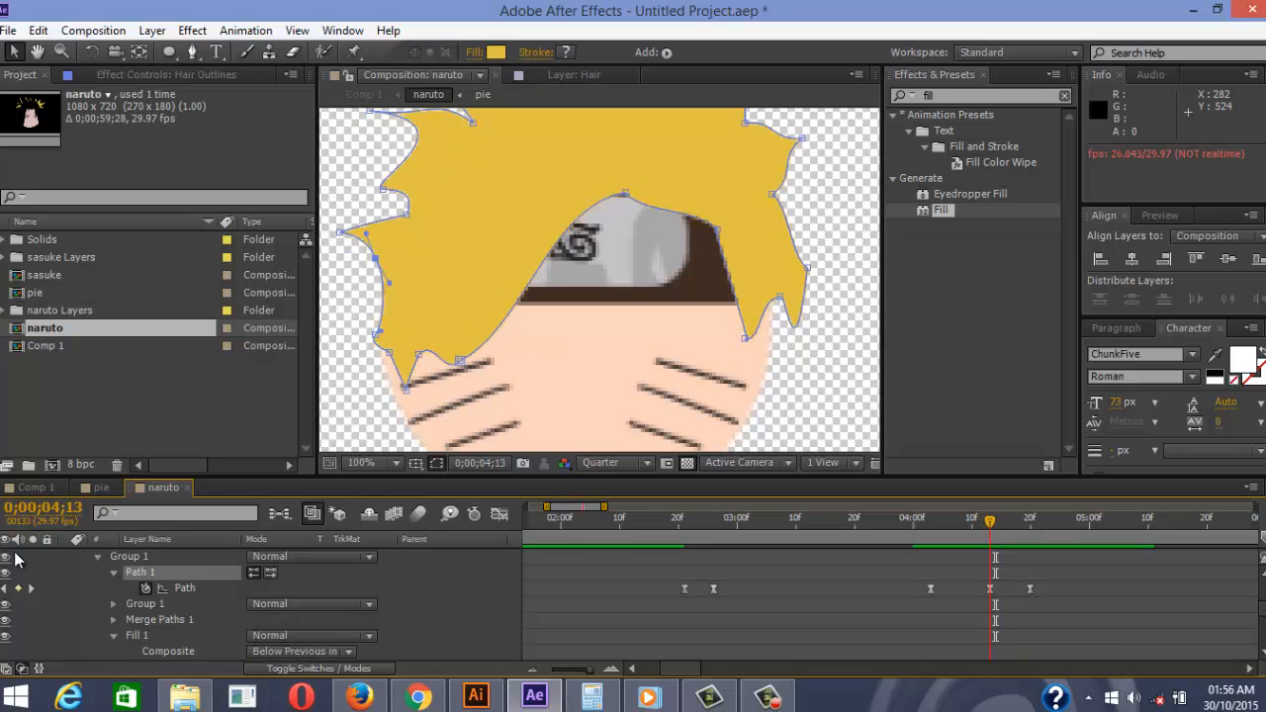
{"action": "scroll", "coordinate": [15, 559], "scroll_direction": "down", "scroll_amount": 1}
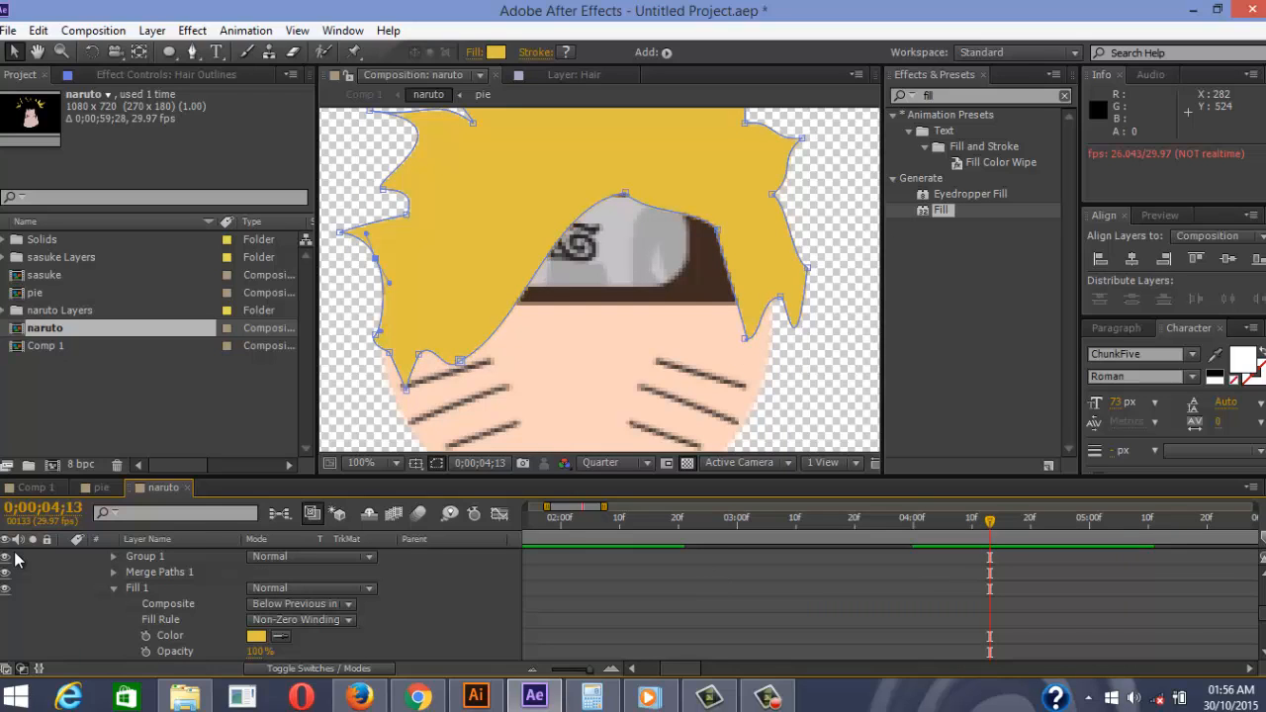
{"action": "key", "text": "ctrl+z"}
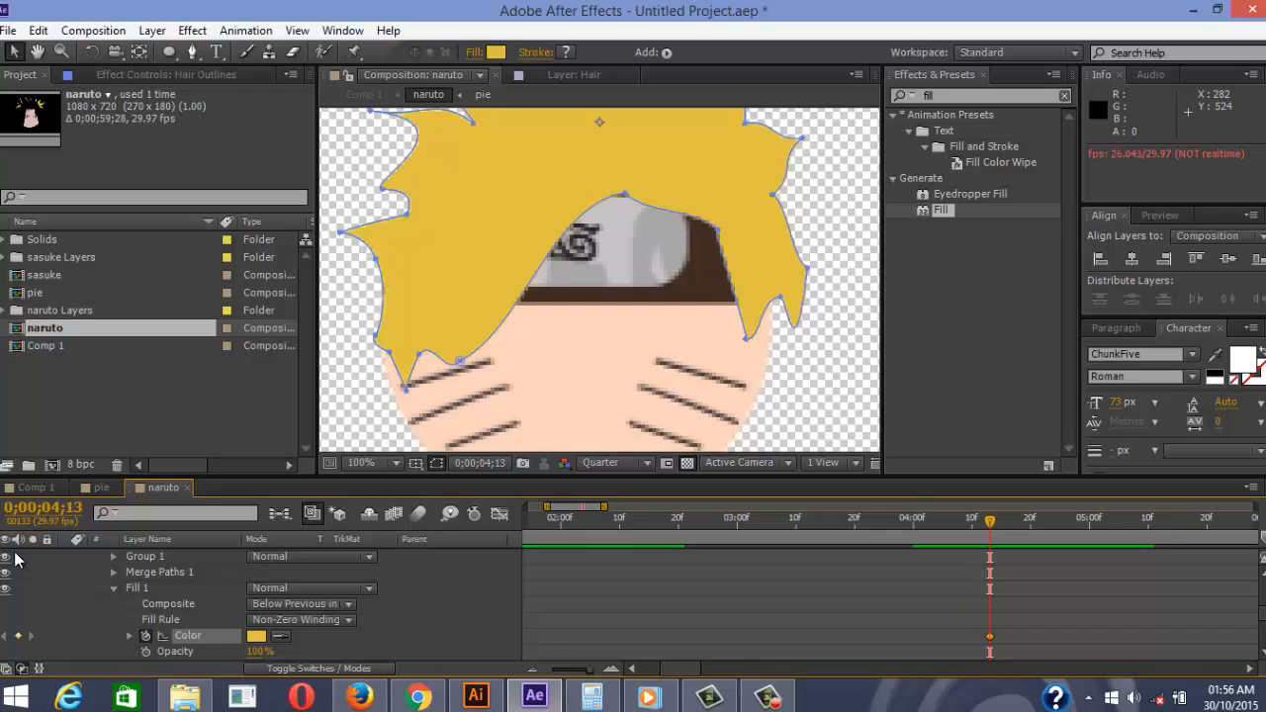
Jump ahead to 0;00;04;20 and open the hair's Fill 1 Color picker
{"action": "scroll", "coordinate": [15, 559], "scroll_direction": "up", "scroll_amount": 1}
{"action": "scroll", "coordinate": [14, 559], "scroll_direction": "up", "scroll_amount": 1}
{"action": "scroll", "coordinate": [15, 559], "scroll_direction": "down", "scroll_amount": 1}
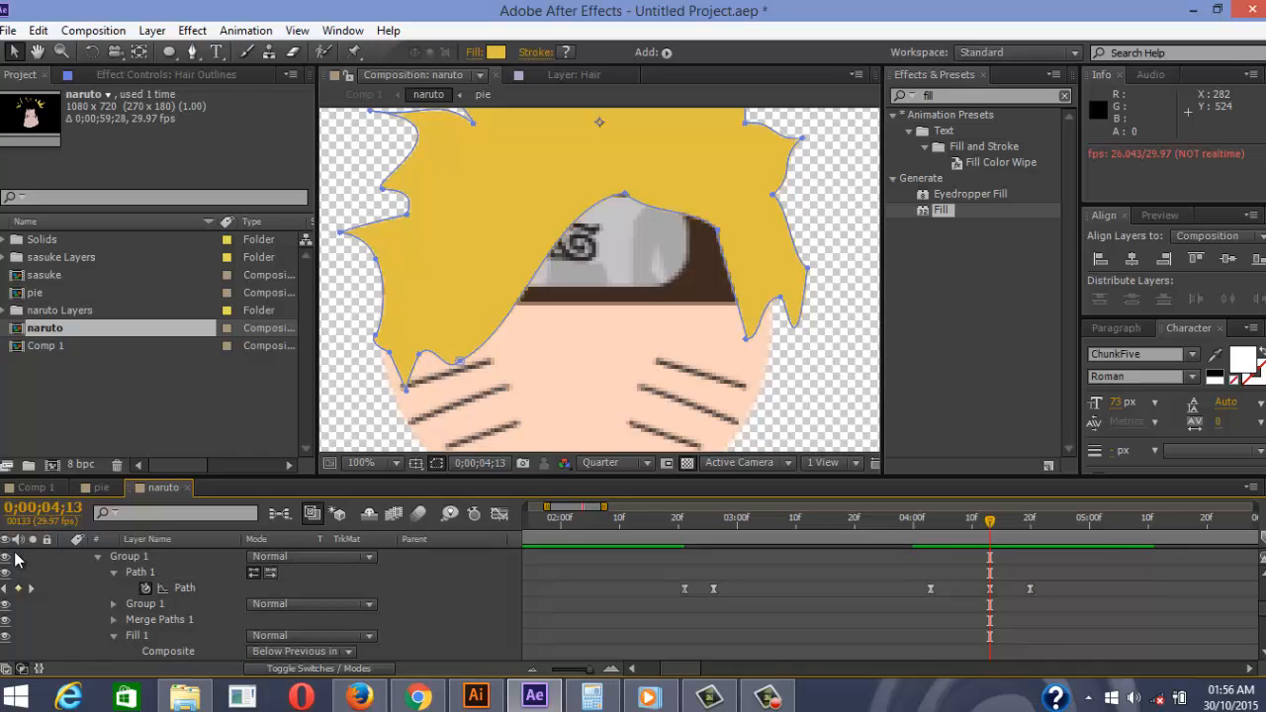
{"action": "key", "text": "space"}
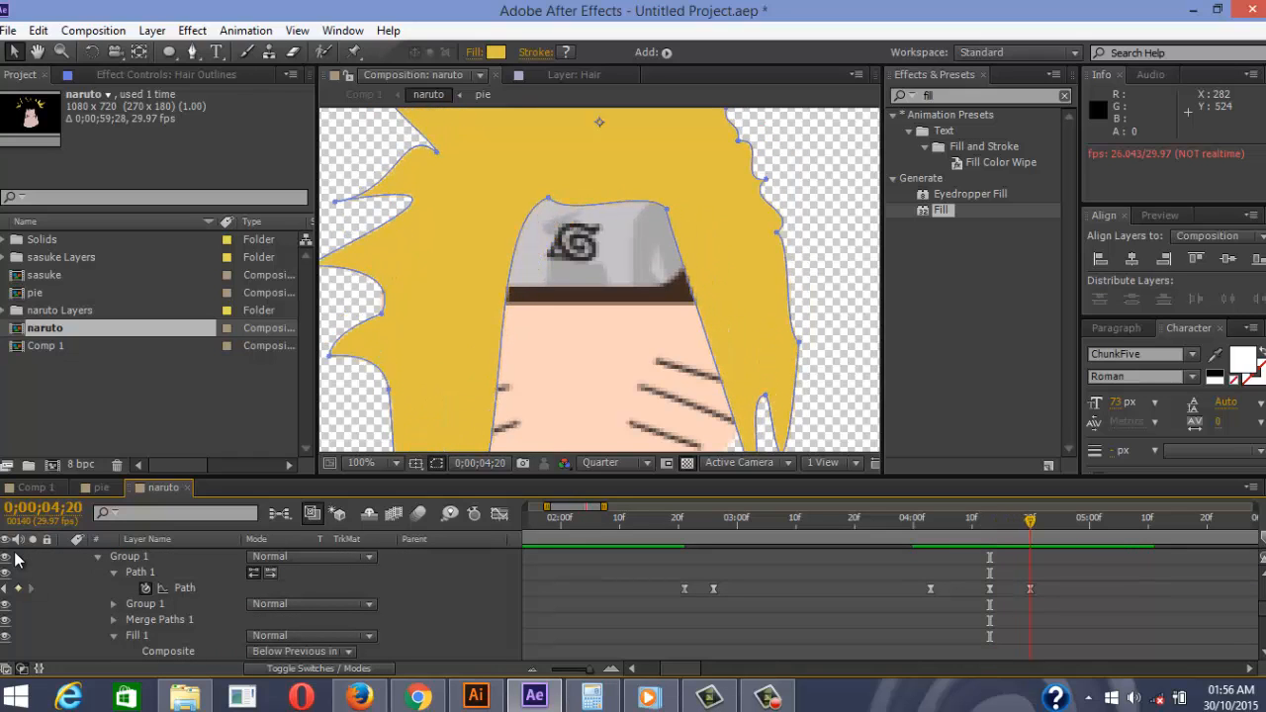
{"action": "scroll", "coordinate": [15, 559], "scroll_direction": "down", "scroll_amount": 1}
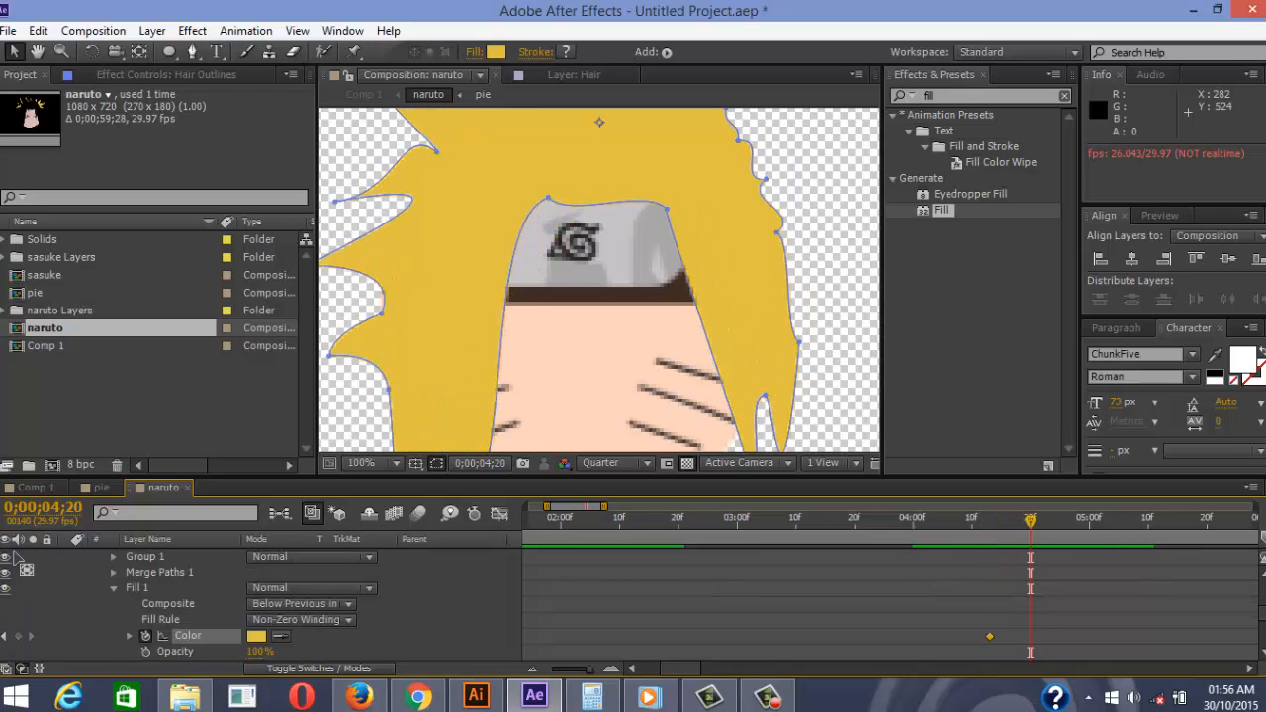
{"action": "left_click", "coordinate": [256, 636]}
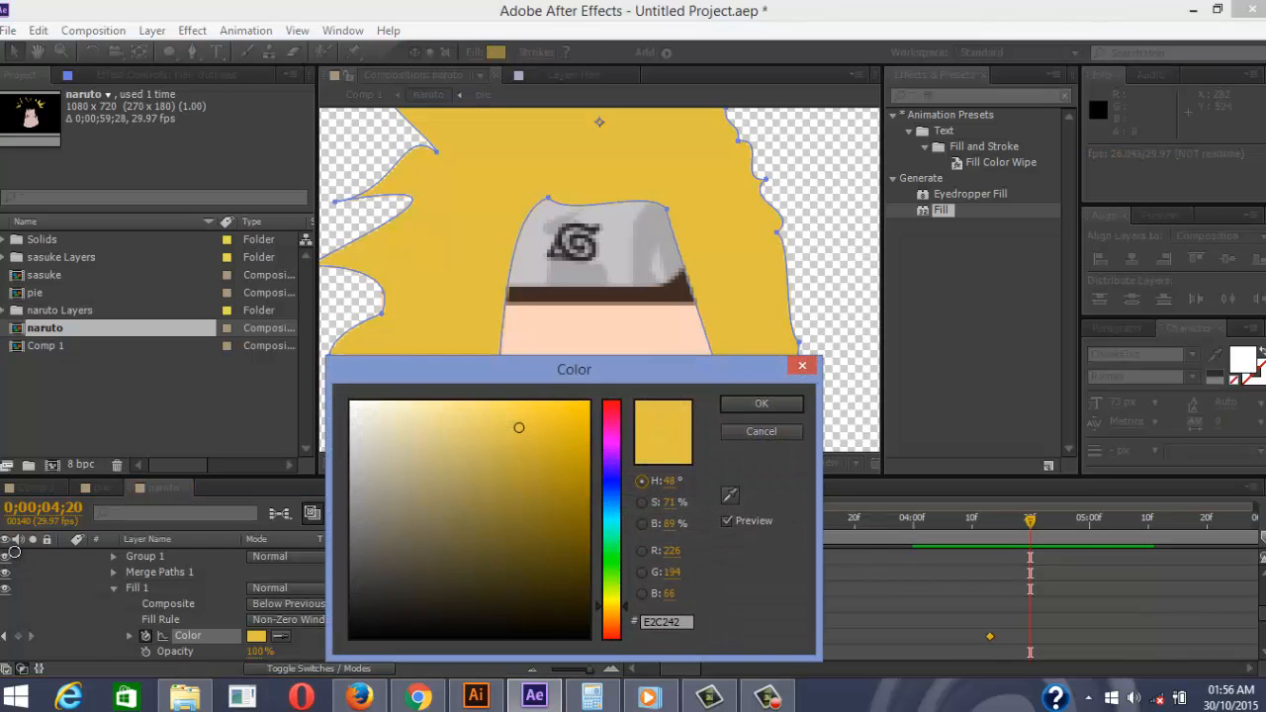
Set the hair Fill 1 Color to black (000000) at 0;00;04;20
{"action": "left_click_drag", "start_coordinate": [519, 427], "coordinate": [352, 636]}
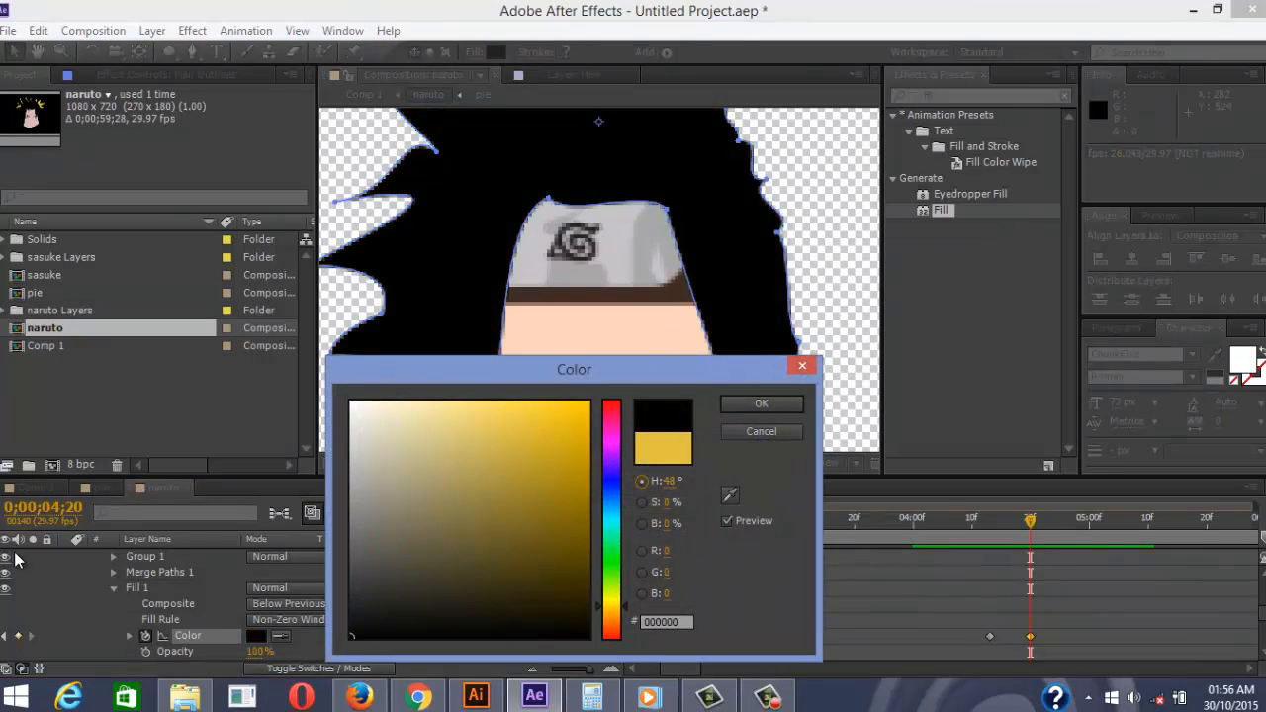
{"action": "key", "text": "Return"}
{"action": "scroll", "coordinate": [15, 559], "scroll_direction": "down", "scroll_amount": 5}
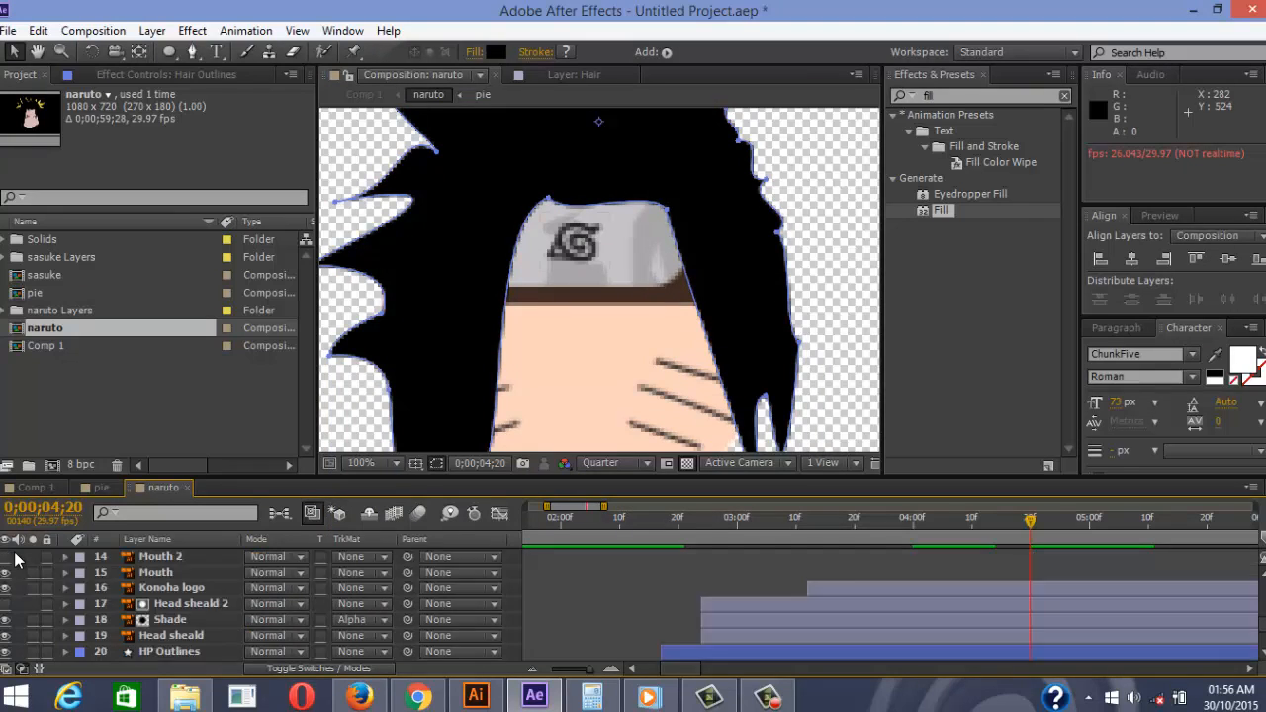
{"action": "scroll", "coordinate": [15, 559], "scroll_direction": "up", "scroll_amount": 5}
Step frames around 4;20 and play back to check the yellow-to-black hair change
{"action": "key", "text": "Page_Up"}
{"action": "key", "text": "Page_Up"}
{"action": "key", "text": "Page_Up"}
{"action": "key", "text": "Page_Up"}
{"action": "key", "text": "Page_Up"}
{"action": "key", "text": "Page_Up"}
{"action": "key", "text": "Page_Up"}
{"action": "key", "text": "Page_Up"}
{"action": "key", "text": "Page_Up"}
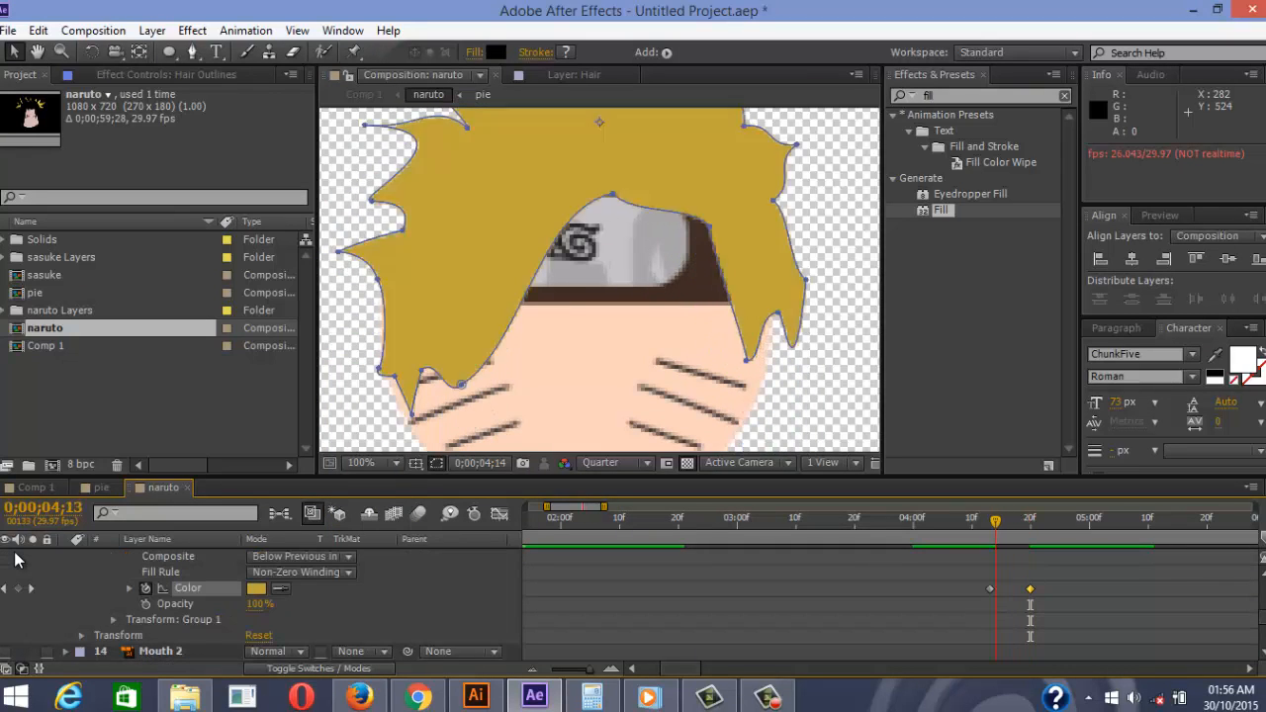
{"action": "key", "text": "Page_Down"}
{"action": "key", "text": "Page_Down"}
{"action": "key", "text": "Page_Down"}
{"action": "key", "text": "Page_Down"}
{"action": "key", "text": "Page_Down"}
{"action": "key", "text": "Page_Down"}
{"action": "key", "text": "Page_Down"}
{"action": "key", "text": "Page_Down"}
{"action": "key", "text": "Page_Down"}
{"action": "key", "text": "Page_Down"}
{"action": "key", "text": "Page_Down"}
{"action": "key", "text": "Page_Down"}
{"action": "key", "text": "Page_Up"}
{"action": "key", "text": "Page_Up"}
{"action": "key", "text": "Page_Up"}
{"action": "key", "text": "Page_Up"}
{"action": "key", "text": "Page_Up"}
{"action": "key", "text": "Page_Up"}
{"action": "key", "text": "Page_Up"}
{"action": "key", "text": "Page_Up"}
{"action": "key", "text": "Page_Up"}
{"action": "key", "text": "Page_Up"}
{"action": "key", "text": "Page_Up"}
{"action": "key", "text": "Page_Up"}
{"action": "key", "text": "Page_Up"}
{"action": "key", "text": "Page_Up"}
{"action": "key", "text": "Page_Up"}
{"action": "key", "text": "Page_Up"}
{"action": "key", "text": "Page_Up"}
{"action": "key", "text": "Page_Up"}
{"action": "key", "text": "Page_Up"}
{"action": "key", "text": "Page_Up"}
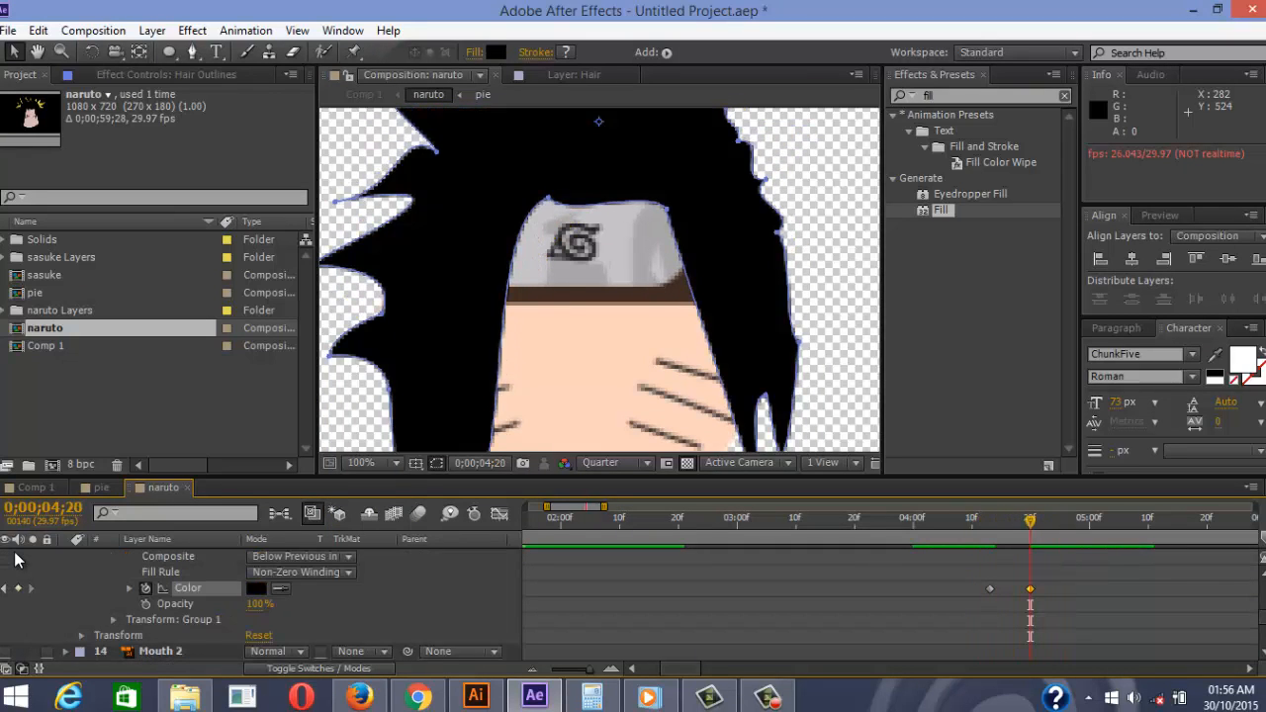
{"action": "key", "text": "comma"}
{"action": "key", "text": "comma"}
{"action": "key", "text": "space"}
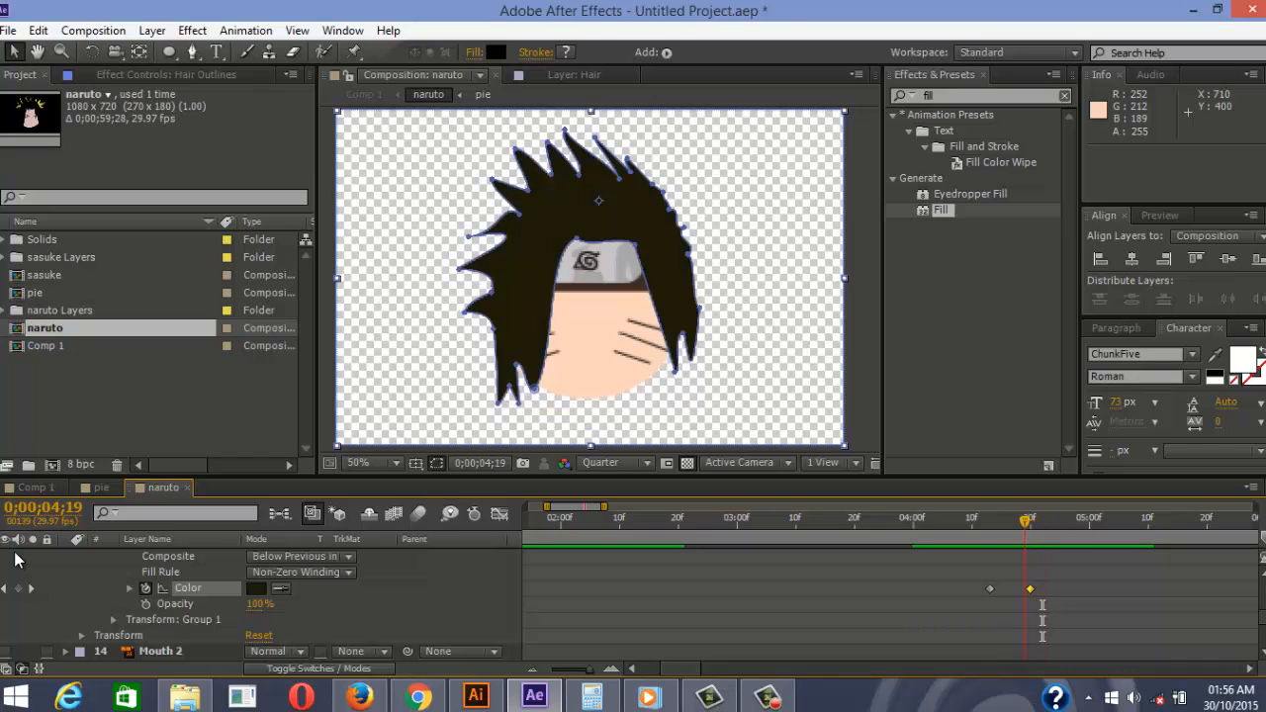
Trim the Hair Outlines layer's out point to 0;00;04;21 with Alt+]
{"action": "scroll", "coordinate": [12, 554], "scroll_direction": "up", "scroll_amount": 3}
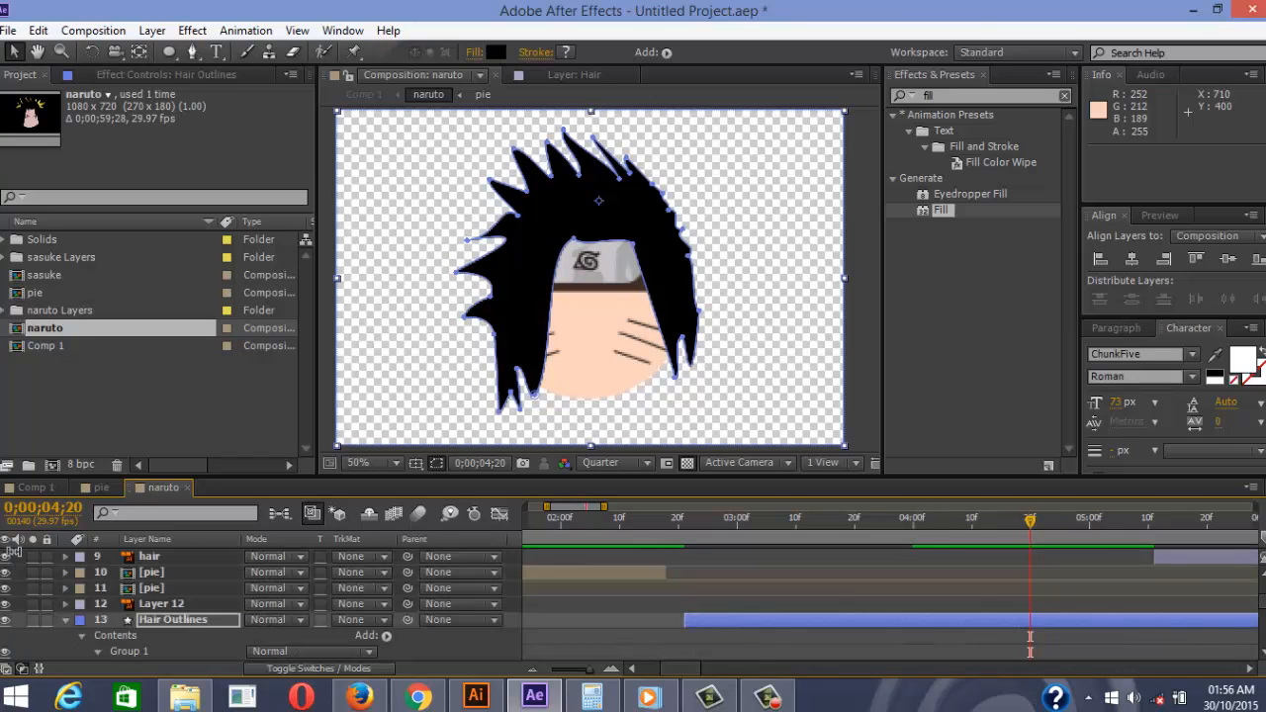
{"action": "scroll", "coordinate": [12, 554], "scroll_direction": "down", "scroll_amount": 4}
{"action": "scroll", "coordinate": [15, 559], "scroll_direction": "up", "scroll_amount": 4}
{"action": "key", "text": "Return"}
{"action": "scroll", "coordinate": [15, 559], "scroll_direction": "down", "scroll_amount": 1}
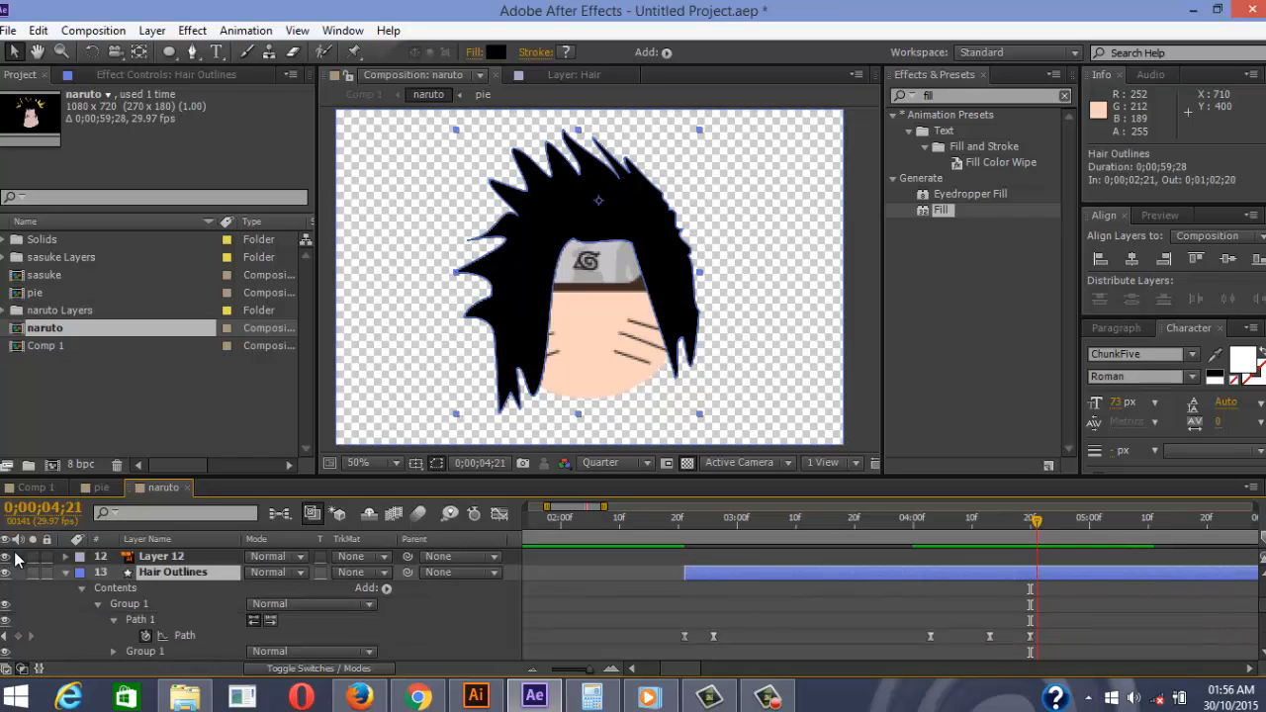
{"action": "key", "text": "Page_Down"}
{"action": "key", "text": "alt+bracketright"}
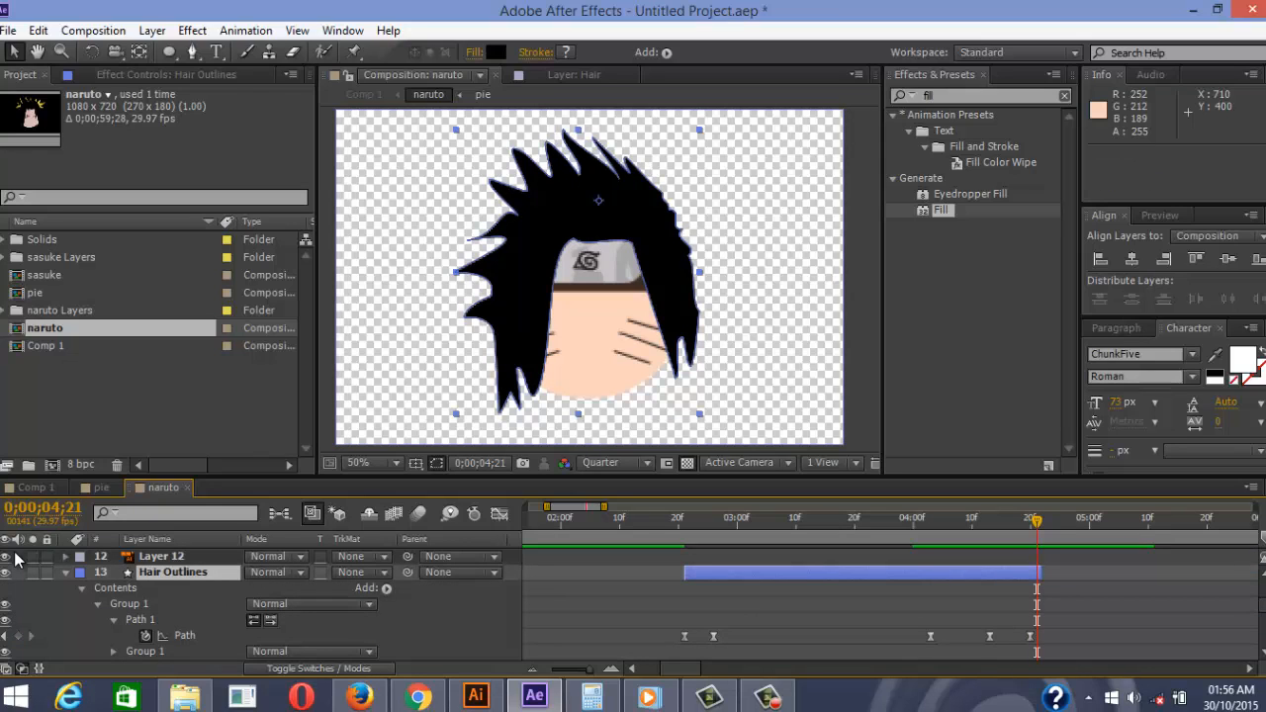
{"action": "scroll", "coordinate": [14, 559], "scroll_direction": "up", "scroll_amount": 4}
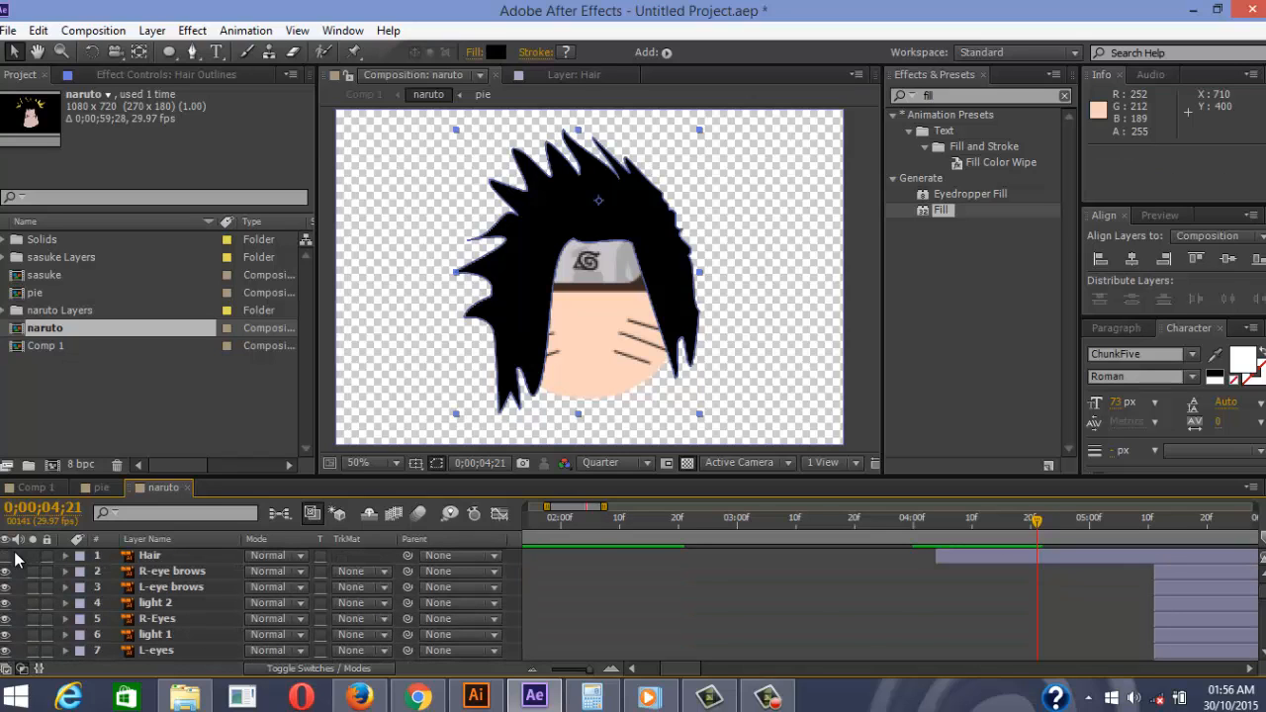
{"action": "left_click", "coordinate": [14, 559]}
{"action": "key", "text": "bracketleft"}
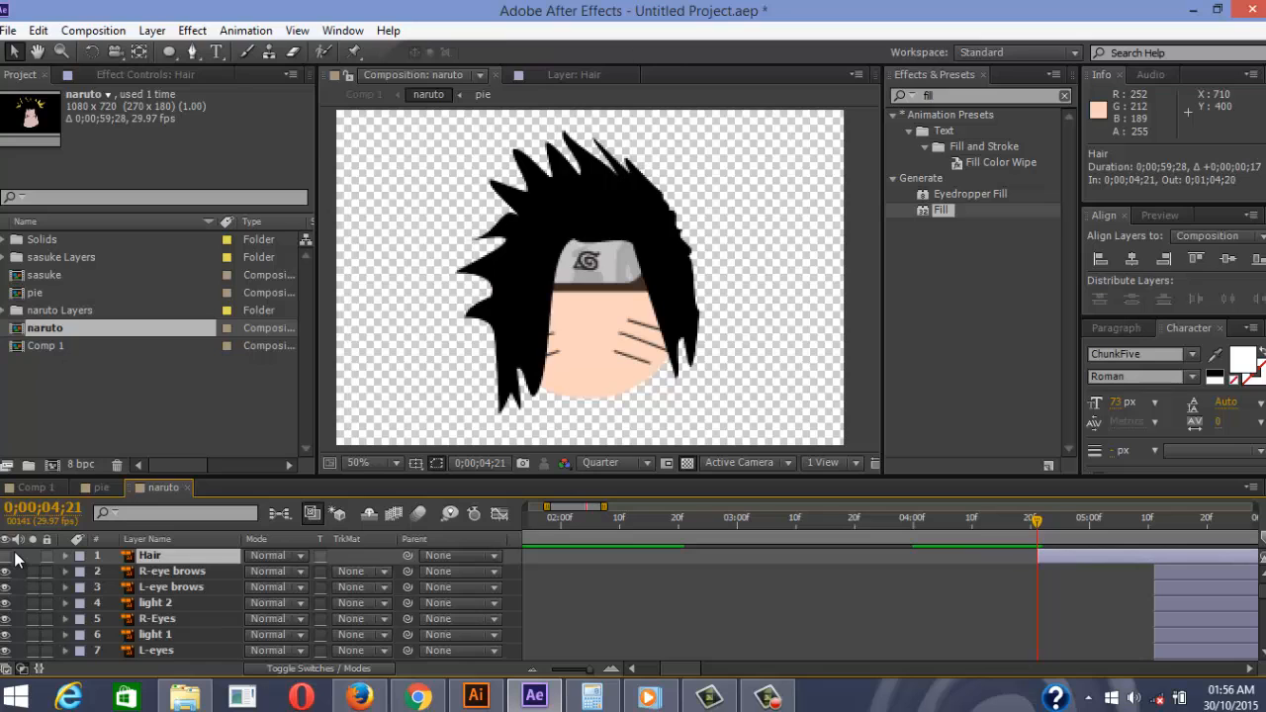
{"action": "key", "text": "shift+Page_Down"}
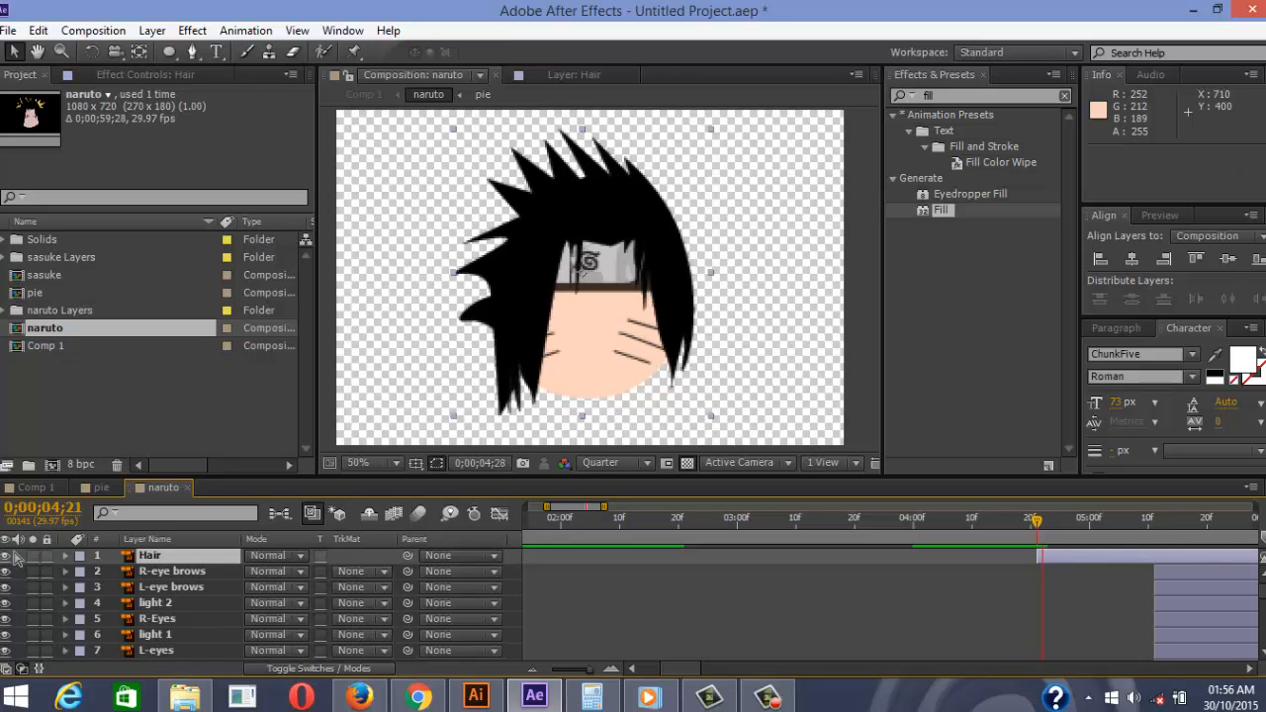
{"action": "key", "text": "space"}
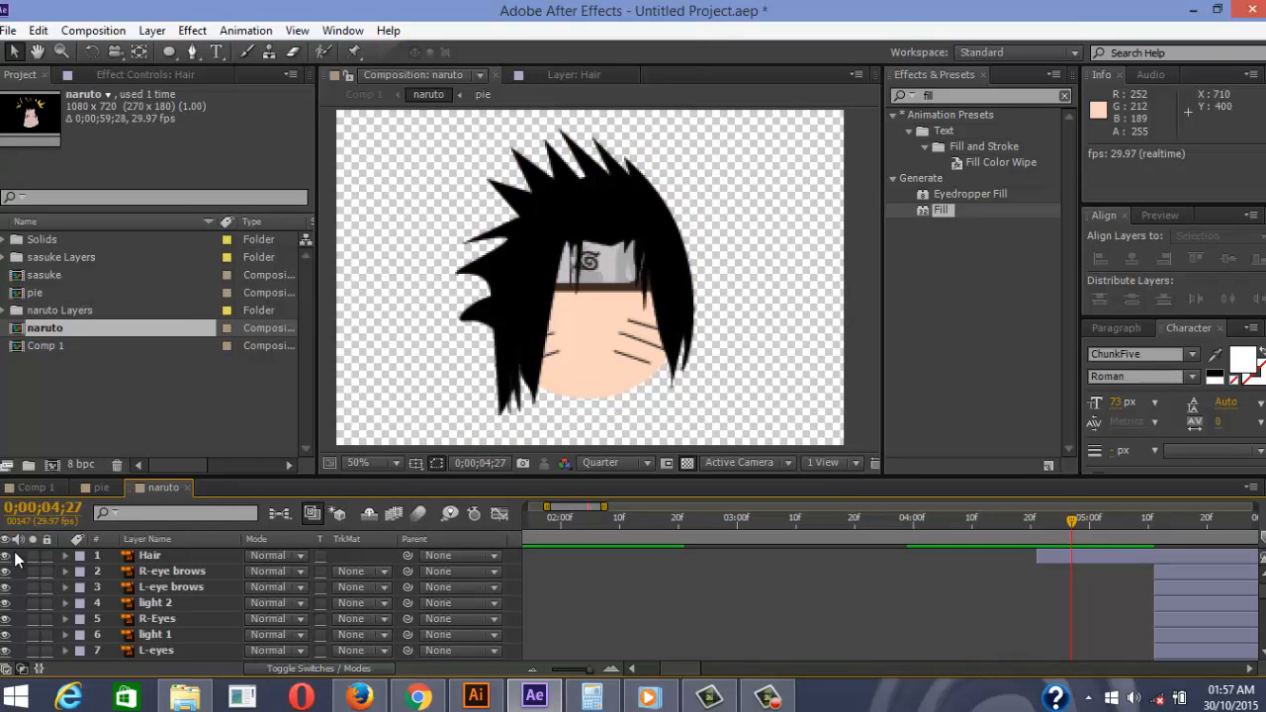
{"action": "key", "text": "Page_Up"}
{"action": "key", "text": "Page_Up"}
{"action": "key", "text": "Page_Up"}
{"action": "key", "text": "Page_Up"}
{"action": "key", "text": "Page_Up"}
{"action": "key", "text": "Page_Up"}
{"action": "key", "text": "Page_Up"}
{"action": "key", "text": "Page_Up"}
{"action": "key", "text": "Page_Up"}
{"action": "key", "text": "Page_Up"}
{"action": "key", "text": "Page_Up"}
{"action": "key", "text": "Page_Up"}
{"action": "key", "text": "Page_Up"}
{"action": "key", "text": "Page_Up"}
{"action": "key", "text": "Page_Up"}
{"action": "key", "text": "Page_Up"}
{"action": "key", "text": "Page_Up"}
{"action": "key", "text": "space"}
{"action": "key", "text": "space"}
{"action": "key", "text": "Page_Up"}
{"action": "key", "text": "Page_Up"}
{"action": "key", "text": "Page_Up"}
{"action": "key", "text": "Page_Up"}
{"action": "key", "text": "Page_Up"}
{"action": "key", "text": "Page_Up"}
{"action": "key", "text": "Page_Up"}
{"action": "key", "text": "Page_Up"}
{"action": "key", "text": "Page_Up"}
{"action": "key", "text": "Page_Up"}
{"action": "key", "text": "Page_Up"}
{"action": "key", "text": "Page_Up"}
{"action": "key", "text": "Page_Up"}
{"action": "key", "text": "Page_Up"}
{"action": "key", "text": "Page_Up"}
{"action": "key", "text": "Page_Up"}
{"action": "key", "text": "Page_Up"}
{"action": "key", "text": "Page_Up"}
{"action": "key", "text": "Page_Up"}
{"action": "key", "text": "Page_Up"}
{"action": "key", "text": "Page_Up"}
{"action": "key", "text": "Page_Up"}
{"action": "key", "text": "Page_Up"}
{"action": "key", "text": "Page_Up"}
{"action": "key", "text": "Page_Up"}
{"action": "key", "text": "space"}
{"action": "key", "text": "space"}
{"action": "key", "text": "Page_Up"}
{"action": "key", "text": "Page_Up"}
{"action": "key", "text": "Page_Up"}
{"action": "key", "text": "Page_Up"}
{"action": "key", "text": "Page_Up"}
{"action": "key", "text": "Page_Up"}
{"action": "key", "text": "Page_Up"}
{"action": "key", "text": "Page_Up"}
{"action": "key", "text": "Page_Up"}
{"action": "key", "text": "Page_Up"}
{"action": "key", "text": "Page_Up"}
{"action": "key", "text": "Page_Up"}
{"action": "key", "text": "Page_Up"}
{"action": "key", "text": "Page_Up"}
{"action": "key", "text": "Page_Up"}
{"action": "key", "text": "Page_Up"}
{"action": "key", "text": "Page_Up"}
{"action": "key", "text": "Page_Up"}
{"action": "key", "text": "Page_Up"}
{"action": "key", "text": "Page_Up"}
{"action": "key", "text": "space"}
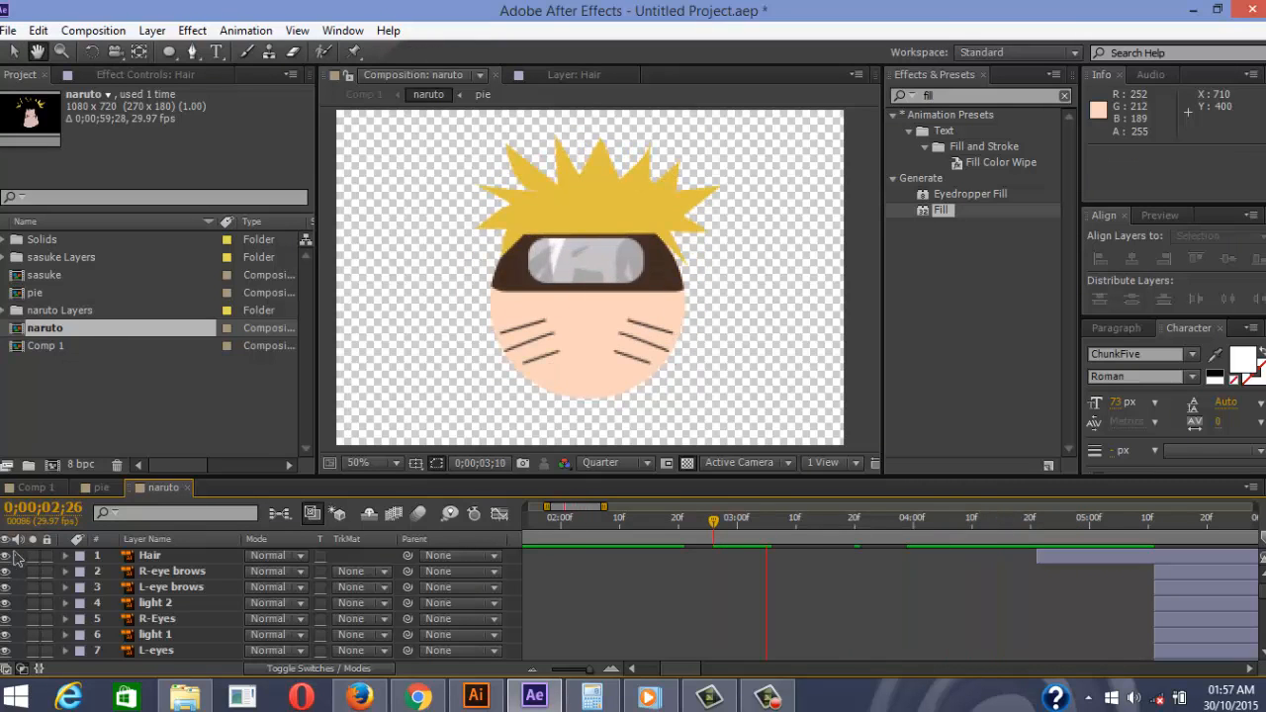
{"action": "key", "text": "space"}
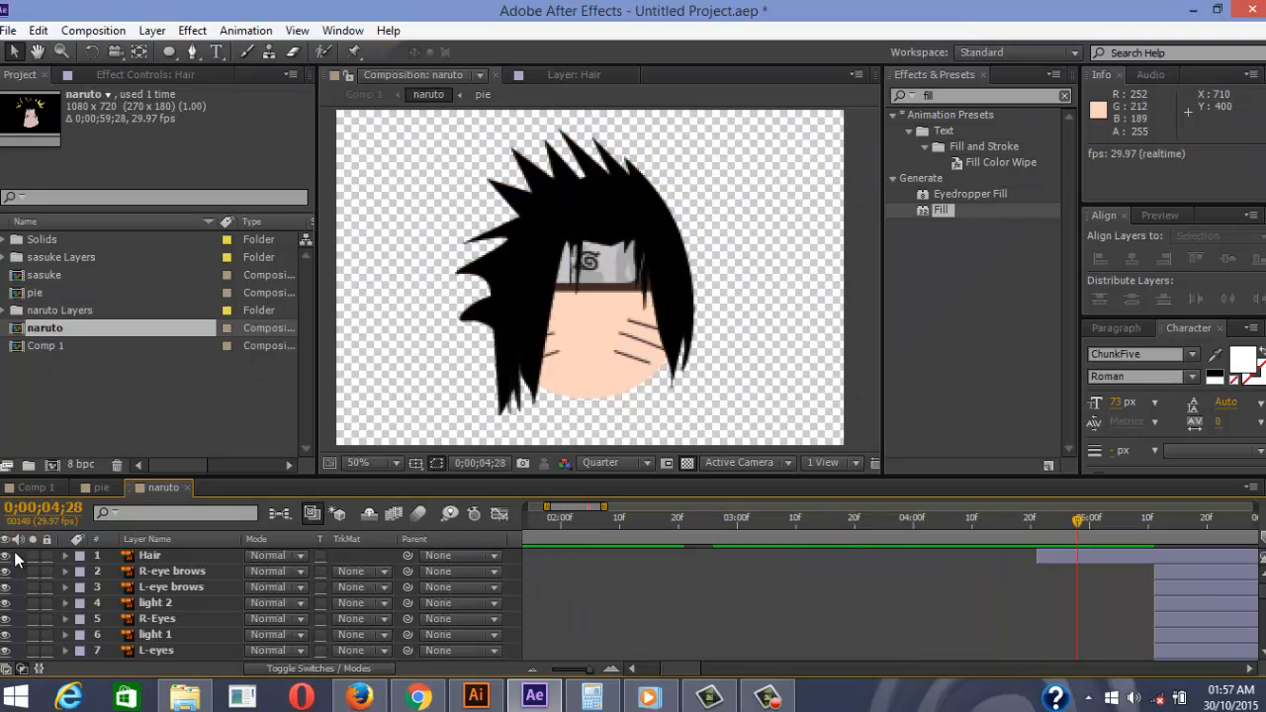
{"action": "key", "text": "Page_Up"}
{"action": "key", "text": "Page_Up"}
{"action": "key", "text": "Page_Up"}
{"action": "key", "text": "Page_Up"}
{"action": "key", "text": "Page_Up"}
{"action": "key", "text": "Page_Up"}
{"action": "key", "text": "Page_Up"}
{"action": "key", "text": "Page_Up"}
{"action": "key", "text": "Page_Up"}
{"action": "key", "text": "Page_Up"}
{"action": "key", "text": "Page_Up"}
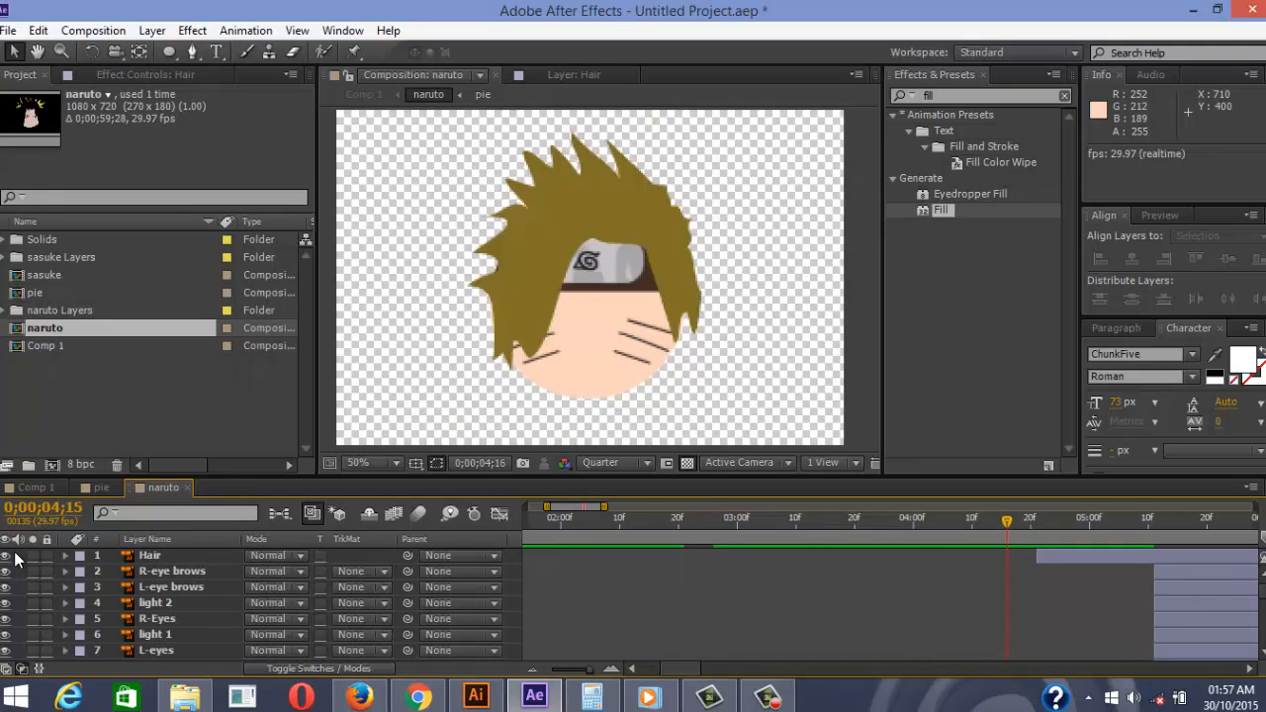
{"action": "key", "text": "Page_Down"}
{"action": "key", "text": "Page_Down"}
{"action": "key", "text": "Page_Down"}
{"action": "key", "text": "Page_Down"}
{"action": "key", "text": "Page_Down"}
{"action": "key", "text": "Page_Down"}
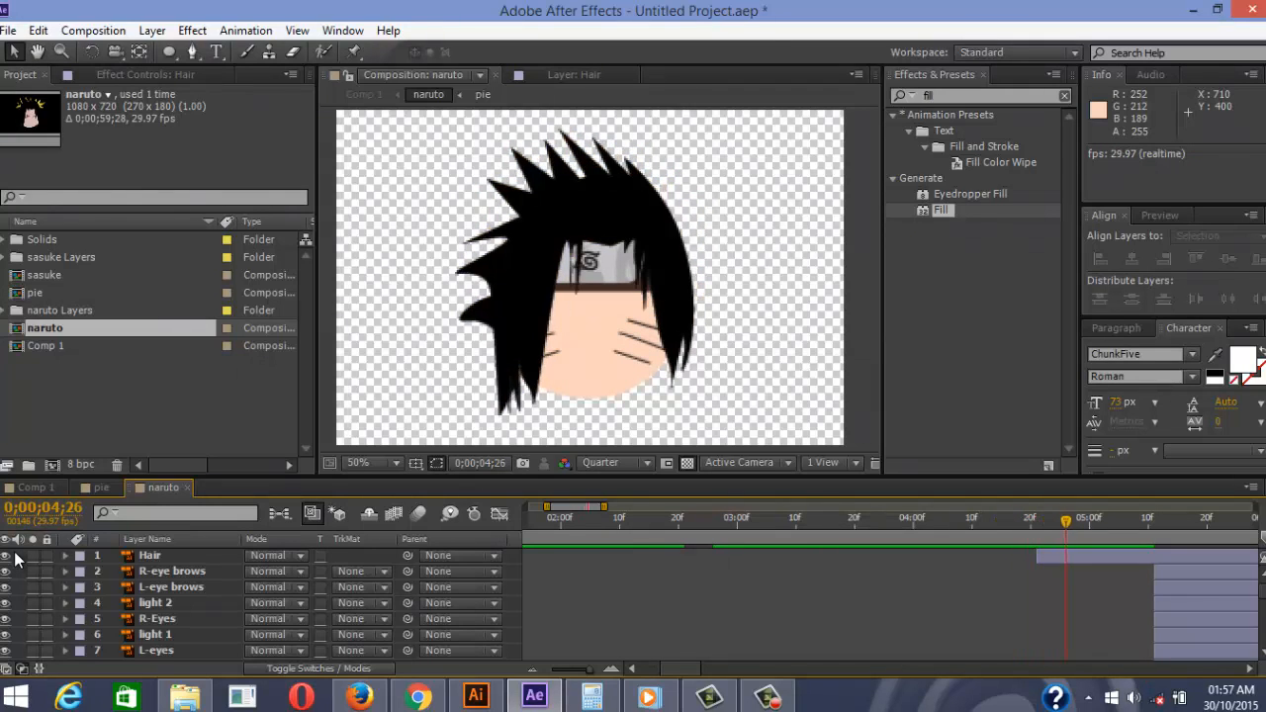
{"action": "key", "text": "Page_Up"}
{"action": "key", "text": "Page_Up"}
{"action": "key", "text": "Page_Up"}
{"action": "key", "text": "Page_Up"}
{"action": "key", "text": "Page_Up"}
{"action": "key", "text": "Page_Up"}
{"action": "key", "text": "Page_Up"}
{"action": "key", "text": "Page_Up"}
{"action": "key", "text": "Page_Up"}
{"action": "key", "text": "Page_Up"}
{"action": "key", "text": "Page_Up"}
{"action": "key", "text": "Page_Down"}
{"action": "key", "text": "Page_Down"}
{"action": "key", "text": "Page_Down"}
{"action": "key", "text": "Page_Down"}
{"action": "key", "text": "Page_Down"}
{"action": "key", "text": "Page_Down"}
{"action": "key", "text": "Page_Down"}
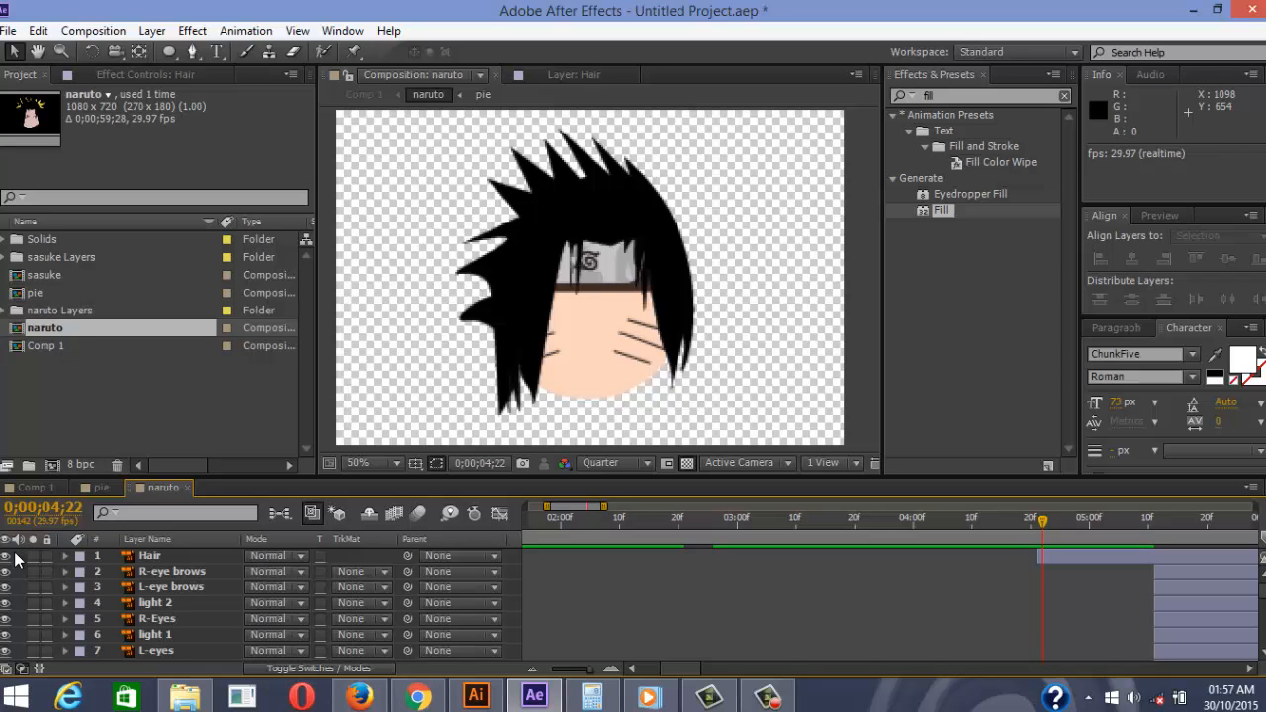
{"action": "key", "text": "Page_Up"}
{"action": "key", "text": "Page_Up"}
{"action": "key", "text": "Page_Up"}
{"action": "key", "text": "Page_Up"}
{"action": "key", "text": "Page_Up"}
{"action": "key", "text": "Page_Up"}
{"action": "key", "text": "Page_Up"}
{"action": "key", "text": "Page_Up"}
{"action": "key", "text": "Page_Up"}
{"action": "key", "text": "Page_Up"}
{"action": "key", "text": "Page_Up"}
{"action": "key", "text": "Page_Up"}
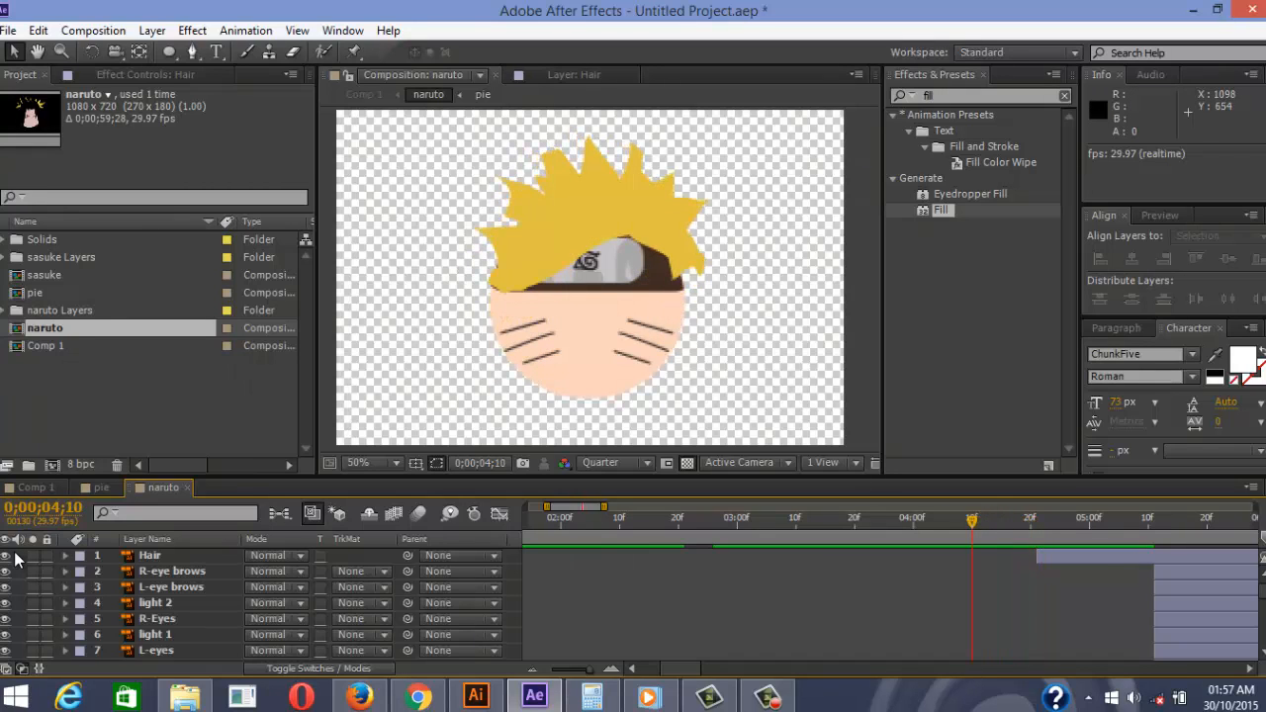
{"action": "key", "text": "Page_Down"}
{"action": "key", "text": "Page_Down"}
{"action": "key", "text": "Page_Down"}
{"action": "key", "text": "Page_Down"}
{"action": "key", "text": "Page_Down"}
{"action": "key", "text": "Page_Down"}
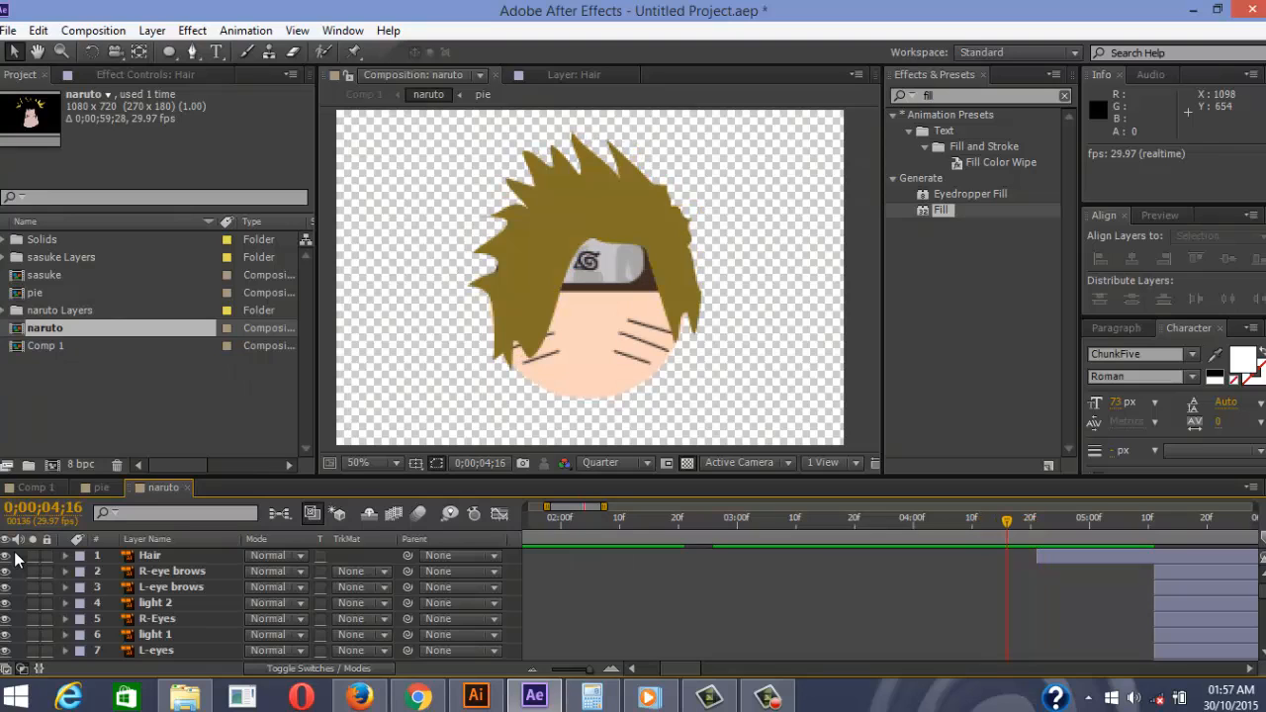
{"action": "scroll", "coordinate": [15, 560], "scroll_direction": "down", "scroll_amount": 4}
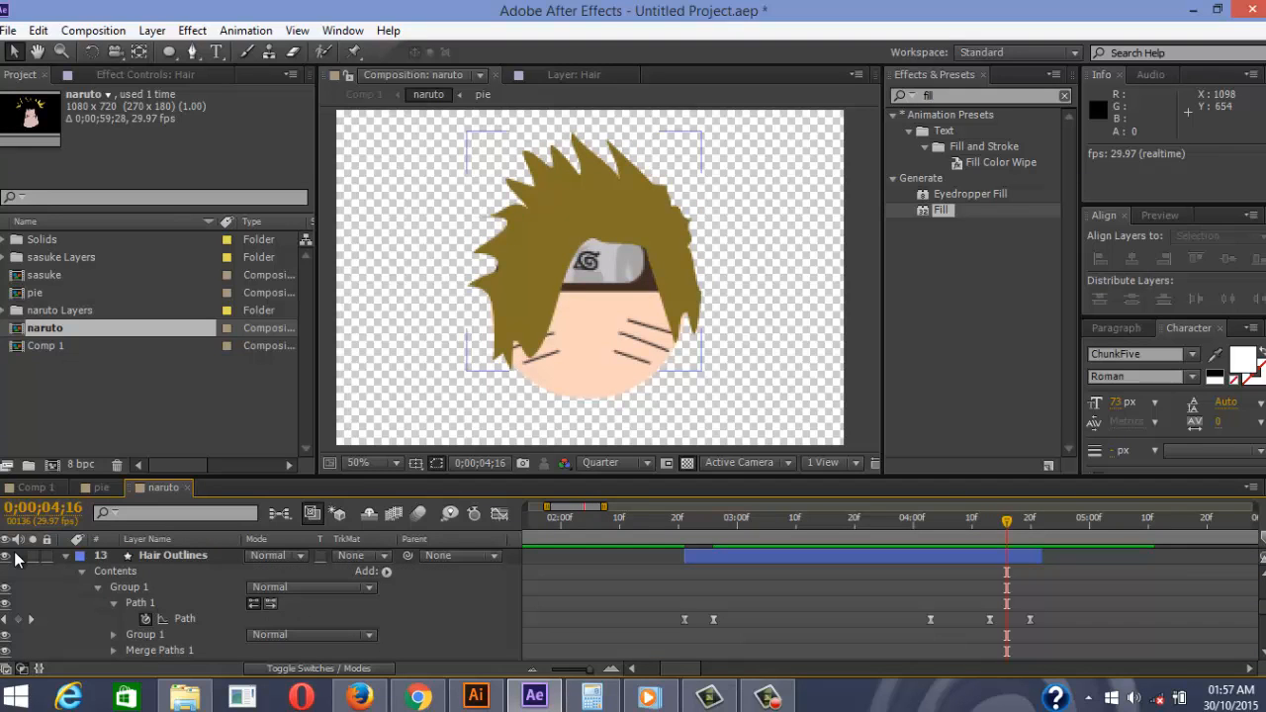
{"action": "key", "text": "u"}
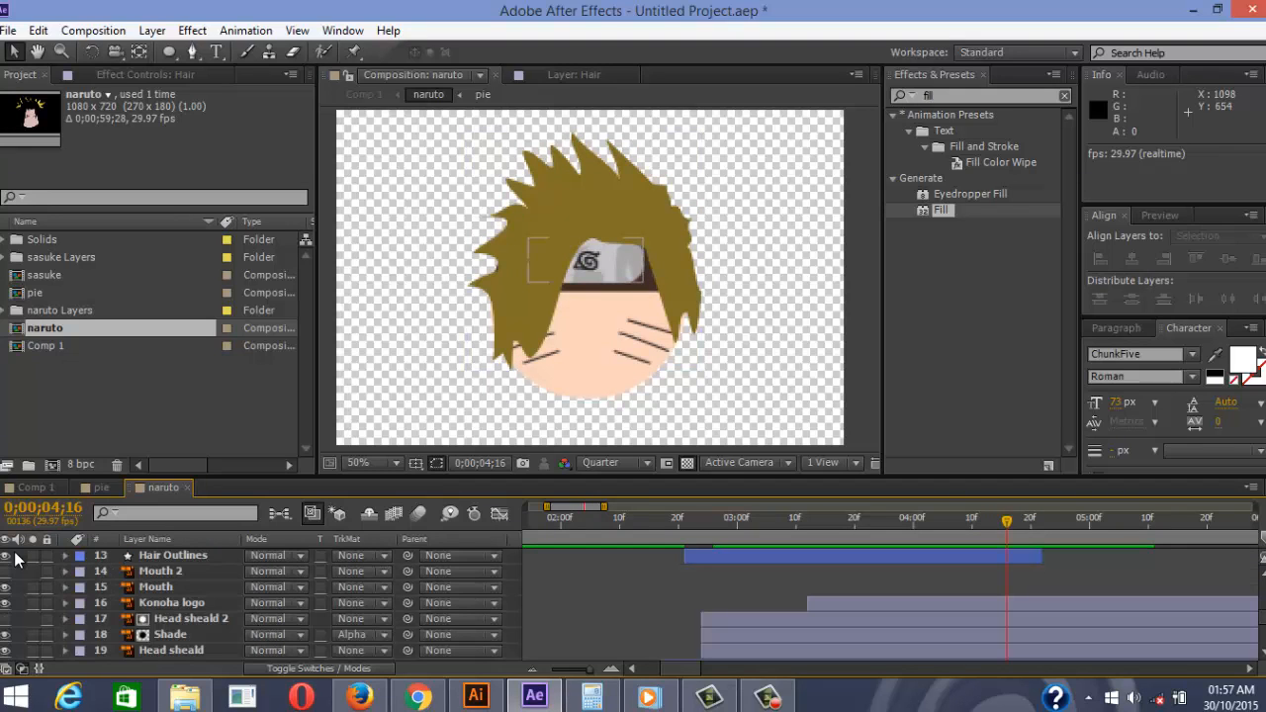
{"action": "left_click", "coordinate": [191, 619]}
{"action": "scroll", "coordinate": [15, 560], "scroll_direction": "down", "scroll_amount": 1}
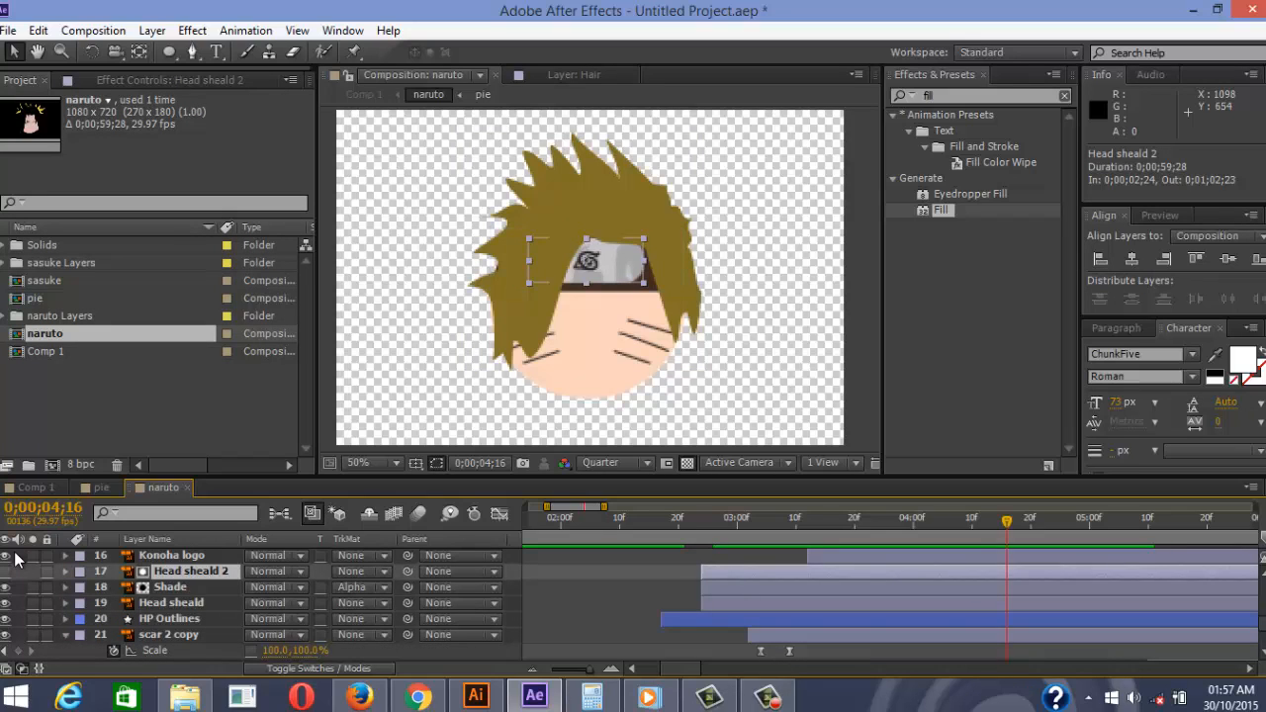
{"action": "left_click", "coordinate": [171, 604]}
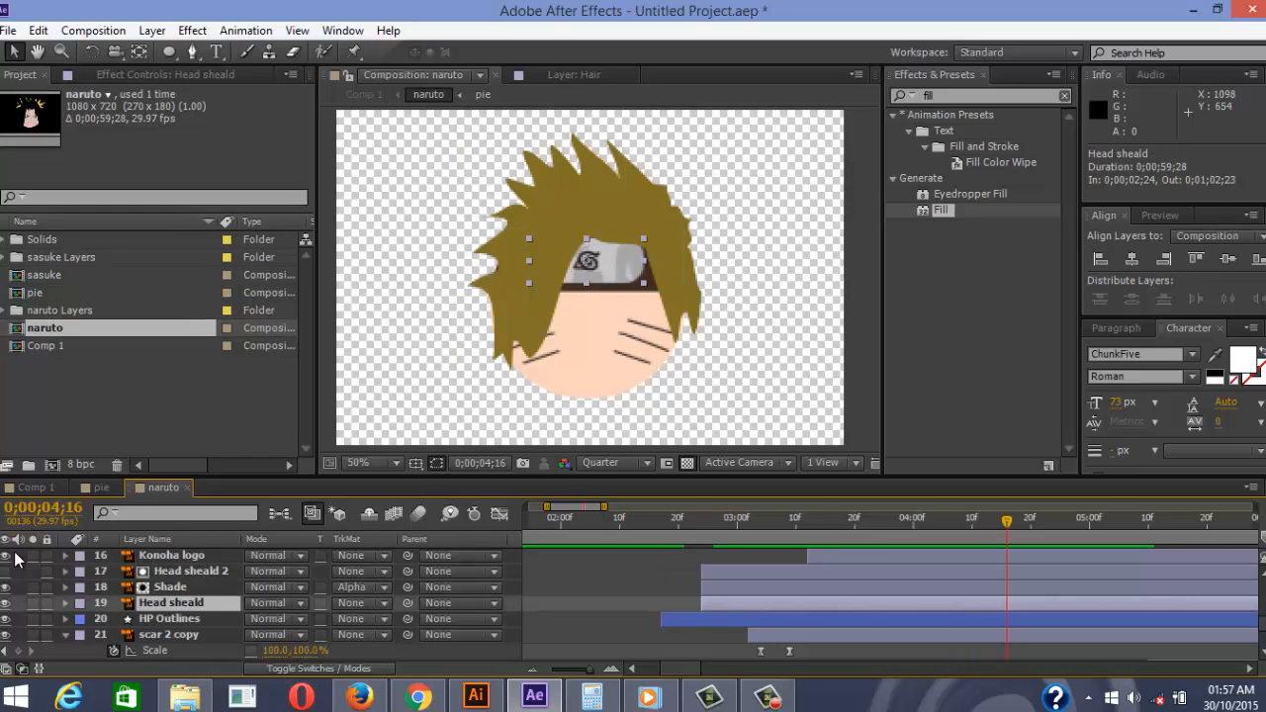
{"action": "key", "text": "ctrl+Down"}
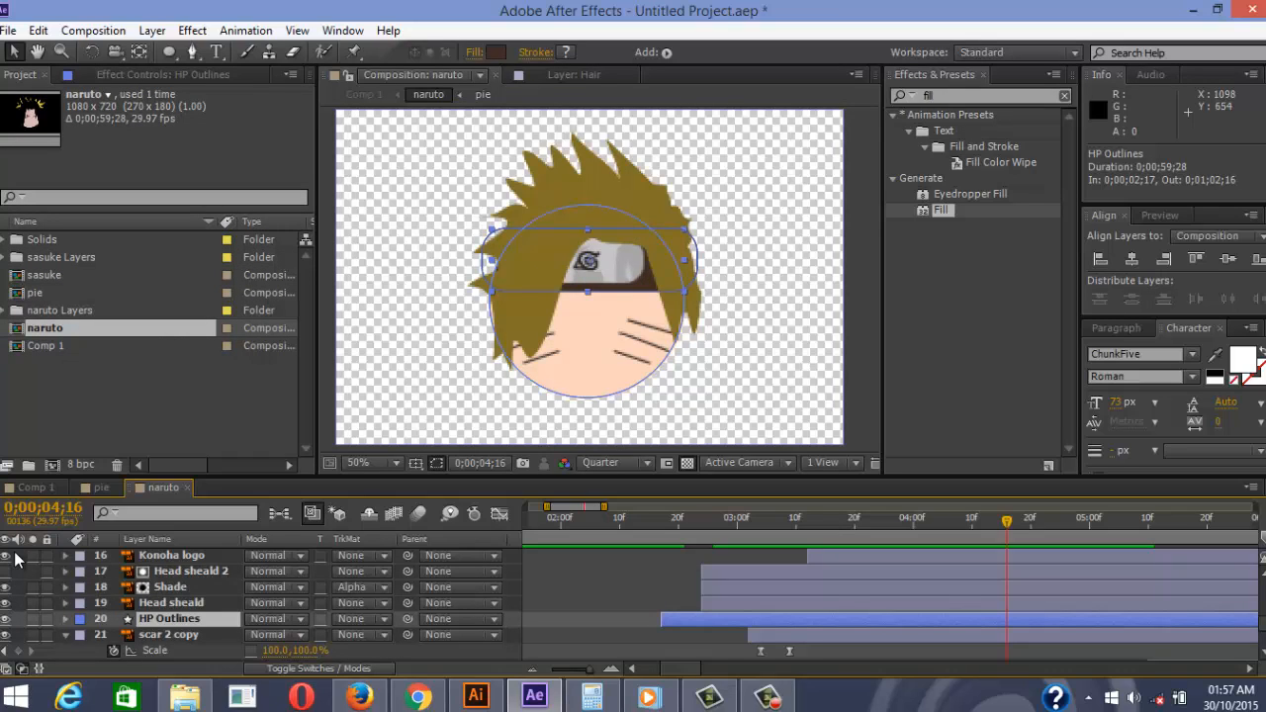
Parent the Head sheald, Shade, Head sheald 2 and remaining headband layer to HP Outlines
{"action": "left_click_drag", "start_coordinate": [407, 602], "coordinate": [196, 621]}
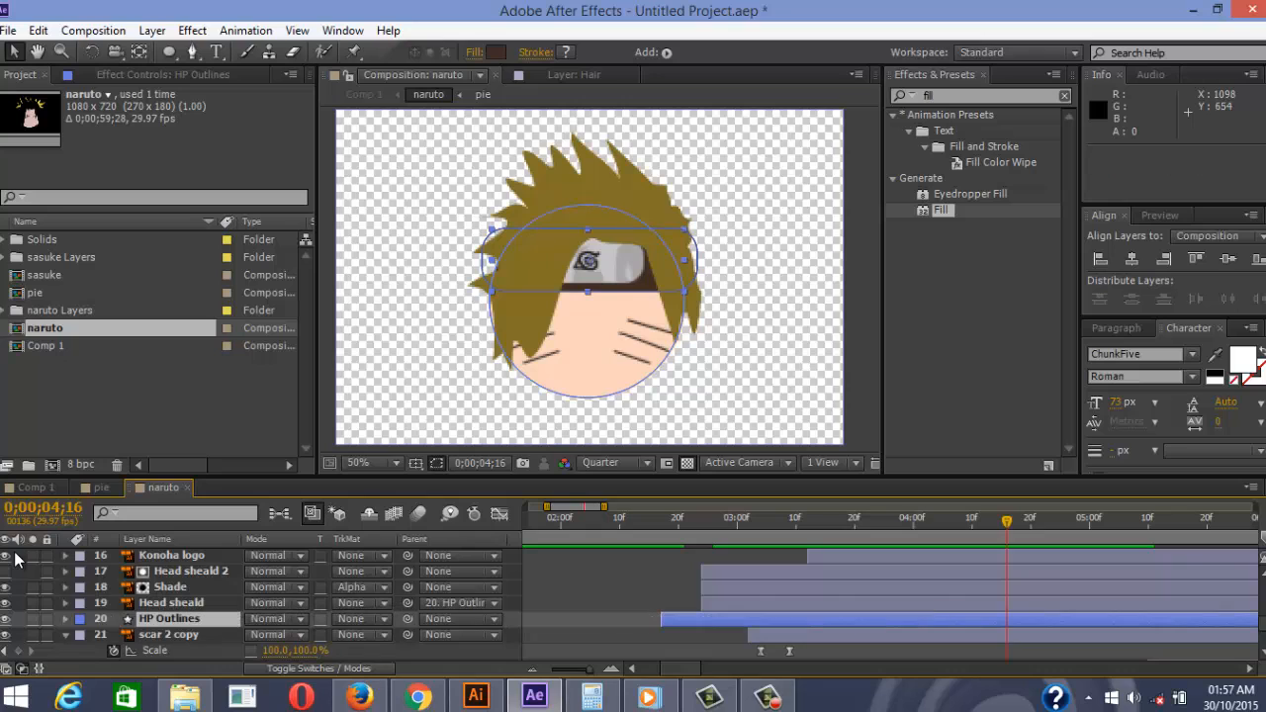
{"action": "left_click_drag", "start_coordinate": [407, 587], "coordinate": [198, 619]}
{"action": "left_click_drag", "start_coordinate": [408, 570], "coordinate": [198, 619]}
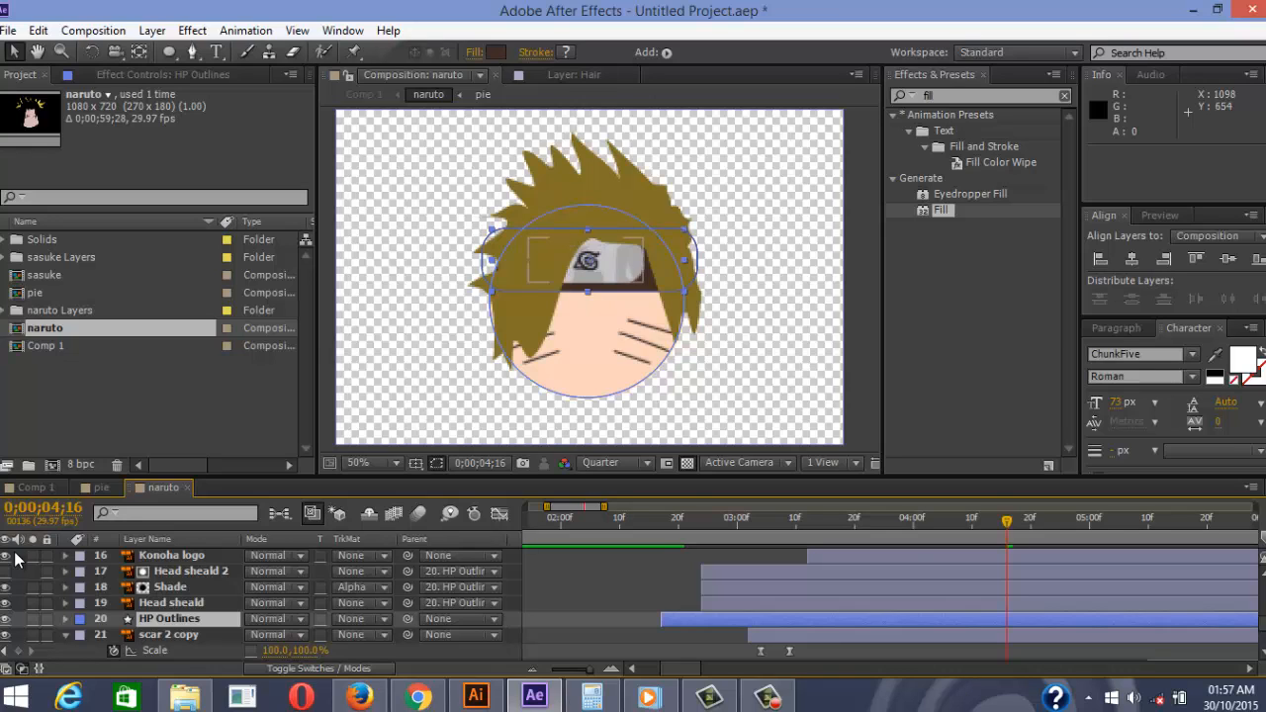
{"action": "left_click_drag", "start_coordinate": [408, 556], "coordinate": [198, 619]}
{"action": "scroll", "coordinate": [198, 619], "scroll_direction": "up", "scroll_amount": 1}
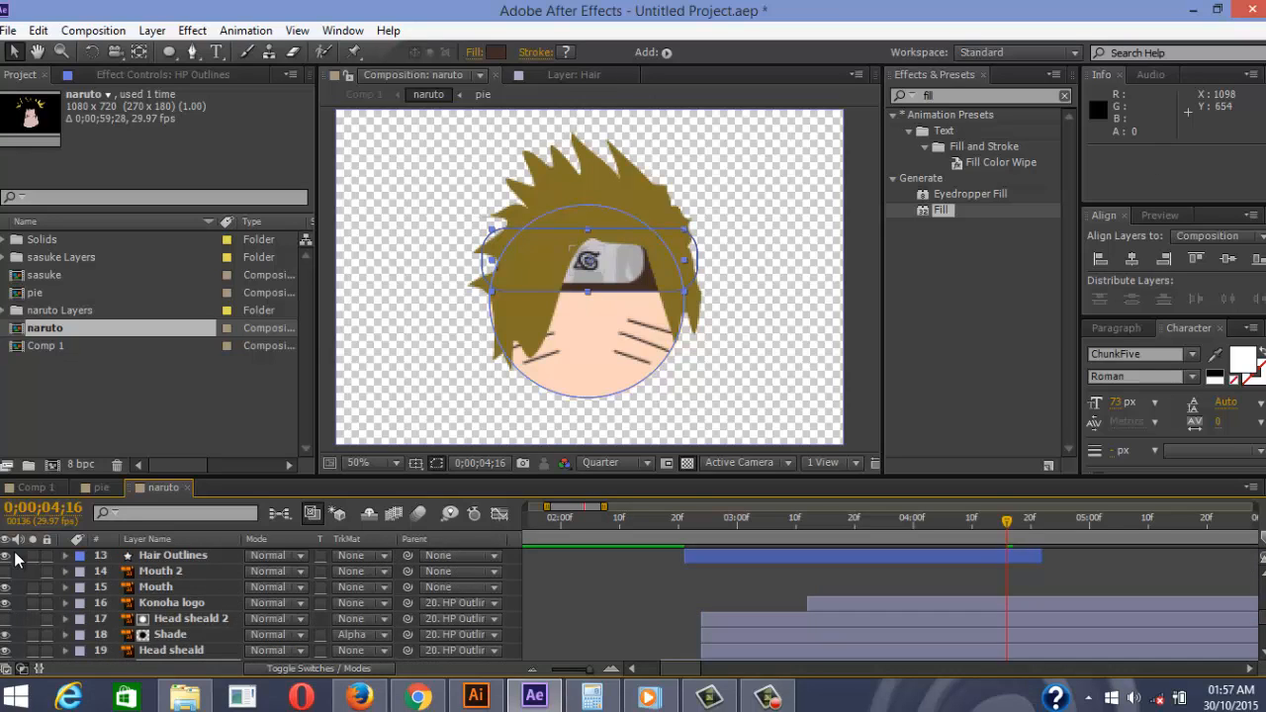
{"action": "scroll", "coordinate": [15, 560], "scroll_direction": "down", "scroll_amount": 1}
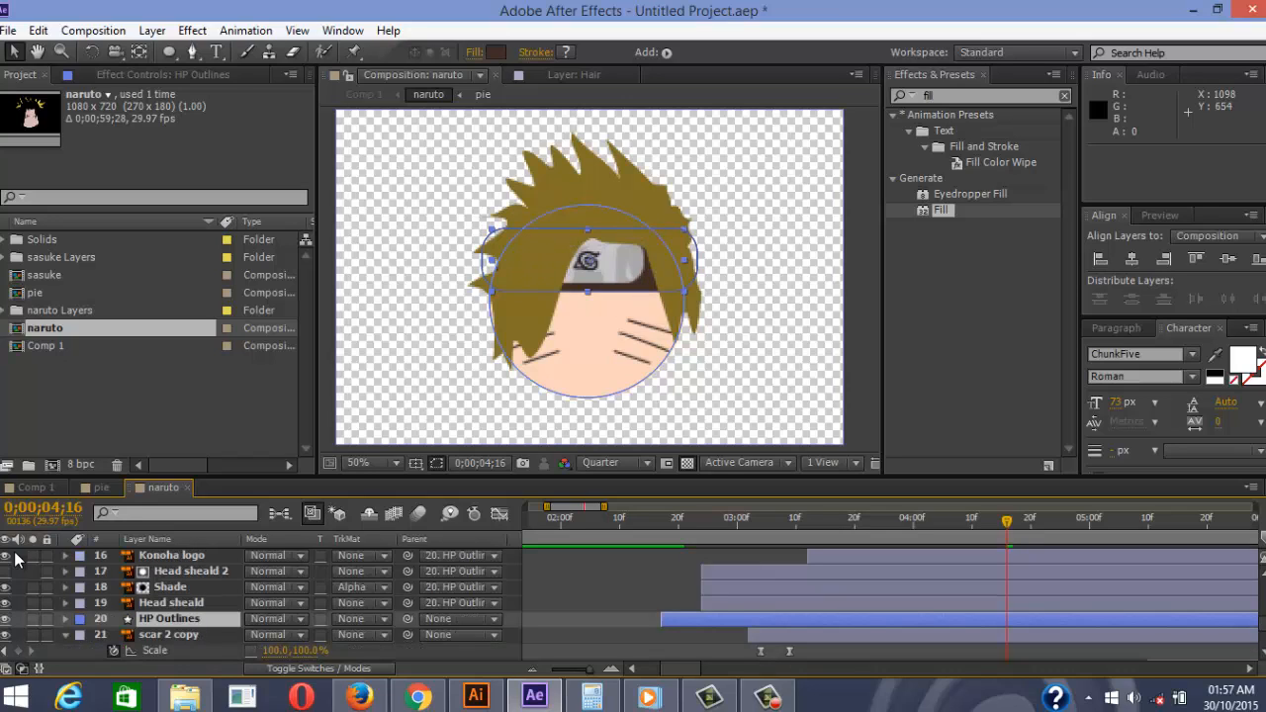
Keyframe HP Outlines Position at 04;16 and raise it to 540,203.6 at 04;20
{"action": "key", "text": "p"}
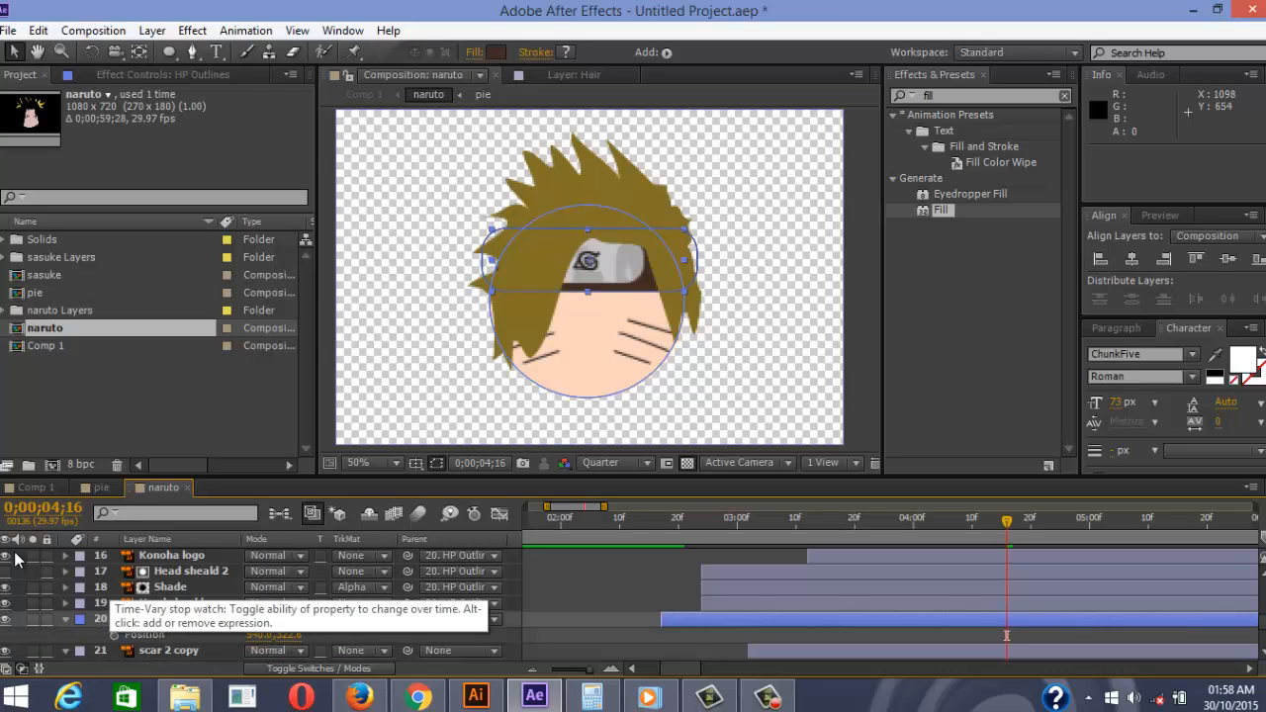
{"action": "left_click", "coordinate": [114, 635]}
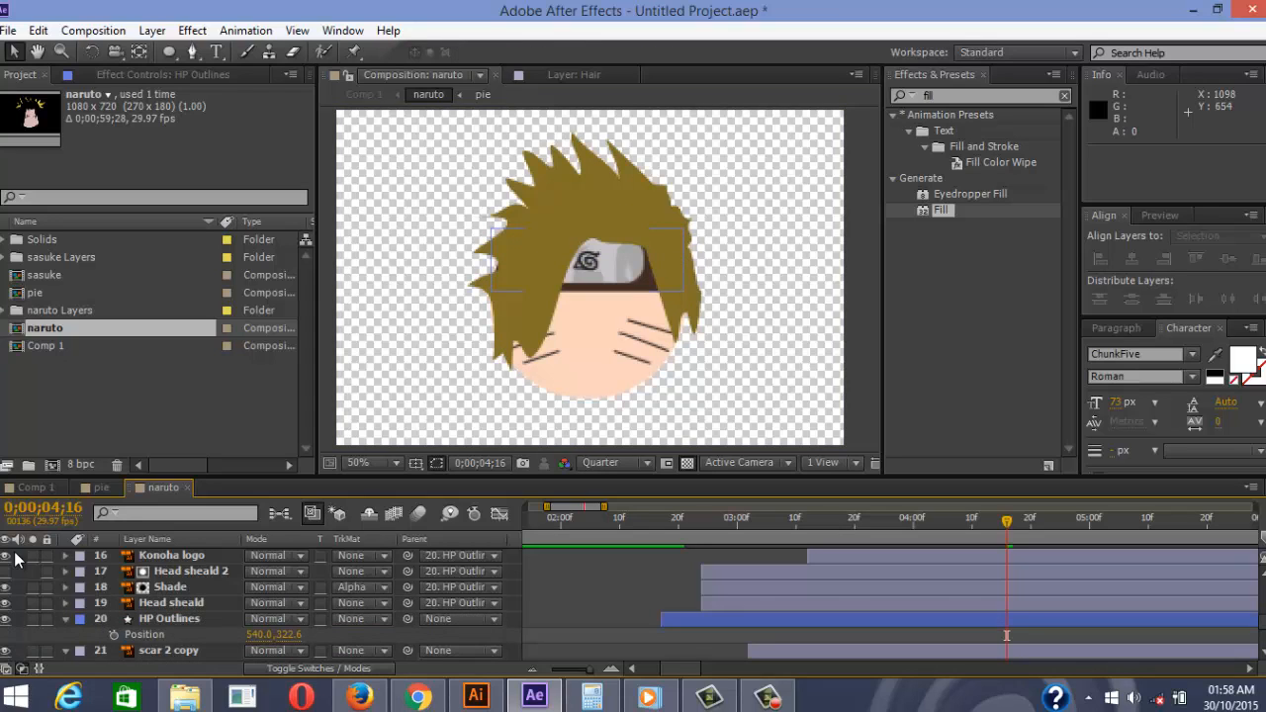
{"action": "key", "text": "Page_Up"}
{"action": "key", "text": "Page_Up"}
{"action": "key", "text": "Page_Up"}
{"action": "key", "text": "Page_Up"}
{"action": "key", "text": "Page_Up"}
{"action": "key", "text": "Page_Up"}
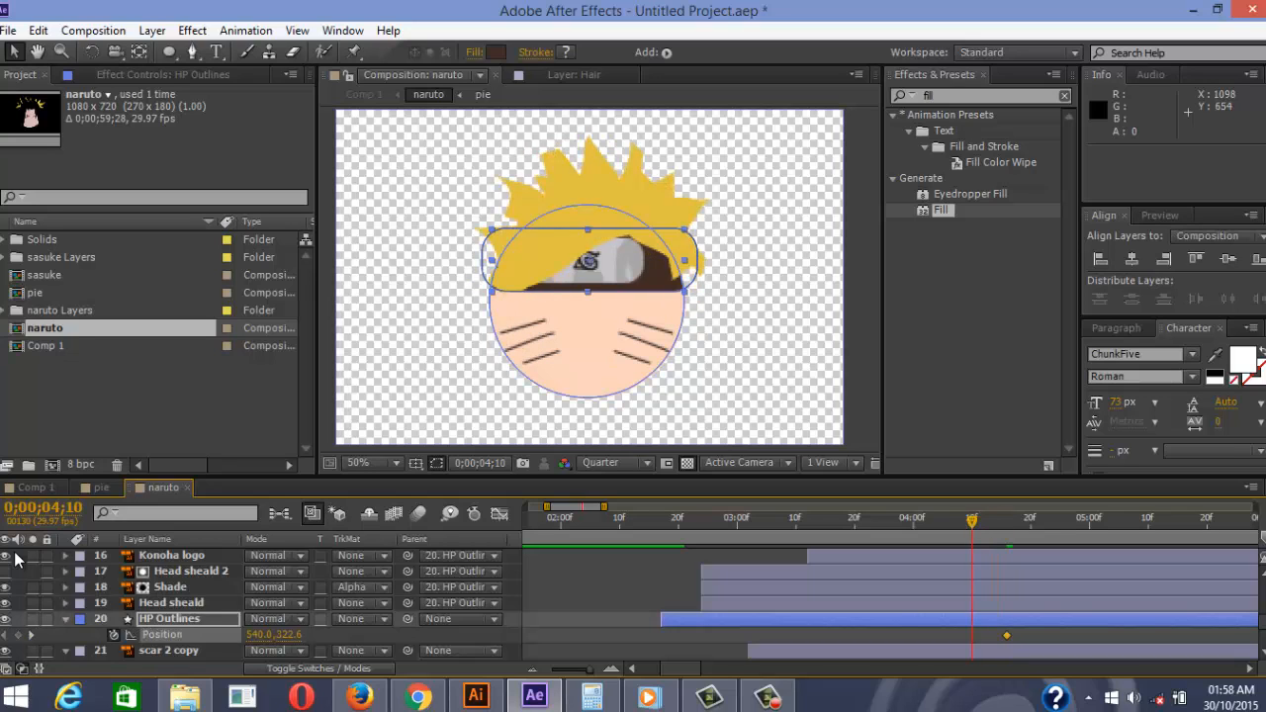
{"action": "key", "text": "Page_Down"}
{"action": "key", "text": "Page_Down"}
{"action": "key", "text": "Page_Down"}
{"action": "key", "text": "Page_Down"}
{"action": "key", "text": "Page_Down"}
{"action": "key", "text": "Page_Down"}
{"action": "key", "text": "p"}
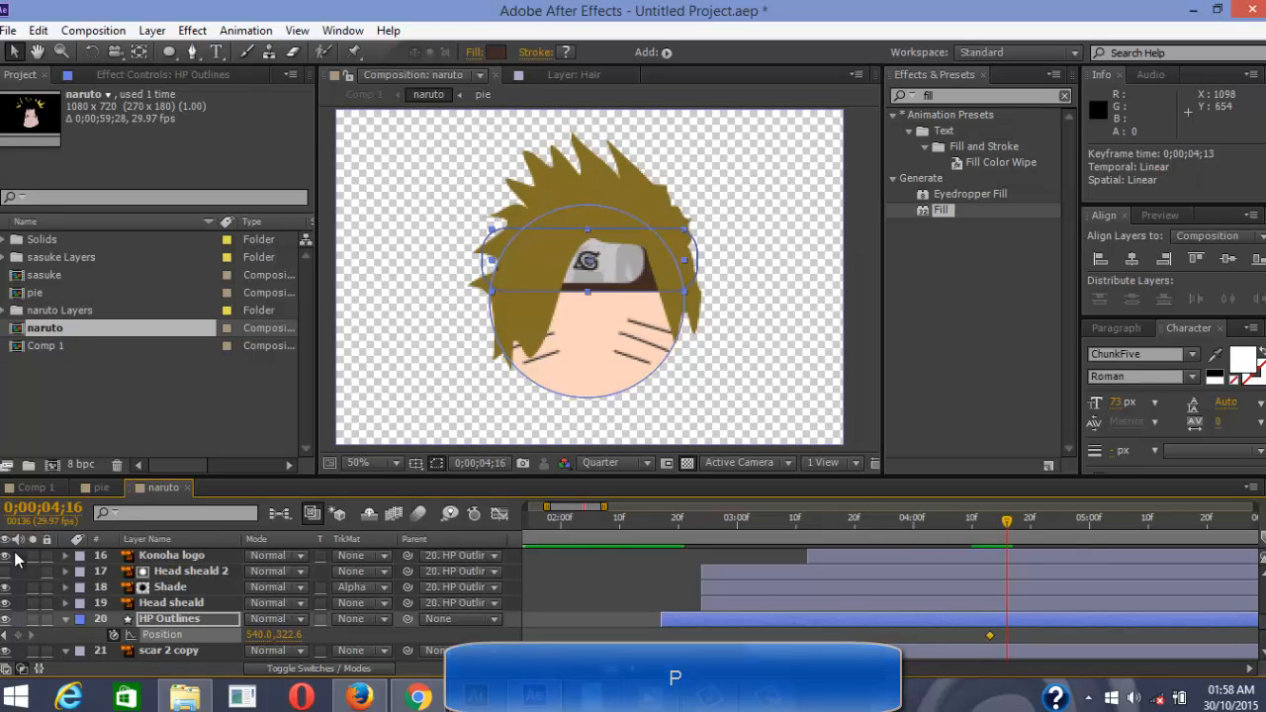
{"action": "key", "text": "Page_Up"}
{"action": "key", "text": "Page_Up"}
{"action": "key", "text": "Page_Down"}
{"action": "key", "text": "Page_Down"}
{"action": "key", "text": "Page_Down"}
{"action": "key", "text": "Page_Down"}
{"action": "key", "text": "Page_Down"}
{"action": "key", "text": "Page_Down"}
{"action": "key", "text": "Page_Down"}
{"action": "key", "text": "Page_Down"}
{"action": "key", "text": "Page_Down"}
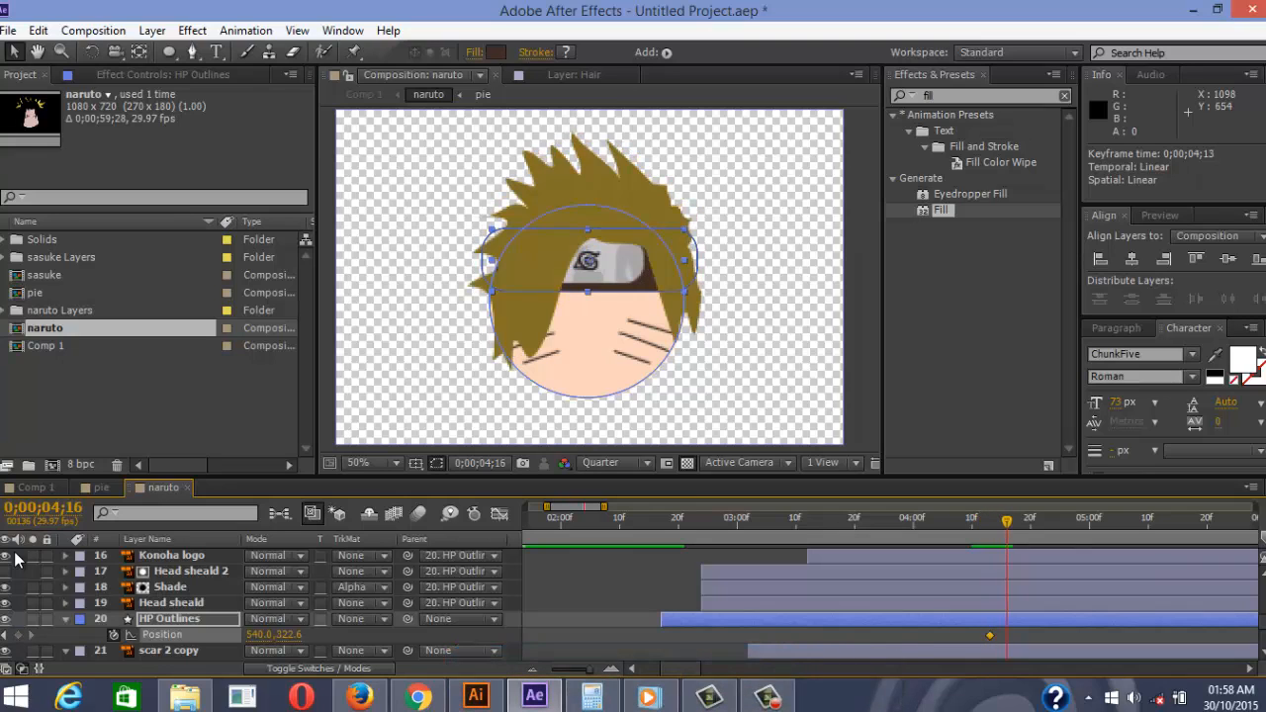
{"action": "key", "text": "Page_Up"}
{"action": "key", "text": "Page_Up"}
{"action": "key", "text": "Page_Up"}
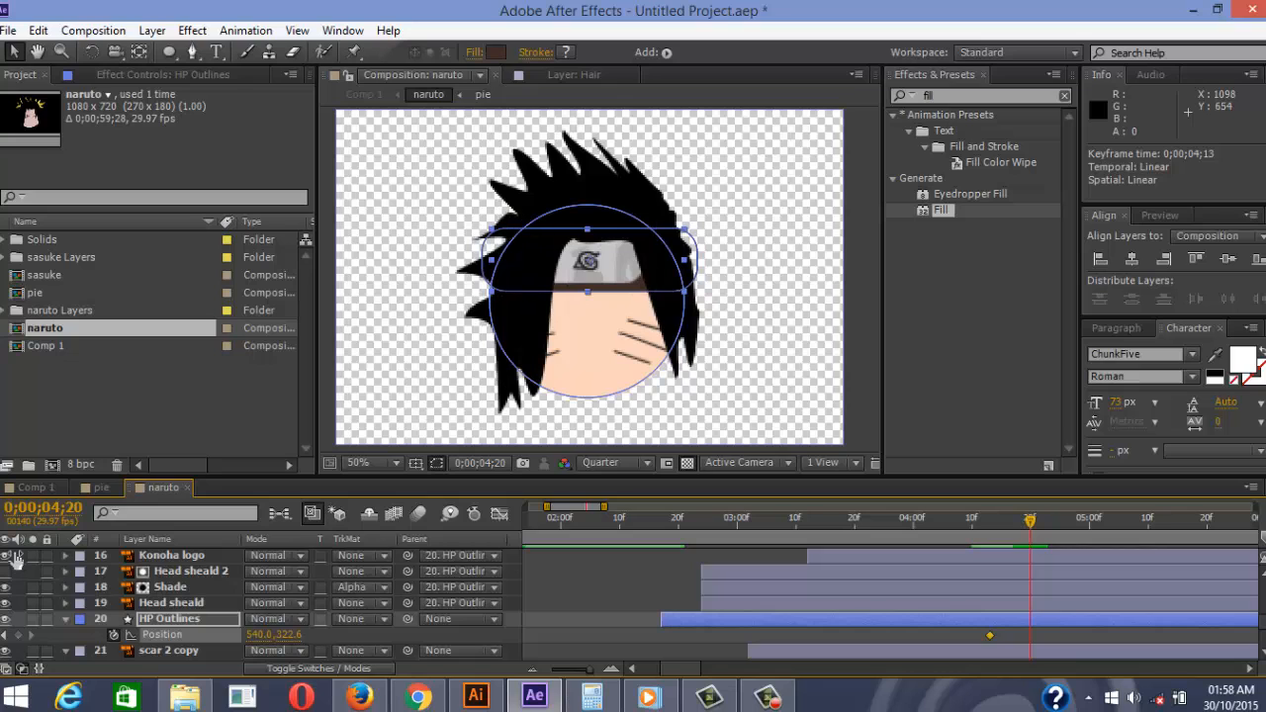
{"action": "left_click_drag", "start_coordinate": [289, 636], "coordinate": [171, 635]}
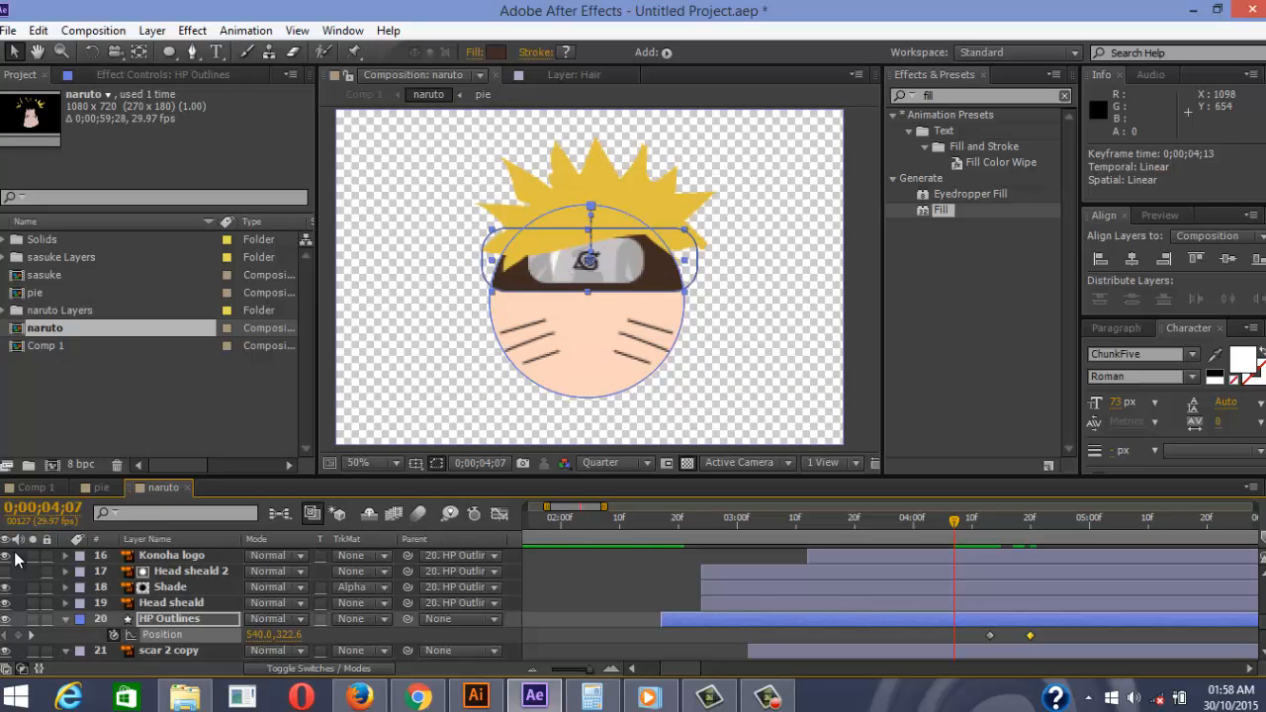
Preview the hair morph with the headband rising, stepping around 04;20
{"action": "key", "text": "F2"}
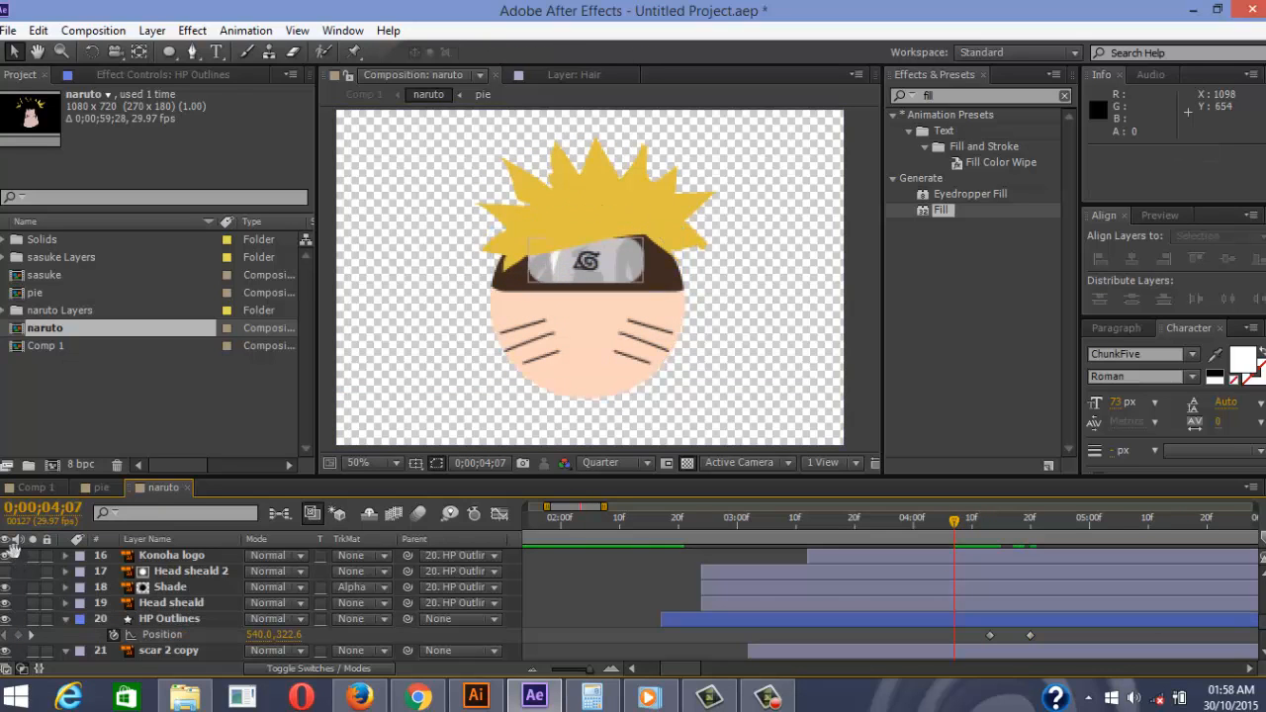
{"action": "key", "text": "space"}
{"action": "key", "text": "space"}
{"action": "key", "text": "Page_Up"}
{"action": "key", "text": "Page_Up"}
{"action": "key", "text": "Page_Up"}
{"action": "key", "text": "Page_Up"}
{"action": "key", "text": "Page_Up"}
{"action": "key", "text": "Page_Up"}
{"action": "key", "text": "Page_Up"}
{"action": "key", "text": "Page_Up"}
{"action": "key", "text": "Page_Up"}
{"action": "key", "text": "Page_Up"}
{"action": "key", "text": "Page_Up"}
{"action": "key", "text": "Page_Up"}
{"action": "key", "text": "Page_Up"}
{"action": "key", "text": "Page_Up"}
{"action": "key", "text": "Page_Up"}
{"action": "key", "text": "Page_Up"}
{"action": "key", "text": "Page_Up"}
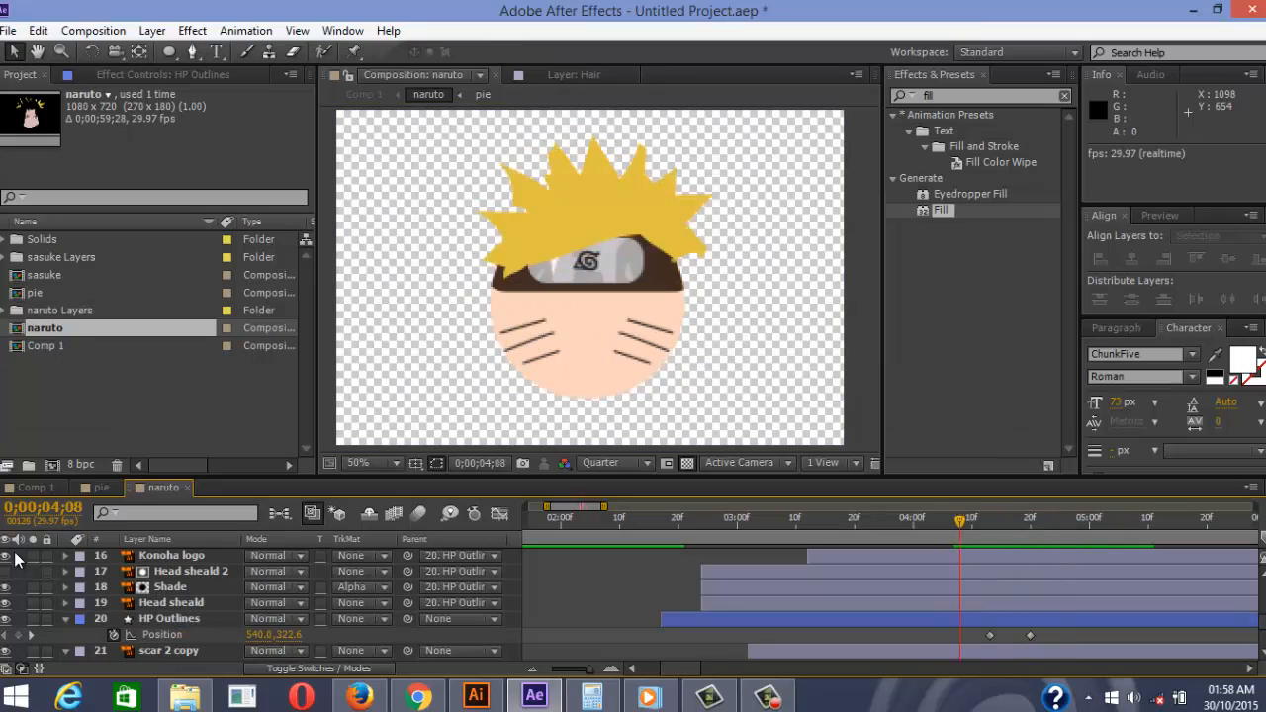
{"action": "key", "text": "space"}
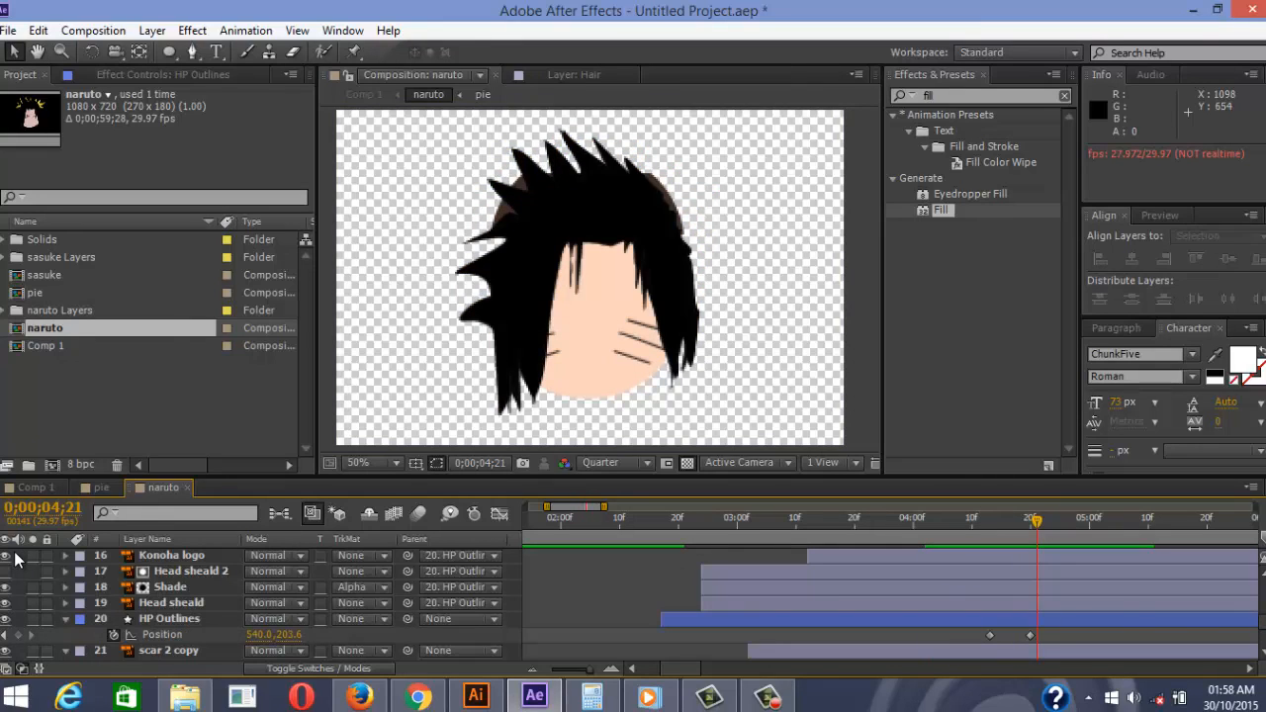
{"action": "key", "text": "Page_Up"}
{"action": "key", "text": "Page_Up"}
{"action": "key", "text": "Page_Down"}
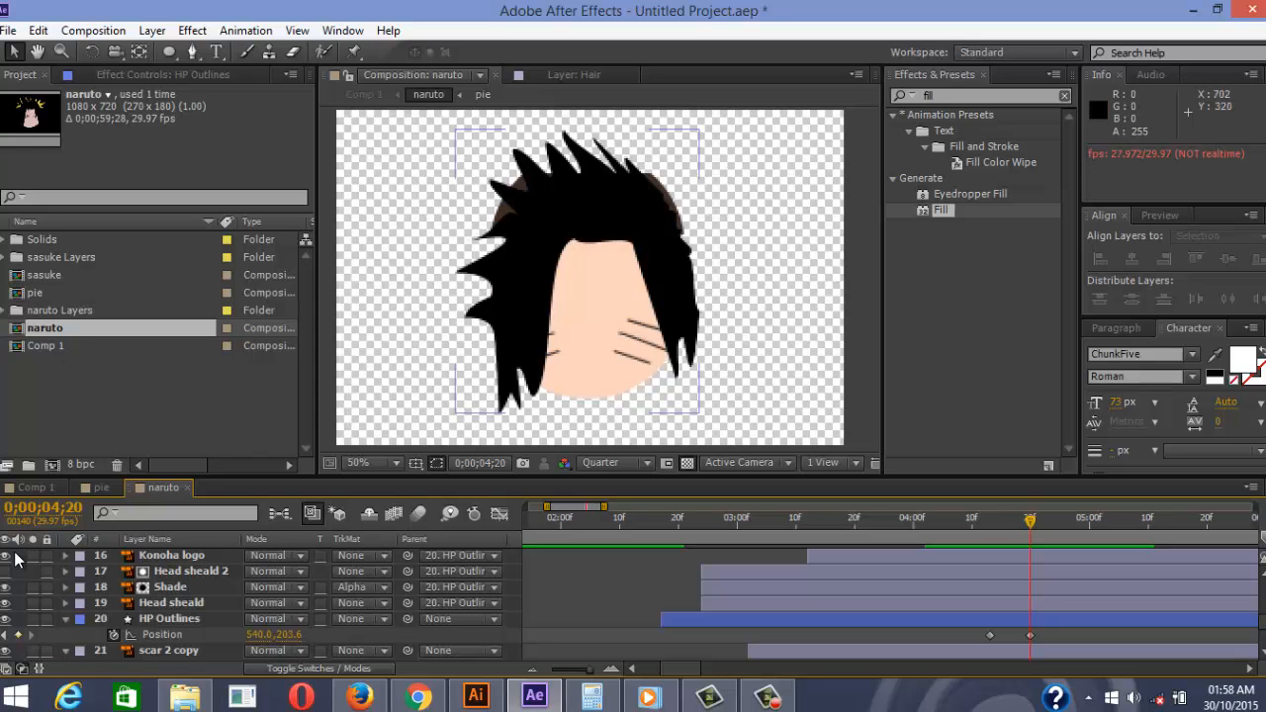
Draw a dark rectangle over the upper hair as its own Shape Layer 1, not inside HP Outlines
{"action": "left_click_drag", "start_coordinate": [1030, 521], "coordinate": [990, 521]}
{"action": "left_click", "coordinate": [989, 619]}
{"action": "left_click", "coordinate": [169, 51]}
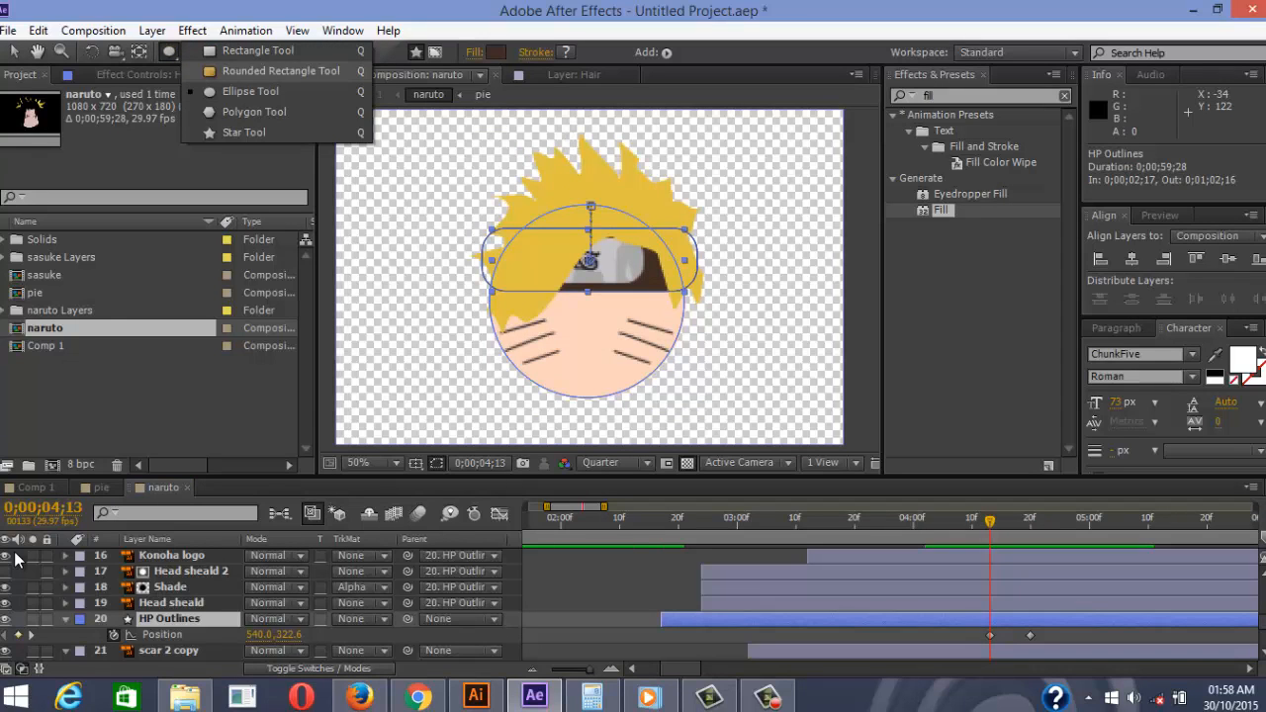
{"action": "left_click", "coordinate": [216, 52]}
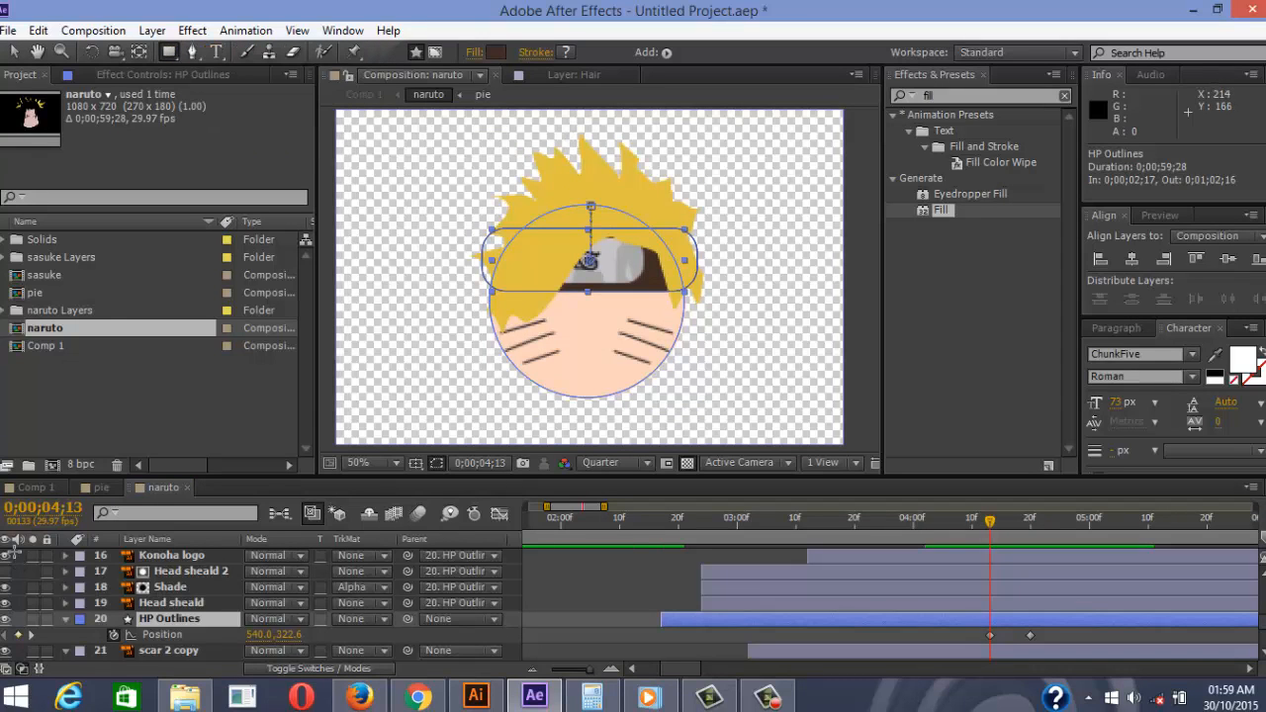
{"action": "left_click_drag", "start_coordinate": [445, 139], "coordinate": [744, 261]}
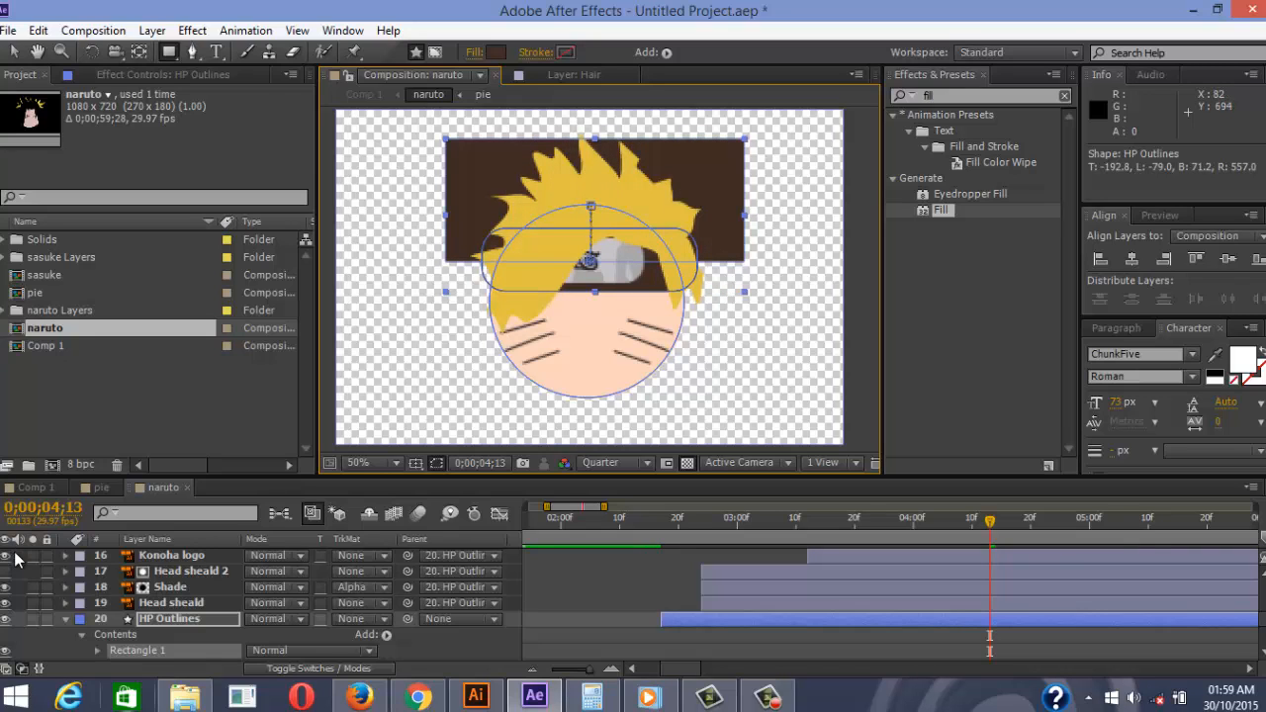
{"action": "key", "text": "ctrl+z"}
{"action": "left_click", "coordinate": [15, 554]}
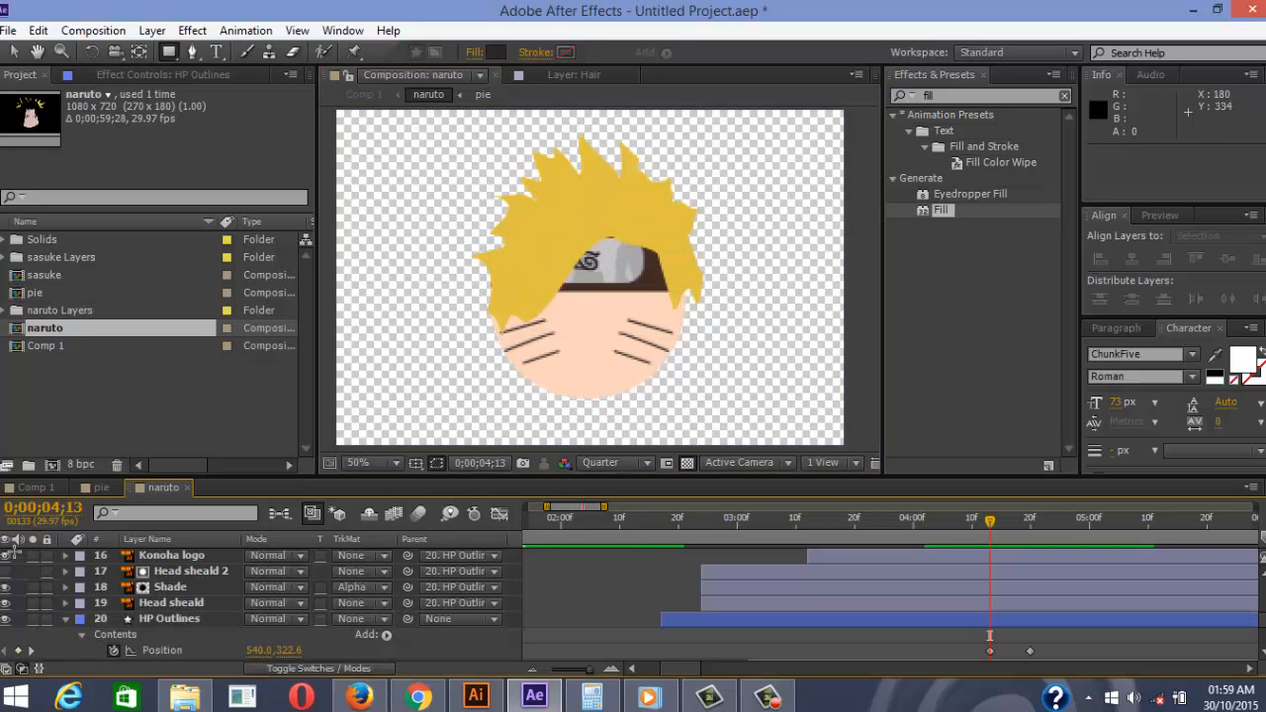
{"action": "mouse_move", "coordinate": [465, 157]}
{"action": "left_mouse_down"}
{"action": "mouse_move", "coordinate": [537, 235]}
{"action": "mouse_move", "coordinate": [742, 247]}
{"action": "mouse_move", "coordinate": [744, 261]}
{"action": "mouse_move", "coordinate": [754, 243]}
{"action": "left_mouse_up"}
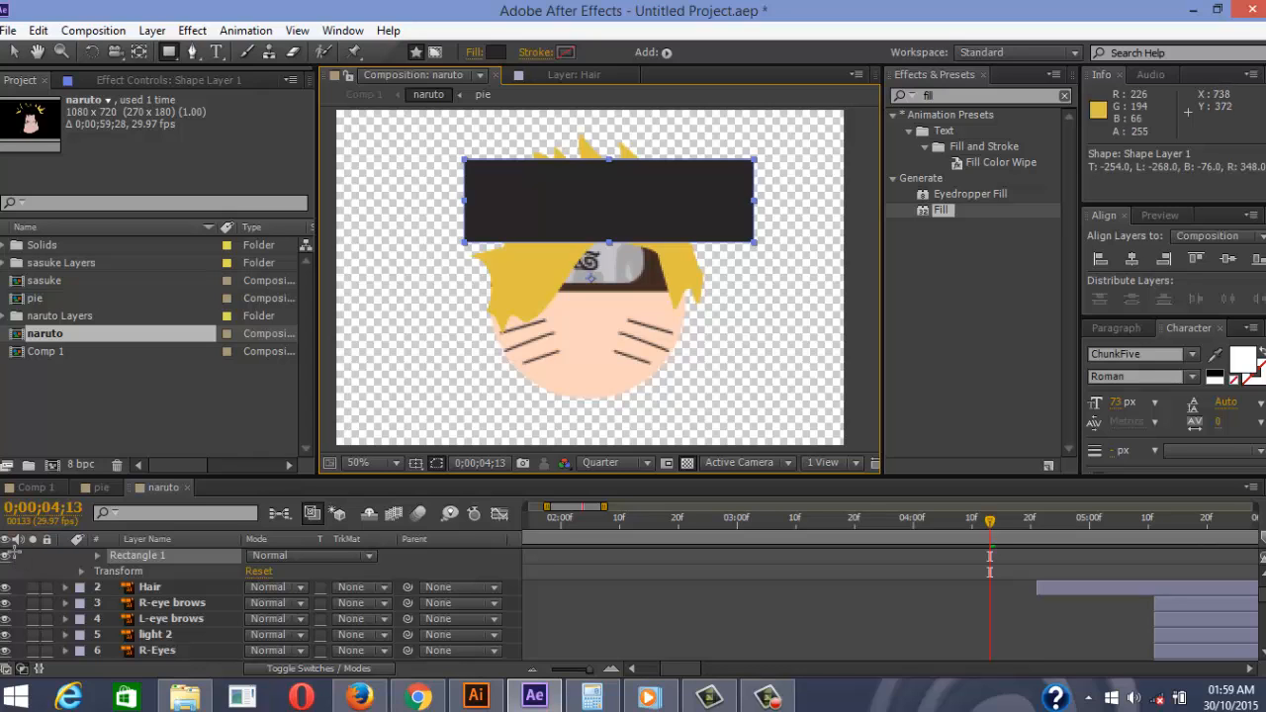
Place Shape Layer 1 above HP Outlines as an inverted alpha track matte and preview
{"action": "scroll", "coordinate": [682, 285], "scroll_direction": "up", "scroll_amount": 1}
{"action": "scroll", "coordinate": [683, 285], "scroll_direction": "down", "scroll_amount": 1}
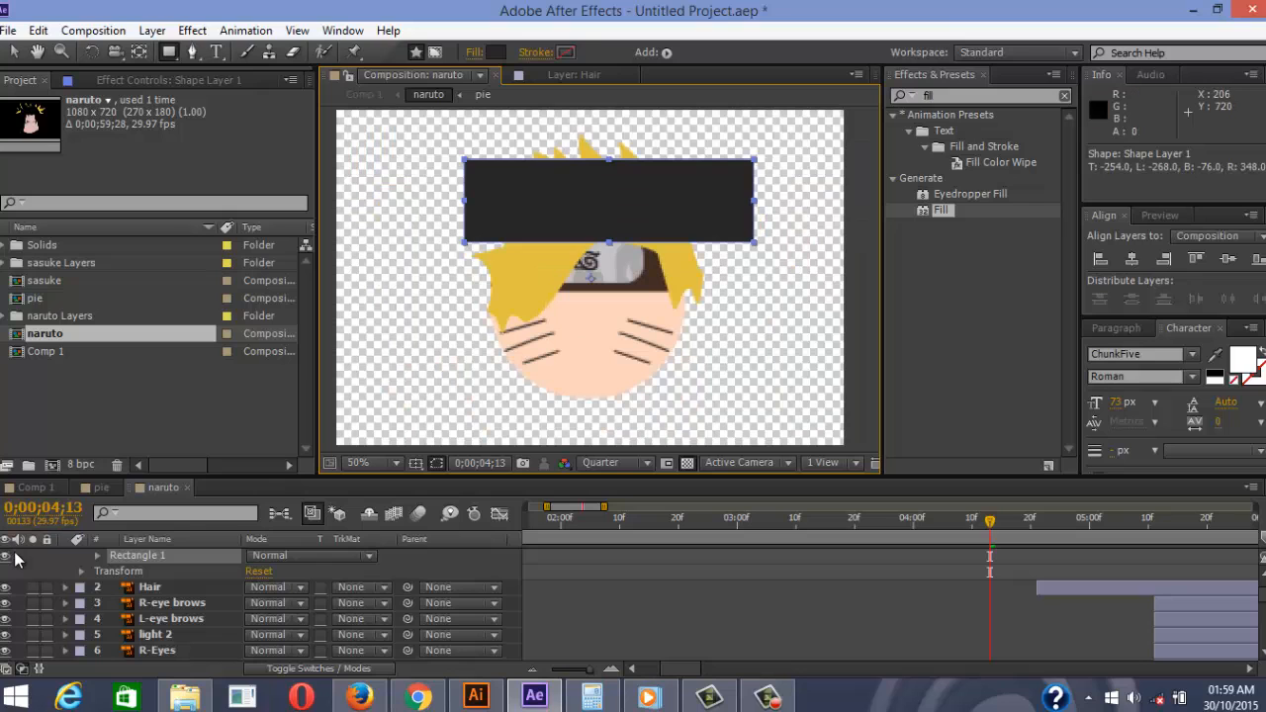
{"action": "scroll", "coordinate": [14, 560], "scroll_direction": "up", "scroll_amount": 1}
{"action": "left_click_drag", "start_coordinate": [178, 556], "coordinate": [178, 648]}
{"action": "left_click_drag", "start_coordinate": [15, 560], "coordinate": [15, 559]}
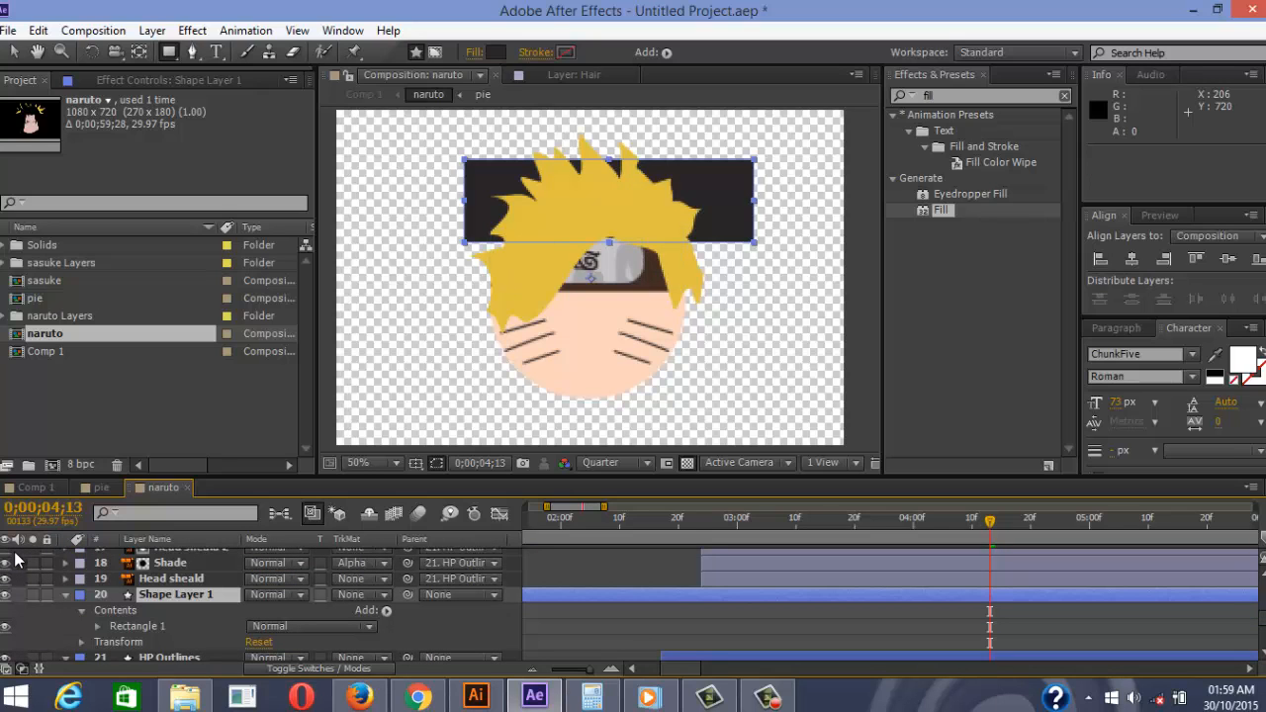
{"action": "scroll", "coordinate": [15, 560], "scroll_direction": "down", "scroll_amount": 1}
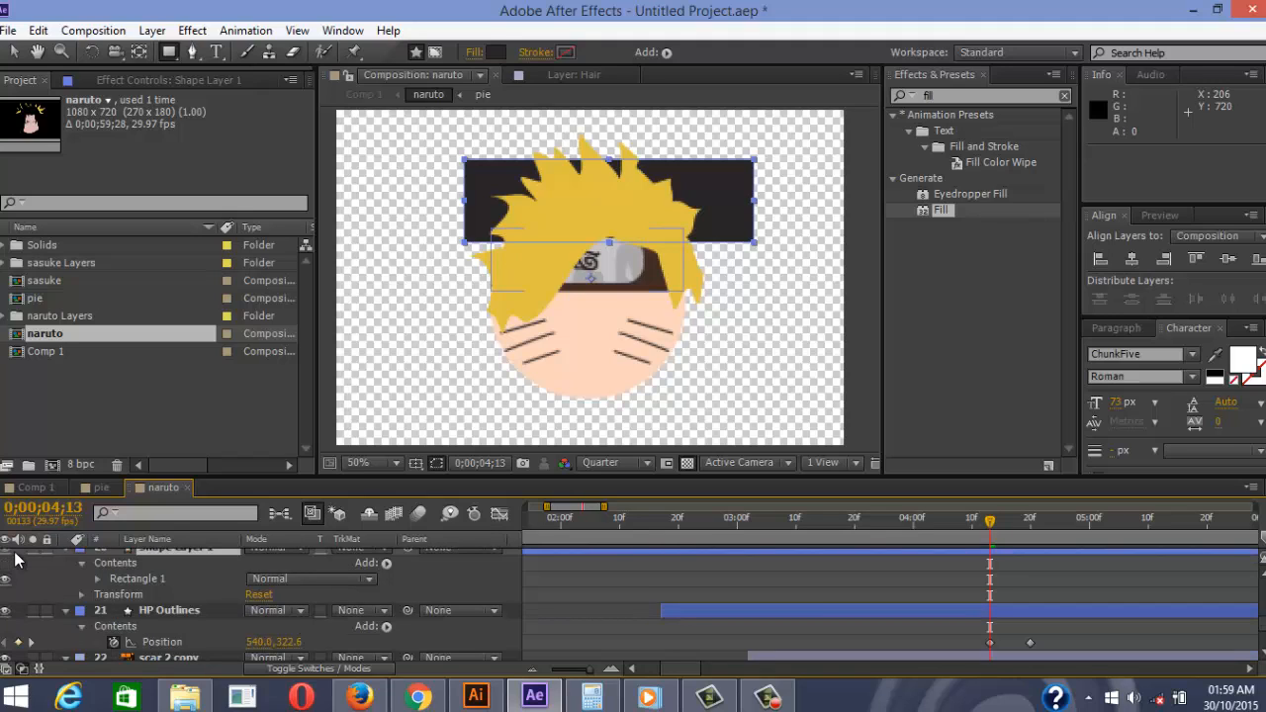
{"action": "left_click", "coordinate": [364, 610]}
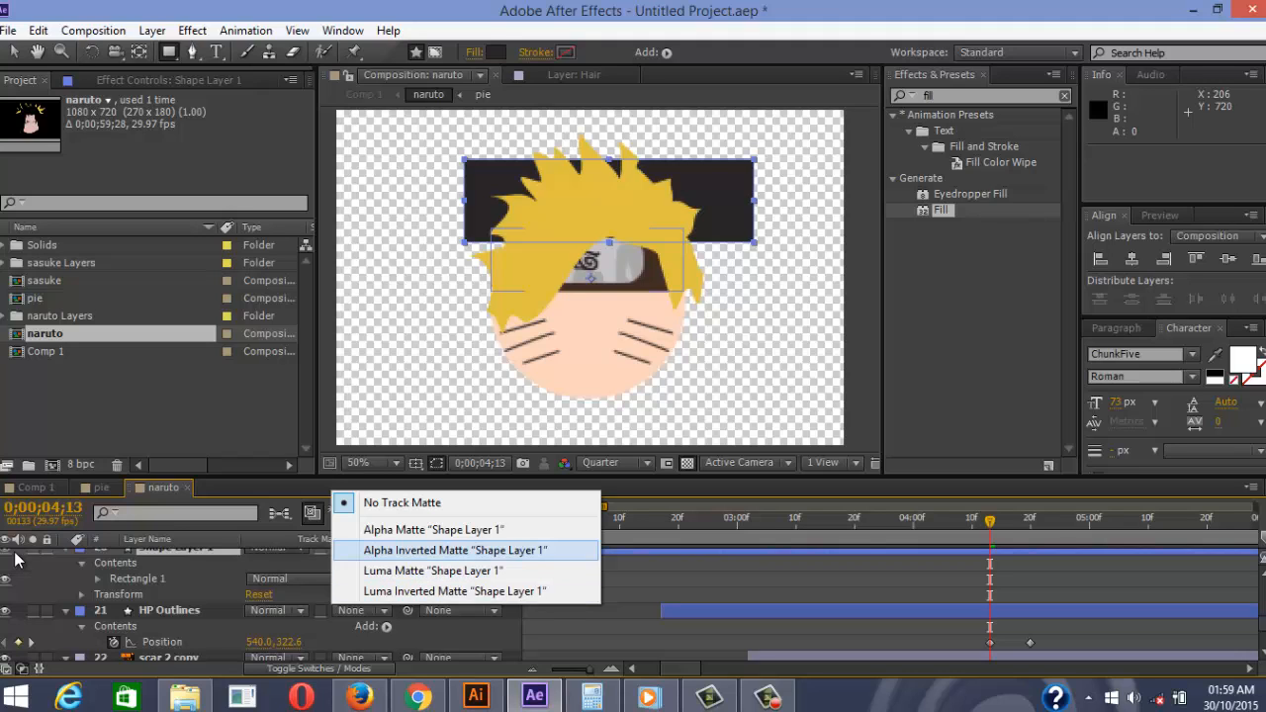
{"action": "left_click", "coordinate": [455, 550]}
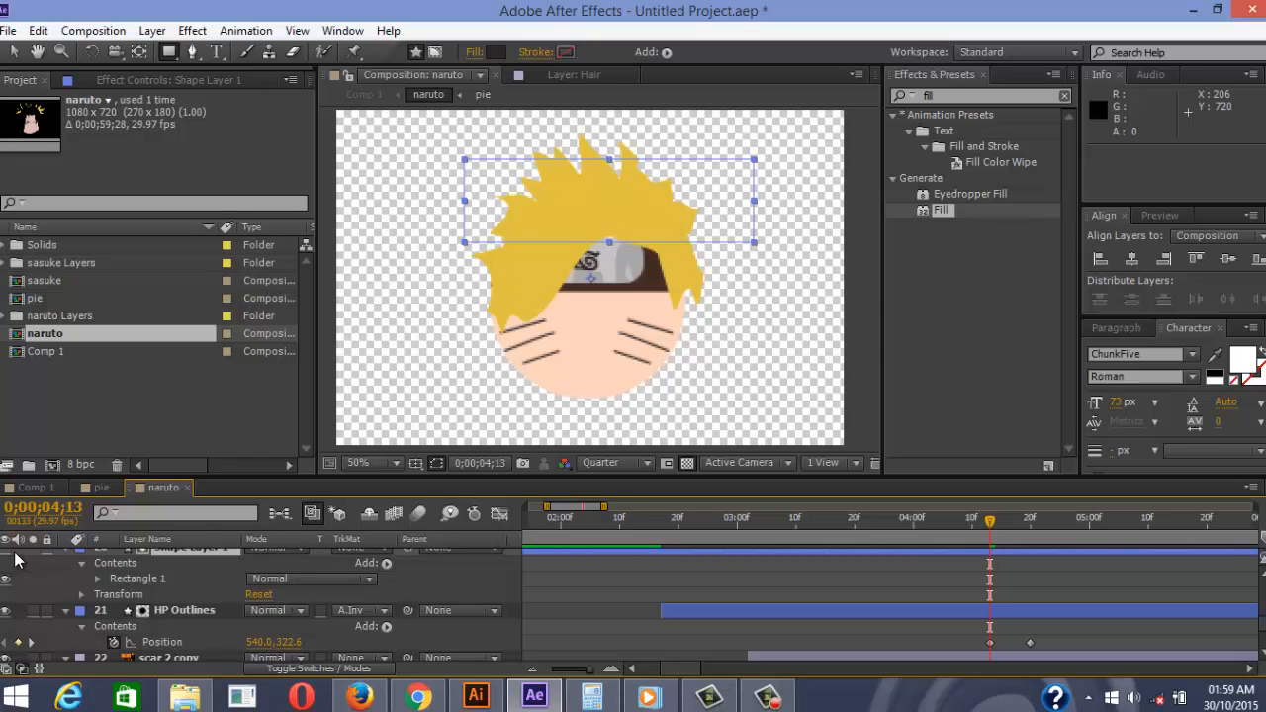
{"action": "left_click", "coordinate": [455, 579]}
{"action": "key", "text": "space"}
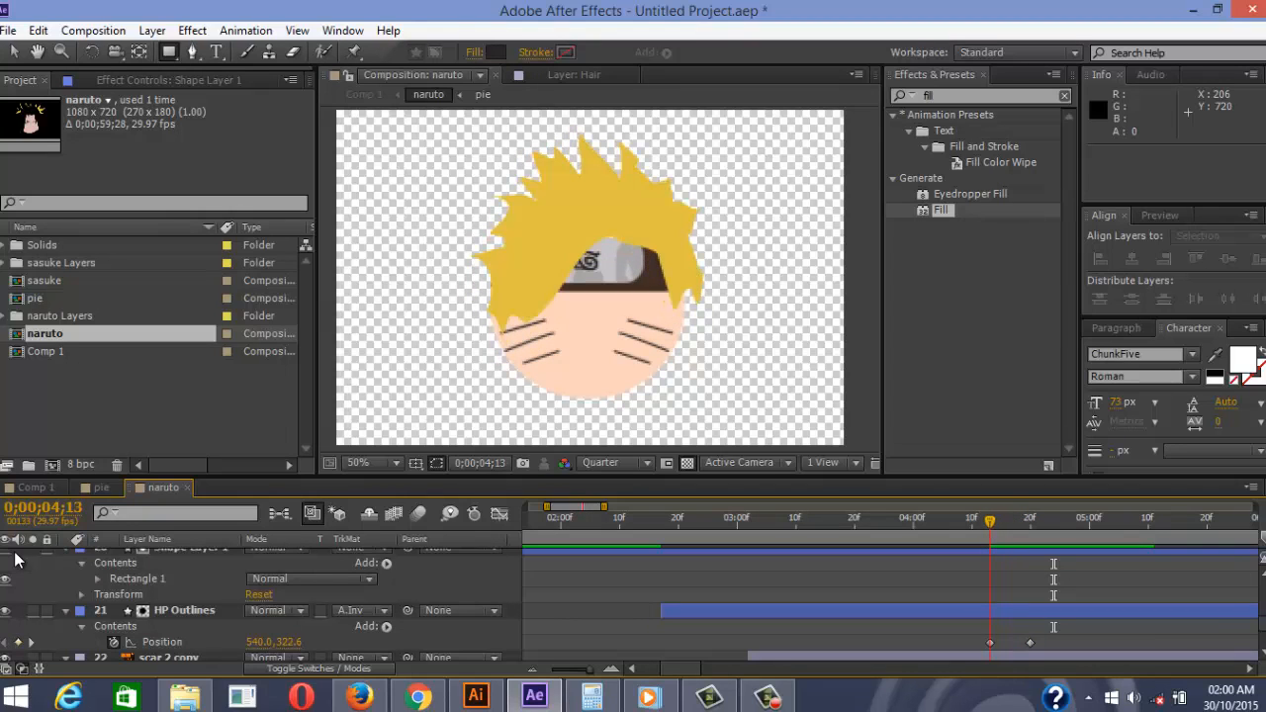
Nudge the Shape Layer 1 rectangle up to position 540,348 and preview again
{"action": "key", "text": "ctrl+z"}
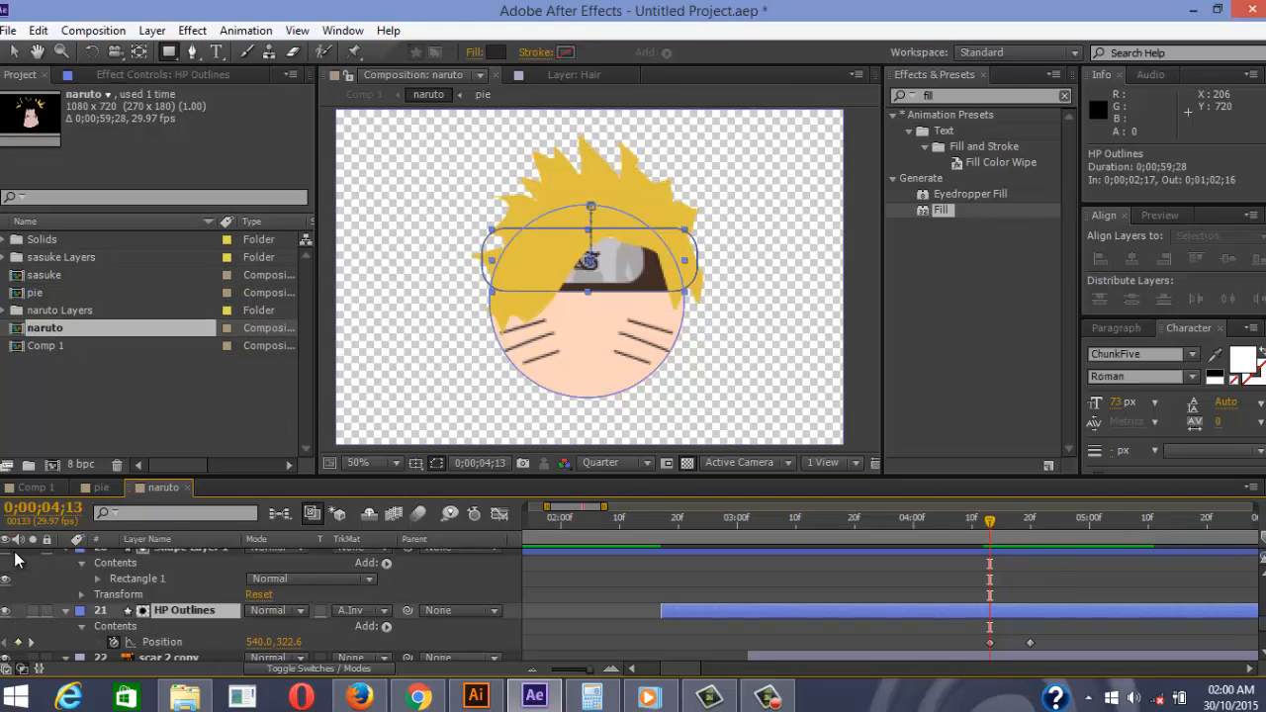
{"action": "scroll", "coordinate": [15, 560], "scroll_direction": "up", "scroll_amount": 1}
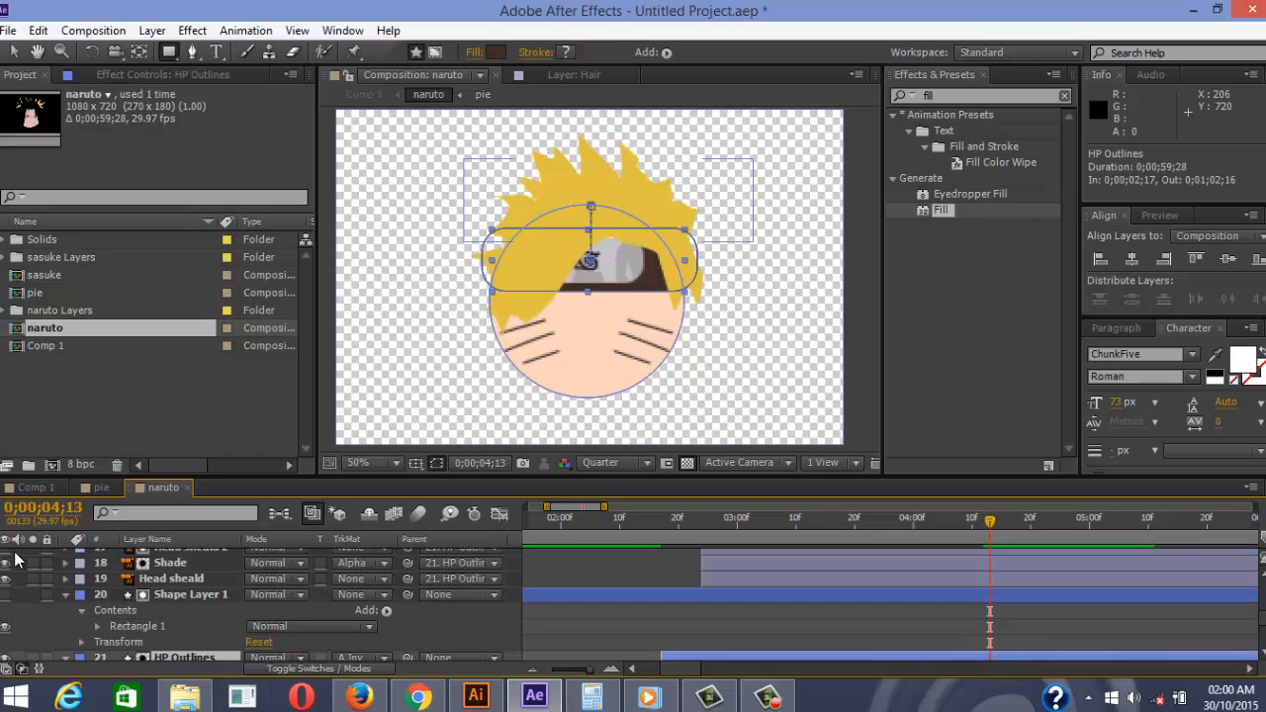
{"action": "key", "text": "ctrl+Up"}
{"action": "key", "text": "Up"}
{"action": "key", "text": "Up"}
{"action": "key", "text": "Up"}
{"action": "key", "text": "Up"}
{"action": "key", "text": "Up"}
{"action": "key", "text": "Up"}
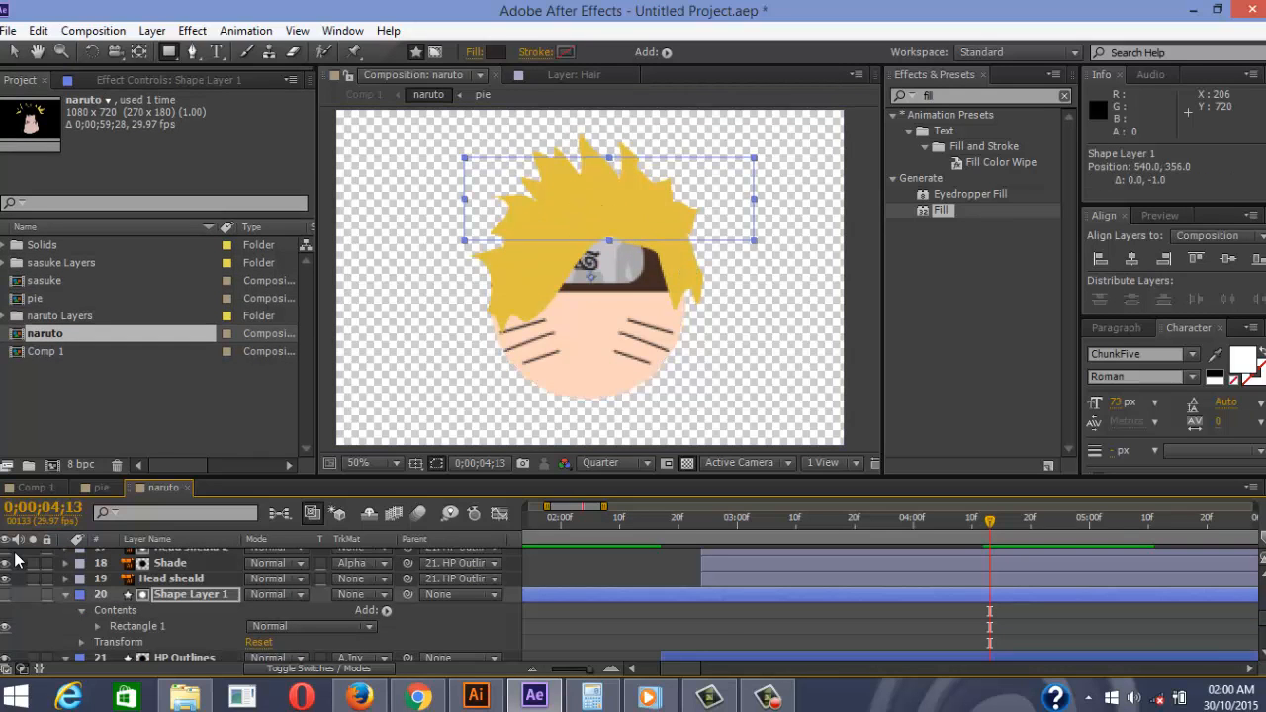
{"action": "key", "text": "Up"}
{"action": "key", "text": "Up"}
{"action": "key", "text": "Up"}
{"action": "key", "text": "Up"}
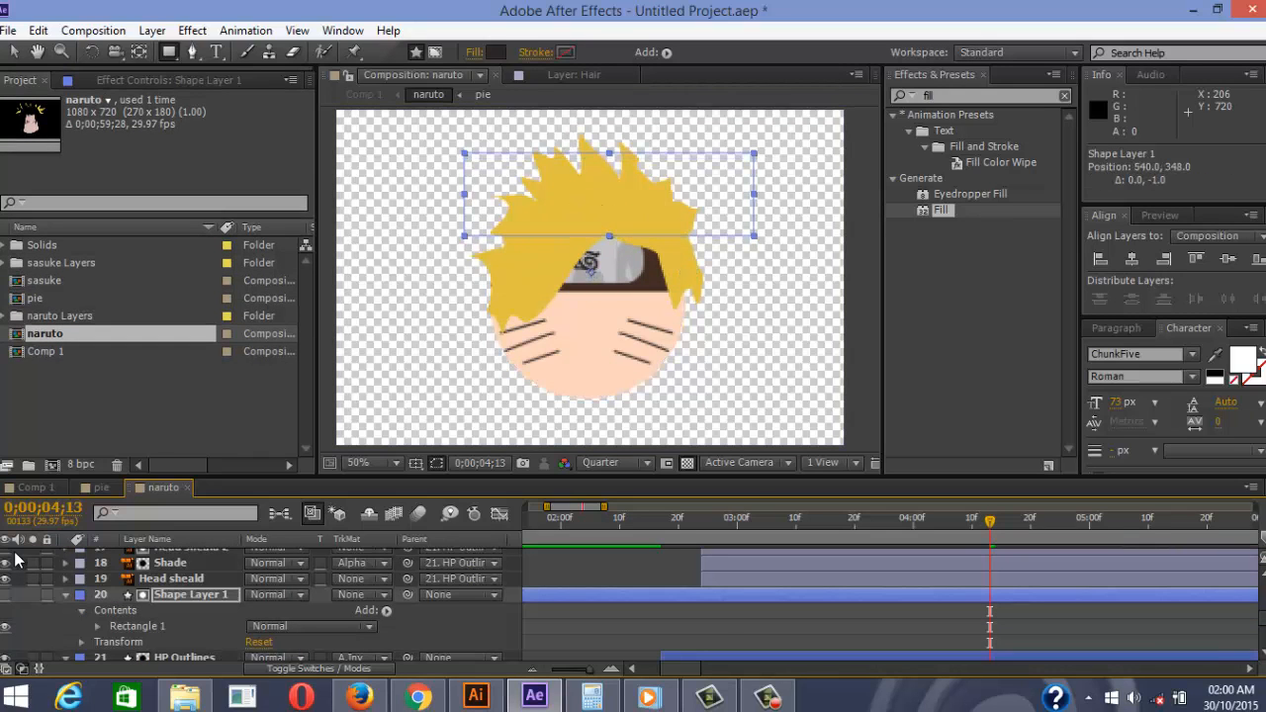
{"action": "key", "text": "F2"}
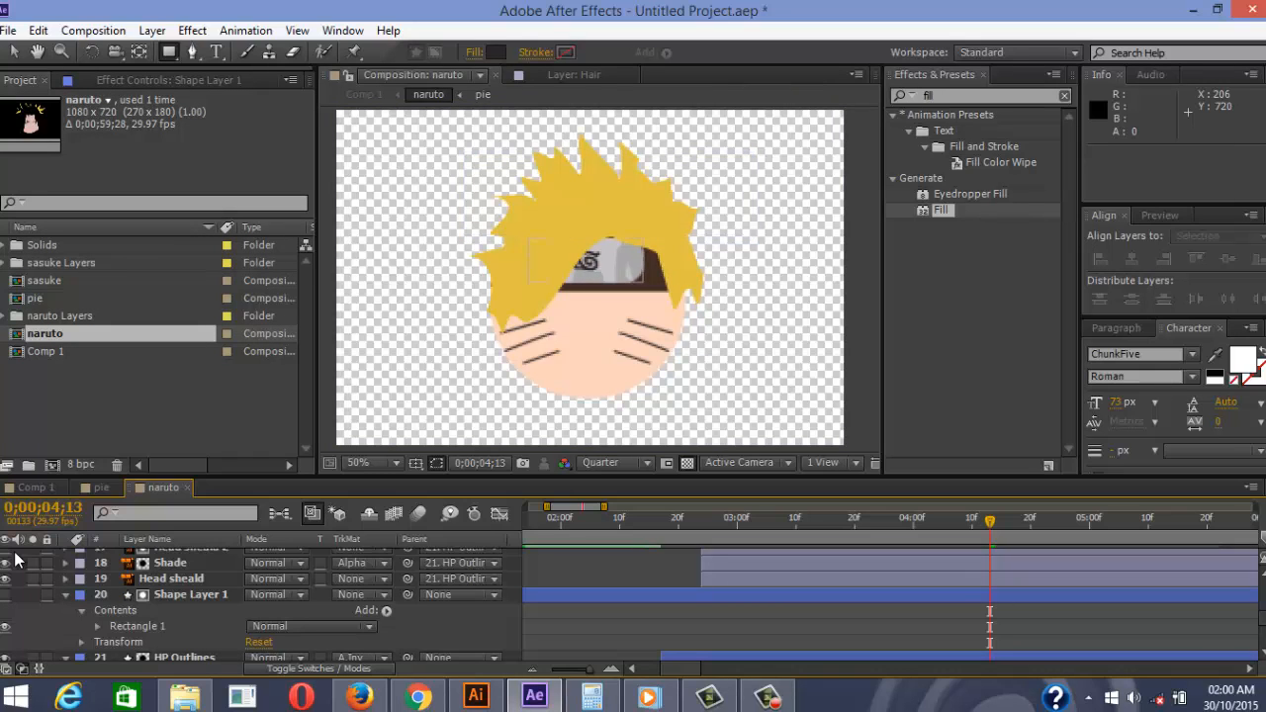
{"action": "key", "text": "space"}
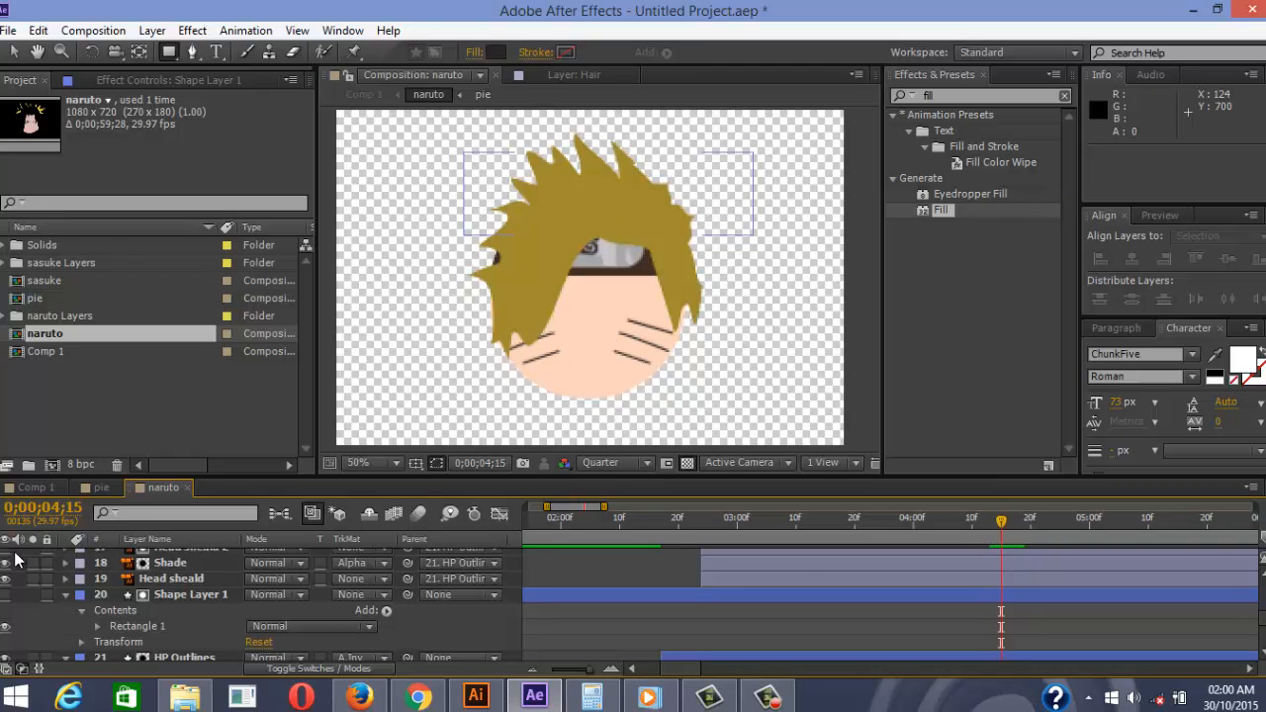
{"action": "scroll", "coordinate": [15, 560], "scroll_direction": "up", "scroll_amount": 3}
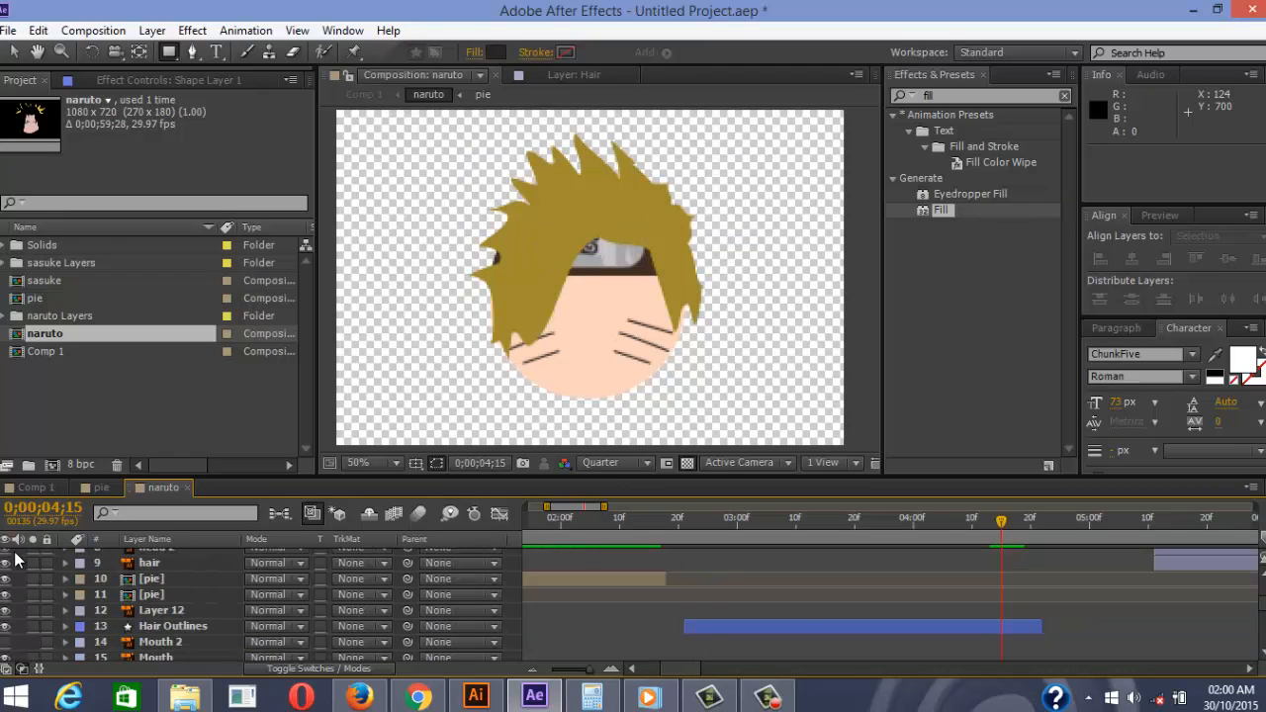
Reveal the Hair Outlines Path and select a vertex of the hair outline
{"action": "scroll", "coordinate": [15, 560], "scroll_direction": "down", "scroll_amount": 1}
{"action": "left_click", "coordinate": [173, 579]}
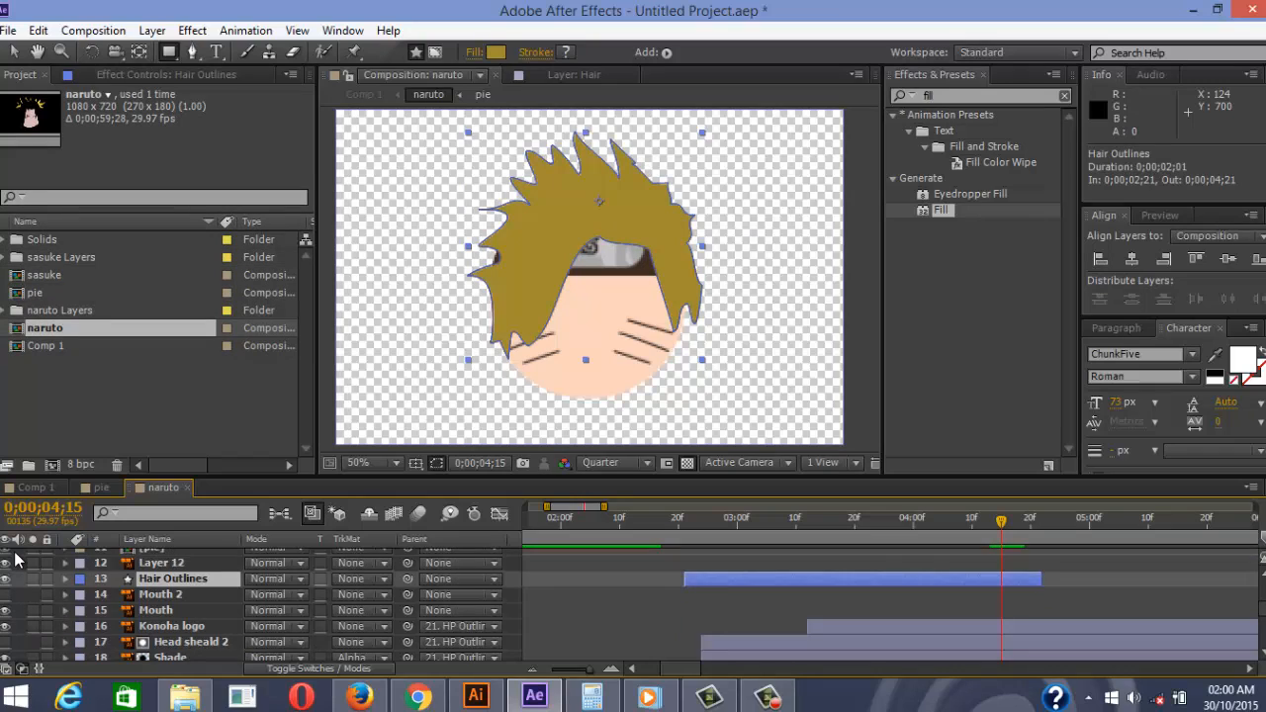
{"action": "key", "text": "u"}
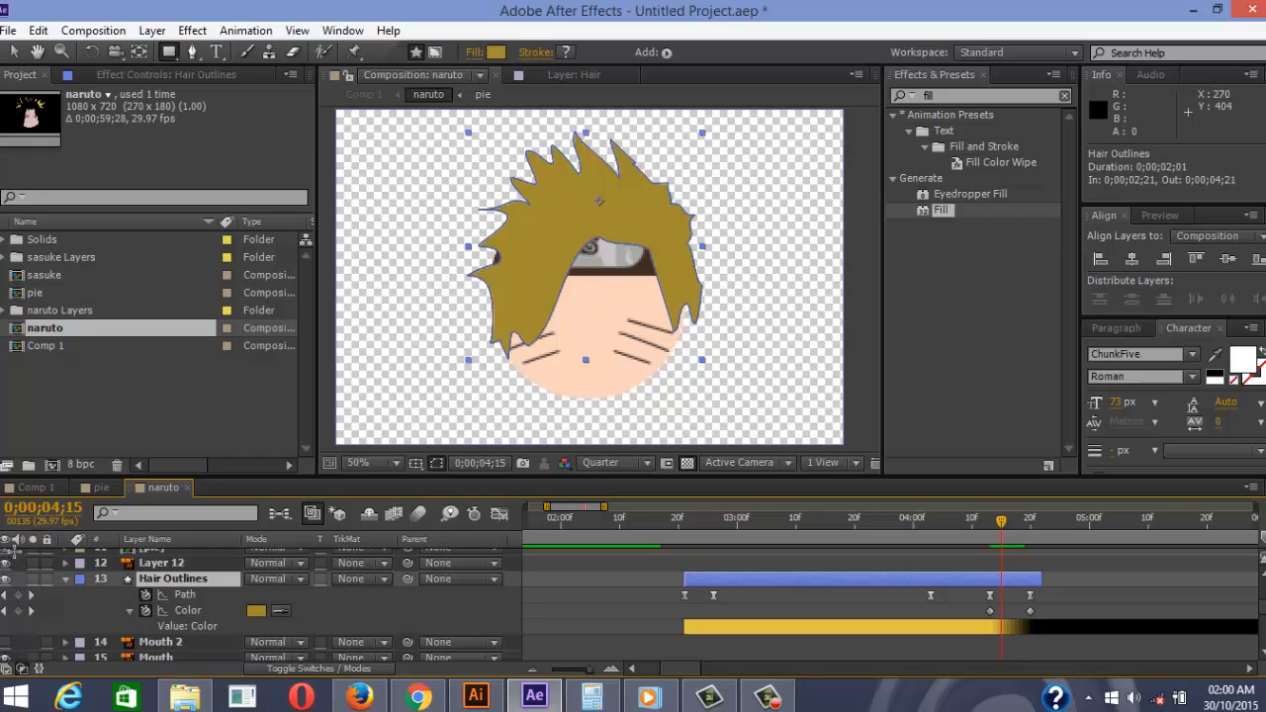
{"action": "scroll", "coordinate": [491, 259], "scroll_direction": "up", "scroll_amount": 1}
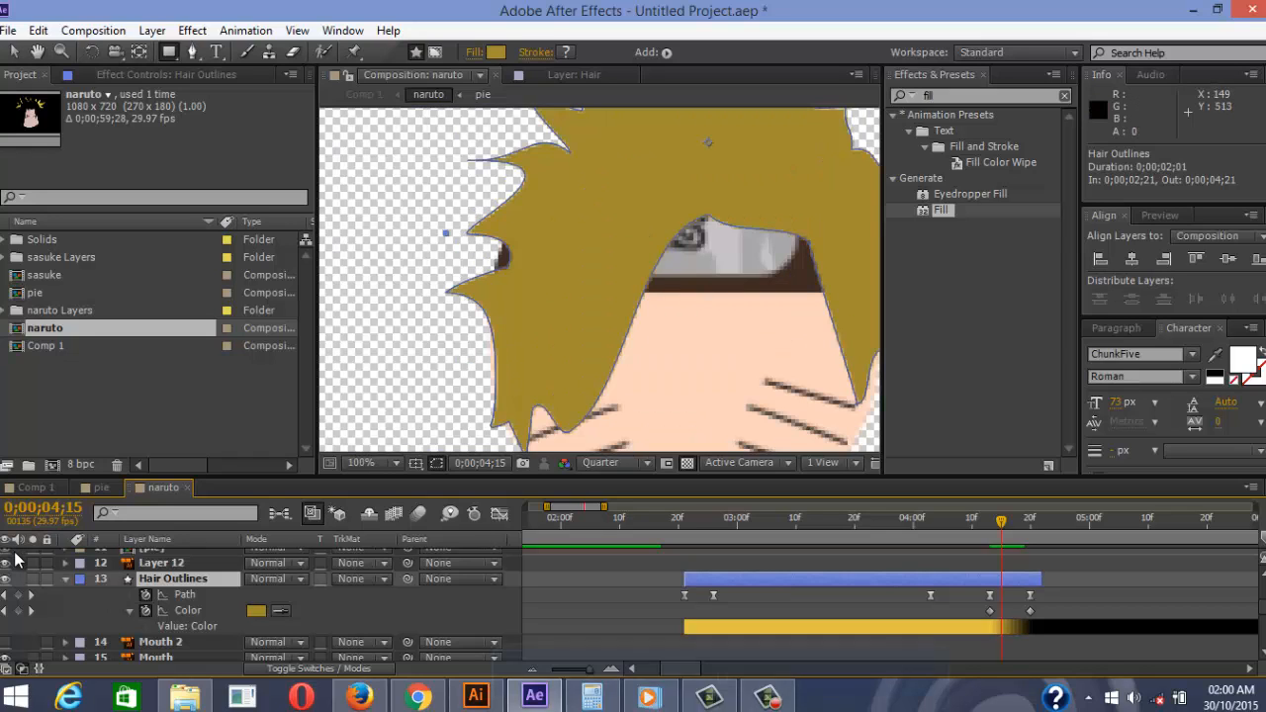
{"action": "left_click", "coordinate": [185, 595]}
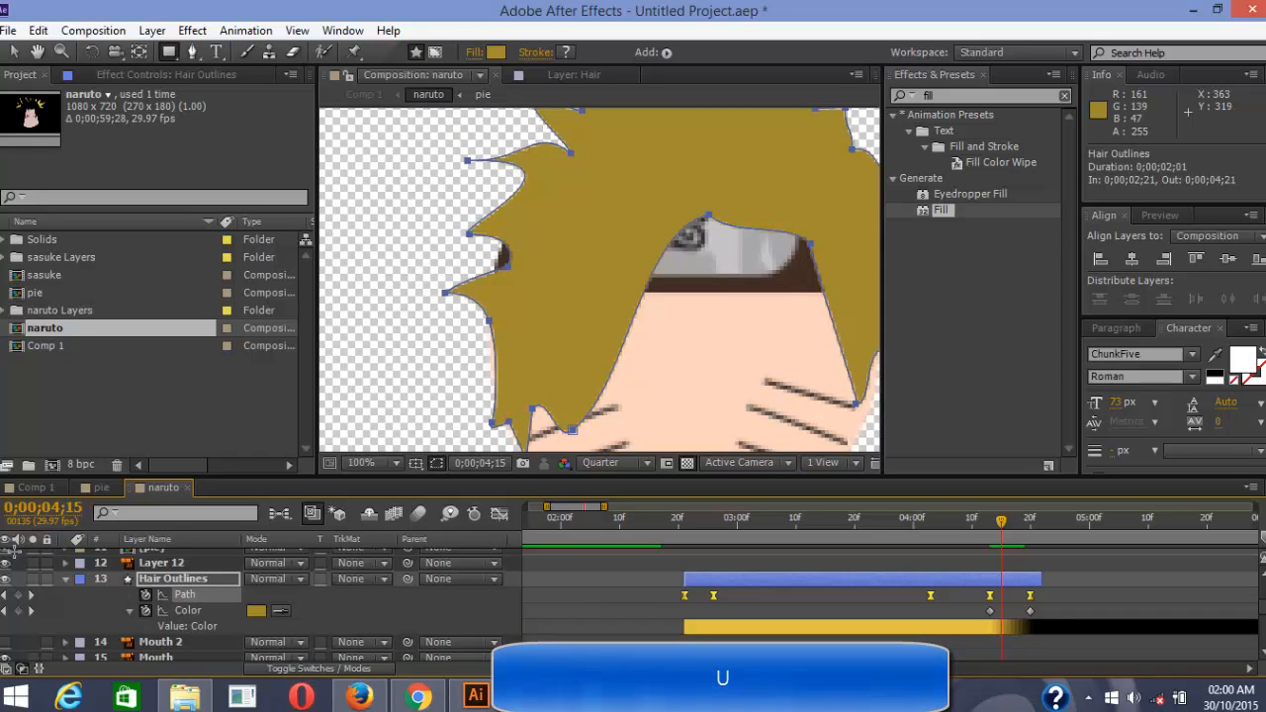
{"action": "left_click", "coordinate": [13, 51]}
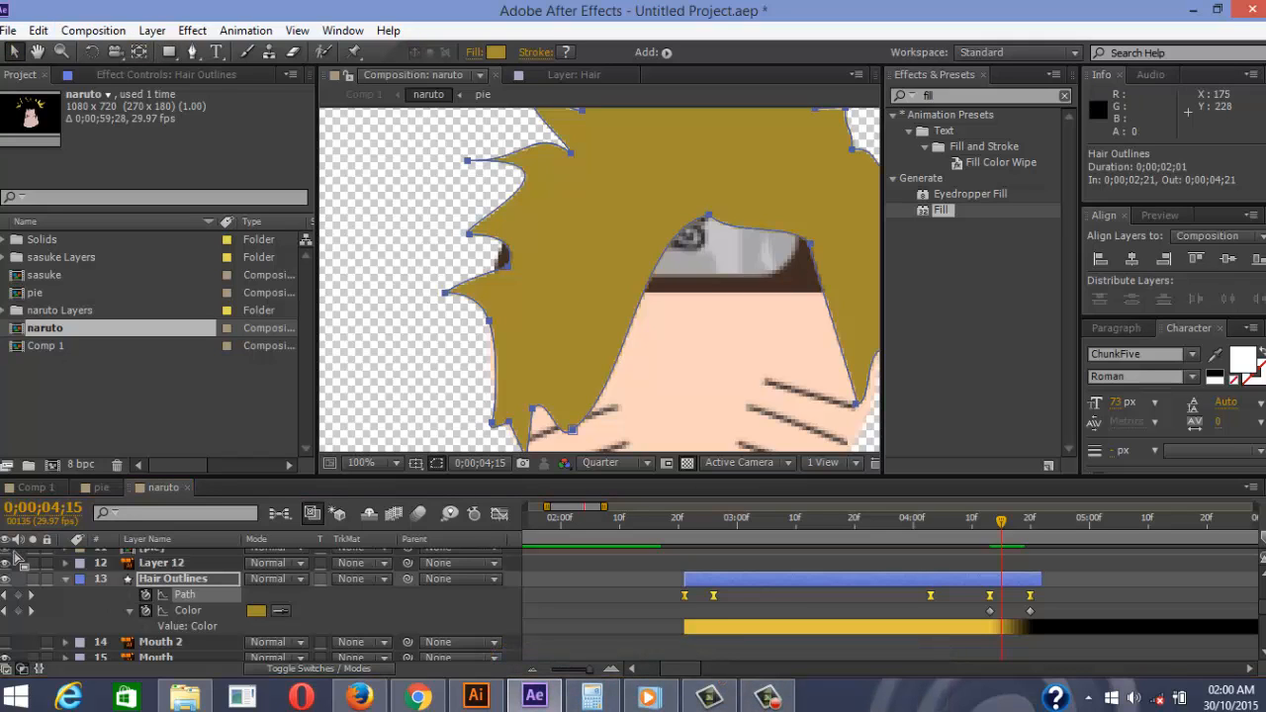
{"action": "mouse_move", "coordinate": [467, 252]}
{"action": "left_mouse_down"}
{"action": "mouse_move", "coordinate": [523, 298]}
{"action": "mouse_move", "coordinate": [478, 265]}
{"action": "left_mouse_up"}
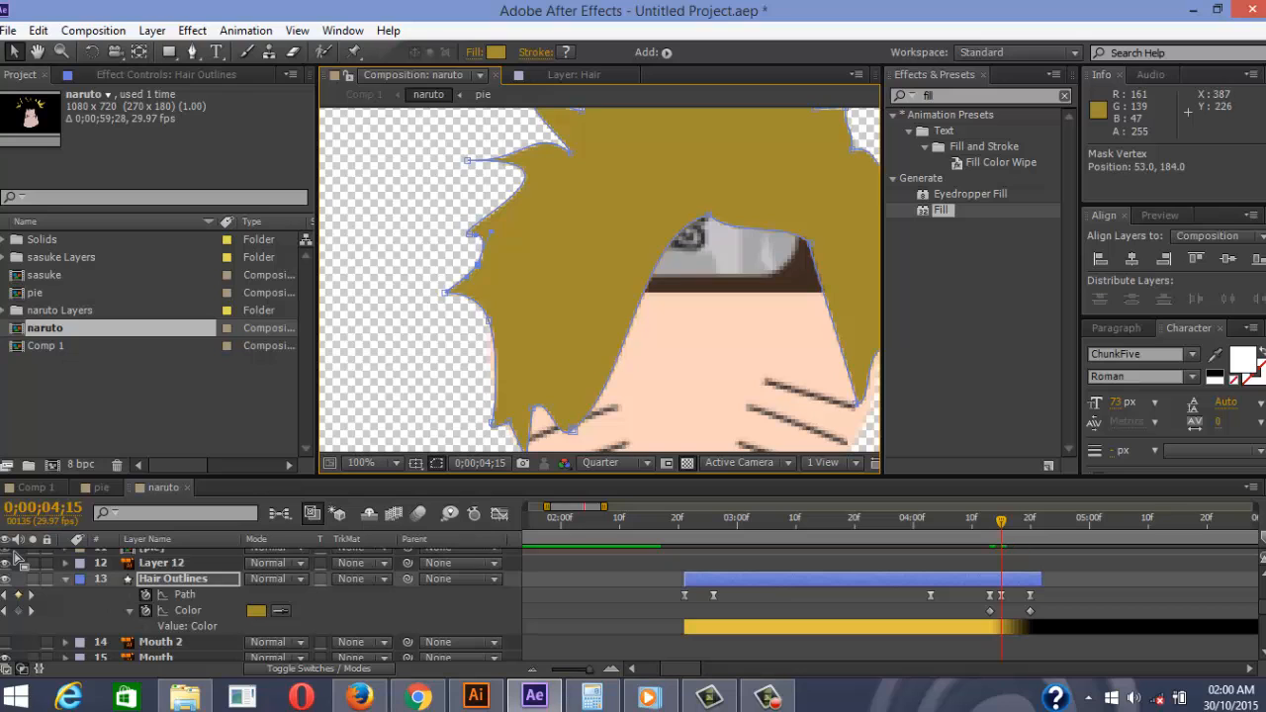
Pull the hair curve leftward into a spike at frame 04;17
{"action": "left_click_drag", "start_coordinate": [781, 217], "coordinate": [846, 196]}
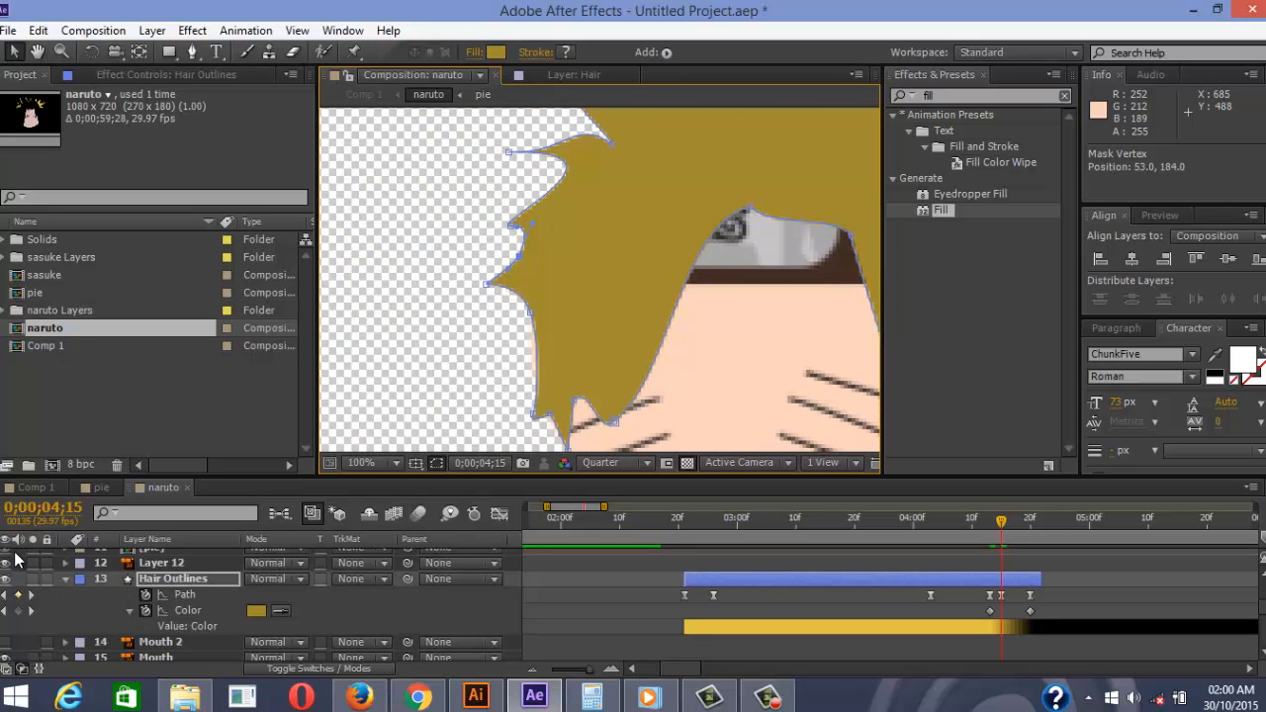
{"action": "key", "text": "Page_Up"}
{"action": "key", "text": "Page_Up"}
{"action": "key", "text": "Page_Up"}
{"action": "key", "text": "Page_Up"}
{"action": "key", "text": "Page_Up"}
{"action": "key", "text": "Page_Up"}
{"action": "key", "text": "Page_Down"}
{"action": "key", "text": "Page_Down"}
{"action": "key", "text": "Page_Down"}
{"action": "key", "text": "Page_Down"}
{"action": "key", "text": "Page_Down"}
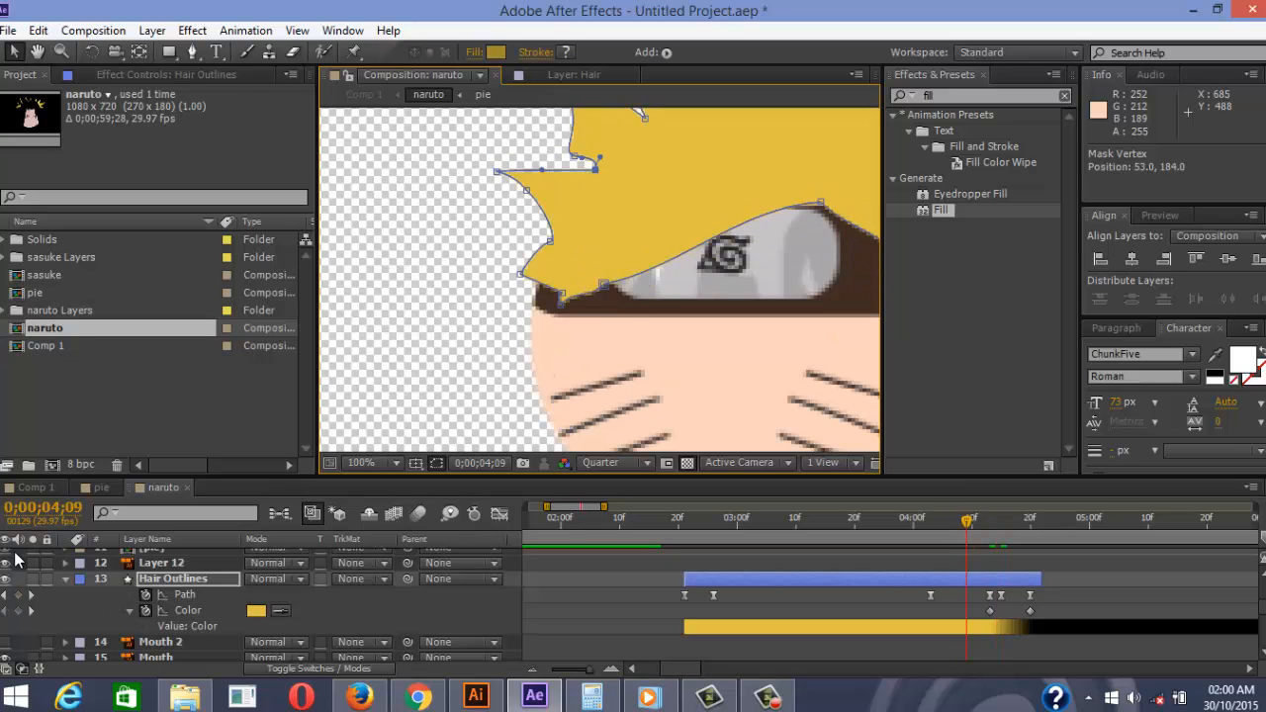
{"action": "key", "text": "Page_Down"}
{"action": "key", "text": "Page_Down"}
{"action": "key", "text": "Page_Down"}
{"action": "key", "text": "Page_Down"}
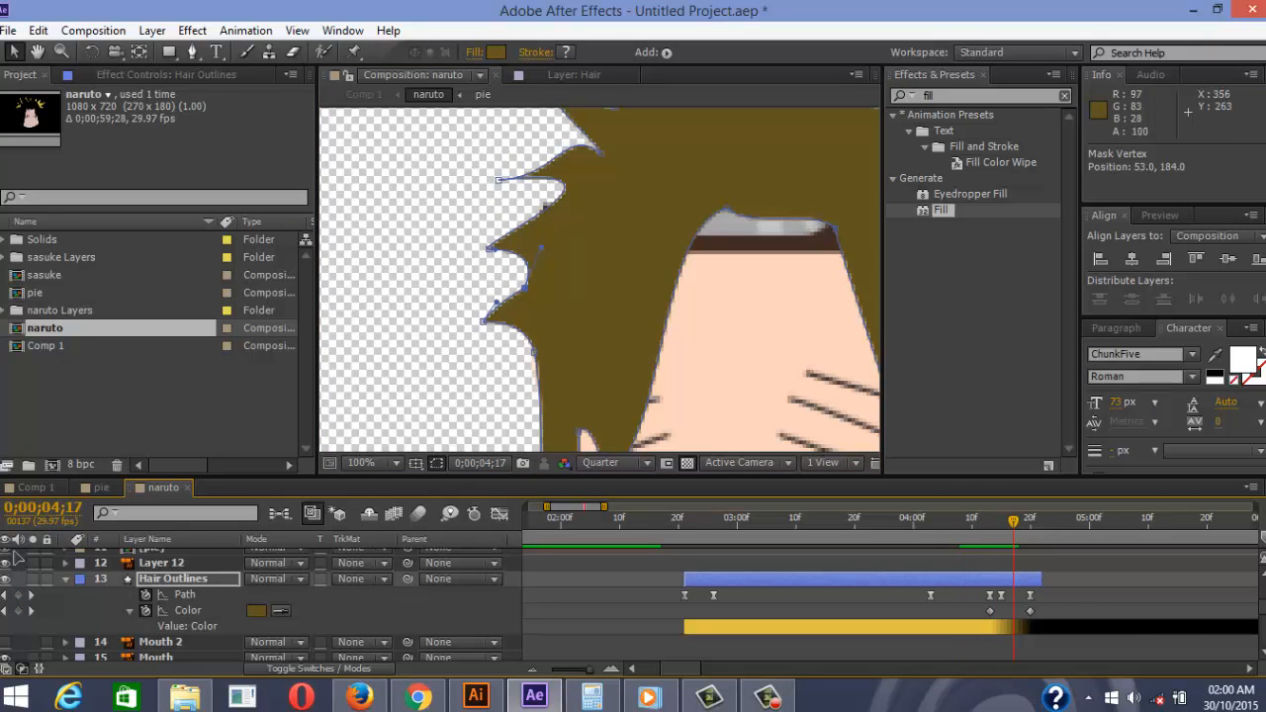
{"action": "left_click_drag", "start_coordinate": [560, 187], "coordinate": [537, 196]}
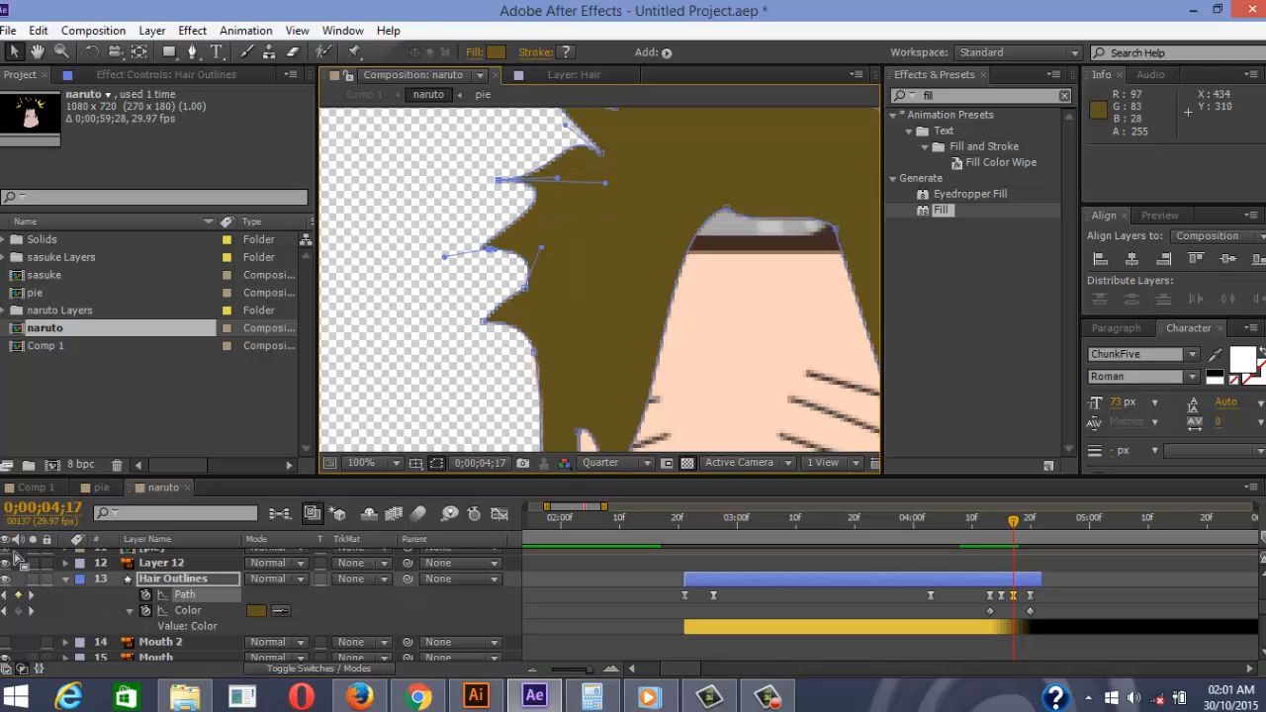
Sharpen another left-side hair spike at 04;19 and compare it against 04;21
{"action": "left_click_drag", "start_coordinate": [697, 233], "coordinate": [572, 244]}
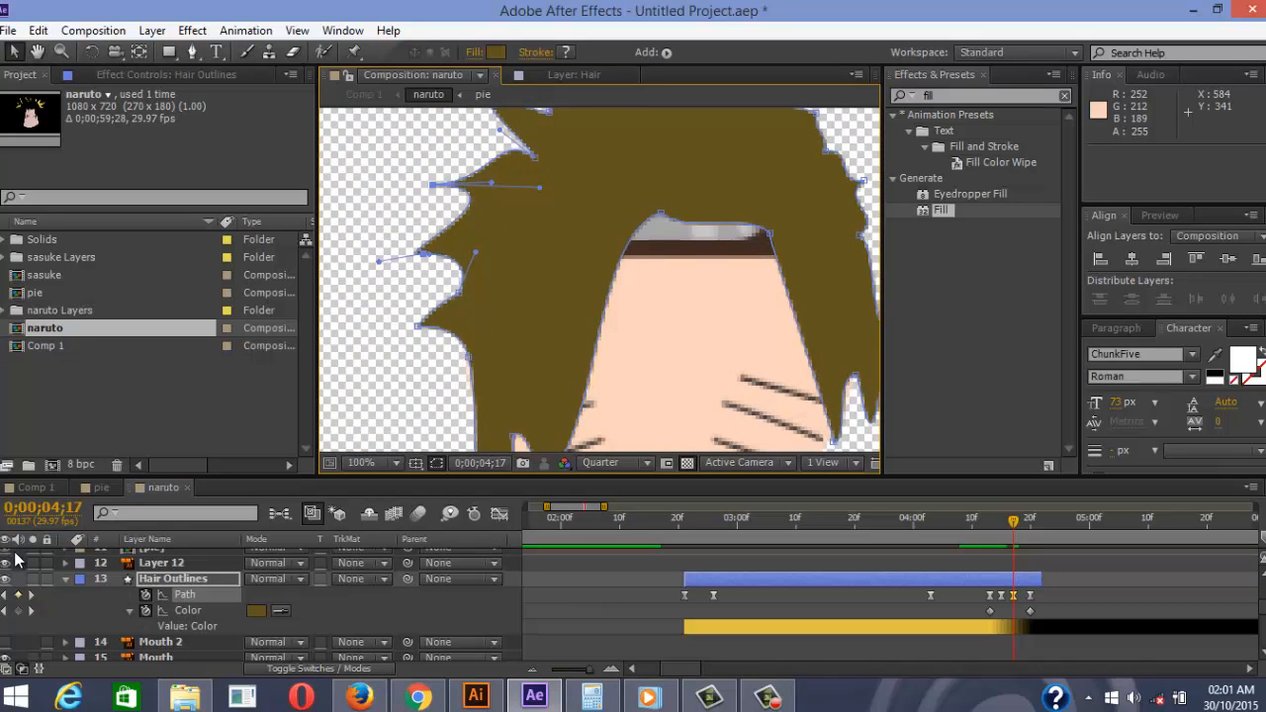
{"action": "key", "text": "Page_Down"}
{"action": "key", "text": "Page_Down"}
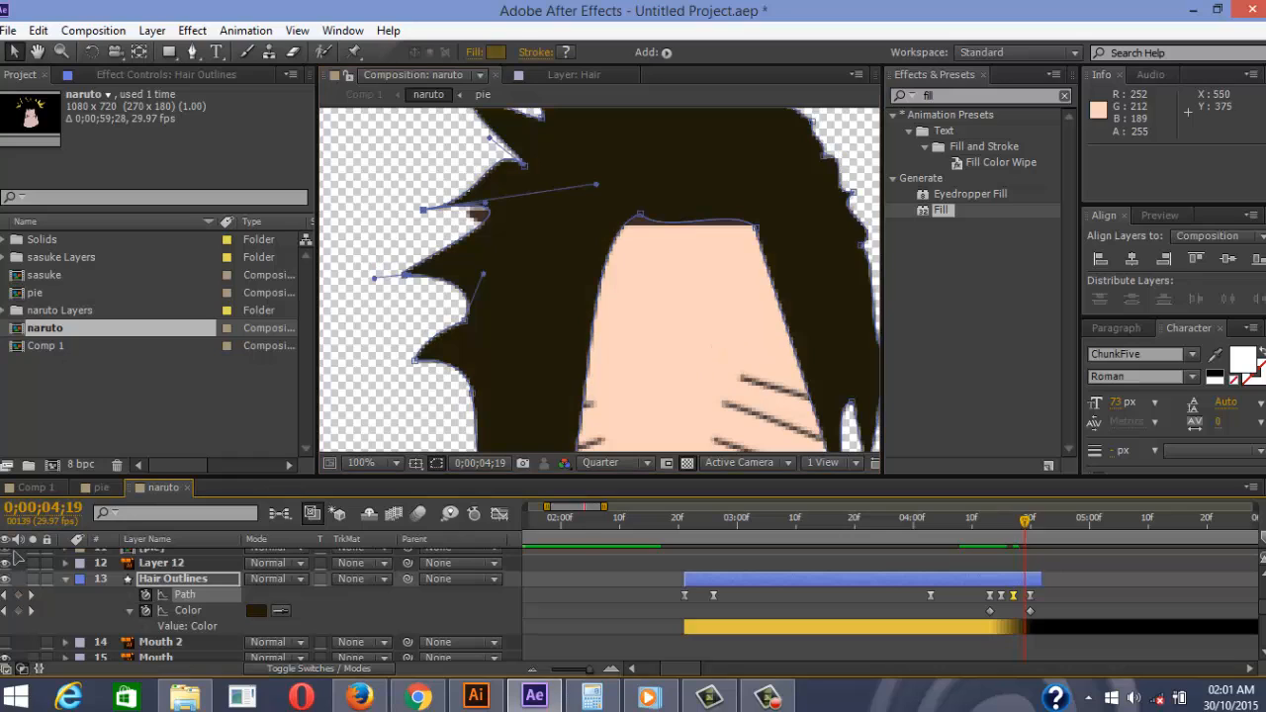
{"action": "left_click_drag", "start_coordinate": [484, 203], "coordinate": [464, 237]}
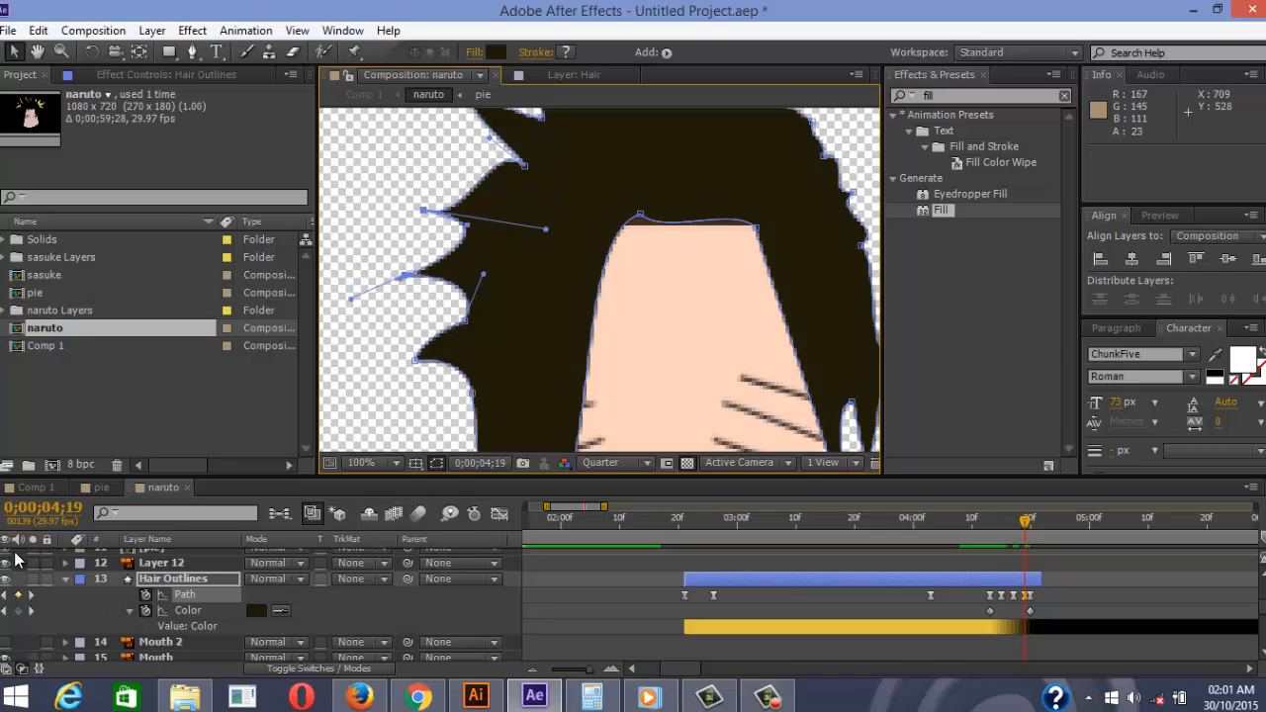
{"action": "key", "text": "Page_Down"}
{"action": "key", "text": "Page_Down"}
{"action": "key", "text": "Page_Up"}
{"action": "key", "text": "Page_Up"}
{"action": "key", "text": "Page_Down"}
{"action": "key", "text": "Page_Down"}
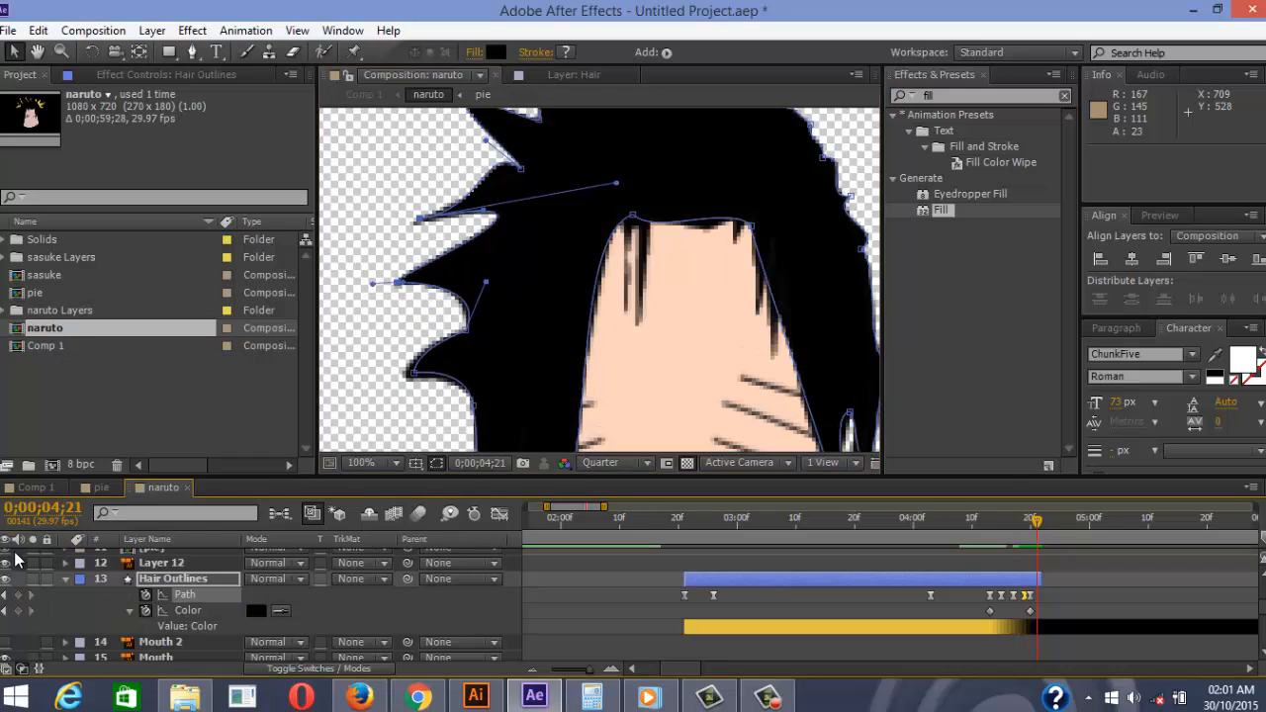
{"action": "key", "text": "F2"}
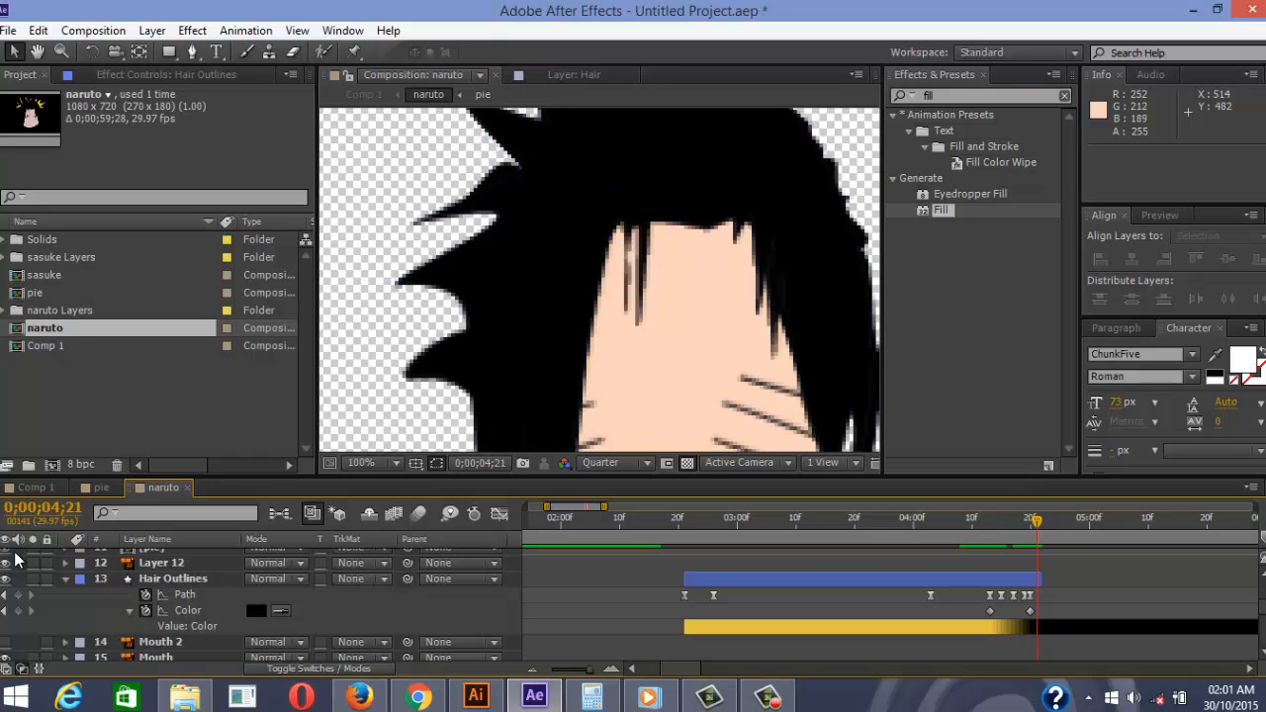
{"action": "scroll", "coordinate": [600, 287], "scroll_direction": "down", "scroll_amount": 3}
{"action": "scroll", "coordinate": [14, 560], "scroll_direction": "up", "scroll_amount": 3}
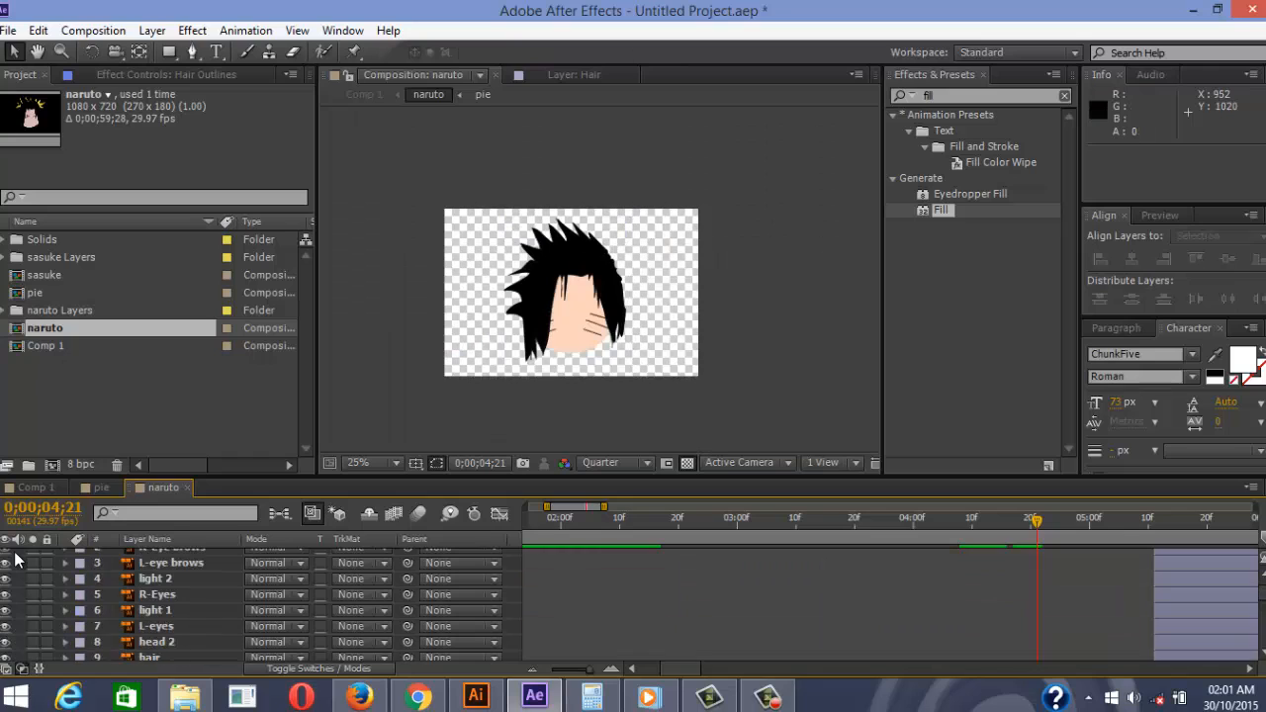
{"action": "scroll", "coordinate": [15, 560], "scroll_direction": "down", "scroll_amount": 3}
{"action": "left_click_drag", "start_coordinate": [1042, 626], "coordinate": [1053, 626]}
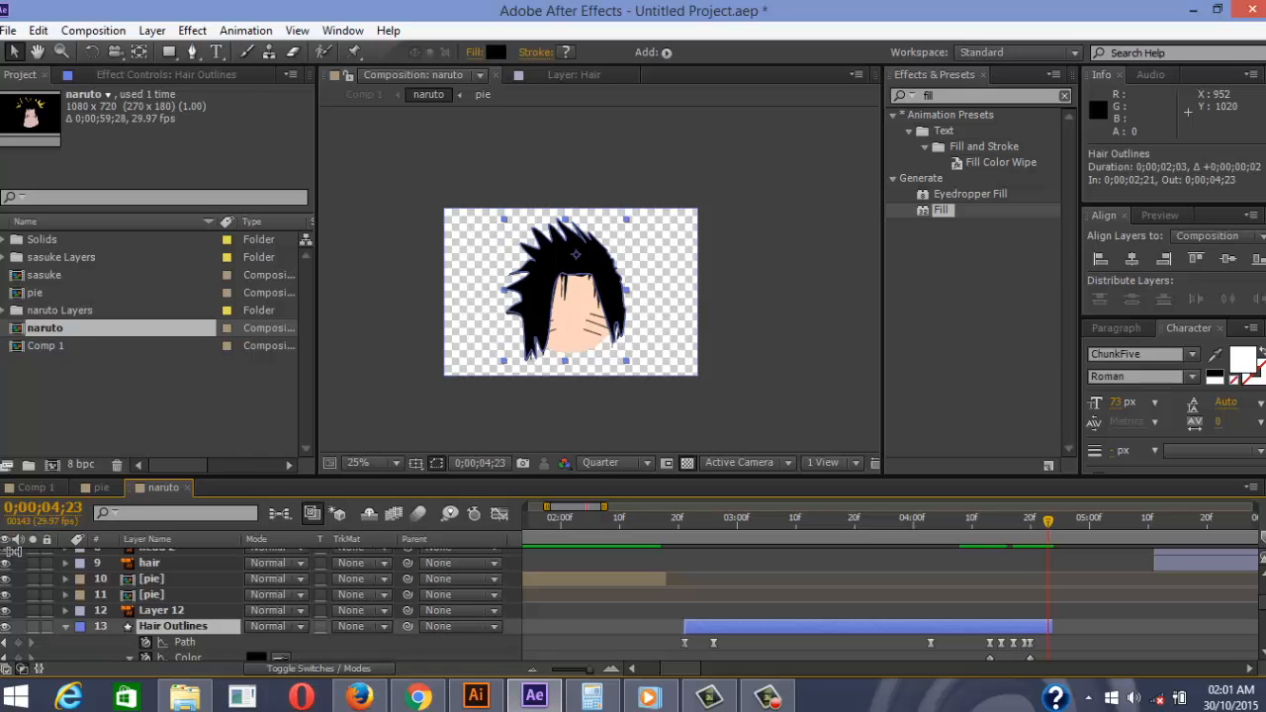
{"action": "scroll", "coordinate": [15, 556], "scroll_direction": "up", "scroll_amount": 4}
{"action": "key", "text": "ctrl+a"}
{"action": "key", "text": "bracketleft"}
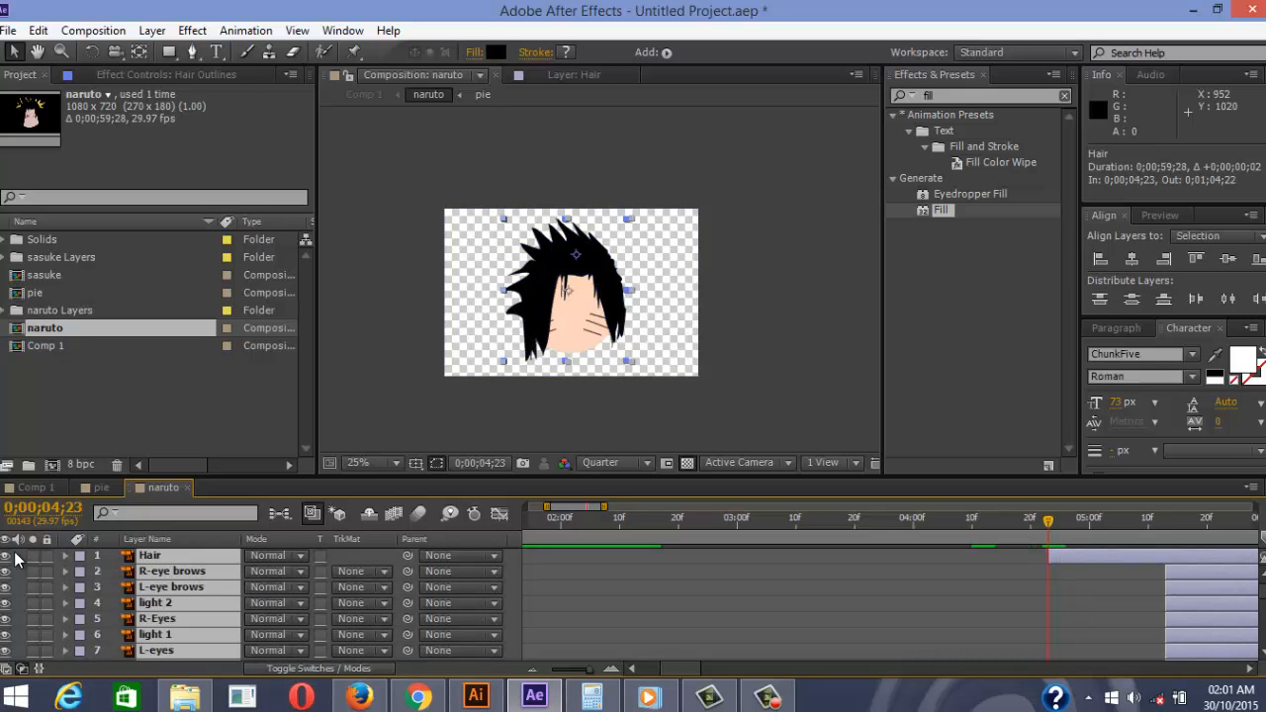
{"action": "key", "text": "ctrl+shift+a"}
{"action": "key", "text": "Page_Up"}
{"action": "key", "text": "Page_Up"}
{"action": "key", "text": "Page_Up"}
{"action": "key", "text": "Page_Up"}
{"action": "key", "text": "Page_Up"}
{"action": "key", "text": "Page_Up"}
{"action": "key", "text": "Page_Up"}
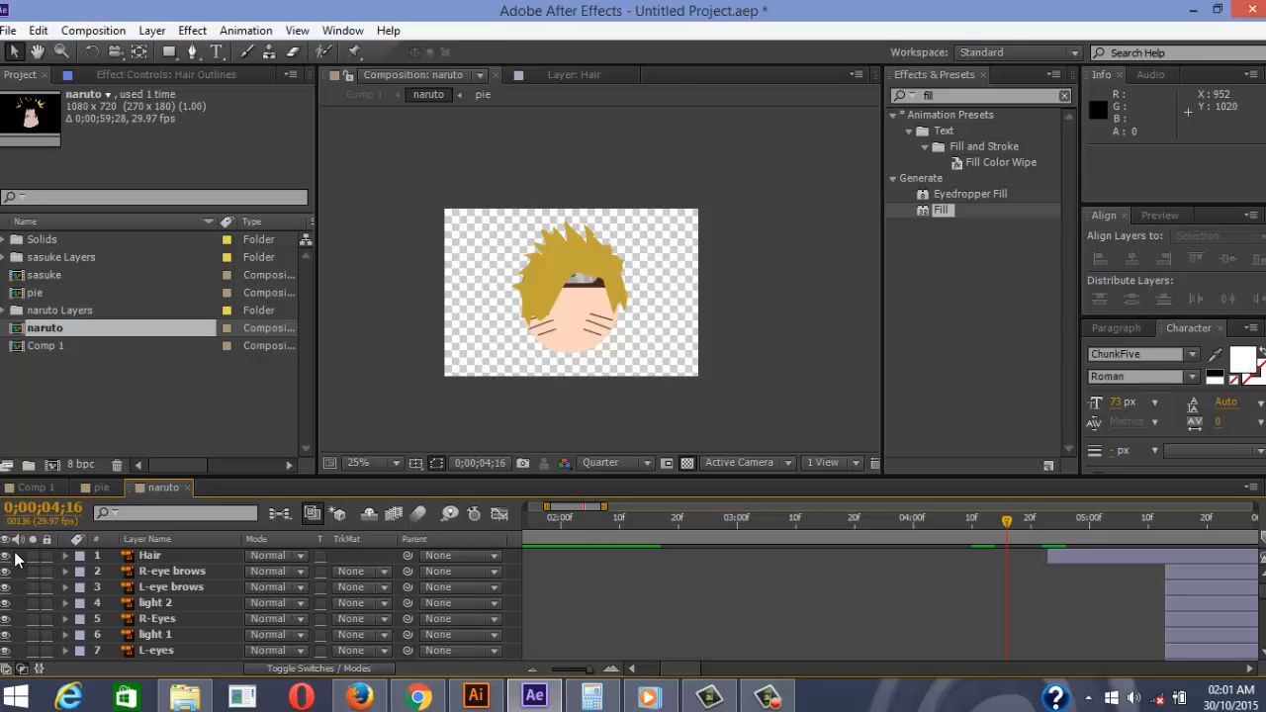
{"action": "key", "text": "Page_Down"}
{"action": "key", "text": "Page_Down"}
{"action": "key", "text": "Page_Down"}
{"action": "key", "text": "Page_Down"}
{"action": "key", "text": "Page_Down"}
{"action": "key", "text": "Page_Down"}
{"action": "key", "text": "Page_Down"}
{"action": "key", "text": "Page_Down"}
{"action": "key", "text": "Page_Down"}
{"action": "key", "text": "Page_Down"}
{"action": "key", "text": "Page_Down"}
{"action": "key", "text": "Page_Down"}
{"action": "key", "text": "Page_Down"}
{"action": "key", "text": "Page_Up"}
{"action": "key", "text": "Page_Up"}
{"action": "key", "text": "Page_Up"}
{"action": "key", "text": "Page_Up"}
{"action": "key", "text": "Page_Up"}
{"action": "key", "text": "Page_Up"}
{"action": "key", "text": "Page_Up"}
{"action": "key", "text": "Page_Up"}
{"action": "key", "text": "Page_Up"}
{"action": "key", "text": "Page_Up"}
{"action": "key", "text": "Page_Up"}
{"action": "key", "text": "Page_Up"}
{"action": "key", "text": "Page_Up"}
{"action": "key", "text": "Page_Up"}
{"action": "key", "text": "Page_Up"}
{"action": "key", "text": "Page_Up"}
{"action": "key", "text": "Page_Up"}
{"action": "key", "text": "Page_Up"}
{"action": "key", "text": "Page_Up"}
{"action": "key", "text": "Page_Up"}
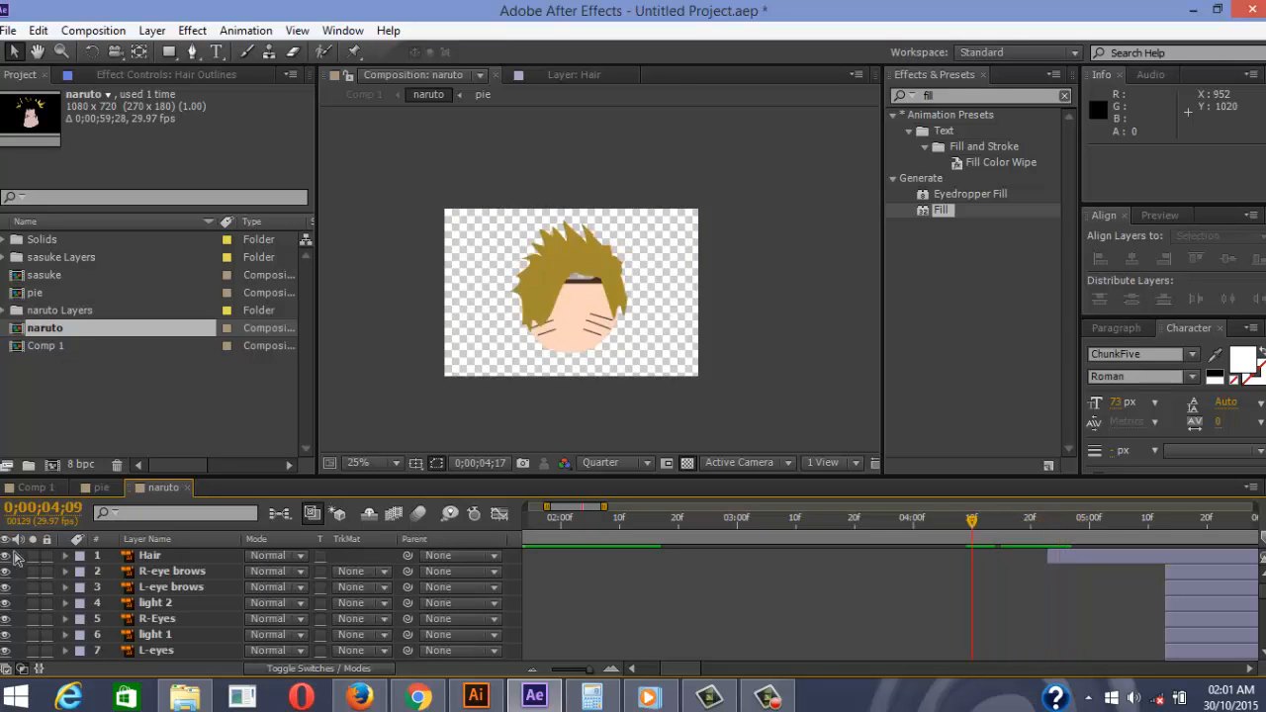
{"action": "key", "text": "space"}
{"action": "key", "text": "comma"}
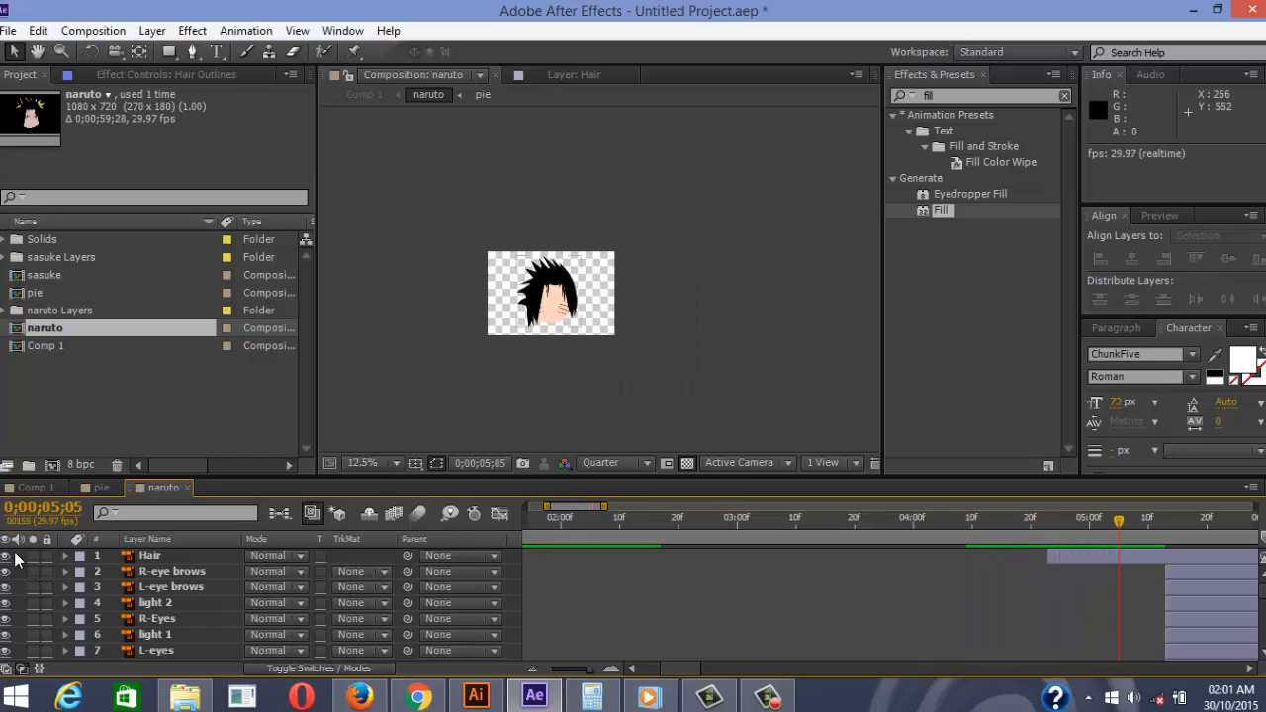
{"action": "key", "text": "period"}
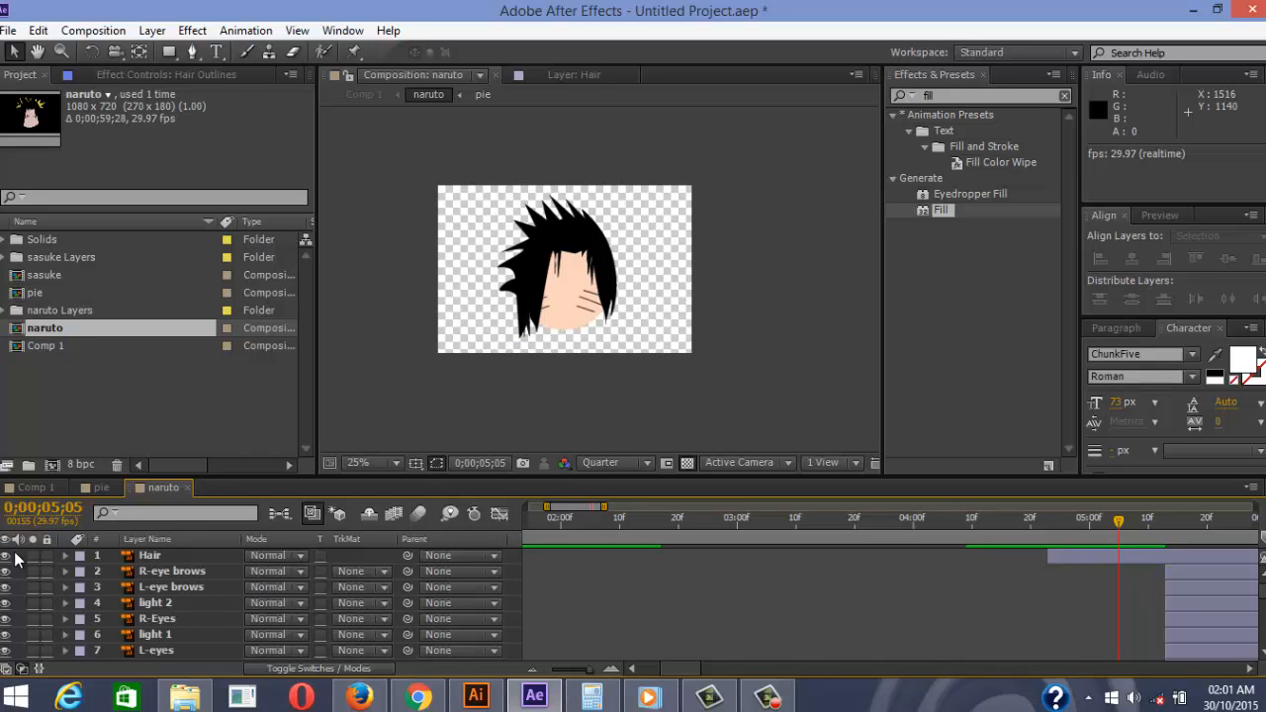
{"action": "scroll", "coordinate": [15, 560], "scroll_direction": "down", "scroll_amount": 1}
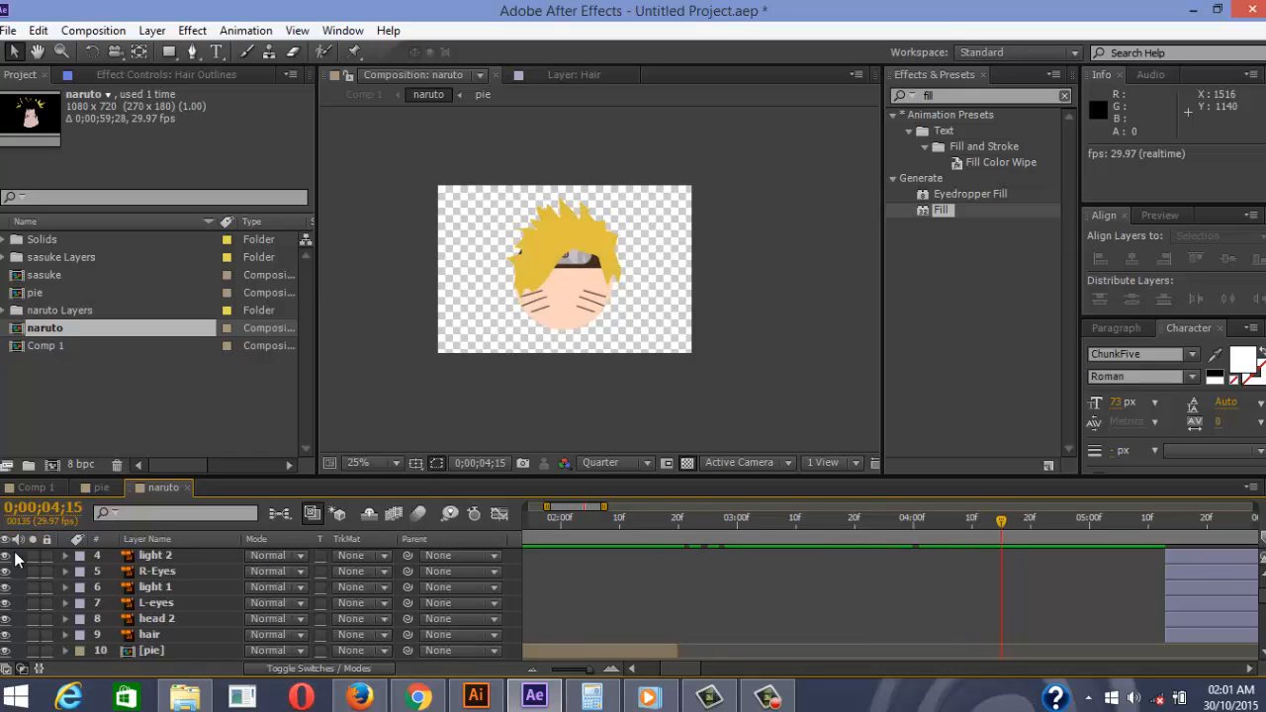
Pull a point on the Hair Outlines path leftward at 0;00;04;15
{"action": "scroll", "coordinate": [15, 560], "scroll_direction": "down", "scroll_amount": 2}
{"action": "left_click", "coordinate": [831, 603]}
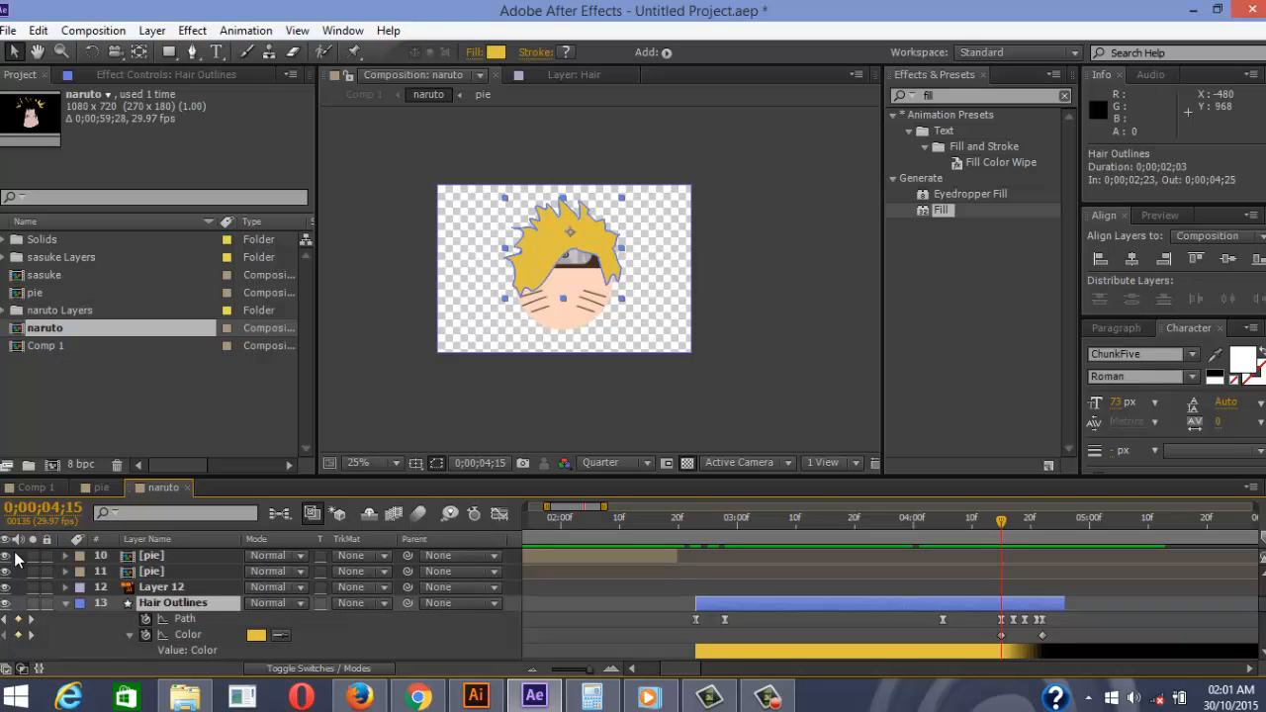
{"action": "left_click", "coordinate": [185, 619]}
{"action": "scroll", "coordinate": [518, 253], "scroll_direction": "up", "scroll_amount": 5}
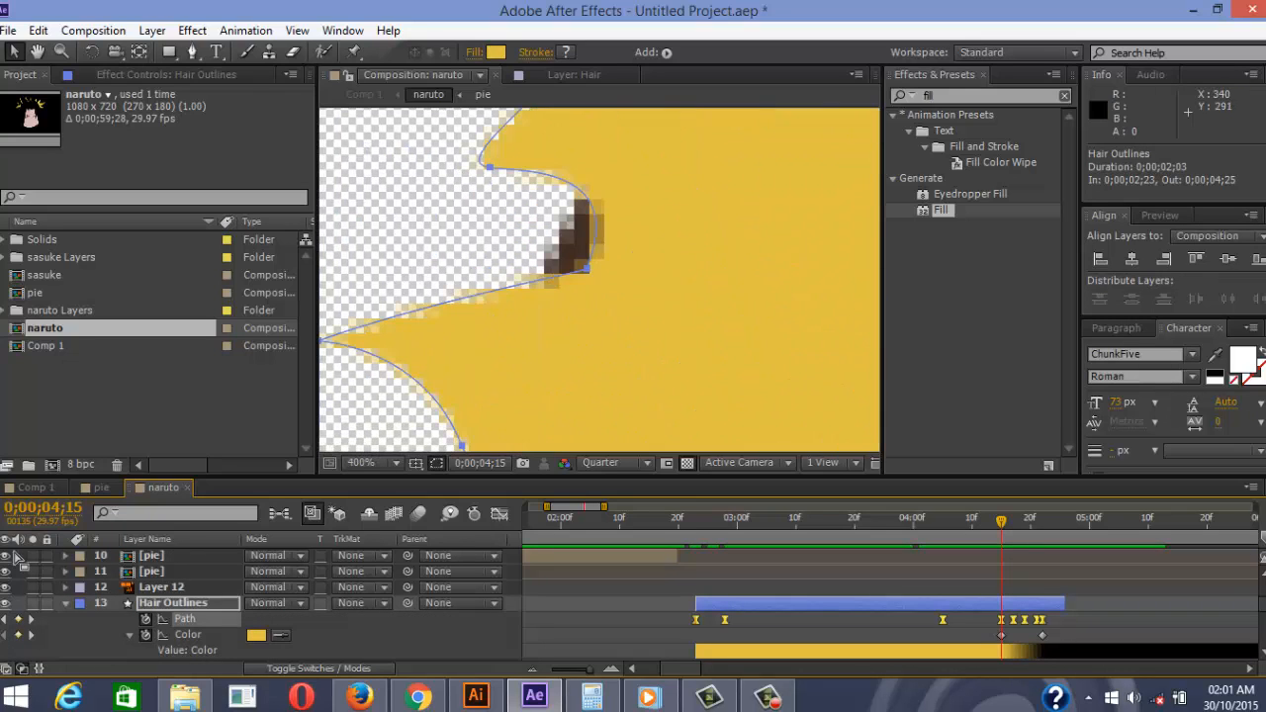
{"action": "left_click_drag", "start_coordinate": [586, 268], "coordinate": [545, 263]}
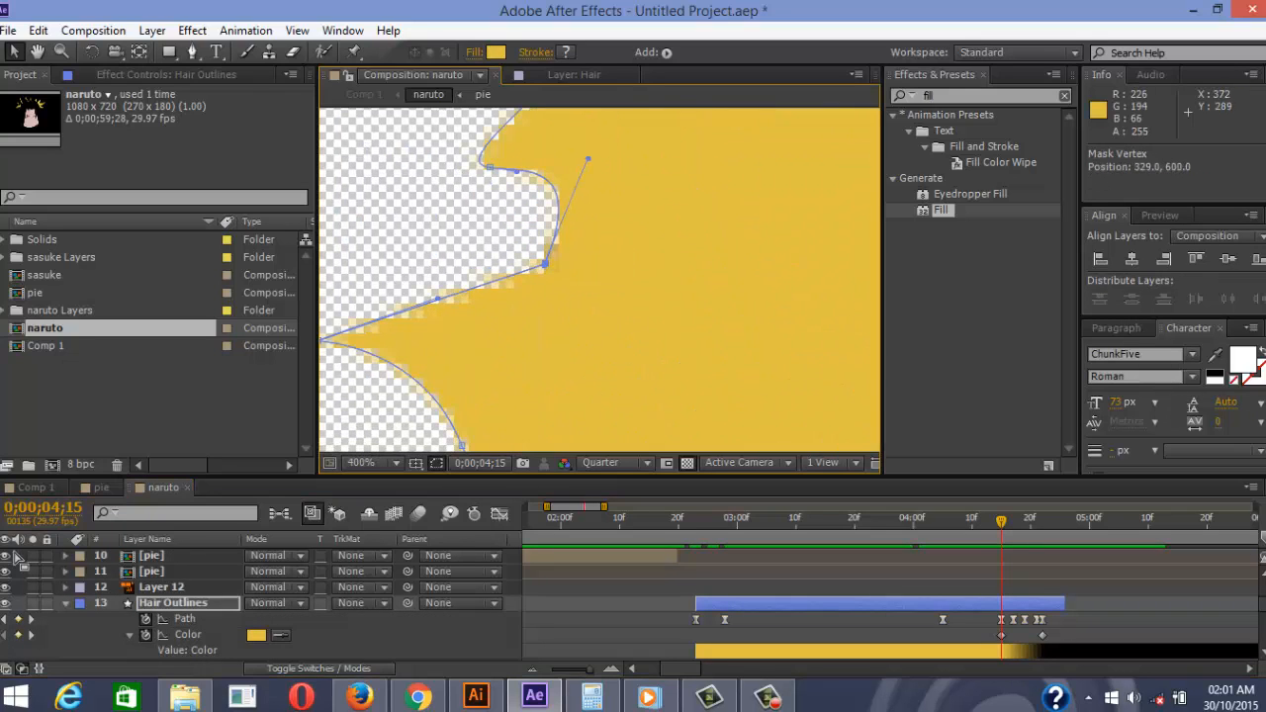
{"action": "scroll", "coordinate": [657, 240], "scroll_direction": "down", "scroll_amount": 4}
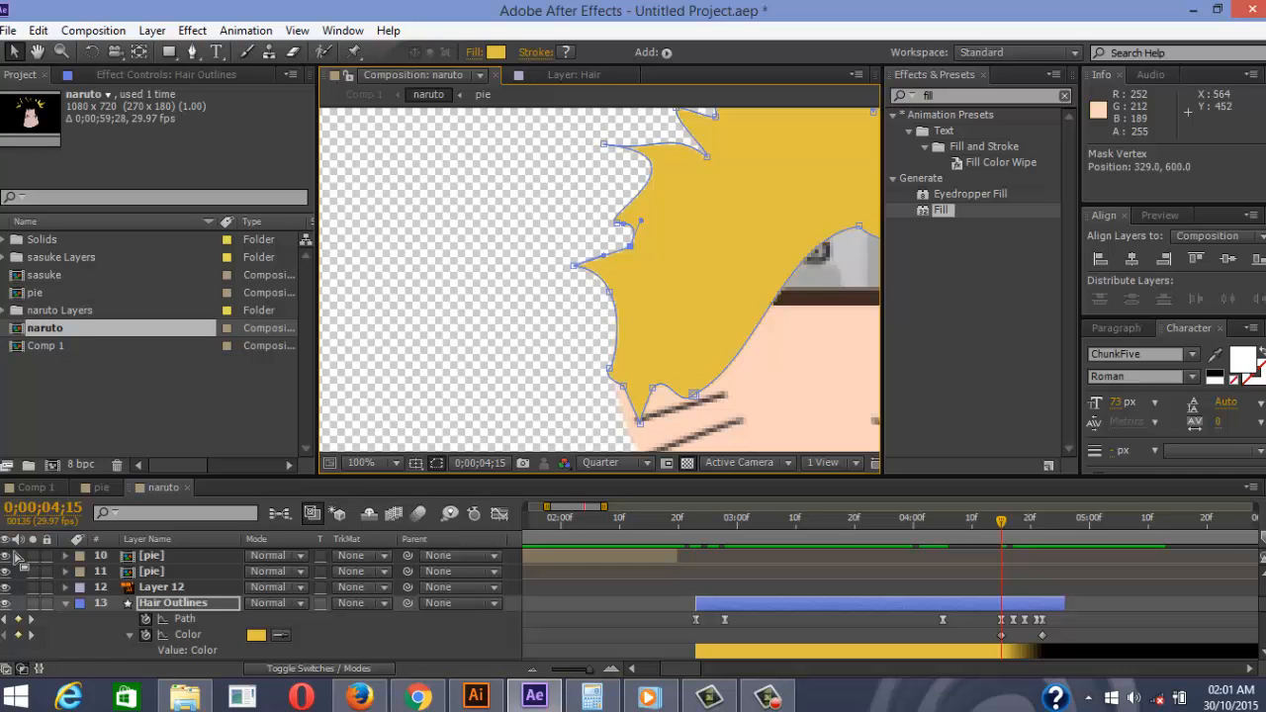
{"action": "mouse_move", "coordinate": [732, 282]}
{"action": "left_mouse_down"}
{"action": "mouse_move", "coordinate": [619, 282]}
{"action": "mouse_move", "coordinate": [509, 309]}
{"action": "mouse_move", "coordinate": [561, 298]}
{"action": "left_mouse_up"}
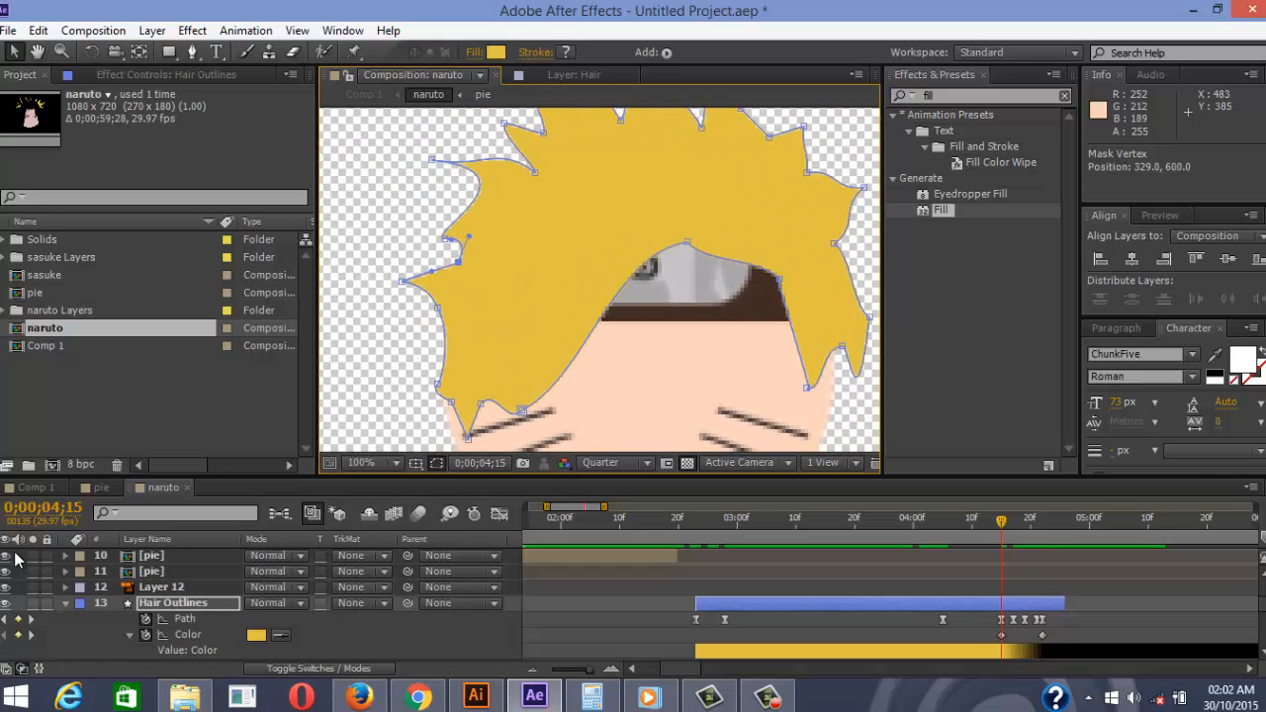
Step through the morph frames, landing on 0;00;02;28 zoomed in on the hair
{"action": "key", "text": "Page_Up"}
{"action": "key", "text": "Page_Up"}
{"action": "key", "text": "Page_Up"}
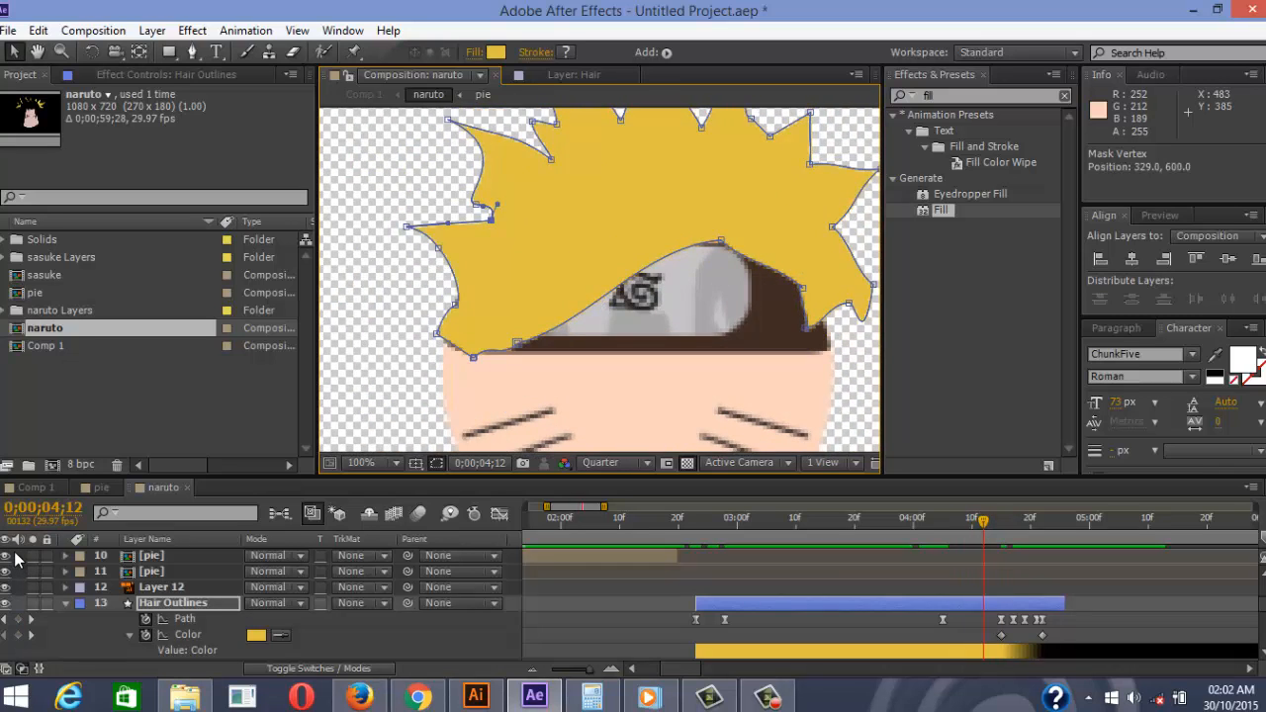
{"action": "key", "text": "Page_Down"}
{"action": "key", "text": "Page_Down"}
{"action": "key", "text": "Page_Down"}
{"action": "key", "text": "Page_Down"}
{"action": "key", "text": "Page_Down"}
{"action": "key", "text": "Page_Down"}
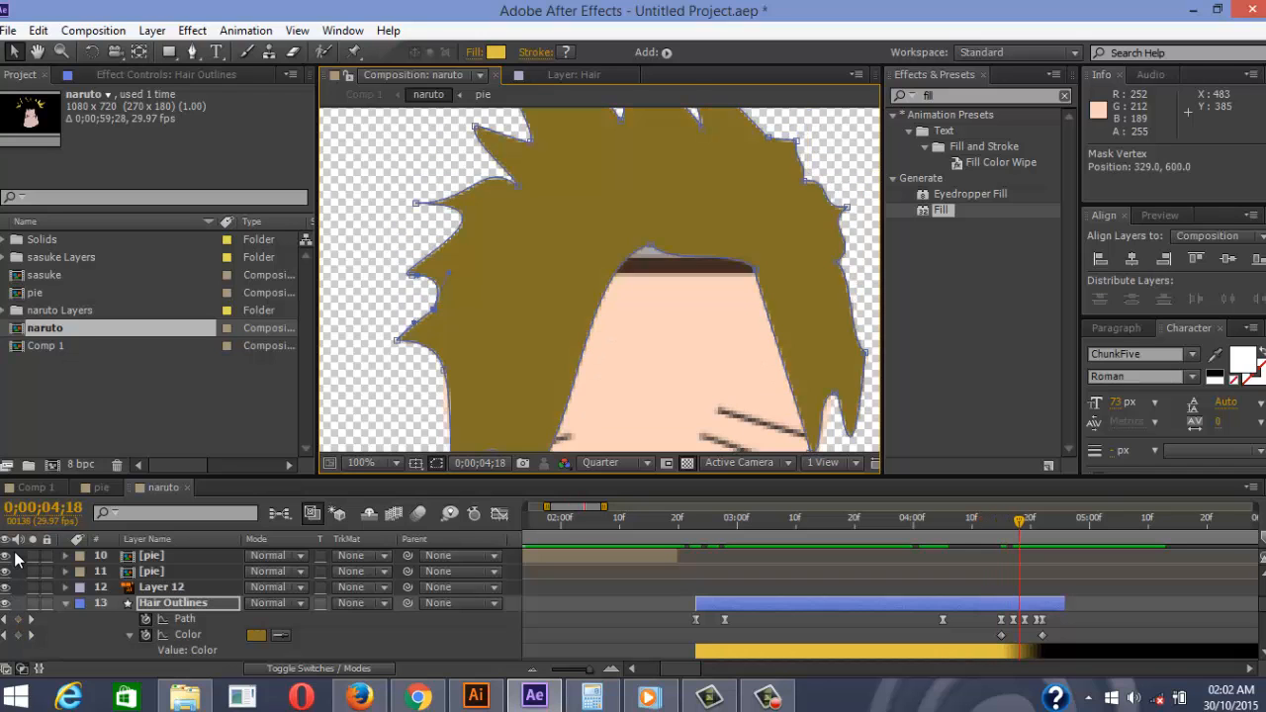
{"action": "key", "text": "Page_Down"}
{"action": "key", "text": "Page_Down"}
{"action": "key", "text": "Page_Down"}
{"action": "key", "text": "Page_Down"}
{"action": "key", "text": "Page_Down"}
{"action": "key", "text": "Page_Down"}
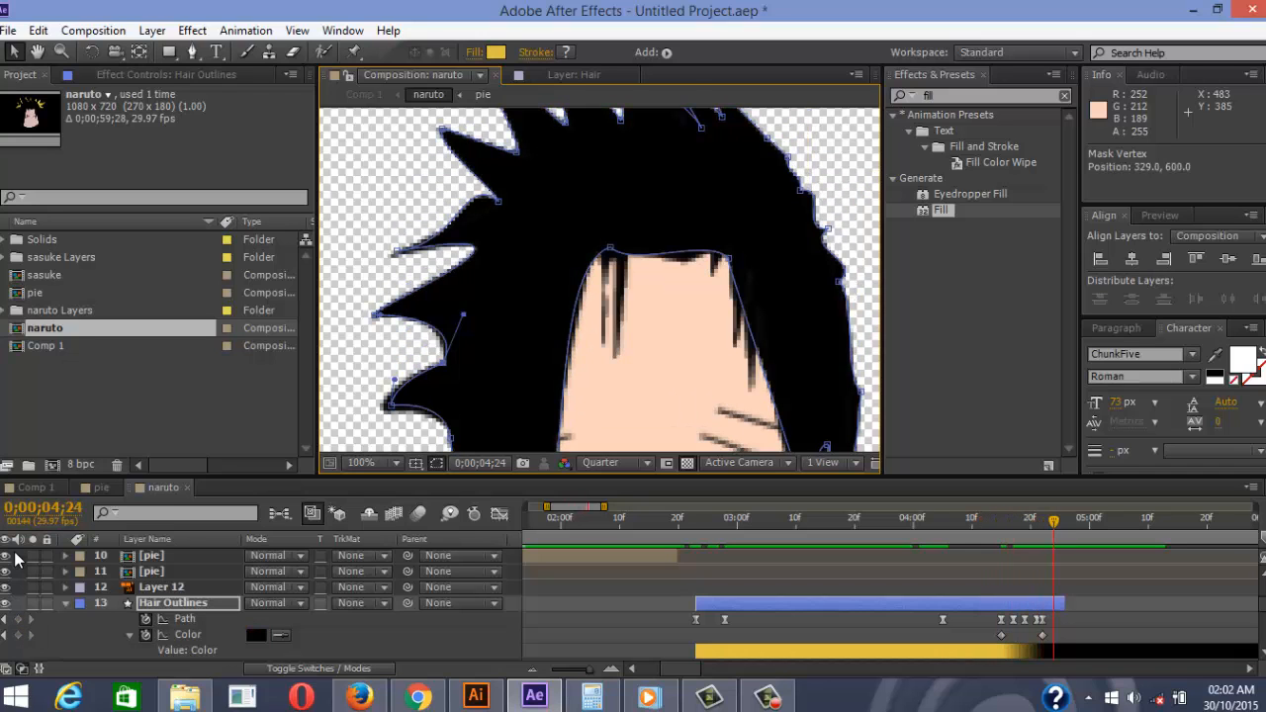
{"action": "key", "text": "Page_Up"}
{"action": "key", "text": "Page_Up"}
{"action": "key", "text": "Page_Up"}
{"action": "key", "text": "Page_Up"}
{"action": "key", "text": "Page_Up"}
{"action": "key", "text": "Page_Up"}
{"action": "key", "text": "Page_Up"}
{"action": "key", "text": "Page_Up"}
{"action": "key", "text": "Page_Up"}
{"action": "key", "text": "Page_Up"}
{"action": "key", "text": "Page_Up"}
{"action": "key", "text": "Page_Up"}
{"action": "key", "text": "Page_Up"}
{"action": "key", "text": "Page_Up"}
{"action": "key", "text": "Page_Up"}
{"action": "key", "text": "Page_Up"}
{"action": "key", "text": "Page_Up"}
{"action": "key", "text": "Page_Up"}
{"action": "key", "text": "Page_Up"}
{"action": "key", "text": "Page_Up"}
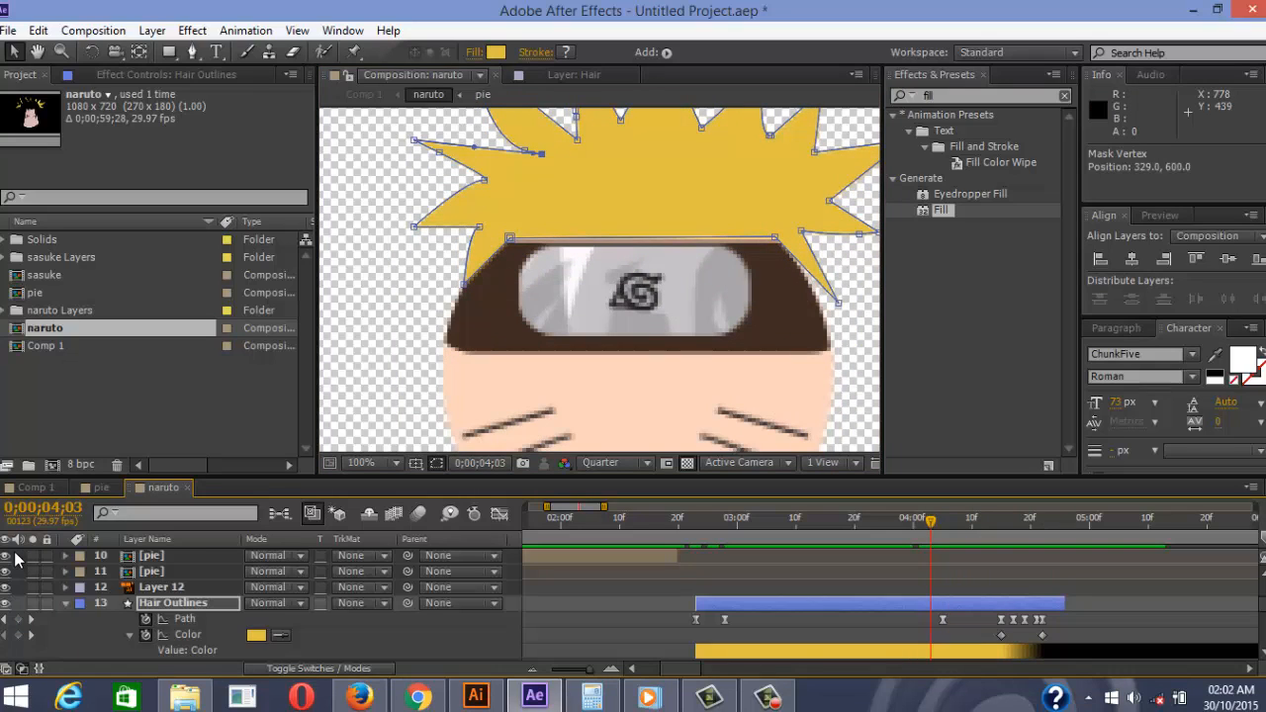
{"action": "key", "text": "Page_Down"}
{"action": "key", "text": "Page_Down"}
{"action": "key", "text": "Page_Down"}
{"action": "key", "text": "Page_Up"}
{"action": "key", "text": "Page_Up"}
{"action": "key", "text": "Page_Up"}
{"action": "key", "text": "Page_Up"}
{"action": "key", "text": "Page_Up"}
{"action": "key", "text": "Page_Up"}
{"action": "key", "text": "Page_Up"}
{"action": "key", "text": "Page_Up"}
{"action": "key", "text": "Page_Up"}
{"action": "key", "text": "Page_Up"}
{"action": "key", "text": "Page_Up"}
{"action": "key", "text": "Page_Up"}
{"action": "key", "text": "Page_Up"}
{"action": "key", "text": "Page_Up"}
{"action": "key", "text": "Page_Up"}
{"action": "key", "text": "Page_Up"}
{"action": "key", "text": "Page_Up"}
{"action": "key", "text": "Page_Up"}
{"action": "key", "text": "Page_Up"}
{"action": "key", "text": "Page_Up"}
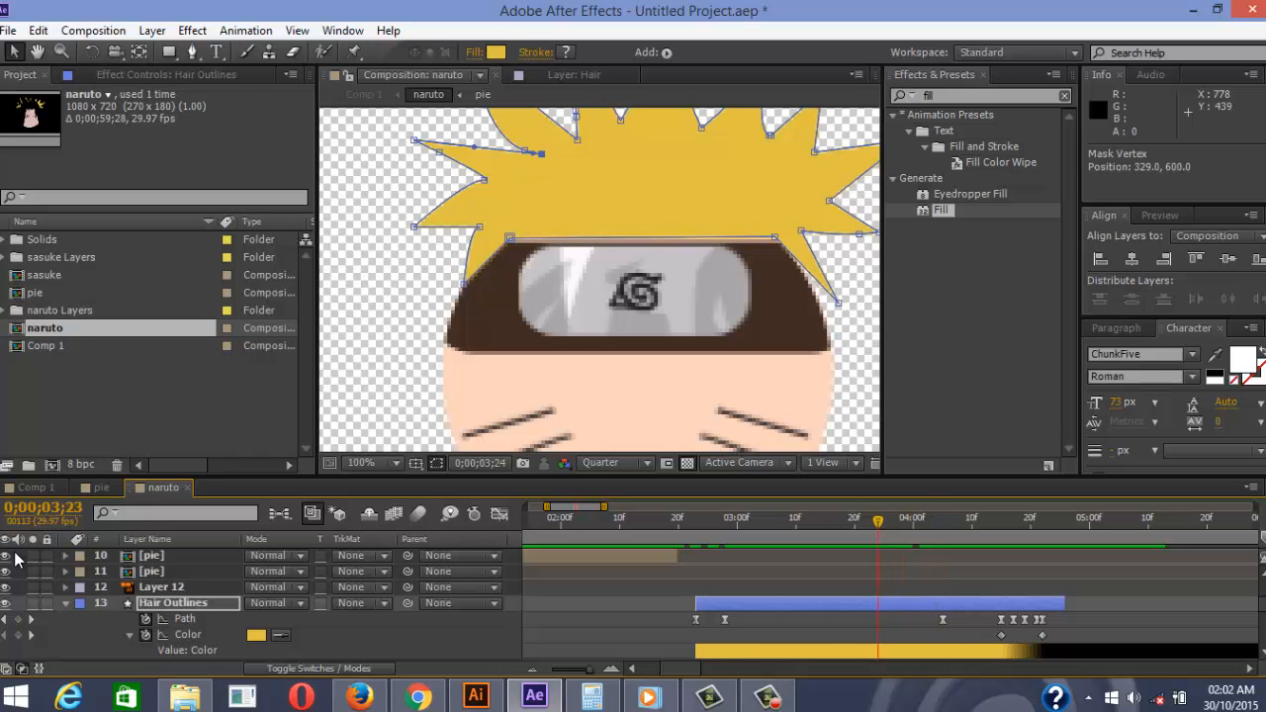
{"action": "key", "text": "Page_Down"}
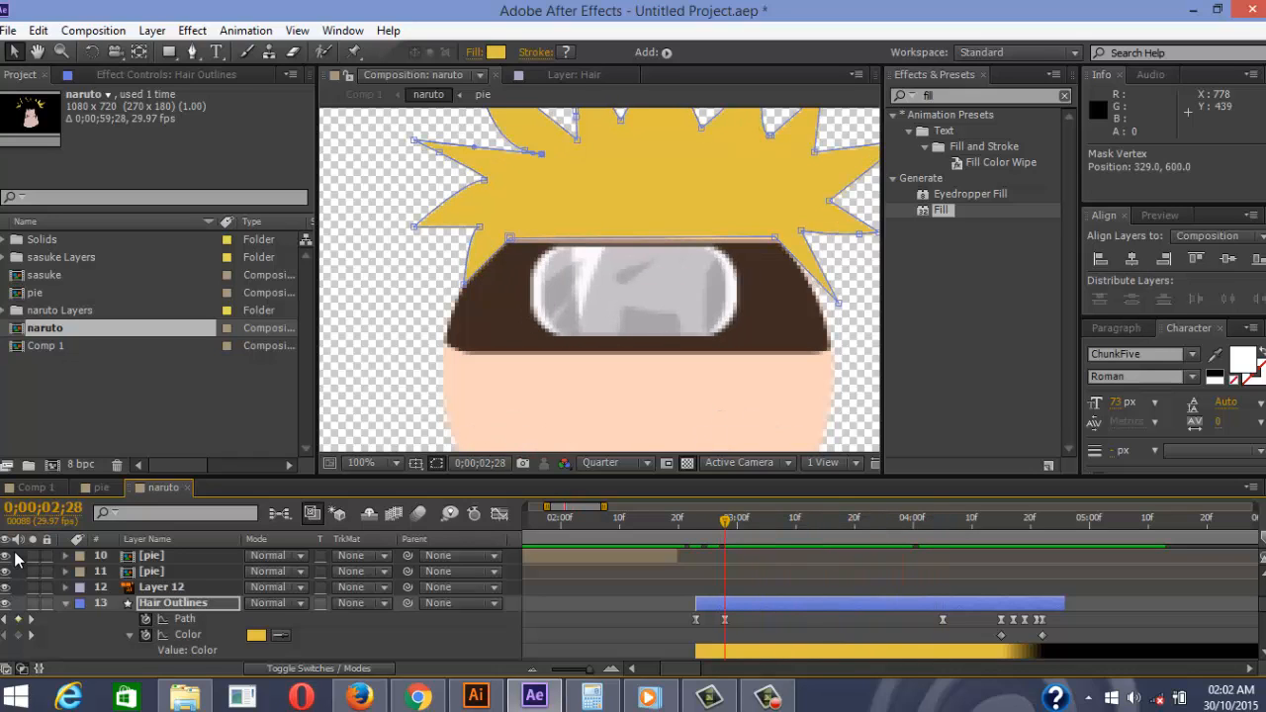
{"action": "key", "text": "period"}
Pull the hair outline's lower points down onto the headband edge at 0;00;02;28
{"action": "left_click_drag", "start_coordinate": [775, 267], "coordinate": [774, 278]}
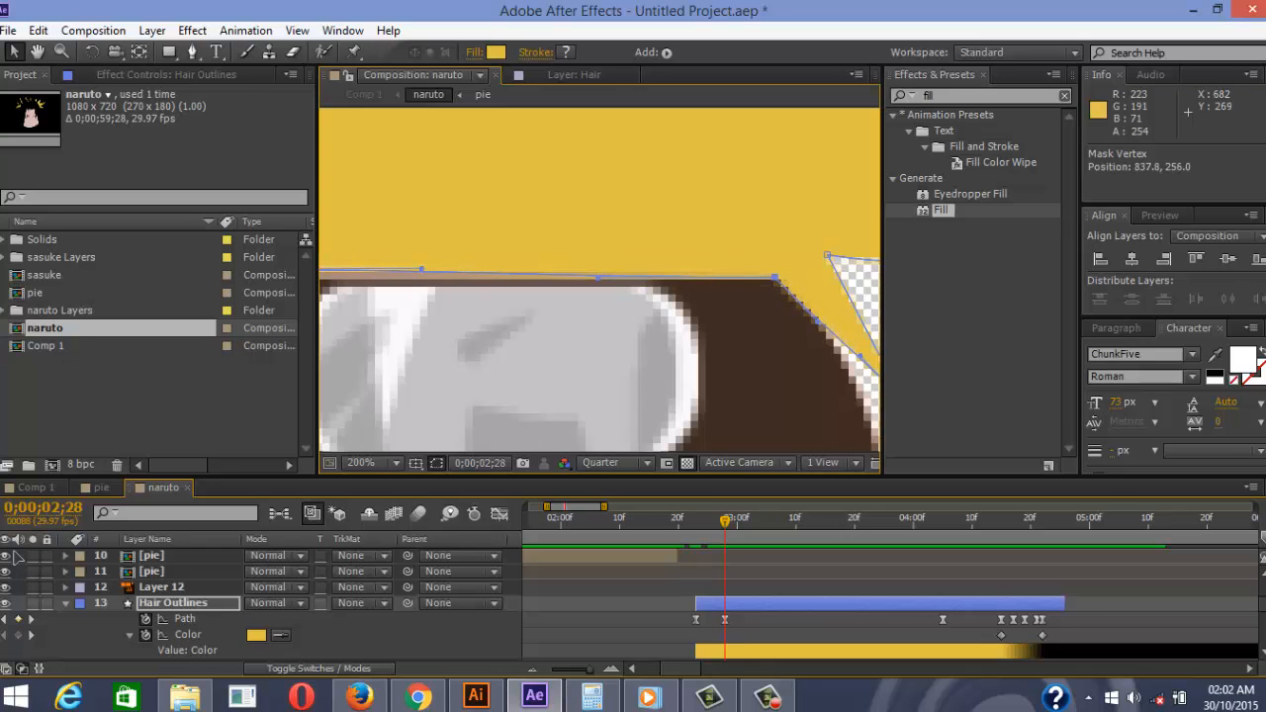
{"action": "left_click_drag", "start_coordinate": [566, 229], "coordinate": [825, 254]}
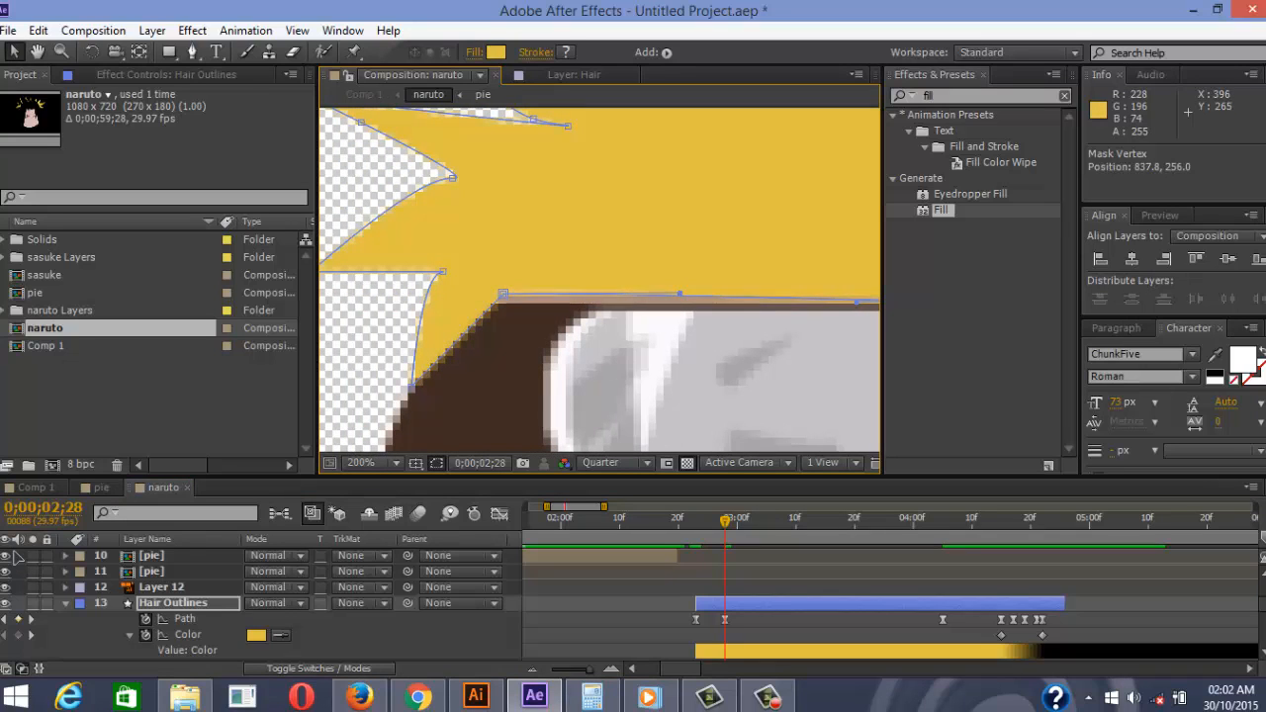
{"action": "left_click_drag", "start_coordinate": [503, 294], "coordinate": [503, 303]}
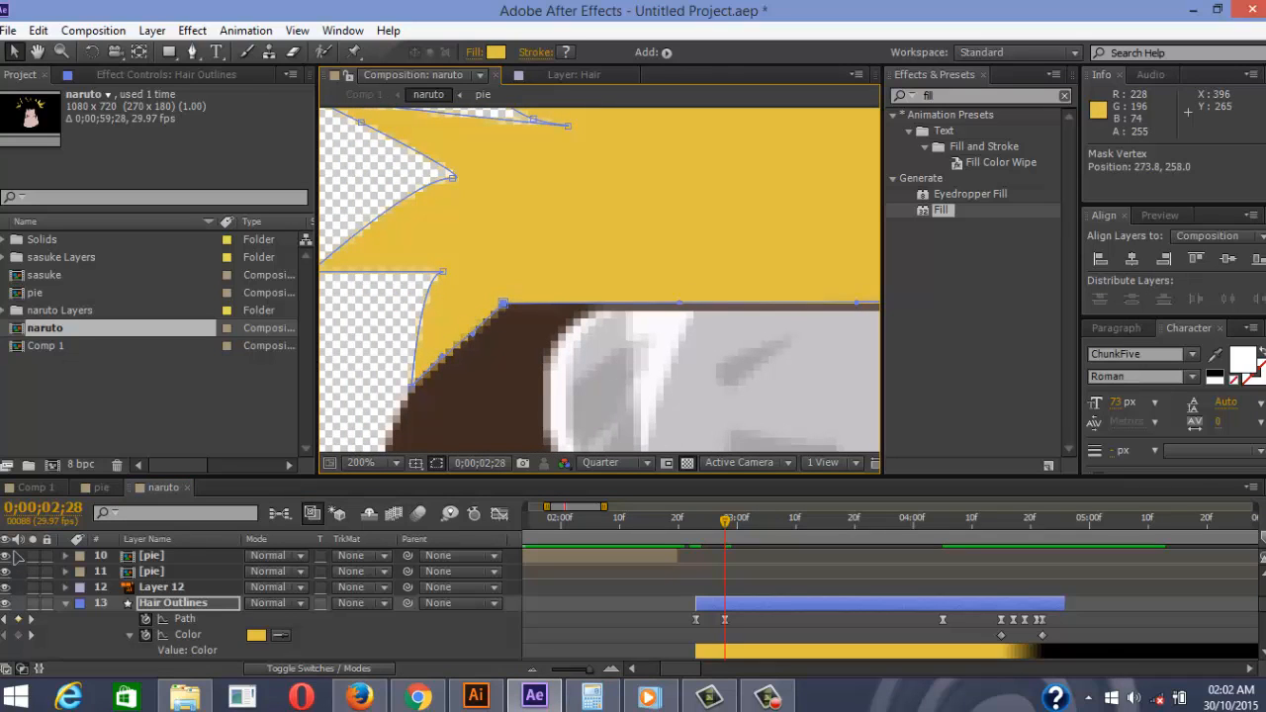
Copy the 0;00;02;28 path keyframe and paste it at 0;00;04;05
{"action": "left_click", "coordinate": [15, 559]}
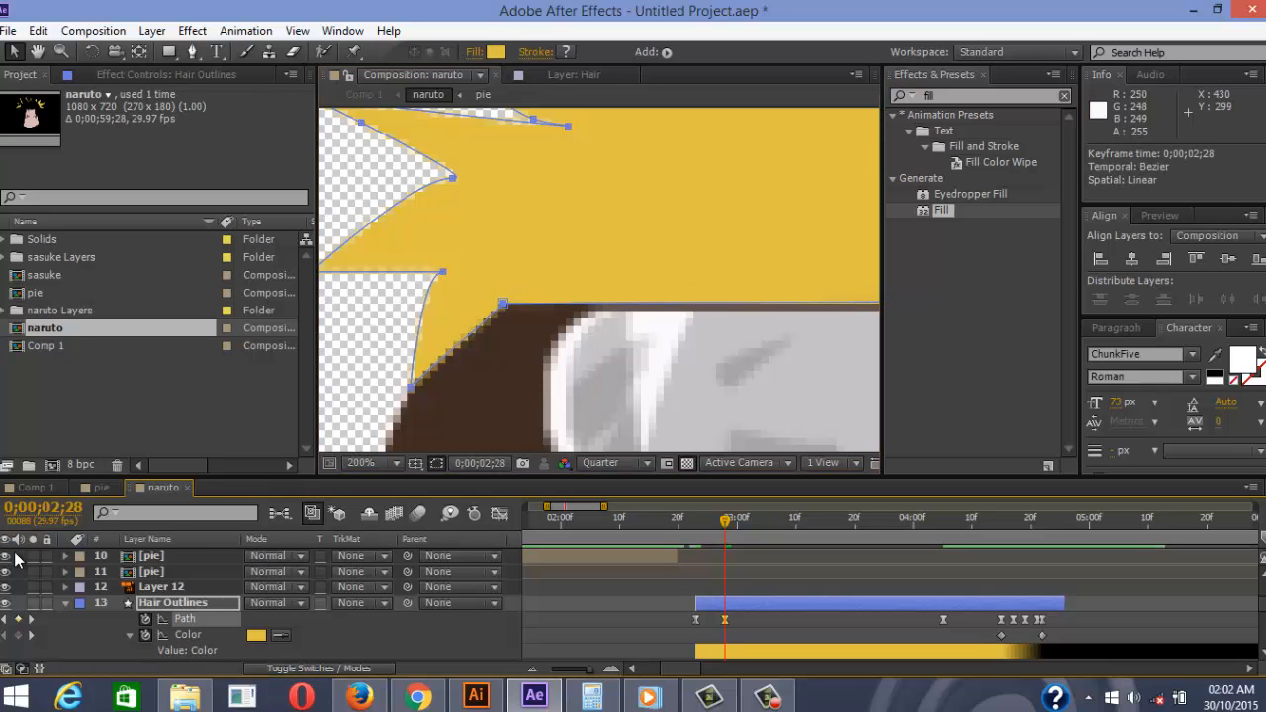
{"action": "key", "text": "ctrl+c"}
{"action": "key", "text": "Page_Down"}
{"action": "key", "text": "Page_Down"}
{"action": "key", "text": "Page_Down"}
{"action": "key", "text": "Page_Down"}
{"action": "key", "text": "Page_Down"}
{"action": "key", "text": "Page_Down"}
{"action": "key", "text": "Page_Down"}
{"action": "key", "text": "Page_Down"}
{"action": "key", "text": "Page_Down"}
{"action": "key", "text": "Page_Down"}
{"action": "key", "text": "Page_Down"}
{"action": "key", "text": "Page_Down"}
{"action": "key", "text": "Page_Down"}
{"action": "key", "text": "Page_Down"}
{"action": "key", "text": "Page_Down"}
{"action": "key", "text": "Page_Down"}
{"action": "key", "text": "Page_Down"}
{"action": "key", "text": "Page_Down"}
{"action": "key", "text": "Page_Down"}
{"action": "key", "text": "Page_Down"}
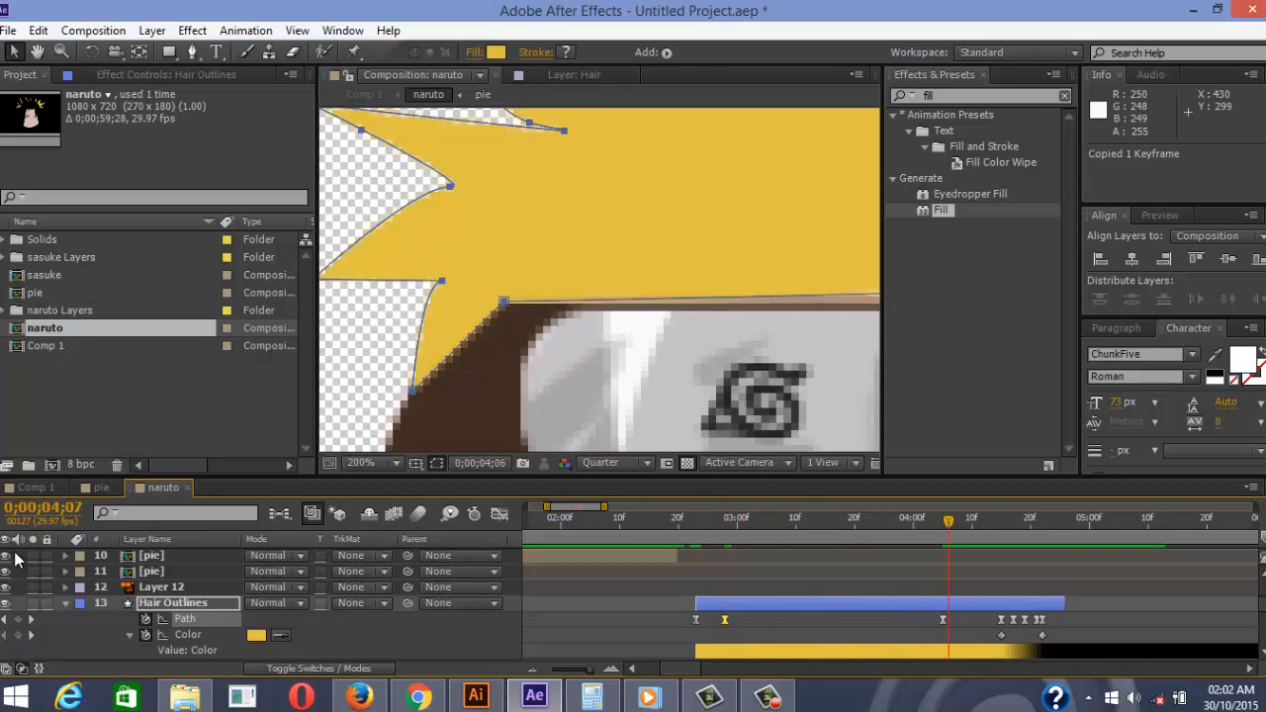
{"action": "key", "text": "Page_Up"}
{"action": "key", "text": "Page_Up"}
{"action": "key", "text": "ctrl+v"}
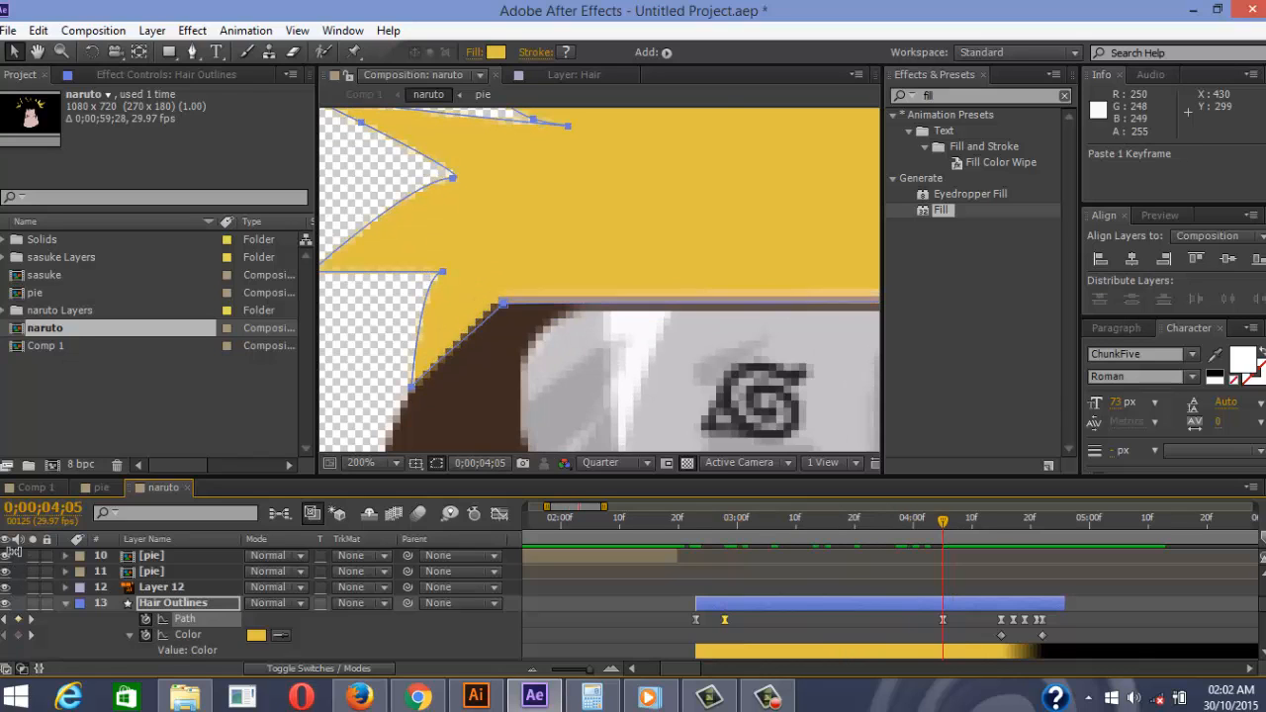
{"action": "left_click", "coordinate": [14, 552]}
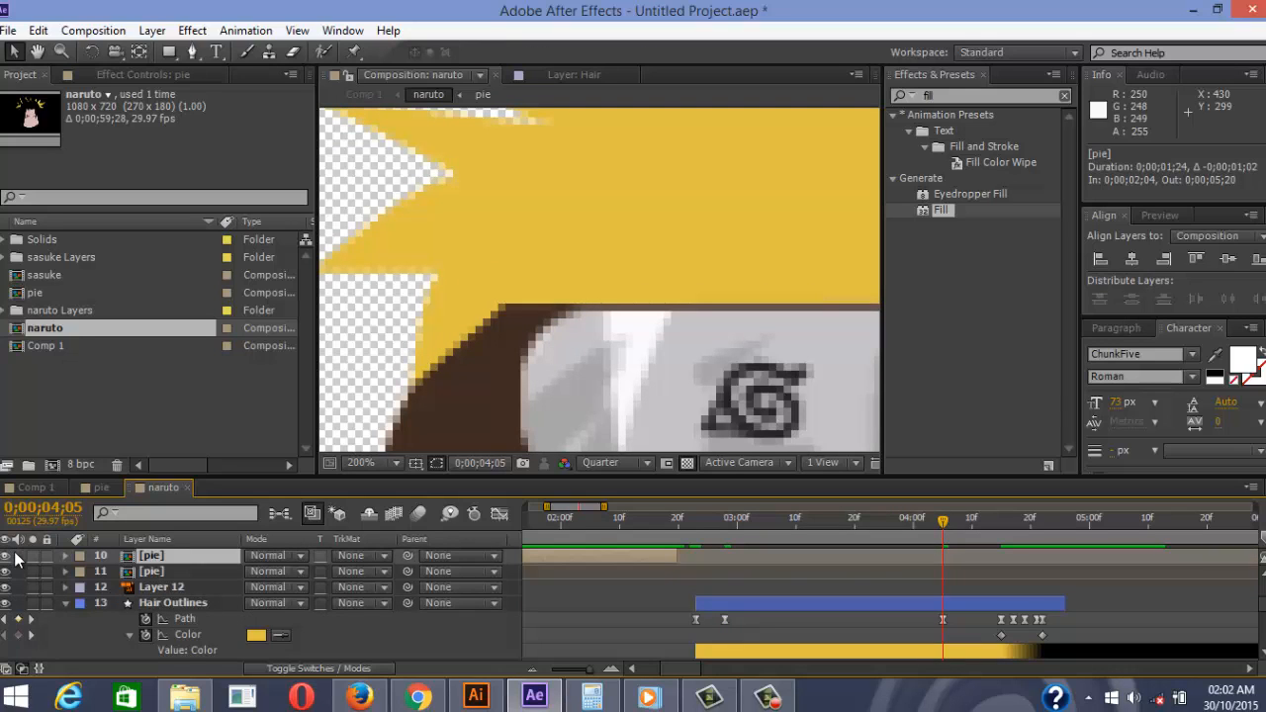
{"action": "key", "text": "Page_Up"}
{"action": "key", "text": "Page_Up"}
{"action": "key", "text": "Page_Up"}
{"action": "key", "text": "Page_Up"}
{"action": "key", "text": "Page_Up"}
{"action": "key", "text": "Page_Up"}
{"action": "key", "text": "Page_Up"}
{"action": "key", "text": "Page_Up"}
{"action": "key", "text": "Page_Up"}
{"action": "key", "text": "Page_Up"}
{"action": "key", "text": "Page_Up"}
{"action": "key", "text": "Page_Up"}
{"action": "key", "text": "Page_Up"}
{"action": "key", "text": "Page_Up"}
{"action": "key", "text": "Page_Up"}
{"action": "key", "text": "Page_Up"}
{"action": "key", "text": "Page_Up"}
{"action": "key", "text": "Page_Up"}
{"action": "key", "text": "Page_Up"}
{"action": "key", "text": "Page_Up"}
{"action": "key", "text": "Page_Down"}
{"action": "key", "text": "Page_Down"}
{"action": "key", "text": "Page_Down"}
{"action": "key", "text": "Page_Down"}
{"action": "key", "text": "Page_Down"}
{"action": "key", "text": "Page_Down"}
{"action": "key", "text": "Page_Down"}
{"action": "key", "text": "Page_Down"}
{"action": "key", "text": "Page_Down"}
{"action": "key", "text": "Page_Down"}
{"action": "key", "text": "Page_Down"}
{"action": "key", "text": "Page_Down"}
{"action": "key", "text": "Page_Down"}
{"action": "key", "text": "Page_Down"}
{"action": "key", "text": "Page_Down"}
{"action": "key", "text": "Page_Down"}
{"action": "key", "text": "Page_Down"}
{"action": "key", "text": "Page_Down"}
{"action": "key", "text": "Page_Down"}
{"action": "key", "text": "Page_Down"}
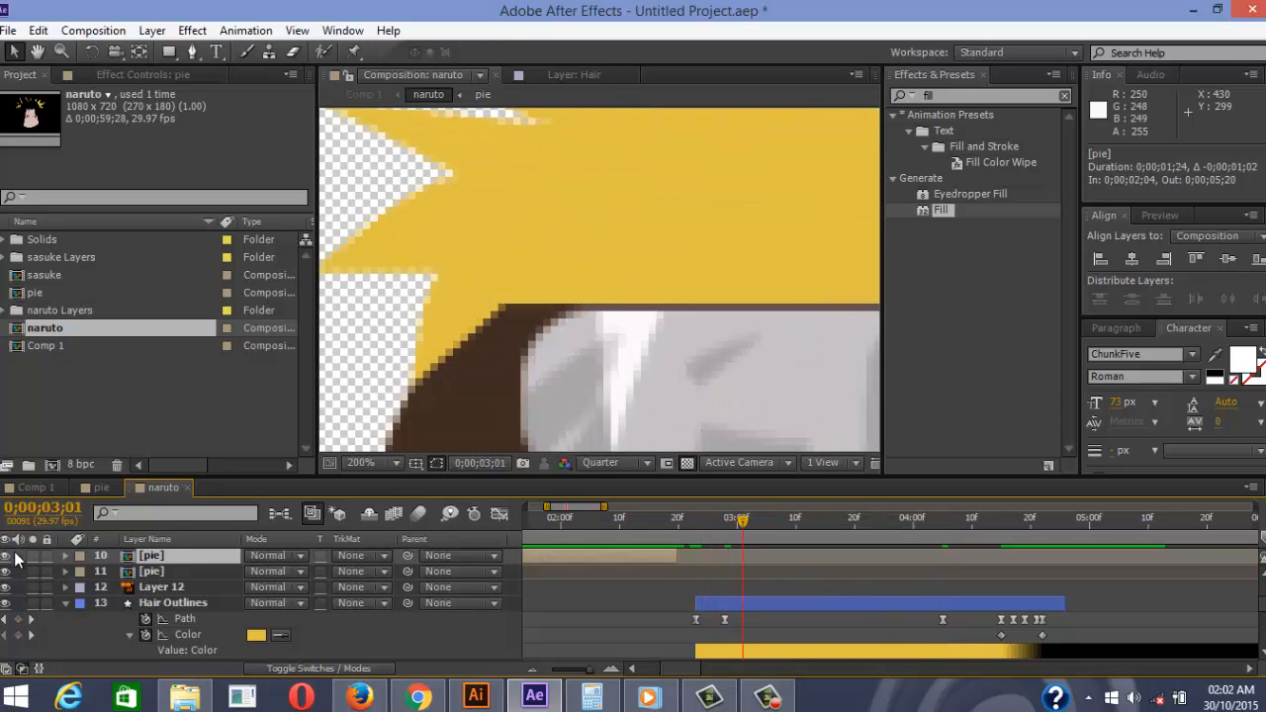
{"action": "key", "text": "Page_Down"}
{"action": "key", "text": "Page_Down"}
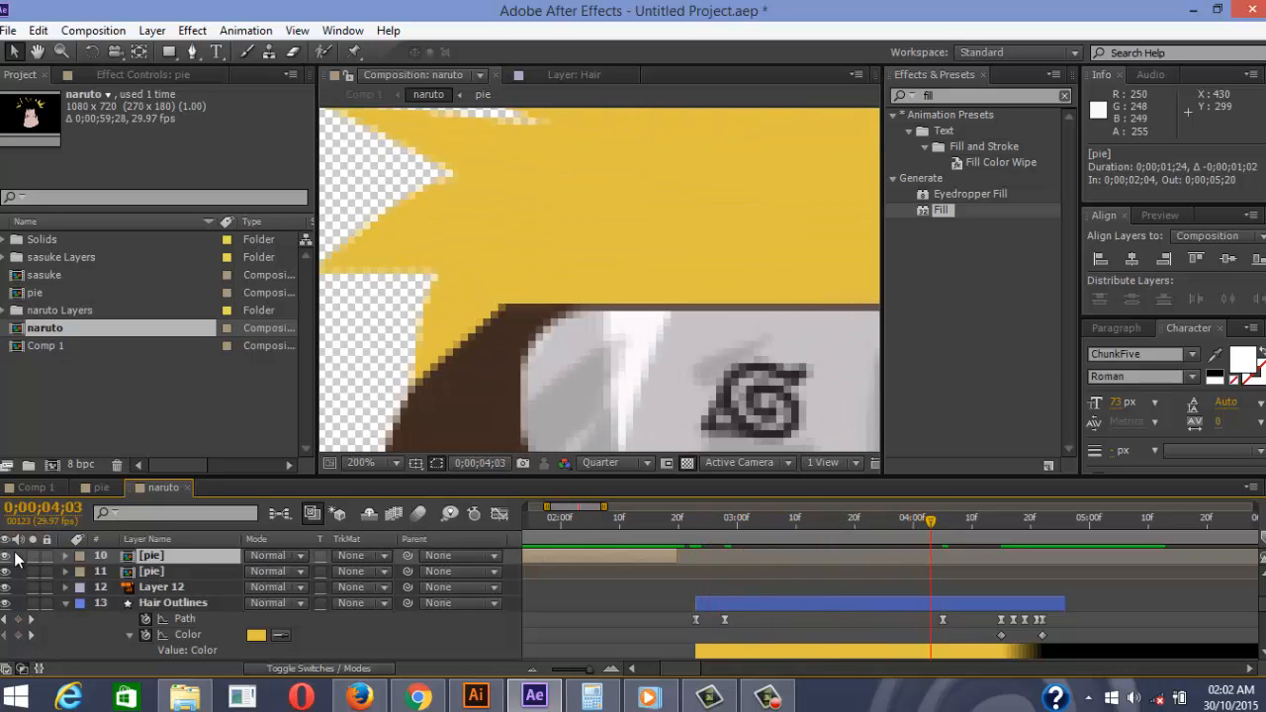
{"action": "key", "text": "Page_Down"}
{"action": "key", "text": "comma"}
{"action": "key", "text": "comma"}
{"action": "key", "text": "comma"}
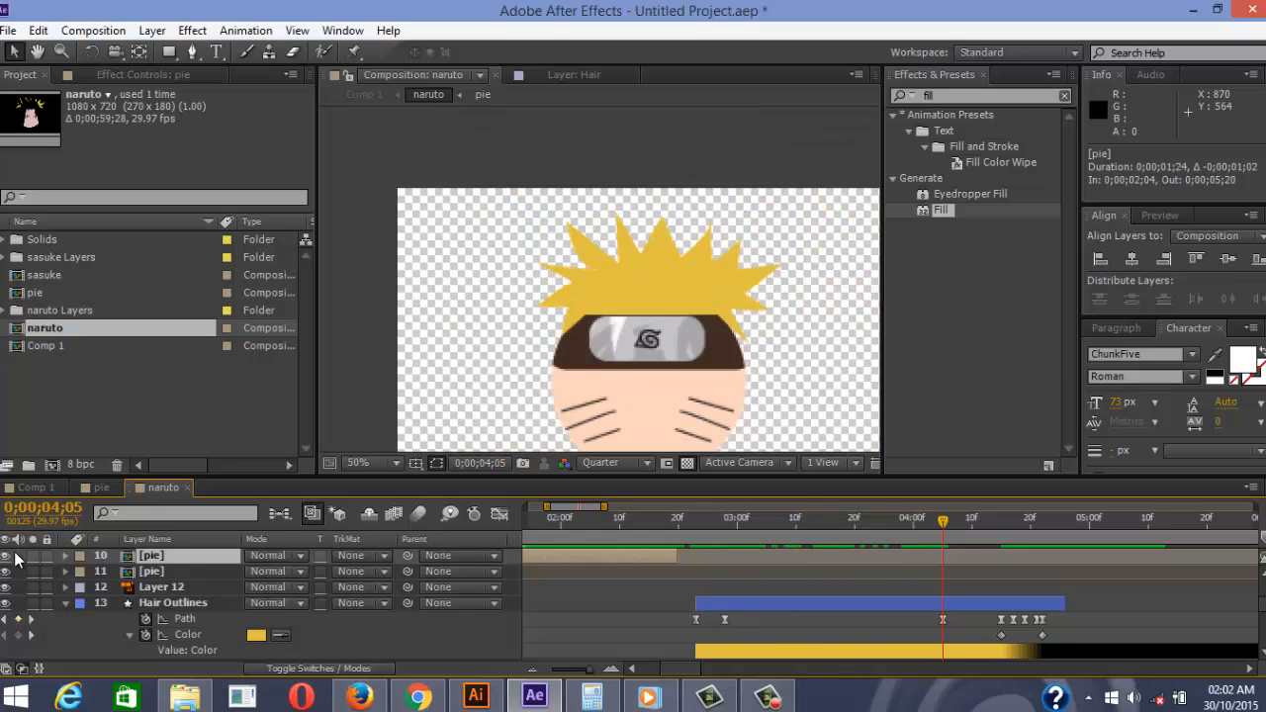
{"action": "key", "text": "Page_Down"}
{"action": "key", "text": "Page_Down"}
{"action": "key", "text": "Page_Down"}
{"action": "key", "text": "Page_Down"}
{"action": "key", "text": "Page_Down"}
{"action": "key", "text": "Page_Down"}
{"action": "key", "text": "Page_Down"}
{"action": "key", "text": "Page_Down"}
{"action": "key", "text": "Page_Down"}
{"action": "key", "text": "Page_Down"}
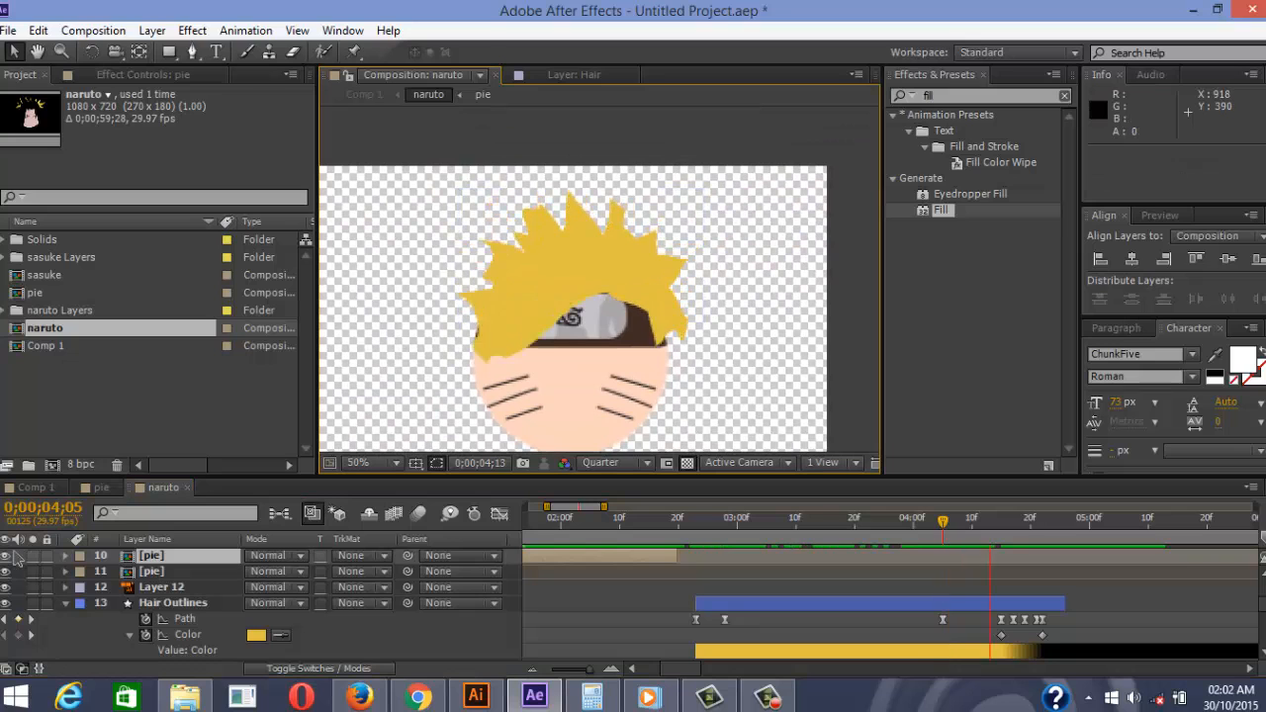
{"action": "key", "text": "space"}
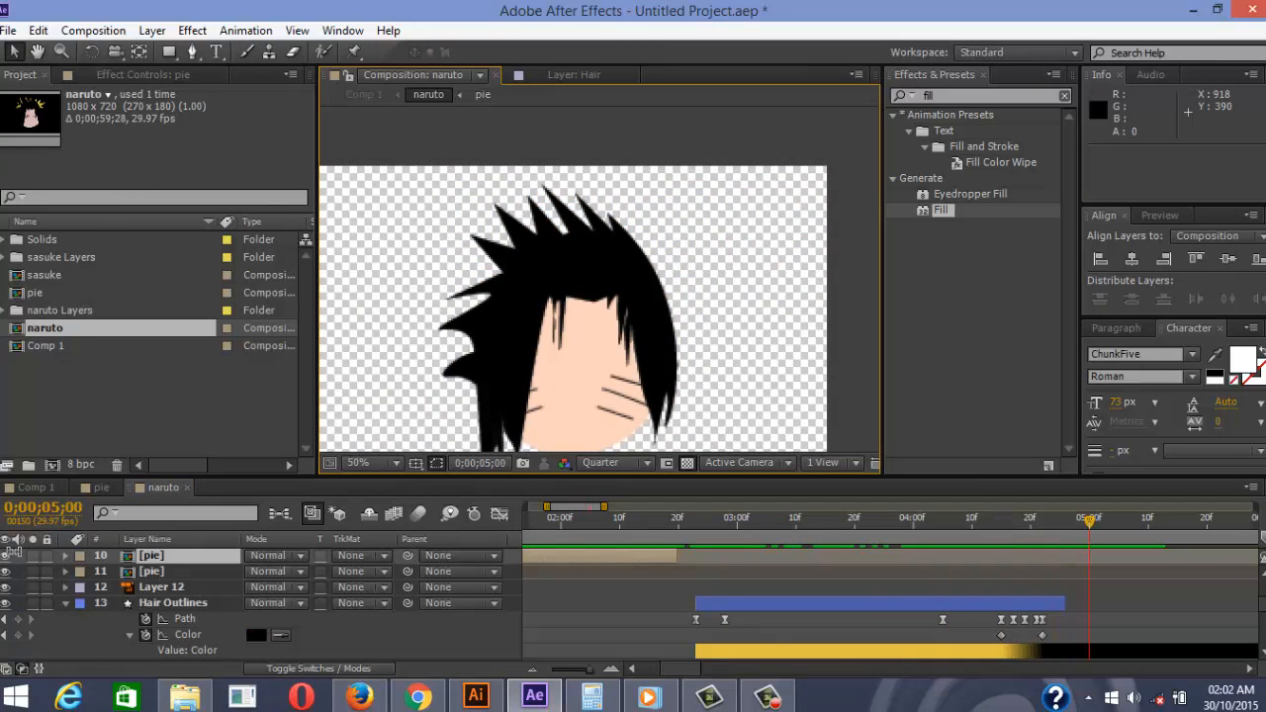
{"action": "key", "text": "Page_Up"}
{"action": "key", "text": "Page_Up"}
{"action": "key", "text": "Page_Up"}
{"action": "key", "text": "Page_Up"}
{"action": "key", "text": "Page_Up"}
{"action": "key", "text": "Page_Up"}
{"action": "key", "text": "Page_Up"}
{"action": "key", "text": "Page_Up"}
{"action": "key", "text": "Page_Up"}
{"action": "key", "text": "Page_Up"}
{"action": "key", "text": "Page_Up"}
{"action": "key", "text": "Page_Up"}
{"action": "key", "text": "Page_Up"}
{"action": "key", "text": "Page_Up"}
{"action": "key", "text": "Page_Up"}
{"action": "key", "text": "Page_Up"}
{"action": "key", "text": "Page_Up"}
{"action": "key", "text": "Page_Up"}
{"action": "key", "text": "Page_Up"}
{"action": "key", "text": "Page_Up"}
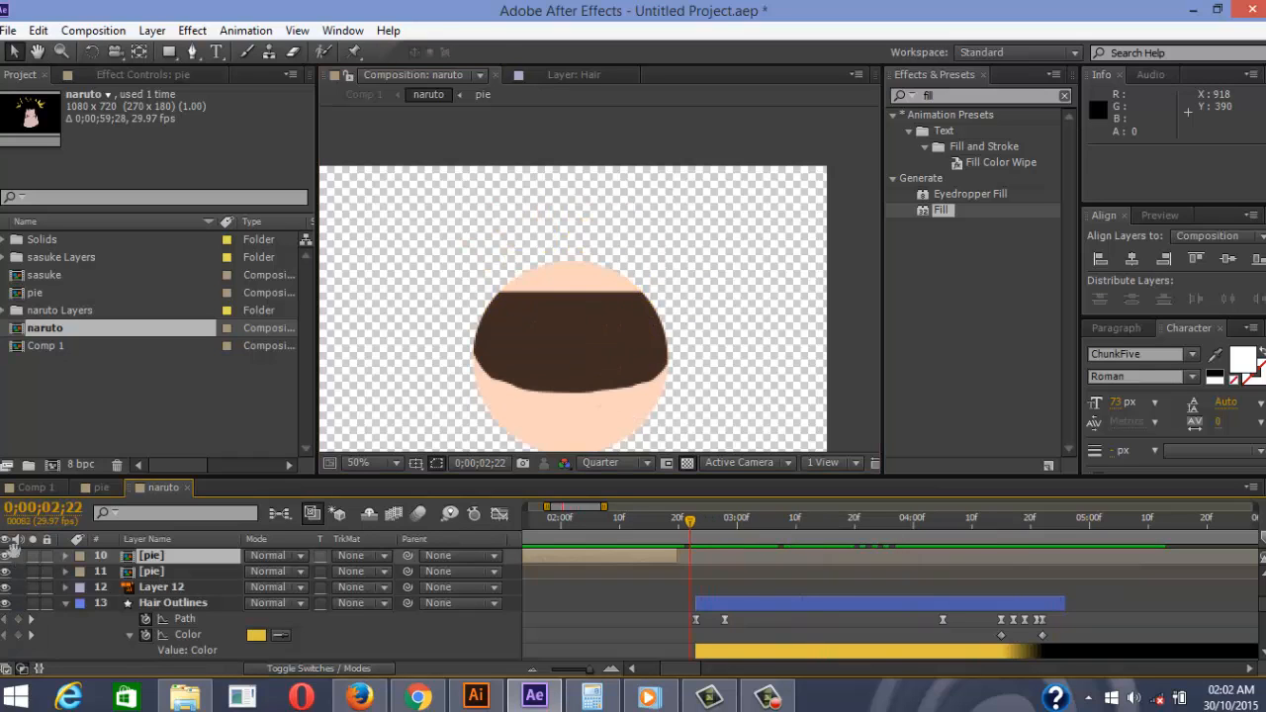
{"action": "key", "text": "space"}
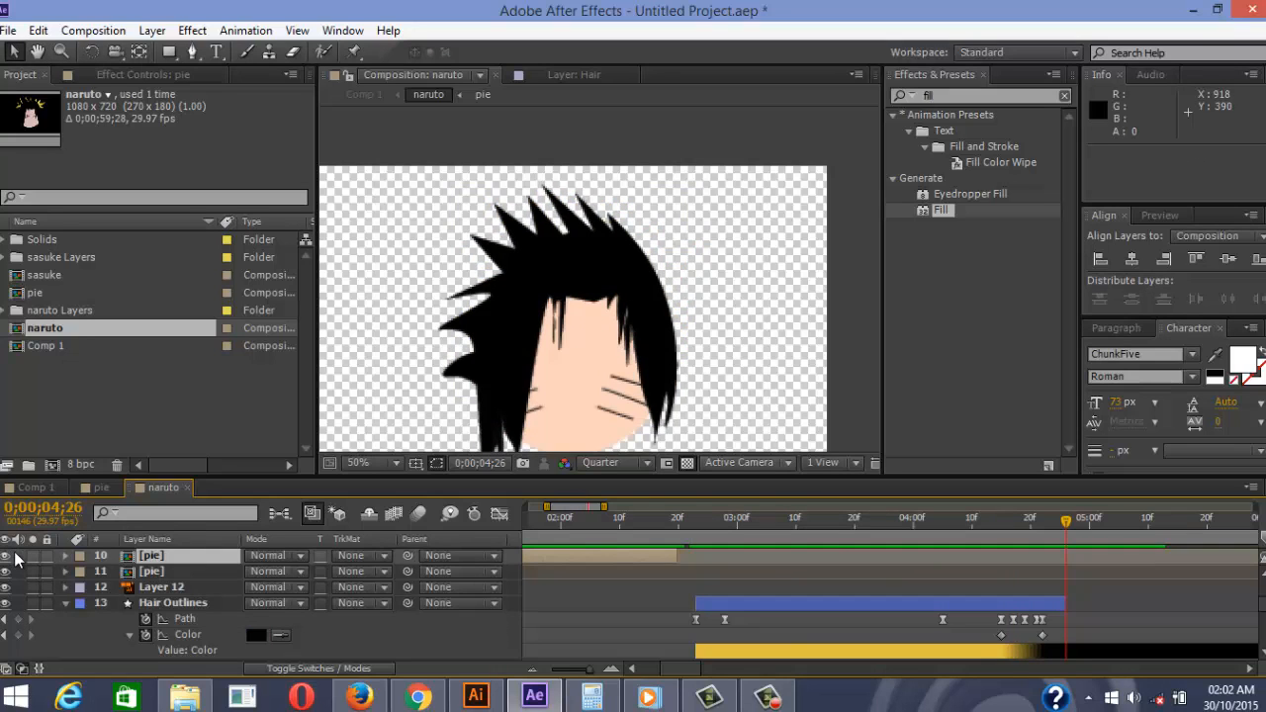
{"action": "scroll", "coordinate": [462, 297], "scroll_direction": "down", "scroll_amount": 1}
{"action": "scroll", "coordinate": [503, 317], "scroll_direction": "up", "scroll_amount": 1}
{"action": "left_click_drag", "start_coordinate": [477, 336], "coordinate": [616, 347]}
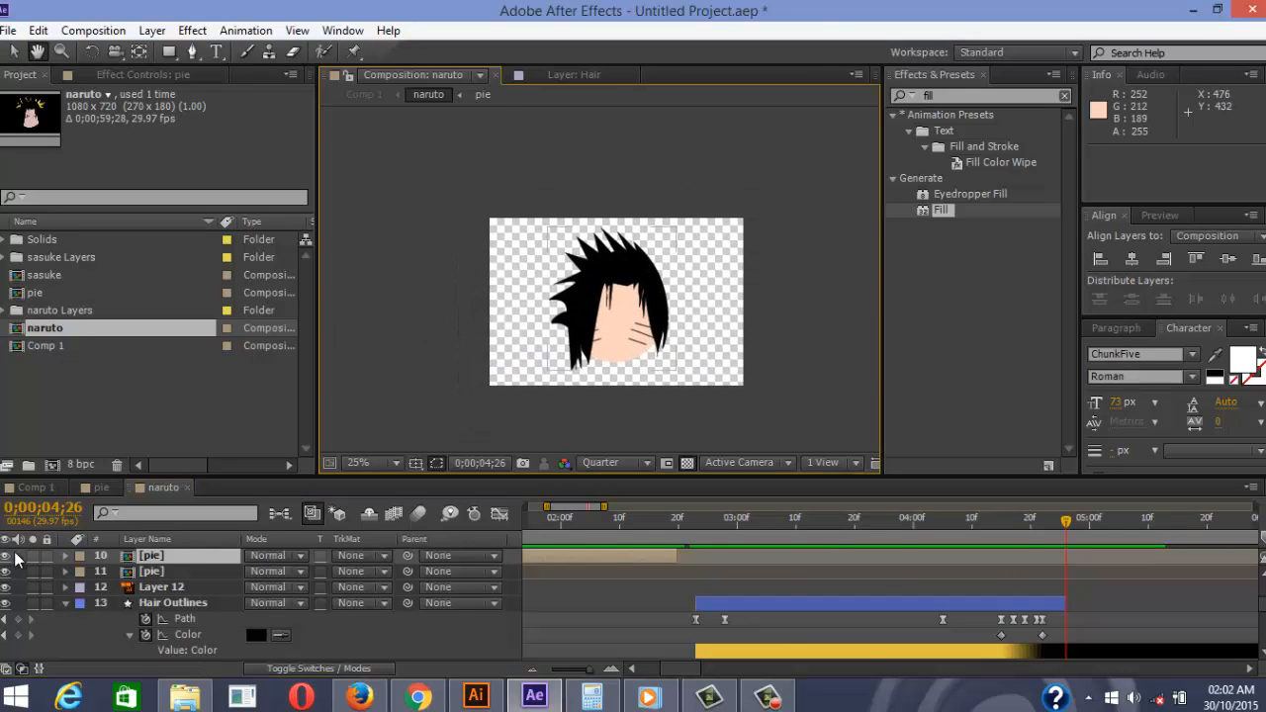
{"action": "scroll", "coordinate": [610, 352], "scroll_direction": "up", "scroll_amount": 2}
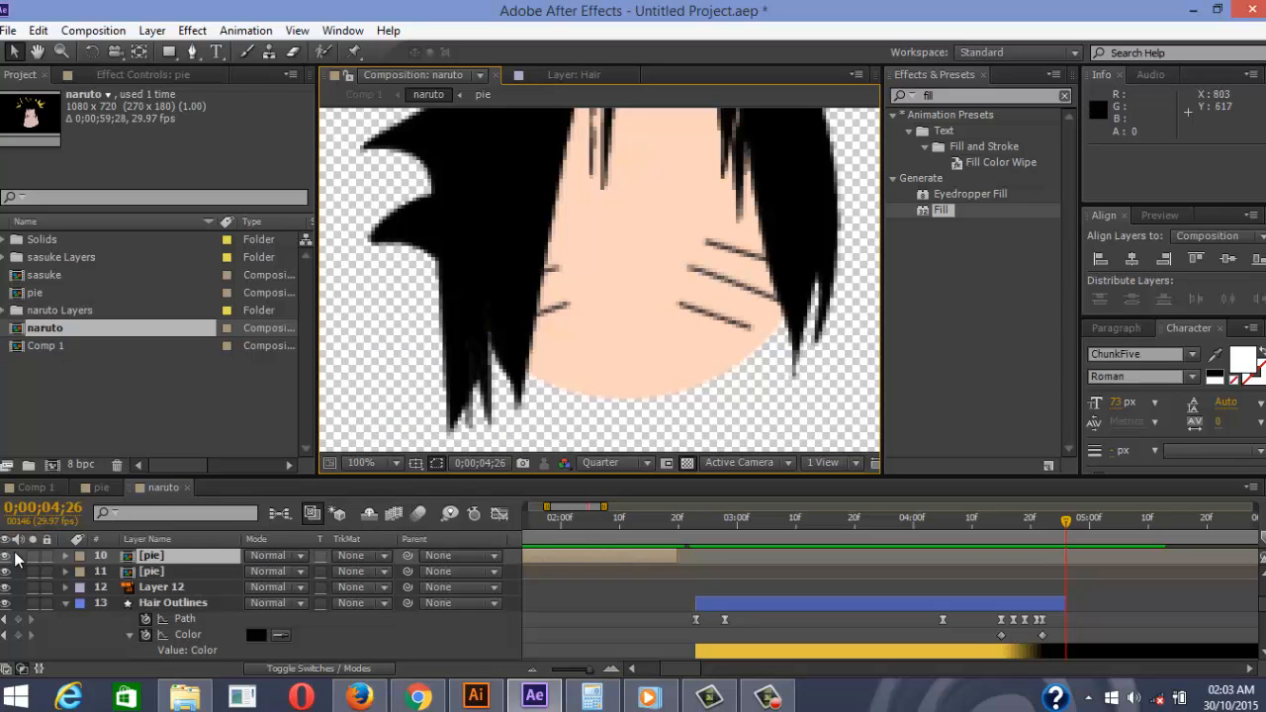
{"action": "left_click_drag", "start_coordinate": [1066, 521], "coordinate": [1001, 521]}
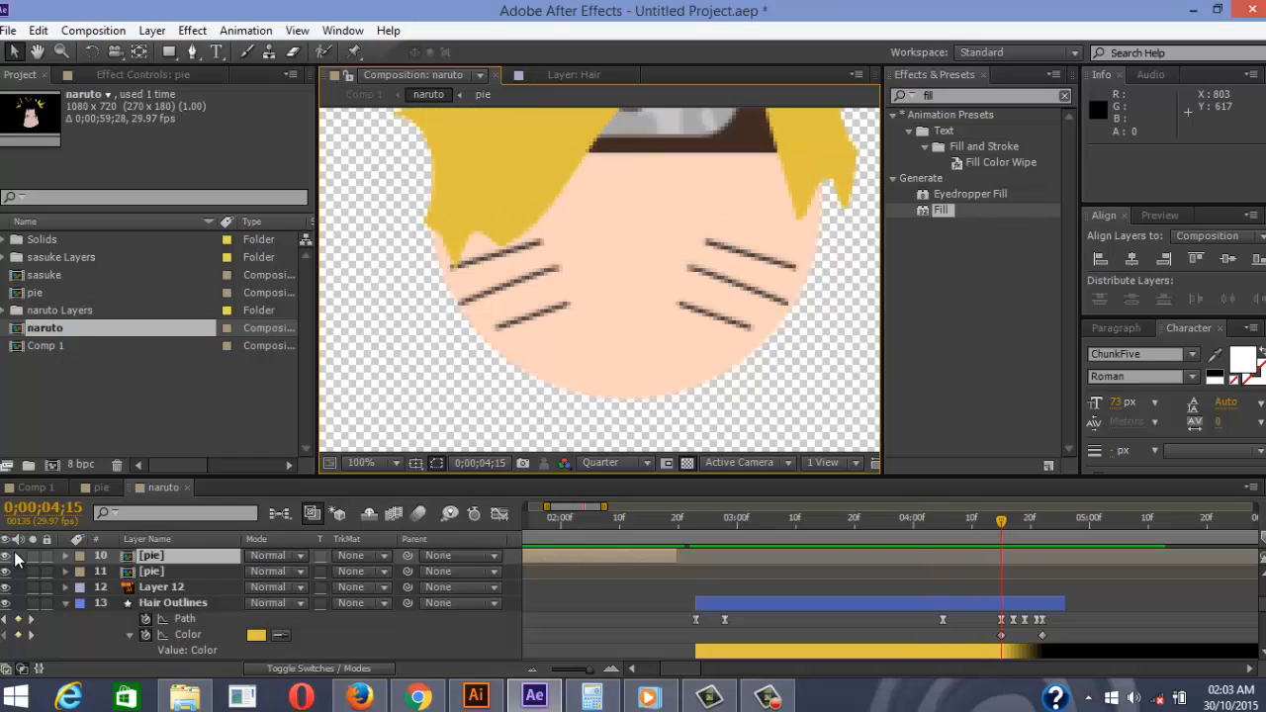
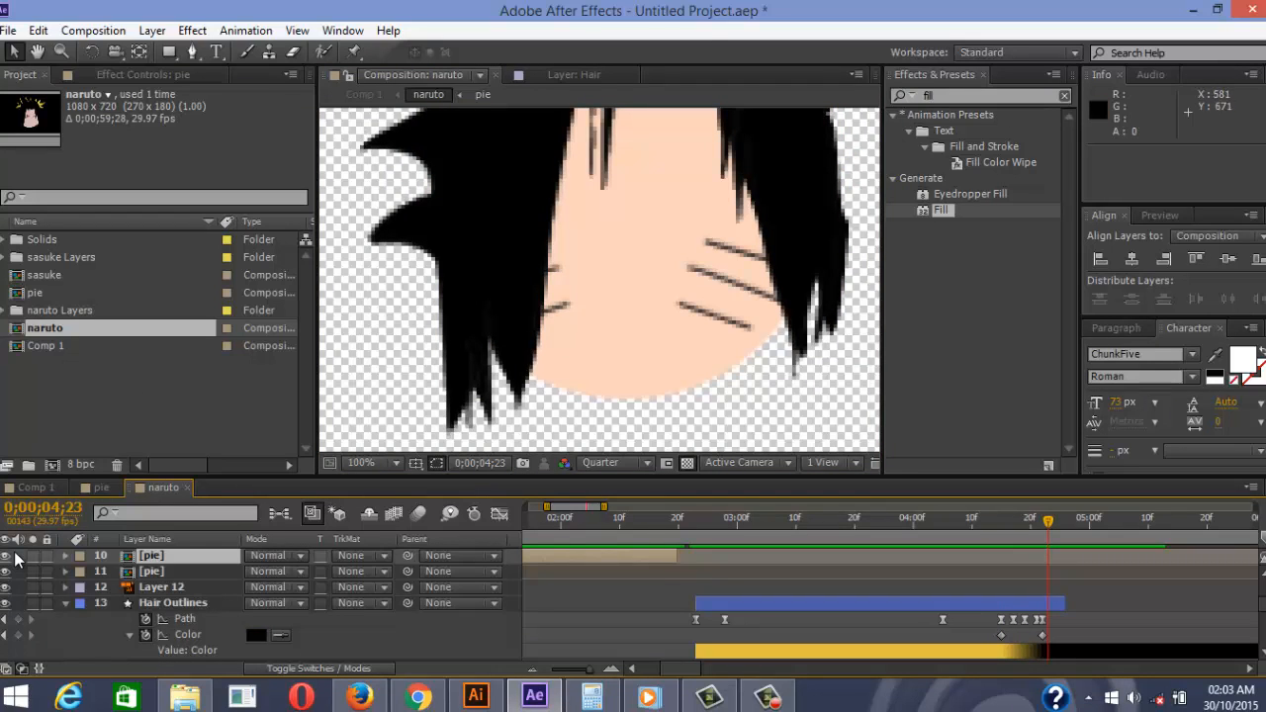
Review the scar keyframes and play a preview of the morph
{"action": "scroll", "coordinate": [15, 559], "scroll_direction": "down", "scroll_amount": 5}
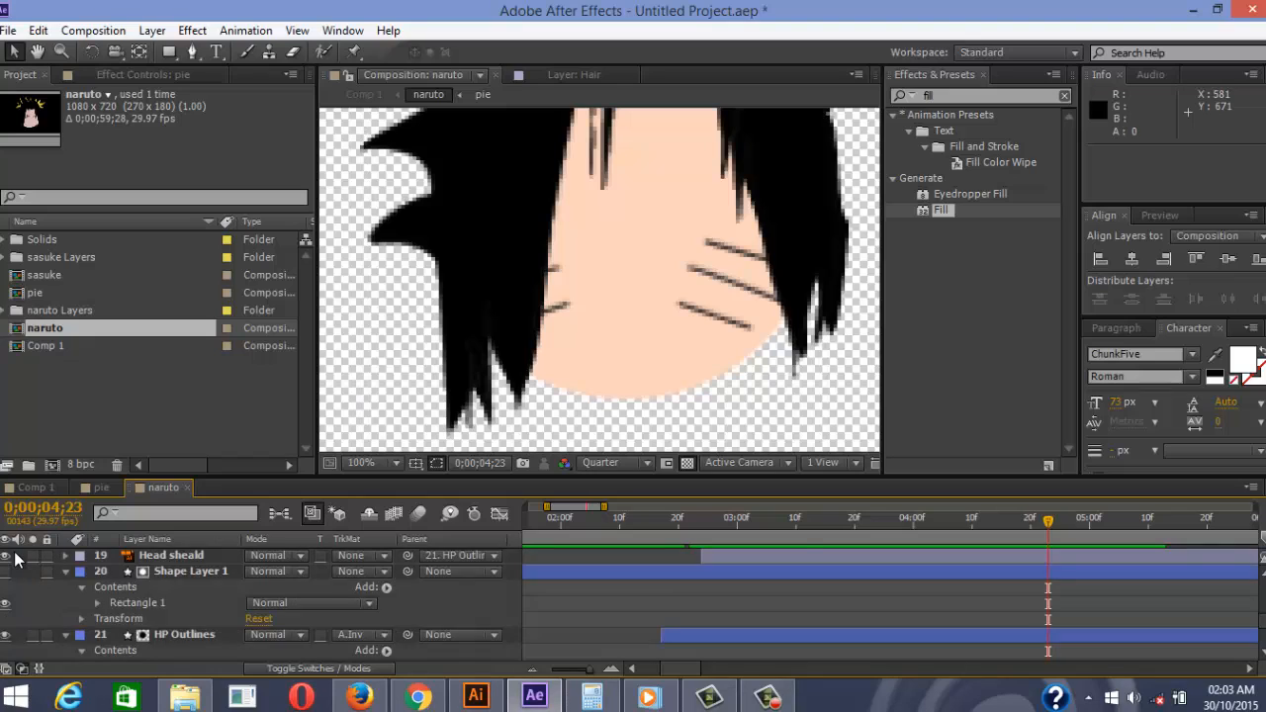
{"action": "scroll", "coordinate": [15, 559], "scroll_direction": "up", "scroll_amount": 2}
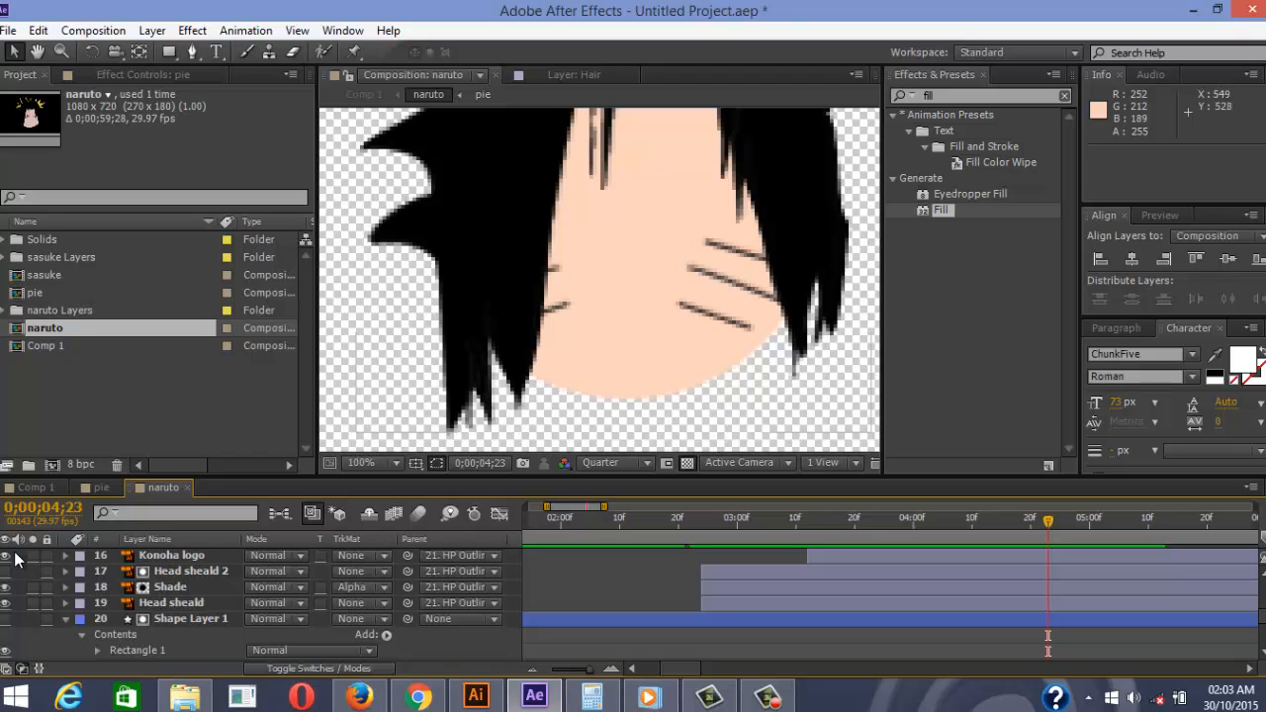
{"action": "scroll", "coordinate": [682, 265], "scroll_direction": "down", "scroll_amount": 1}
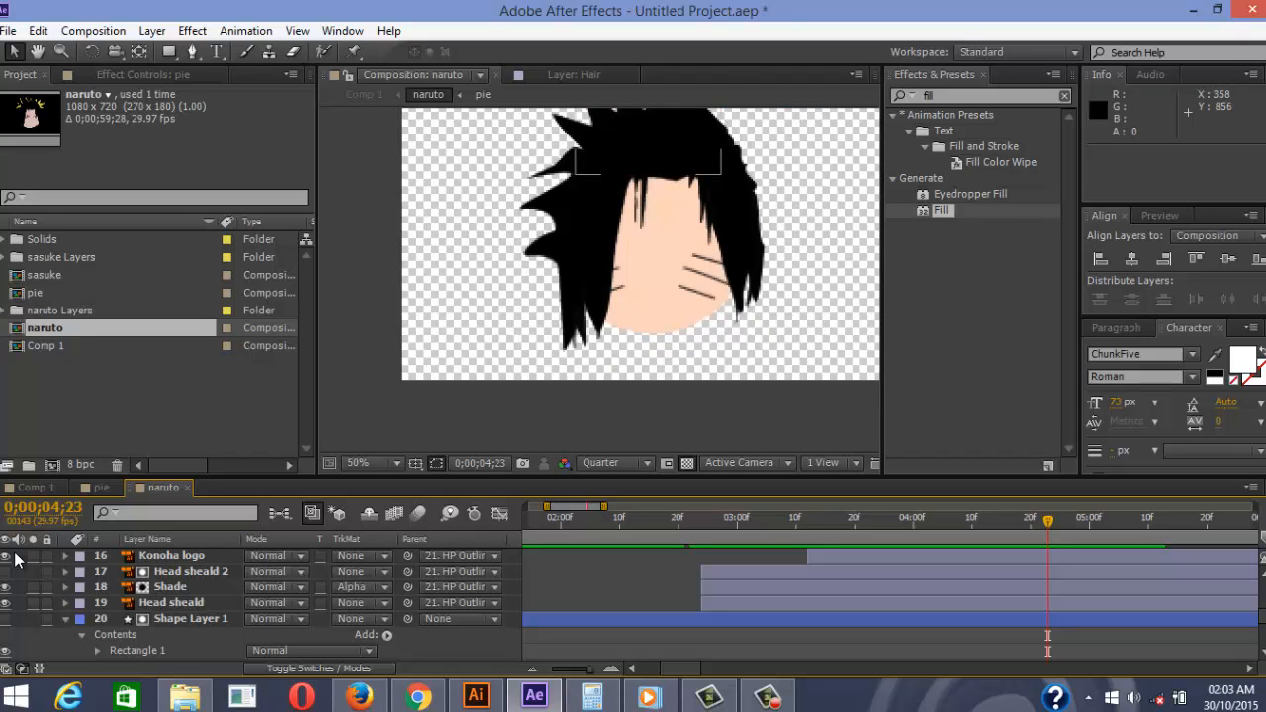
{"action": "scroll", "coordinate": [15, 559], "scroll_direction": "up", "scroll_amount": 4}
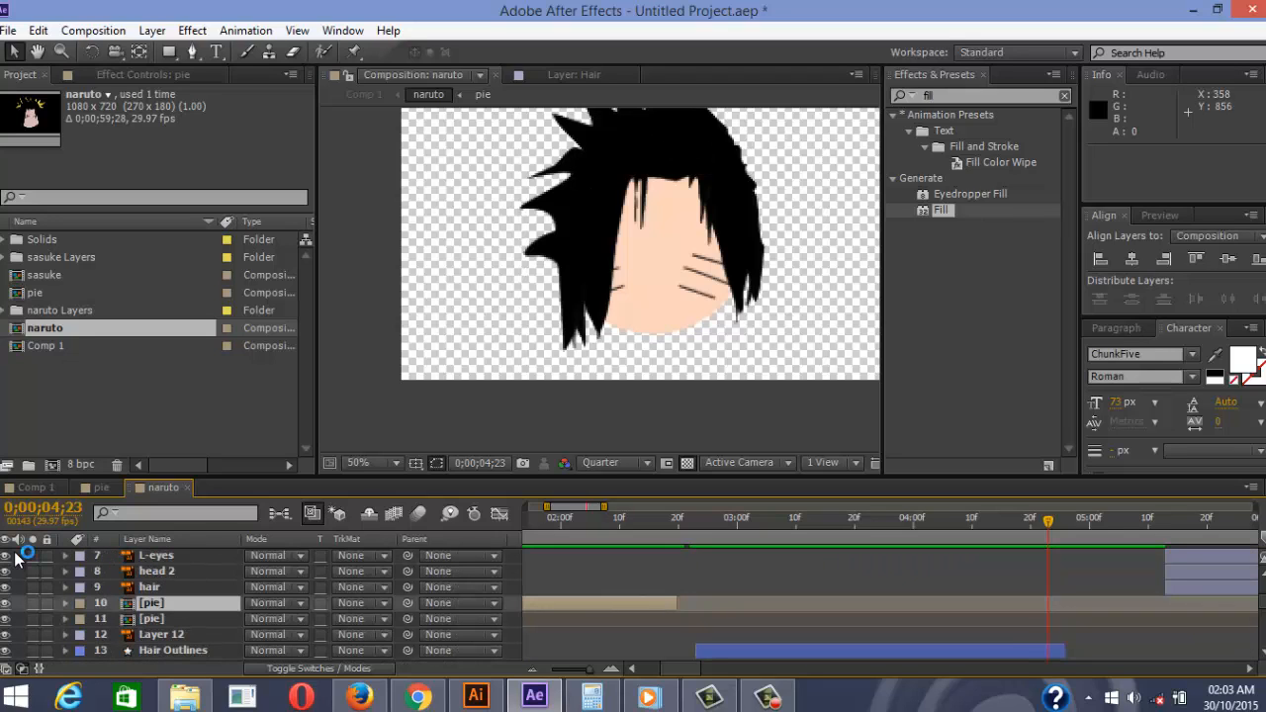
{"action": "scroll", "coordinate": [15, 559], "scroll_direction": "up", "scroll_amount": 3}
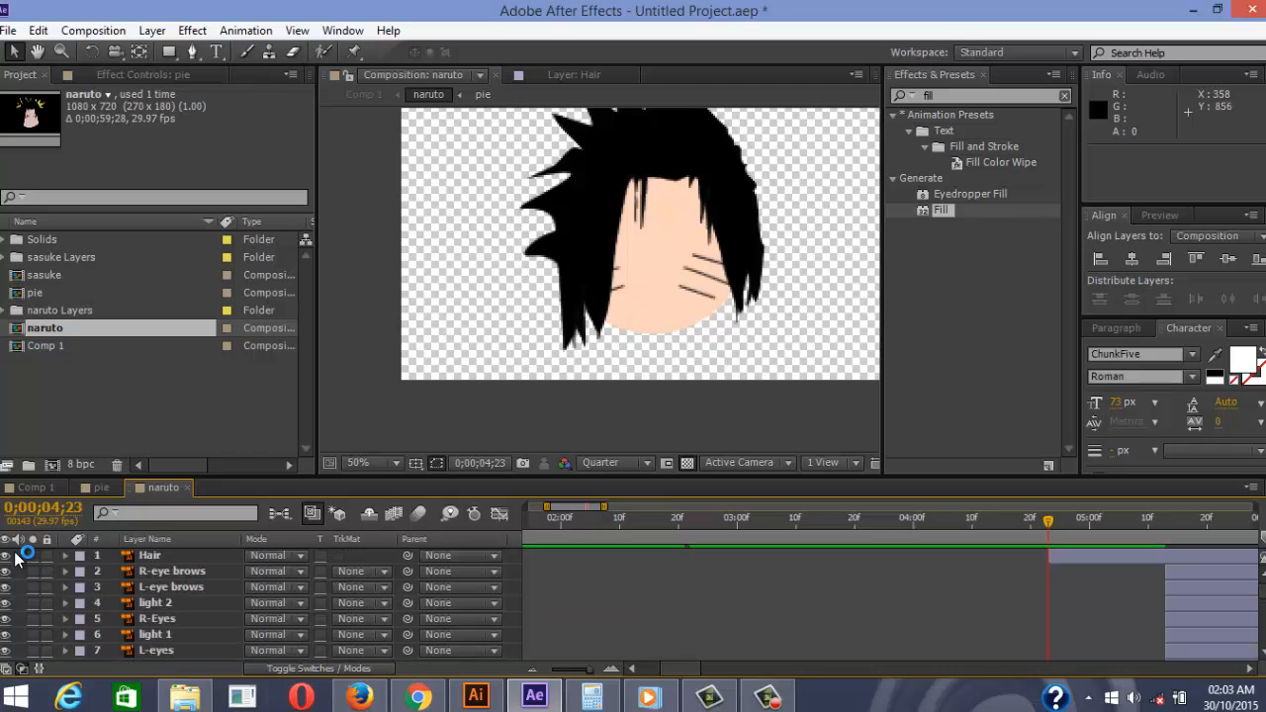
{"action": "scroll", "coordinate": [15, 559], "scroll_direction": "down", "scroll_amount": 12}
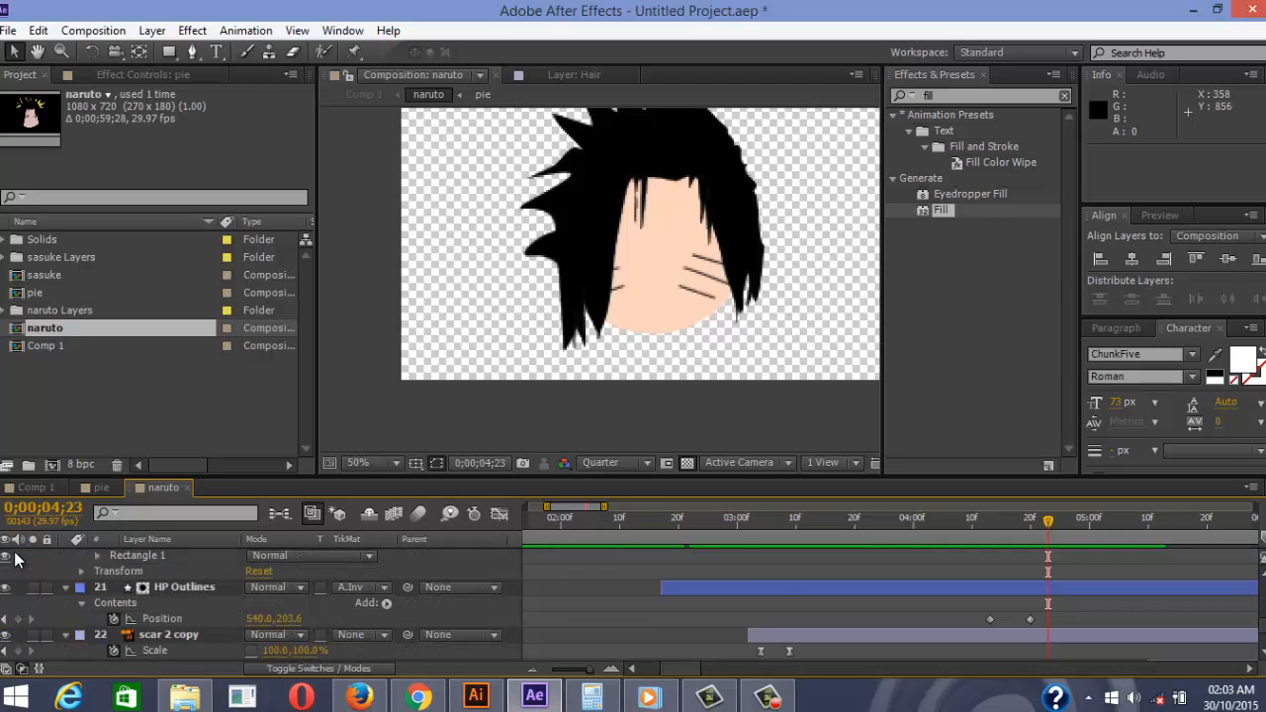
{"action": "key", "text": "j"}
{"action": "key", "text": "j"}
{"action": "key", "text": "j"}
{"action": "key", "text": "j"}
{"action": "key", "text": "j"}
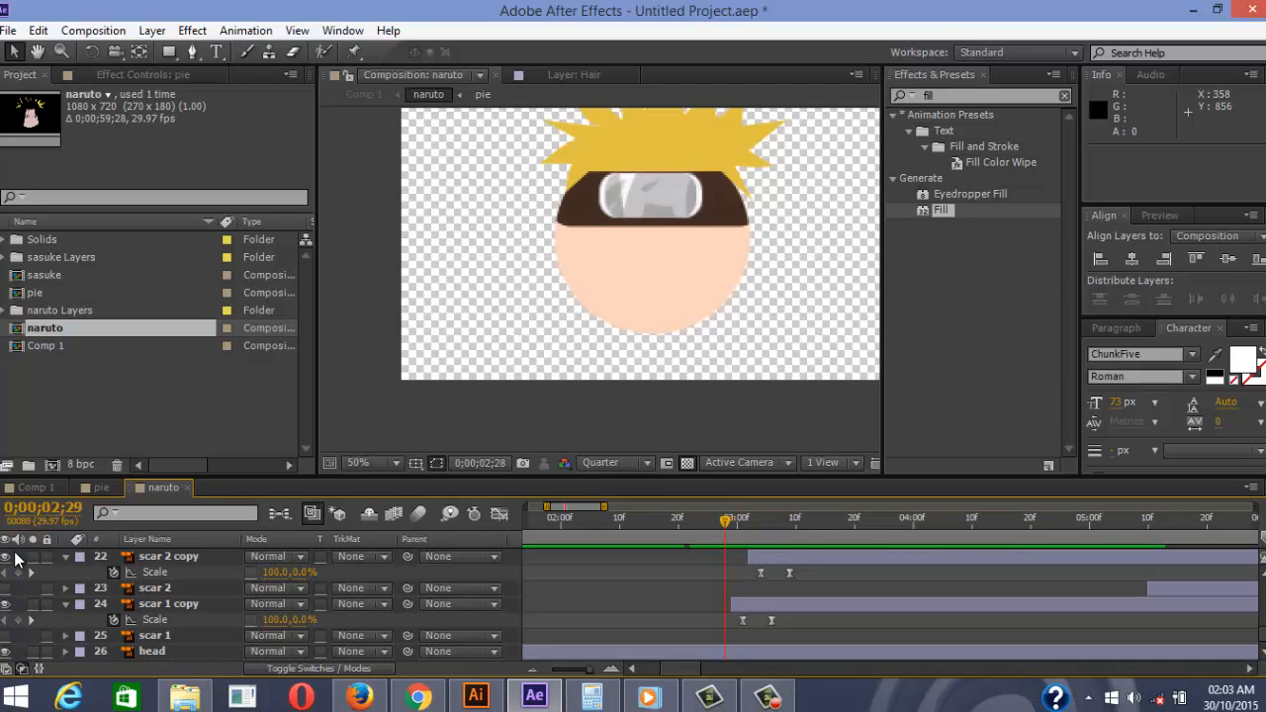
{"action": "key", "text": "k"}
{"action": "key", "text": "k"}
{"action": "key", "text": "k"}
{"action": "key", "text": "k"}
{"action": "key", "text": "space"}
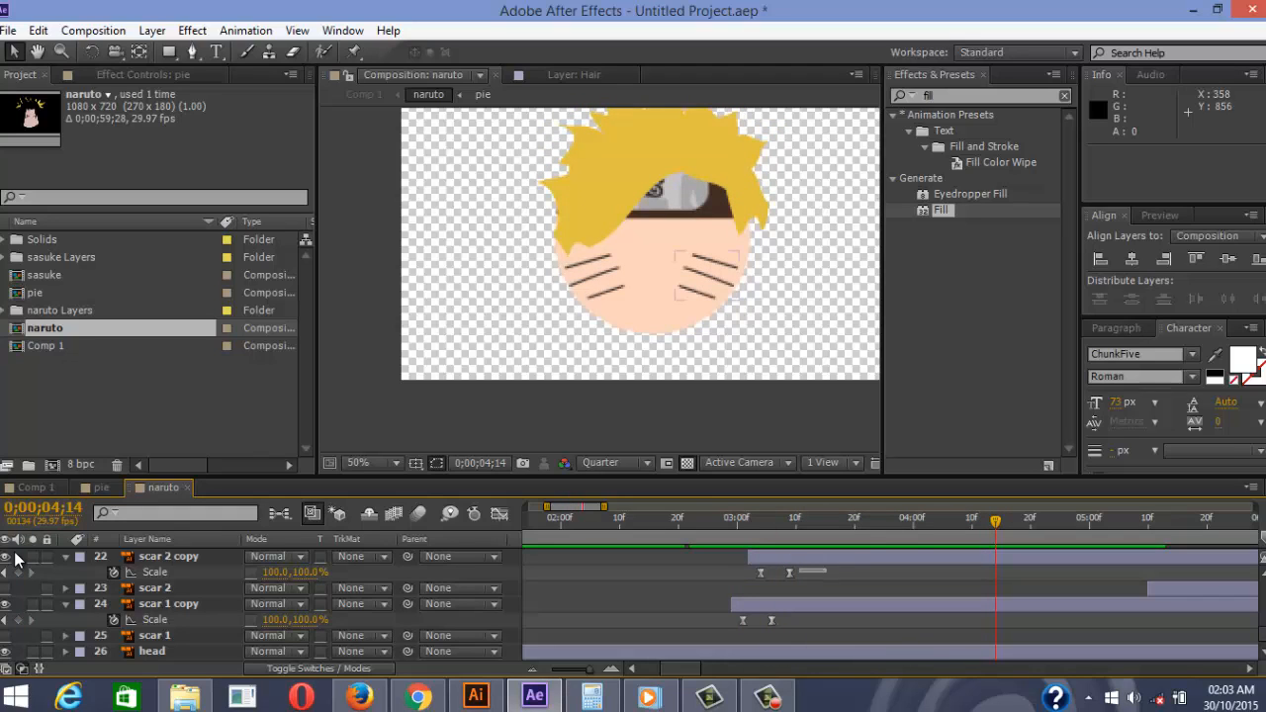
Paste scar 2 copy's 0% Scale keyframe at 0;00;04;18 so its whiskers flatten
{"action": "mouse_move", "coordinate": [799, 573]}
{"action": "left_mouse_down"}
{"action": "mouse_move", "coordinate": [765, 579]}
{"action": "mouse_move", "coordinate": [778, 581]}
{"action": "left_mouse_up"}
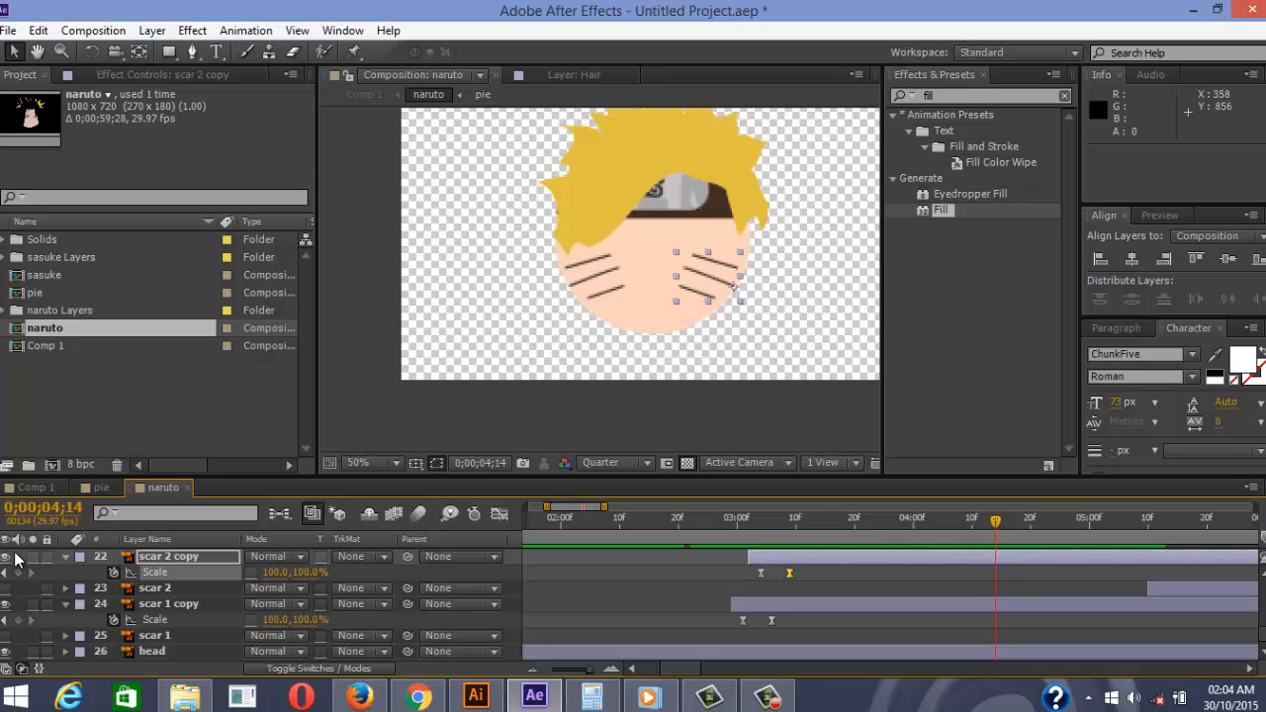
{"action": "key", "text": "ctrl+v"}
{"action": "left_click_drag", "start_coordinate": [761, 574], "coordinate": [802, 574]}
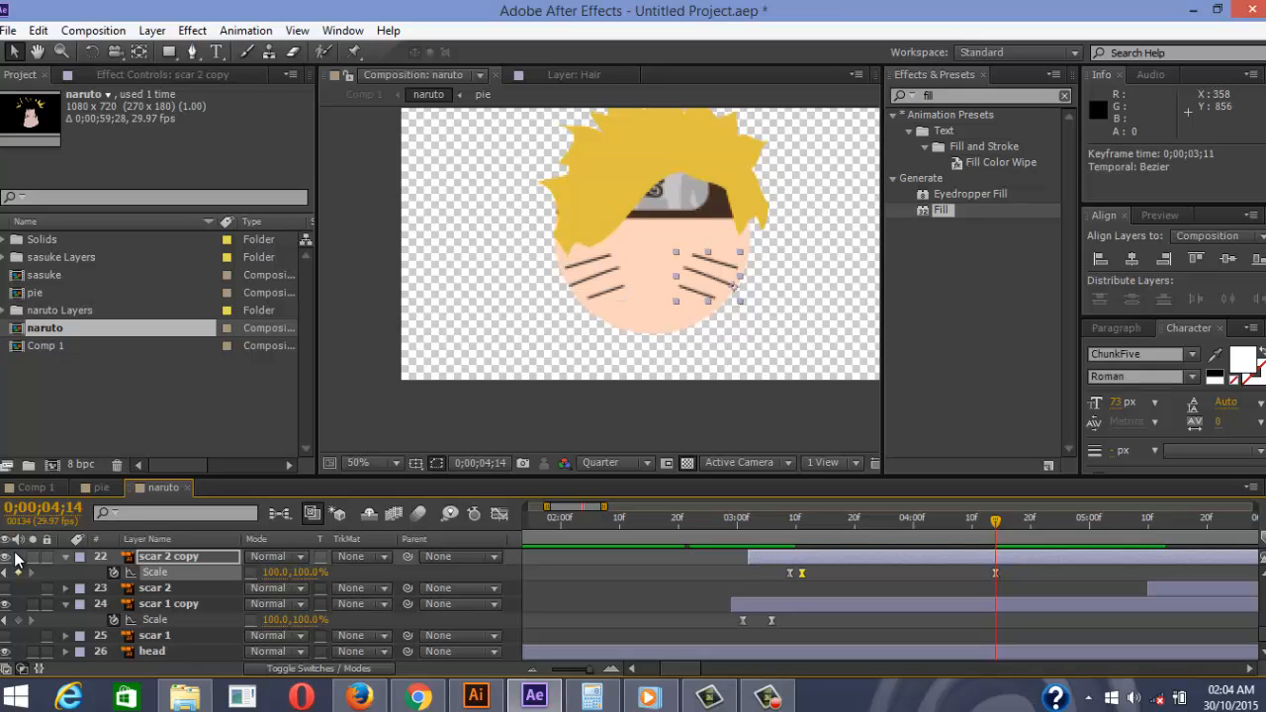
{"action": "key", "text": "ctrl+z"}
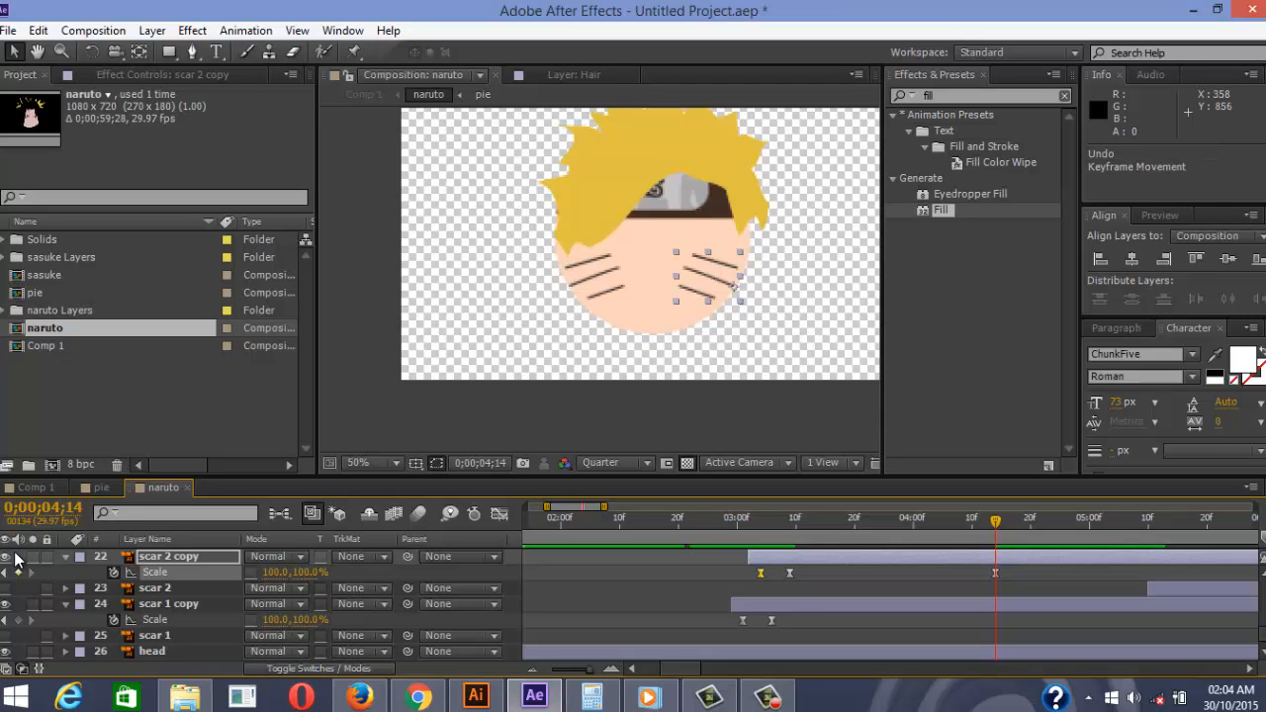
{"action": "key", "text": "ctrl+c"}
{"action": "key", "text": "Page_Down"}
{"action": "key", "text": "Page_Down"}
{"action": "key", "text": "Page_Down"}
{"action": "key", "text": "Page_Down"}
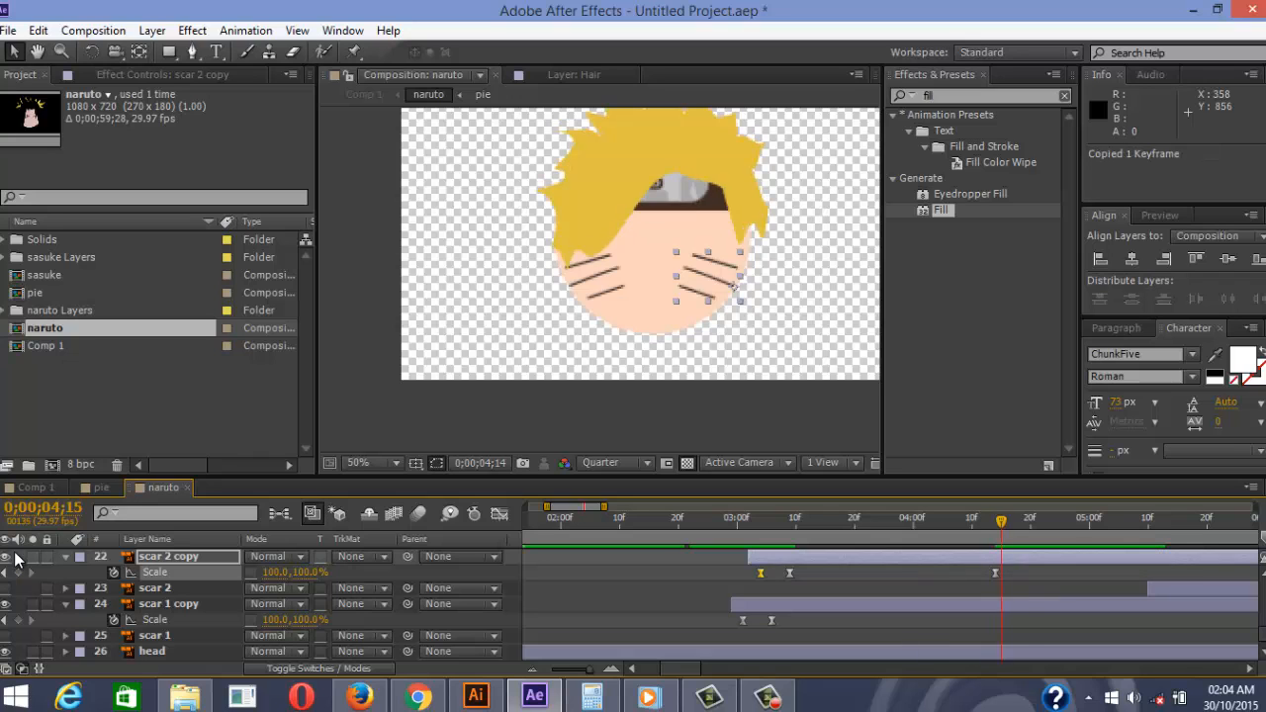
{"action": "key", "text": "ctrl+v"}
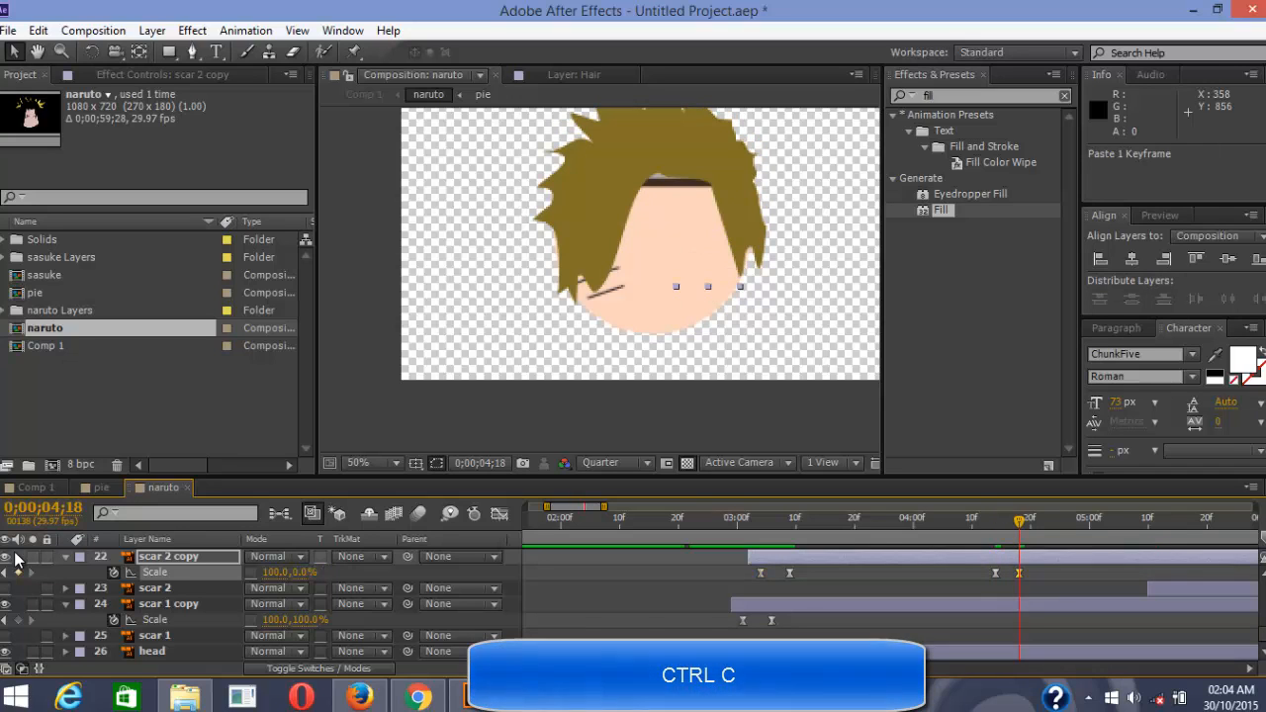
{"action": "key", "text": "Page_Up"}
{"action": "key", "text": "Page_Up"}
{"action": "key", "text": "Page_Up"}
{"action": "key", "text": "Page_Up"}
{"action": "key", "text": "Page_Down"}
{"action": "key", "text": "Page_Down"}
{"action": "key", "text": "Page_Down"}
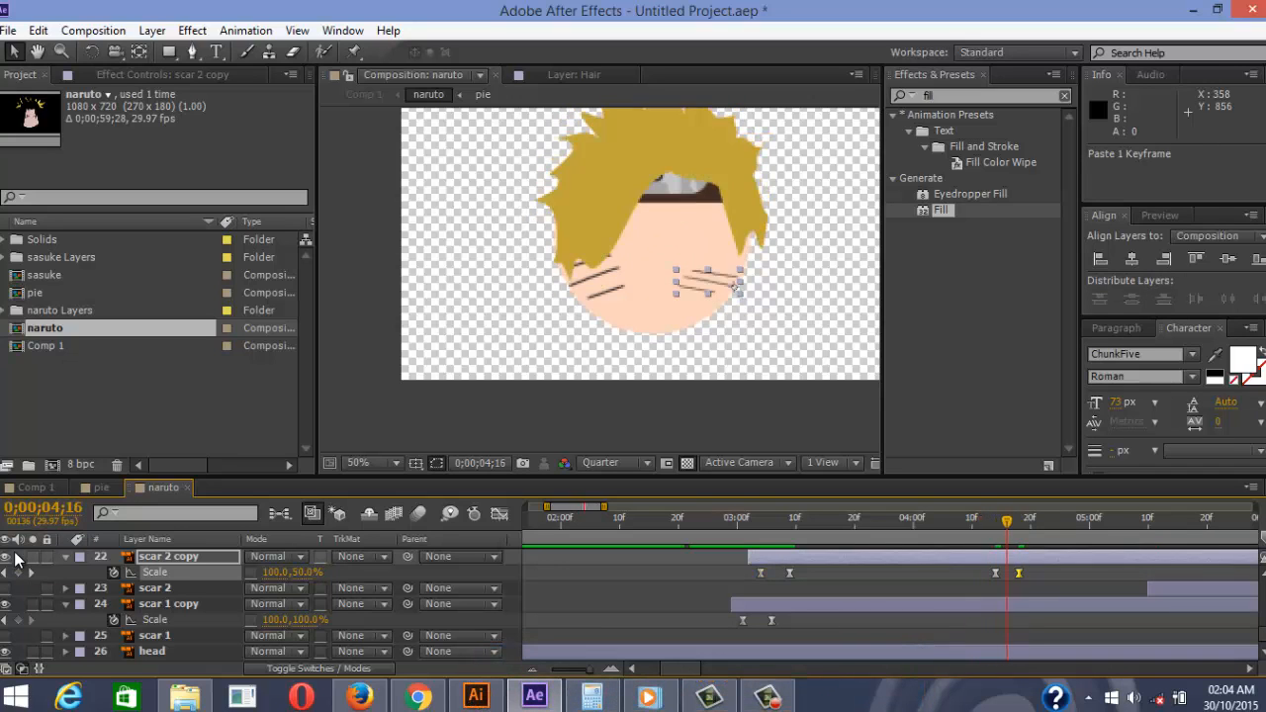
{"action": "key", "text": "Page_Down"}
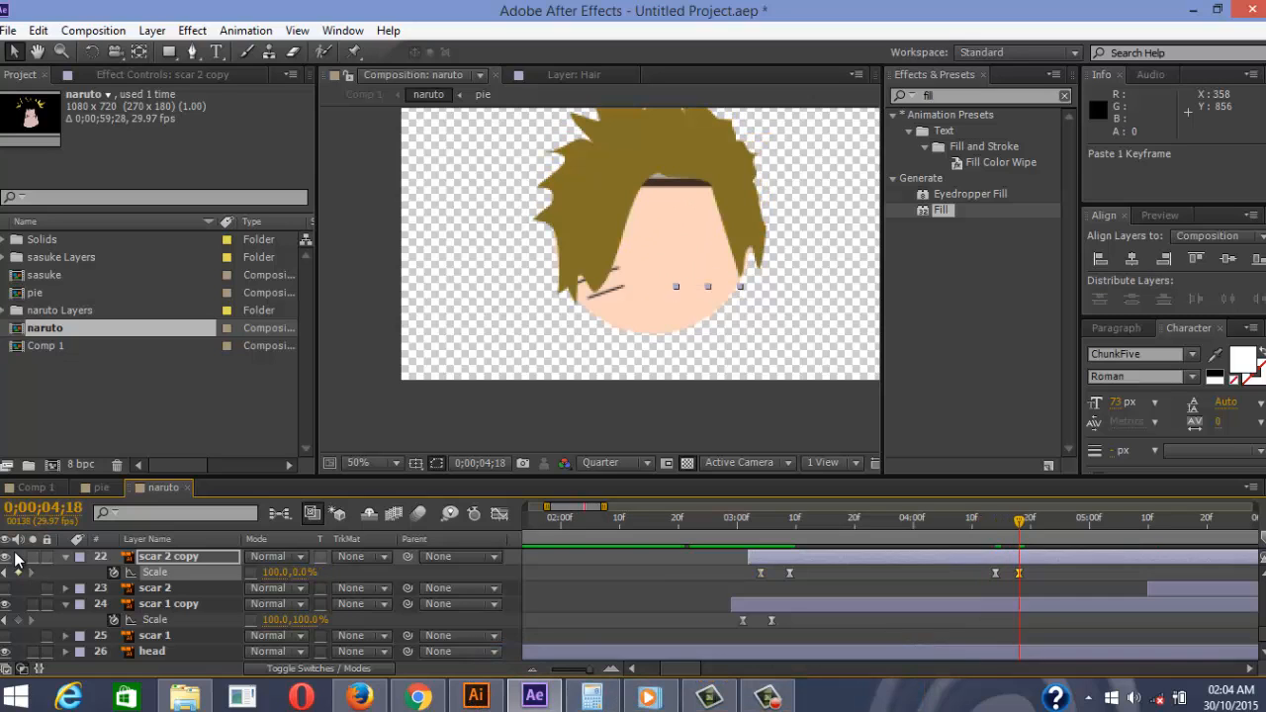
{"action": "key", "text": "Page_Up"}
{"action": "key", "text": "Page_Up"}
{"action": "key", "text": "Page_Up"}
{"action": "key", "text": "Page_Up"}
{"action": "key", "text": "Page_Up"}
{"action": "key", "text": "Page_Up"}
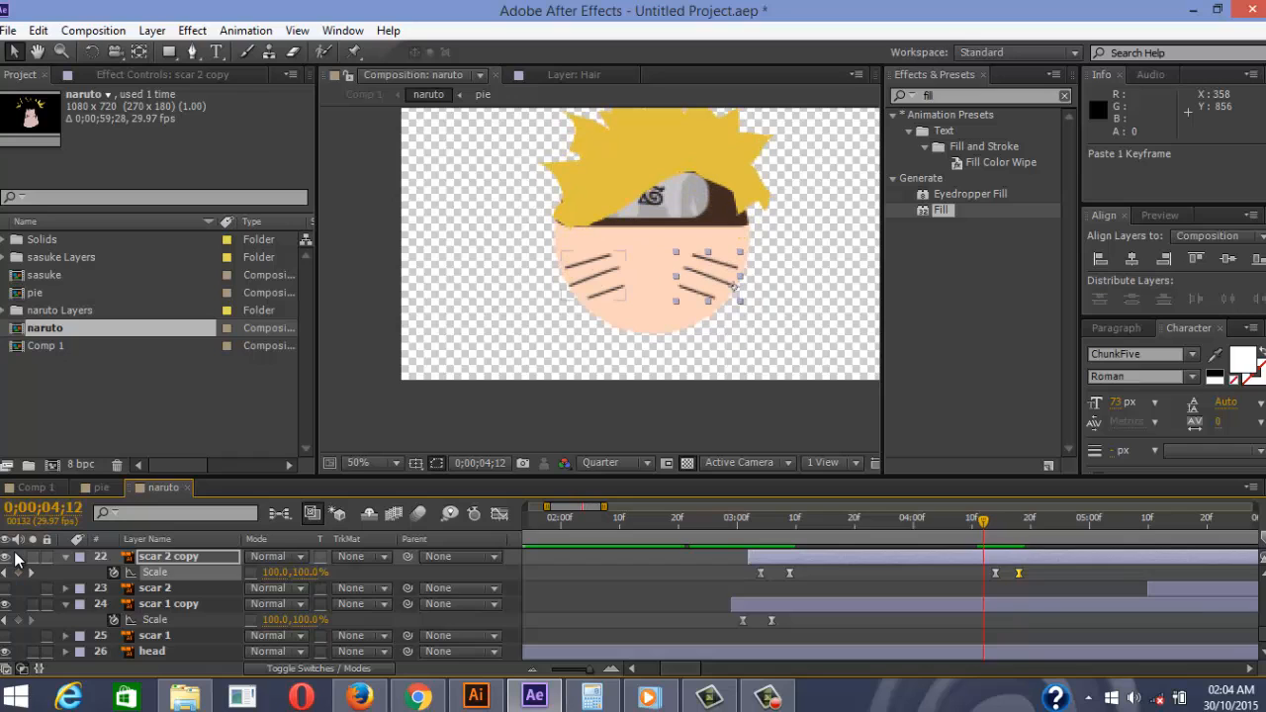
Paste the Scale keyframes onto scar 1 copy, flattening at 0;00;04;16, and preview
{"action": "key", "text": "ctrl+Down"}
{"action": "key", "text": "ctrl+Down"}
{"action": "key", "text": "ctrl+v"}
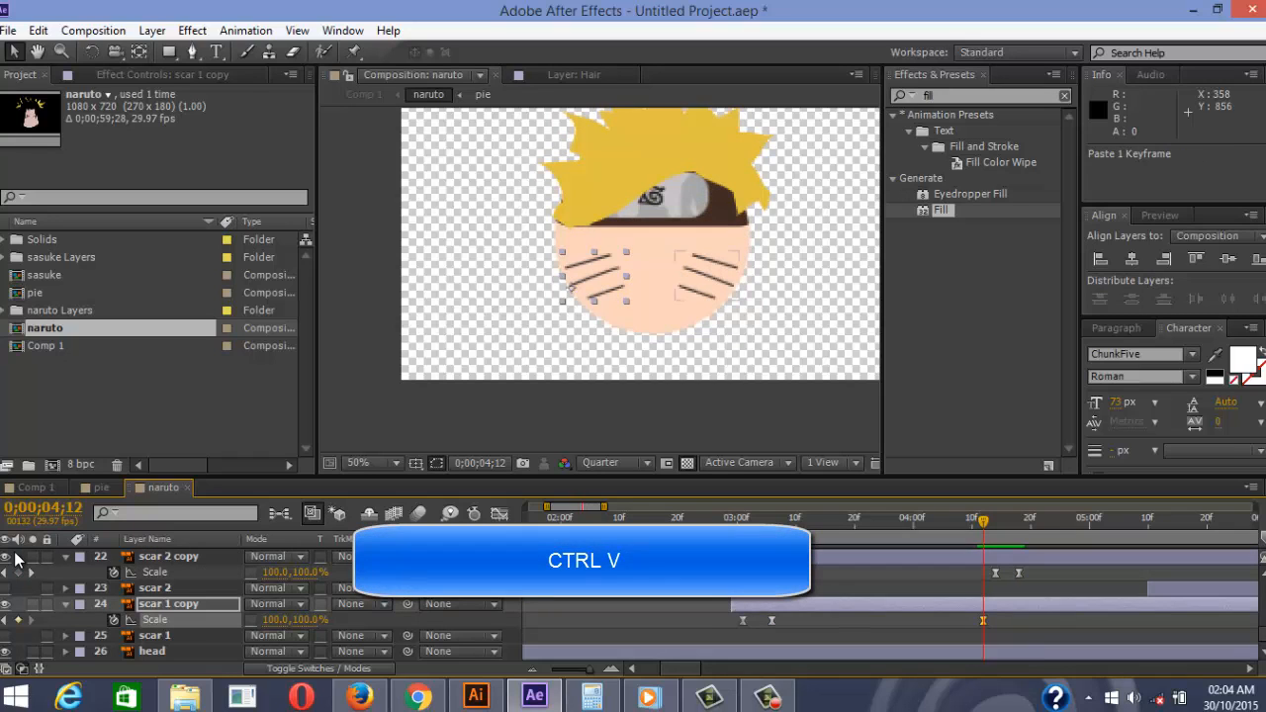
{"action": "key", "text": "Page_Down"}
{"action": "key", "text": "Page_Down"}
{"action": "key", "text": "Page_Down"}
{"action": "key", "text": "Page_Down"}
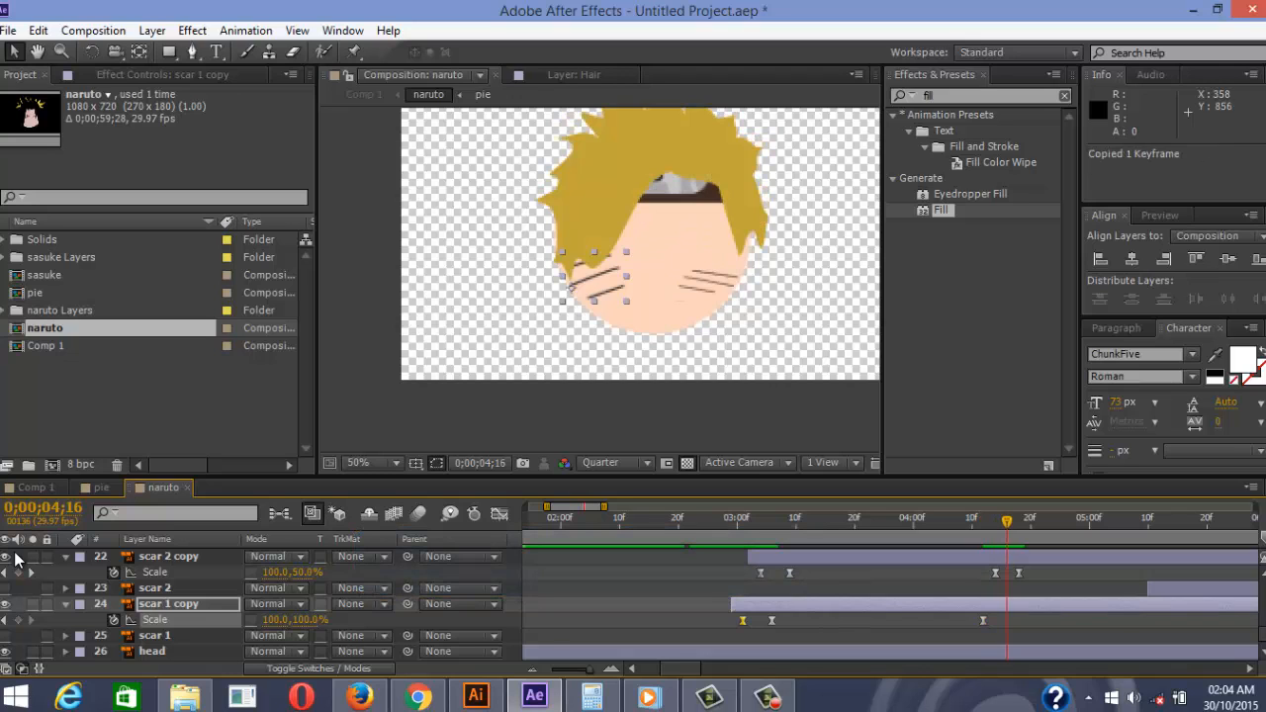
{"action": "key", "text": "ctrl+v"}
{"action": "key", "text": "space"}
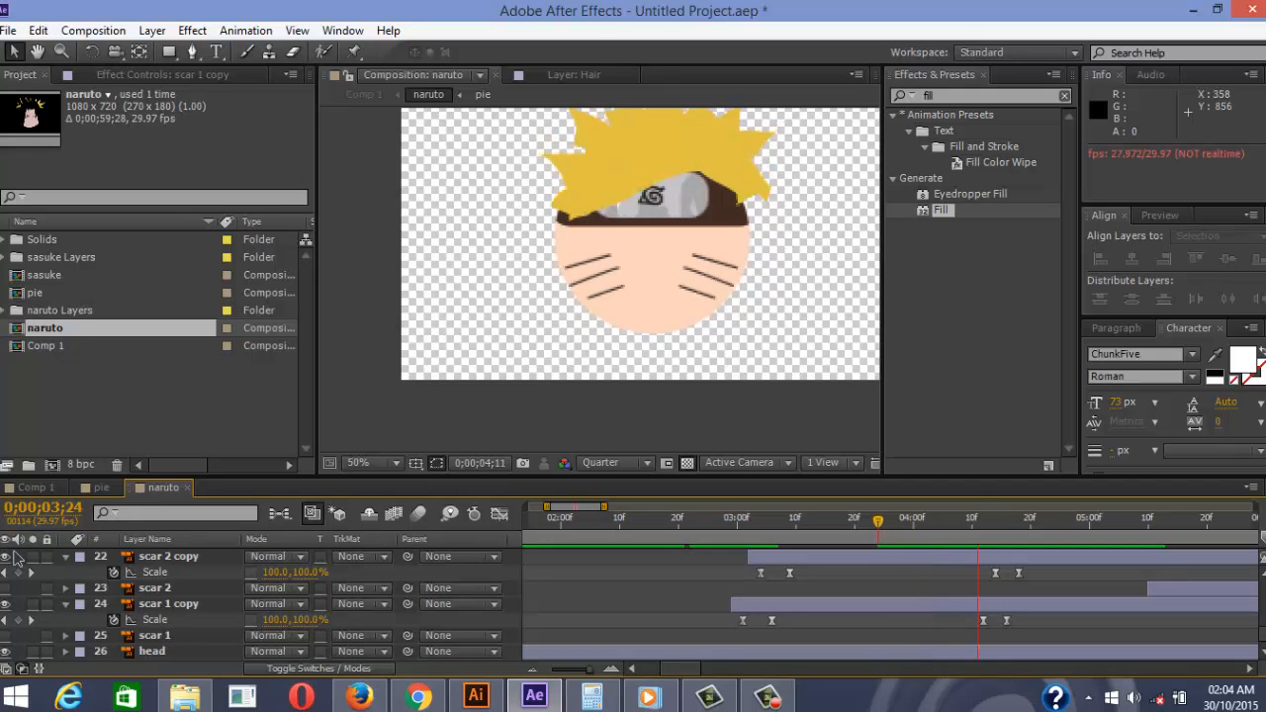
Move the hair layer's In point from 0;00;05;13 to 0;00;04;25 and check the frames
{"action": "key", "text": "comma"}
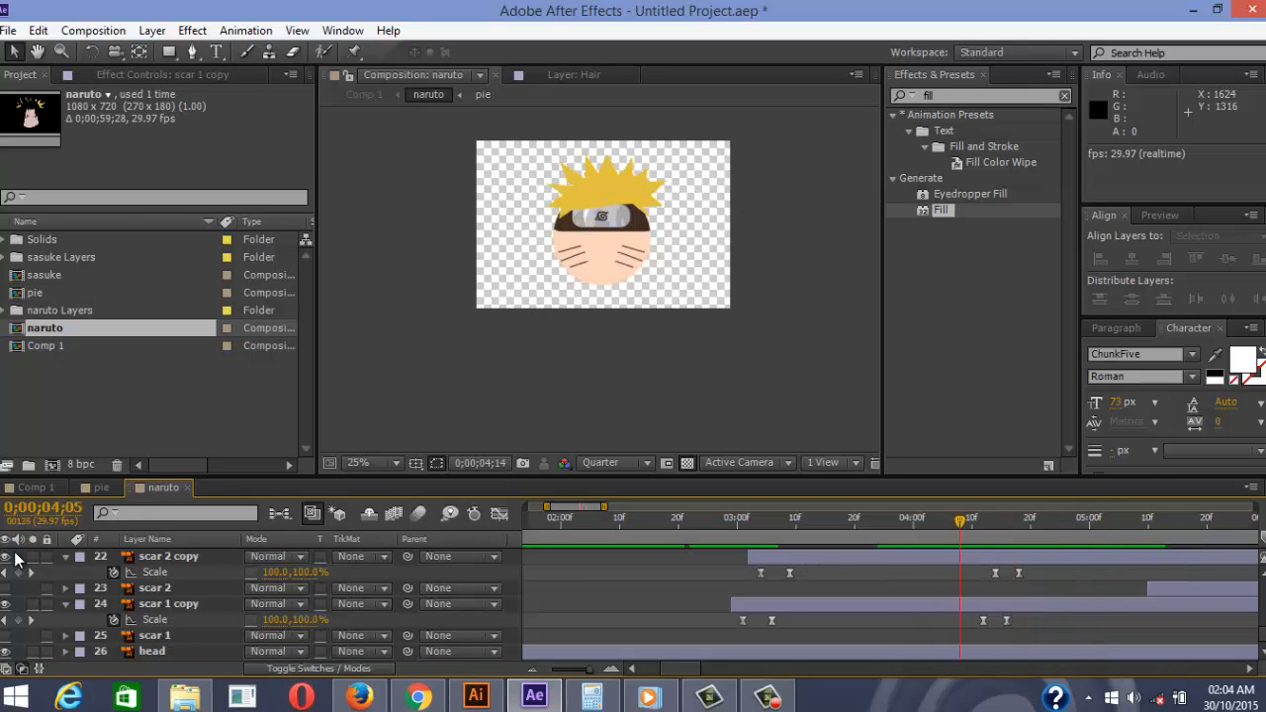
{"action": "key", "text": "space"}
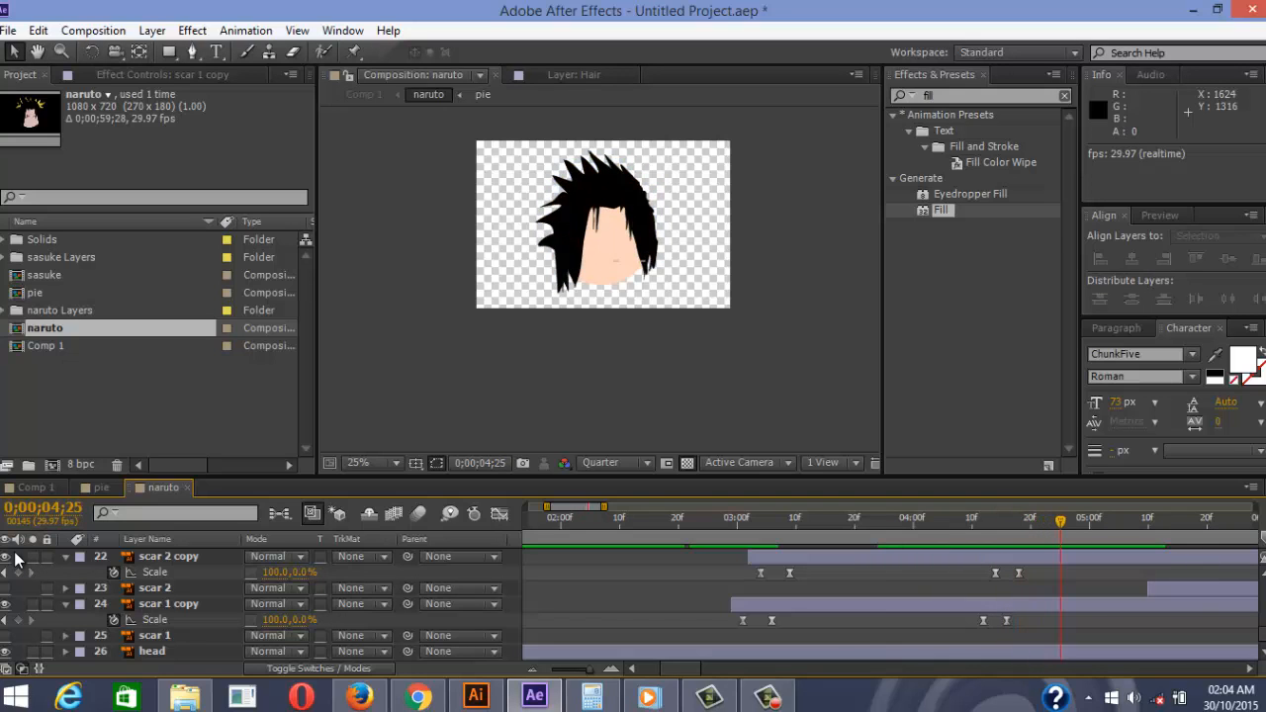
{"action": "scroll", "coordinate": [15, 559], "scroll_direction": "up", "scroll_amount": 10}
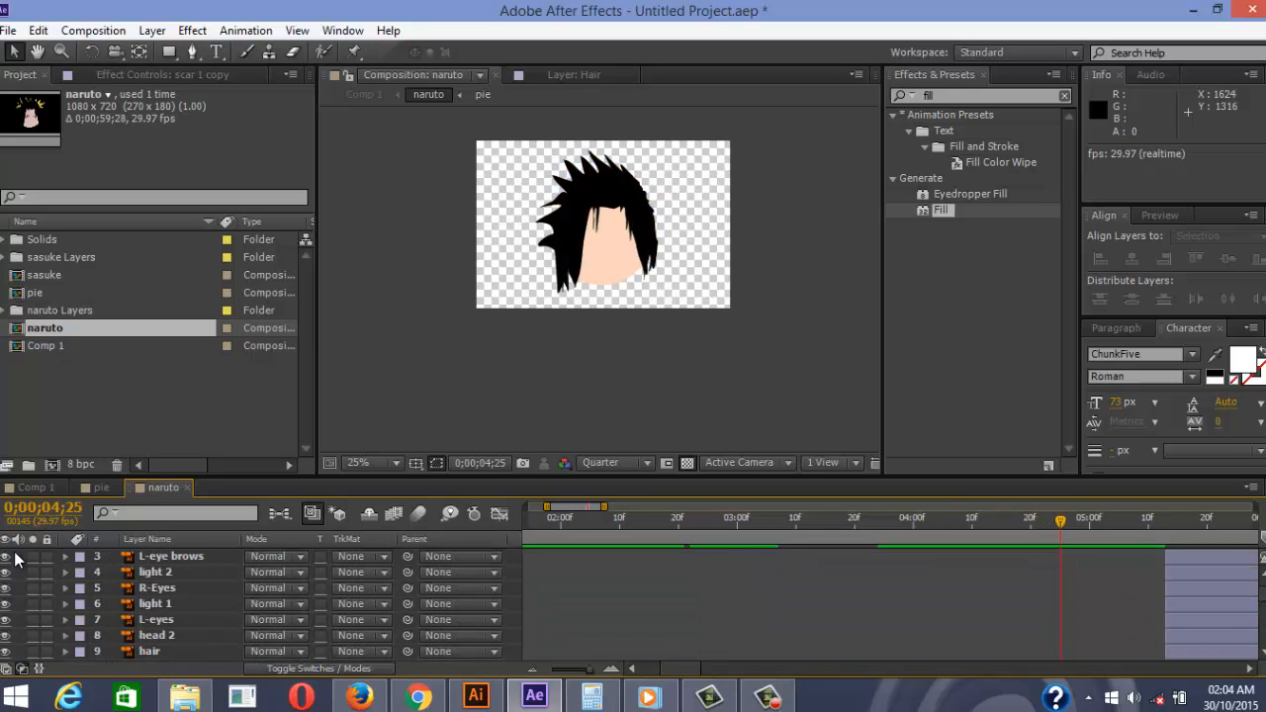
{"action": "scroll", "coordinate": [15, 559], "scroll_direction": "down", "scroll_amount": 1}
{"action": "left_click_drag", "start_coordinate": [1207, 604], "coordinate": [1105, 604]}
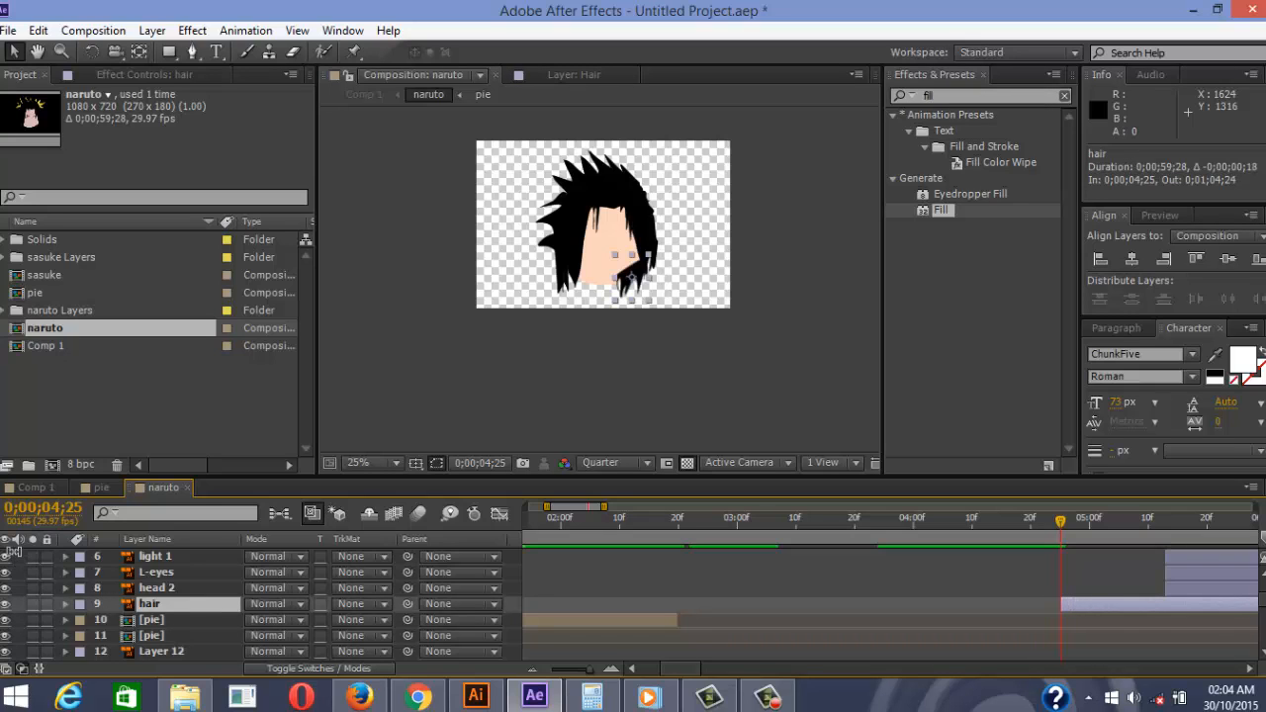
{"action": "scroll", "coordinate": [15, 560], "scroll_direction": "down", "scroll_amount": 5}
{"action": "scroll", "coordinate": [15, 560], "scroll_direction": "down", "scroll_amount": 3}
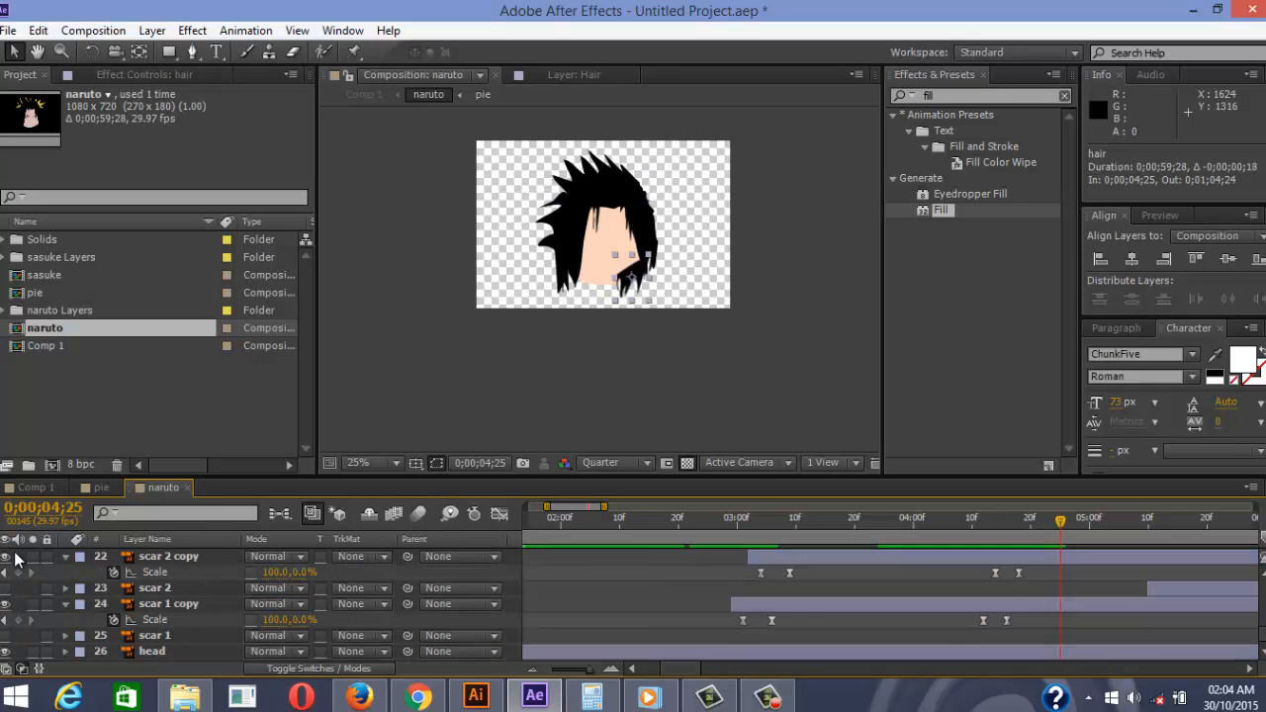
{"action": "key", "text": "Page_Up"}
{"action": "key", "text": "Page_Up"}
{"action": "key", "text": "Page_Up"}
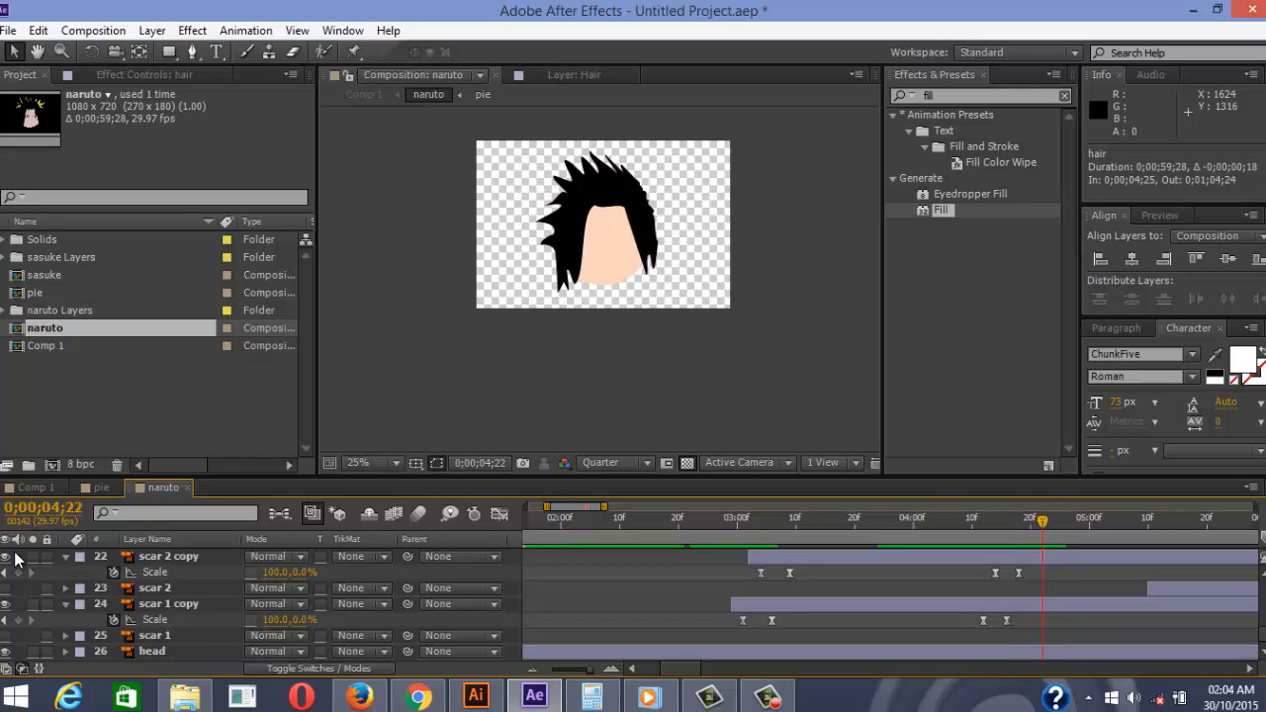
{"action": "key", "text": "Page_Down"}
{"action": "scroll", "coordinate": [15, 559], "scroll_direction": "up", "scroll_amount": 10}
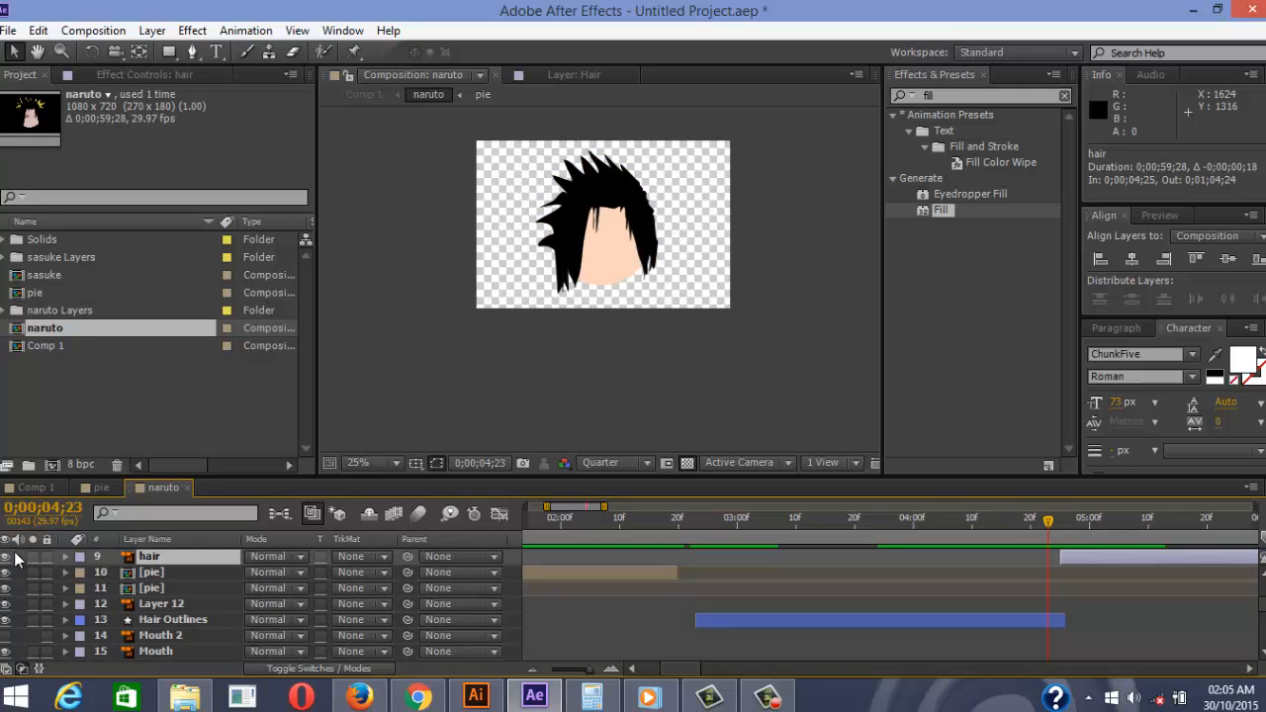
{"action": "key", "text": "alt+Page_Up"}
{"action": "key", "text": "alt+Page_Up"}
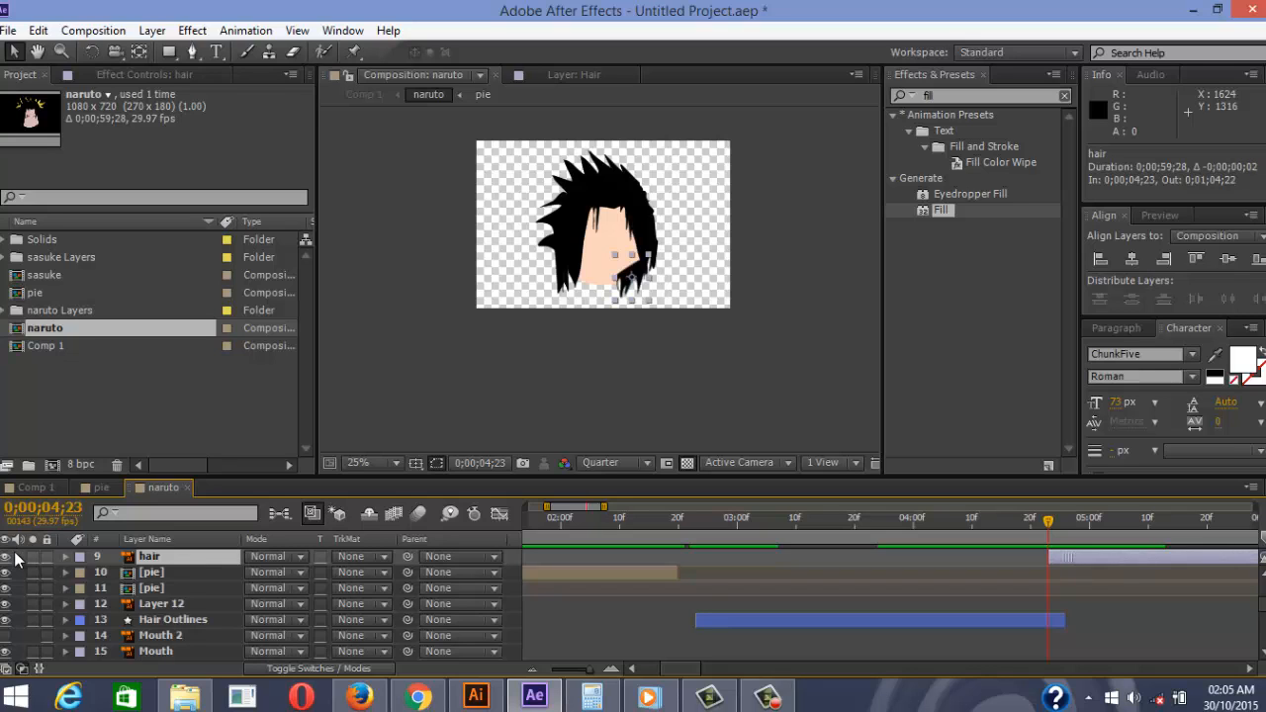
{"action": "key", "text": "F2"}
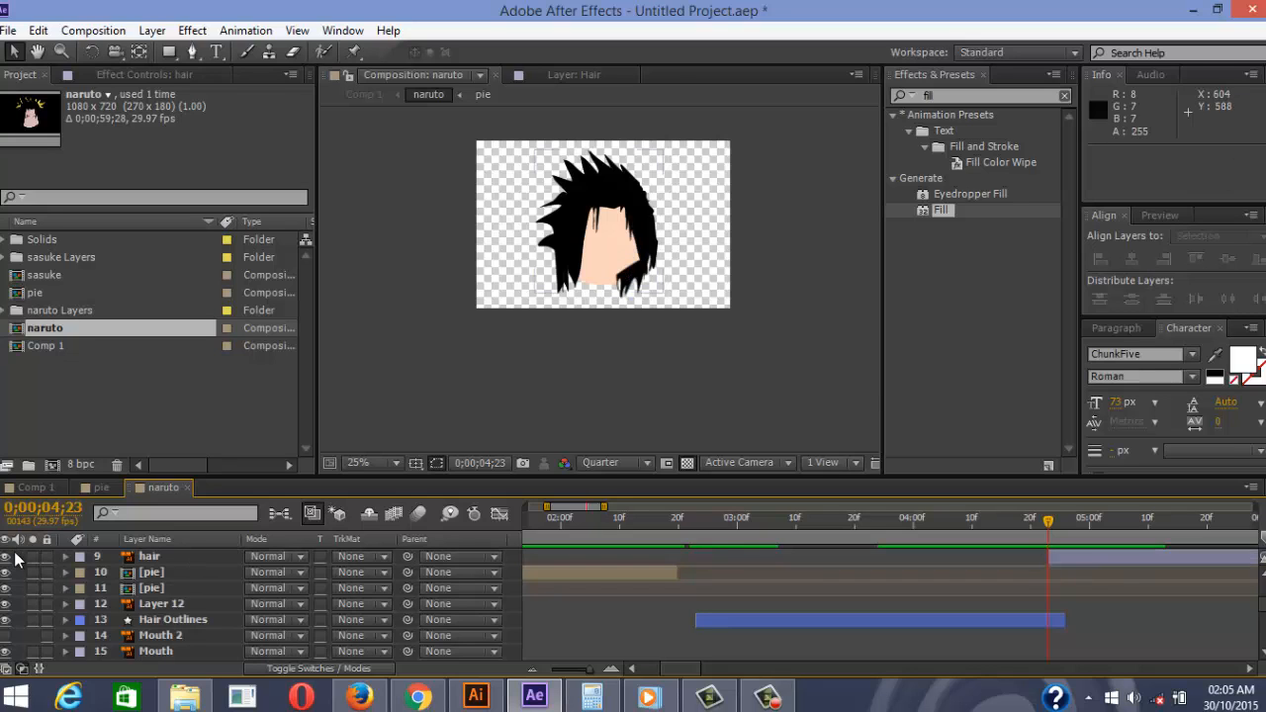
{"action": "scroll", "coordinate": [619, 278], "scroll_direction": "up", "scroll_amount": 2}
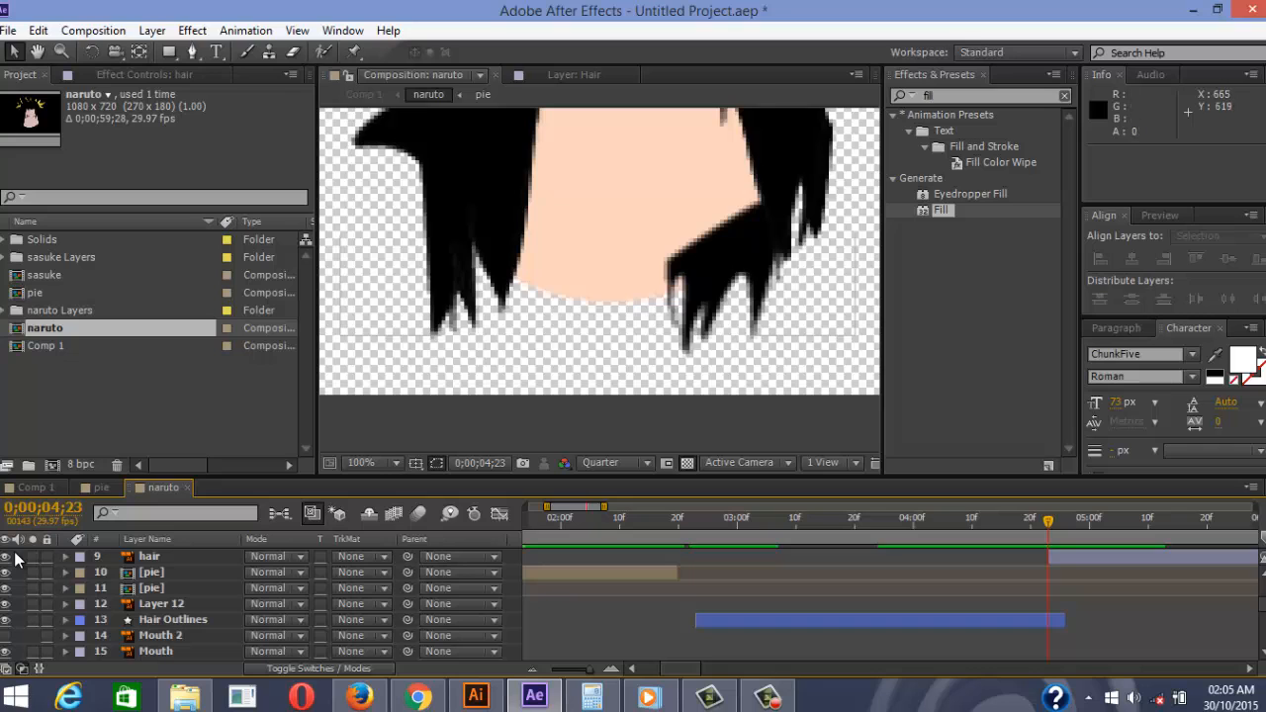
{"action": "scroll", "coordinate": [710, 269], "scroll_direction": "down", "scroll_amount": 1}
{"action": "scroll", "coordinate": [14, 558], "scroll_direction": "down", "scroll_amount": 6}
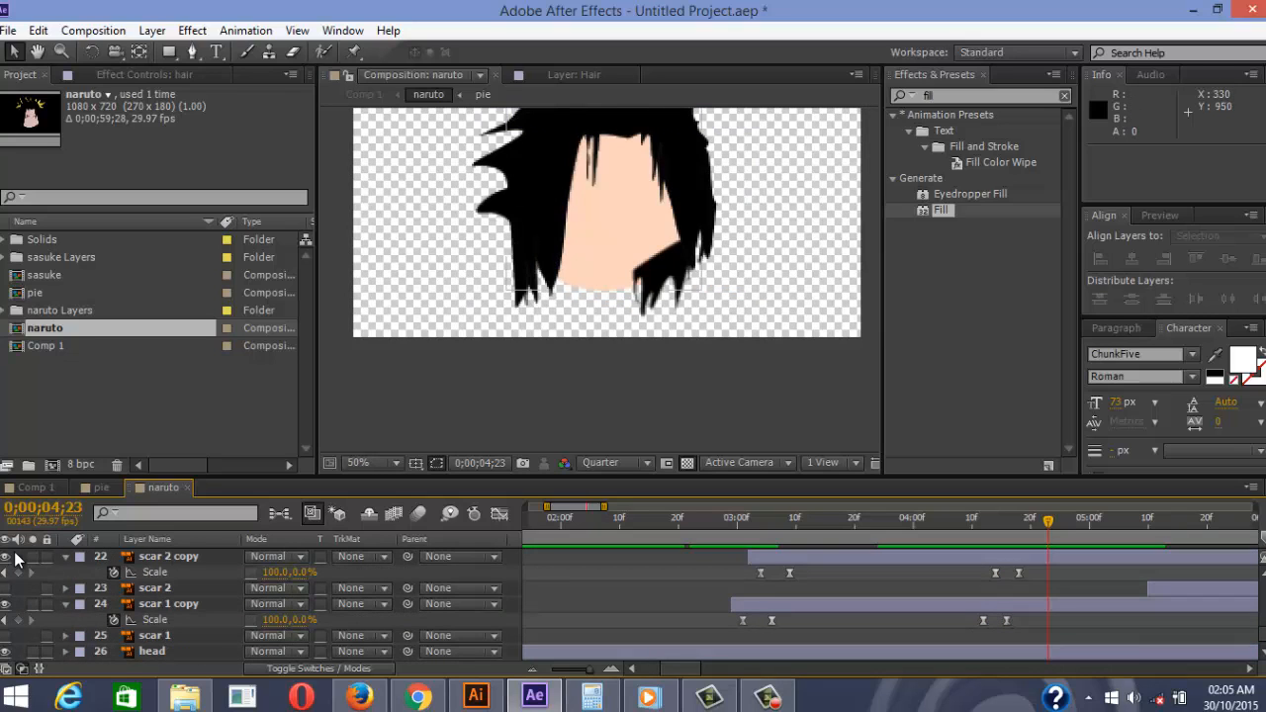
{"action": "key", "text": "ctrl+Up"}
{"action": "scroll", "coordinate": [15, 559], "scroll_direction": "up", "scroll_amount": 1}
{"action": "scroll", "coordinate": [15, 559], "scroll_direction": "up", "scroll_amount": 8}
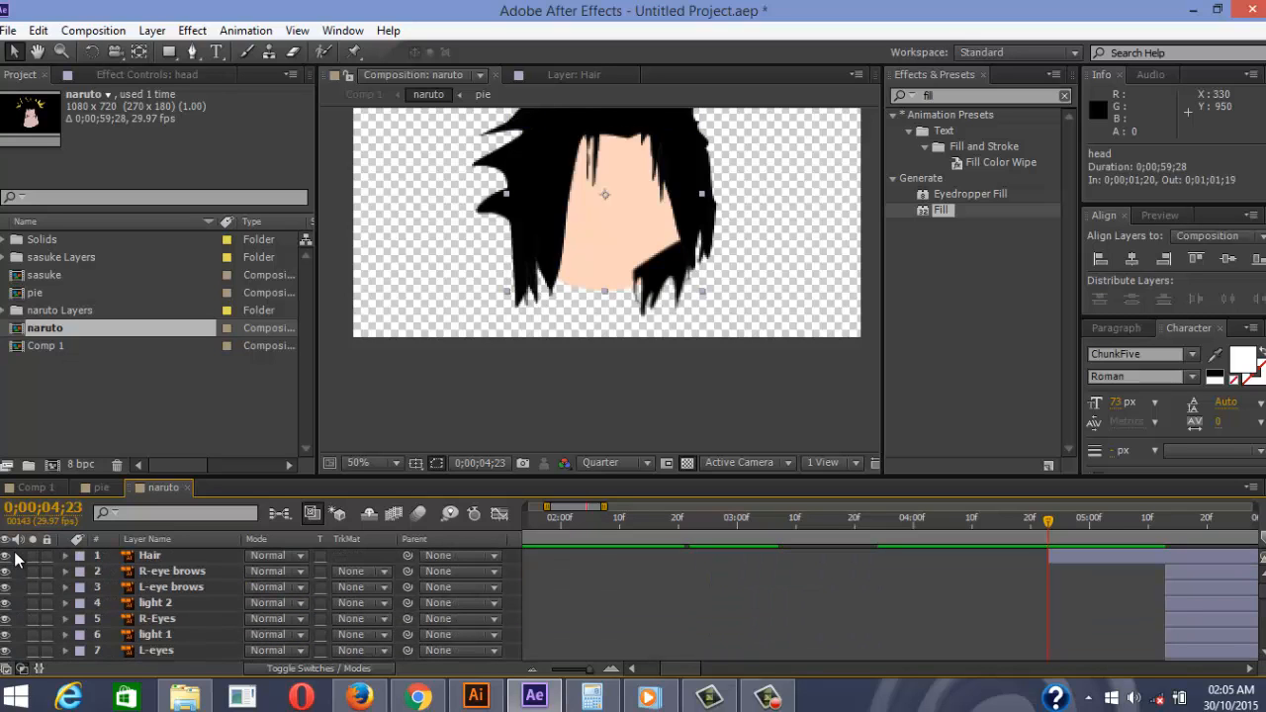
{"action": "scroll", "coordinate": [15, 559], "scroll_direction": "down", "scroll_amount": 1}
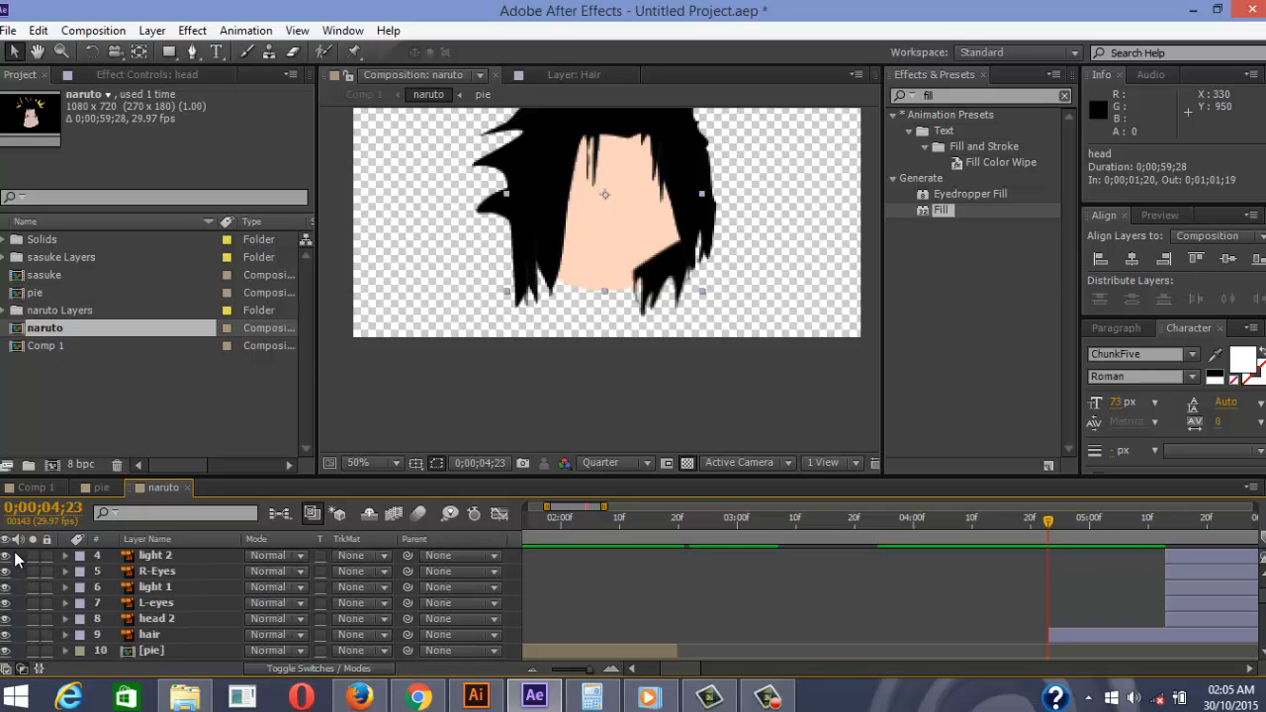
{"action": "scroll", "coordinate": [15, 558], "scroll_direction": "up", "scroll_amount": 1}
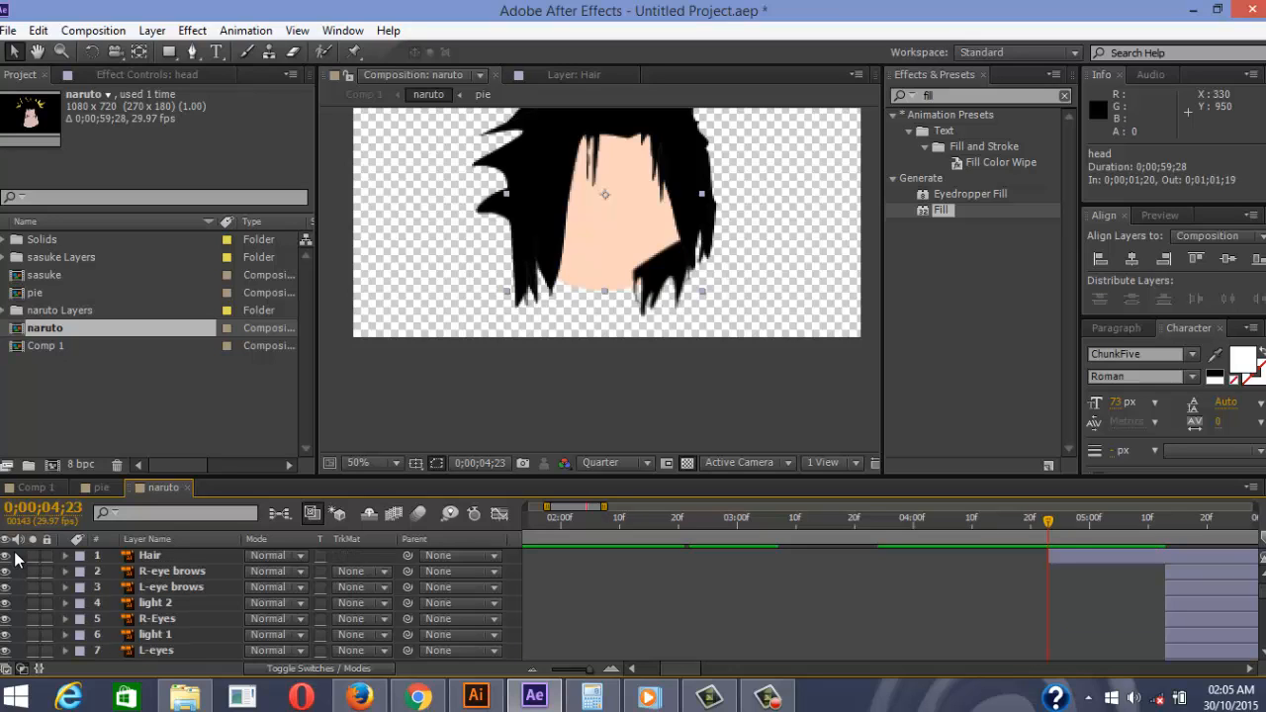
{"action": "scroll", "coordinate": [15, 559], "scroll_direction": "down", "scroll_amount": 1}
{"action": "scroll", "coordinate": [15, 559], "scroll_direction": "up", "scroll_amount": 1}
{"action": "scroll", "coordinate": [14, 559], "scroll_direction": "down", "scroll_amount": 1}
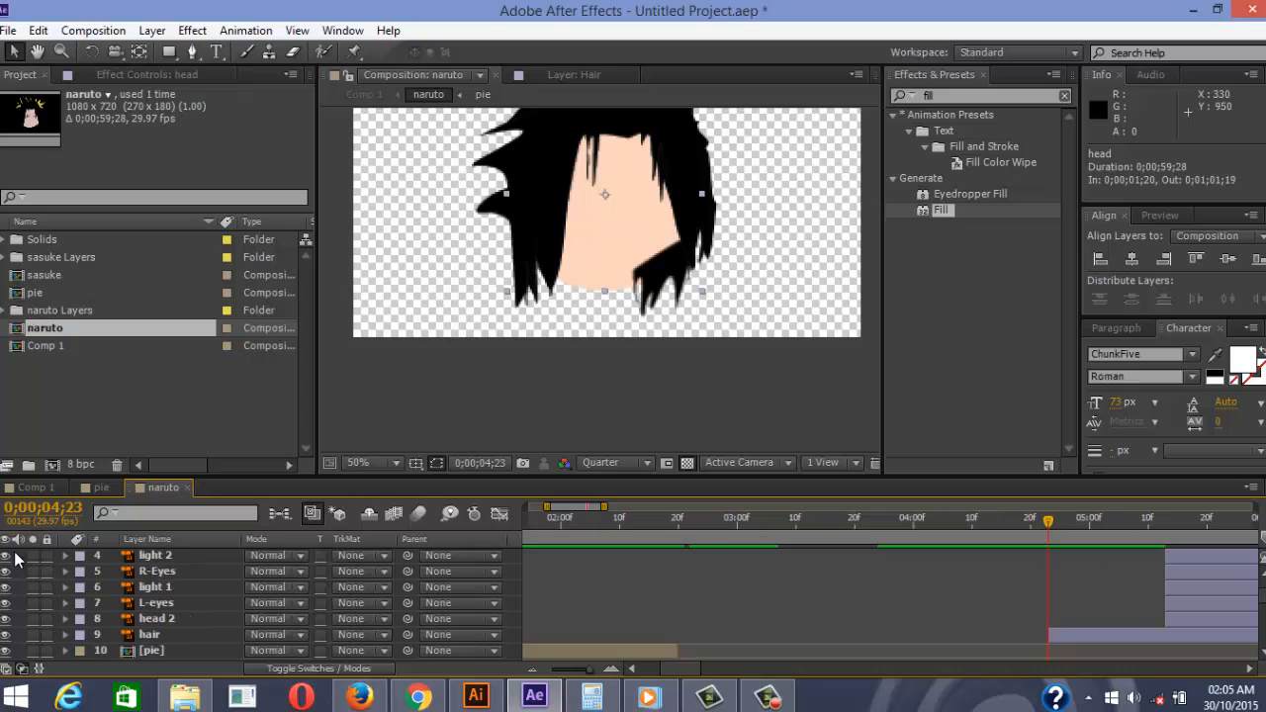
Start head 2 at 0;00;04;19, nudging its in-point back and forth to compare
{"action": "key", "text": "KP_8"}
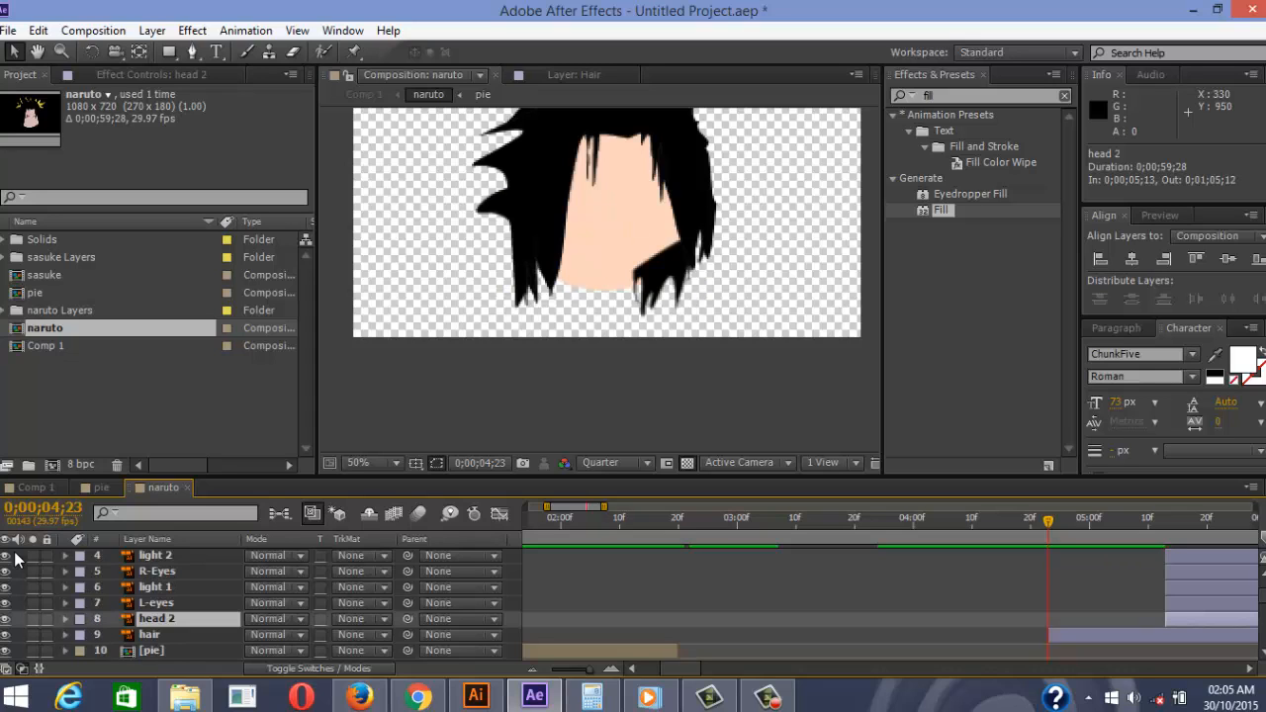
{"action": "key", "text": "Page_Up"}
{"action": "key", "text": "Page_Up"}
{"action": "key", "text": "Page_Up"}
{"action": "key", "text": "Page_Up"}
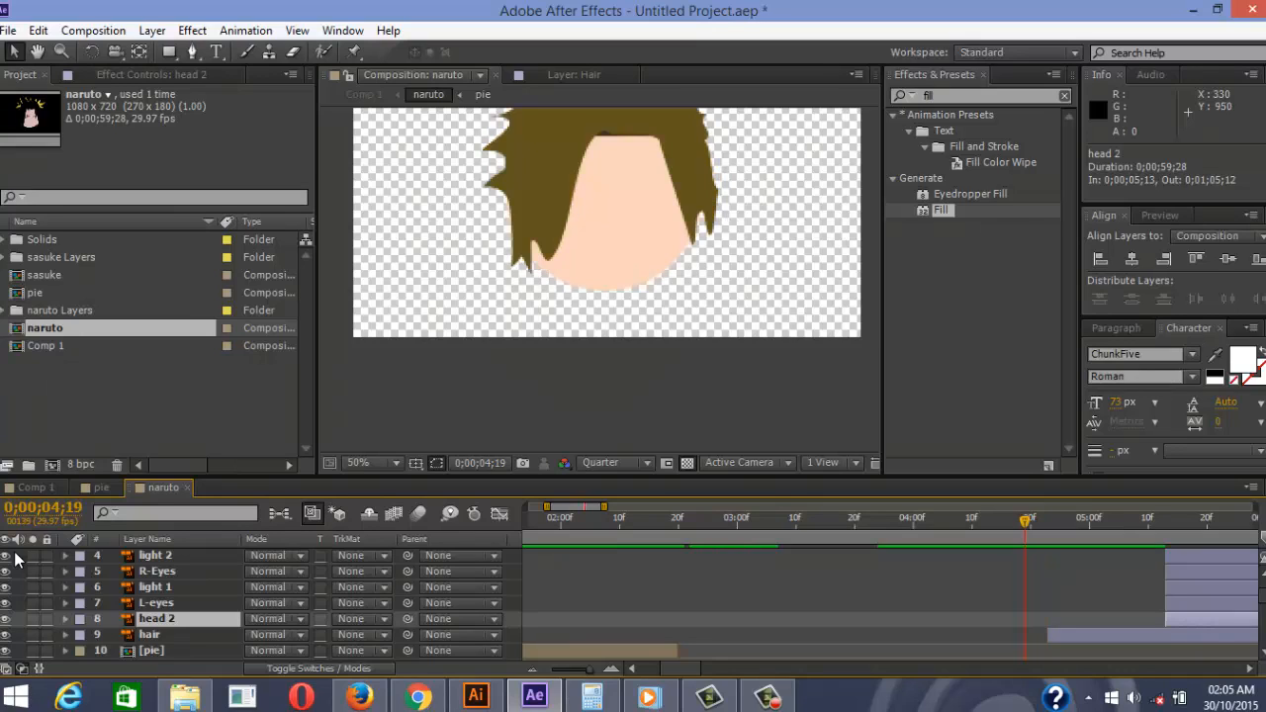
{"action": "key", "text": "bracketleft"}
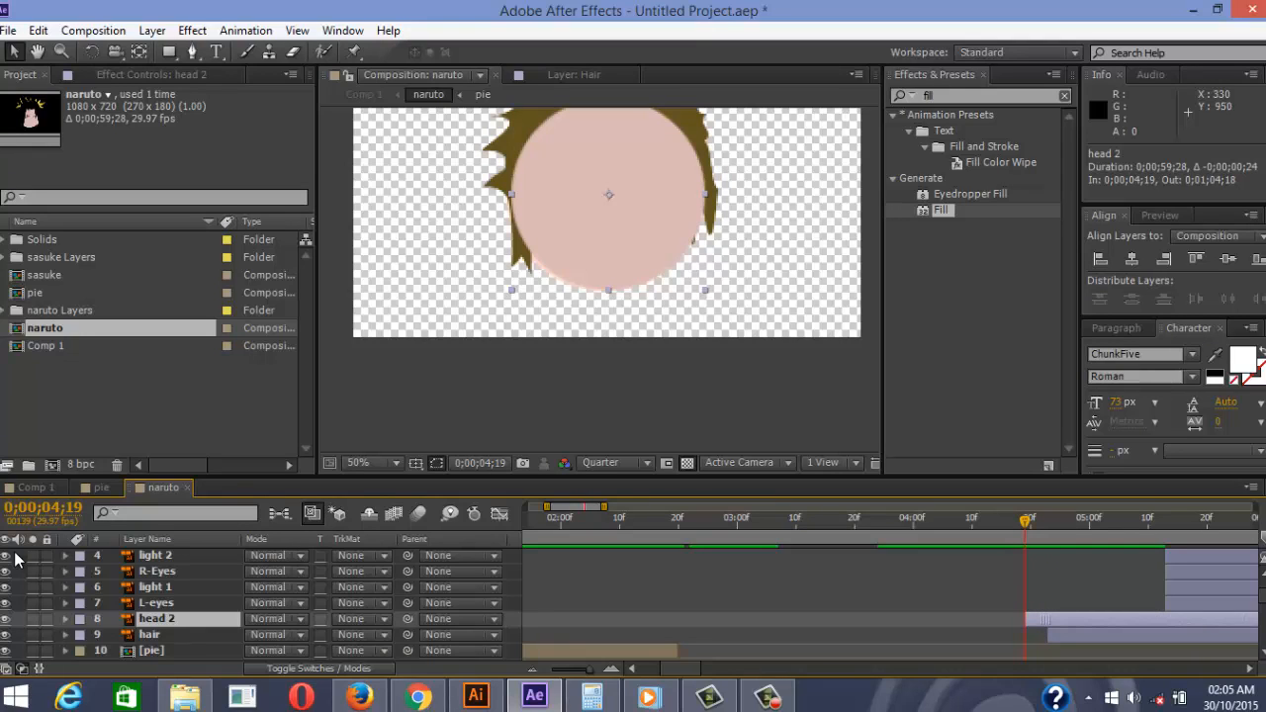
{"action": "key", "text": "alt+Page_Down"}
{"action": "key", "text": "alt+Page_Down"}
{"action": "key", "text": "alt+Page_Down"}
{"action": "key", "text": "alt+Page_Down"}
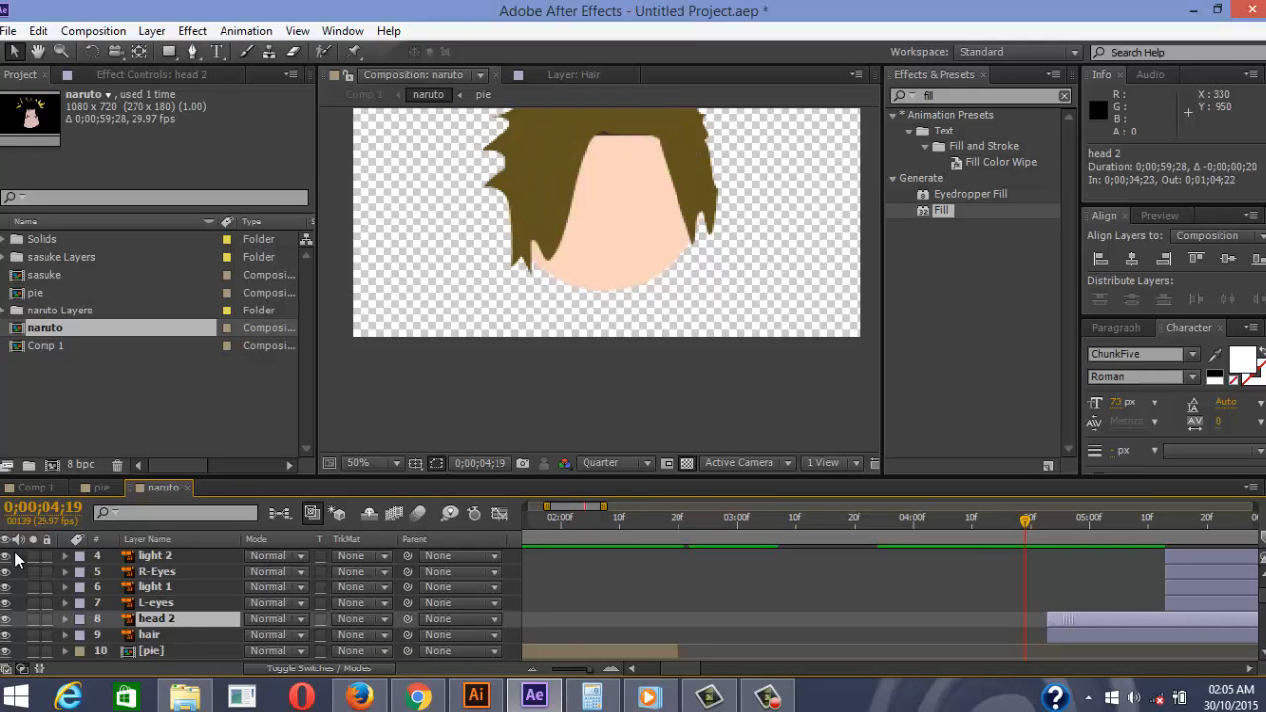
{"action": "key", "text": "alt+Page_Up"}
{"action": "key", "text": "alt+Page_Up"}
{"action": "key", "text": "alt+Page_Up"}
{"action": "key", "text": "alt+Page_Up"}
{"action": "key", "text": "alt+Page_Down"}
{"action": "key", "text": "alt+Page_Down"}
{"action": "key", "text": "alt+Page_Down"}
{"action": "key", "text": "alt+Page_Down"}
{"action": "key", "text": "alt+Page_Up"}
{"action": "key", "text": "alt+Page_Up"}
{"action": "key", "text": "alt+Page_Up"}
{"action": "key", "text": "alt+Page_Up"}
{"action": "key", "text": "alt+Page_Up"}
{"action": "key", "text": "alt+Page_Down"}
{"action": "key", "text": "alt+Page_Down"}
{"action": "key", "text": "alt+Page_Down"}
{"action": "key", "text": "alt+Page_Down"}
{"action": "key", "text": "alt+Page_Up"}
{"action": "key", "text": "alt+Page_Up"}
{"action": "key", "text": "alt+Page_Up"}
{"action": "key", "text": "alt+Page_Up"}
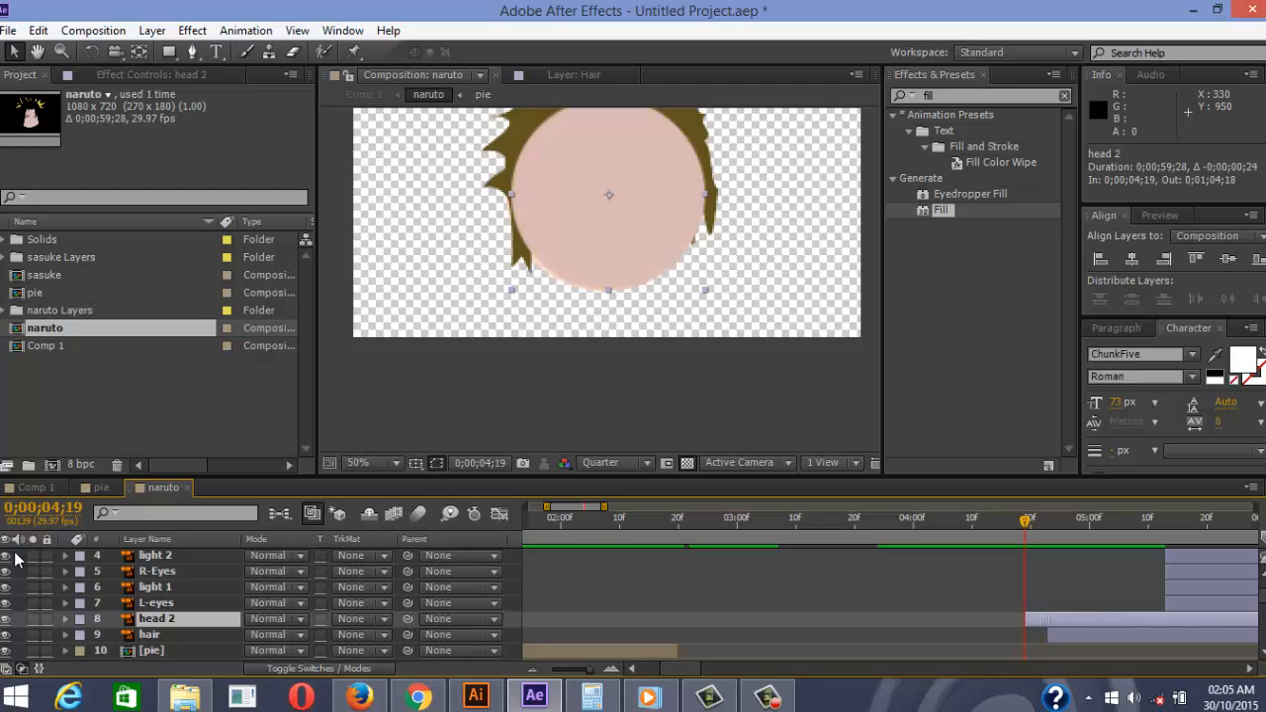
{"action": "key", "text": "alt+Page_Down"}
{"action": "key", "text": "alt+Page_Down"}
{"action": "key", "text": "alt+Page_Down"}
{"action": "key", "text": "alt+Page_Down"}
{"action": "key", "text": "alt+Page_Up"}
{"action": "key", "text": "alt+Page_Up"}
{"action": "key", "text": "alt+Page_Up"}
{"action": "key", "text": "alt+Page_Up"}
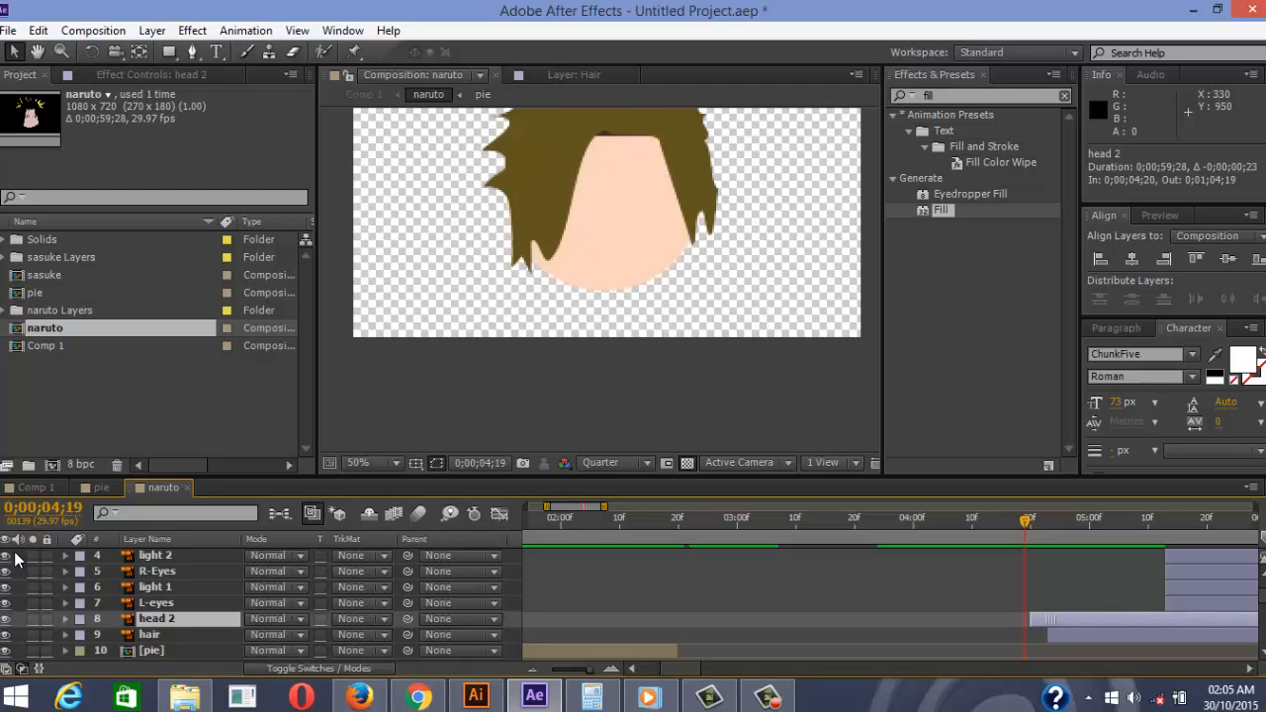
{"action": "key", "text": "alt+Page_Down"}
{"action": "key", "text": "alt+Page_Up"}
{"action": "key", "text": "alt+Page_Down"}
{"action": "key", "text": "alt+Page_Up"}
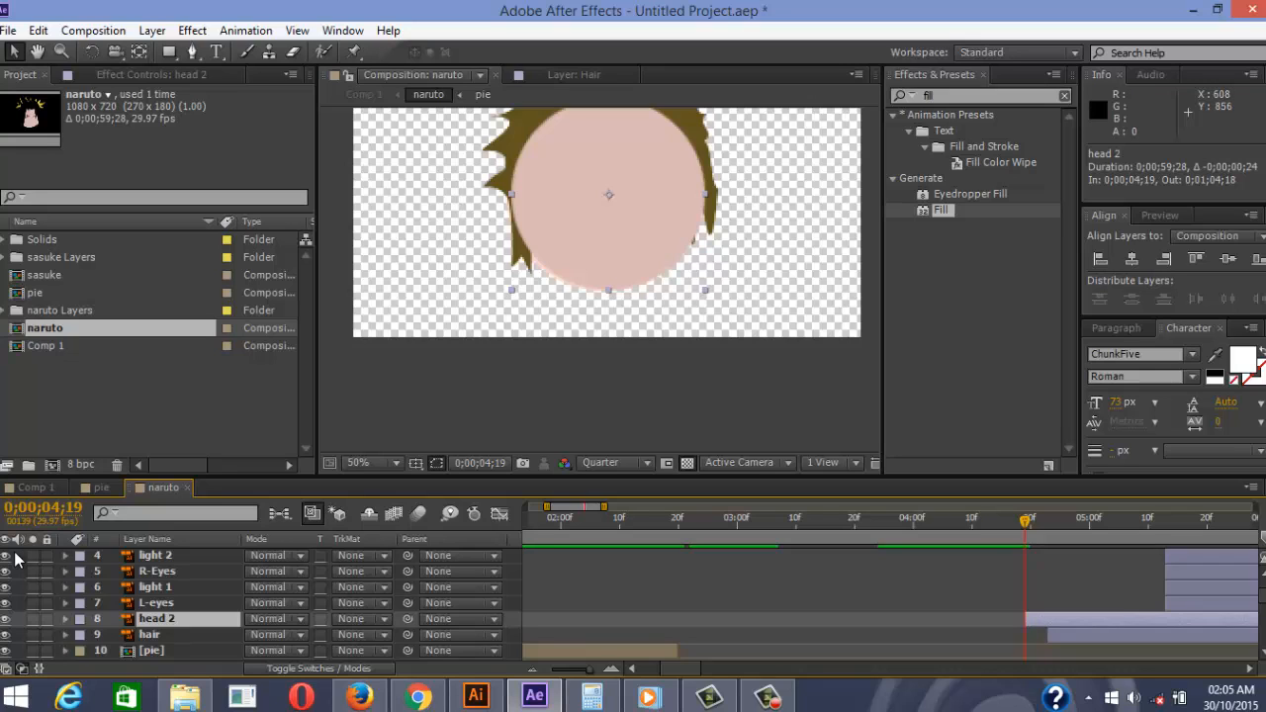
Reselect head 2 and push its start a few frames later
{"action": "scroll", "coordinate": [15, 559], "scroll_direction": "down", "scroll_amount": 10}
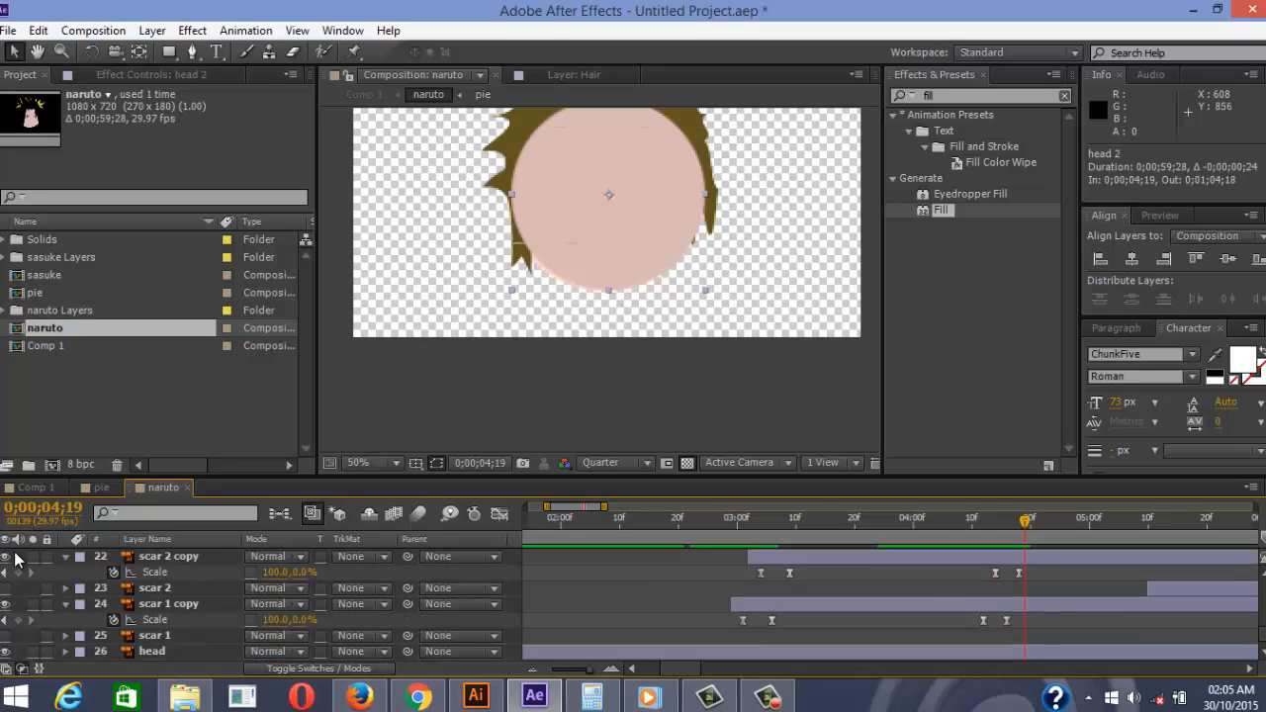
{"action": "key", "text": "ctrl+Up"}
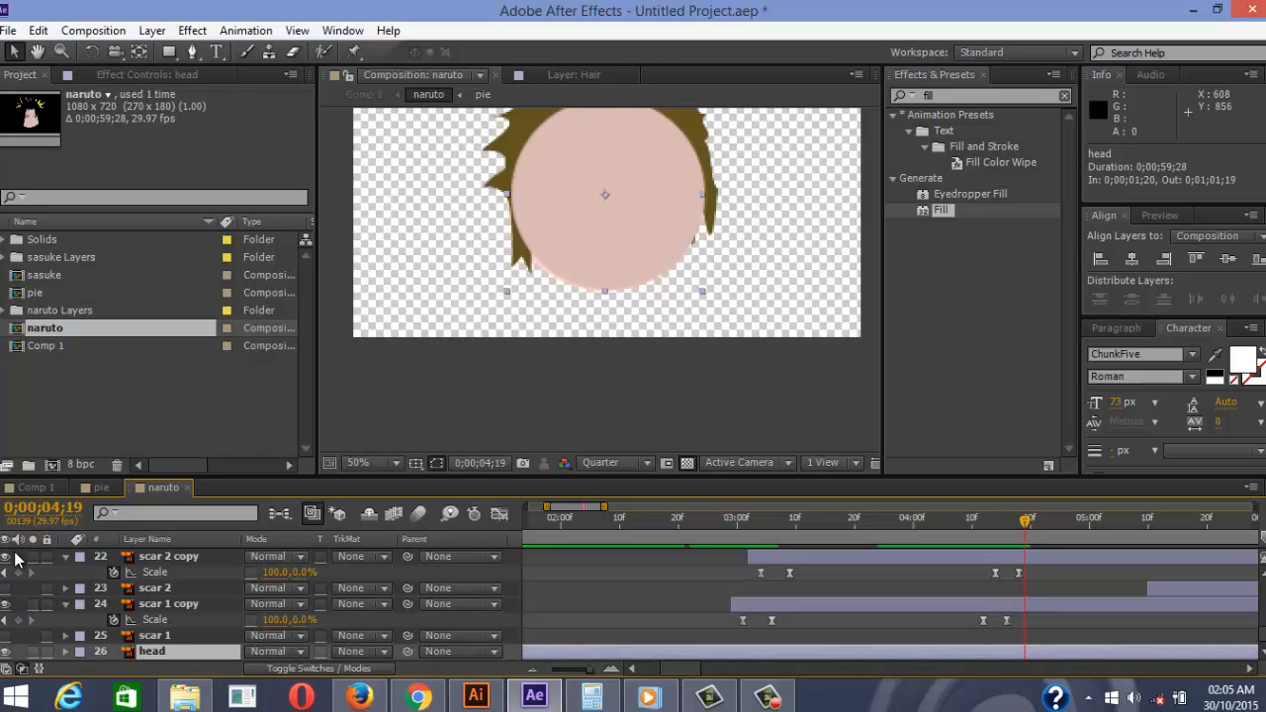
{"action": "scroll", "coordinate": [15, 559], "scroll_direction": "up", "scroll_amount": 10}
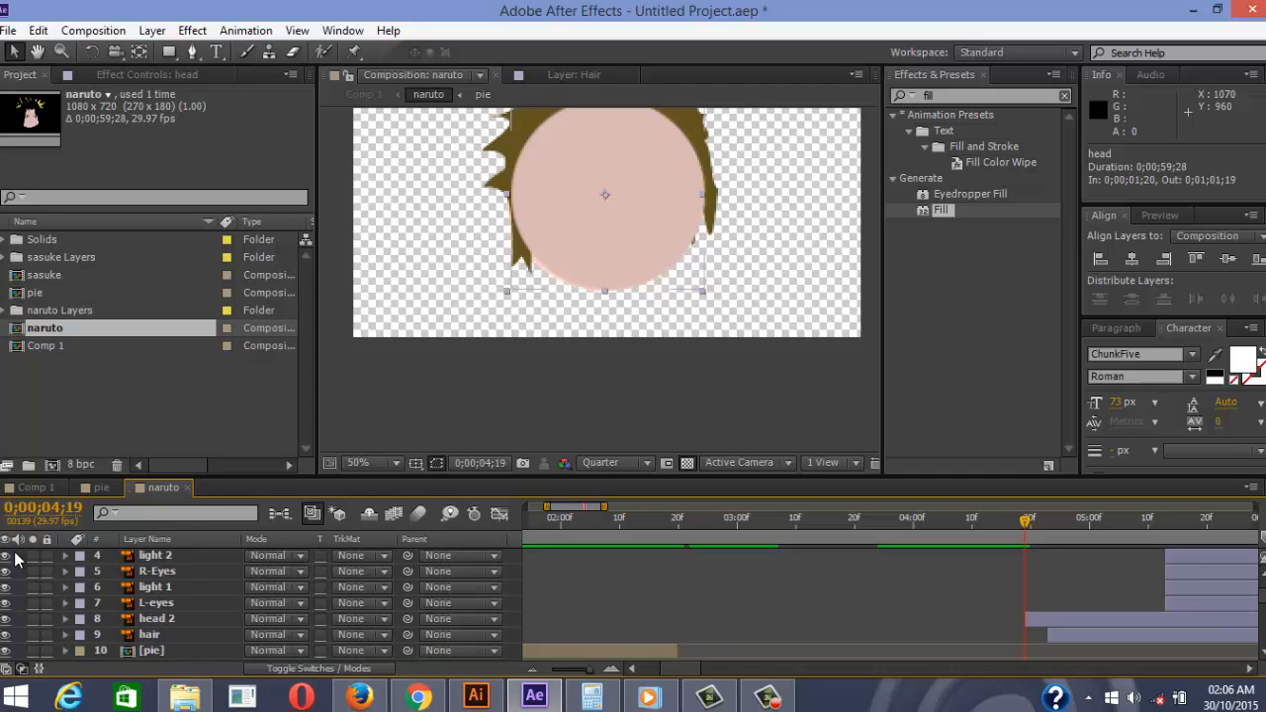
{"action": "key", "text": "8"}
{"action": "key", "text": "alt+Page_Down"}
{"action": "key", "text": "alt+Page_Down"}
{"action": "key", "text": "alt+Page_Down"}
{"action": "key", "text": "alt+Page_Down"}
{"action": "key", "text": "alt+Page_Down"}
{"action": "key", "text": "alt+Page_Down"}
{"action": "scroll", "coordinate": [15, 554], "scroll_direction": "down", "scroll_amount": 1}
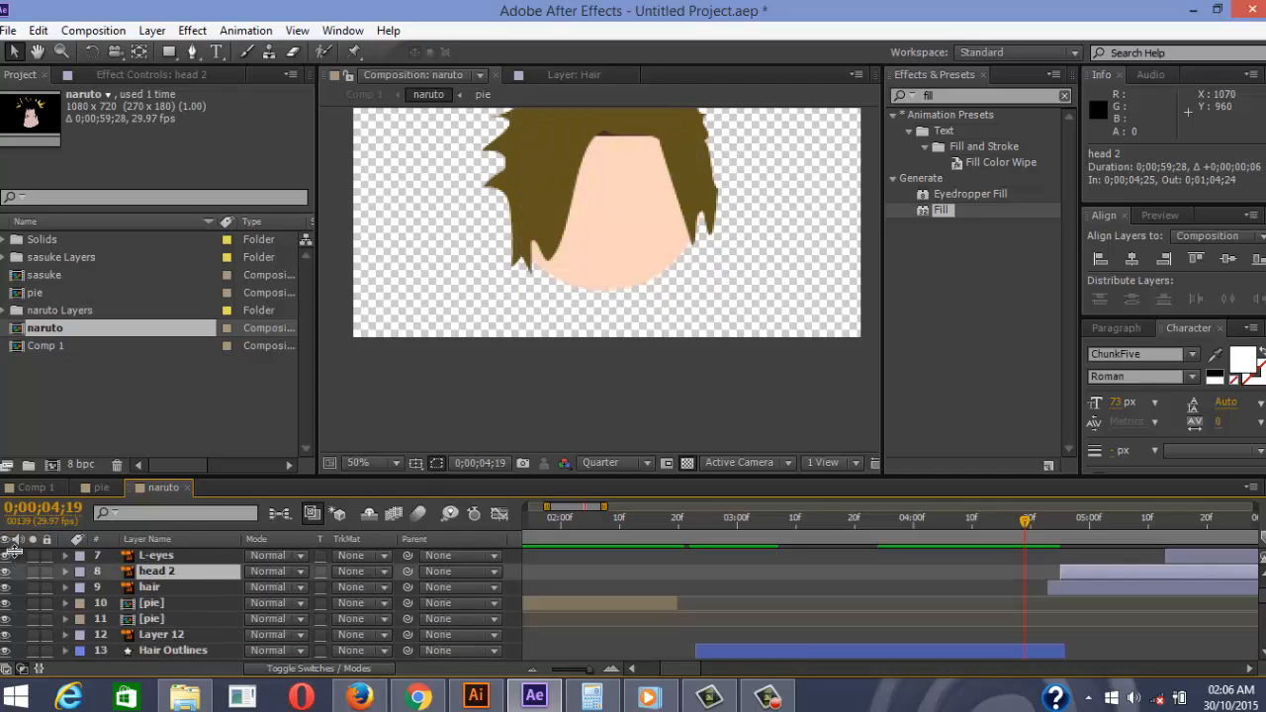
{"action": "scroll", "coordinate": [14, 552], "scroll_direction": "down", "scroll_amount": 1}
Draw an ellipse mask on head 2, undo it, and deselect all layers
{"action": "left_click", "coordinate": [169, 51]}
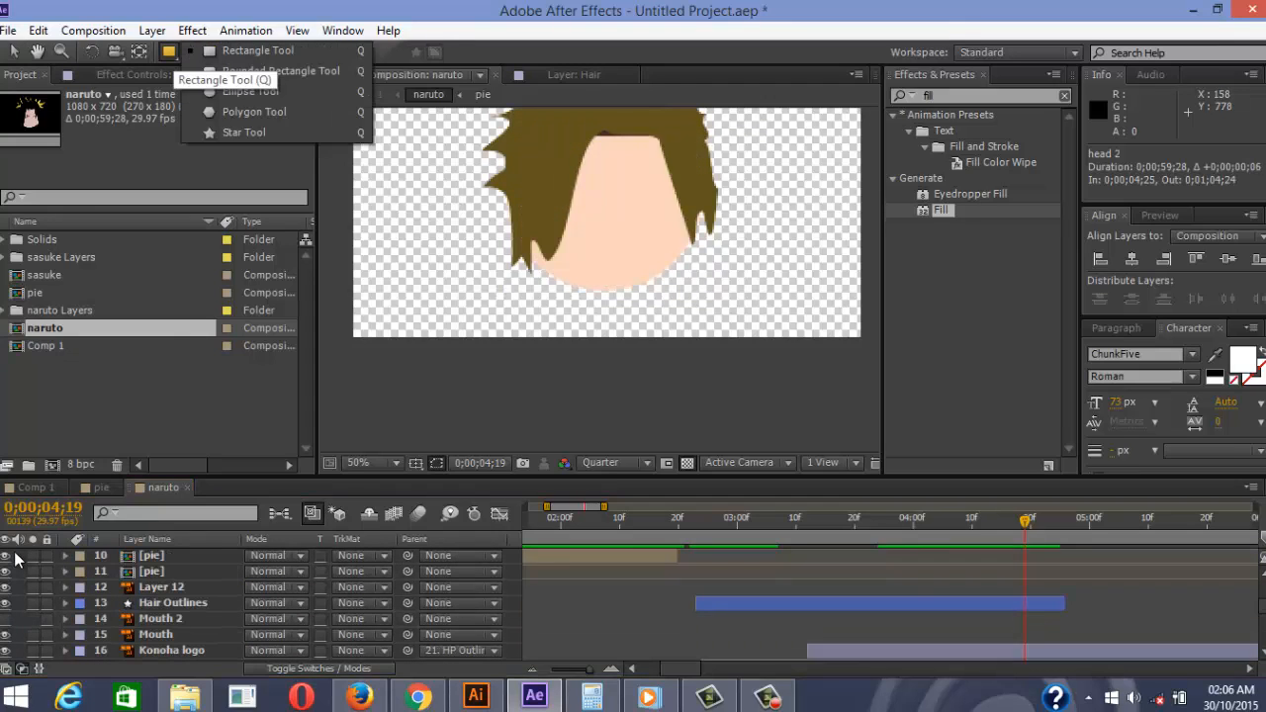
{"action": "left_click", "coordinate": [250, 92]}
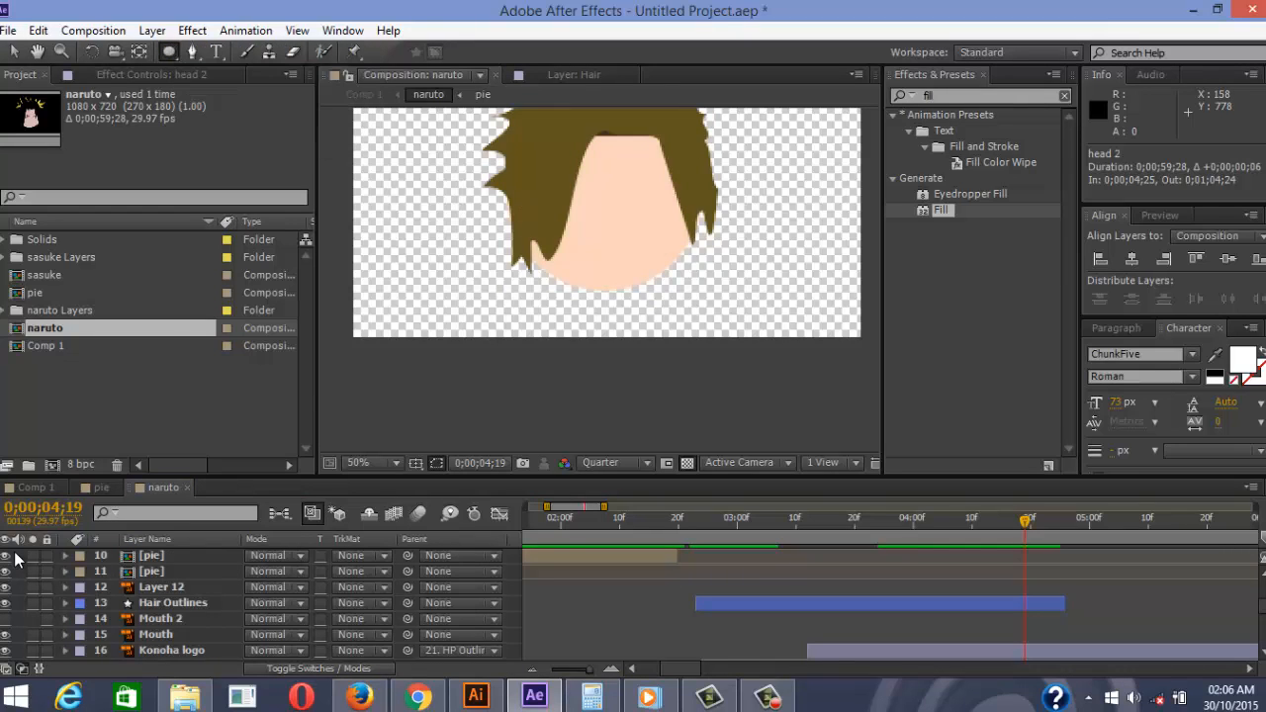
{"action": "left_click_drag", "start_coordinate": [382, 193], "coordinate": [407, 233]}
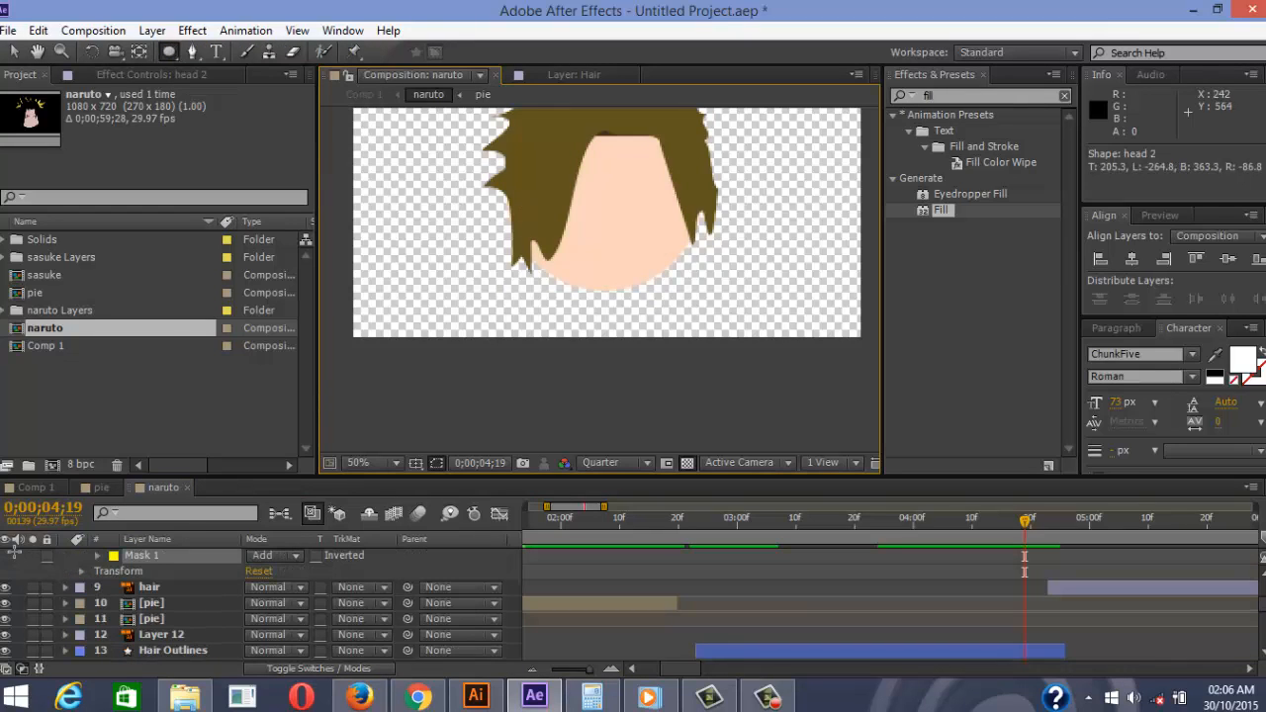
{"action": "key", "text": "ctrl+z"}
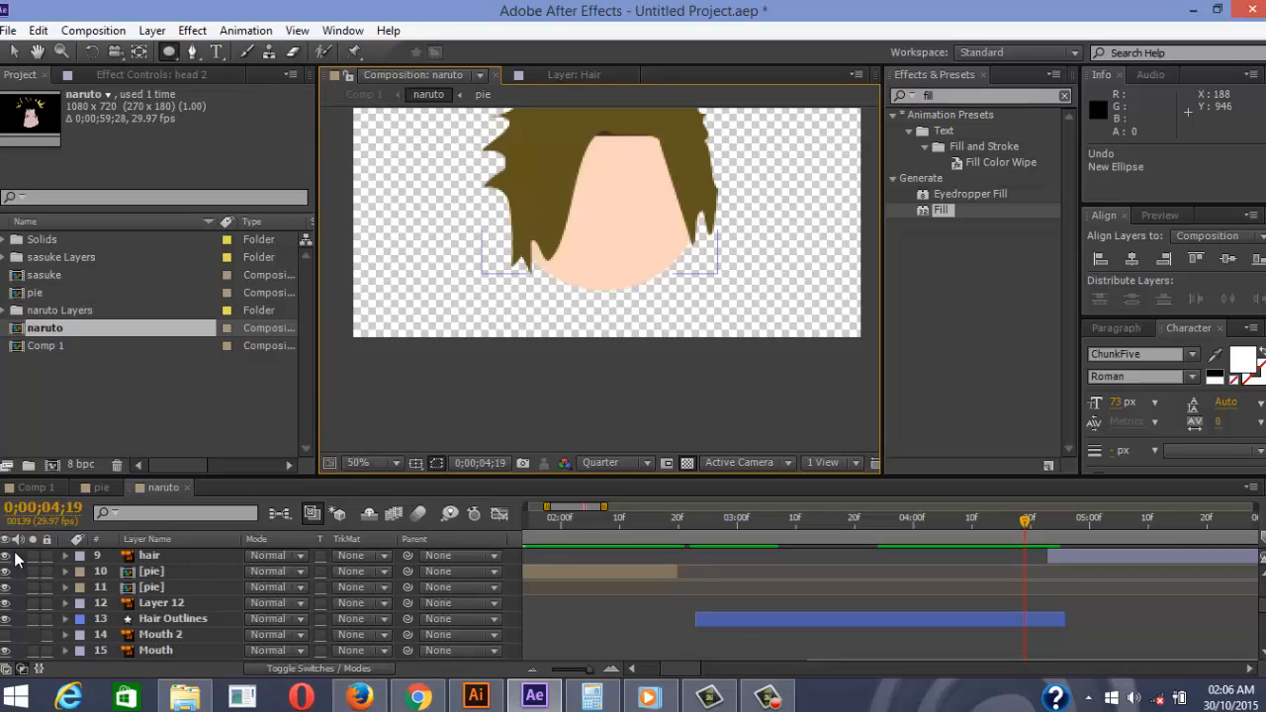
{"action": "left_click", "coordinate": [605, 636]}
Draw a small ellipse left of the face and fill it with the sampled peach FCD4BD
{"action": "left_click_drag", "start_coordinate": [415, 217], "coordinate": [476, 269]}
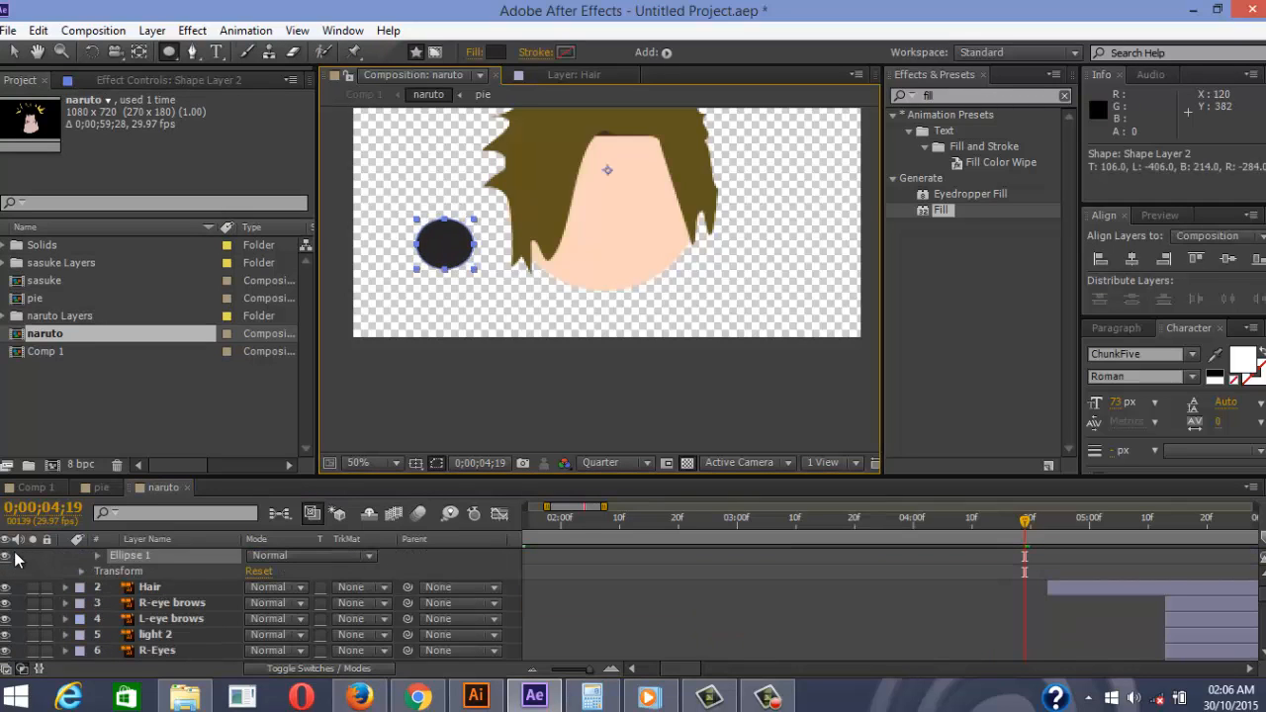
{"action": "scroll", "coordinate": [415, 183], "scroll_direction": "down", "scroll_amount": 3}
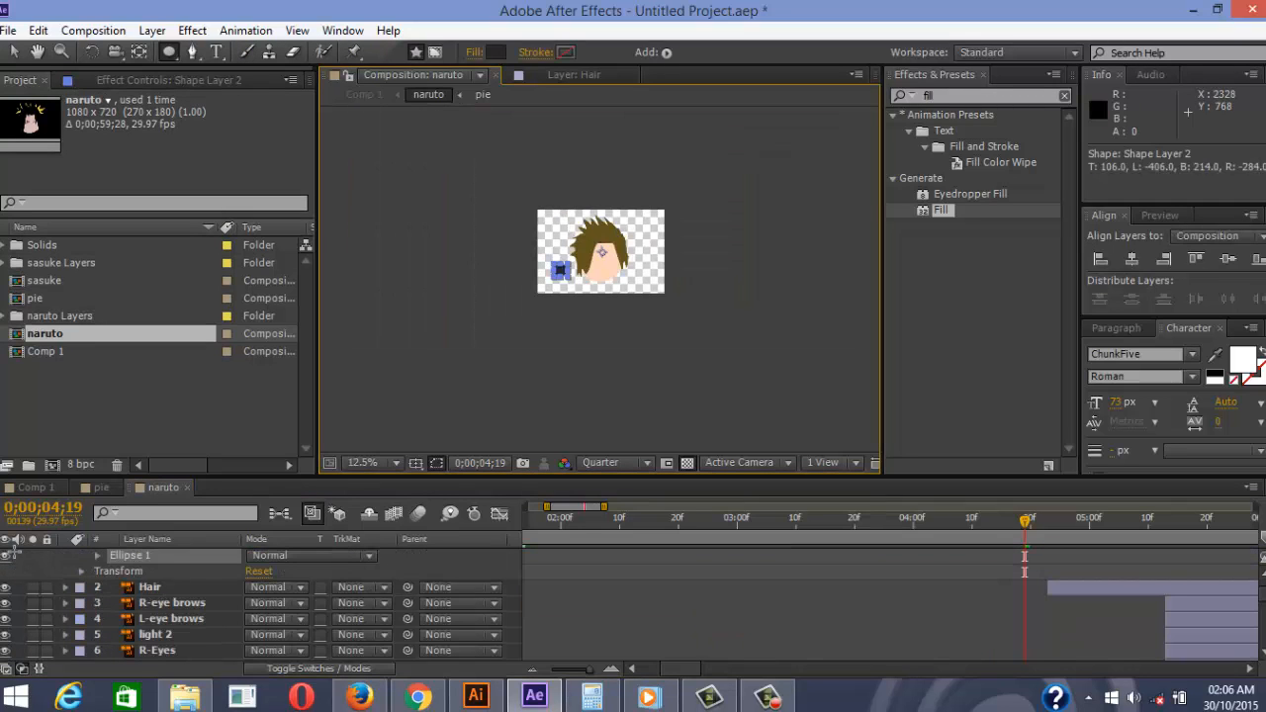
{"action": "scroll", "coordinate": [445, 181], "scroll_direction": "up", "scroll_amount": 3}
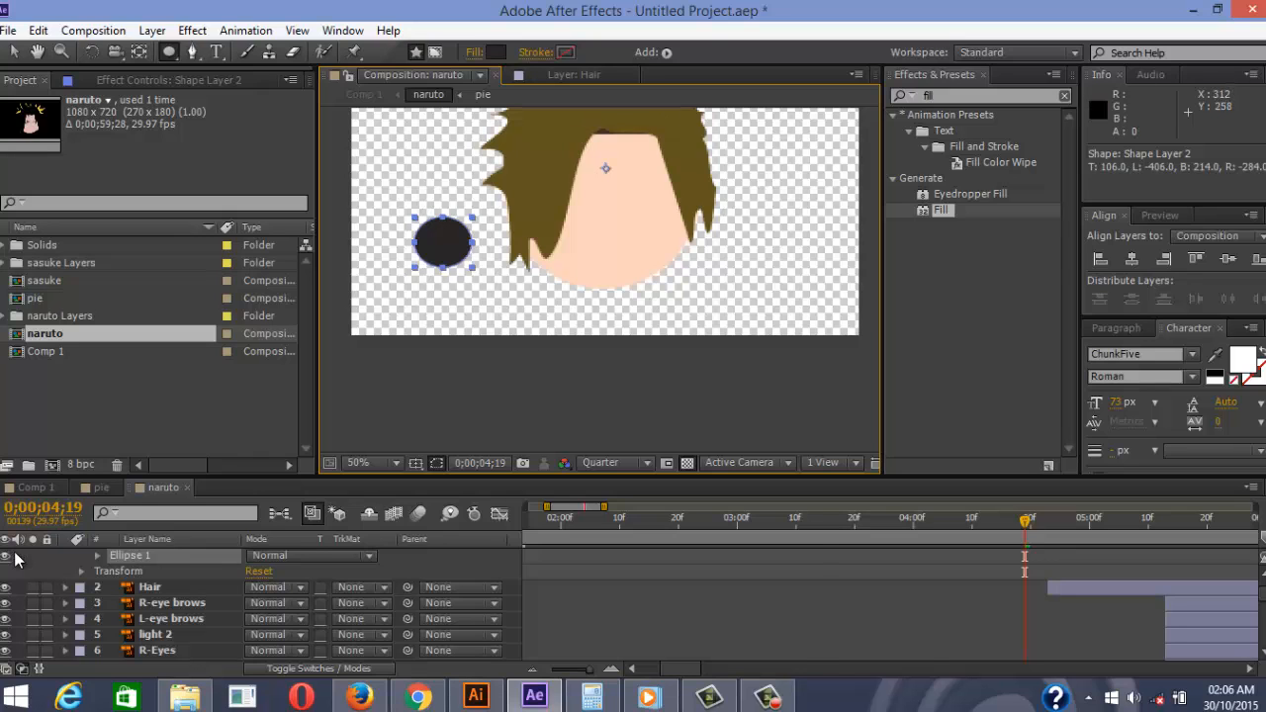
{"action": "left_click", "coordinate": [495, 52]}
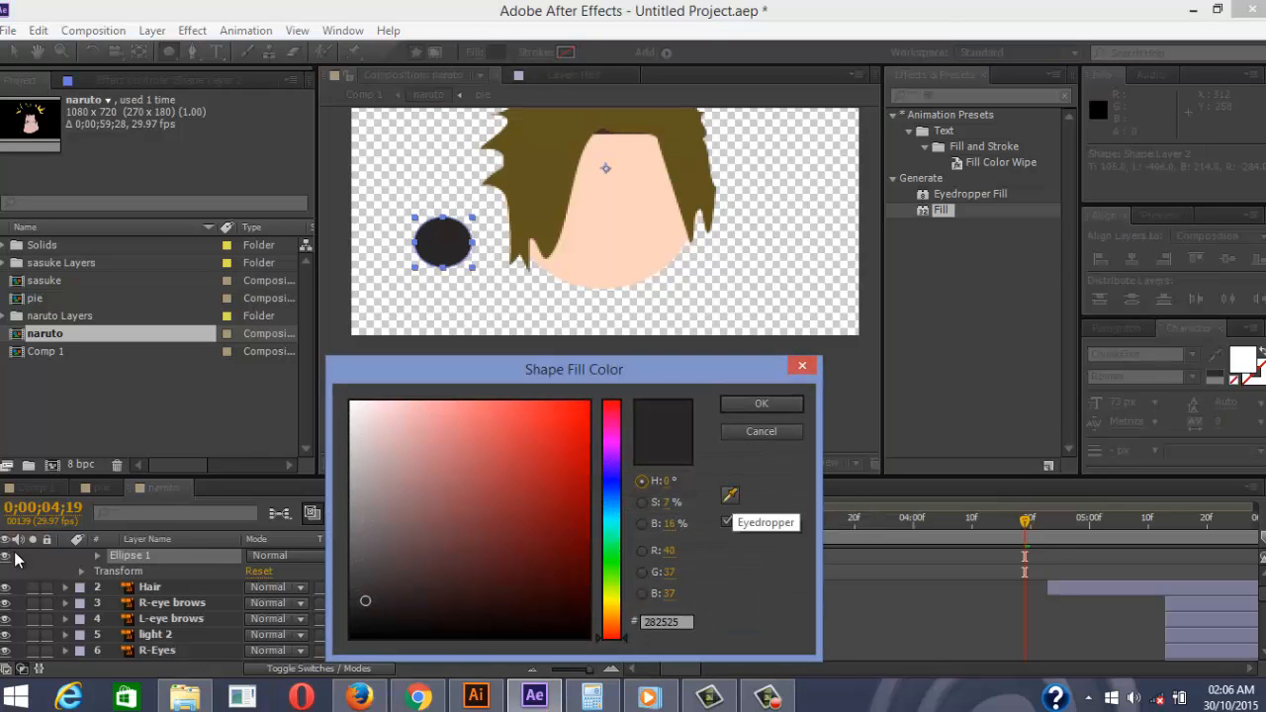
{"action": "left_click", "coordinate": [730, 494]}
{"action": "left_click", "coordinate": [615, 243]}
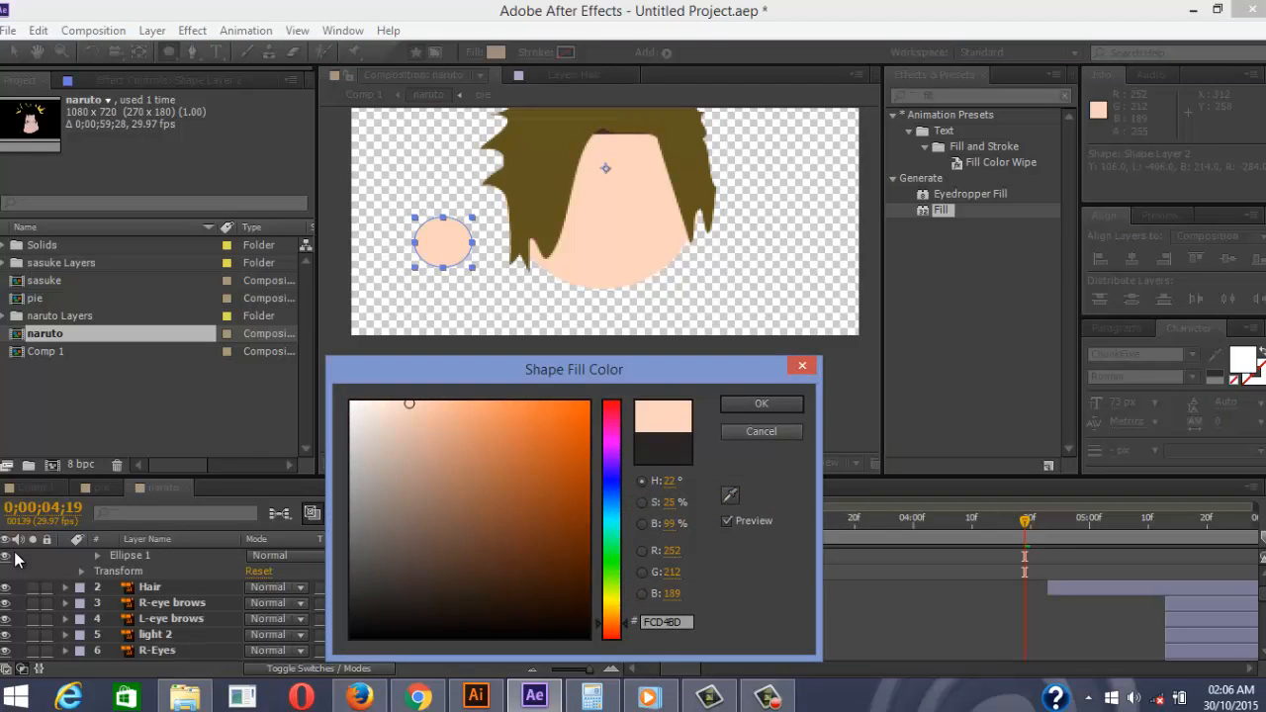
{"action": "left_click", "coordinate": [761, 404]}
{"action": "scroll", "coordinate": [257, 603], "scroll_direction": "down", "scroll_amount": 10}
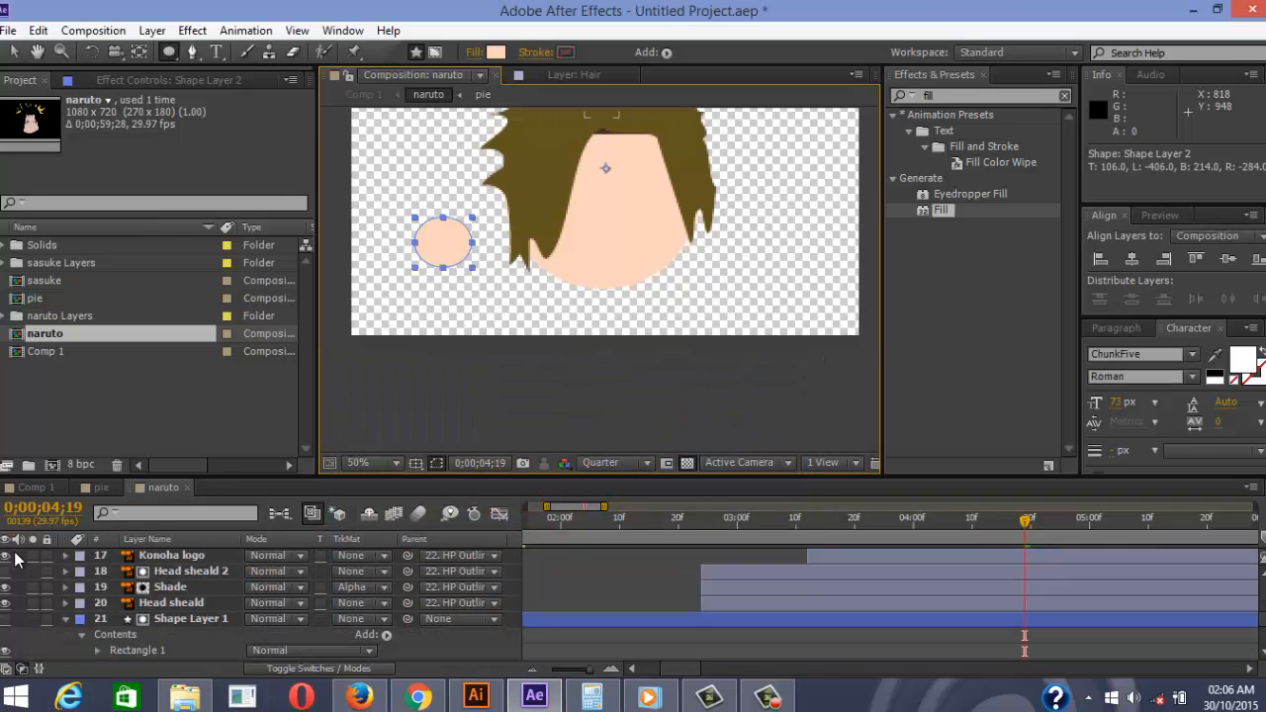
{"action": "scroll", "coordinate": [14, 559], "scroll_direction": "down", "scroll_amount": 4}
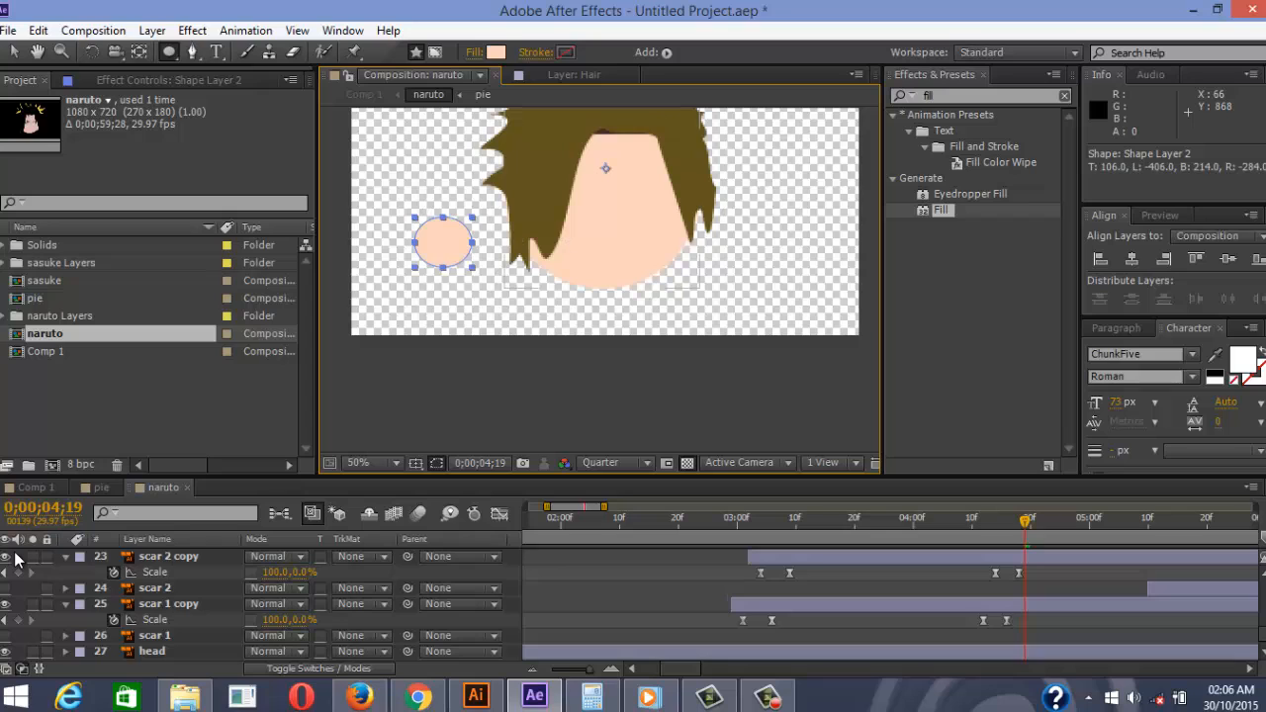
Add a Fill effect to the head layer using the circle's peach tone, then delete the circle
{"action": "left_click", "coordinate": [152, 652]}
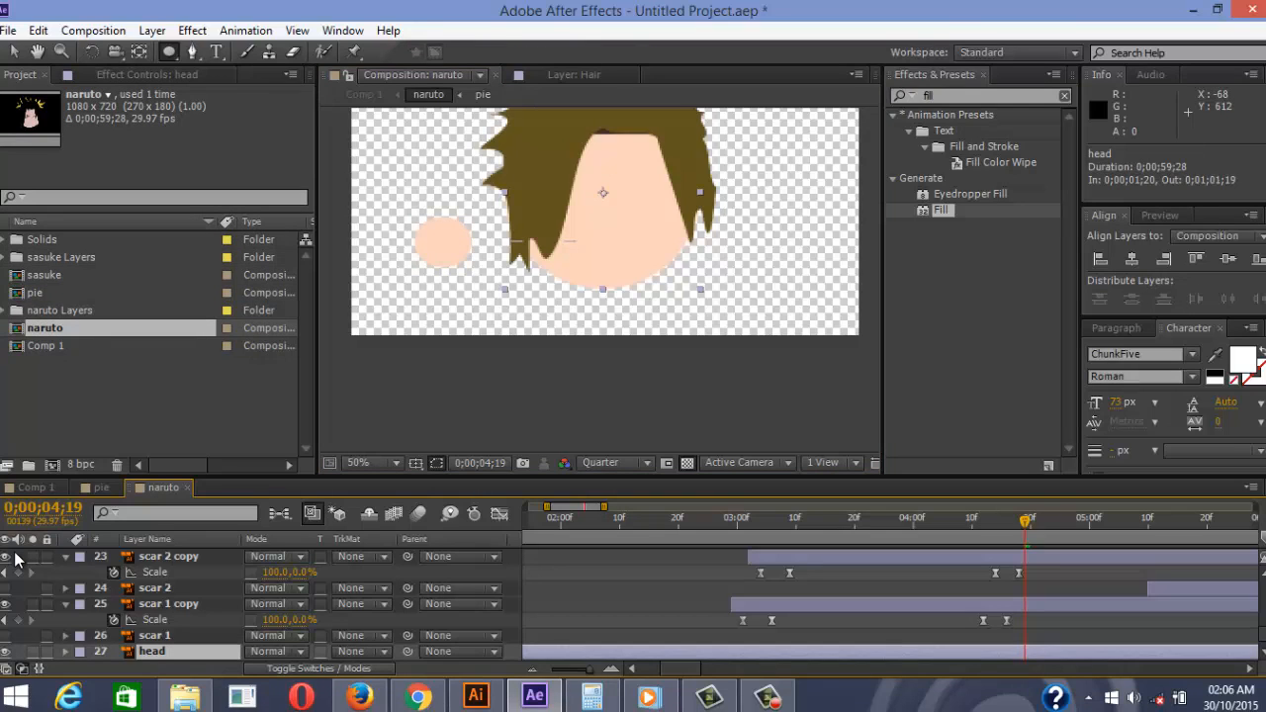
{"action": "double_click", "coordinate": [941, 210]}
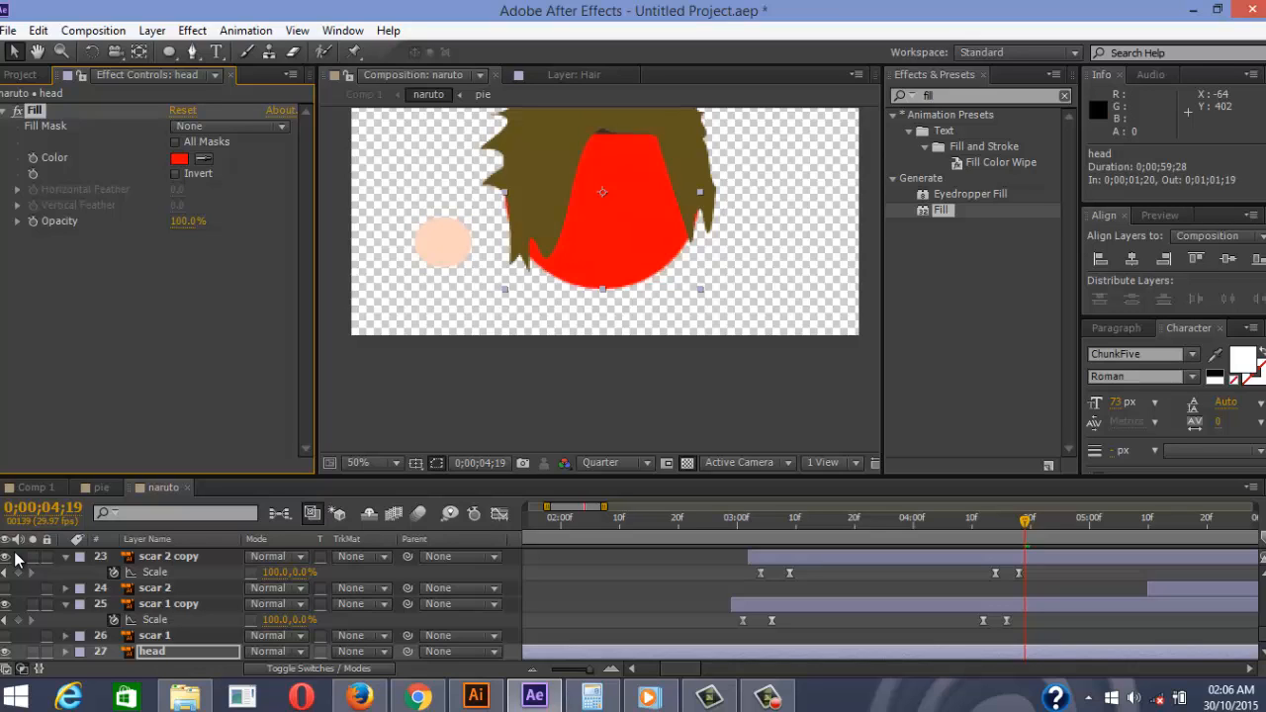
{"action": "left_click", "coordinate": [442, 243]}
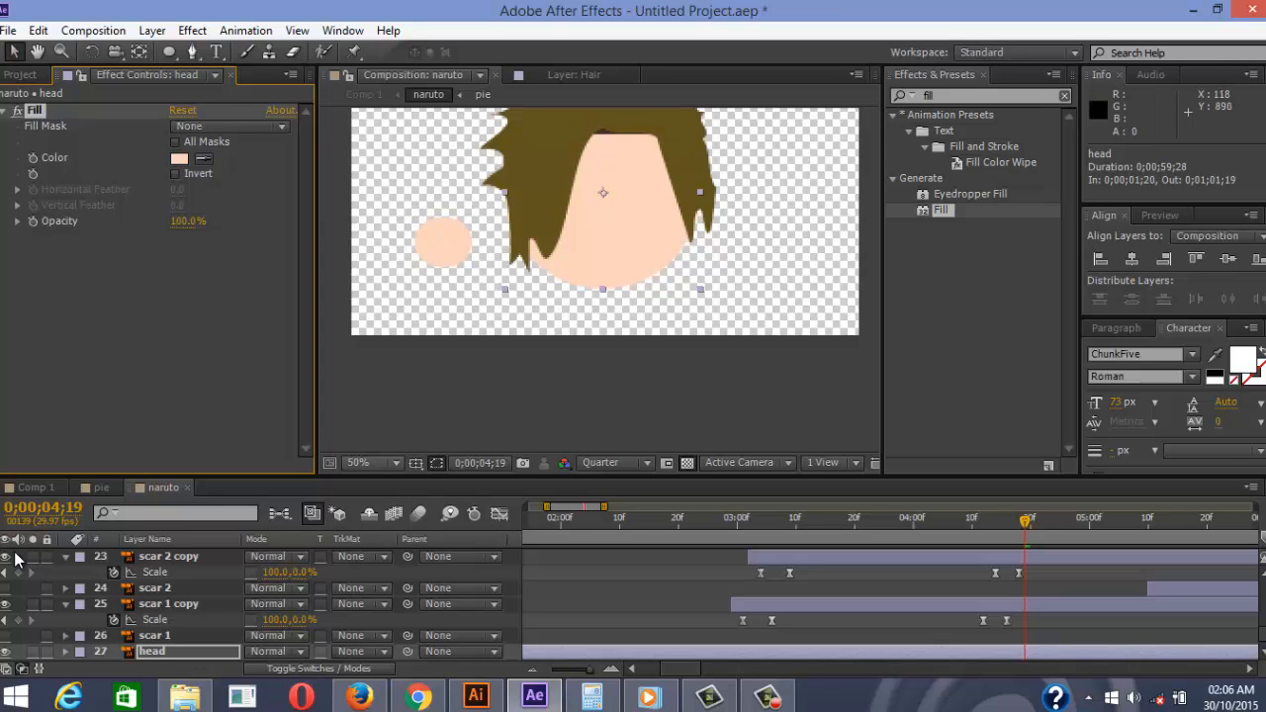
{"action": "left_click", "coordinate": [446, 239]}
{"action": "key", "text": "Delete"}
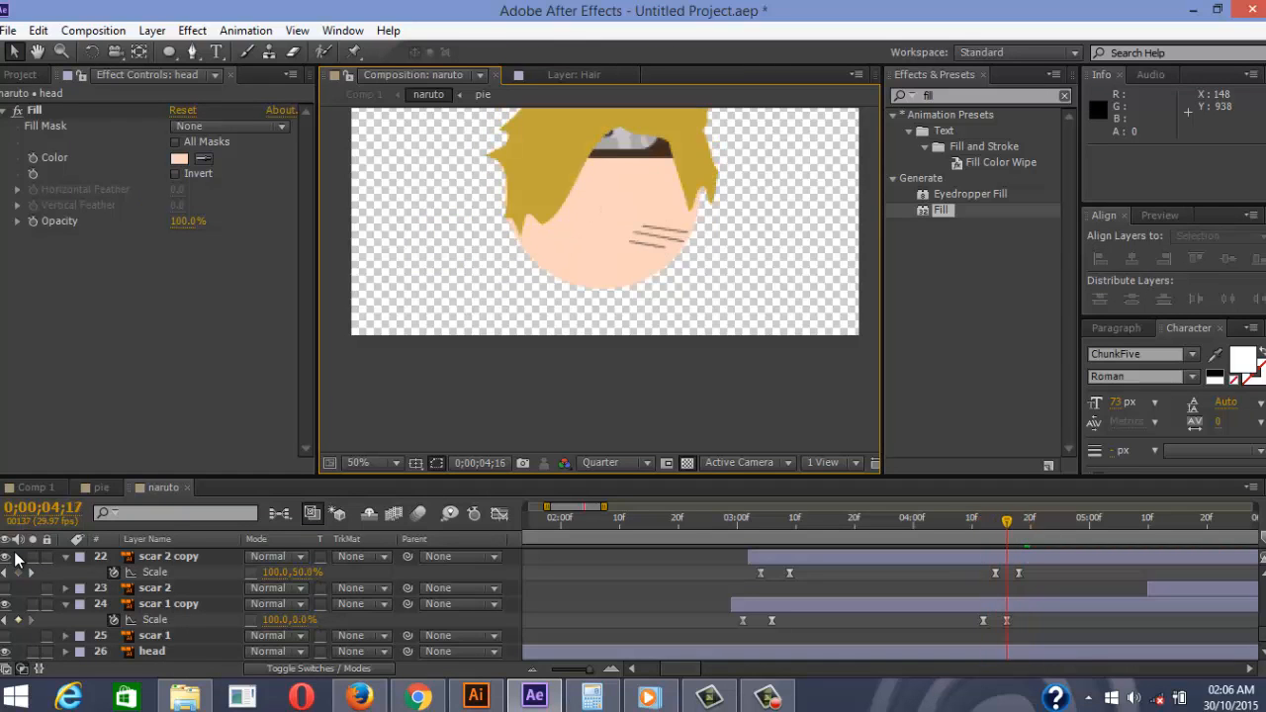
Try moving the Hair layer five frames earlier, undo it, and return to 0;00;04;19
{"action": "scroll", "coordinate": [15, 559], "scroll_direction": "up", "scroll_amount": 3}
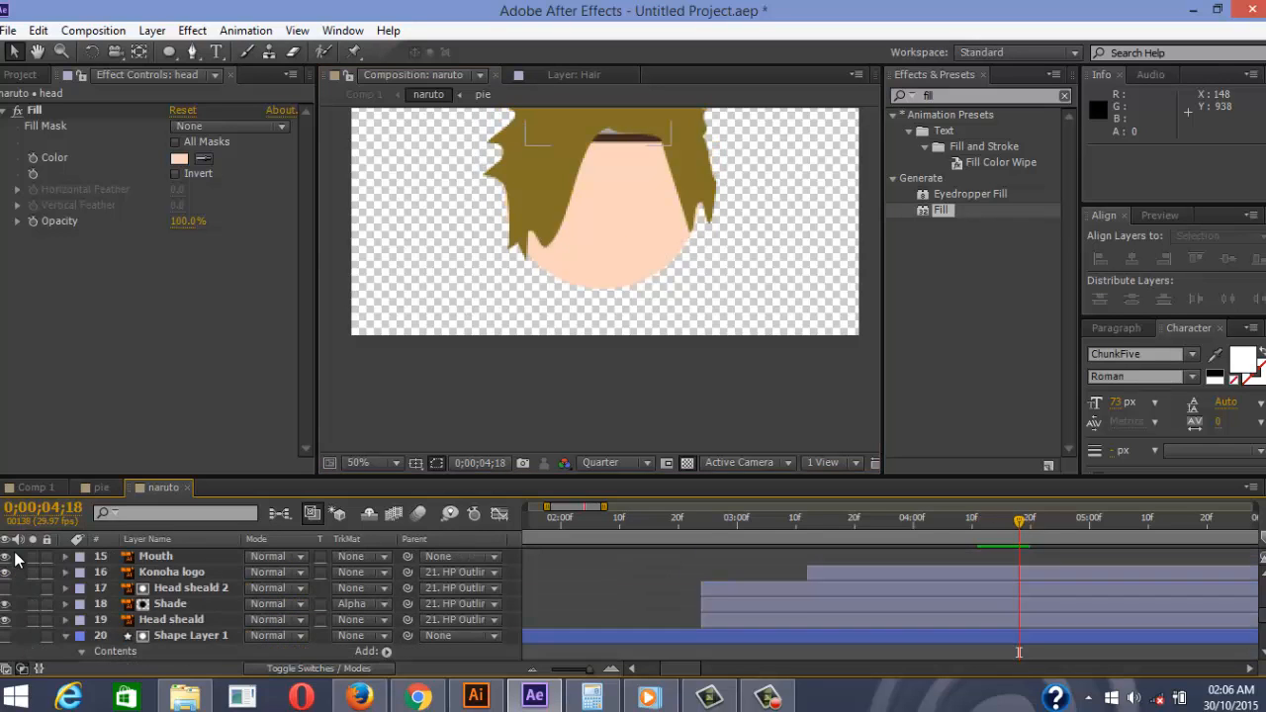
{"action": "scroll", "coordinate": [15, 559], "scroll_direction": "up", "scroll_amount": 5}
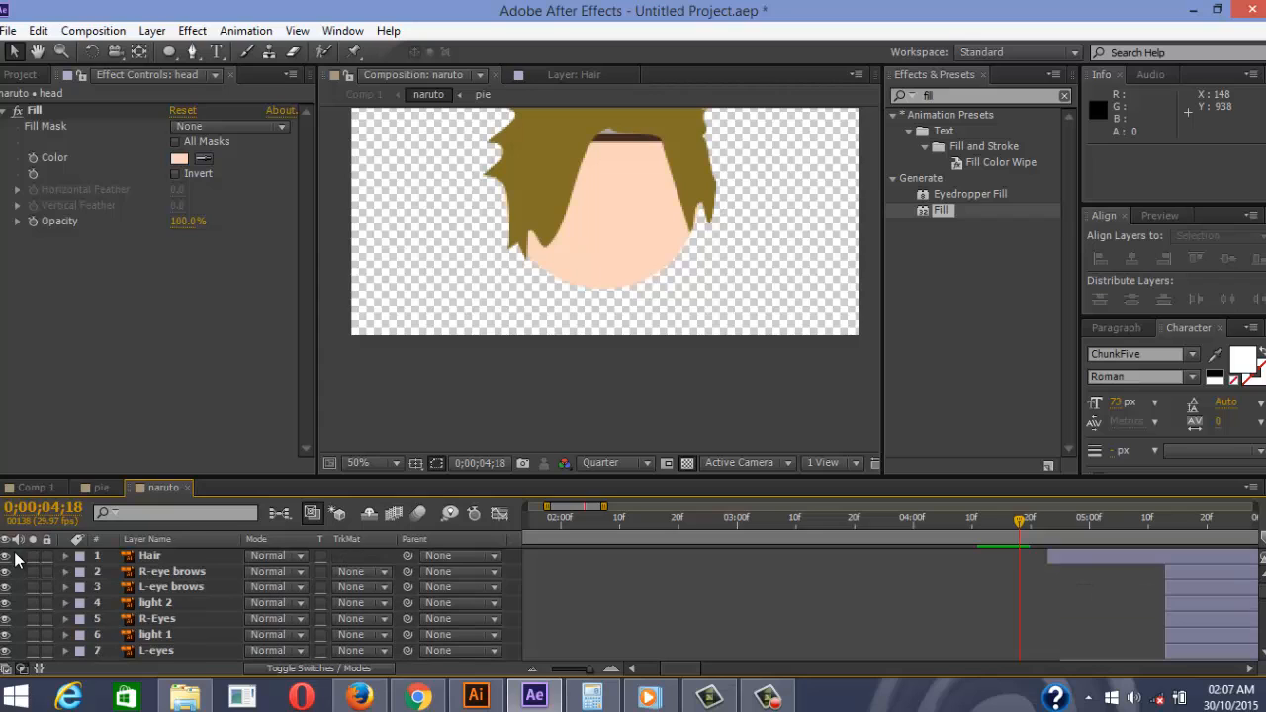
{"action": "left_click_drag", "start_coordinate": [1108, 556], "coordinate": [1078, 556]}
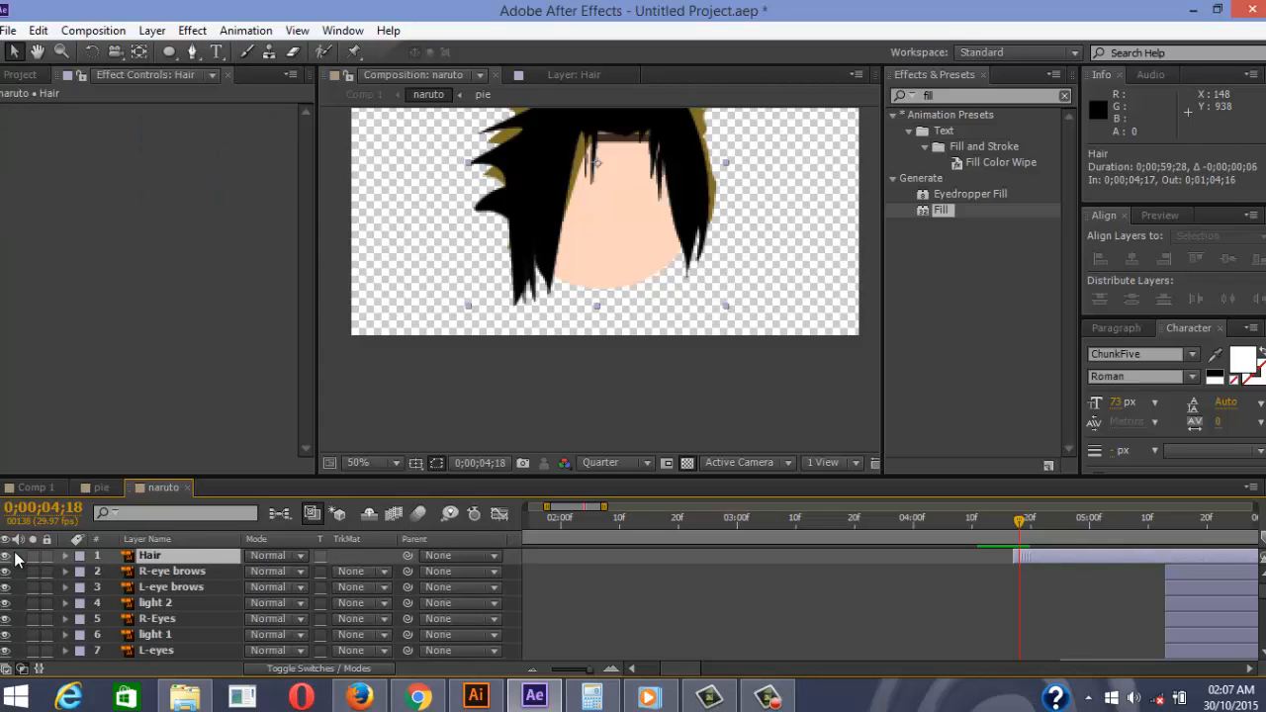
{"action": "key", "text": "ctrl+z"}
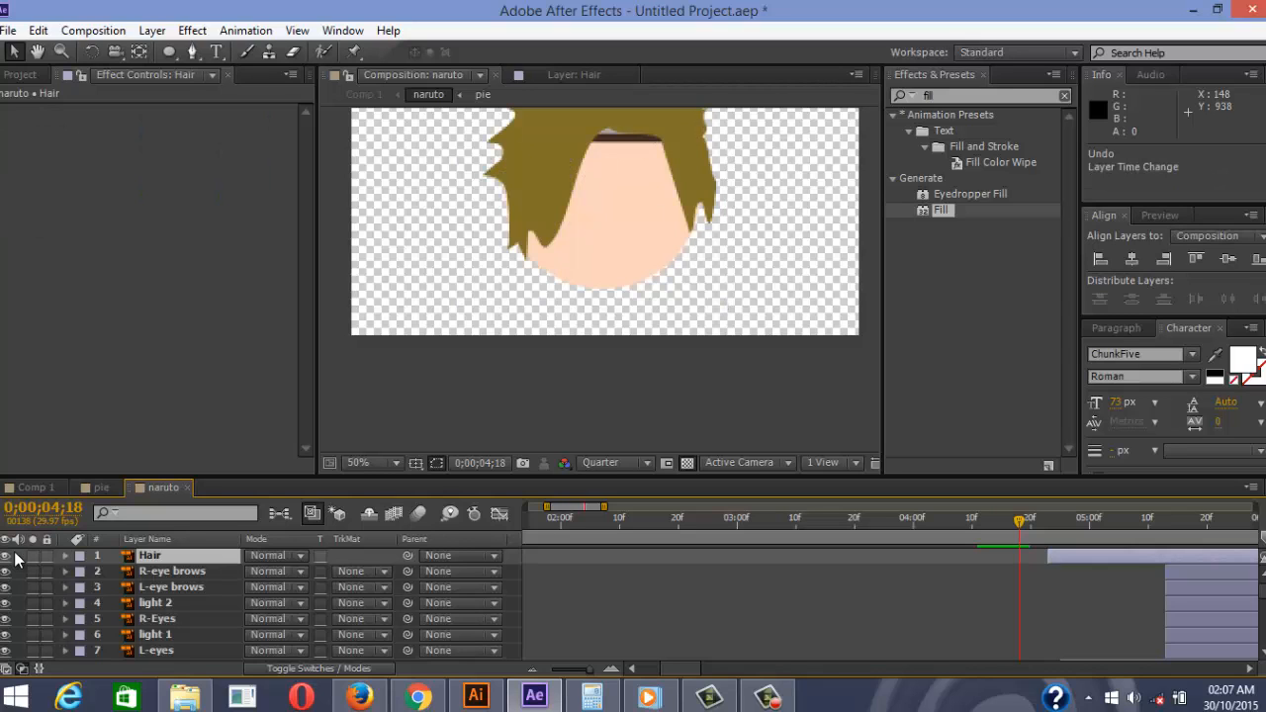
{"action": "key", "text": "Page_Up"}
{"action": "key", "text": "Page_Up"}
{"action": "key", "text": "Page_Up"}
{"action": "key", "text": "Page_Down"}
{"action": "key", "text": "Page_Down"}
{"action": "key", "text": "Page_Down"}
{"action": "key", "text": "Page_Down"}
{"action": "key", "text": "Page_Down"}
{"action": "key", "text": "Page_Down"}
{"action": "key", "text": "Page_Down"}
{"action": "key", "text": "Page_Down"}
{"action": "key", "text": "Page_Down"}
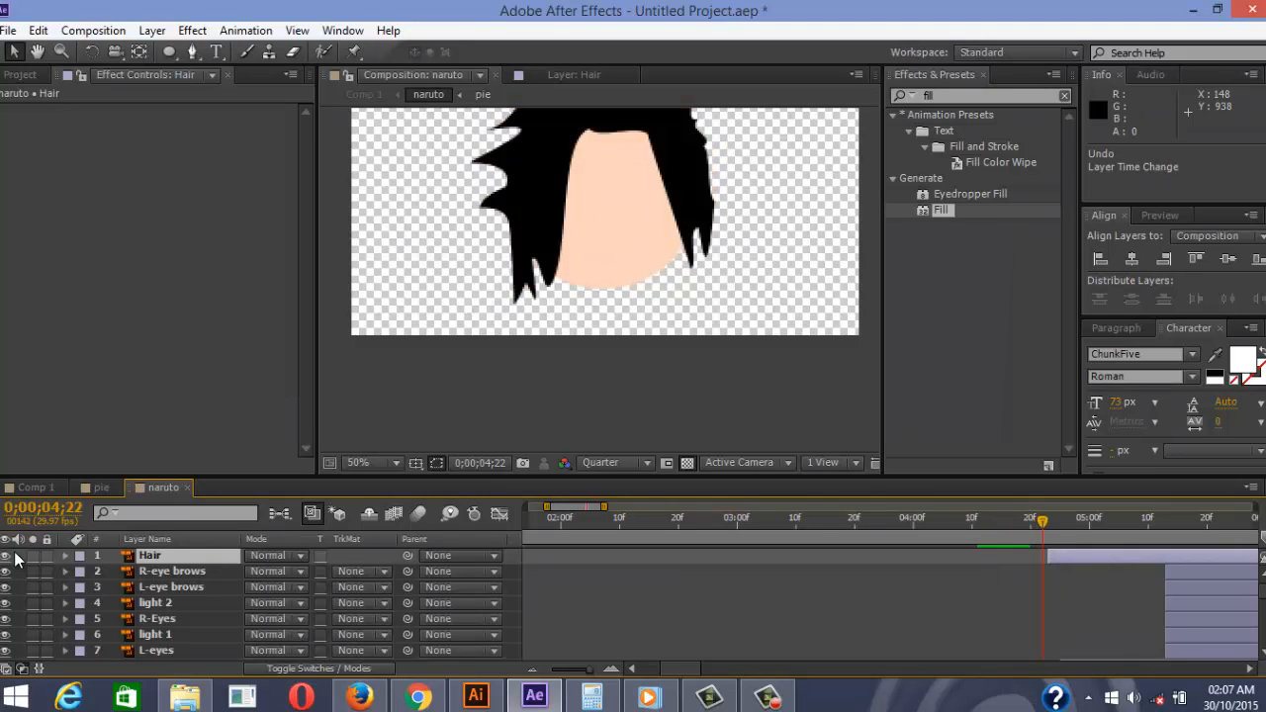
{"action": "key", "text": "Page_Up"}
{"action": "key", "text": "Page_Up"}
{"action": "key", "text": "Page_Up"}
{"action": "key", "text": "Page_Up"}
{"action": "key", "text": "Page_Up"}
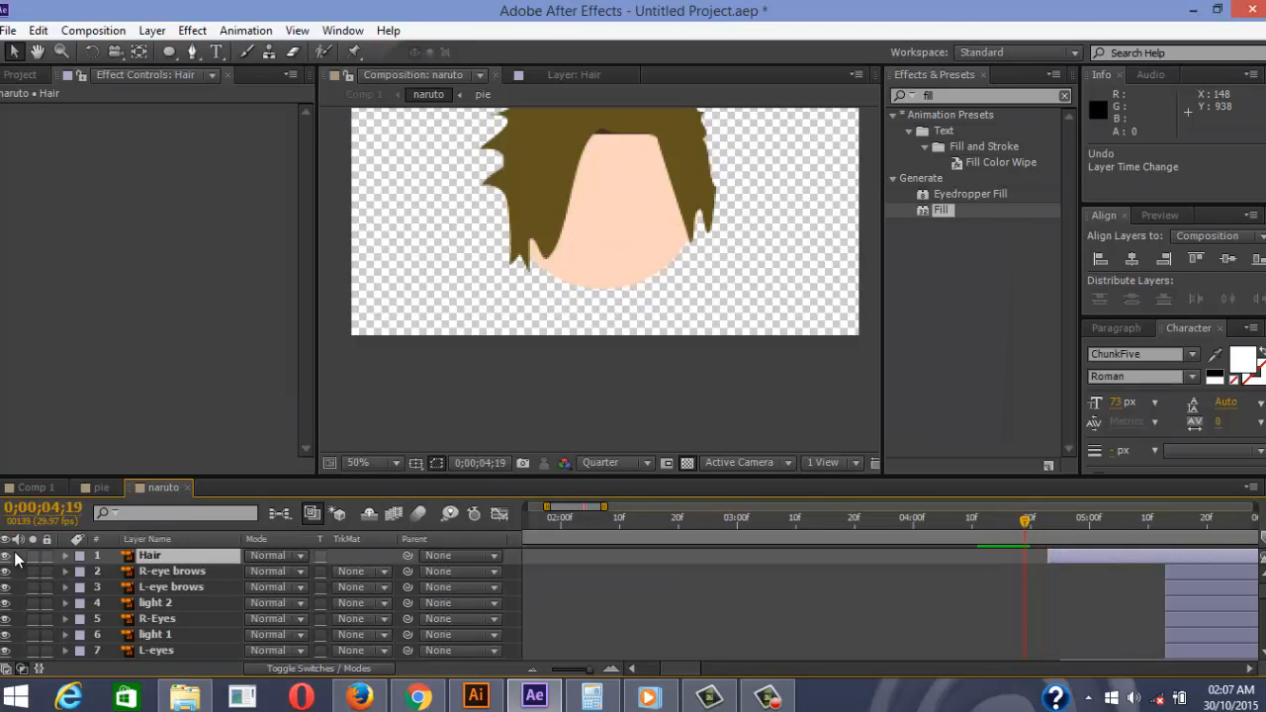
Drag head 2's layer bar left so it starts at 0;00;04;19
{"action": "key", "text": "ctrl+Down"}
{"action": "key", "text": "ctrl+Down"}
{"action": "key", "text": "ctrl+Down"}
{"action": "key", "text": "ctrl+Down"}
{"action": "key", "text": "ctrl+Down"}
{"action": "key", "text": "ctrl+Down"}
{"action": "key", "text": "ctrl+Down"}
{"action": "key", "text": "ctrl+Down"}
{"action": "key", "text": "ctrl+Down"}
{"action": "key", "text": "ctrl+Down"}
{"action": "key", "text": "ctrl+Down"}
{"action": "key", "text": "ctrl+Down"}
{"action": "key", "text": "ctrl+Down"}
{"action": "key", "text": "ctrl+Down"}
{"action": "key", "text": "ctrl+Down"}
{"action": "key", "text": "ctrl+Down"}
{"action": "key", "text": "ctrl+Down"}
{"action": "key", "text": "ctrl+Down"}
{"action": "key", "text": "ctrl+Down"}
{"action": "key", "text": "ctrl+Down"}
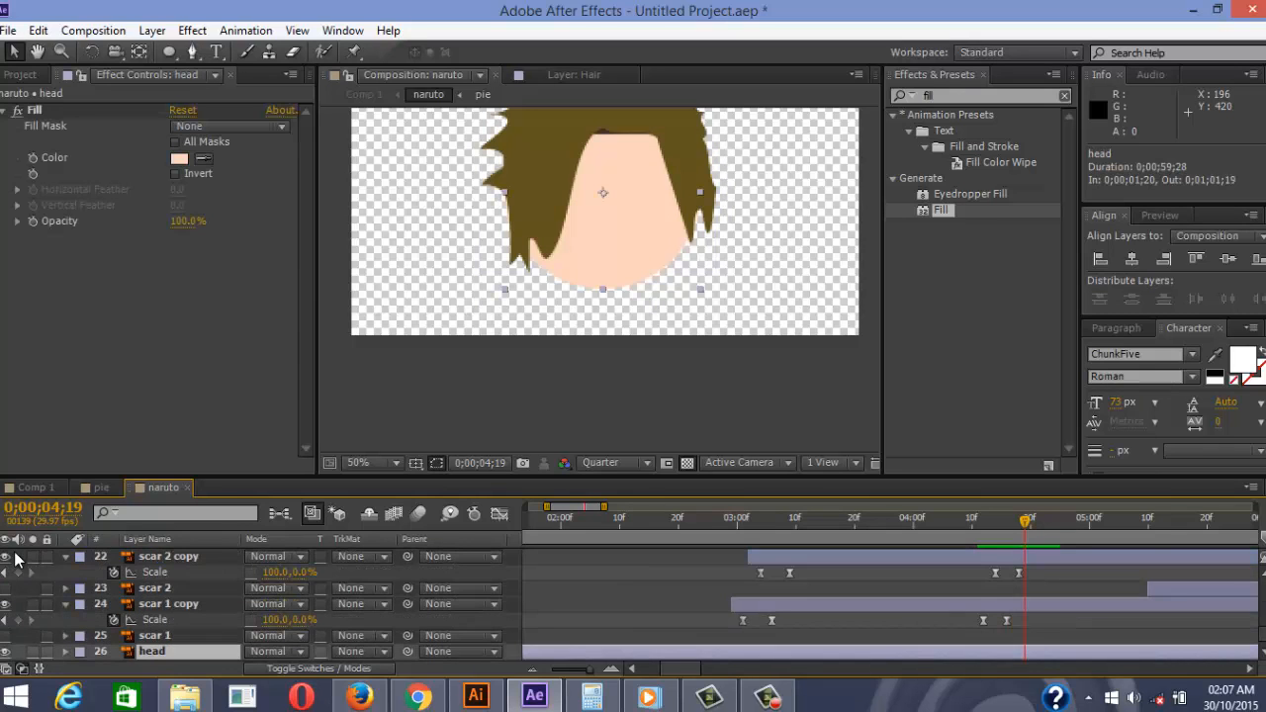
{"action": "scroll", "coordinate": [15, 561], "scroll_direction": "up", "scroll_amount": 10}
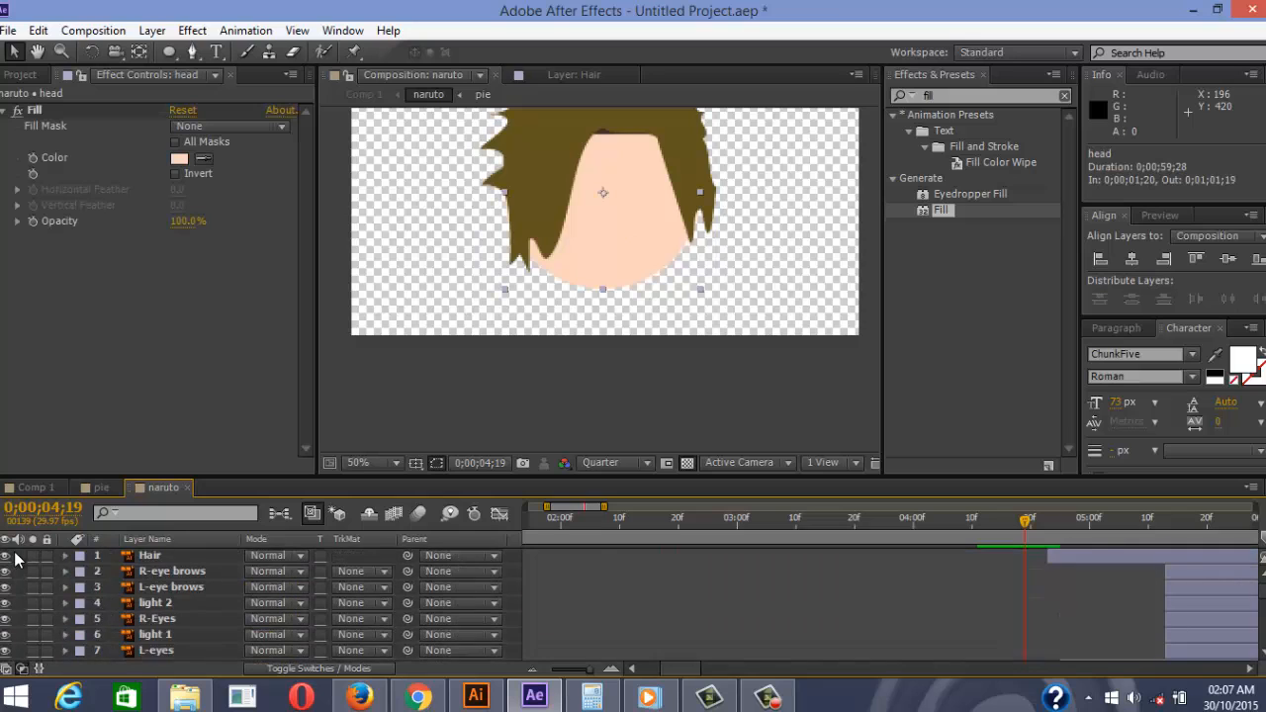
{"action": "scroll", "coordinate": [15, 561], "scroll_direction": "down", "scroll_amount": 2}
{"action": "key", "text": "8"}
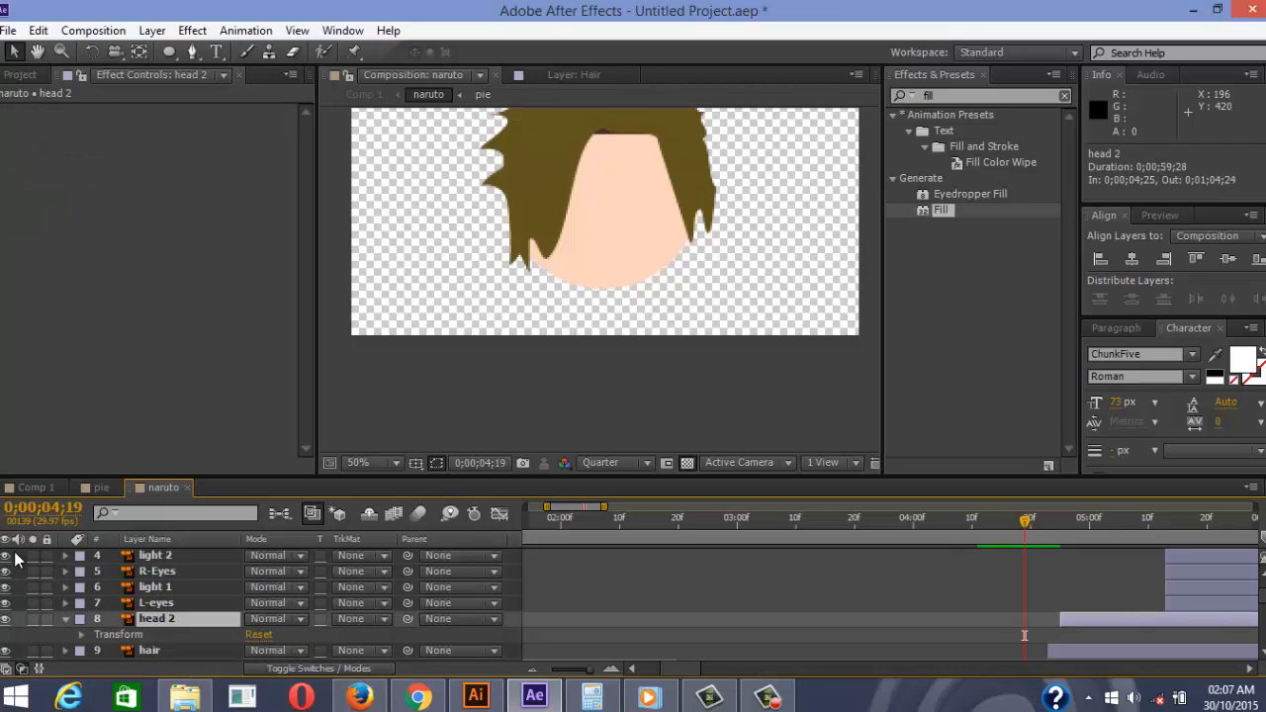
{"action": "left_click_drag", "start_coordinate": [1074, 619], "coordinate": [1039, 619]}
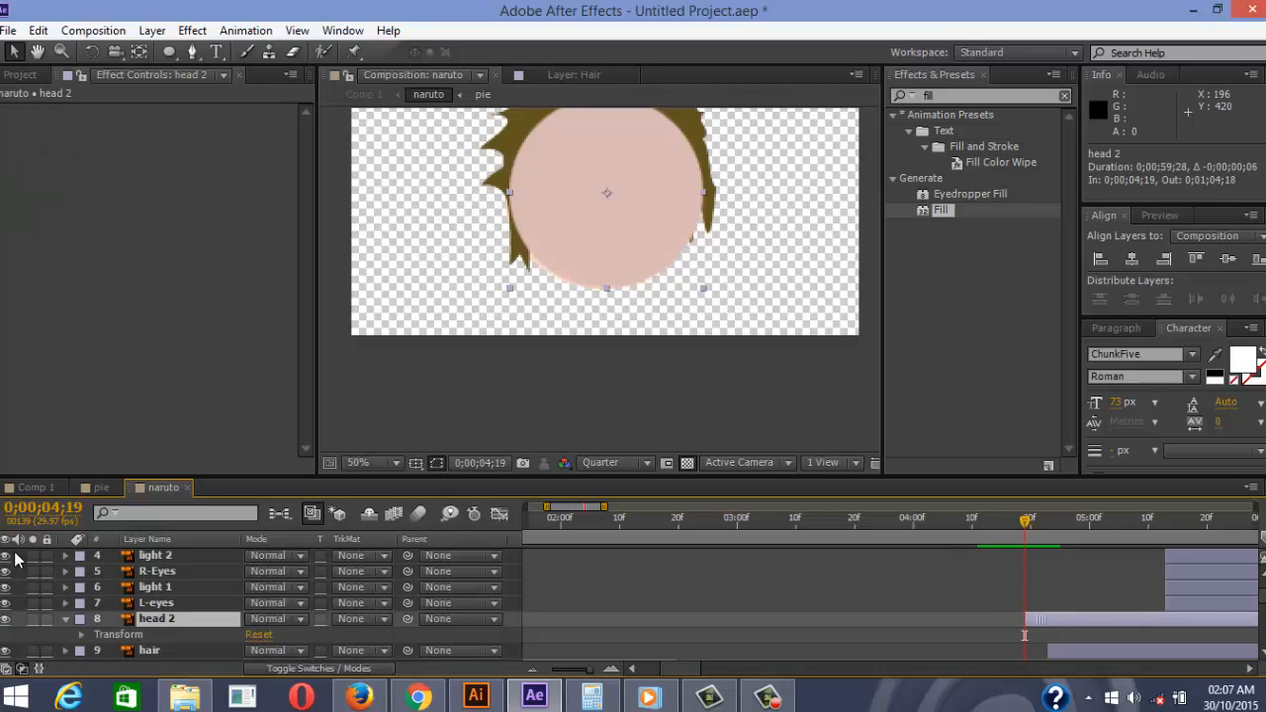
{"action": "key", "text": "slash"}
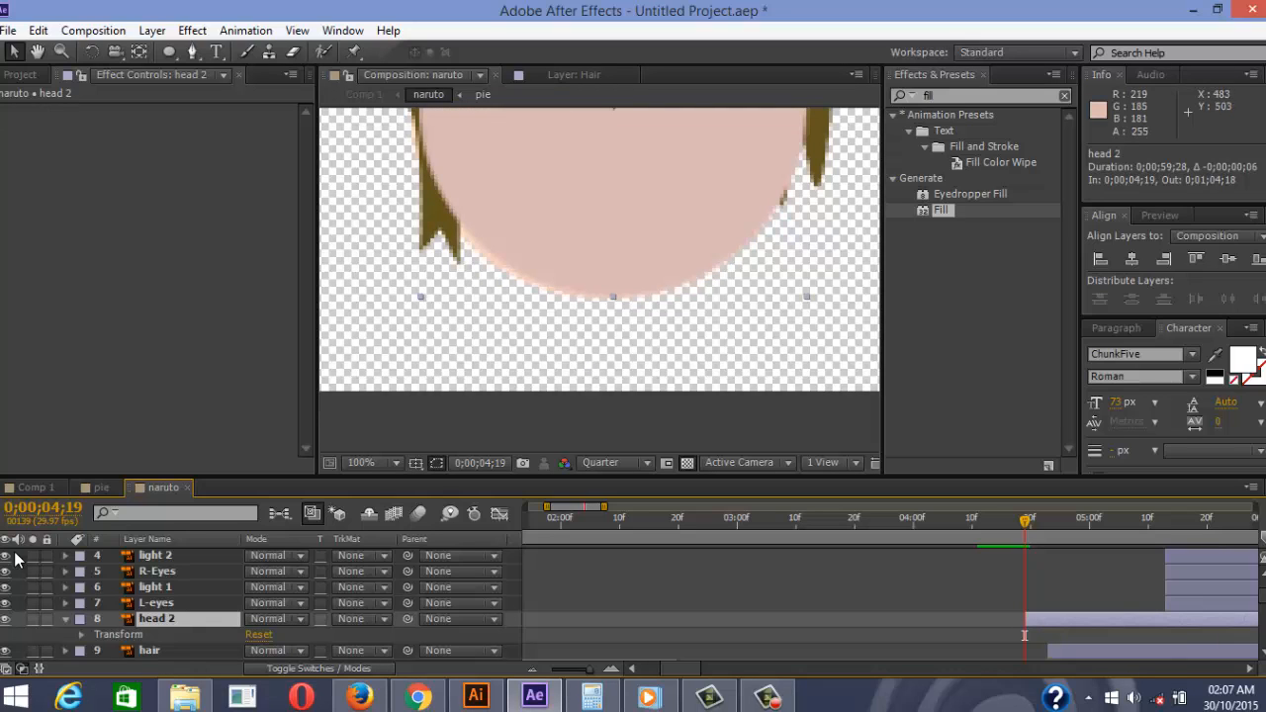
Peek at the pie composition, then return to naruto at 50% view
{"action": "scroll", "coordinate": [484, 285], "scroll_direction": "down", "scroll_amount": 3}
{"action": "key", "text": "space"}
{"action": "key", "text": "ctrl+0"}
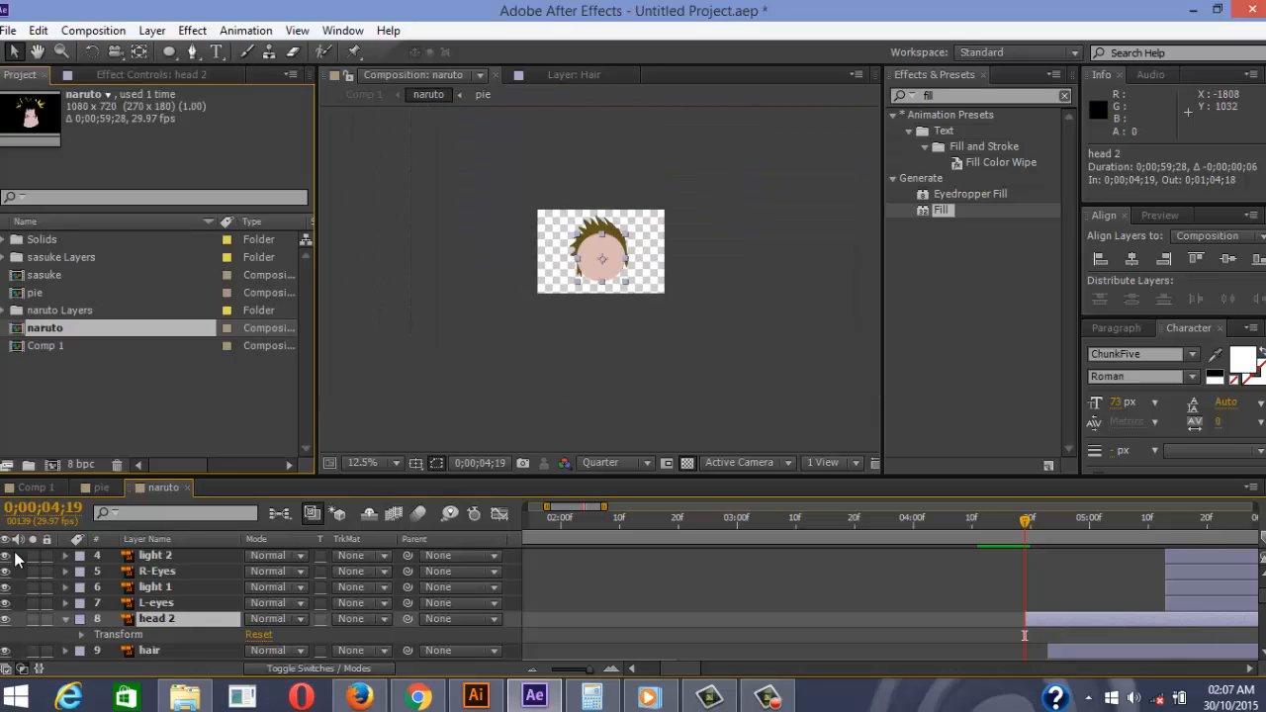
{"action": "key", "text": "F3"}
{"action": "key", "text": "alt+shift+comma"}
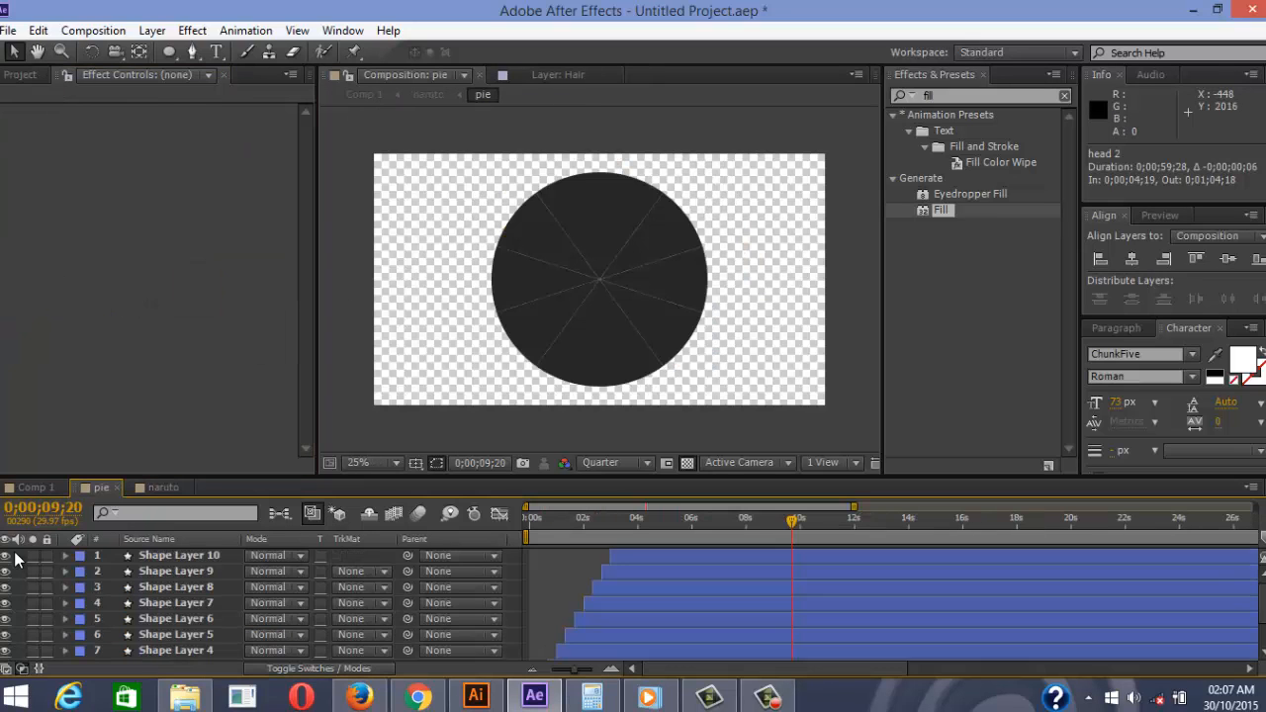
{"action": "key", "text": "ctrl+0"}
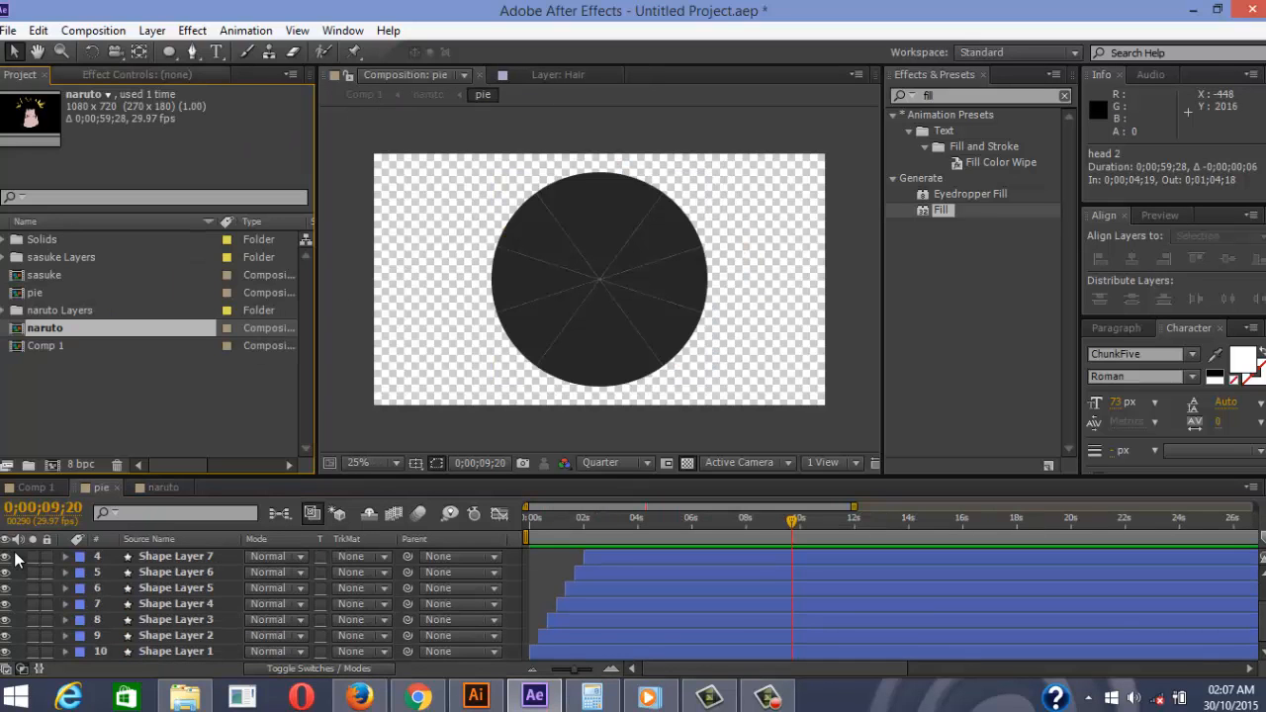
{"action": "left_click", "coordinate": [163, 488]}
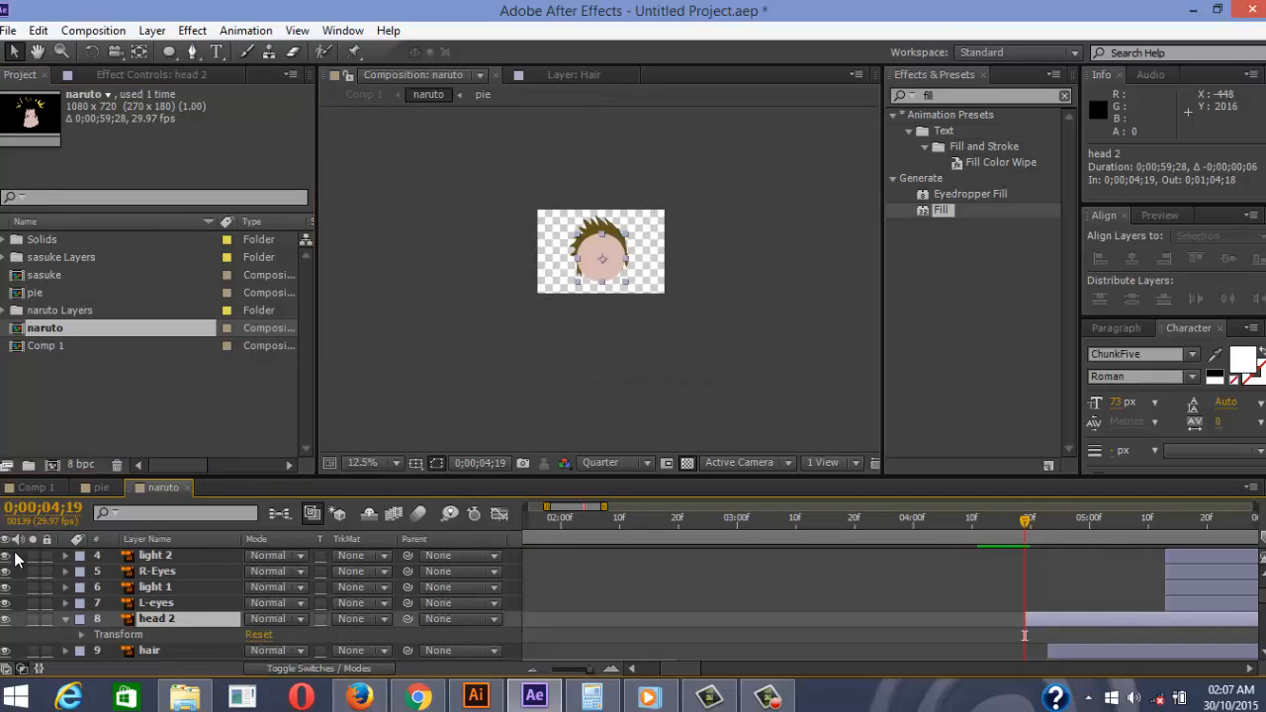
{"action": "scroll", "coordinate": [16, 559], "scroll_direction": "down", "scroll_amount": 1}
{"action": "key", "text": "period"}
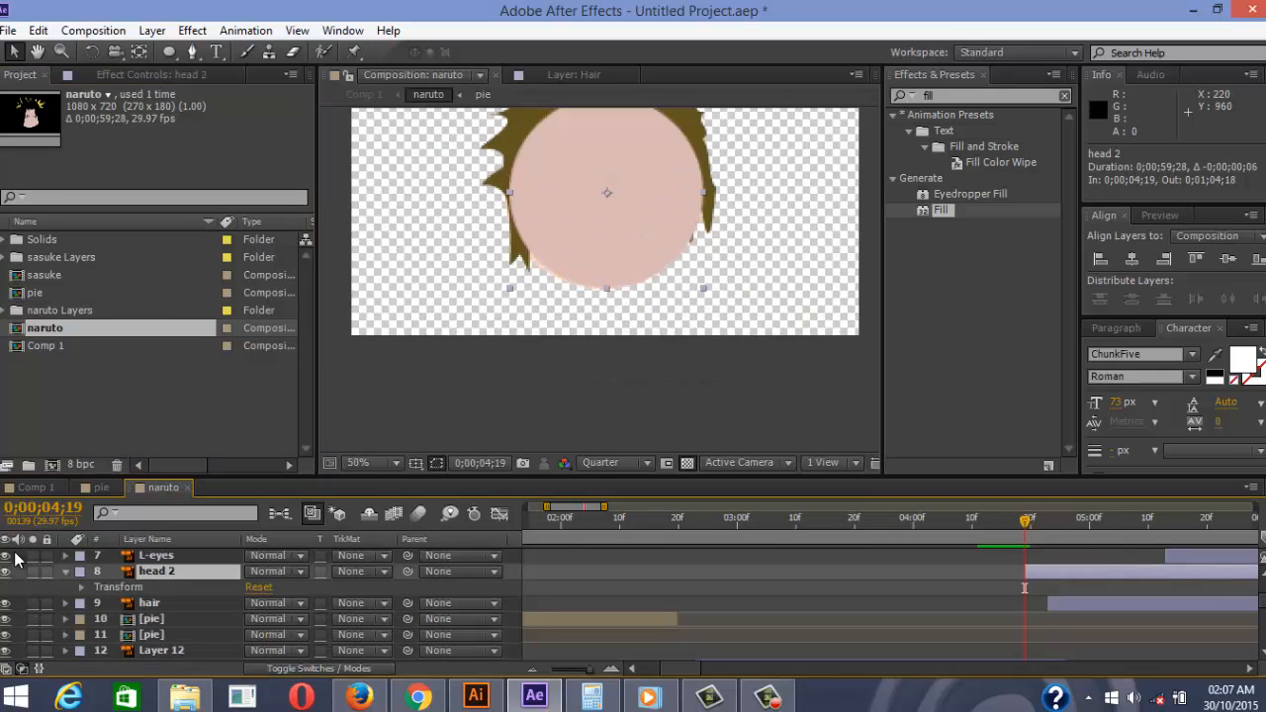
Expand the head layer's Fill effect properties
{"action": "scroll", "coordinate": [16, 559], "scroll_direction": "down", "scroll_amount": 5}
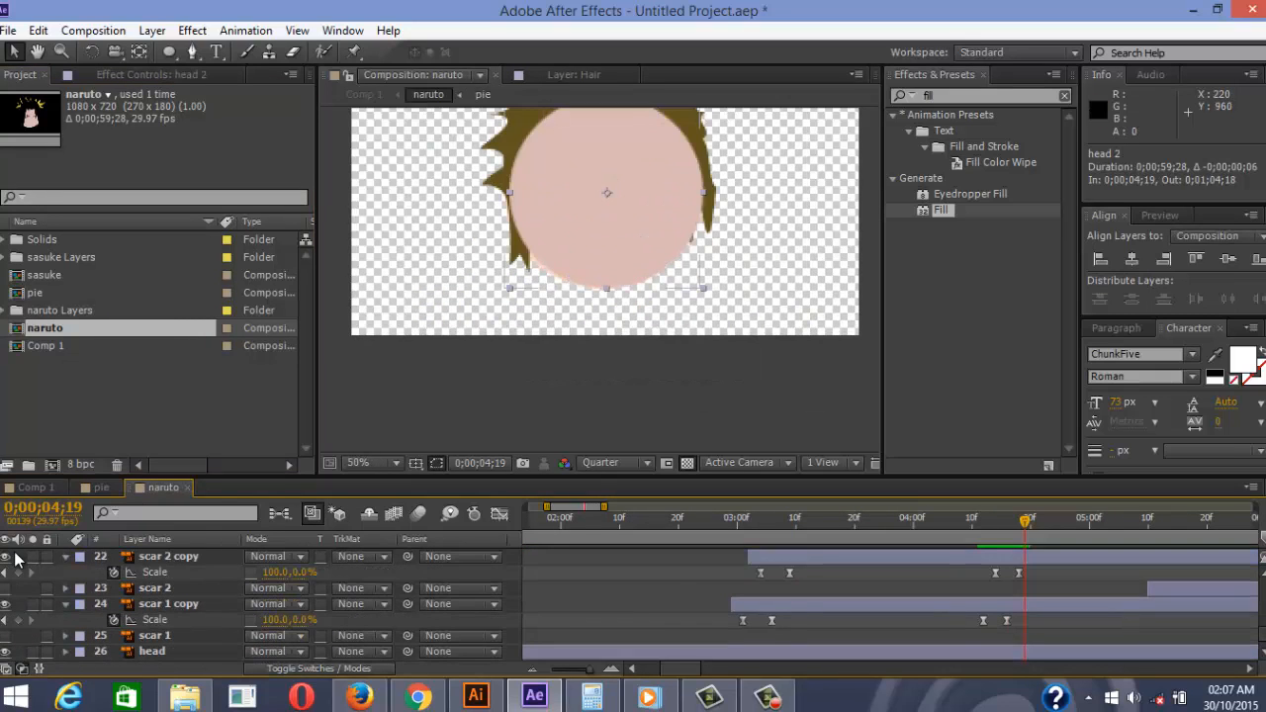
{"action": "key", "text": "ctrl+Up"}
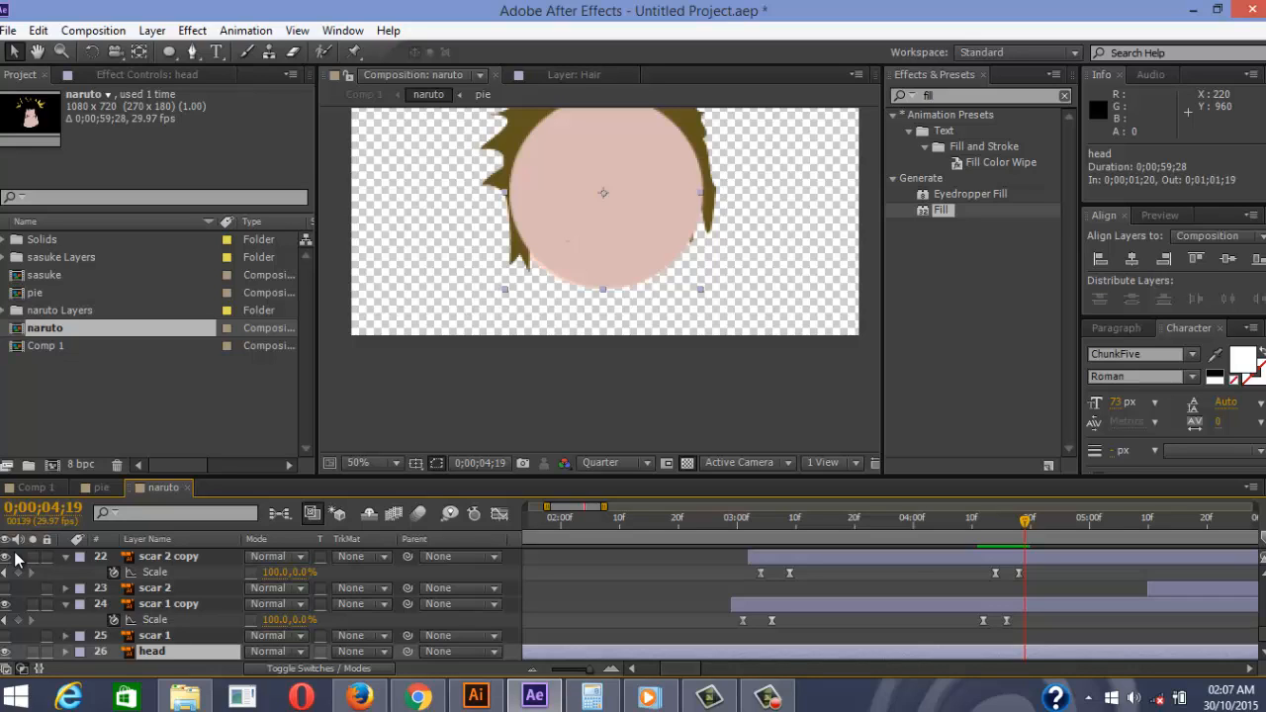
{"action": "key", "text": "ctrl+grave"}
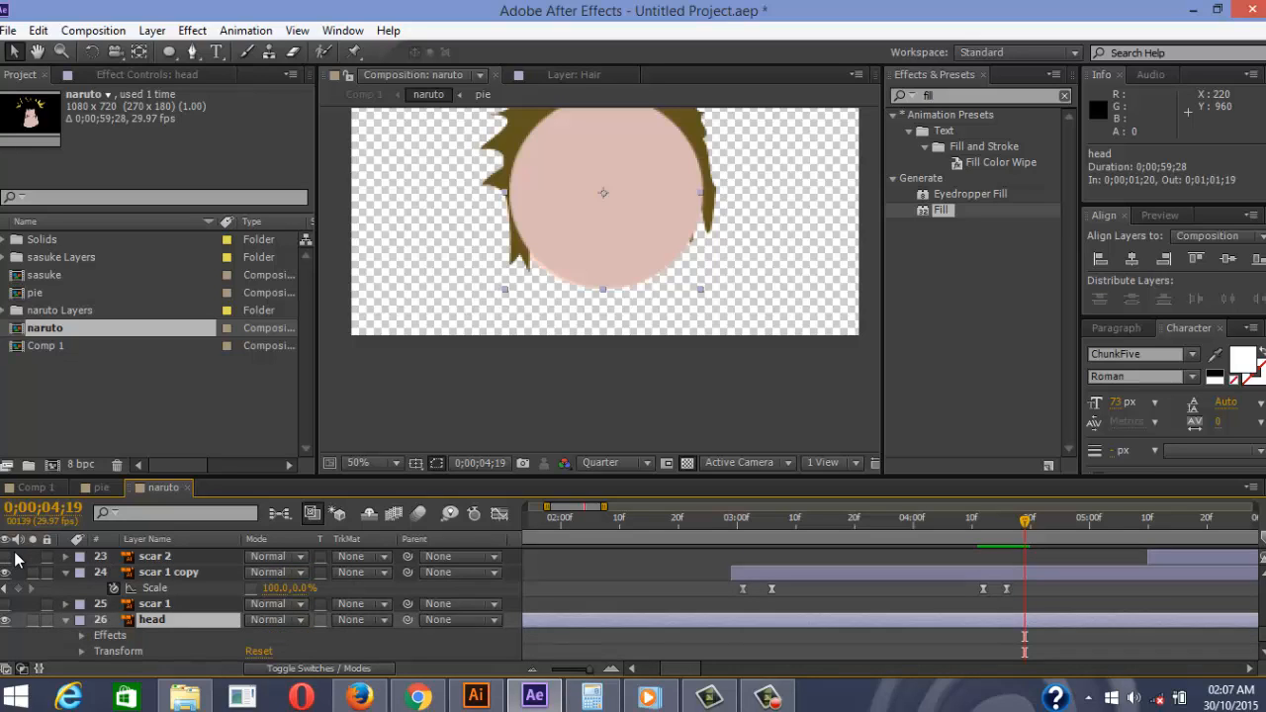
{"action": "key", "text": "ctrl+grave"}
{"action": "scroll", "coordinate": [16, 559], "scroll_direction": "down", "scroll_amount": 1}
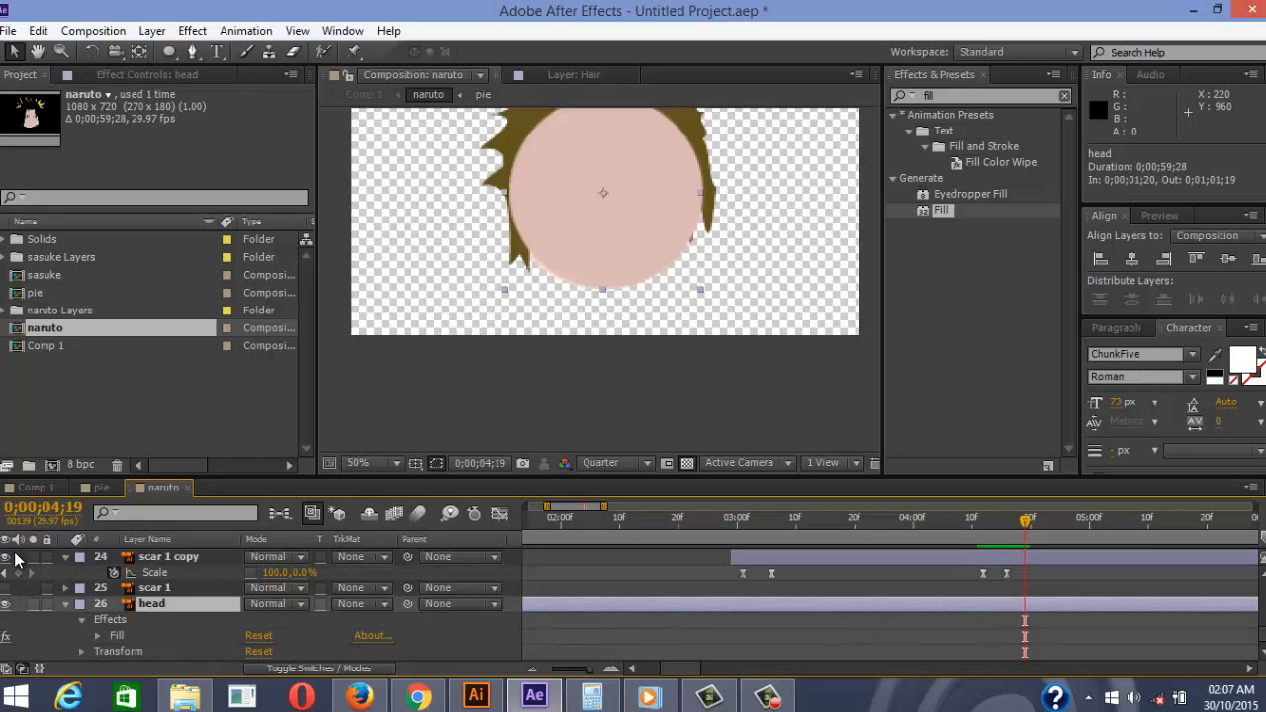
{"action": "key", "text": "ctrl+grave"}
{"action": "scroll", "coordinate": [16, 559], "scroll_direction": "down", "scroll_amount": 4}
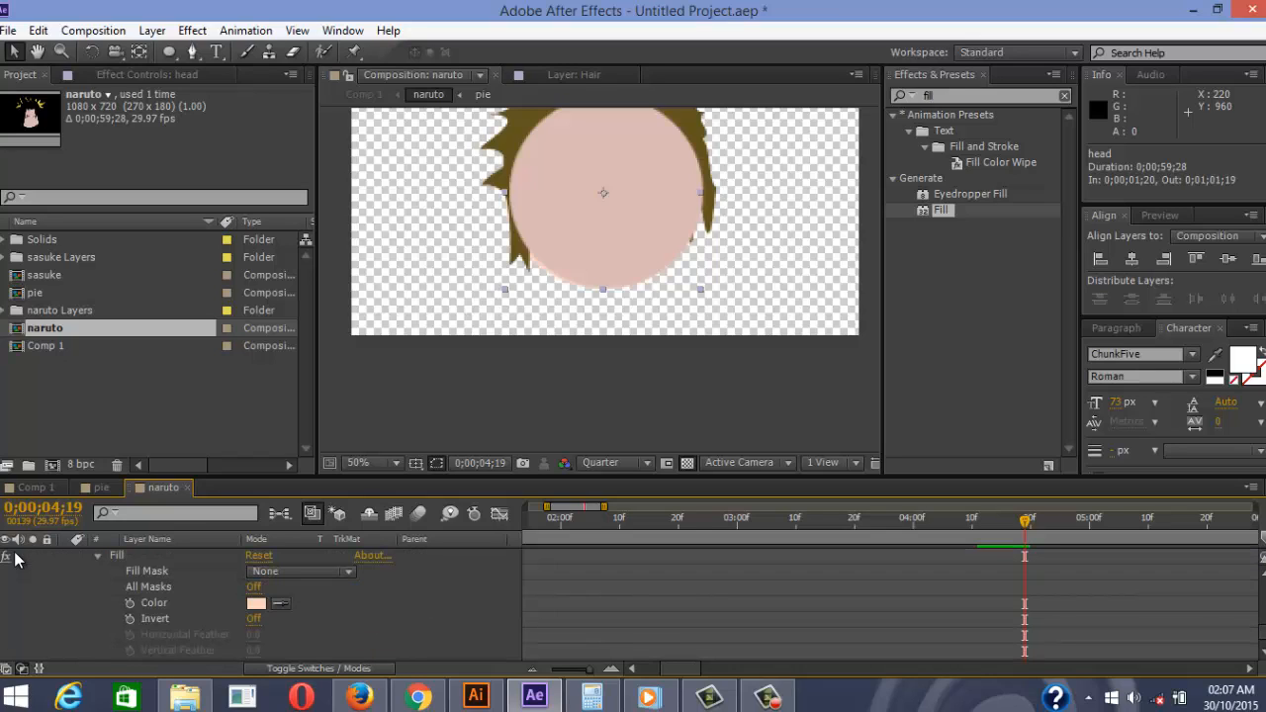
Key the head's Fill Color at 0;00;04;15 and the pinker head 2 skin tone at 0;00;04;19
{"action": "key", "text": "Page_Up"}
{"action": "key", "text": "Page_Up"}
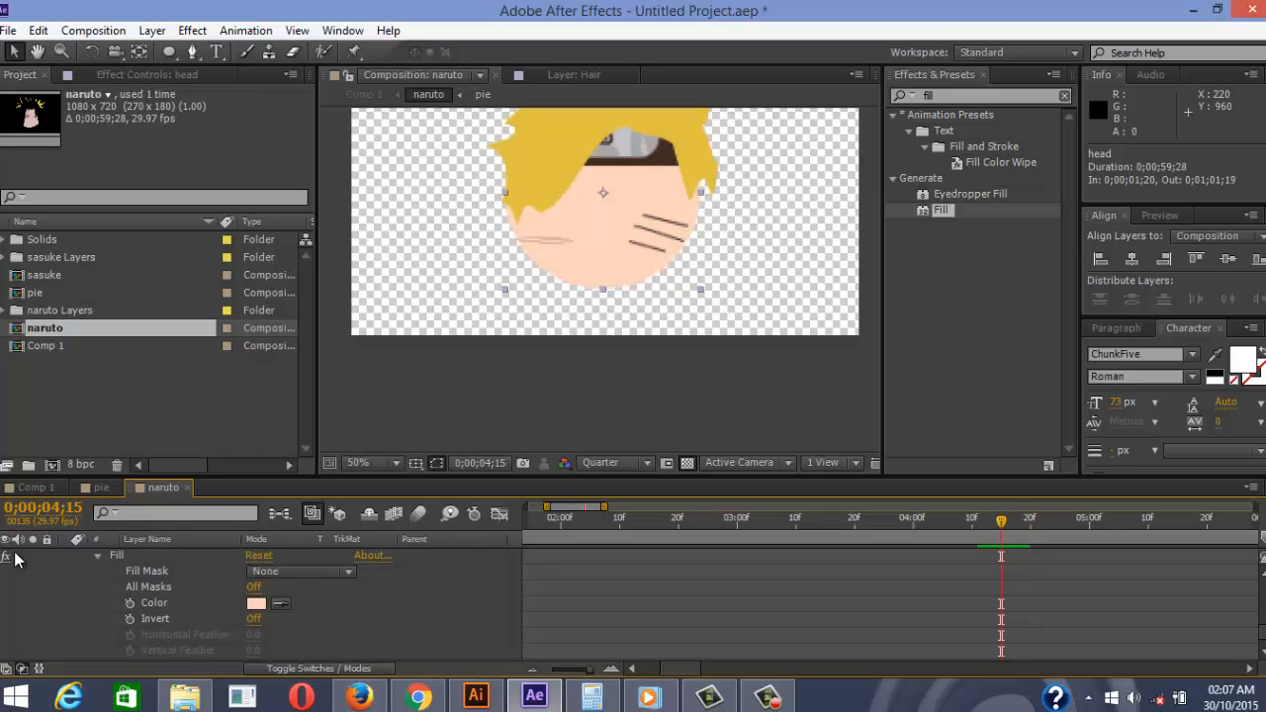
{"action": "key", "text": "ctrl+v"}
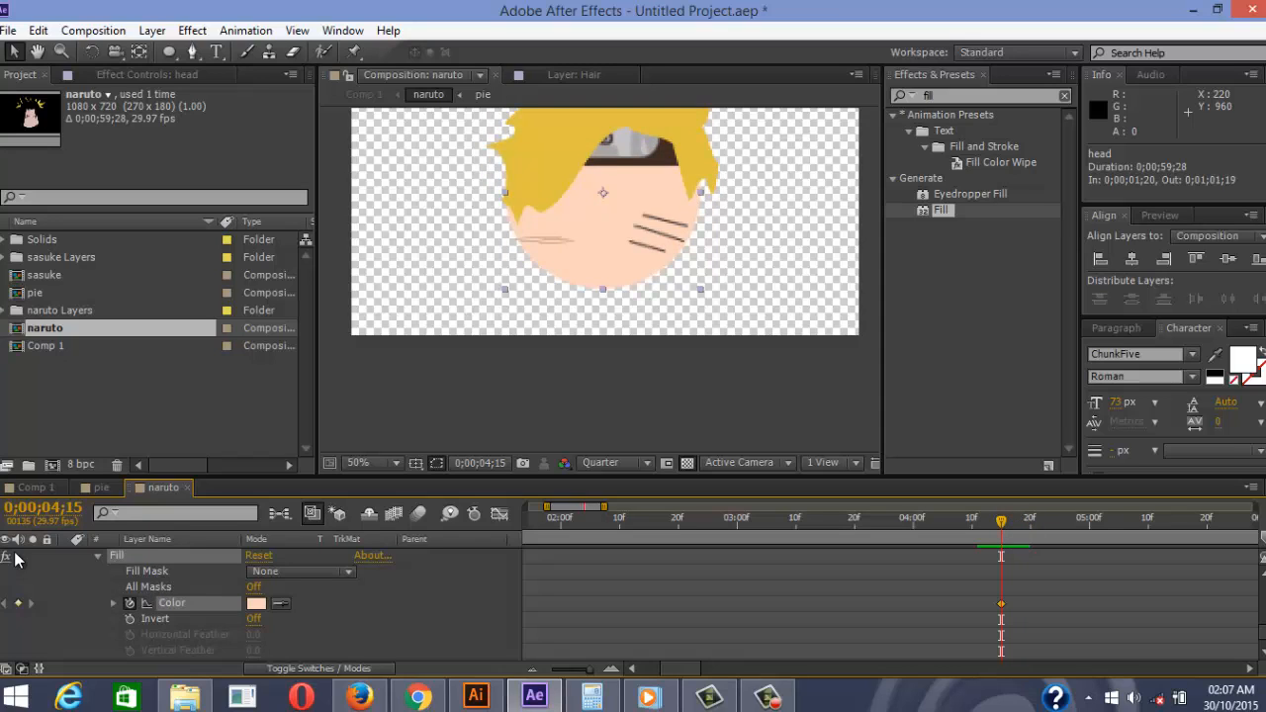
{"action": "key", "text": "Page_Down"}
{"action": "key", "text": "Page_Down"}
{"action": "key", "text": "Page_Down"}
{"action": "key", "text": "Page_Down"}
{"action": "key", "text": "Page_Up"}
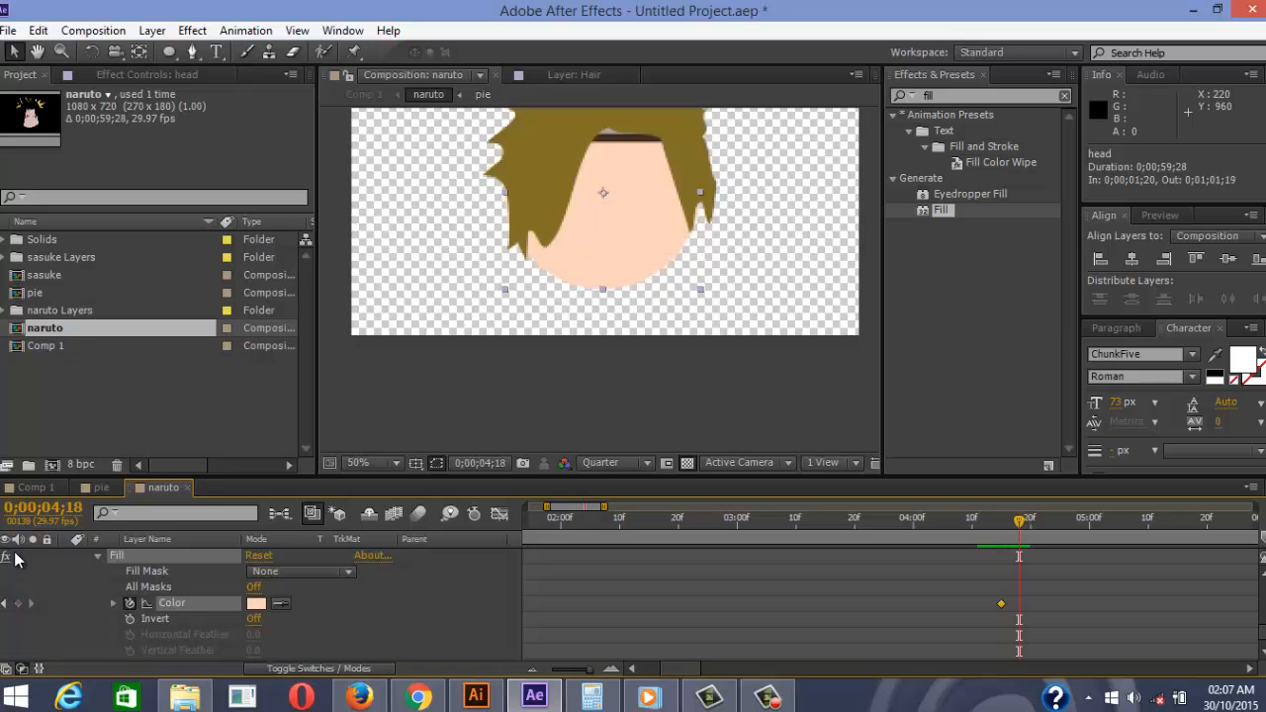
{"action": "scroll", "coordinate": [14, 559], "scroll_direction": "down", "scroll_amount": 5}
{"action": "key", "text": "Page_Down"}
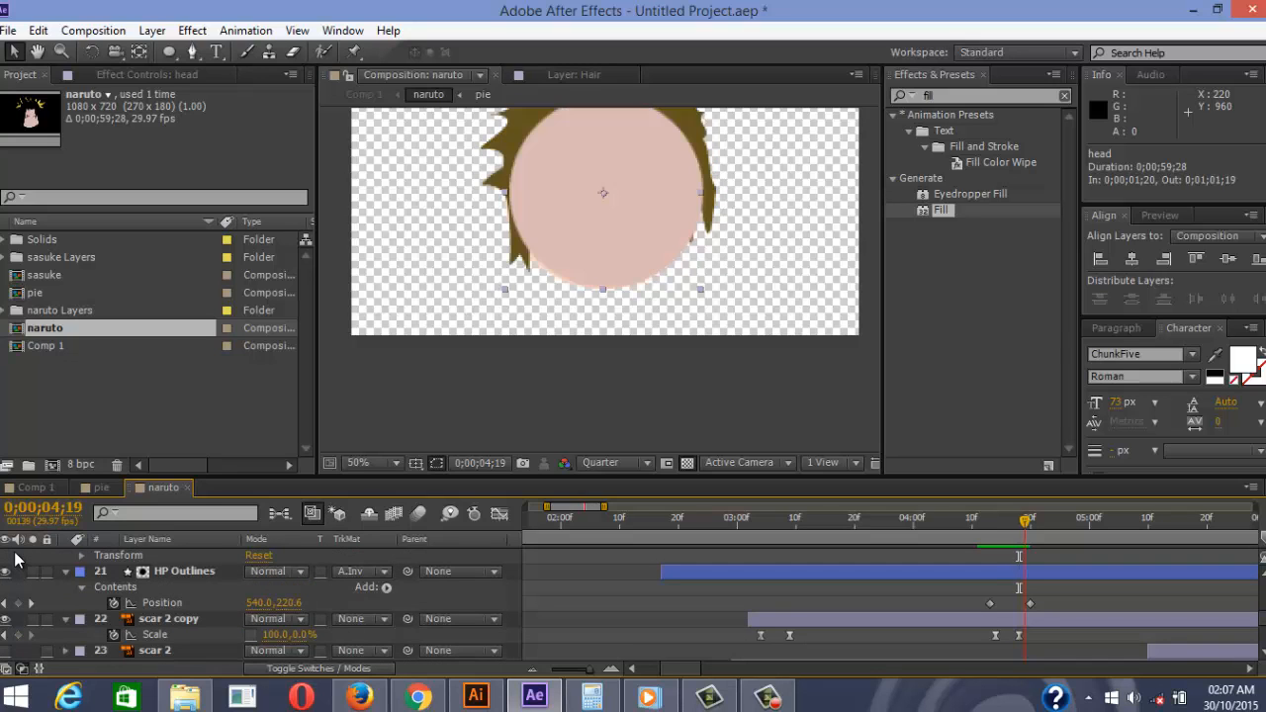
{"action": "scroll", "coordinate": [15, 559], "scroll_direction": "up", "scroll_amount": 5}
{"action": "left_click", "coordinate": [281, 603]}
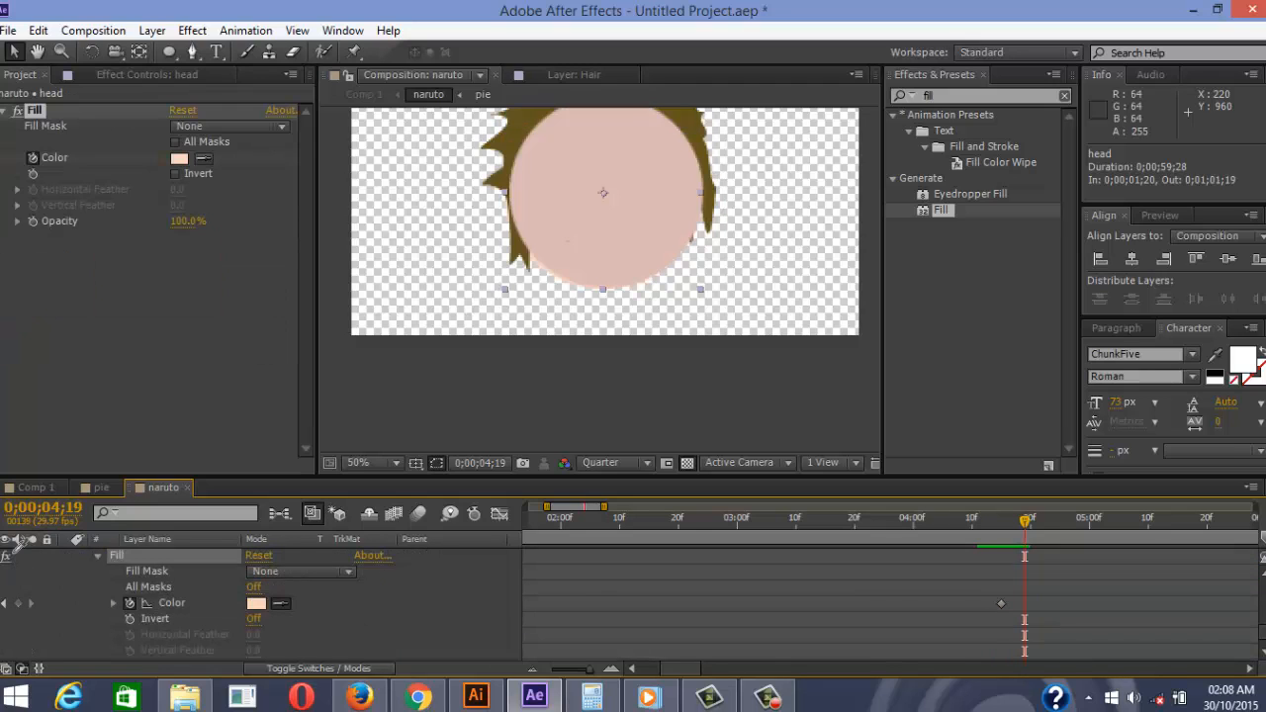
{"action": "left_click", "coordinate": [599, 237]}
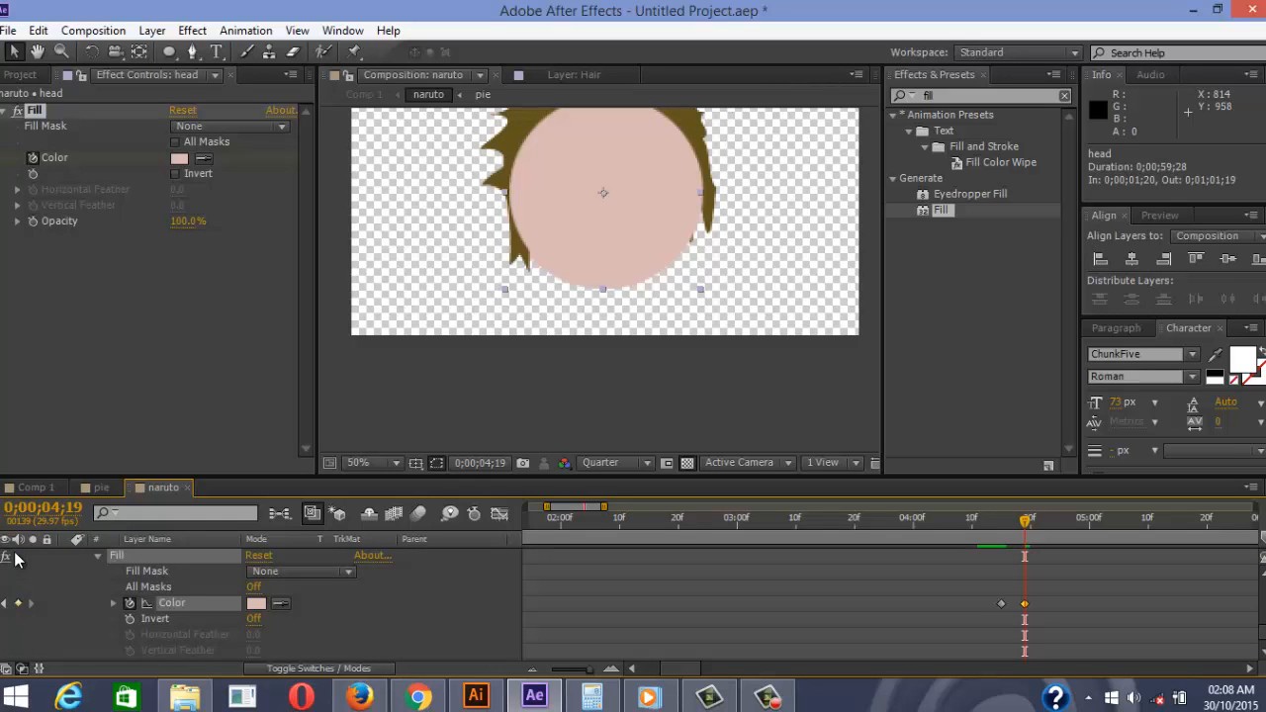
{"action": "scroll", "coordinate": [14, 559], "scroll_direction": "up", "scroll_amount": 4}
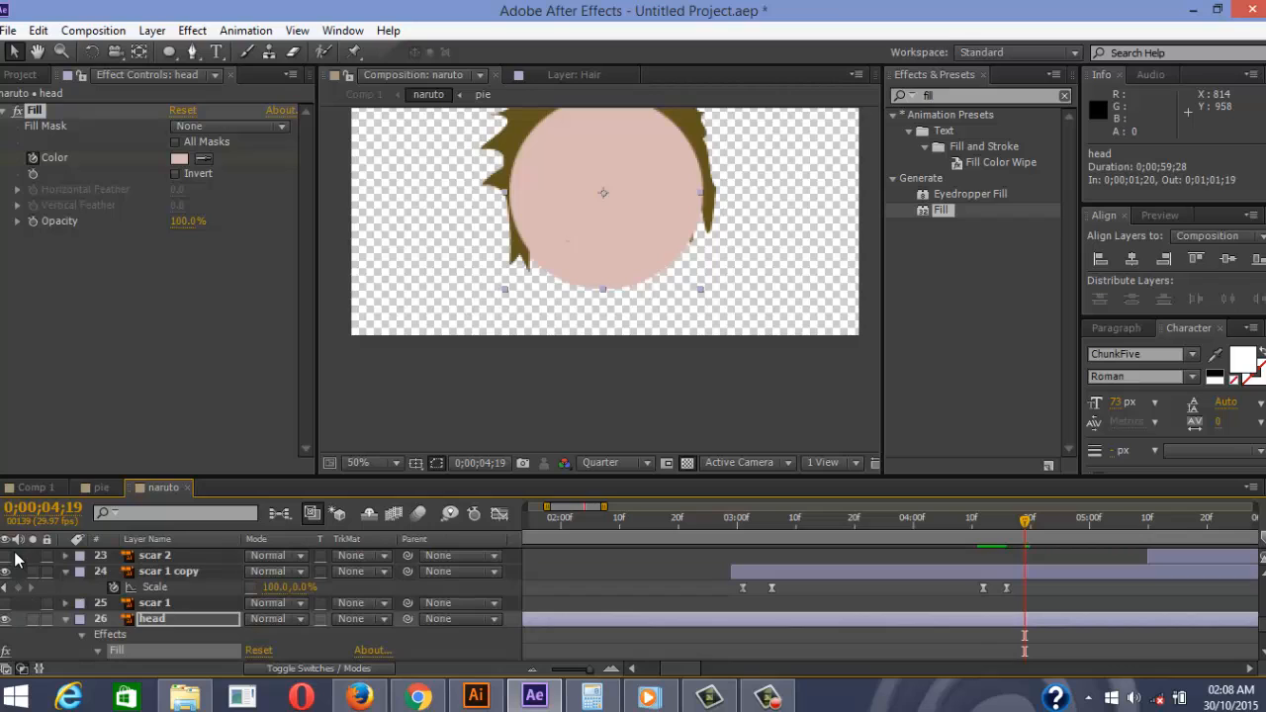
{"action": "key", "text": "Page_Up"}
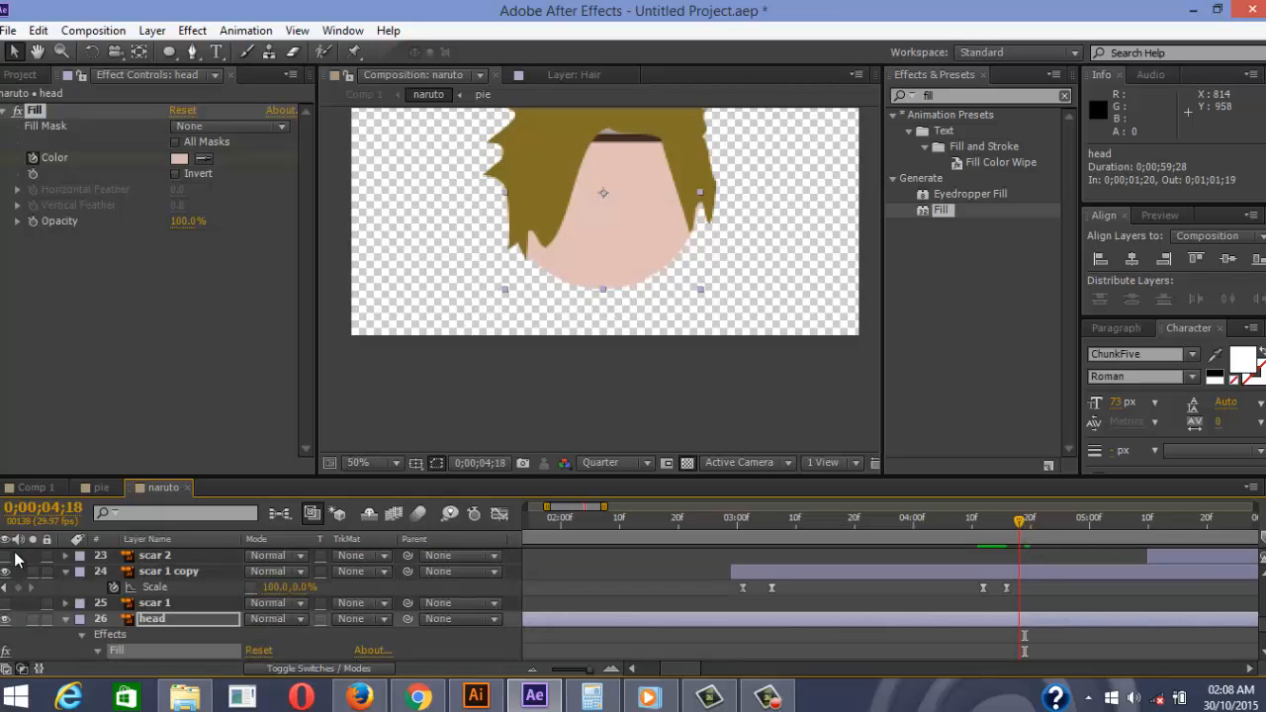
{"action": "scroll", "coordinate": [15, 559], "scroll_direction": "down", "scroll_amount": 2}
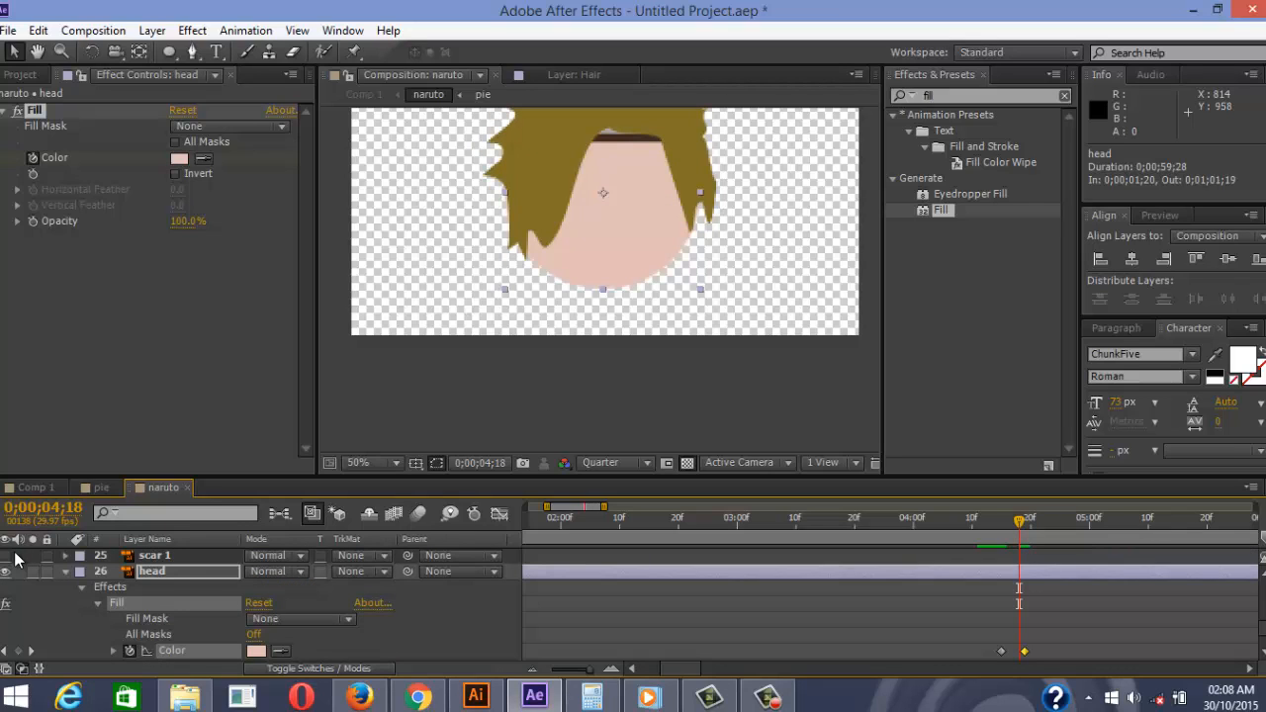
{"action": "left_click", "coordinate": [1025, 651]}
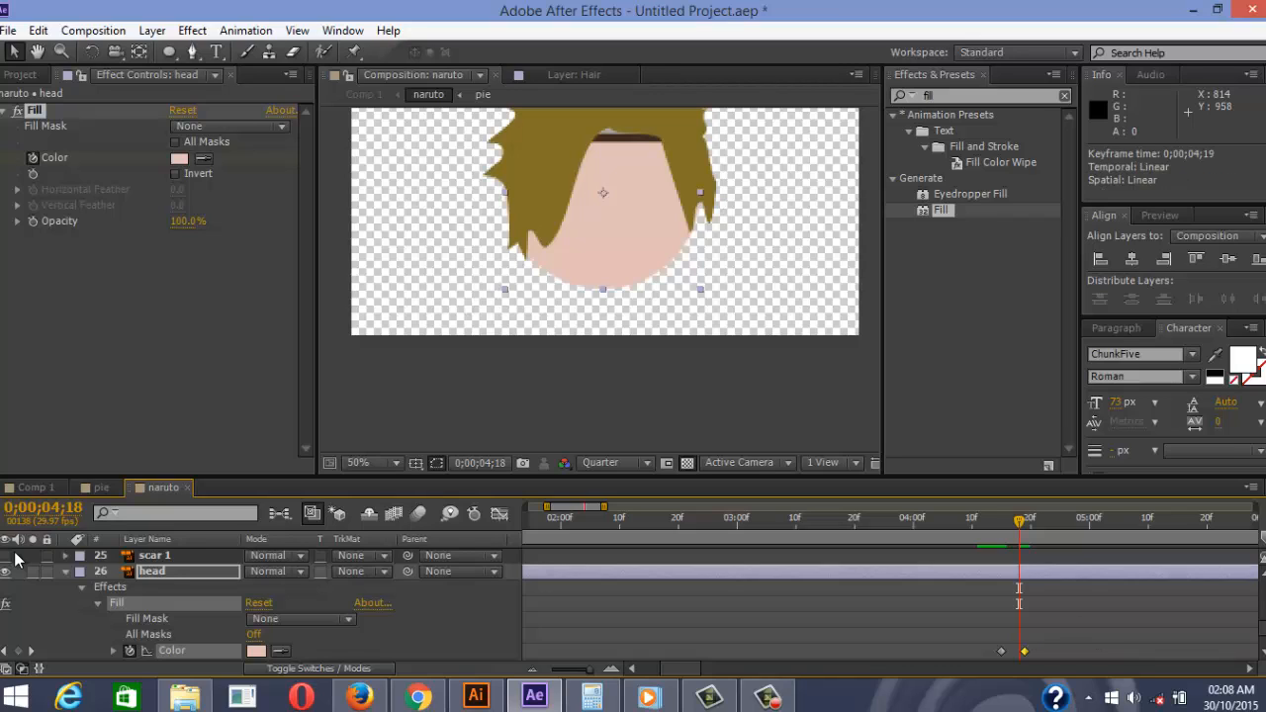
{"action": "key", "text": "Page_Down"}
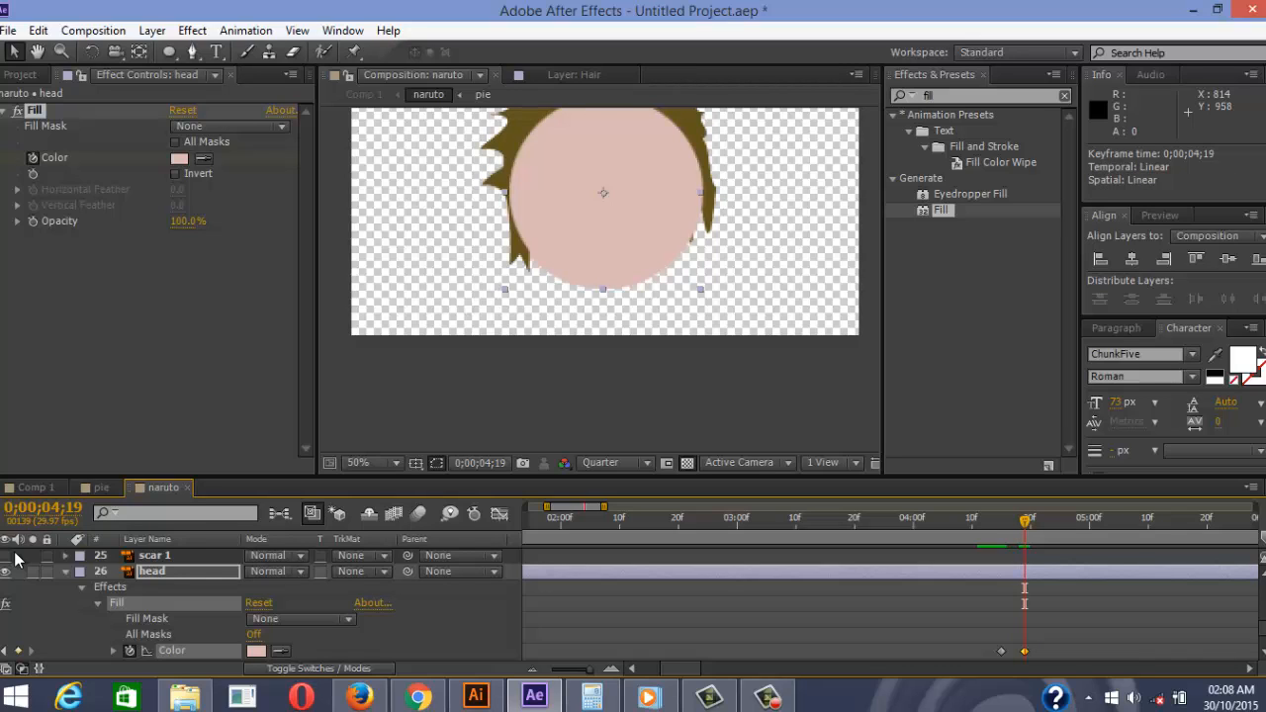
Shift both Fill Color keyframes later and trim the head layer to end at 0;00;04;25
{"action": "key", "text": "comma"}
{"action": "key", "text": "comma"}
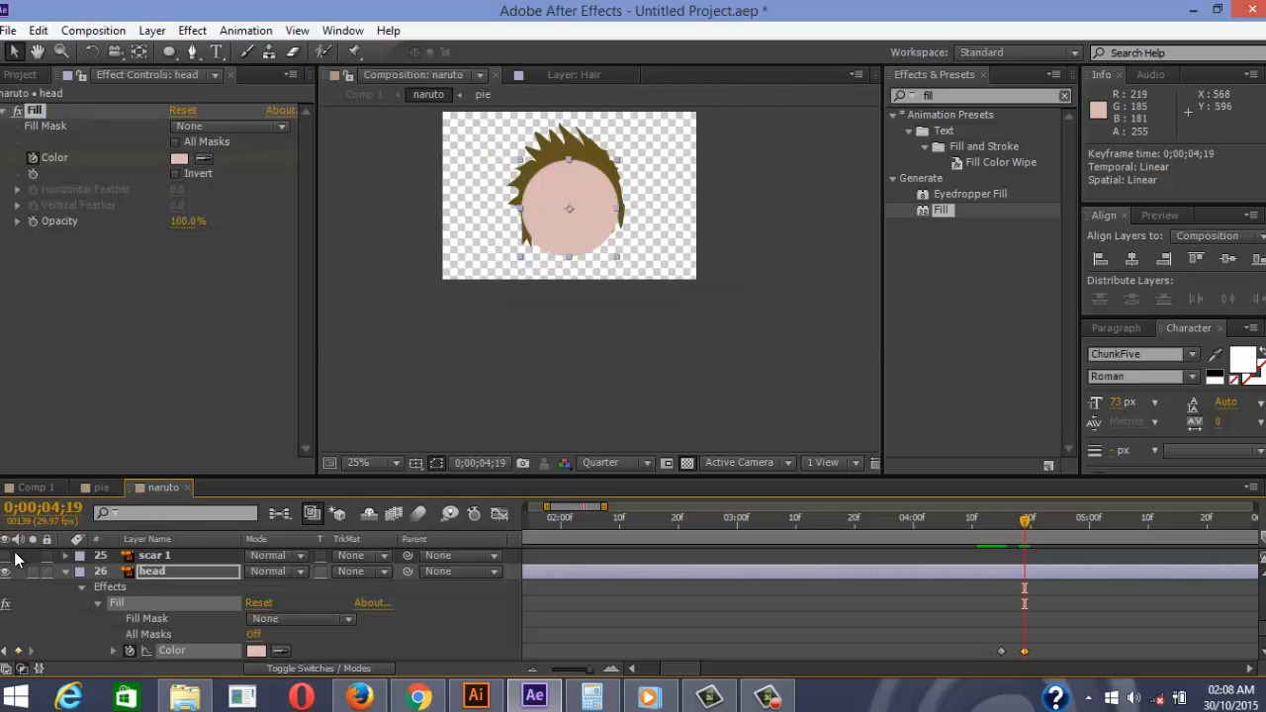
{"action": "key", "text": "period"}
{"action": "key", "text": "comma"}
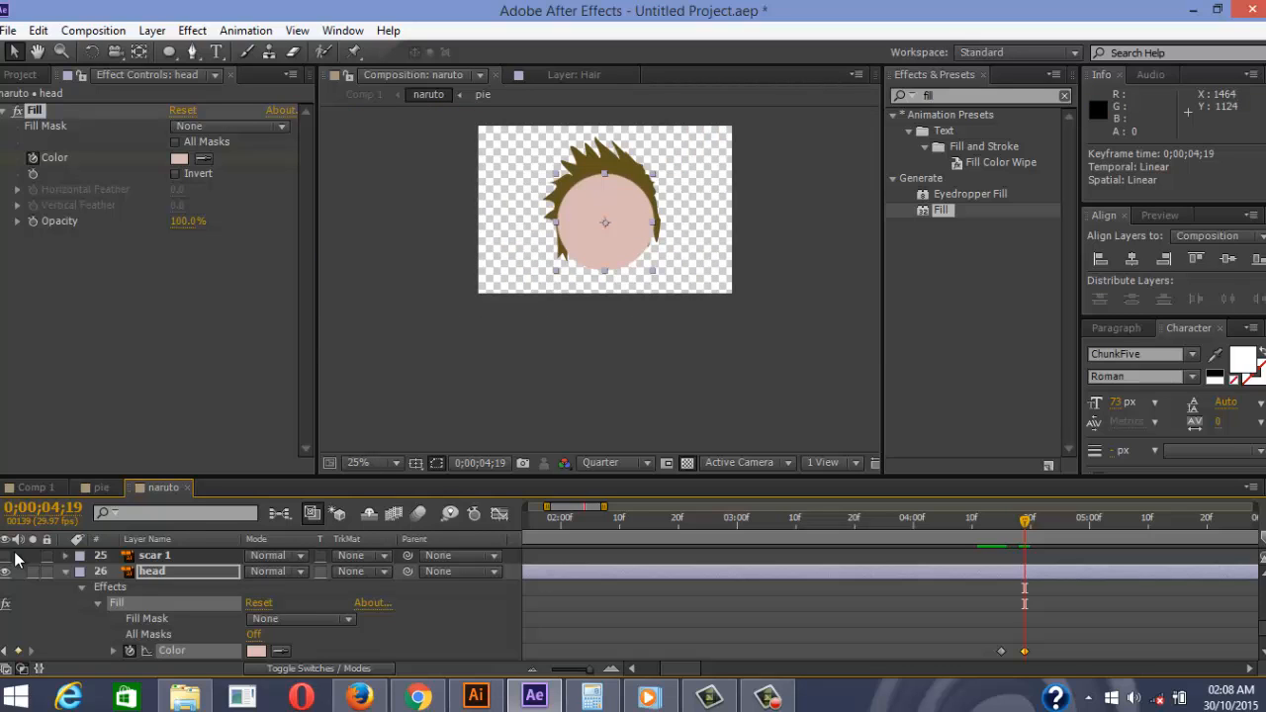
{"action": "key", "text": "Page_Down"}
{"action": "key", "text": "Page_Down"}
{"action": "key", "text": "Page_Down"}
{"action": "key", "text": "Page_Down"}
{"action": "key", "text": "Page_Down"}
{"action": "key", "text": "Page_Down"}
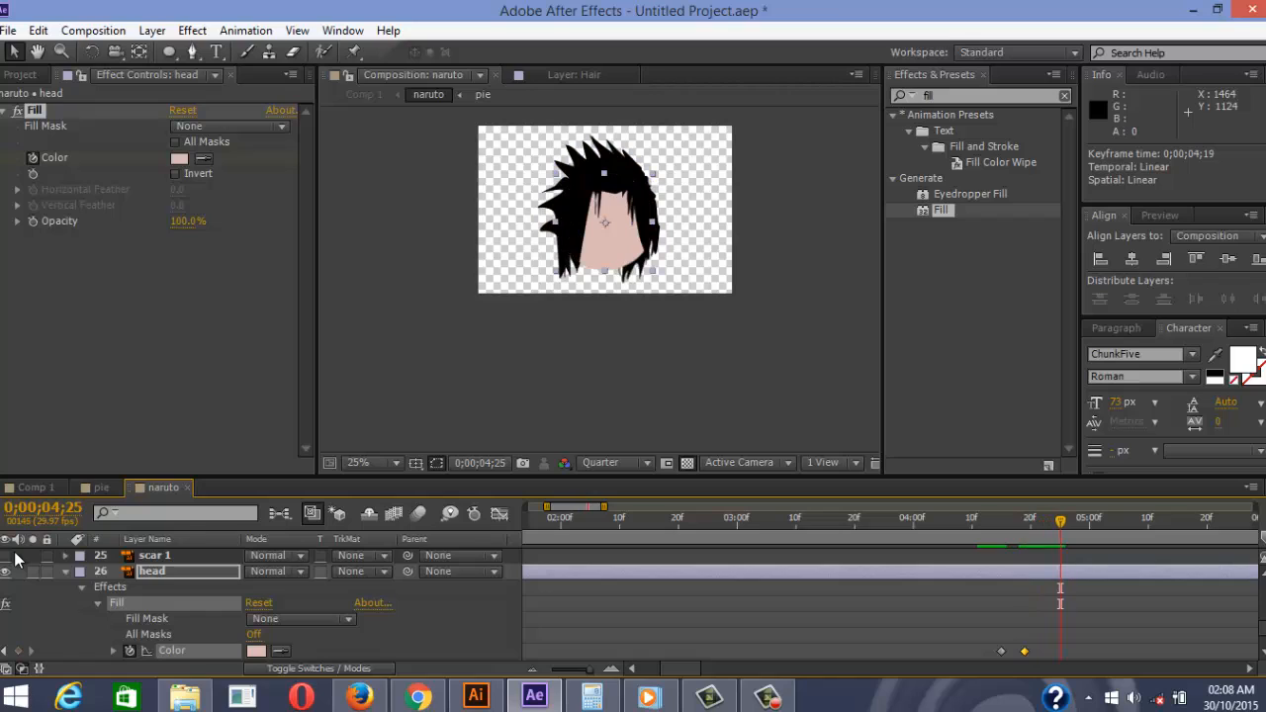
{"action": "mouse_move", "coordinate": [1038, 641]}
{"action": "left_mouse_down"}
{"action": "mouse_move", "coordinate": [998, 654]}
{"action": "mouse_move", "coordinate": [1048, 650]}
{"action": "left_mouse_up"}
{"action": "key", "text": "alt+Right"}
{"action": "key", "text": "alt+Right"}
{"action": "left_click", "coordinate": [1019, 633]}
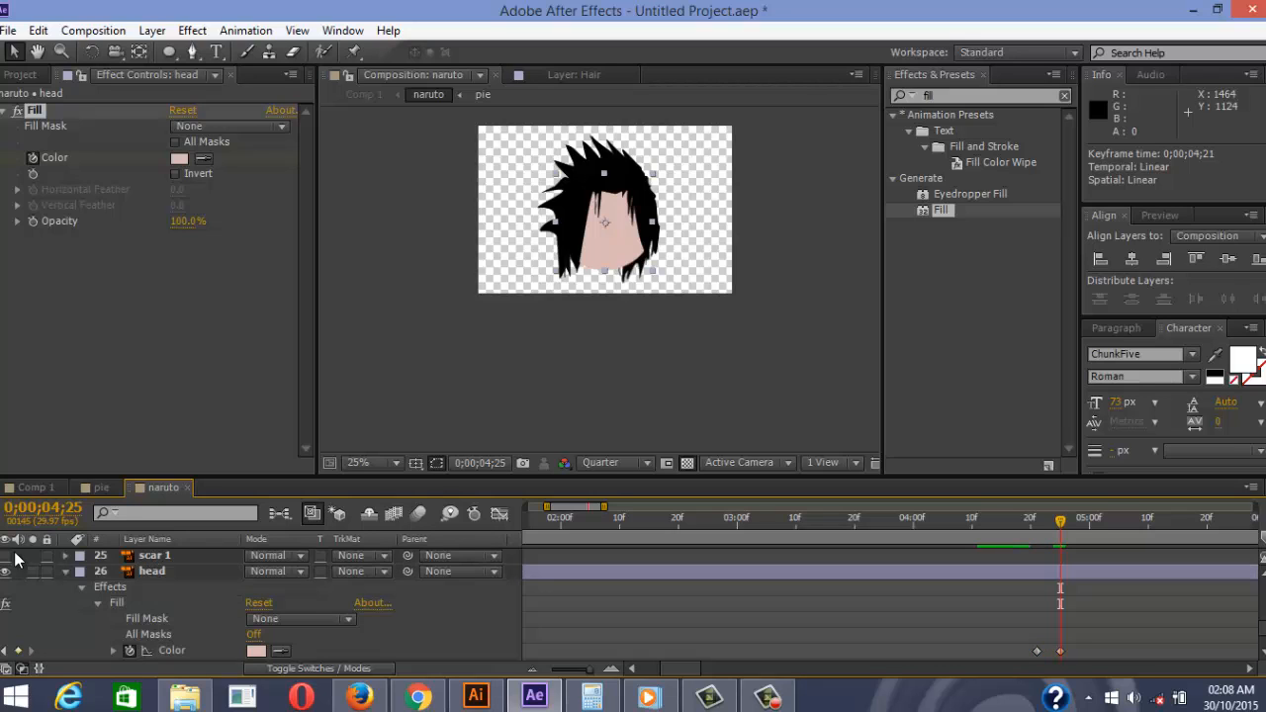
{"action": "mouse_move", "coordinate": [1061, 522]}
{"action": "left_mouse_down"}
{"action": "mouse_move", "coordinate": [990, 521]}
{"action": "mouse_move", "coordinate": [1061, 522]}
{"action": "left_mouse_up"}
{"action": "left_click", "coordinate": [152, 572]}
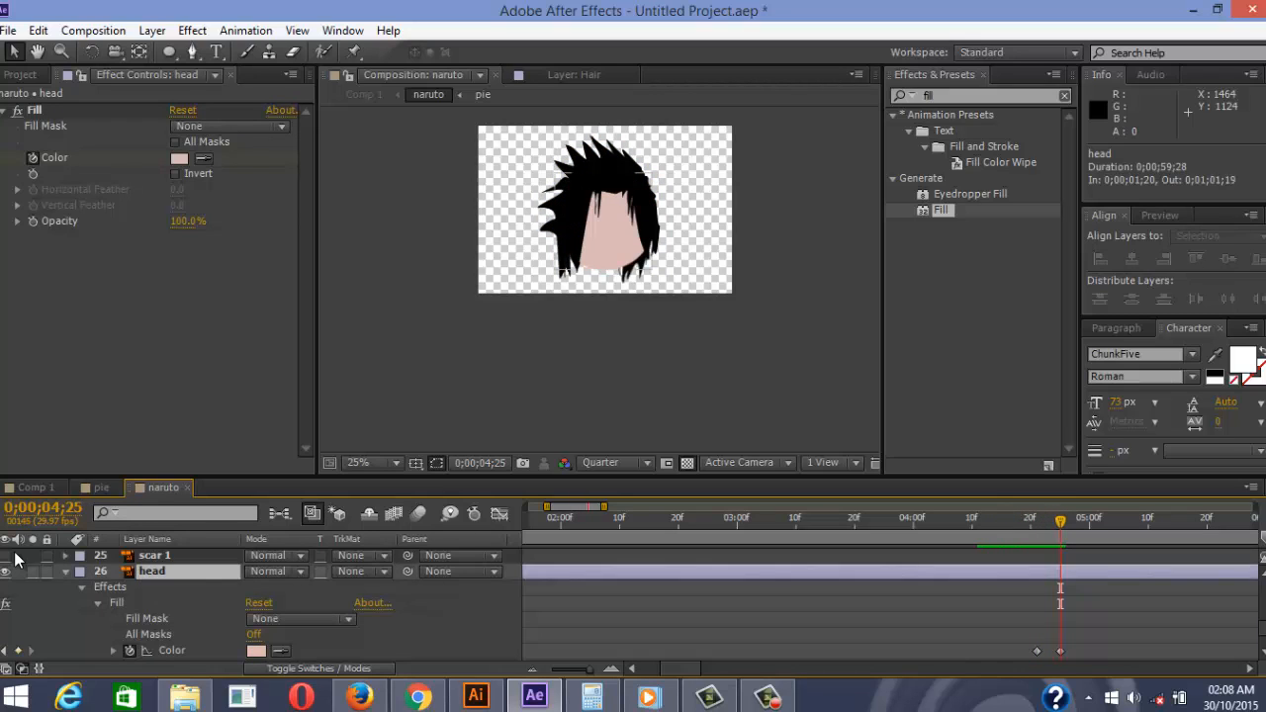
{"action": "key", "text": "alt+bracketright"}
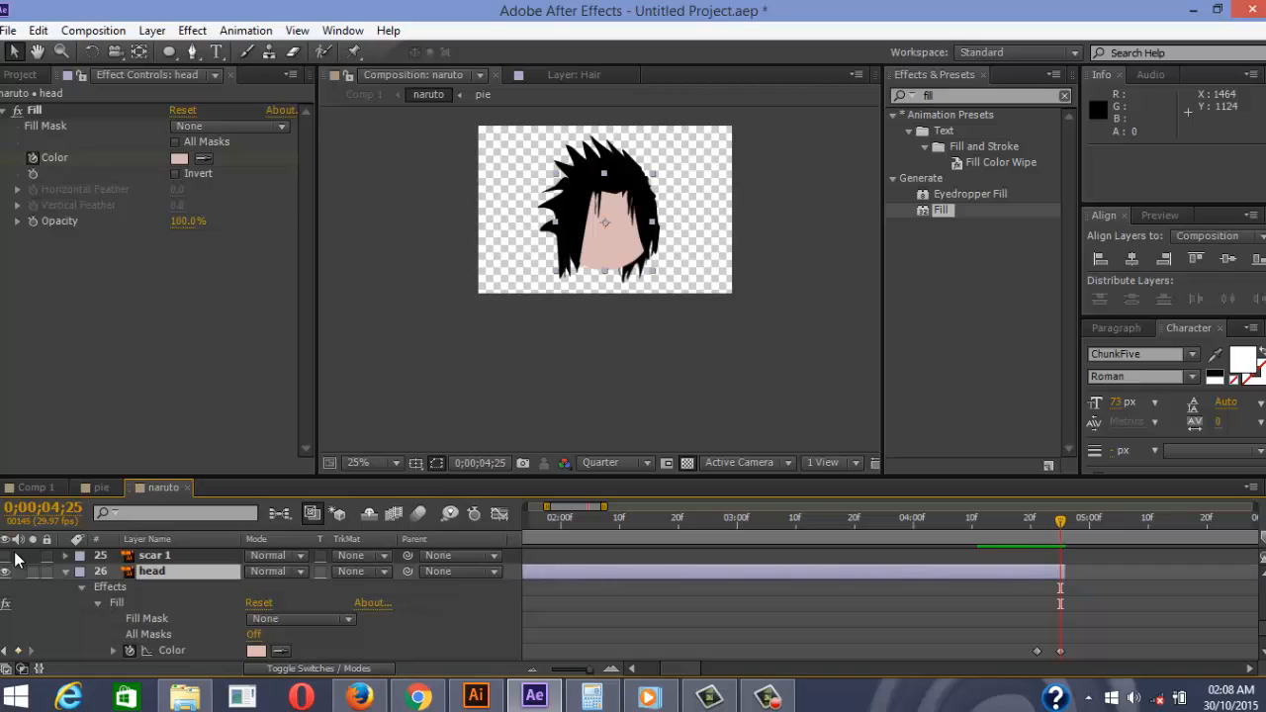
Shift head 2 to start at 0;00;04;25 and the hair layer at 0;00;04;26
{"action": "scroll", "coordinate": [15, 560], "scroll_direction": "up", "scroll_amount": 10}
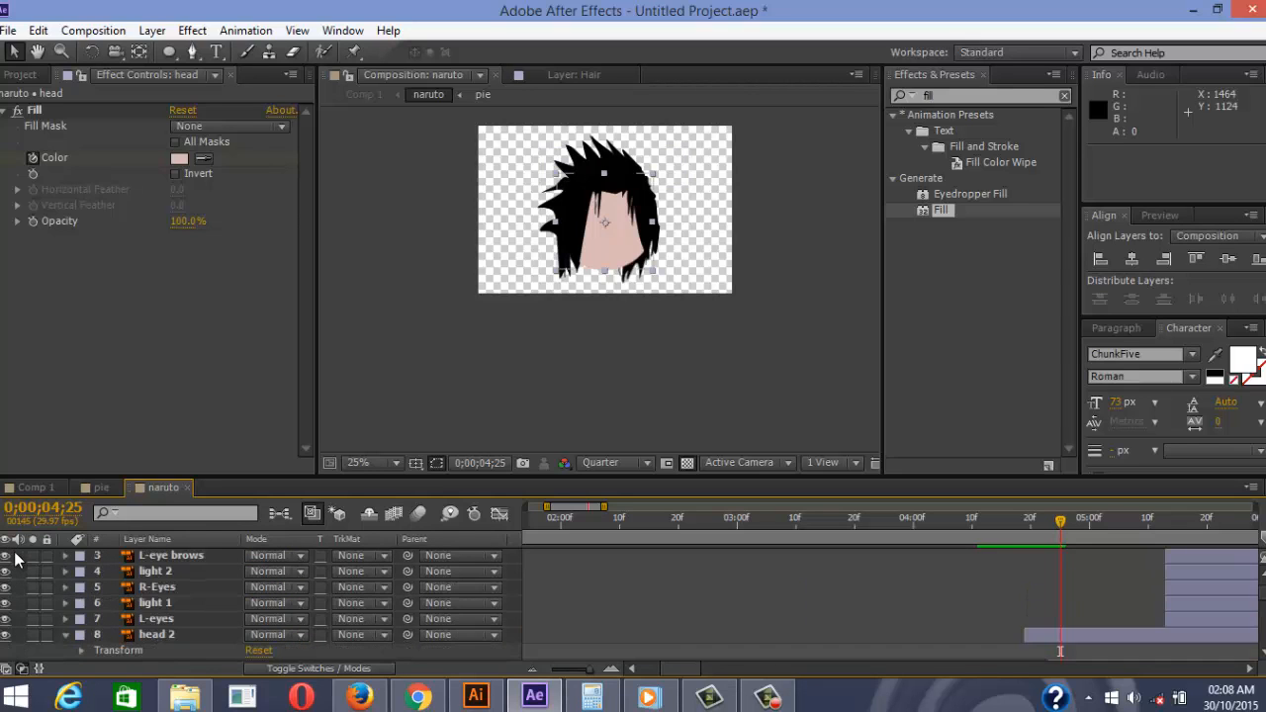
{"action": "left_click_drag", "start_coordinate": [1026, 587], "coordinate": [1060, 588]}
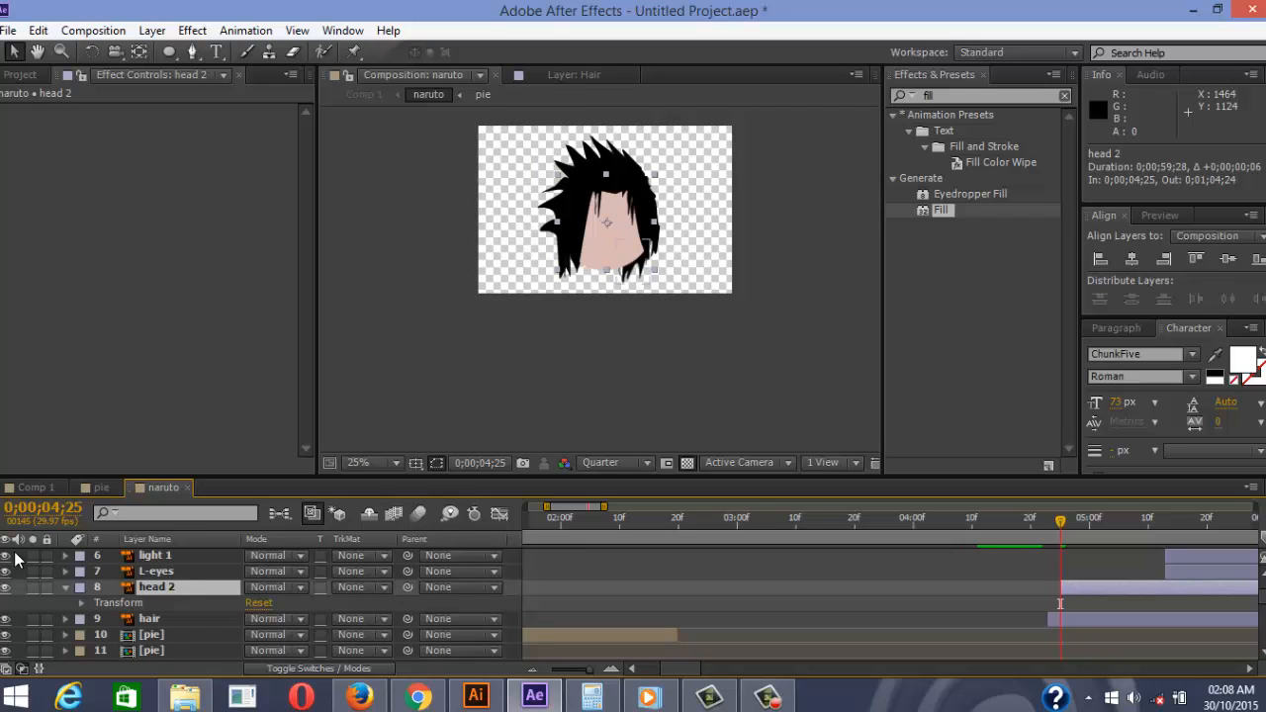
{"action": "key", "text": "ctrl+x"}
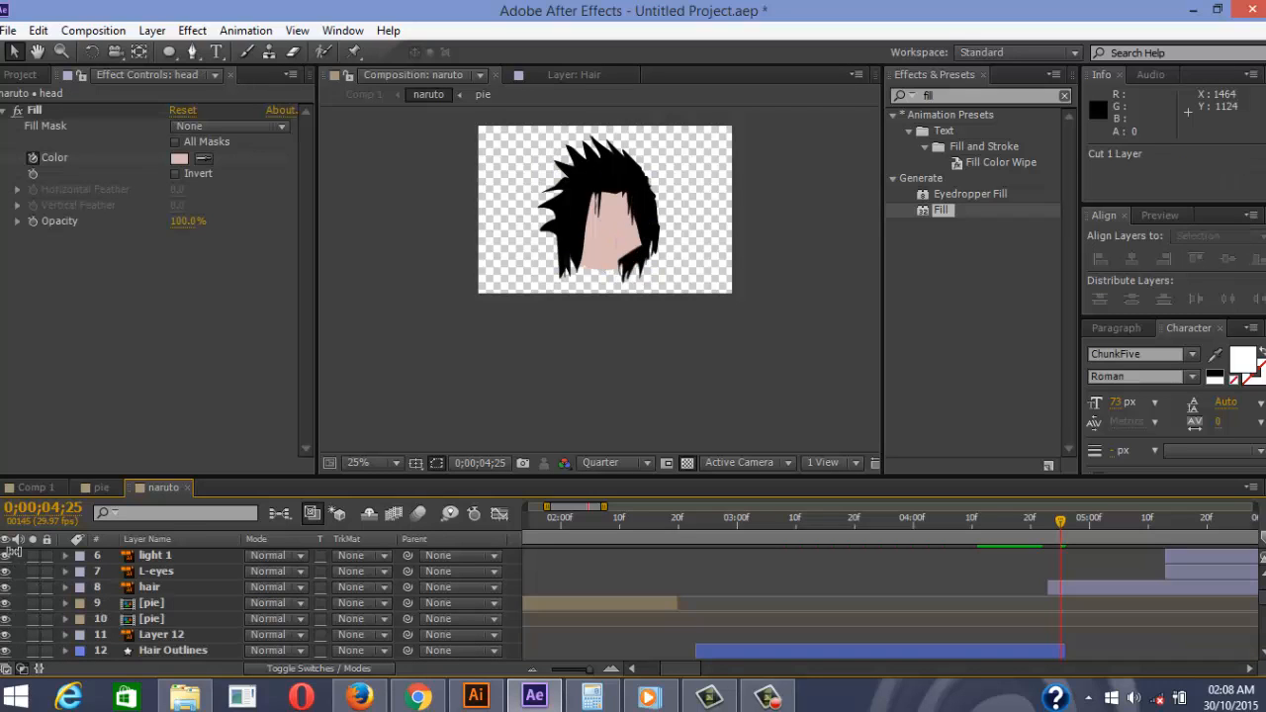
{"action": "key", "text": "ctrl+z"}
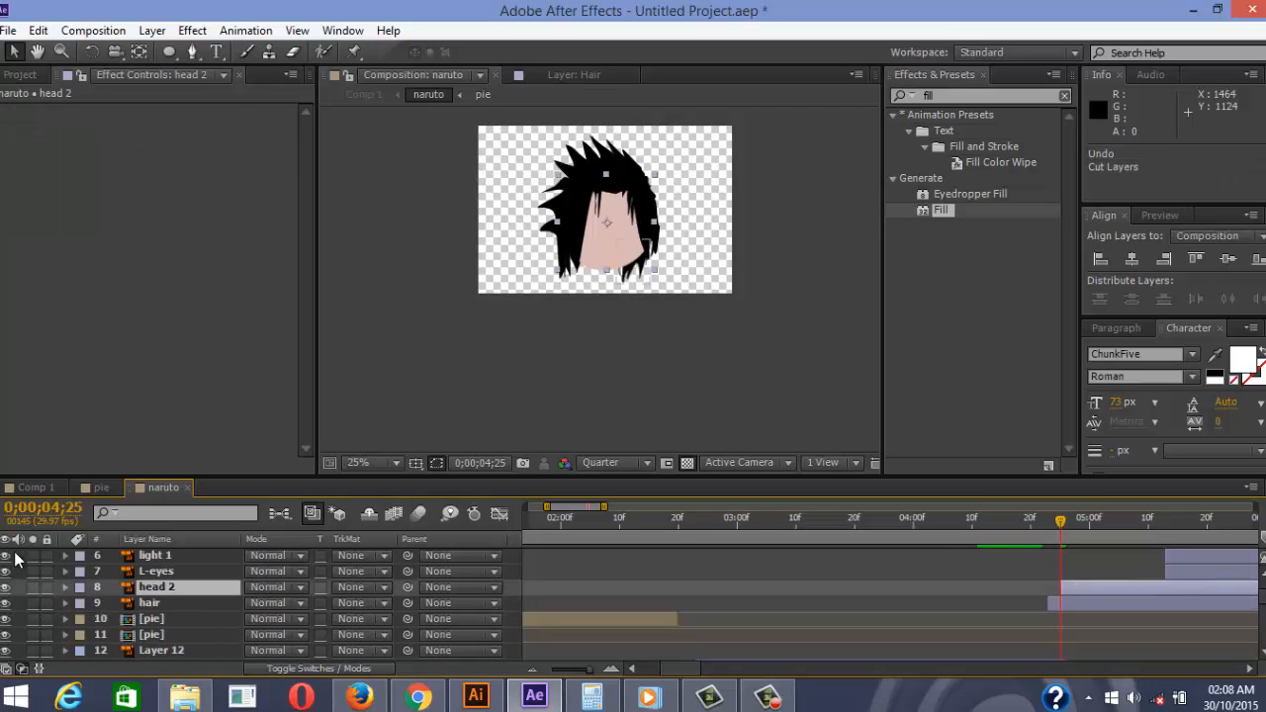
{"action": "key", "text": "ctrl+z"}
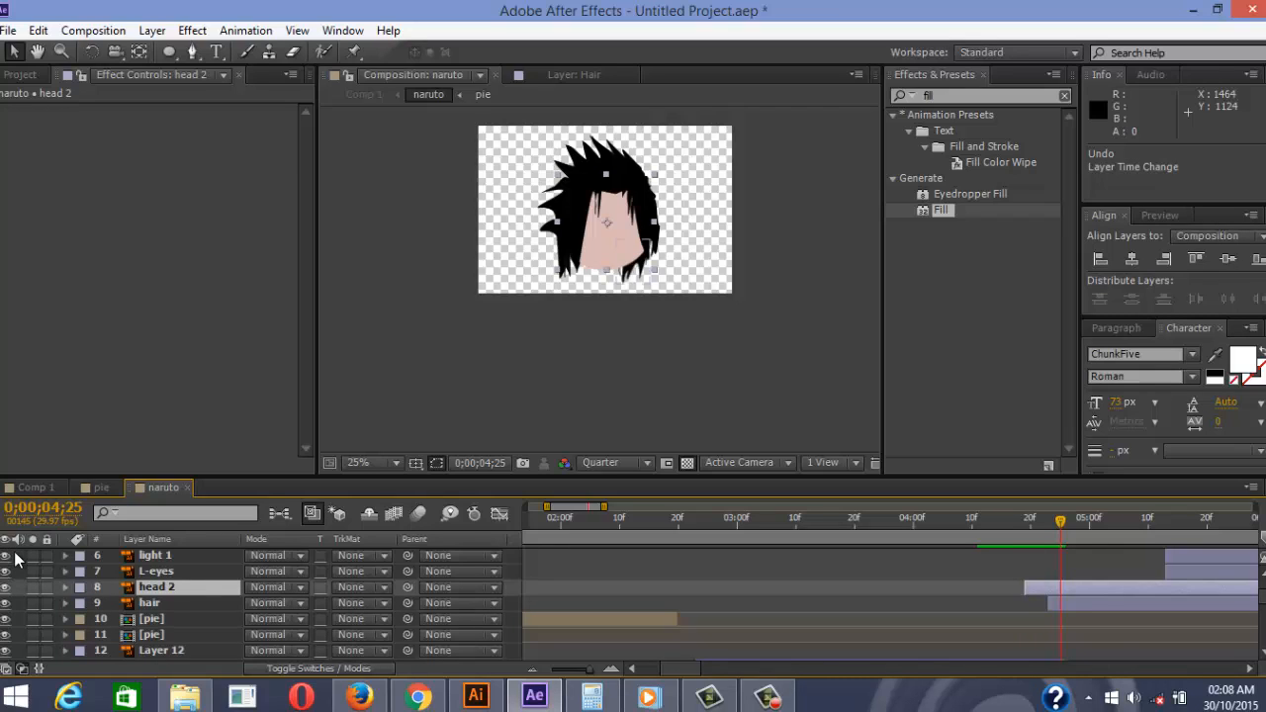
{"action": "key", "text": "alt+Page_Down"}
{"action": "key", "text": "alt+Page_Down"}
{"action": "key", "text": "alt+Page_Down"}
{"action": "key", "text": "alt+Page_Down"}
{"action": "key", "text": "alt+Page_Down"}
{"action": "key", "text": "alt+Page_Down"}
{"action": "key", "text": "alt+Page_Down"}
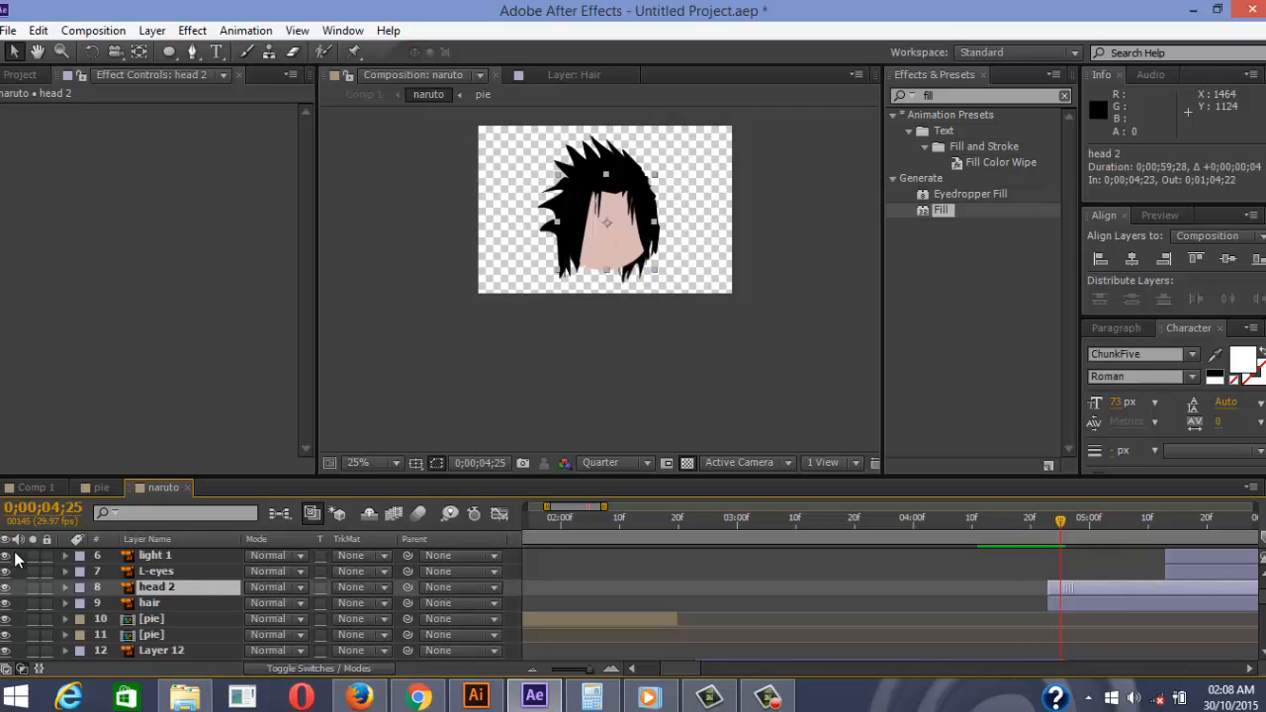
{"action": "key", "text": "alt+Page_Up"}
{"action": "key", "text": "ctrl+Down"}
{"action": "key", "text": "alt+Page_Down"}
{"action": "key", "text": "alt+Page_Down"}
{"action": "key", "text": "alt+Page_Down"}
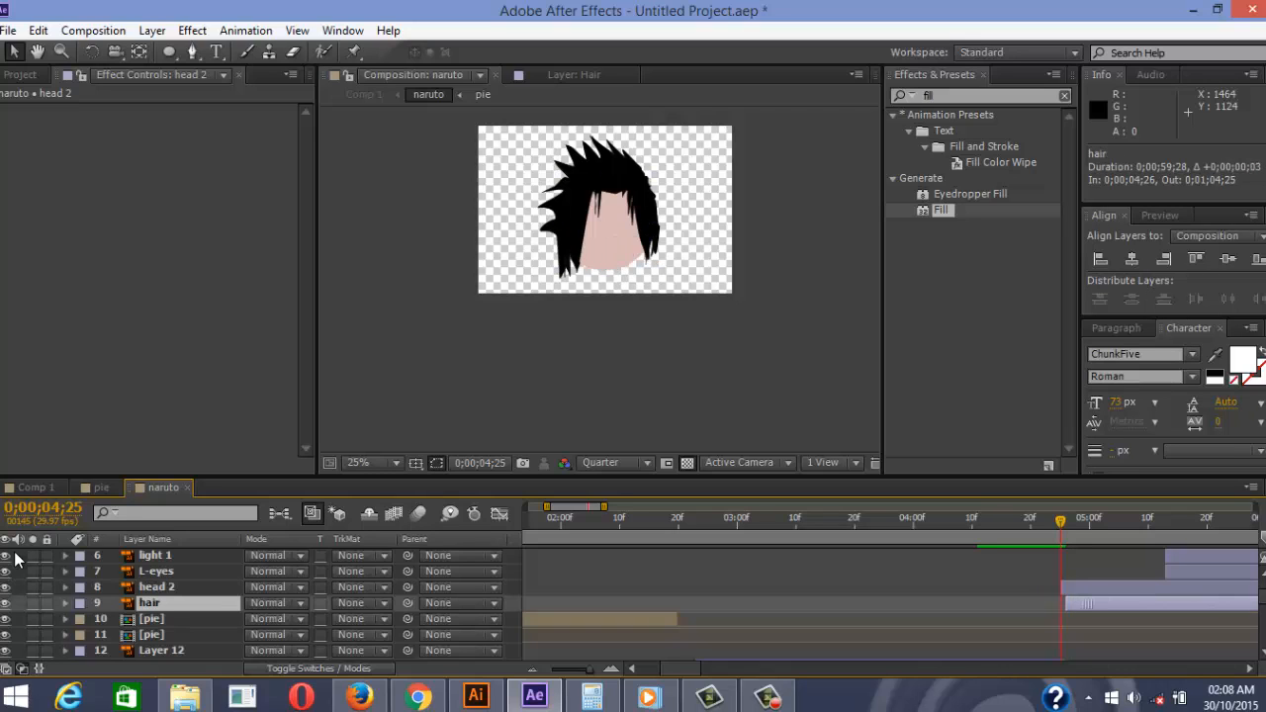
Preview the morph from 0;00;04;00 to check the new head and hair timing
{"action": "key", "text": "Page_Up"}
{"action": "key", "text": "Page_Up"}
{"action": "key", "text": "Page_Up"}
{"action": "key", "text": "Page_Up"}
{"action": "key", "text": "Page_Up"}
{"action": "key", "text": "Page_Up"}
{"action": "key", "text": "Page_Up"}
{"action": "key", "text": "Page_Up"}
{"action": "key", "text": "Page_Up"}
{"action": "key", "text": "Page_Up"}
{"action": "key", "text": "Page_Up"}
{"action": "key", "text": "Page_Up"}
{"action": "key", "text": "Page_Up"}
{"action": "key", "text": "Page_Up"}
{"action": "key", "text": "Page_Up"}
{"action": "key", "text": "Page_Up"}
{"action": "key", "text": "Page_Up"}
{"action": "key", "text": "Page_Up"}
{"action": "key", "text": "Page_Up"}
{"action": "key", "text": "Page_Up"}
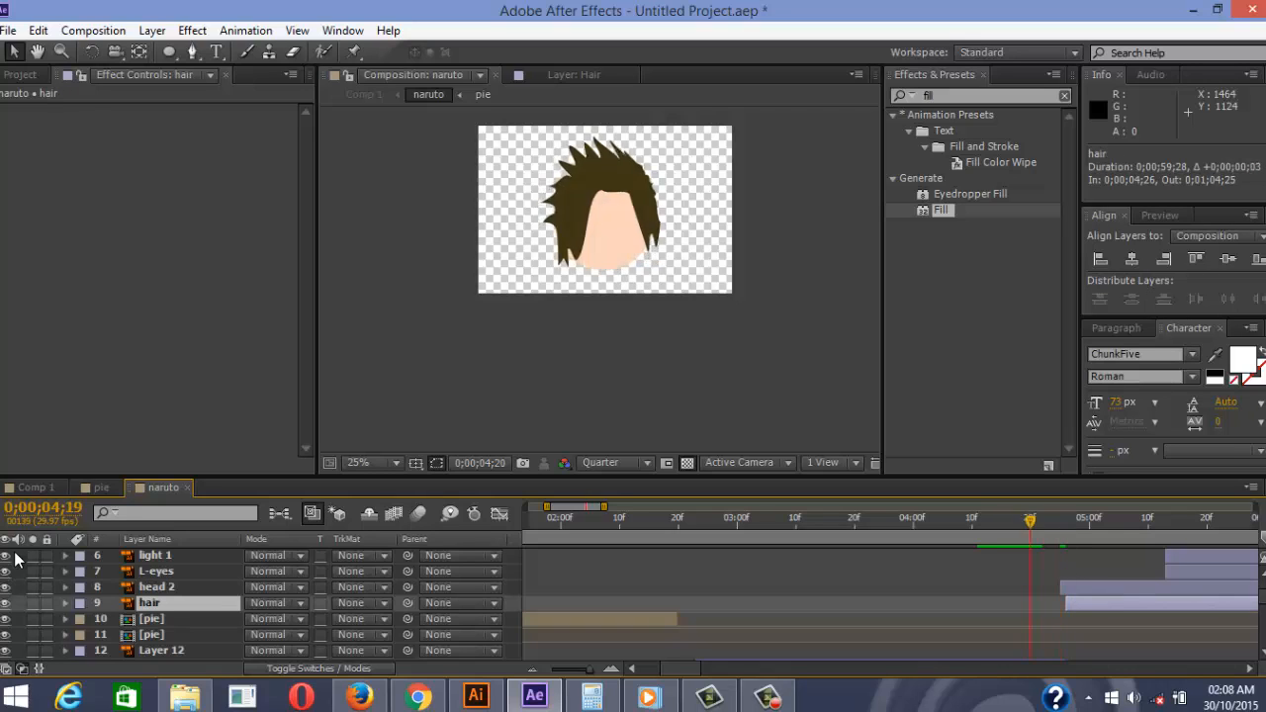
{"action": "key", "text": "space"}
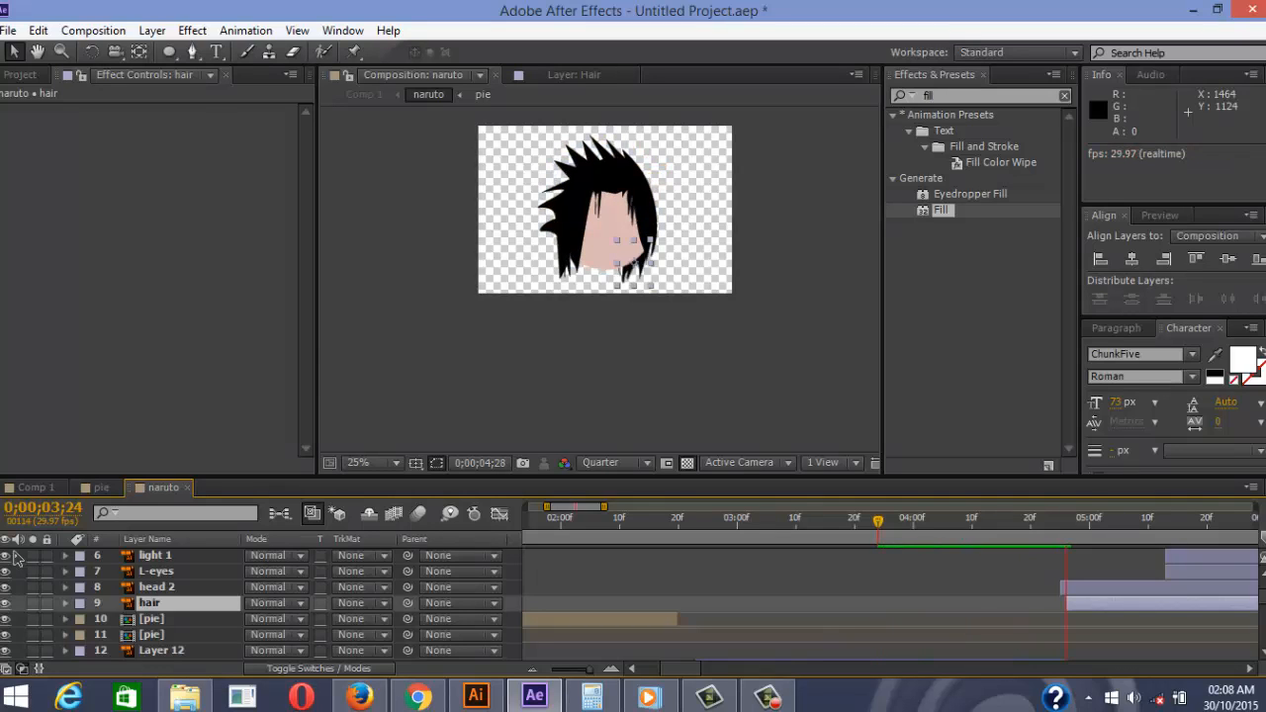
{"action": "key", "text": "space"}
{"action": "key", "text": "F2"}
{"action": "key", "text": "Page_Up"}
{"action": "key", "text": "Page_Up"}
{"action": "key", "text": "Page_Up"}
{"action": "key", "text": "Page_Up"}
{"action": "key", "text": "Page_Up"}
{"action": "key", "text": "Page_Up"}
{"action": "key", "text": "Page_Up"}
{"action": "key", "text": "Page_Up"}
{"action": "key", "text": "Page_Up"}
{"action": "key", "text": "Page_Up"}
{"action": "key", "text": "Page_Up"}
{"action": "key", "text": "Page_Up"}
{"action": "key", "text": "Page_Up"}
{"action": "key", "text": "Page_Up"}
{"action": "key", "text": "Page_Up"}
{"action": "key", "text": "Page_Up"}
{"action": "key", "text": "Page_Up"}
{"action": "key", "text": "Page_Up"}
{"action": "key", "text": "Page_Up"}
{"action": "key", "text": "Page_Up"}
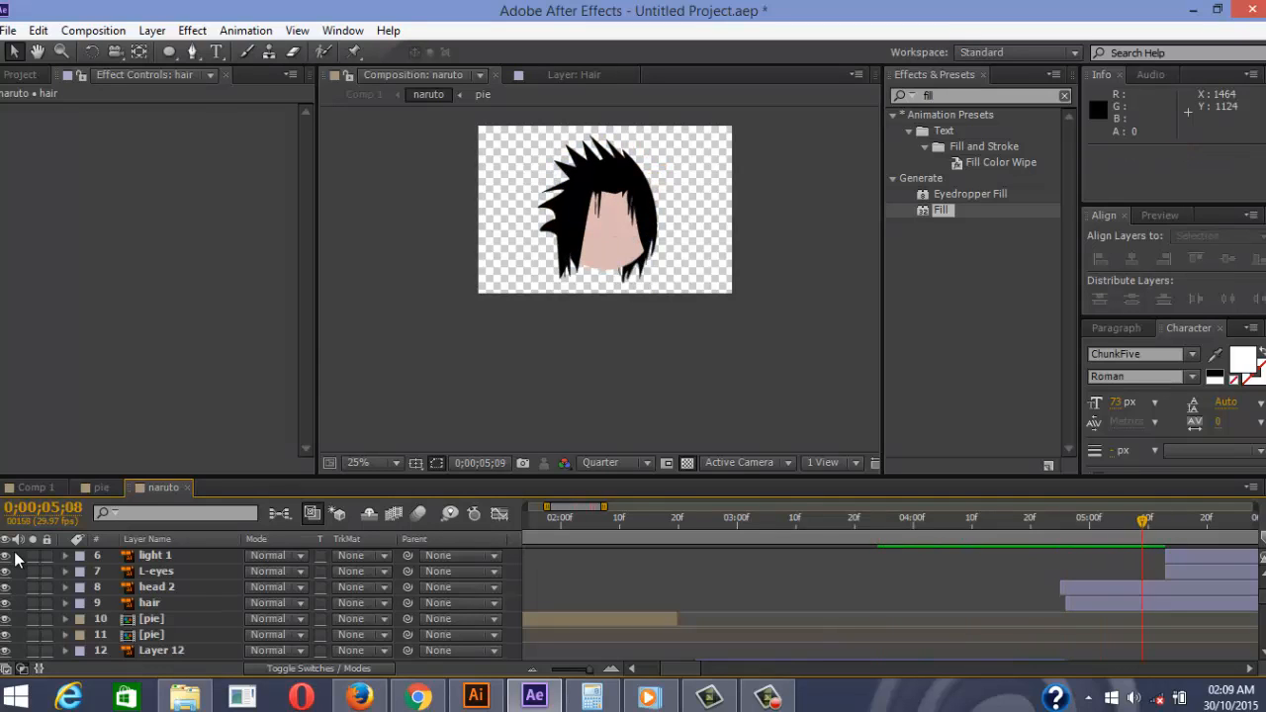
{"action": "key", "text": "space"}
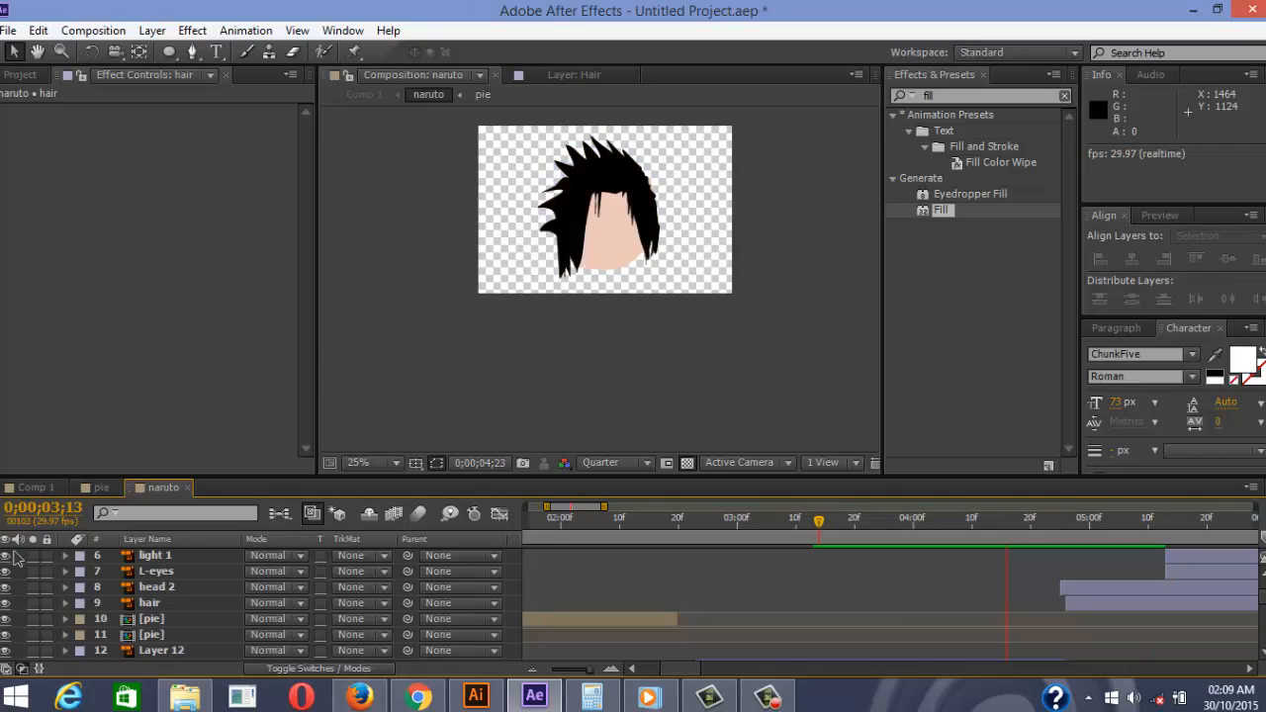
{"action": "scroll", "coordinate": [15, 559], "scroll_direction": "down", "scroll_amount": 10}
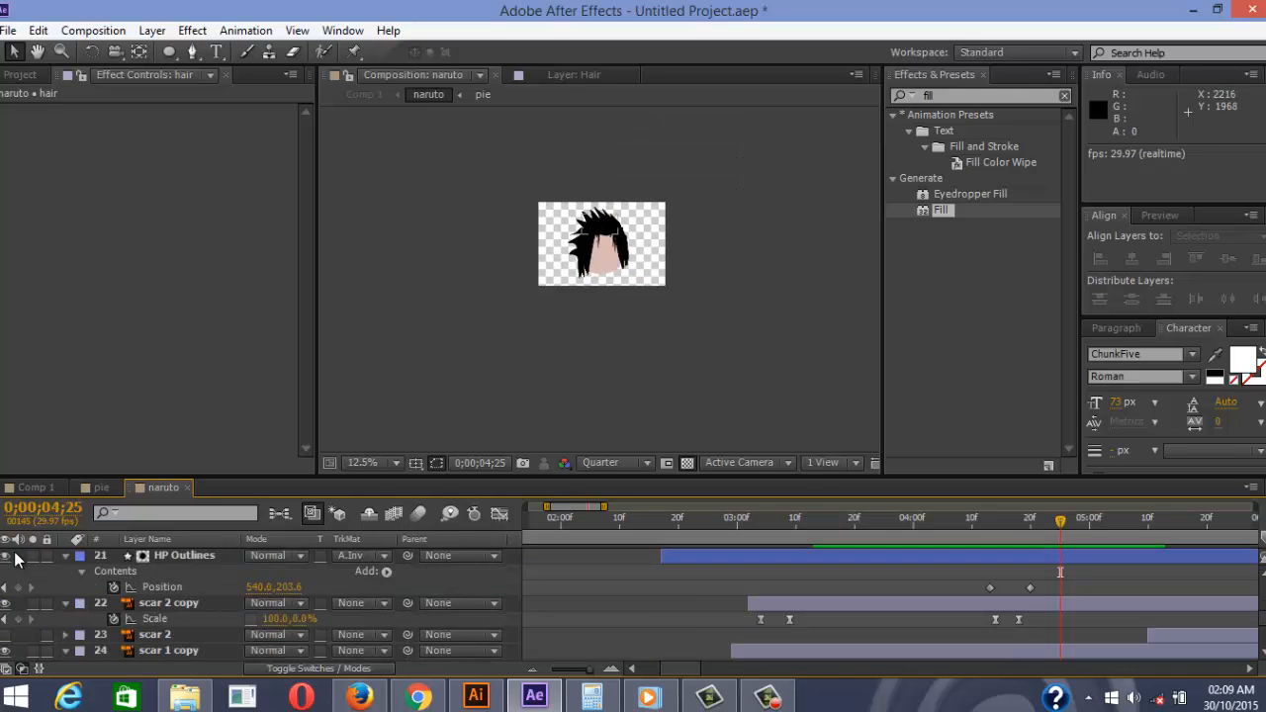
Move the first Fill Color keyframe back to 0;00;04;06, scrubbing and previewing the morph
{"action": "scroll", "coordinate": [15, 560], "scroll_direction": "up", "scroll_amount": 3}
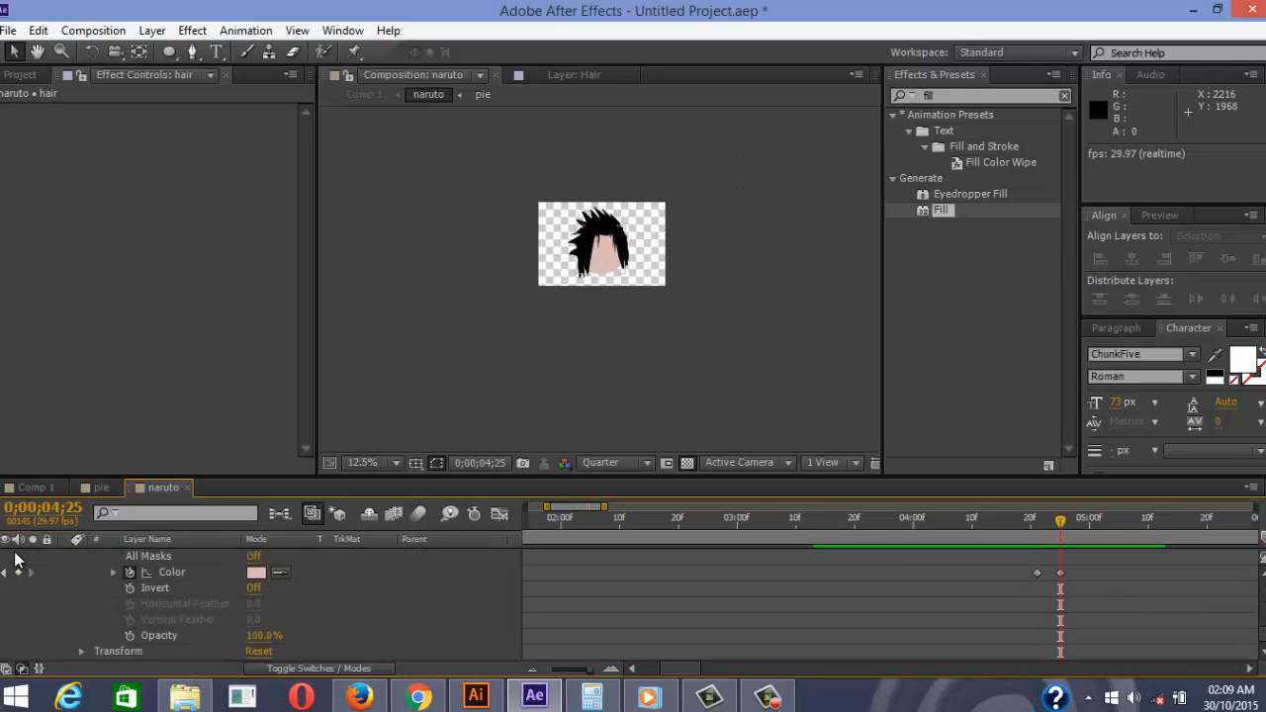
{"action": "left_click_drag", "start_coordinate": [1037, 572], "coordinate": [1030, 572]}
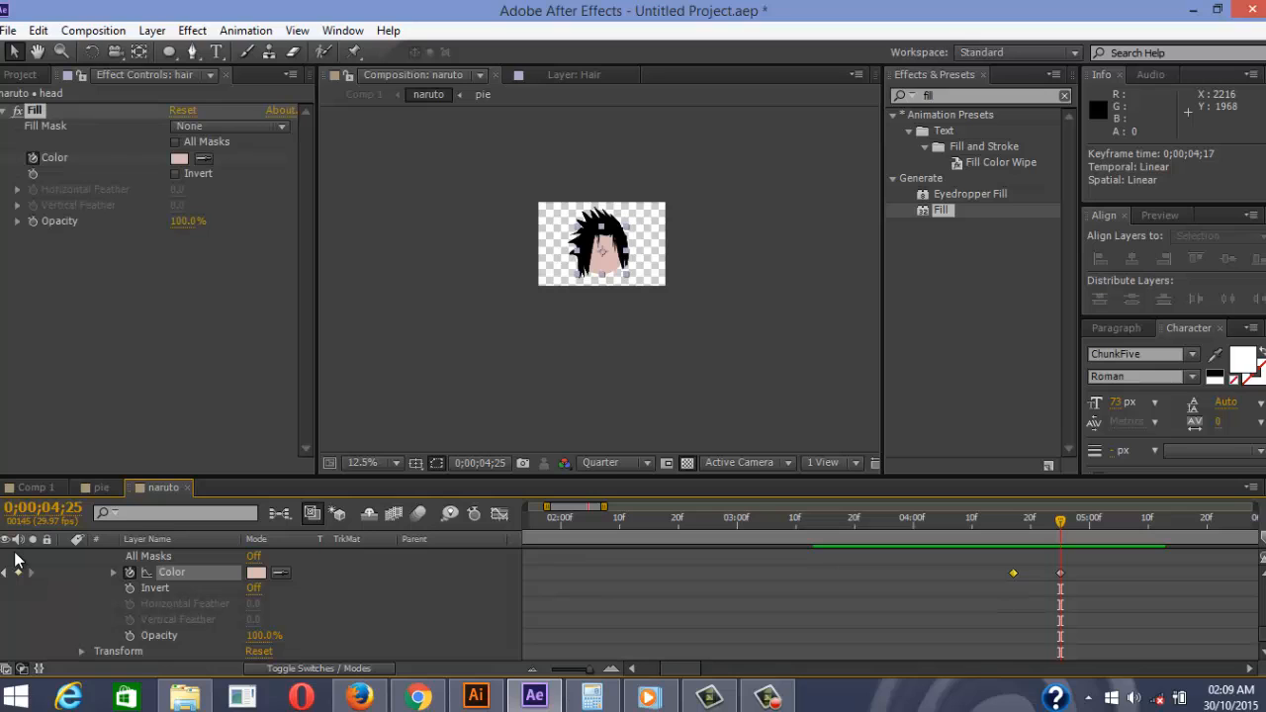
{"action": "left_click_drag", "start_coordinate": [1061, 521], "coordinate": [977, 521]}
{"action": "left_click", "coordinate": [980, 604]}
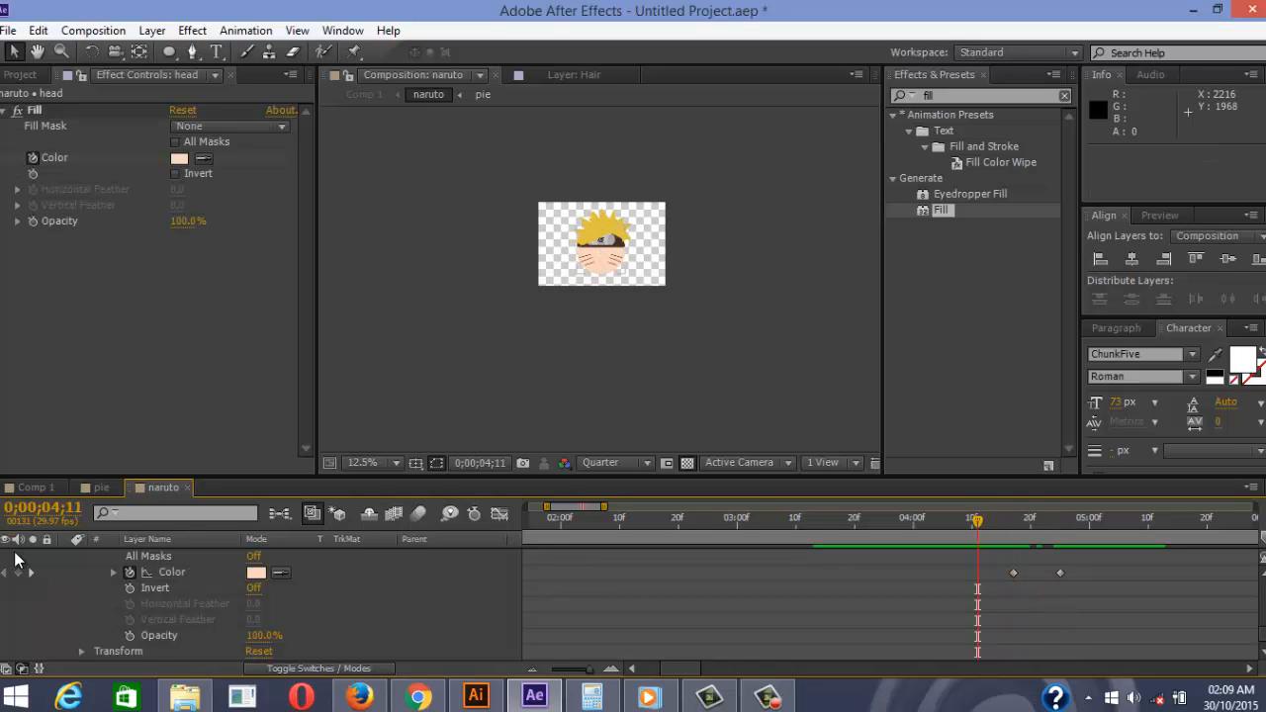
{"action": "key", "text": "space"}
{"action": "key", "text": "space"}
{"action": "left_click_drag", "start_coordinate": [1013, 572], "coordinate": [1001, 573]}
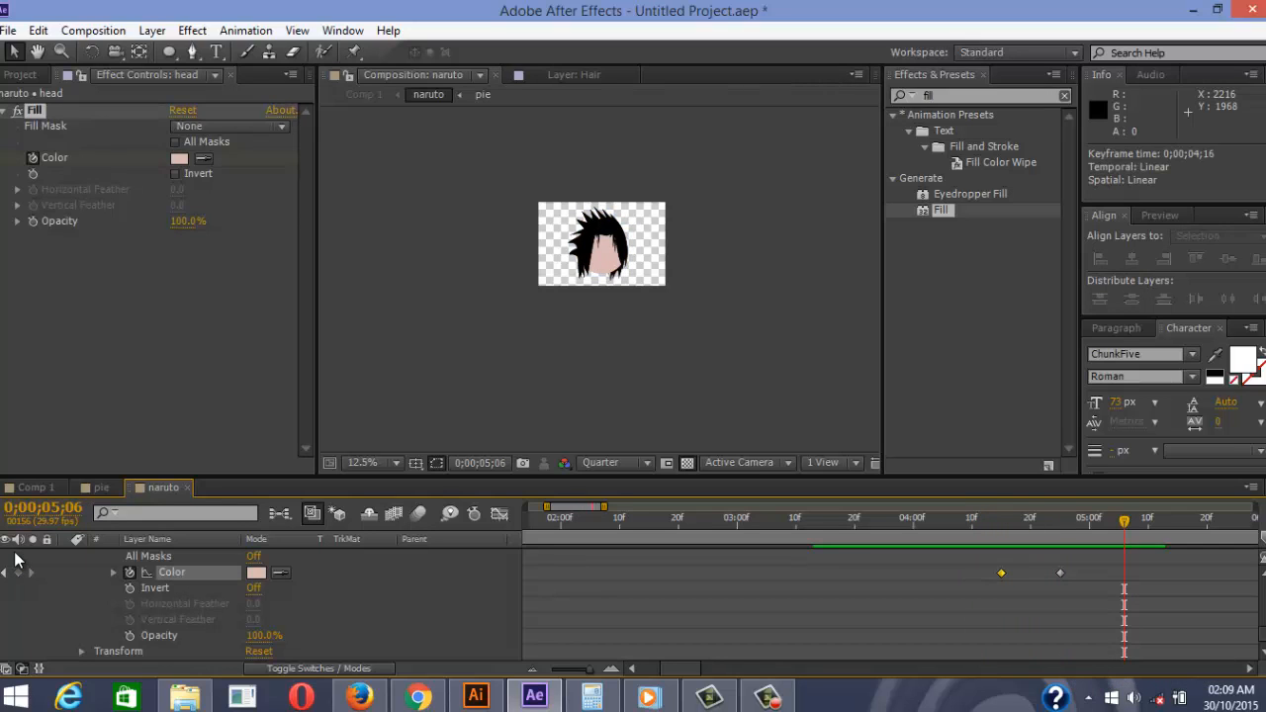
{"action": "mouse_move", "coordinate": [1125, 522]}
{"action": "left_mouse_down"}
{"action": "mouse_move", "coordinate": [936, 521]}
{"action": "mouse_move", "coordinate": [995, 521]}
{"action": "left_mouse_up"}
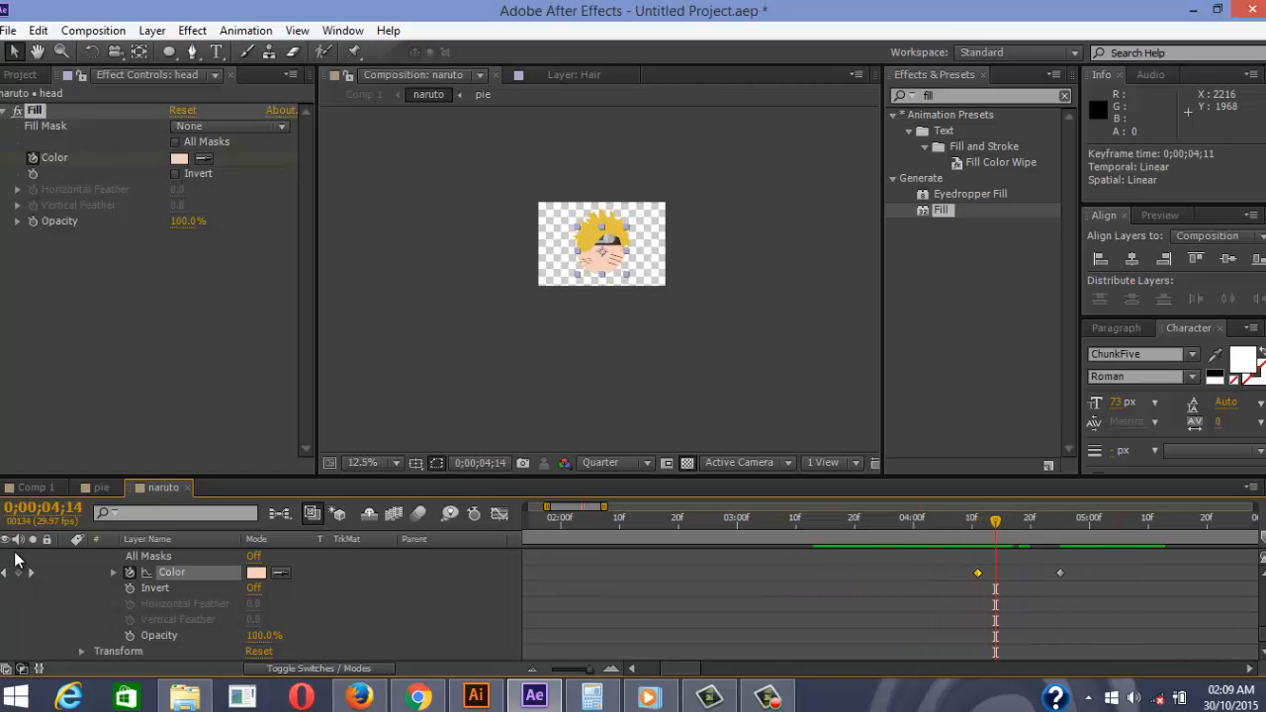
{"action": "left_click_drag", "start_coordinate": [978, 572], "coordinate": [949, 572]}
{"action": "left_click_drag", "start_coordinate": [995, 522], "coordinate": [789, 521]}
{"action": "key", "text": "space"}
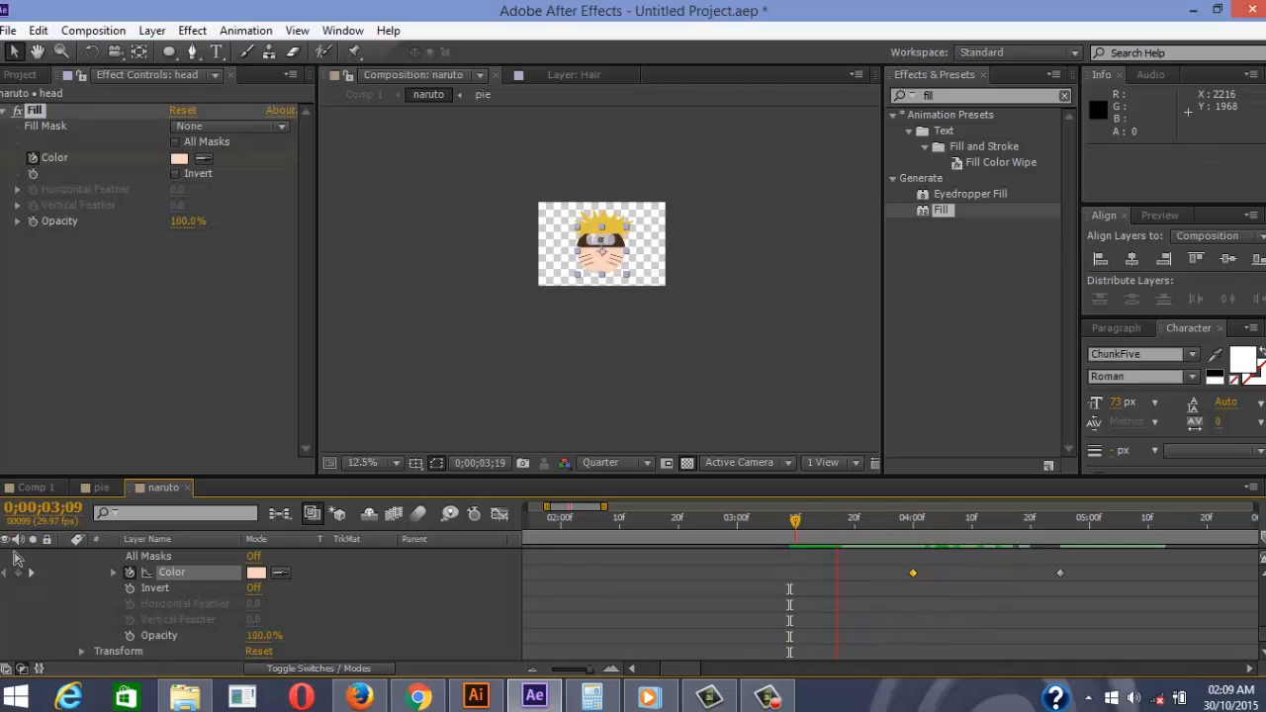
{"action": "key", "text": "space"}
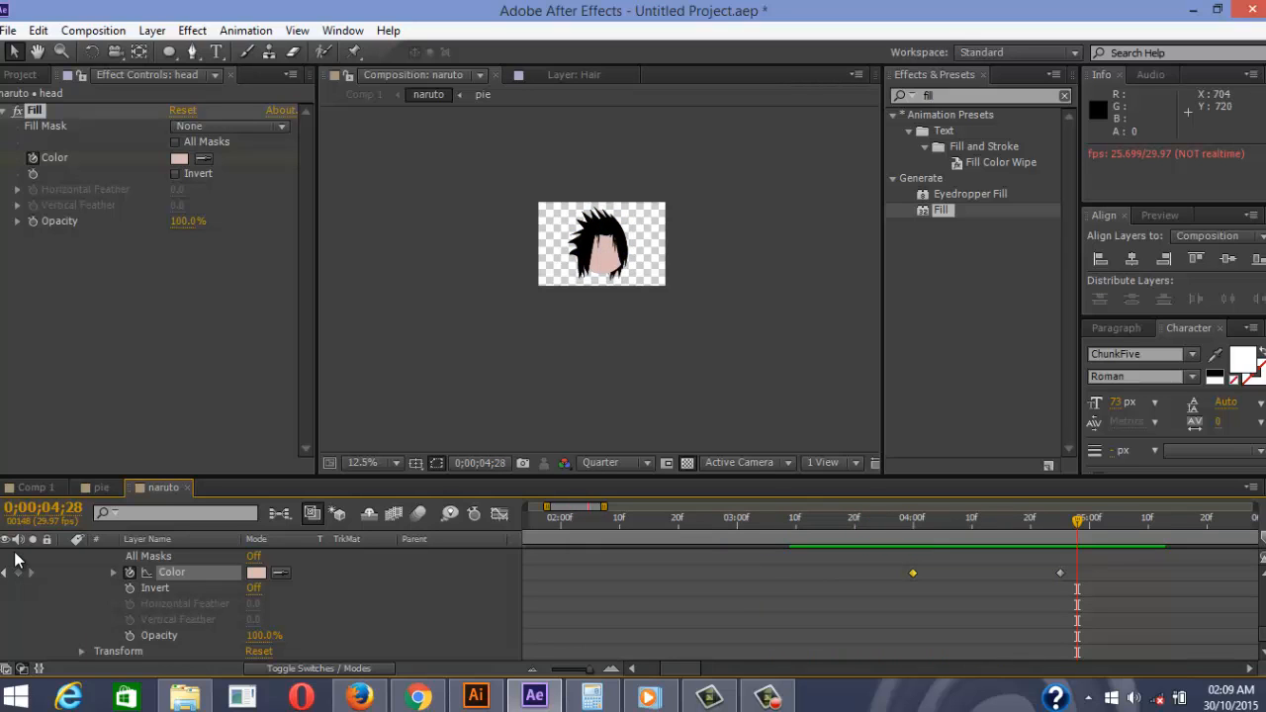
Re-centre the comp in the viewer and replay the gradual skin-colour morph
{"action": "left_click", "coordinate": [601, 342]}
{"action": "scroll", "coordinate": [597, 267], "scroll_direction": "up", "scroll_amount": 2}
{"action": "scroll", "coordinate": [596, 267], "scroll_direction": "down", "scroll_amount": 1}
{"action": "key", "text": "space"}
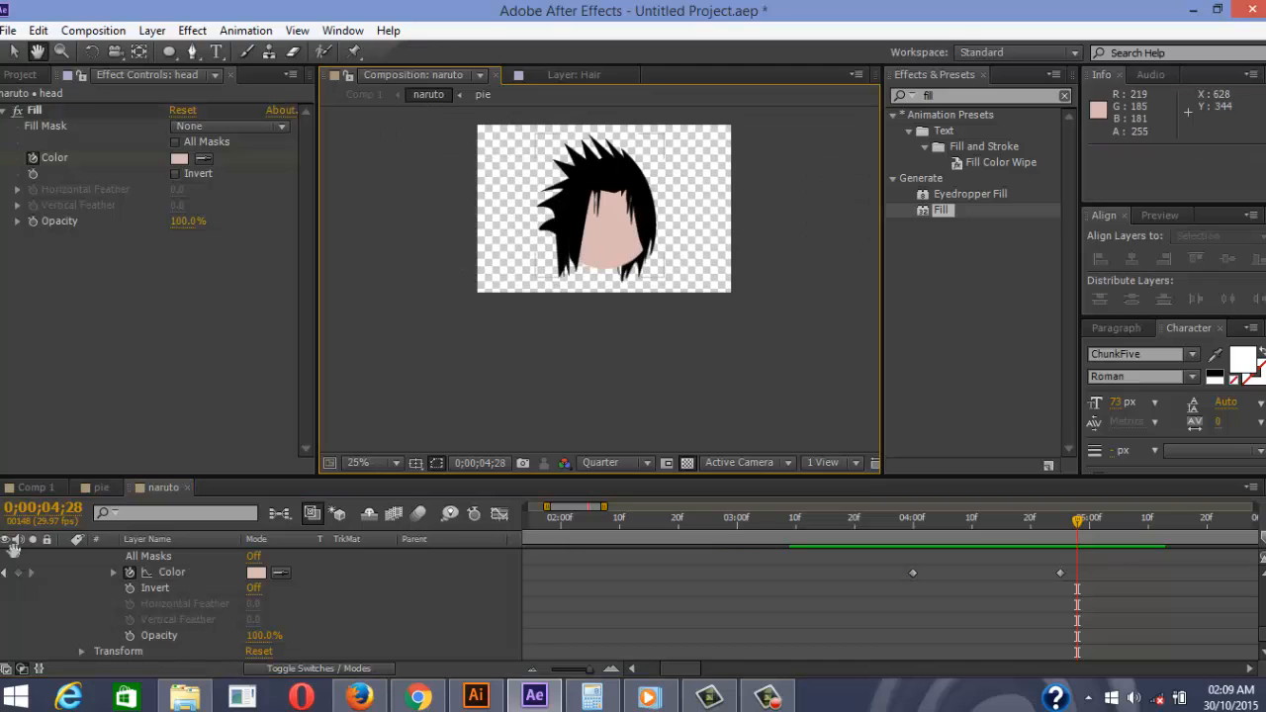
{"action": "left_click_drag", "start_coordinate": [596, 267], "coordinate": [613, 314]}
{"action": "key", "text": "space"}
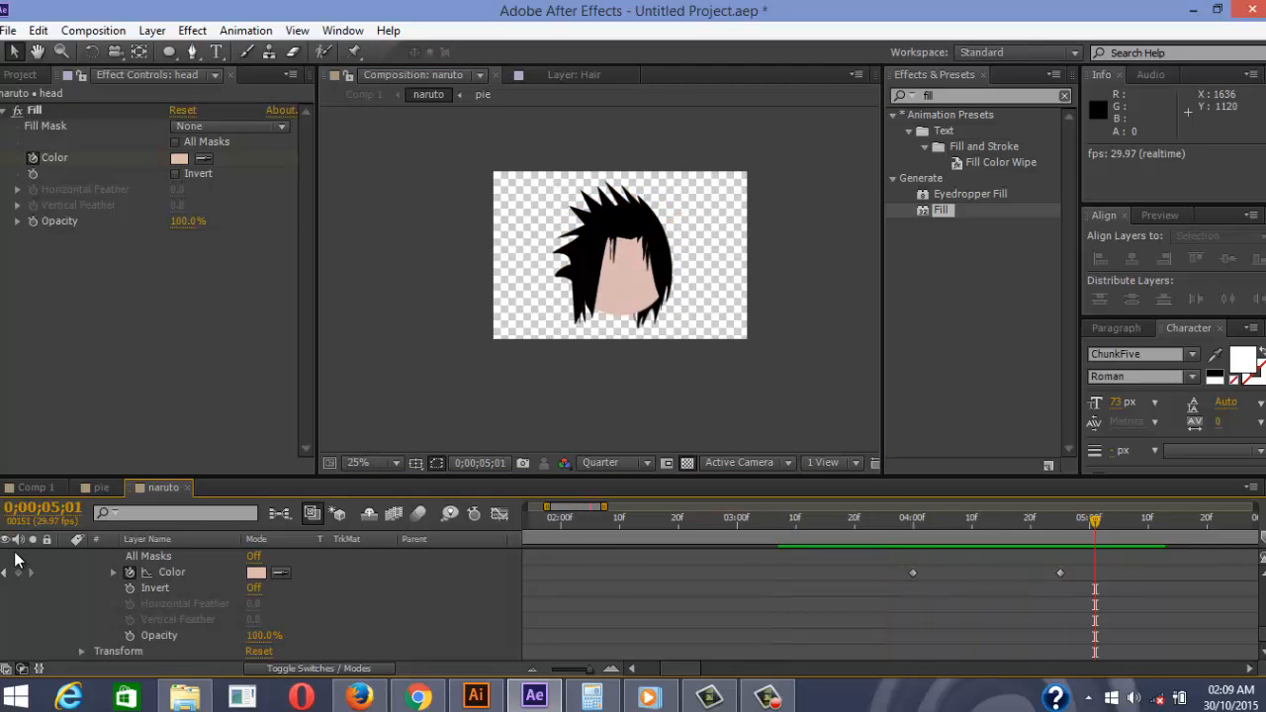
{"action": "key", "text": "space"}
{"action": "key", "text": "space"}
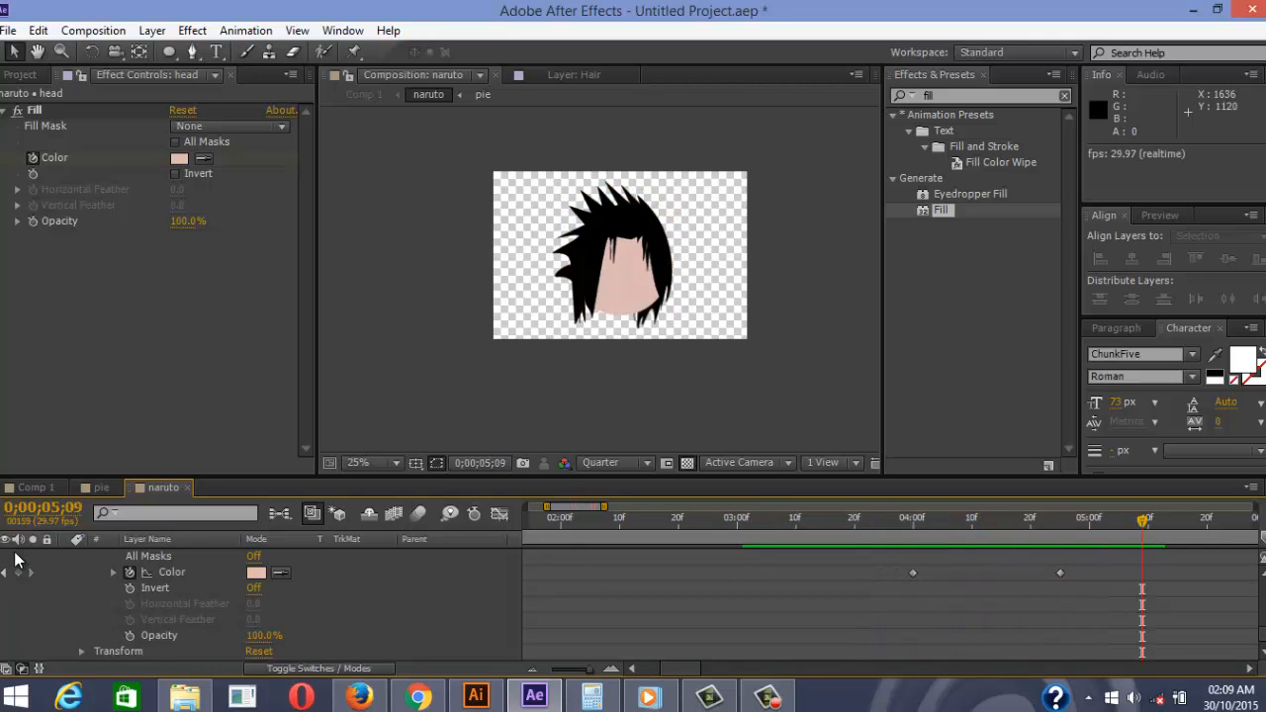
{"action": "key", "text": "space"}
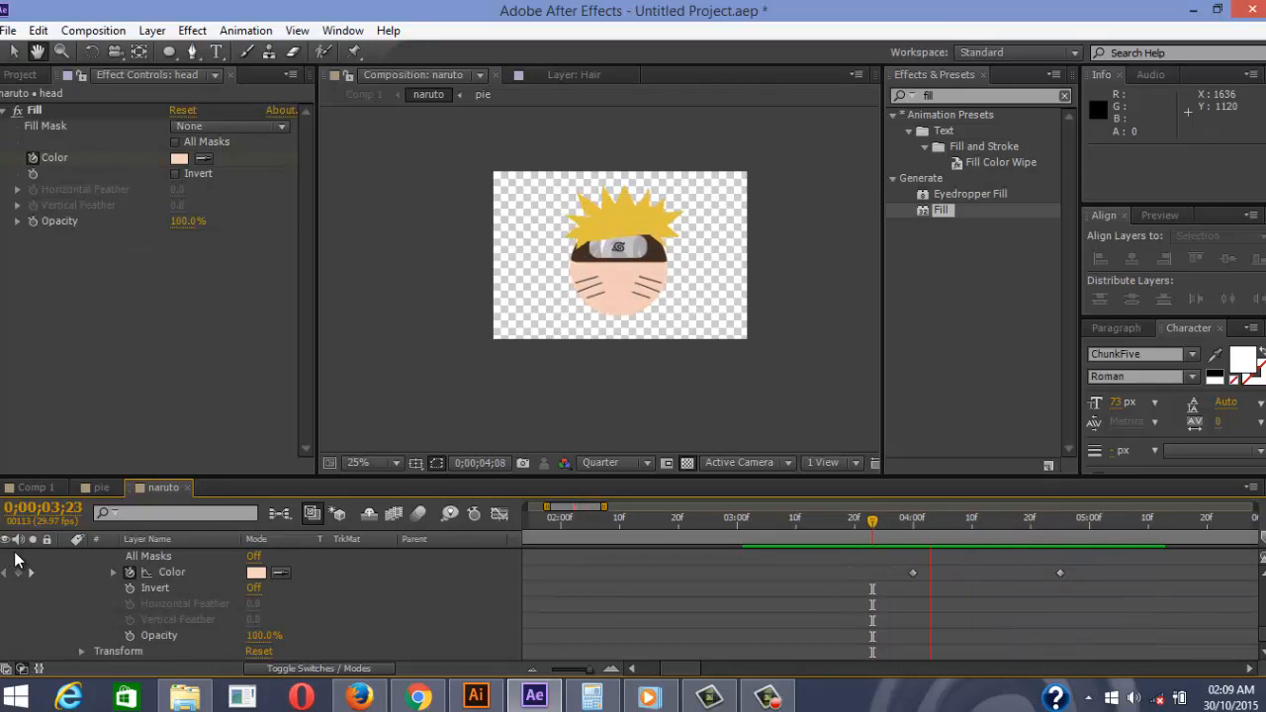
{"action": "key", "text": "space"}
{"action": "scroll", "coordinate": [14, 560], "scroll_direction": "down", "scroll_amount": 5}
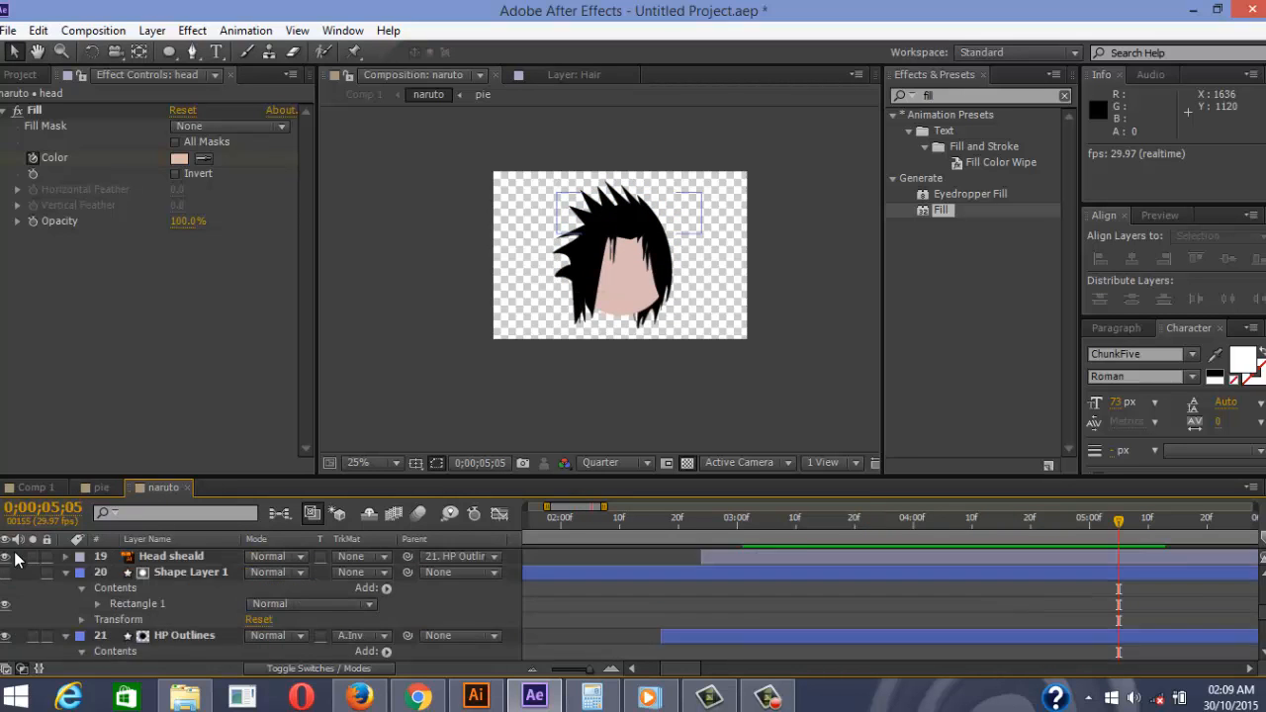
Snap the R-eye brows and L-eye brows in-points to the playhead and locate the hair change
{"action": "scroll", "coordinate": [15, 560], "scroll_direction": "up", "scroll_amount": 6}
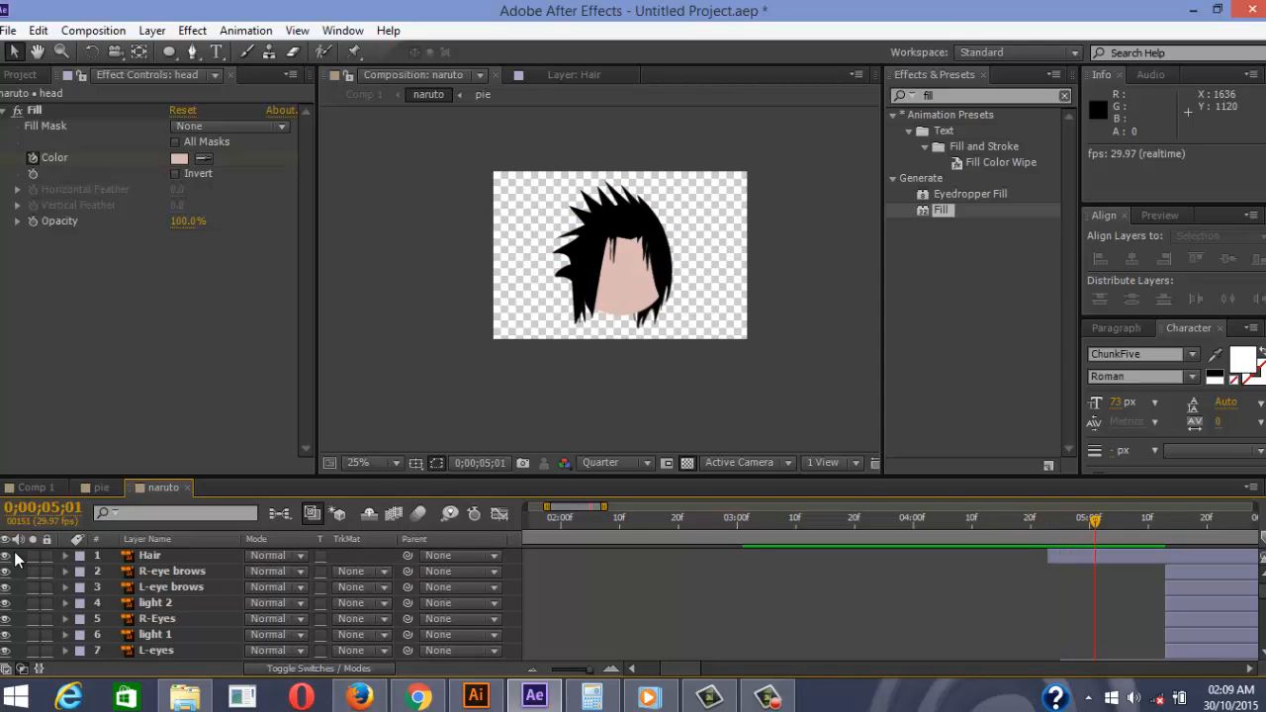
{"action": "key", "text": "KP_2"}
{"action": "key", "text": "ctrl+shift+Down"}
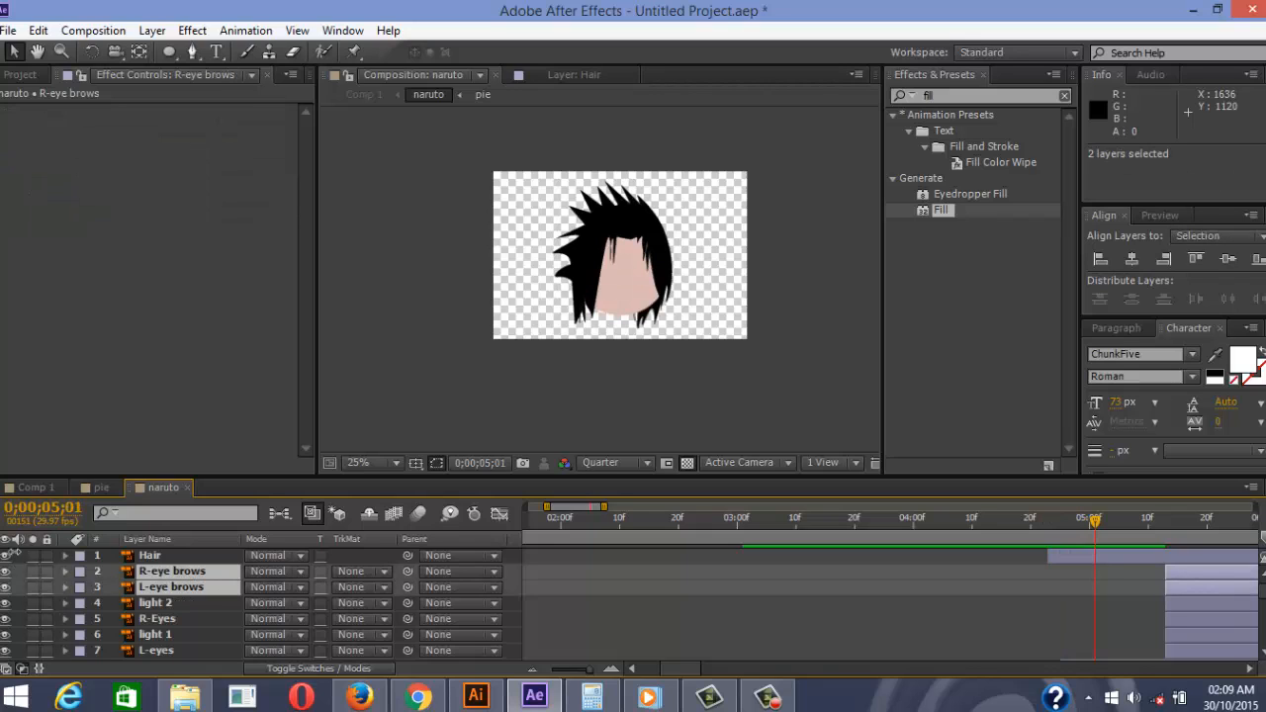
{"action": "key", "text": "bracketleft"}
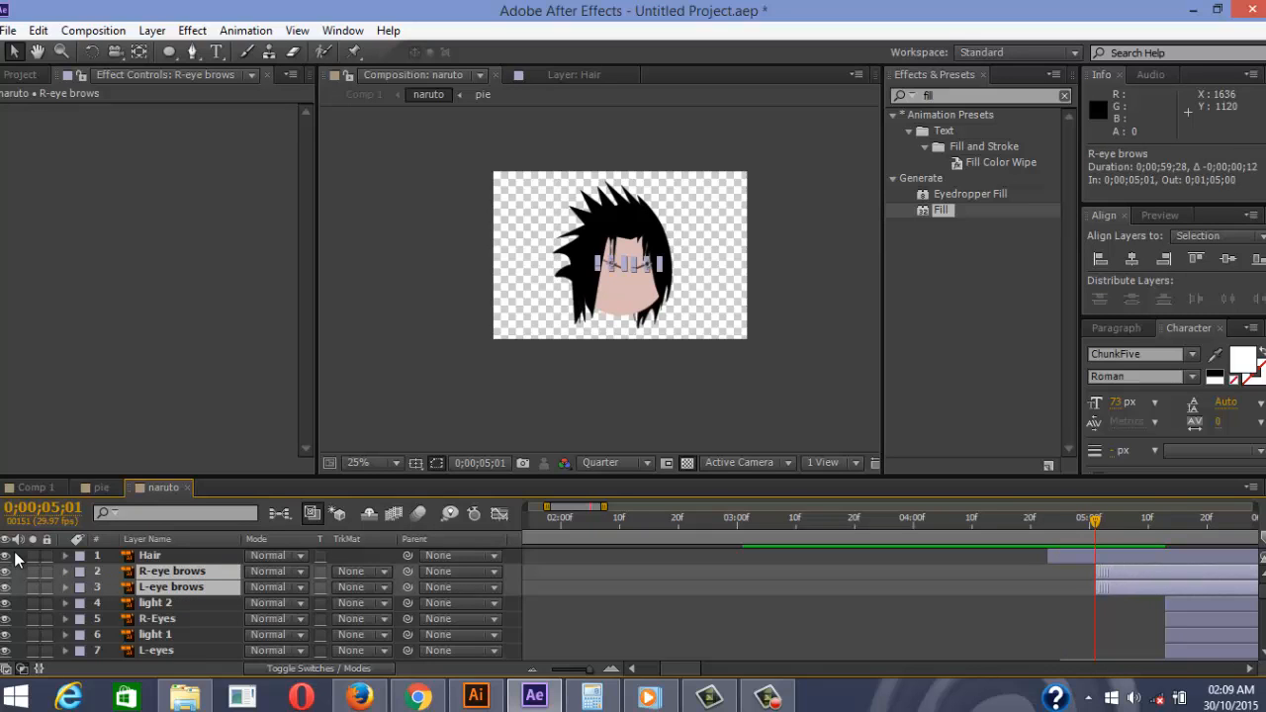
{"action": "key", "text": "F2"}
{"action": "key", "text": "Page_Up"}
{"action": "key", "text": "Page_Up"}
{"action": "key", "text": "Page_Up"}
{"action": "key", "text": "Page_Up"}
{"action": "key", "text": "Page_Up"}
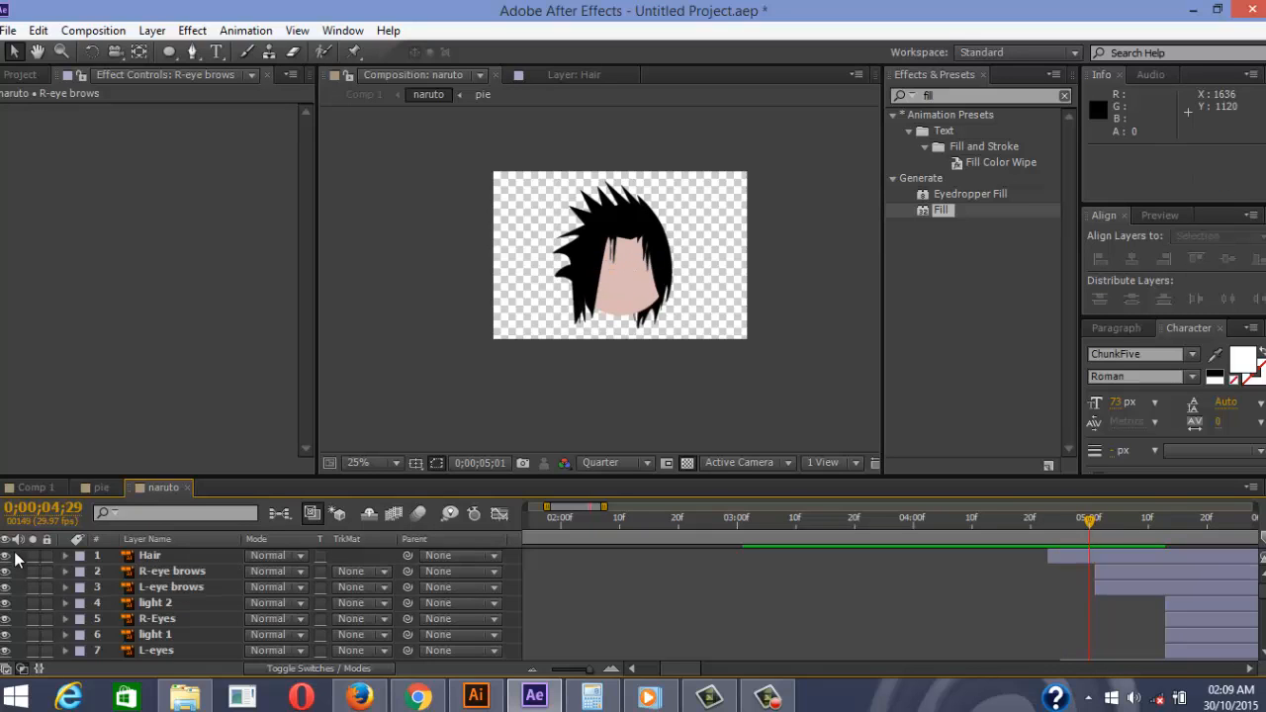
{"action": "key", "text": "space"}
{"action": "key", "text": "space"}
{"action": "key", "text": "Page_Up"}
{"action": "key", "text": "Page_Up"}
{"action": "key", "text": "Page_Up"}
{"action": "key", "text": "Page_Up"}
{"action": "key", "text": "Page_Up"}
{"action": "key", "text": "Page_Up"}
{"action": "key", "text": "Page_Up"}
{"action": "key", "text": "Page_Up"}
{"action": "key", "text": "Page_Up"}
{"action": "key", "text": "Page_Up"}
{"action": "key", "text": "Page_Up"}
{"action": "key", "text": "Page_Up"}
{"action": "key", "text": "Page_Up"}
{"action": "key", "text": "Page_Up"}
{"action": "key", "text": "Page_Up"}
{"action": "key", "text": "Page_Up"}
{"action": "key", "text": "Page_Up"}
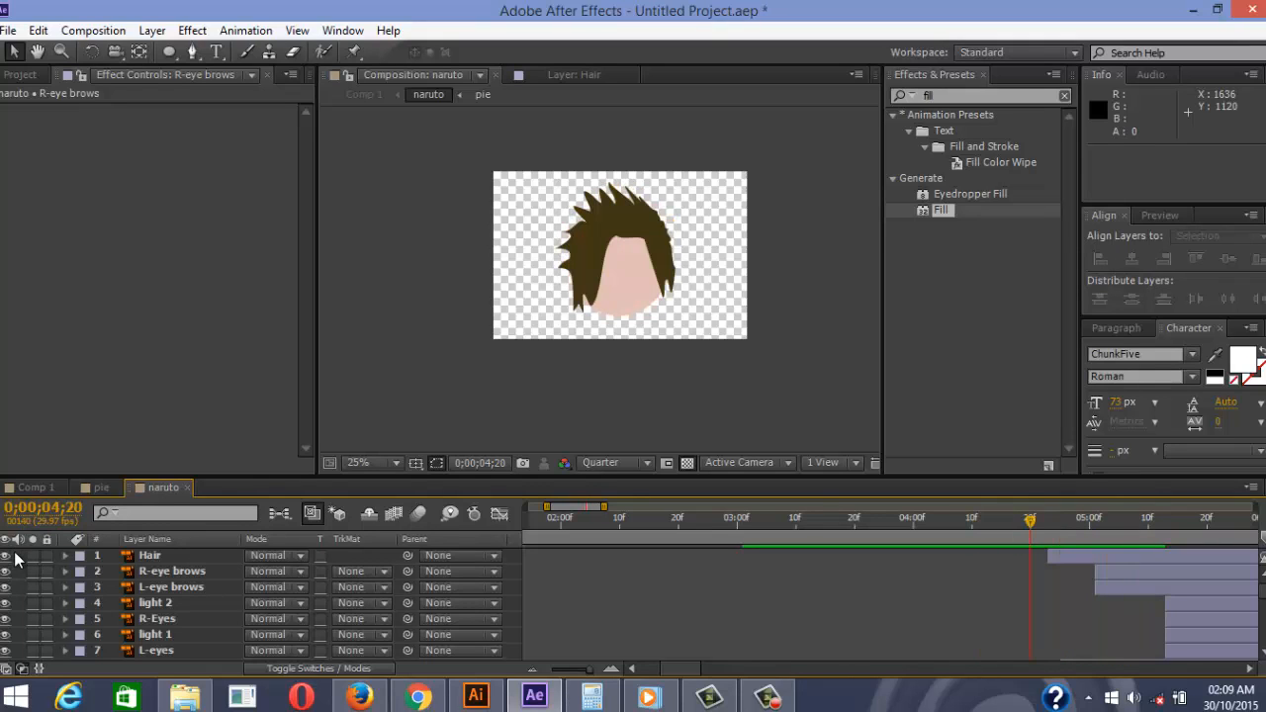
{"action": "key", "text": "Page_Down"}
{"action": "key", "text": "Page_Down"}
{"action": "key", "text": "Page_Down"}
{"action": "key", "text": "Page_Down"}
{"action": "key", "text": "Page_Down"}
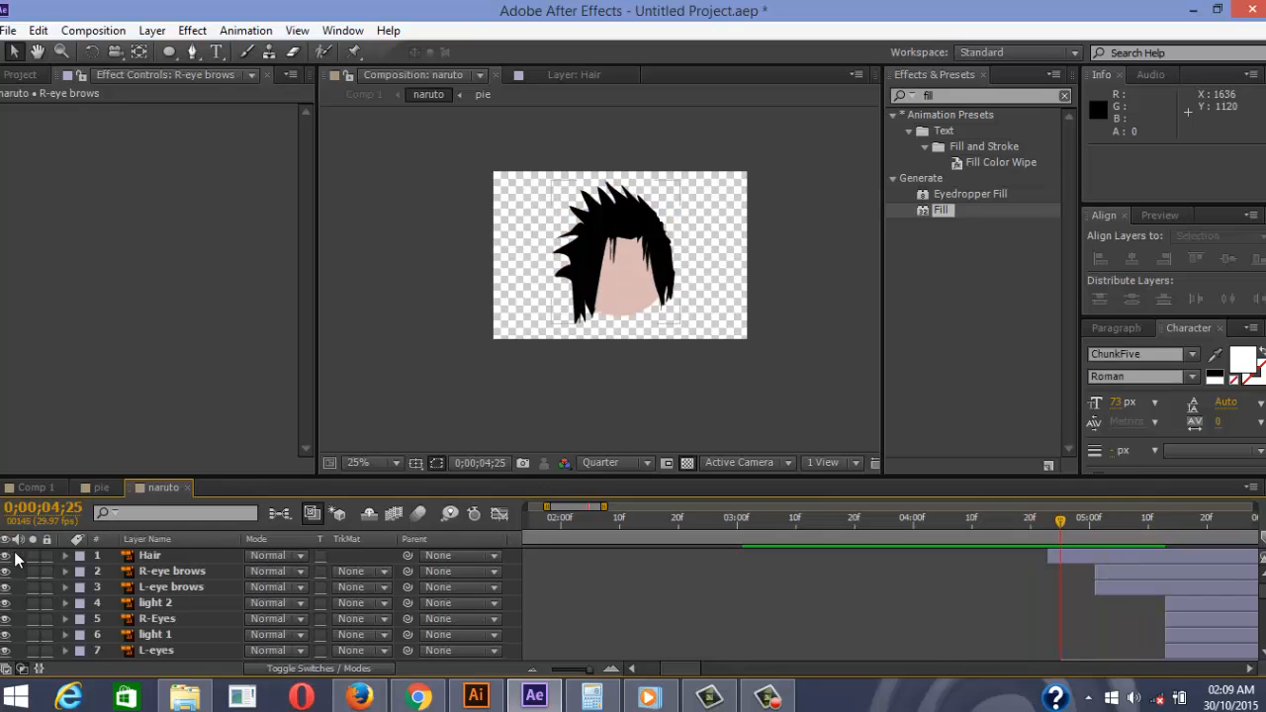
Nudge both eyebrow layers to start at 0;00;04;25 and replay the hair transition
{"action": "key", "text": "ctrl+Down"}
{"action": "key", "text": "ctrl+shift+Down"}
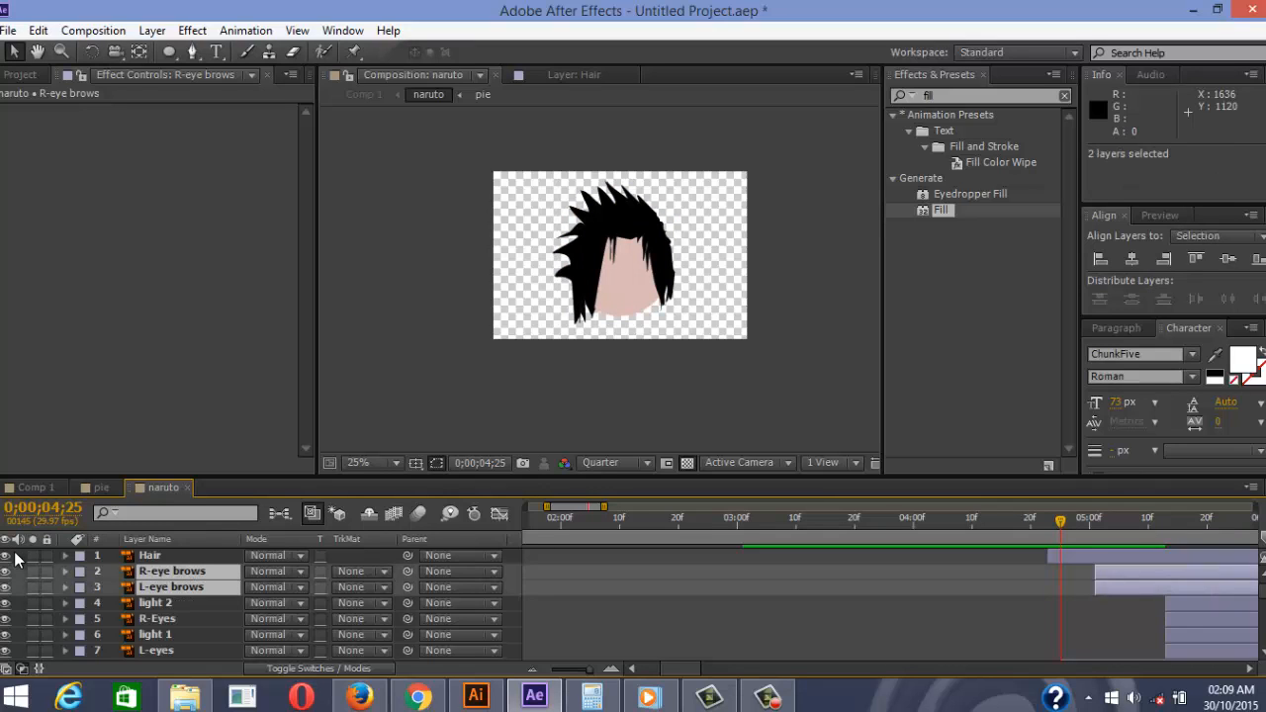
{"action": "key", "text": "alt+Page_Up"}
{"action": "key", "text": "alt+Page_Up"}
{"action": "key", "text": "alt+Page_Up"}
{"action": "key", "text": "alt+Page_Up"}
{"action": "key", "text": "alt+Page_Up"}
{"action": "key", "text": "alt+Page_Up"}
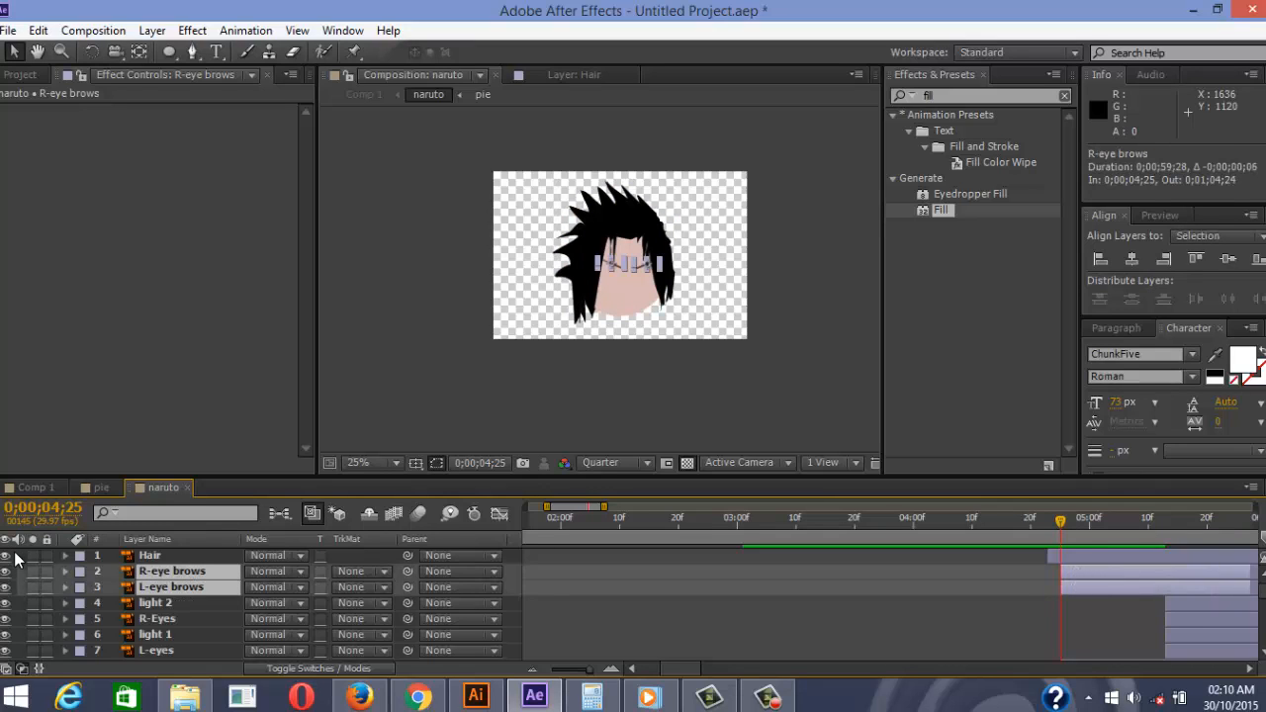
{"action": "key", "text": "ctrl+shift+a"}
{"action": "key", "text": "Page_Down"}
{"action": "key", "text": "Page_Down"}
{"action": "key", "text": "Page_Down"}
{"action": "key", "text": "Page_Down"}
{"action": "key", "text": "Page_Down"}
{"action": "key", "text": "Page_Down"}
{"action": "key", "text": "Page_Up"}
{"action": "key", "text": "Page_Up"}
{"action": "key", "text": "Page_Up"}
{"action": "key", "text": "Page_Up"}
{"action": "key", "text": "Page_Up"}
{"action": "key", "text": "Page_Up"}
{"action": "key", "text": "Page_Up"}
{"action": "key", "text": "Page_Up"}
{"action": "key", "text": "Page_Up"}
{"action": "key", "text": "Page_Up"}
{"action": "key", "text": "Page_Up"}
{"action": "key", "text": "Page_Up"}
{"action": "key", "text": "Page_Up"}
{"action": "key", "text": "Page_Up"}
{"action": "key", "text": "Page_Up"}
{"action": "key", "text": "Page_Up"}
{"action": "key", "text": "Page_Up"}
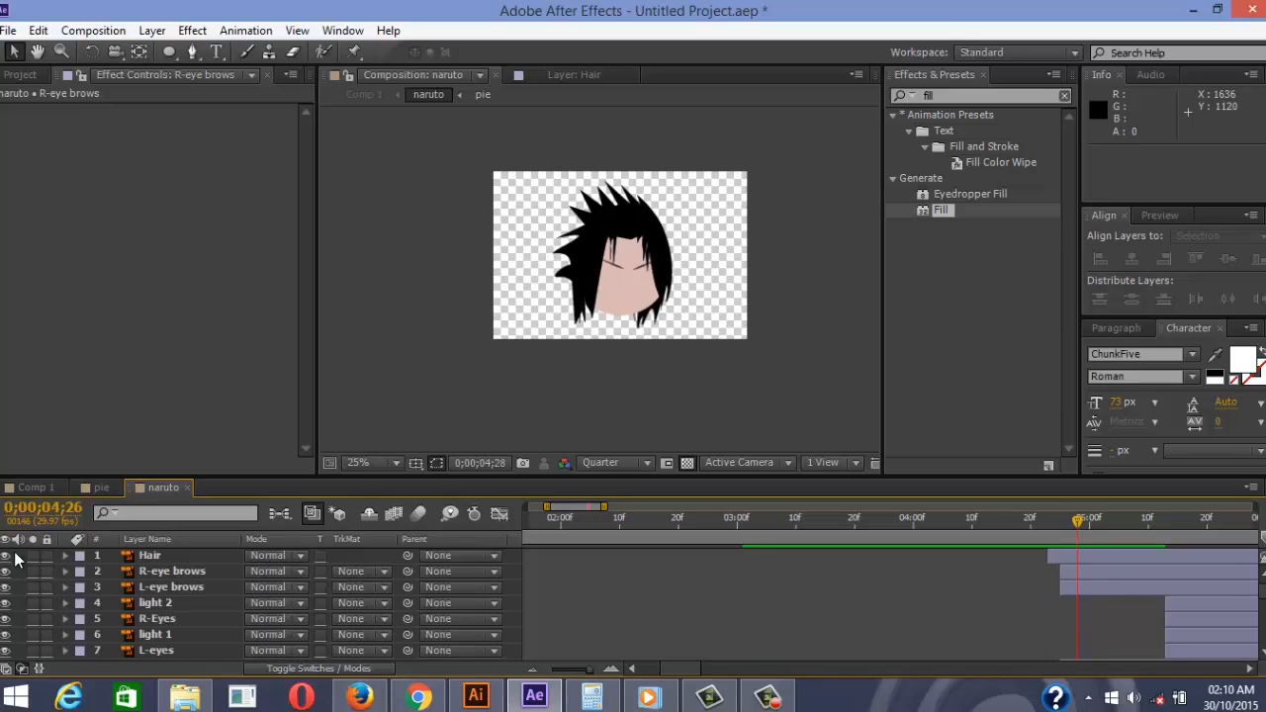
{"action": "key", "text": "Page_Up"}
{"action": "key", "text": "Page_Up"}
{"action": "key", "text": "space"}
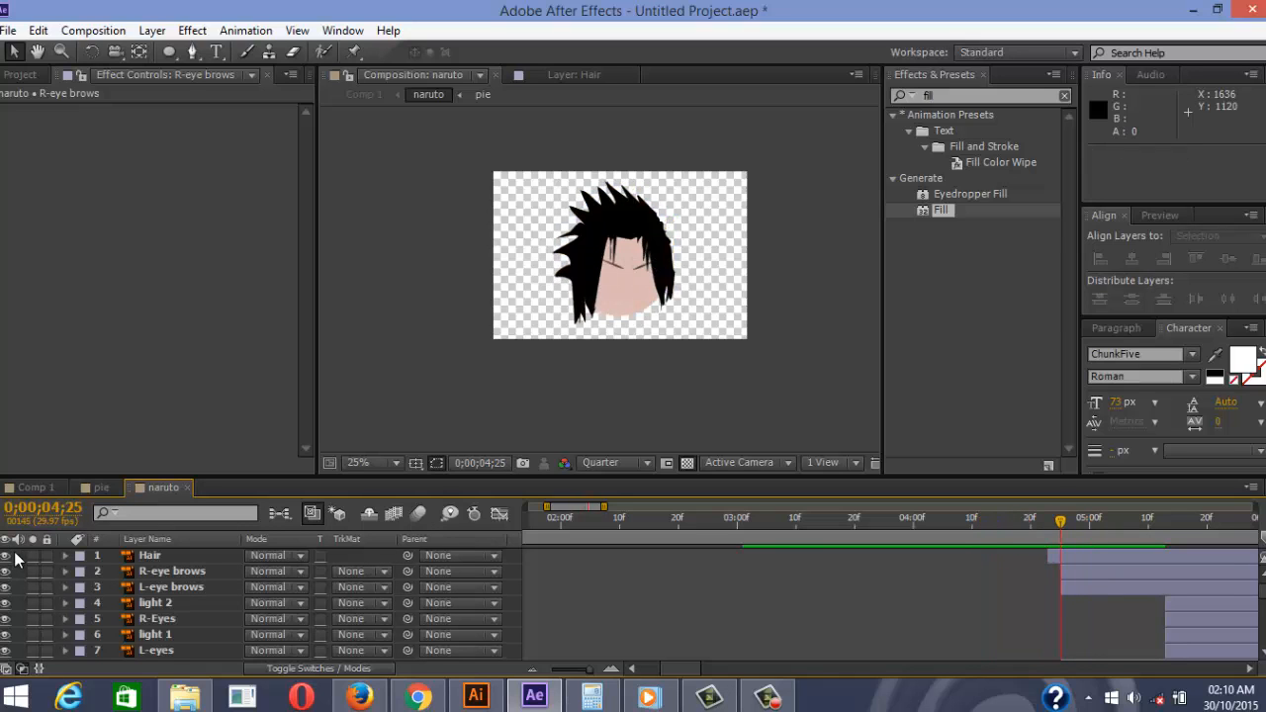
Try moving light 2 20 frames earlier, then undo the change
{"action": "key", "text": "4"}
{"action": "key", "text": "5"}
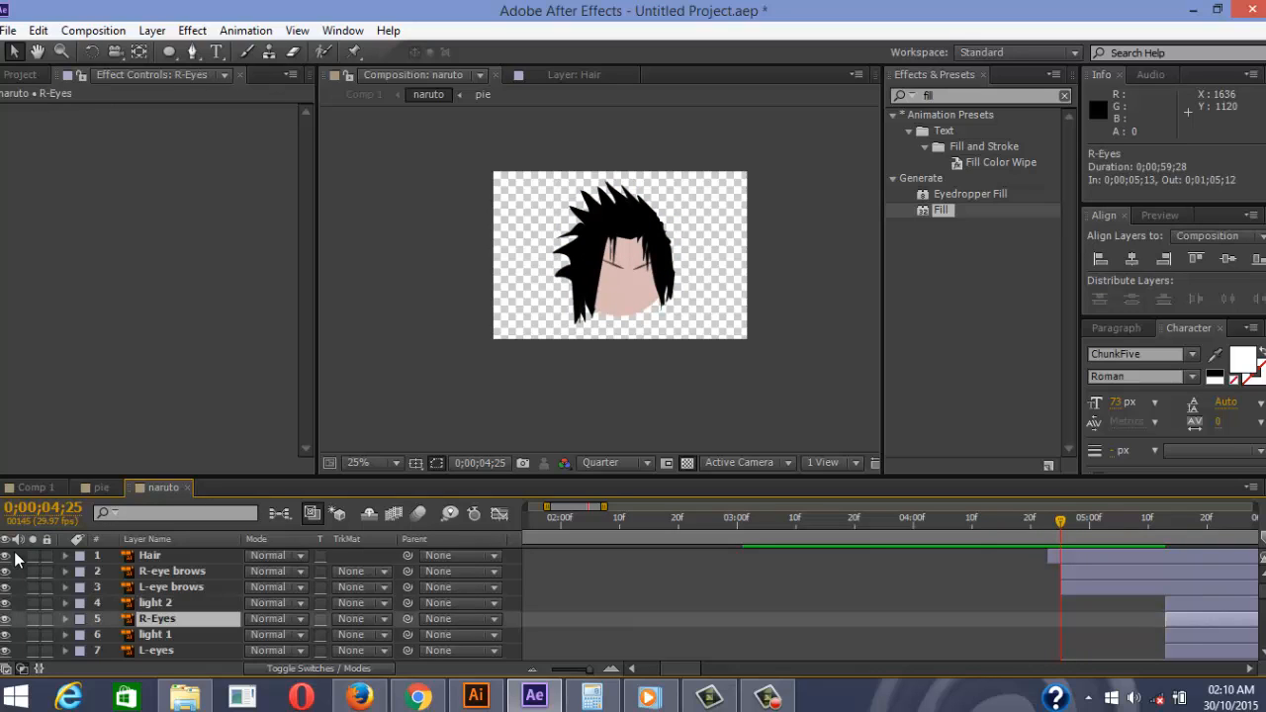
{"action": "key", "text": "4"}
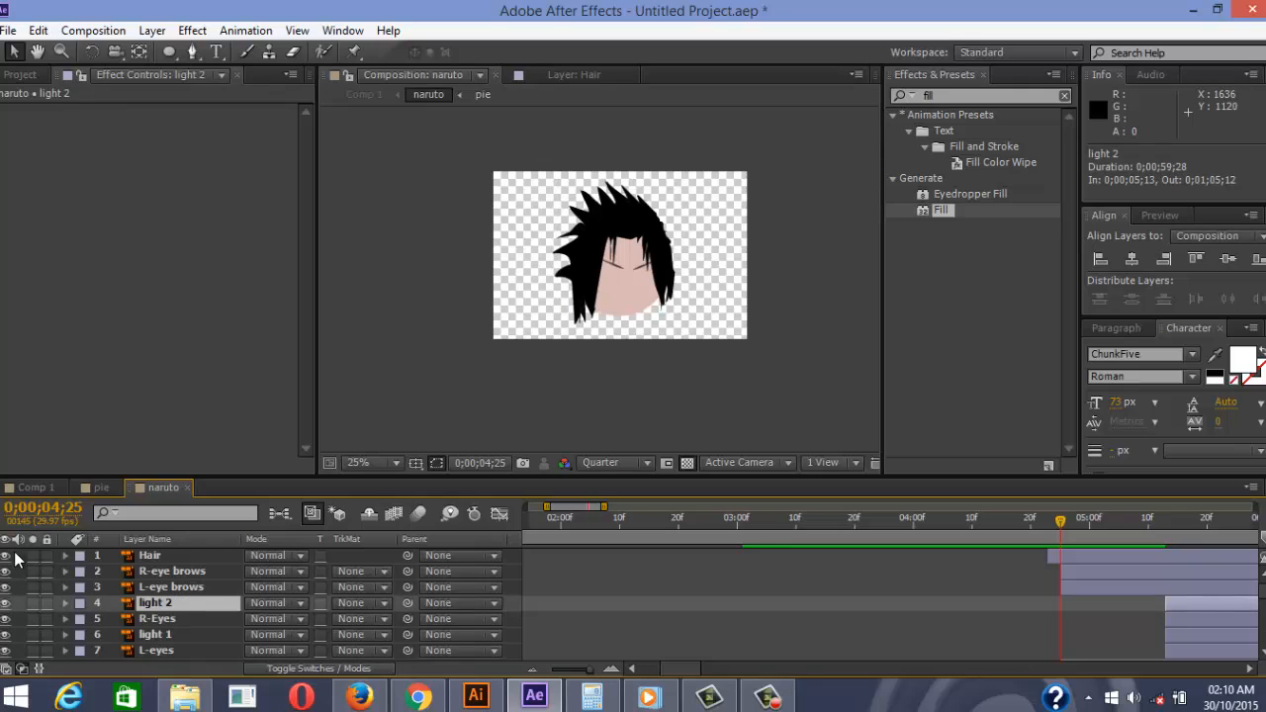
{"action": "left_click_drag", "start_coordinate": [1187, 604], "coordinate": [1069, 604]}
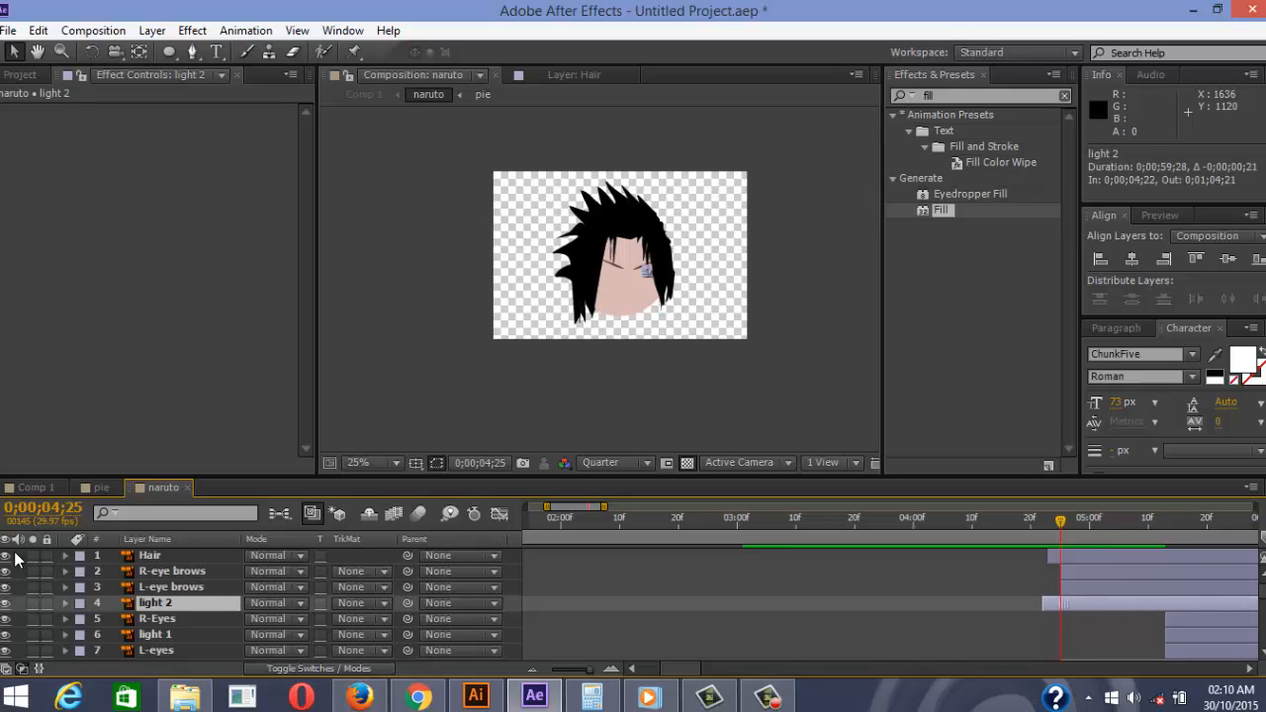
{"action": "key", "text": "F2"}
{"action": "key", "text": "ctrl+z"}
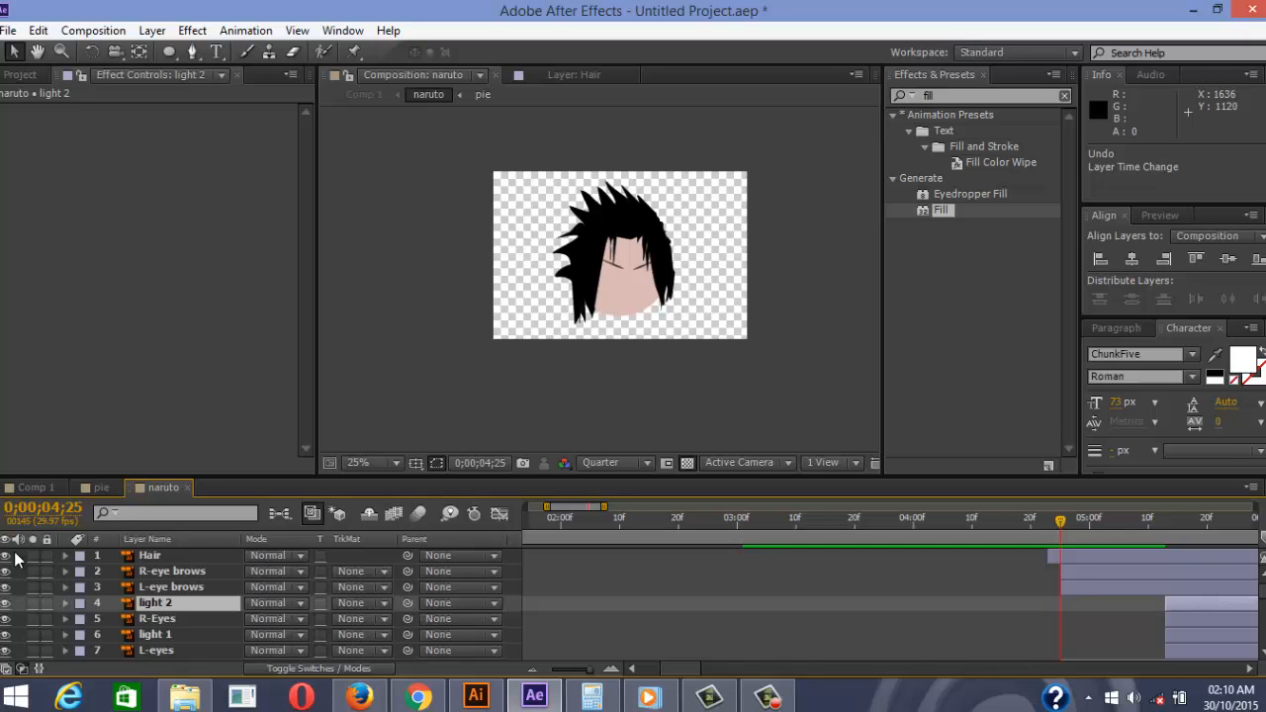
Select the L-eyes, R-Eyes, light 1 and light 2 layers together
{"action": "scroll", "coordinate": [1108, 604], "scroll_direction": "down", "scroll_amount": 1}
{"action": "left_click", "coordinate": [1108, 620]}
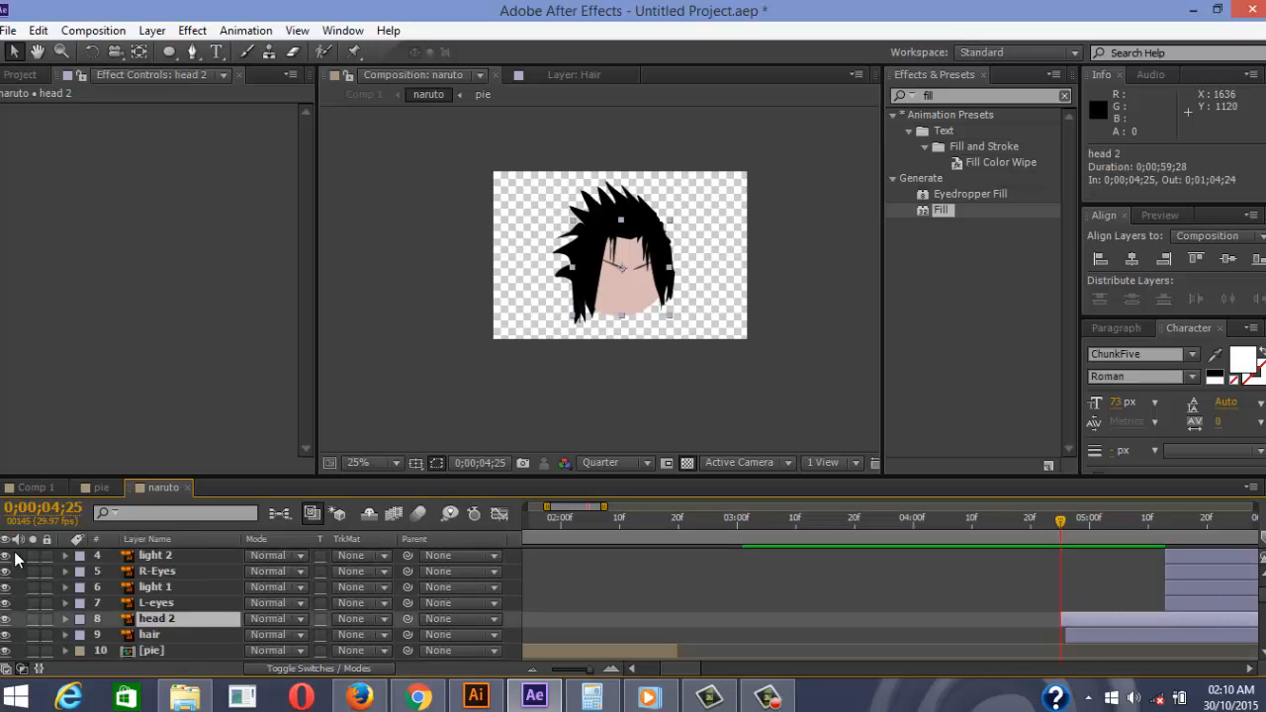
{"action": "left_click", "coordinate": [1192, 603]}
{"action": "left_click", "coordinate": [1192, 572], "text": "shift"}
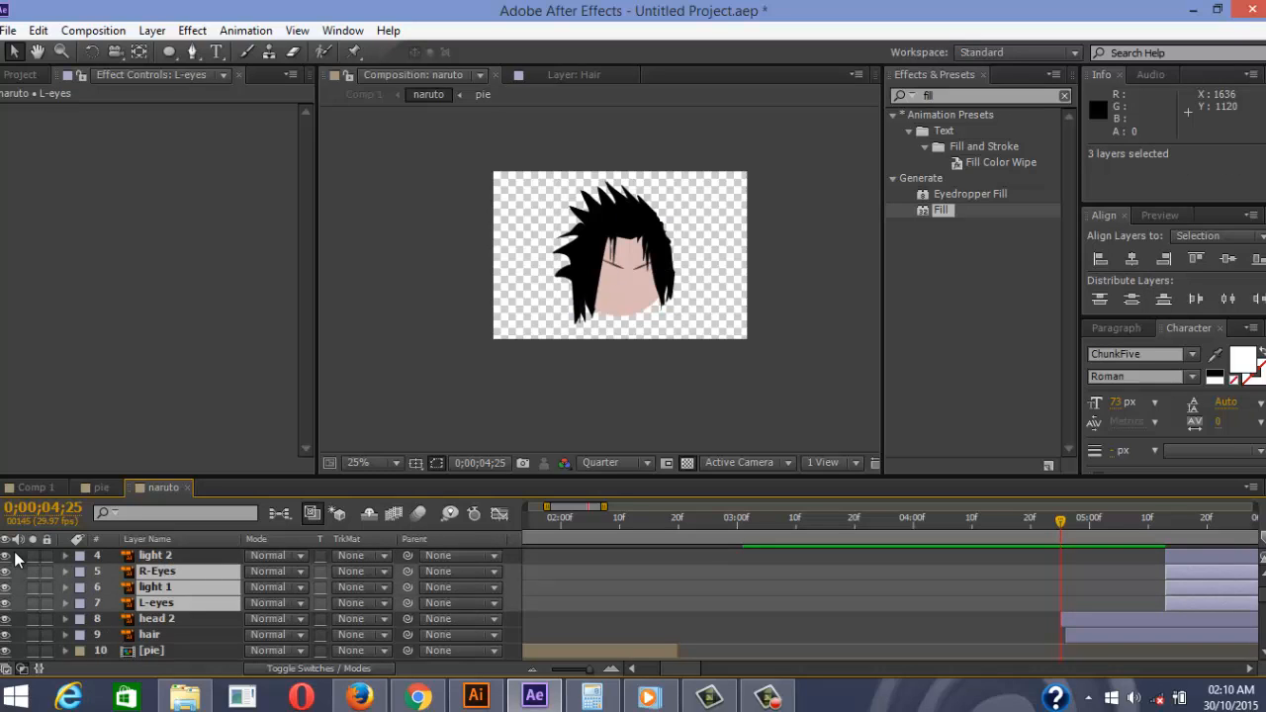
{"action": "key", "text": "ctrl+shift+Up"}
Start the four eye and eye-light layers at 0;00;04;25
{"action": "left_click_drag", "start_coordinate": [1193, 556], "coordinate": [1088, 556]}
{"action": "left_click", "coordinate": [742, 391]}
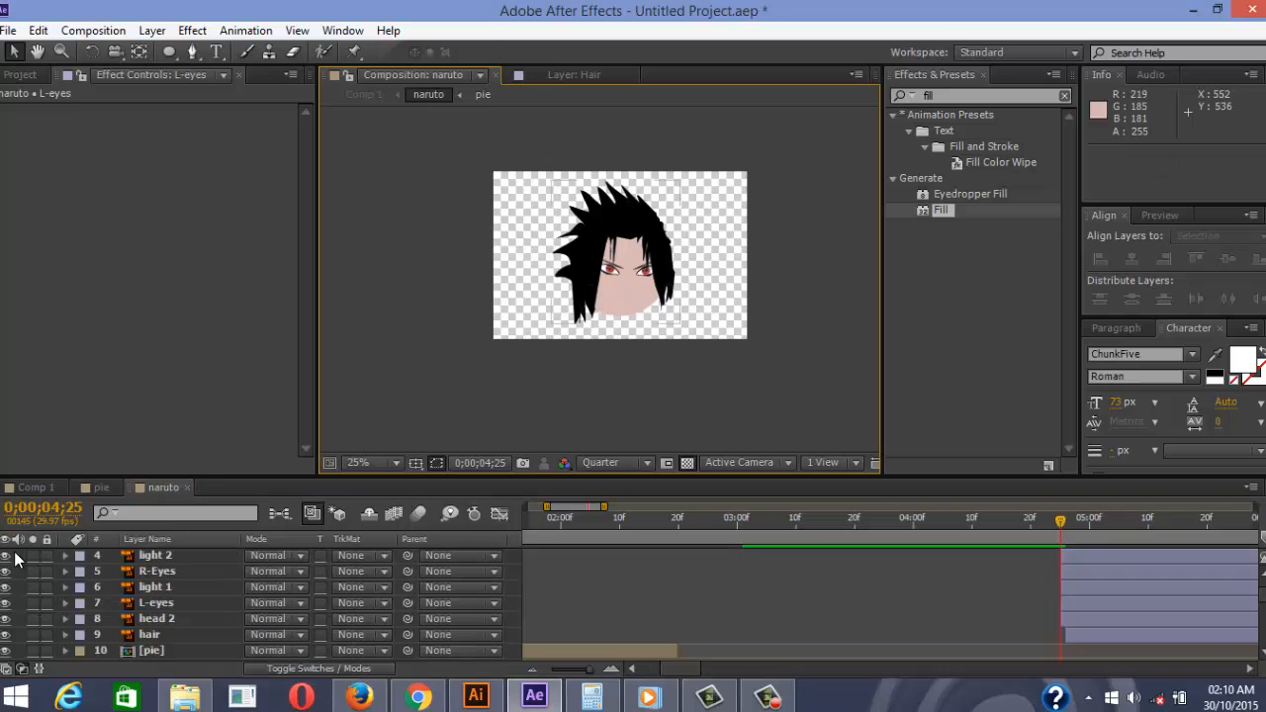
{"action": "scroll", "coordinate": [630, 302], "scroll_direction": "up", "scroll_amount": 2}
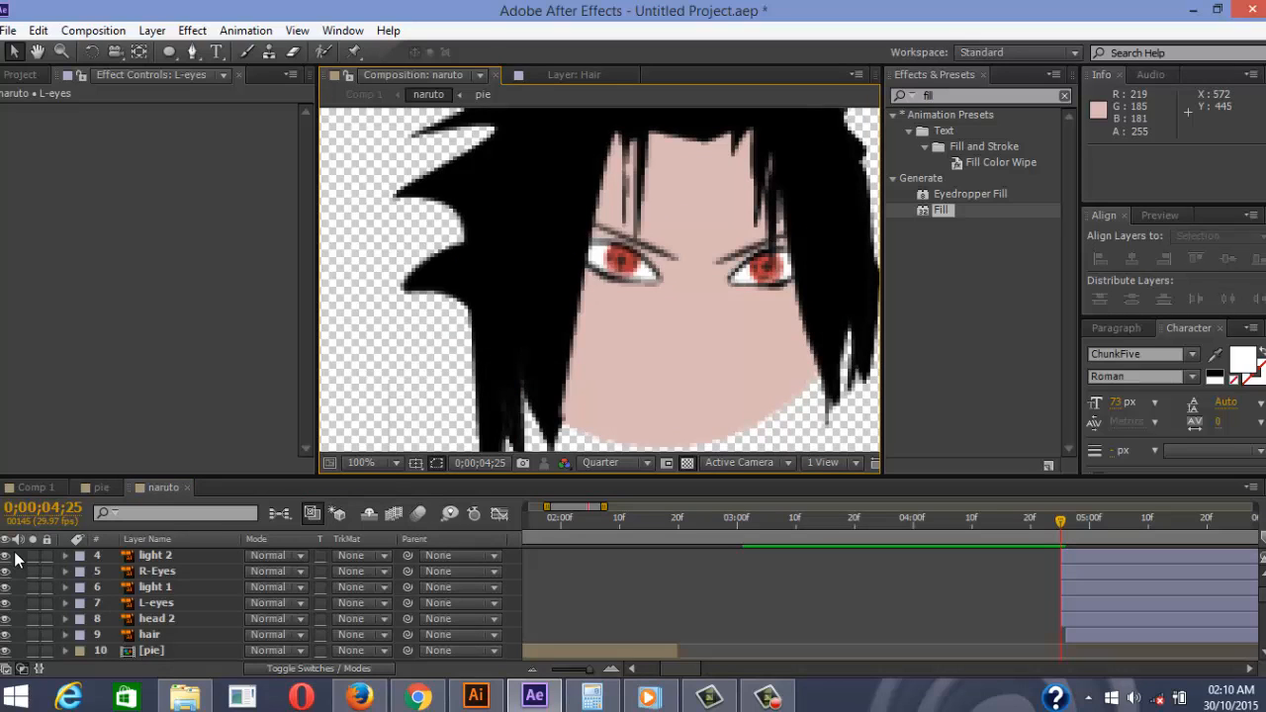
Test the R-Eyes scale by dropping its vertical value to 0%
{"action": "left_click", "coordinate": [157, 572]}
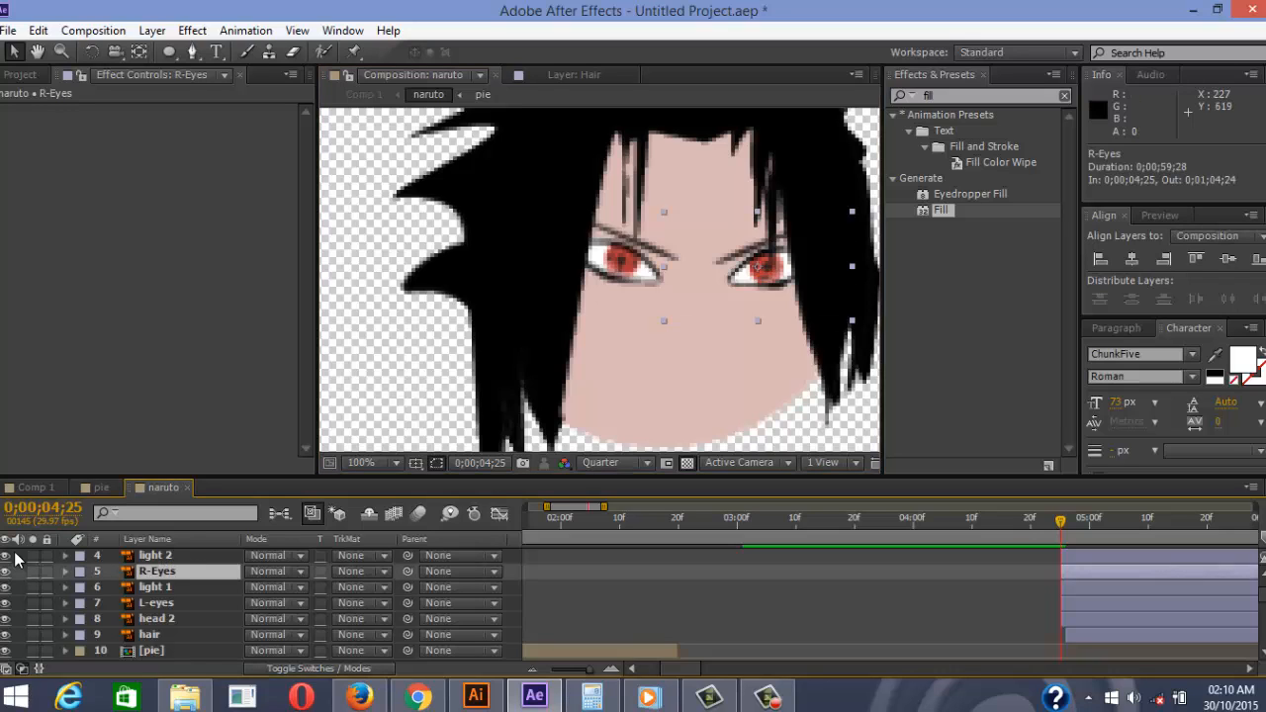
{"action": "key", "text": "s"}
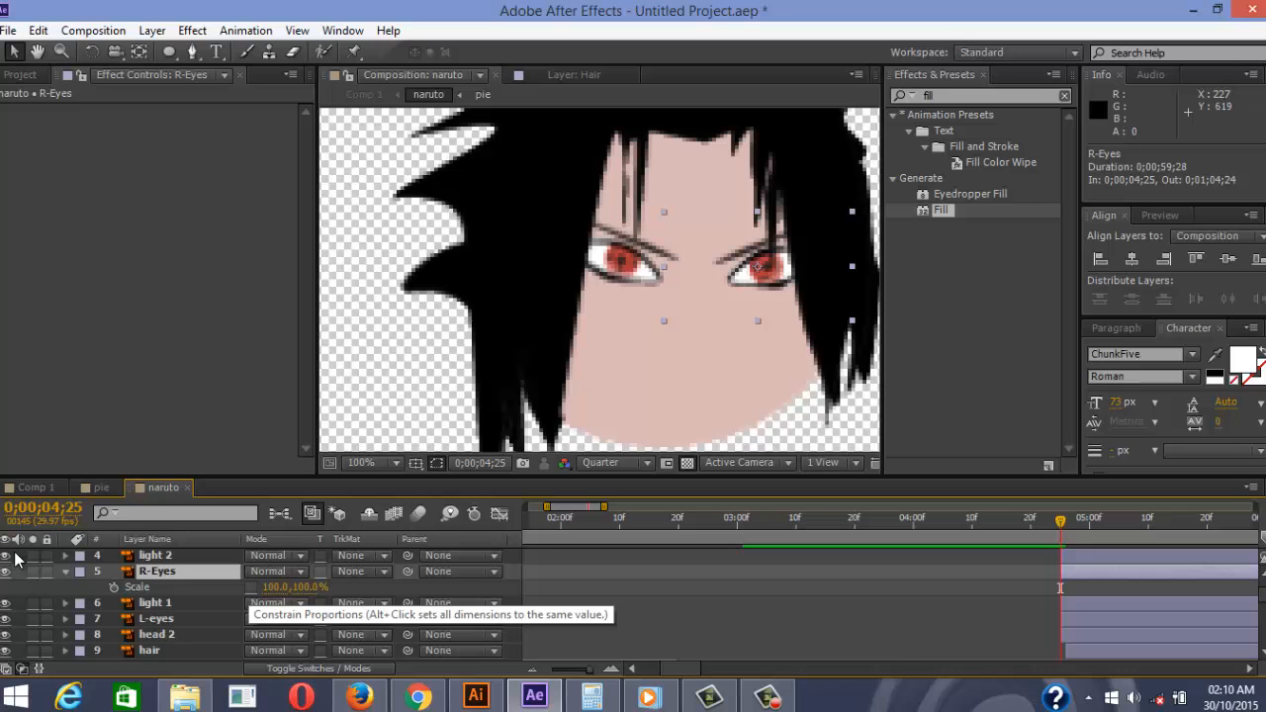
{"action": "left_click_drag", "start_coordinate": [306, 588], "coordinate": [165, 587]}
{"action": "left_click_drag", "start_coordinate": [15, 554], "coordinate": [16, 557]}
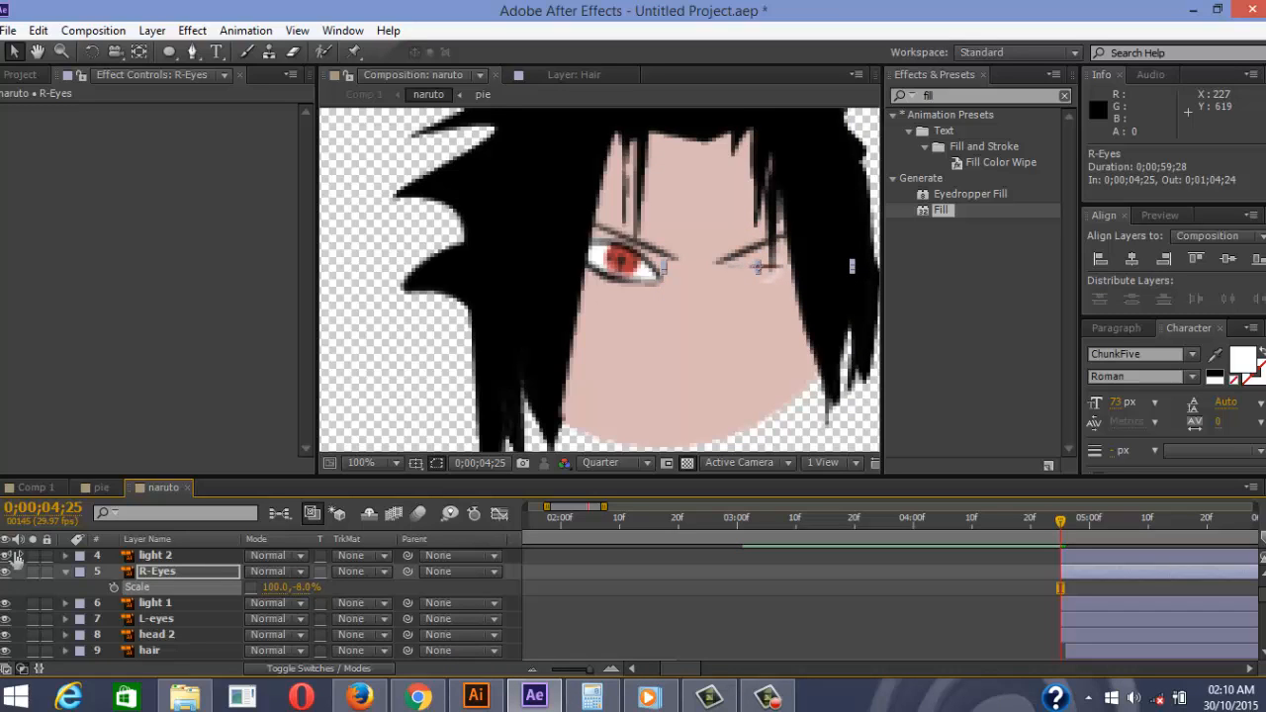
{"action": "left_click", "coordinate": [14, 554]}
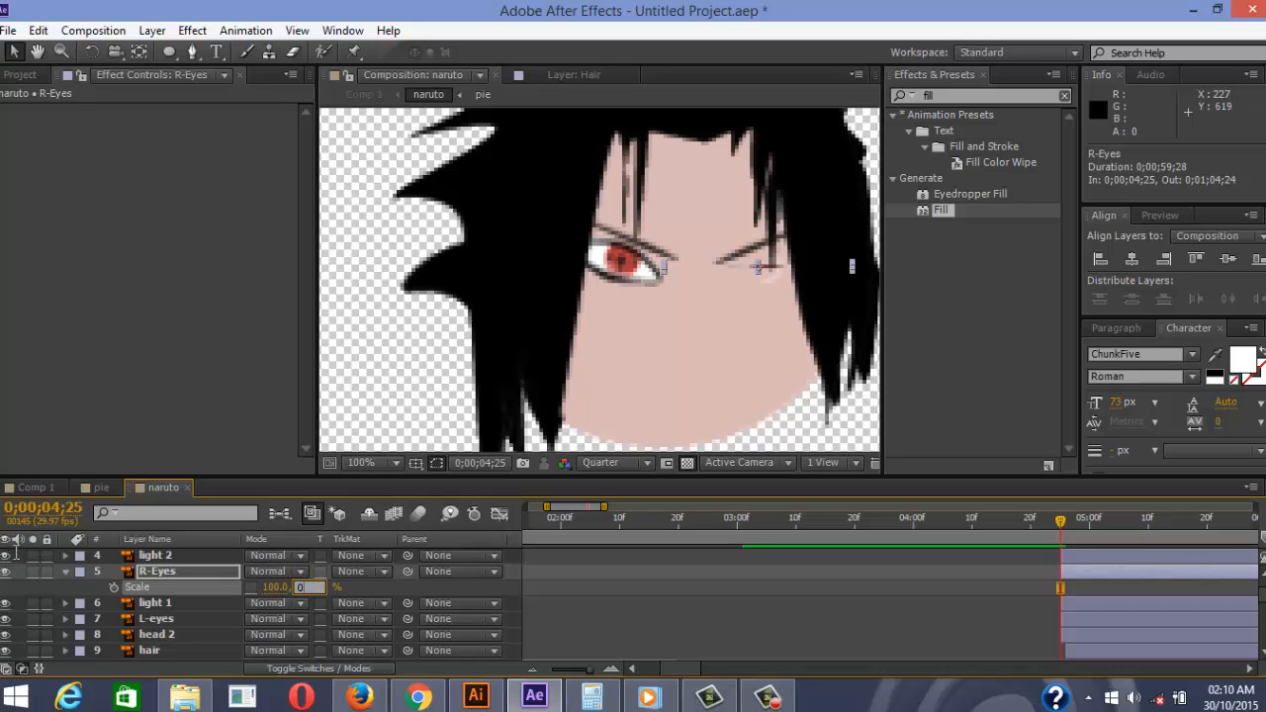
{"action": "type", "text": "0"}
{"action": "key", "text": "Return"}
{"action": "left_click_drag", "start_coordinate": [15, 556], "coordinate": [15, 560]}
Parent light 2 to R-Eyes and restore the right eye's vertical scale to 100%
{"action": "key", "text": "ctrl+Up"}
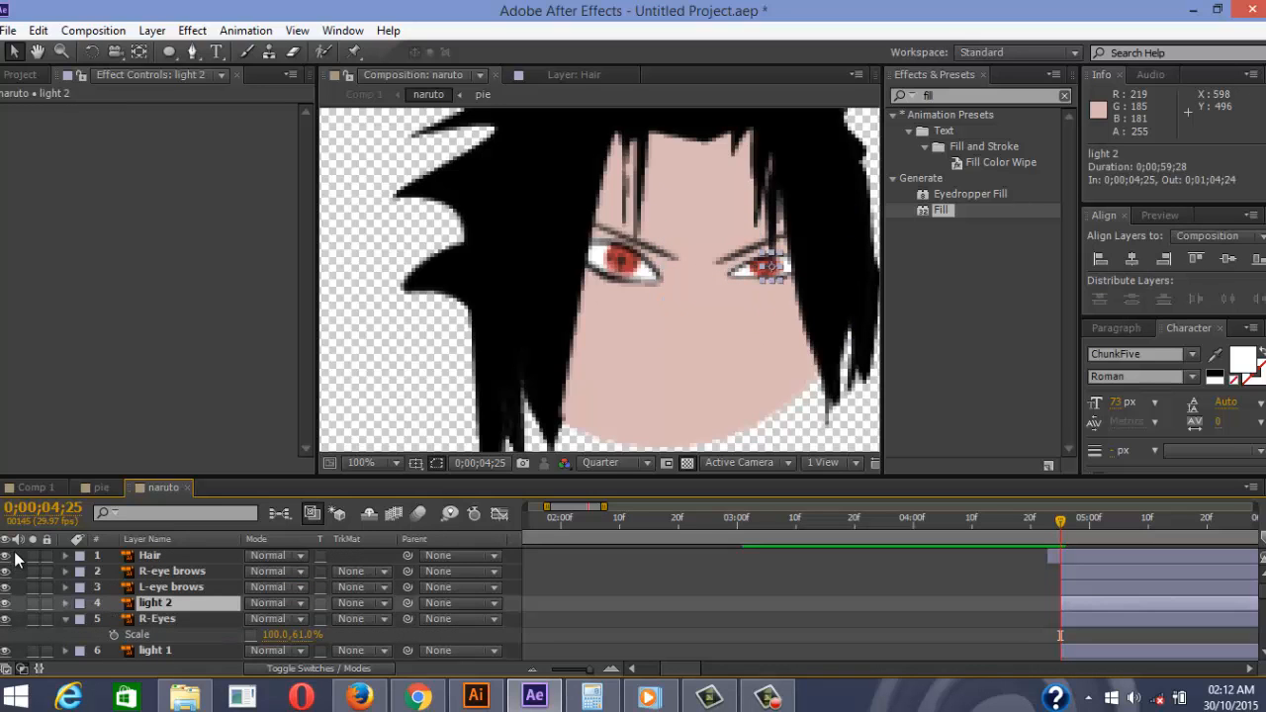
{"action": "left_click_drag", "start_coordinate": [407, 602], "coordinate": [168, 623]}
{"action": "left_click_drag", "start_coordinate": [11, 553], "coordinate": [15, 559]}
{"action": "left_click", "coordinate": [308, 635]}
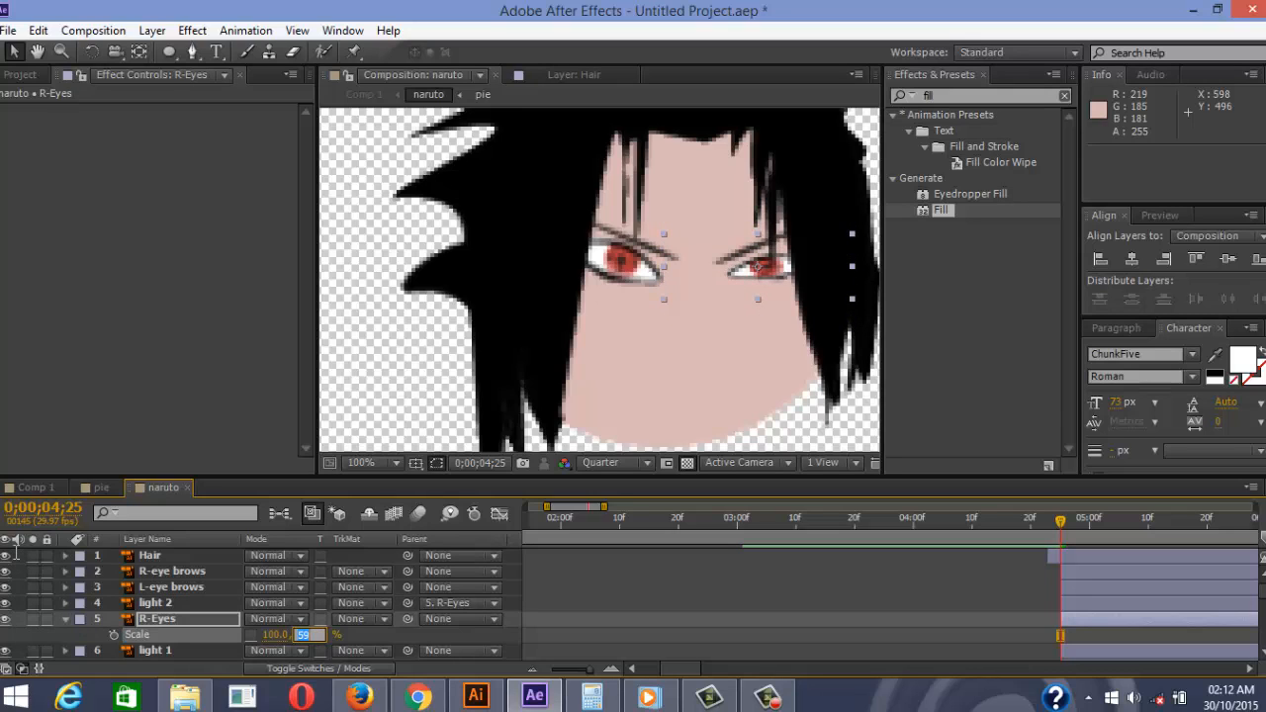
{"action": "type", "text": "100"}
{"action": "key", "text": "Return"}
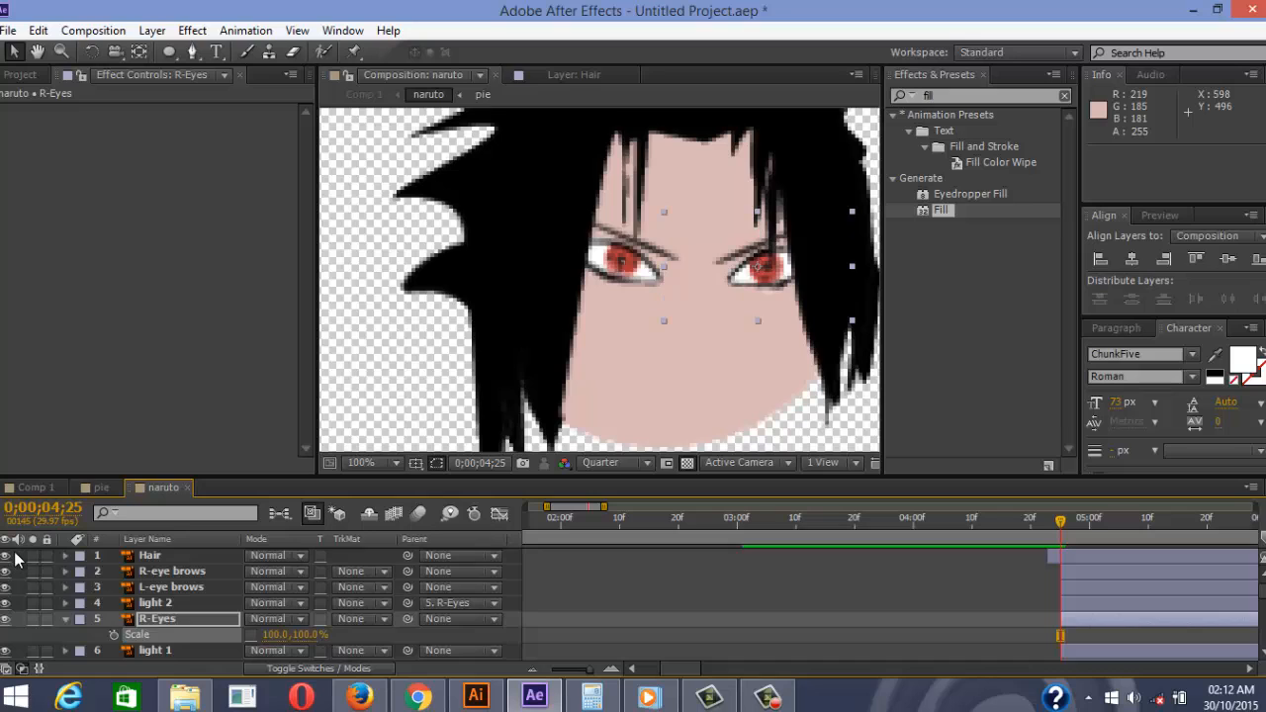
Parent light 1 to the L-eyes layer
{"action": "scroll", "coordinate": [14, 560], "scroll_direction": "down", "scroll_amount": 2}
{"action": "scroll", "coordinate": [15, 560], "scroll_direction": "up", "scroll_amount": 1}
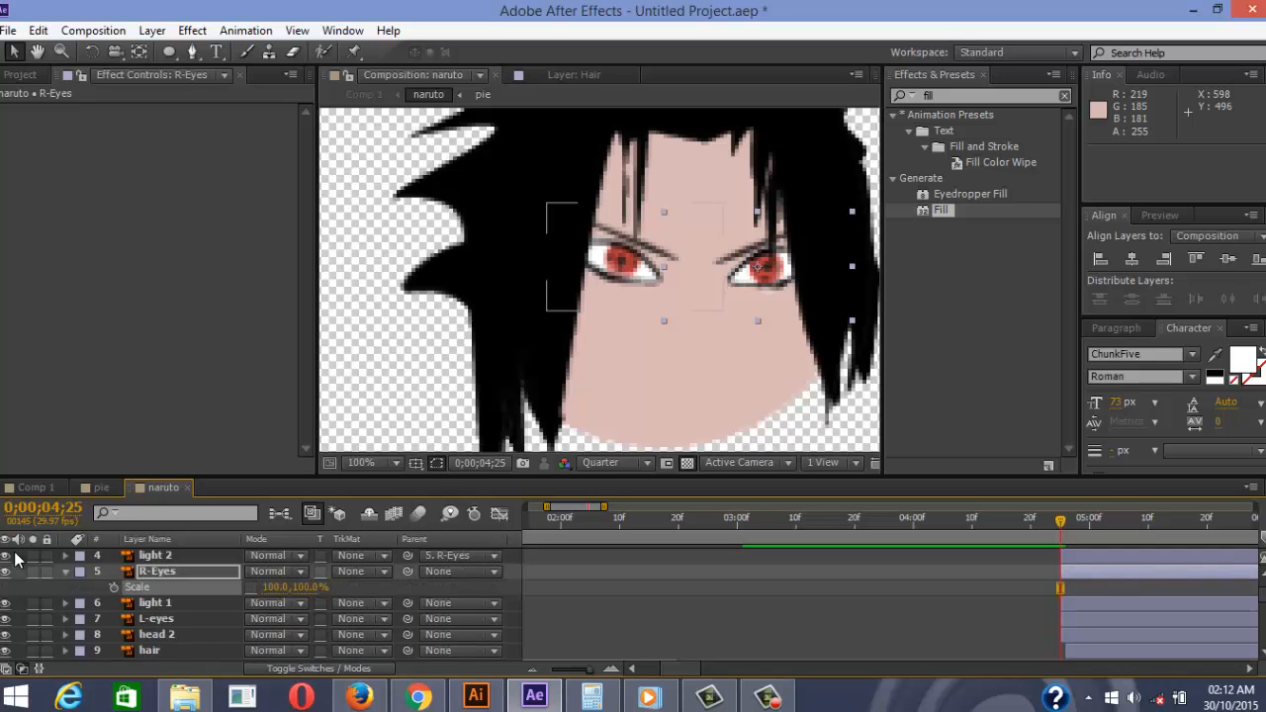
{"action": "key", "text": "ctrl+Down"}
{"action": "left_click_drag", "start_coordinate": [407, 602], "coordinate": [124, 624]}
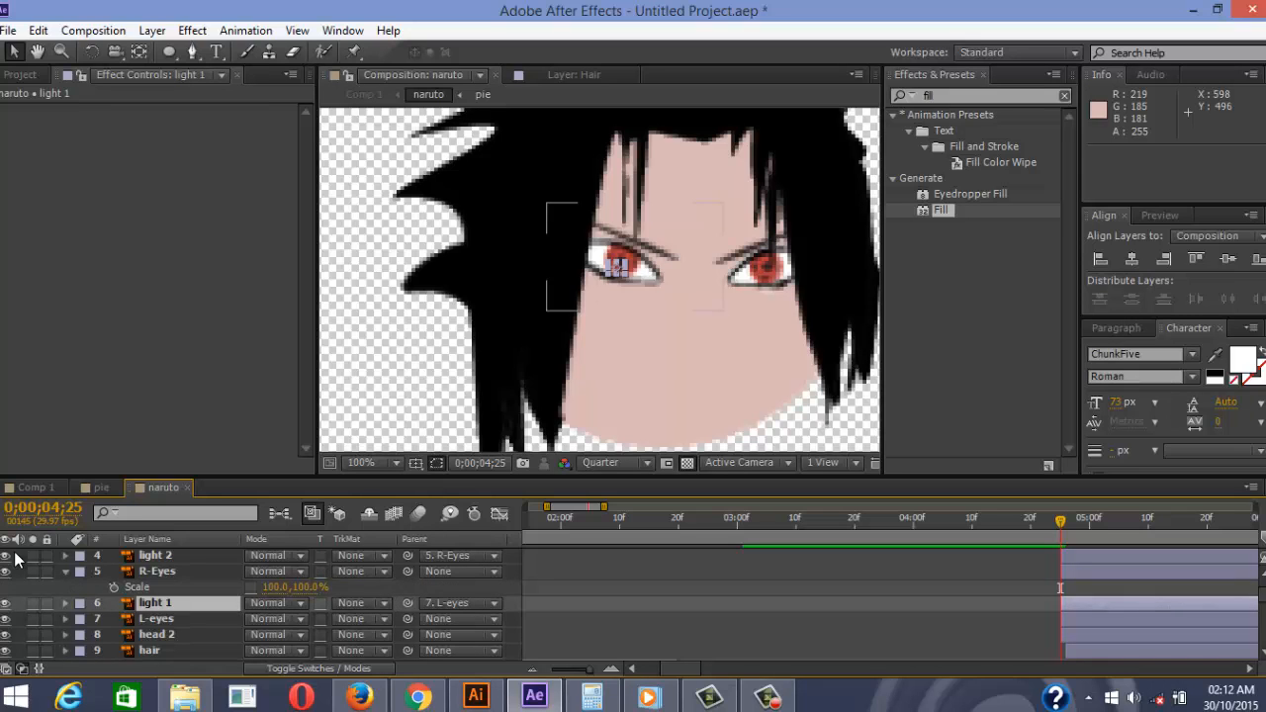
{"action": "key", "text": "ctrl+shift+a"}
Replay the hair transition with the viewer at 50% and the face centred
{"action": "key", "text": "Page_Up"}
{"action": "key", "text": "Page_Up"}
{"action": "key", "text": "Page_Up"}
{"action": "key", "text": "Page_Up"}
{"action": "key", "text": "Page_Up"}
{"action": "key", "text": "Page_Up"}
{"action": "key", "text": "Page_Up"}
{"action": "key", "text": "Page_Up"}
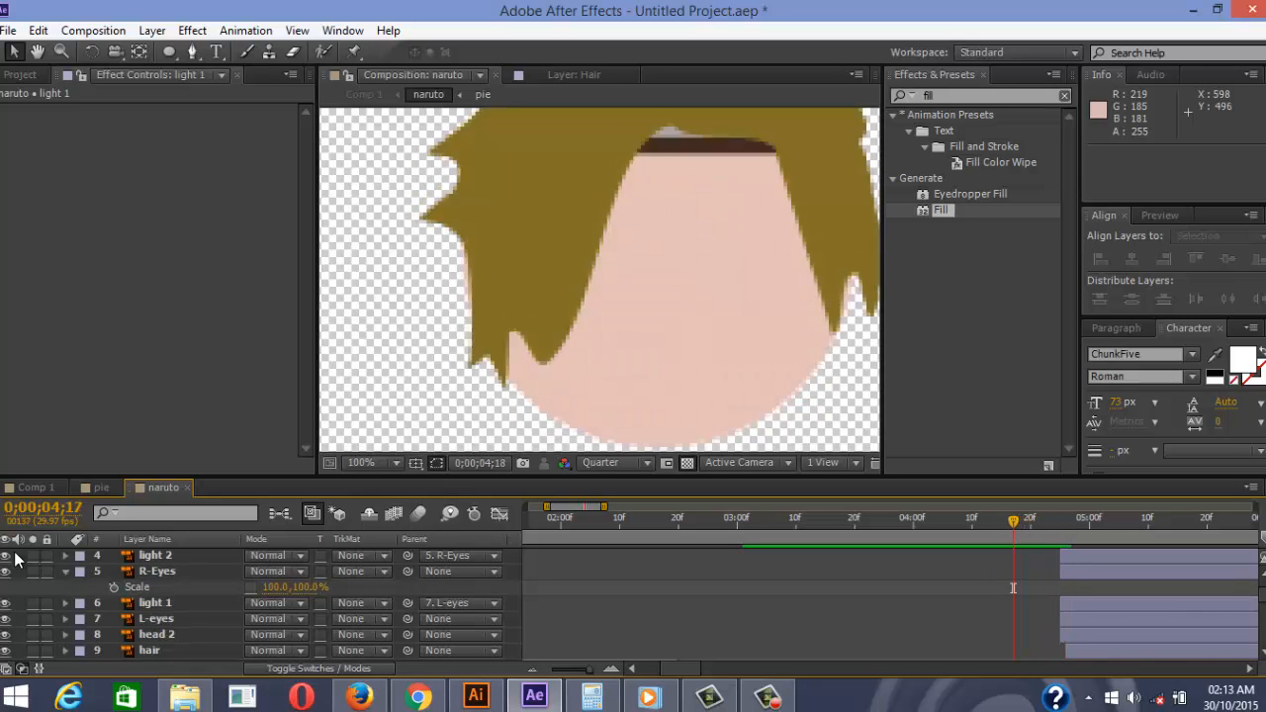
{"action": "key", "text": "space"}
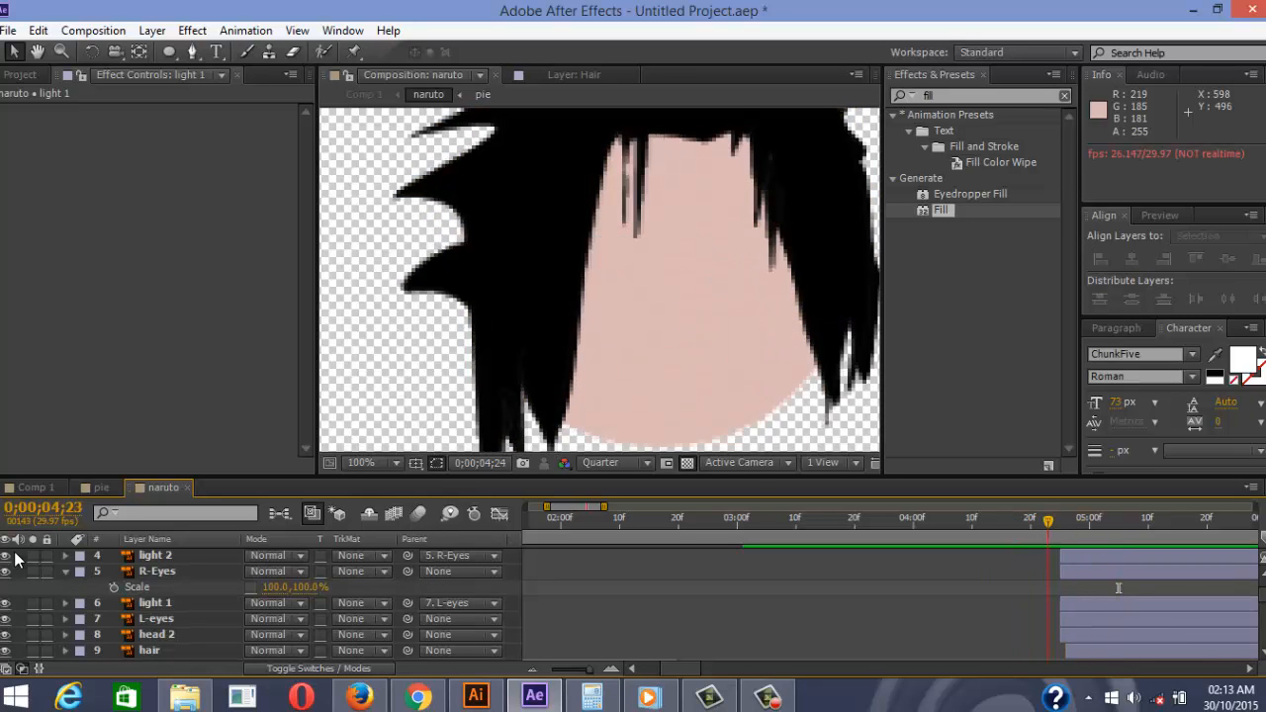
{"action": "key", "text": "comma"}
{"action": "key", "text": "comma"}
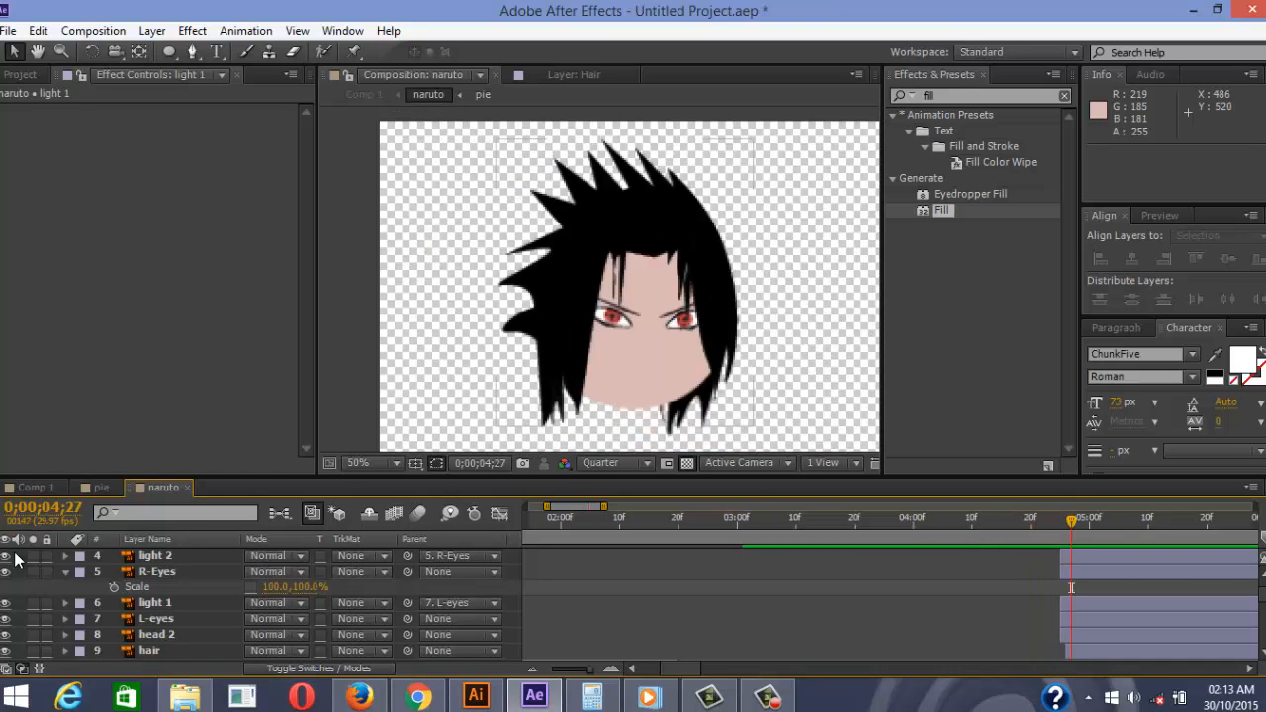
{"action": "key", "text": "space"}
{"action": "left_click_drag", "start_coordinate": [609, 336], "coordinate": [633, 297]}
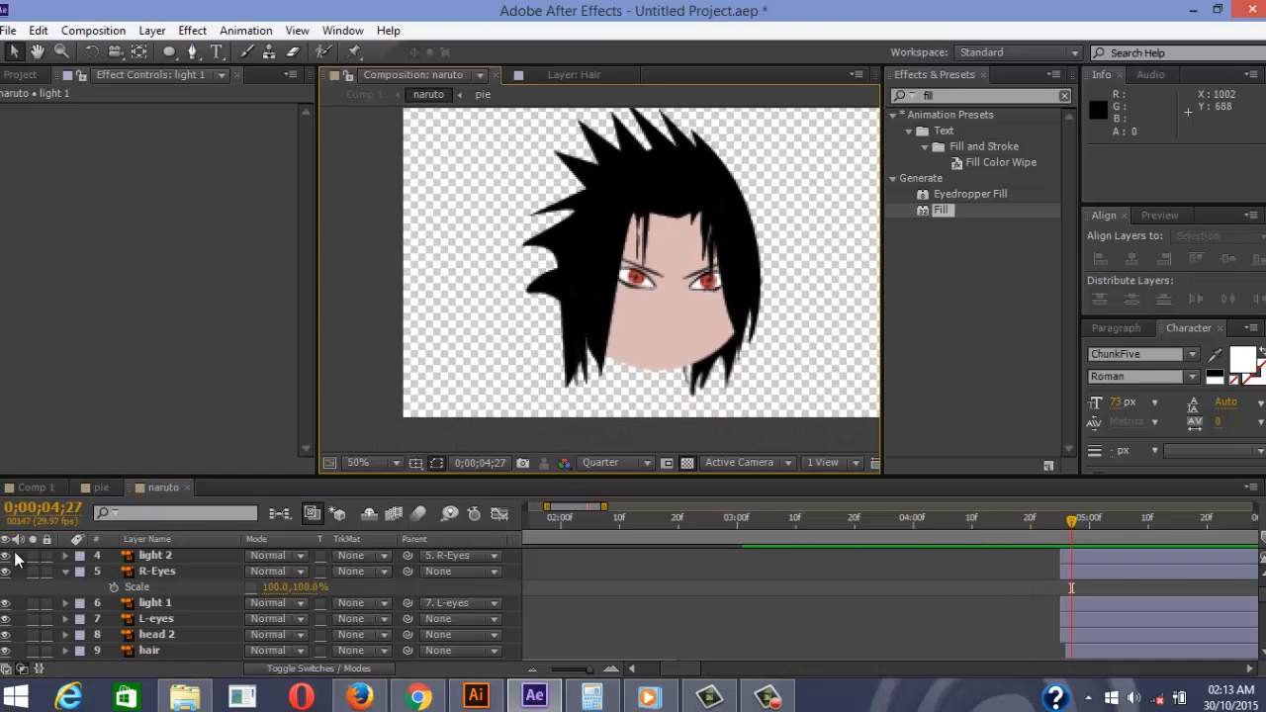
Replay from 0;00;04;05, park at 0;00;05;03, then switch to the Sequence 01 reference video
{"action": "left_click_drag", "start_coordinate": [1071, 521], "coordinate": [942, 520]}
{"action": "key", "text": "space"}
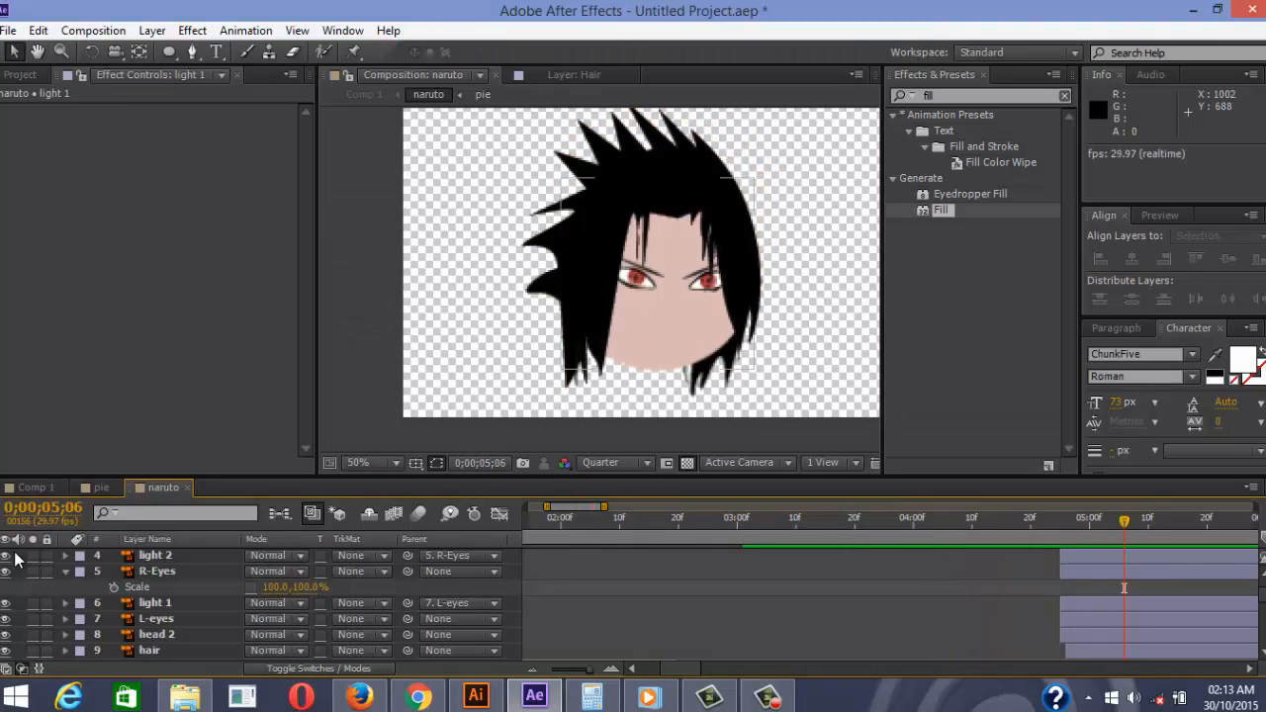
{"action": "key", "text": "minus"}
{"action": "key", "text": "minus"}
{"action": "key", "text": "minus"}
{"action": "mouse_move", "coordinate": [872, 521]}
{"action": "left_mouse_down"}
{"action": "mouse_move", "coordinate": [791, 521]}
{"action": "mouse_move", "coordinate": [812, 521]}
{"action": "left_mouse_up"}
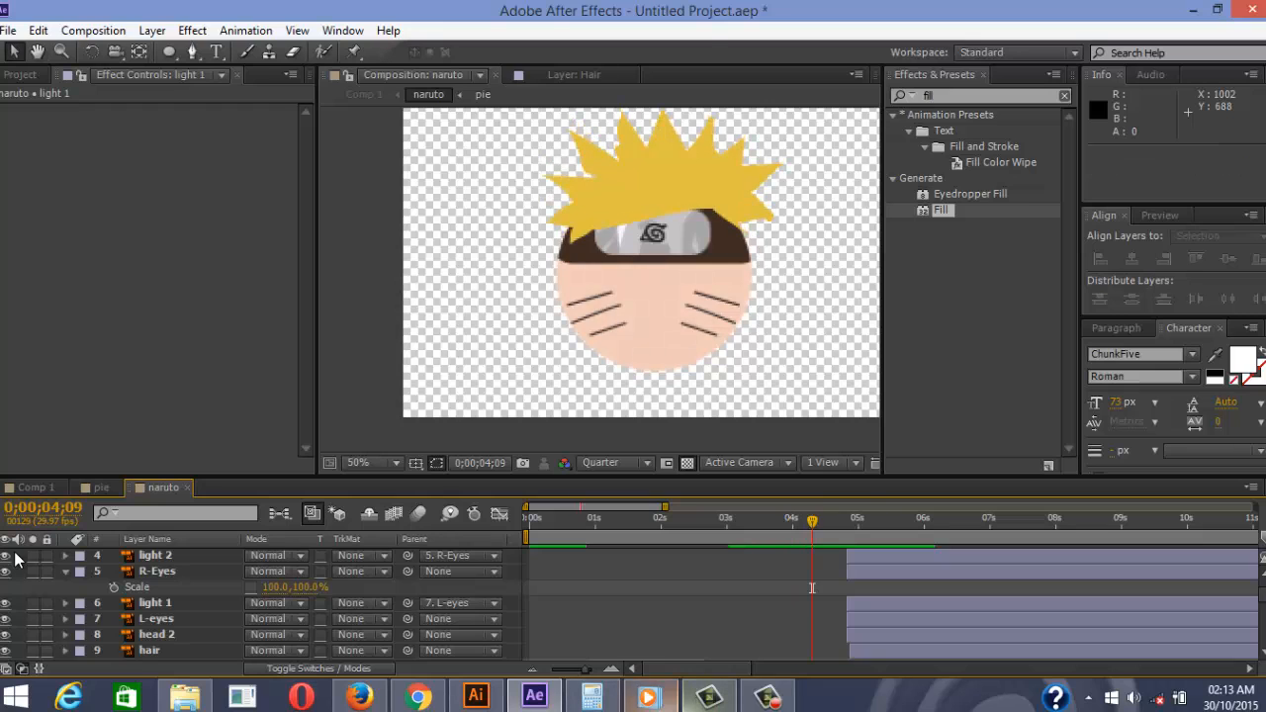
{"action": "left_click", "coordinate": [650, 696]}
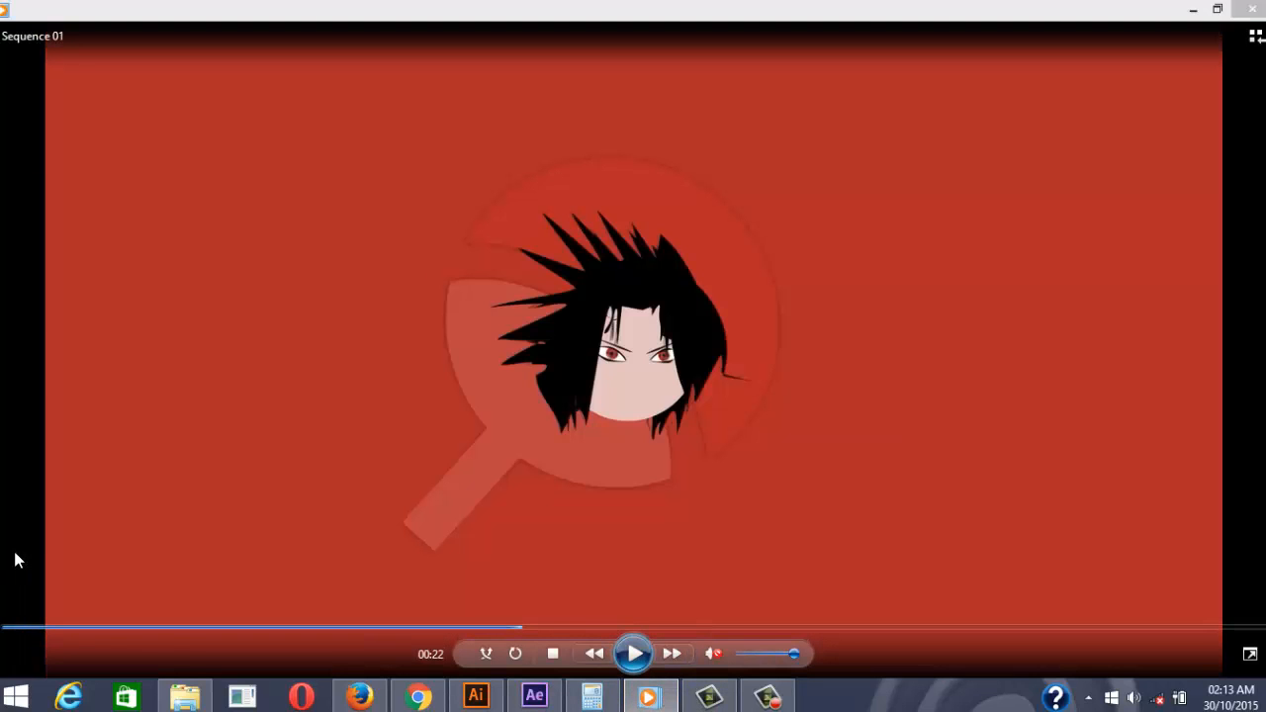
Step through the reference clip's Kakashi-to-Sakura transition at 00:28–00:30, then minimize the player
{"action": "left_click", "coordinate": [633, 654]}
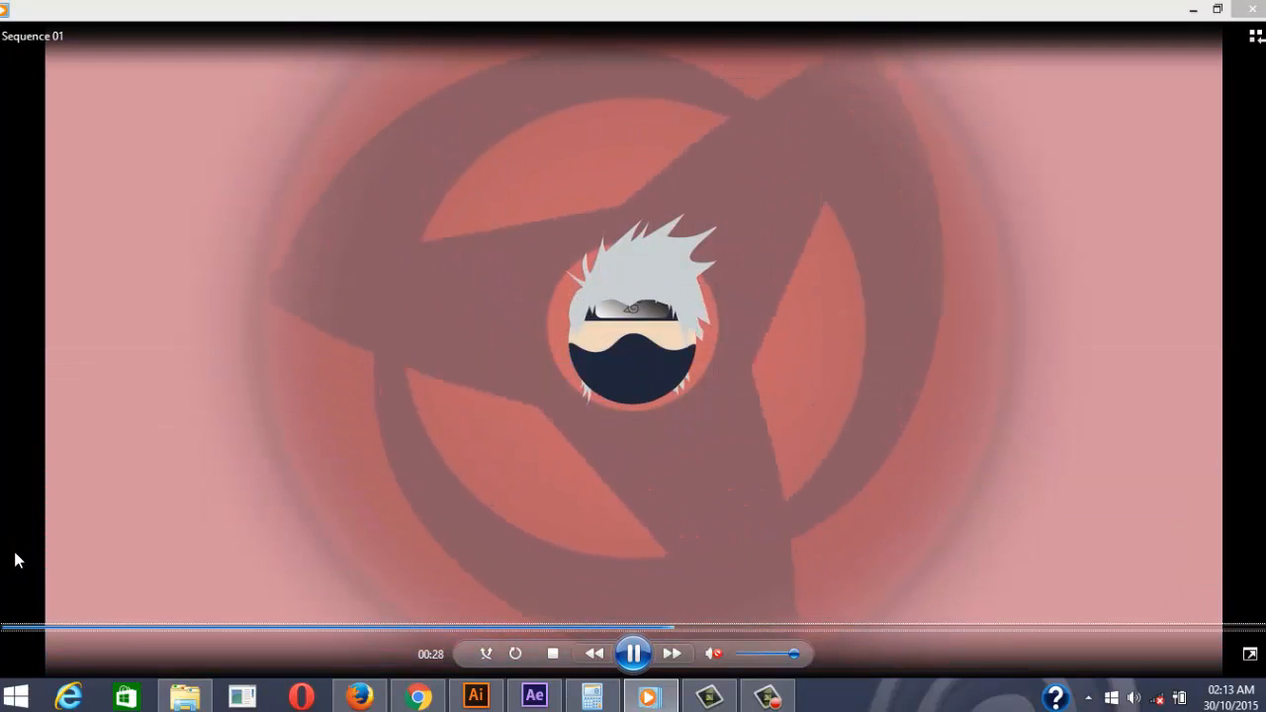
{"action": "key", "text": "space"}
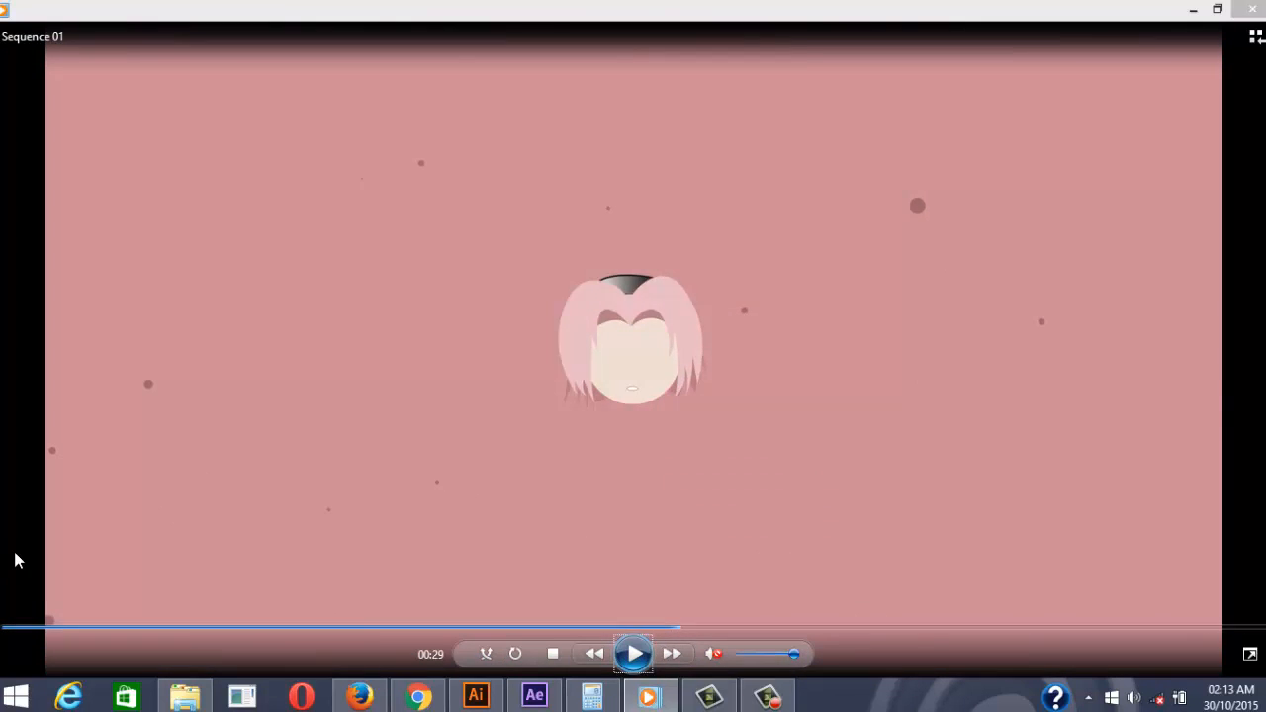
{"action": "key", "text": "space"}
{"action": "key", "text": "space"}
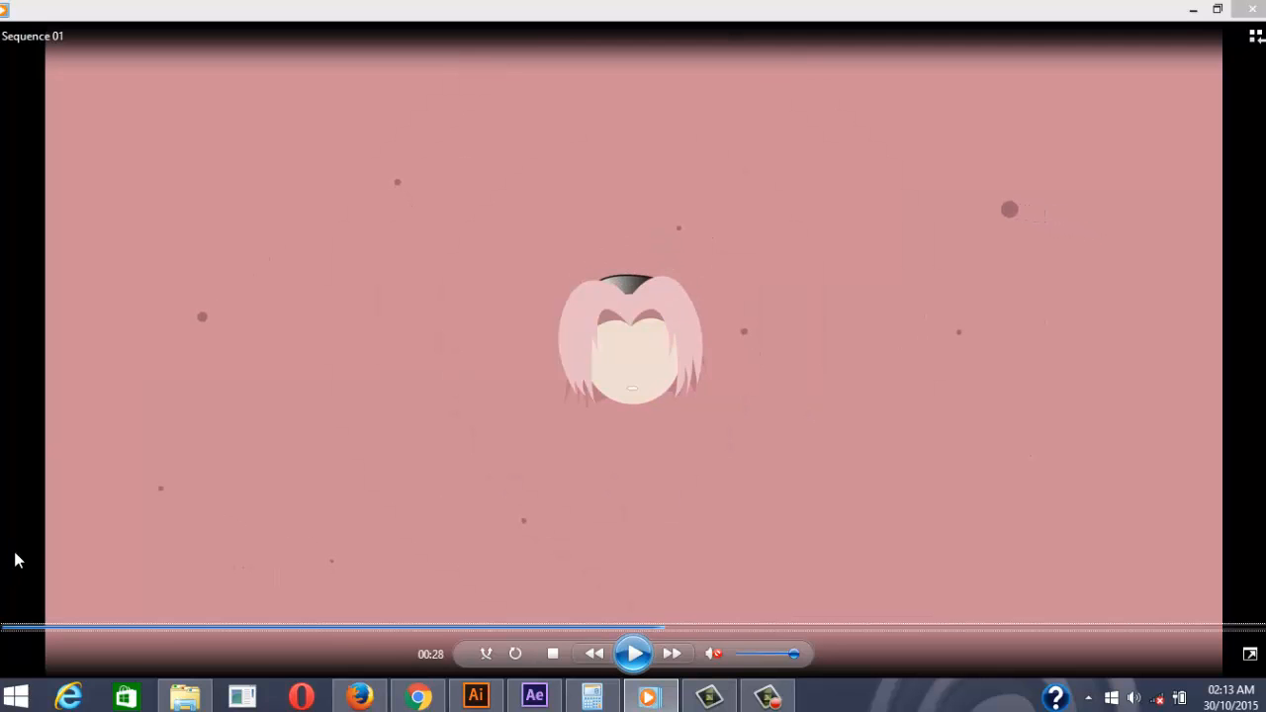
{"action": "key", "text": "space"}
{"action": "key", "text": "space"}
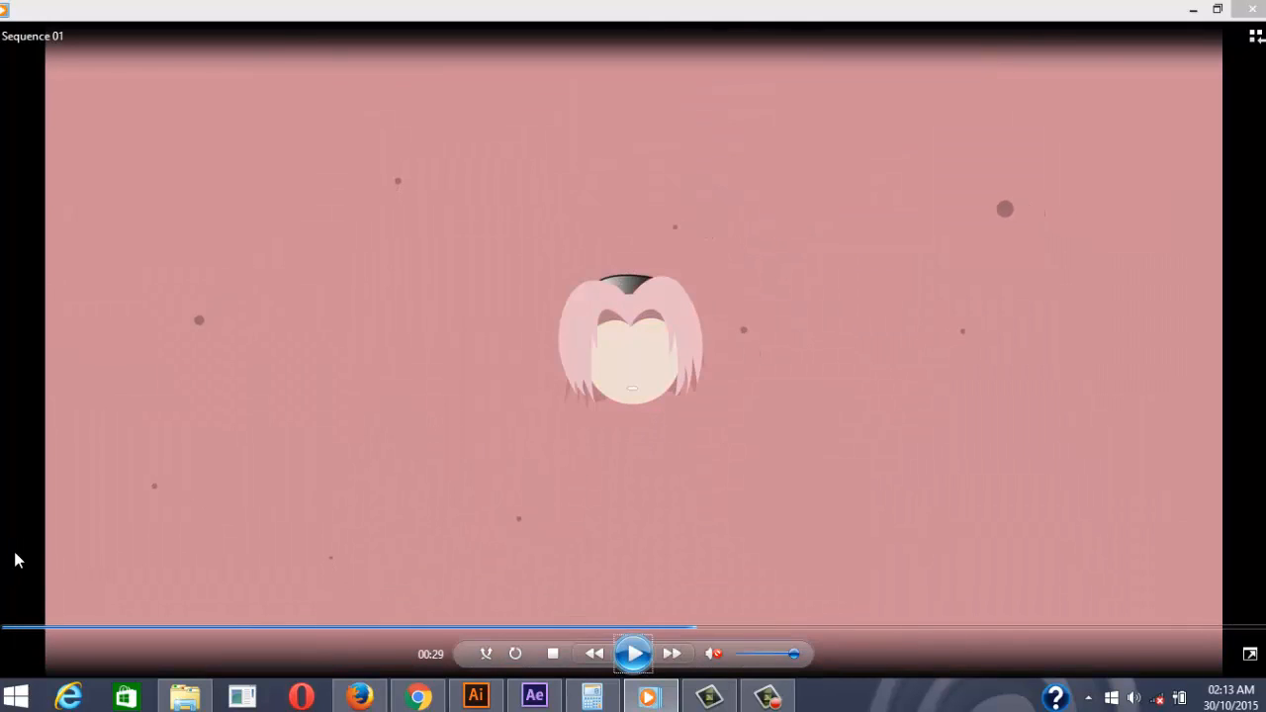
{"action": "key", "text": "space"}
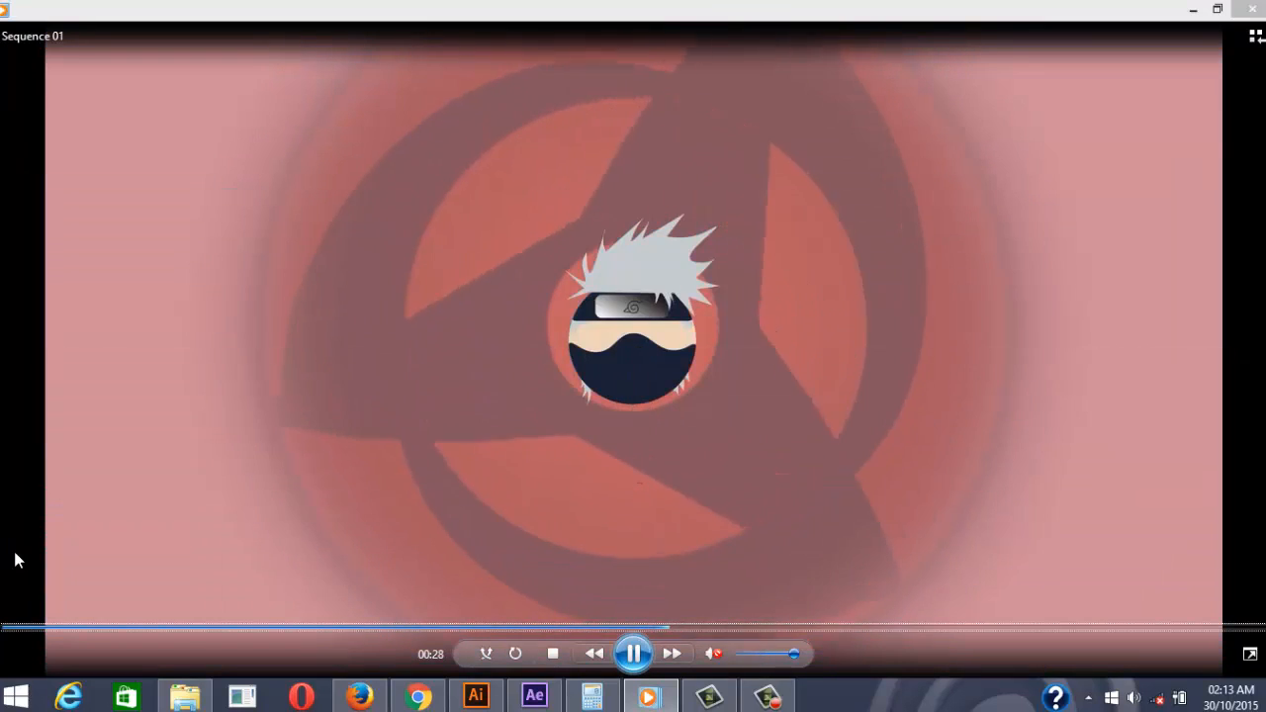
{"action": "key", "text": "space"}
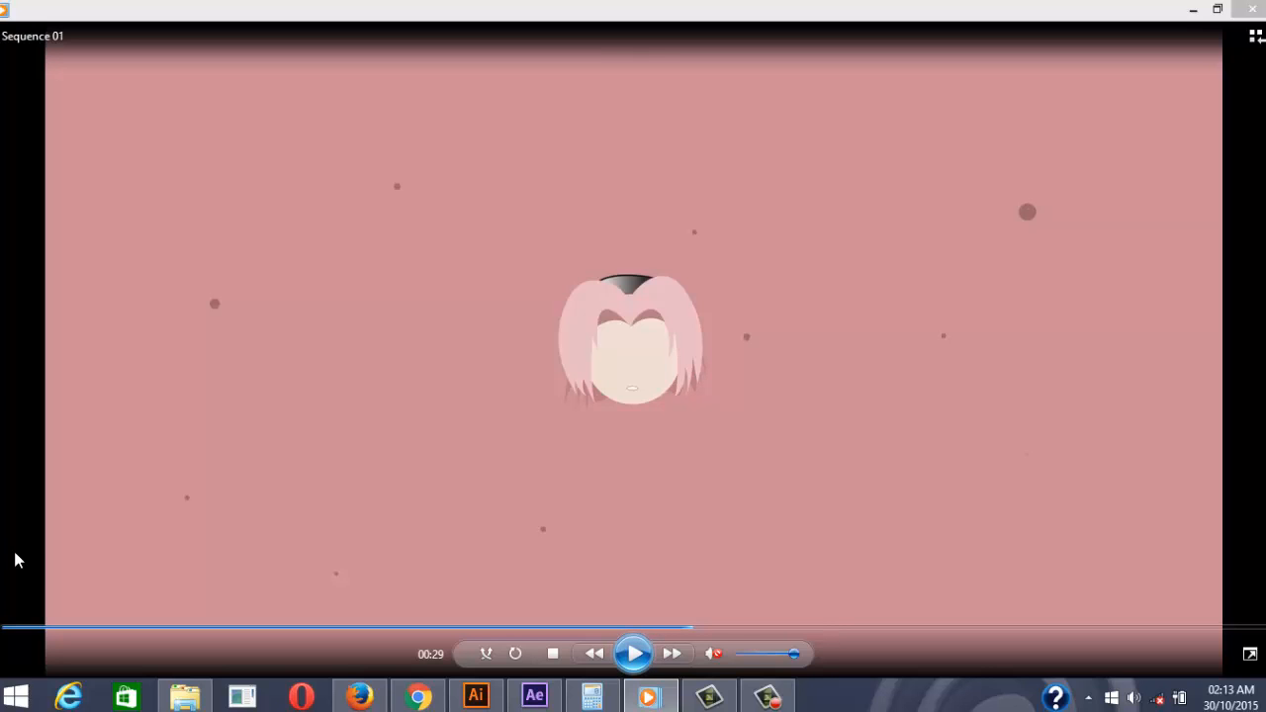
{"action": "key", "text": "space"}
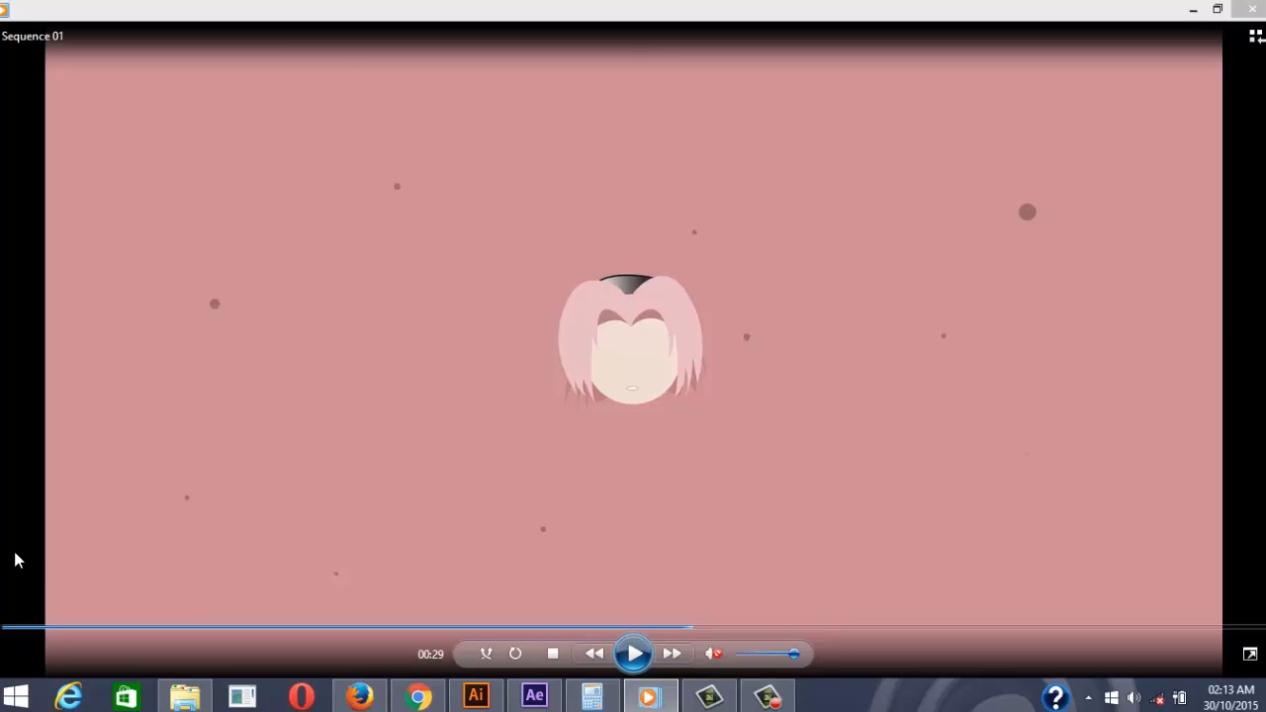
{"action": "key", "text": "space"}
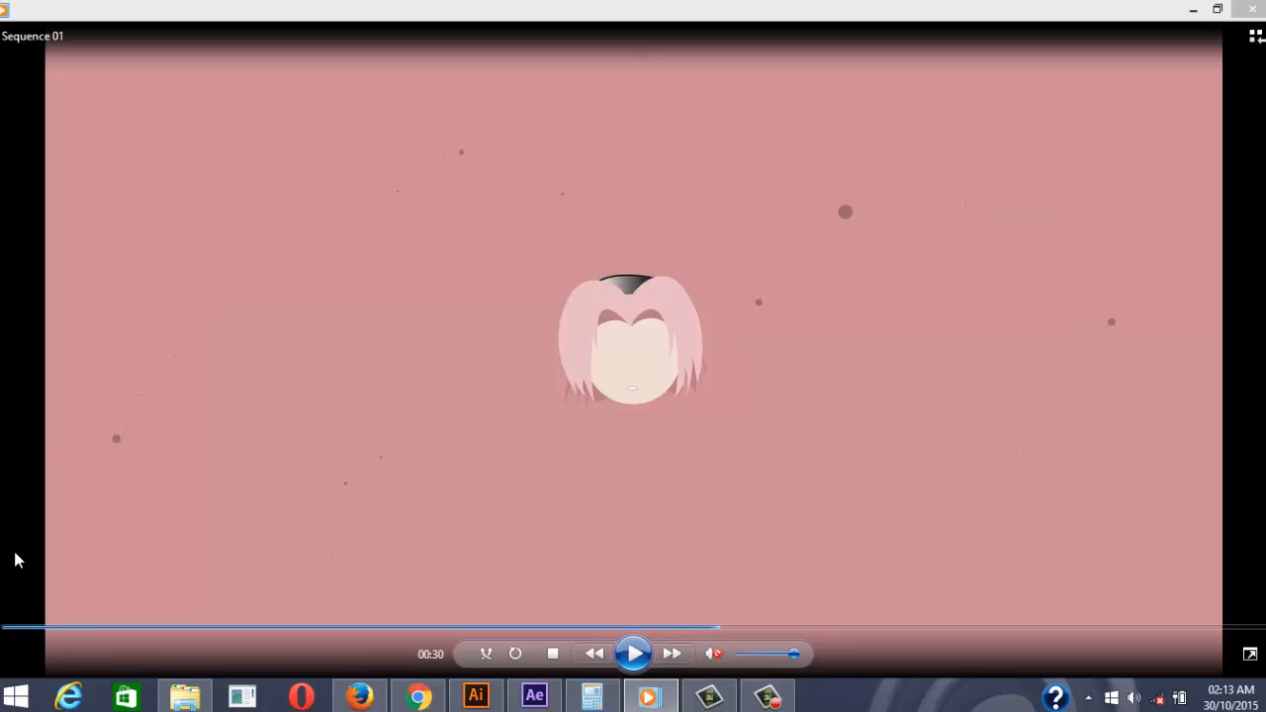
{"action": "key", "text": "Left"}
{"action": "key", "text": "space"}
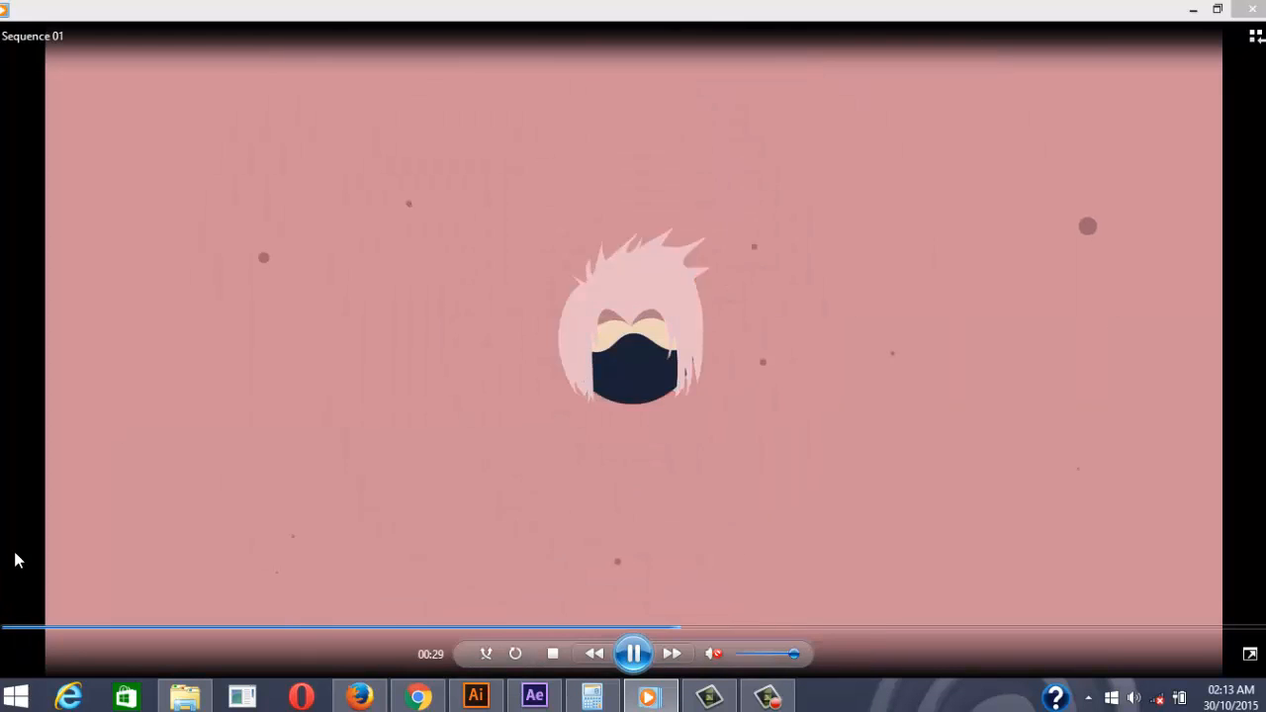
{"action": "left_click", "coordinate": [633, 653]}
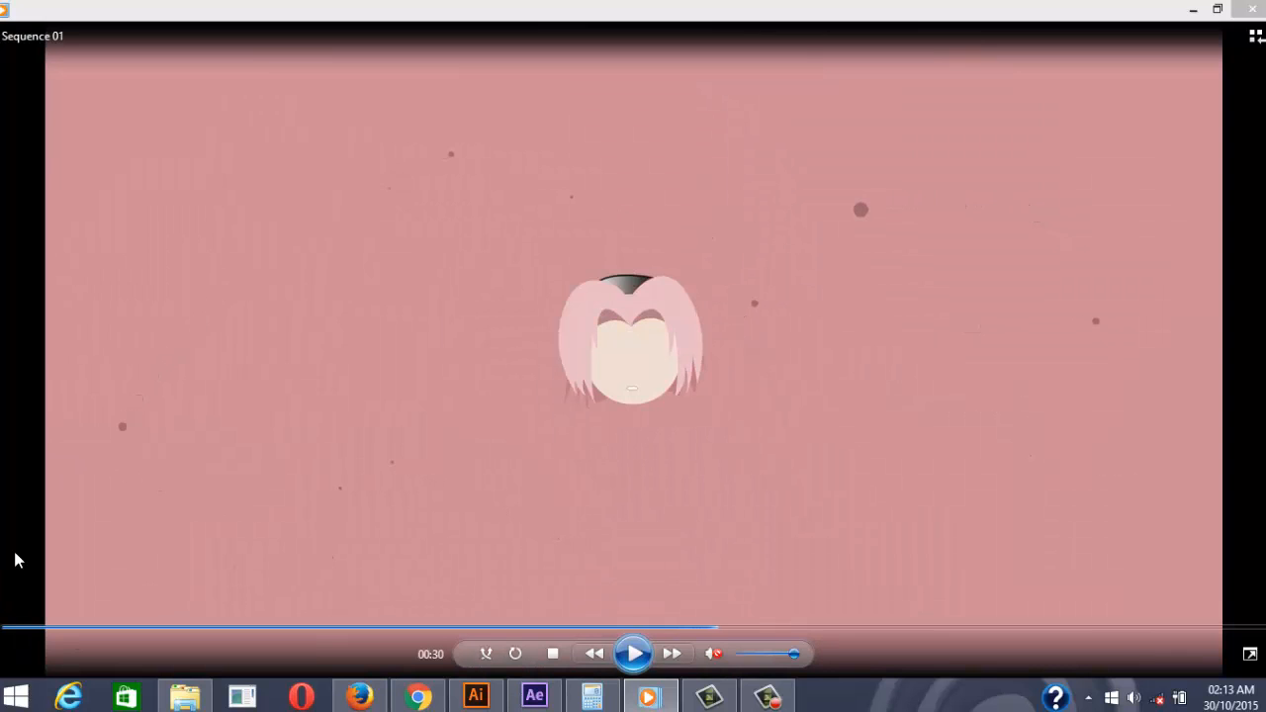
{"action": "left_click", "coordinate": [1193, 9]}
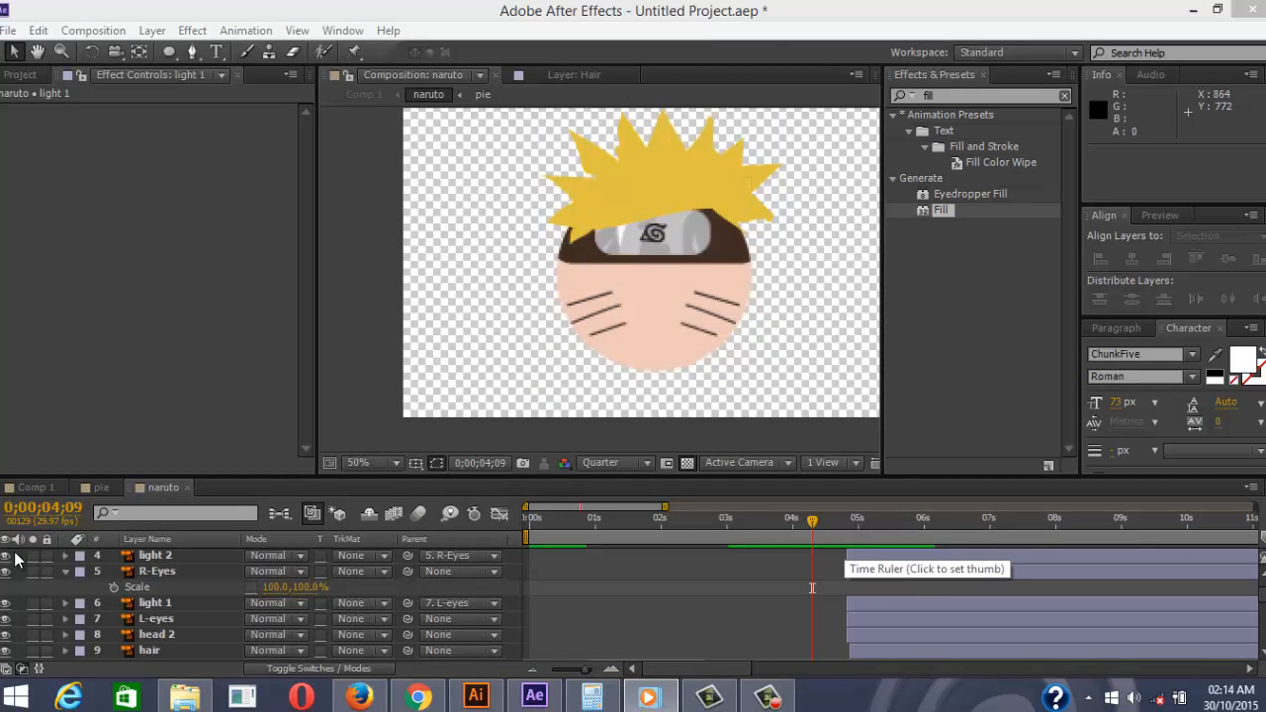
Replay the morph at 25% from about 3 seconds, stop on Sasuke's face, then recall the reference video
{"action": "key", "text": "space"}
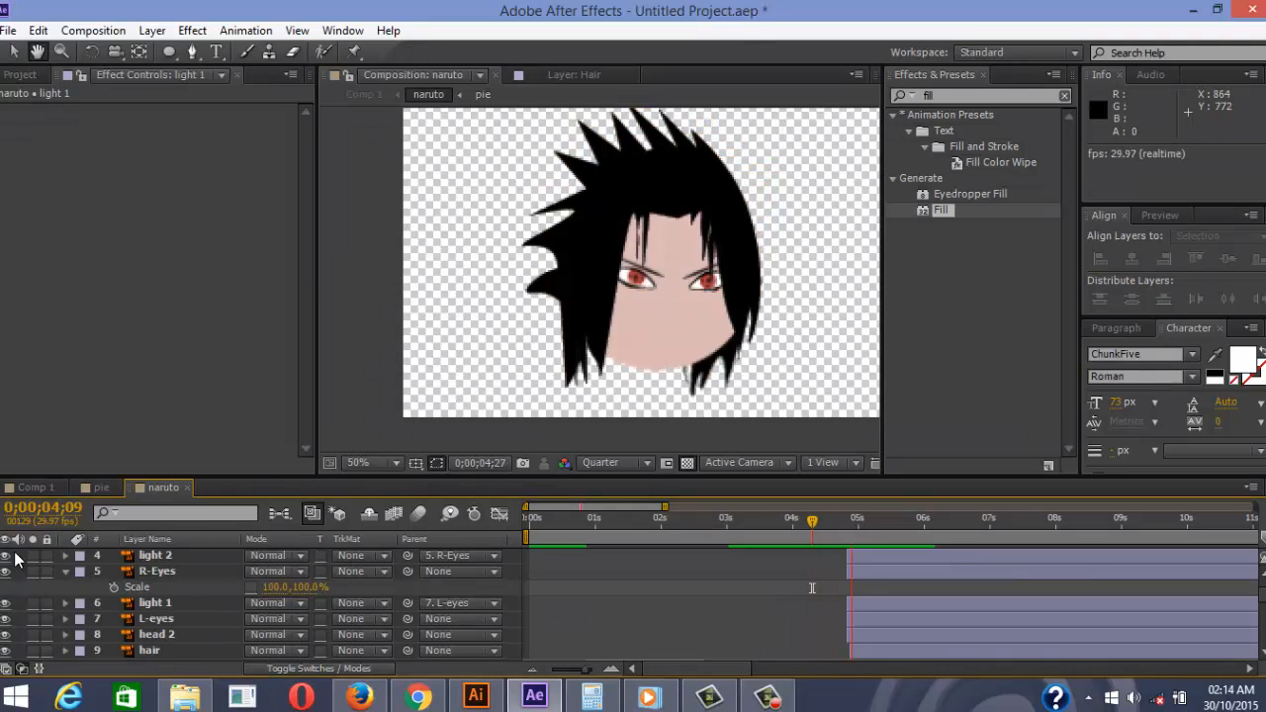
{"action": "key", "text": "comma"}
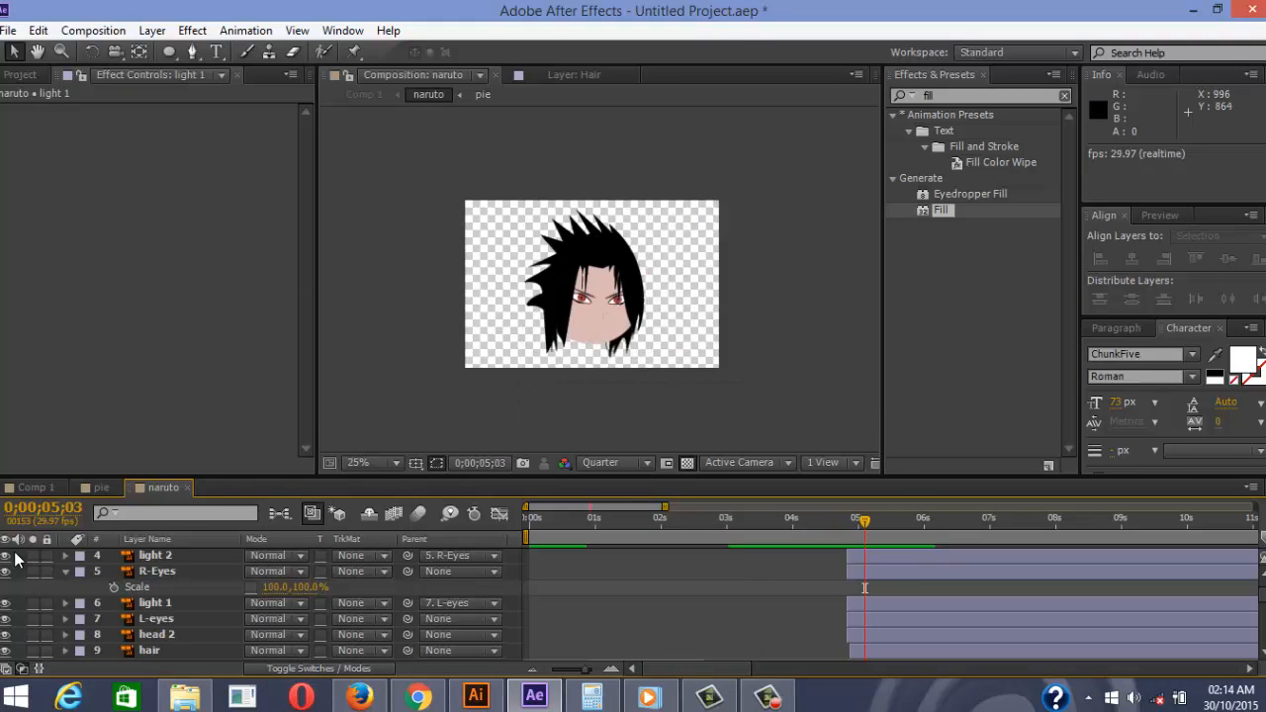
{"action": "key", "text": "j"}
{"action": "key", "text": "j"}
{"action": "key", "text": "j"}
{"action": "key", "text": "j"}
{"action": "key", "text": "space"}
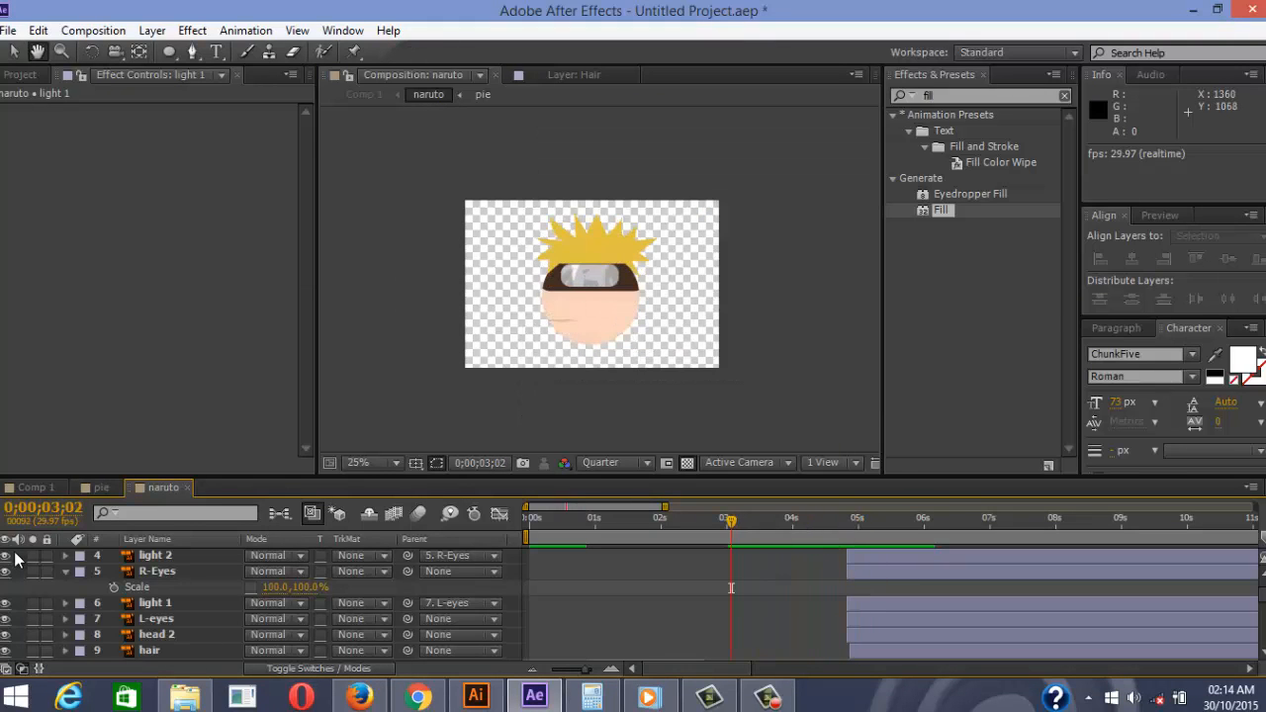
{"action": "key", "text": "space"}
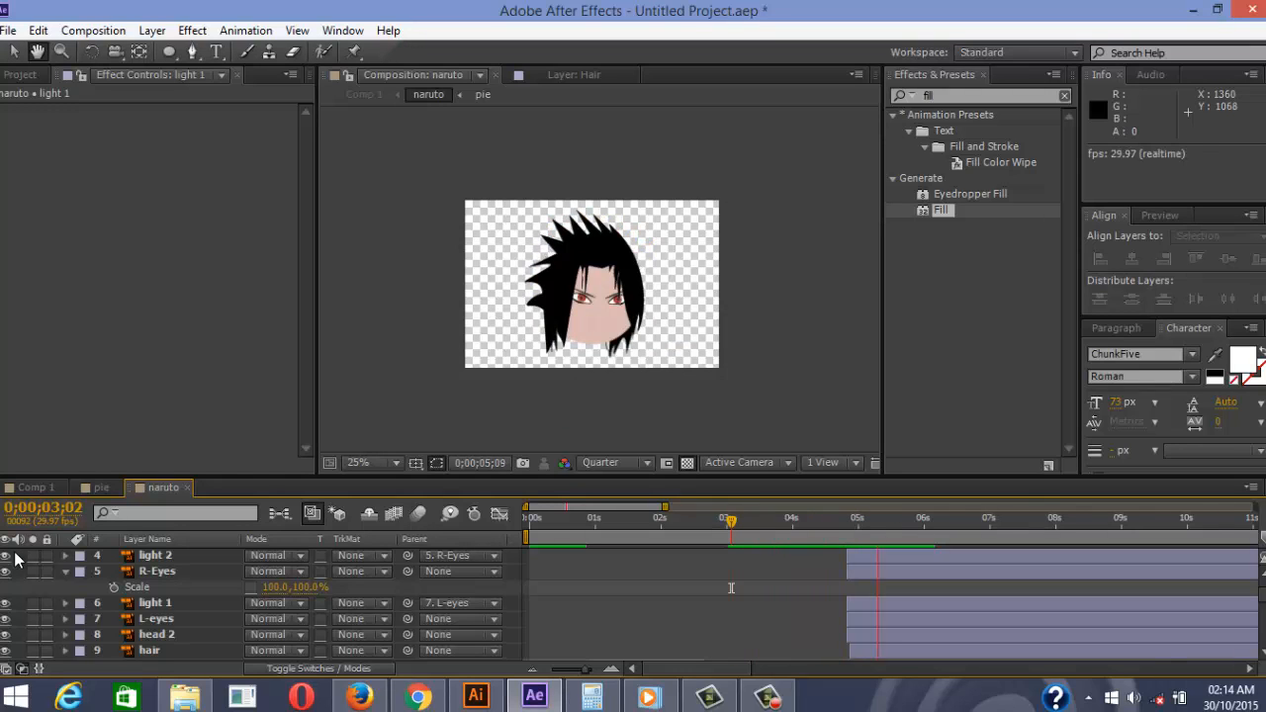
{"action": "key", "text": "space"}
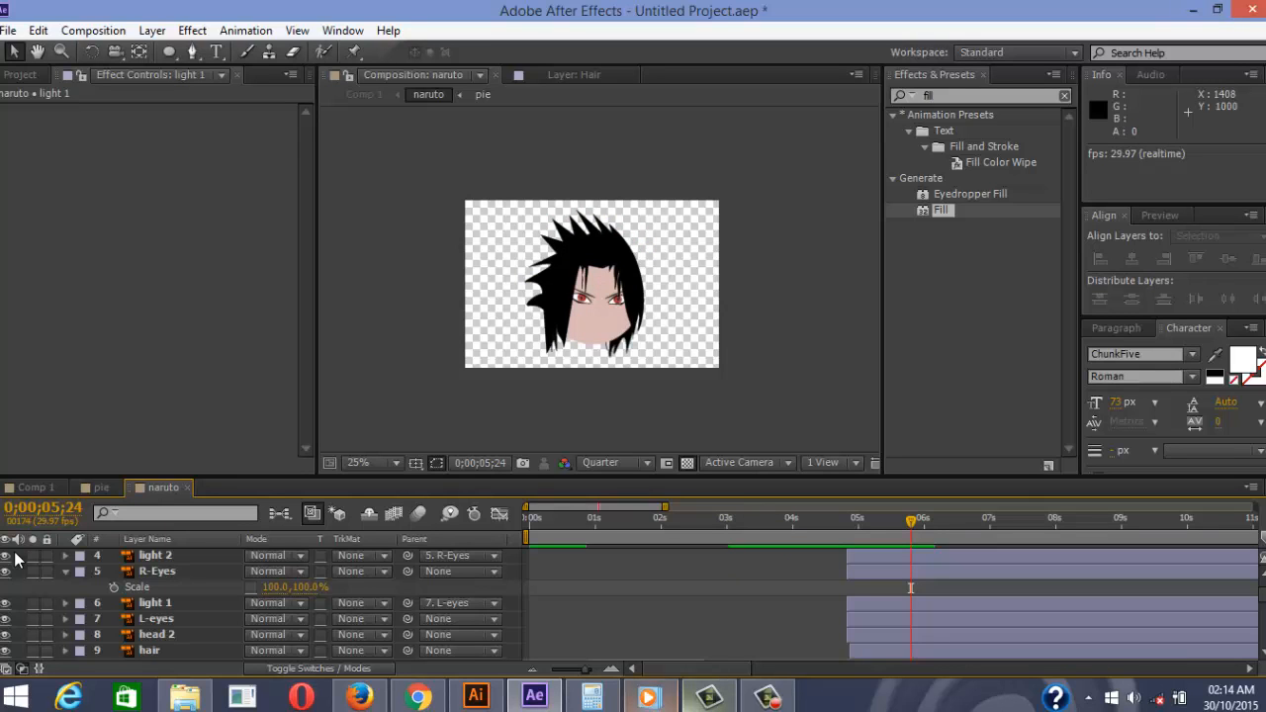
{"action": "left_click", "coordinate": [651, 697]}
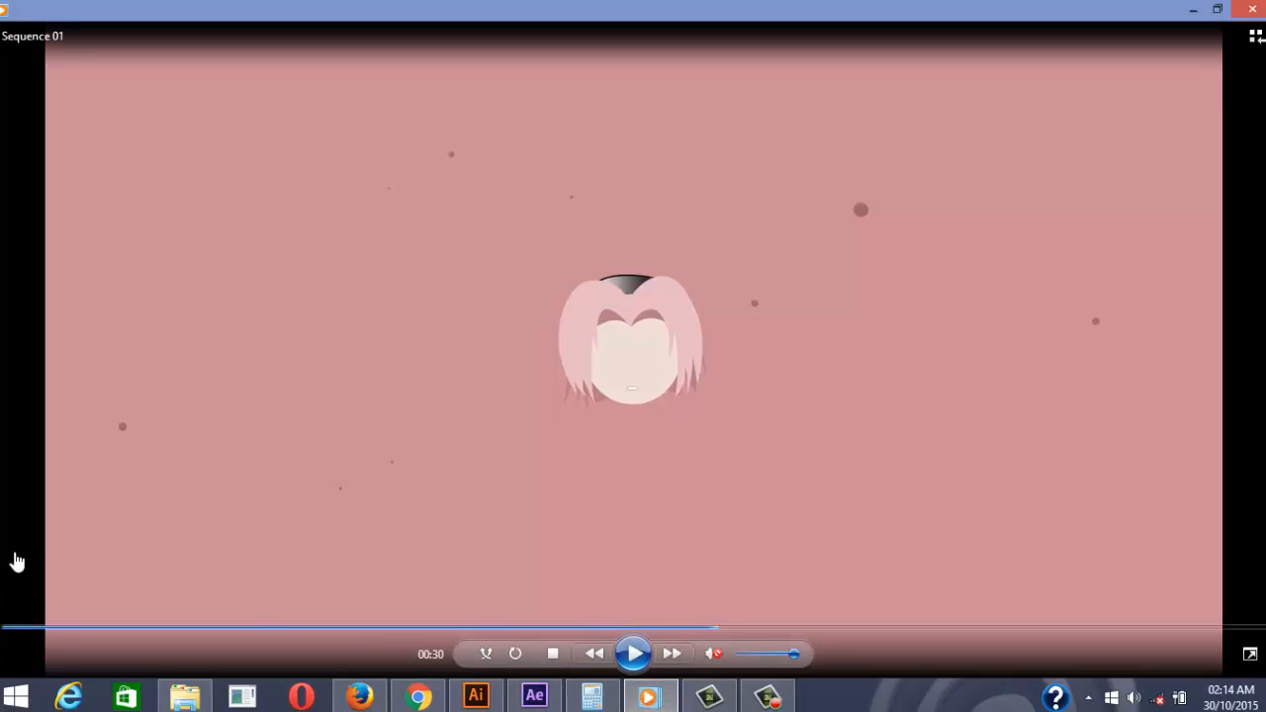
Play the reference clip to the red-background Sasuke scene at 00:21, pause, and minimize the player
{"action": "left_click", "coordinate": [633, 653]}
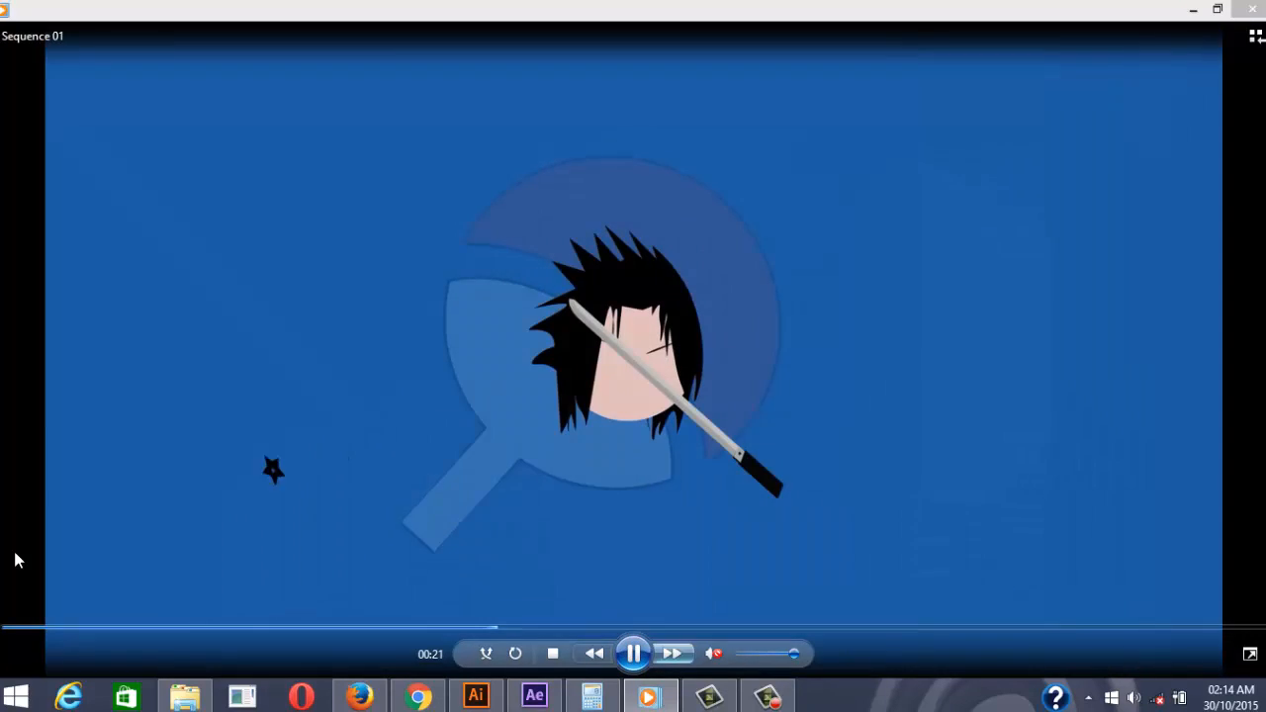
{"action": "key", "text": "space"}
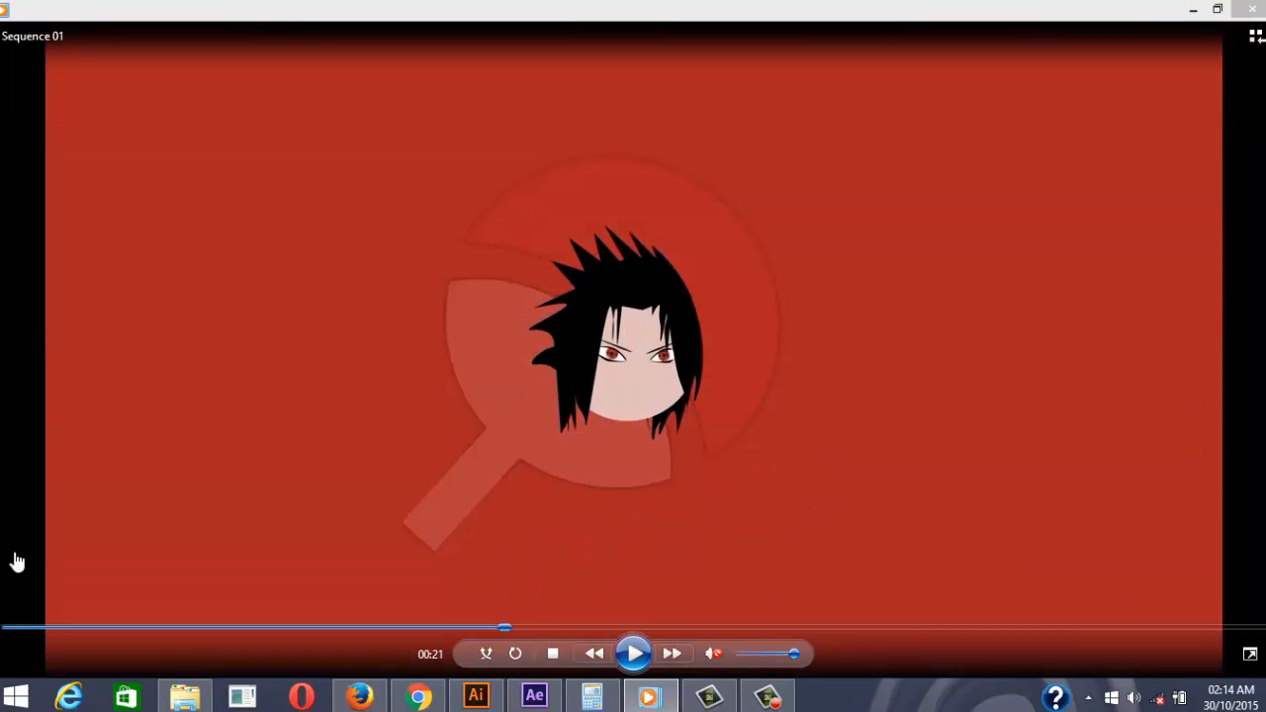
{"action": "left_click", "coordinate": [1193, 10]}
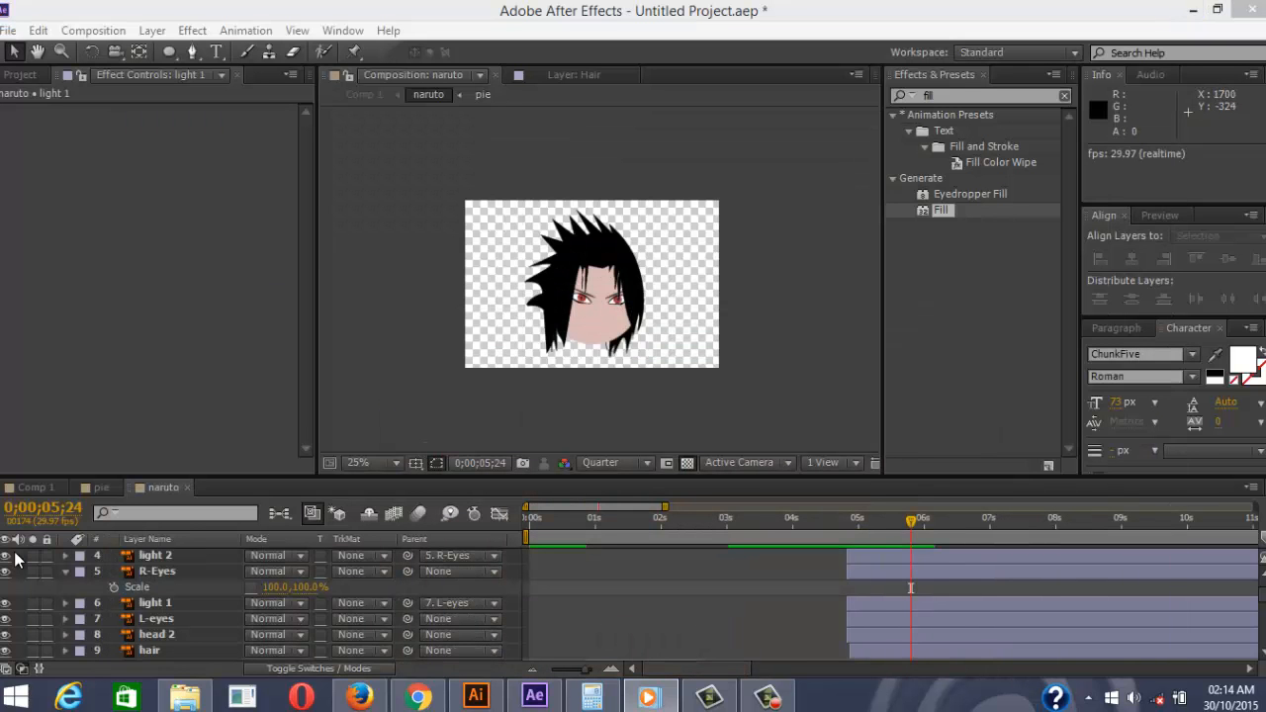
Search Effects & Presets for 'elem', select Element, then show the Project panel
{"action": "double_click", "coordinate": [929, 96]}
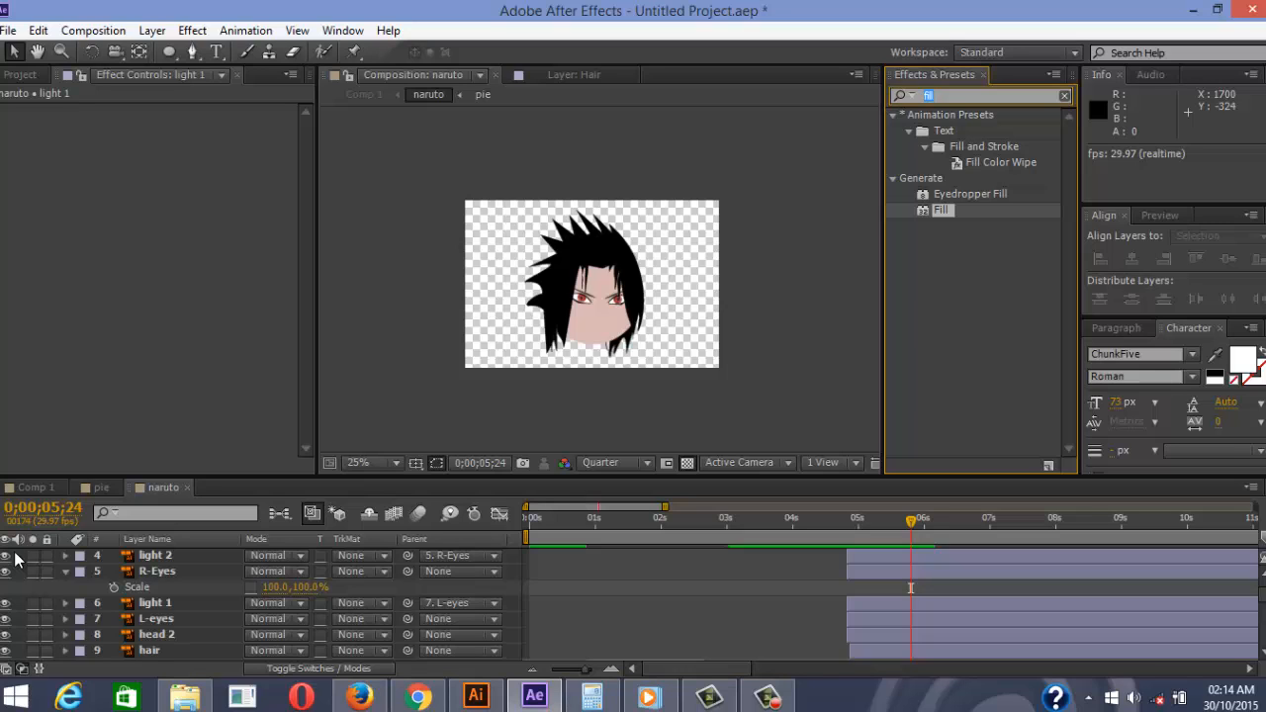
{"action": "type", "text": "v"}
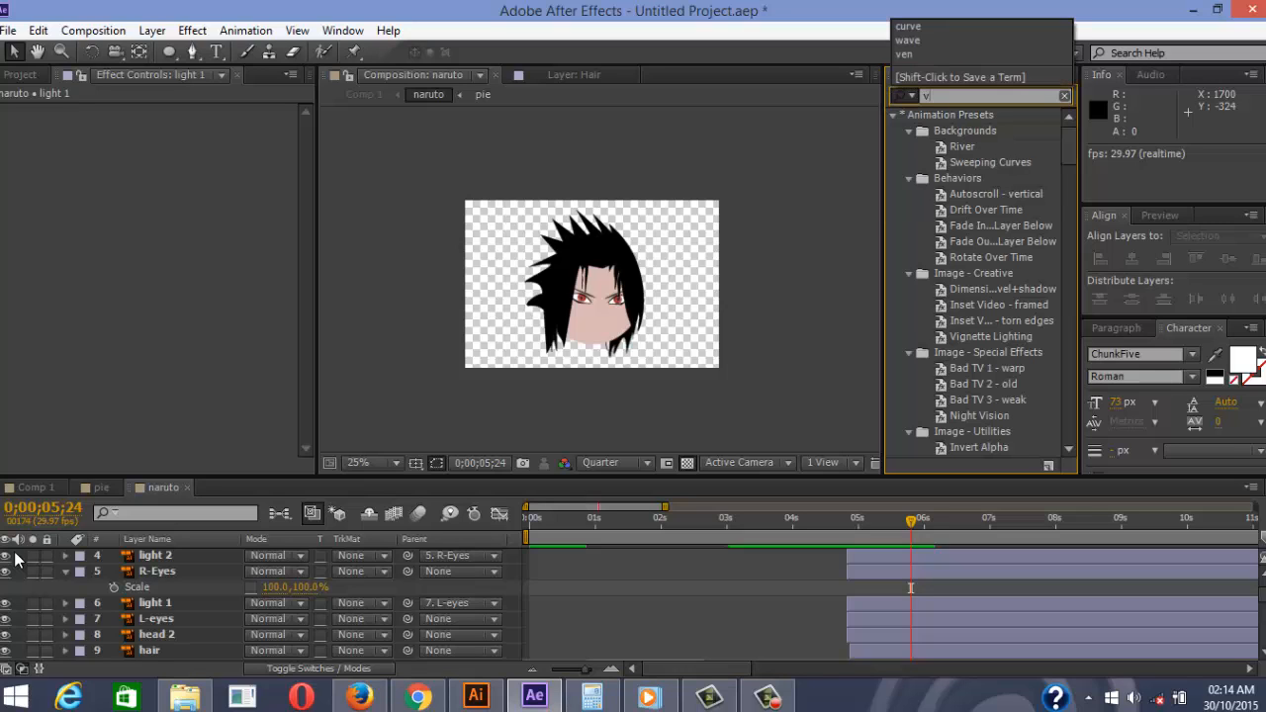
{"action": "type", "text": "ide"}
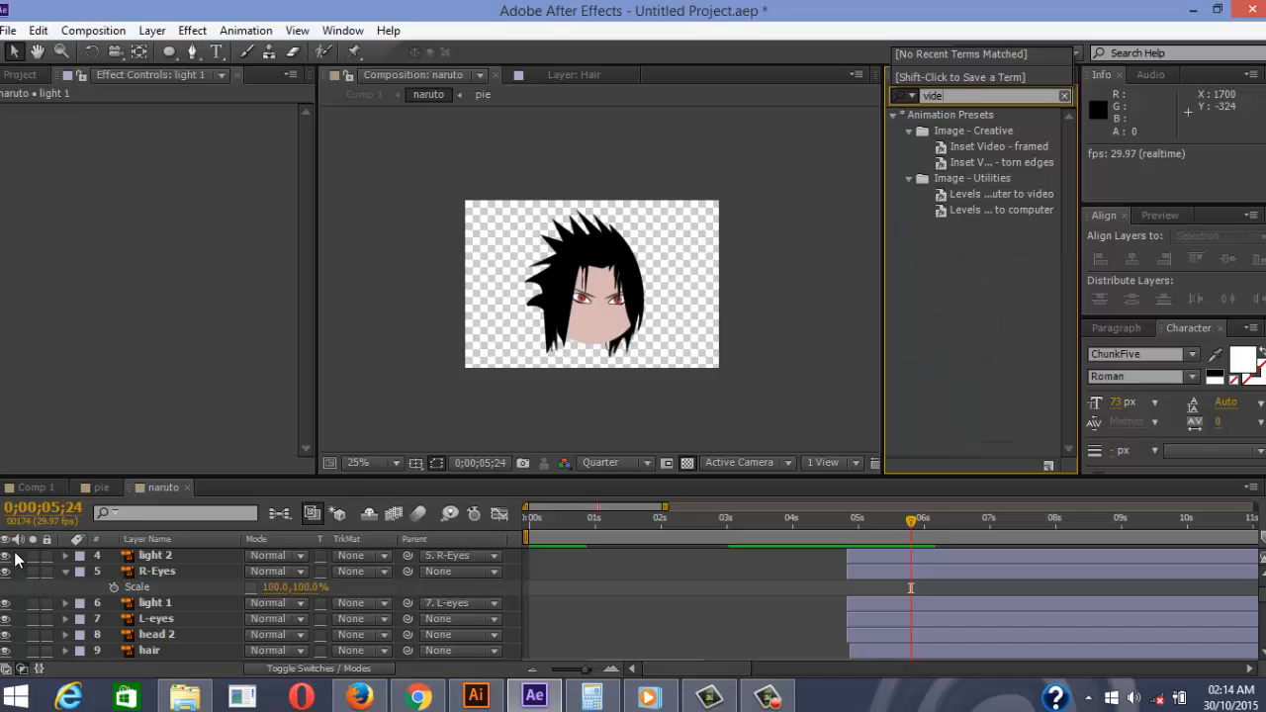
{"action": "key", "text": "BackSpace"}
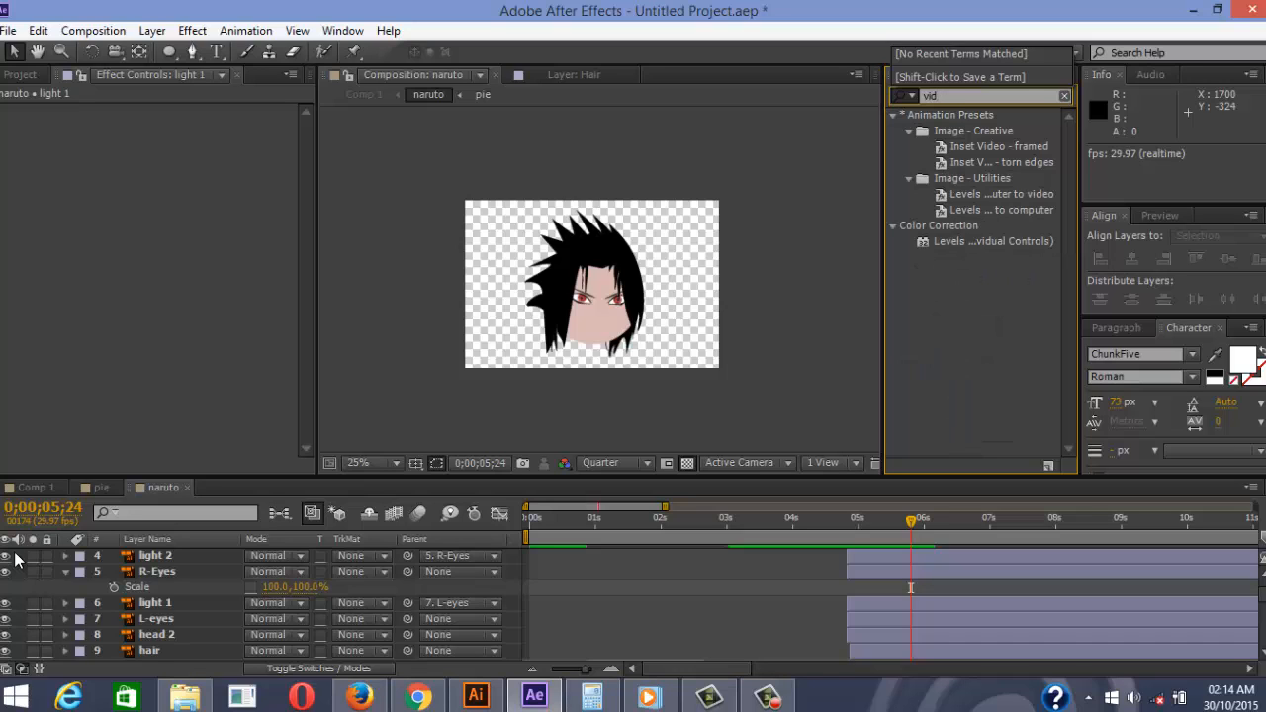
{"action": "key", "text": "BackSpace"}
{"action": "key", "text": "BackSpace"}
{"action": "key", "text": "BackSpace"}
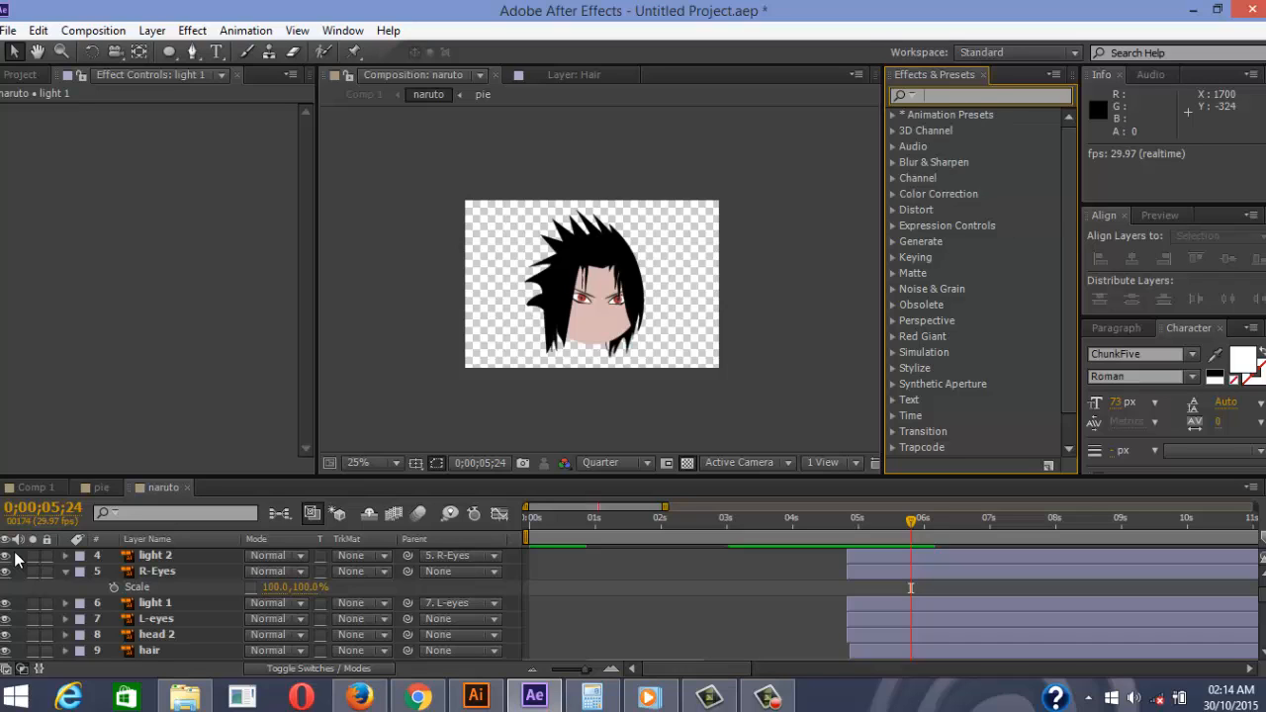
{"action": "type", "text": "elem"}
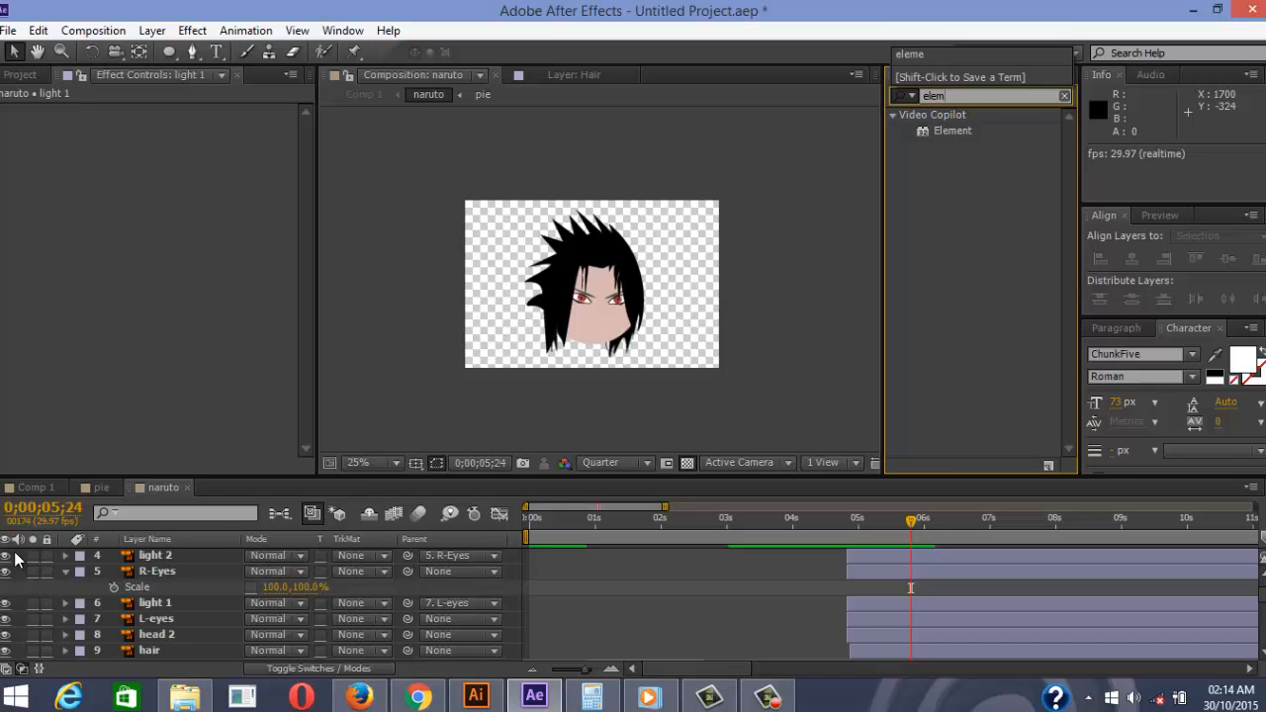
{"action": "left_click", "coordinate": [952, 131]}
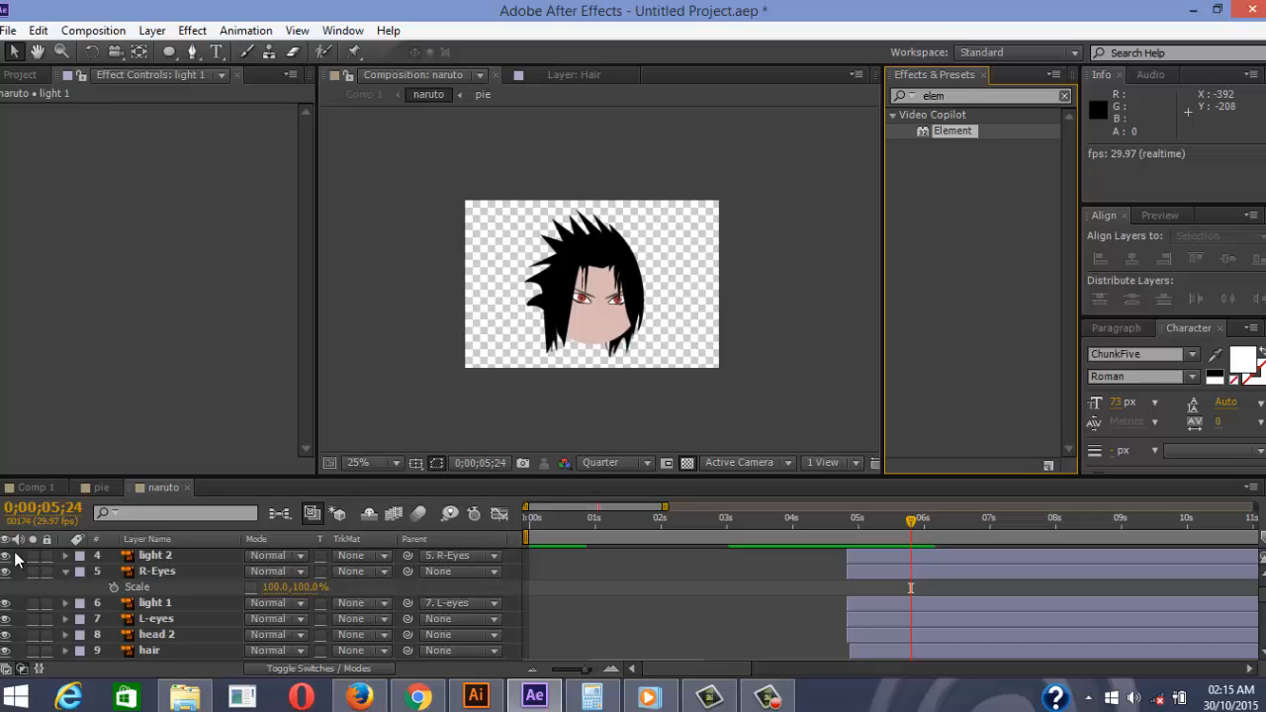
{"action": "left_click", "coordinate": [20, 74]}
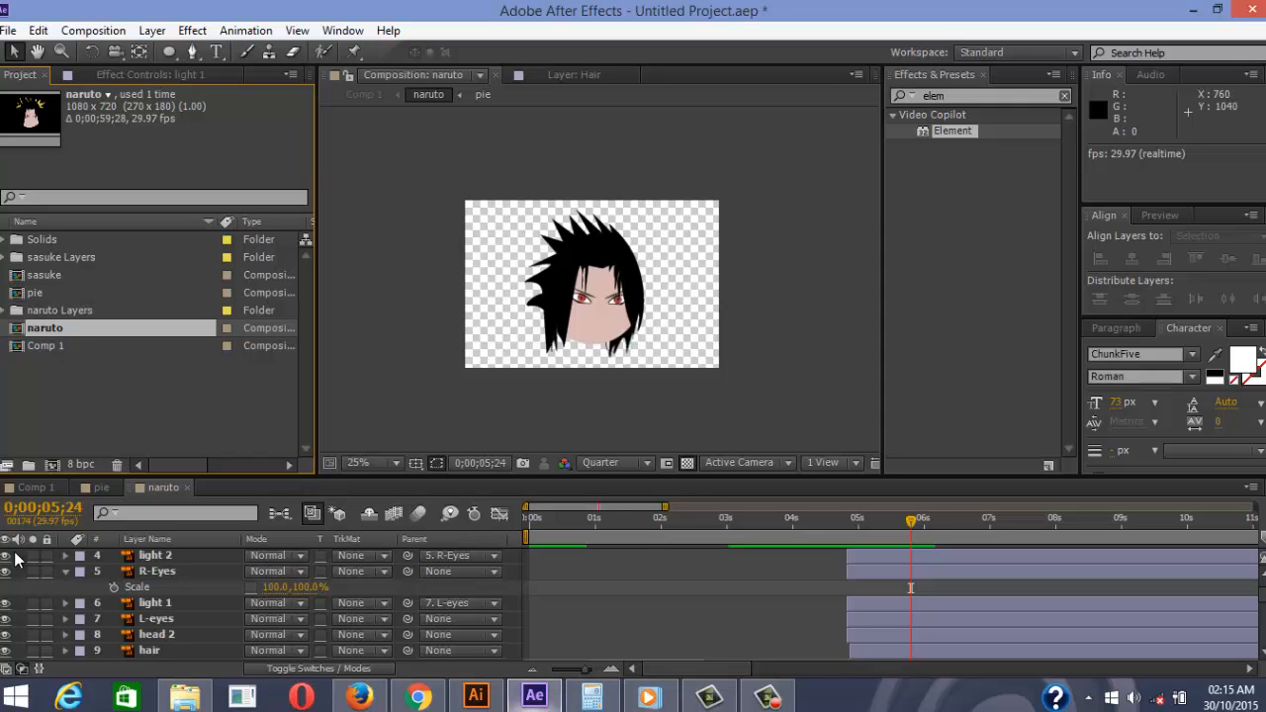
Preview Comp 1 from frame 0, showing the naruto comp's pie-wipe intro over the purple gradient
{"action": "mouse_move", "coordinate": [534, 697]}
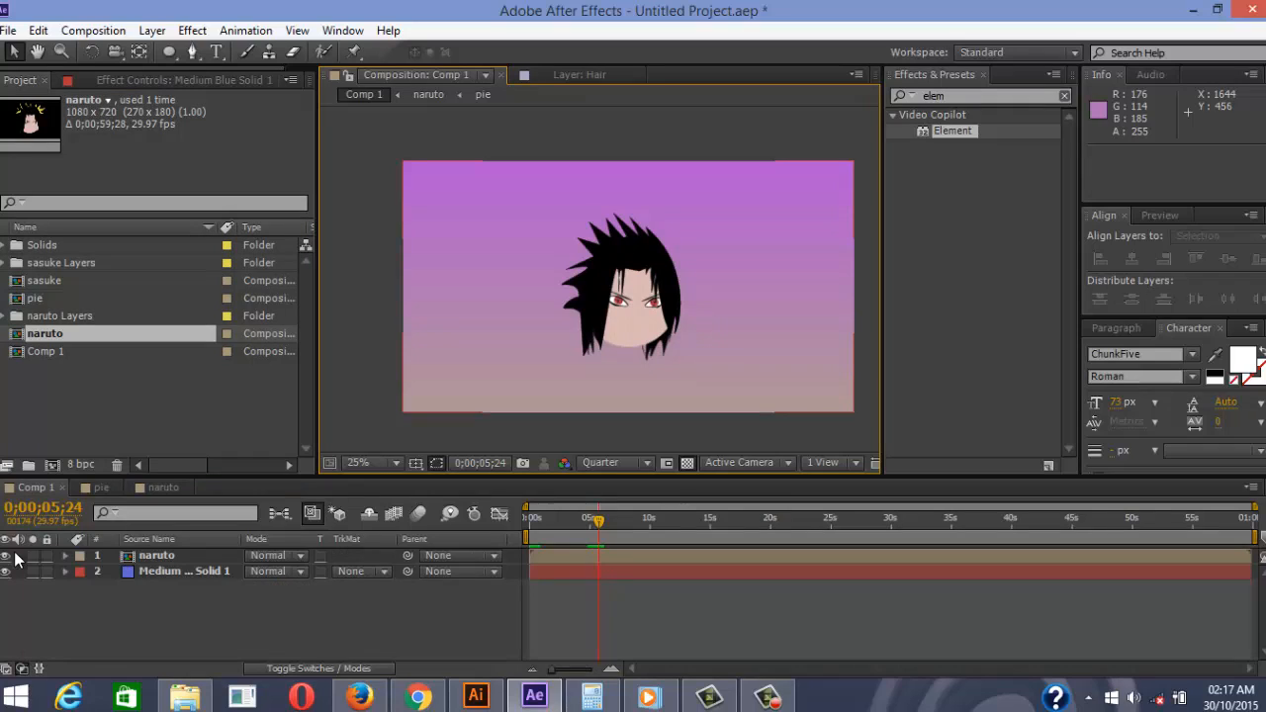
{"action": "left_click_drag", "start_coordinate": [598, 520], "coordinate": [528, 520]}
{"action": "key", "text": "space"}
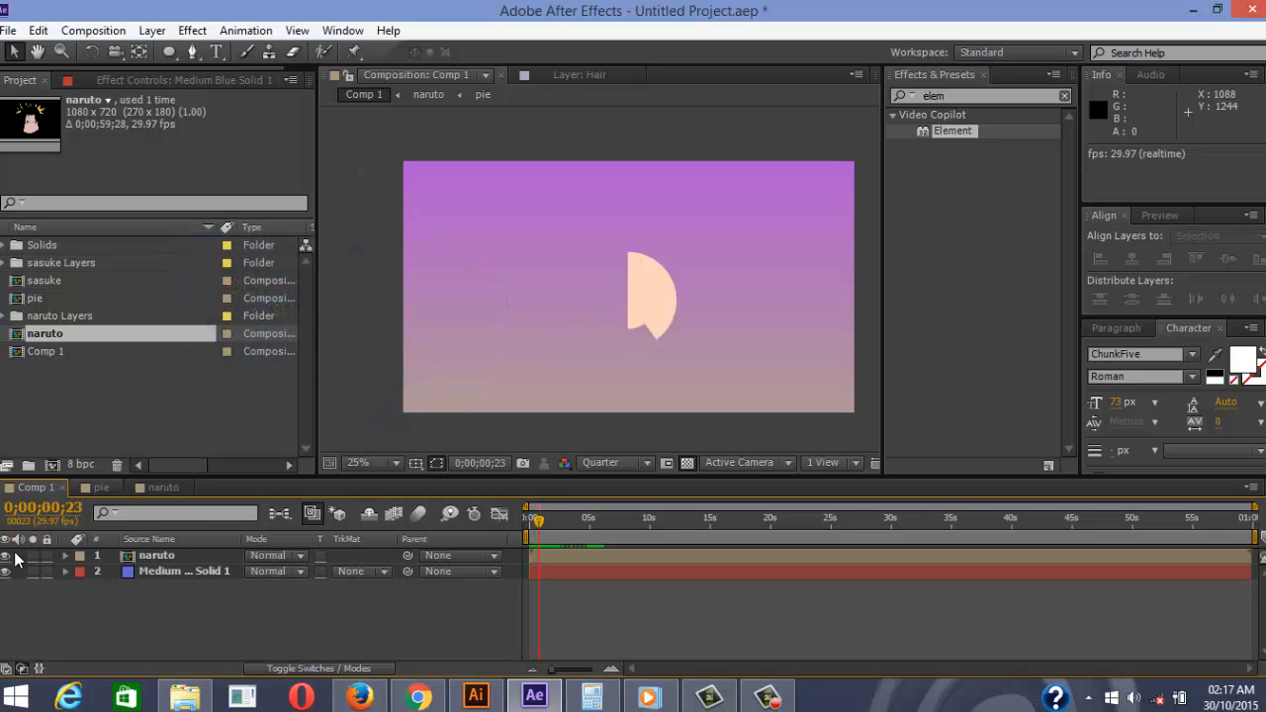
Switch from Comp 1 through the pie comp to the naruto comp and go to its first frame
{"action": "key", "text": "alt+shift+period"}
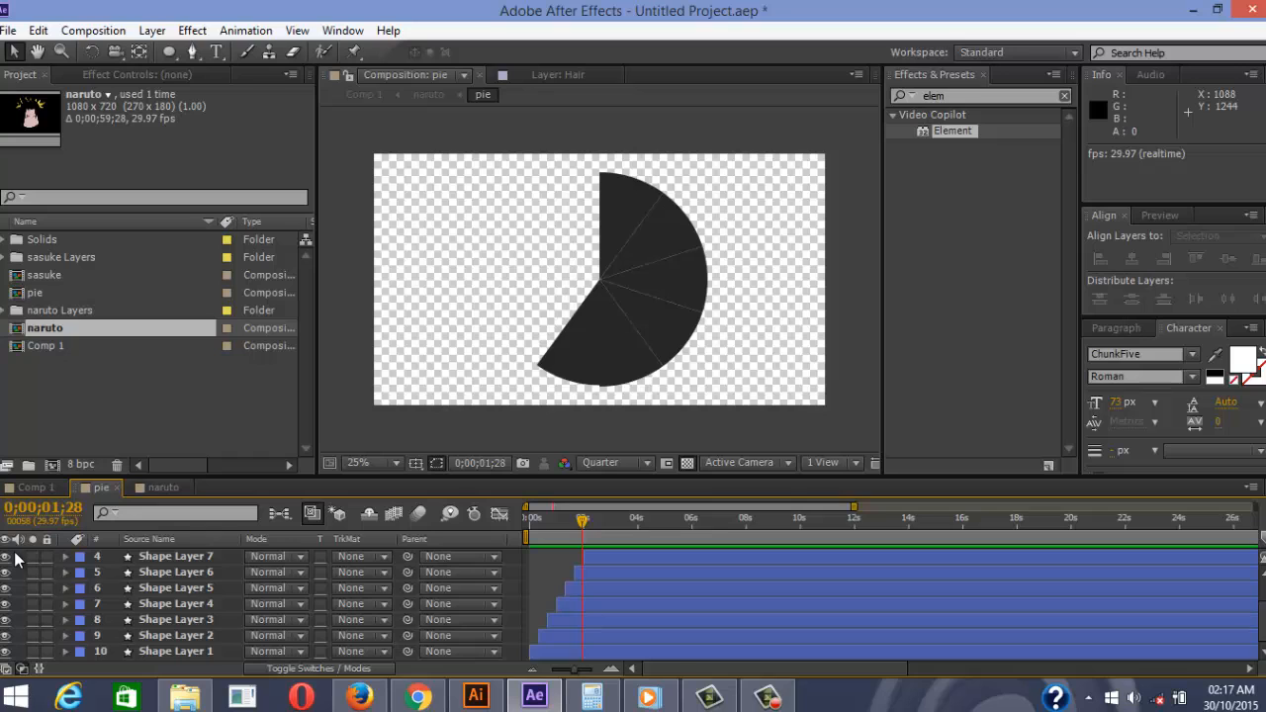
{"action": "key", "text": "shift+Escape"}
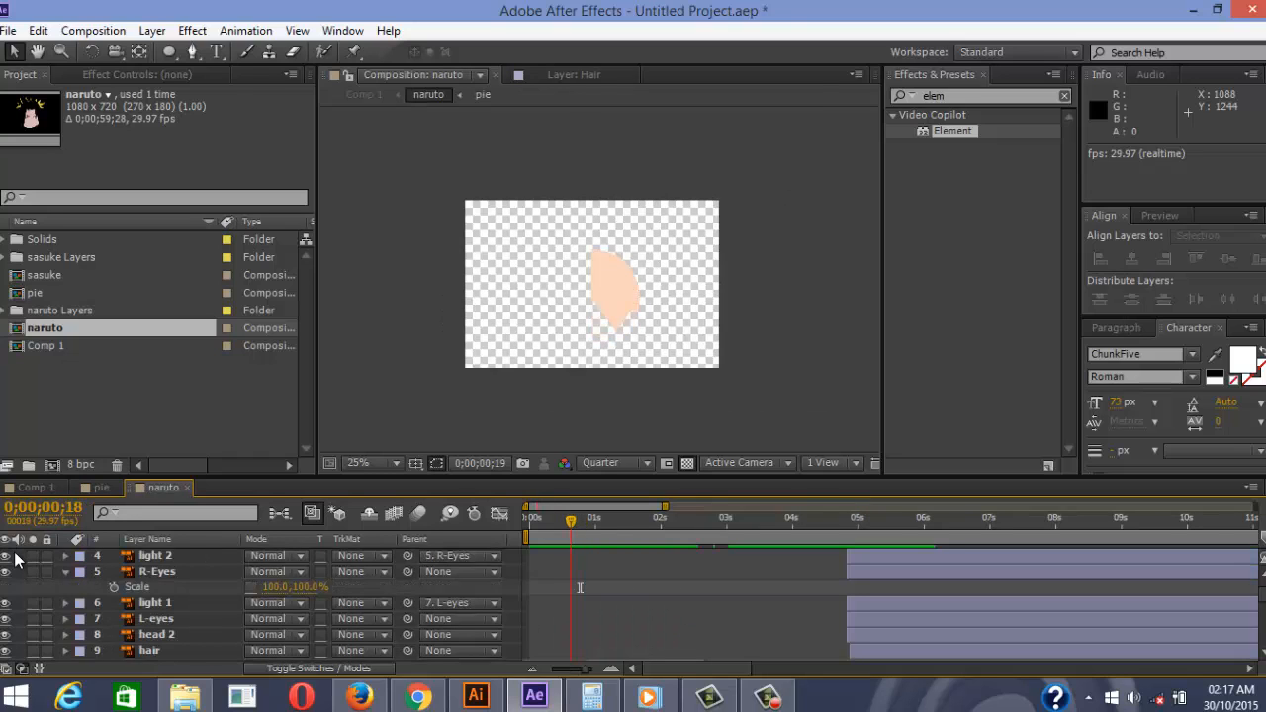
{"action": "key", "text": "Home"}
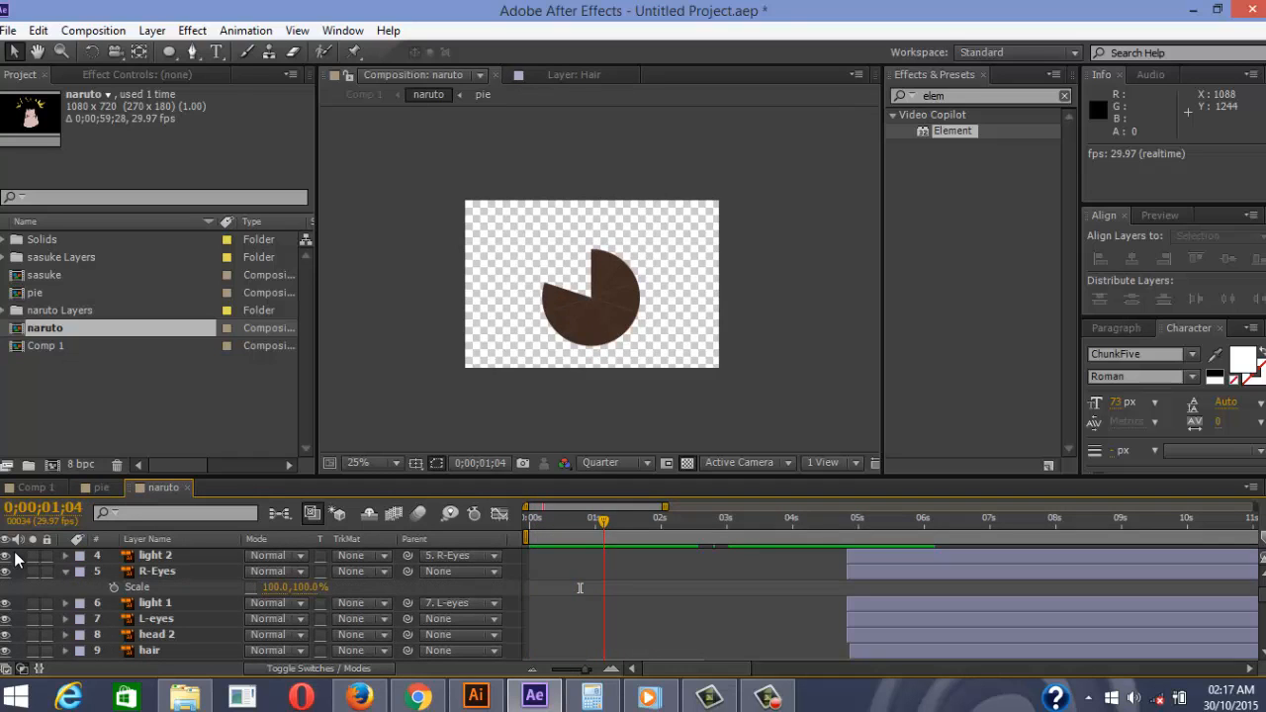
Scroll the naruto timeline and preview the opening to spot layer 11 [pie] trimmed at its start
{"action": "scroll", "coordinate": [579, 588], "scroll_direction": "down", "scroll_amount": 5}
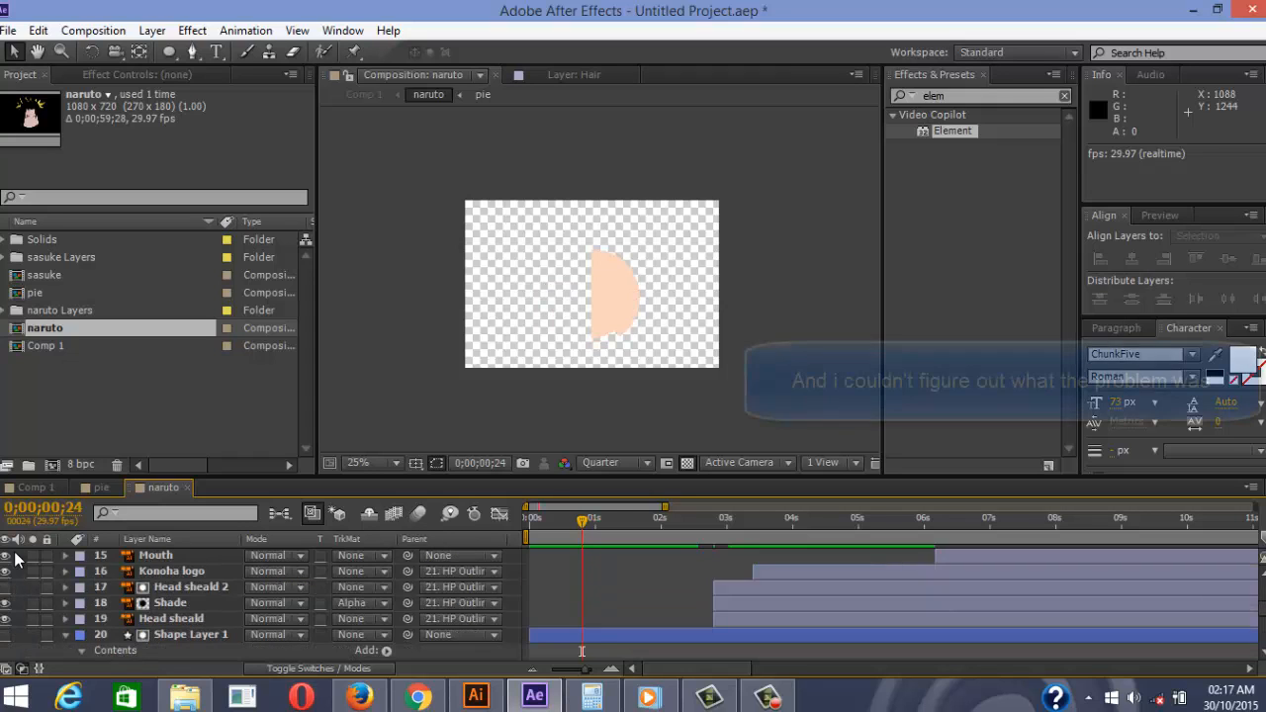
{"action": "scroll", "coordinate": [14, 560], "scroll_direction": "down", "scroll_amount": 5}
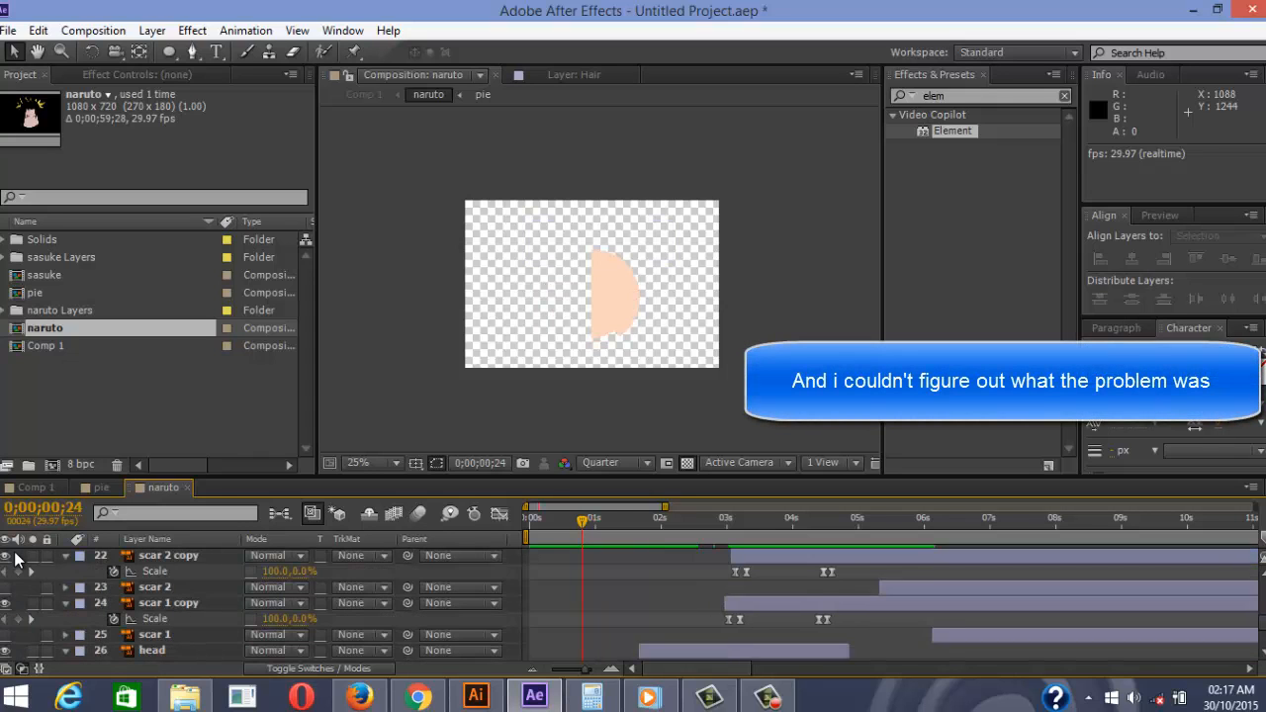
{"action": "scroll", "coordinate": [14, 560], "scroll_direction": "down", "scroll_amount": 5}
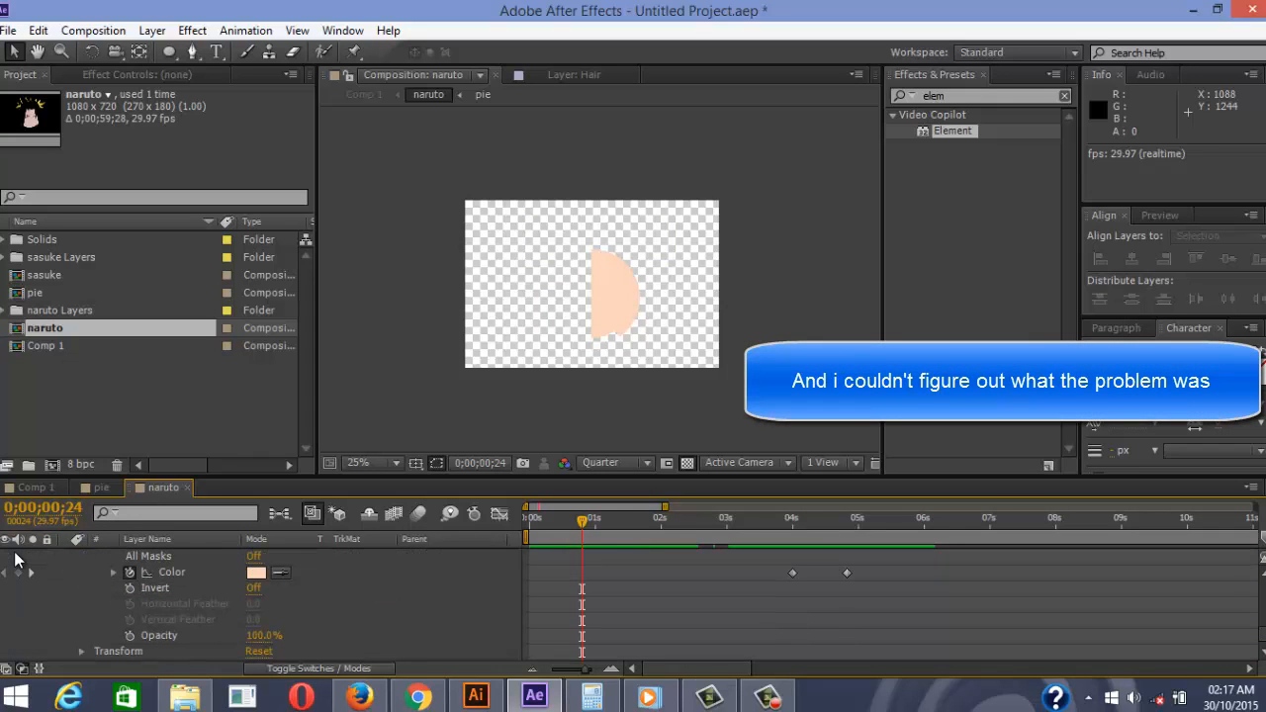
{"action": "scroll", "coordinate": [15, 560], "scroll_direction": "up", "scroll_amount": 3}
{"action": "scroll", "coordinate": [15, 560], "scroll_direction": "up", "scroll_amount": 8}
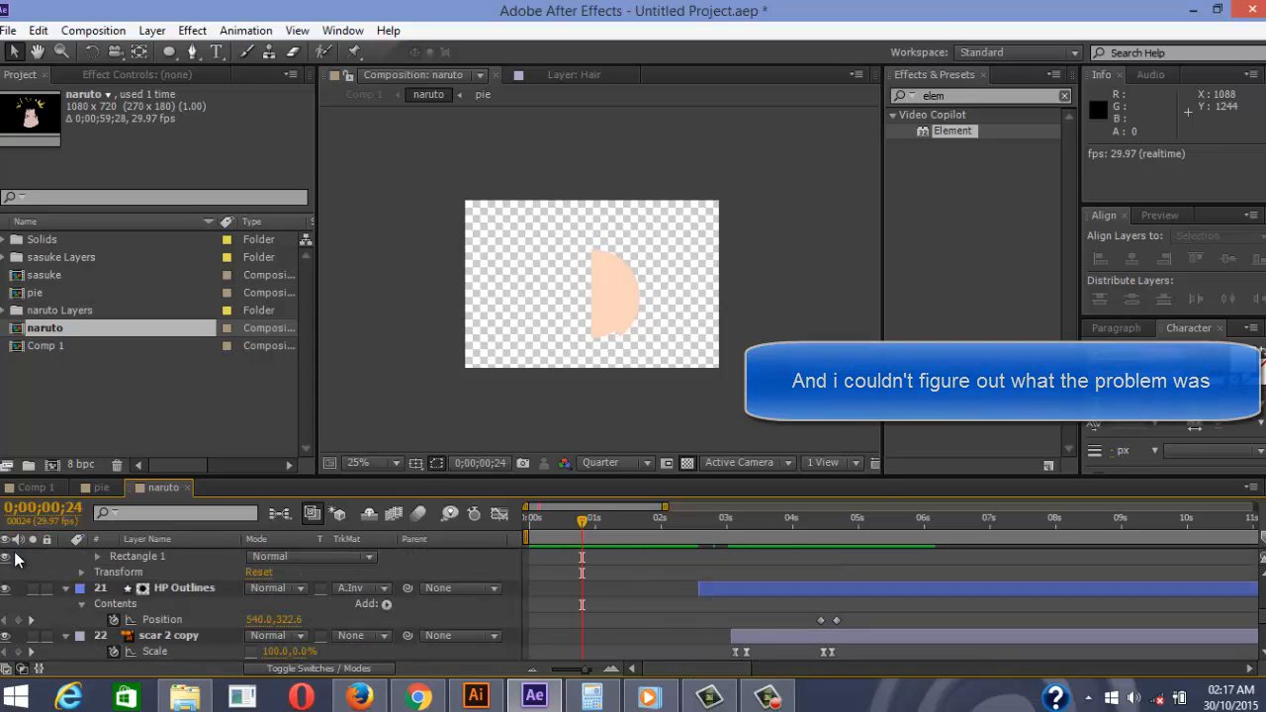
{"action": "scroll", "coordinate": [15, 560], "scroll_direction": "down", "scroll_amount": 2}
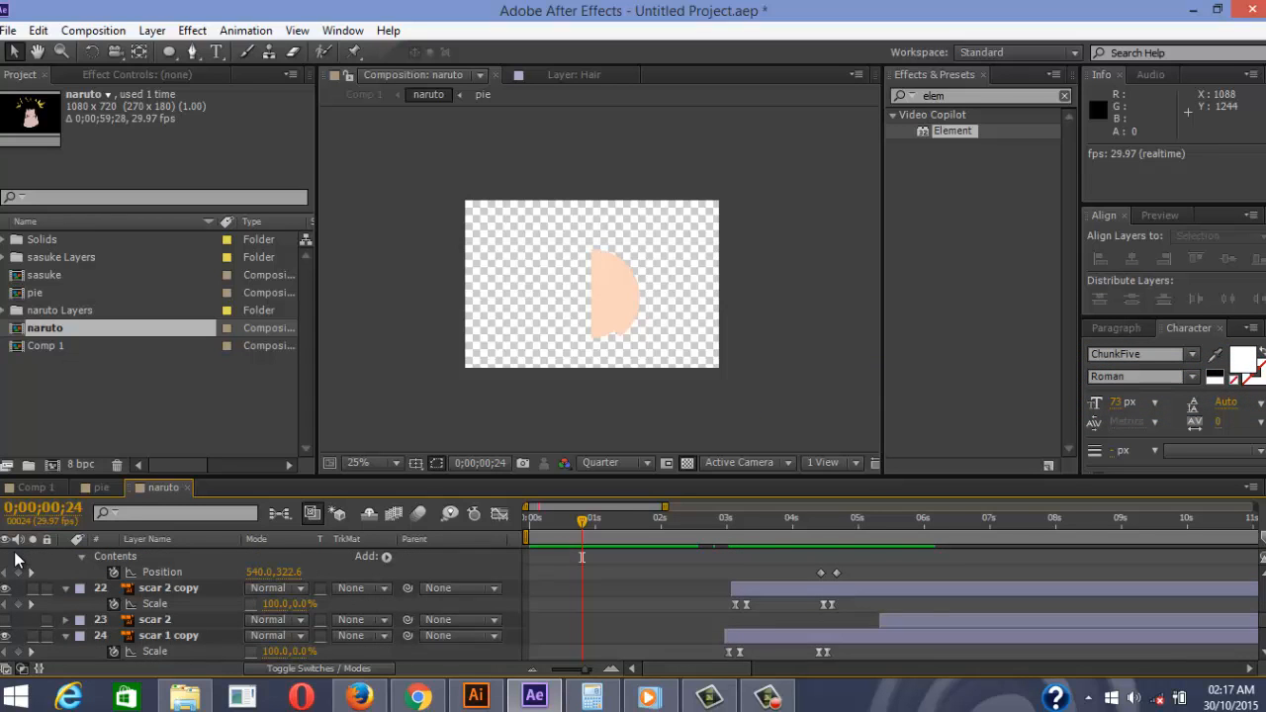
{"action": "scroll", "coordinate": [14, 560], "scroll_direction": "down", "scroll_amount": 2}
{"action": "scroll", "coordinate": [15, 560], "scroll_direction": "up", "scroll_amount": 10}
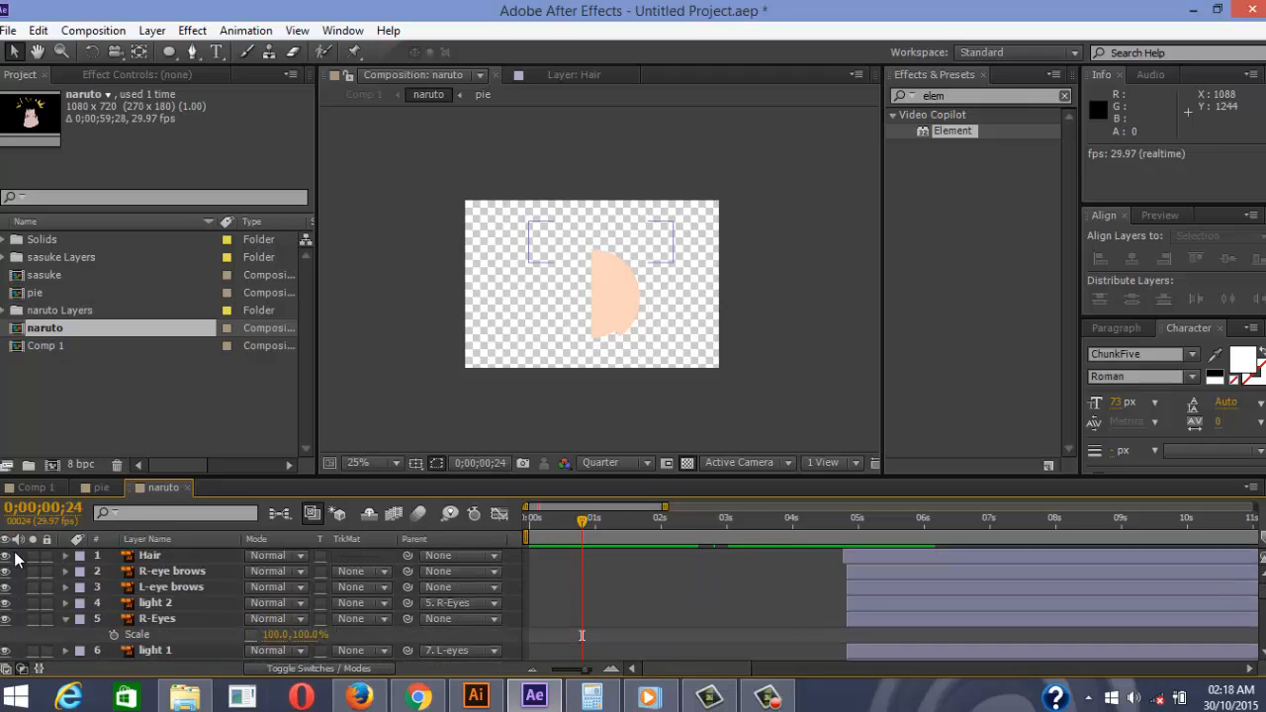
{"action": "scroll", "coordinate": [14, 560], "scroll_direction": "up", "scroll_amount": 2}
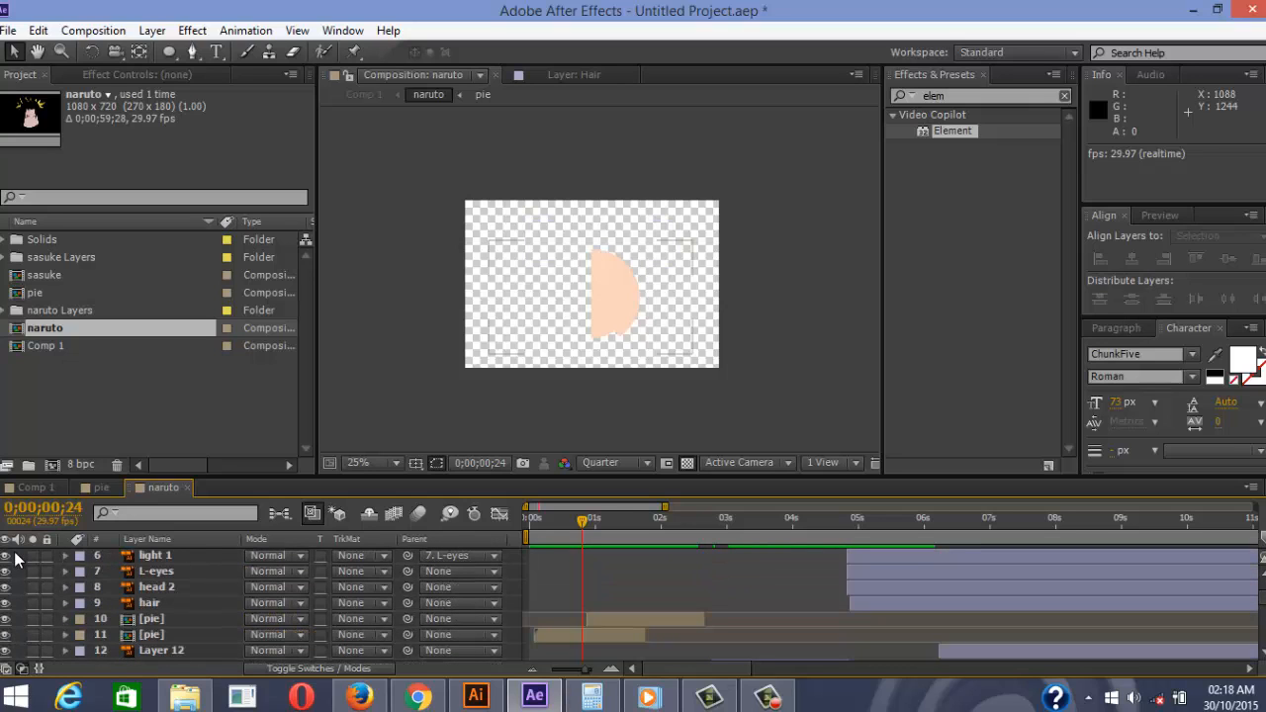
{"action": "key", "text": "ctrl+z"}
{"action": "key", "text": "space"}
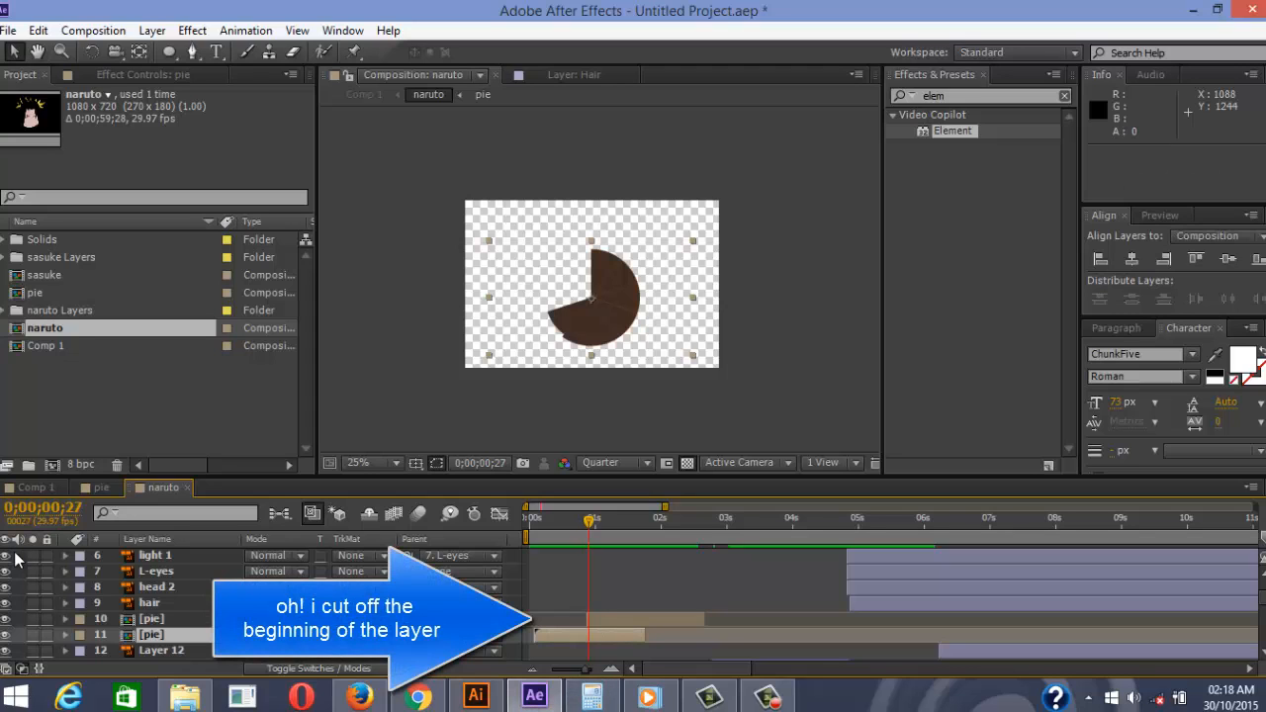
{"action": "key", "text": "Page_Up"}
{"action": "key", "text": "Page_Up"}
{"action": "key", "text": "Page_Up"}
{"action": "key", "text": "Page_Up"}
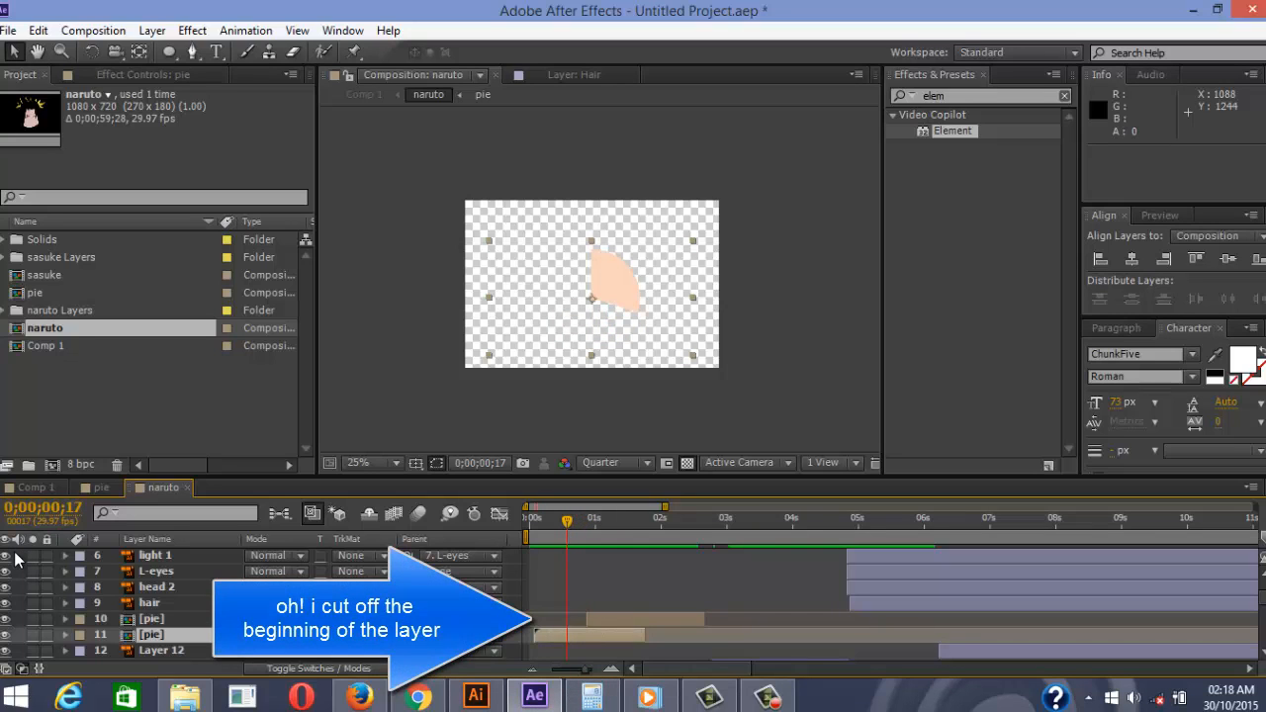
{"action": "key", "text": "Page_Down"}
{"action": "key", "text": "Page_Down"}
{"action": "key", "text": "Page_Down"}
Try moving layer 10 [pie] below layer 11, preview it, then undo the reorder
{"action": "left_click_drag", "start_coordinate": [152, 619], "coordinate": [151, 642]}
{"action": "key", "text": "space"}
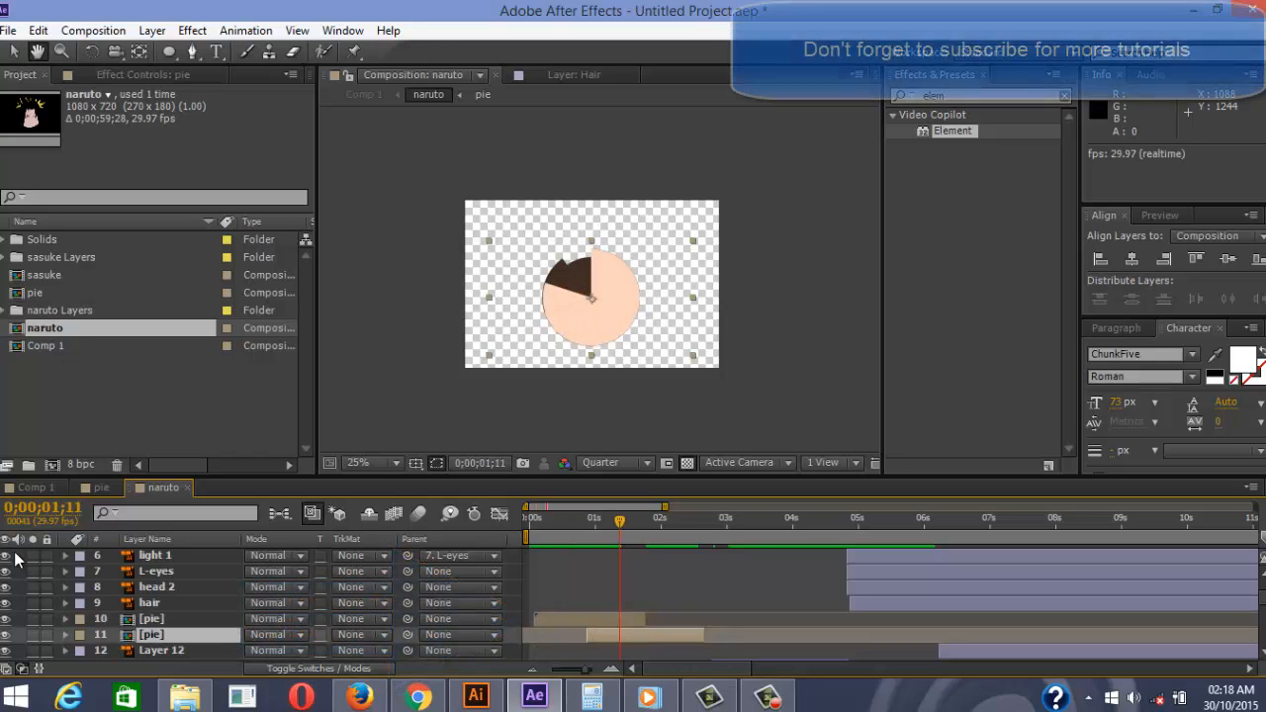
{"action": "key", "text": "space"}
{"action": "key", "text": "ctrl+z"}
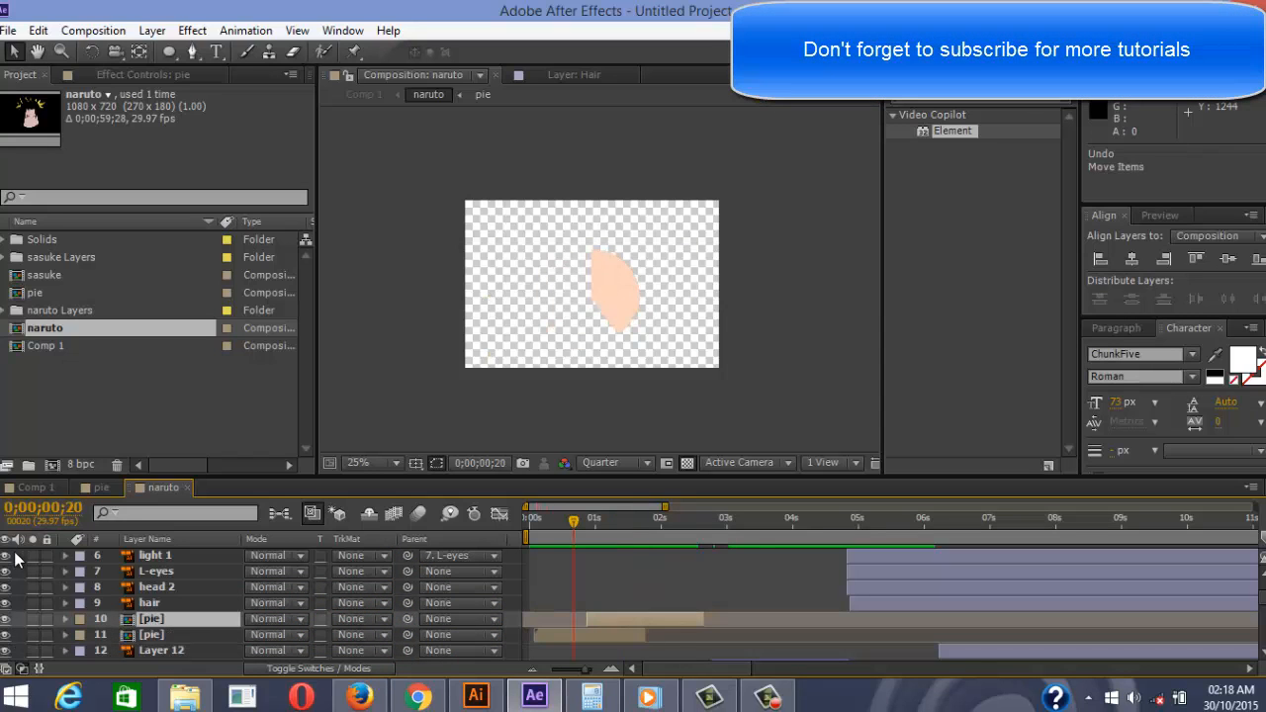
Step through the opening frames and select layer 11 [pie]
{"action": "key", "text": "Page_Down"}
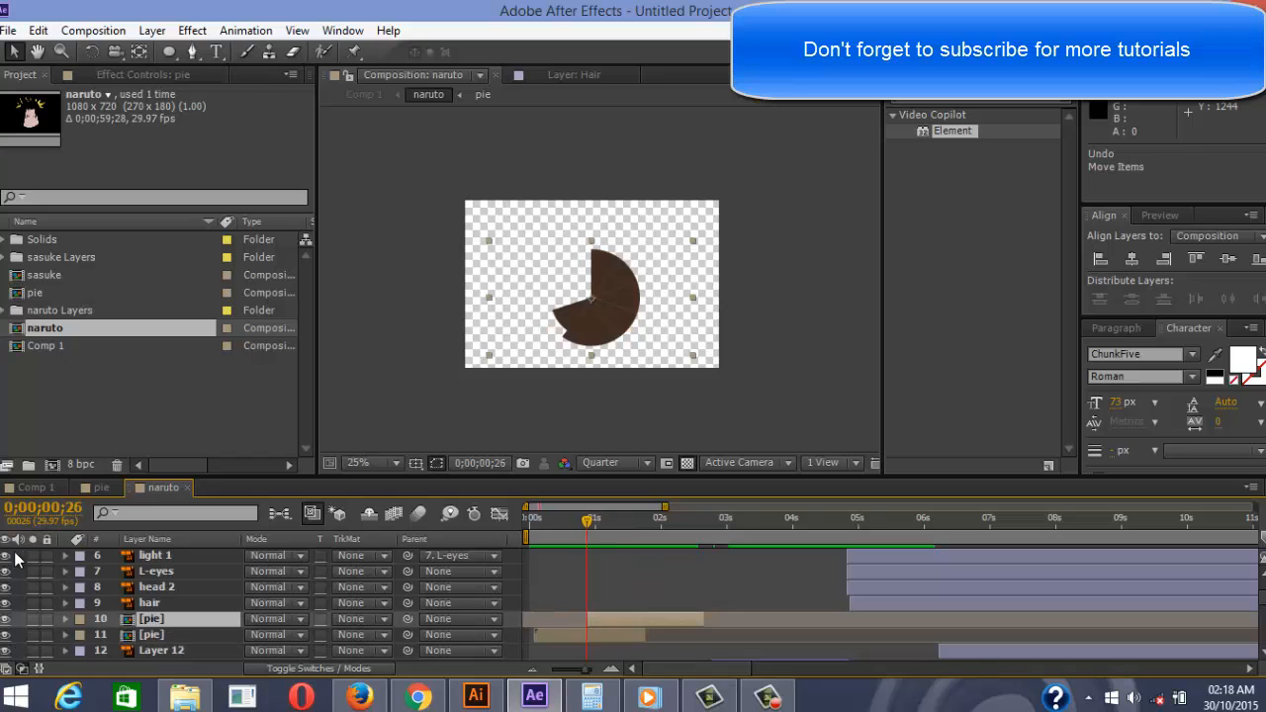
{"action": "key", "text": "Page_Down"}
{"action": "key", "text": "Page_Down"}
{"action": "key", "text": "Page_Down"}
{"action": "key", "text": "Page_Down"}
{"action": "key", "text": "Page_Down"}
{"action": "key", "text": "Page_Down"}
{"action": "key", "text": "Page_Down"}
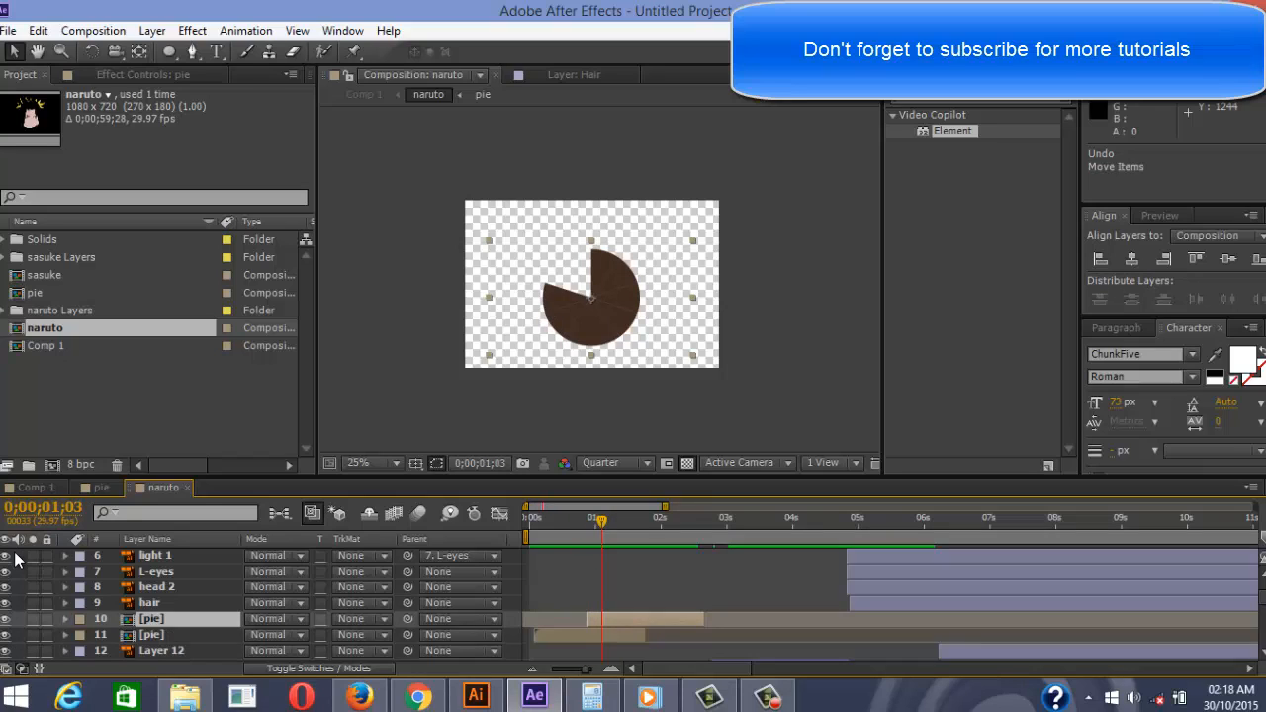
{"action": "key", "text": "Page_Up"}
{"action": "key", "text": "Page_Up"}
{"action": "key", "text": "Page_Up"}
{"action": "key", "text": "Page_Up"}
{"action": "key", "text": "Page_Up"}
{"action": "key", "text": "Page_Up"}
{"action": "key", "text": "Page_Up"}
{"action": "key", "text": "Page_Up"}
{"action": "key", "text": "Page_Up"}
{"action": "key", "text": "Page_Up"}
{"action": "key", "text": "Page_Up"}
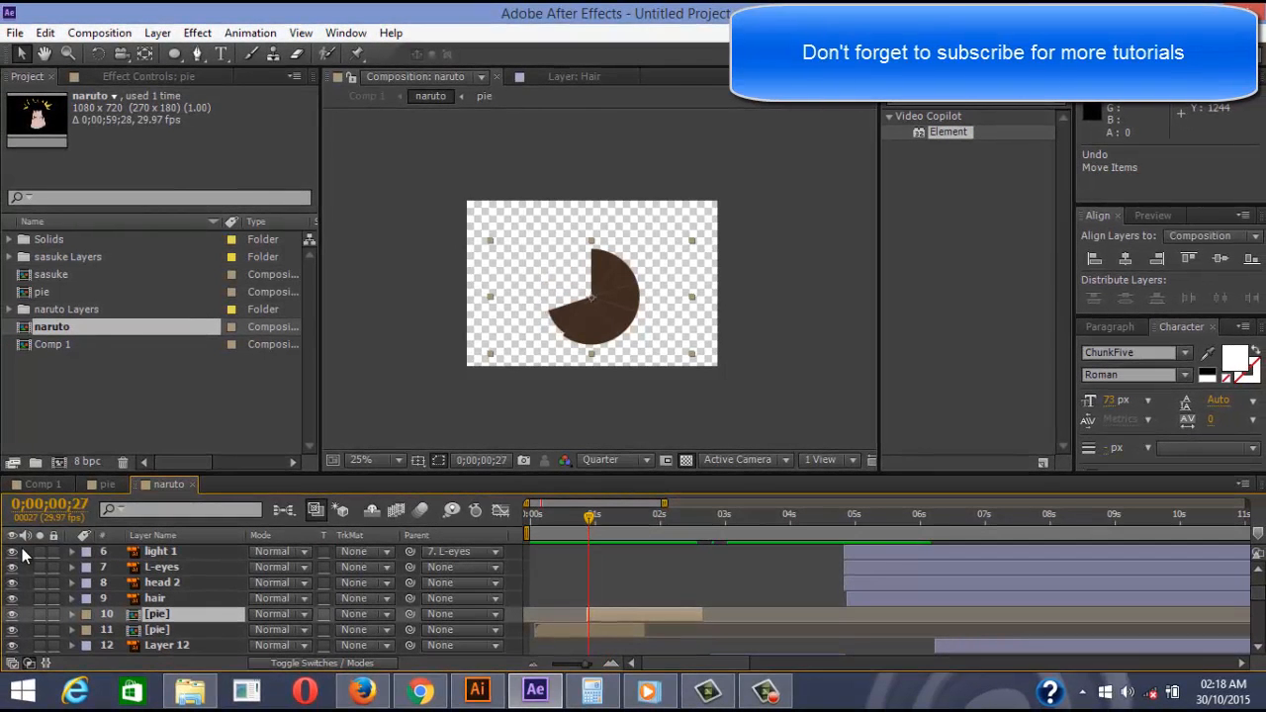
{"action": "key", "text": "Page_Up"}
{"action": "key", "text": "Page_Up"}
{"action": "key", "text": "Page_Up"}
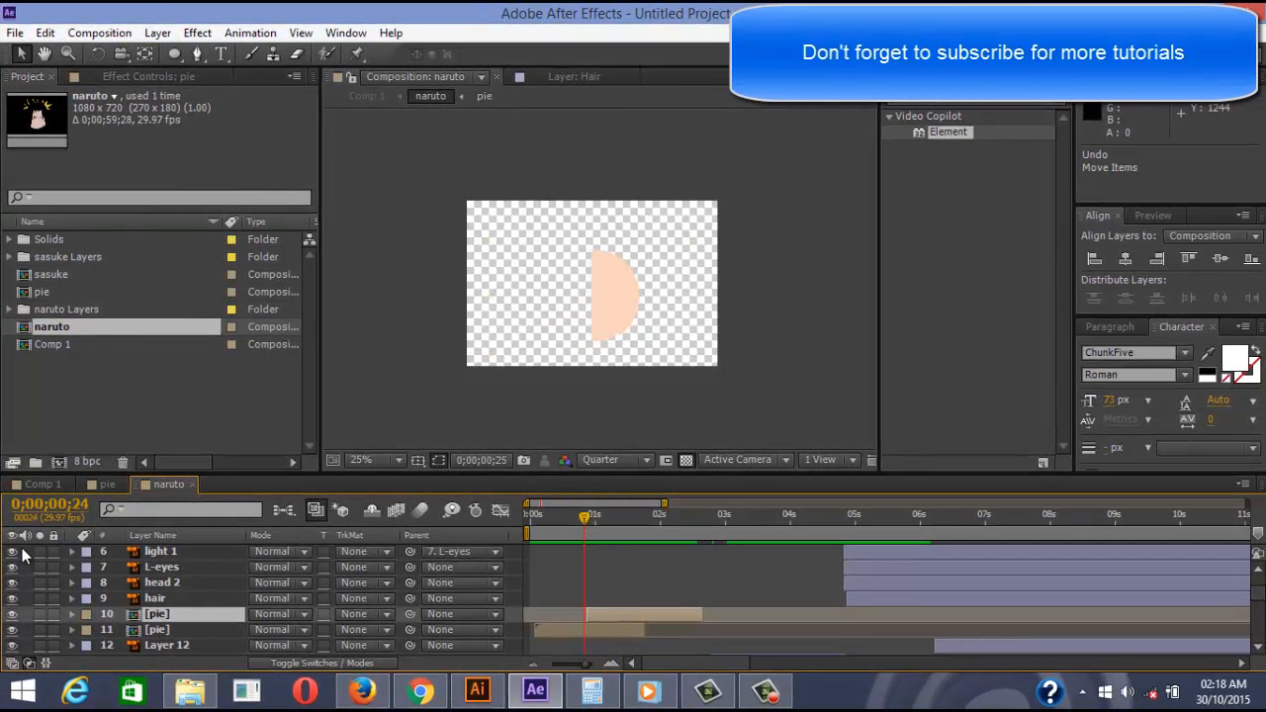
{"action": "key", "text": "F2"}
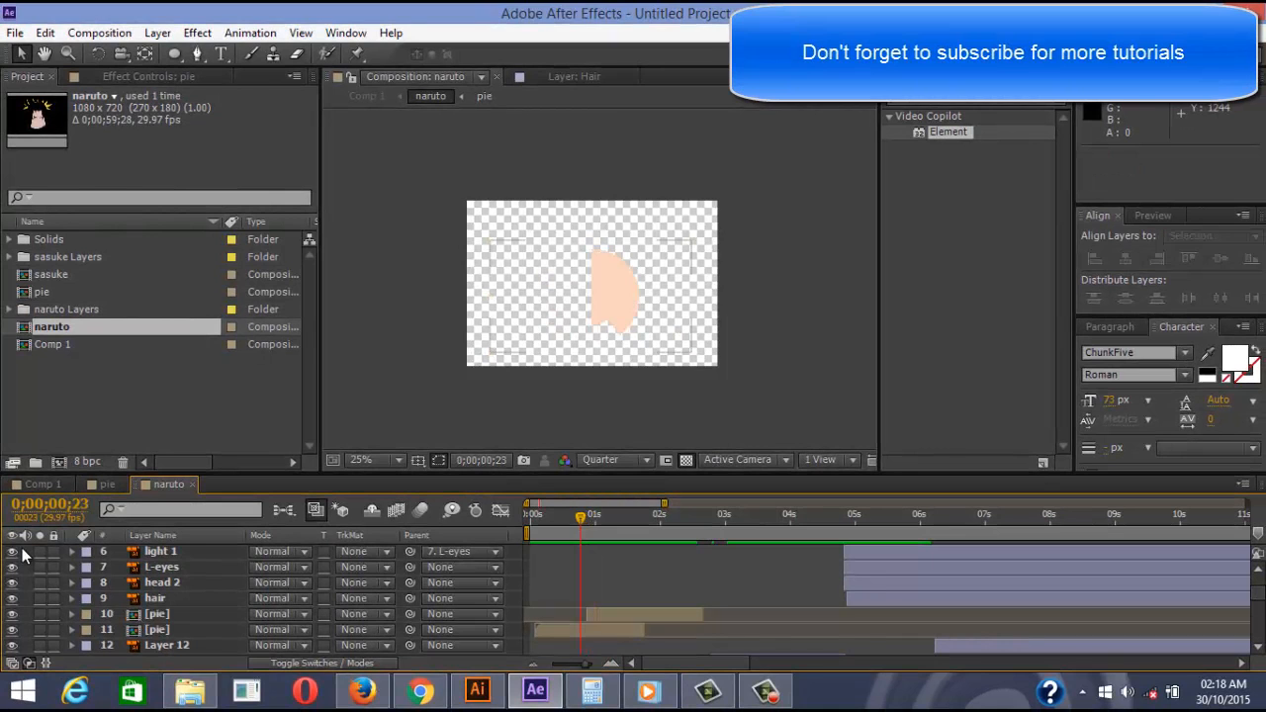
{"action": "key", "text": "ctrl+Down"}
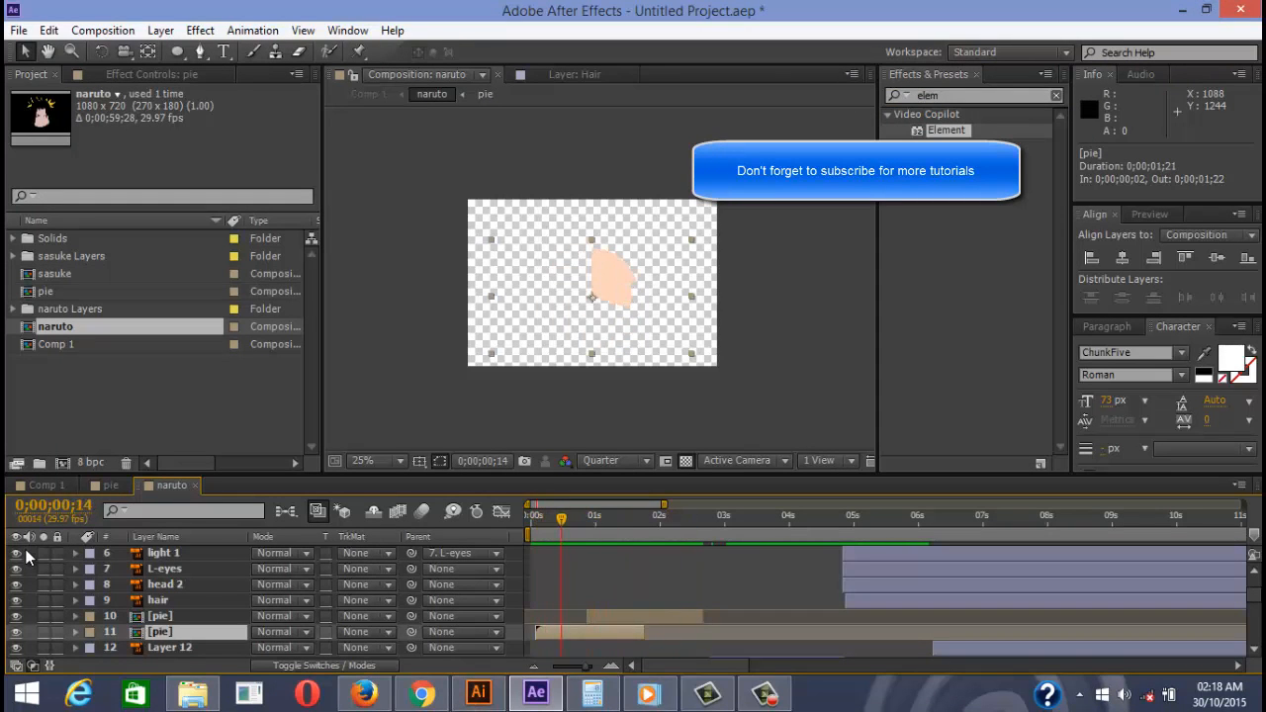
{"action": "scroll", "coordinate": [26, 557], "scroll_direction": "down", "scroll_amount": 6}
{"action": "scroll", "coordinate": [27, 557], "scroll_direction": "up", "scroll_amount": 3}
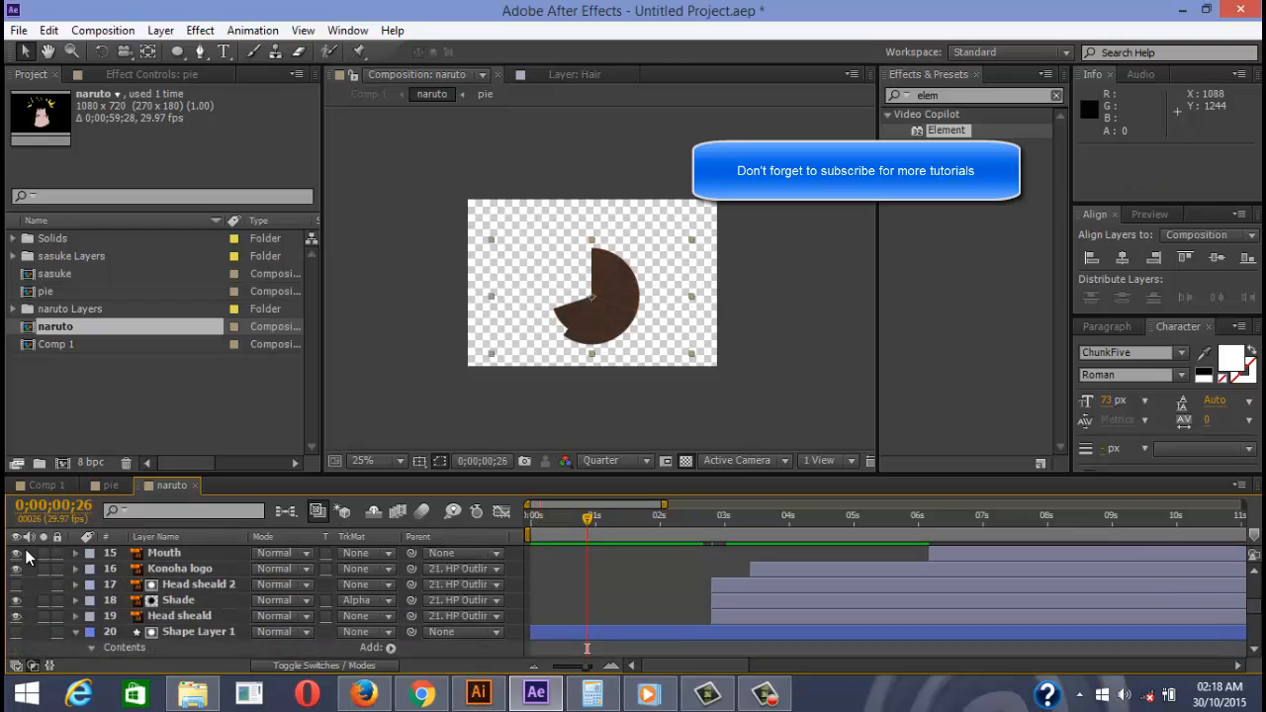
Select and collapse the head shape layer, Shape Layer 1, in the timeline
{"action": "left_click", "coordinate": [26, 557]}
{"action": "scroll", "coordinate": [26, 557], "scroll_direction": "down", "scroll_amount": 8}
{"action": "scroll", "coordinate": [27, 557], "scroll_direction": "up", "scroll_amount": 3}
{"action": "scroll", "coordinate": [26, 557], "scroll_direction": "down", "scroll_amount": 3}
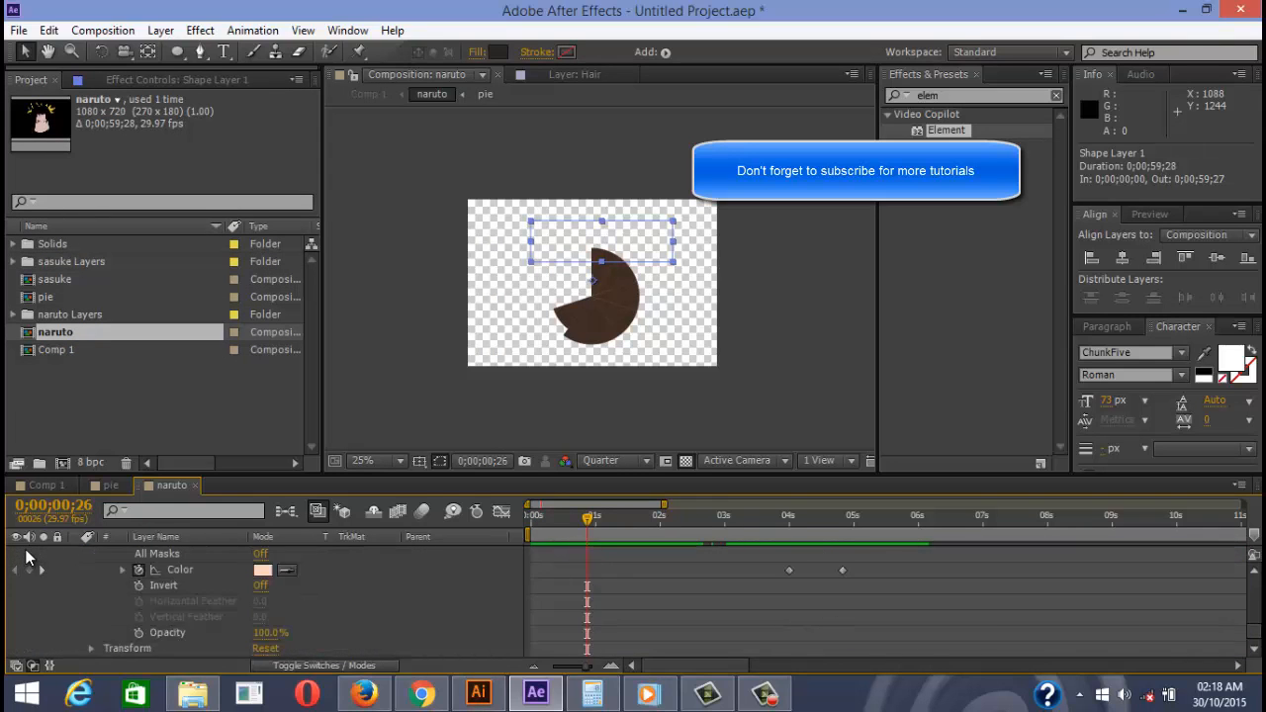
{"action": "scroll", "coordinate": [26, 557], "scroll_direction": "up", "scroll_amount": 2}
{"action": "left_click", "coordinate": [26, 557]}
{"action": "scroll", "coordinate": [27, 557], "scroll_direction": "up", "scroll_amount": 3}
{"action": "scroll", "coordinate": [27, 557], "scroll_direction": "up", "scroll_amount": 6}
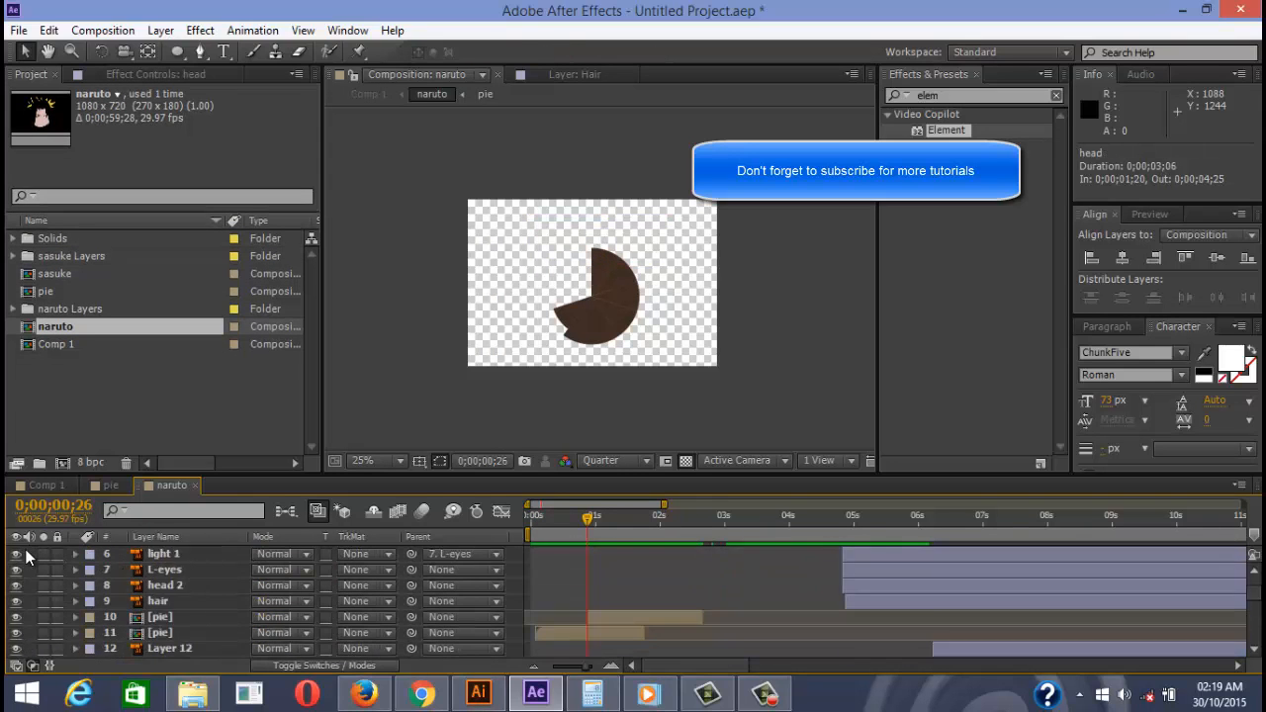
Preview the comp around 0;00;02;06 and reveal Hair Outlines' keyframed properties
{"action": "key", "text": "Page_Up"}
{"action": "key", "text": "Page_Up"}
{"action": "key", "text": "Page_Up"}
{"action": "key", "text": "Page_Up"}
{"action": "key", "text": "Page_Up"}
{"action": "key", "text": "Page_Up"}
{"action": "key", "text": "Page_Up"}
{"action": "key", "text": "Page_Up"}
{"action": "key", "text": "Page_Up"}
{"action": "key", "text": "Page_Up"}
{"action": "key", "text": "Page_Up"}
{"action": "key", "text": "Page_Up"}
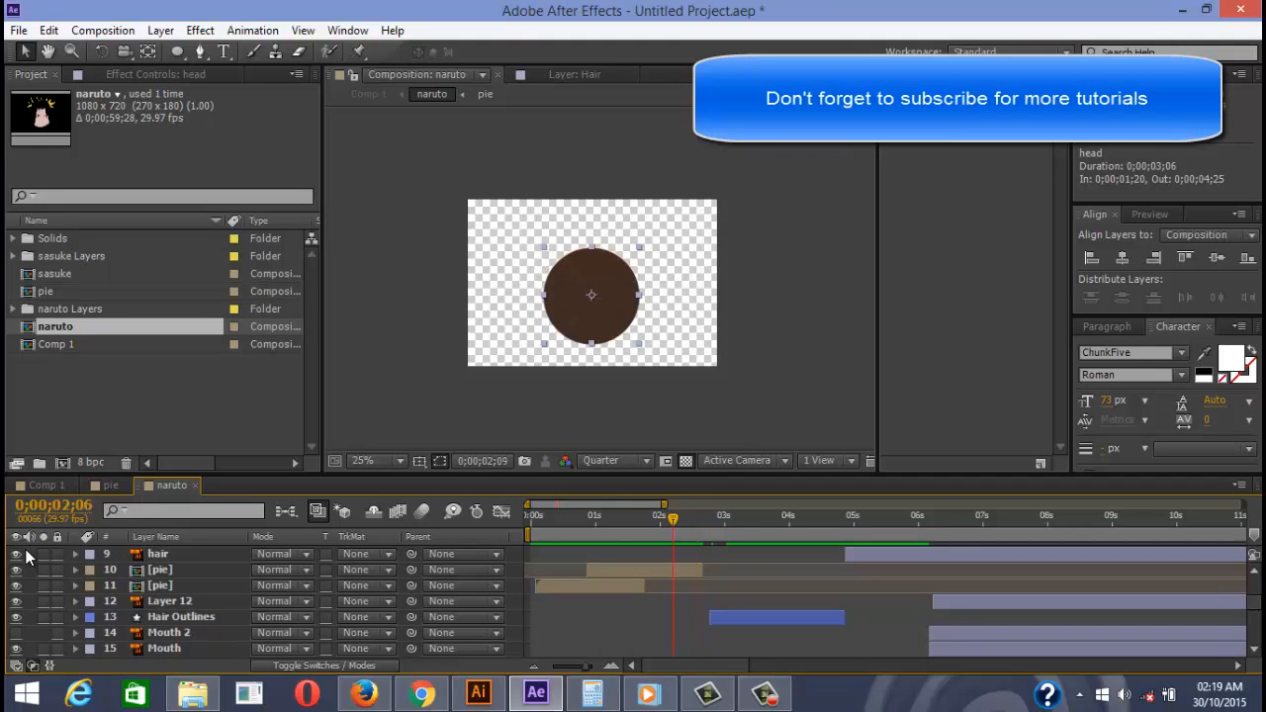
{"action": "scroll", "coordinate": [26, 557], "scroll_direction": "down", "scroll_amount": 5}
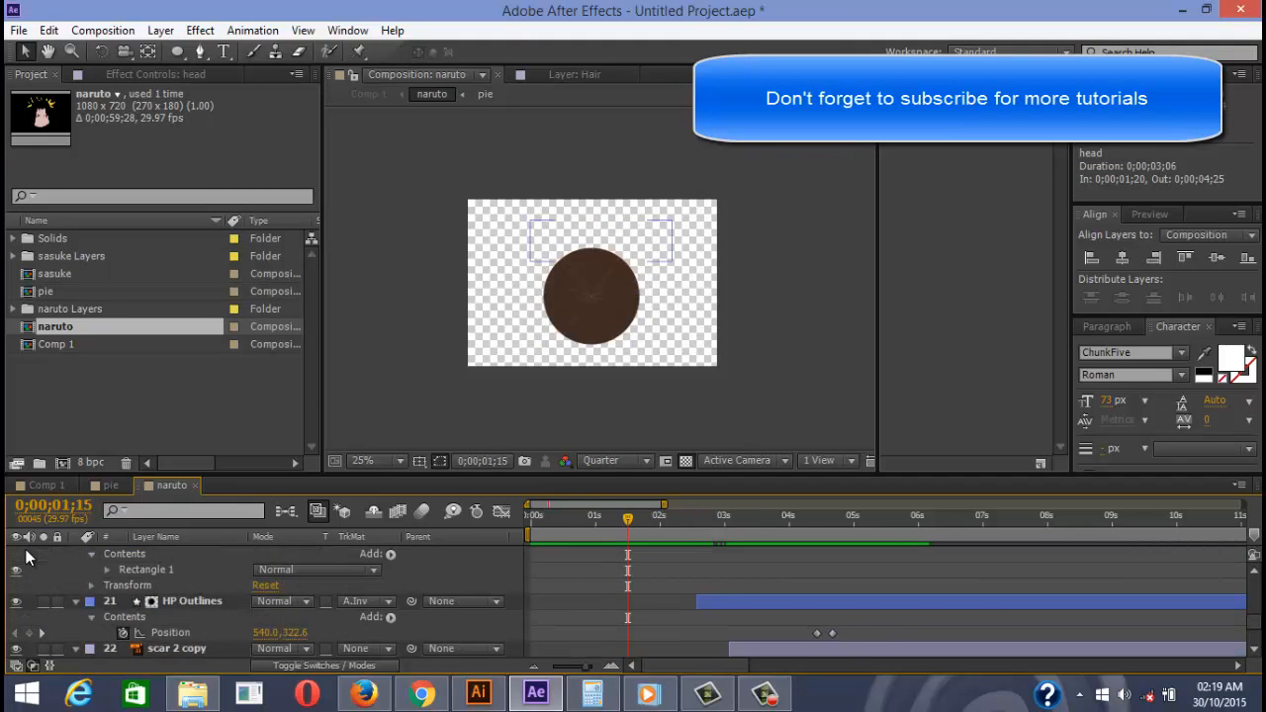
{"action": "scroll", "coordinate": [27, 557], "scroll_direction": "up", "scroll_amount": 5}
{"action": "key", "text": "space"}
{"action": "scroll", "coordinate": [27, 554], "scroll_direction": "down", "scroll_amount": 2}
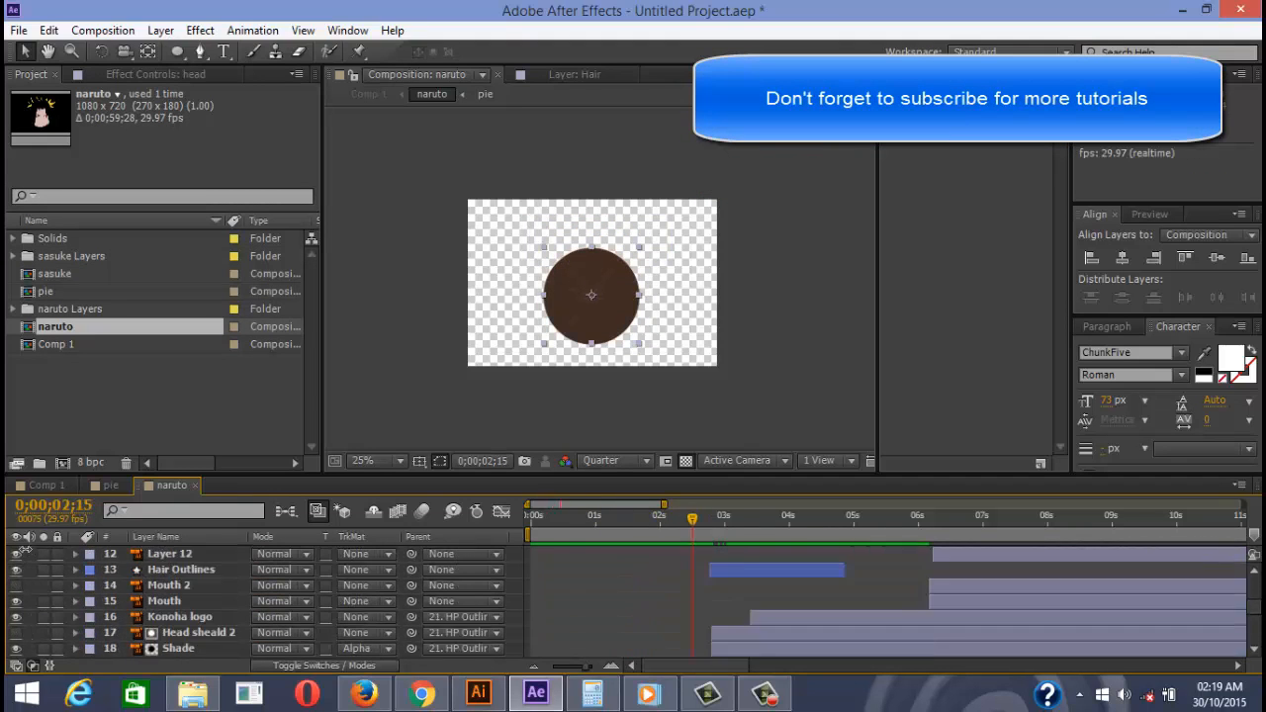
{"action": "scroll", "coordinate": [26, 556], "scroll_direction": "up", "scroll_amount": 1}
{"action": "key", "text": "Page_Up"}
{"action": "key", "text": "Page_Up"}
{"action": "key", "text": "Page_Up"}
{"action": "key", "text": "Page_Up"}
{"action": "key", "text": "1"}
{"action": "key", "text": "3"}
{"action": "key", "text": "u"}
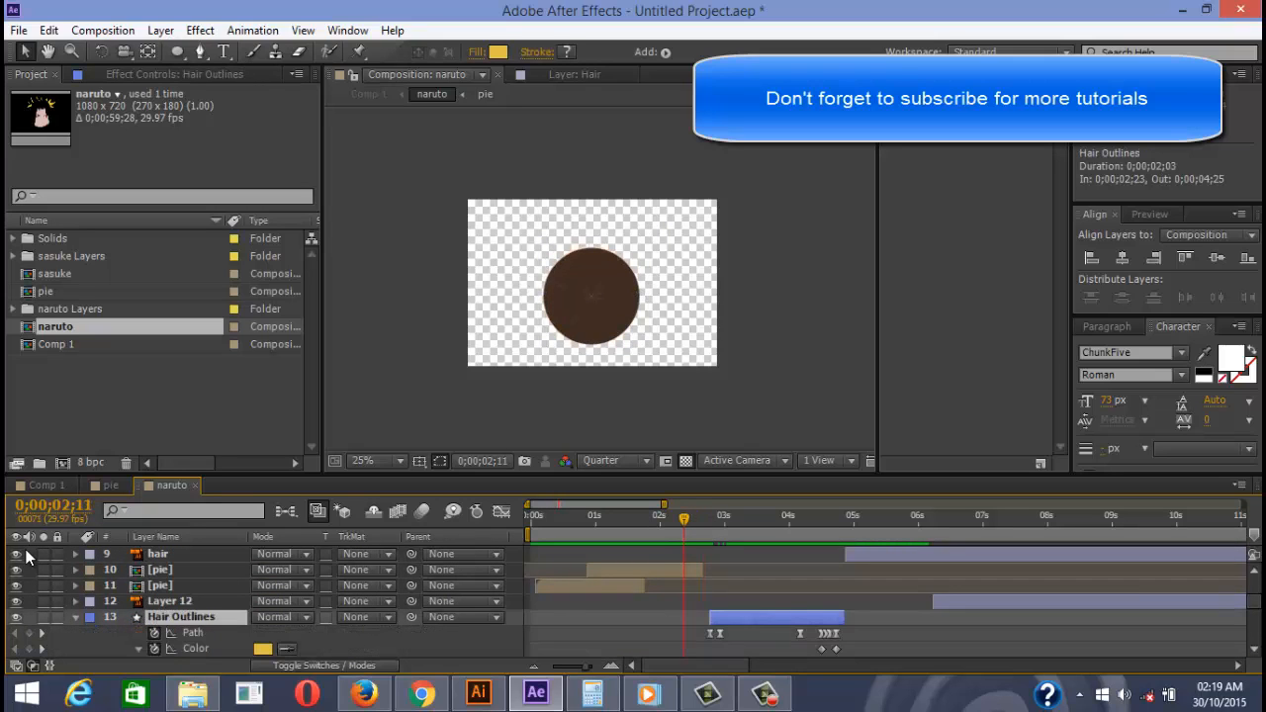
{"action": "key", "text": "space"}
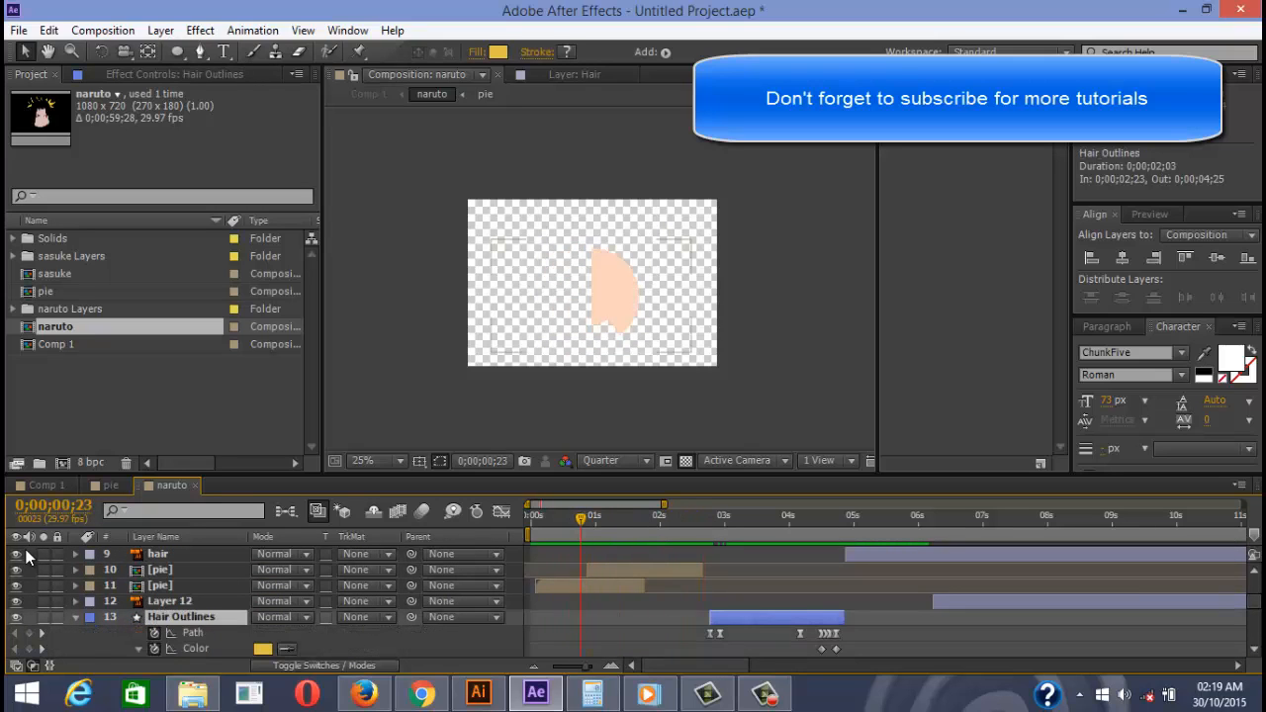
Shift layer 10 [pie] later so it begins at 0;00;00;25, then preview the new timing
{"action": "key", "text": "1"}
{"action": "key", "text": "0"}
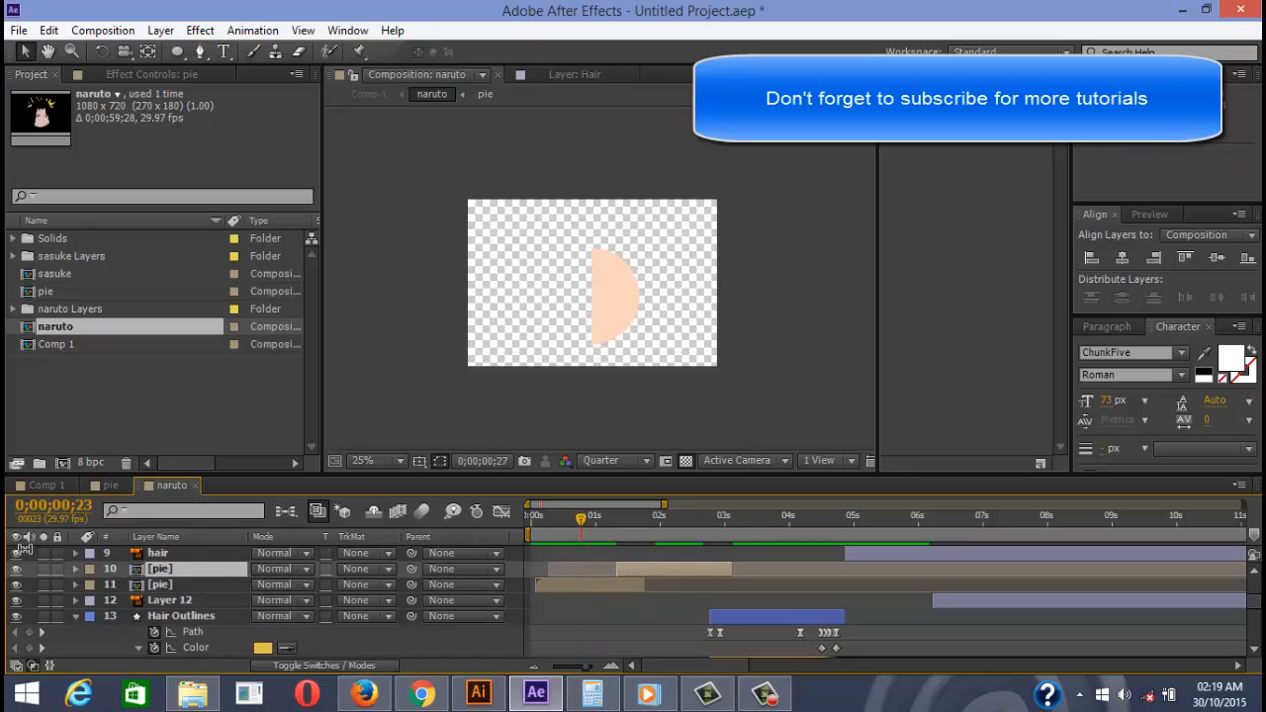
{"action": "key", "text": "alt+Page_Down"}
{"action": "key", "text": "alt+Page_Down"}
{"action": "key", "text": "alt+Page_Down"}
{"action": "key", "text": "alt+Page_Down"}
{"action": "key", "text": "alt+Page_Down"}
{"action": "key", "text": "alt+Page_Down"}
{"action": "key", "text": "alt+Page_Down"}
{"action": "key", "text": "alt+Page_Down"}
{"action": "key", "text": "alt+Page_Down"}
{"action": "key", "text": "alt+Page_Down"}
{"action": "key", "text": "alt+Page_Down"}
{"action": "key", "text": "alt+Page_Down"}
{"action": "key", "text": "alt+Page_Down"}
{"action": "key", "text": "alt+Page_Down"}
{"action": "key", "text": "alt+Page_Down"}
{"action": "key", "text": "alt+Page_Down"}
{"action": "key", "text": "alt+Page_Down"}
{"action": "key", "text": "space"}
{"action": "key", "text": "space"}
{"action": "key", "text": "ctrl+z"}
{"action": "key", "text": "ctrl+z"}
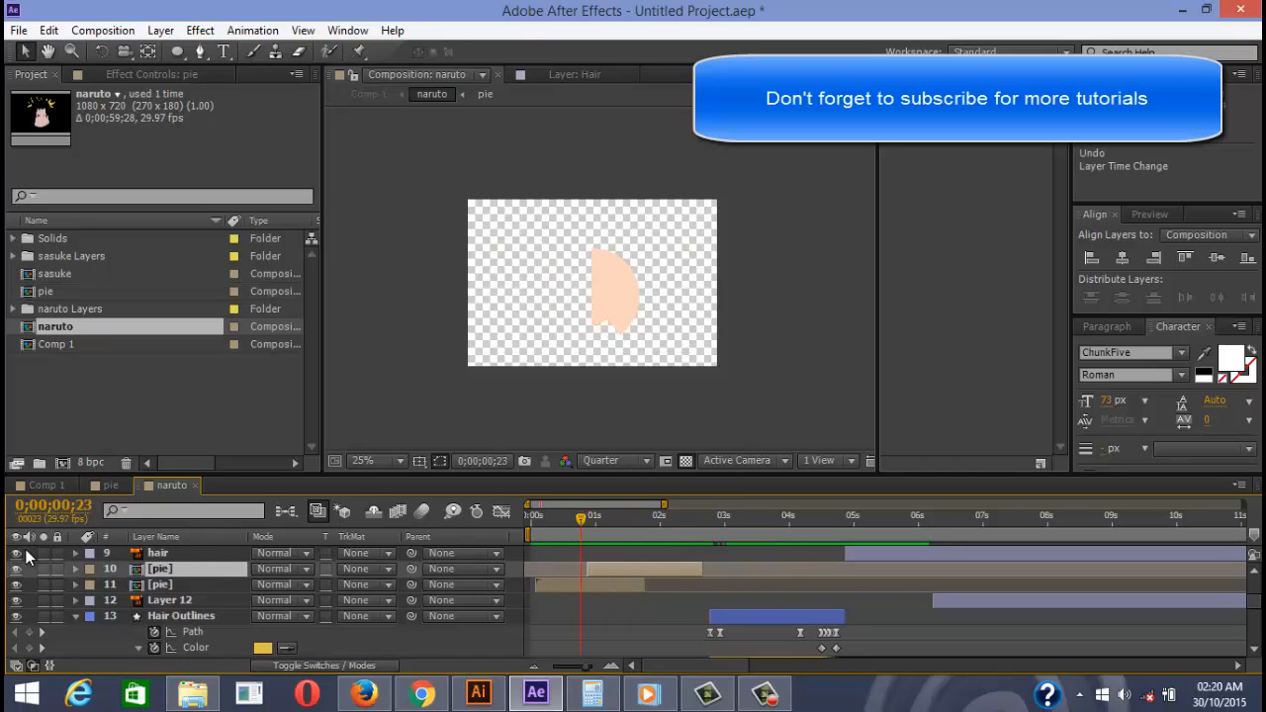
{"action": "key", "text": "Page_Down"}
{"action": "key", "text": "Page_Down"}
{"action": "key", "text": "Page_Down"}
{"action": "key", "text": "Page_Down"}
{"action": "key", "text": "Page_Down"}
{"action": "key", "text": "Page_Down"}
{"action": "key", "text": "Page_Down"}
{"action": "key", "text": "Page_Down"}
{"action": "key", "text": "Page_Down"}
{"action": "key", "text": "Page_Up"}
{"action": "key", "text": "Page_Up"}
{"action": "key", "text": "Page_Up"}
{"action": "key", "text": "Page_Up"}
{"action": "key", "text": "Page_Up"}
{"action": "key", "text": "Page_Up"}
{"action": "key", "text": "Page_Up"}
{"action": "key", "text": "Page_Up"}
{"action": "key", "text": "Page_Up"}
{"action": "key", "text": "Page_Up"}
{"action": "key", "text": "Page_Up"}
{"action": "key", "text": "alt+Page_Down"}
{"action": "key", "text": "alt+Page_Down"}
{"action": "key", "text": "alt+Page_Down"}
{"action": "key", "text": "alt+Page_Down"}
{"action": "key", "text": "alt+Page_Down"}
{"action": "key", "text": "alt+Page_Down"}
{"action": "key", "text": "alt+Page_Down"}
{"action": "key", "text": "alt+Page_Down"}
{"action": "key", "text": "alt+Page_Down"}
{"action": "key", "text": "space"}
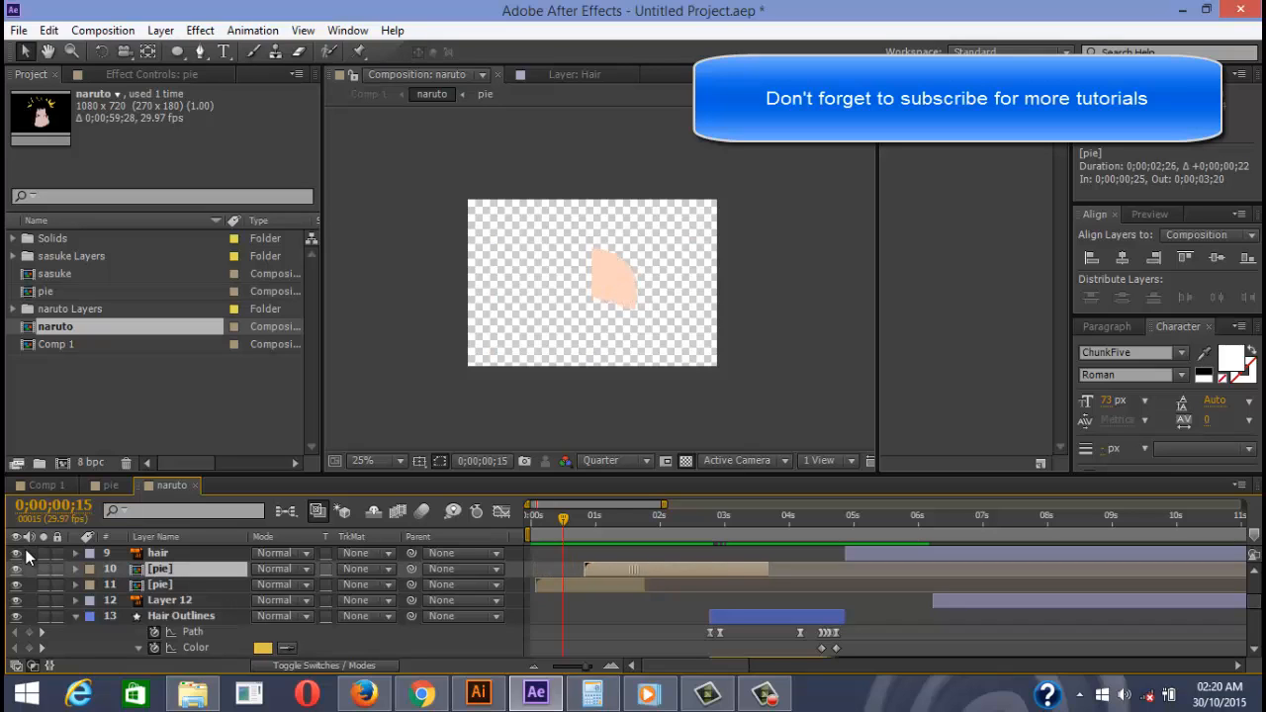